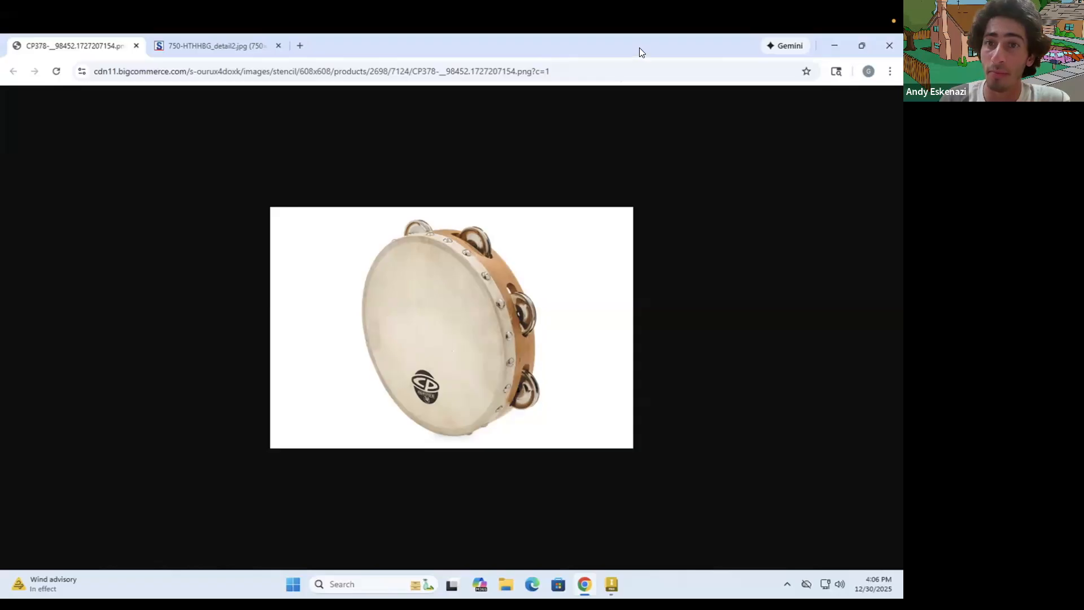
Switch to Autodesk Inventor and set the part's length unit to millimeter and its mass unit to gram
left_click_drag(565, 46, 521, 181)
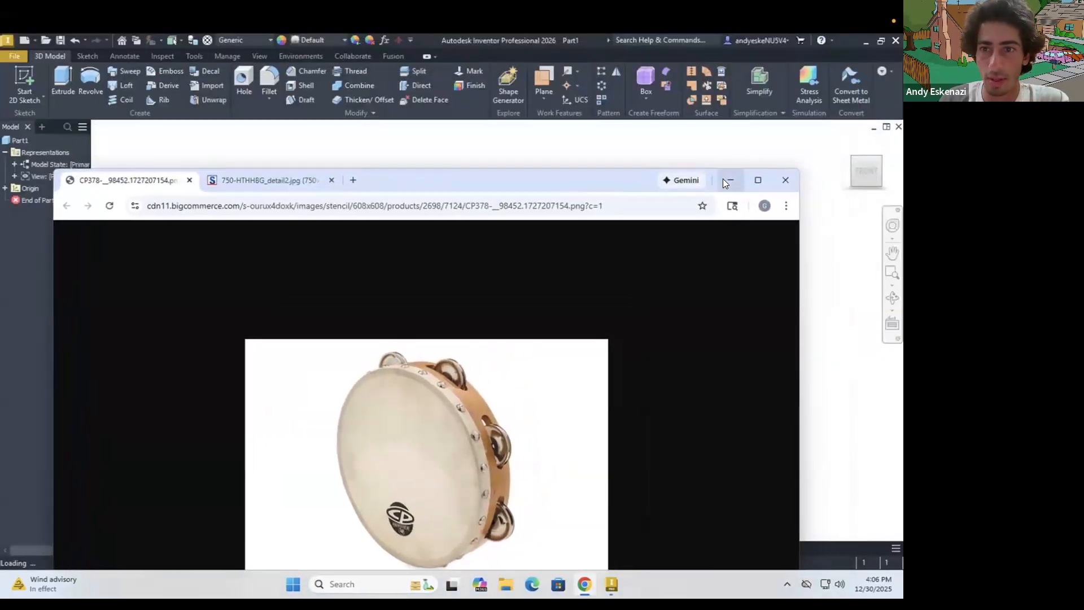
left_click(725, 180)
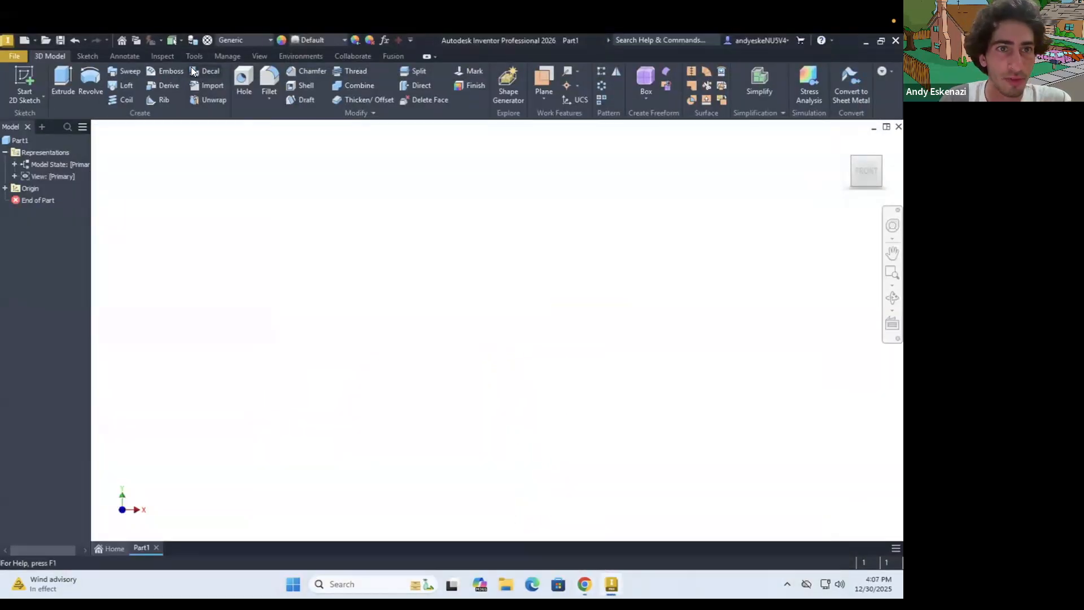
left_click(186, 54)
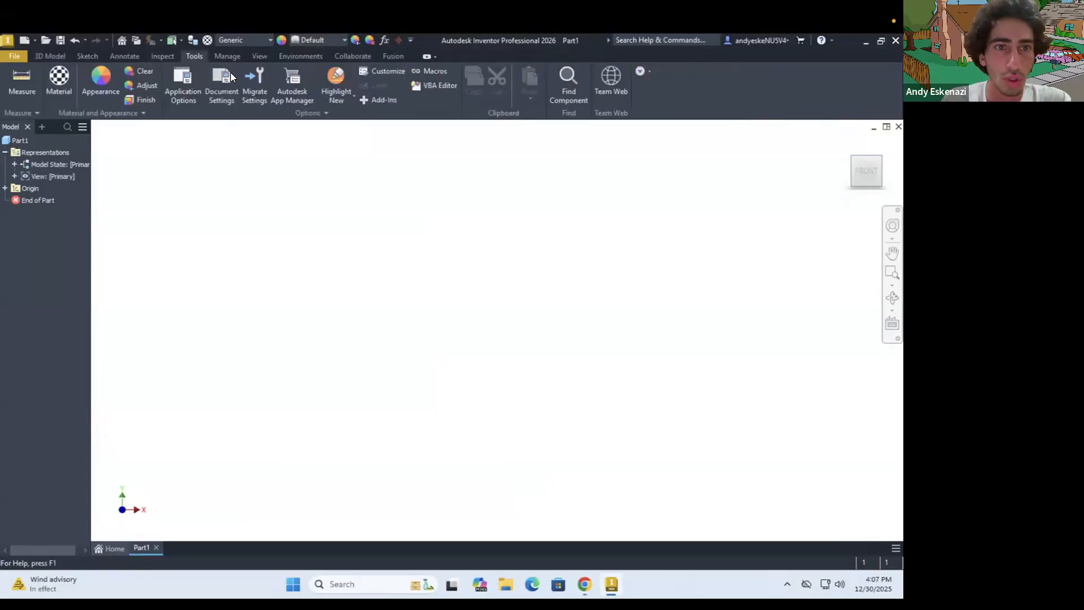
left_click(220, 85)
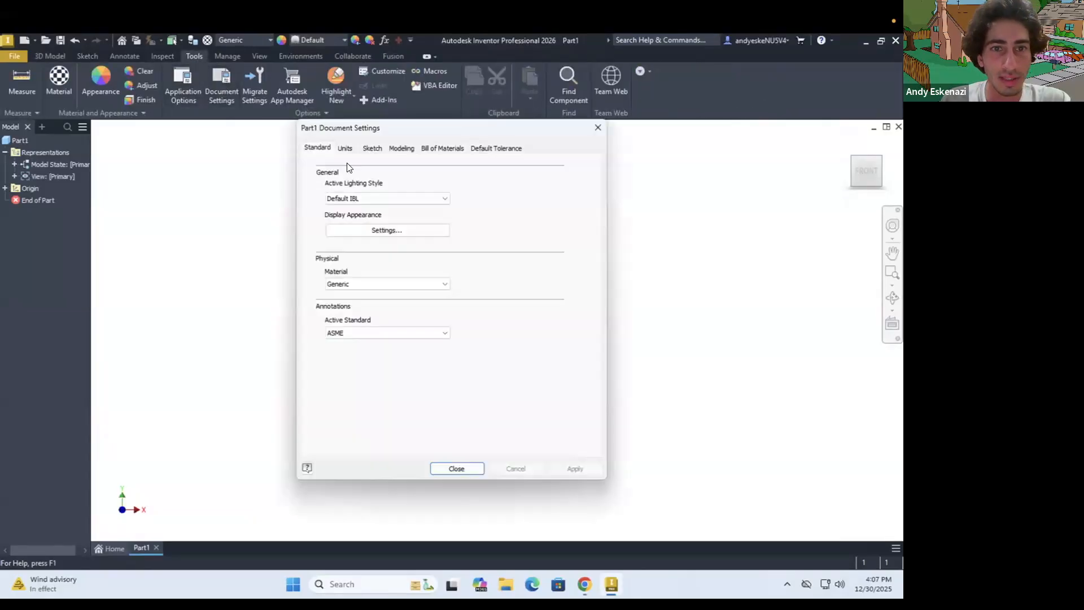
left_click(345, 149)
left_click(346, 190)
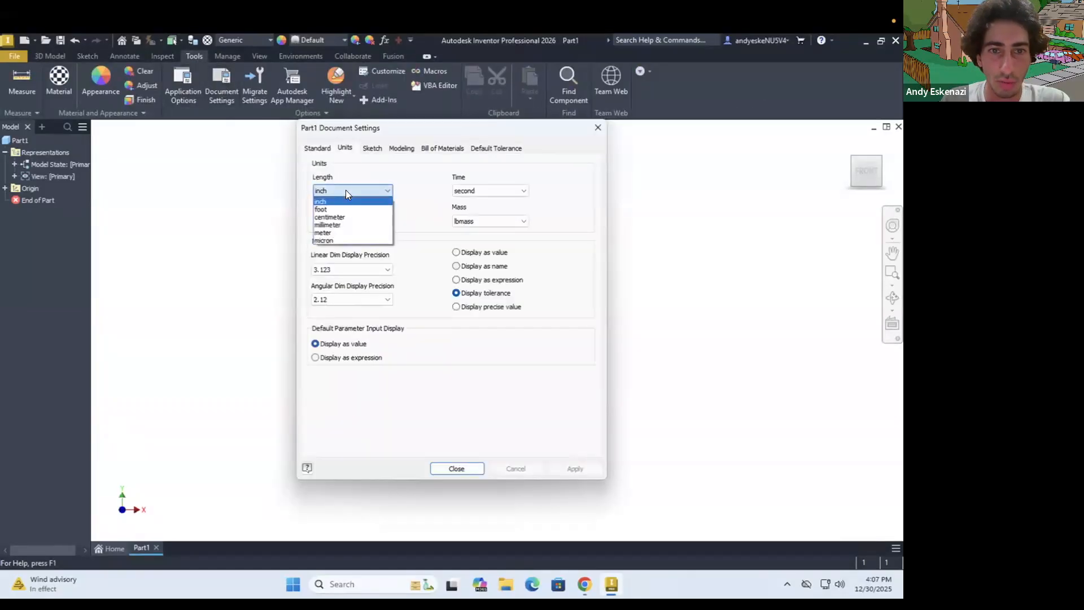
left_click(339, 228)
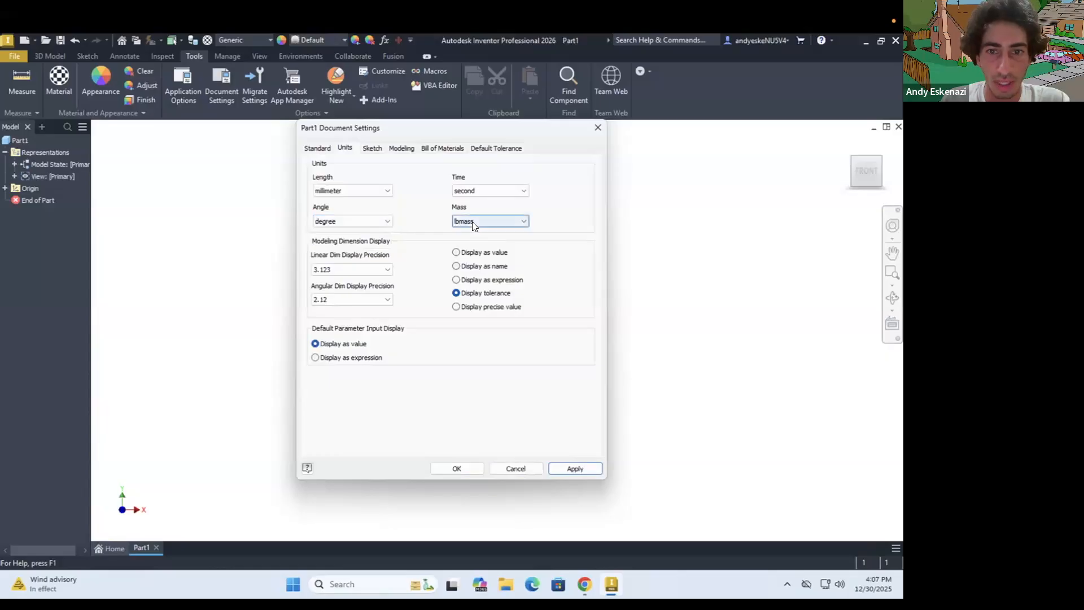
left_click(472, 221)
left_click(468, 247)
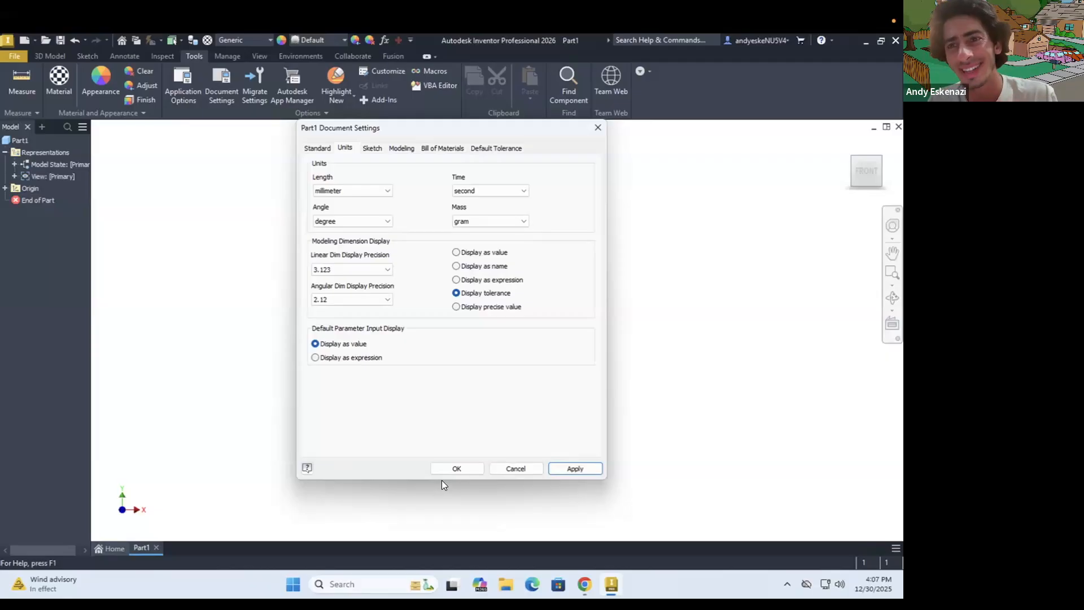
left_click(465, 470)
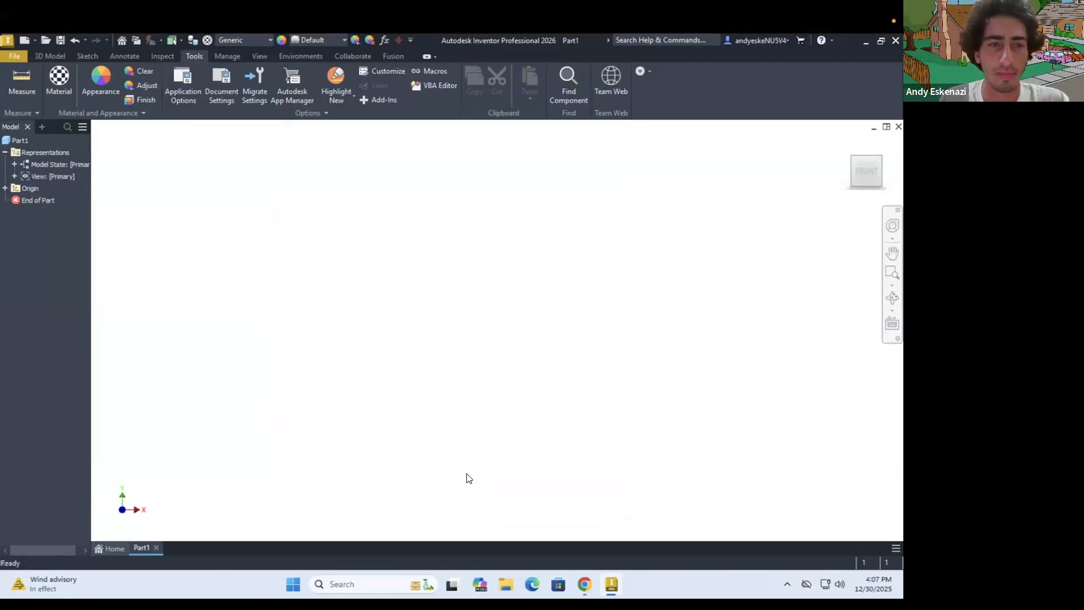
Start a sketch on the front XY plane and draw a circle about 23 mm in diameter centred on the origin
left_click(88, 56)
left_click(25, 76)
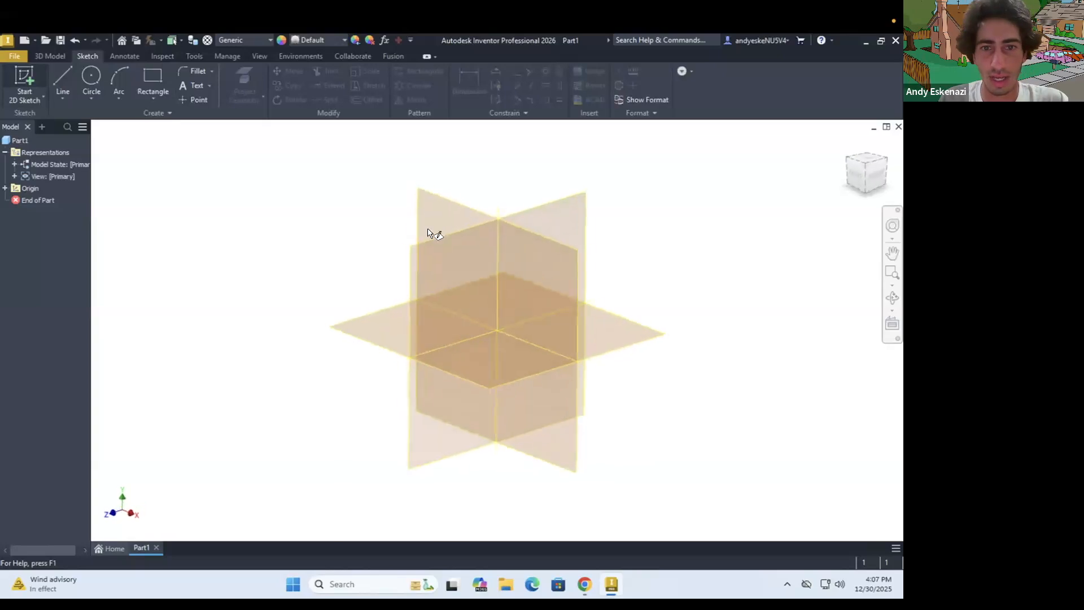
left_click(435, 206)
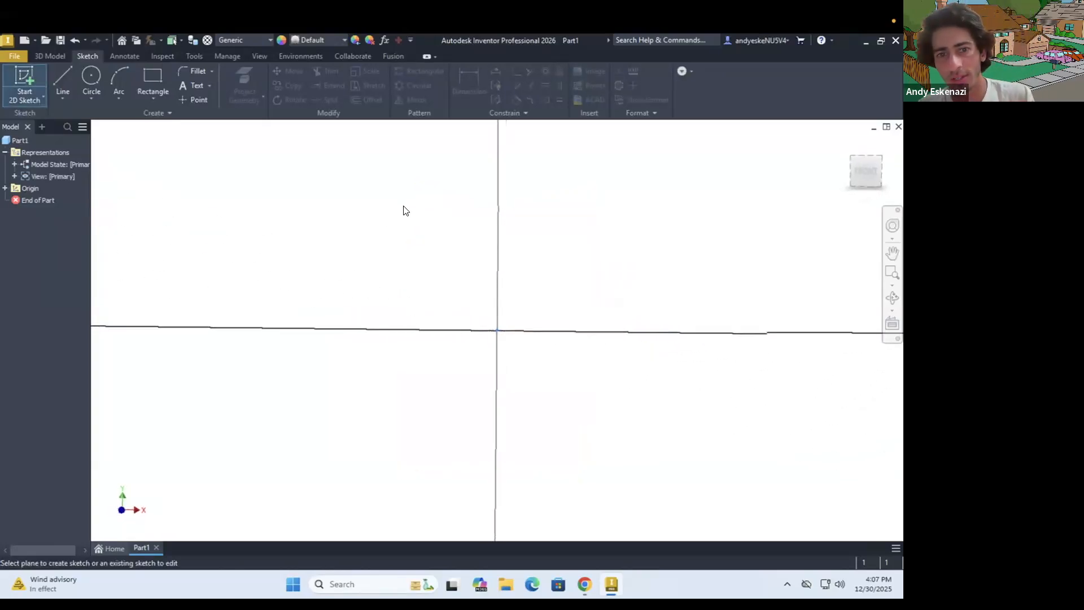
left_click(92, 75)
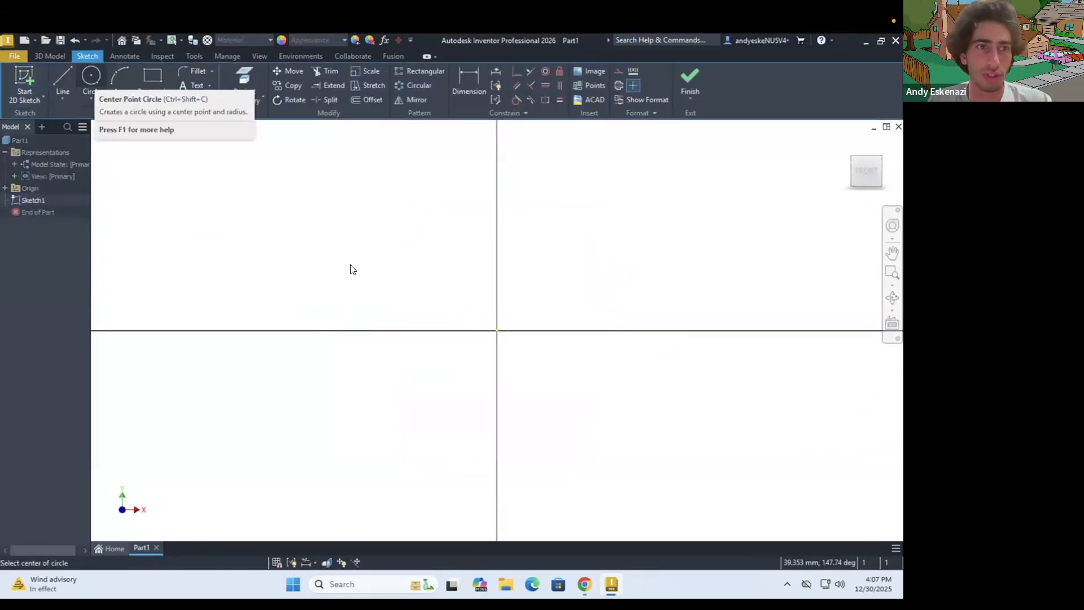
left_click(497, 330)
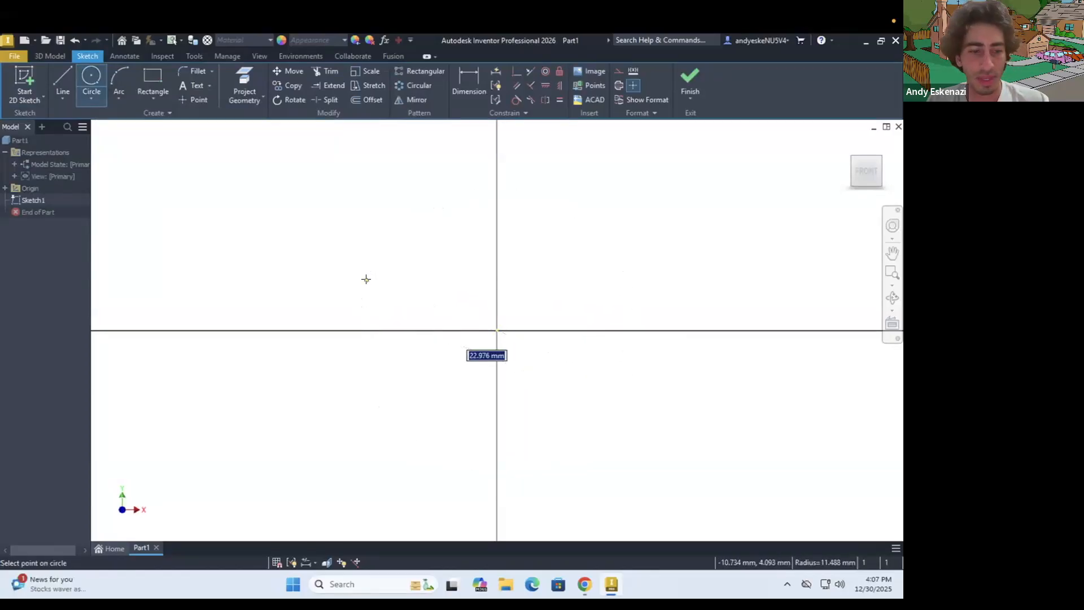
left_click(363, 286)
key("Escape")
Dimension the circle's diameter and set it to 400 mm
key("d")
left_click(370, 379)
left_click(286, 298)
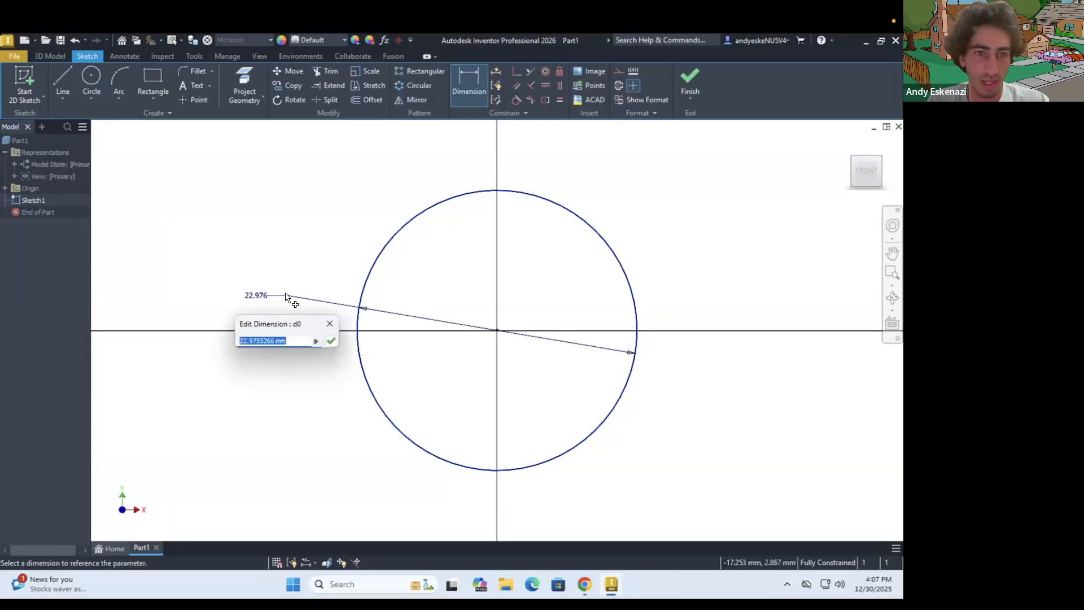
type("4in")
key("Return")
scroll(359, 313, "down", 5)
key("Escape")
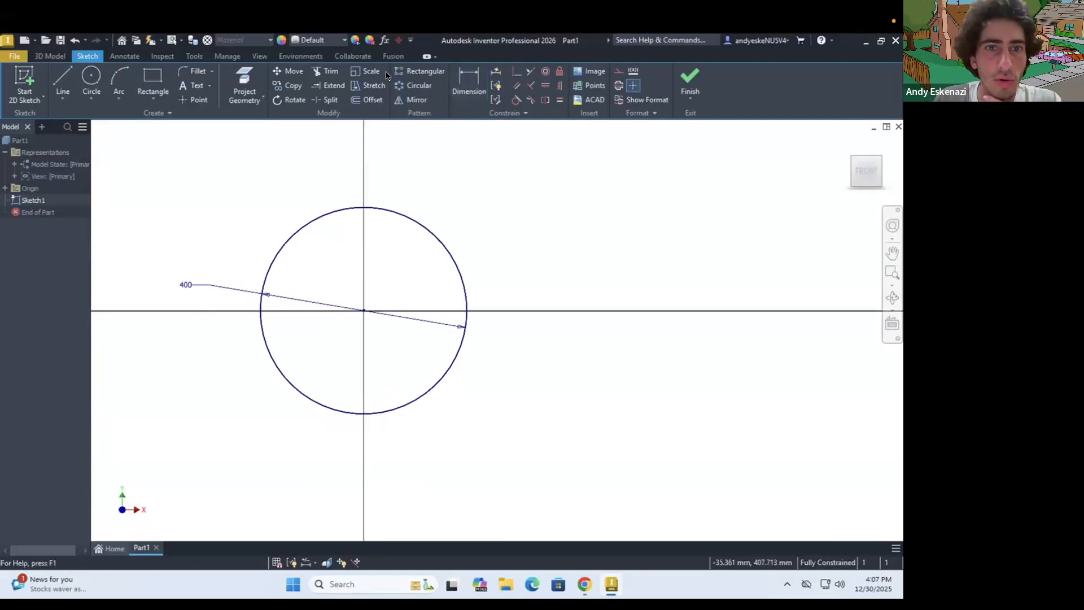
Offset the circle inward to form a ring profile and dimension the gap between the two circles as 10 mm
left_click(370, 208)
left_click(371, 217)
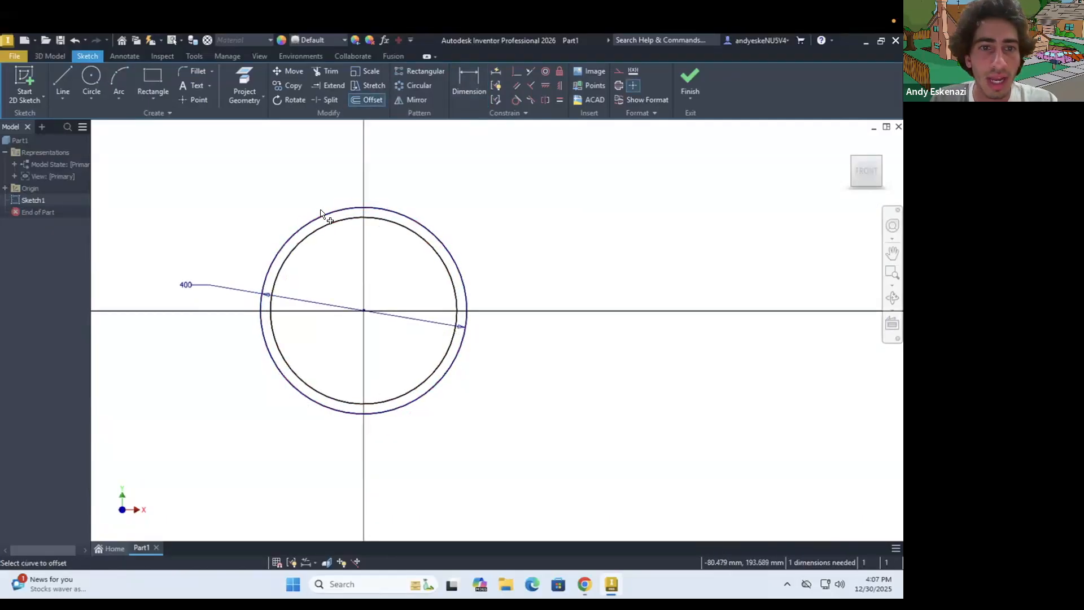
scroll(323, 212, "up", 3)
key("d")
left_click(331, 238)
left_click(316, 222)
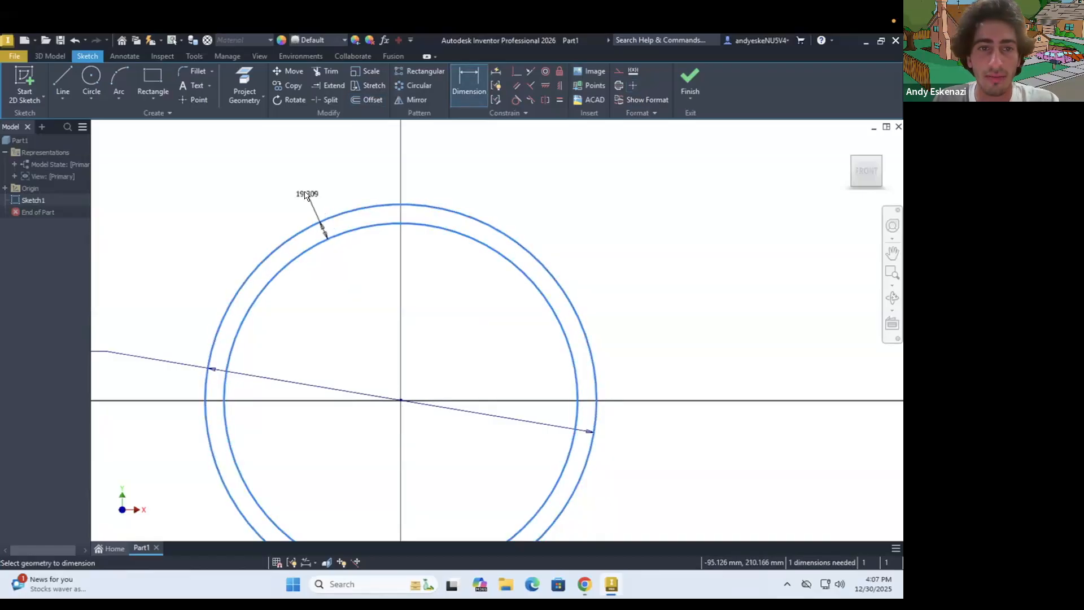
left_click(306, 195)
type("10")
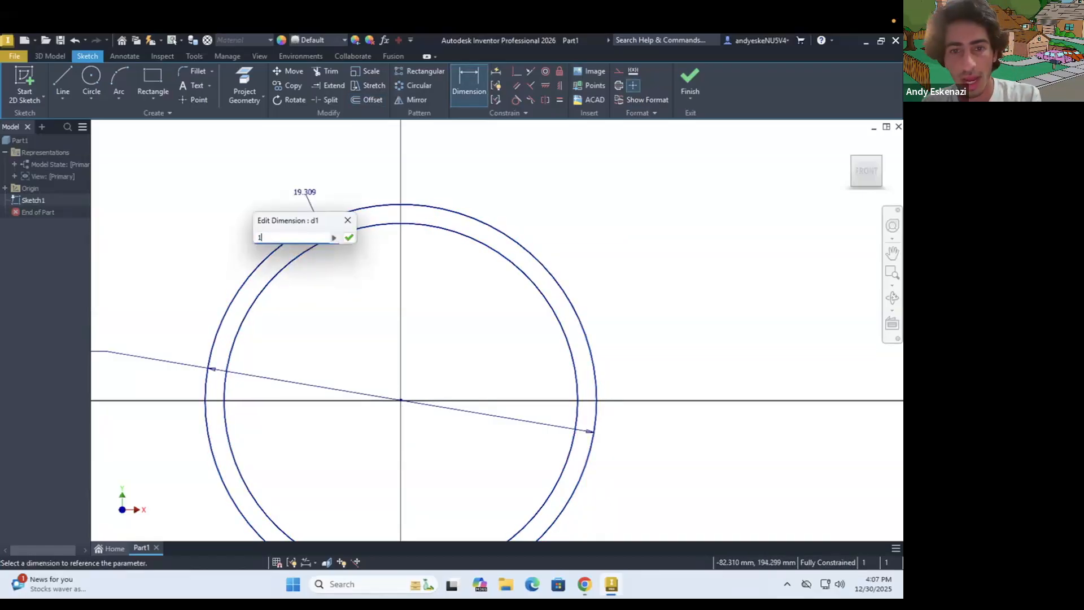
key("Return")
Set the gap between the two concentric circles to 15 mm
scroll(491, 249, "down", 3)
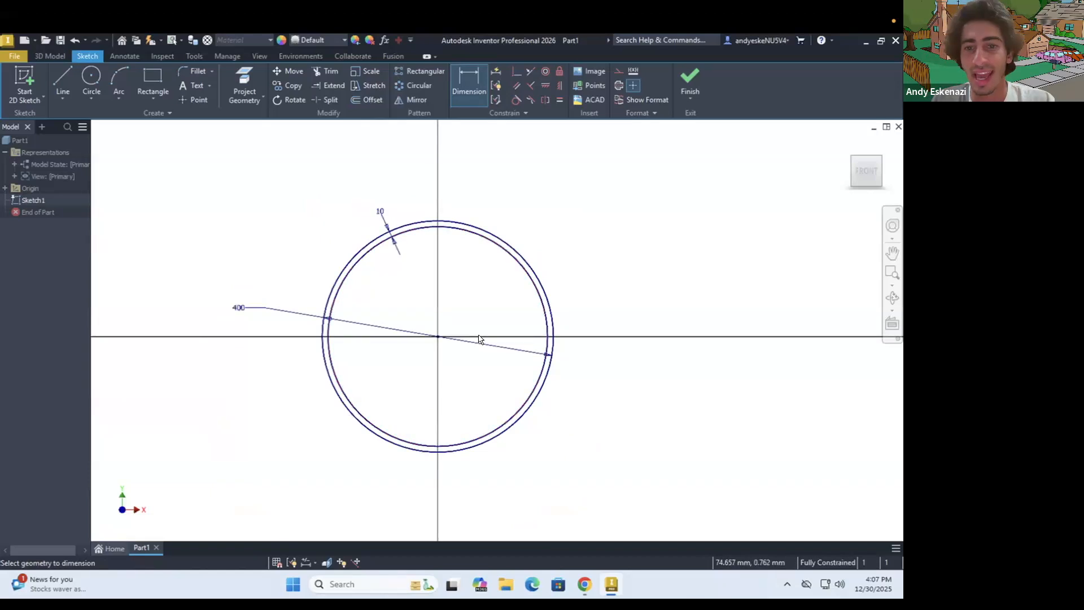
scroll(363, 235, "up", 3)
scroll(333, 184, "down", 2)
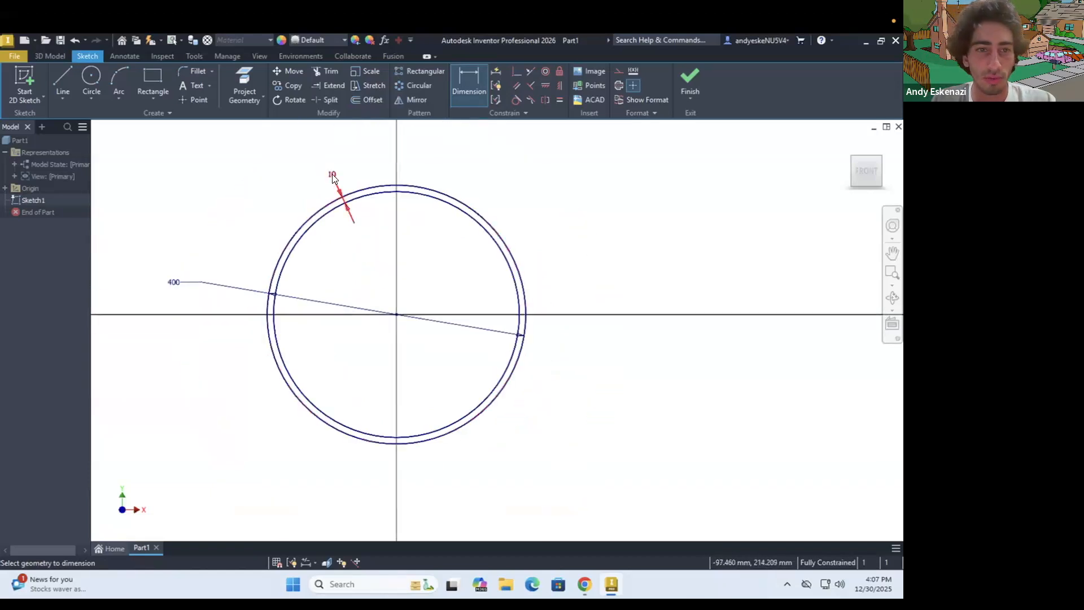
double_click(333, 179)
type("15")
key("Return")
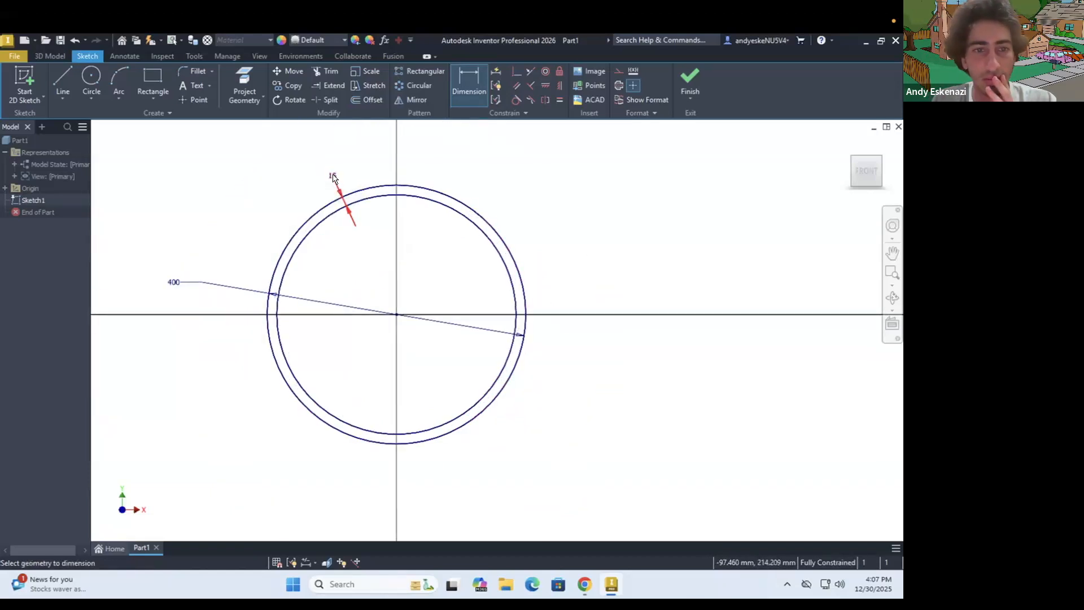
Extrude the ring-shaped profile between the two circles by 50 mm
left_click(54, 56)
left_click(60, 67)
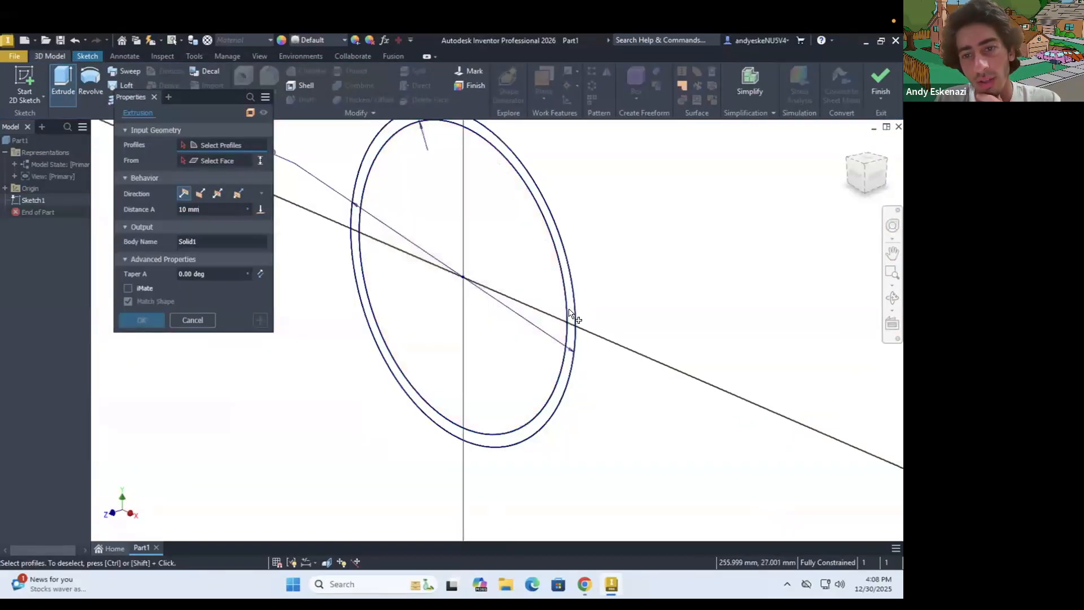
left_click(571, 319)
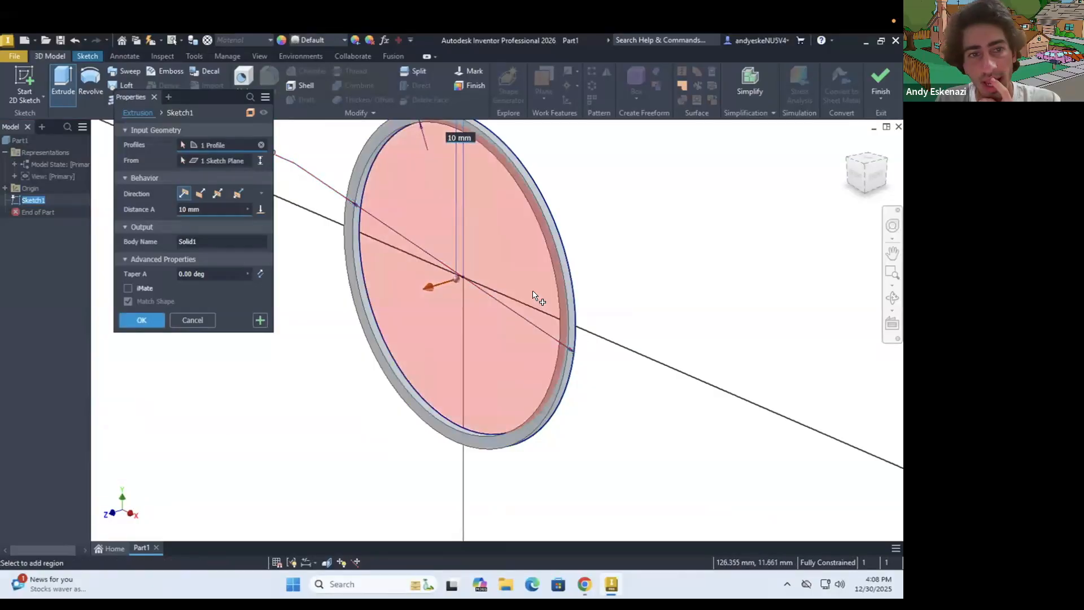
key("ctrl+a")
type("50")
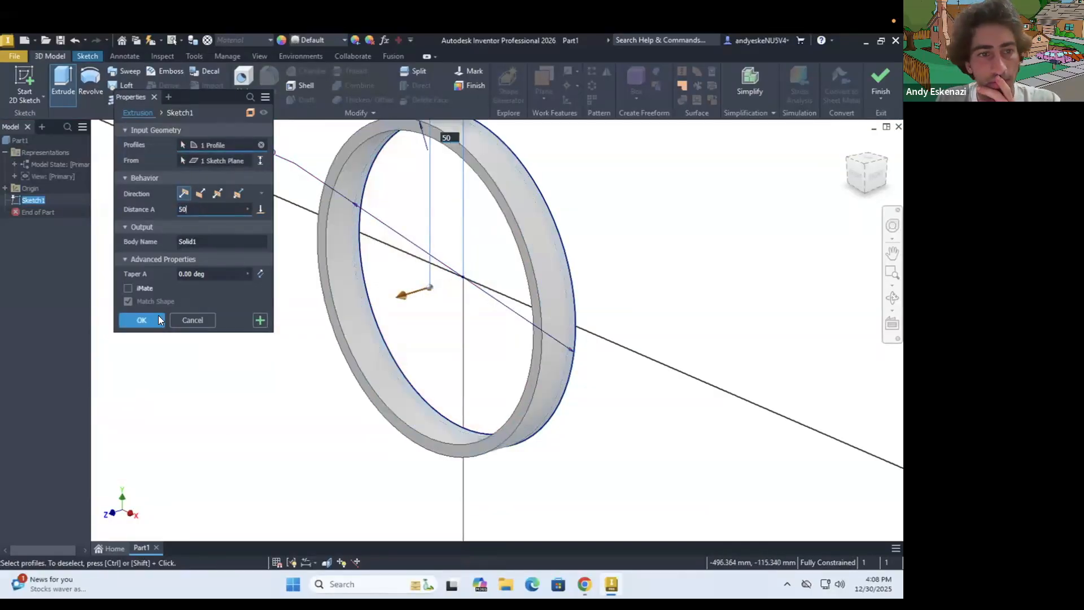
left_click(141, 320)
Edit the ring's extrusion and set its distance to 70 mm
mouse_move(378, 315)
middle_mouse_down("shift")
mouse_move(414, 288)
mouse_move(404, 273)
mouse_move(437, 308)
mouse_move(467, 282)
mouse_move(450, 296)
mouse_move(395, 290)
middle_mouse_up("shift")
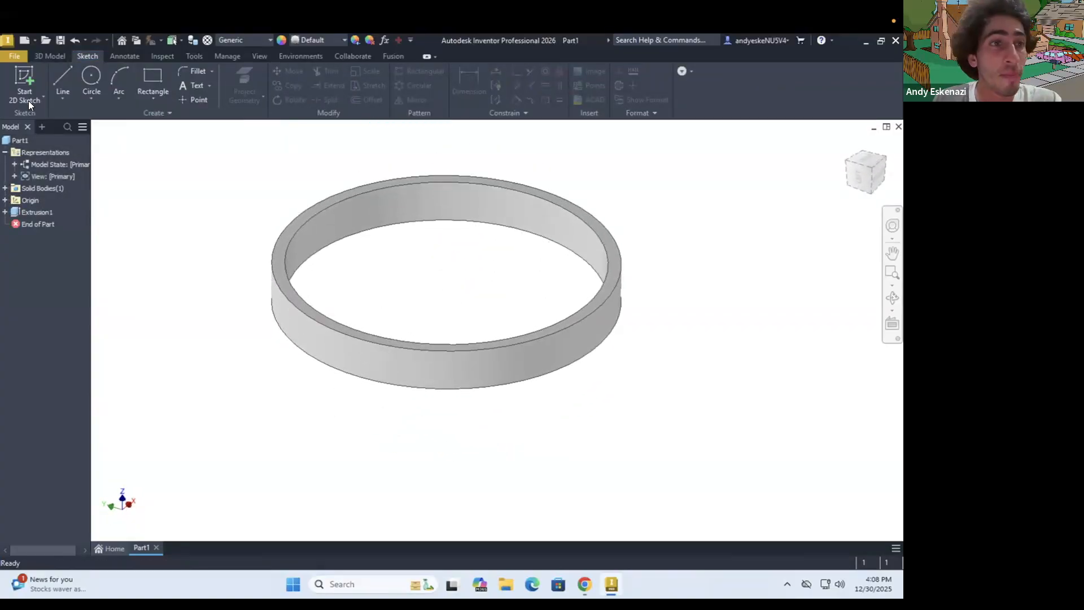
right_click(31, 209)
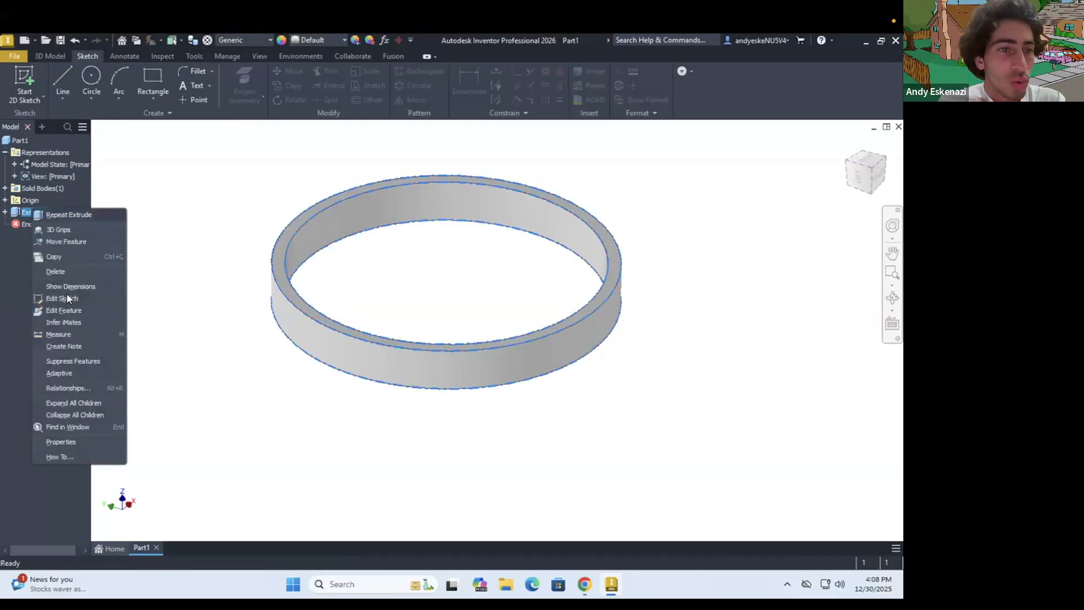
left_click(66, 309)
left_click_drag(208, 213, 141, 199)
type("70")
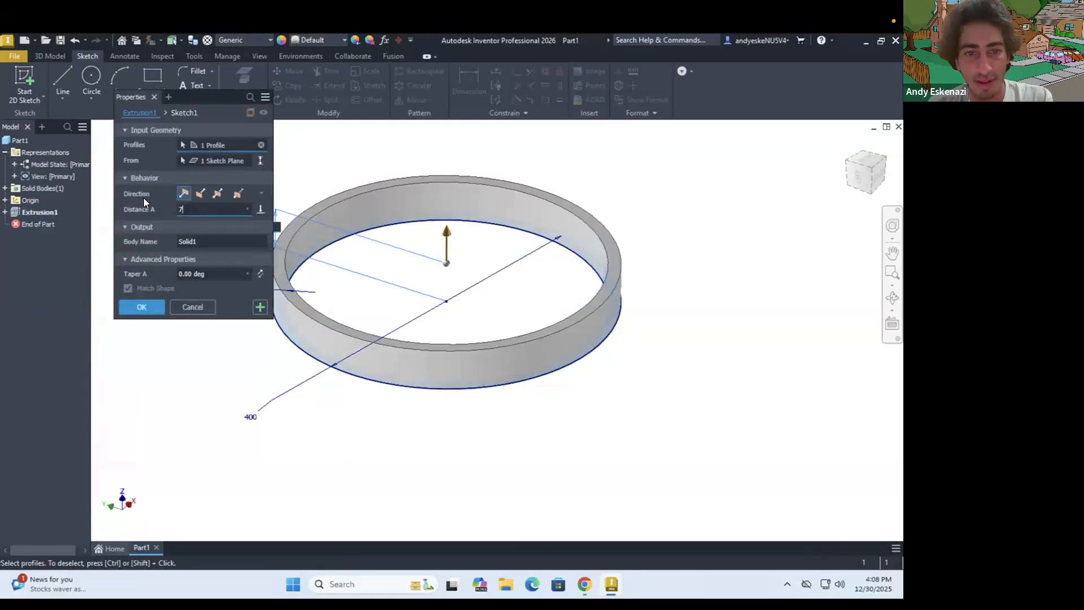
left_click(142, 307)
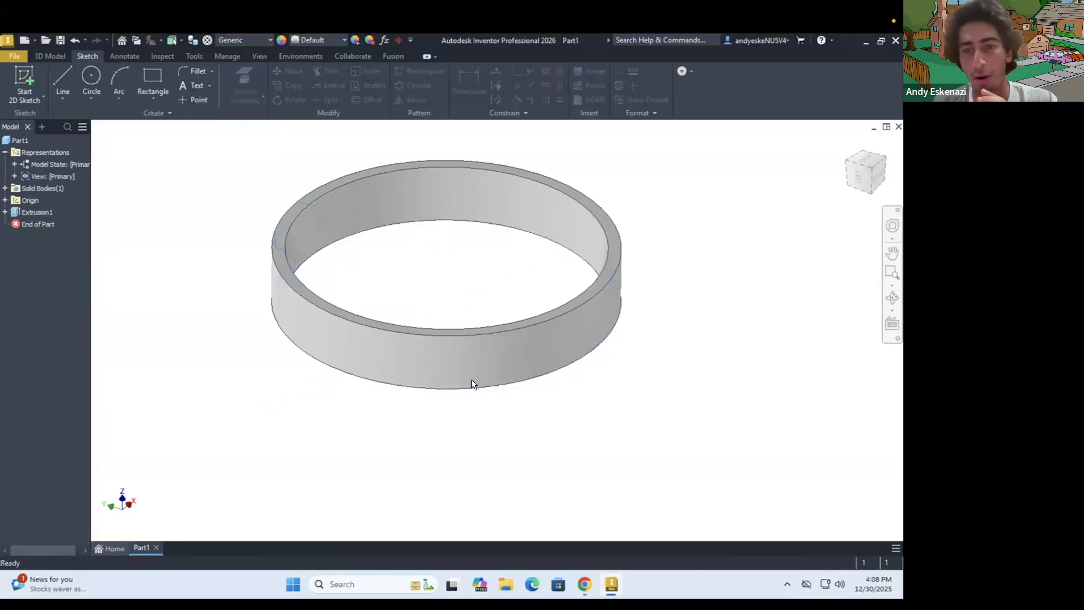
Check the tambourine reference photo in Chrome, then return to Inventor and inspect the ring's proportions
middle_click_drag(469, 338, 478, 389, "shift")
left_click(585, 585)
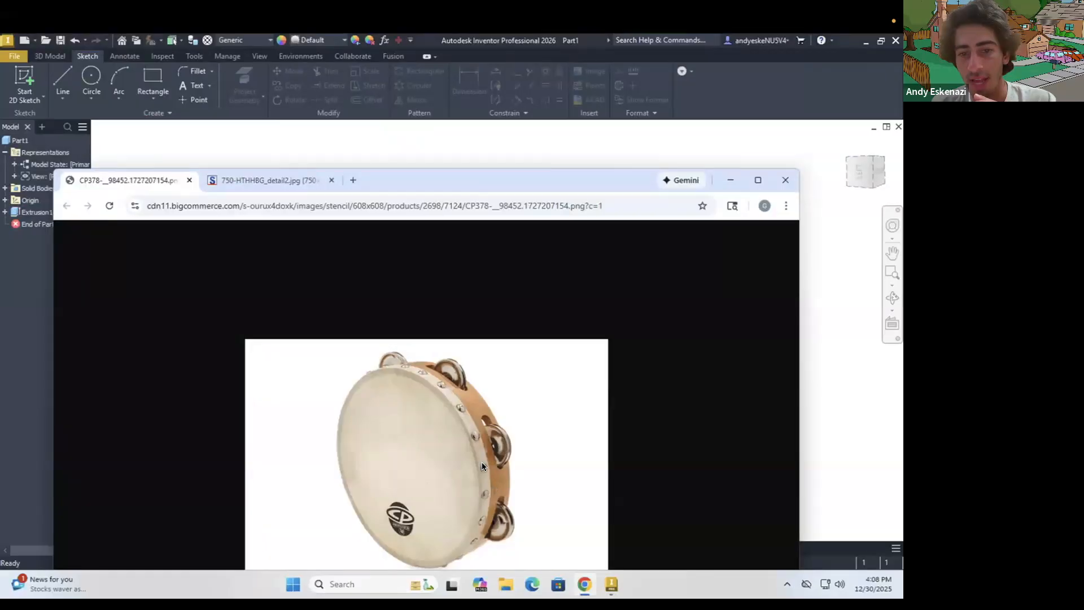
left_click(732, 181)
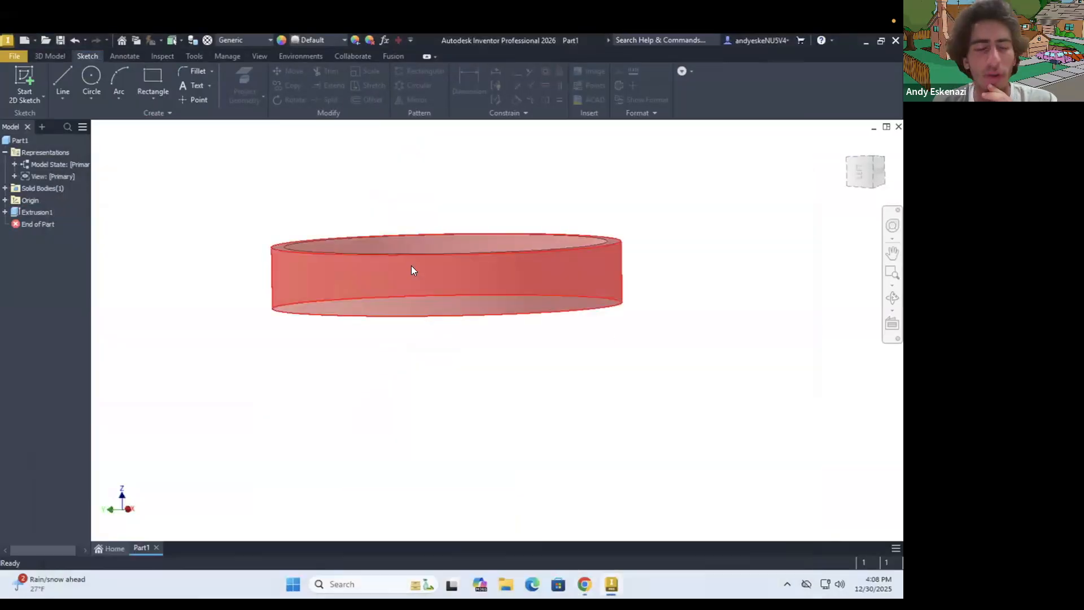
middle_click_drag(401, 278, 415, 315, "shift")
scroll(416, 315, "up", 2)
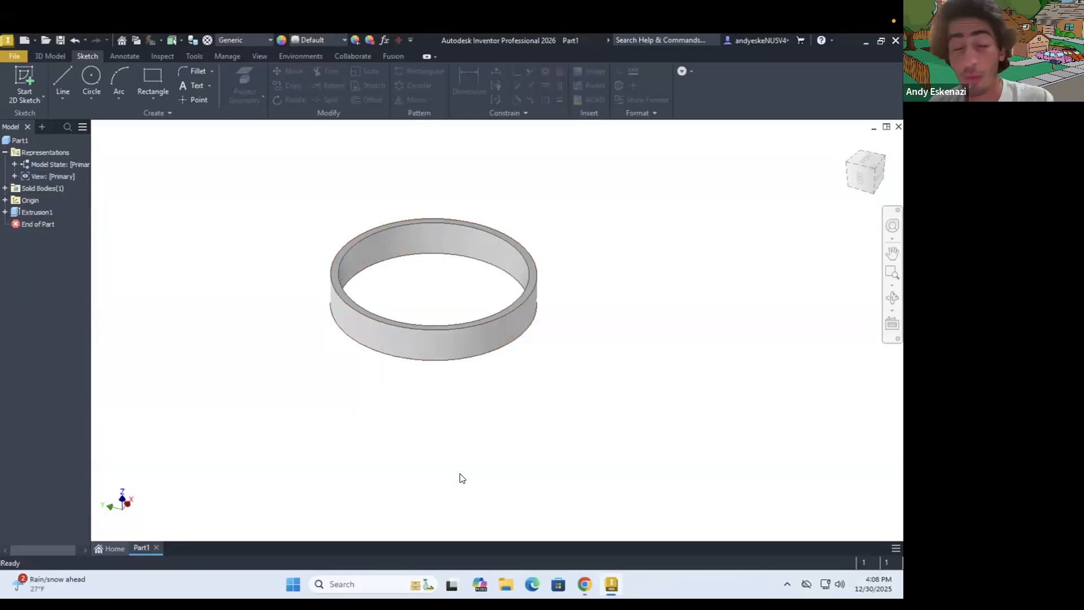
Start a new 2D sketch on the origin's XY plane
left_click(24, 73)
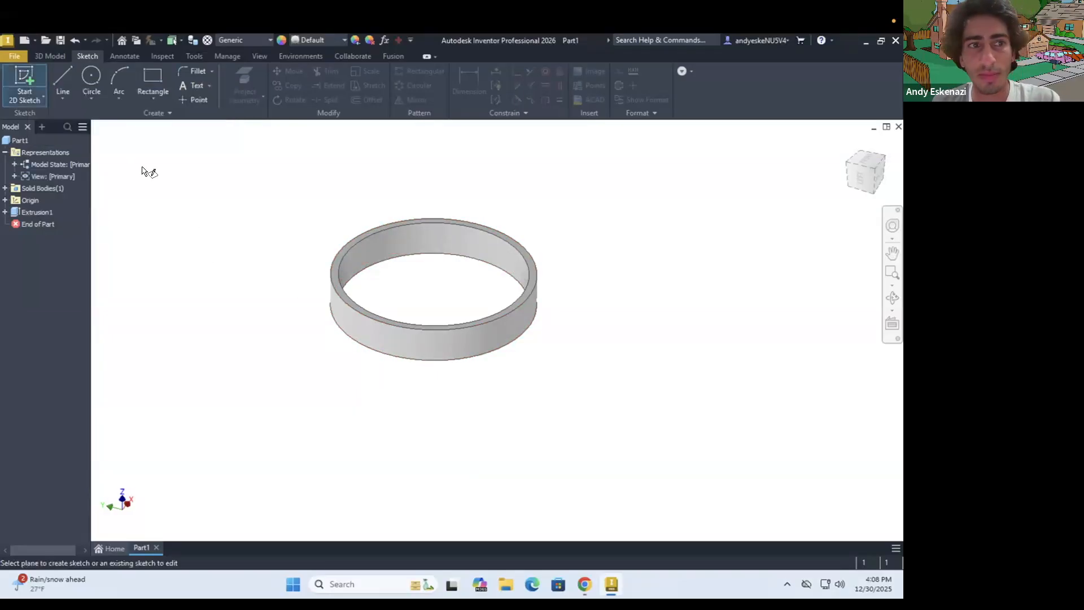
middle_click_drag(403, 280, 401, 322, "shift")
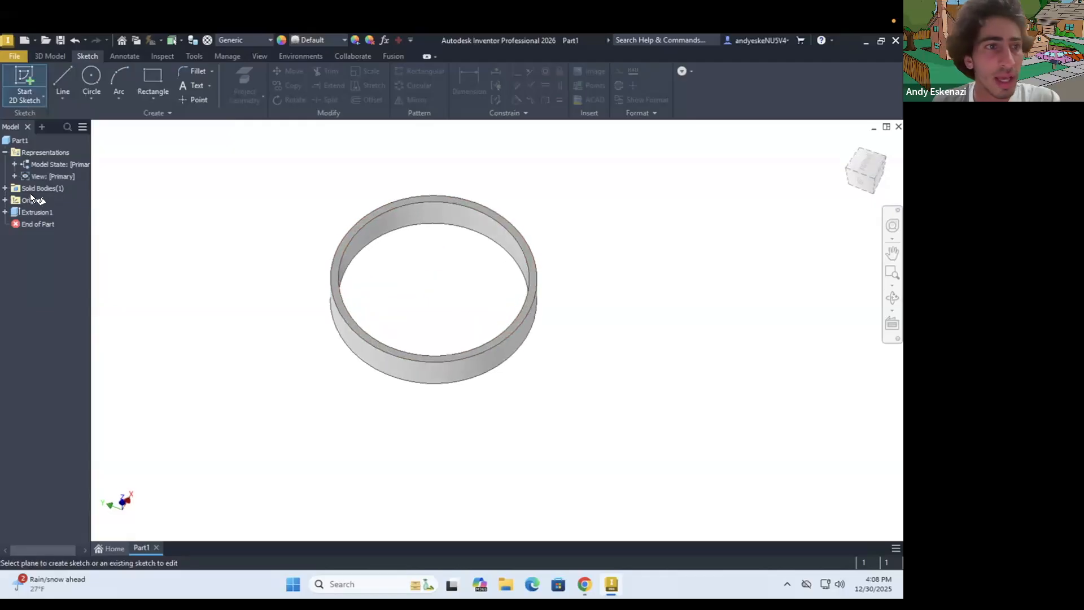
left_click(5, 201)
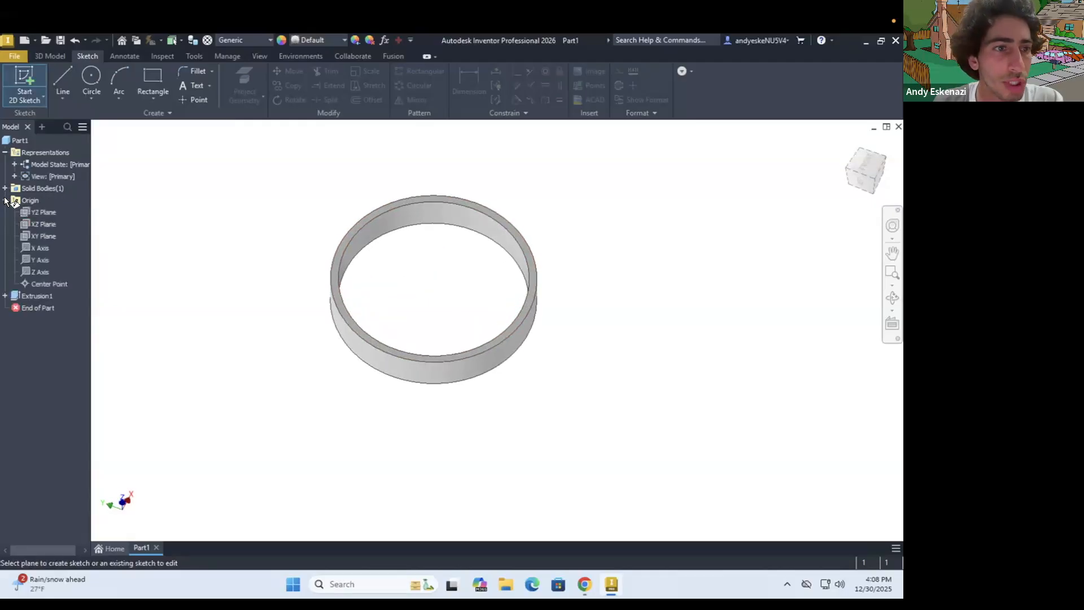
left_click(38, 234)
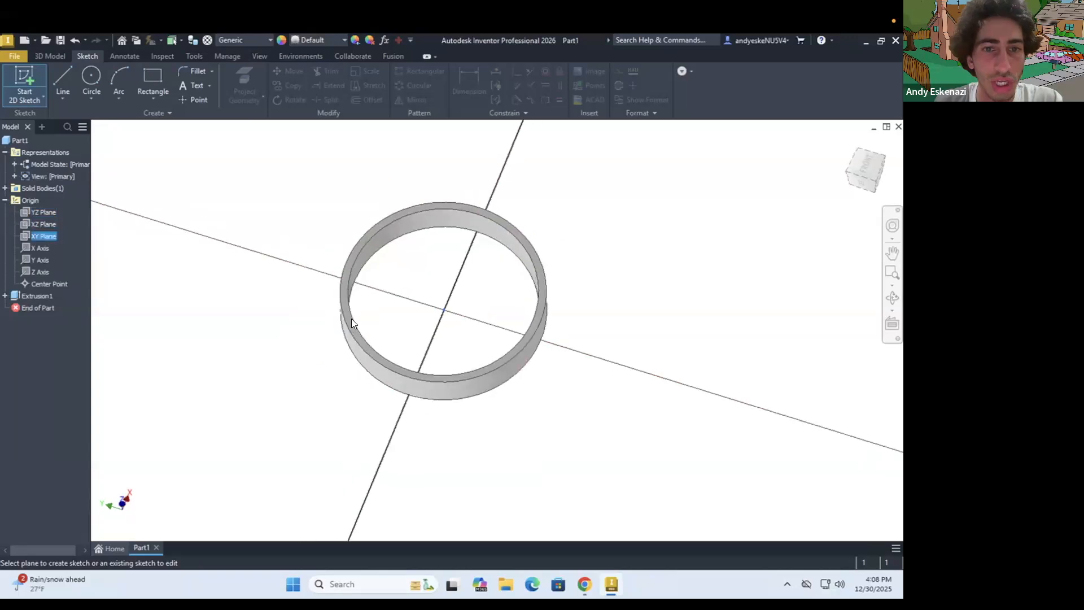
mouse_move(465, 310)
middle_mouse_down("shift")
mouse_move(468, 292)
mouse_move(460, 332)
mouse_move(316, 226)
middle_mouse_up("shift")
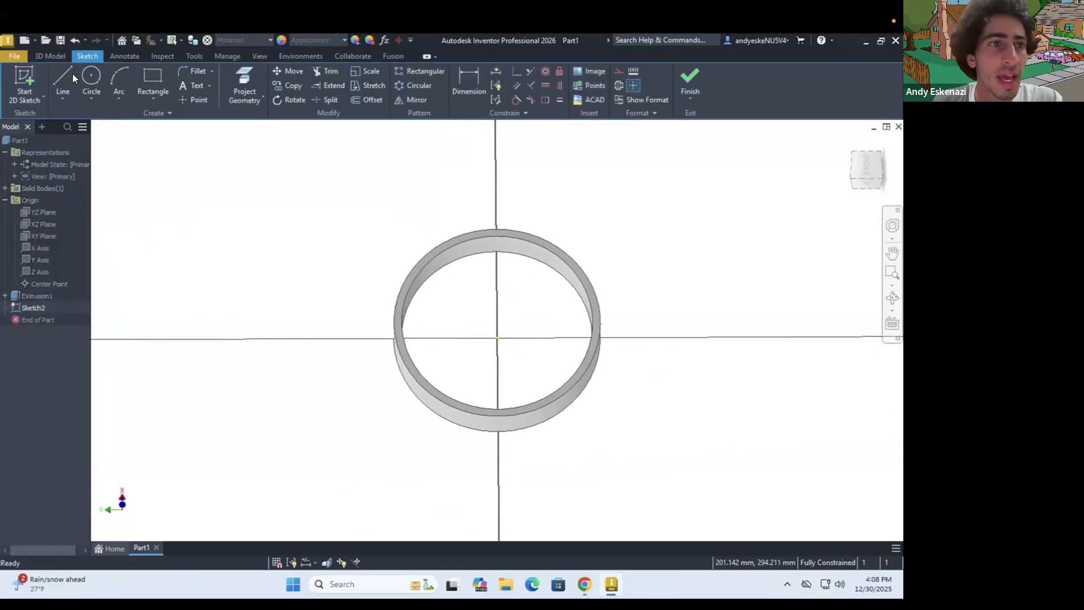
Draw a construction line about 372 mm long from the origin along the Y axis, extending past the ring's wall
left_click(64, 78)
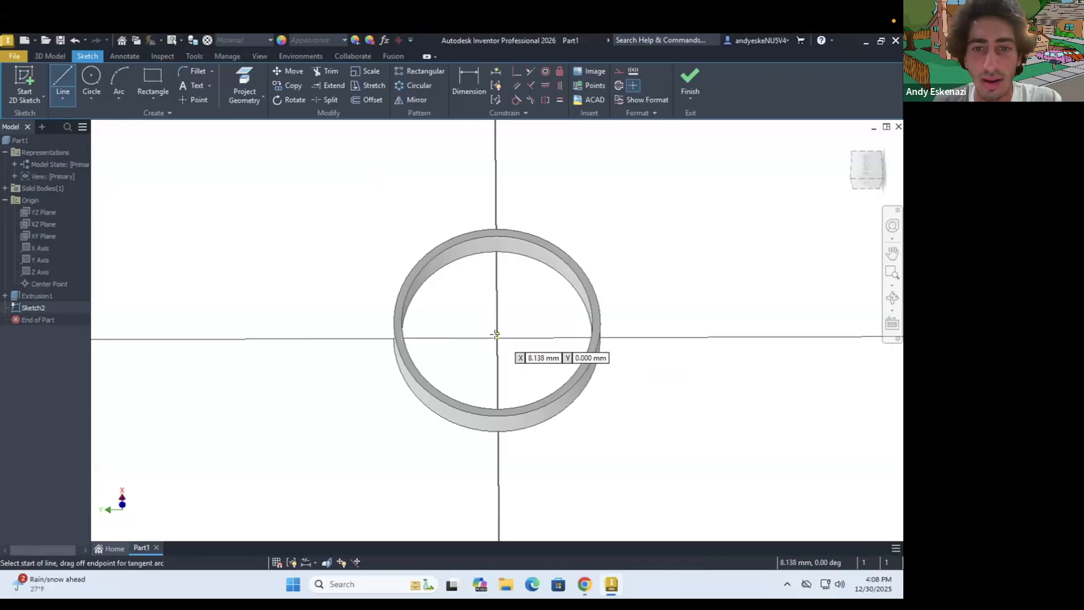
left_click(497, 337)
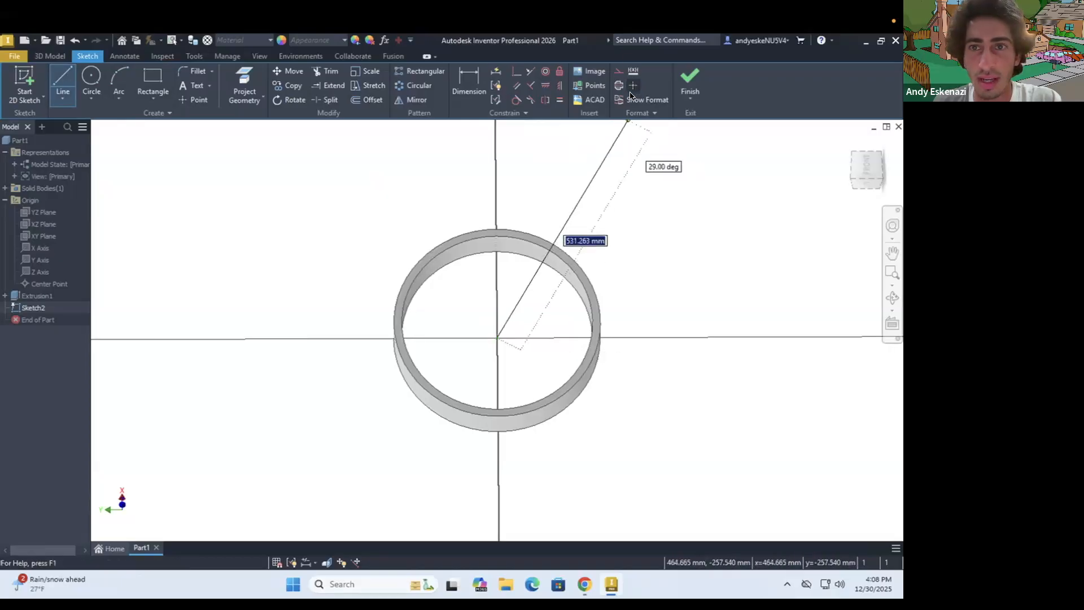
left_click(616, 69)
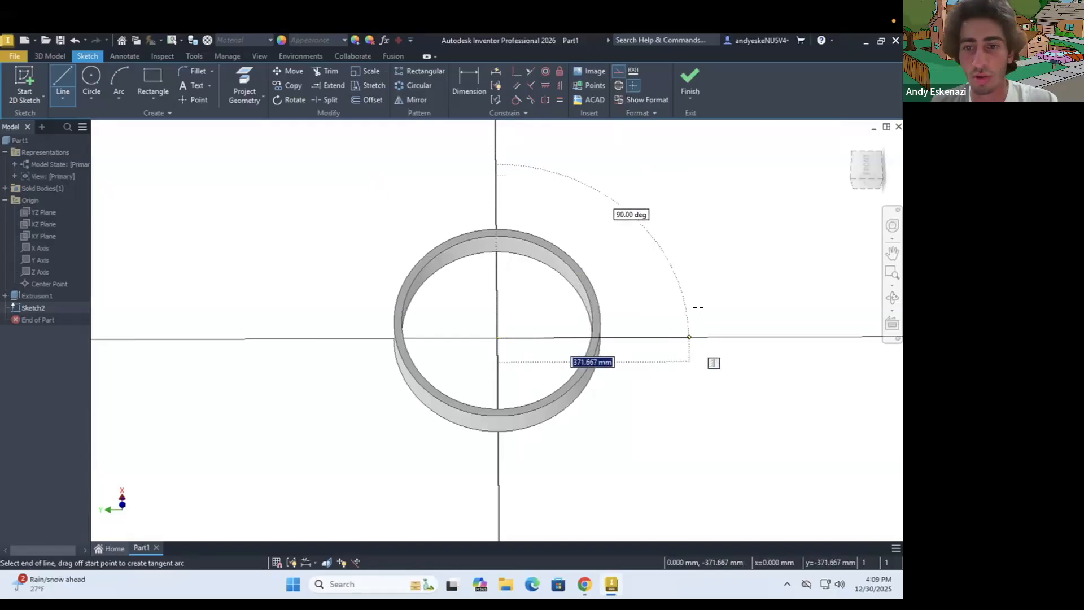
left_click(687, 337)
key("Escape")
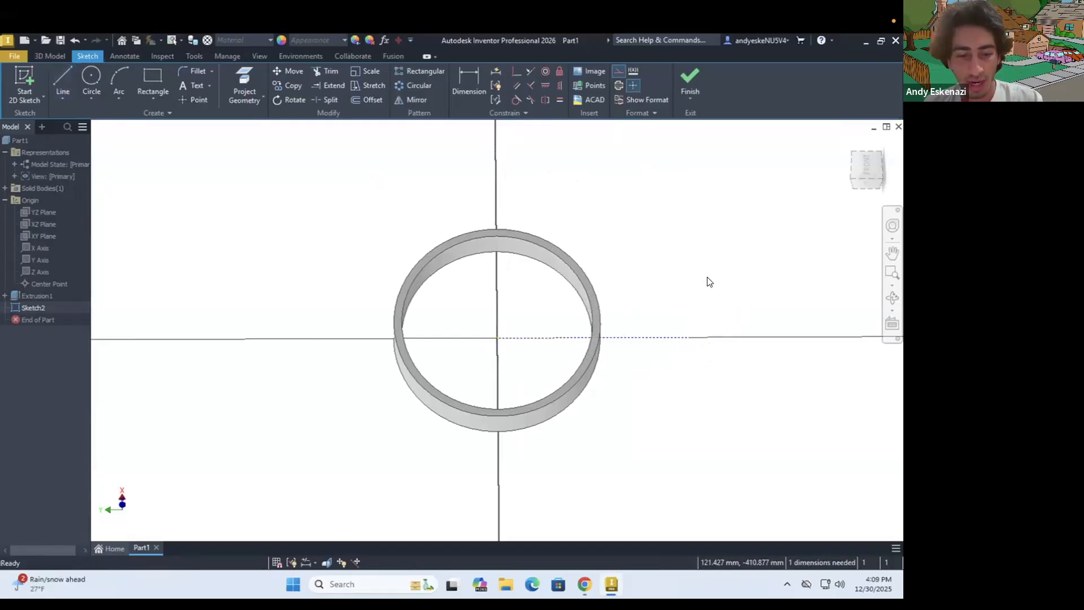
Dimension the construction line's length at 400 mm and finish the sketch
key("d")
left_click(643, 338)
left_click(628, 438)
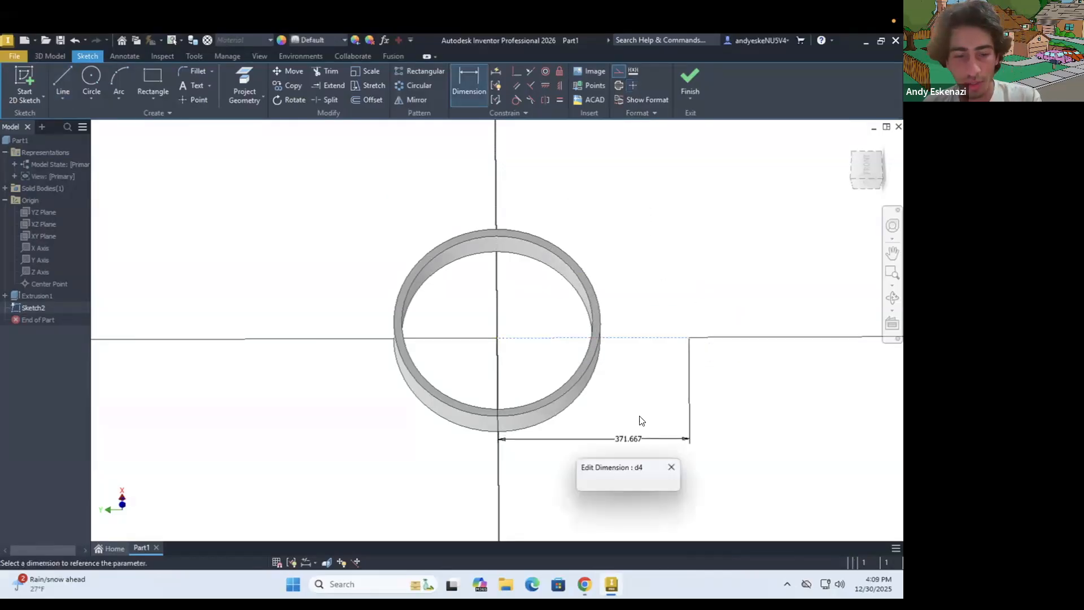
type("400")
key("Return")
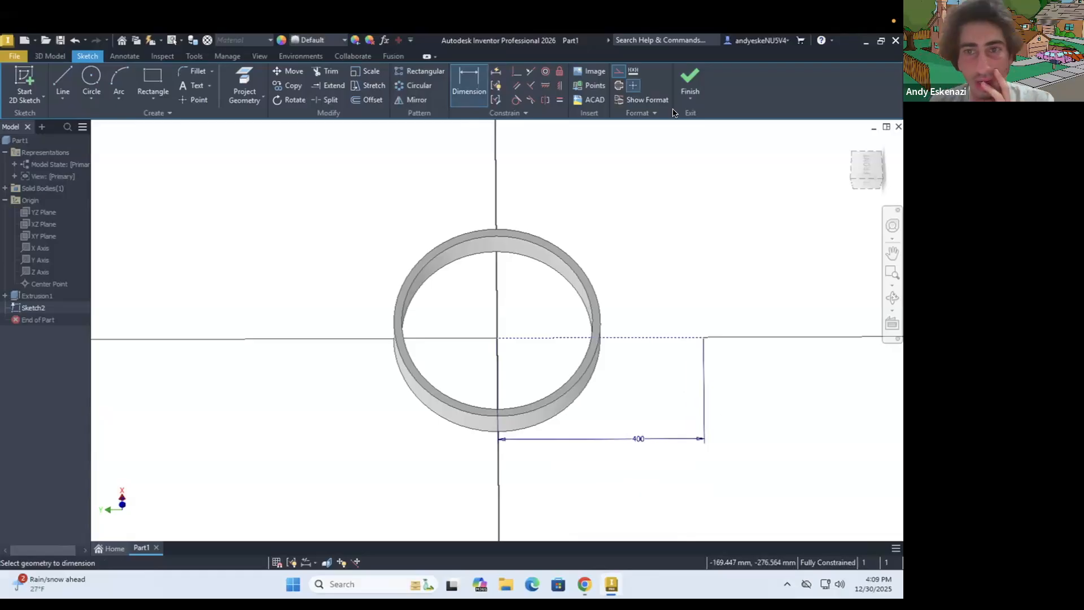
left_click(693, 70)
mouse_move(647, 319)
middle_mouse_down("shift")
mouse_move(651, 284)
mouse_move(588, 293)
mouse_move(582, 318)
mouse_move(633, 389)
mouse_move(669, 417)
middle_mouse_up("shift")
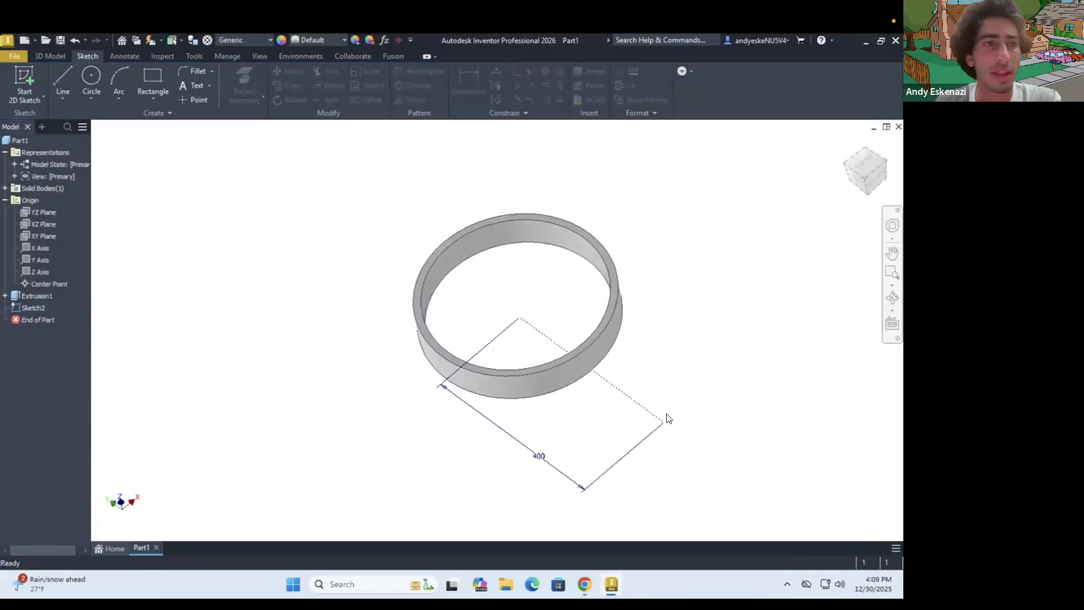
left_click(57, 56)
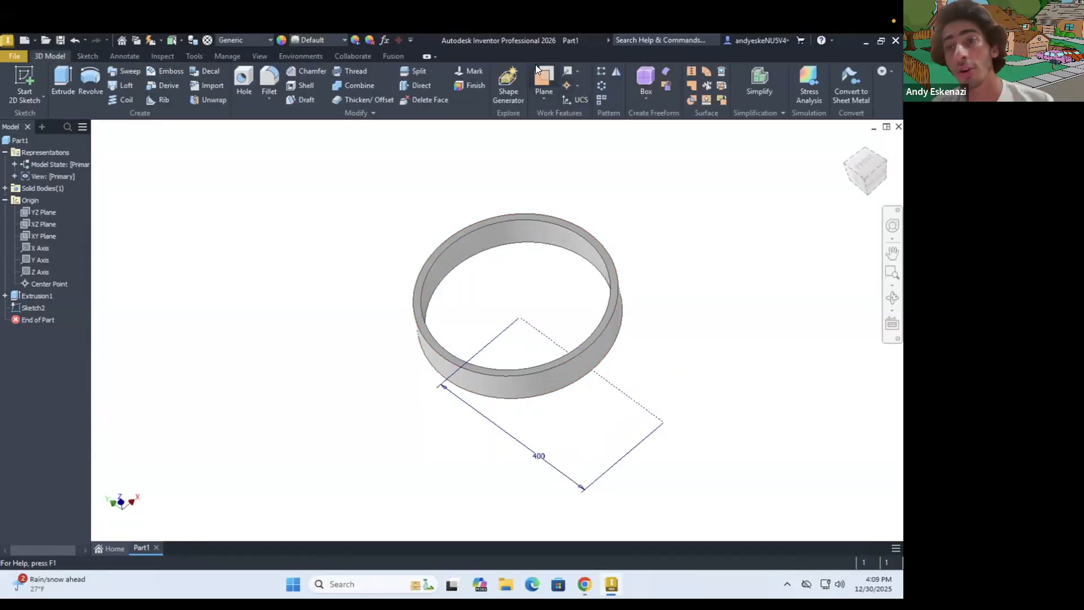
left_click(577, 70)
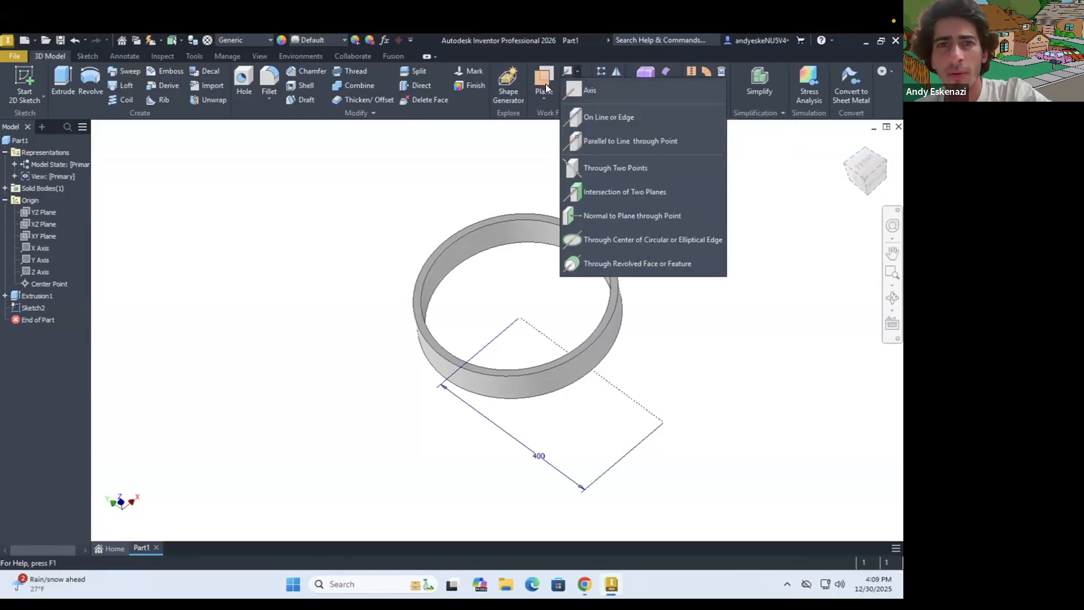
left_click(545, 98)
left_click(544, 98)
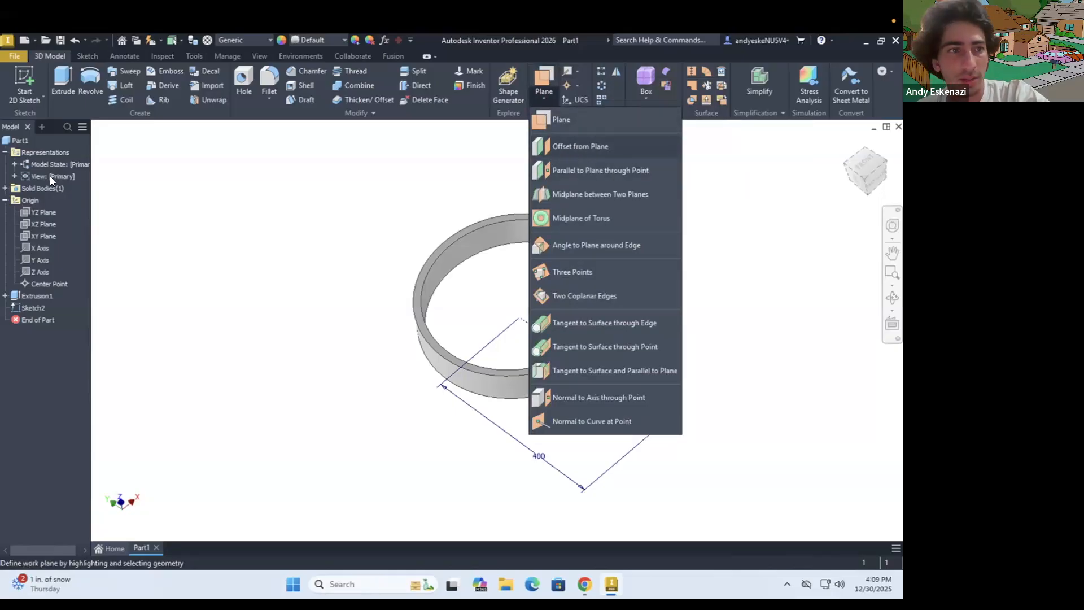
left_click(564, 146)
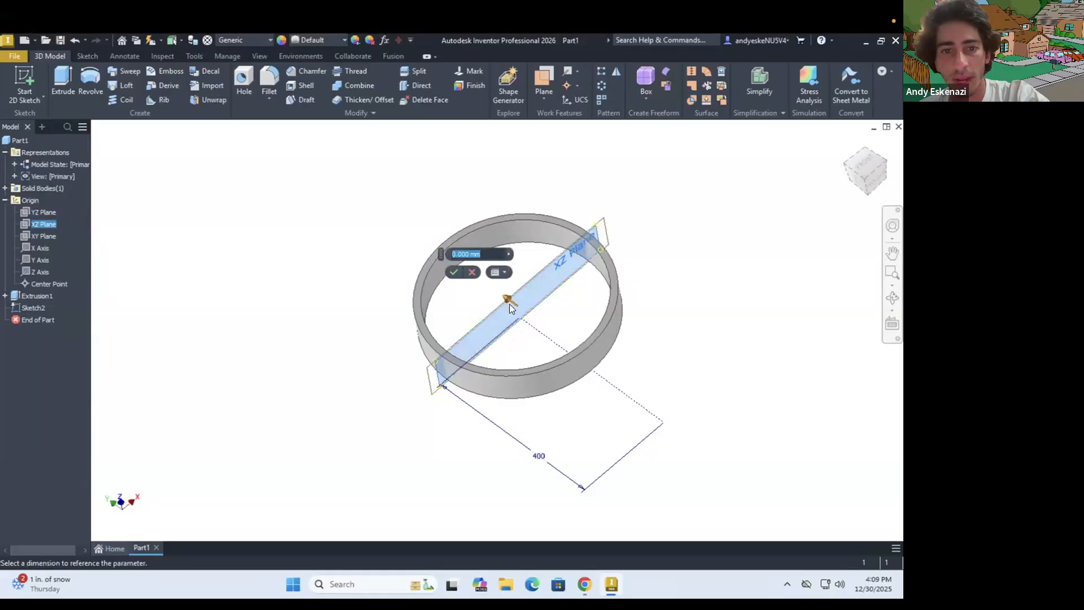
left_click_drag(506, 298, 567, 324)
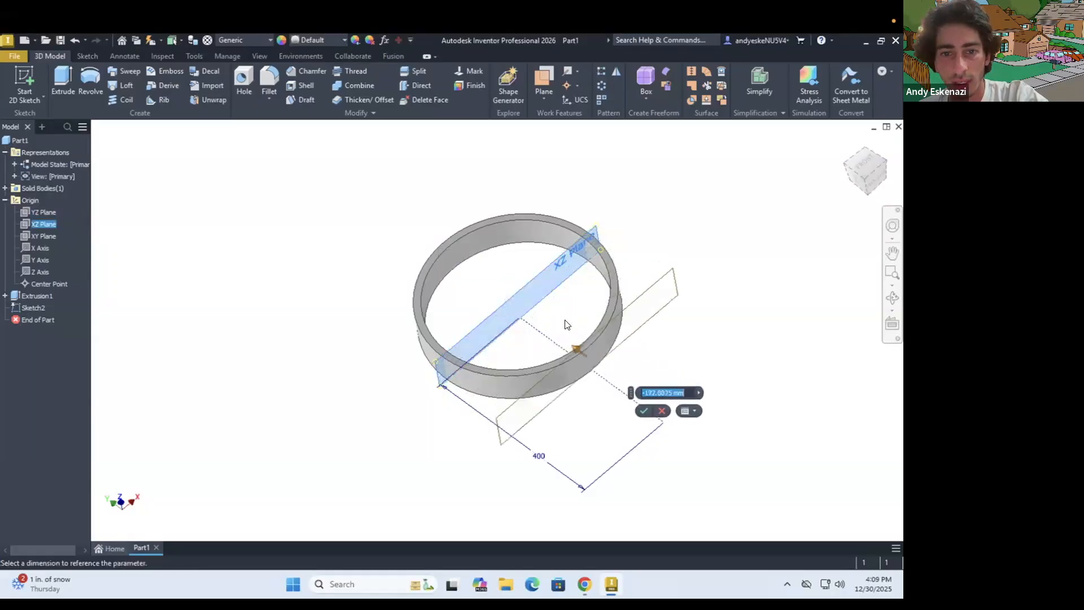
left_click(662, 410)
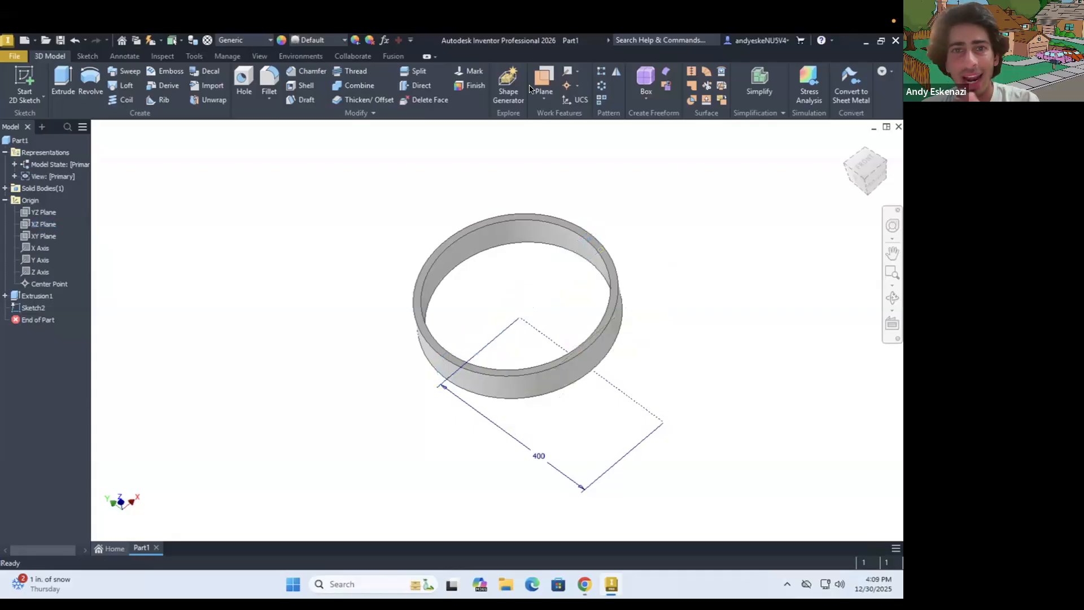
Create a work plane normal to the 400 mm construction line at its outer endpoint
left_click(544, 74)
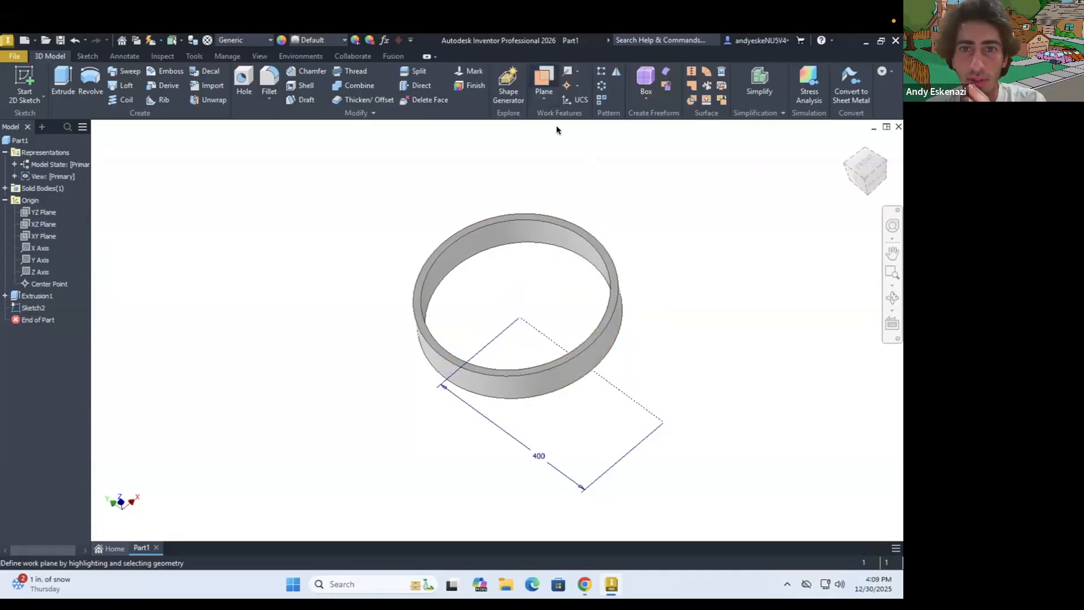
left_click(542, 101)
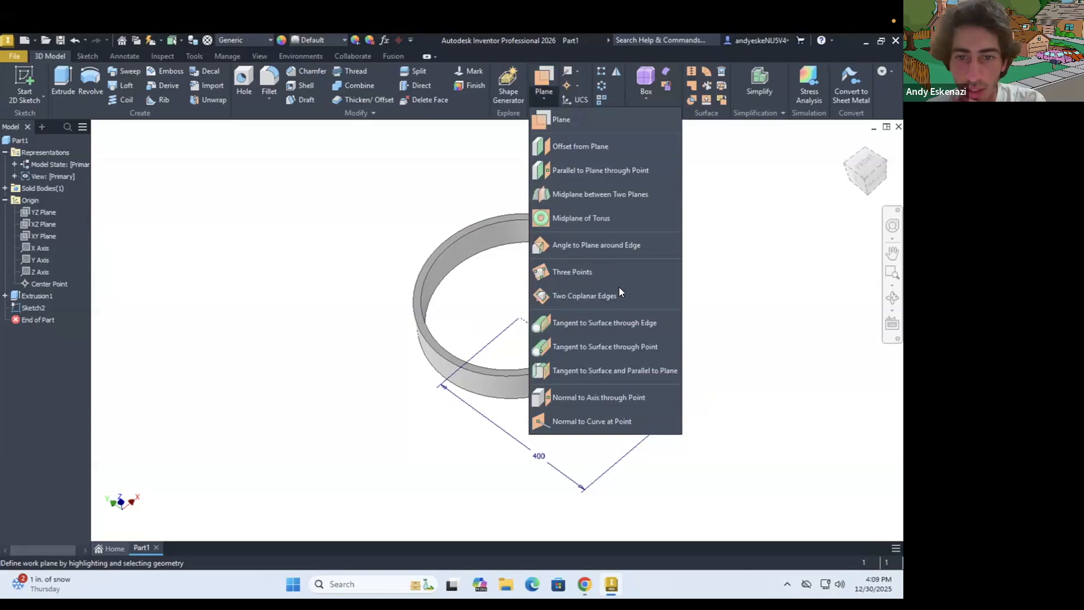
left_click(584, 422)
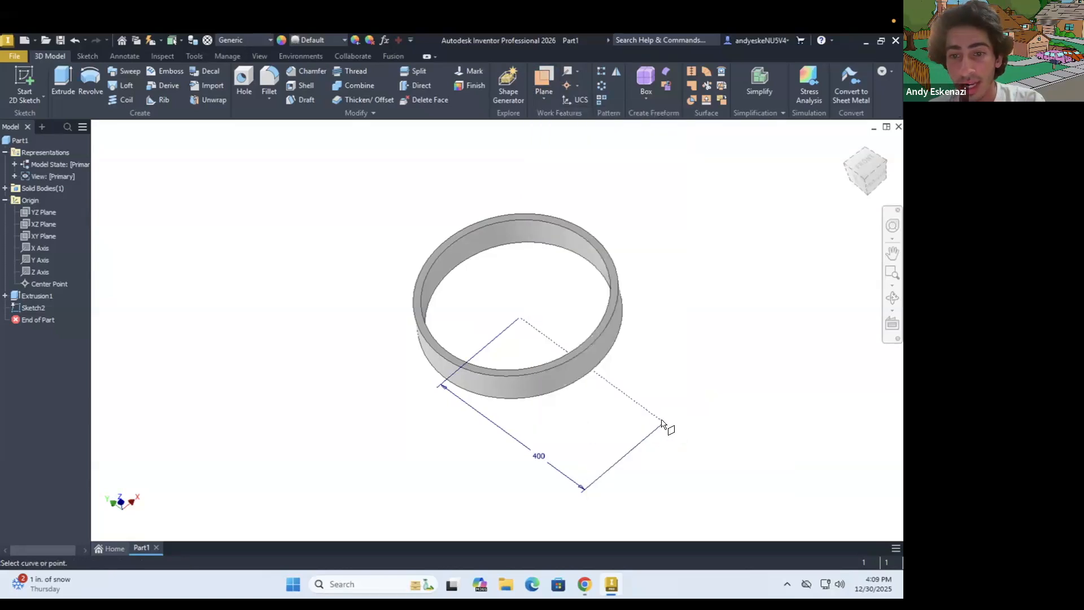
left_click(662, 421)
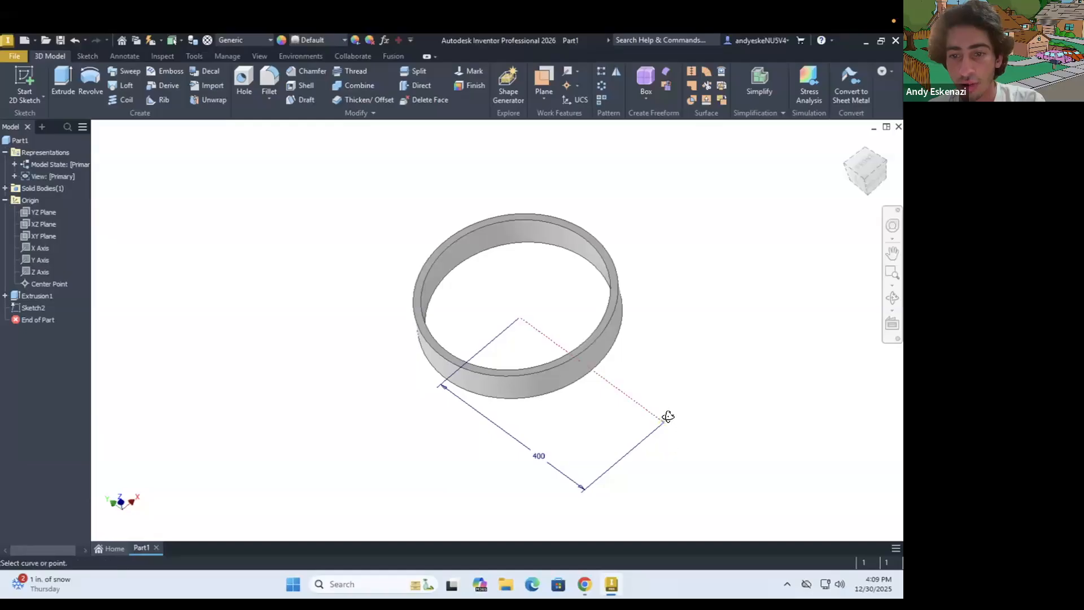
middle_click_drag(665, 414, 668, 371, "shift")
scroll(681, 357, "up", 5)
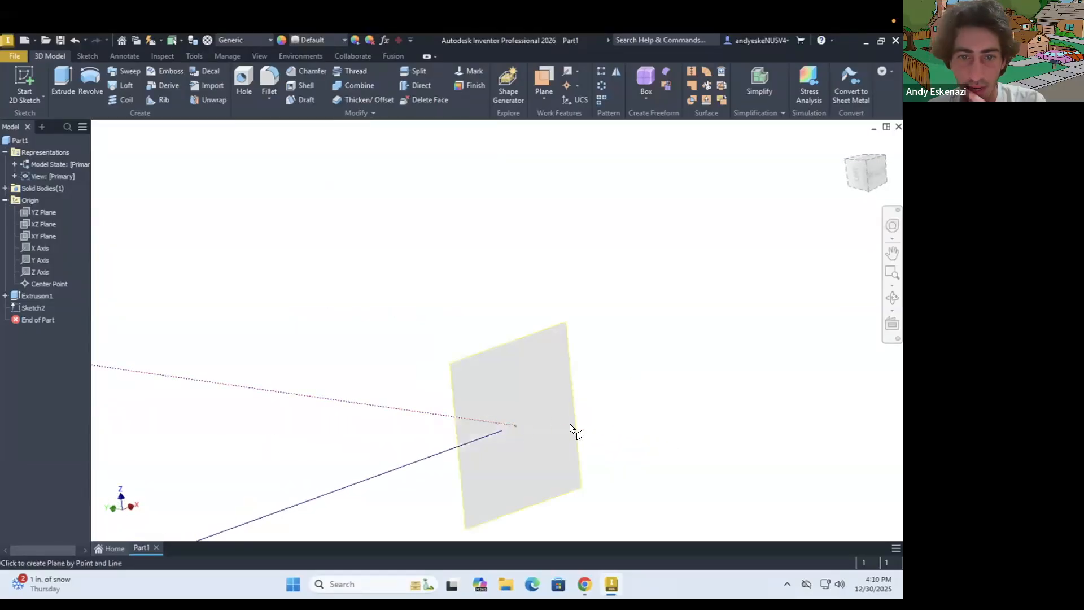
scroll(629, 323, "down", 5)
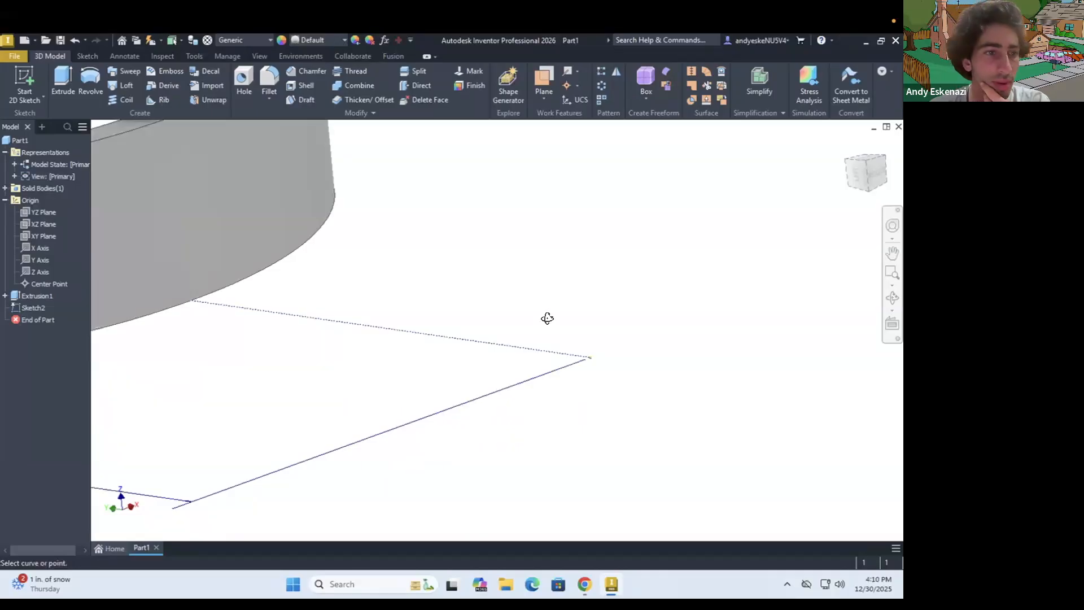
middle_click_drag(548, 318, 544, 346, "shift")
scroll(550, 318, "down", 4)
scroll(550, 322, "down", 4)
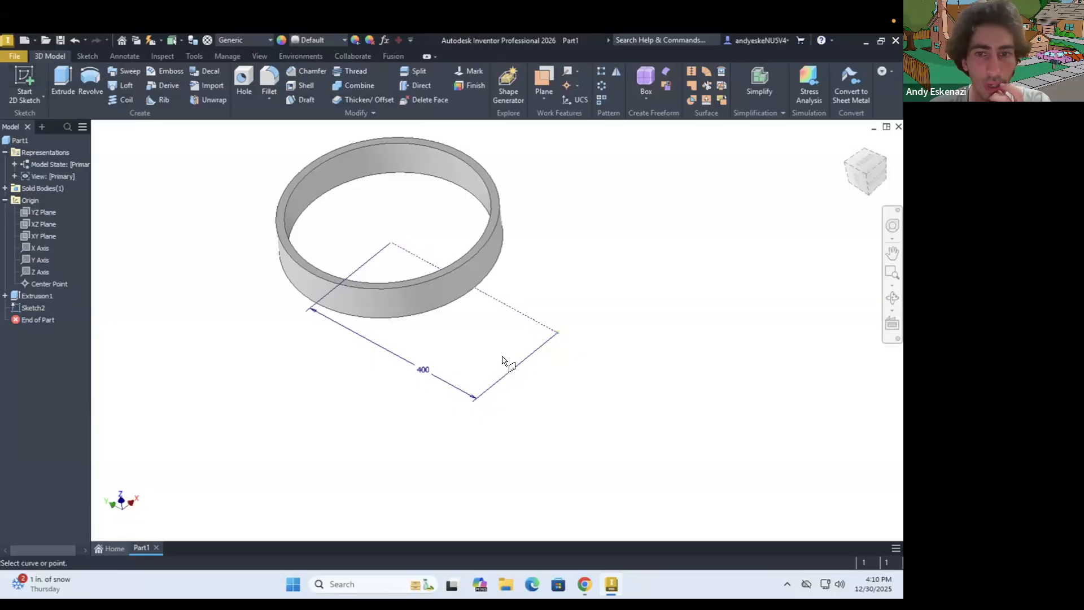
left_click(556, 332)
left_click(545, 330)
scroll(577, 361, "up", 3)
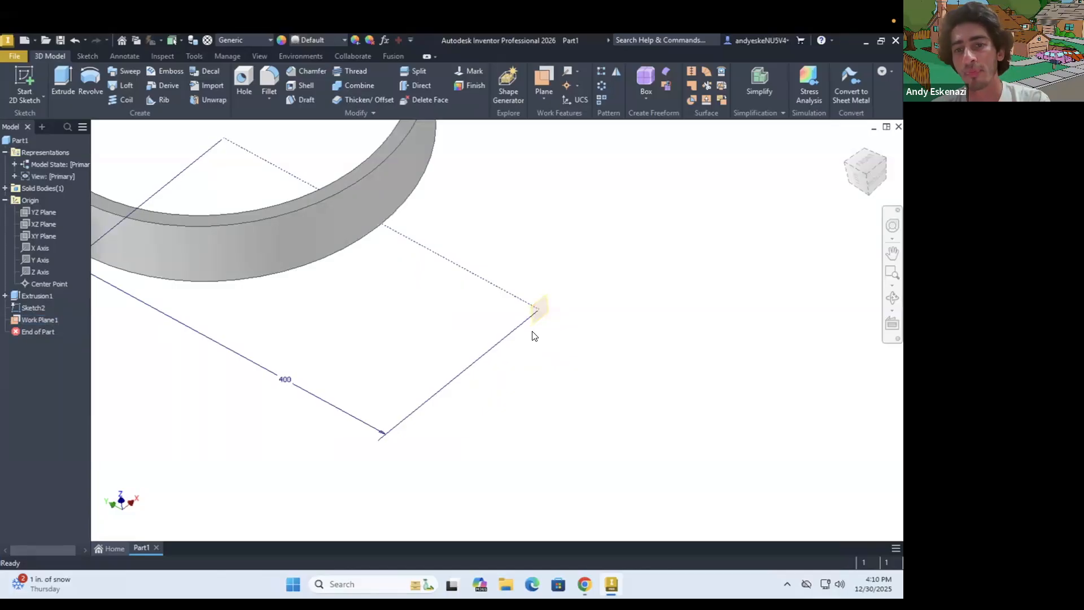
Start a new 2D sketch on the work plane at the construction line's outer end
scroll(535, 319, "down", 2)
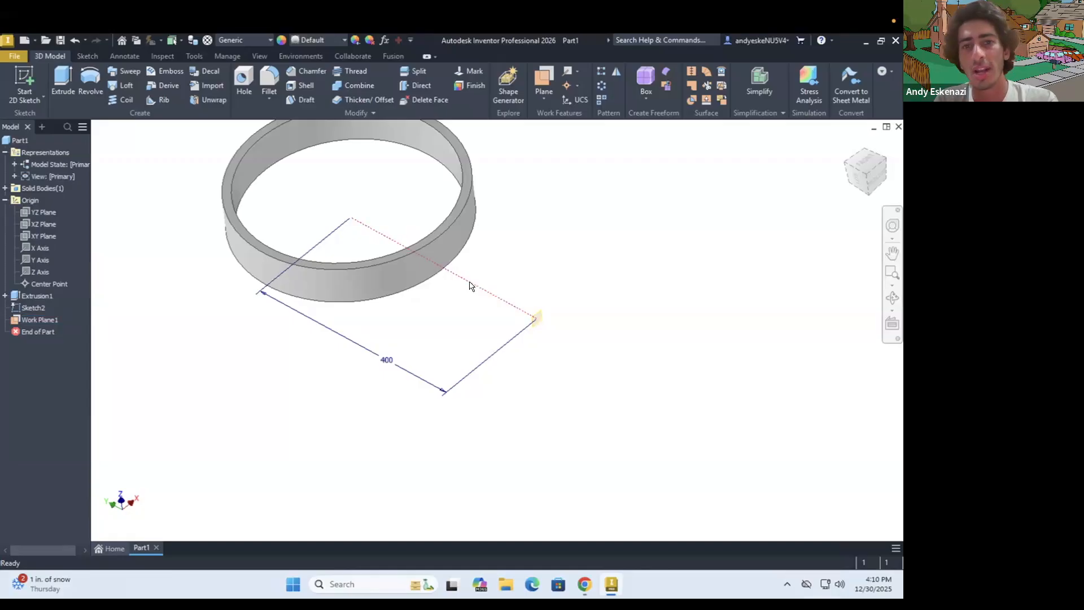
scroll(525, 308, "up", 5)
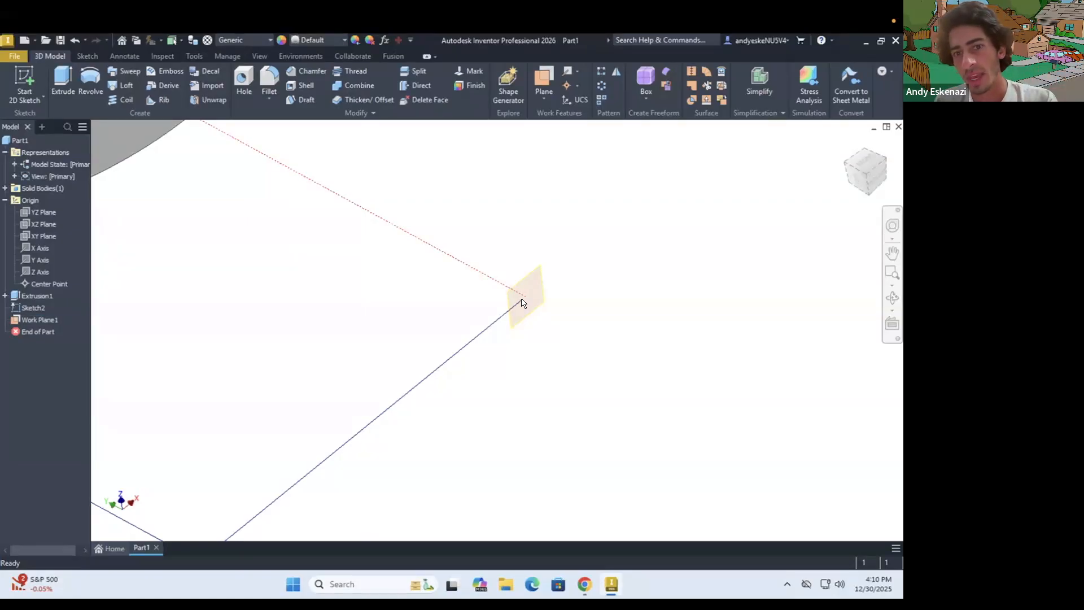
scroll(527, 302, "down", 5)
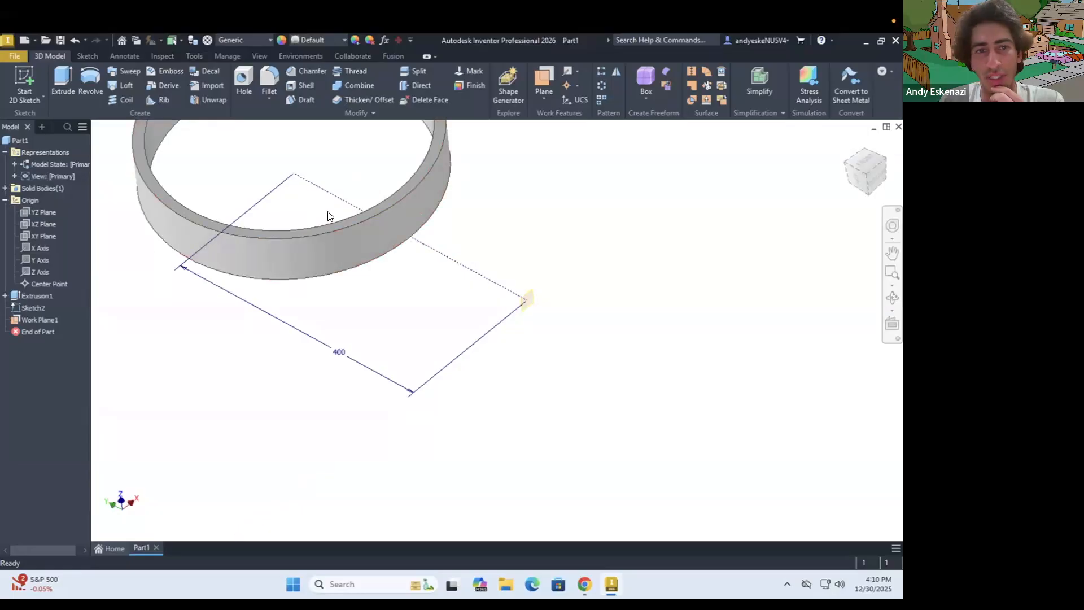
scroll(328, 216, "down", 5)
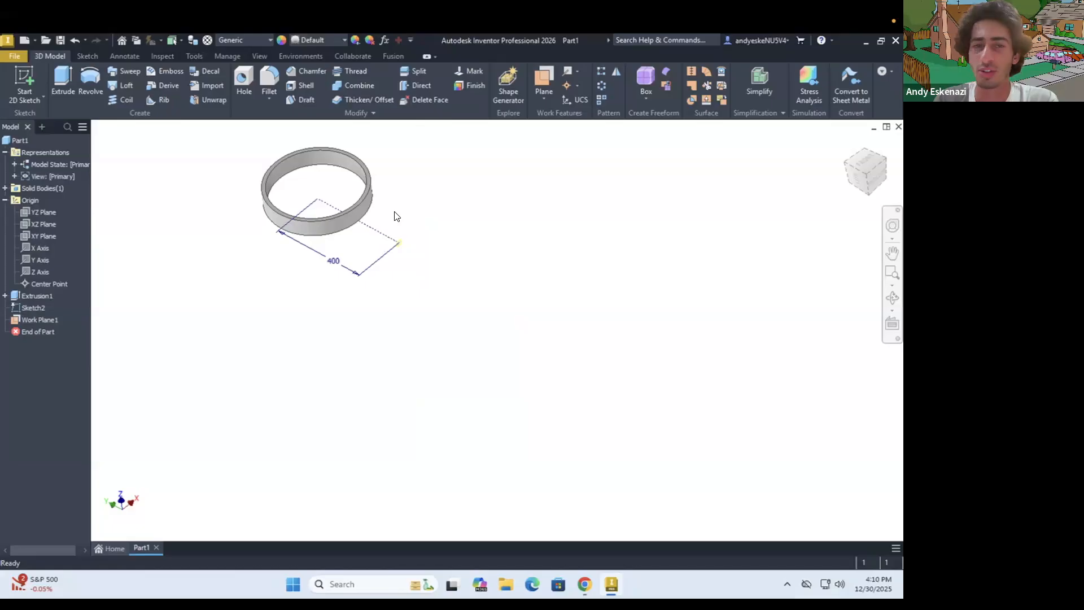
scroll(316, 212, "up", 3)
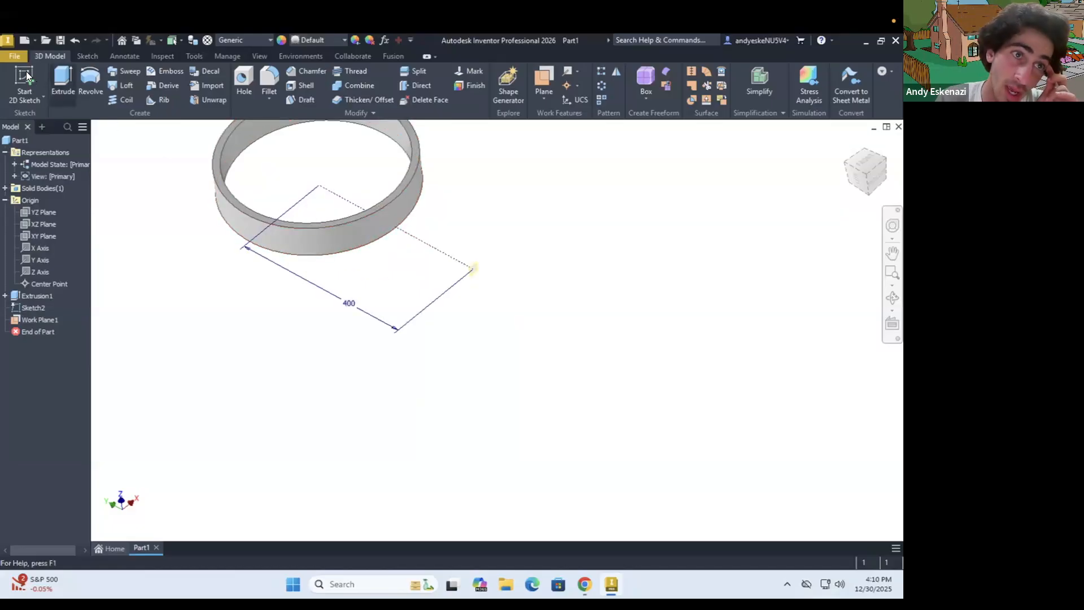
scroll(537, 282, "up", 5)
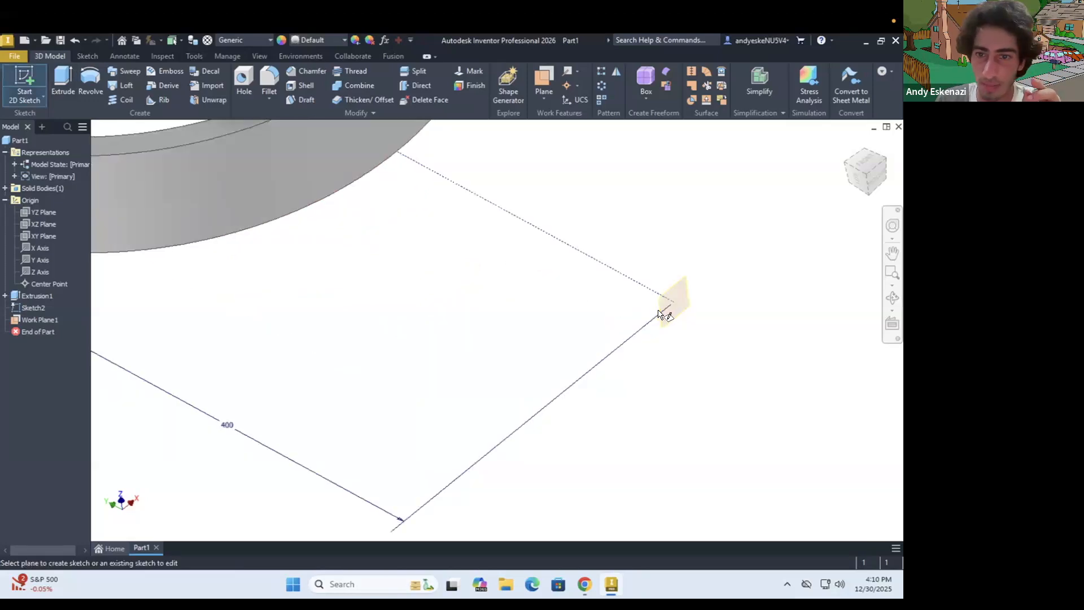
left_click(684, 291)
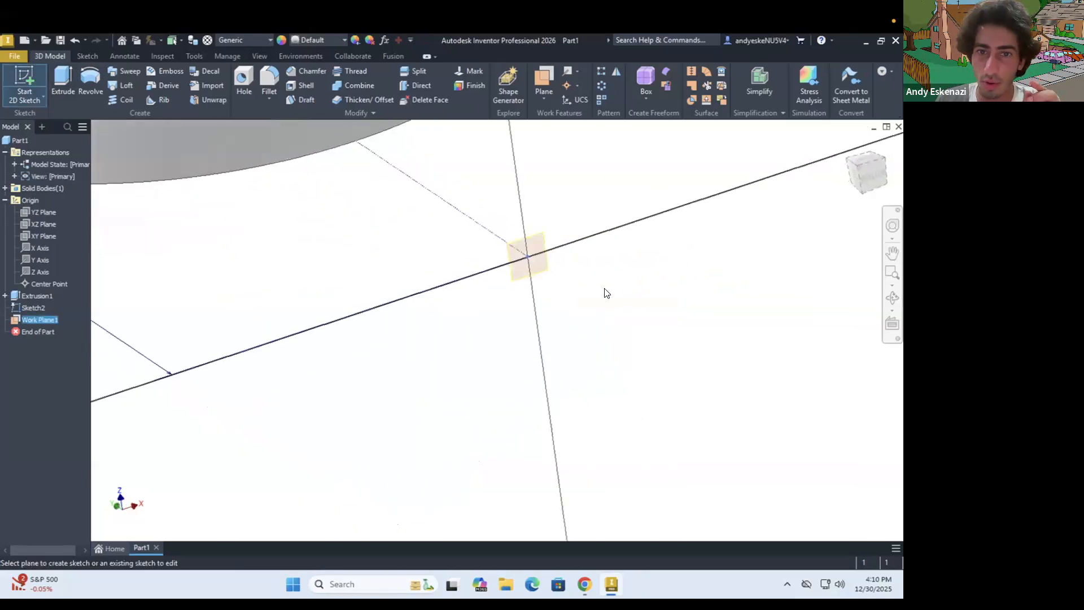
middle_click_drag(524, 289, 513, 295, "shift")
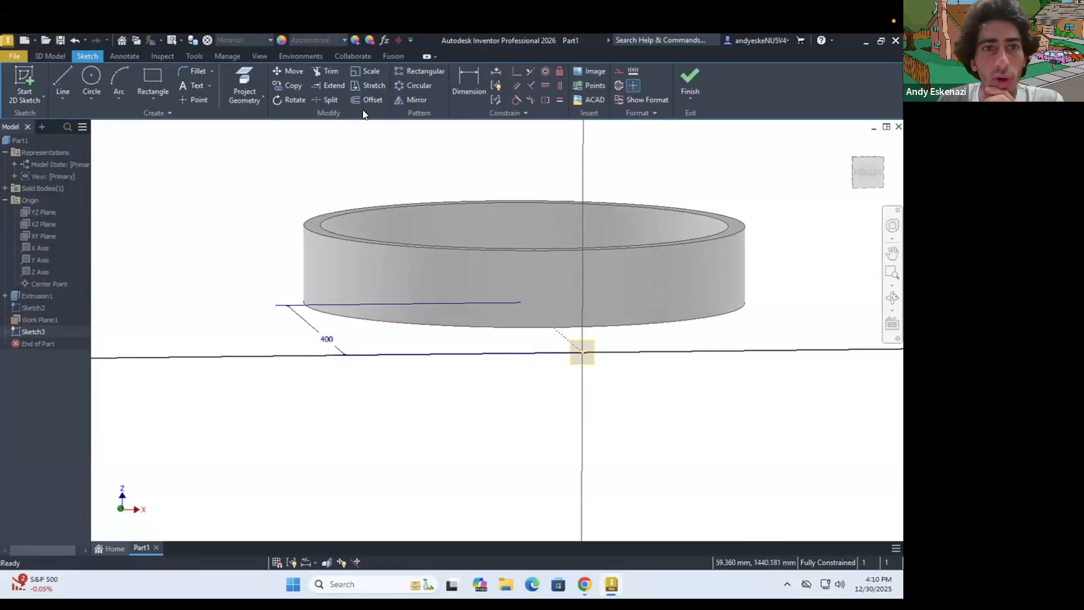
Project the ring's top and bottom outer circular edges into the work plane sketch
key("p")
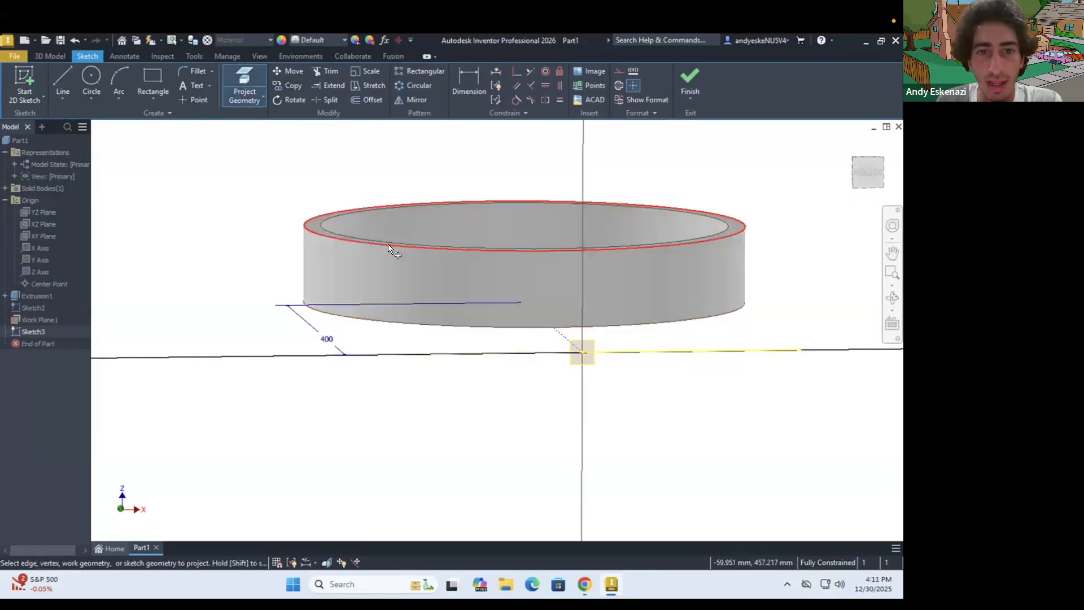
scroll(491, 339, "up", 5)
middle_click_drag(517, 316, 491, 440, "shift")
key("Escape")
Convert the two projected ring edge lines to construction geometry
scroll(491, 435, "up", 2)
scroll(480, 426, "down", 4)
left_click(475, 413)
left_click(467, 370, "ctrl")
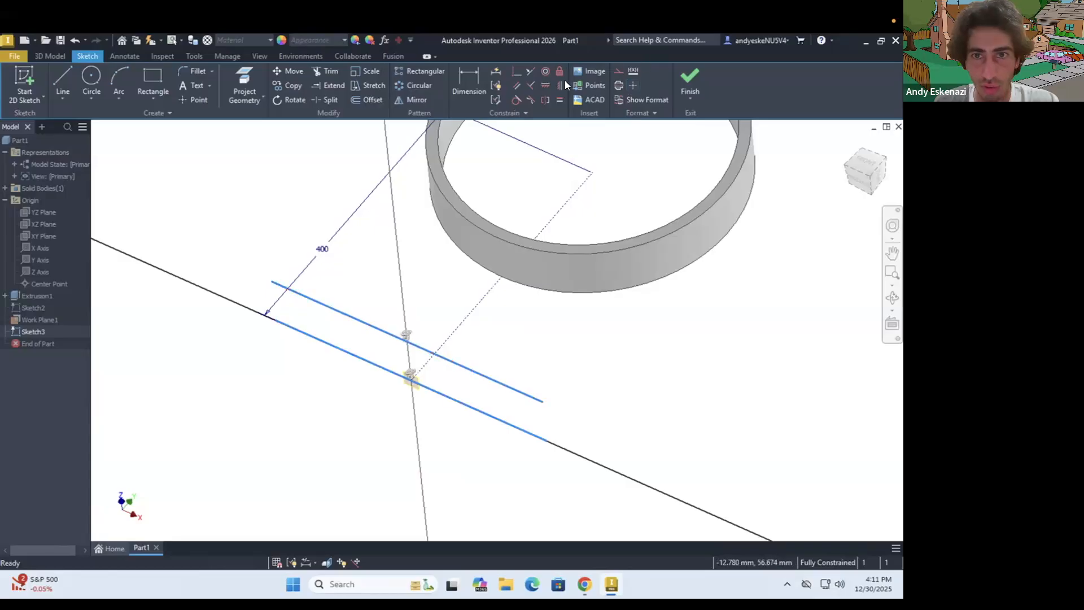
left_click(616, 70)
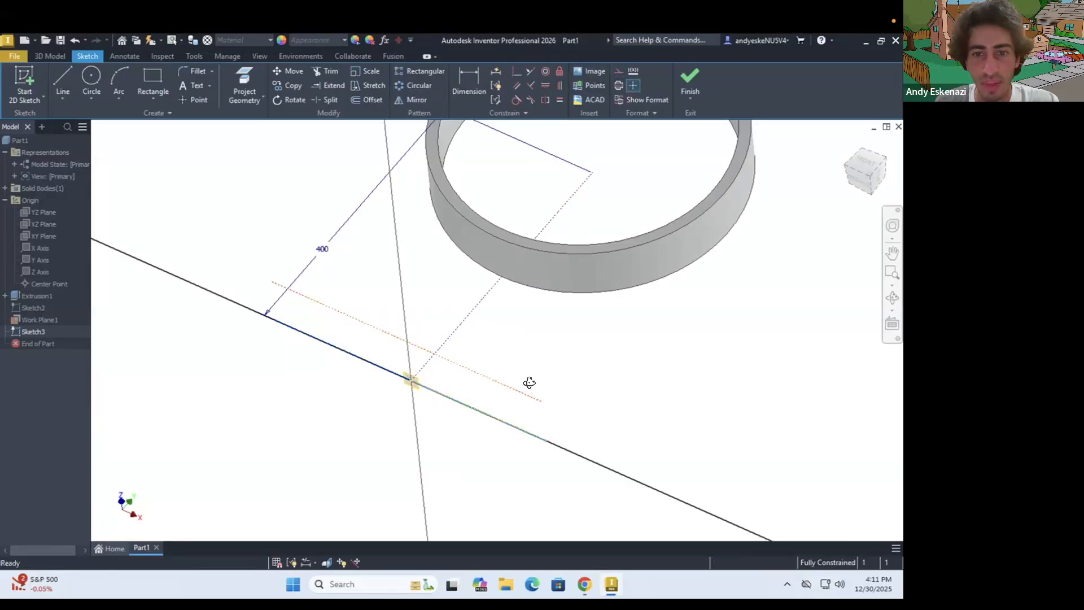
scroll(529, 383, "up", 4)
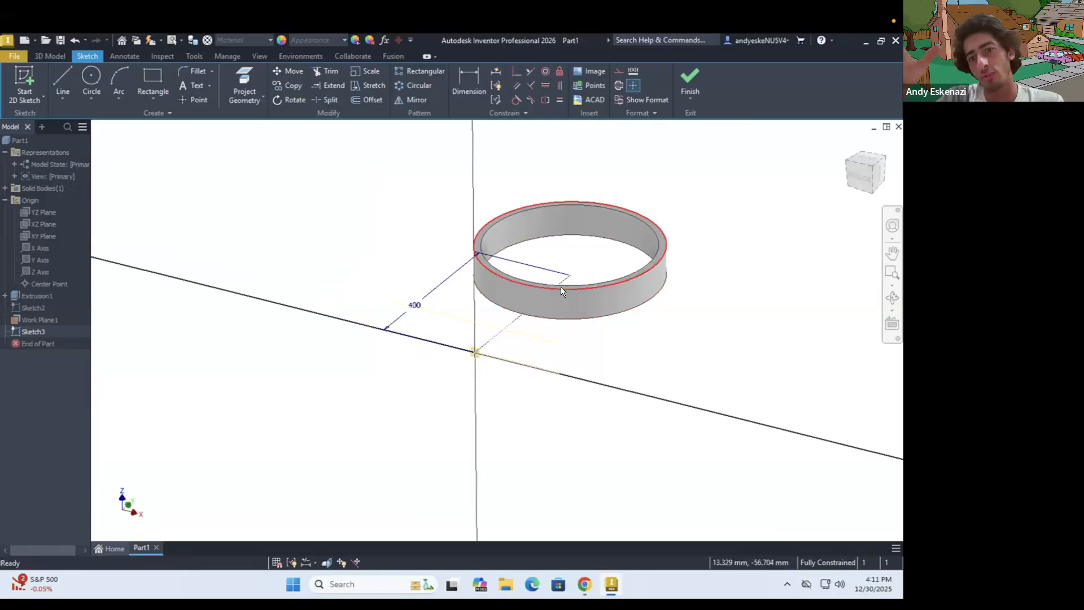
mouse_move(561, 288)
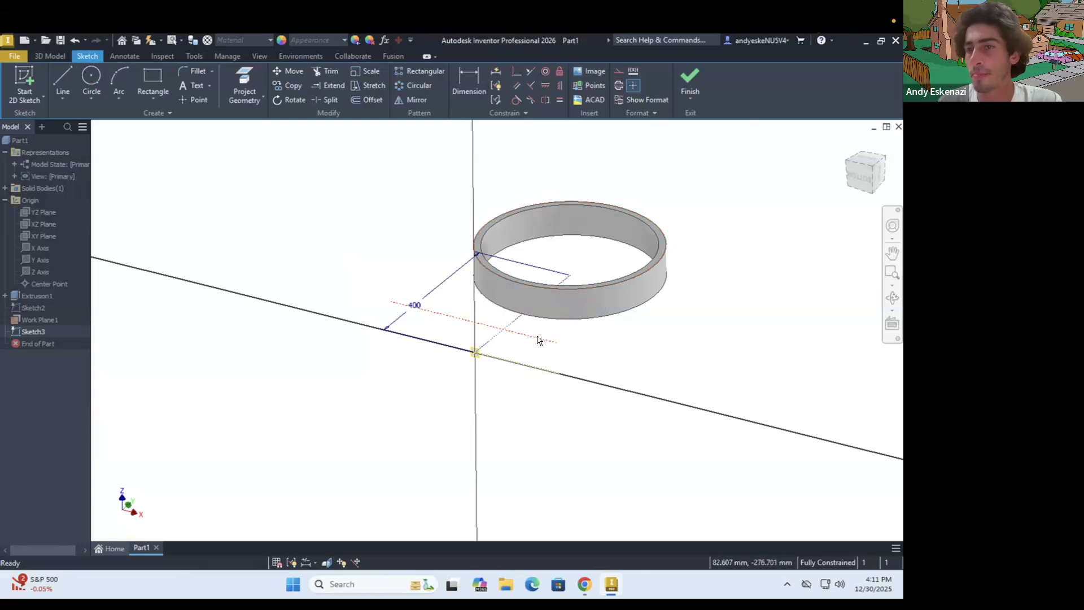
scroll(465, 317, "down", 3)
scroll(503, 329, "up", 5)
key("F4")
mouse_move(517, 320)
left_mouse_down()
mouse_move(537, 329)
mouse_move(524, 345)
left_mouse_up()
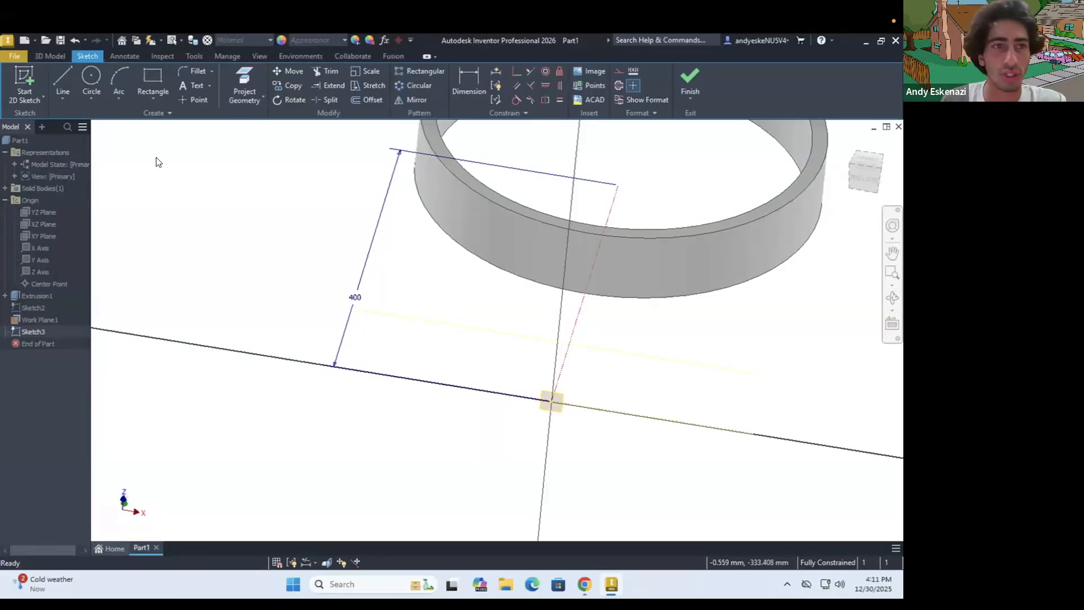
Draw a vertical 70 mm construction line at the sketch origin, joining the two projected ring edges
left_click(54, 75)
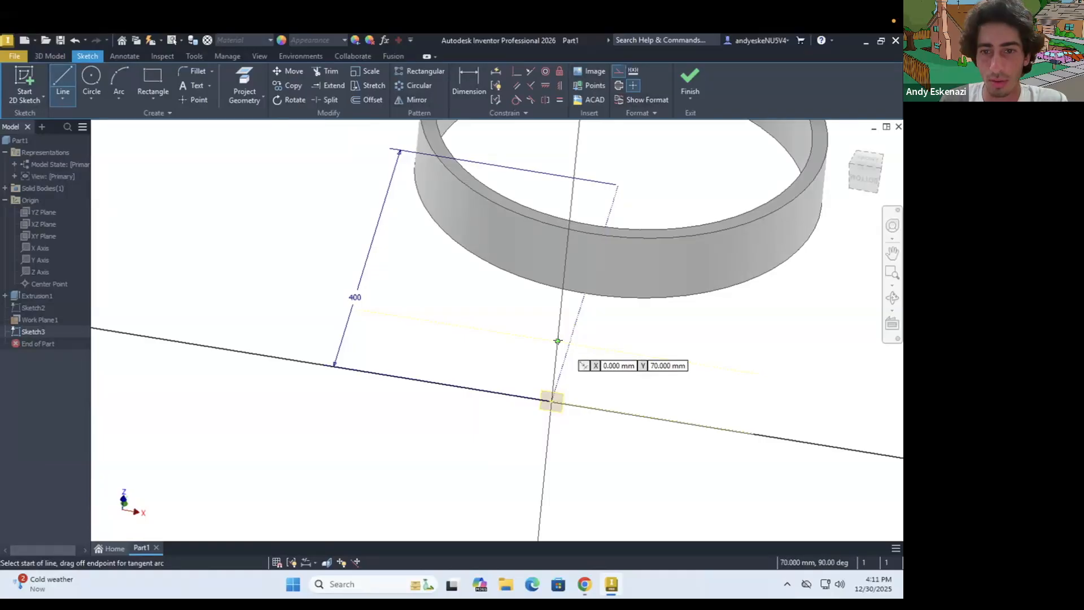
left_click(551, 400)
left_click(551, 402)
mouse_move(553, 400)
middle_mouse_down("shift")
mouse_move(568, 344)
mouse_move(578, 365)
mouse_move(596, 361)
middle_mouse_up("shift")
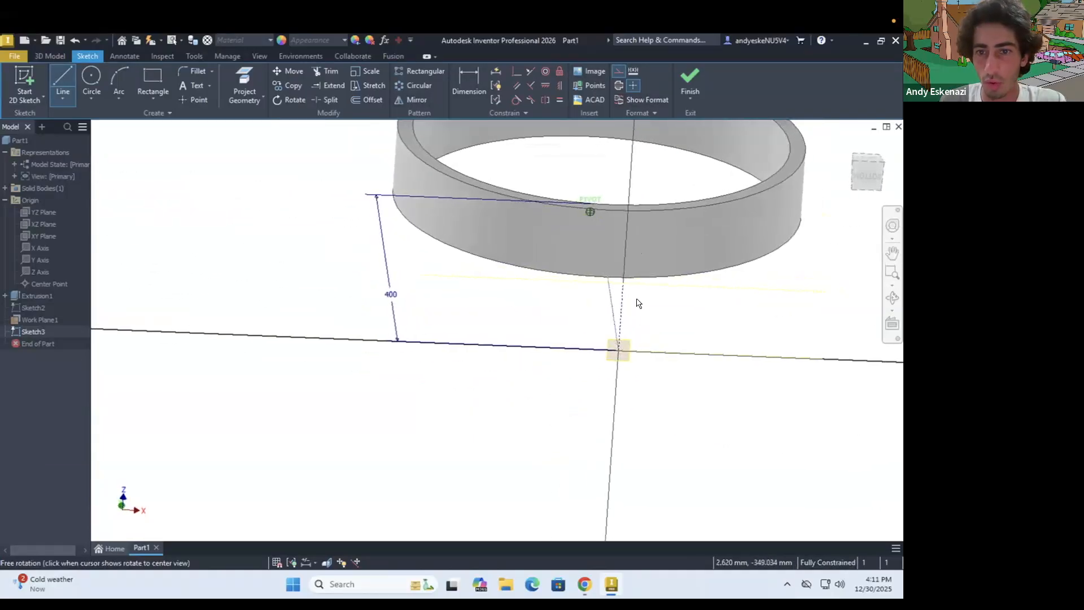
key("Escape")
Draw two horizontal construction lines outward from the vertical line's midpoint, one to each side, with the left one about 72 mm long
left_click(63, 76)
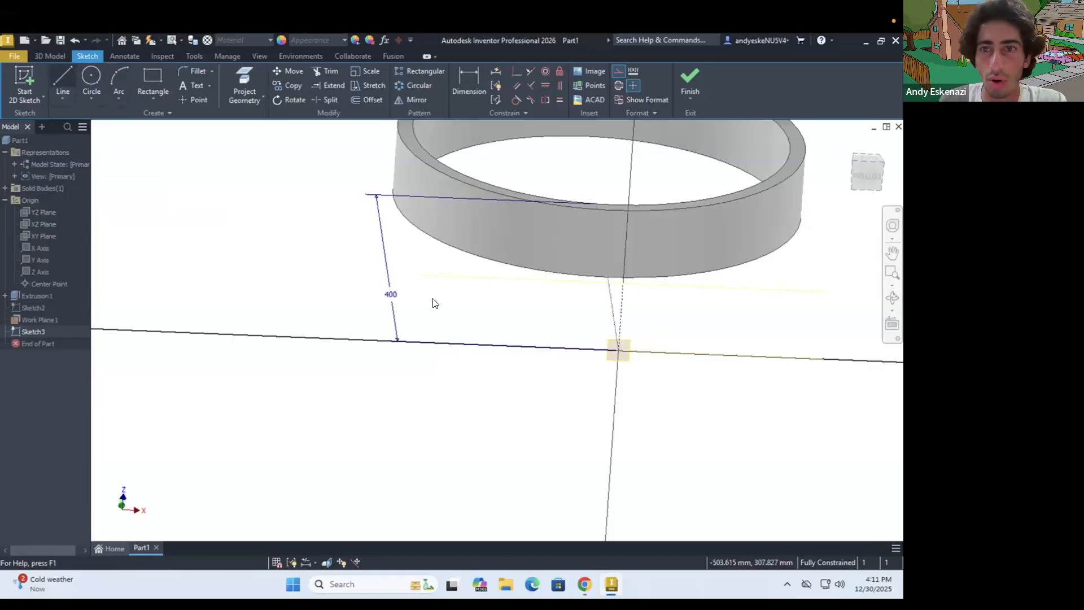
left_click(621, 317)
key("Escape")
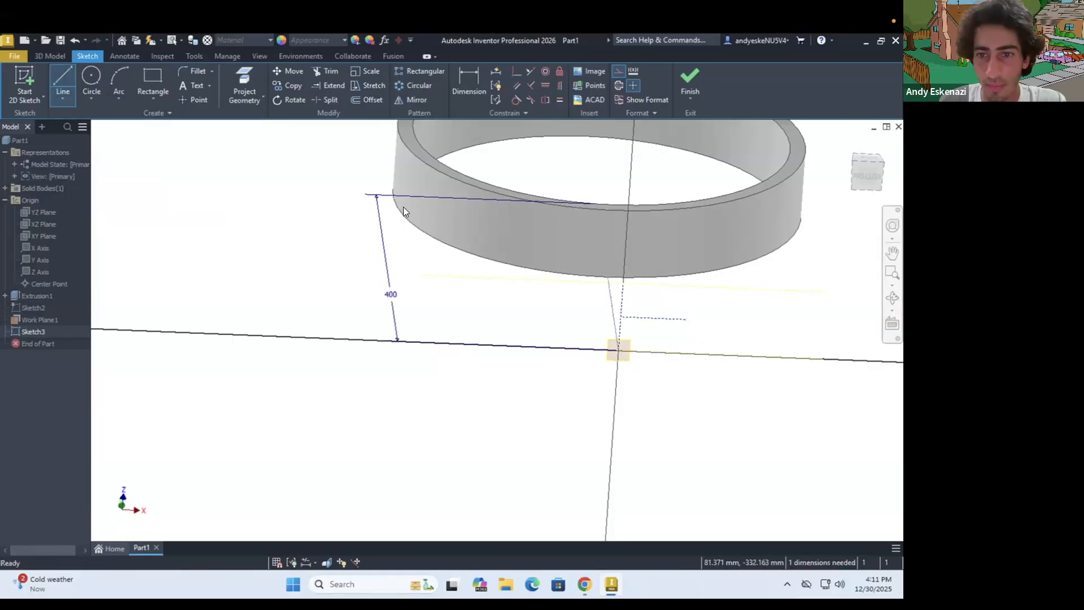
key("l")
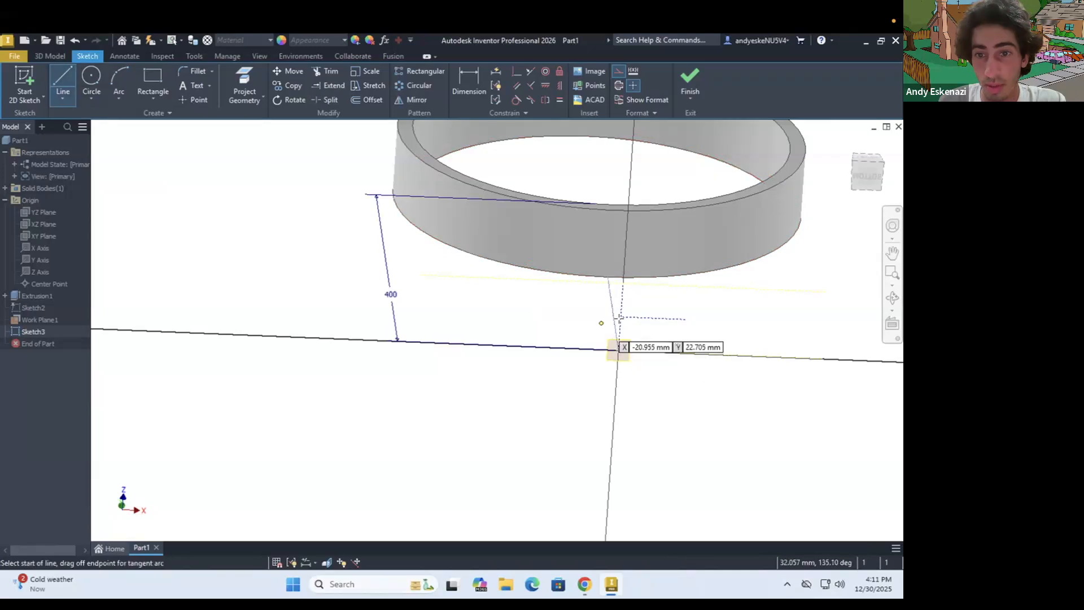
left_click(620, 318)
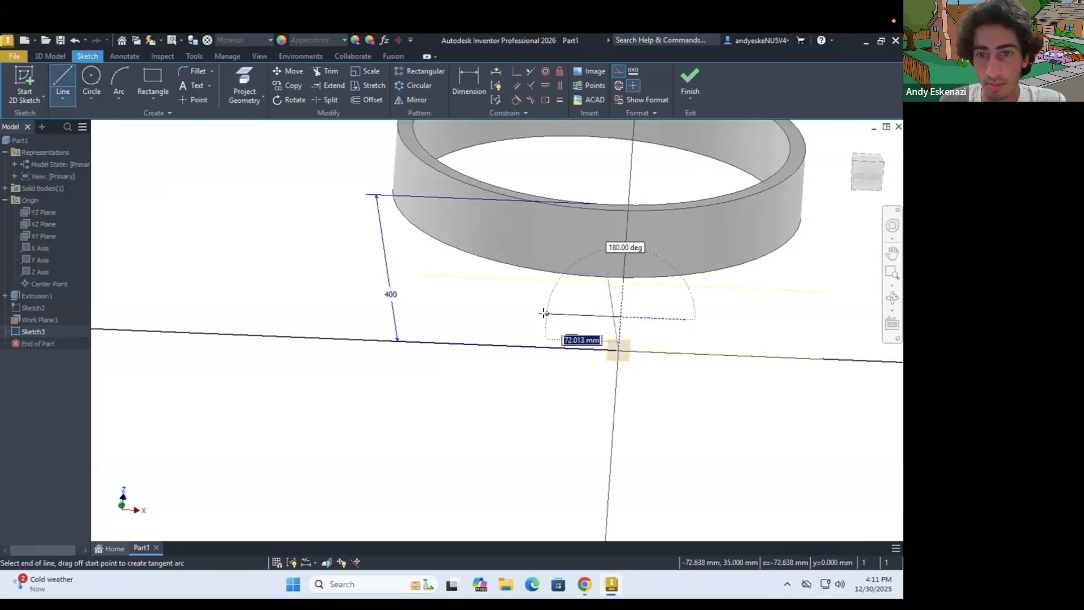
key("Escape")
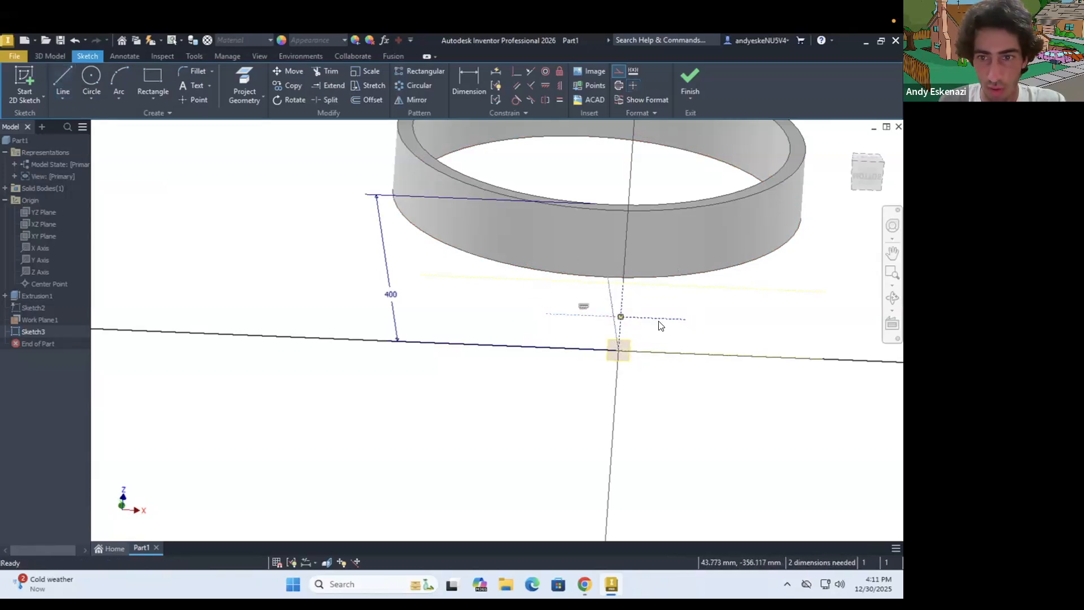
Make the two horizontal construction lines equal and dimension the left one to 60 mm
left_click(558, 99)
key("d")
left_click(576, 317)
left_click(595, 392)
type("60")
key("Return")
key("Escape")
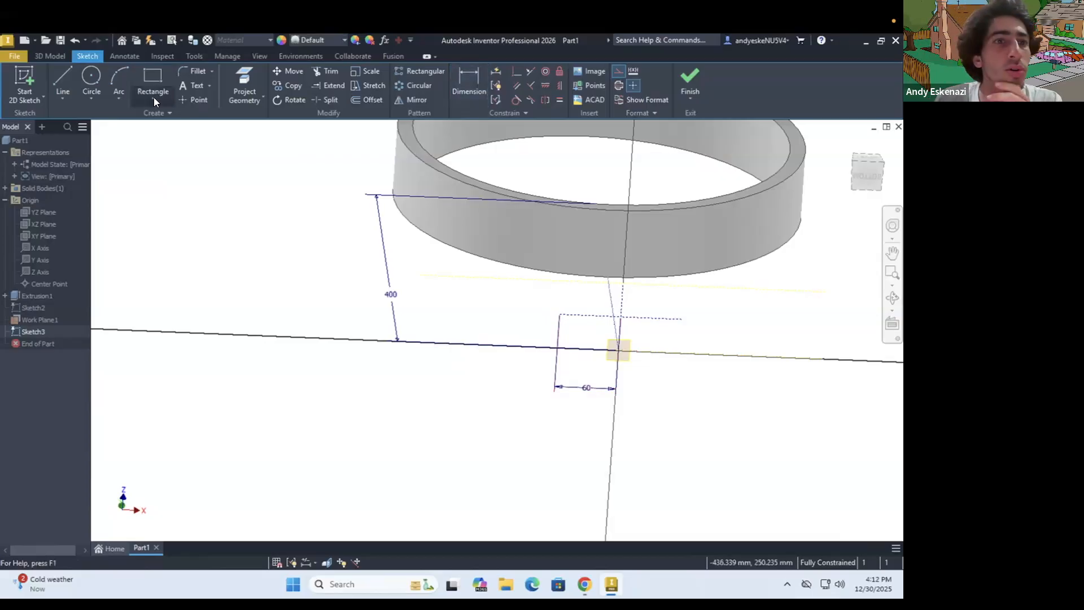
Draw a center-to-center slot about 30 mm wide, with its centers at the outer ends of the two horizontal construction lines
left_click(154, 92)
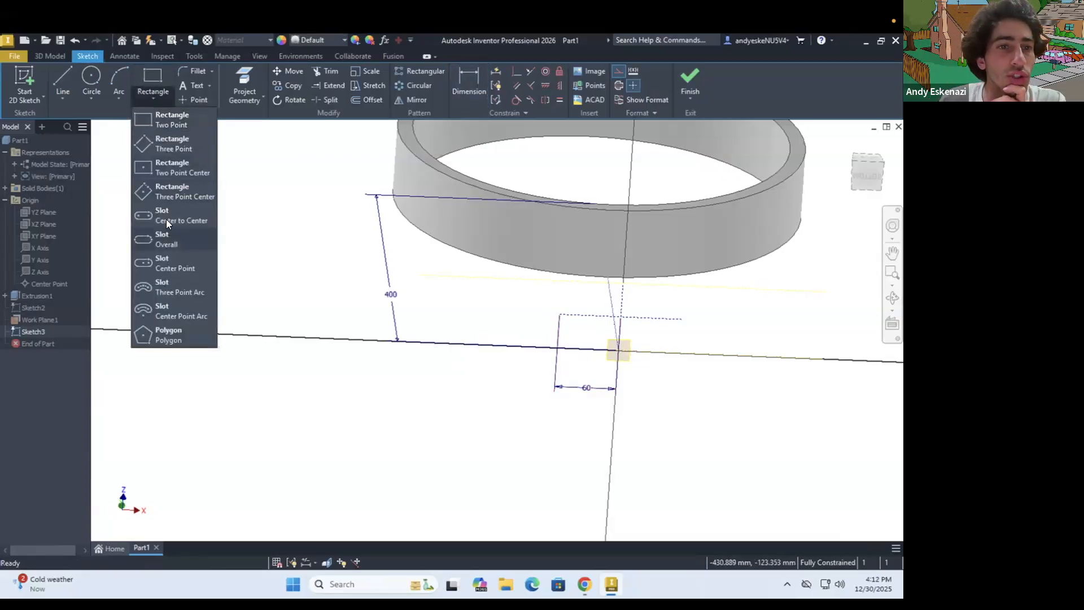
left_click(166, 219)
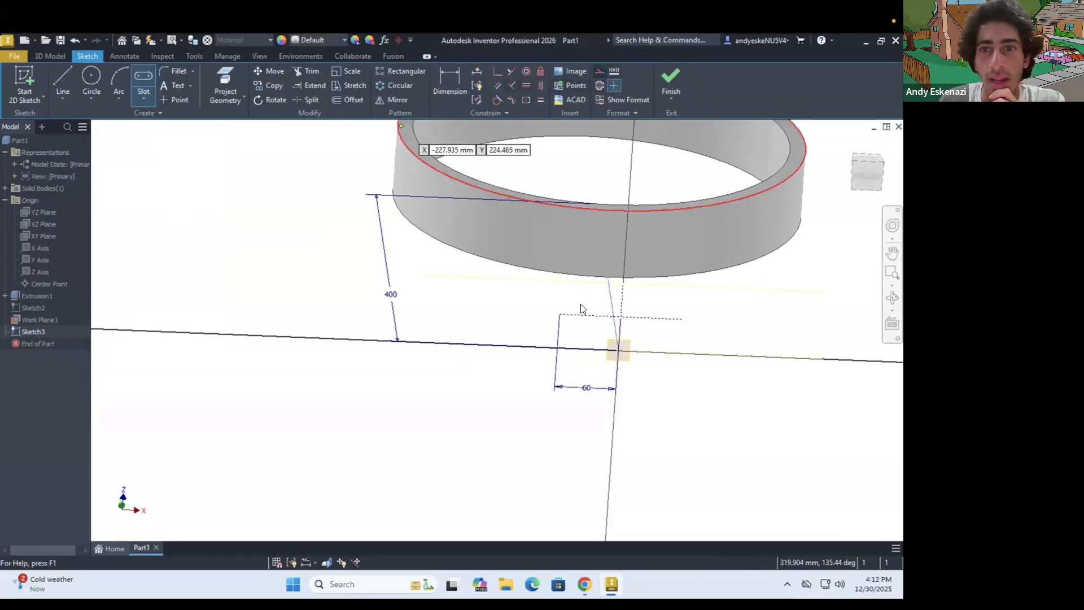
left_click(559, 315)
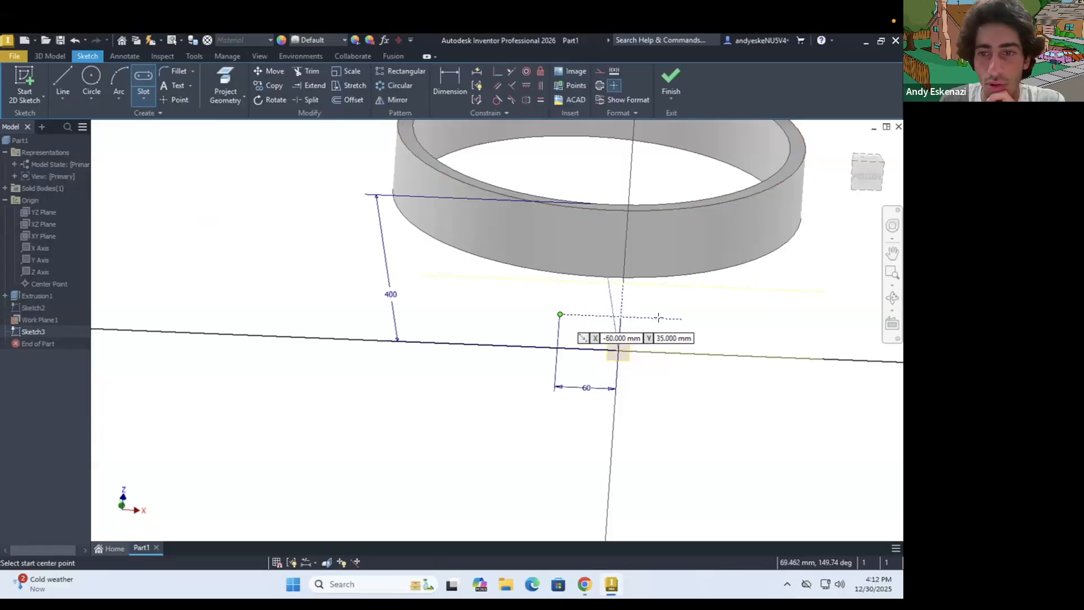
left_click(684, 306)
left_click(684, 305)
mouse_move(628, 308)
middle_mouse_down("shift")
mouse_move(633, 298)
mouse_move(635, 310)
middle_mouse_up("shift")
scroll(635, 310, "up", 7)
scroll(645, 268, "down", 6)
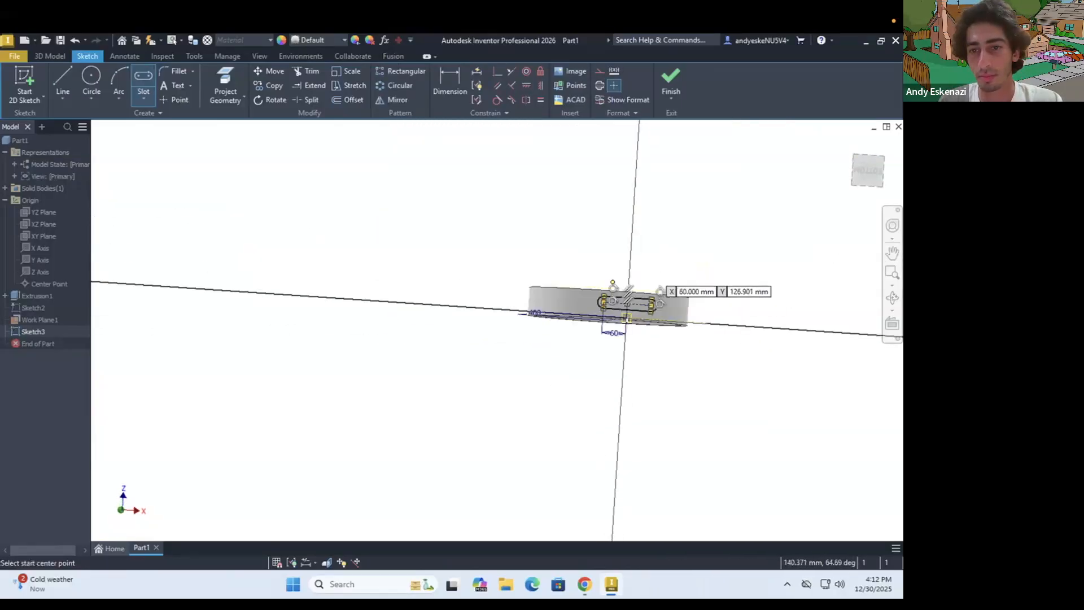
middle_click_drag(589, 349, 631, 371, "shift")
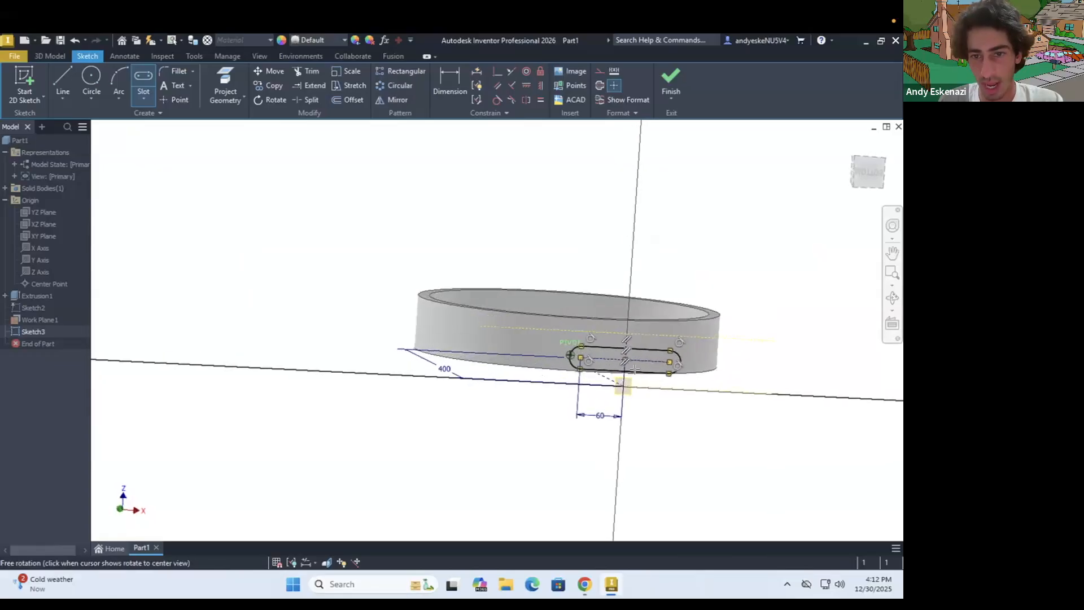
scroll(633, 372, "down", 3)
Dimension the slot's width between its two long edges as 25 mm
key("Escape")
key("d")
left_click(550, 327)
left_click(551, 369)
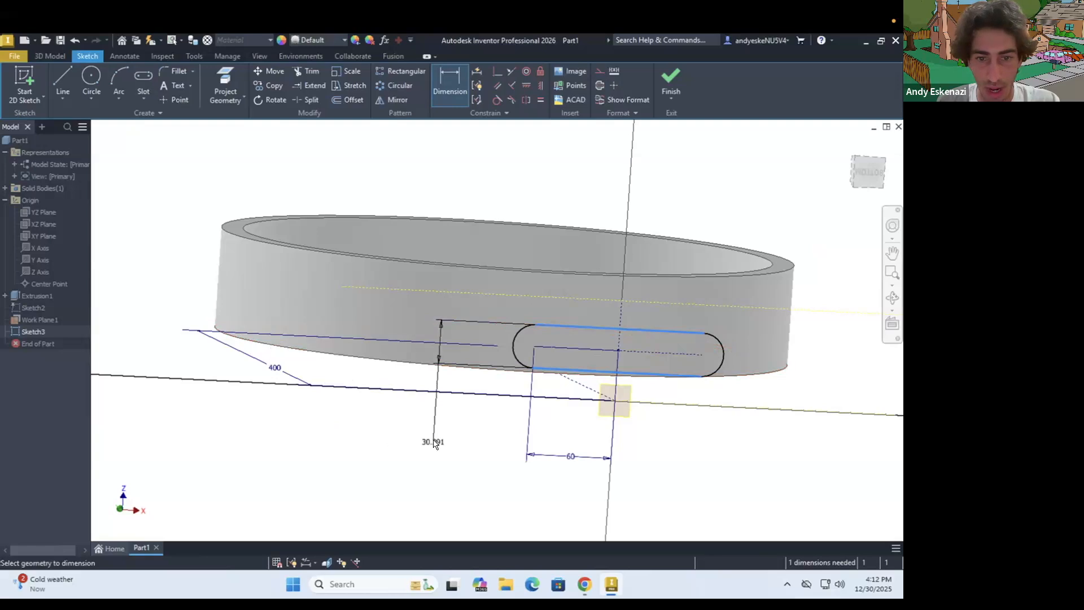
left_click(427, 442)
type("25")
key("Return")
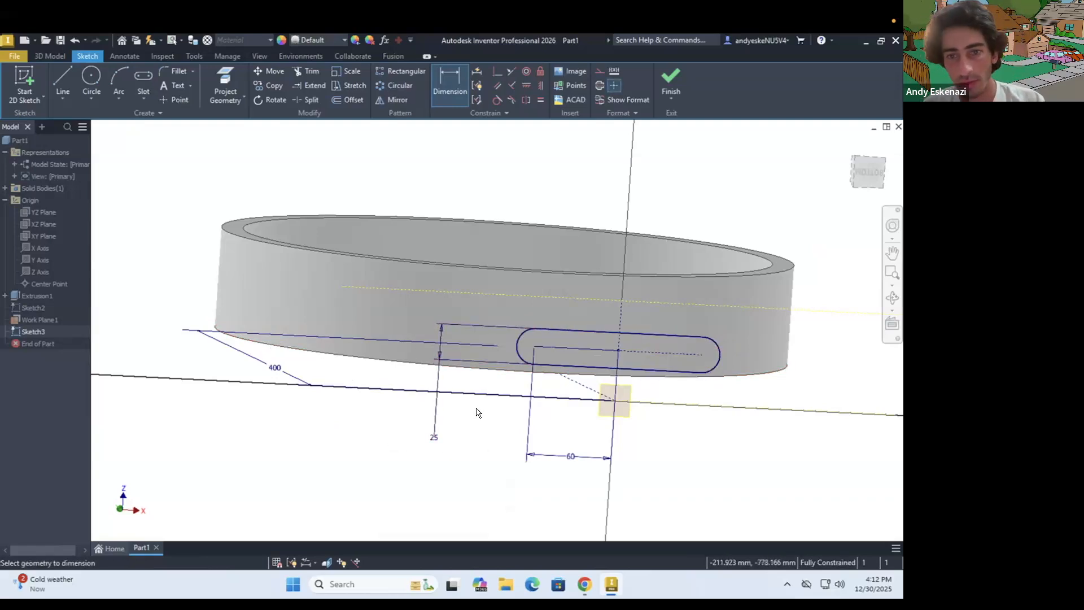
Set the slot's width dimension to 30 mm
middle_click_drag(561, 346, 513, 460, "shift")
scroll(503, 486, "down", 3)
left_click(500, 522)
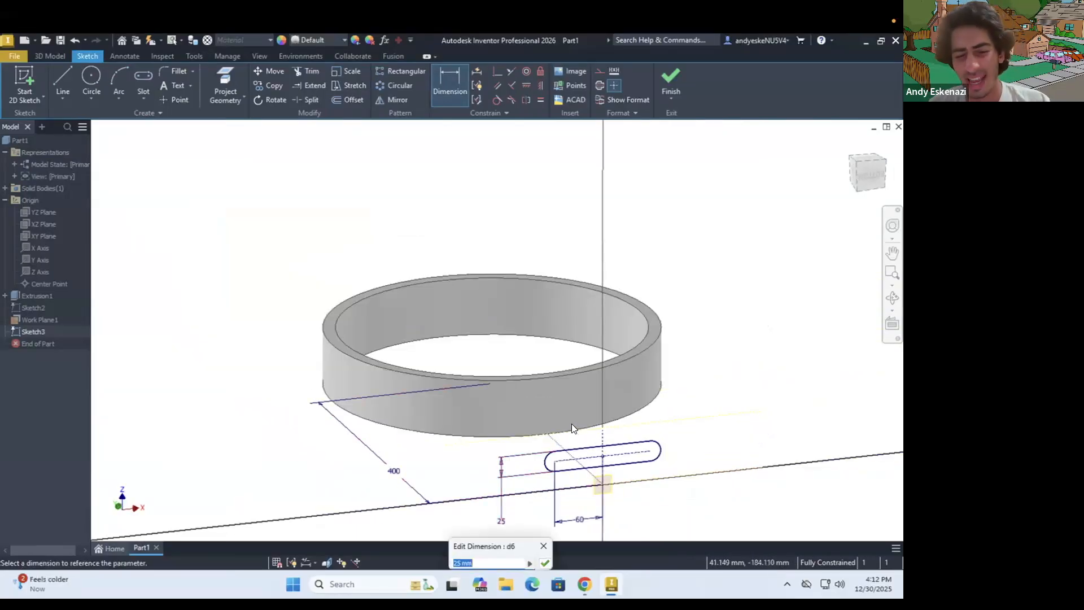
type("30")
key("Return")
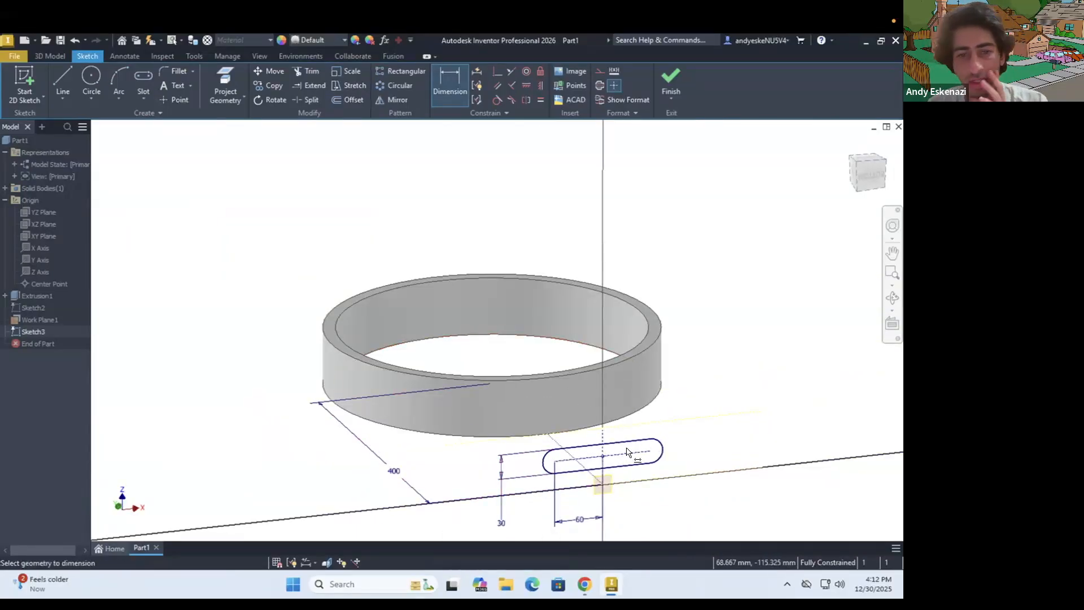
Extrude the slot profile 300 mm toward the ring as a cut to open a slot through its front wall
left_click(50, 56)
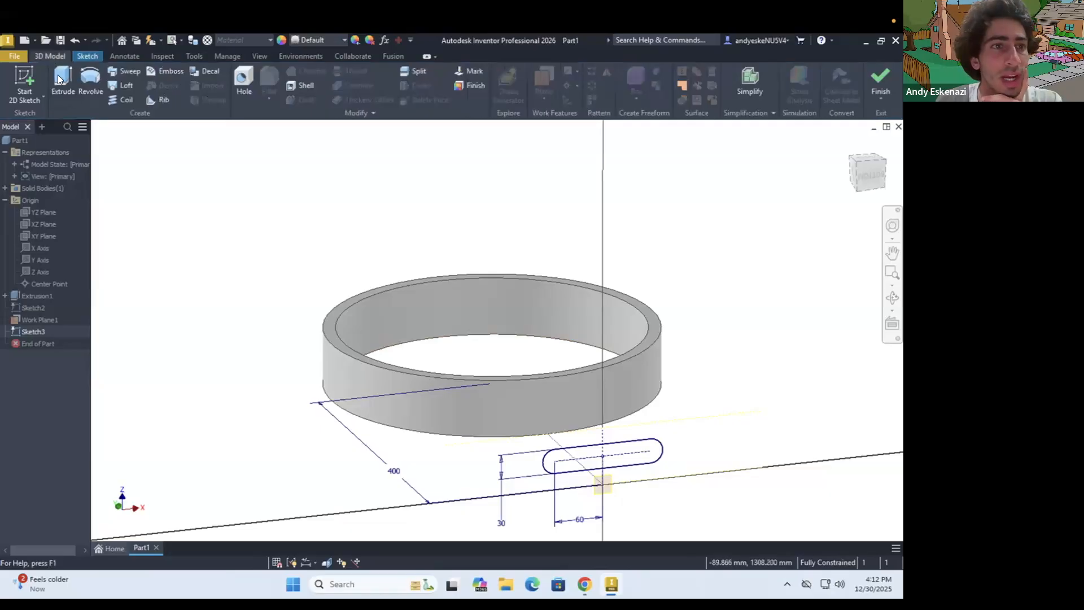
key("e")
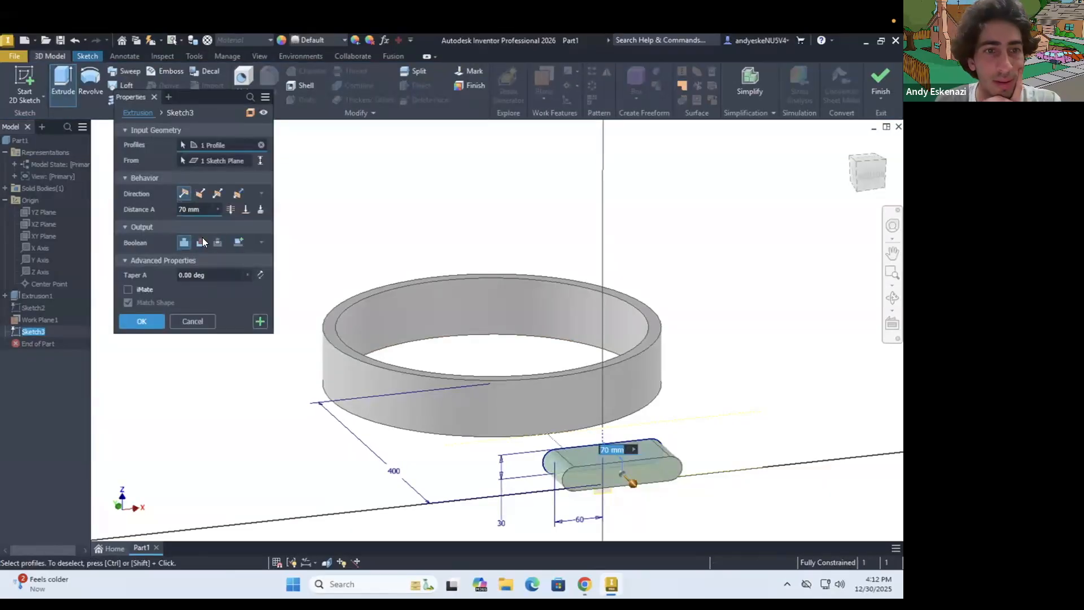
left_click_drag(629, 460, 571, 430)
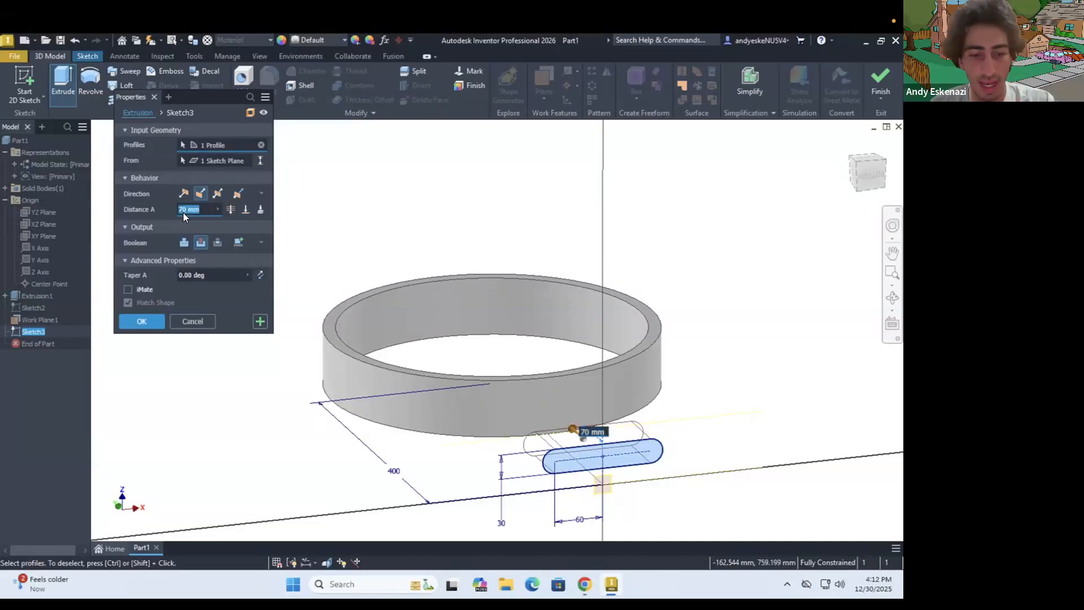
type("300")
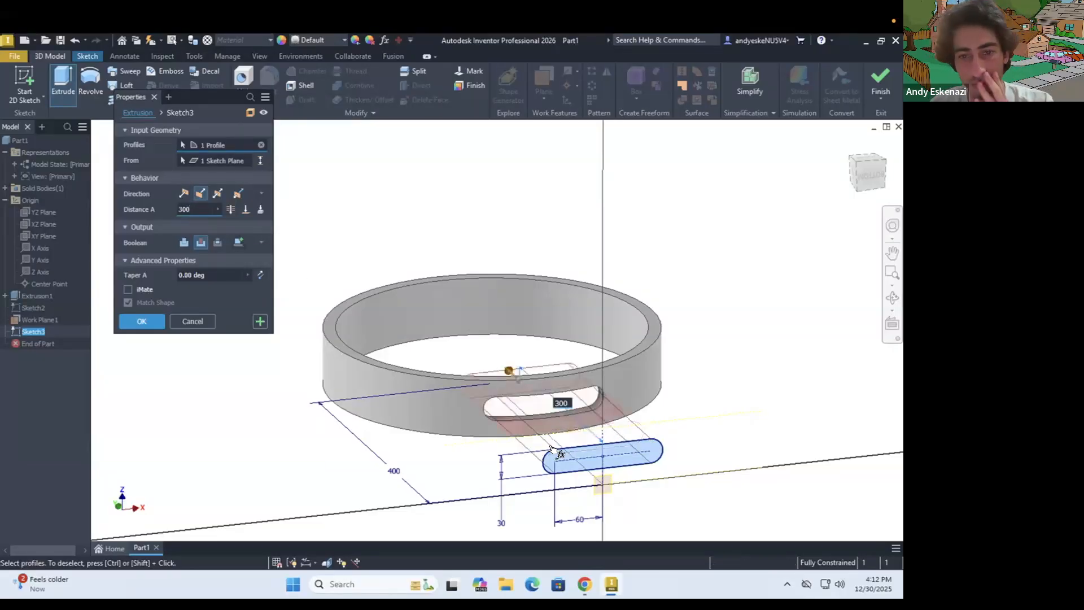
mouse_move(566, 455)
middle_mouse_down("shift")
mouse_move(640, 501)
mouse_move(523, 452)
mouse_move(569, 471)
middle_mouse_up("shift")
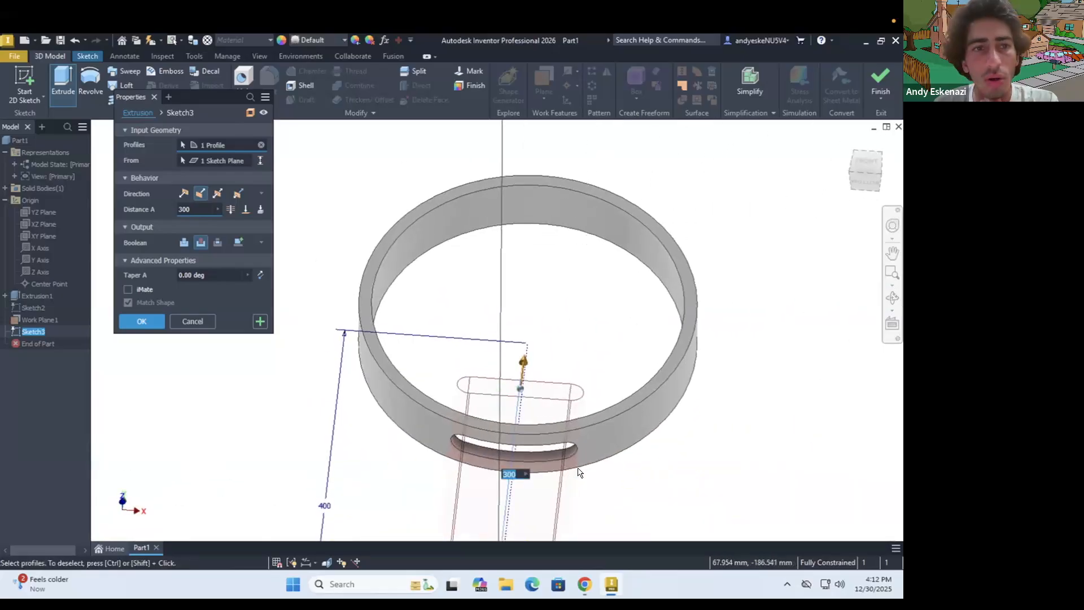
left_click(142, 321)
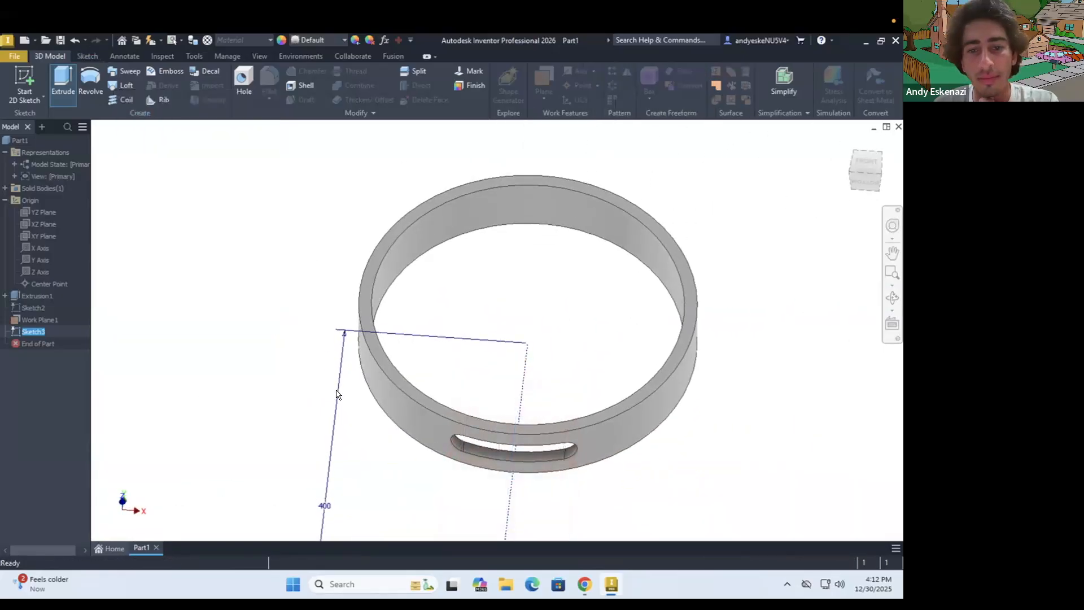
Start a new 2D sketch on the flat lower face inside the slot cut
mouse_move(546, 502)
middle_mouse_down("shift")
mouse_move(608, 436)
mouse_move(544, 370)
mouse_move(544, 331)
mouse_move(563, 422)
mouse_move(583, 417)
mouse_move(595, 435)
mouse_move(527, 431)
mouse_move(516, 440)
mouse_move(484, 393)
middle_mouse_up("shift")
scroll(527, 431, "up", 3)
scroll(564, 448, "down", 4)
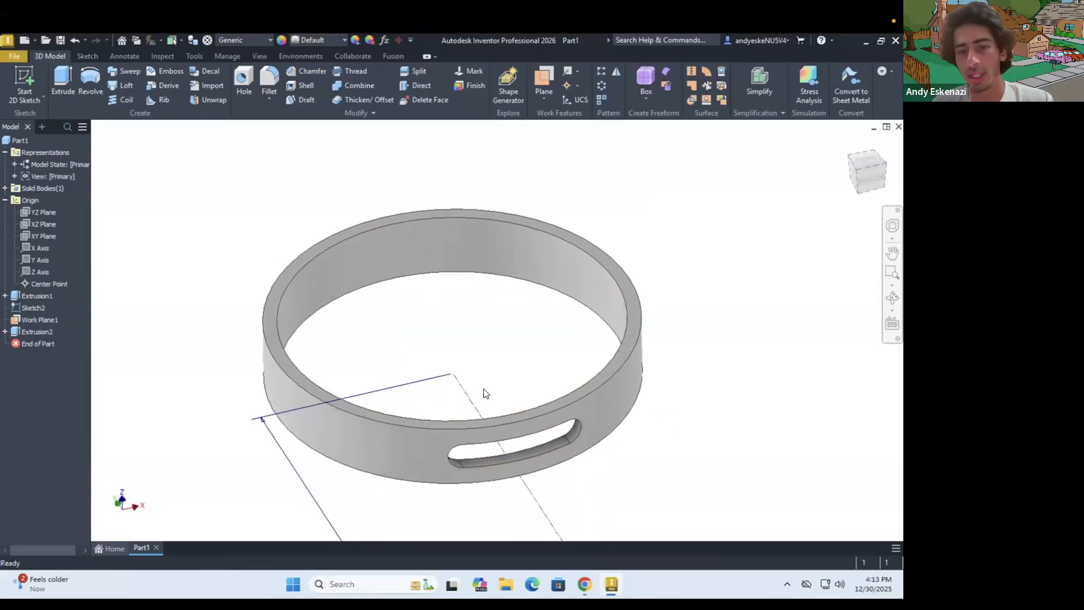
scroll(484, 394, "down", 2)
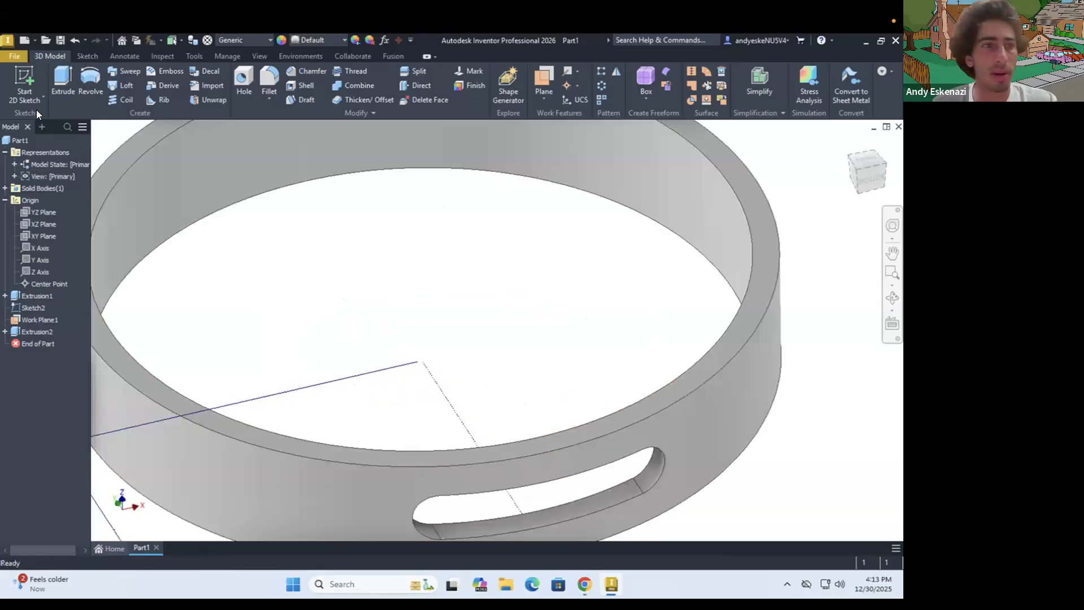
left_click(17, 72)
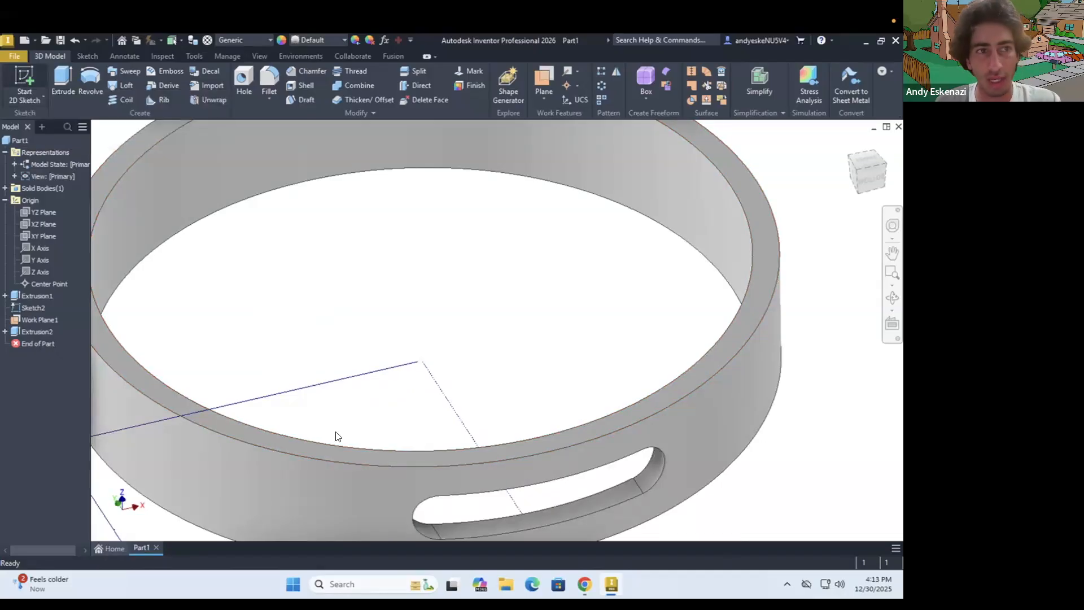
left_click(556, 509)
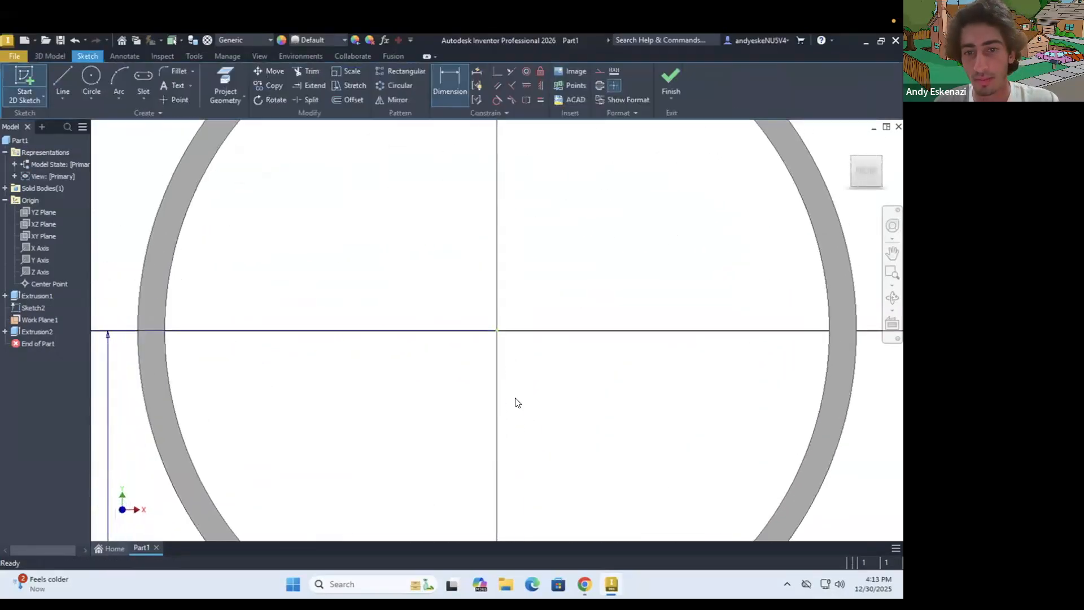
scroll(514, 400, "up", 5)
mouse_move(520, 467)
middle_mouse_down("shift")
mouse_move(522, 427)
mouse_move(487, 421)
middle_mouse_up("shift")
scroll(513, 425, "down", 6)
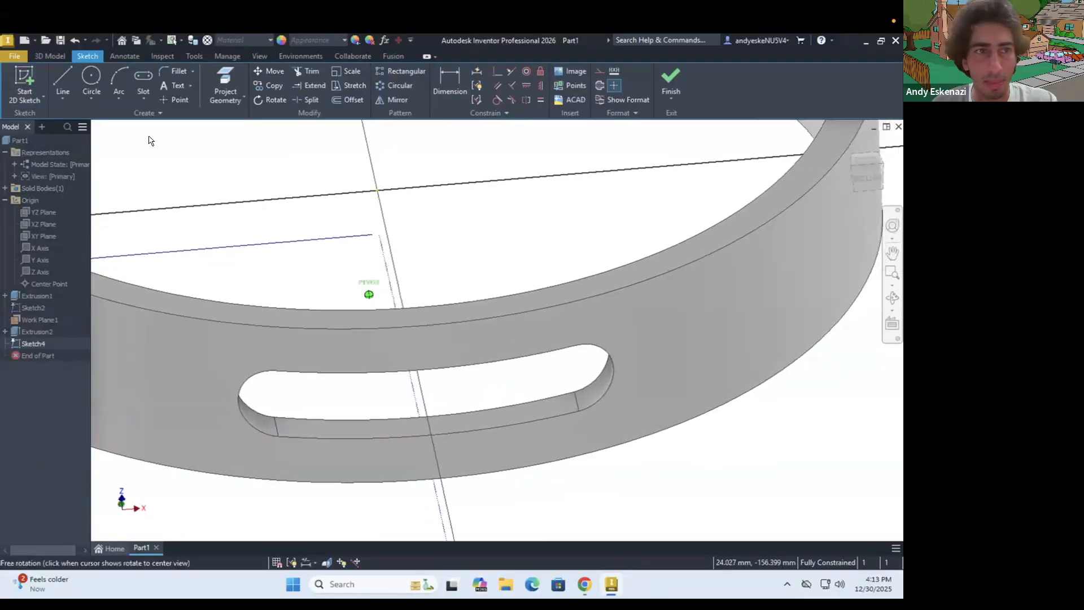
Try a construction line lengthwise across the slot's floor between the midpoints of its two short end edges, and undo it
left_click(69, 75)
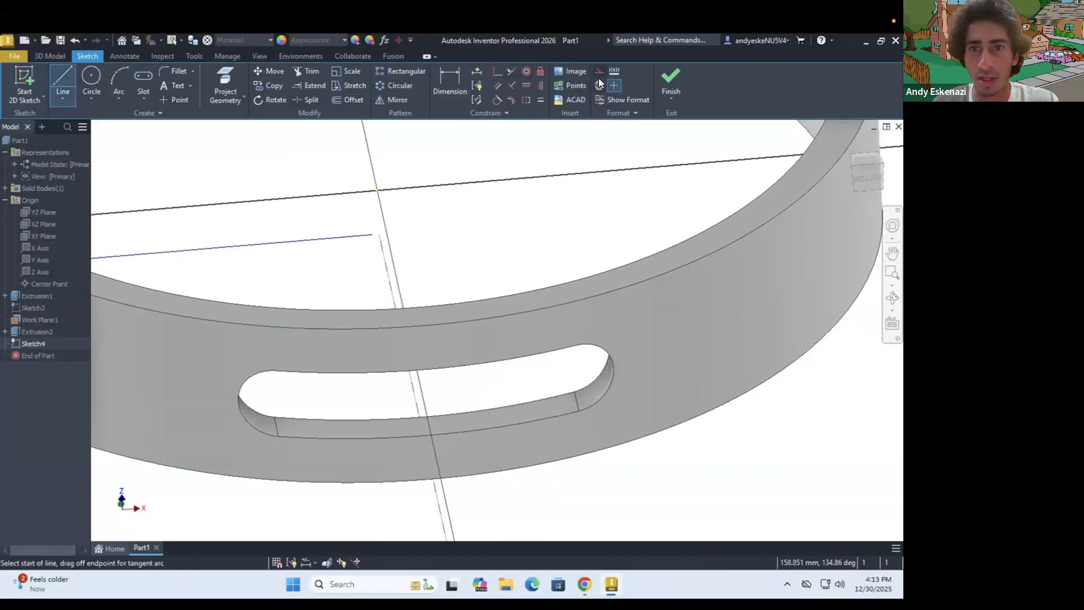
left_click(598, 79)
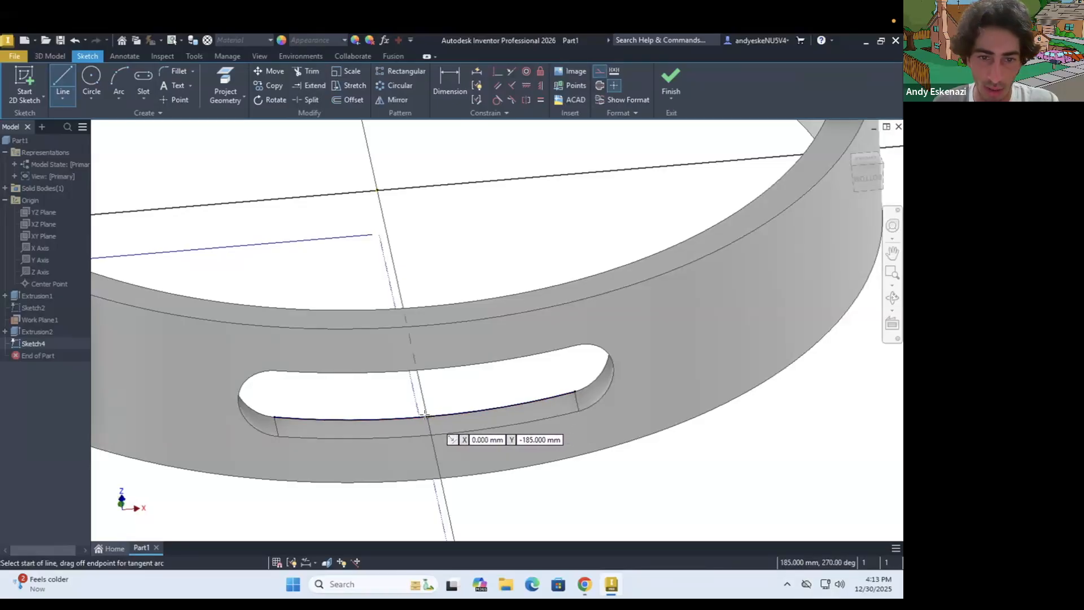
left_click(274, 423)
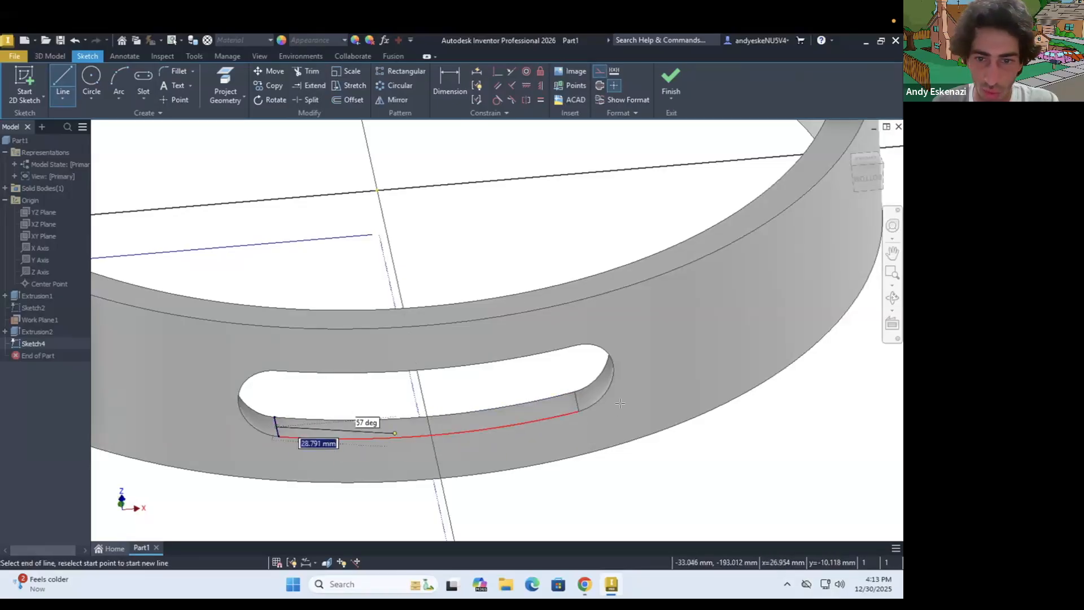
left_click(576, 401)
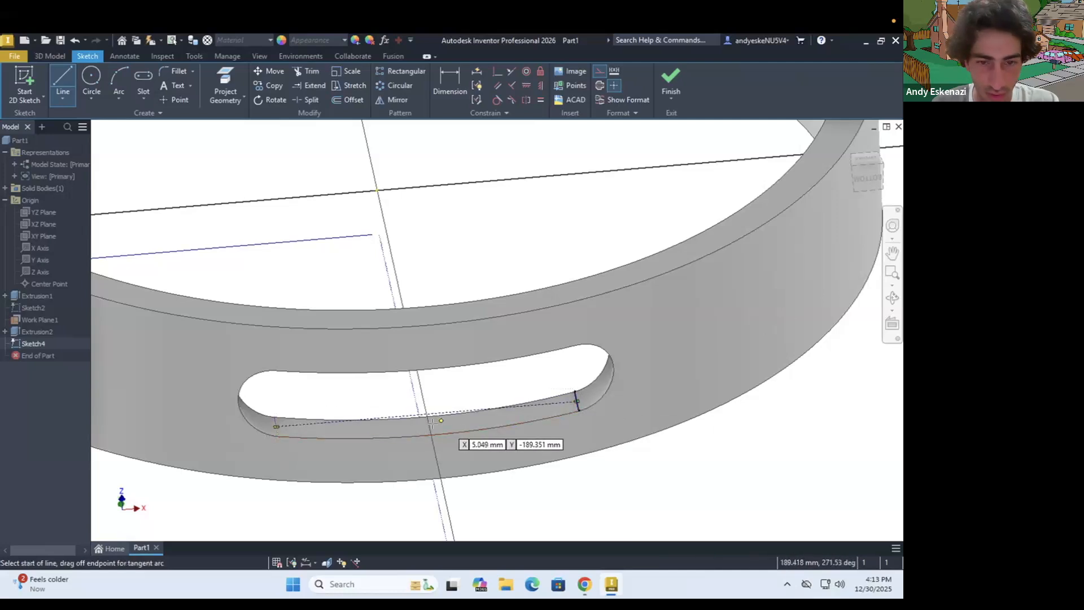
key("Escape")
key("ctrl+z")
scroll(434, 426, "up", 3)
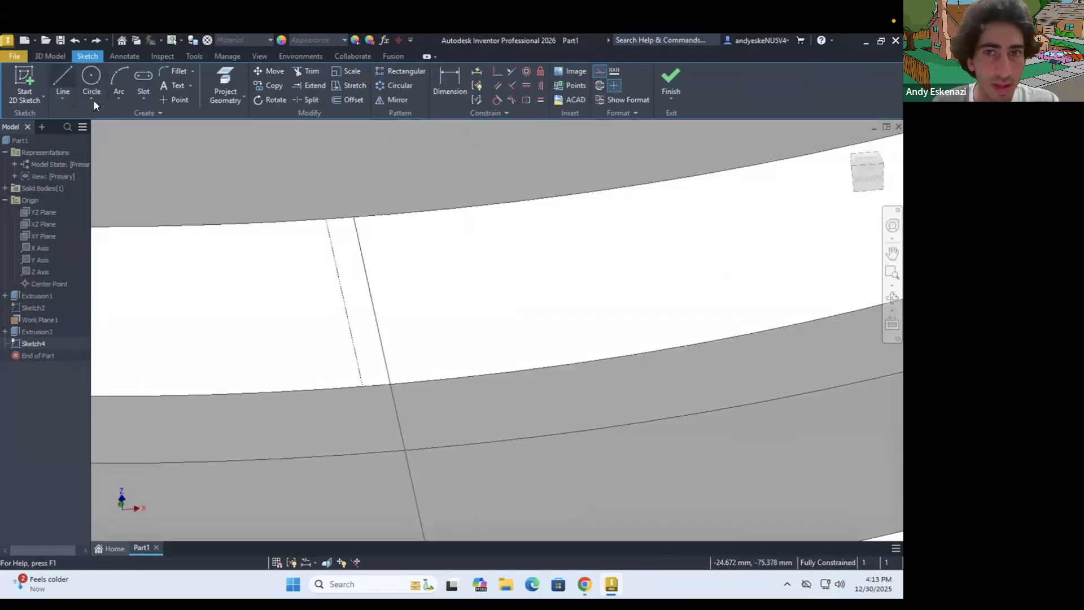
Draw a 15 mm construction line straight across the slot's floor between the midpoints of its long outer and inner curved edges
left_click(62, 79)
scroll(453, 435, "down", 2)
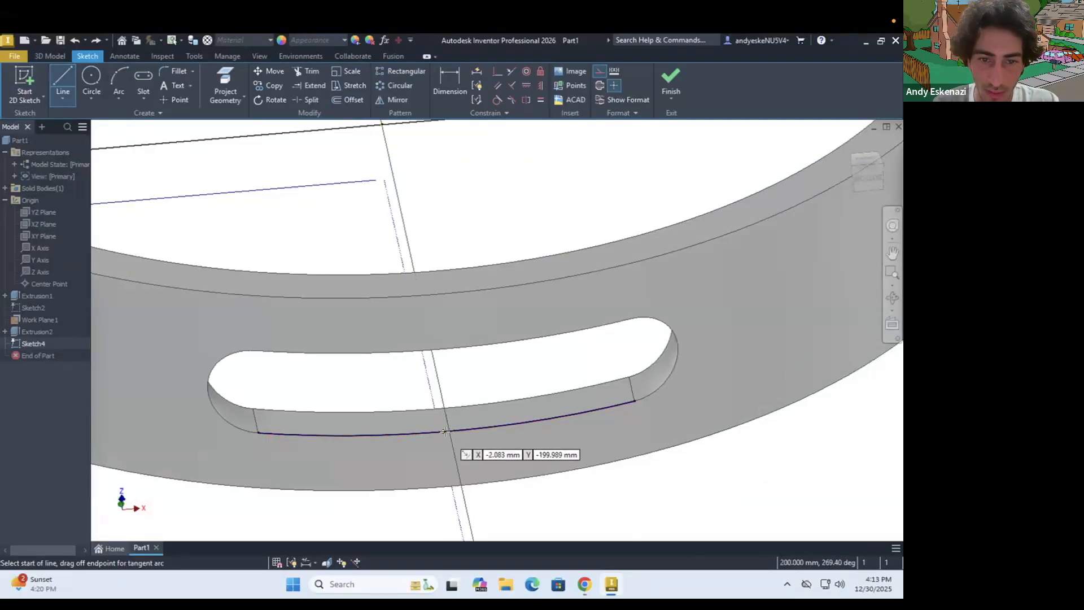
left_click(448, 430)
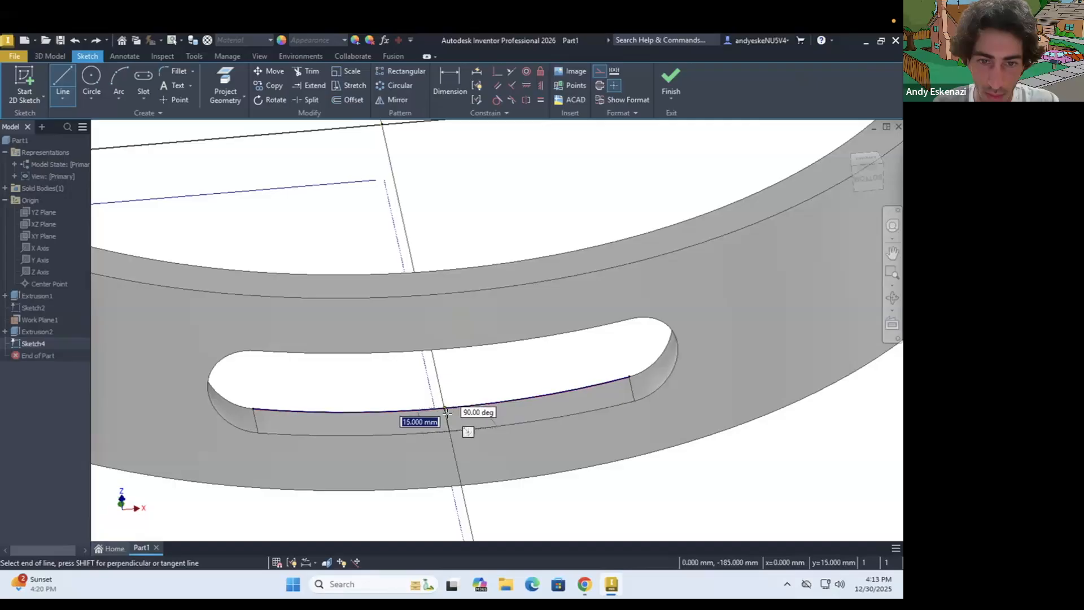
mouse_move(445, 404)
middle_mouse_down("shift")
mouse_move(498, 408)
mouse_move(500, 421)
mouse_move(558, 403)
middle_mouse_up("shift")
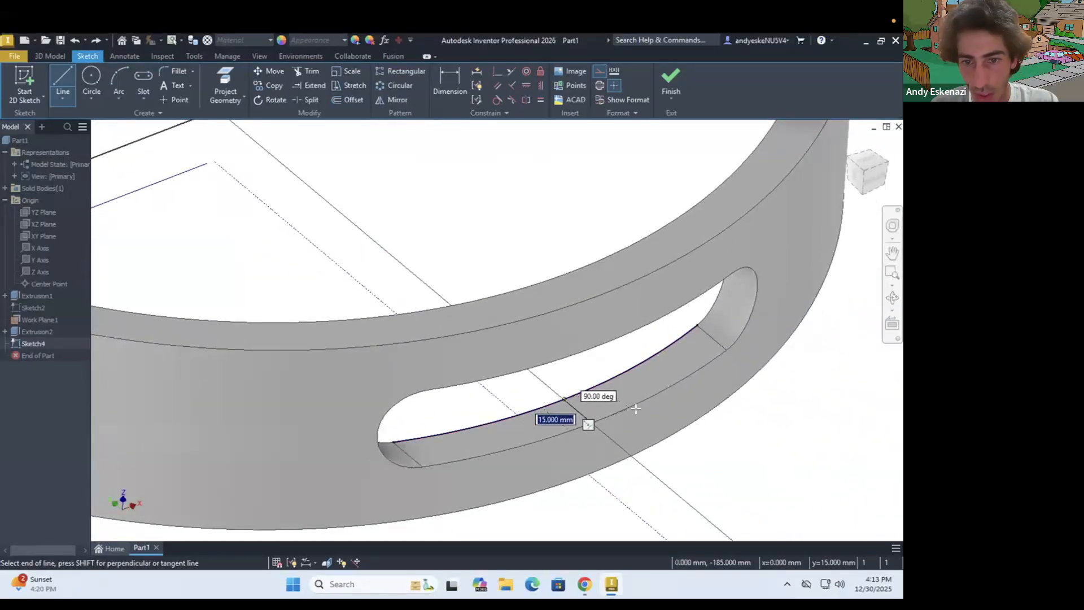
key("Escape")
scroll(627, 412, "up", 3)
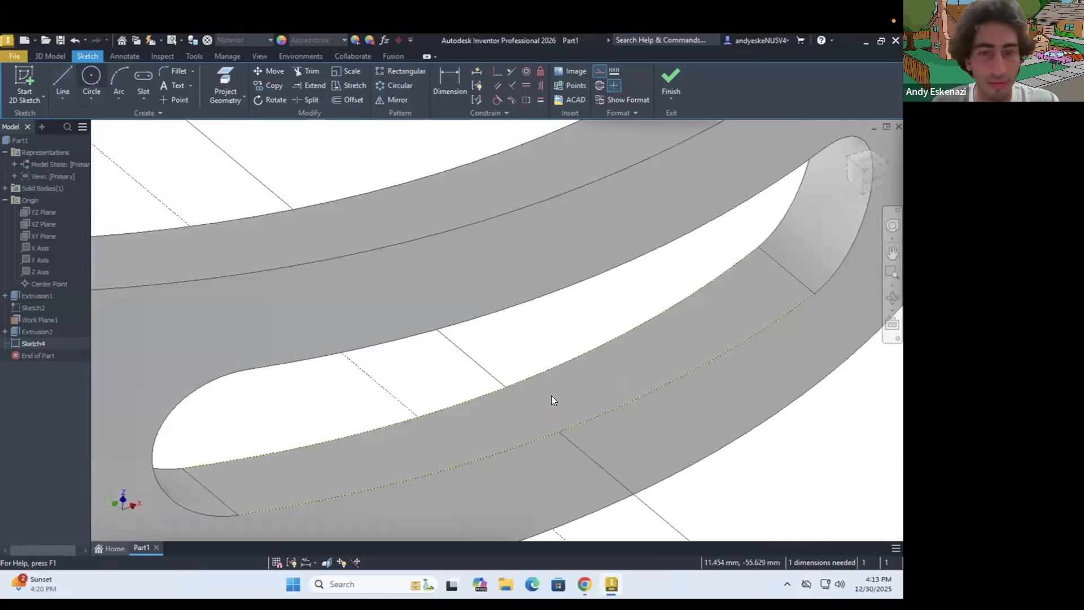
Draw a circle on the slot's floor centred at the midpoint of the short construction line
key("c")
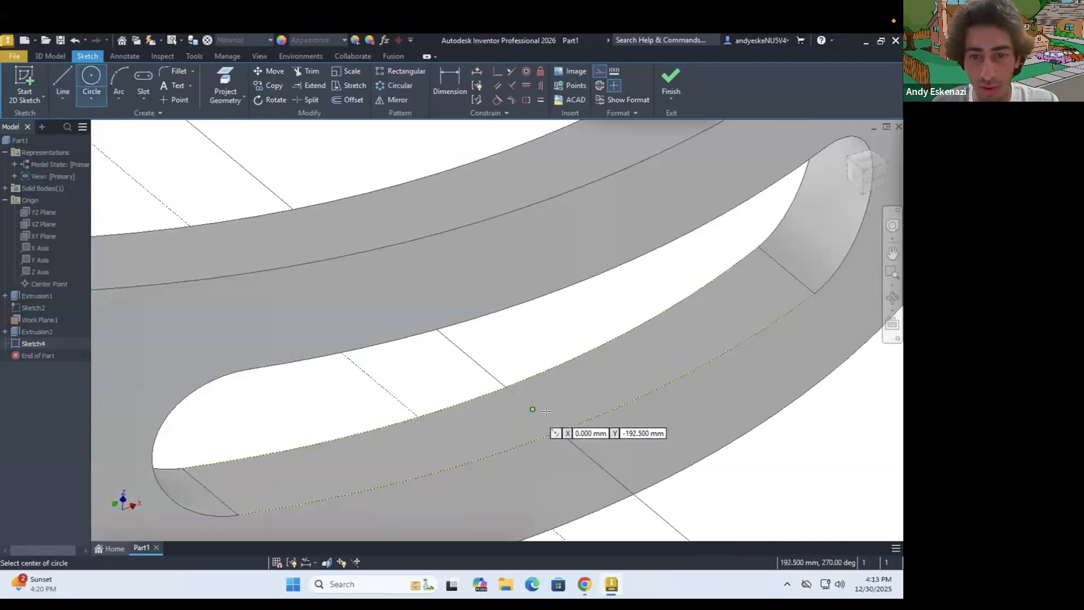
left_click(546, 411)
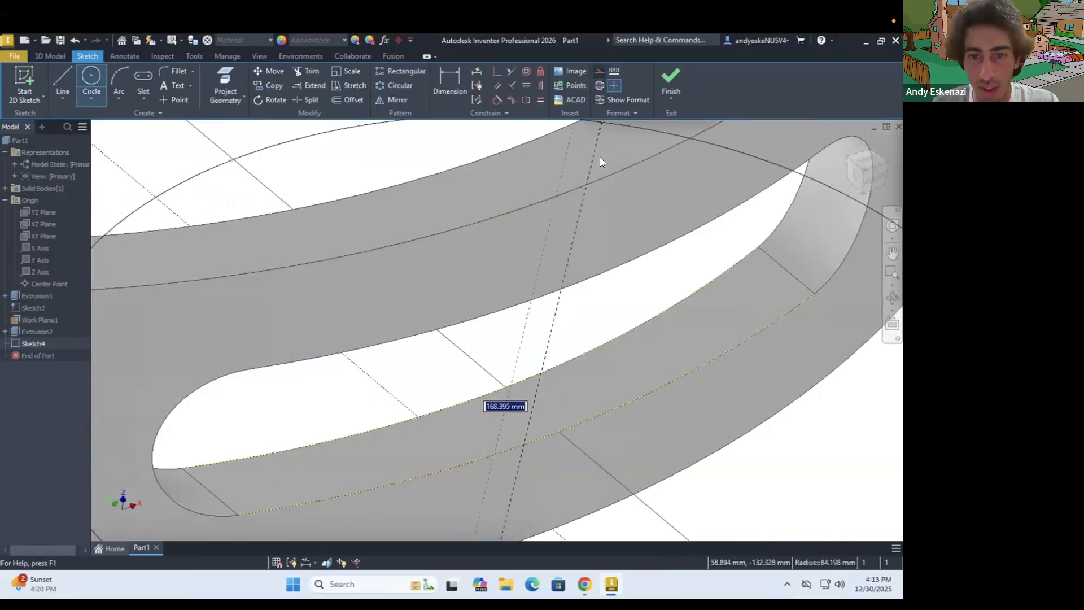
left_click(553, 416)
key("Escape")
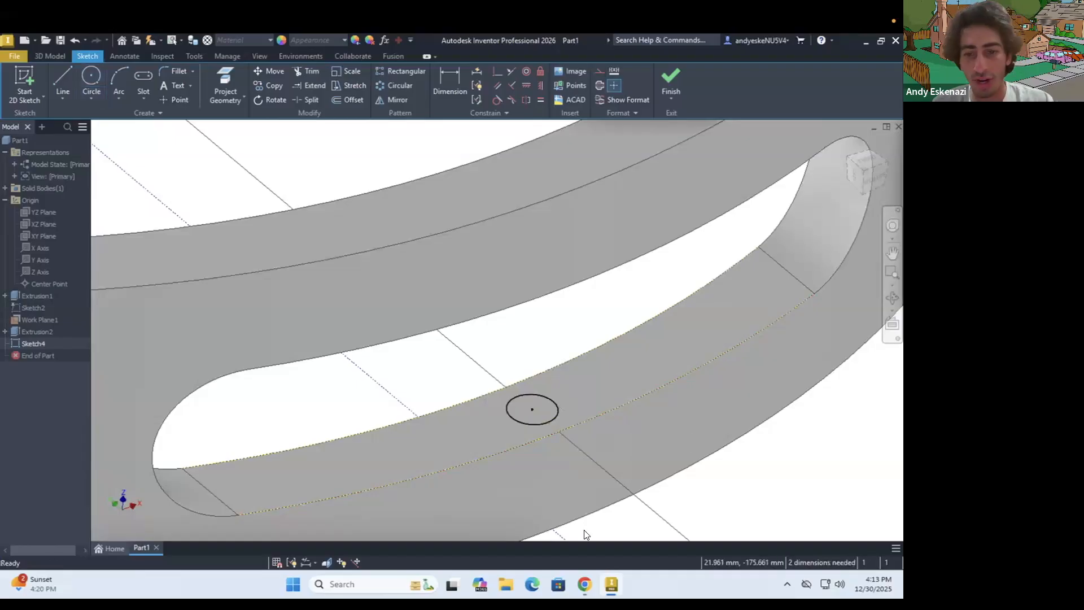
Check the tambourine reference photo in the browser, return to the sketch, and set the circle's diameter to 6 mm
left_click(582, 582)
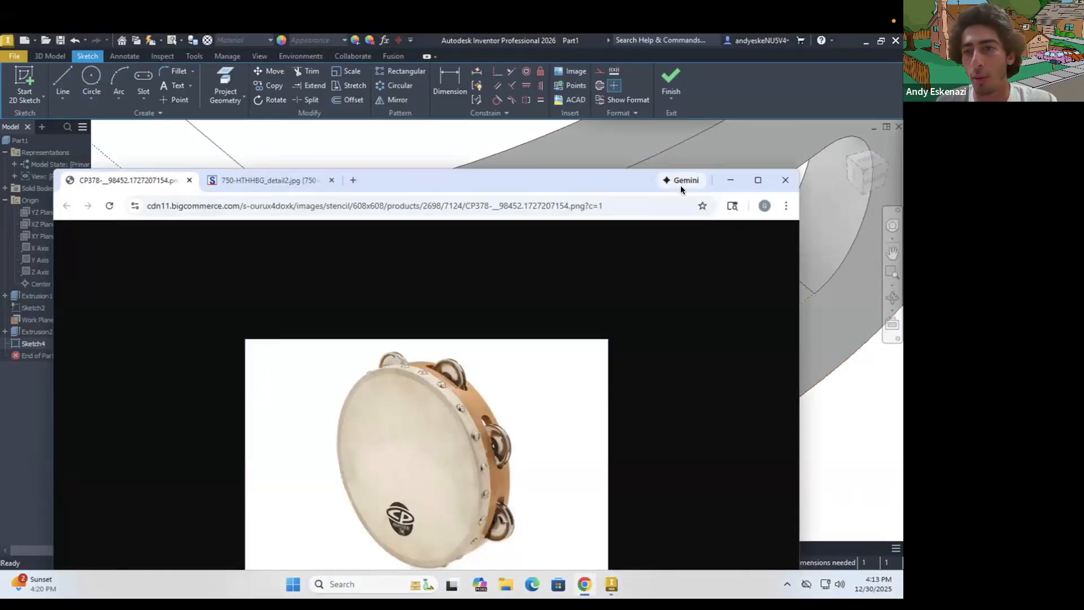
left_click(848, 420)
key("d")
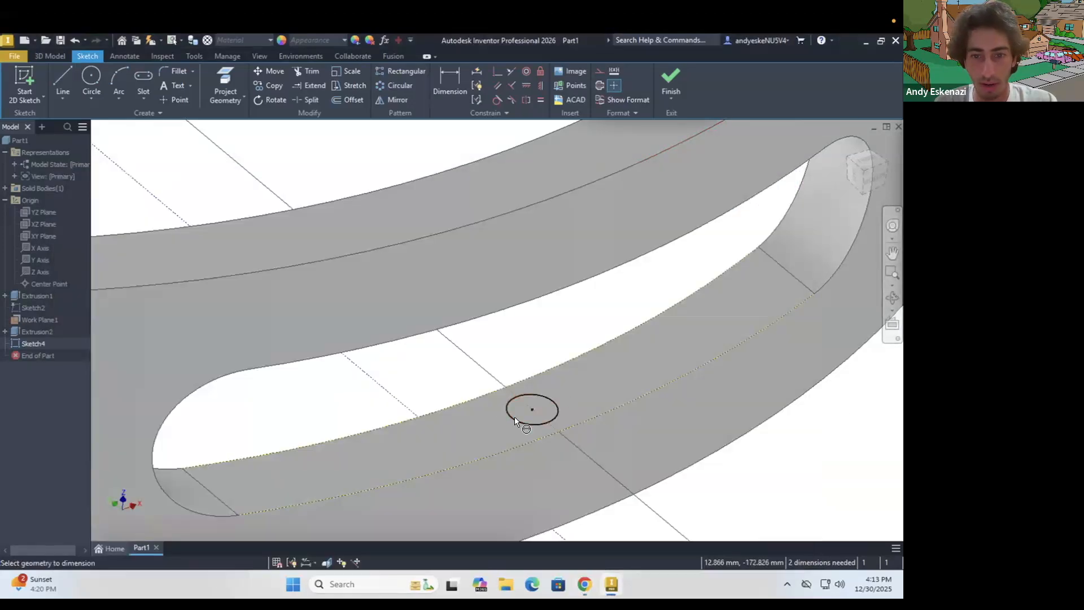
left_click(439, 390)
type("6")
left_click(484, 432)
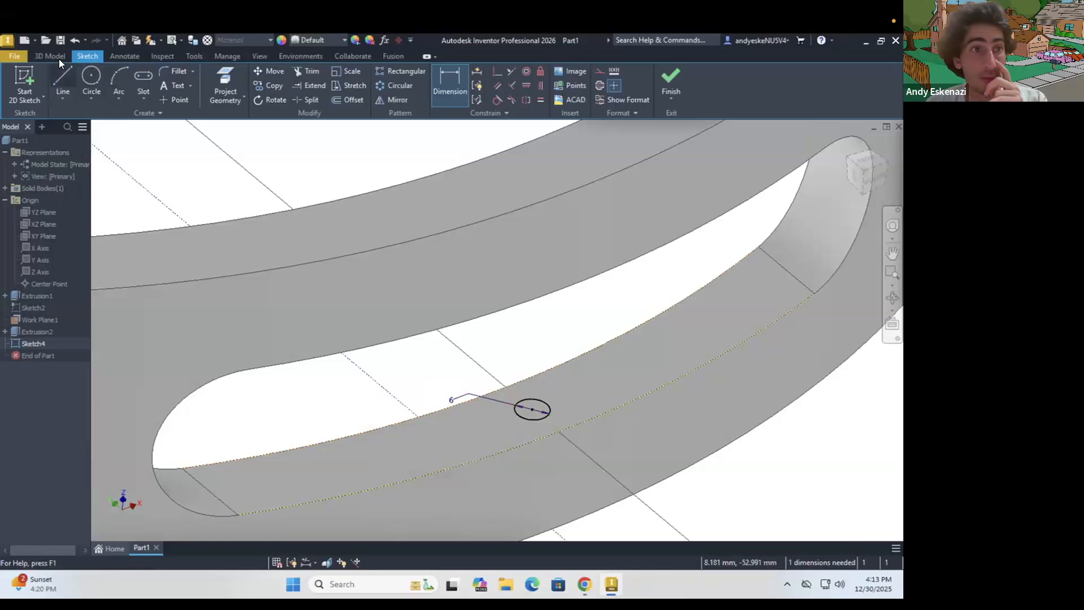
Extrude the circle 30 mm upward and join it to the ring as a pin across the slot's height
key("e")
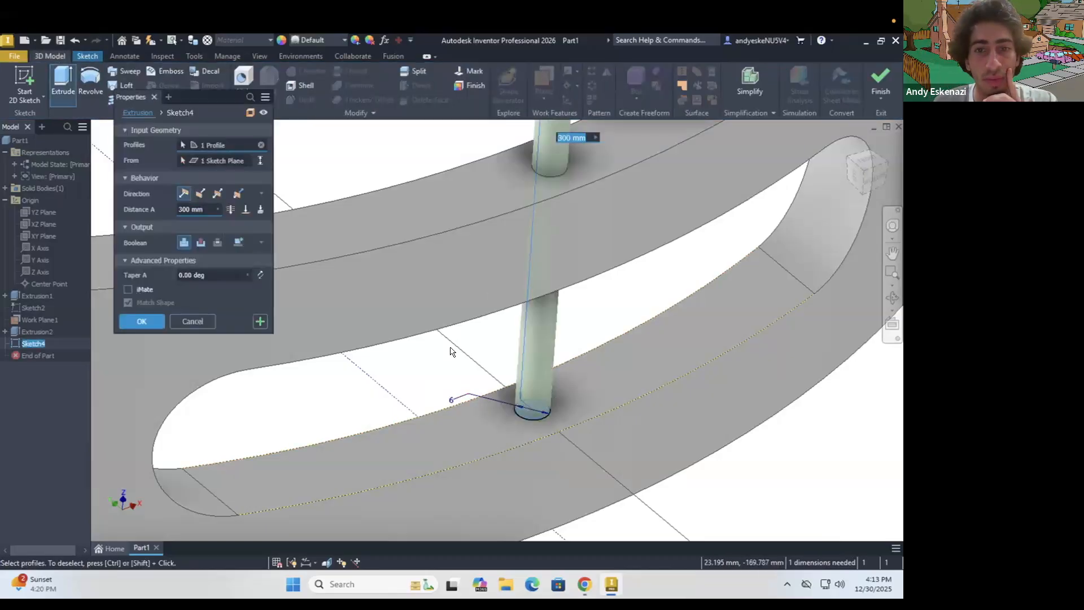
left_click(141, 209)
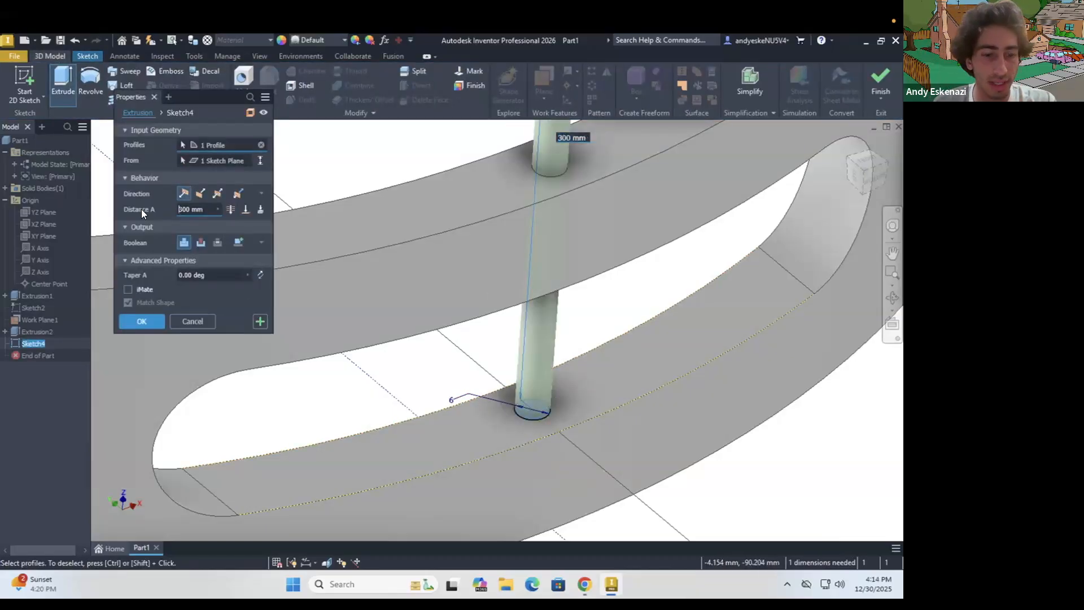
left_click_drag(206, 209, 155, 208)
type("39")
type("0")
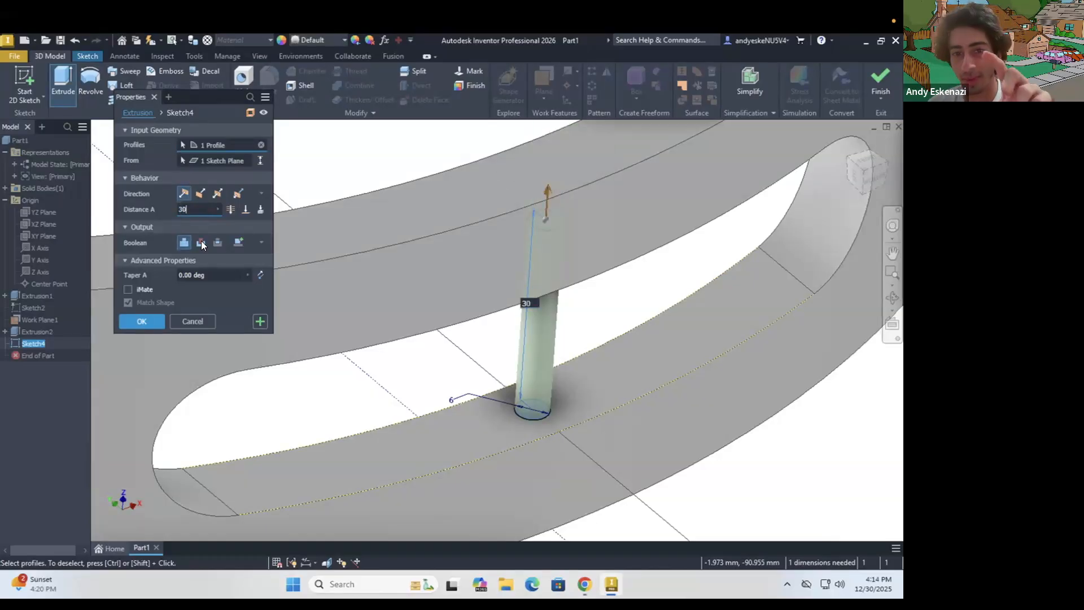
left_click(148, 323)
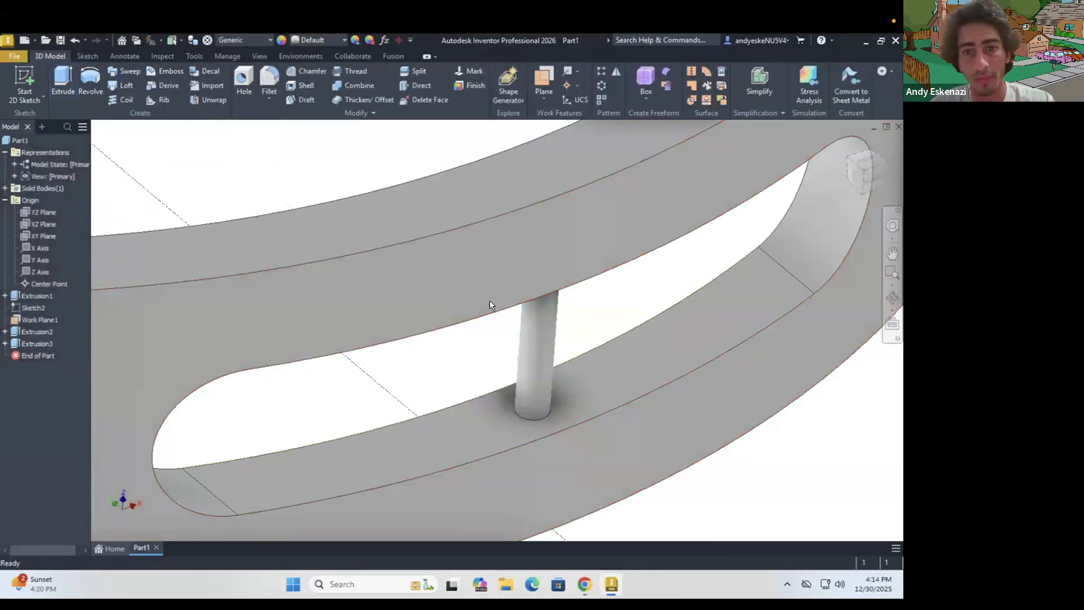
Switch to the browser and examine how the jingles sit on their pins in the 750-HTHHBG_detail2.jpg reference photo
scroll(489, 302, "down", 6)
mouse_move(530, 344)
middle_mouse_down("shift")
mouse_move(523, 320)
mouse_move(469, 322)
mouse_move(467, 312)
mouse_move(550, 341)
mouse_move(642, 353)
middle_mouse_up("shift")
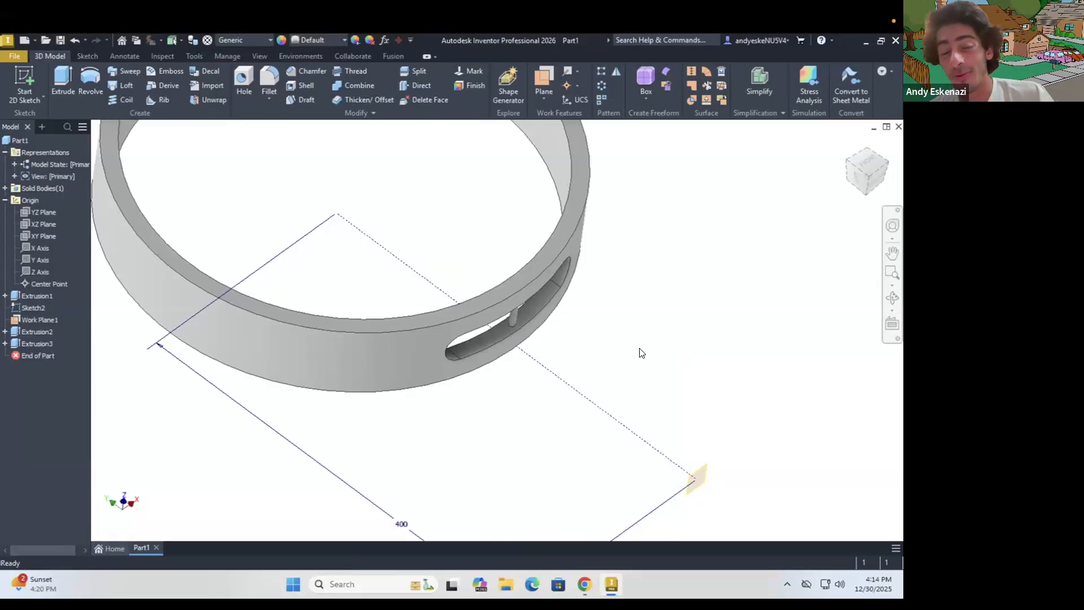
left_click(585, 584)
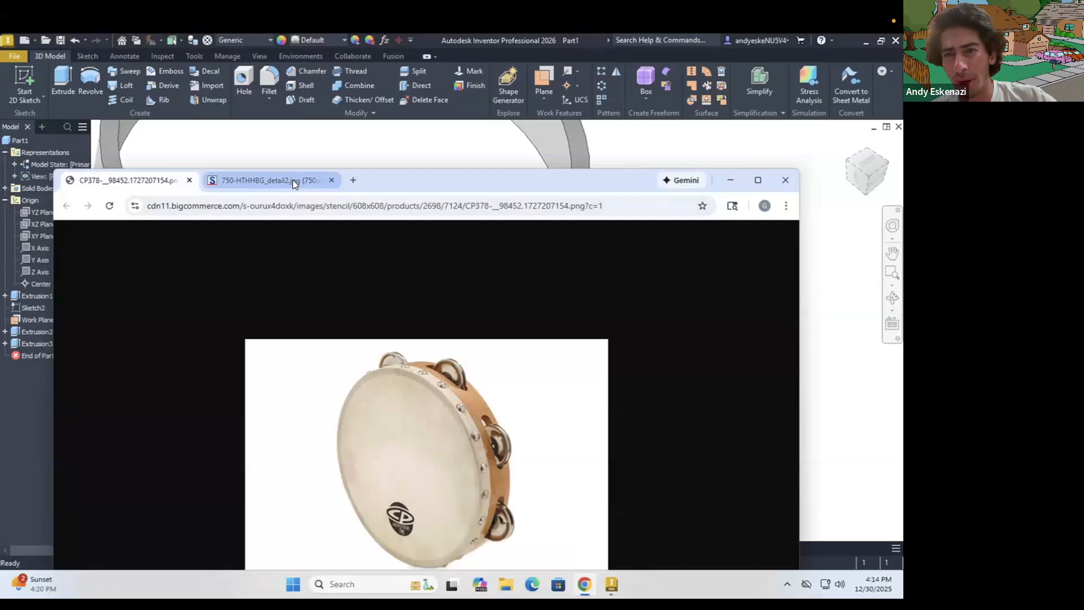
mouse_move(292, 180)
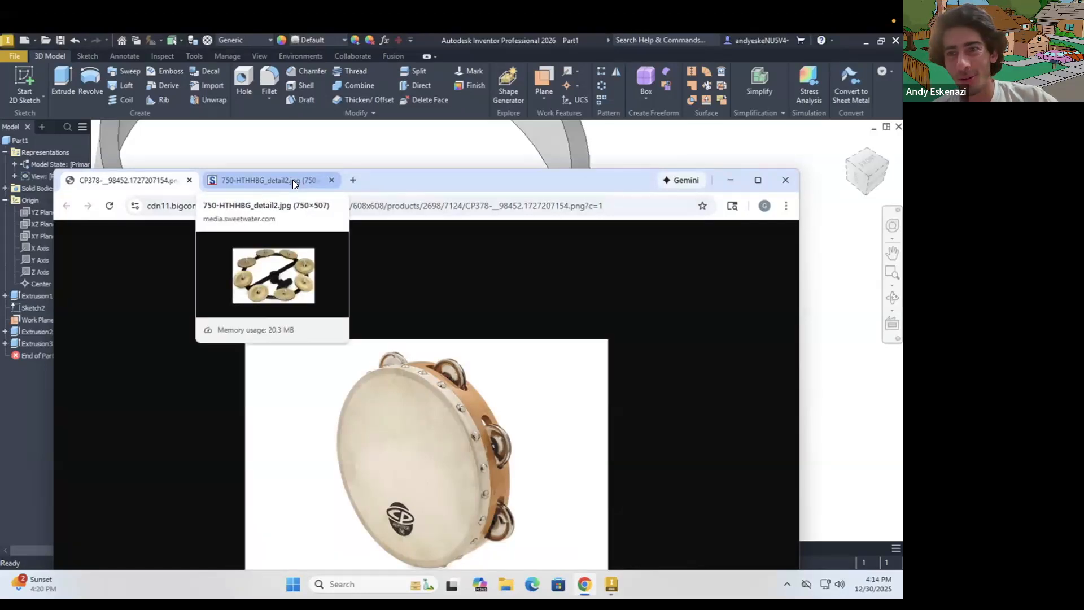
left_click(293, 180)
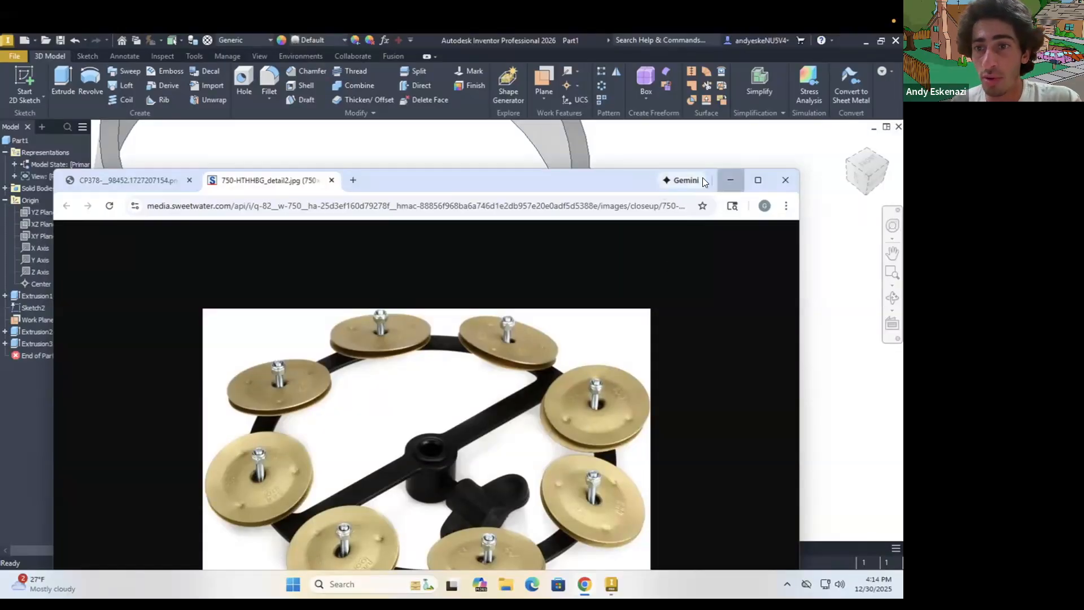
left_click(836, 322)
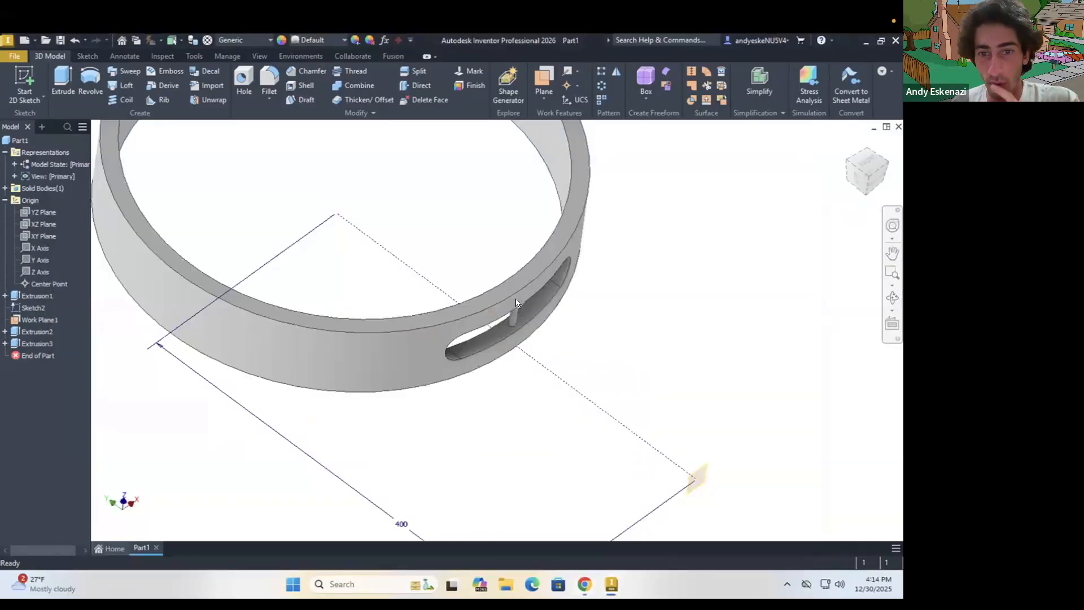
Start a new 2D sketch on the origin YZ plane, which runs through the ring's centre and the pin
scroll(582, 336, "down", 3)
middle_click_drag(540, 306, 546, 292, "shift")
scroll(574, 309, "up", 3)
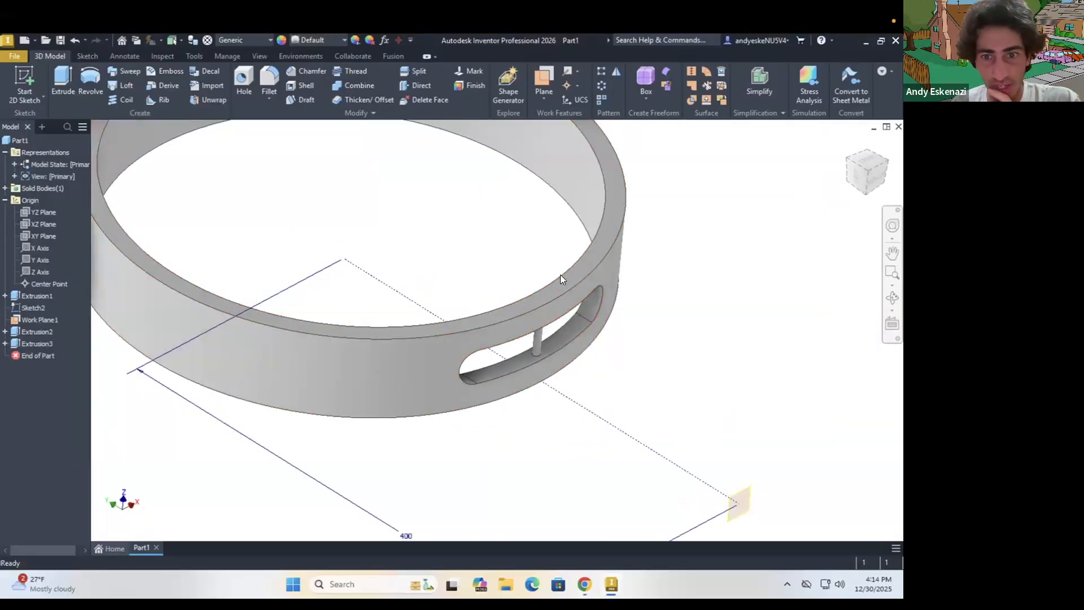
scroll(560, 274, "up", 3)
scroll(520, 313, "down", 4)
scroll(527, 297, "up", 3)
middle_click_drag(526, 297, 537, 321, "shift")
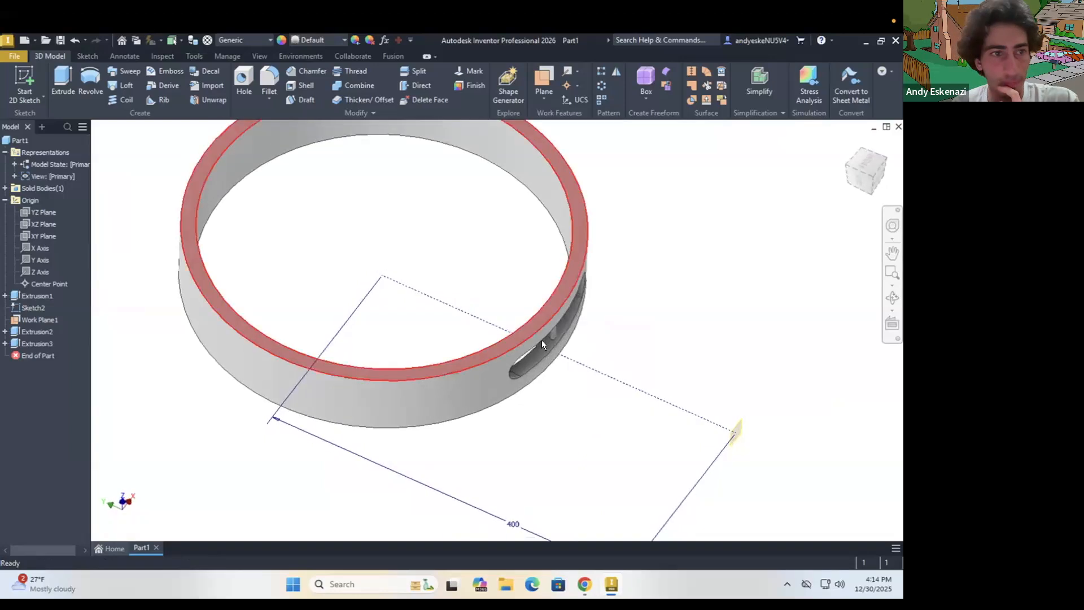
scroll(541, 339, "down", 3)
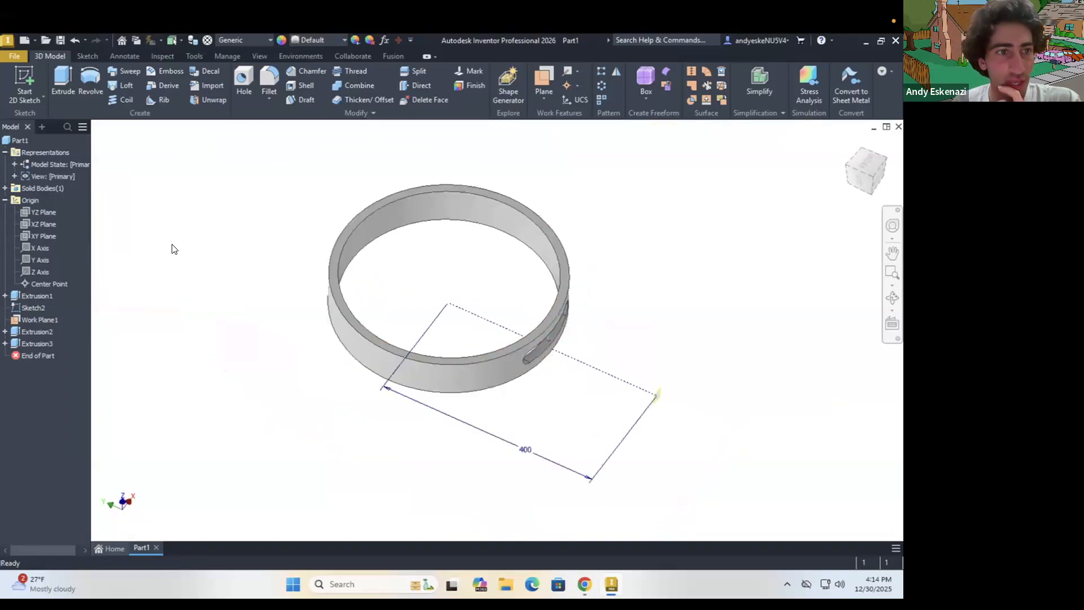
left_click(45, 213)
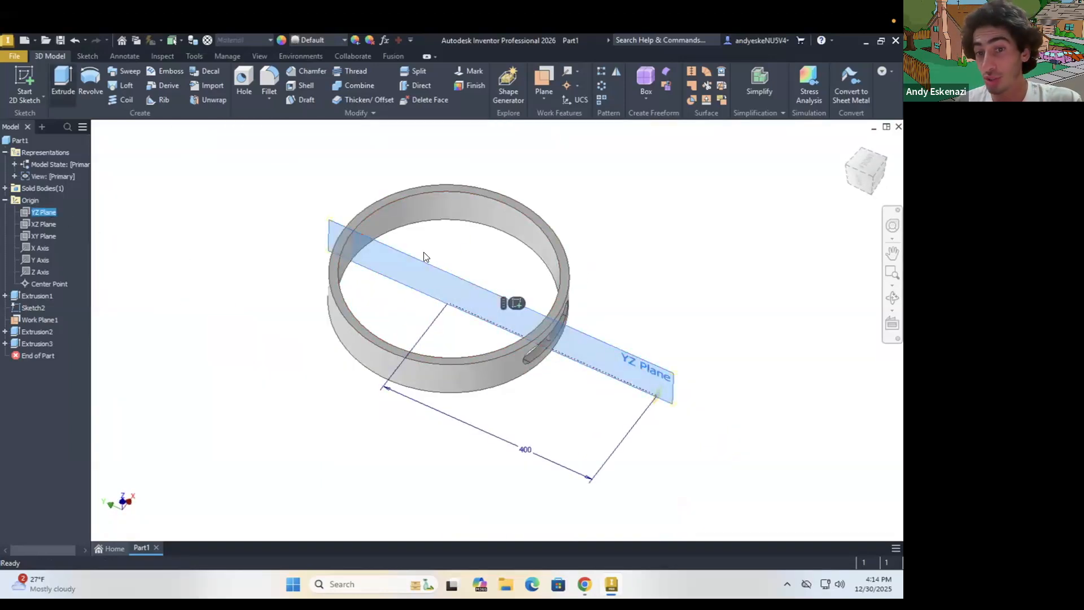
scroll(555, 320, "up", 5)
middle_click_drag(536, 316, 525, 316, "shift")
scroll(554, 320, "down", 6)
left_click(22, 79)
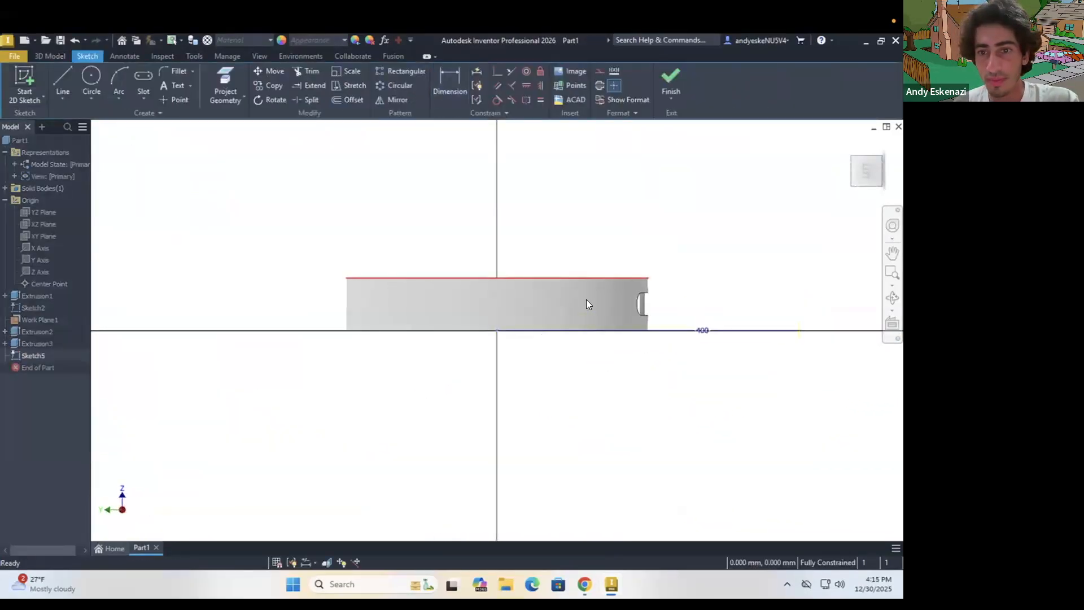
Project the pin's two vertical side edges into the YZ plane sketch
scroll(586, 300, "down", 4)
middle_click_drag(566, 308, 624, 305, "shift")
scroll(623, 304, "up", 5)
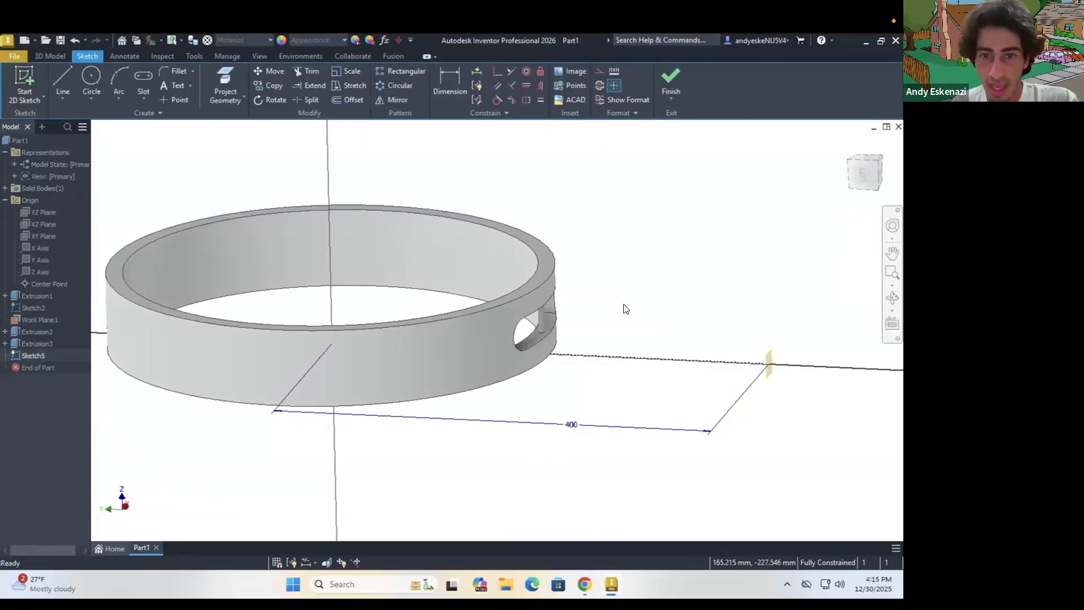
scroll(623, 309, "up", 3)
left_click(222, 76)
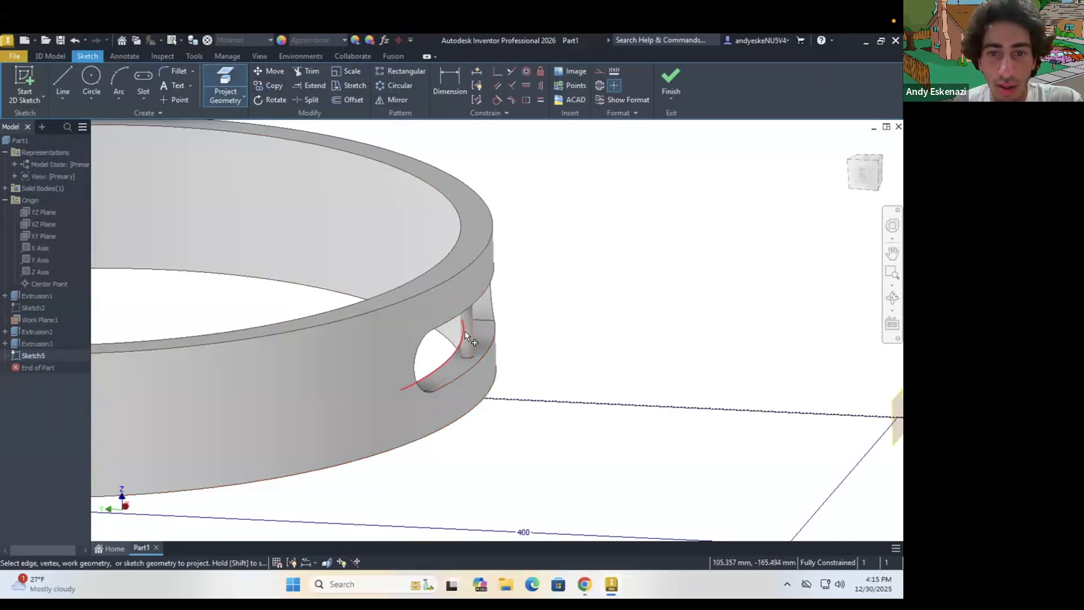
scroll(466, 327, "up", 5)
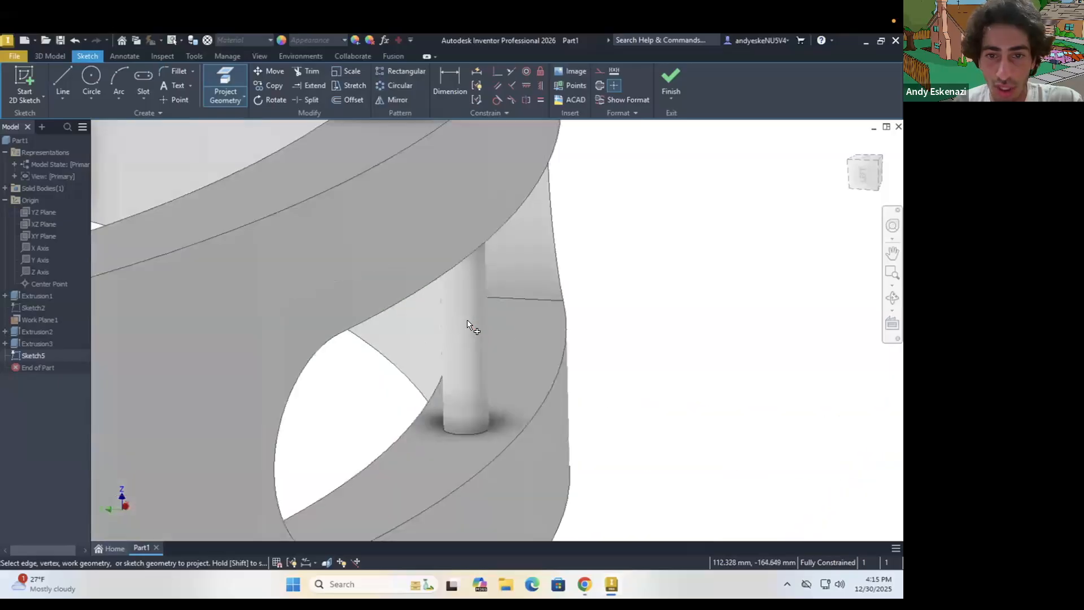
left_click(485, 317)
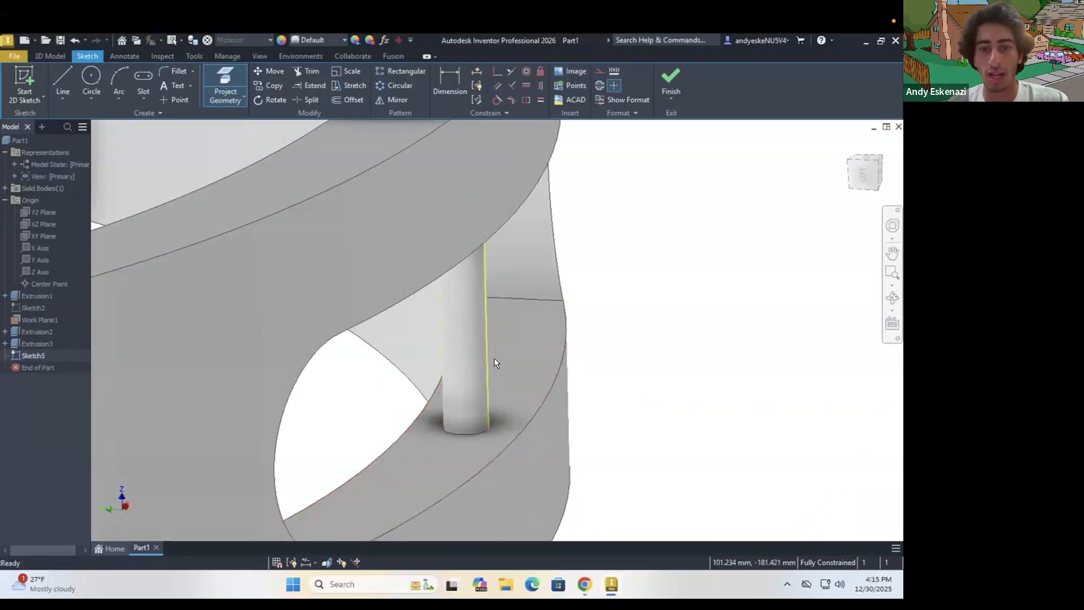
scroll(494, 358, "down", 3)
key("Escape")
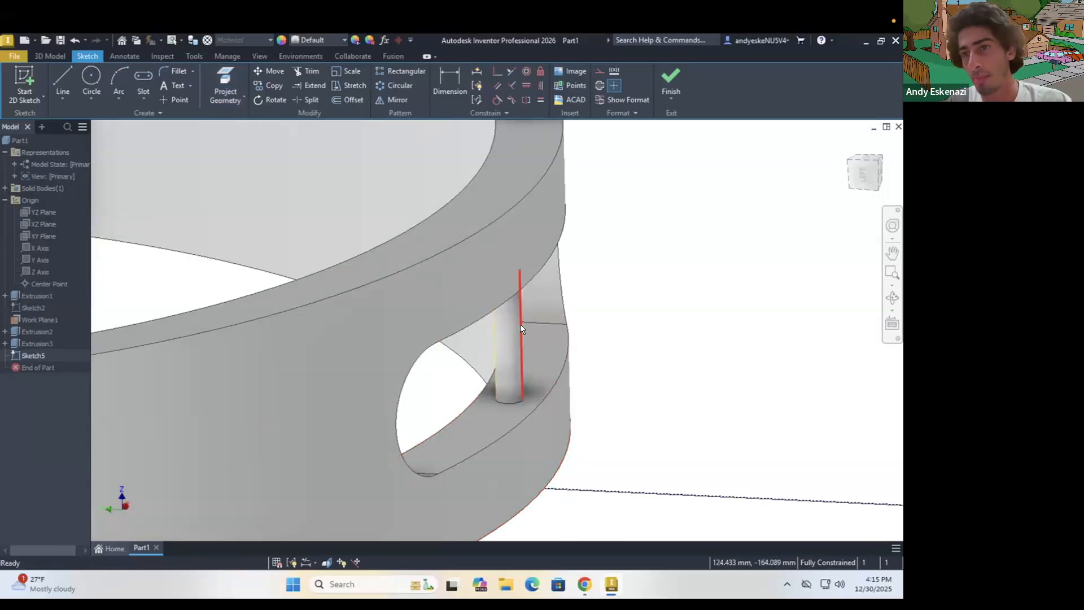
Change the two projected side edges of the pin to construction geometry
left_click(520, 326)
left_click(486, 345, "ctrl")
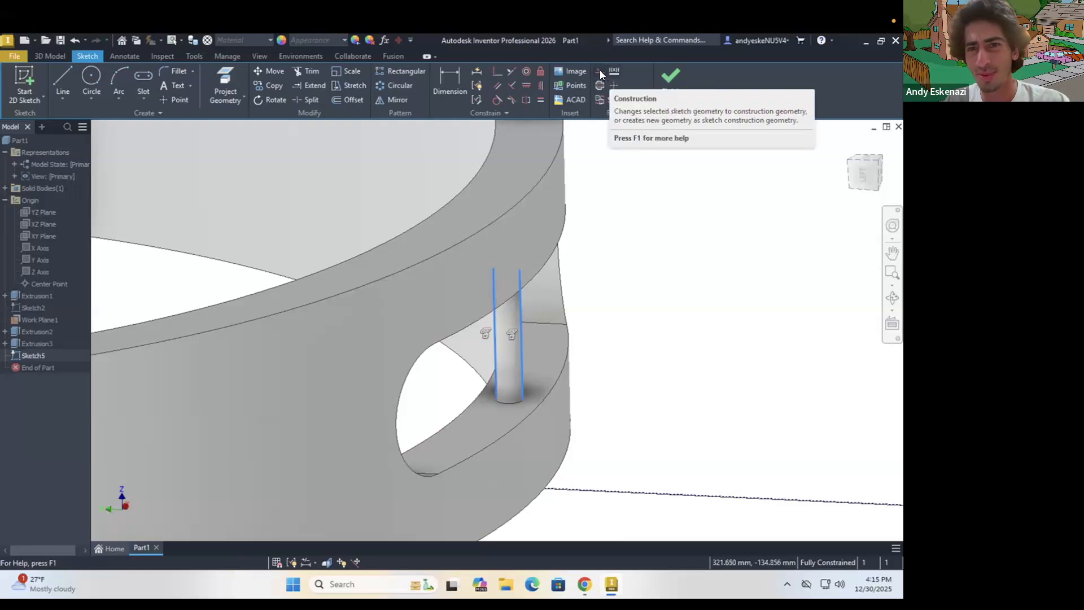
left_click(600, 71)
Draw a horizontal construction line across the pin between the midpoints of its two projected side edges
left_click(63, 75)
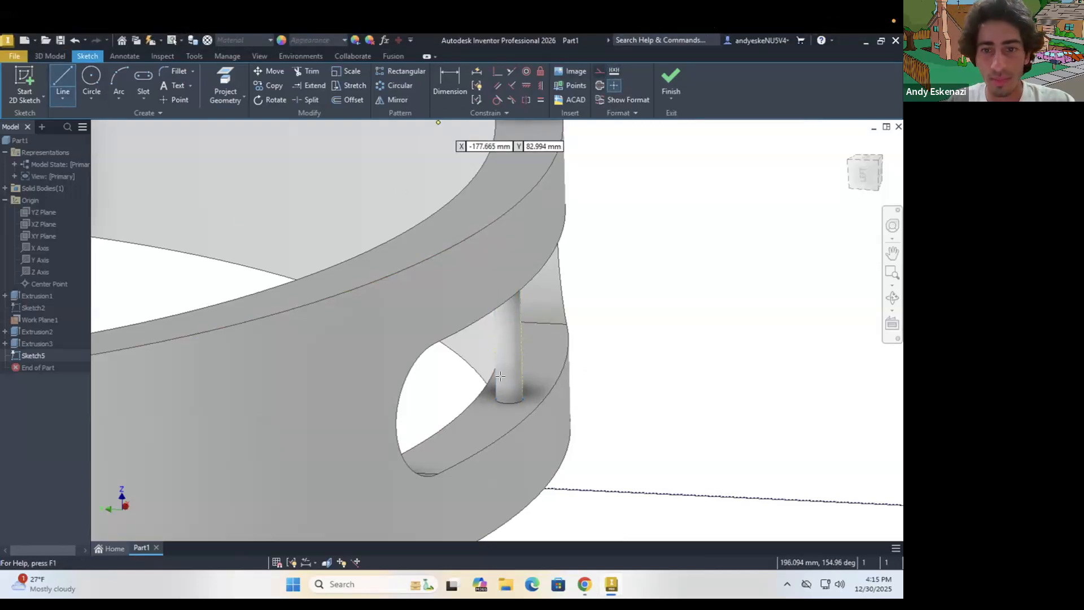
left_click(495, 333)
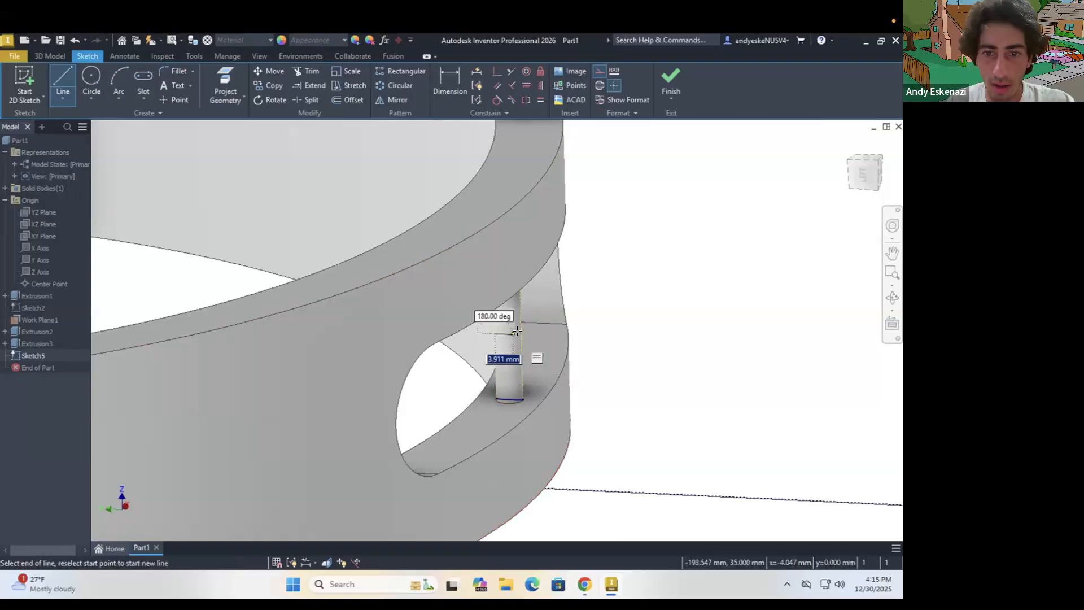
left_click(520, 334)
key("Escape")
key("Escape")
Try a construction line about 48 mm long running outward from the pin's outer side edge, and undo it
scroll(520, 336, "down", 5)
mouse_move(520, 339)
middle_mouse_down("shift")
mouse_move(512, 330)
mouse_move(531, 366)
mouse_move(536, 339)
middle_mouse_up("shift")
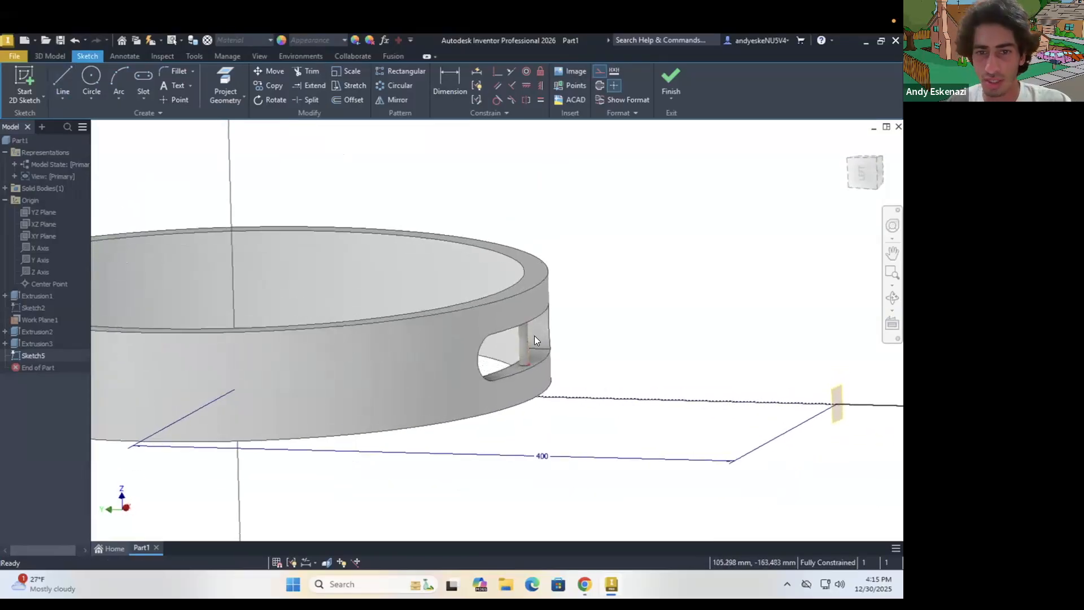
scroll(533, 336, "down", 3)
scroll(525, 339, "up", 5)
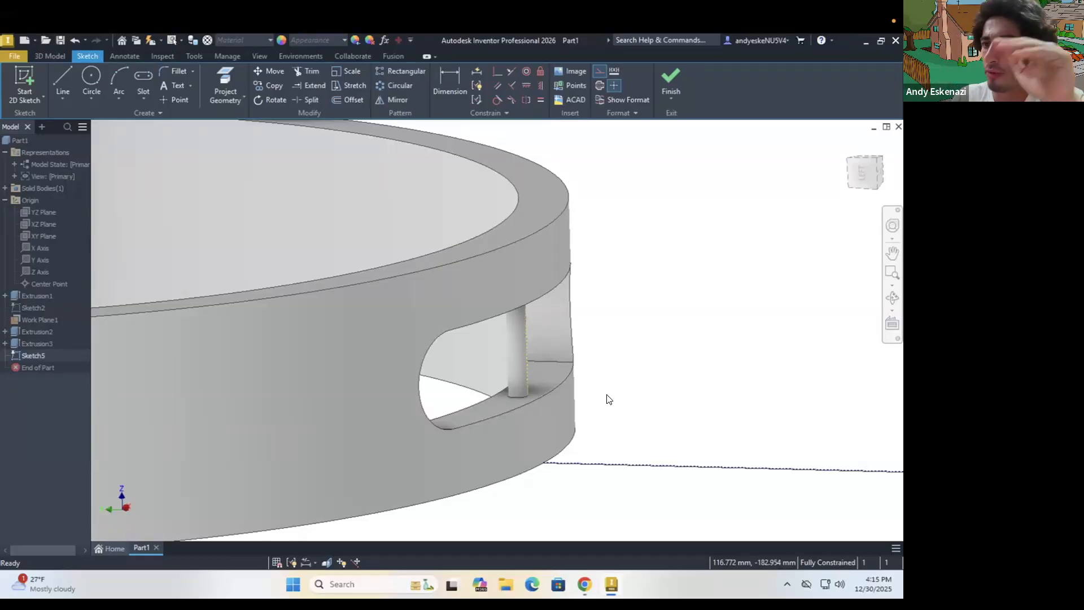
left_click(62, 70)
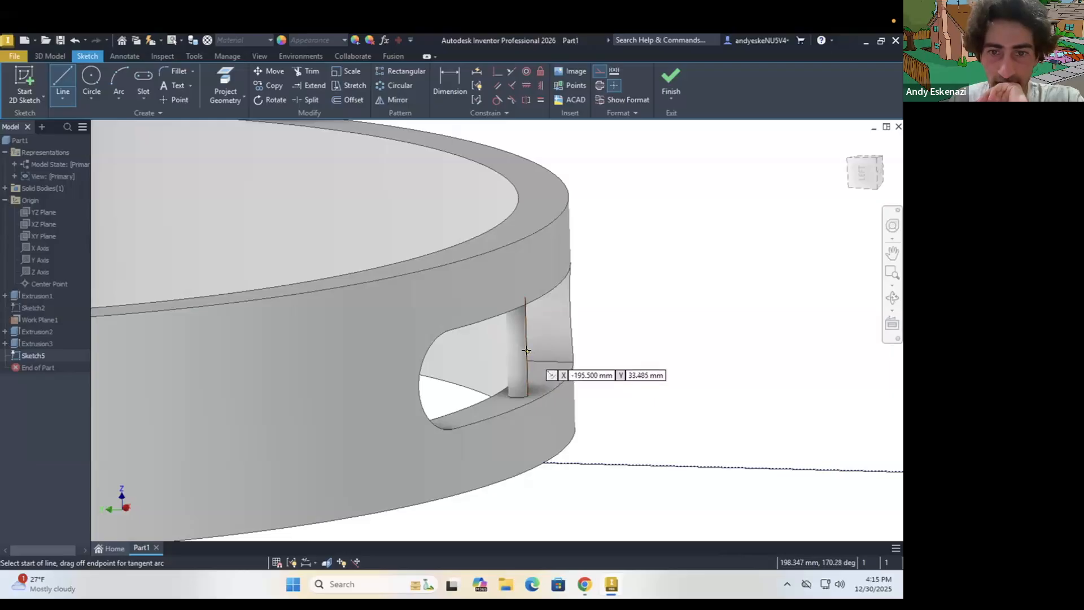
scroll(527, 351, "up", 3)
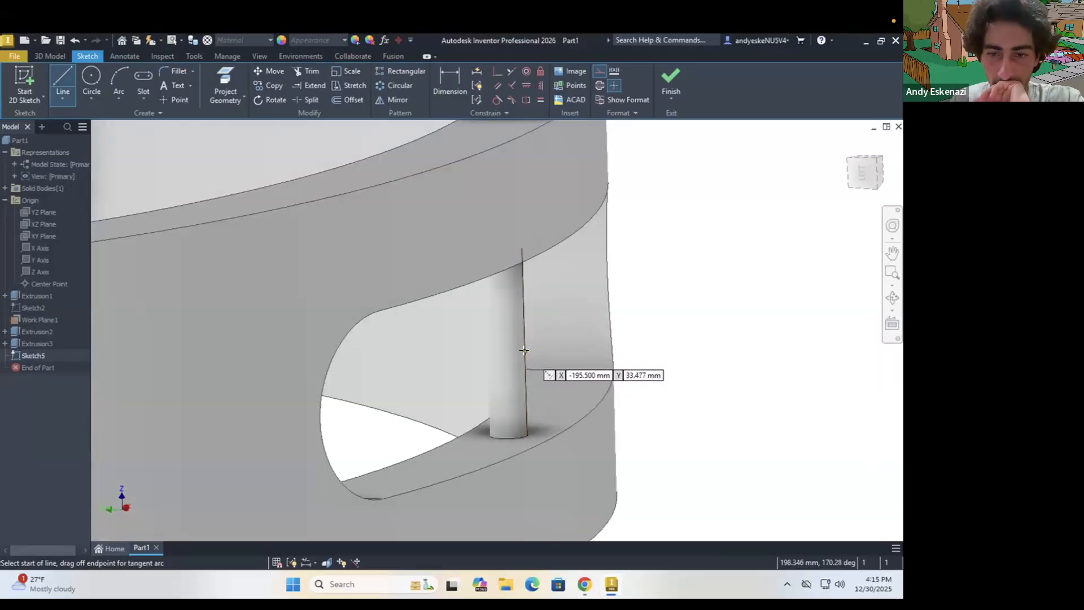
left_click(524, 350)
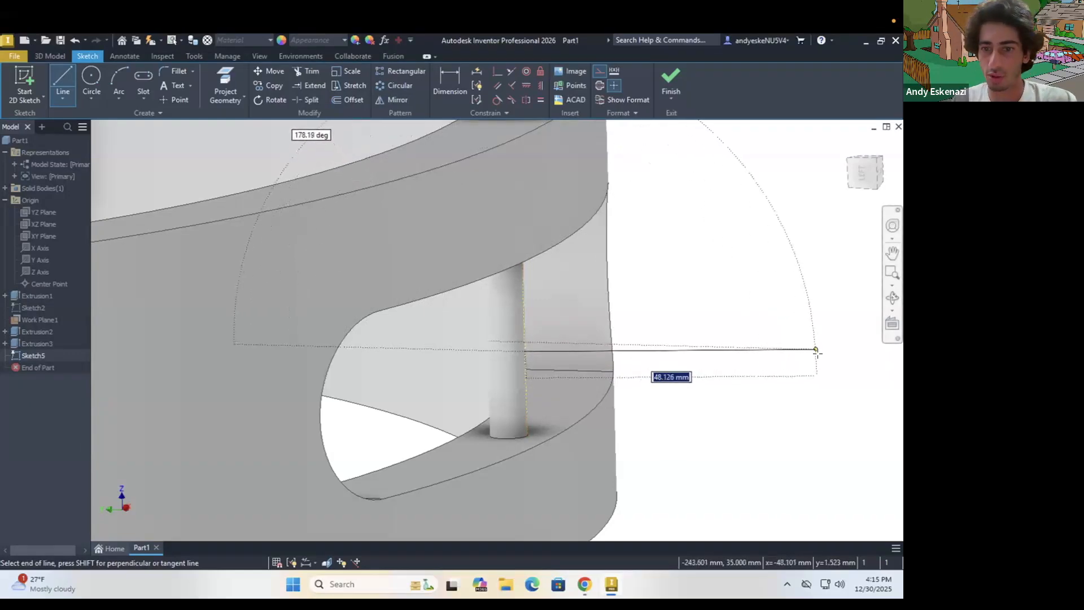
left_click(818, 355)
key("Escape")
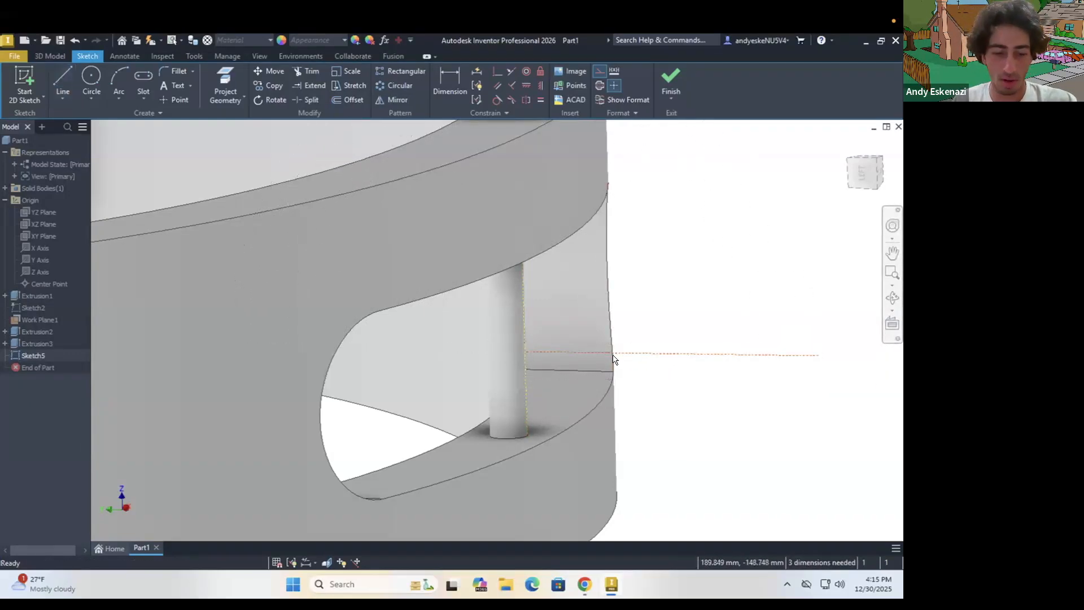
key("ctrl+z")
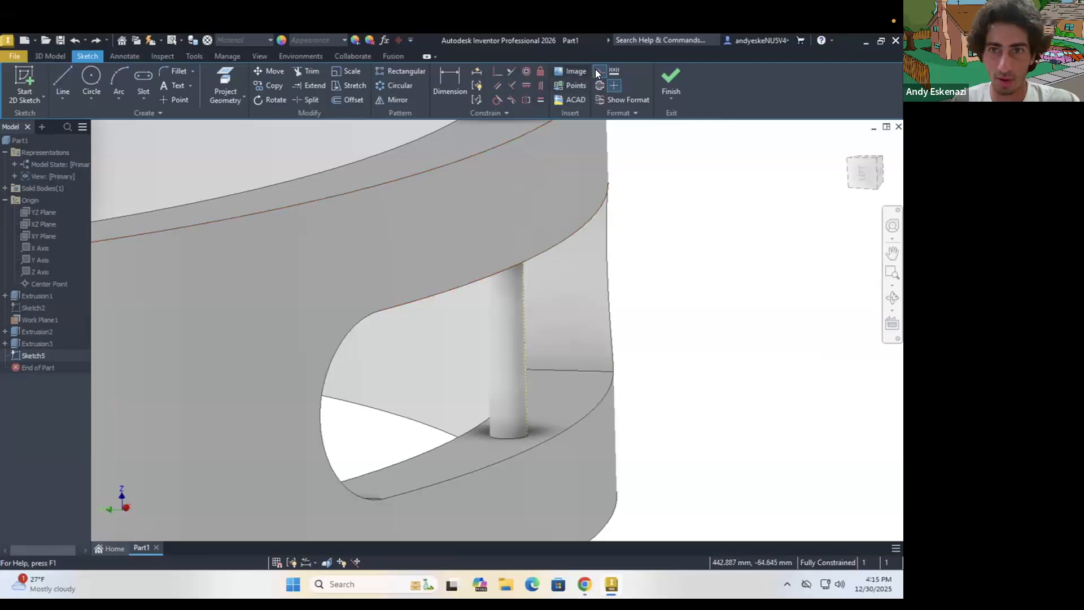
Draw a solid horizontal line about 38 mm long outward from the pin's outer side edge, below the edge's midpoint
left_click(58, 76)
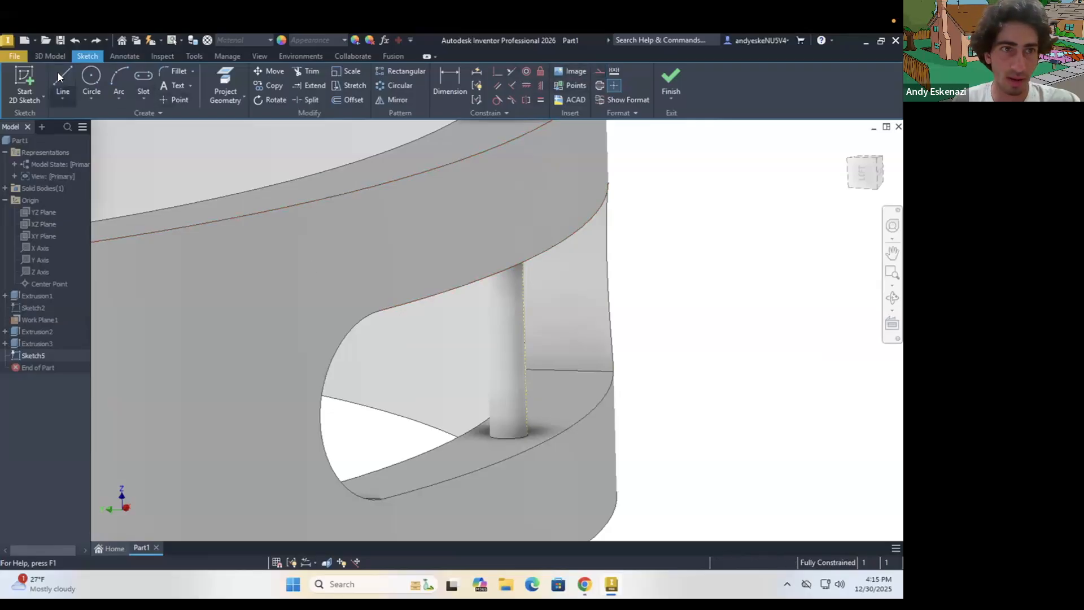
left_click(526, 367)
left_click(709, 382)
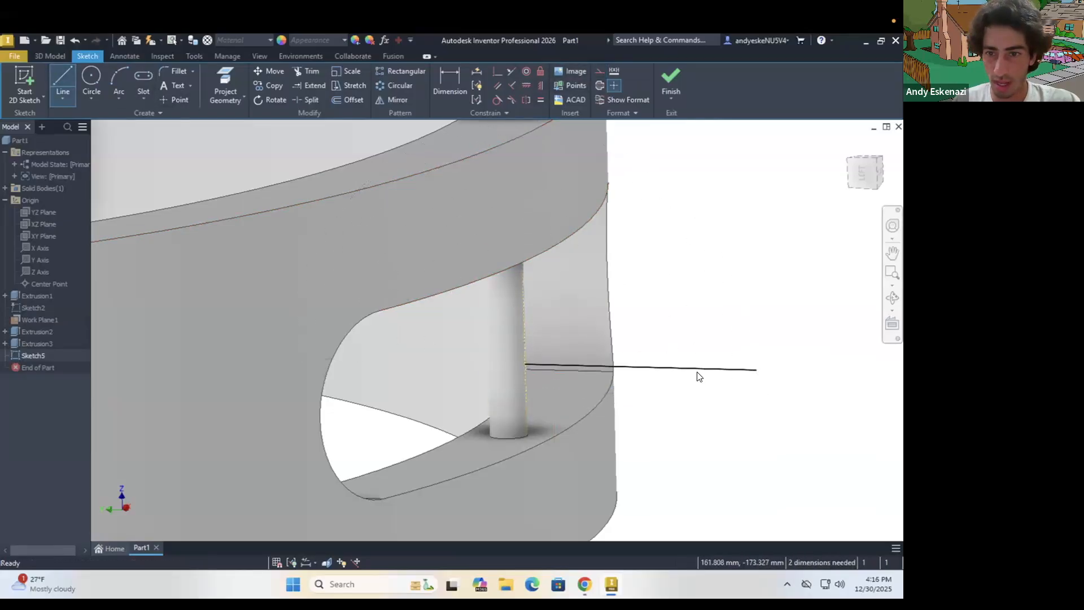
key("Escape")
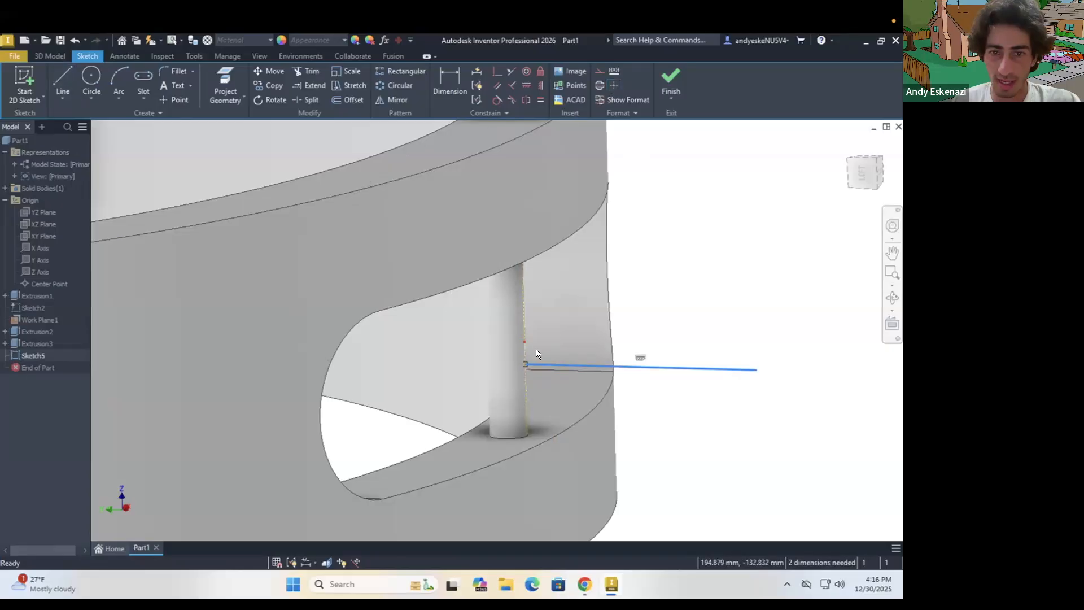
left_click(535, 360)
left_click(523, 352)
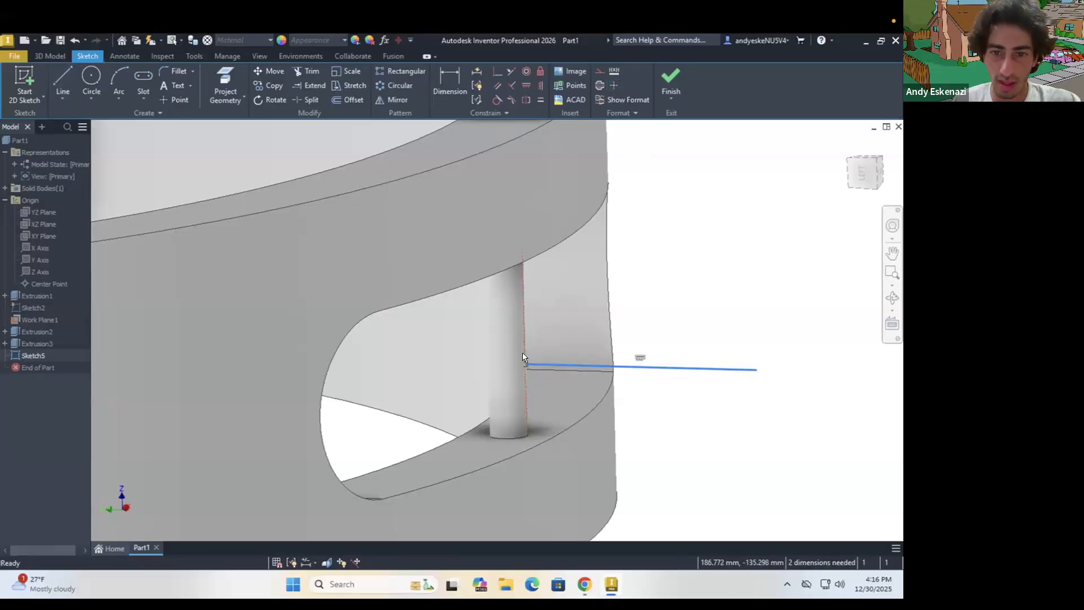
left_click(511, 85)
Dimension the horizontal line's length and set it to 40 mm
key("d")
left_click(597, 362)
scroll(639, 338, "down", 5)
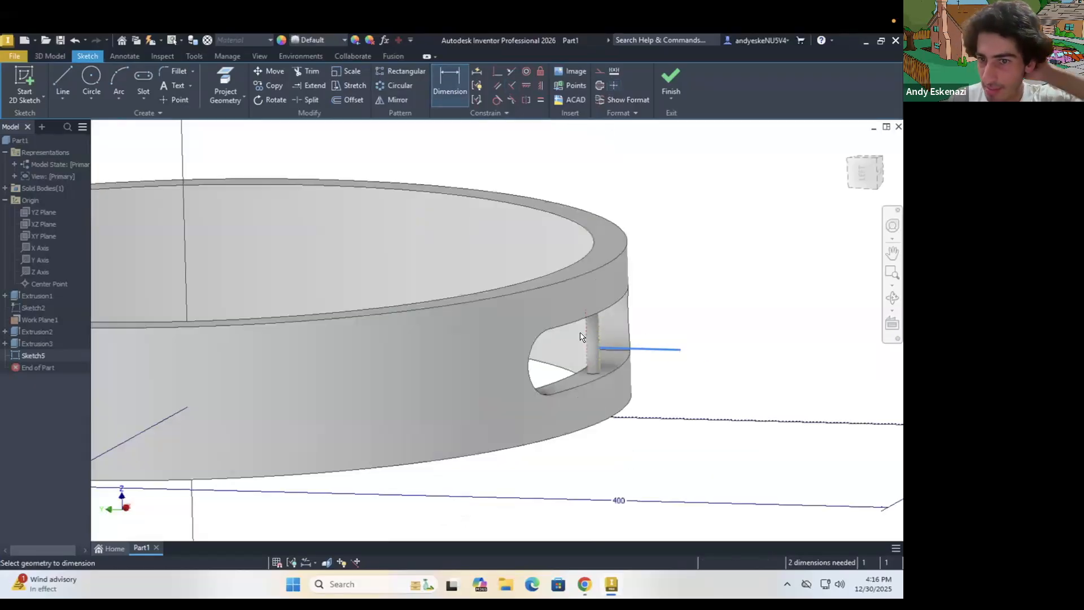
scroll(646, 317, "up", 2)
scroll(697, 322, "up", 1)
scroll(717, 330, "up", 1)
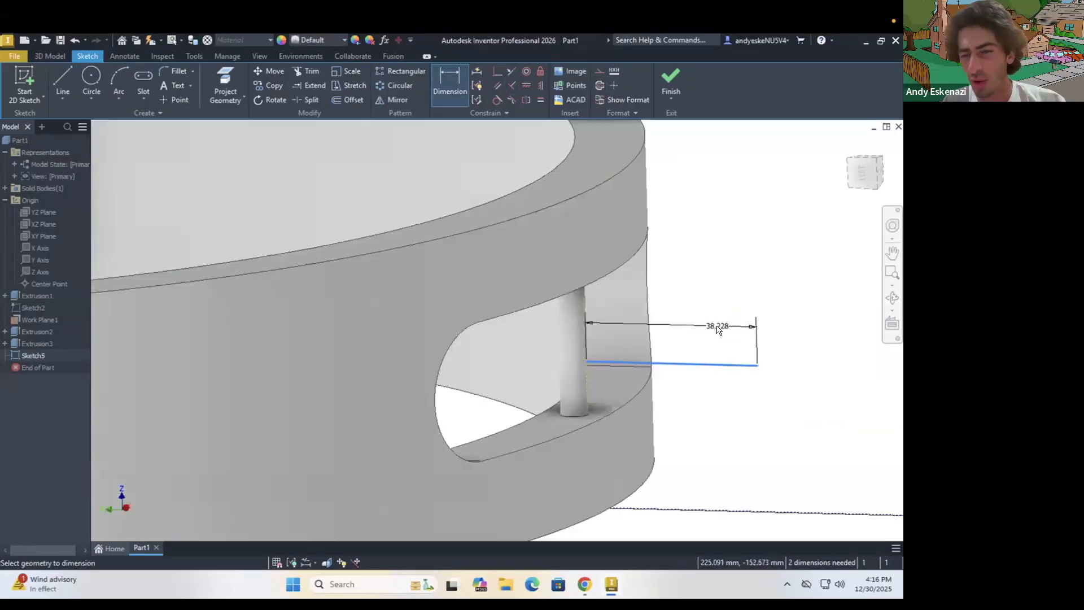
left_click(717, 330)
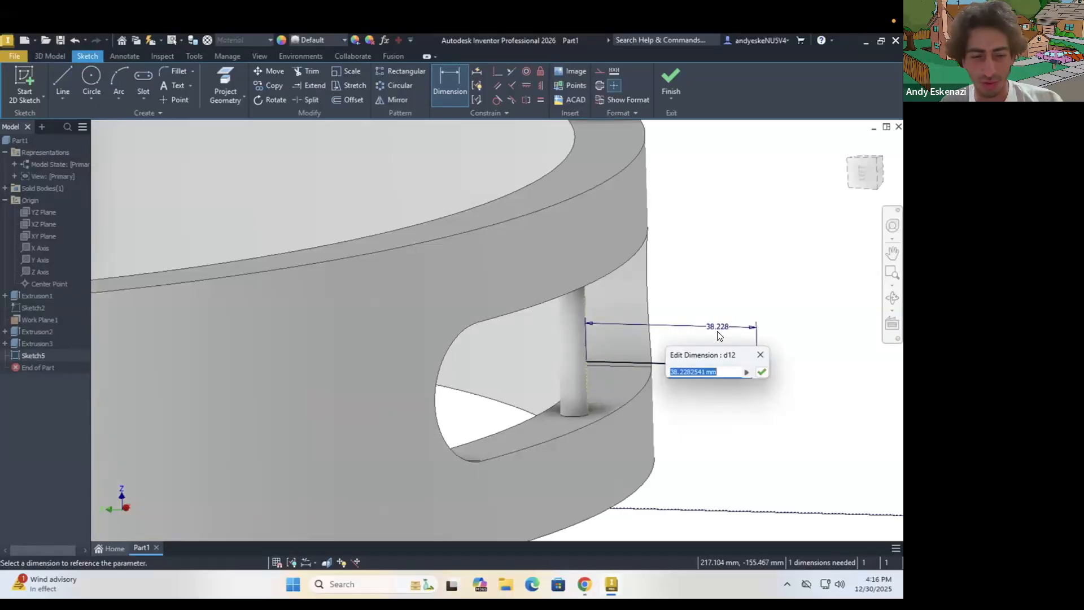
type("40")
key("Return")
scroll(717, 338, "down", 2)
key("Escape")
Check the jingle proportions against the tambourine photo in the browser, and set the horizontal line's length to 45 mm in Inventor
scroll(658, 339, "down", 3)
mouse_move(657, 283)
middle_mouse_down("shift")
mouse_move(662, 350)
mouse_move(662, 288)
mouse_move(665, 310)
middle_mouse_up("shift")
scroll(717, 348, "up", 5)
double_click(719, 343)
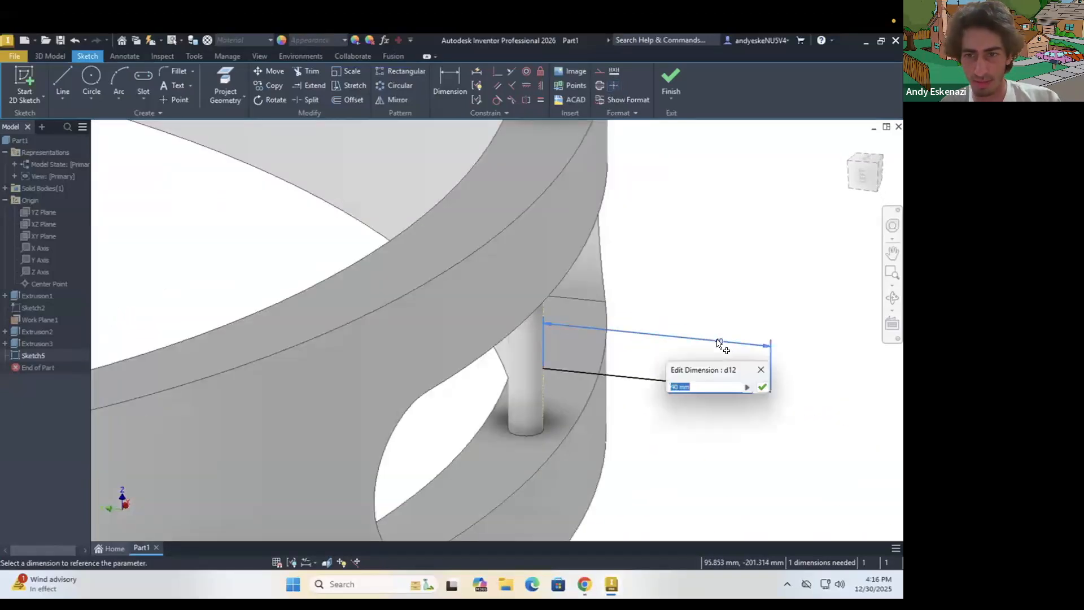
key("alt+Tab")
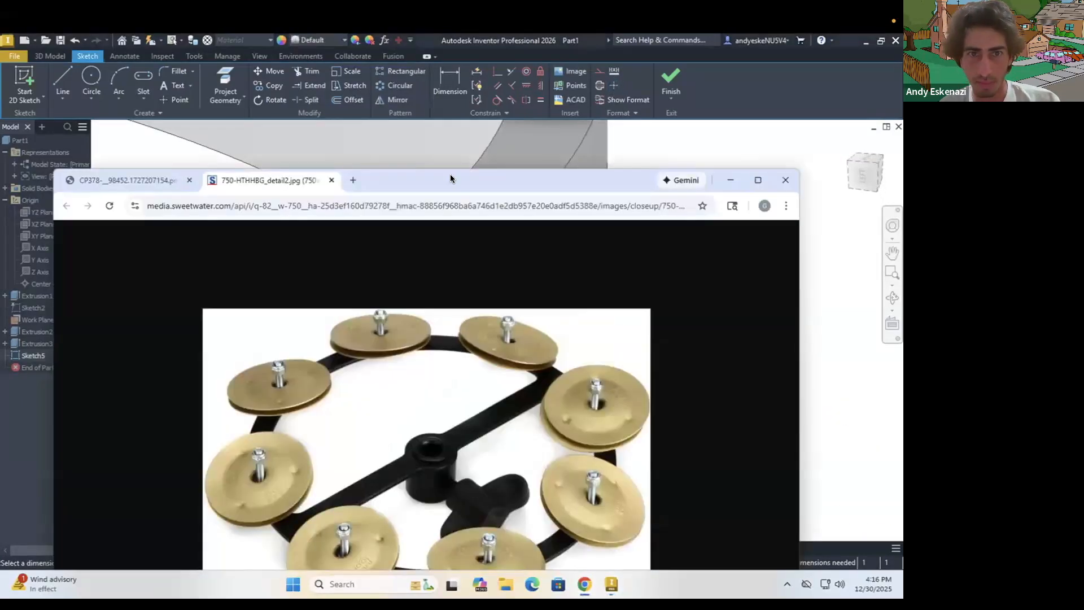
left_click(164, 182)
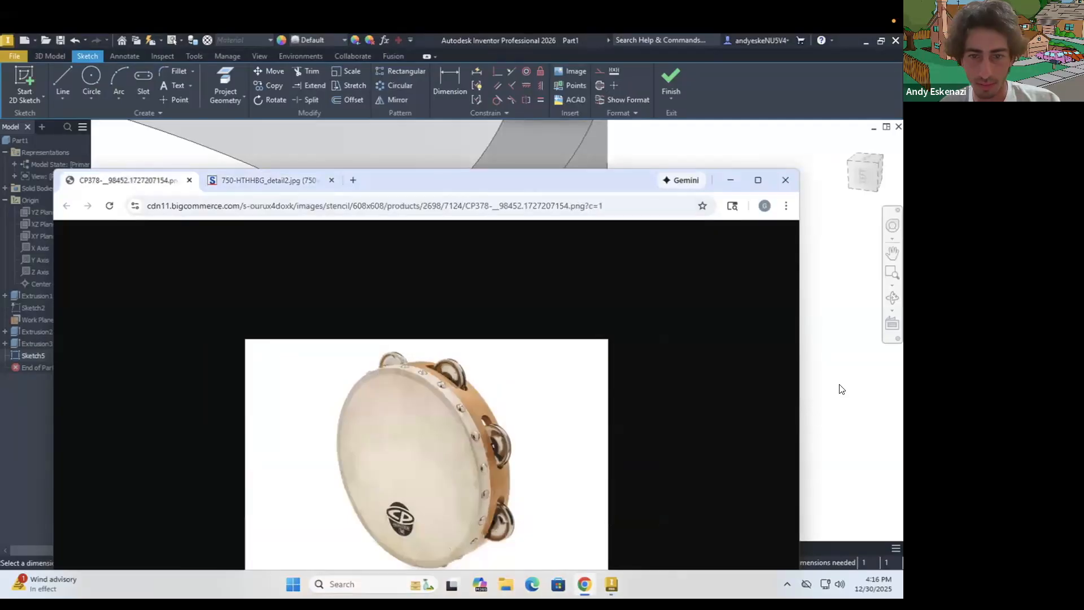
key("alt+Tab")
left_click(690, 386)
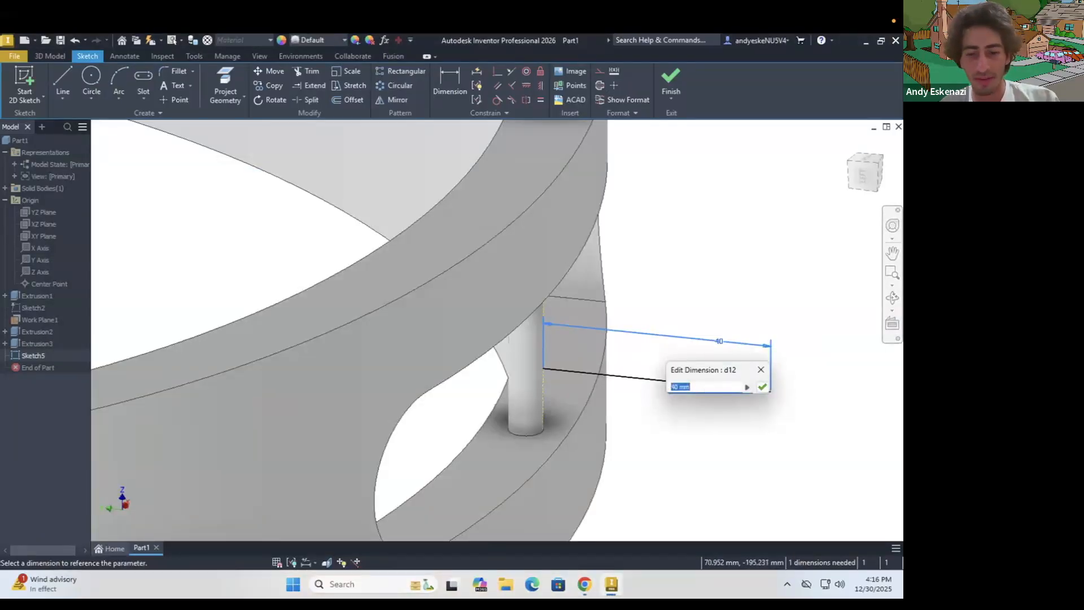
type("45")
key("Return")
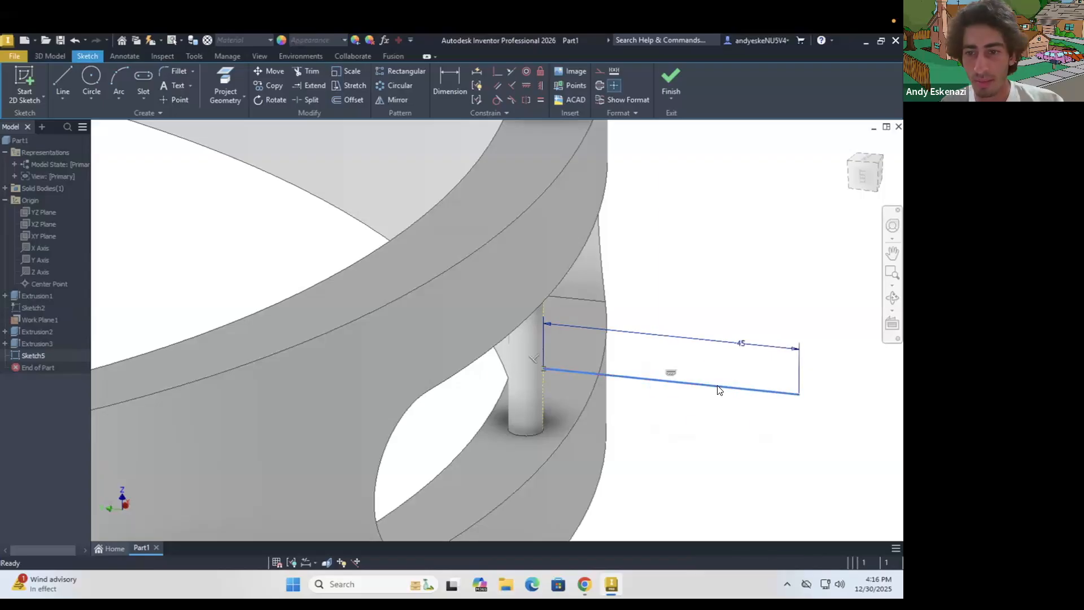
Change the 45 mm line to construction geometry and dimension it 2 mm below the midpoint of the pin's projected edge
right_click(718, 386)
left_click(767, 385)
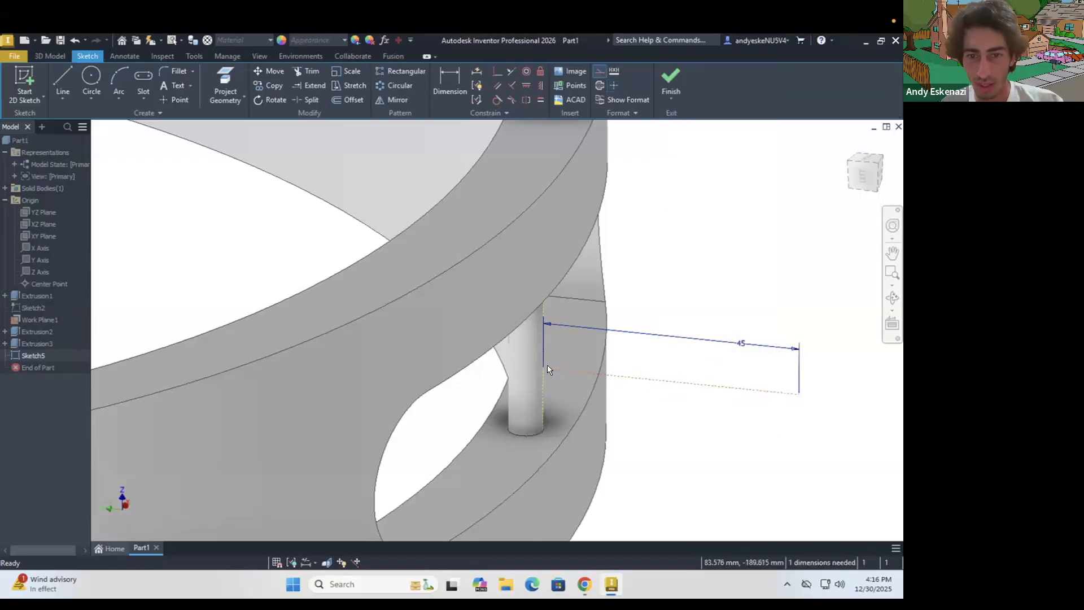
scroll(558, 367, "up", 3)
key("d")
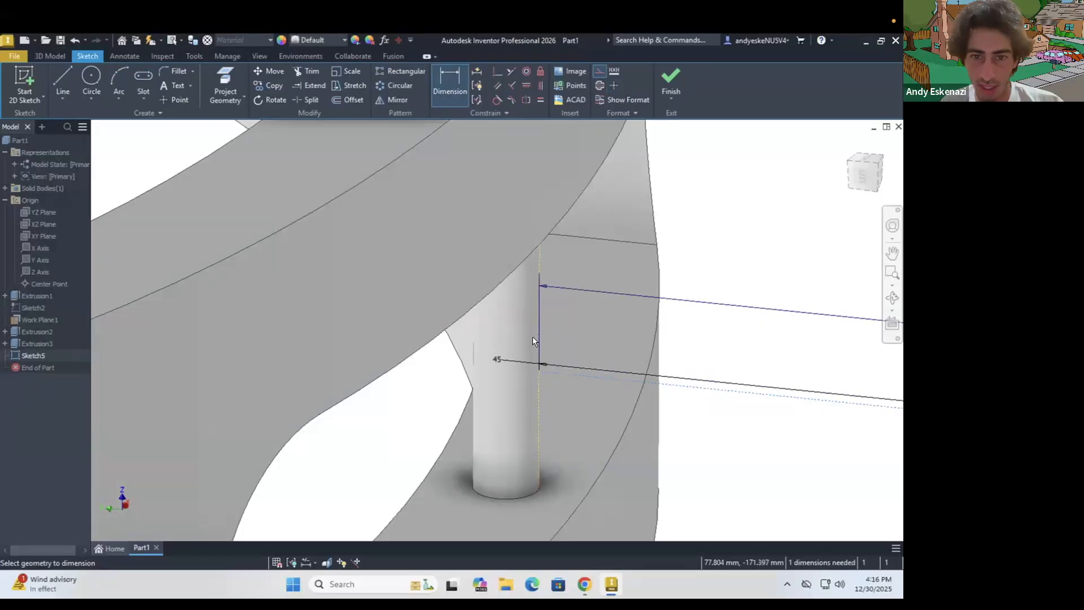
left_click(538, 335)
scroll(573, 356, "down", 4)
middle_click_drag(571, 355, 567, 342, "shift")
scroll(572, 339, "up", 6)
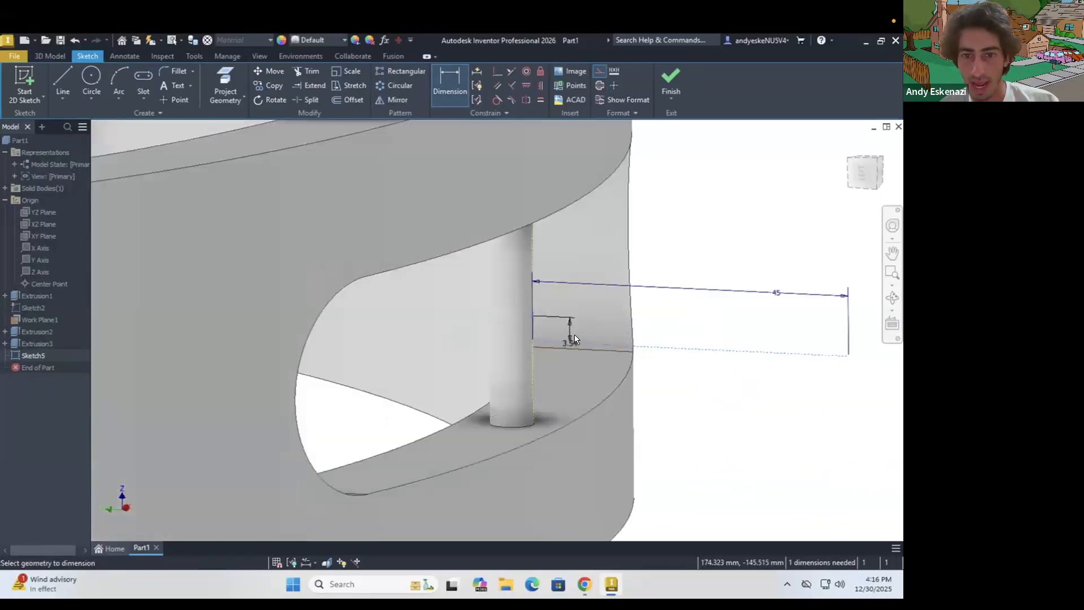
left_click(578, 319)
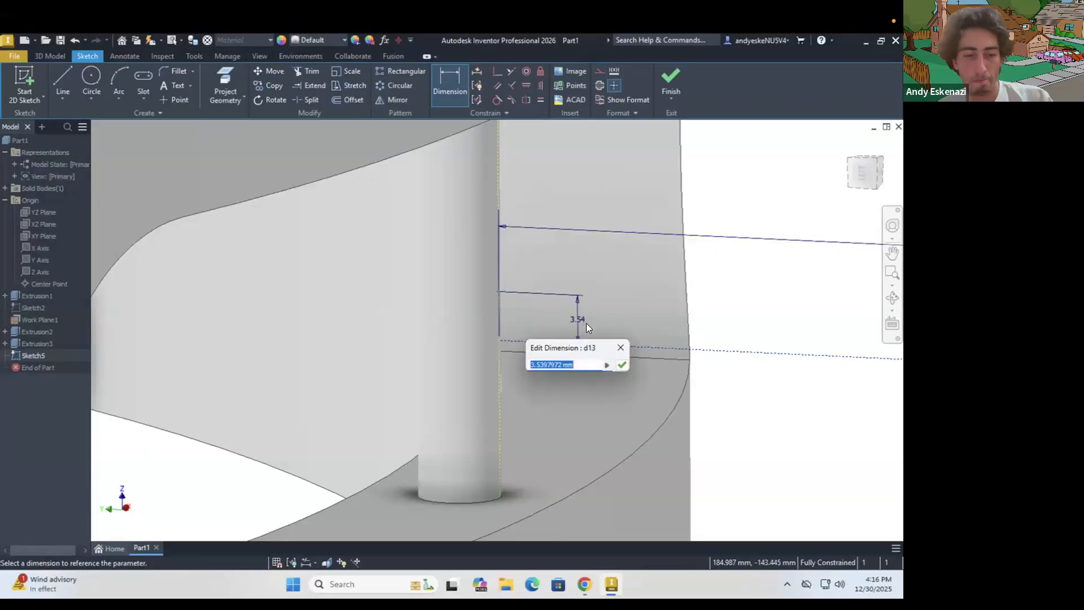
type("2")
key("Return")
key("Escape")
Draw a solid line about 27 mm long over the construction line, from its outer end inward toward the pin
scroll(531, 303, "down", 3)
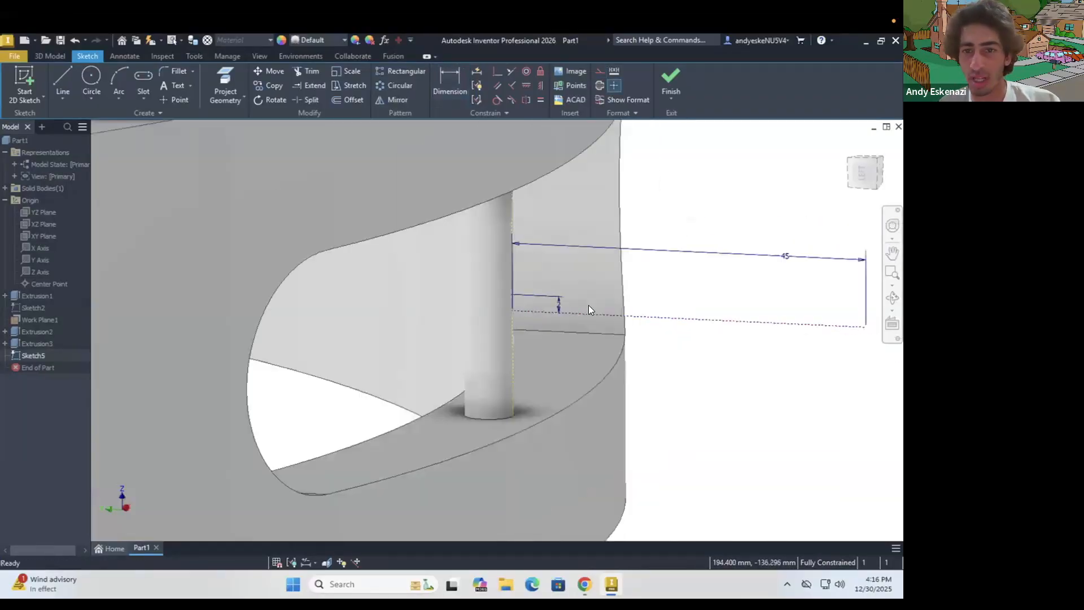
scroll(645, 311, "down", 2)
scroll(789, 312, "up", 2)
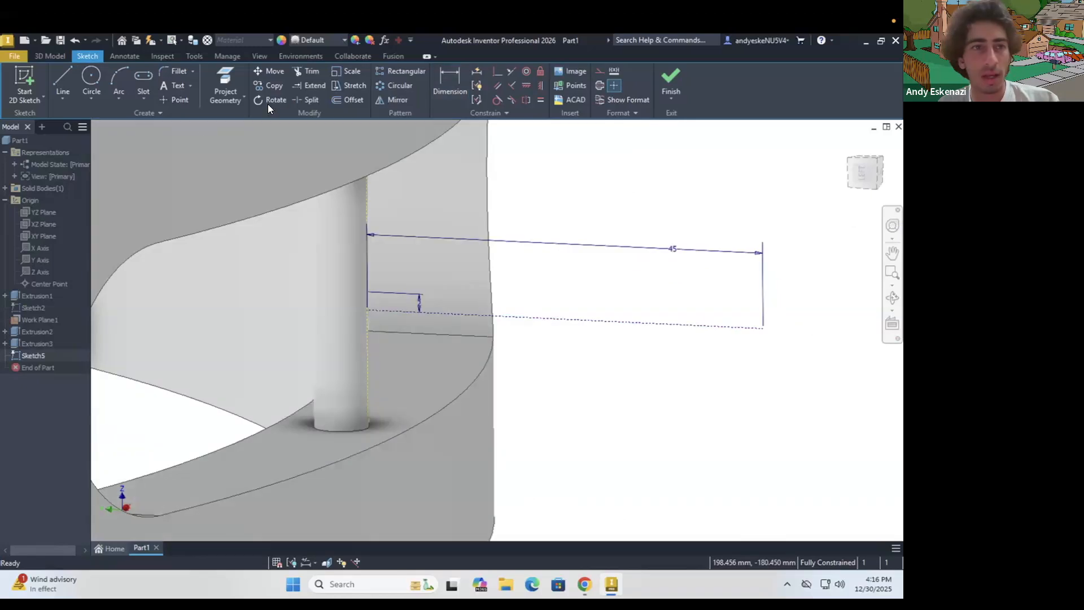
left_click(61, 79)
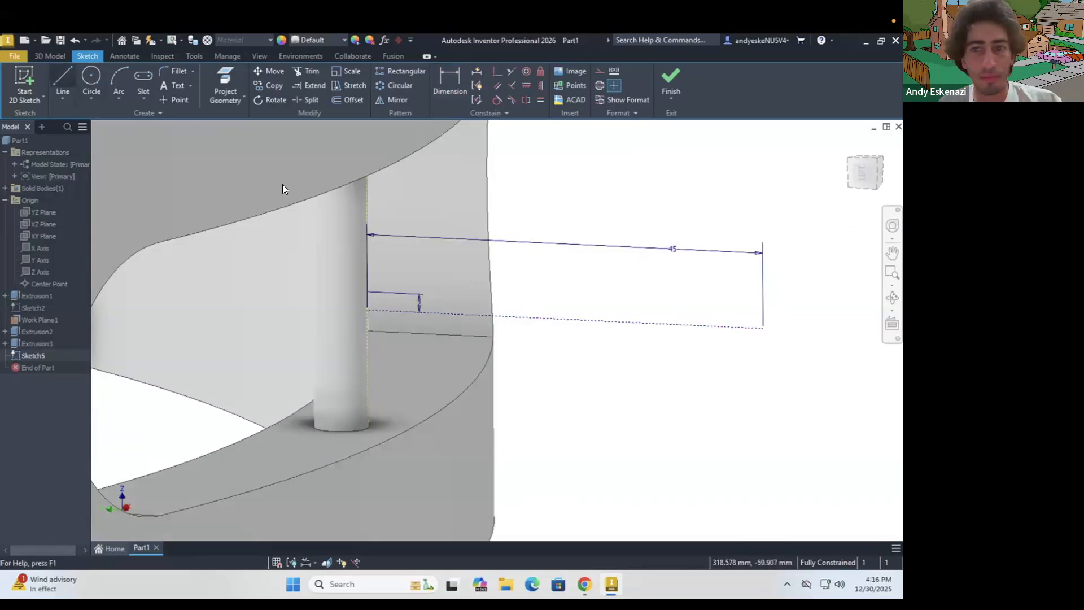
left_click(764, 328)
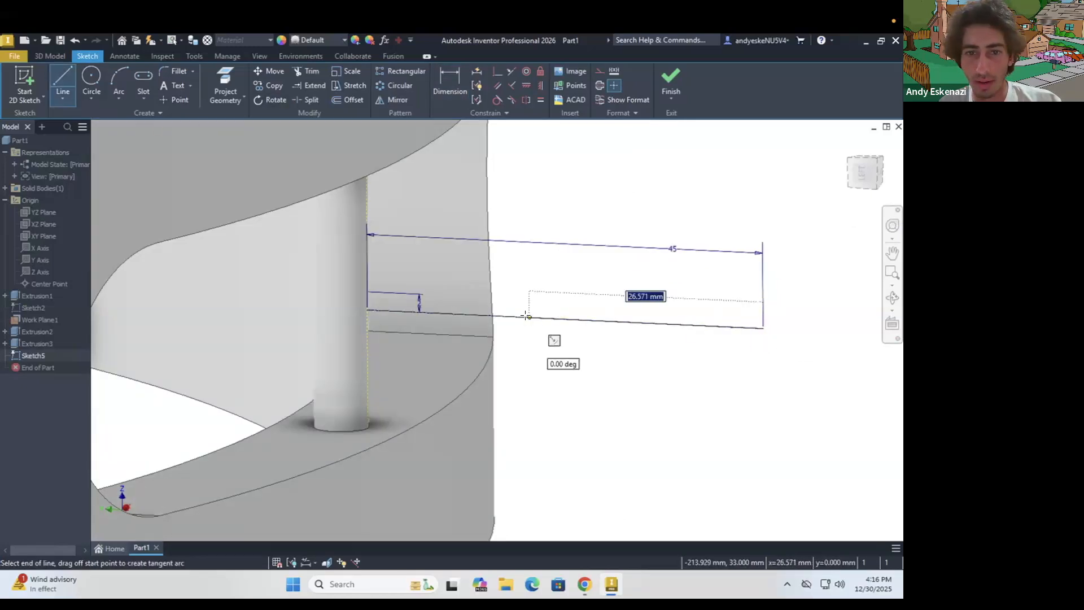
left_click(526, 316)
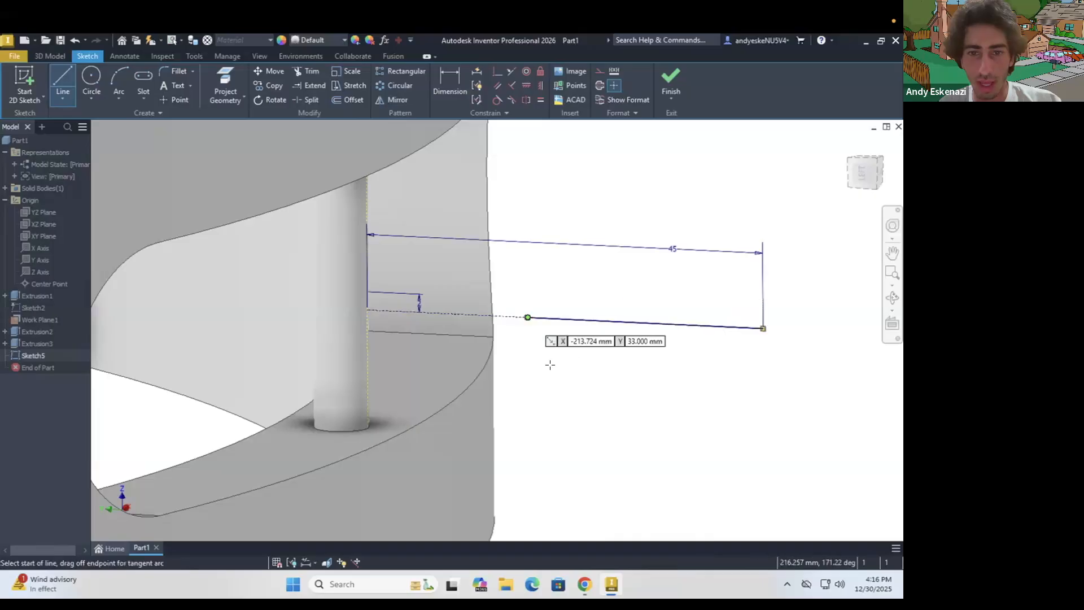
key("Escape")
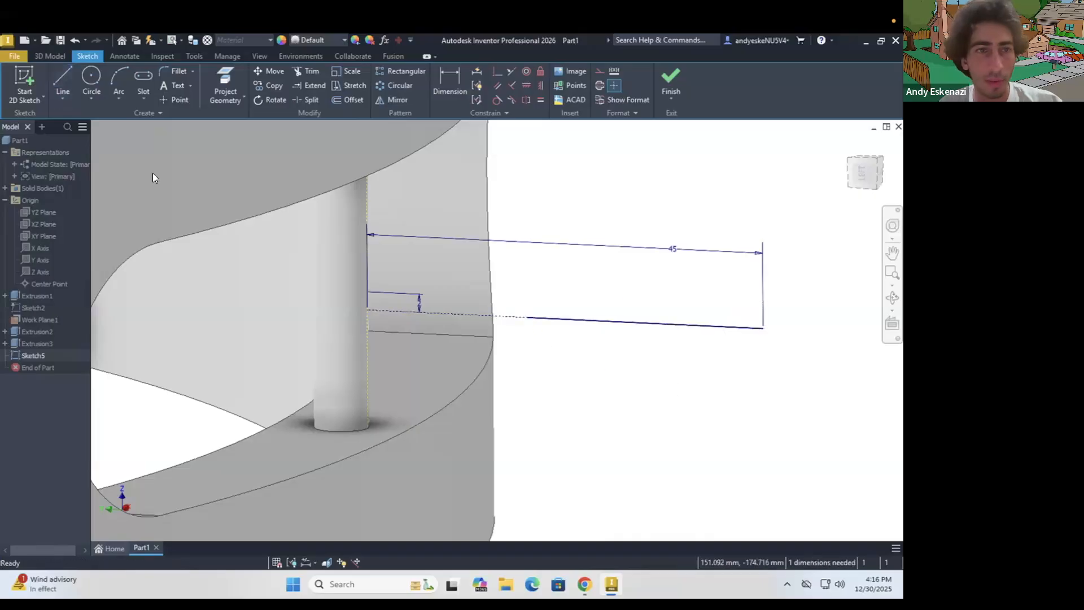
Switch to the browser, compare the jingles' shape in the tambourine and gold jingle-ring photos, and return to the Inventor sketch
left_click(123, 89)
left_click(526, 318)
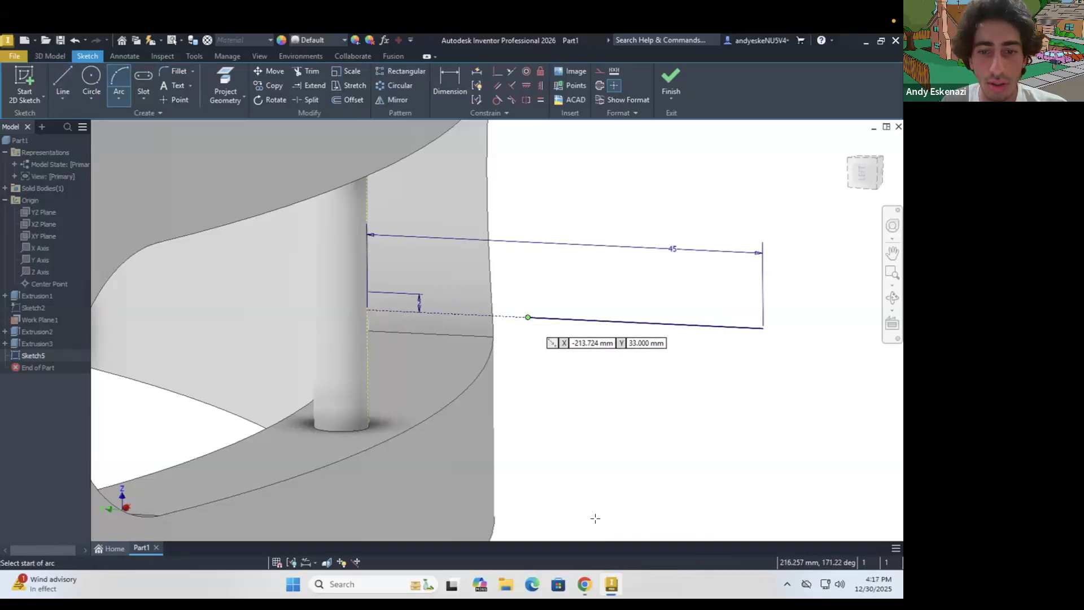
left_click(585, 585)
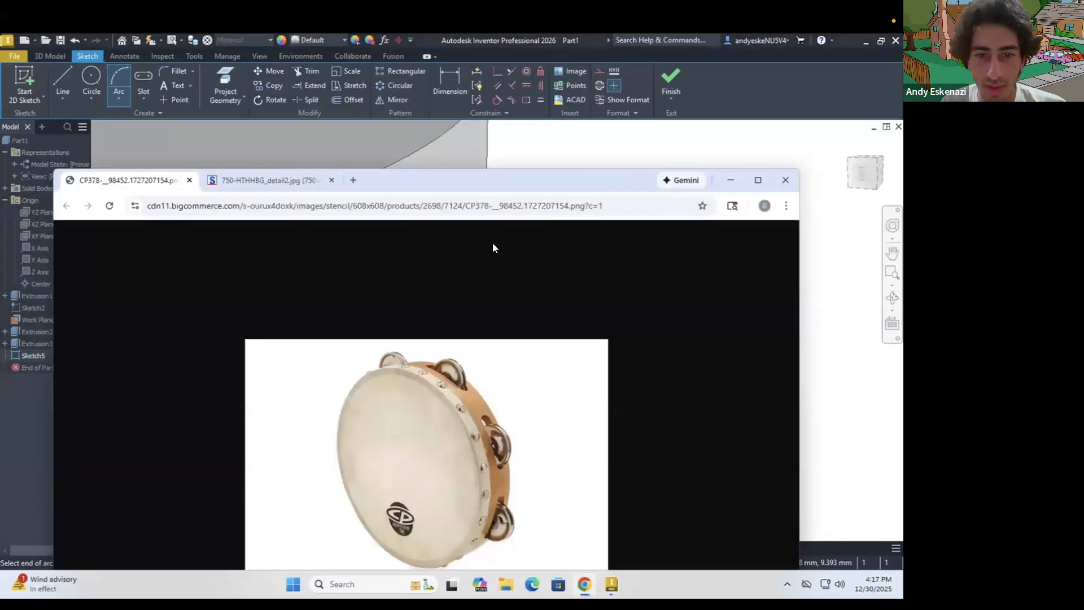
left_click(290, 178)
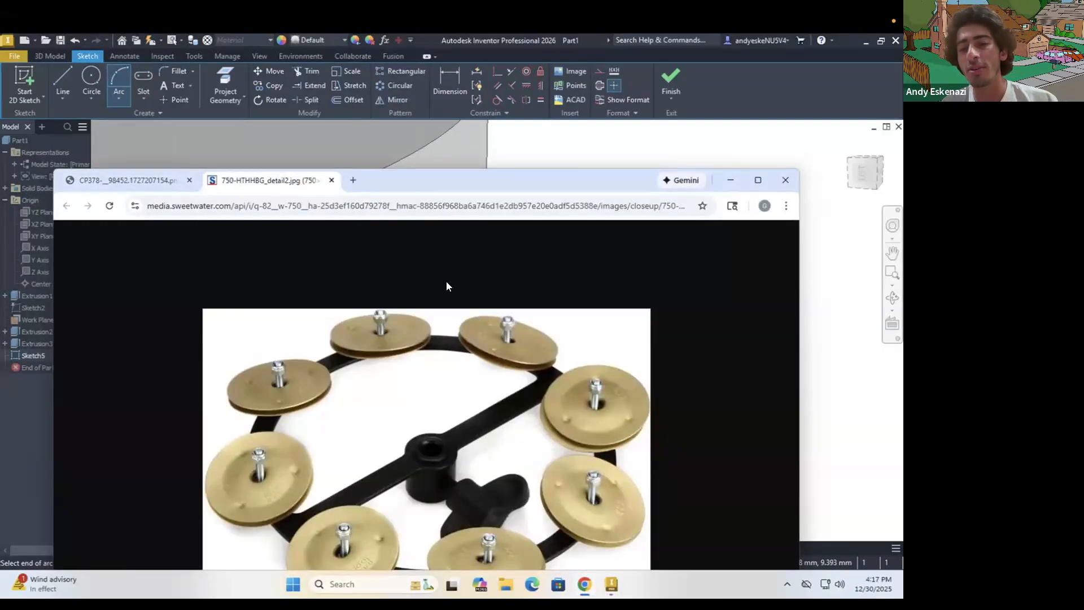
left_click(160, 178)
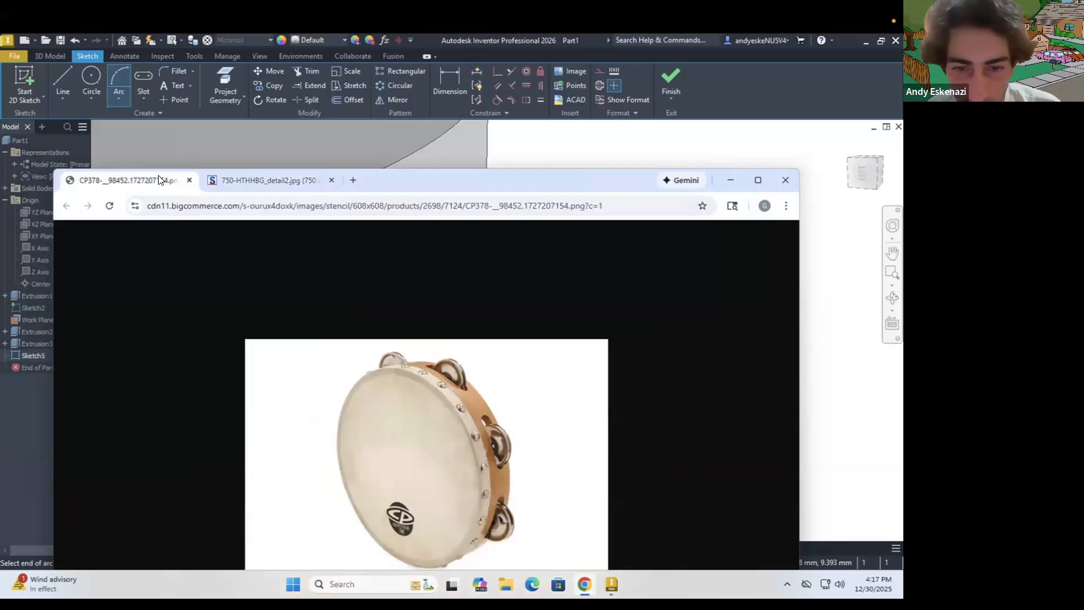
left_click(234, 180)
left_click_drag(578, 243, 578, 288)
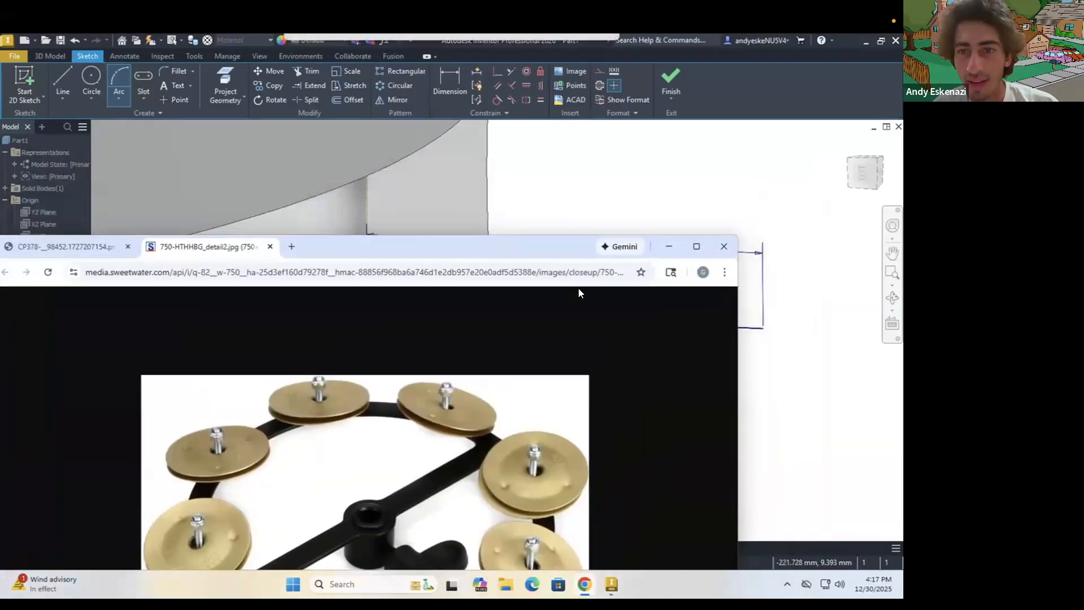
left_click(663, 296)
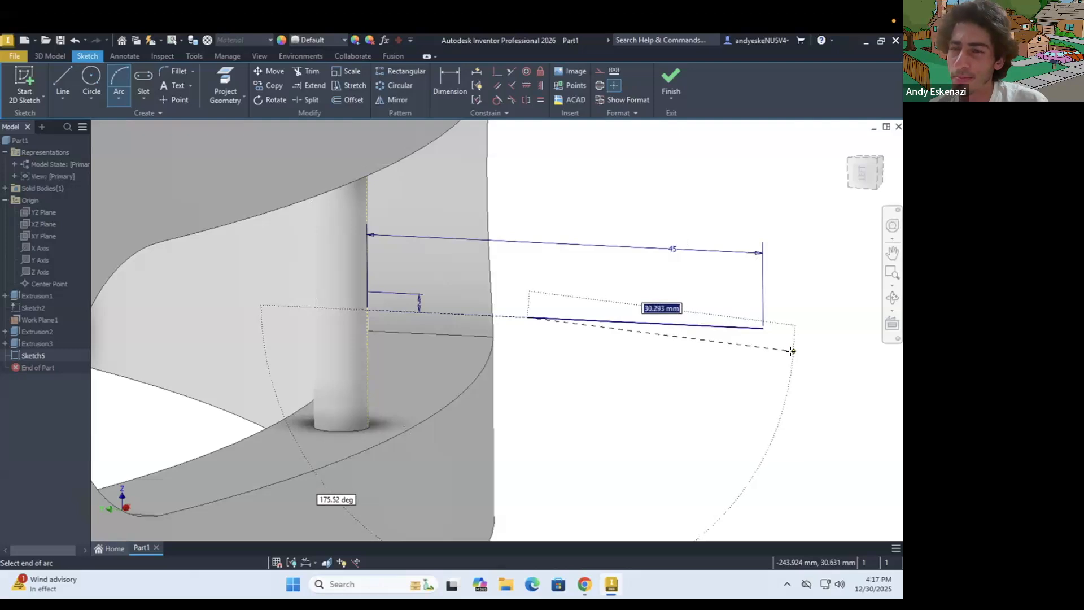
key("Escape")
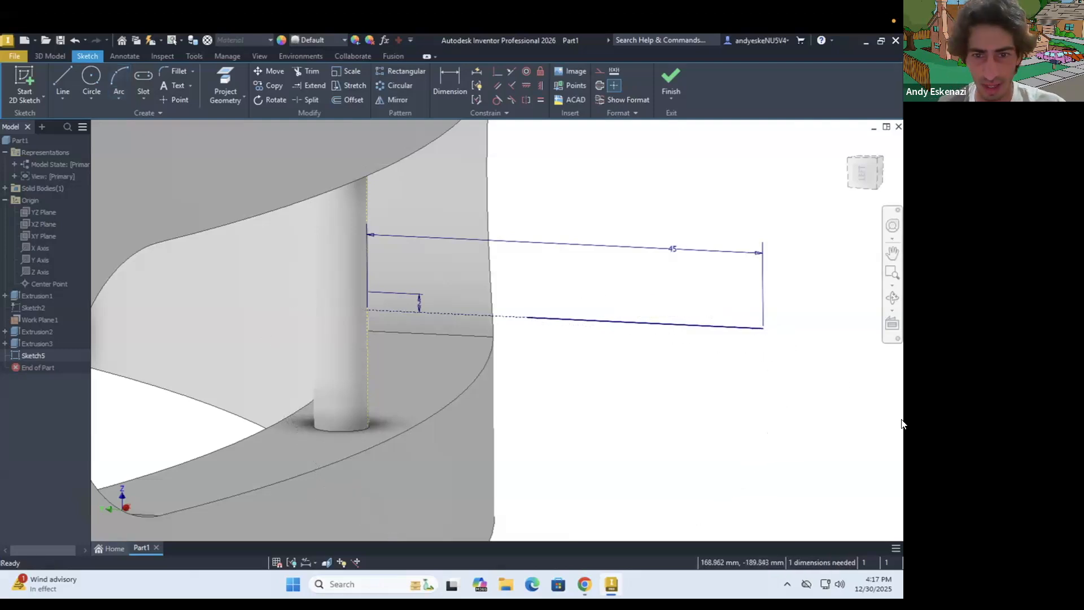
Redraw the solid line along the 45 mm construction line, from just short of its outer end to about 18 mm from the pin's edge
key("l")
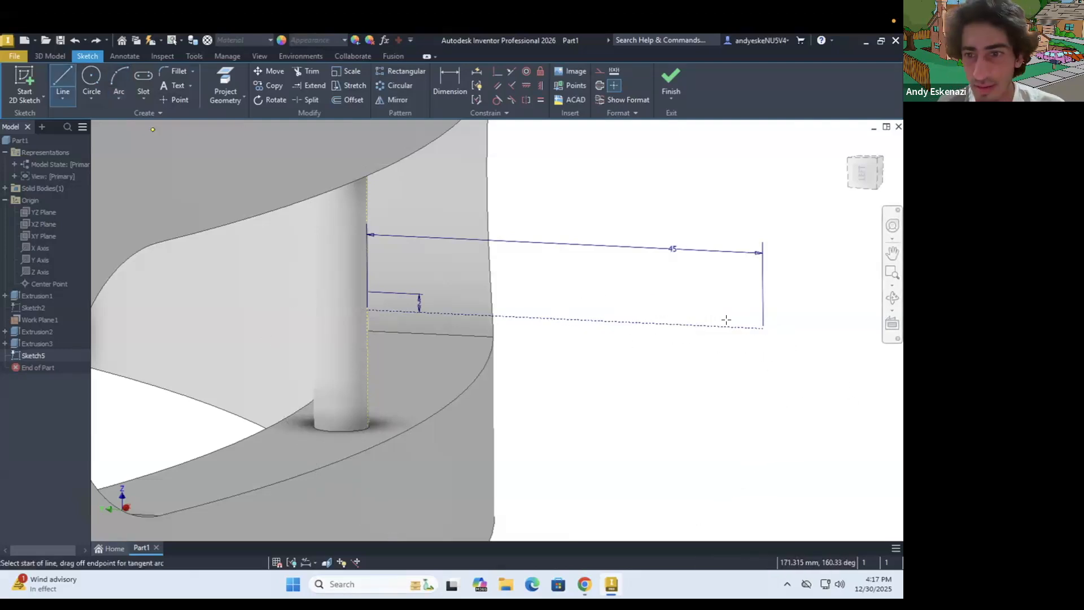
left_click(748, 327)
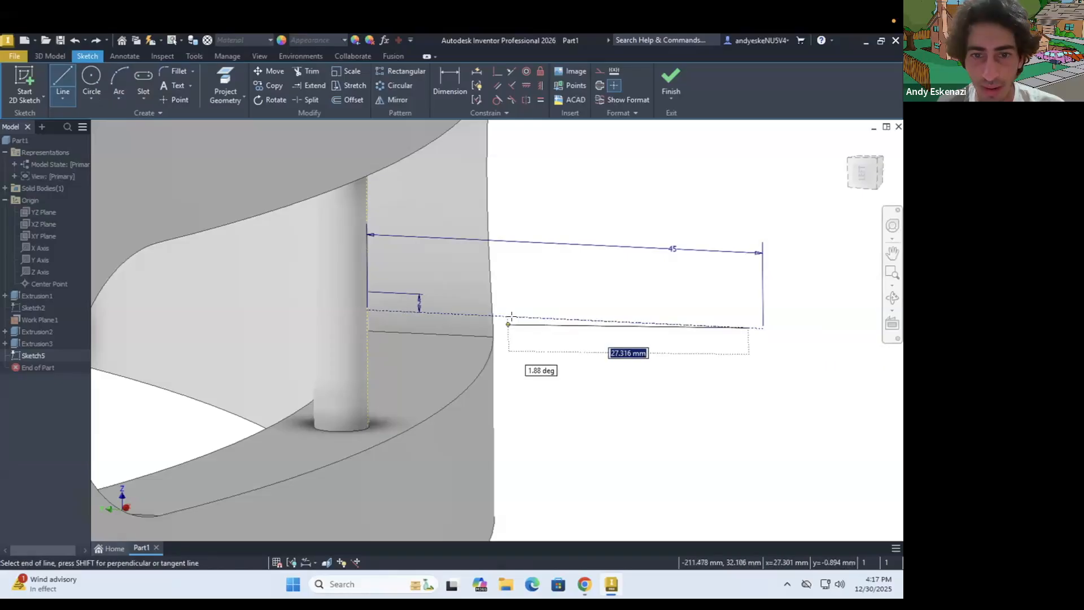
left_click(519, 317)
key("Escape")
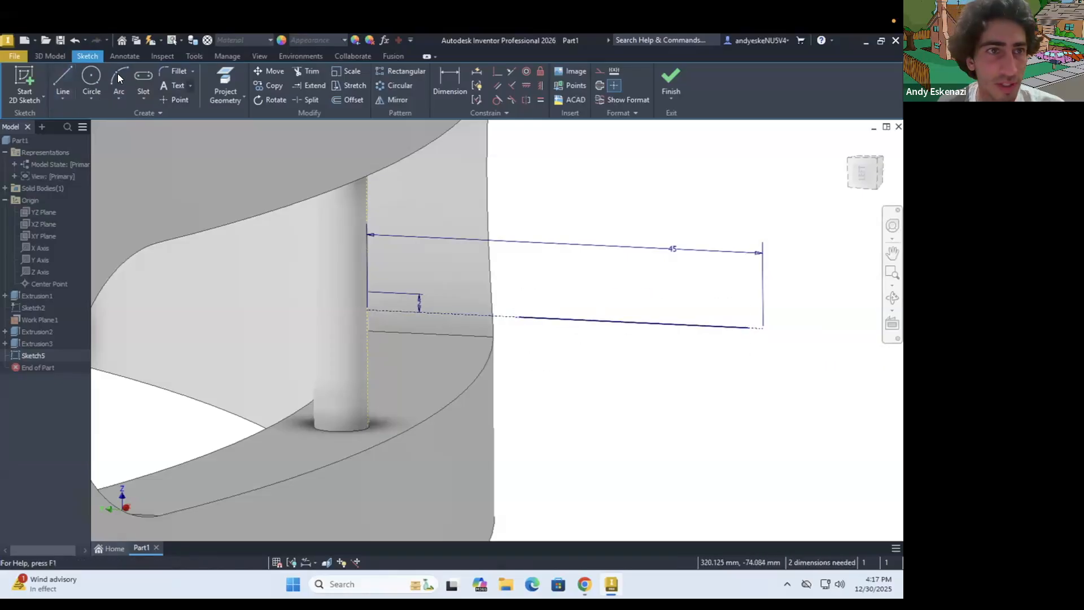
Draw a three-point arc of about 36 mm radius from the solid line's inner end down to the pin's projected edge
key("a")
left_click(519, 318)
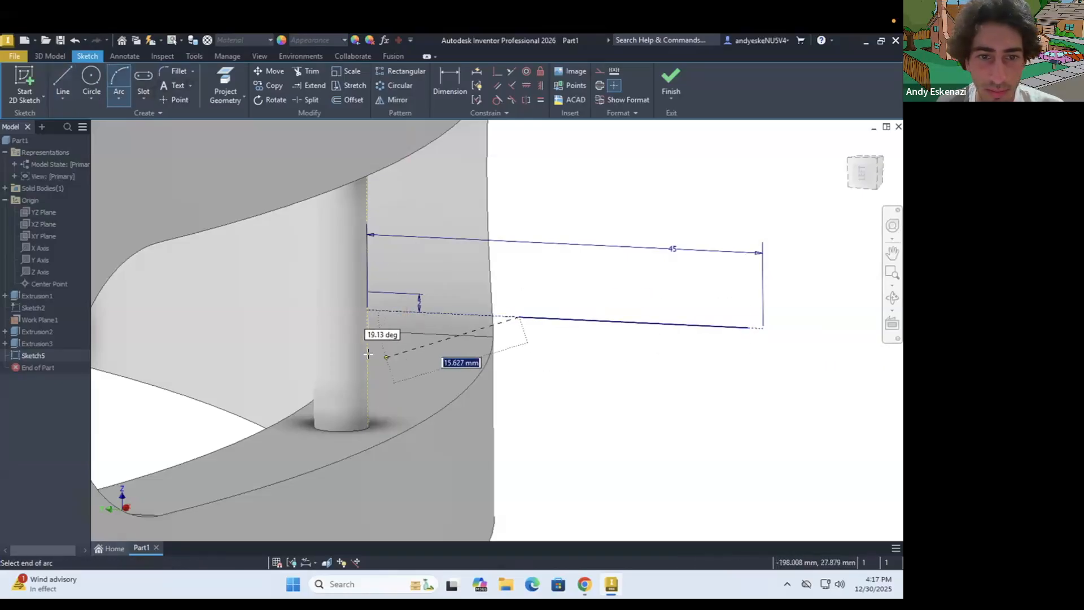
left_click(368, 355)
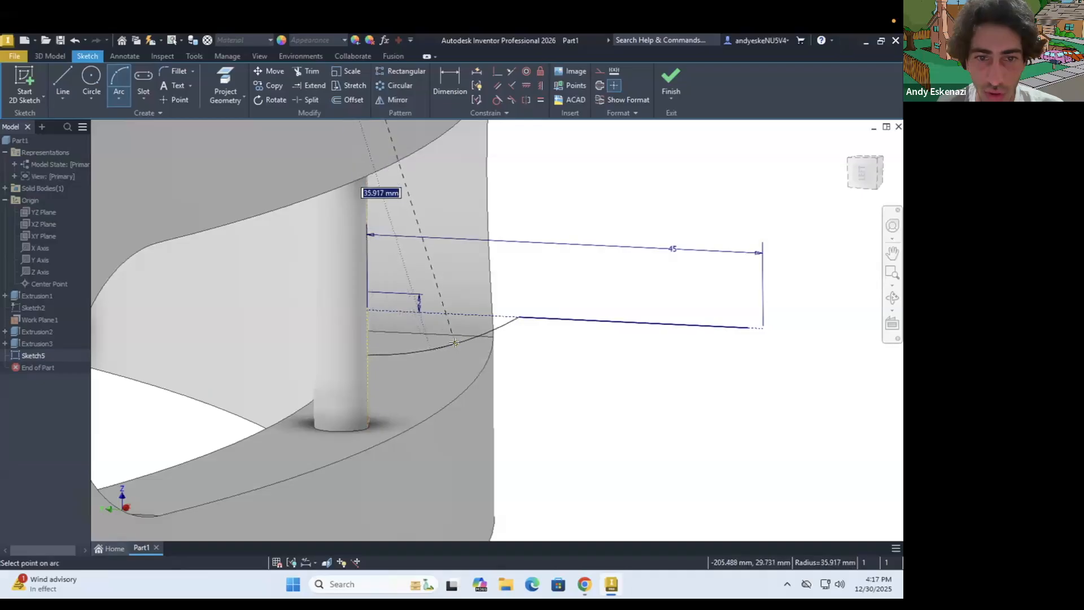
left_click(451, 345)
key("Escape")
Add a short construction line across the pin from the arc's lower end, perpendicular to the pin's edge, and make the arc tangent to it
left_click(63, 75)
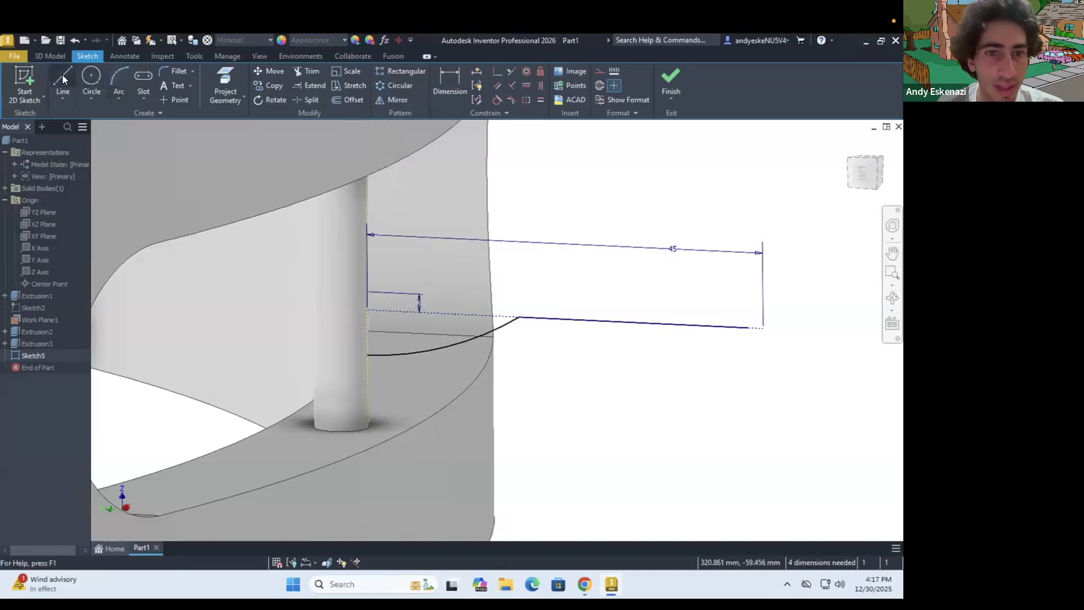
left_click(366, 354)
key("Escape")
right_click(344, 353)
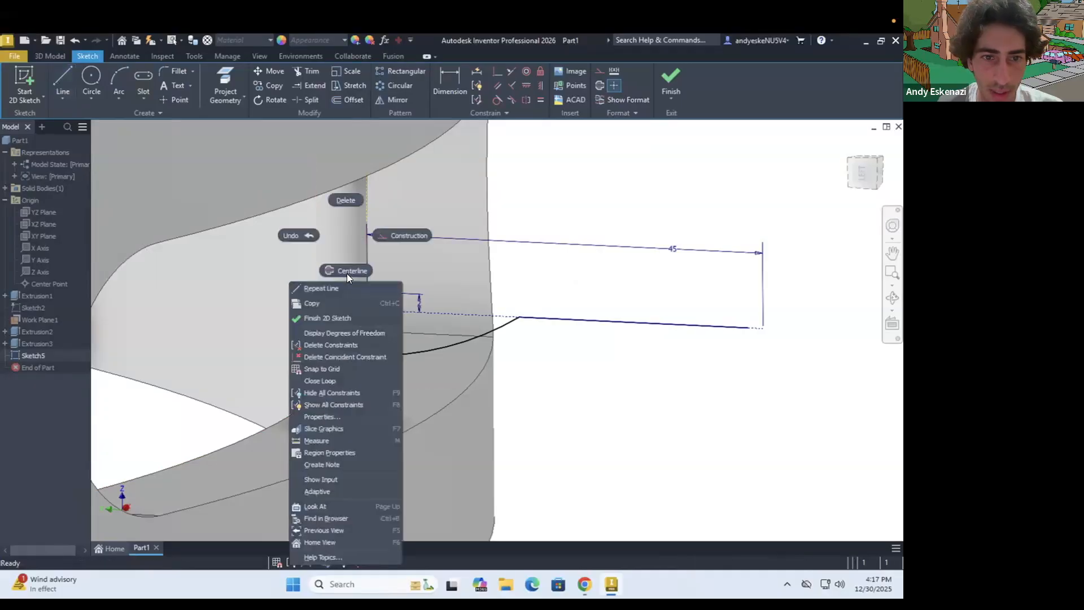
left_click(403, 233)
left_click(387, 356)
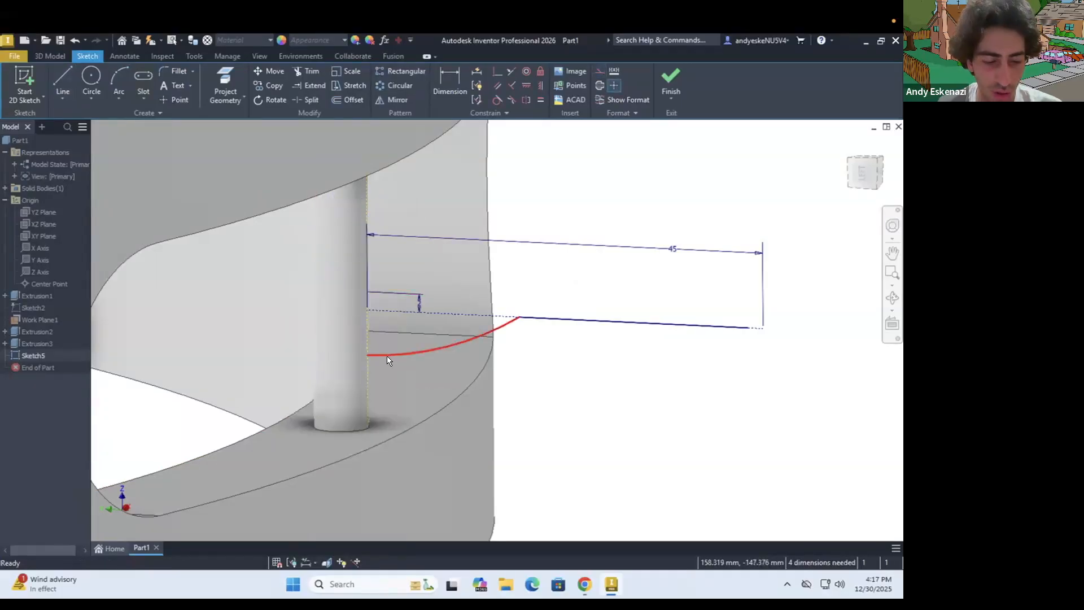
key("l")
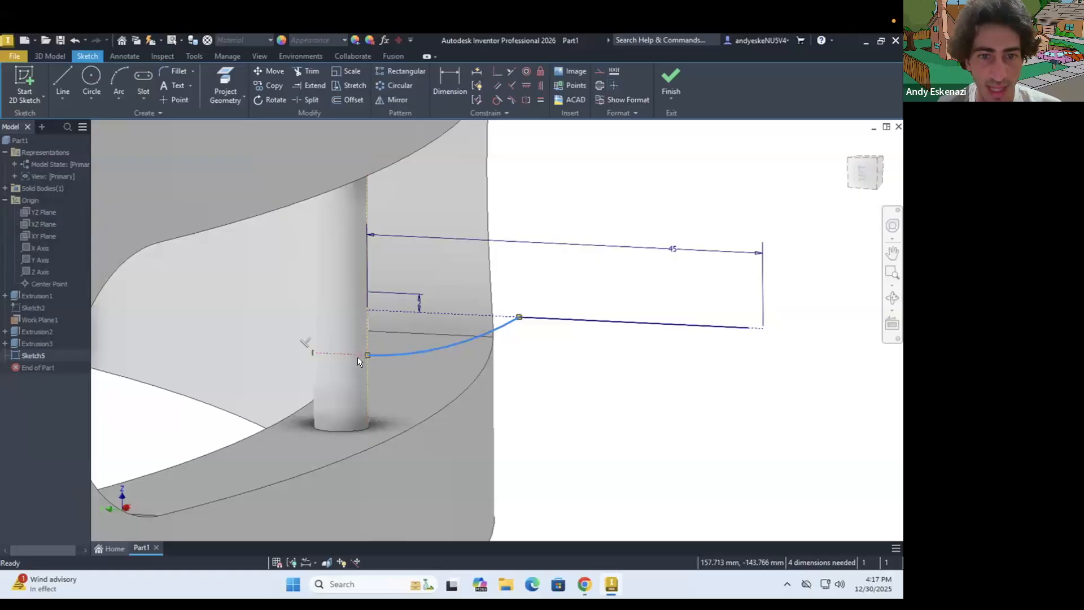
left_click(496, 100)
Dimension the arc's lower end 5 mm below the long construction line and its outer end 18 mm from the pin's projected edge
key("d")
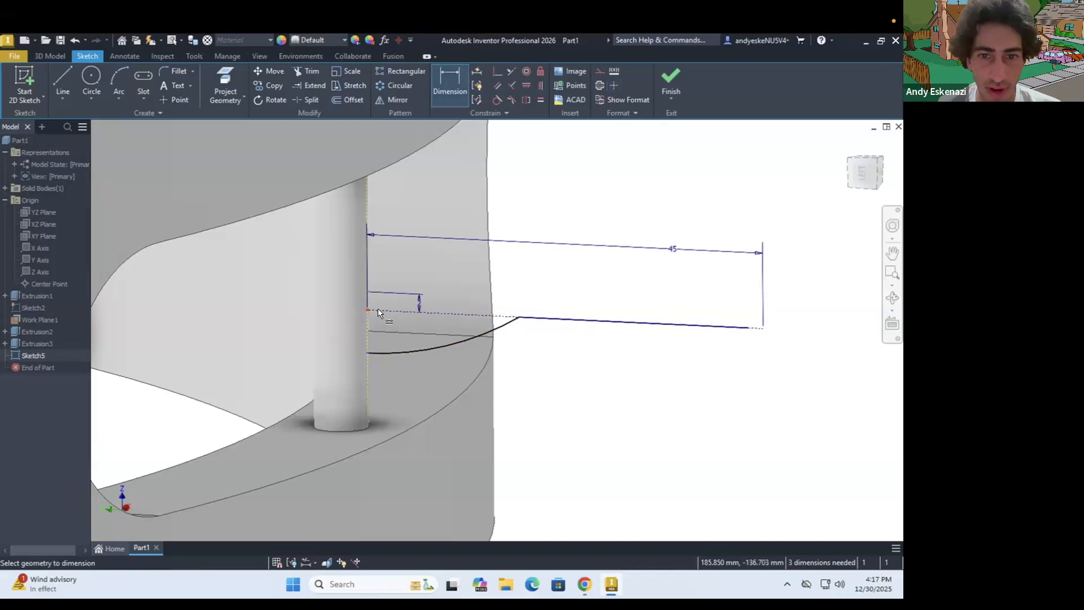
left_click(283, 321)
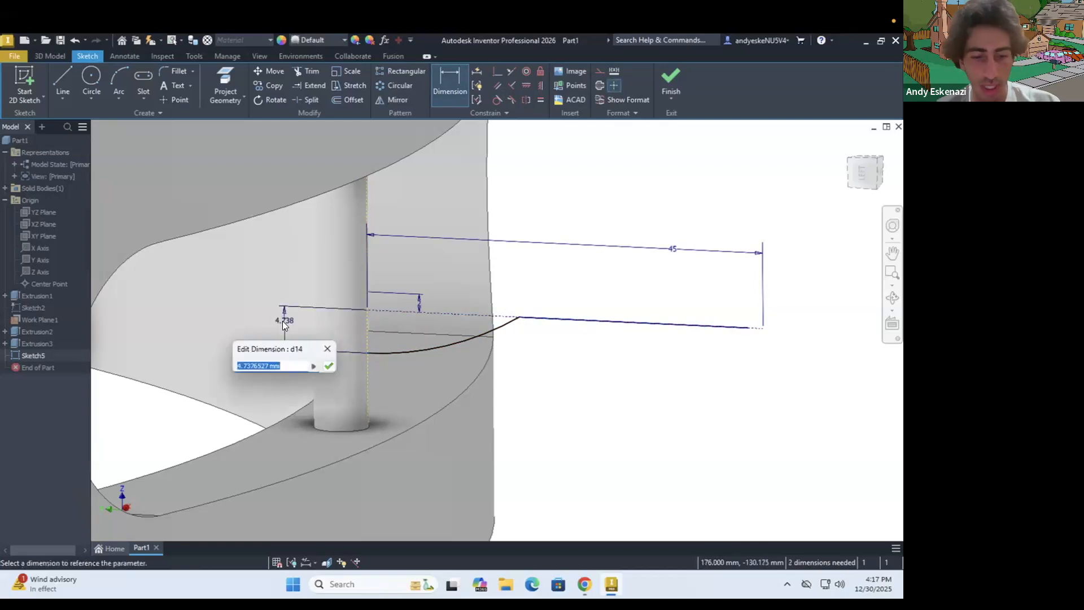
type("5")
key("Return")
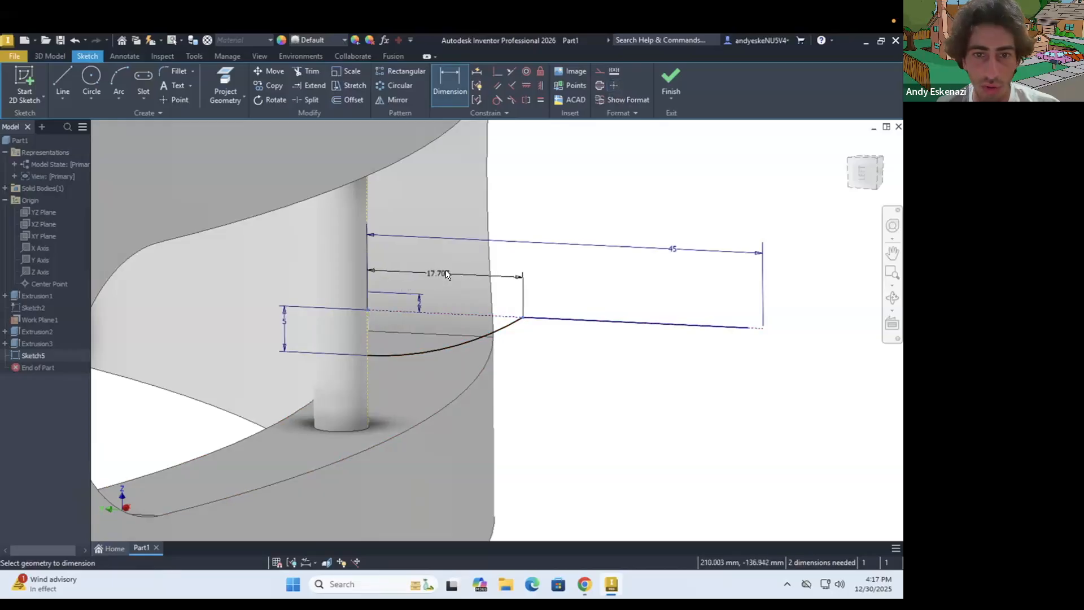
left_click(445, 270)
type("18")
key("Return")
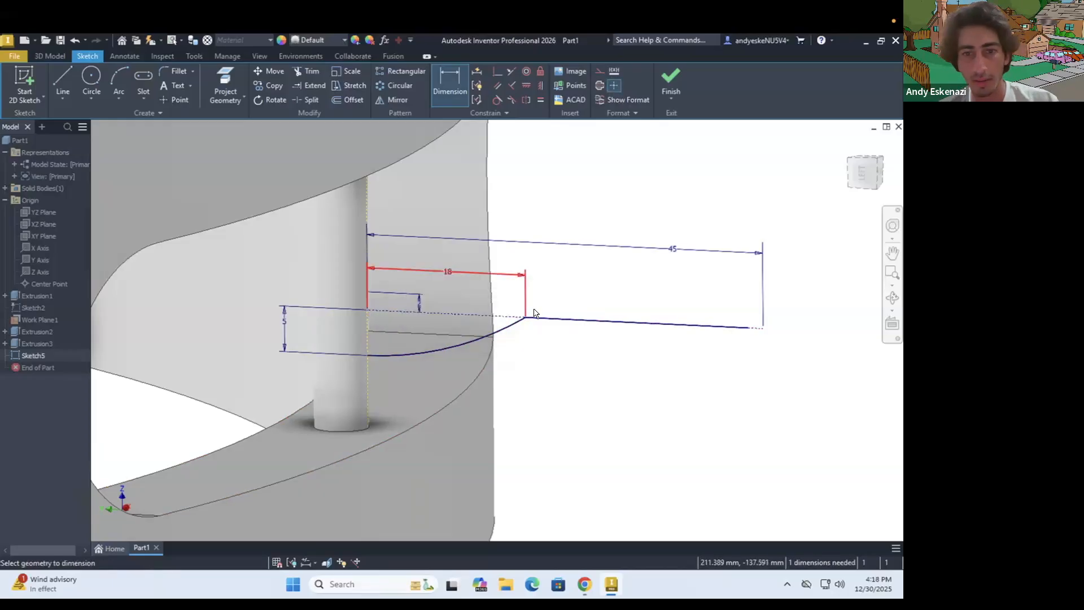
Dimension the solid straight line of the jingle profile to a length of 25 mm
scroll(594, 310, "up", 3)
mouse_move(606, 310)
middle_mouse_down("shift")
mouse_move(598, 305)
mouse_move(618, 310)
middle_mouse_up("shift")
scroll(609, 307, "down", 2)
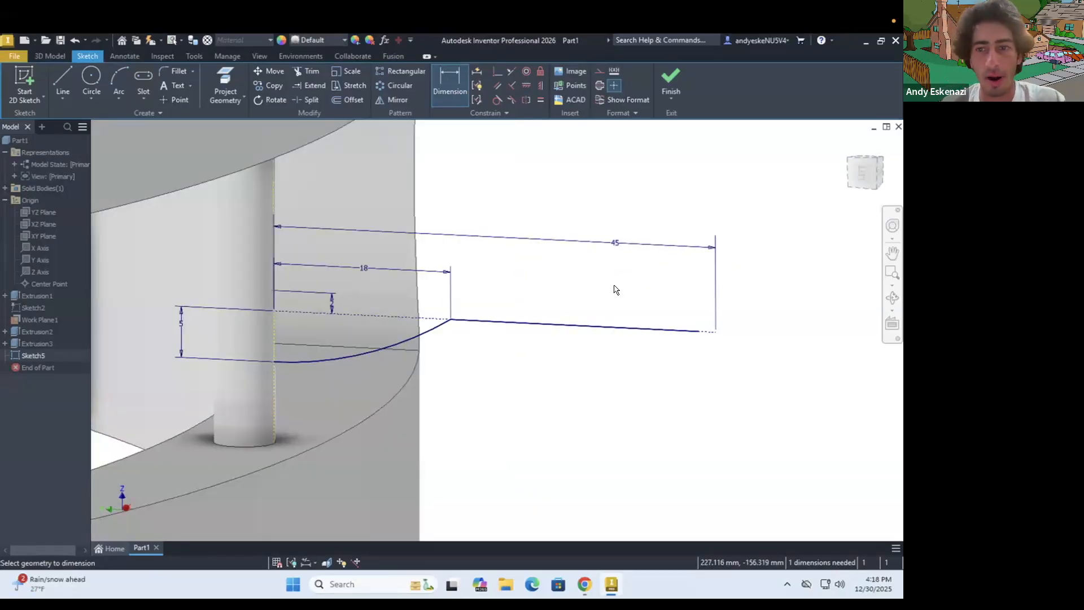
left_click(601, 322)
key("Escape")
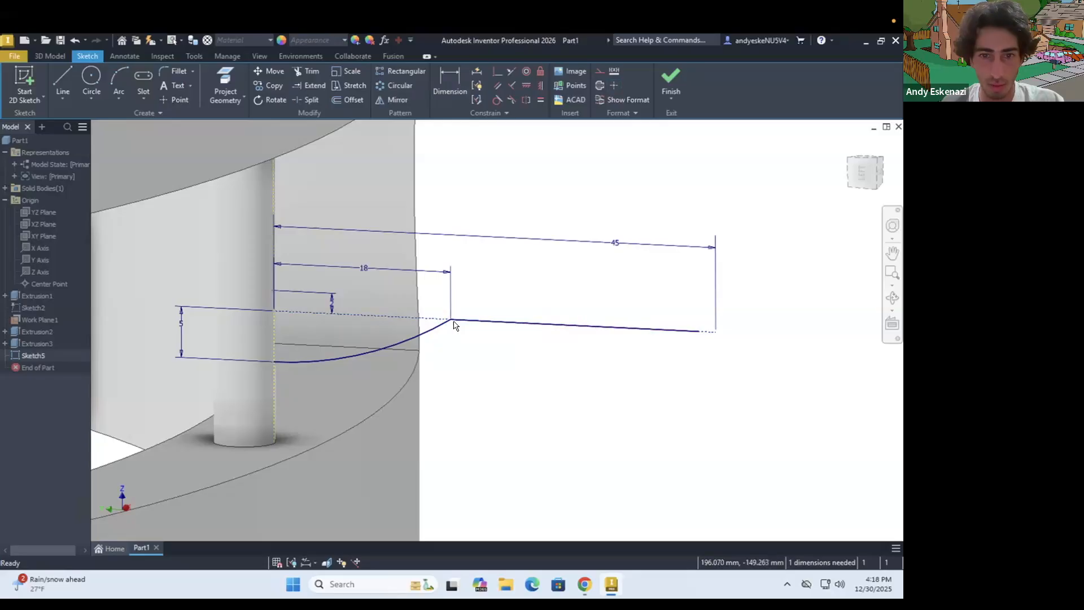
key("d")
left_click(663, 320)
left_click(615, 300)
type("25")
key("Return")
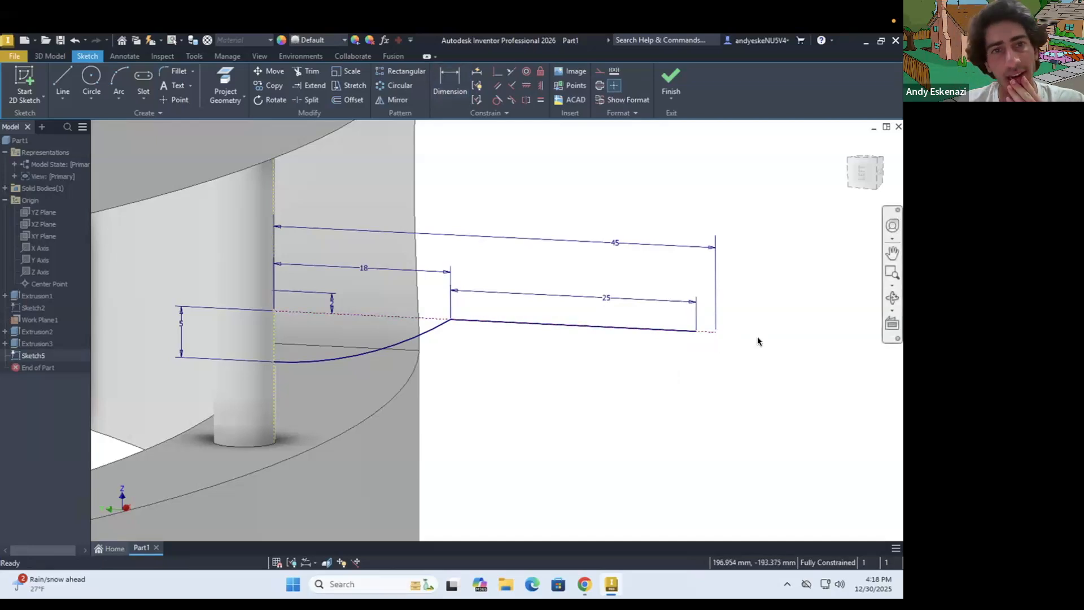
Offset the arc and straight line below the originals, and set the spacing between the two straight lines to 0.5 mm
key("o")
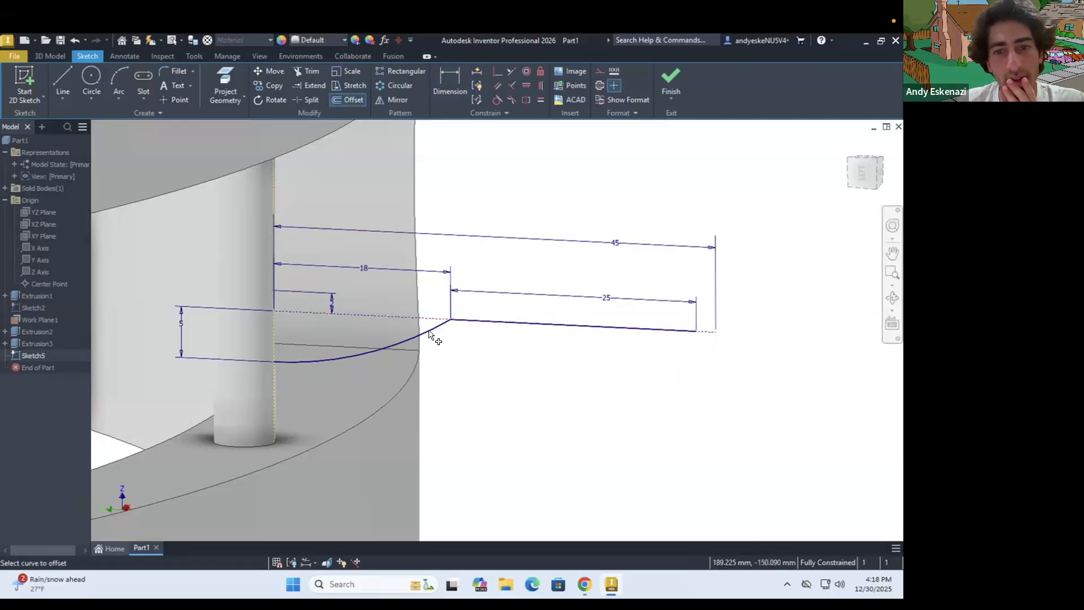
left_click(448, 332)
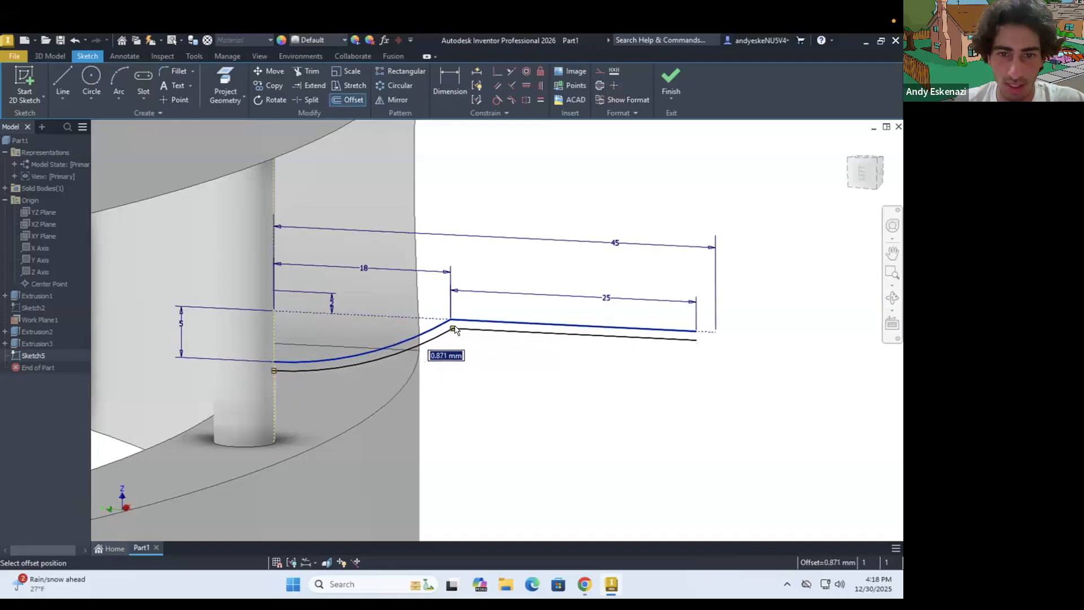
left_click(455, 329)
key("d")
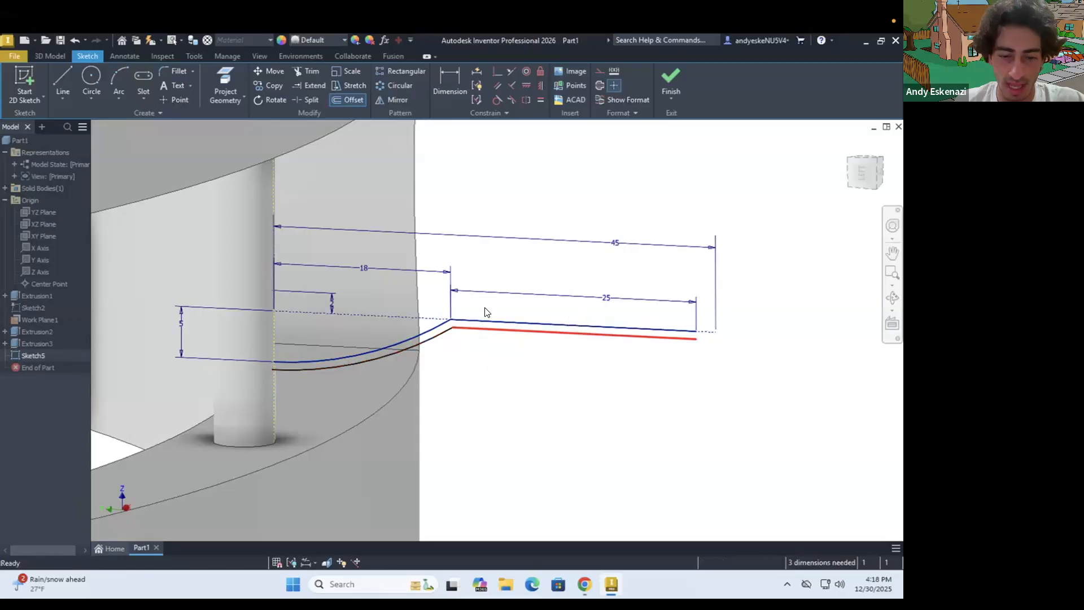
scroll(455, 346, "up", 3)
left_click(451, 345)
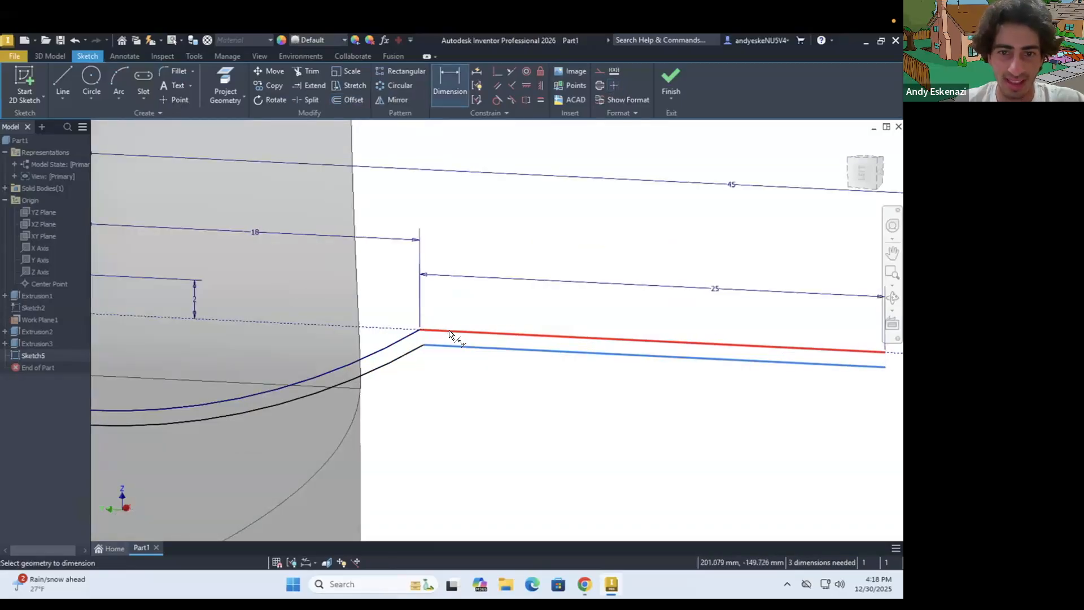
left_click(461, 331)
left_click(468, 308)
type("0.5")
key("Return")
scroll(509, 319, "down", 5)
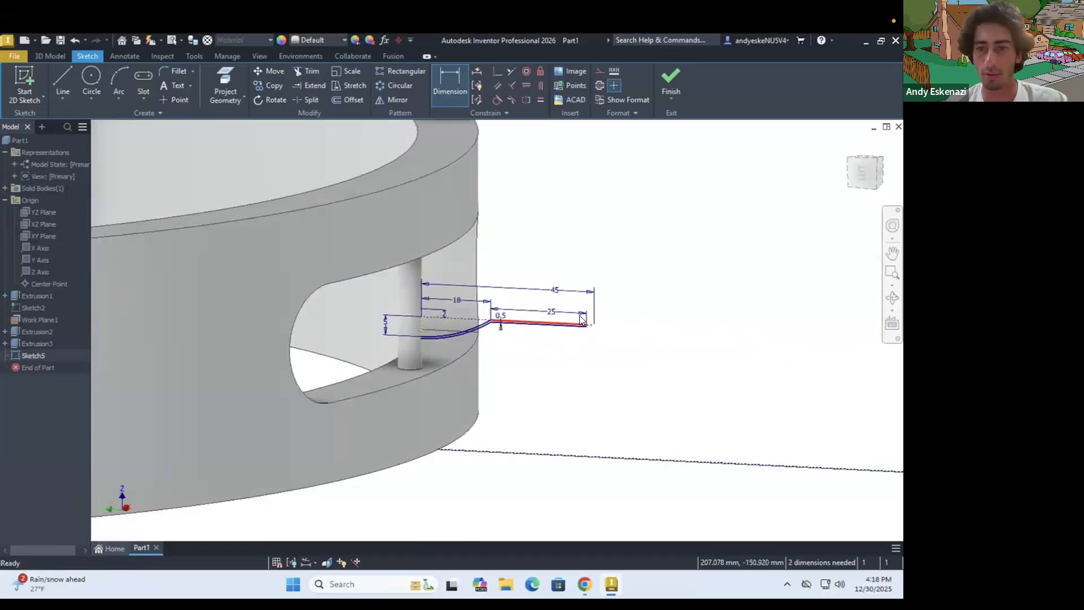
key("Escape")
Draw a vertical construction line downward from the outer end of the 45 mm construction line
scroll(590, 327, "up", 8)
left_click(120, 79)
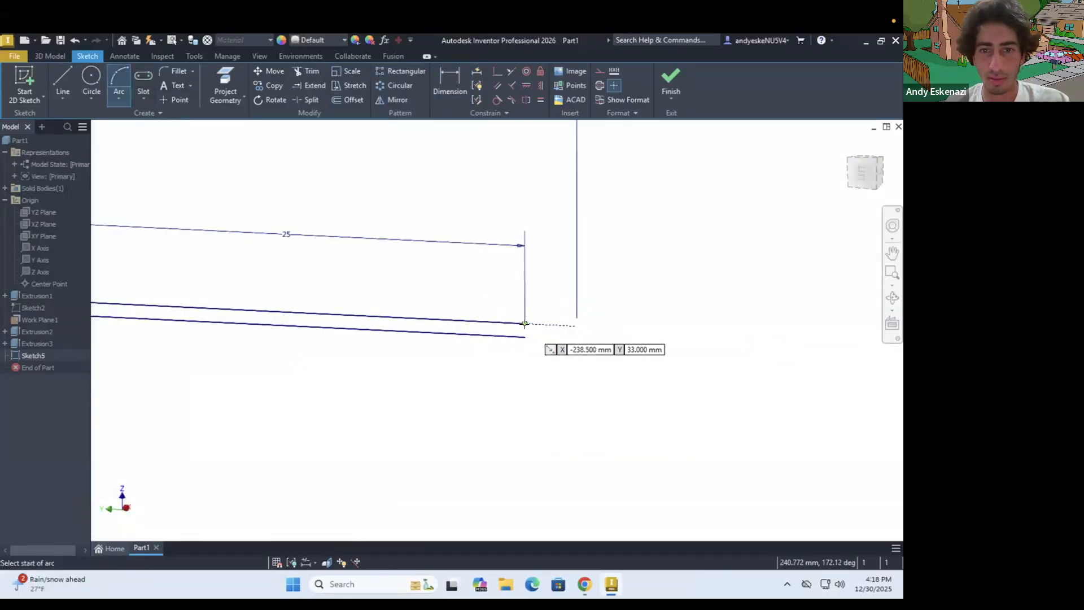
key("Escape")
key("l")
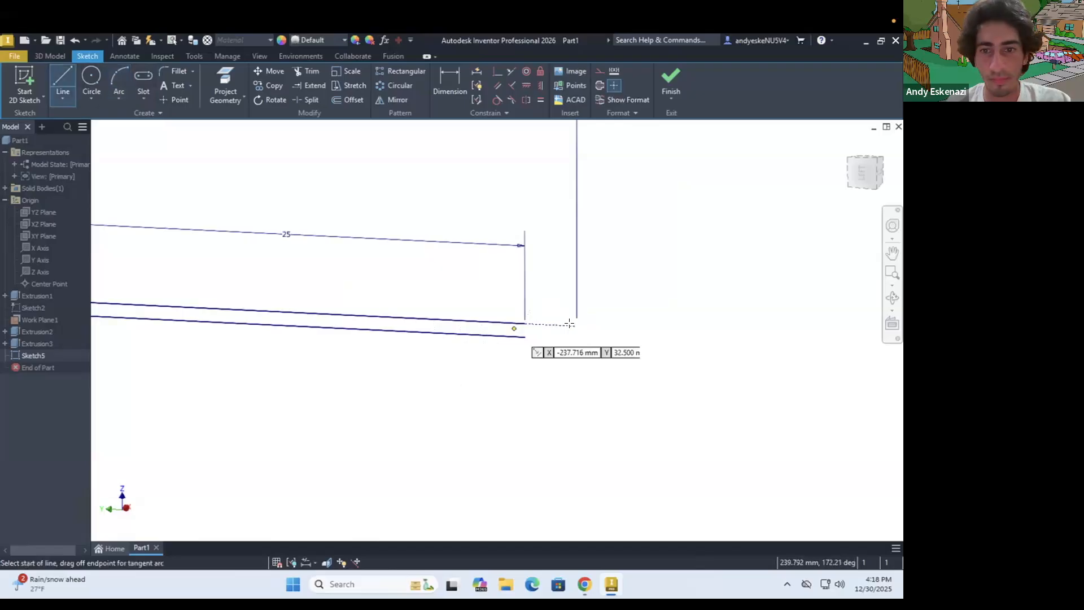
left_click(577, 325)
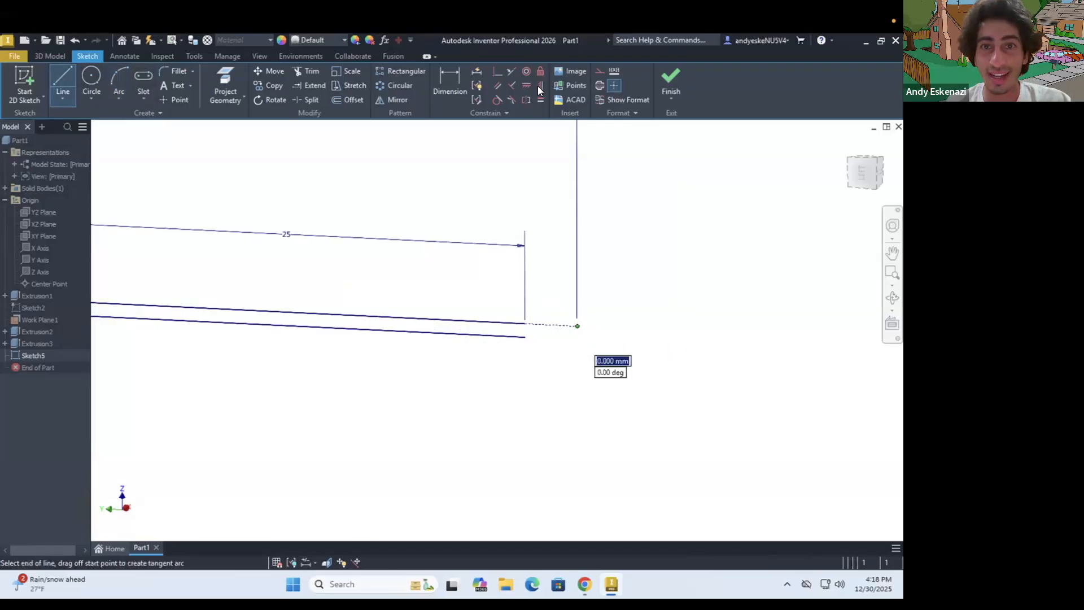
left_click(600, 71)
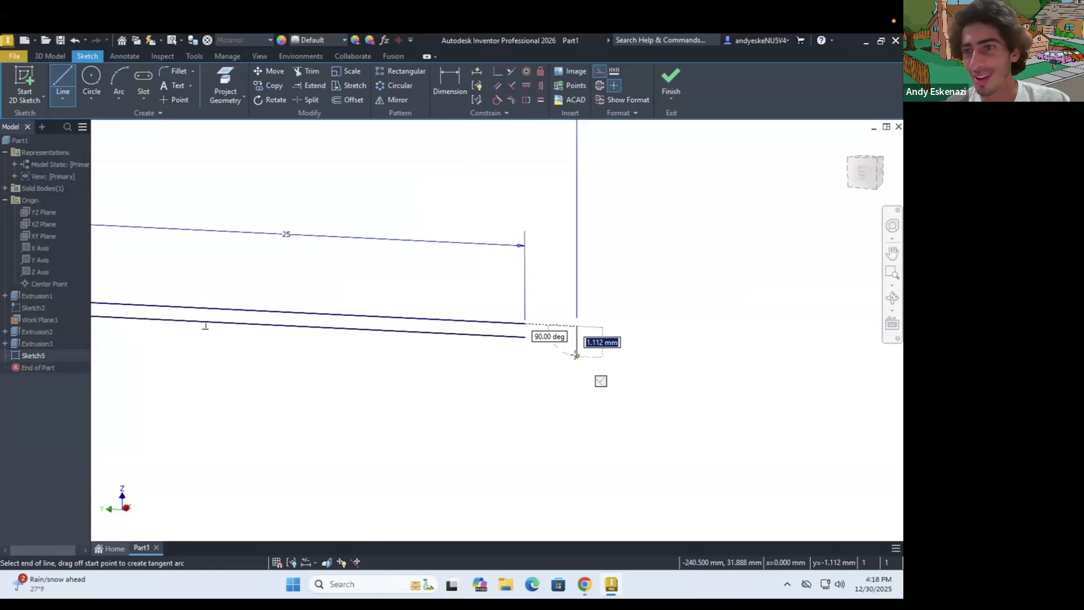
left_click(577, 375)
key("Escape")
key("a")
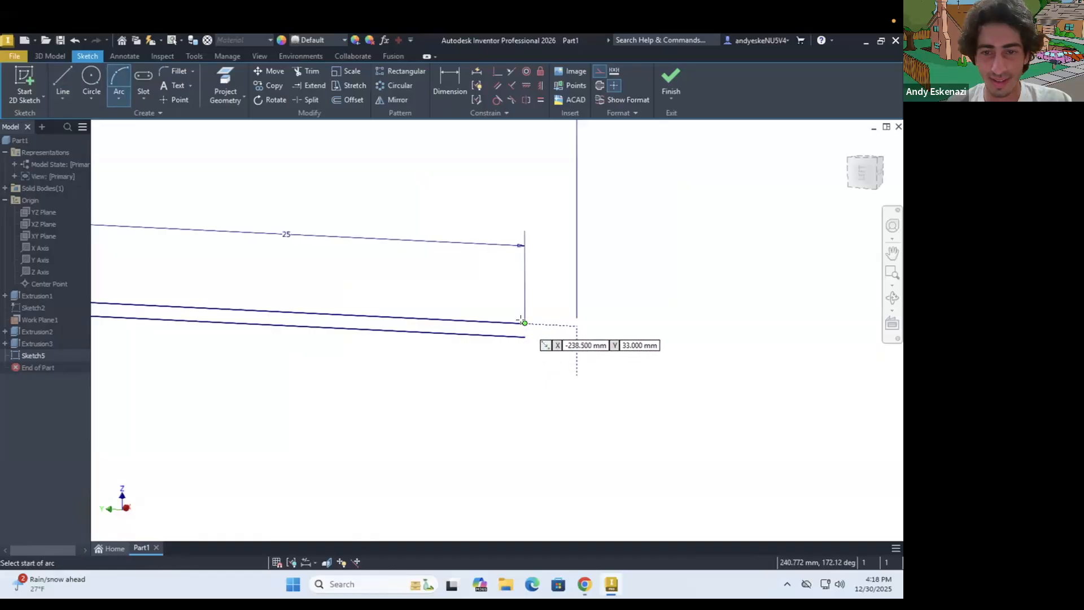
left_click(525, 322)
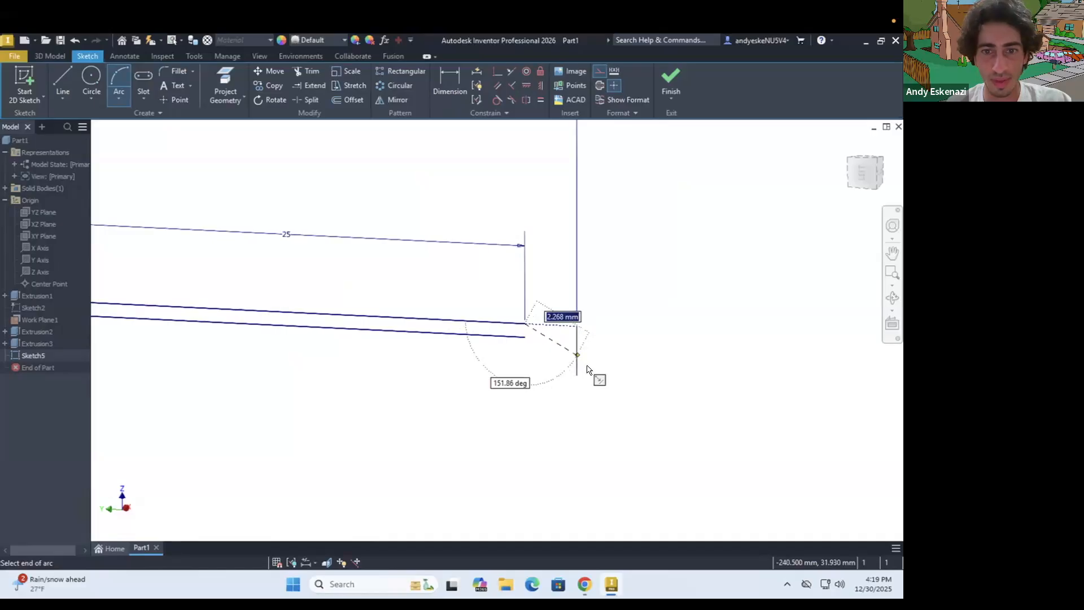
key("Escape")
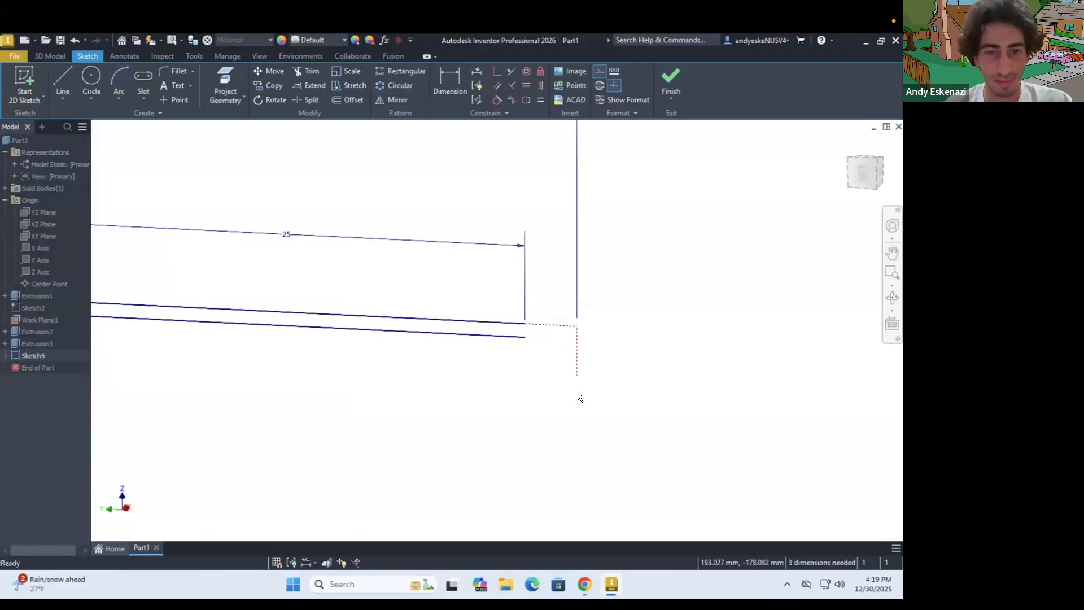
Draw a vertical construction line downward from the outer end of the upper 25 mm straight line
left_click(62, 73)
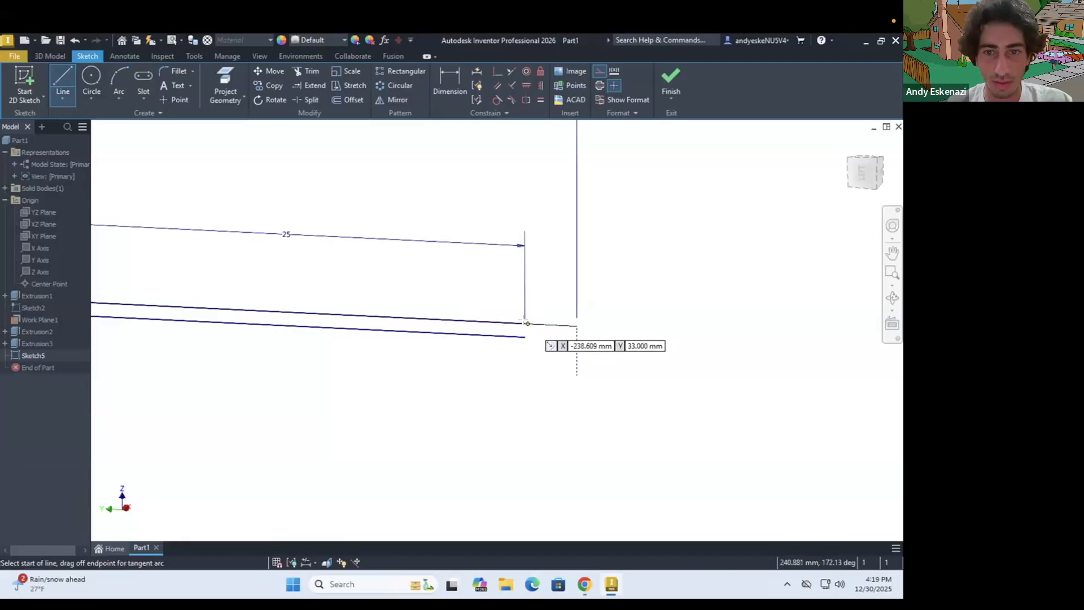
left_click(524, 324)
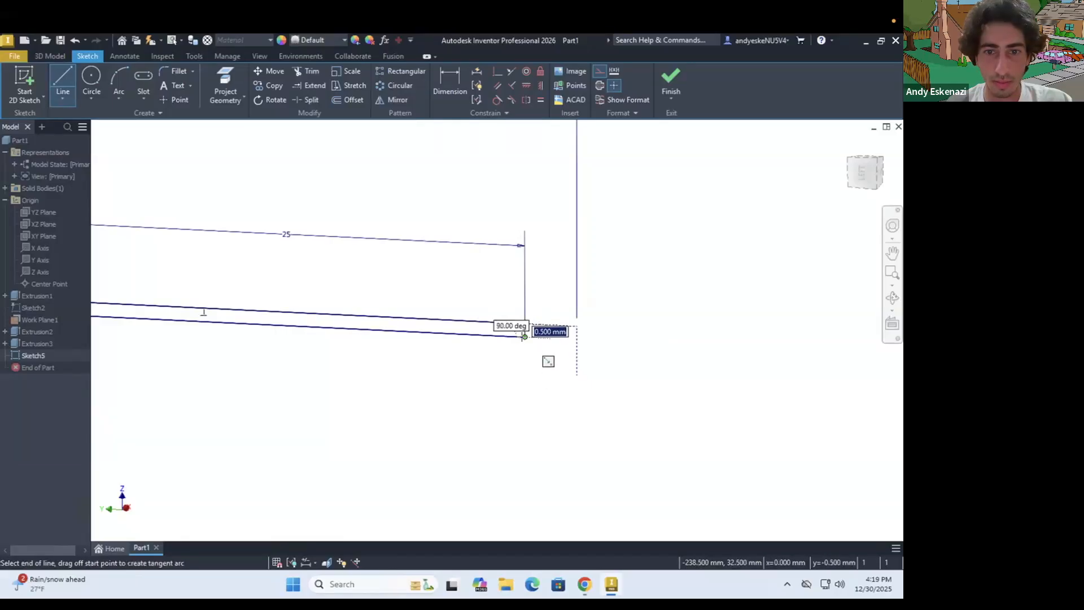
key("Escape")
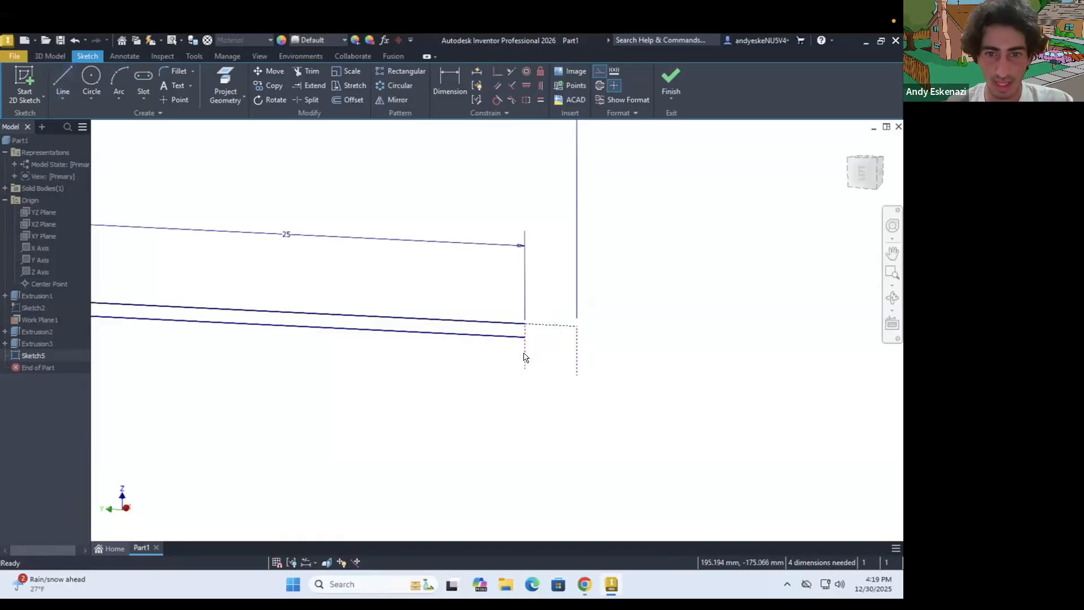
right_click(525, 357)
left_click(653, 346)
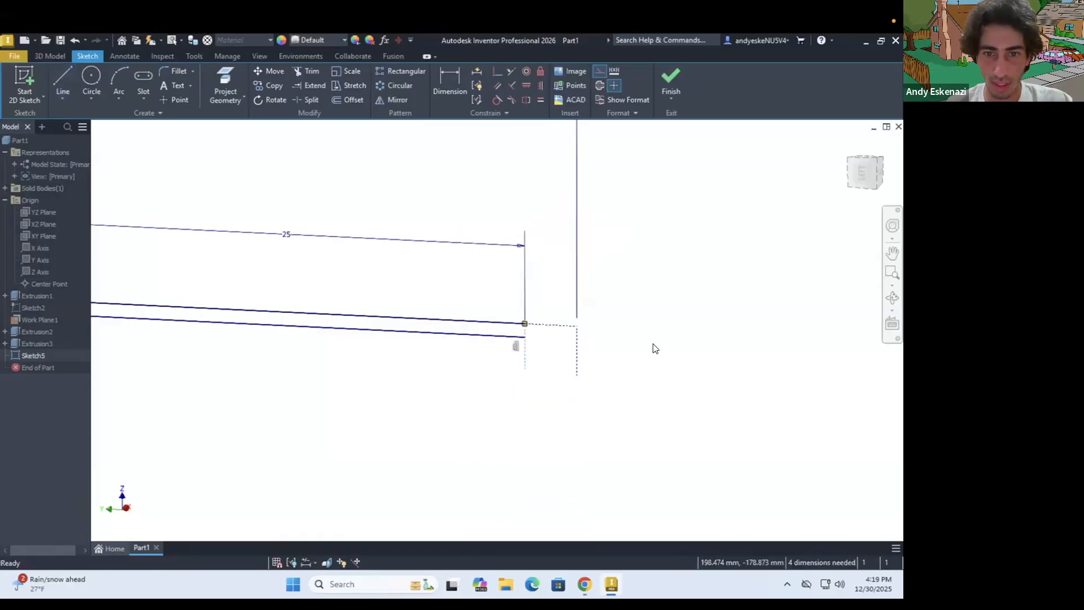
Draw a construction circle centred on the new vertical line's lower end, through its upper end, and constrain it to the outer construction line's lower end
left_click(93, 75)
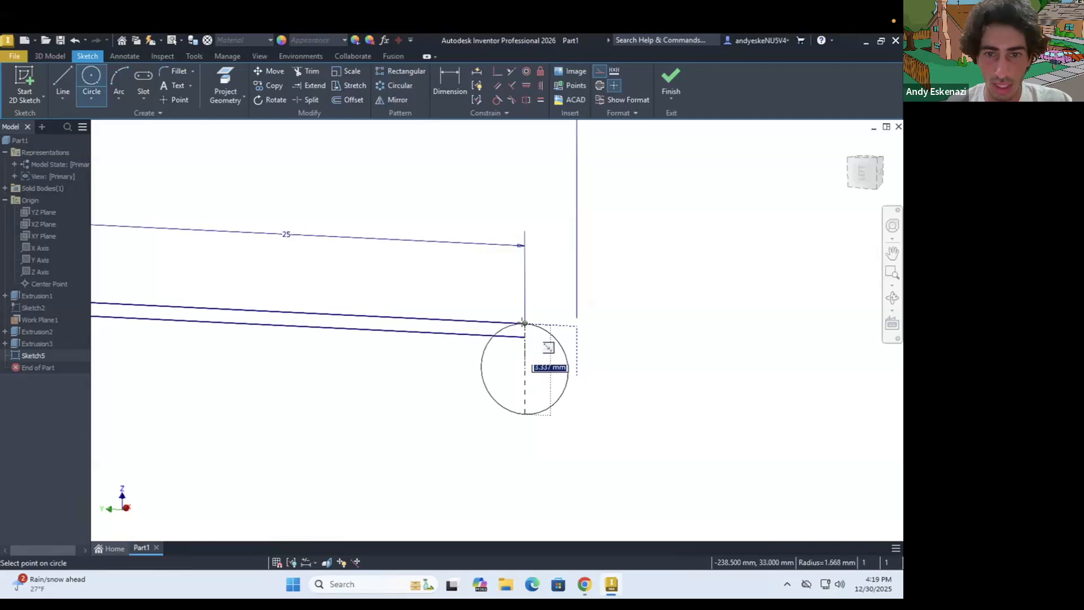
key("Escape")
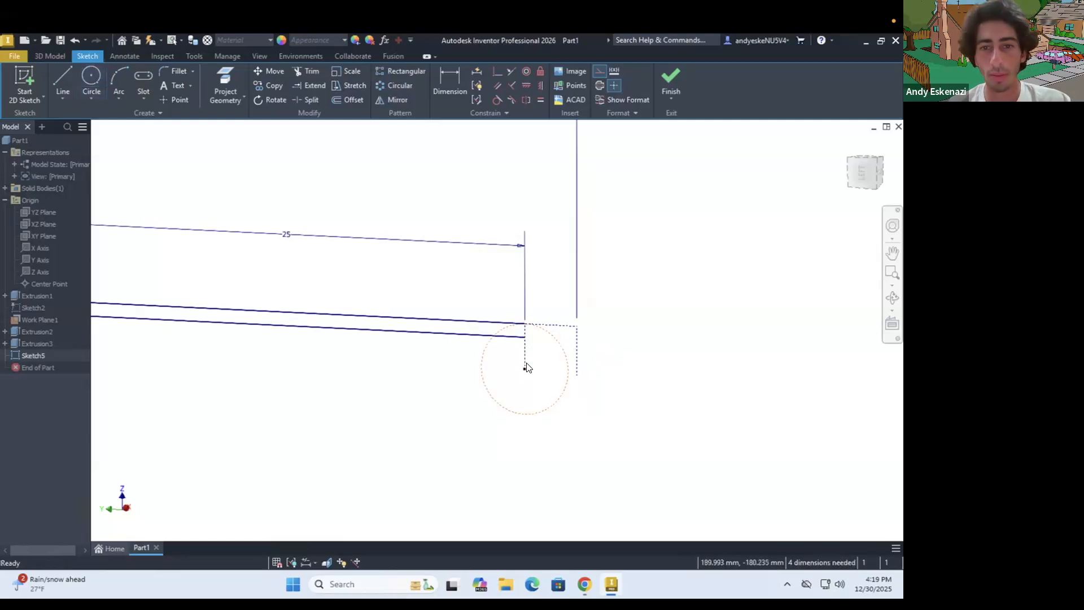
left_click_drag(528, 420, 569, 384)
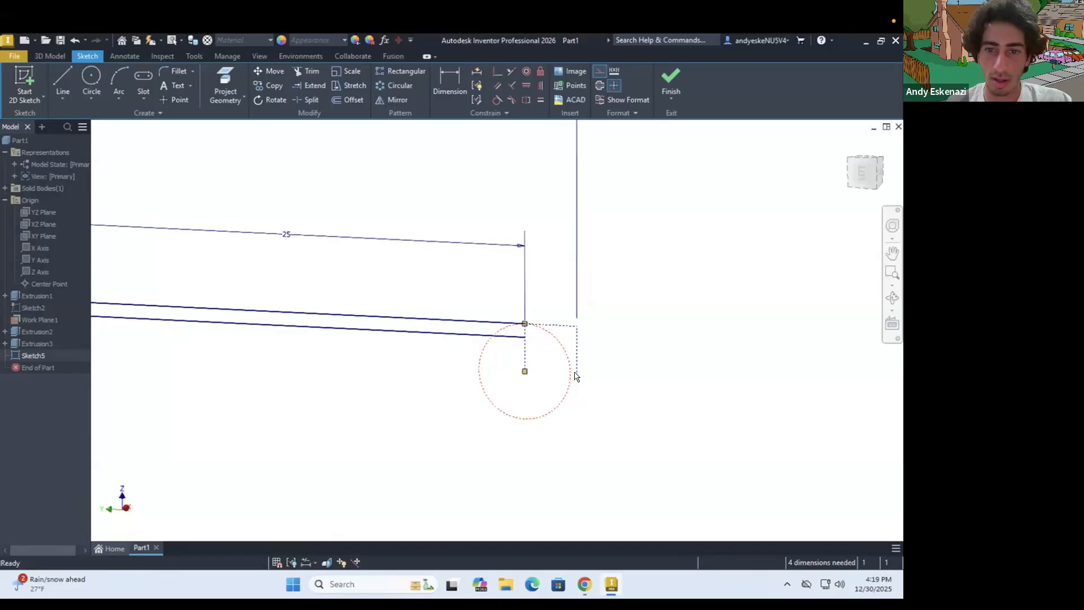
left_click(495, 71)
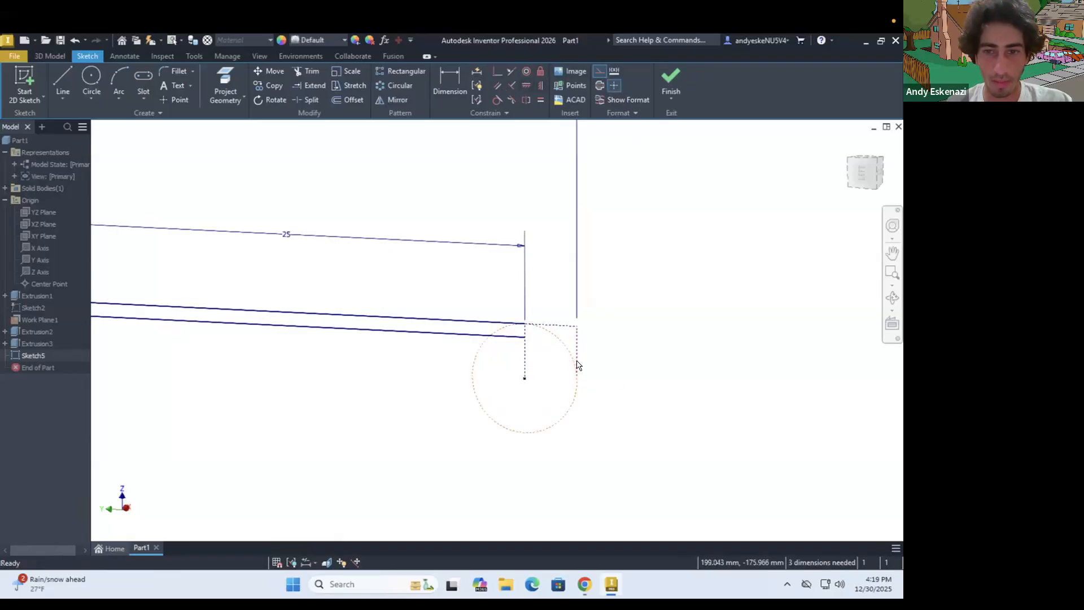
Dimension the outer vertical construction line to a length of 2 mm
key("d")
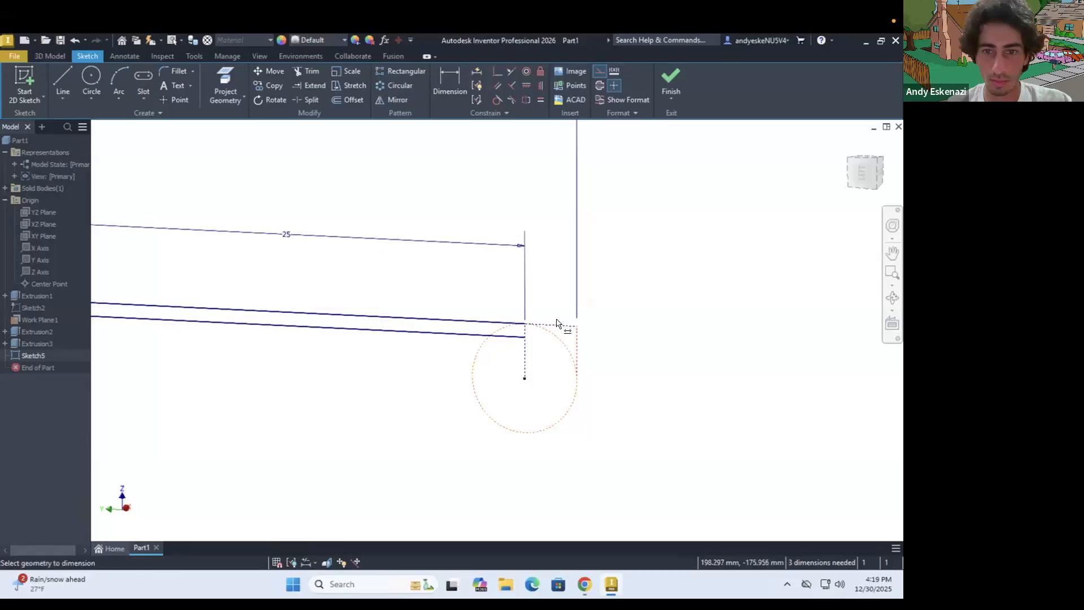
left_click(577, 345)
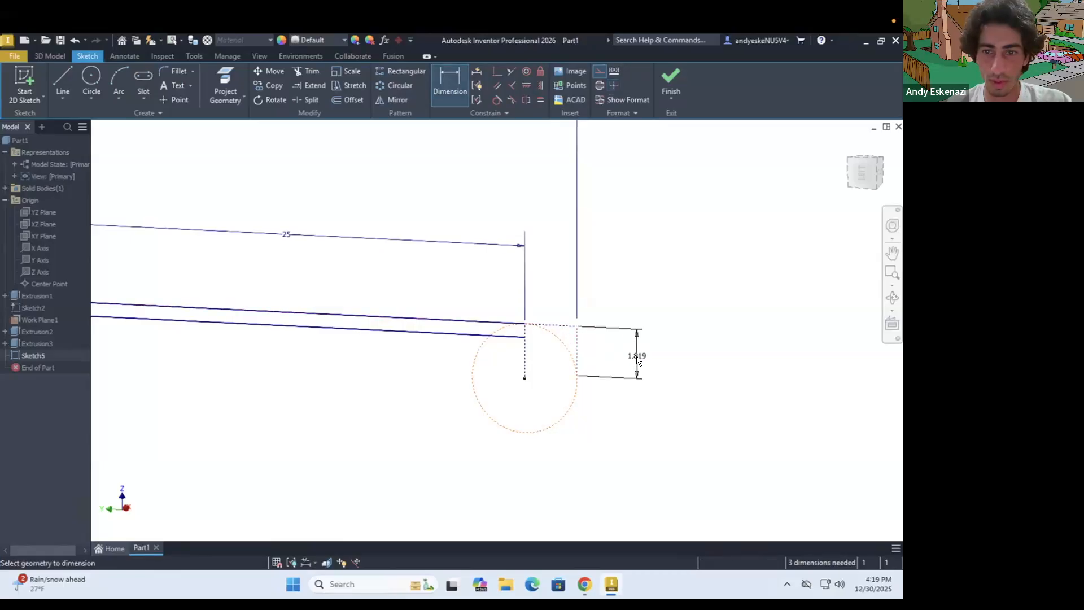
left_click(637, 357)
type("2")
key("Return")
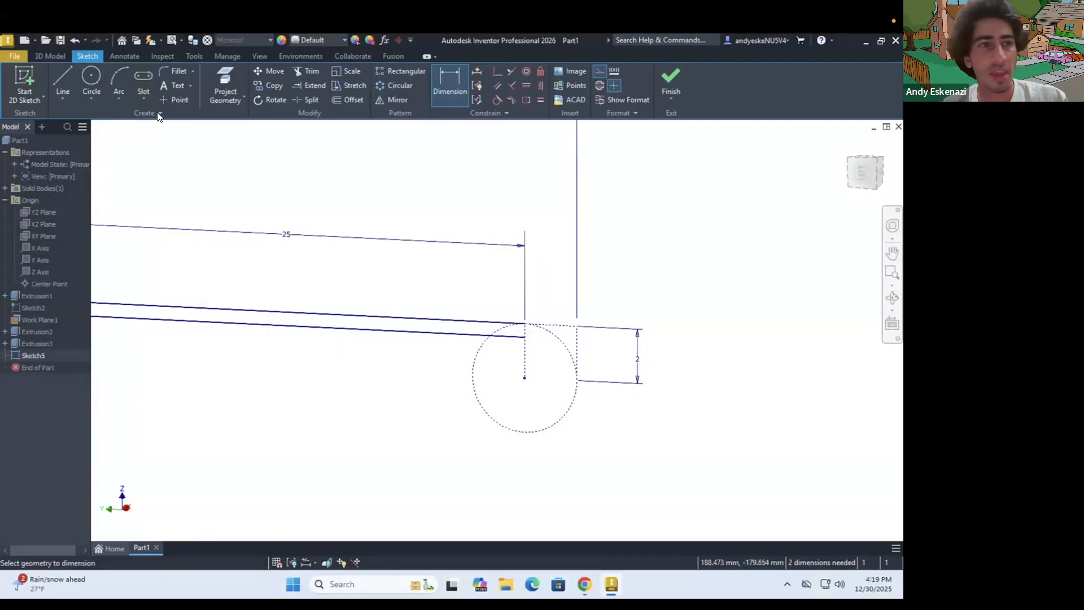
key("Escape")
Try tracing the circle with a construction arc from the upper line's end to the lower line, and undo it
left_click(118, 85)
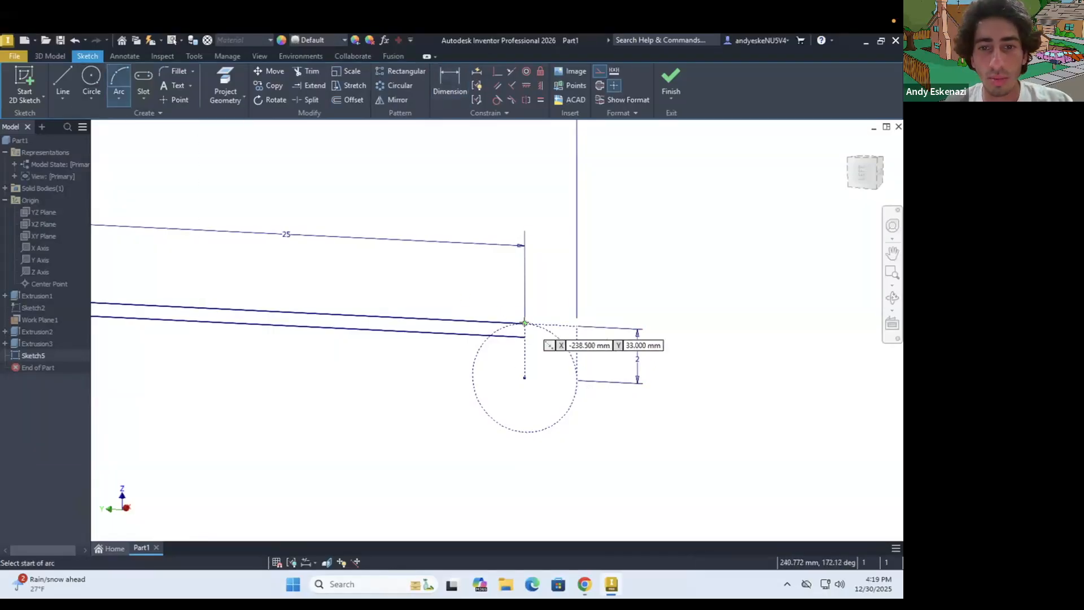
left_click(525, 324)
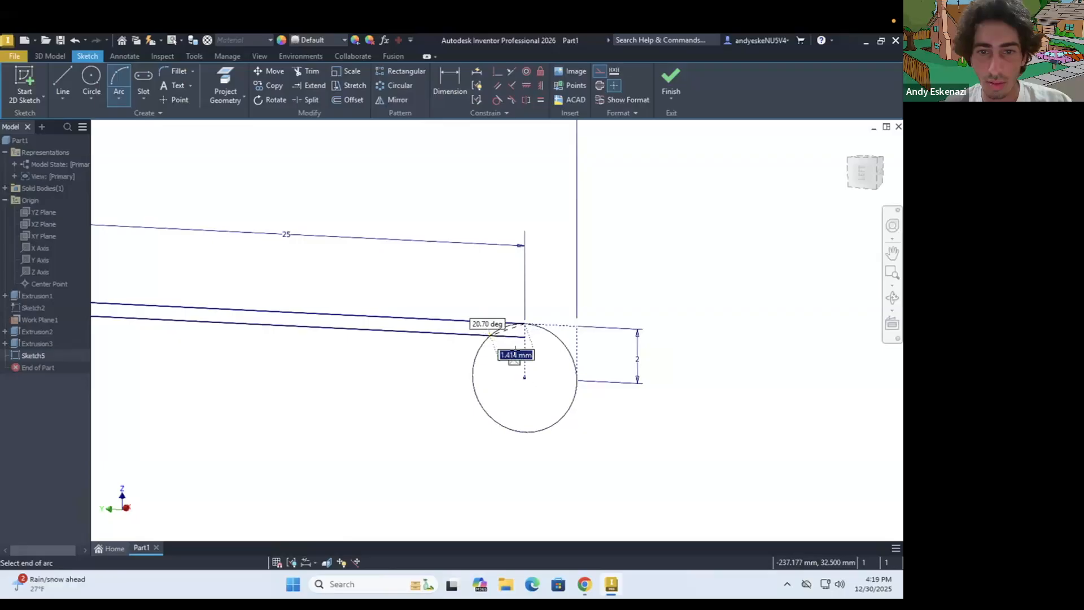
left_click(490, 336)
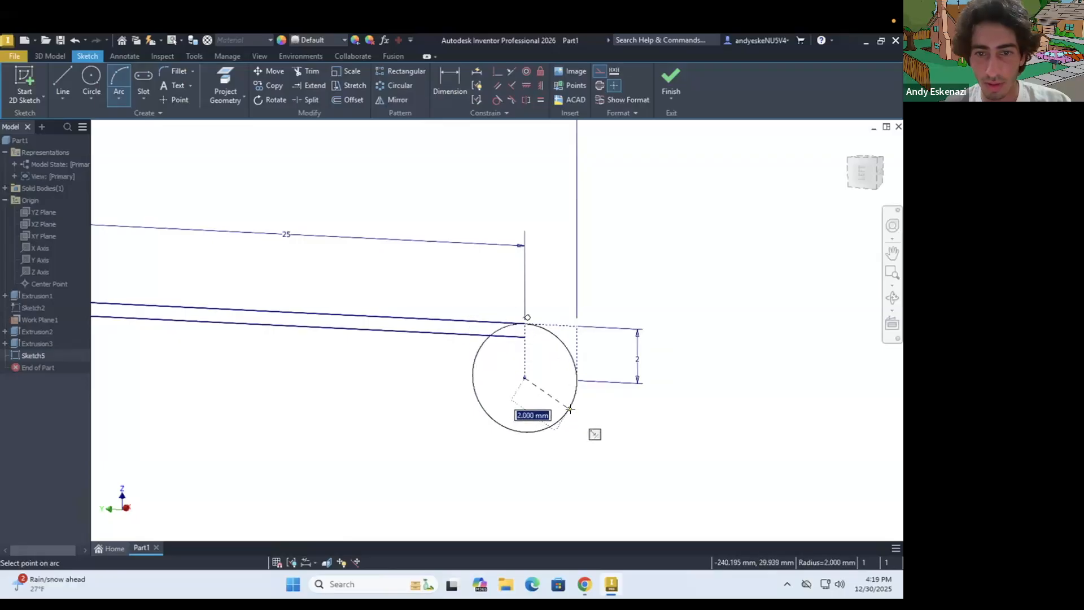
left_click(570, 408)
key("Escape")
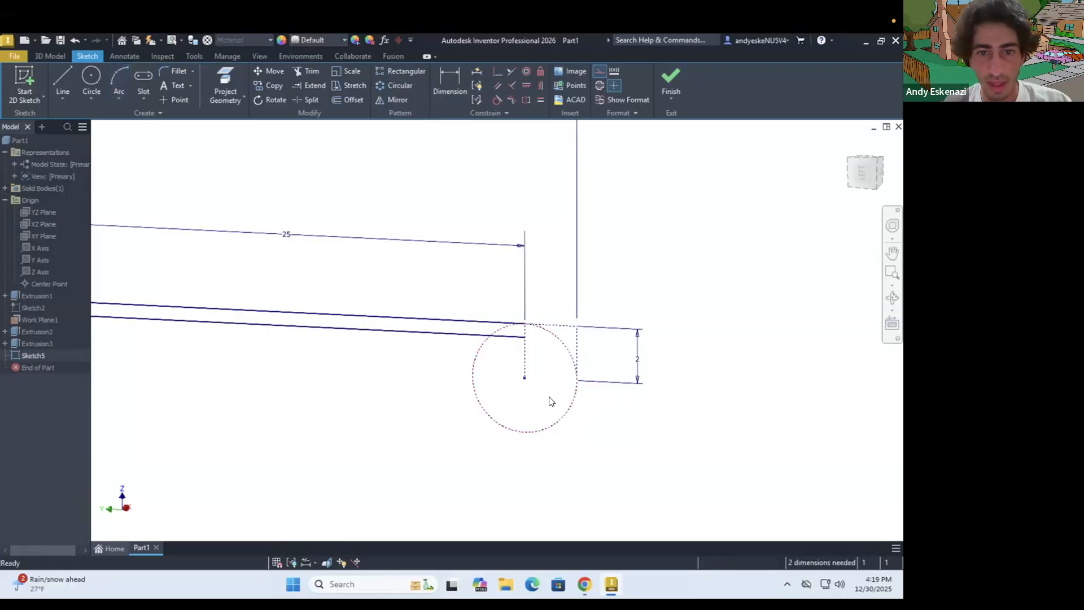
key("ctrl+z")
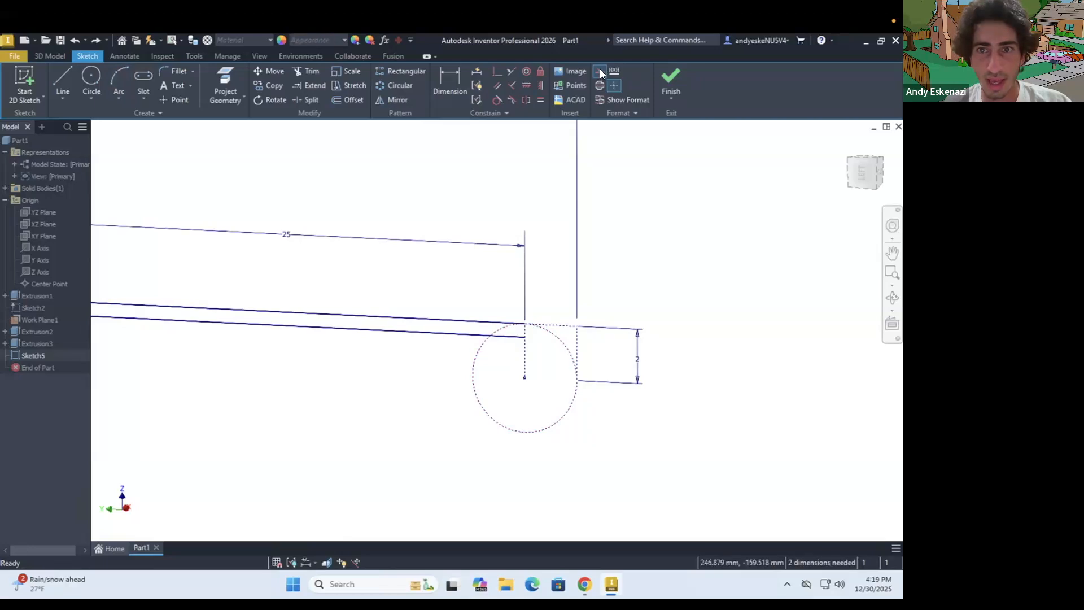
Draw a solid three-point arc around the construction circle from the upper line's end to its crossing with the lower line
left_click(119, 84)
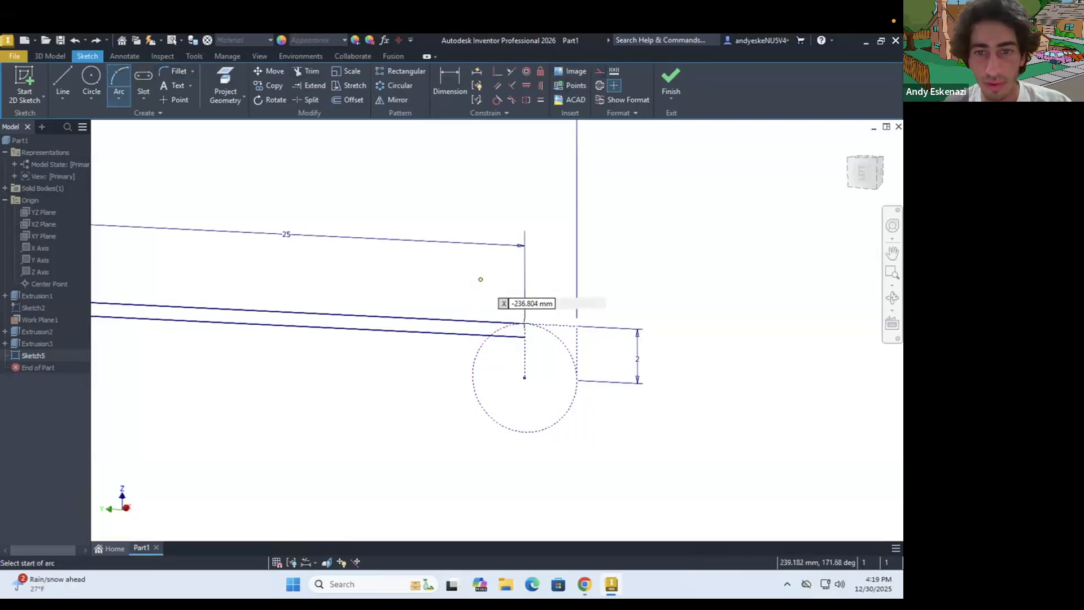
left_click(524, 323)
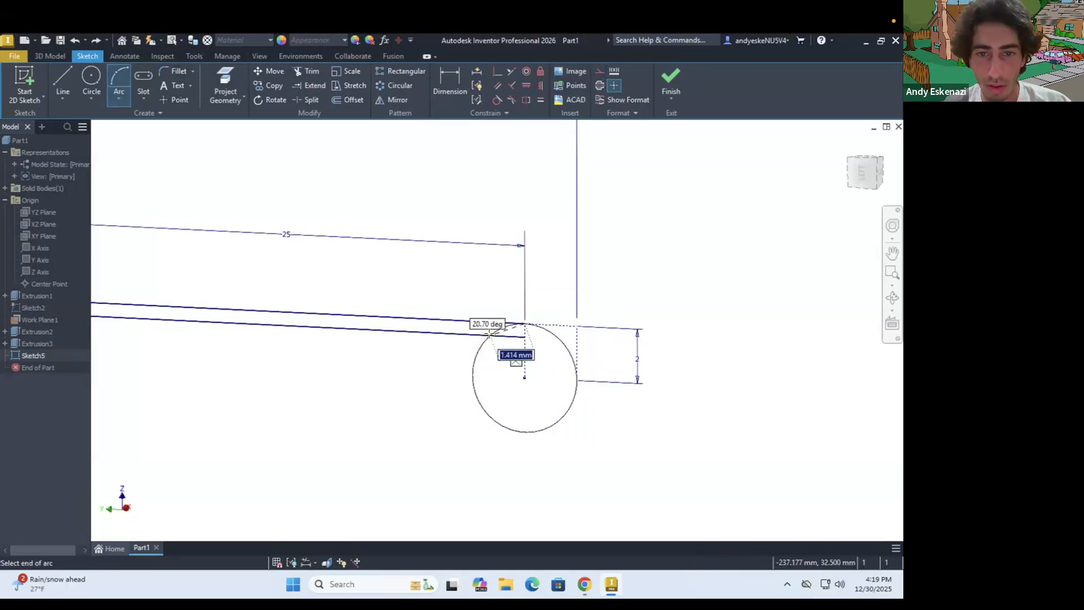
left_click(490, 335)
left_click(567, 418)
key("Escape")
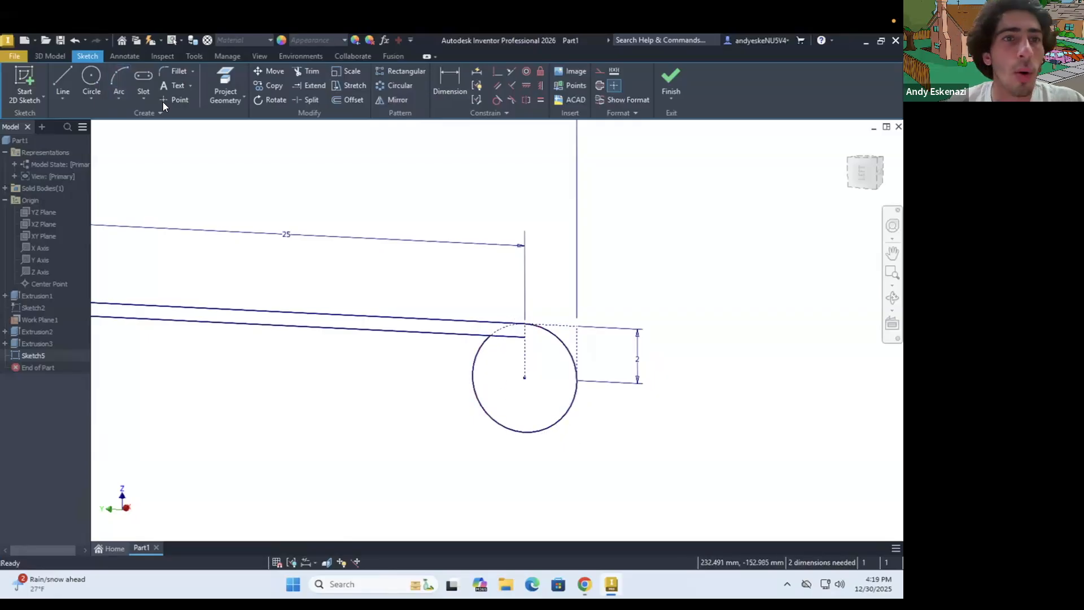
Trim the end of the lower straight line that extends inside the circle
left_click(304, 71)
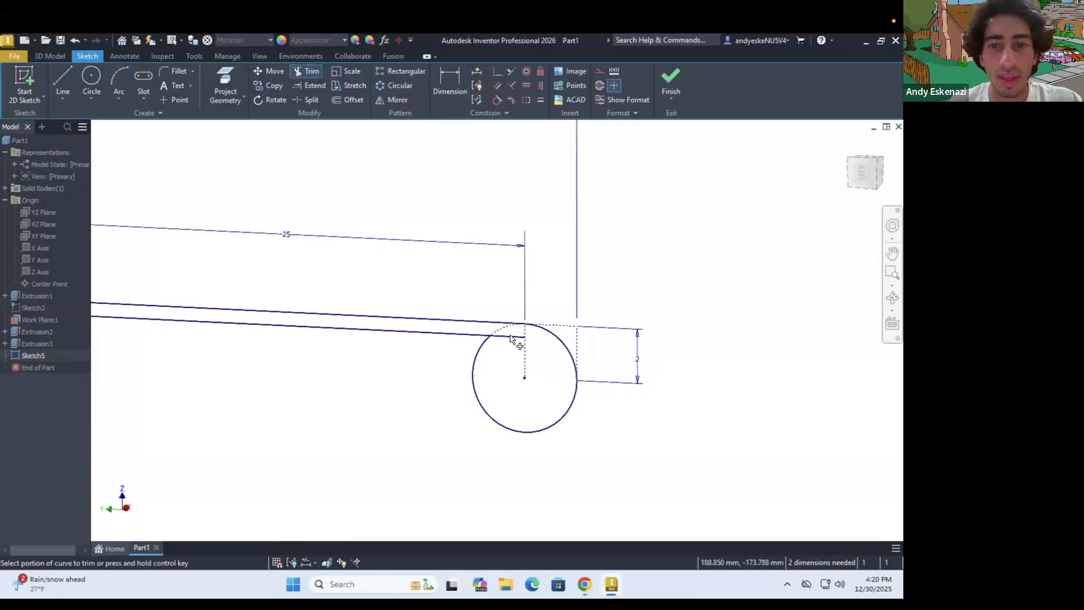
left_click(512, 338)
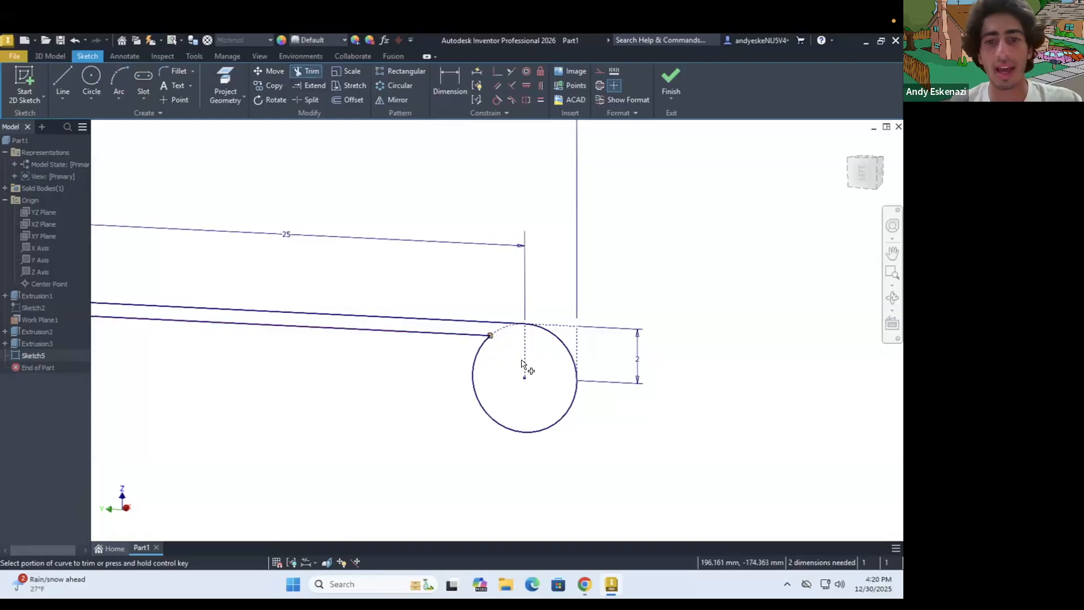
key("Escape")
Try a length of 27 mm for the upper straight line of the profile, and undo the change
scroll(556, 385, "down", 2)
scroll(556, 385, "down", 3)
middle_click_drag(532, 390, 553, 376, "shift")
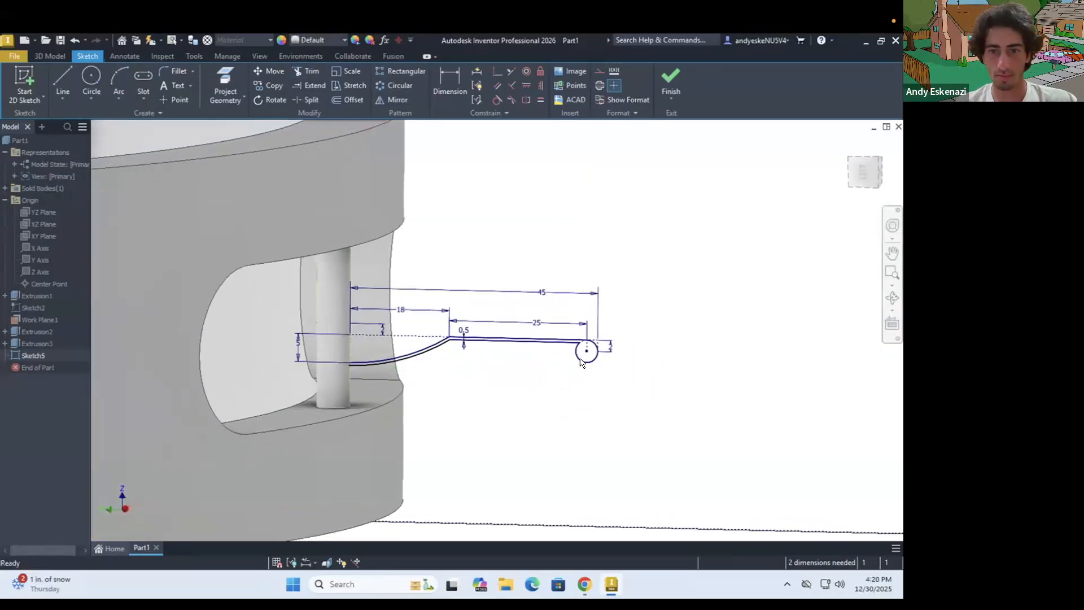
scroll(626, 333, "up", 2)
scroll(640, 326, "up", 2)
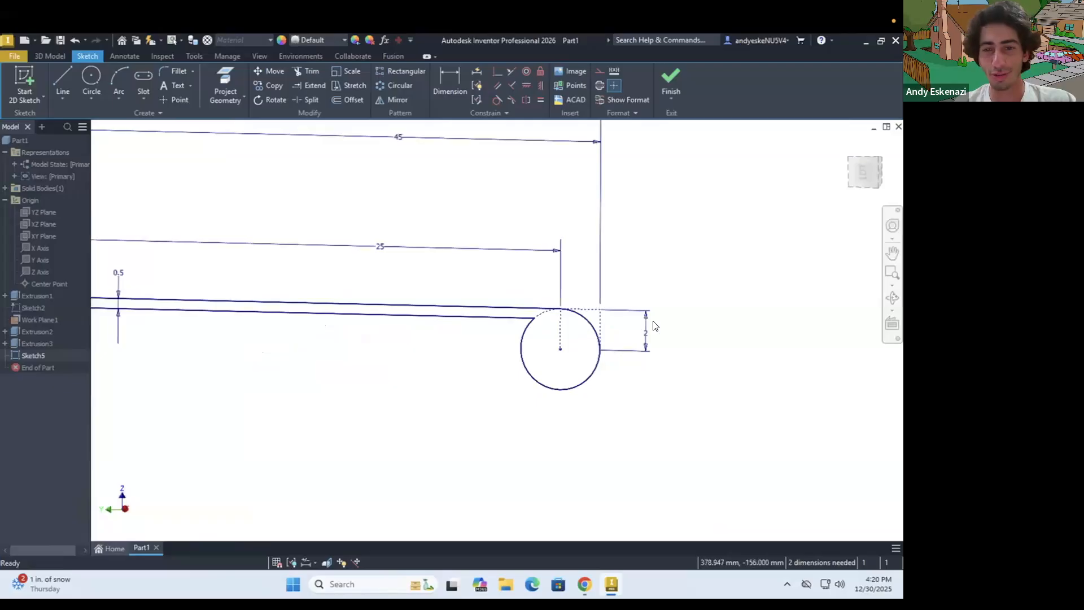
scroll(654, 326, "up", 2)
scroll(548, 339, "down", 4)
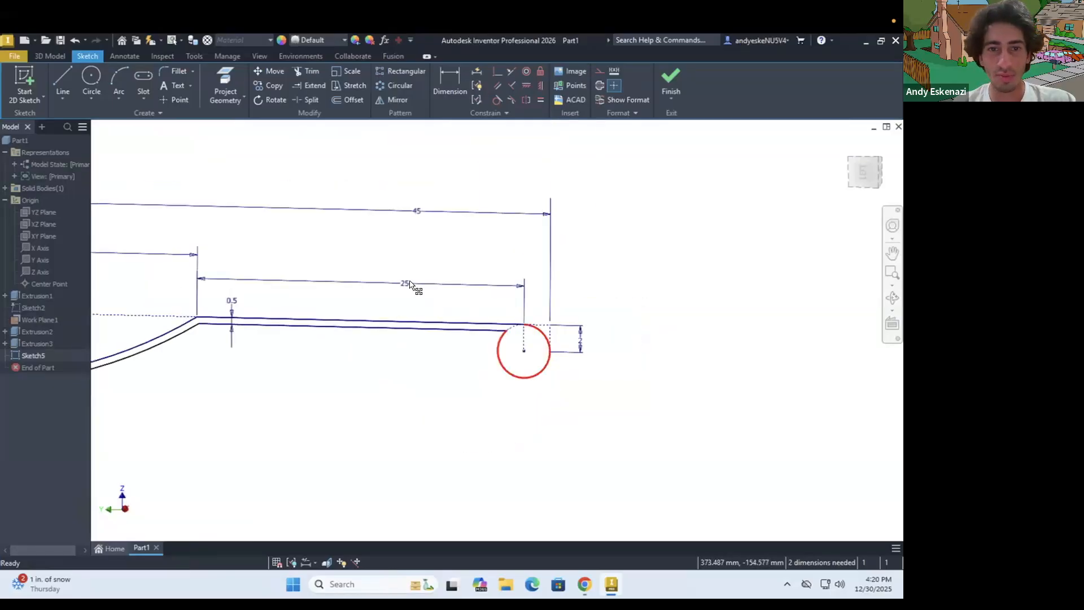
double_click(407, 283)
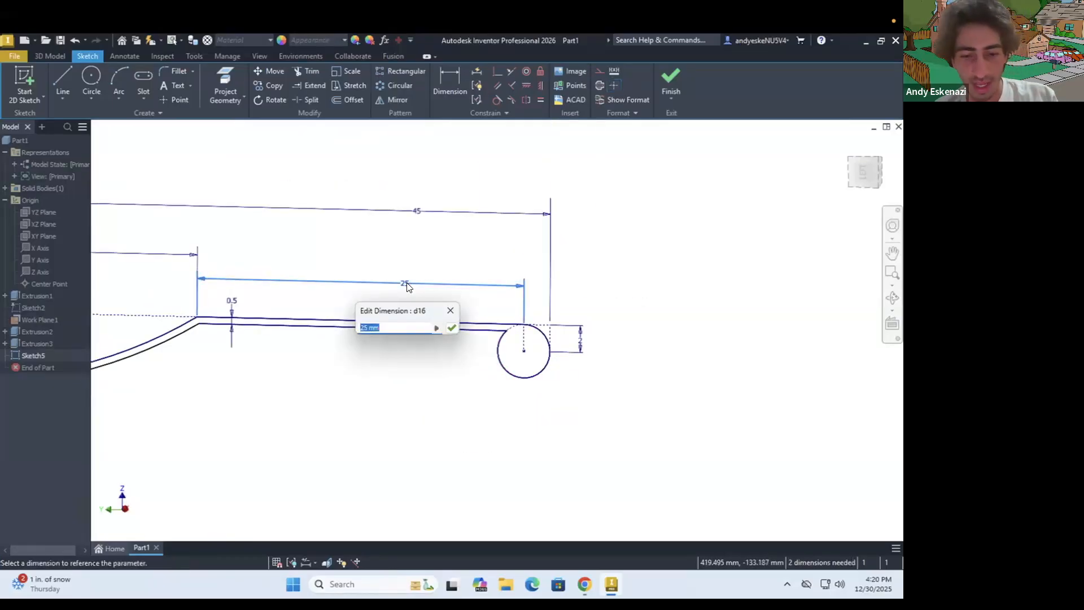
type("2")
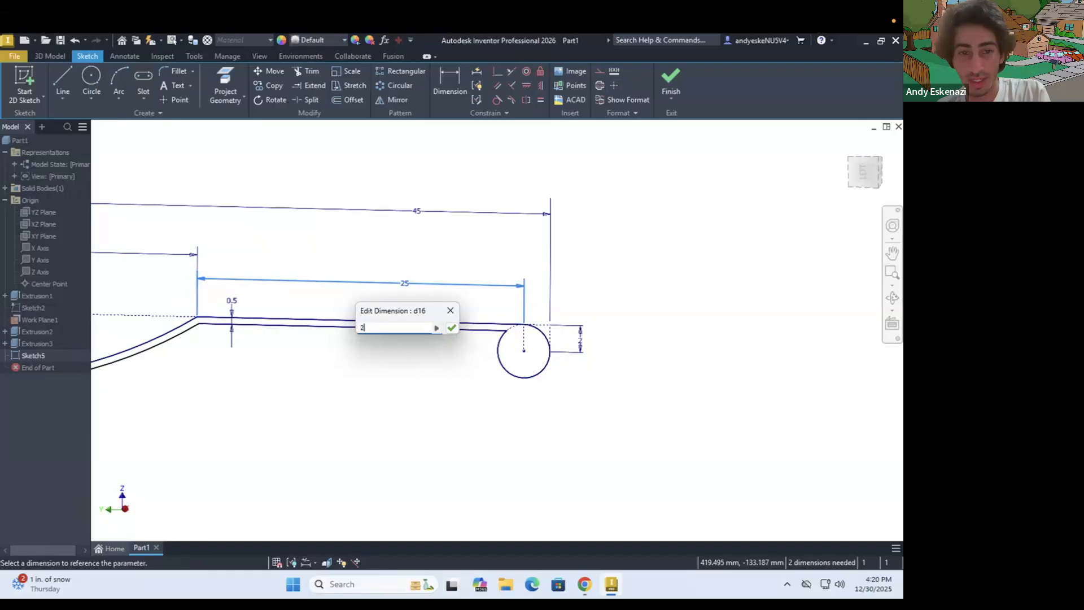
type("7")
key("Return")
scroll(564, 323, "up", 2)
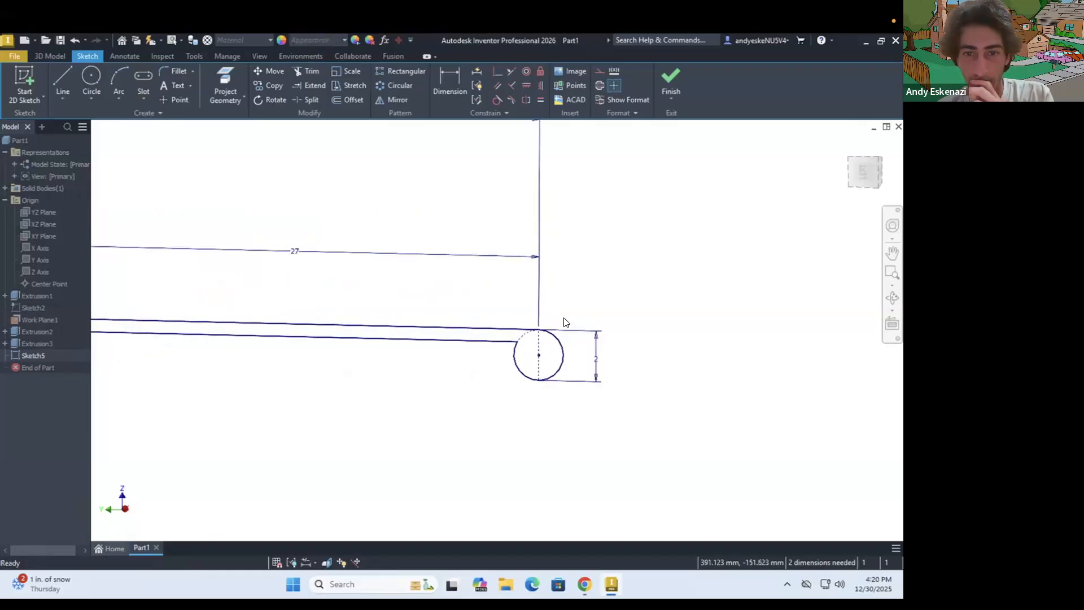
key("ctrl+z")
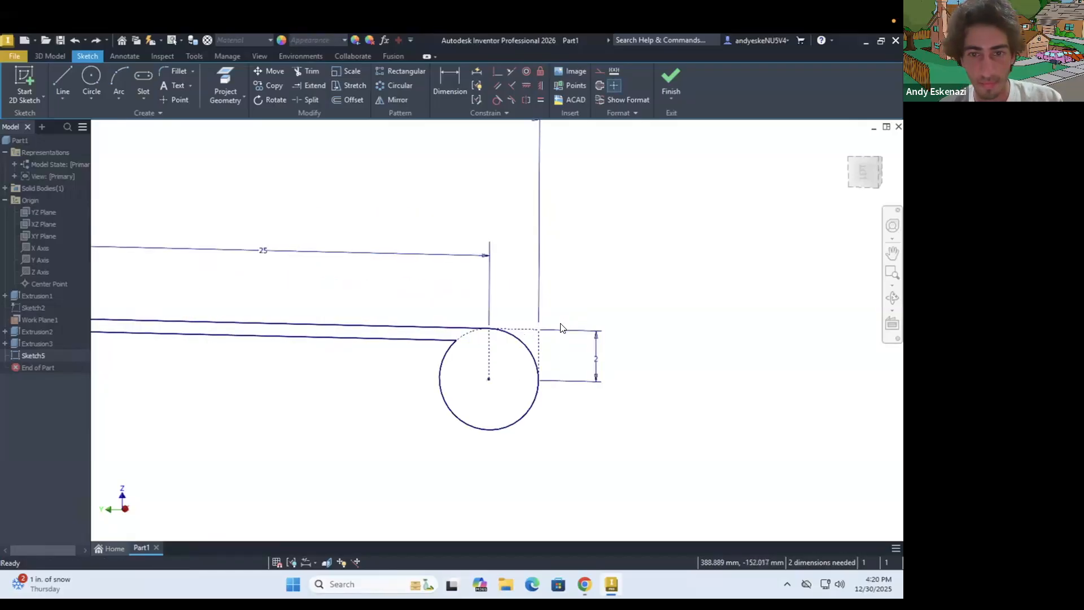
Set the upper straight line's length to 26 mm
double_click(261, 254)
type("26")
key("Return")
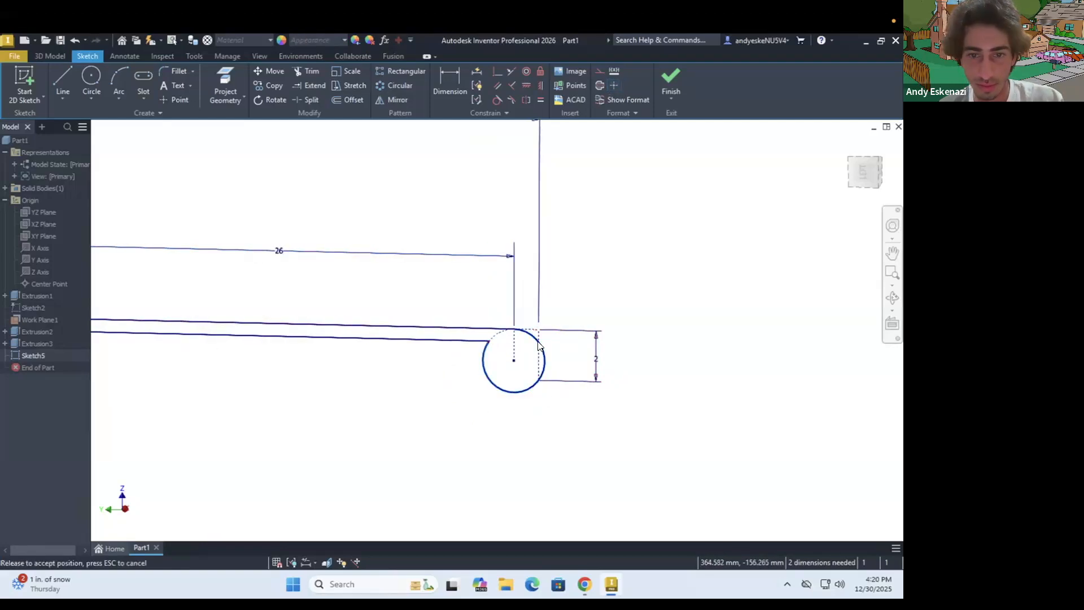
Try to make the solid arc tangent to the outer vertical construction line, and cancel the constraint
scroll(542, 350, "up", 4)
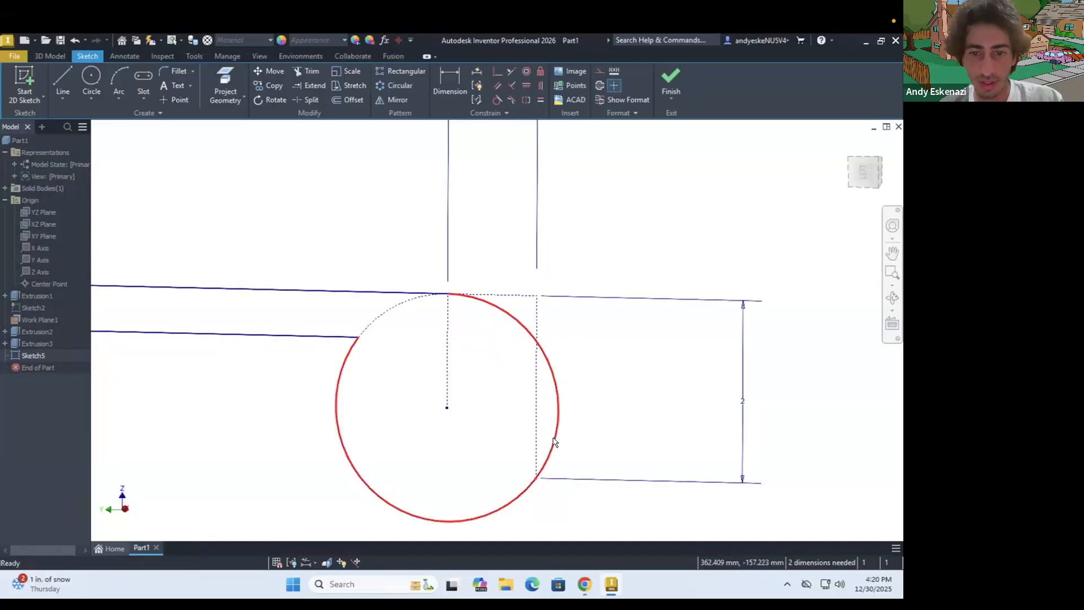
left_click(539, 340)
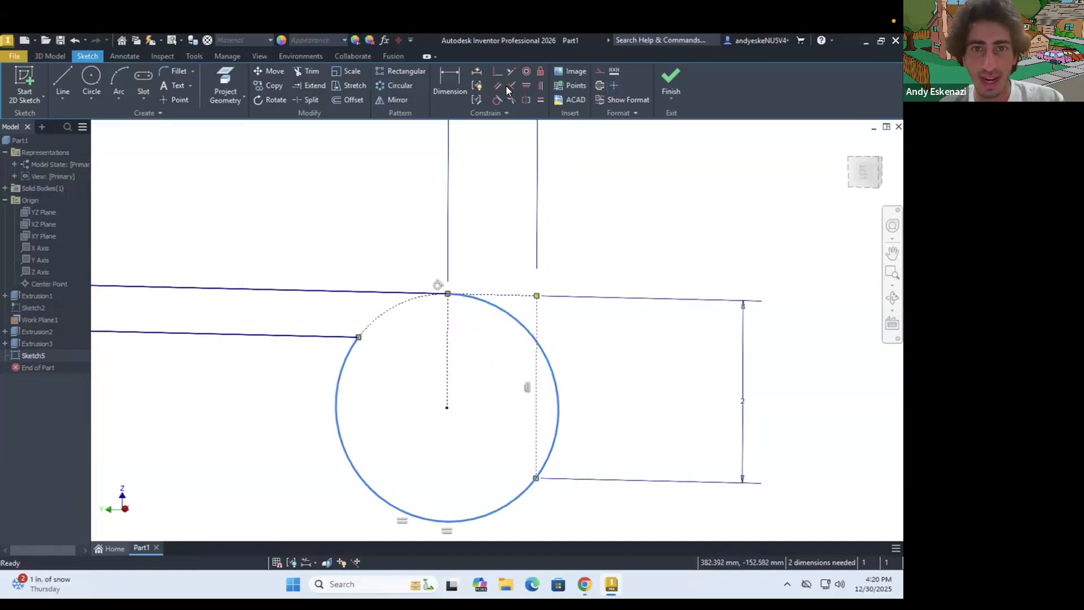
left_click(496, 99)
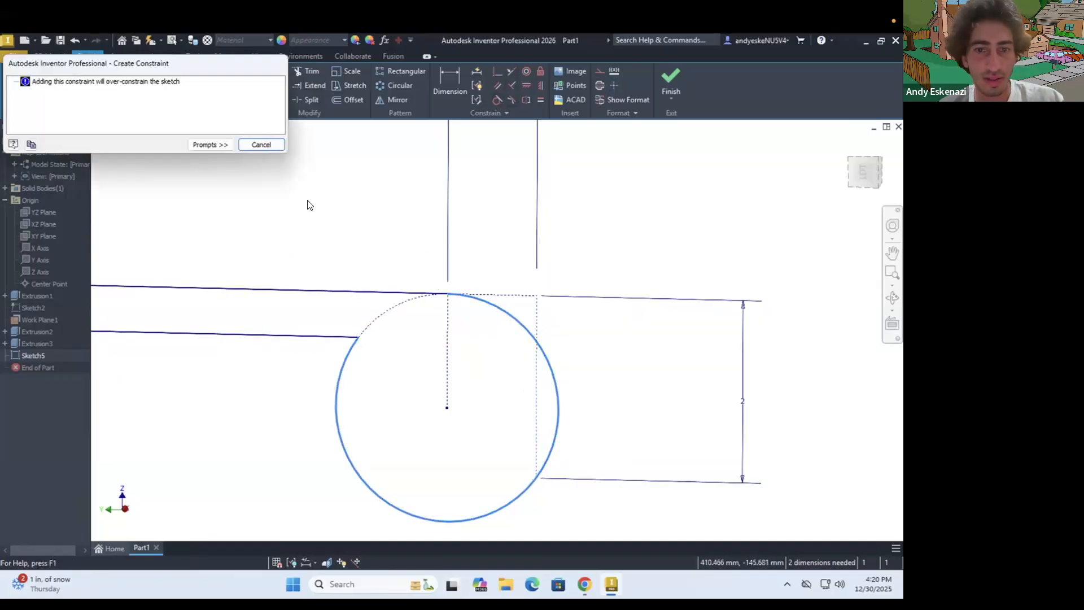
left_click(260, 144)
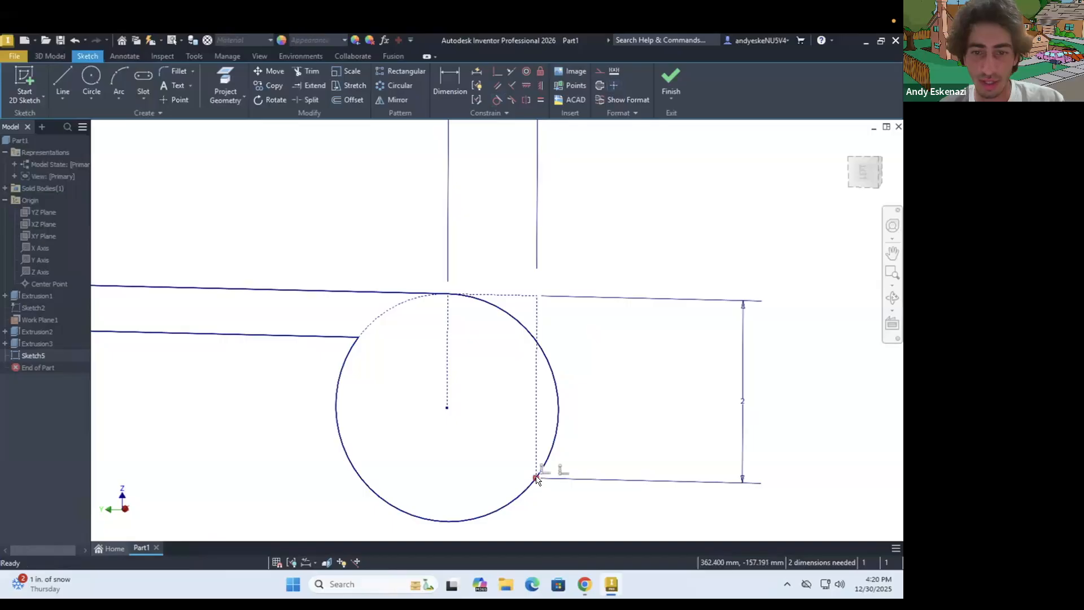
Convert the lower endpoint of the outer vertical construction line into a center point
right_click(536, 478)
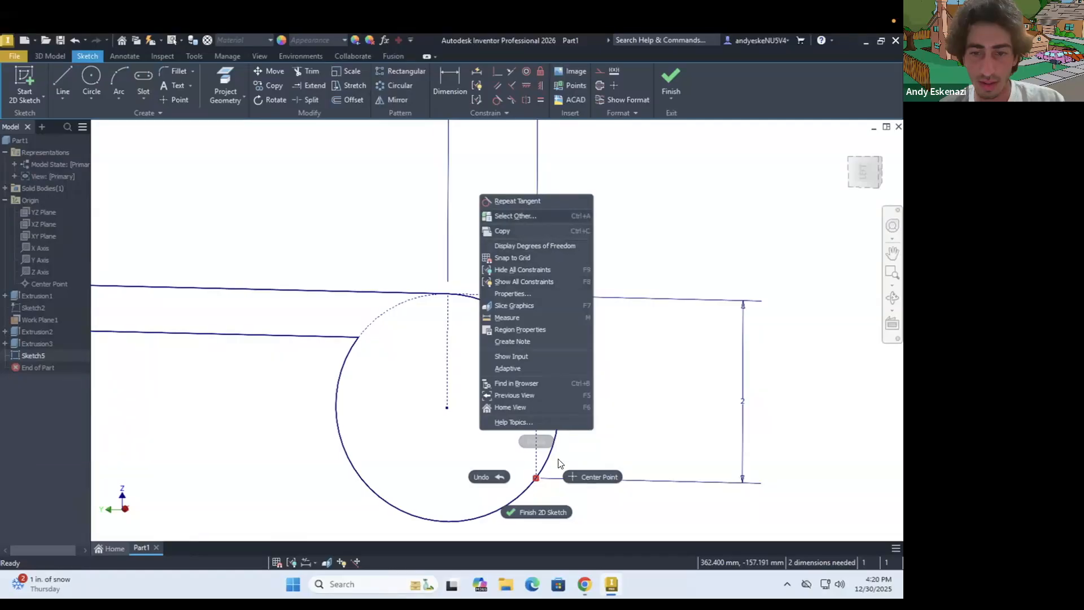
left_click(582, 476)
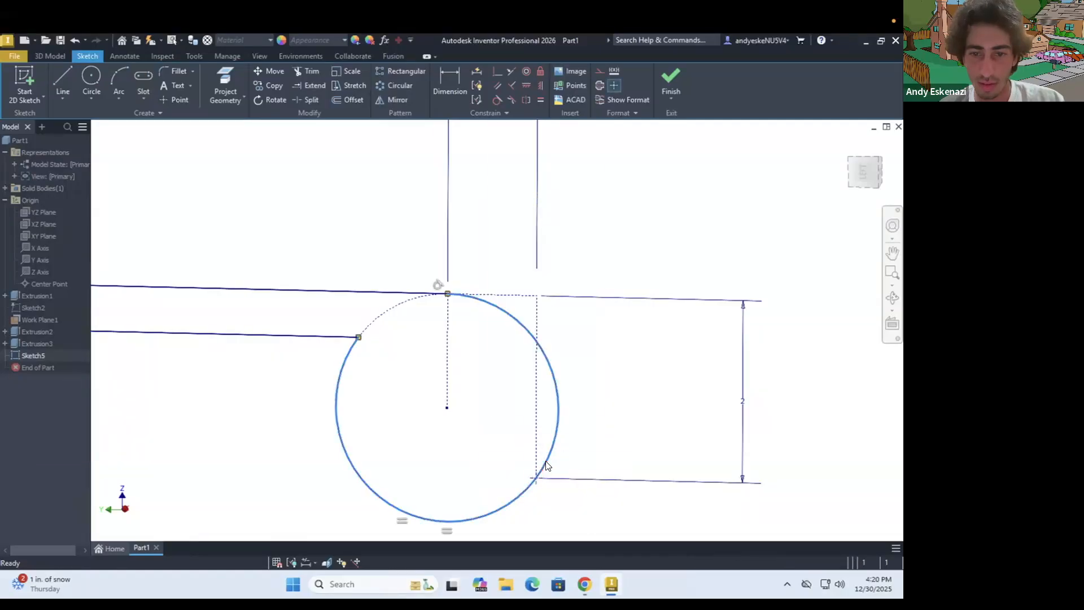
right_click(547, 463)
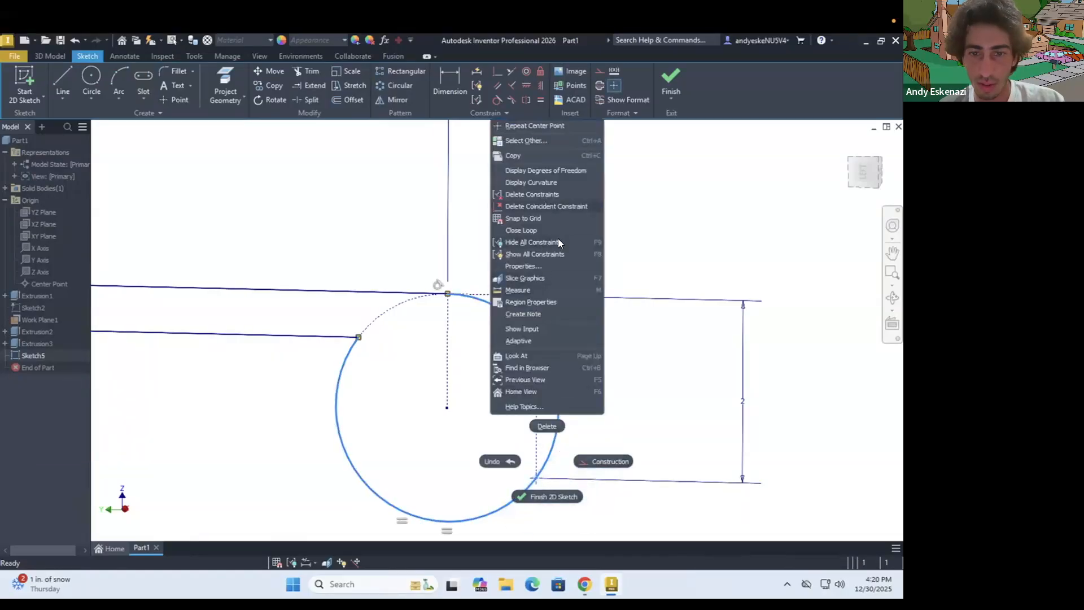
key("Escape")
right_click(542, 468)
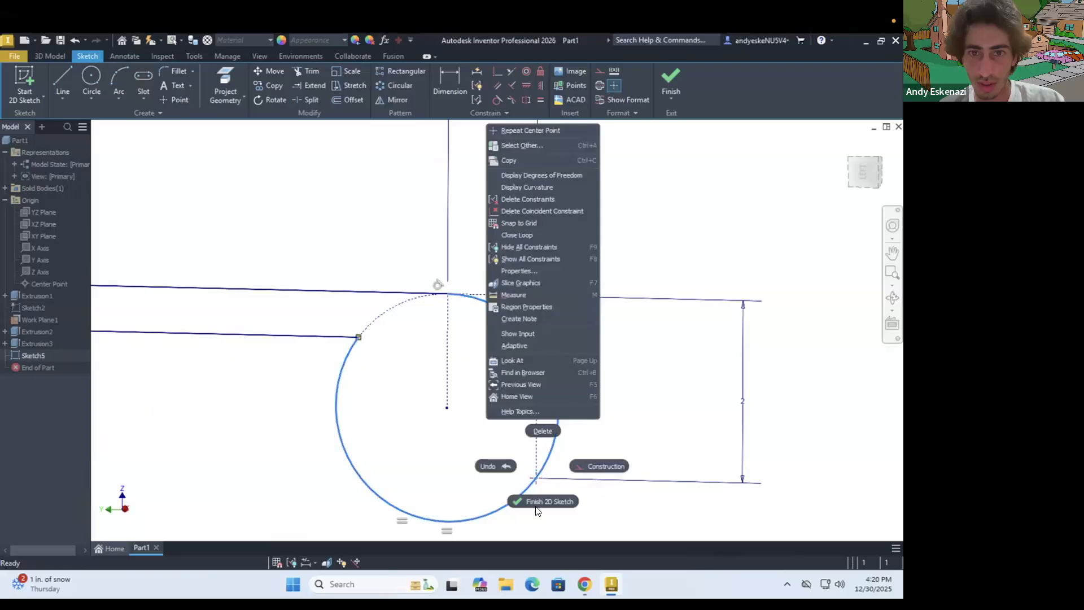
key("Escape")
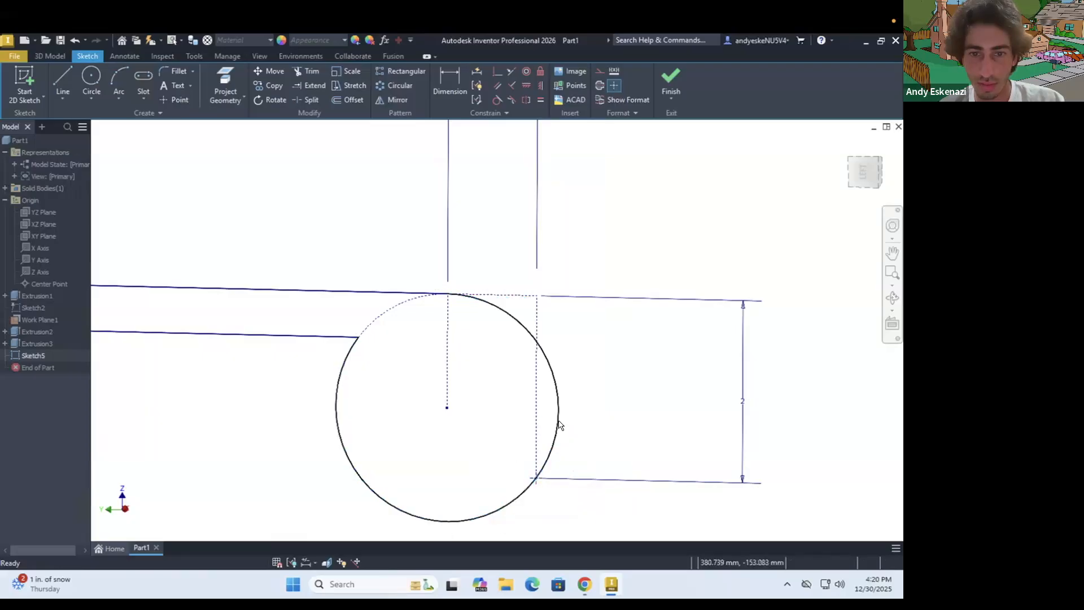
left_click_drag(542, 435, 437, 442)
key("Escape")
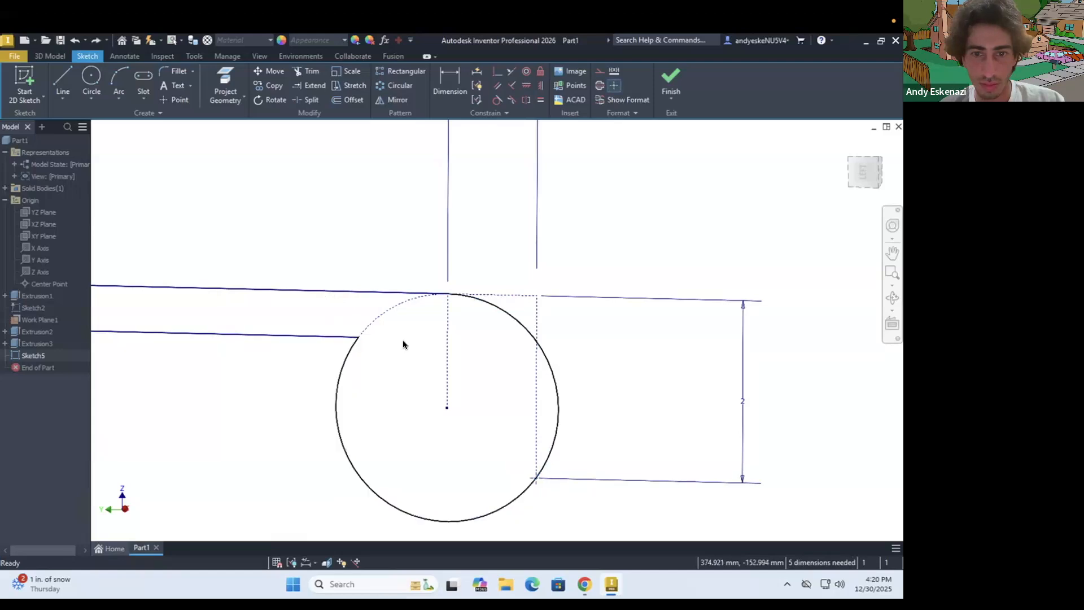
Set the length of the profile's upper straight line to 27 mm
scroll(648, 448, "up", 5)
scroll(647, 448, "up", 2)
scroll(624, 460, "down", 5)
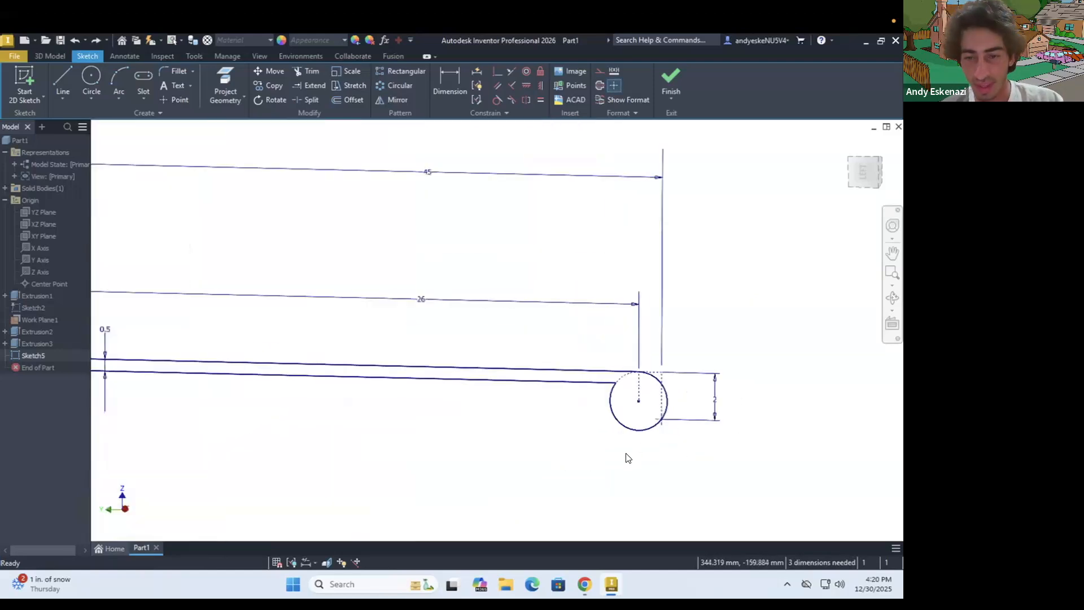
scroll(633, 452, "up", 3)
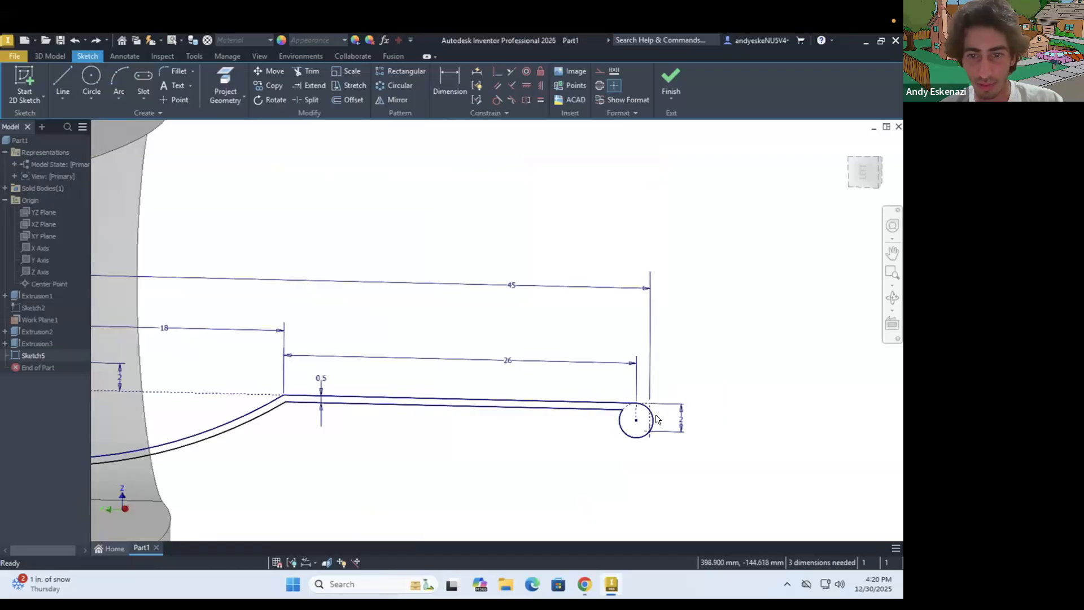
scroll(649, 415, "down", 4)
double_click(393, 329)
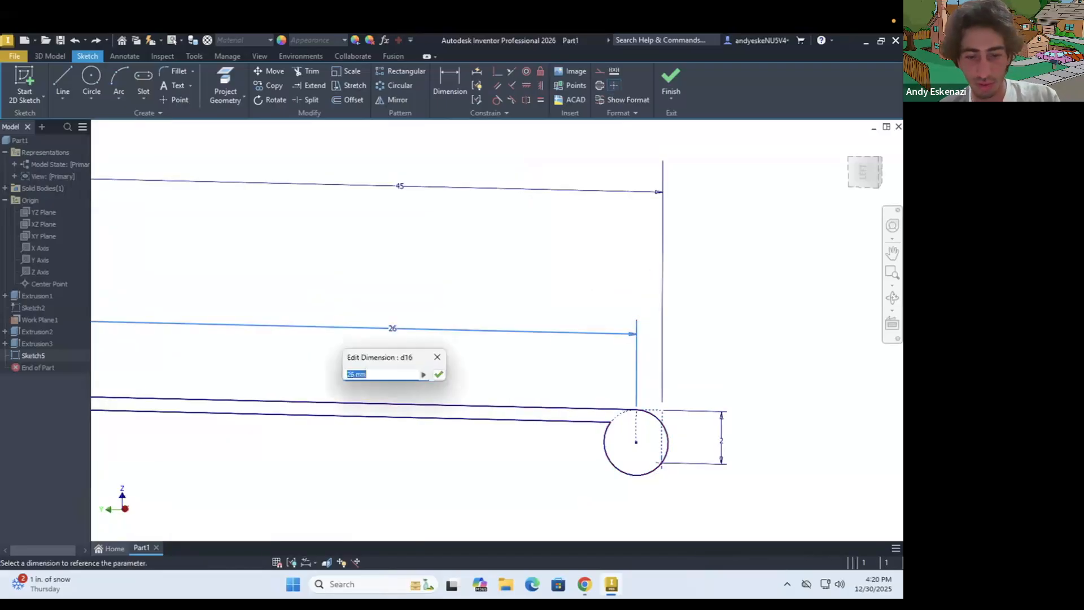
type("27")
key("Return")
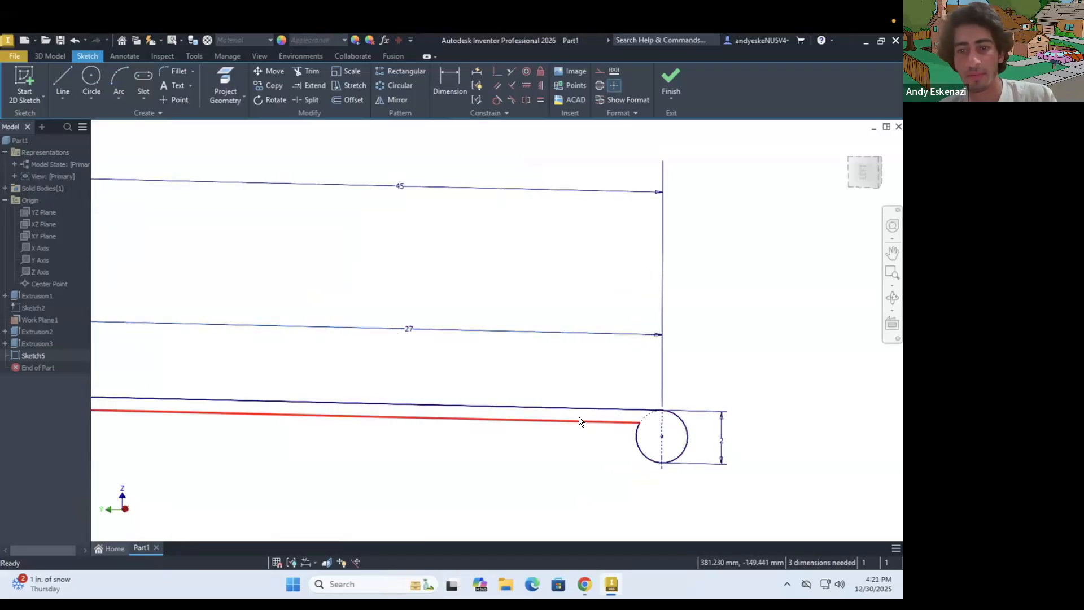
Close the profile's inner end with a 0.5 mm vertical line joining the endpoints of the upper and lower curves
scroll(598, 435, "up", 3)
scroll(599, 438, "up", 2)
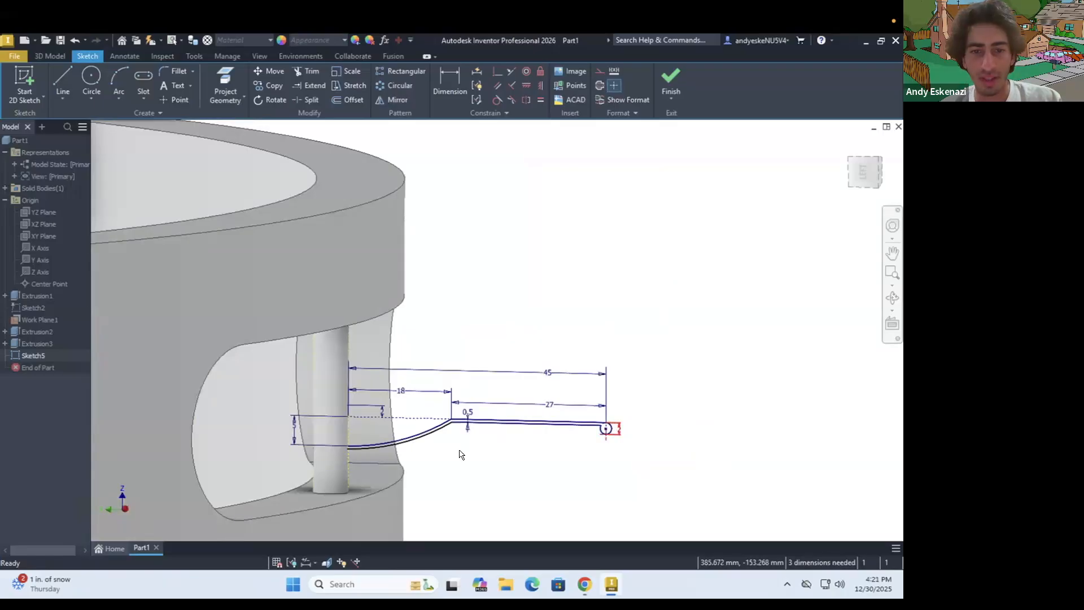
scroll(460, 454, "down", 5)
scroll(425, 396, "up", 4)
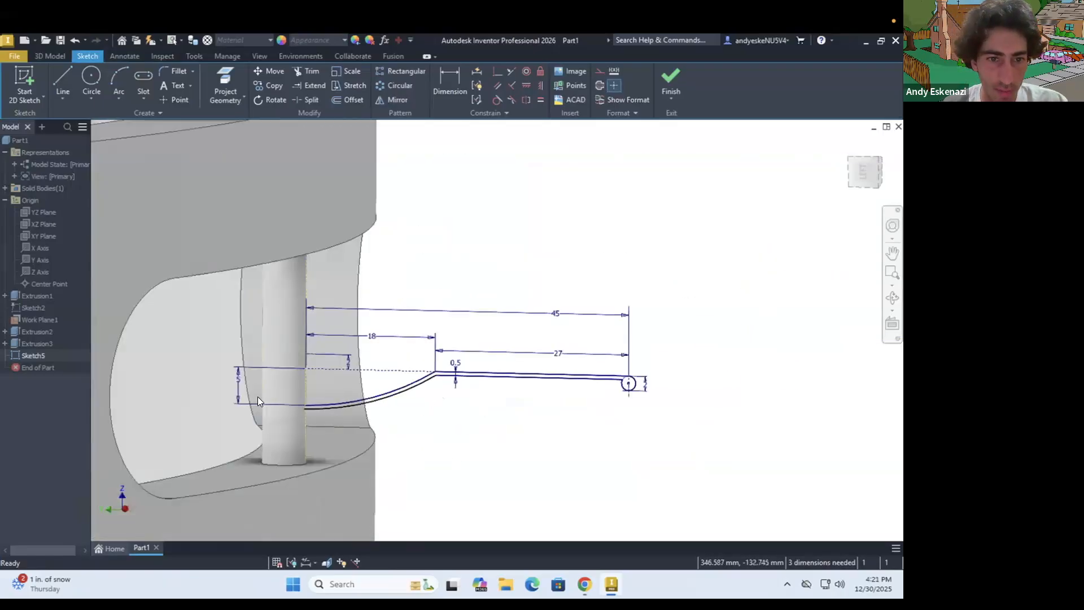
scroll(257, 397, "down", 3)
scroll(255, 397, "down", 2)
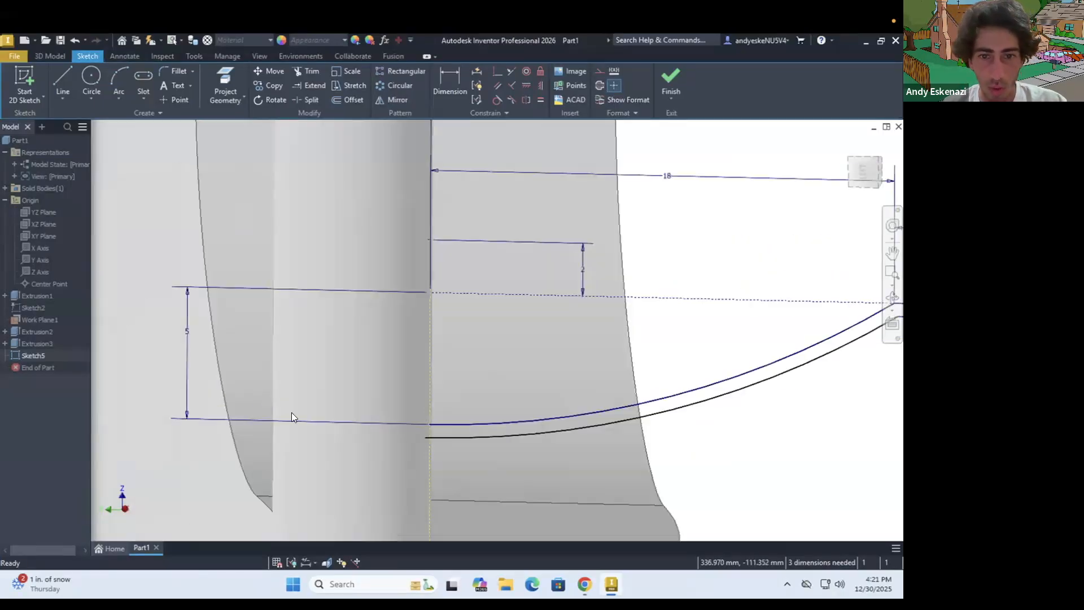
left_click(60, 75)
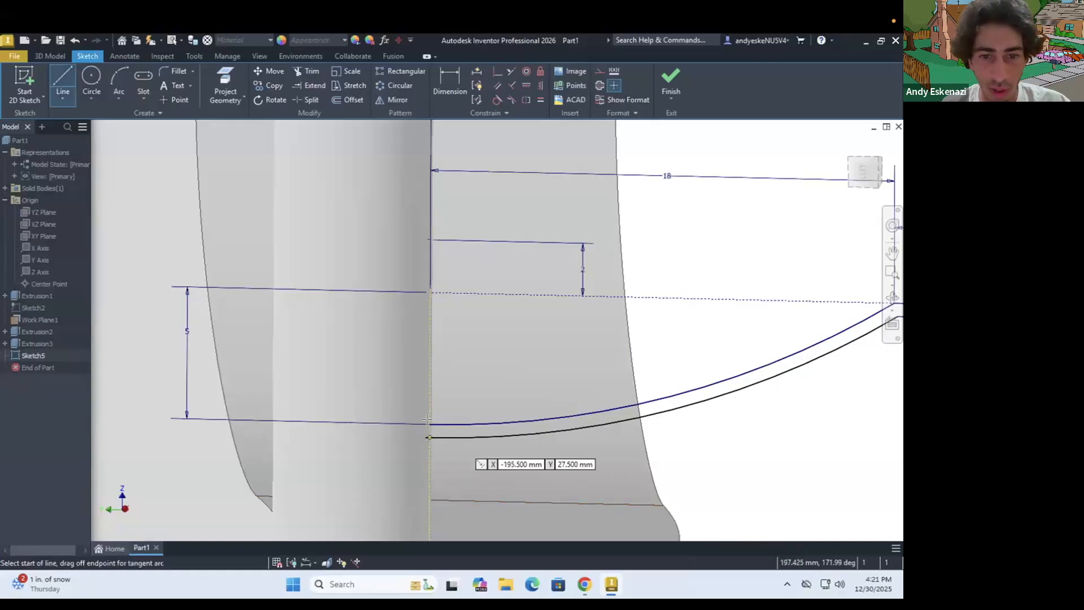
left_click(430, 436)
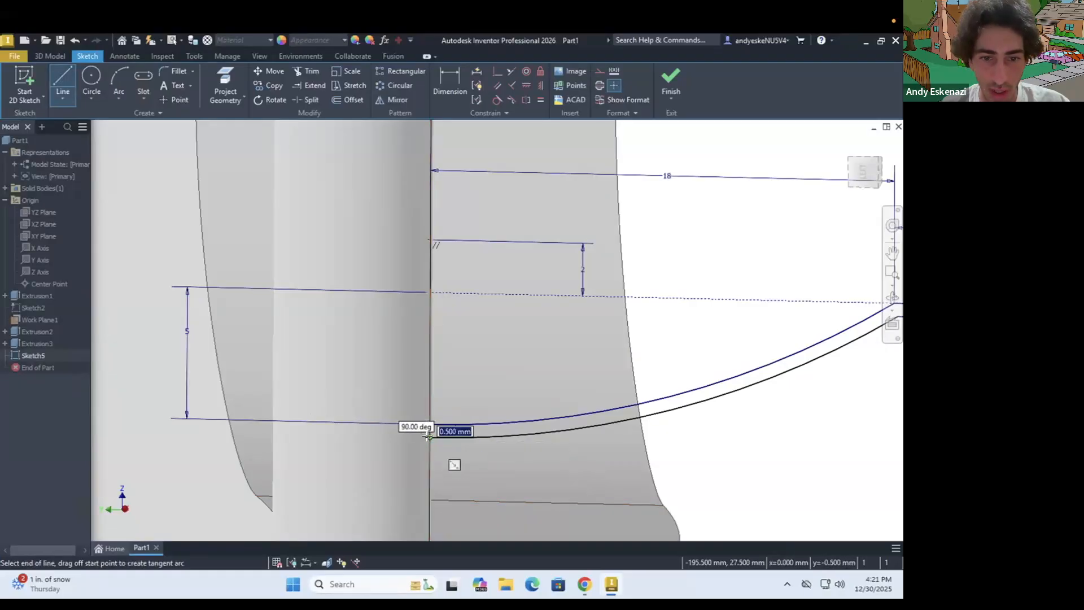
left_click(441, 436)
scroll(442, 436, "down", 4)
key("Escape")
Lengthen the horizontal stub past the lower curve's inner endpoint toward the pin and convert it to a construction line
left_click_drag(451, 437, 394, 445)
key("ctrl+z")
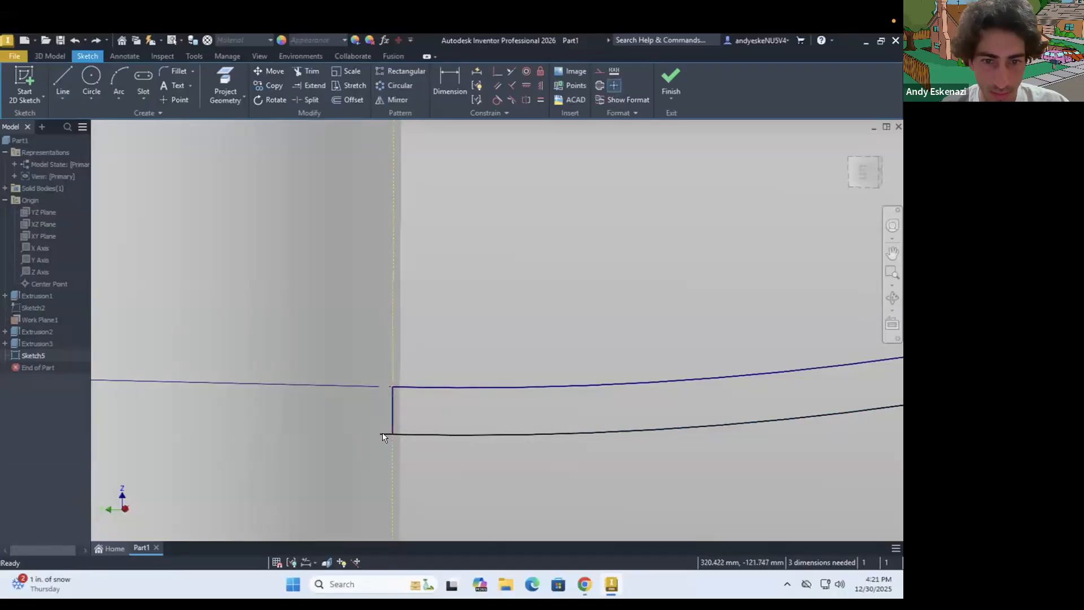
scroll(388, 435, "up", 4)
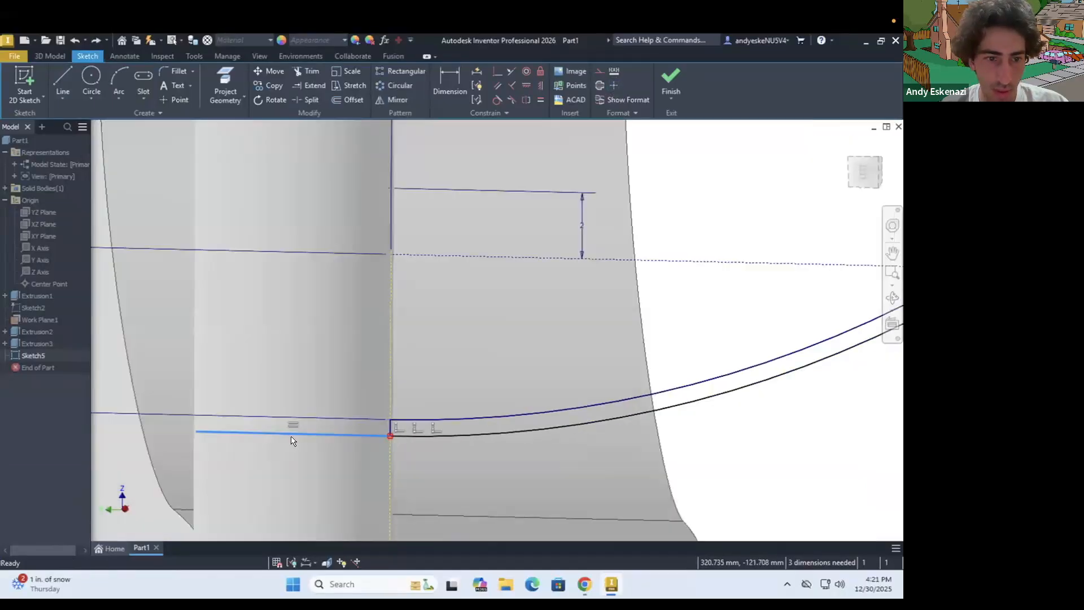
right_click(200, 432)
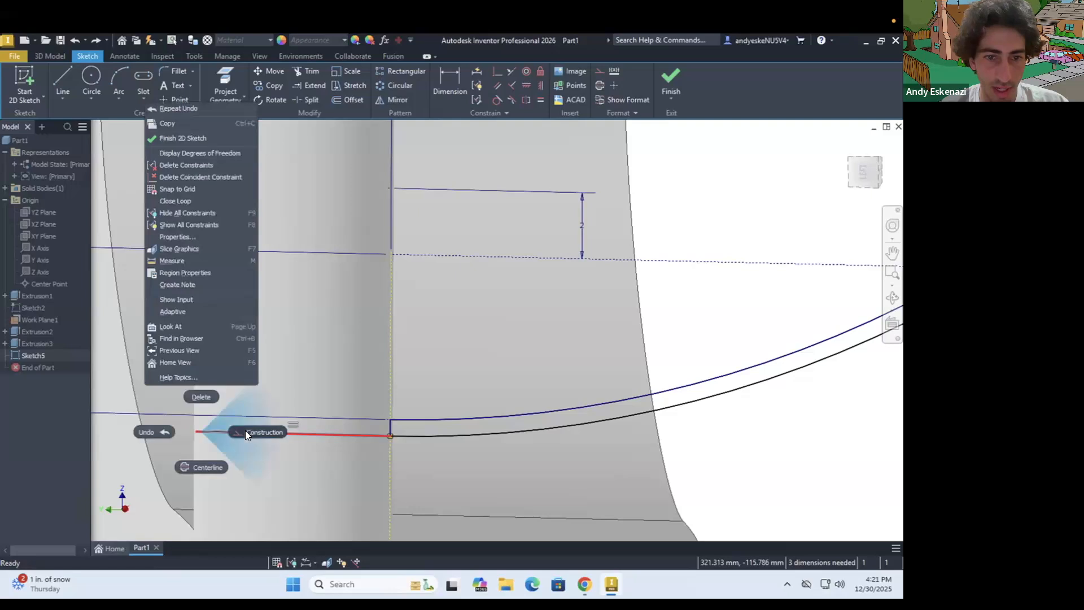
left_click(245, 431)
scroll(396, 435, "down", 1)
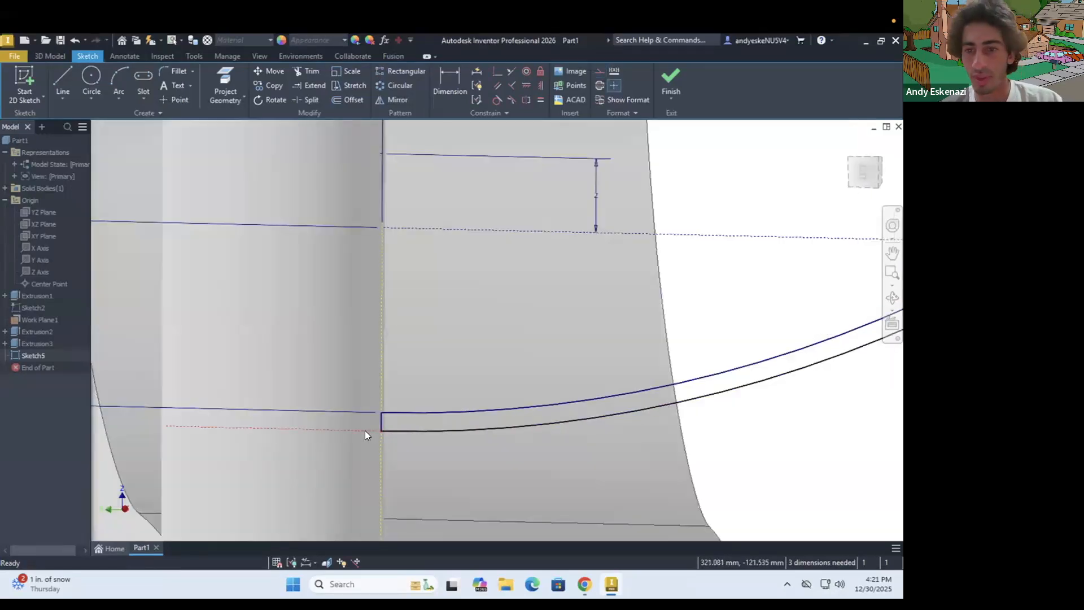
Finish the sketch of the jingle's cross-section profile
scroll(367, 438, "up", 4)
scroll(375, 447, "down", 2)
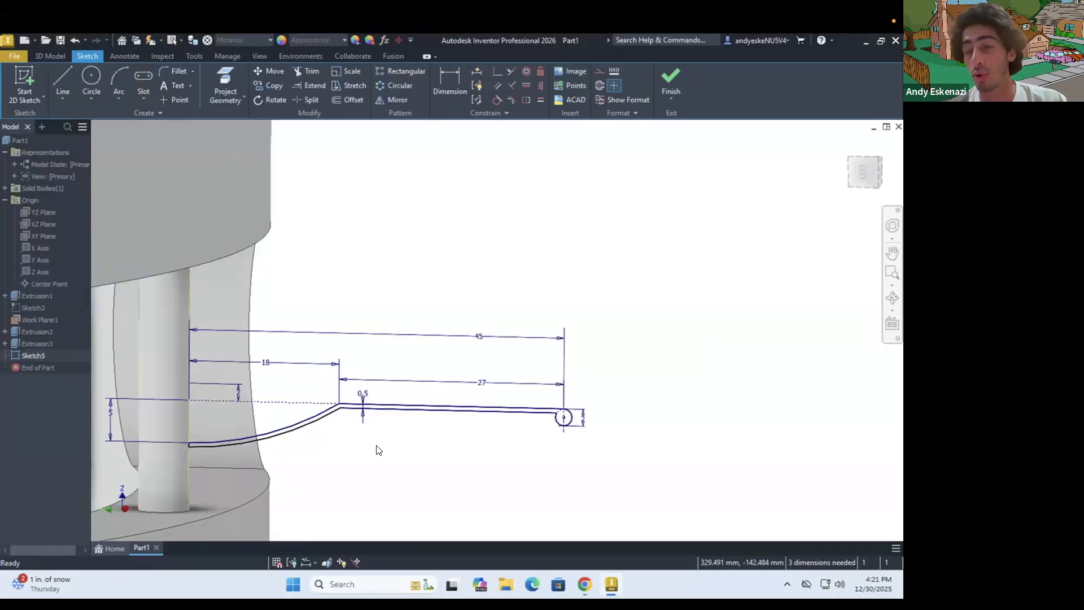
scroll(361, 435, "up", 2)
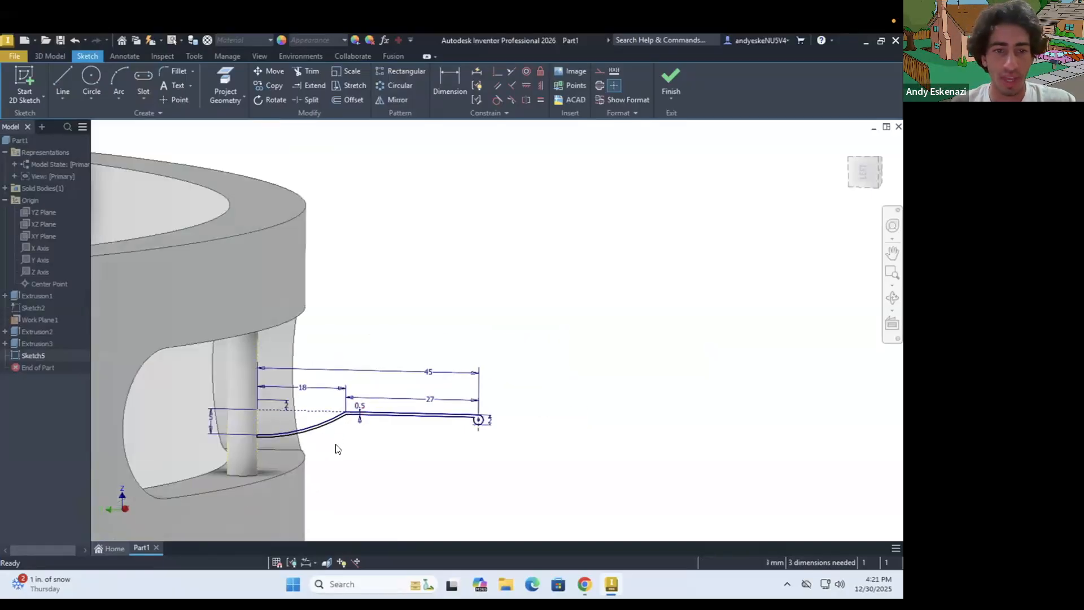
left_click(669, 78)
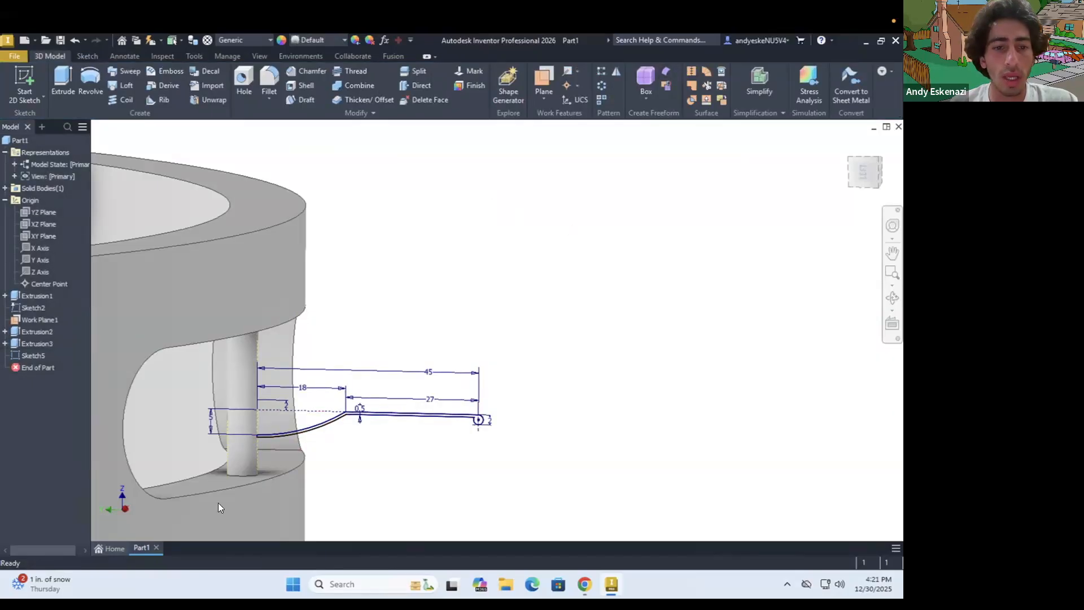
scroll(242, 447, "up", 2)
scroll(246, 443, "down", 5)
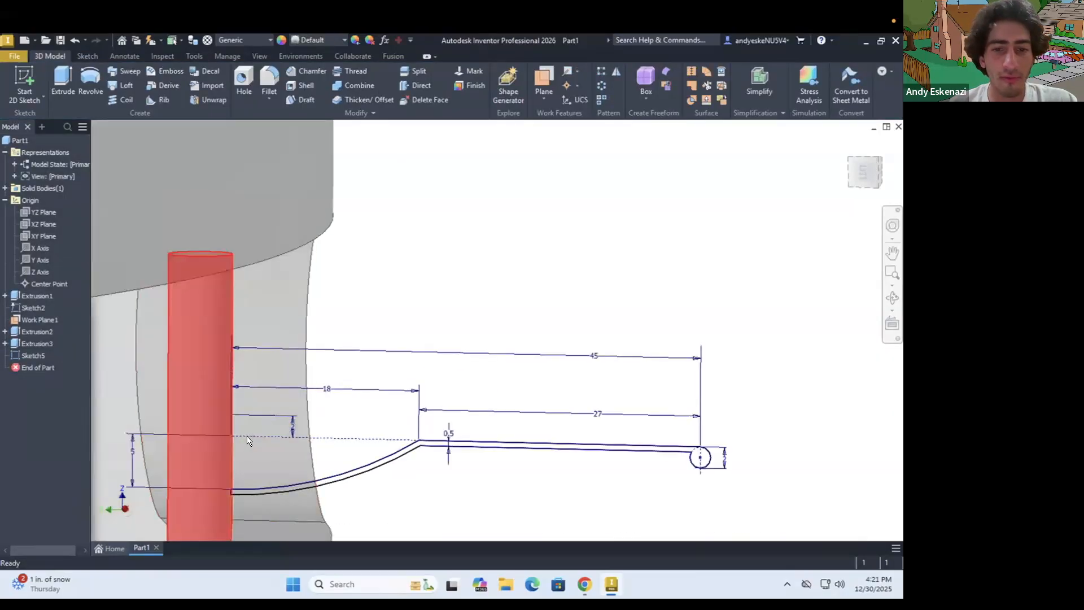
scroll(246, 440, "up", 3)
scroll(280, 458, "down", 4)
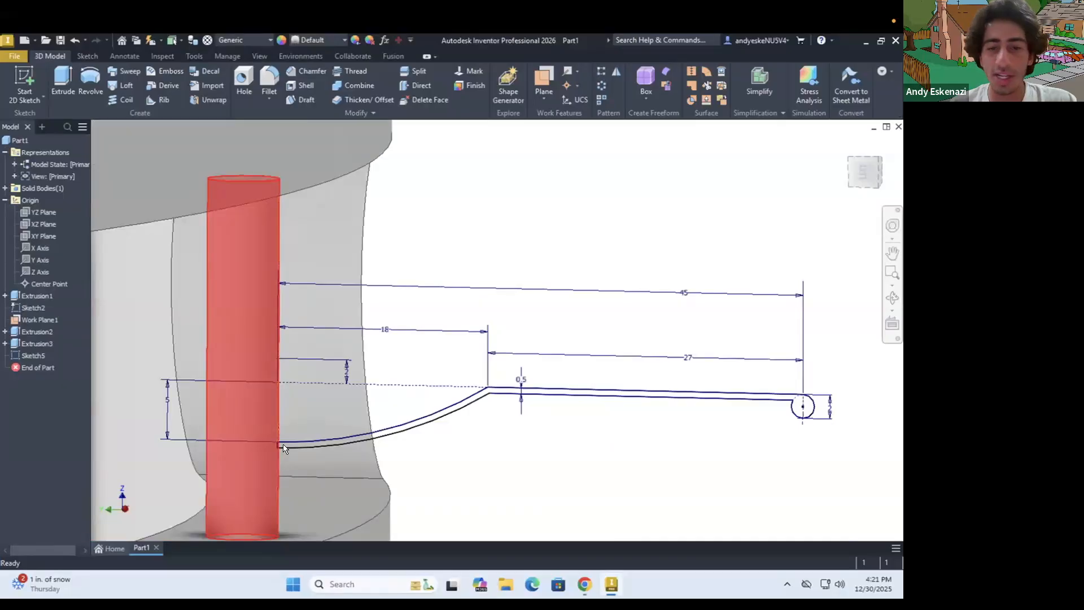
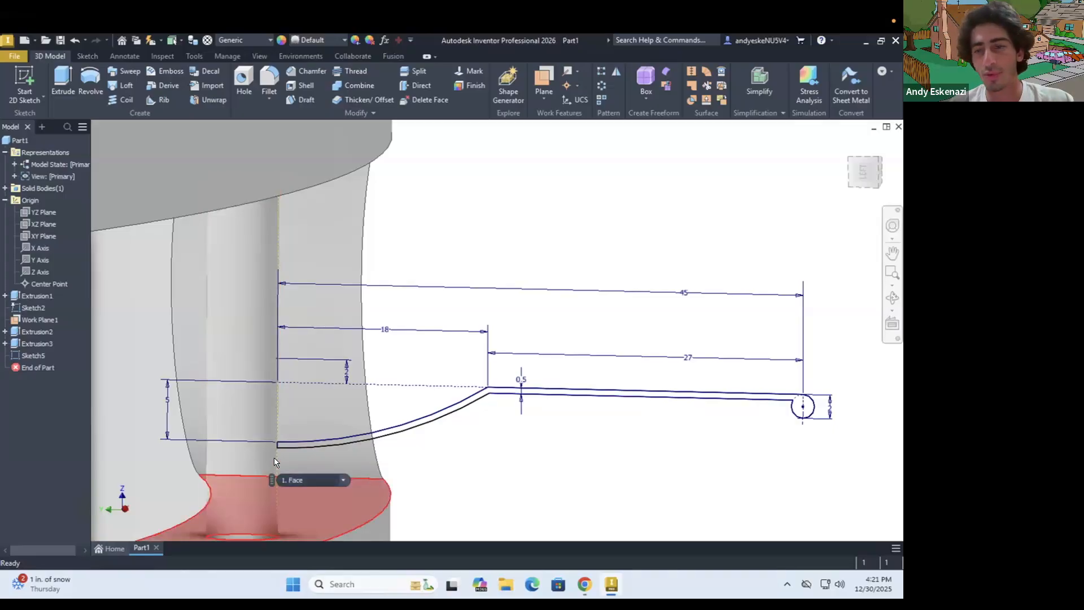
Create a work axis through the centre of the cylindrical pin in the slot
mouse_move(274, 457)
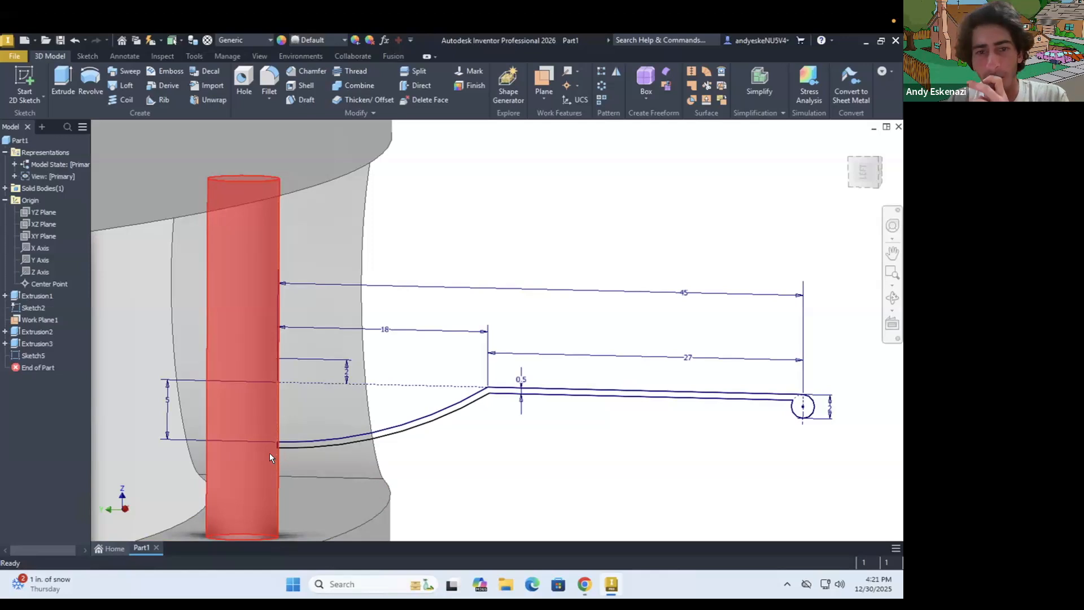
scroll(406, 452, "down", 3)
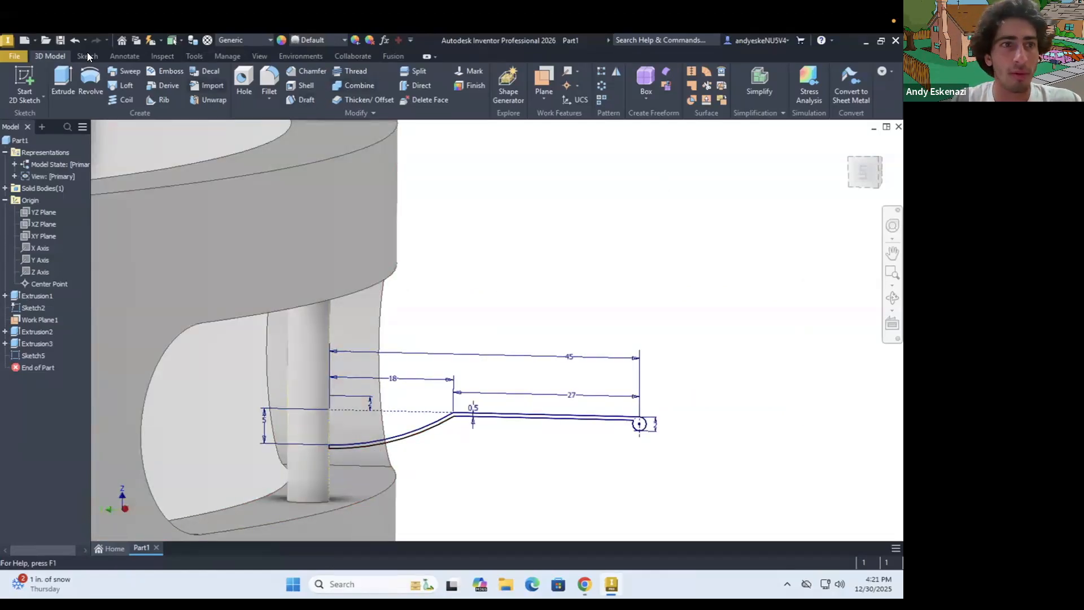
left_click(565, 70)
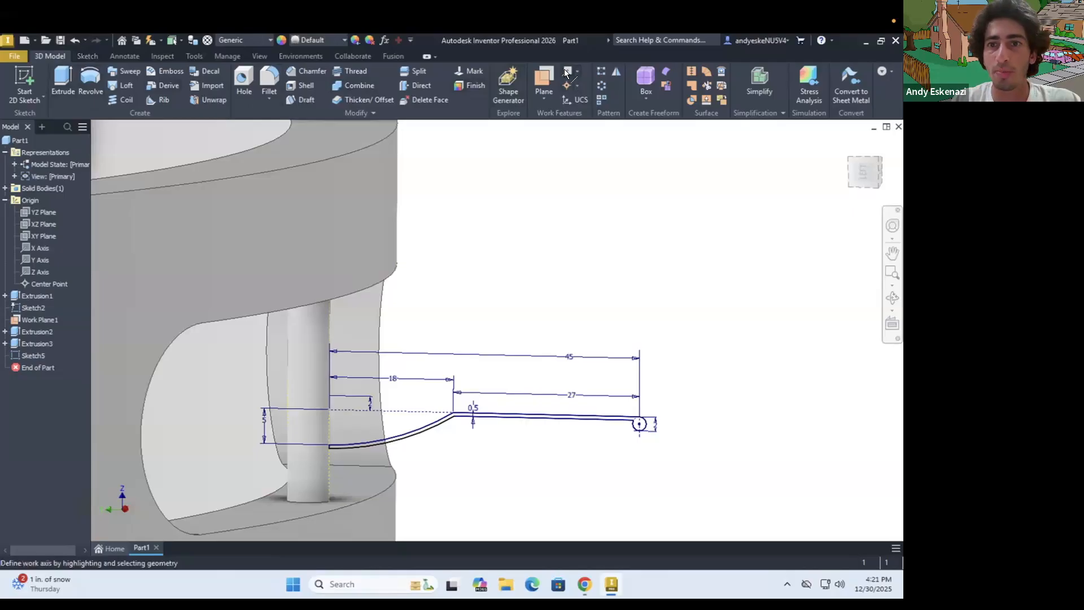
left_click(310, 336)
scroll(294, 296, "up", 5)
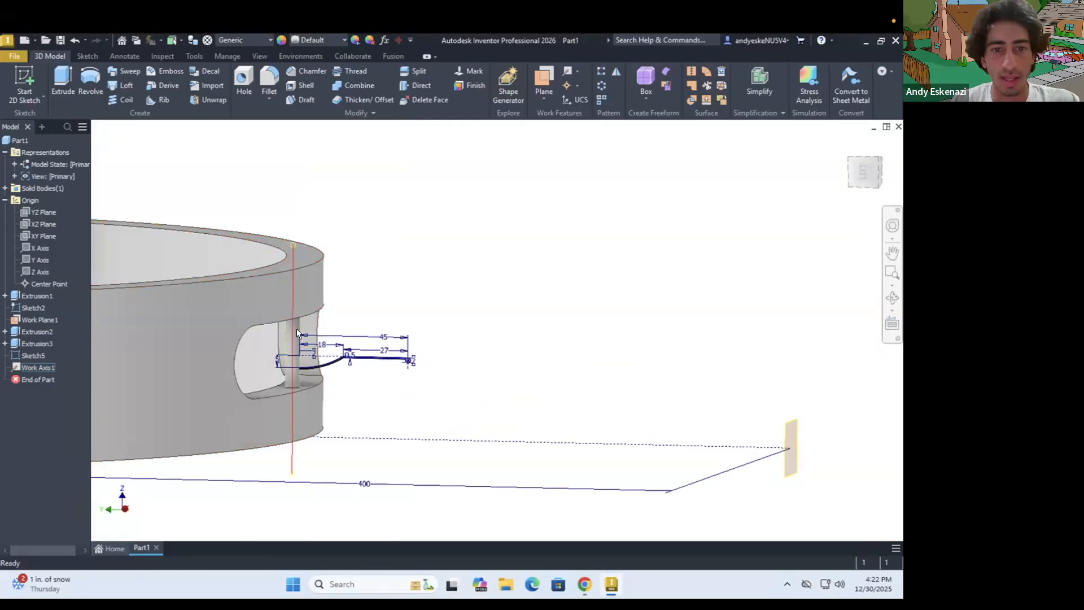
scroll(296, 335, "down", 3)
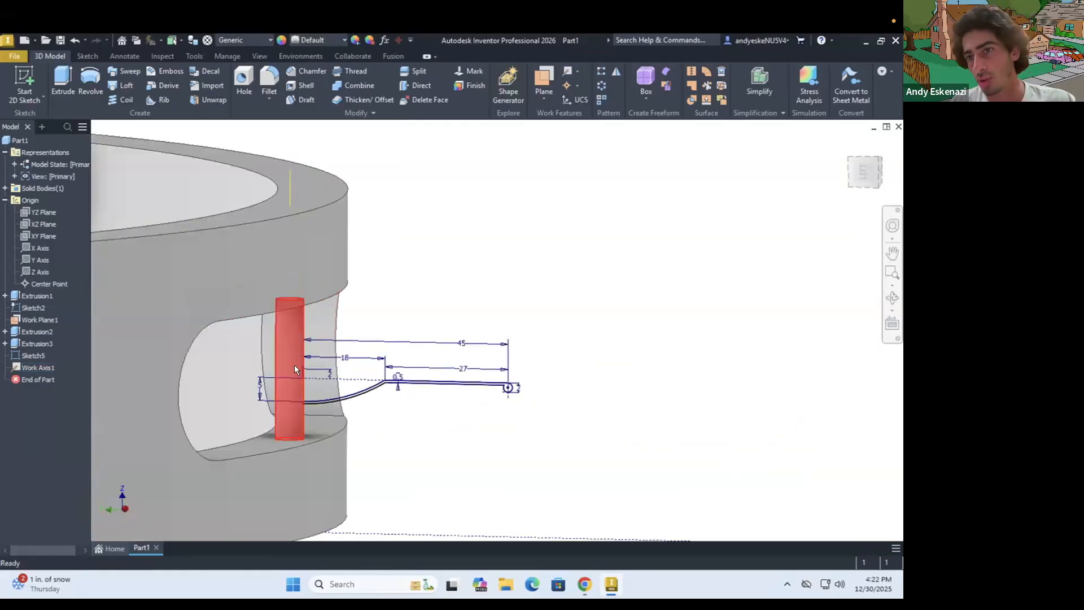
scroll(297, 353, "down", 3)
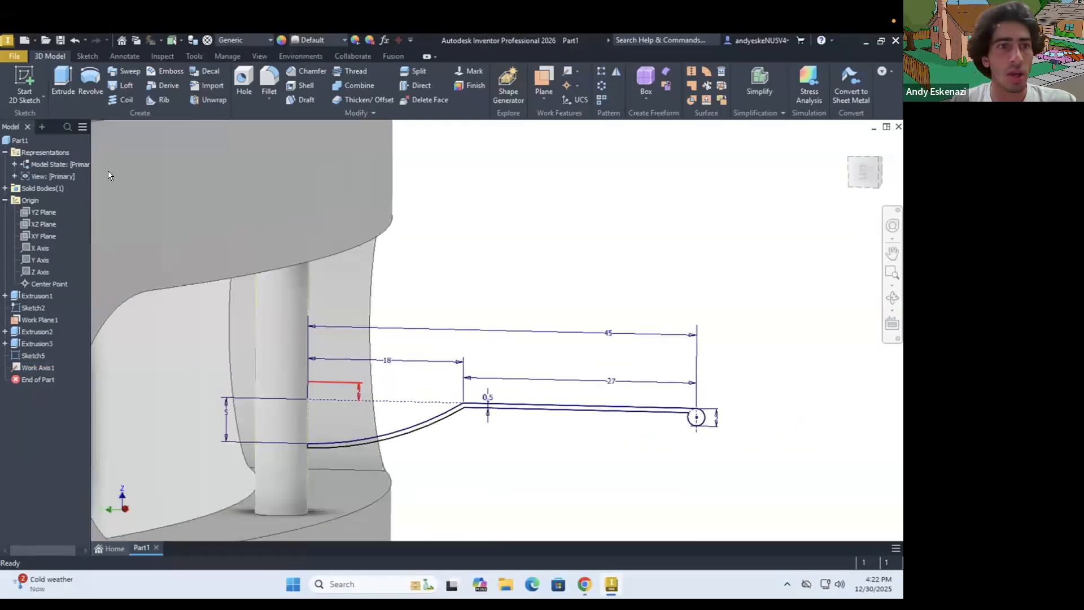
left_click(89, 71)
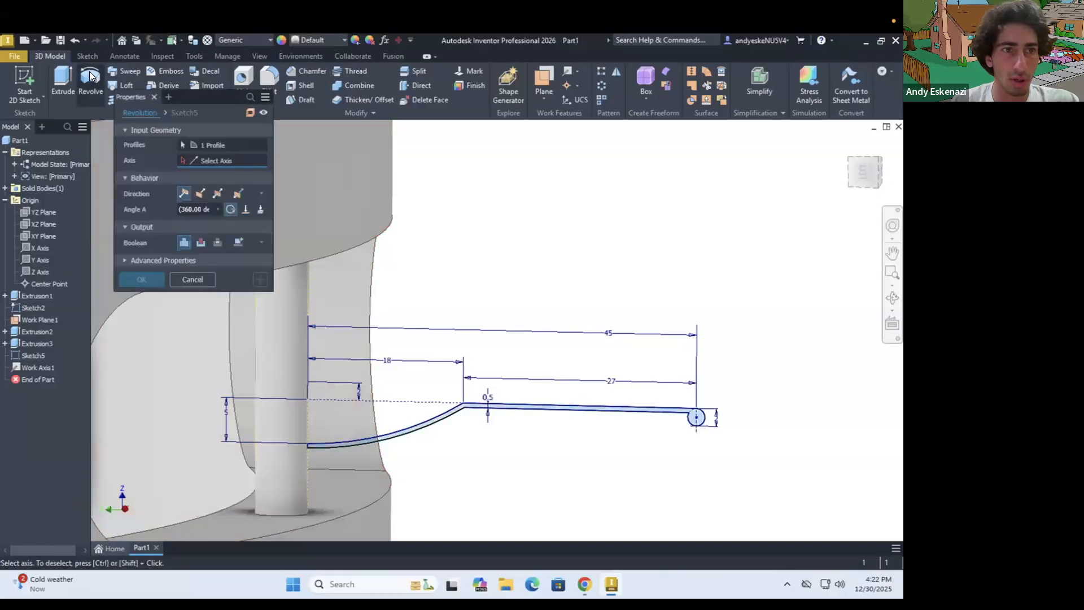
left_click(207, 144)
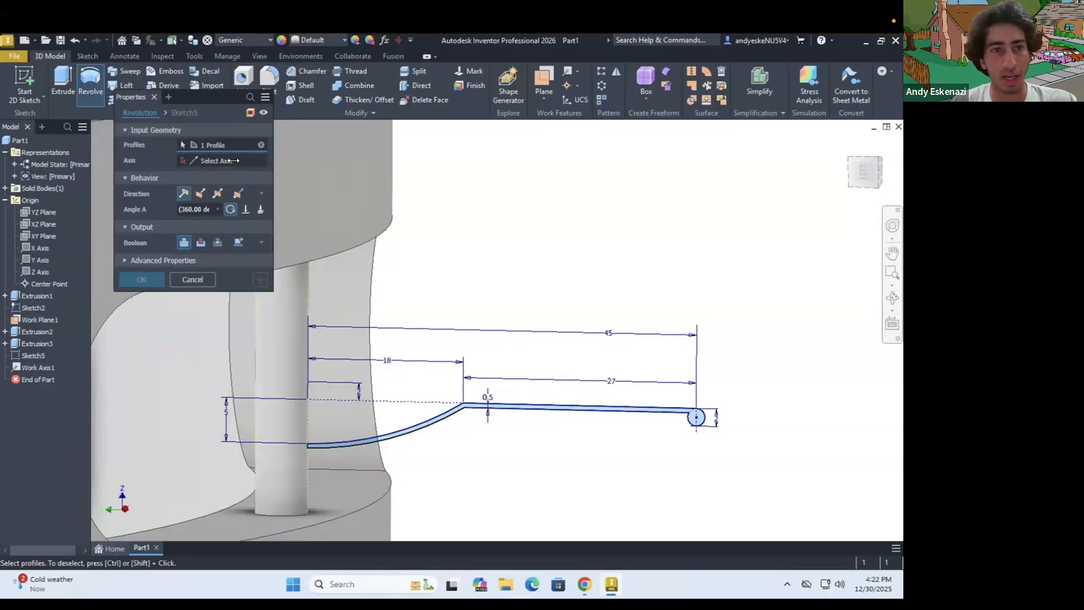
left_click(232, 161)
scroll(403, 251, "up", 4)
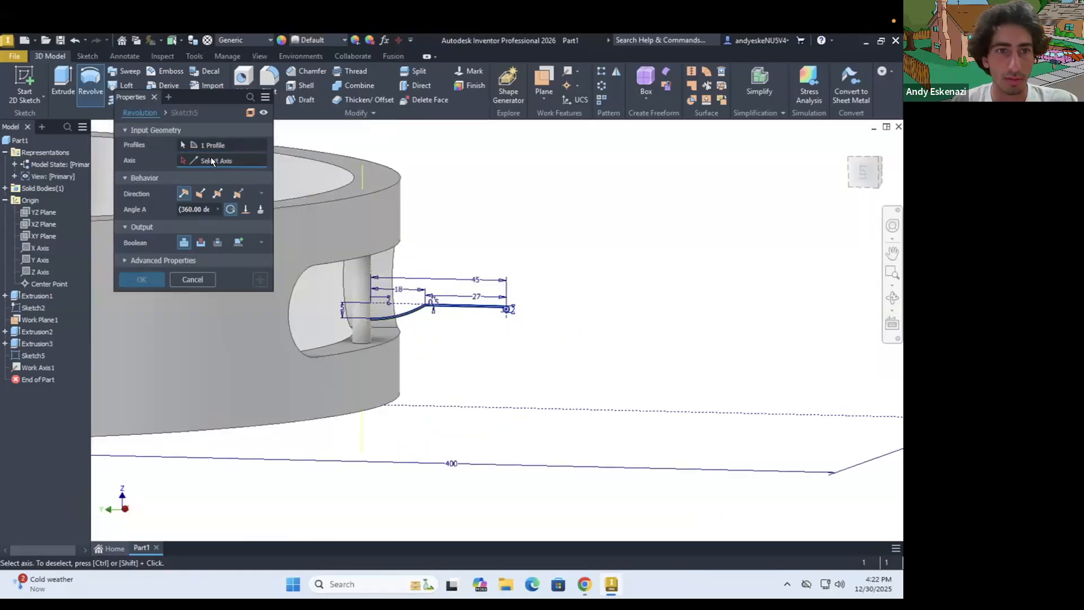
left_click(192, 279)
left_click(89, 81)
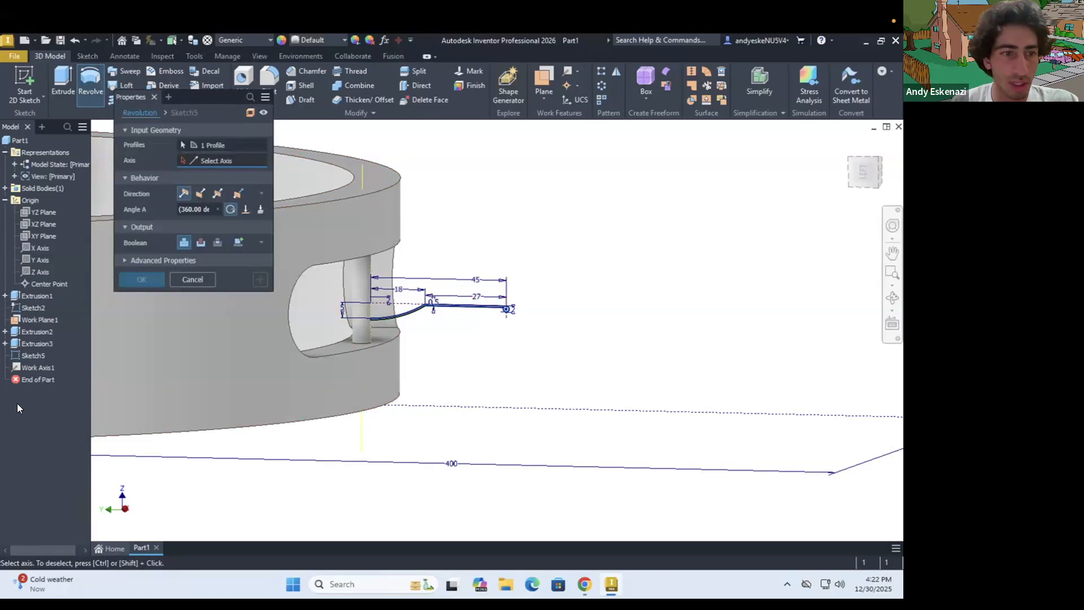
left_click(207, 146)
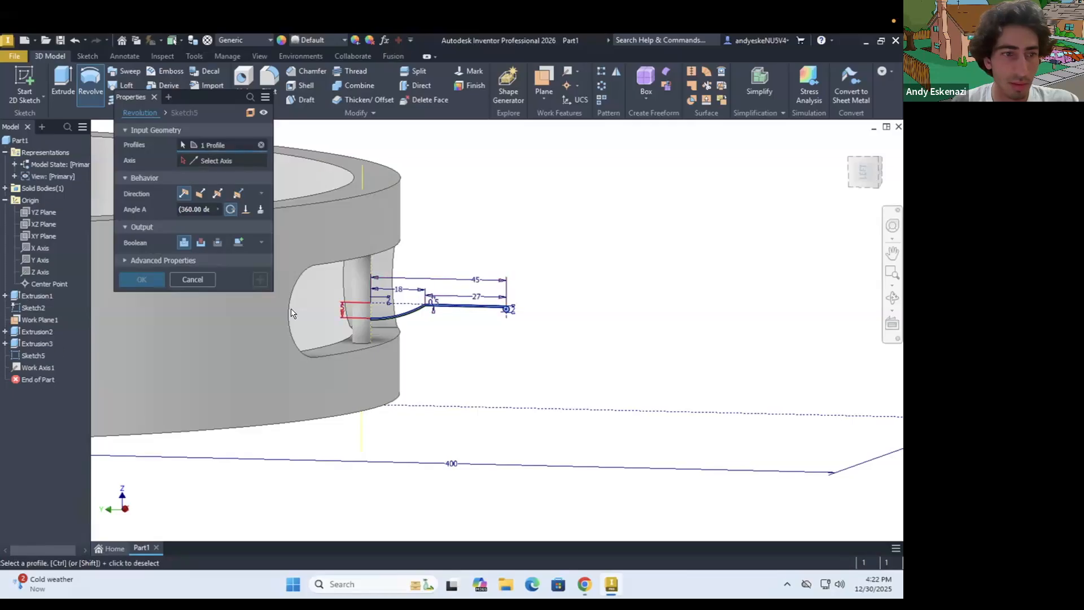
scroll(356, 328, "up", 5)
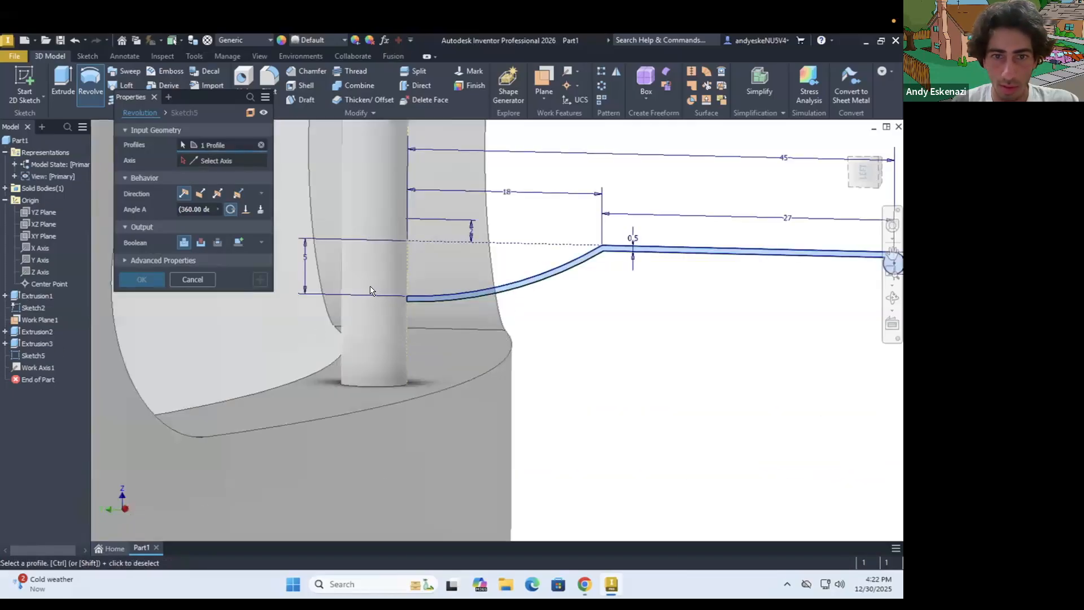
left_click(204, 159)
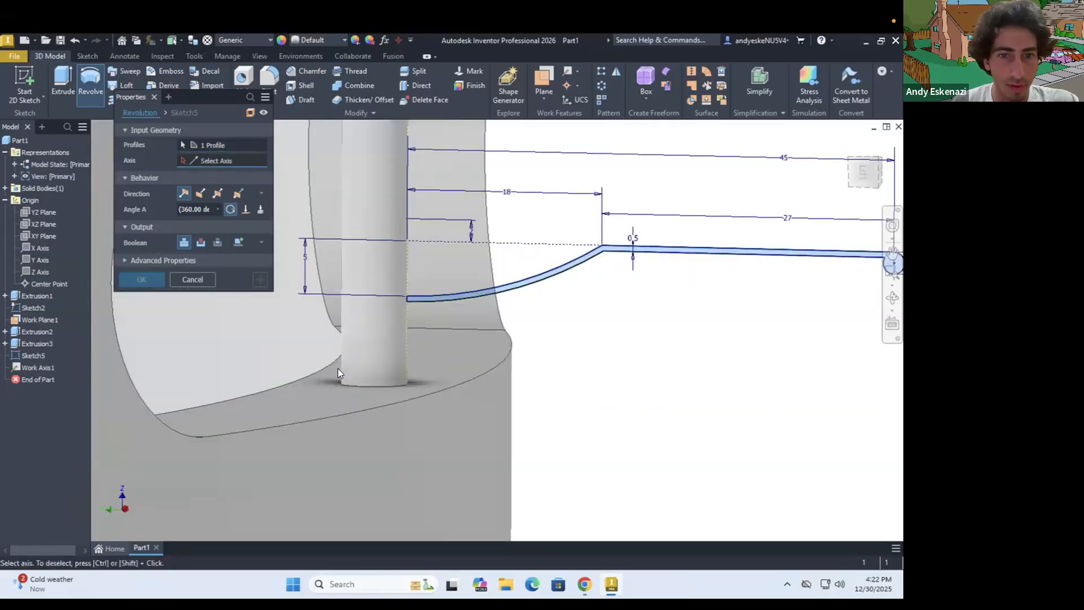
scroll(382, 337, "down", 5)
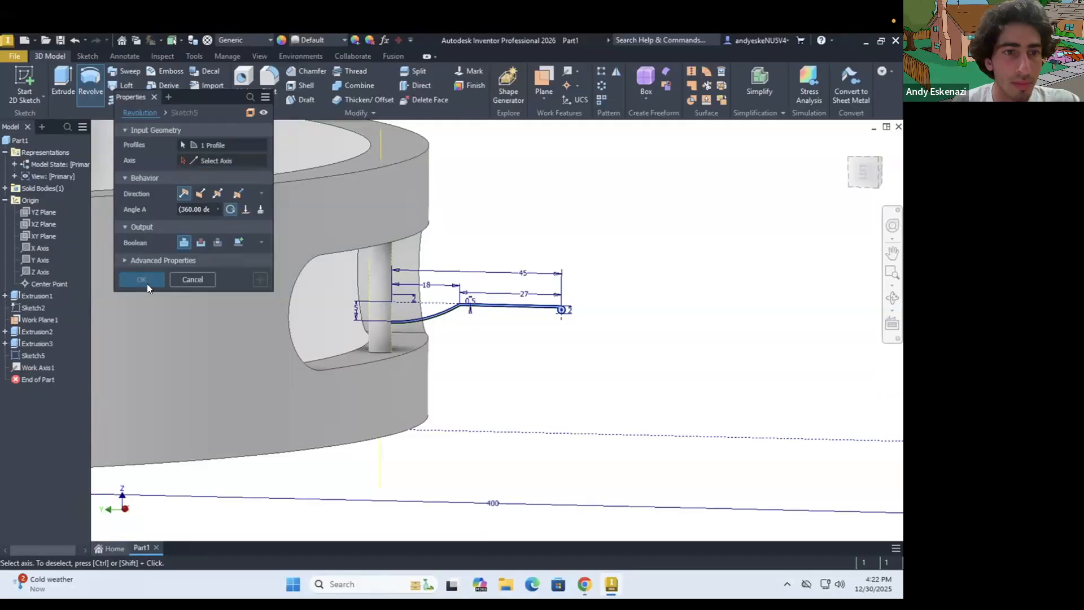
left_click(192, 279)
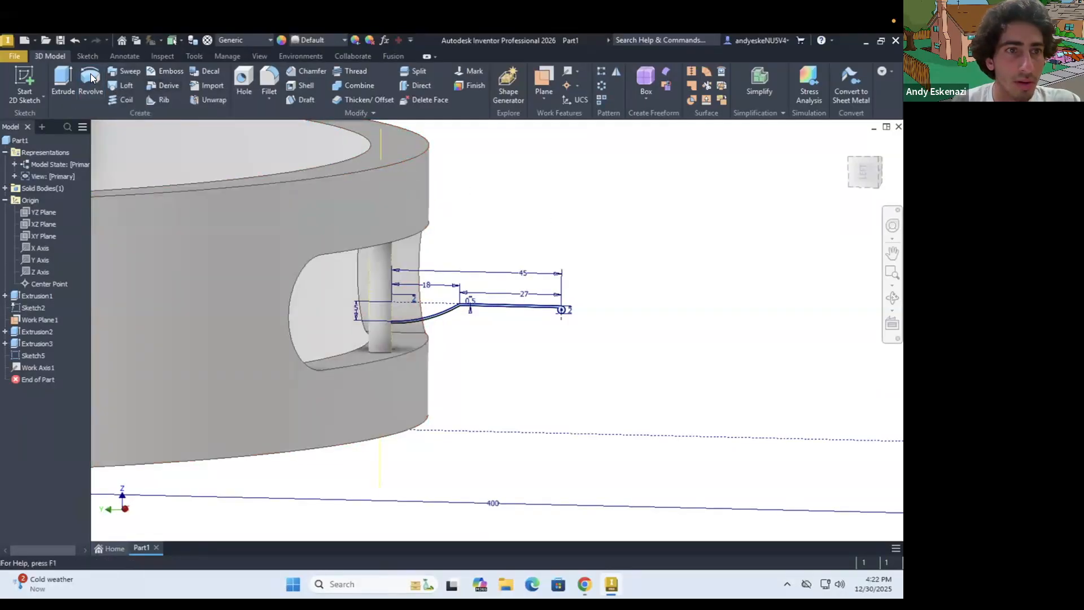
Start a Revolve, clear its preselected profile and choose the pin's work axis as the axis of revolution
left_click(91, 75)
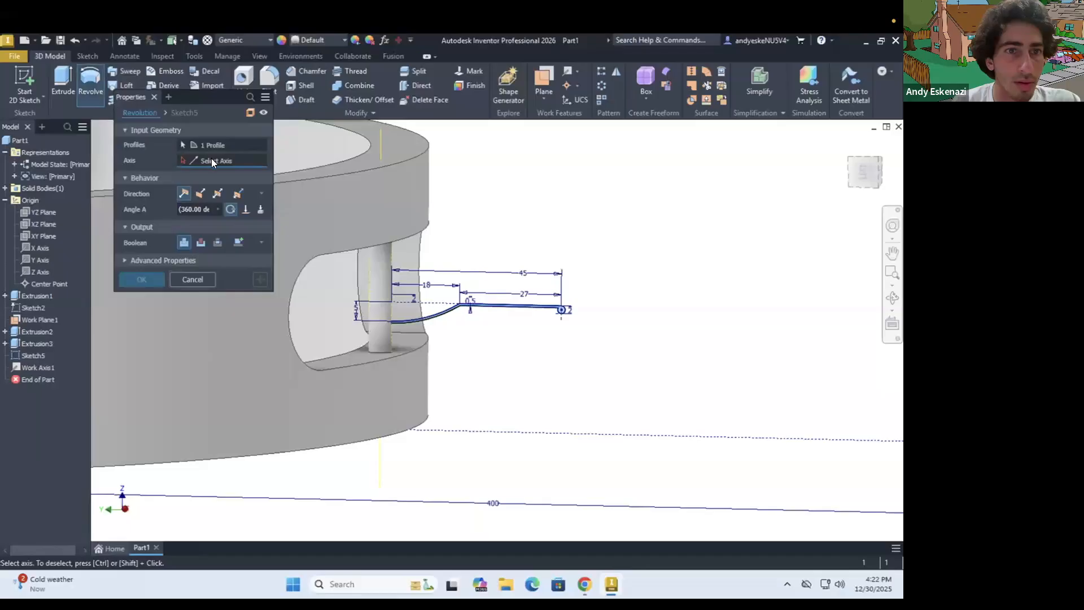
left_click(259, 144)
left_click(261, 145)
left_click(379, 140)
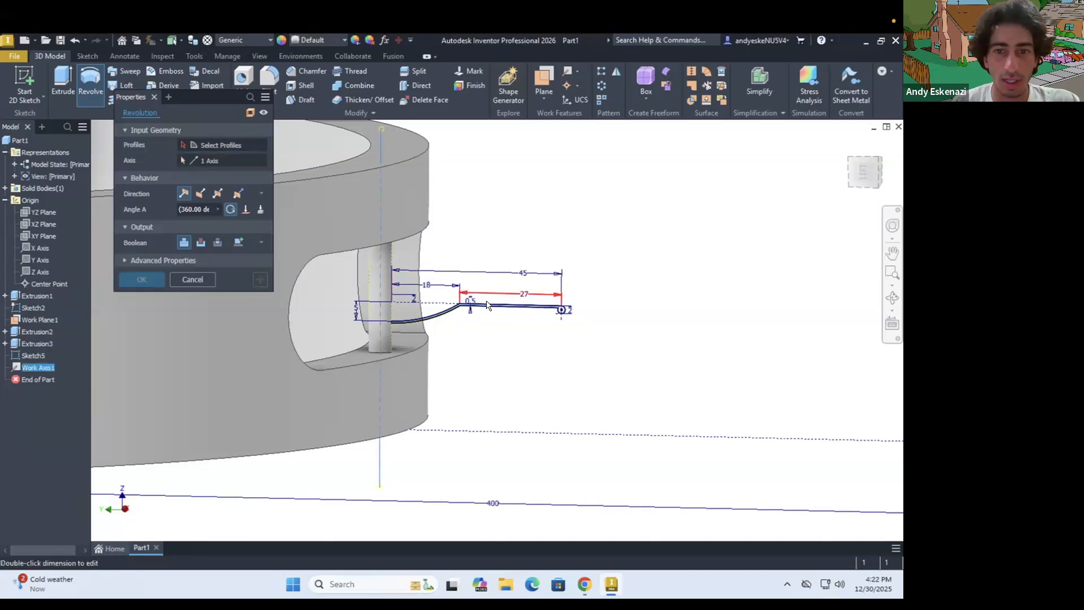
scroll(457, 309, "up", 4)
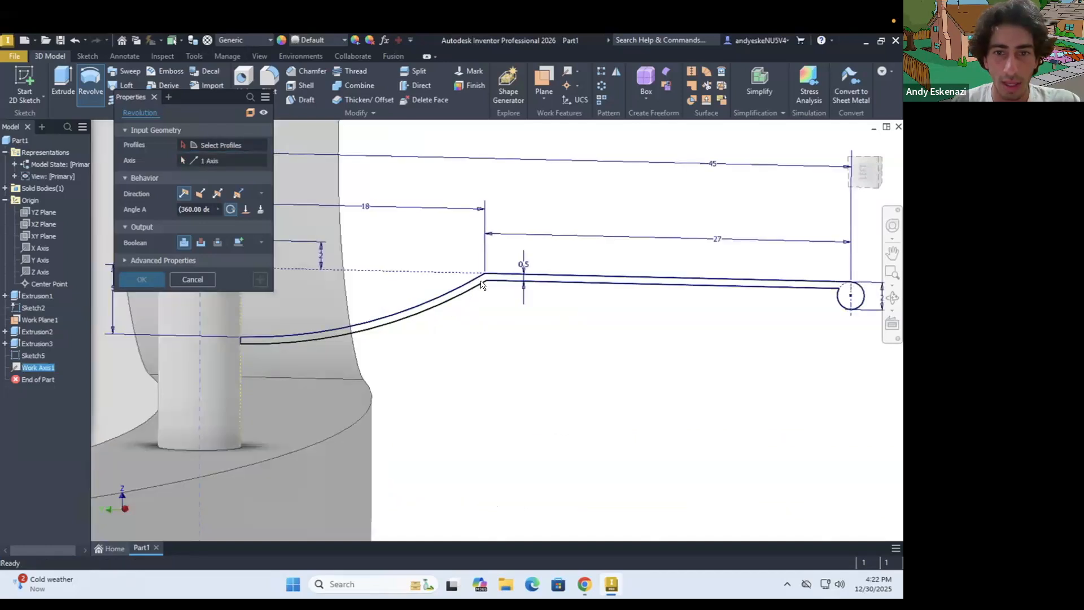
Try to pick the jingle's thin cross-section as the profile to revolve about the pin's axis, and discard the feature
left_click(213, 145)
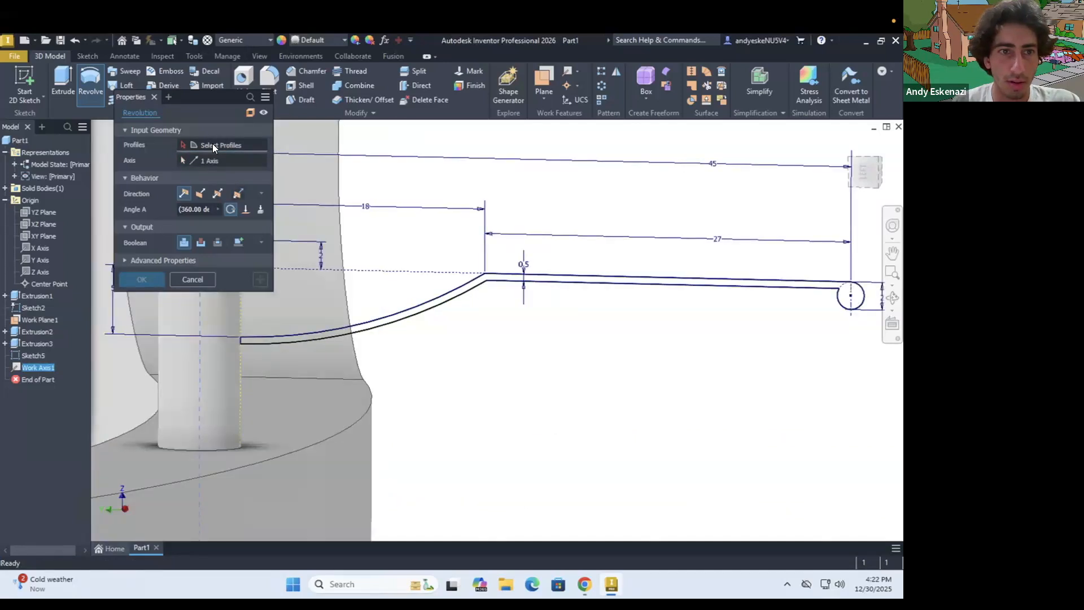
left_click(469, 289)
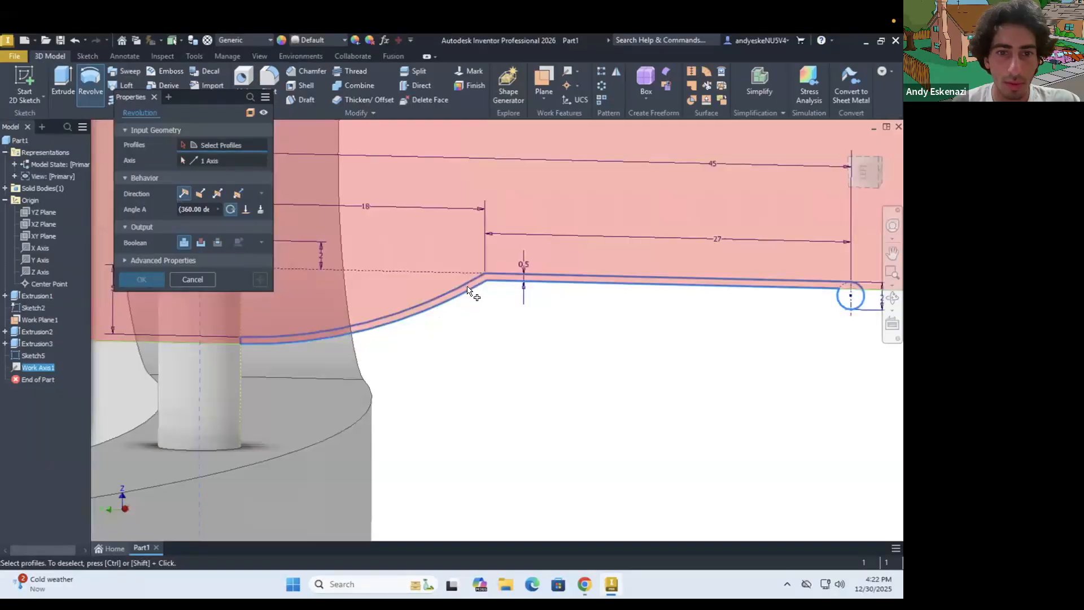
scroll(488, 278, "up", 5)
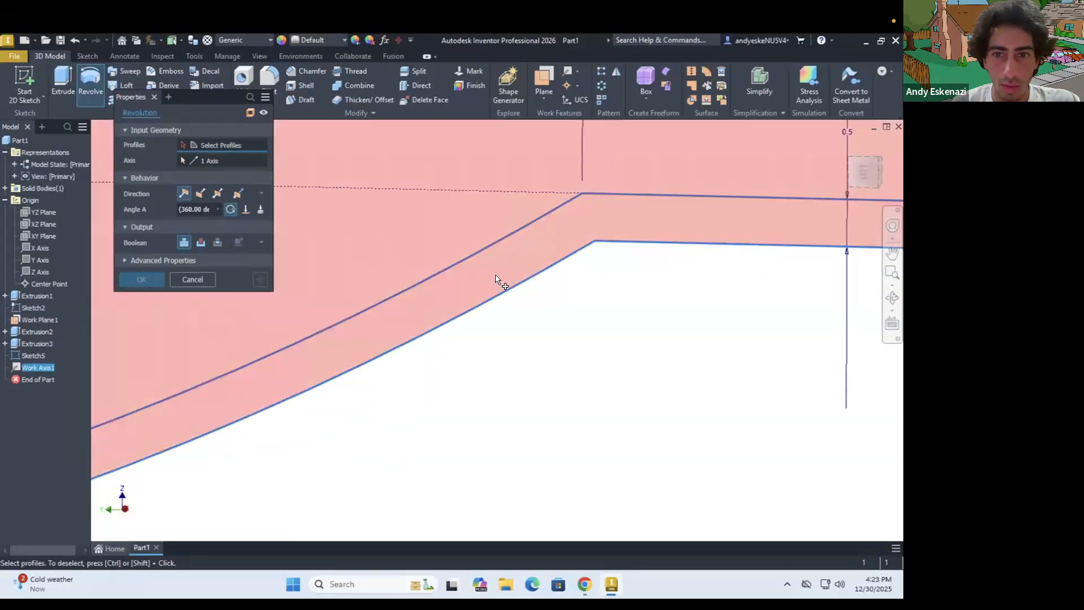
scroll(495, 279, "down", 5)
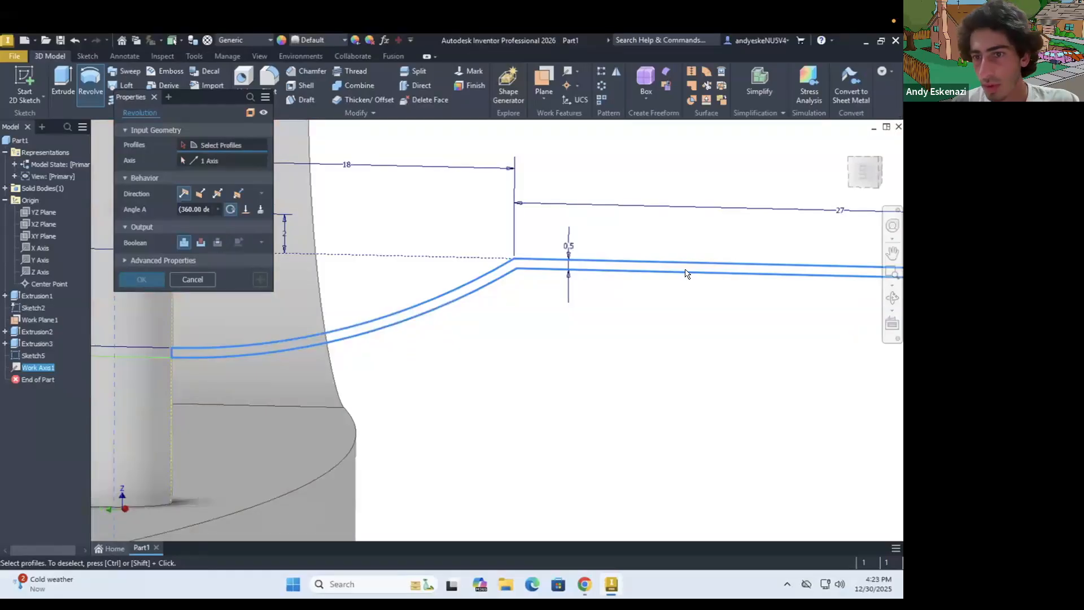
scroll(813, 280, "up", 5)
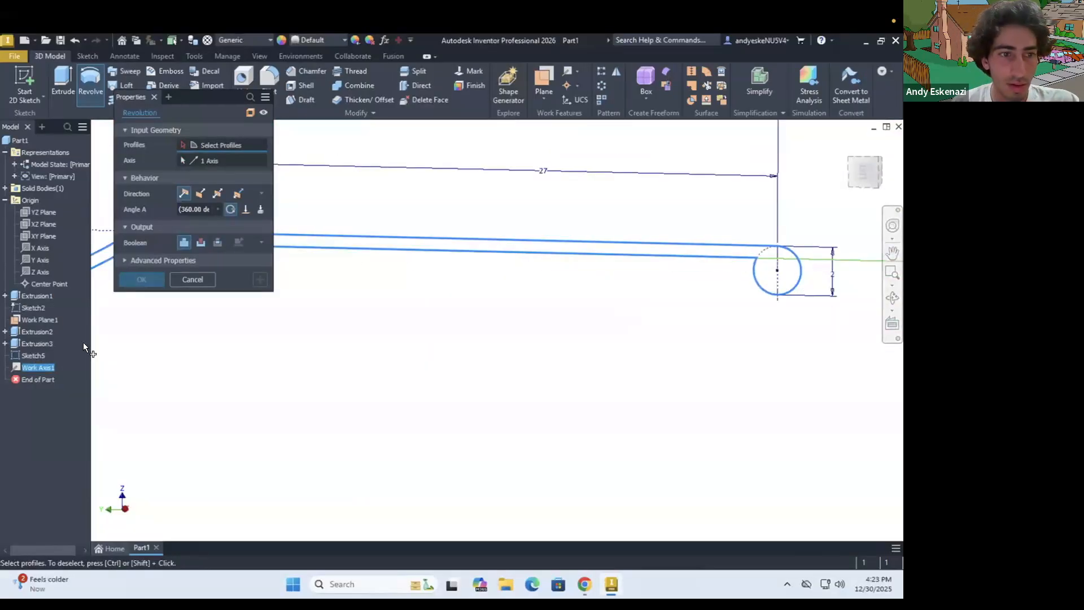
scroll(438, 243, "down", 3)
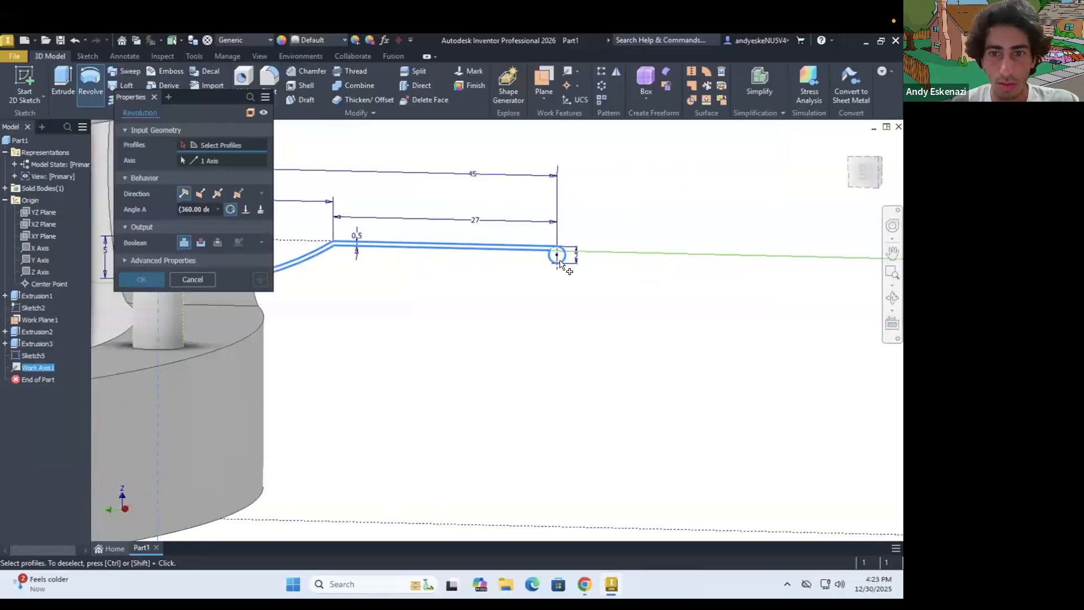
scroll(341, 292, "down", 2)
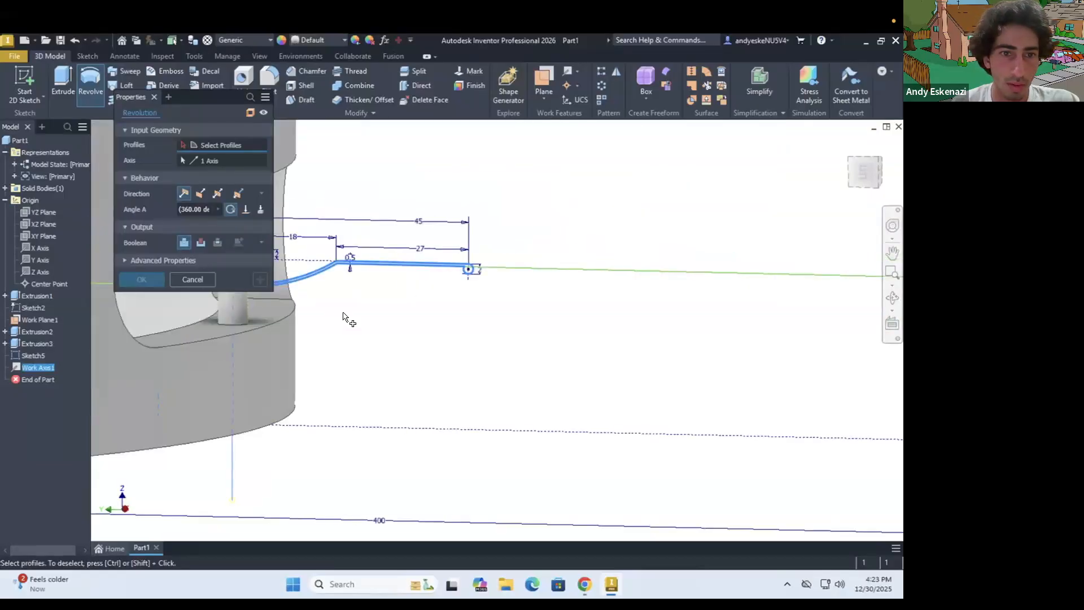
scroll(297, 312, "down", 3)
scroll(313, 294, "up", 4)
middle_click_drag(311, 288, 295, 312, "shift")
scroll(317, 282, "up", 5)
left_click(255, 315)
scroll(256, 315, "down", 3)
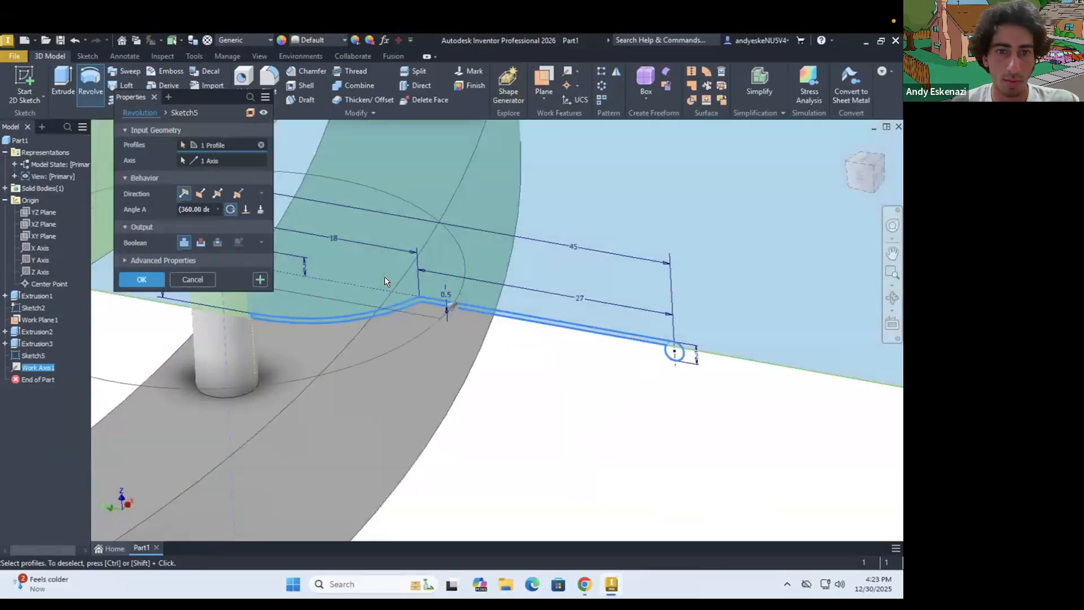
scroll(383, 276, "down", 5)
middle_click_drag(407, 257, 427, 236, "shift")
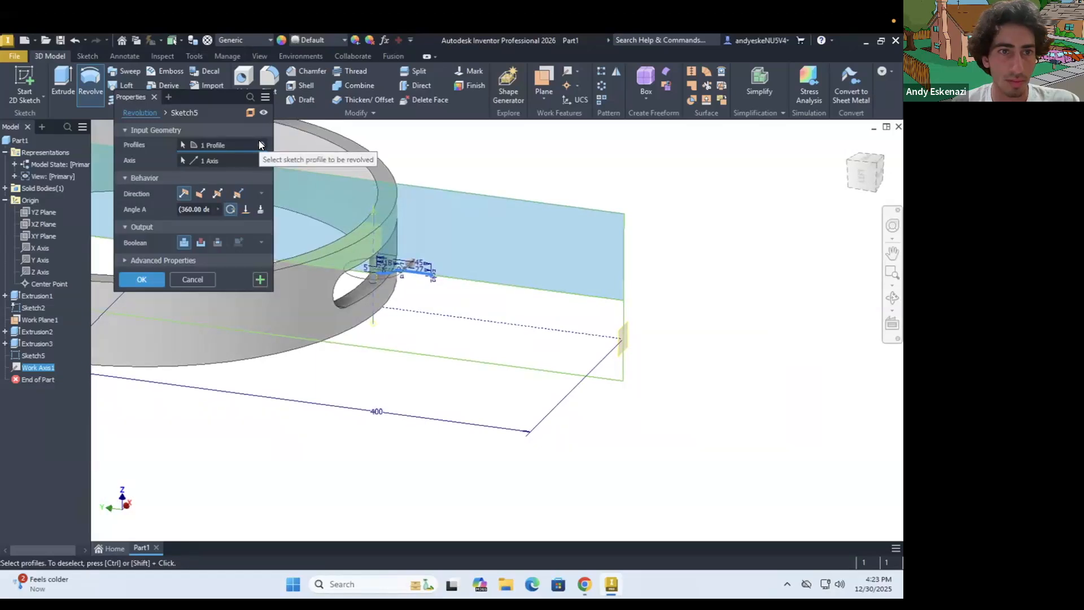
left_click(193, 279)
Move the pin's work axis ahead of the jingle sketch in the model history and open that sketch for editing
left_click_drag(36, 367, 39, 351)
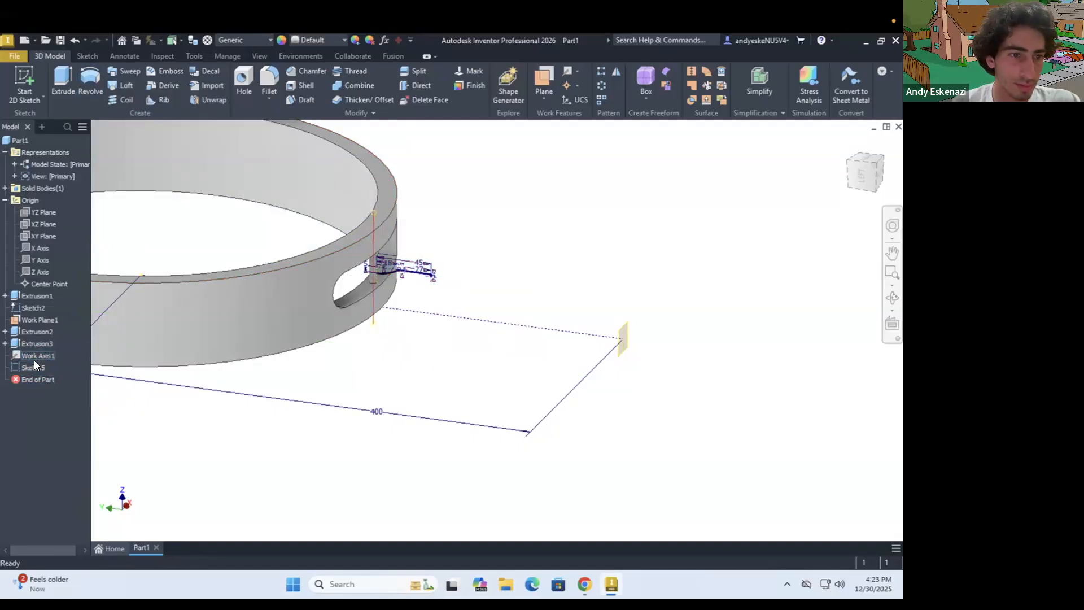
right_click(34, 367)
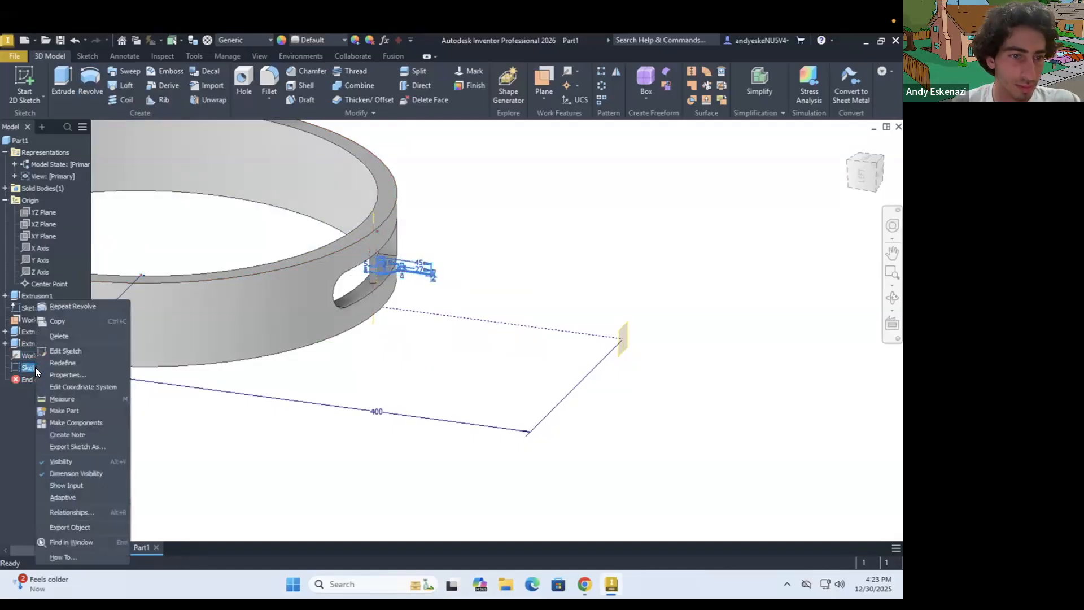
left_click(70, 350)
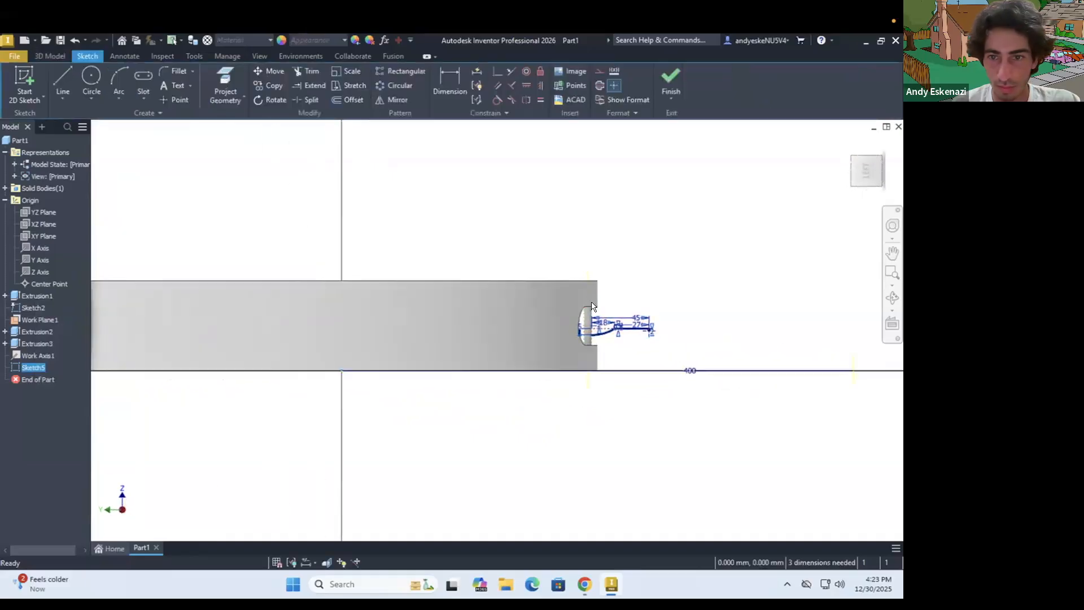
scroll(594, 317, "down", 5)
scroll(532, 318, "up", 9)
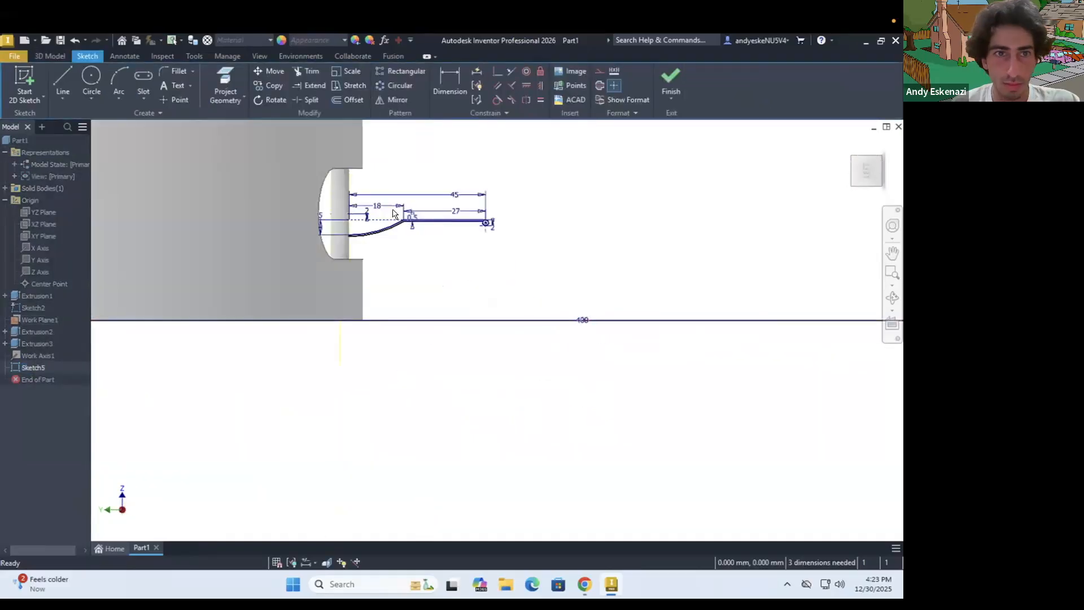
scroll(393, 213, "up", 3)
Revolve the jingle's thin cross-section a full 360 degrees about the pin's work axis to form the jingle disc
left_click(40, 54)
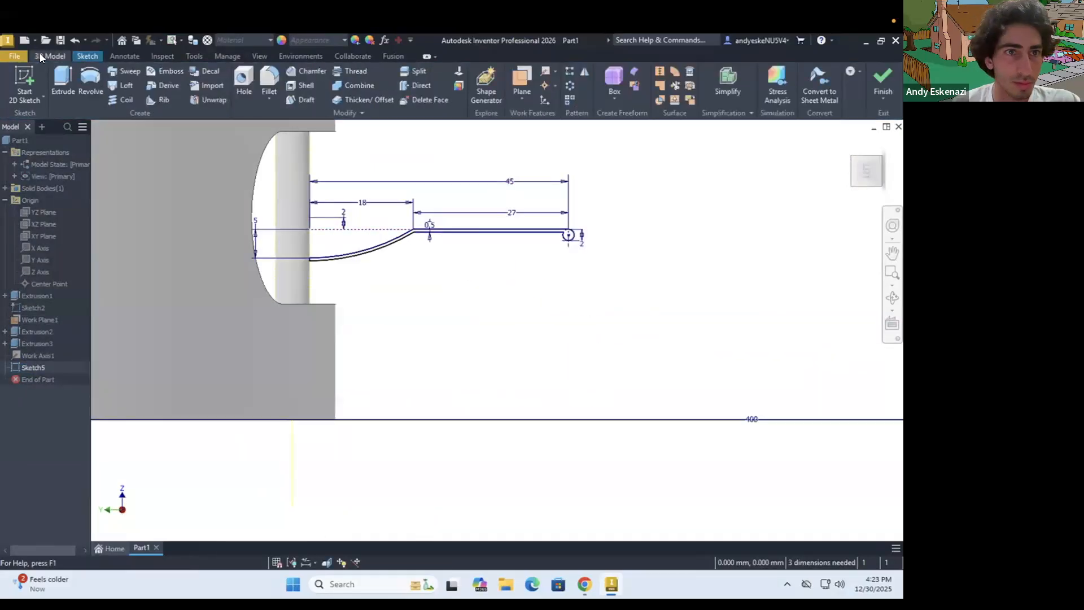
left_click(96, 82)
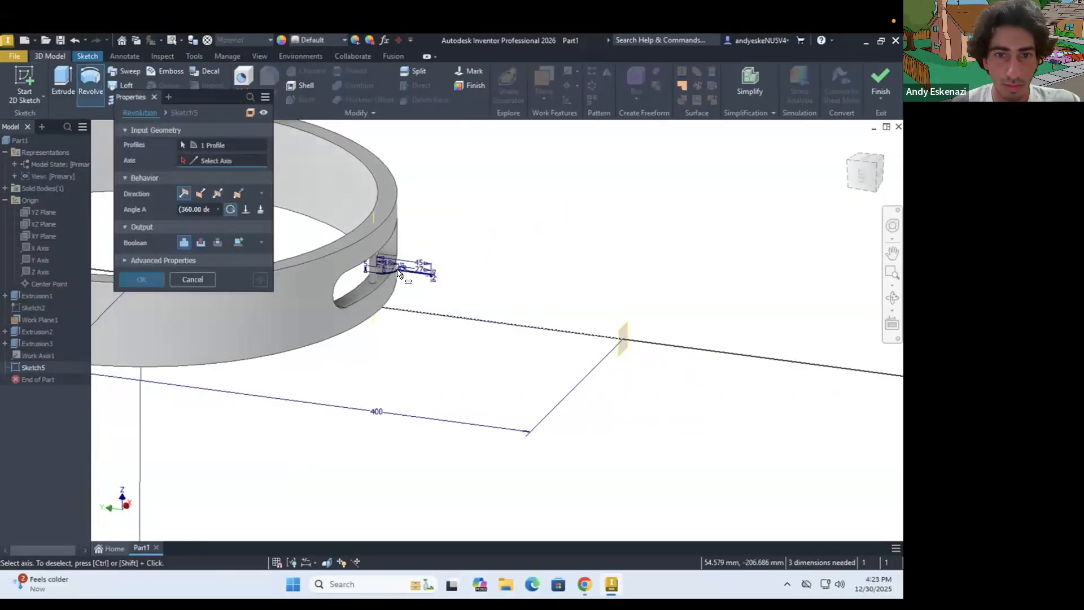
scroll(398, 271, "up", 2)
scroll(356, 285, "up", 4)
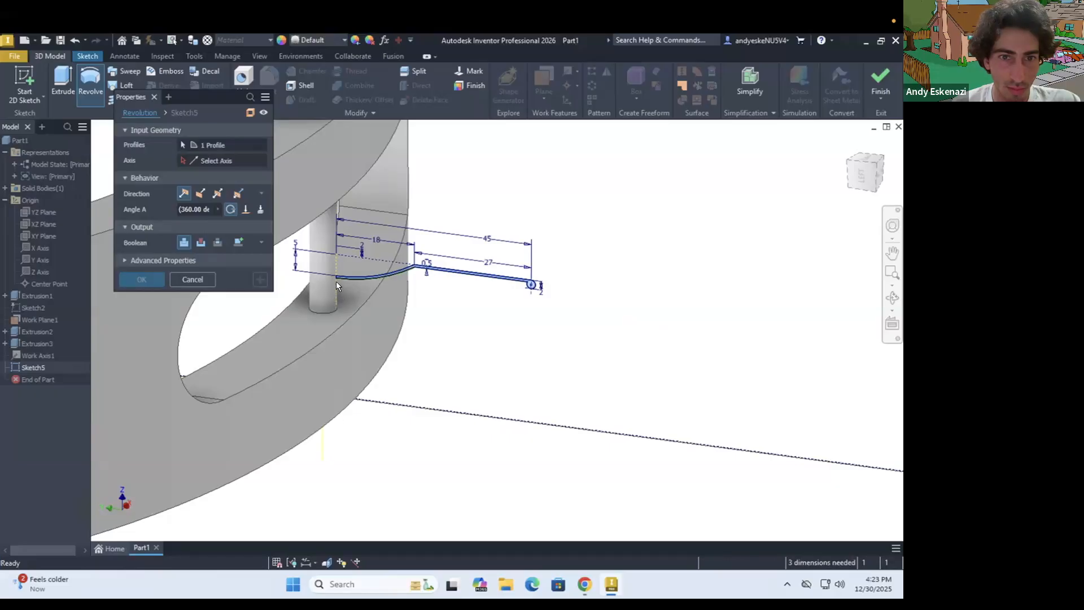
scroll(334, 279, "up", 2)
scroll(340, 271, "up", 2)
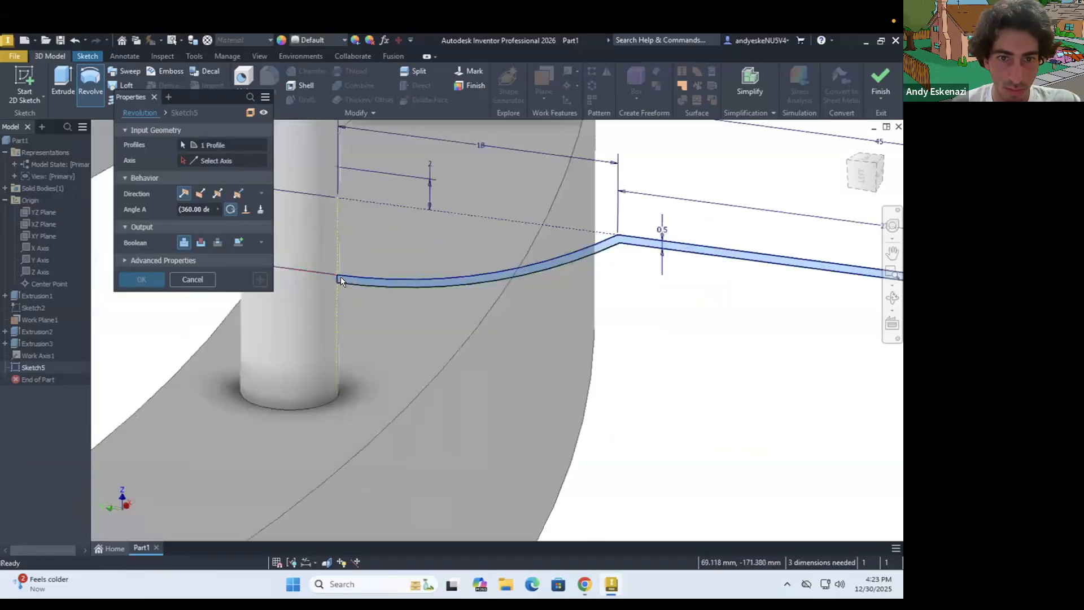
scroll(340, 279, "up", 3)
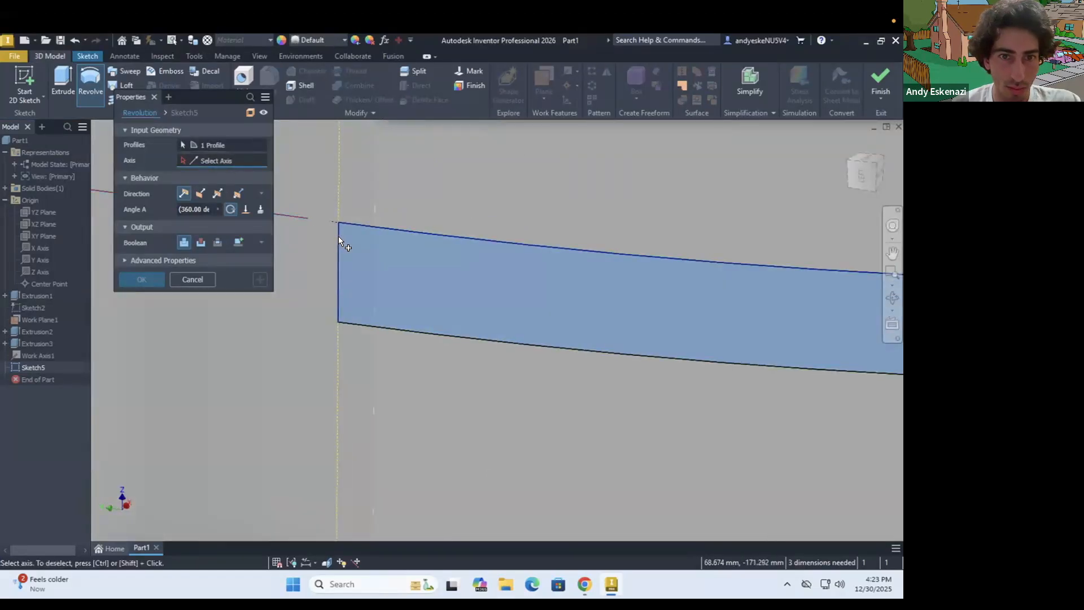
scroll(344, 261, "down", 3)
scroll(344, 260, "down", 4)
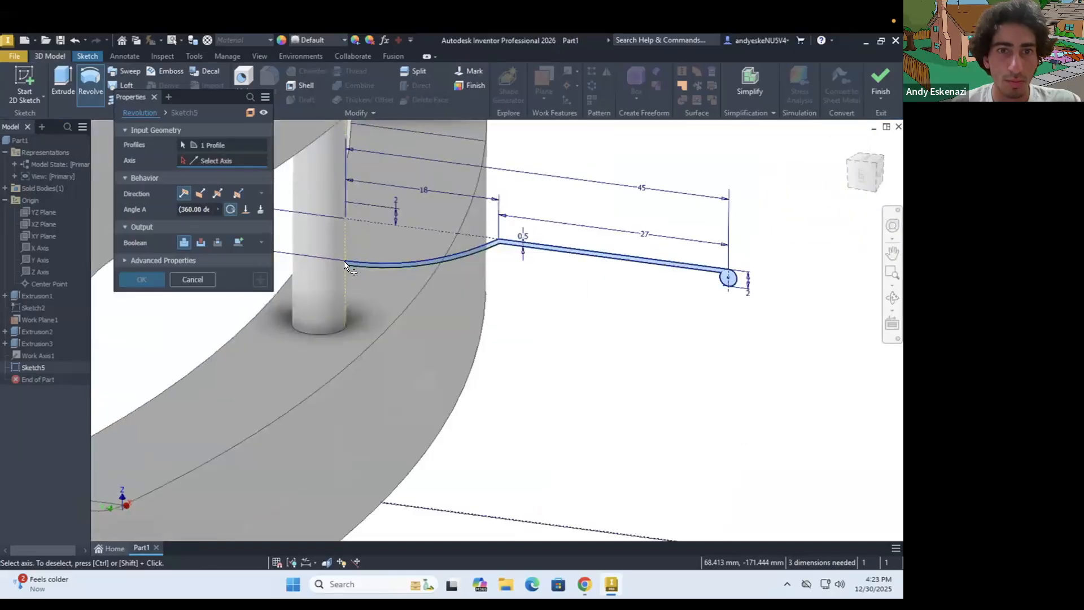
left_click(335, 134)
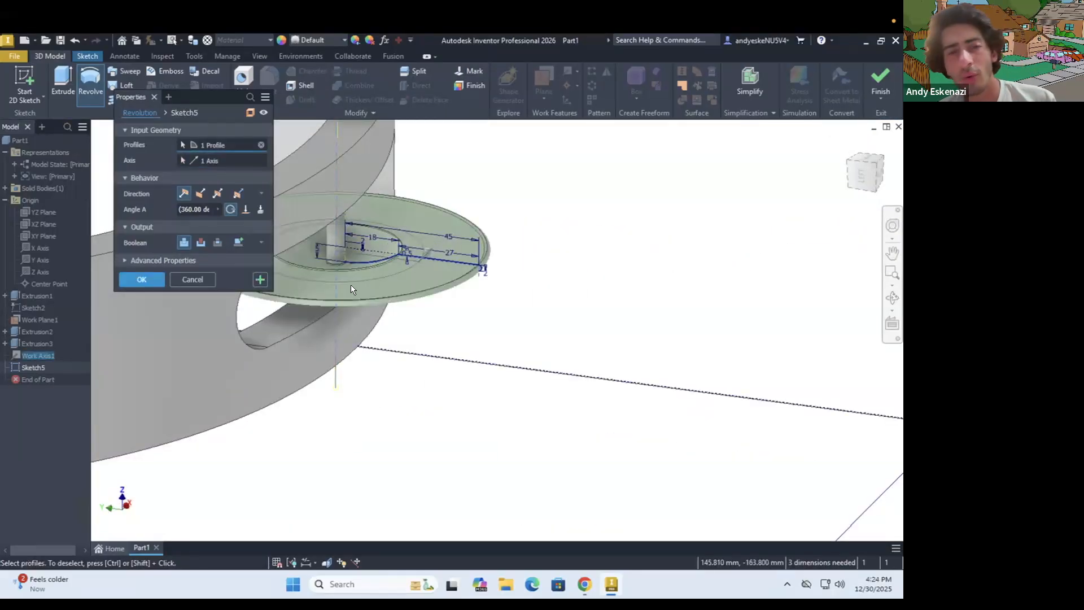
middle_click_drag(333, 254, 515, 298, "shift")
left_click(142, 279)
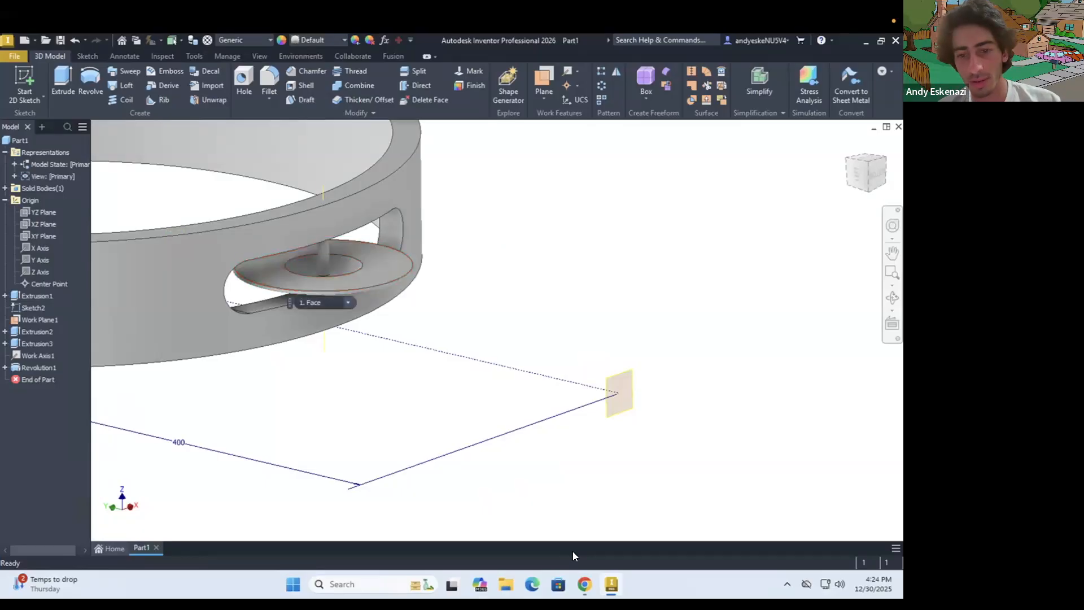
Check the jingle reference photo and create a work plane midway between the slot's lower and upper flat faces
left_click(581, 586)
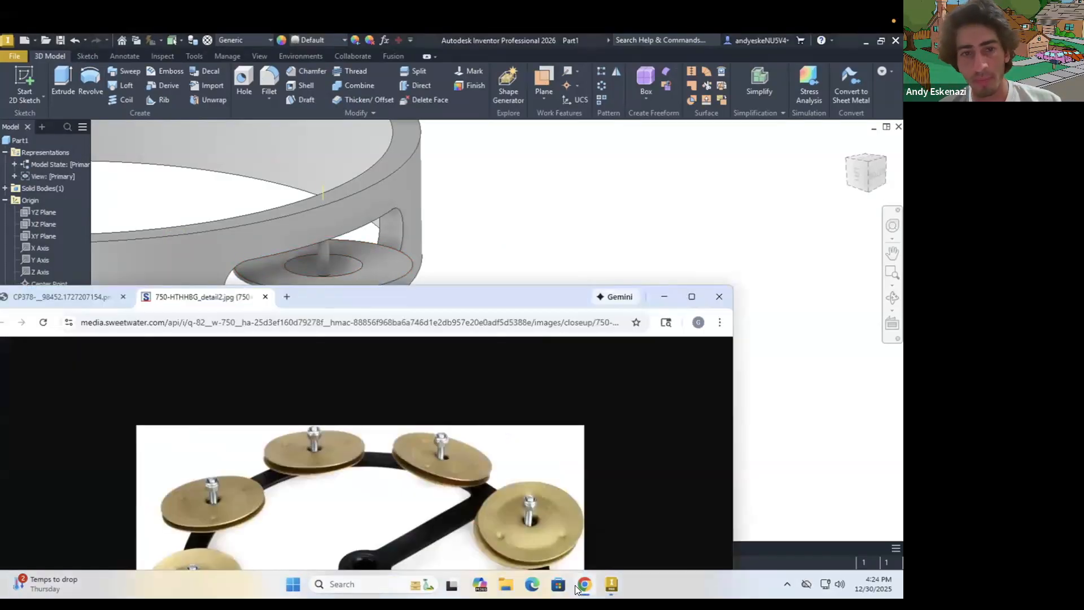
left_click(583, 585)
scroll(286, 270, "up", 5)
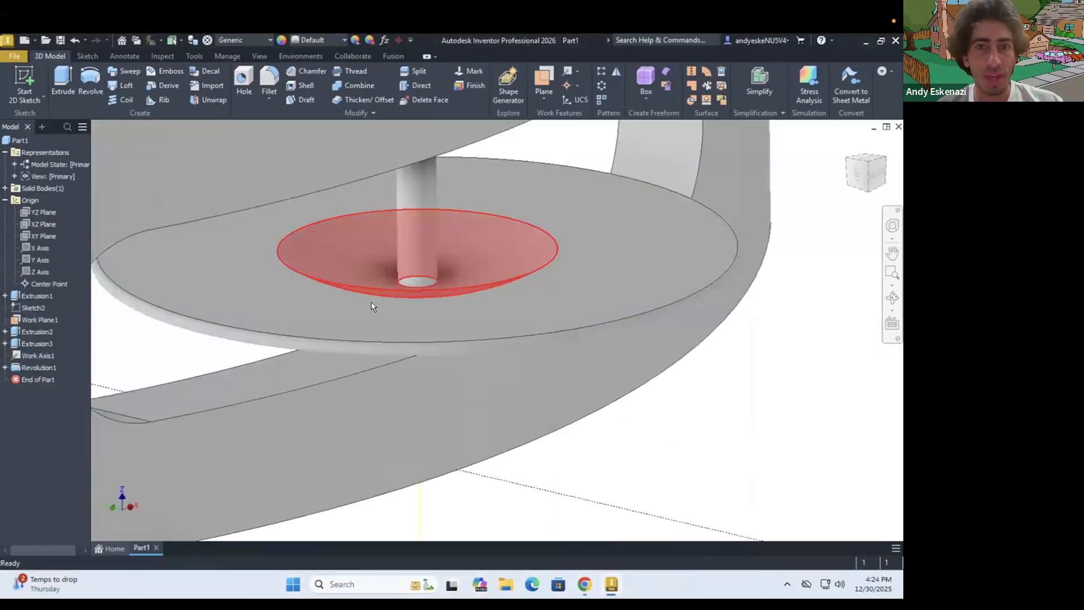
scroll(371, 301, "down", 5)
left_click(545, 78)
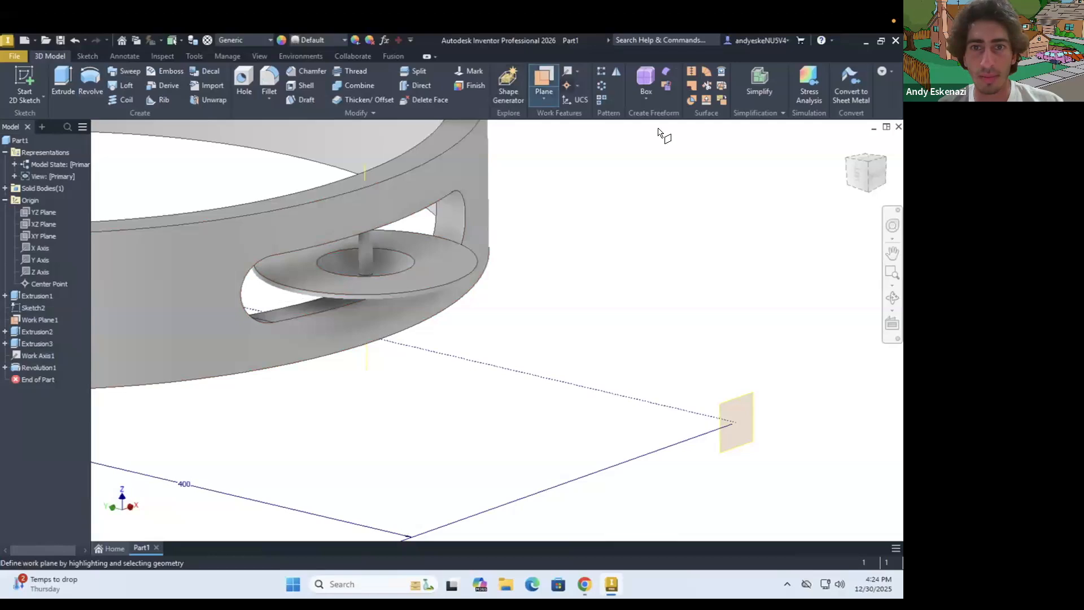
left_click(280, 314)
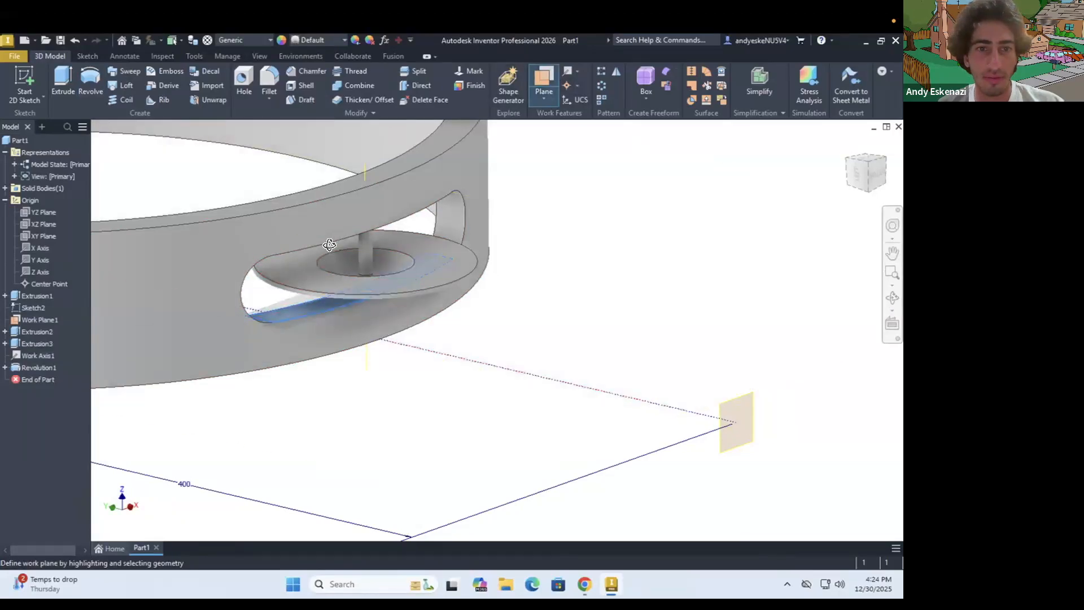
middle_click_drag(330, 244, 382, 168, "shift")
scroll(384, 165, "up", 5)
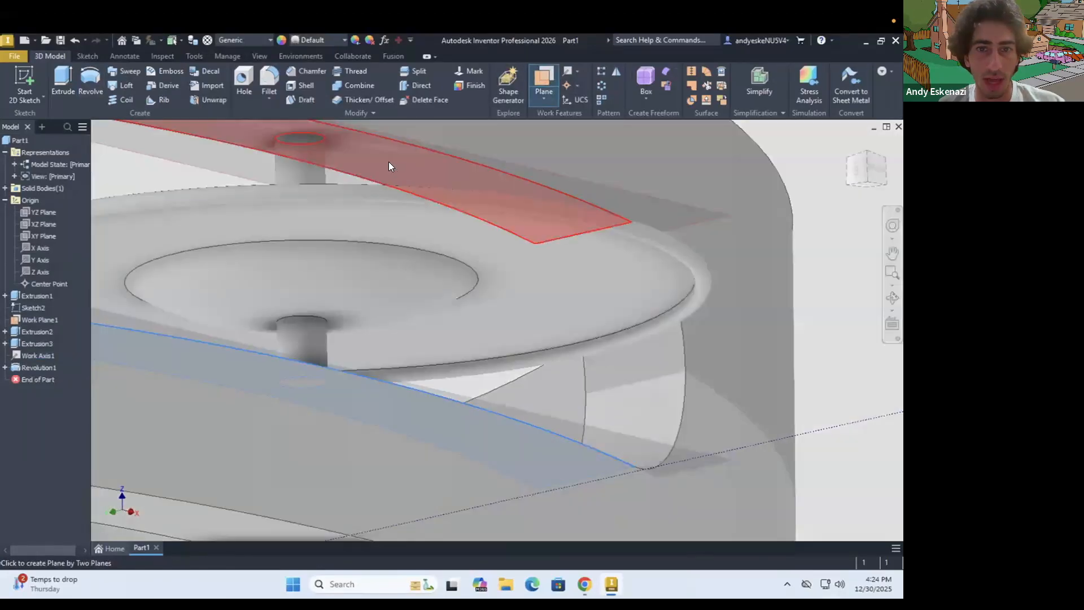
left_click(388, 166)
scroll(408, 223, "down", 5)
mouse_move(265, 258)
middle_mouse_down("shift")
mouse_move(358, 285)
mouse_move(398, 273)
middle_mouse_up("shift")
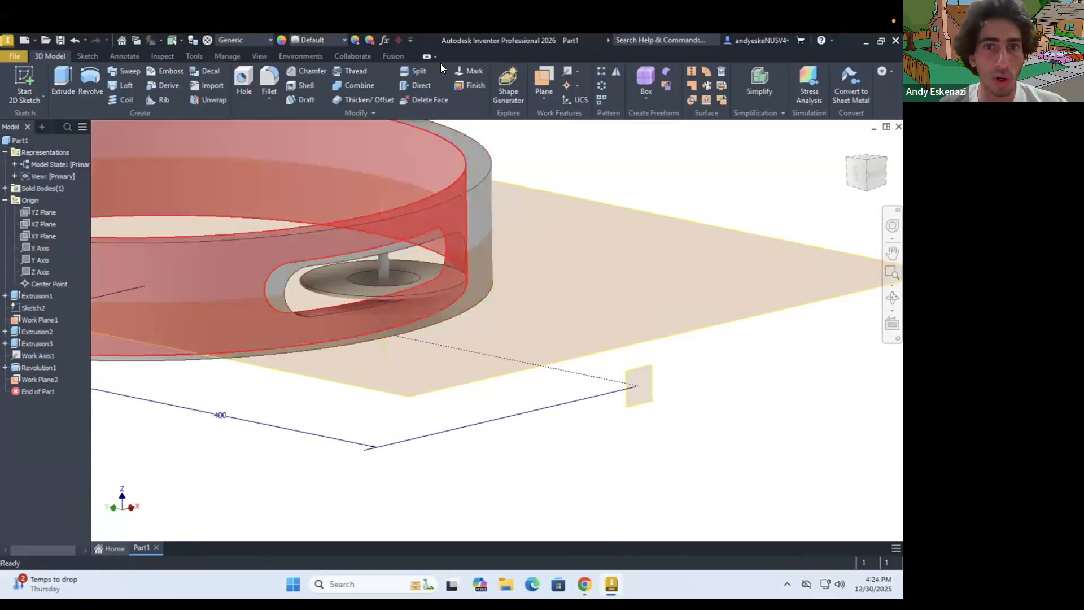
Mirror the revolved jingle feature across the slot's mid-plane to add the second jingle
left_click(615, 73)
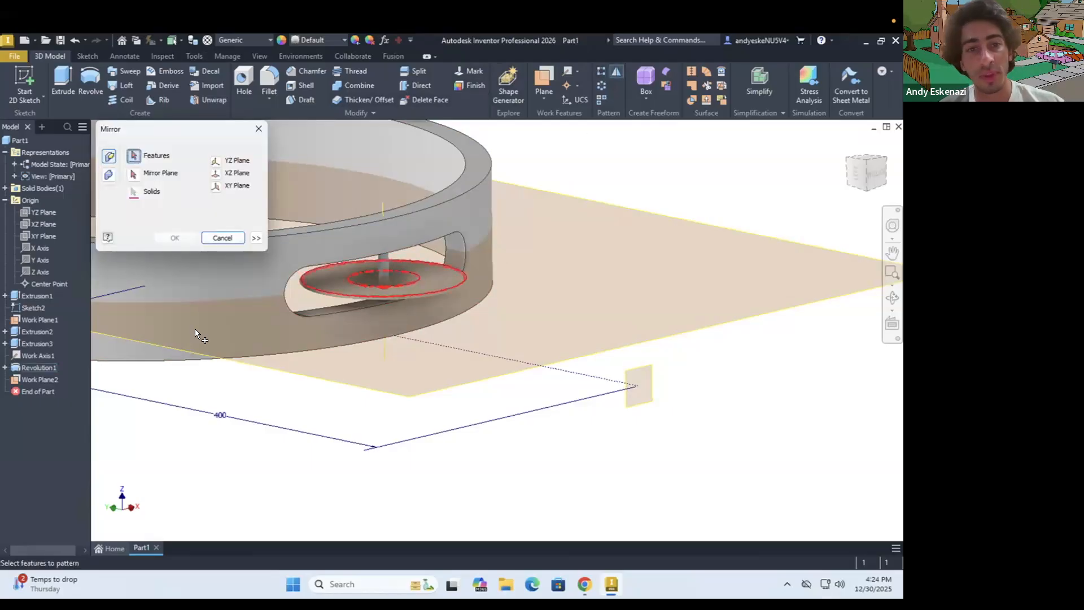
left_click(40, 370)
left_click(134, 175)
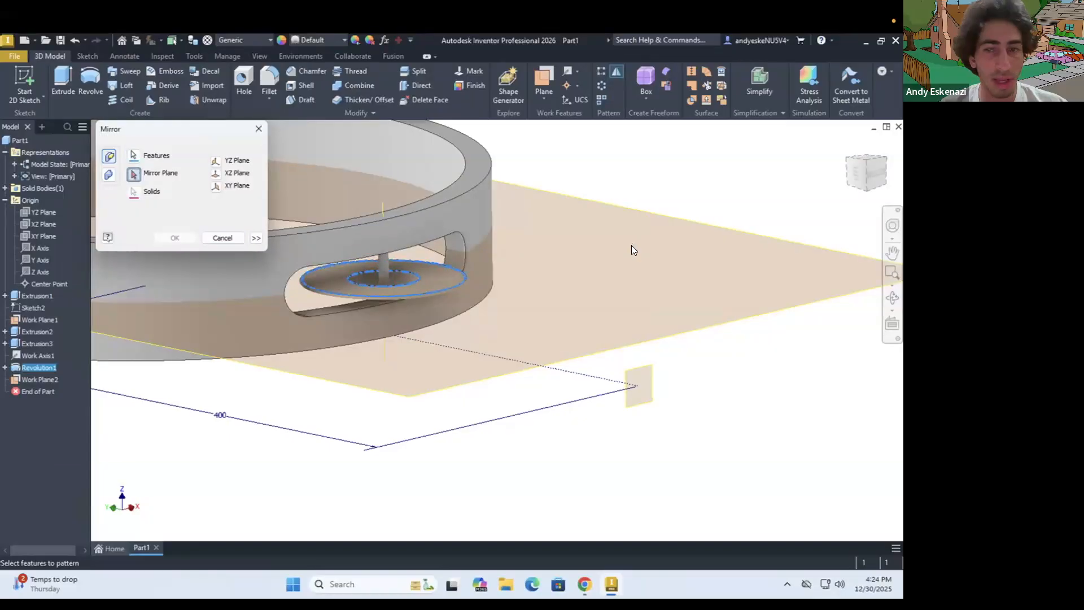
left_click(647, 218)
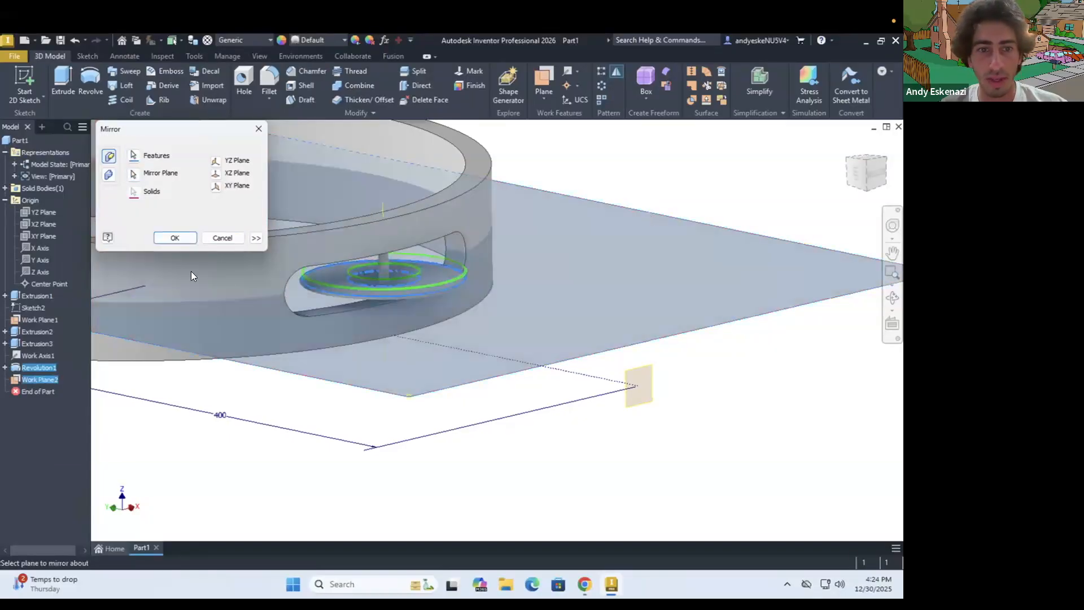
left_click(174, 238)
Examine the pair of jingles on the pin and their fit in the ring's slot from several angles
middle_click_drag(402, 264, 389, 307, "shift")
scroll(370, 274, "up", 3)
scroll(372, 270, "up", 3)
scroll(427, 278, "down", 6)
scroll(378, 309, "up", 4)
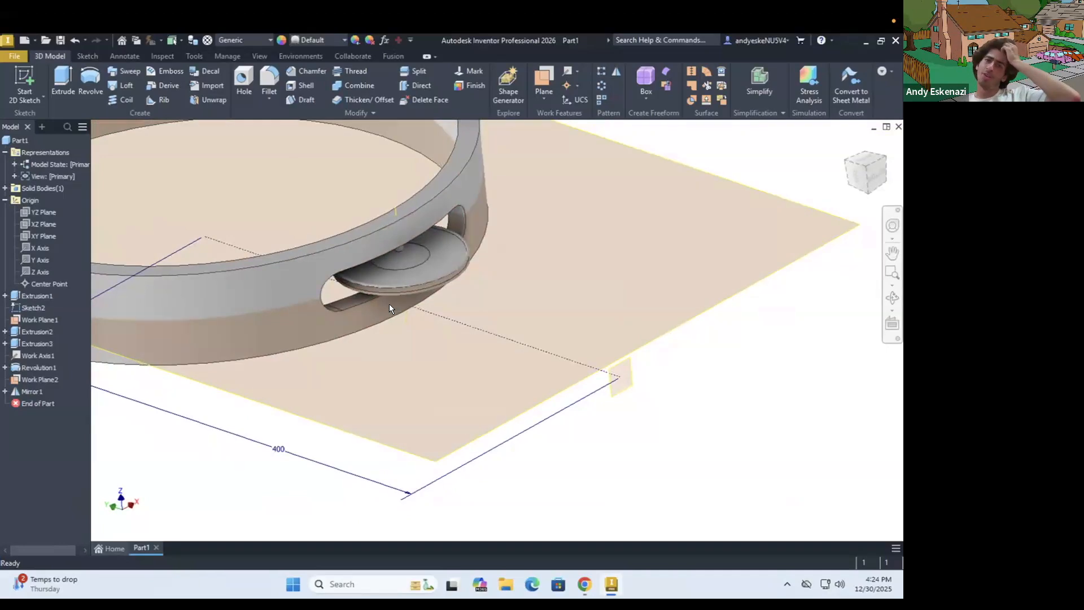
middle_click_drag(395, 317, 460, 234, "shift")
scroll(459, 282, "down", 6)
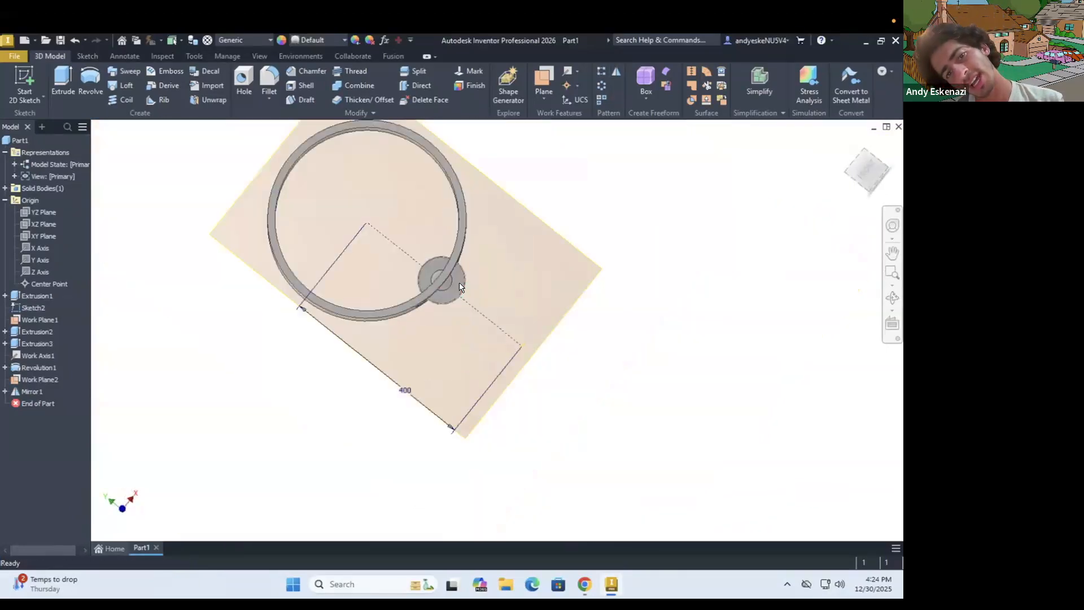
scroll(455, 289, "up", 4)
middle_click_drag(453, 287, 455, 260, "shift")
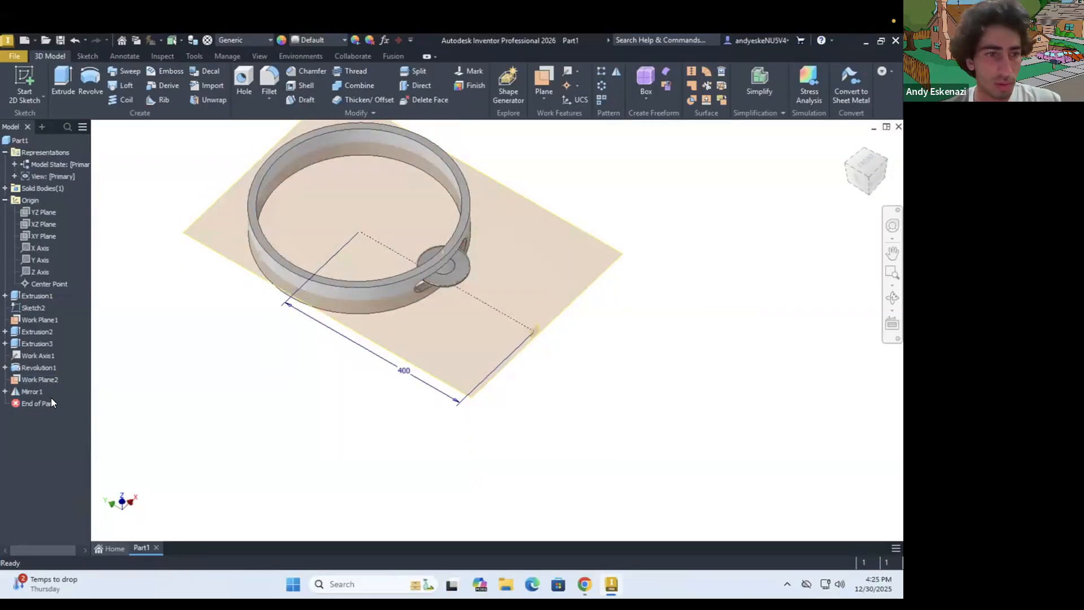
Hide the slot's mid-plane and the pin's work axis
right_click(23, 380)
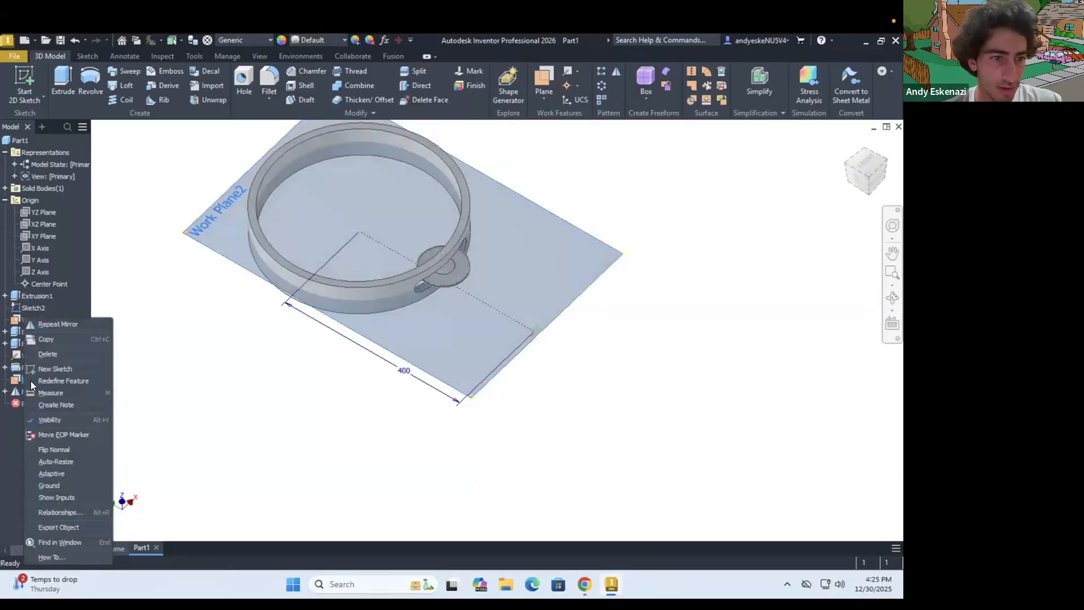
left_click(55, 420)
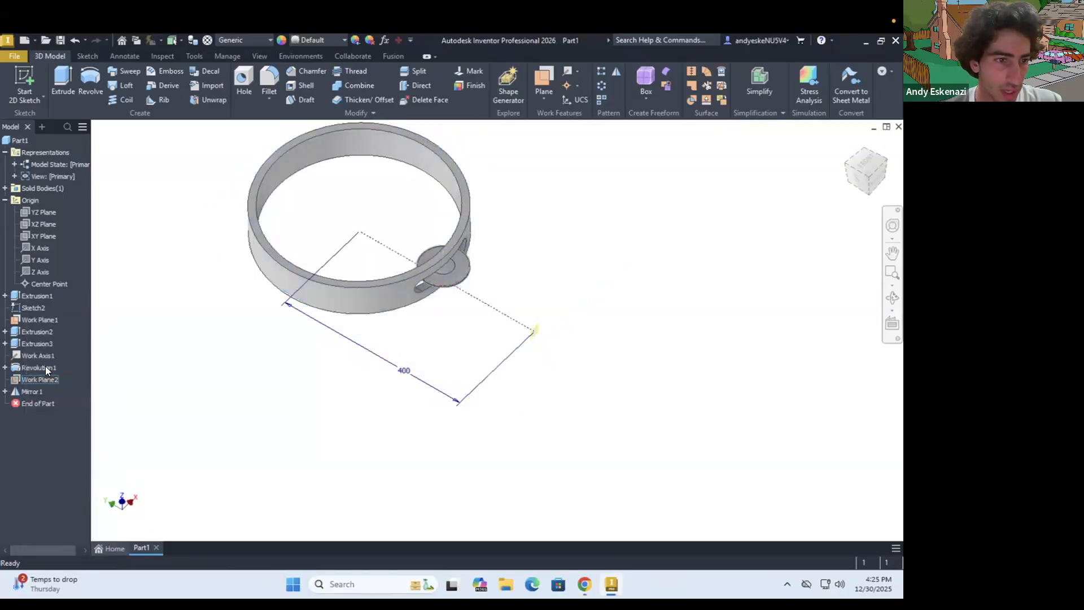
right_click(38, 354)
left_click(67, 433)
scroll(504, 293, "up", 4)
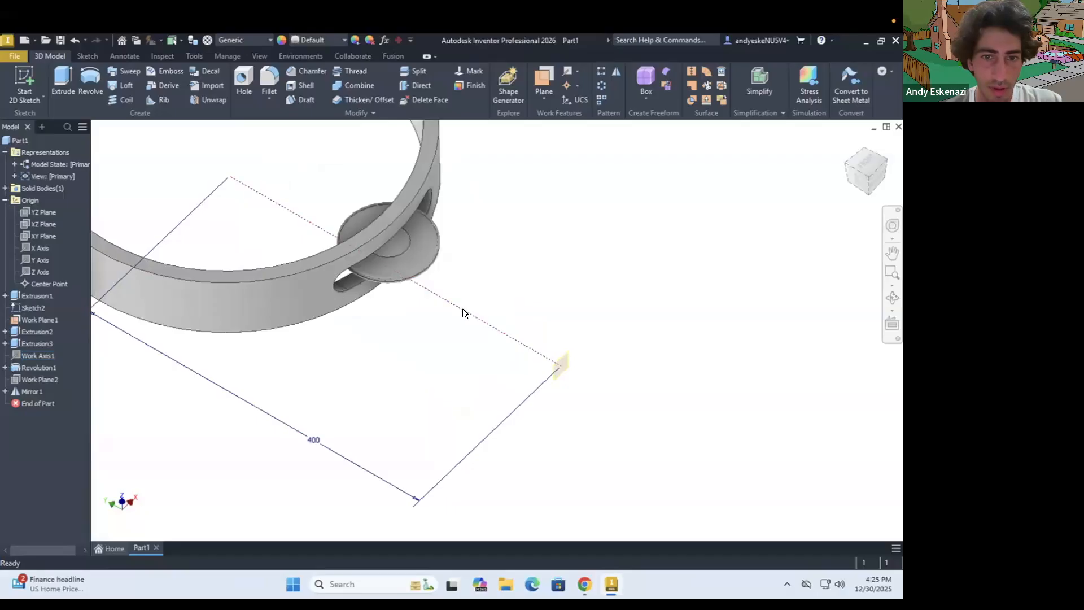
Hide the small work plane outside the ring and the sketch containing the 400 mm dimension
right_click(462, 313)
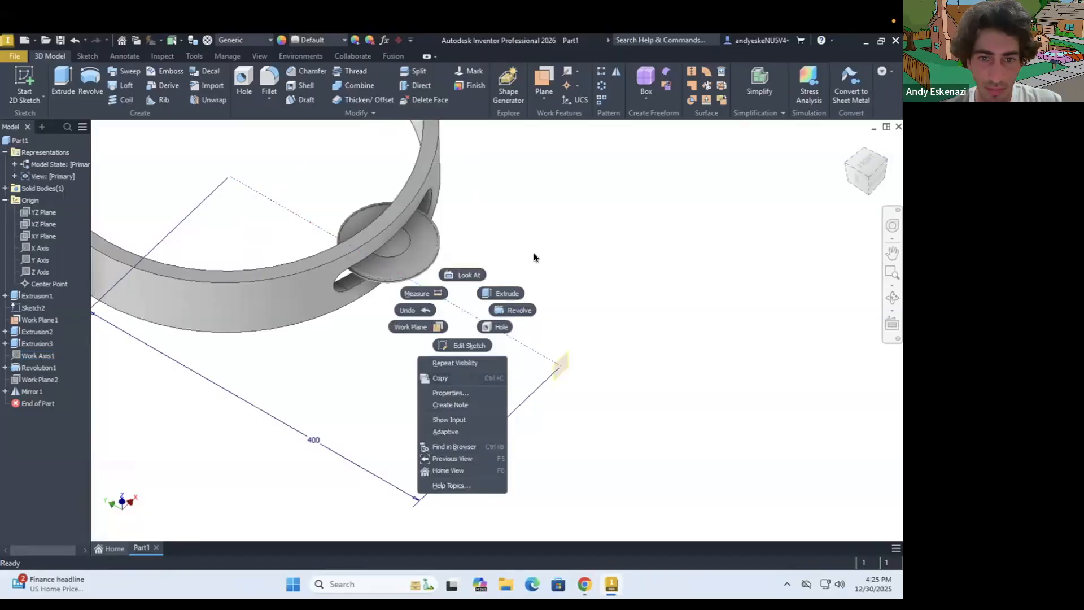
left_click(433, 363)
left_click(563, 361)
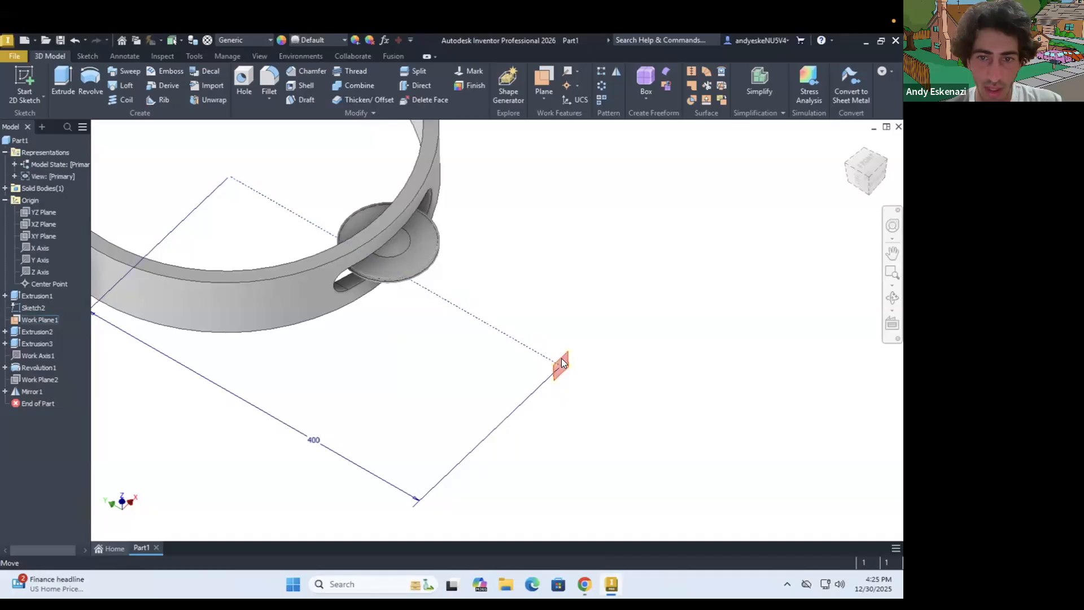
right_click(565, 358)
left_click(26, 316)
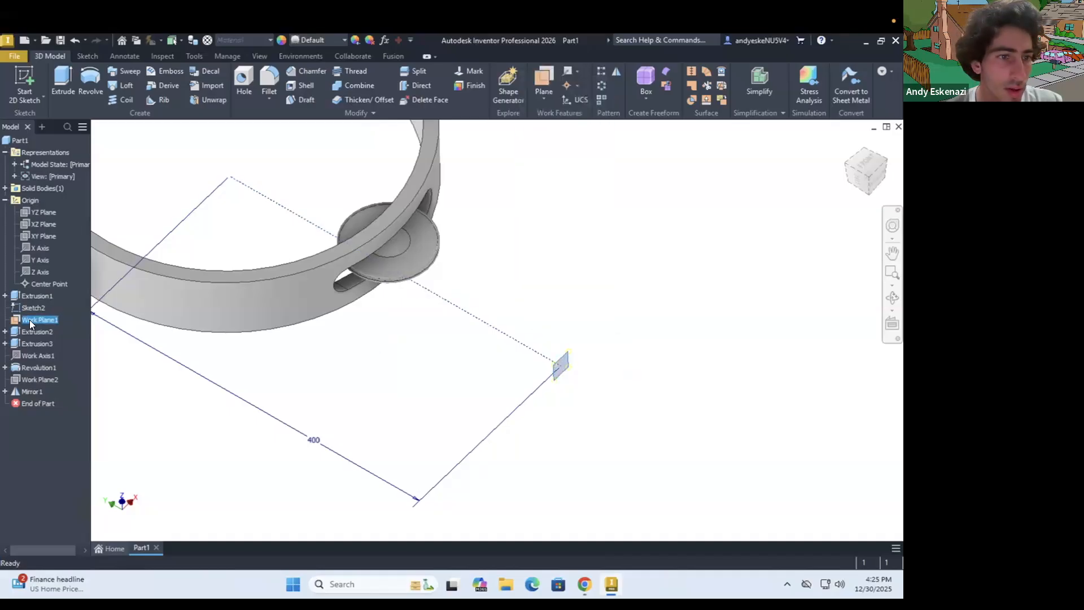
right_click(29, 318)
left_click(63, 407)
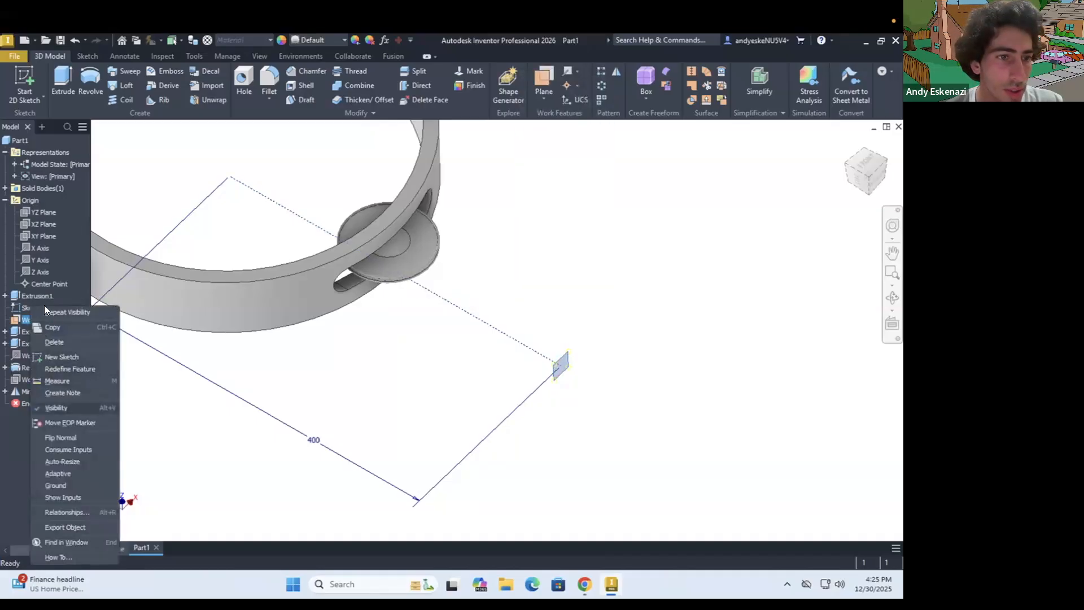
right_click(34, 309)
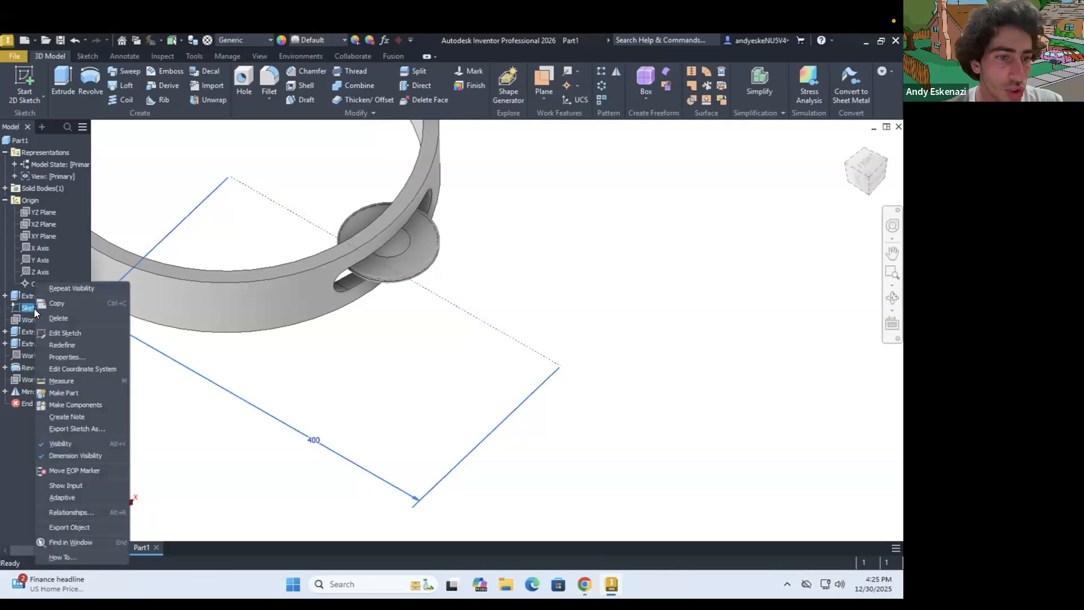
left_click(60, 443)
Open the jingle's cross-section sketch inside the revolve feature for editing
scroll(373, 327, "down", 3)
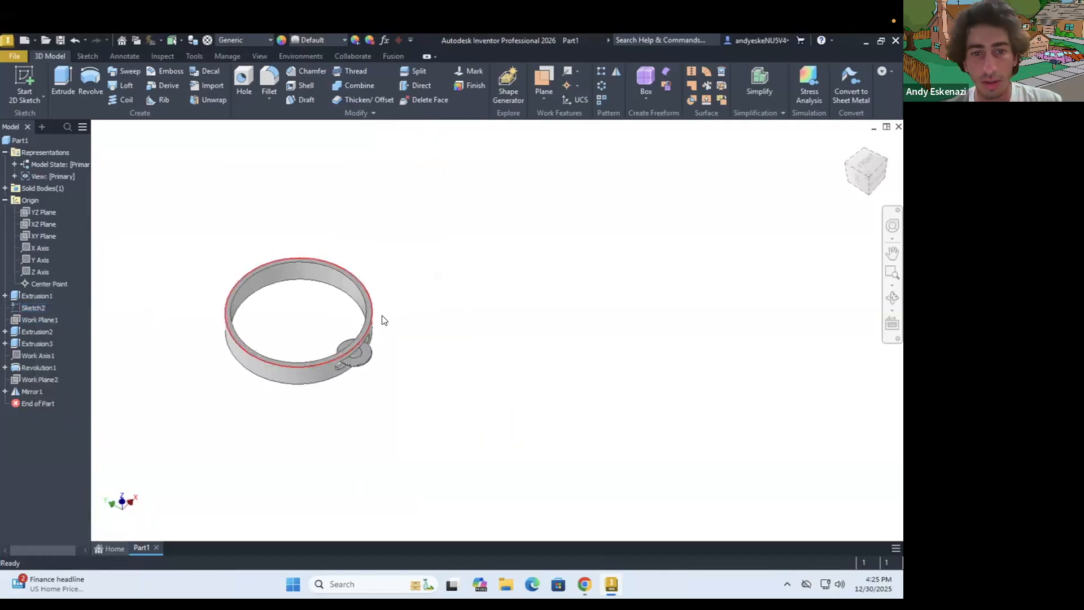
scroll(321, 421, "up", 3)
scroll(327, 404, "up", 2)
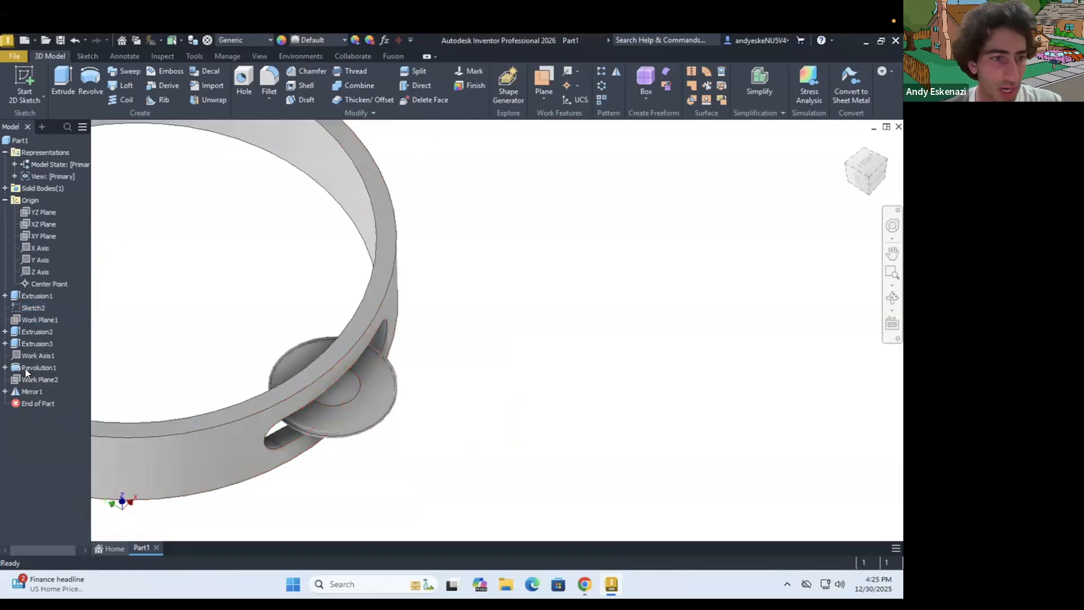
left_click(5, 344)
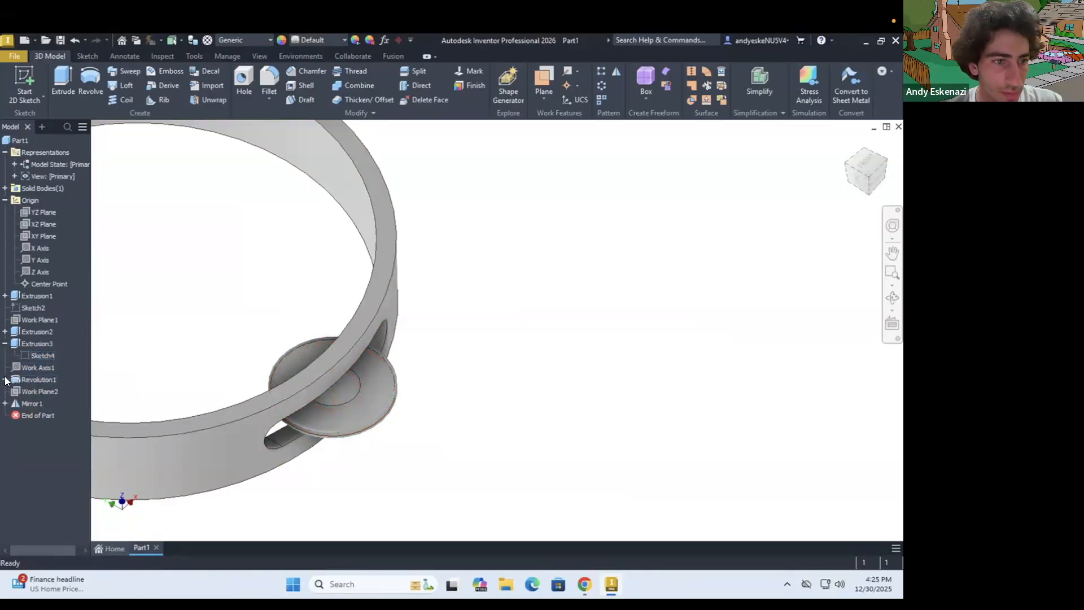
right_click(32, 388)
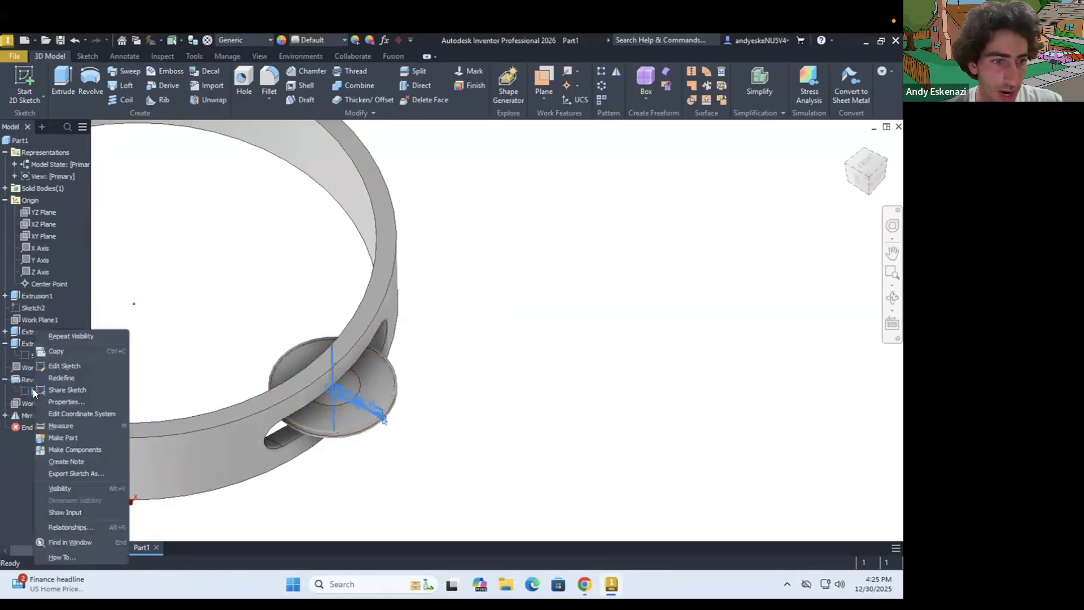
left_click(63, 365)
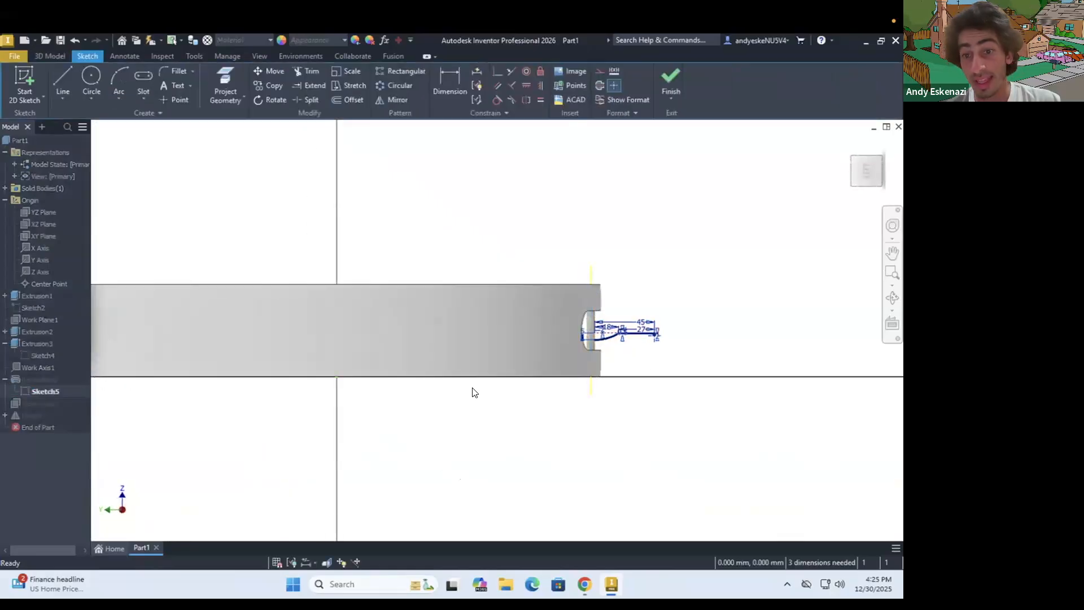
scroll(655, 326, "up", 5)
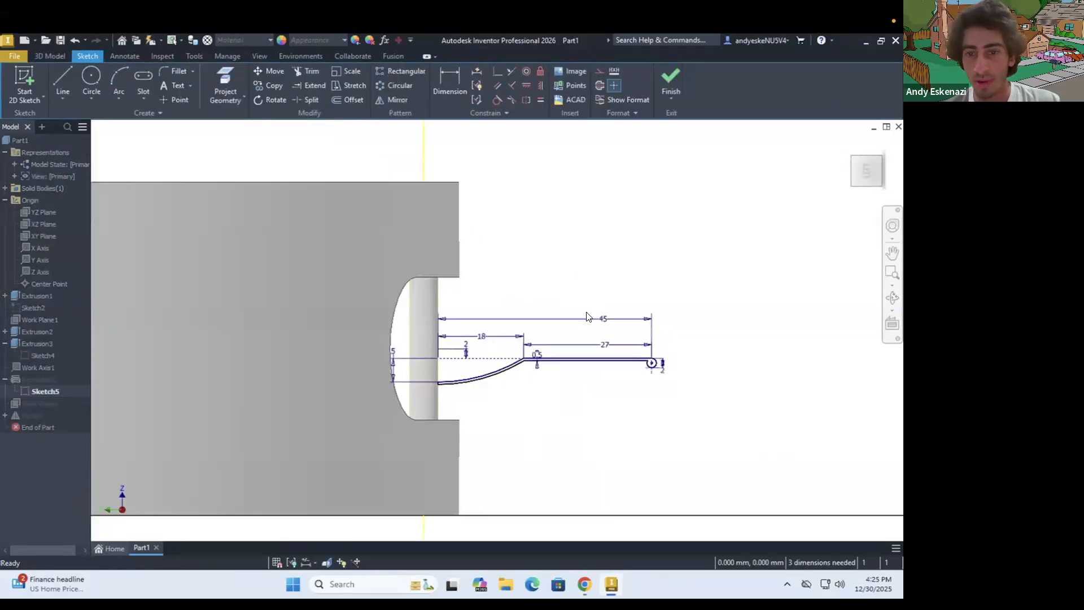
scroll(654, 328, "up", 2)
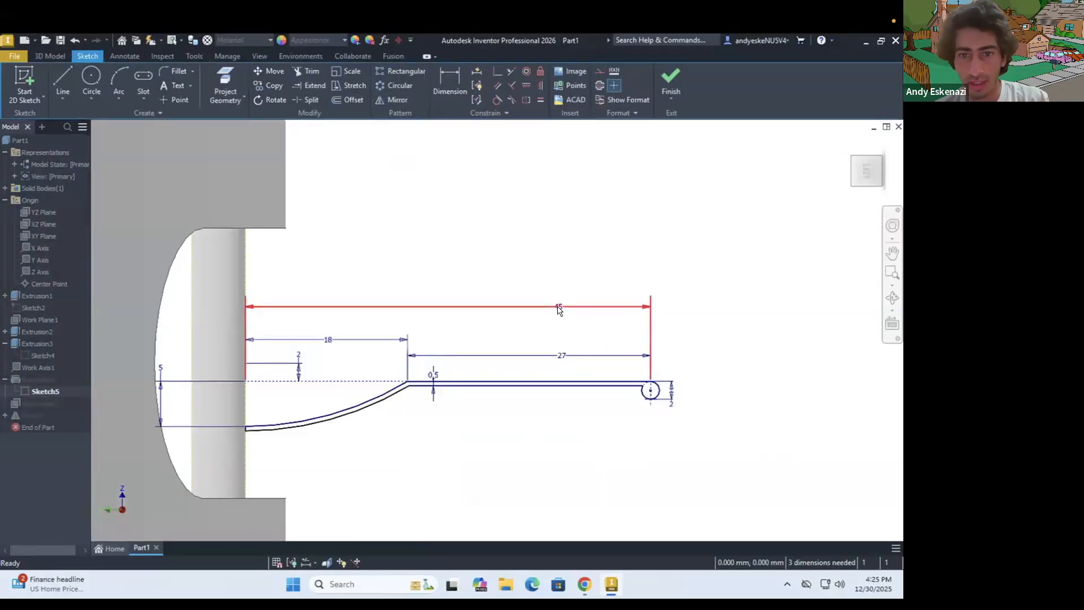
Set the jingle cross-section's overall width to 50 mm and its curved part's width to 23 mm, and finish the sketch
double_click(557, 308)
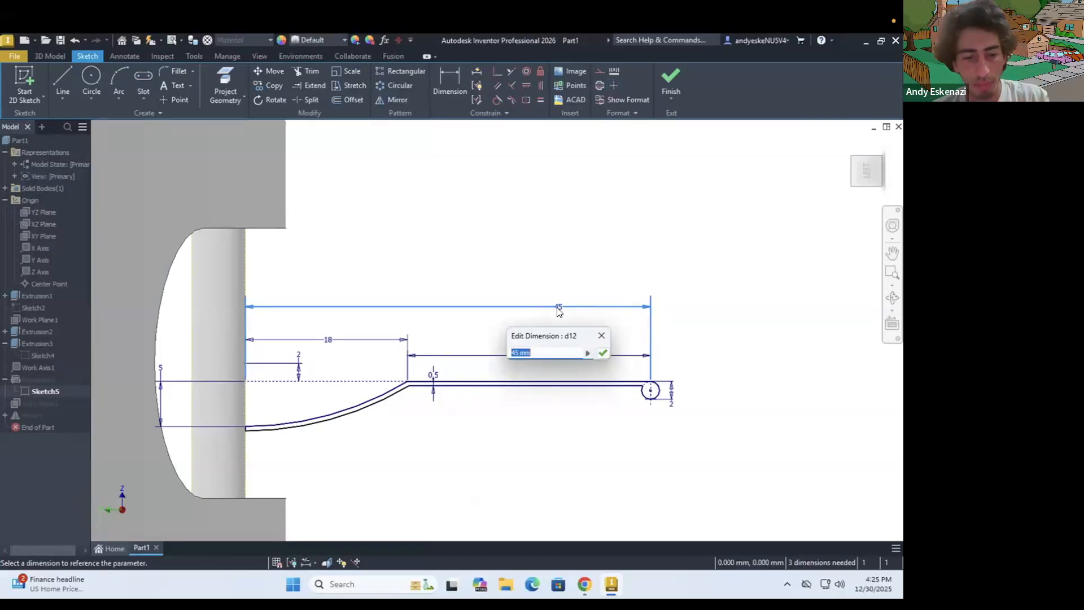
type("50")
key("Return")
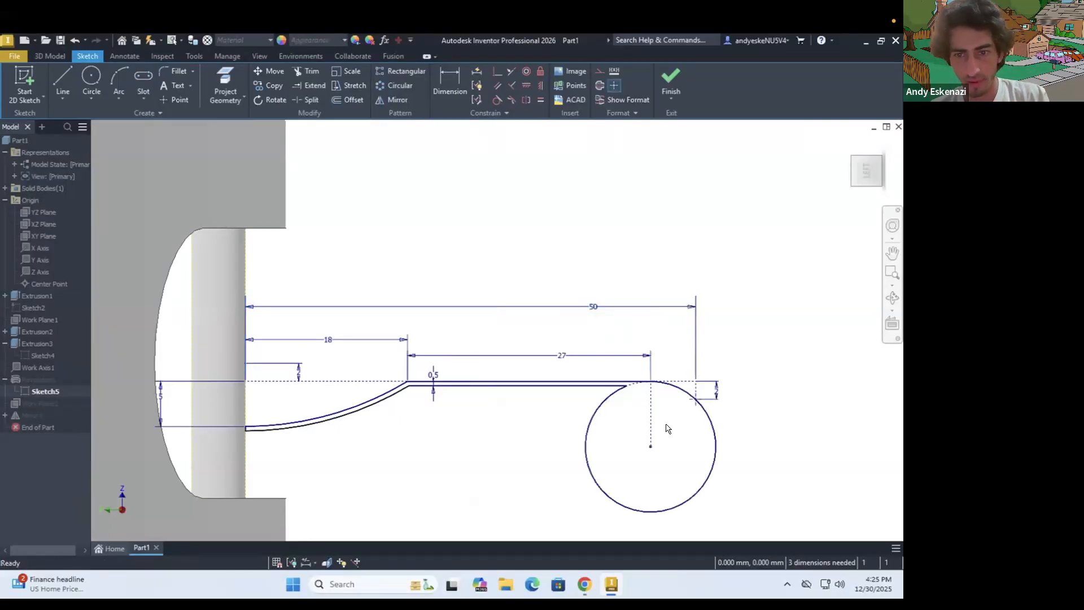
double_click(327, 341)
type("23")
key("Return")
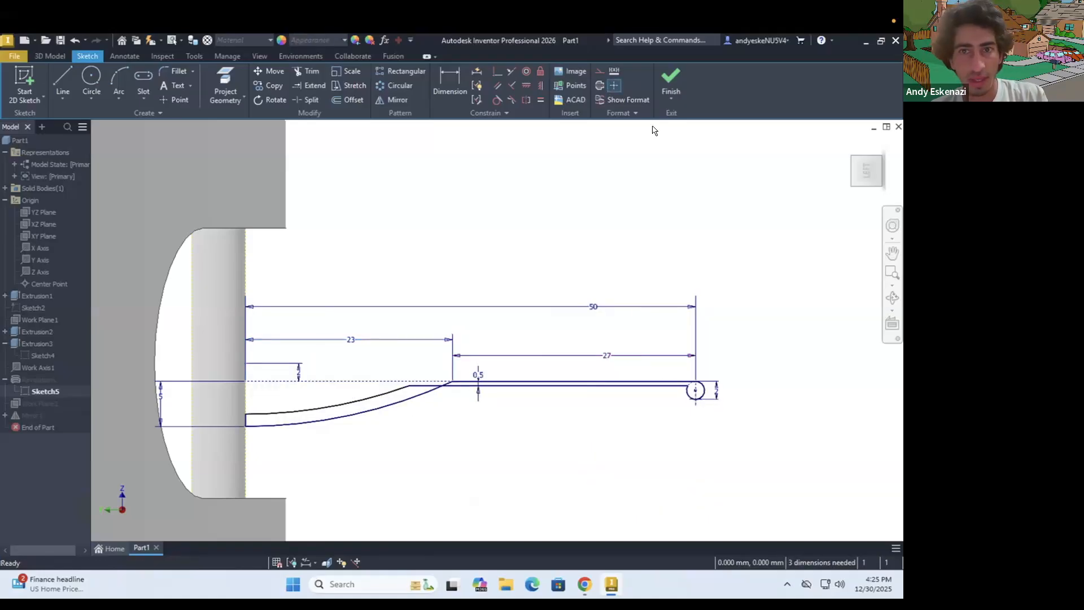
left_click(671, 79)
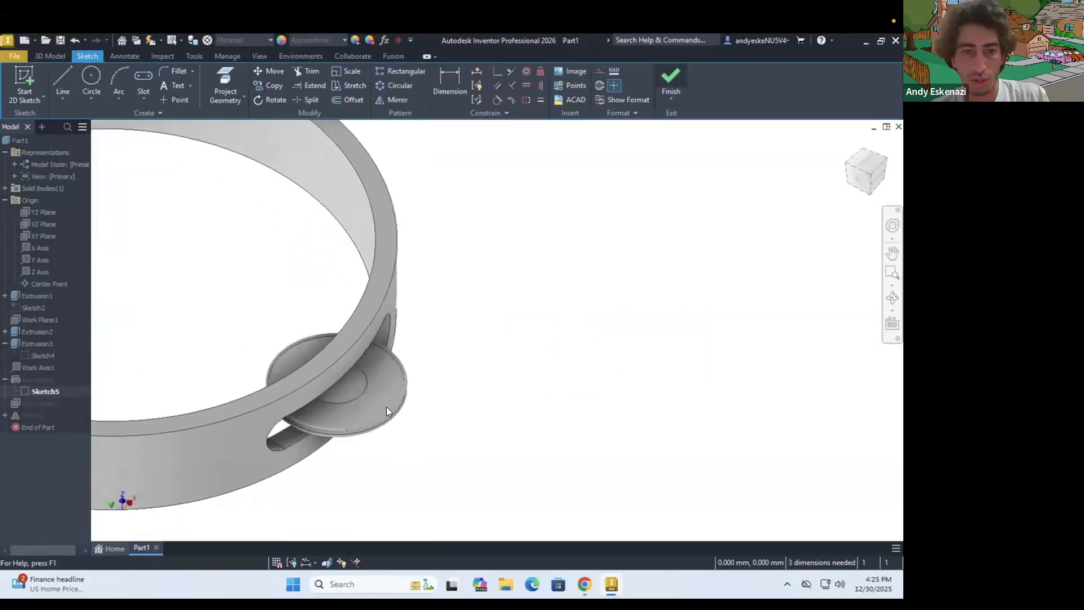
Reopen the jingle's cross-section sketch and move the displaced second arc below the arc that joins the flat rim's upper edge
right_click(25, 387)
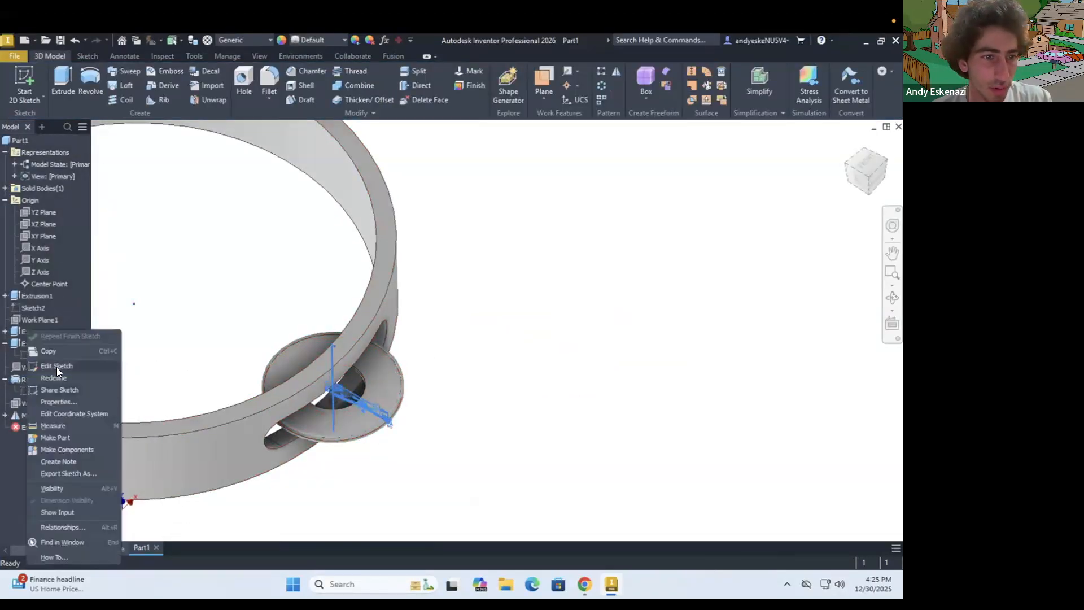
left_click(72, 366)
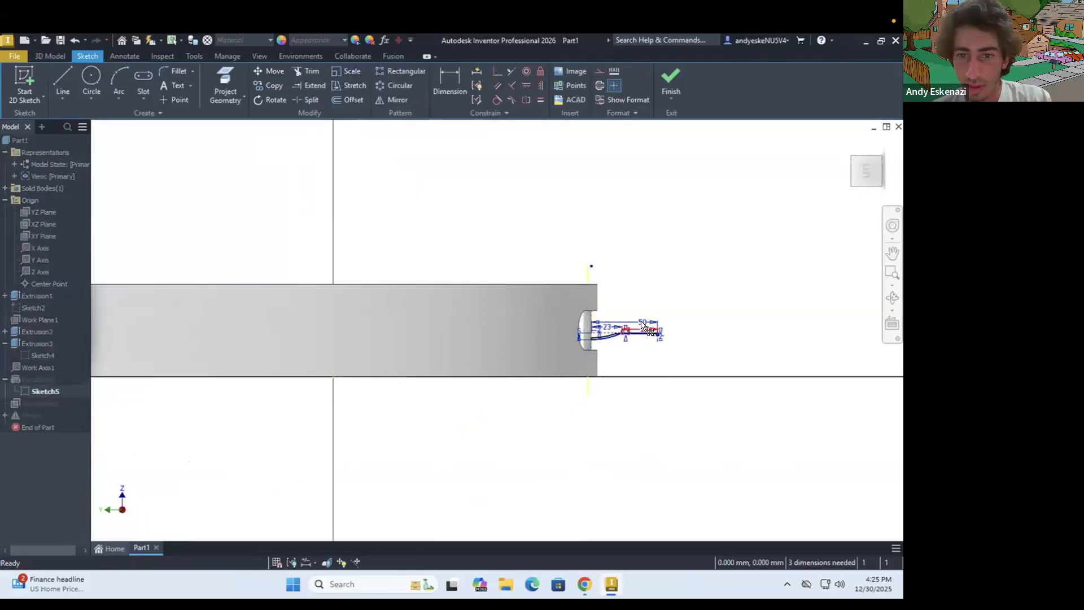
scroll(638, 325, "up", 6)
scroll(571, 358, "up", 3)
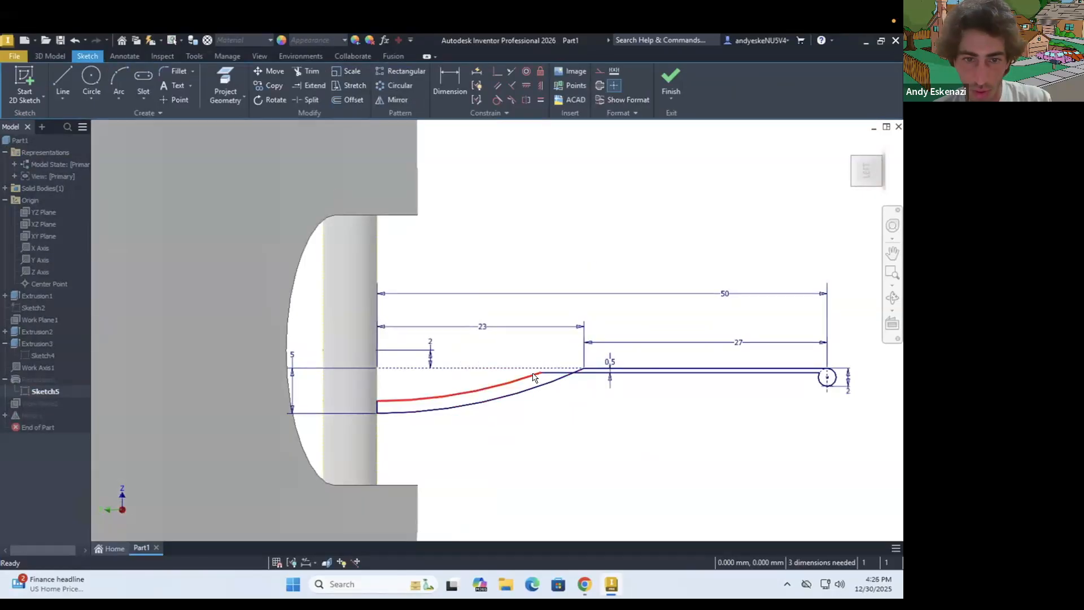
left_click_drag(540, 392, 547, 402)
mouse_move(561, 435)
left_mouse_down()
mouse_move(597, 487)
mouse_move(523, 420)
left_mouse_up()
scroll(381, 418, "up", 3)
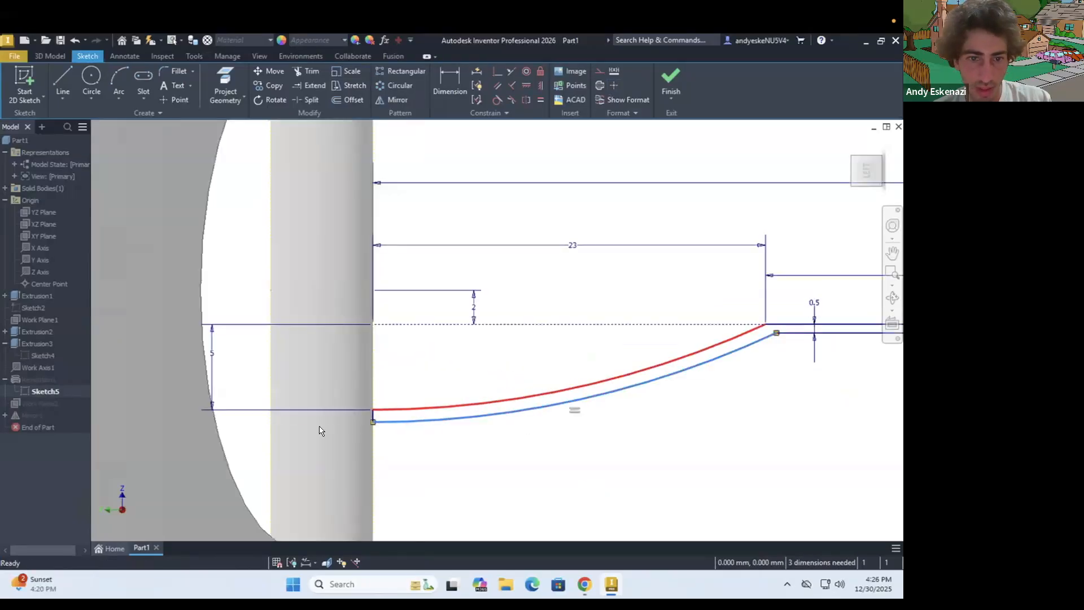
Dimension the spacing between the two arcs at the pin as 0.5 mm and try to finish the sketch
key("d")
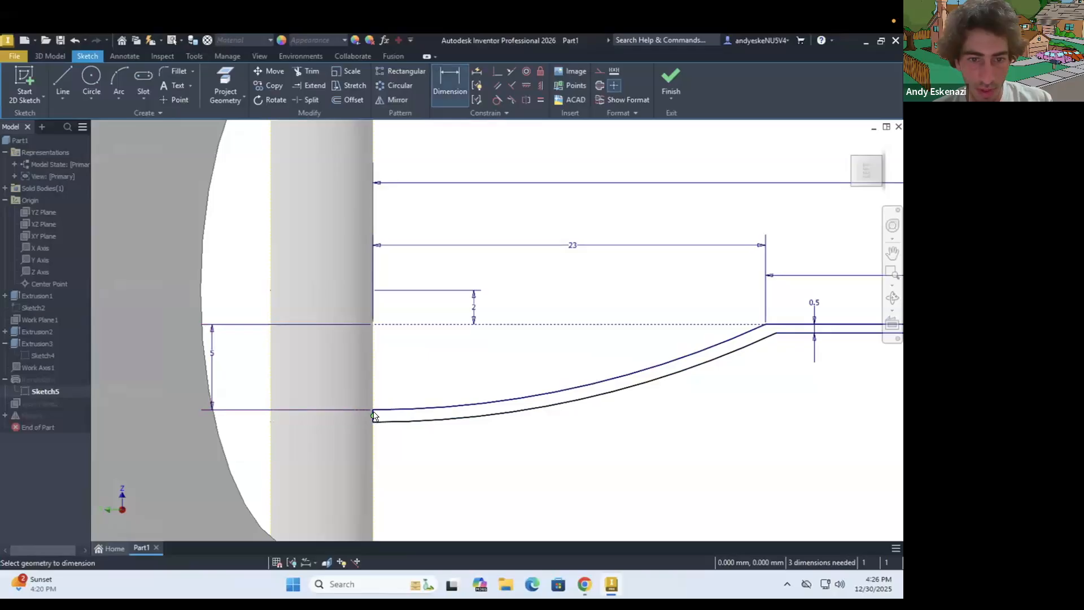
scroll(368, 418, "up", 4)
left_click(399, 395)
left_click(414, 435)
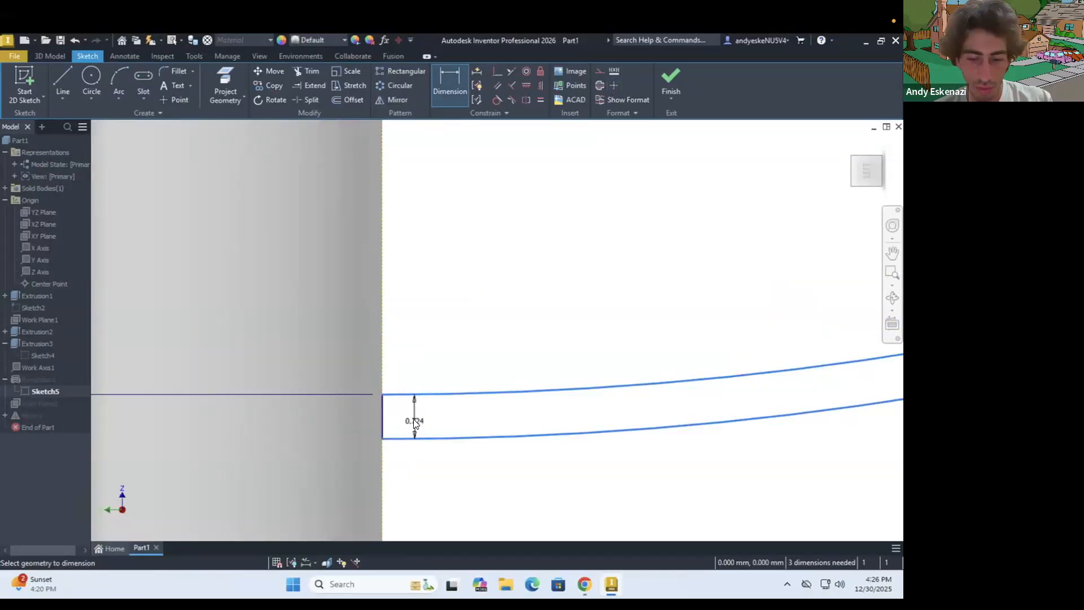
left_click(416, 421)
type("0.5")
key("Return")
scroll(375, 407, "down", 6)
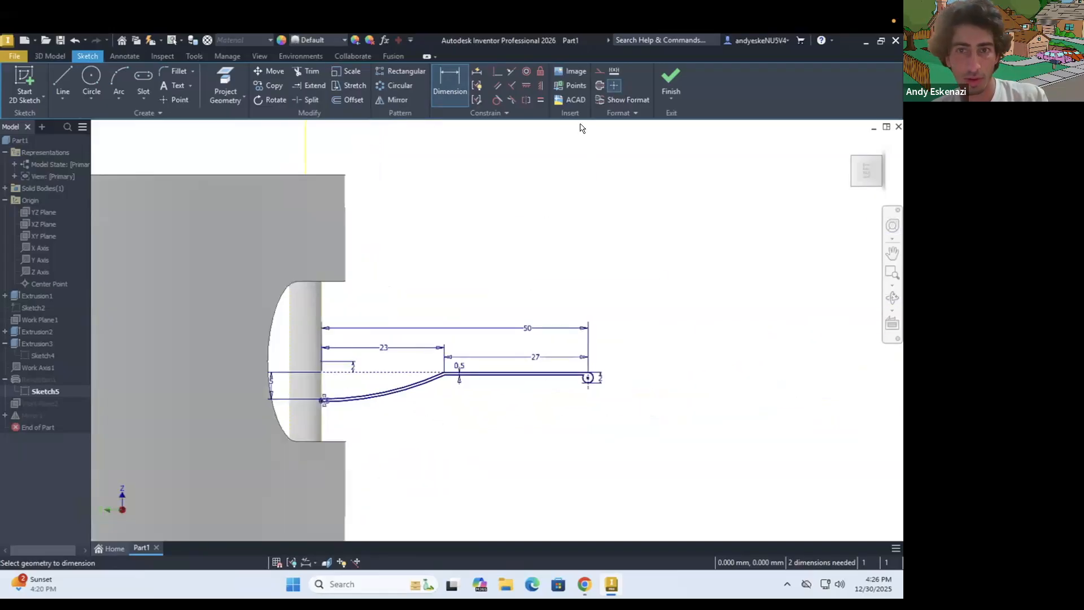
left_click(668, 79)
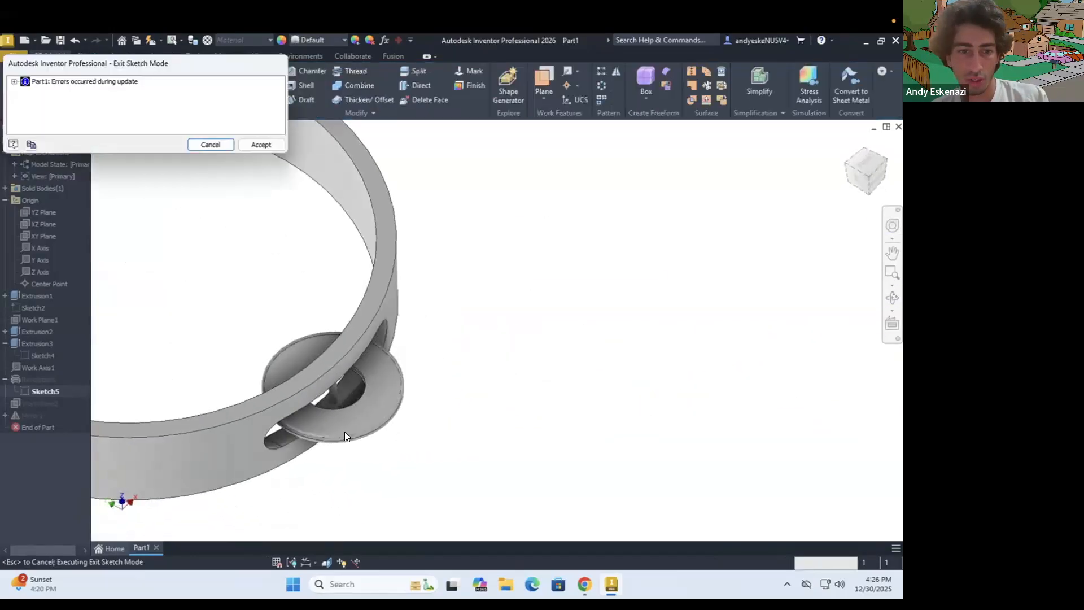
left_click(211, 145)
Examine the jingle's cross-section beside the pin and in the ring's slot from an angled view
middle_click_drag(347, 386, 371, 301, "shift")
scroll(373, 301, "up", 3)
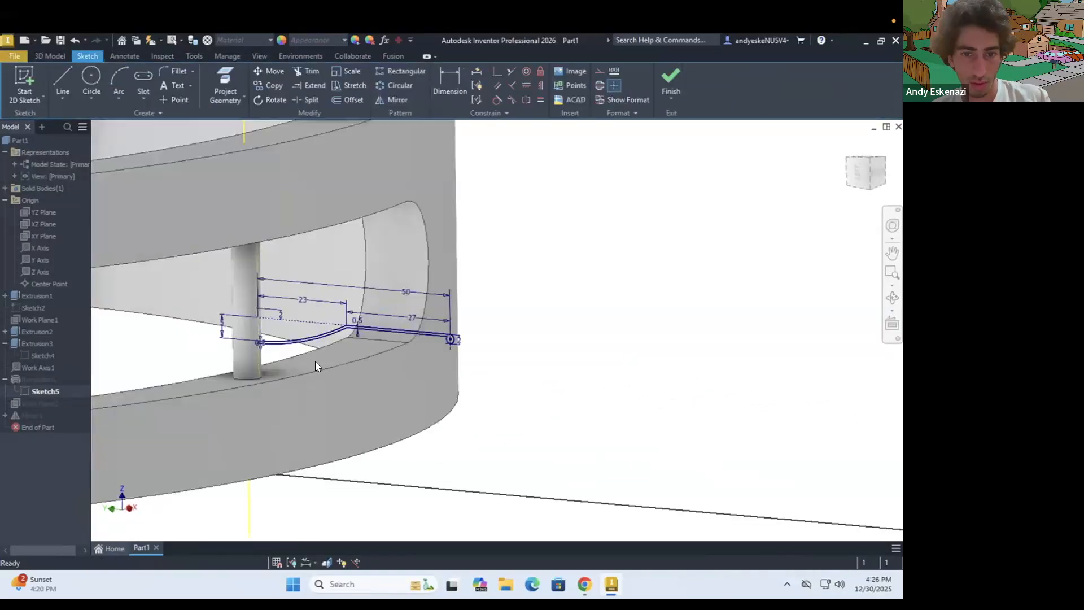
scroll(264, 351, "up", 3)
mouse_move(268, 352)
middle_mouse_down("shift")
mouse_move(306, 379)
mouse_move(350, 370)
middle_mouse_up("shift")
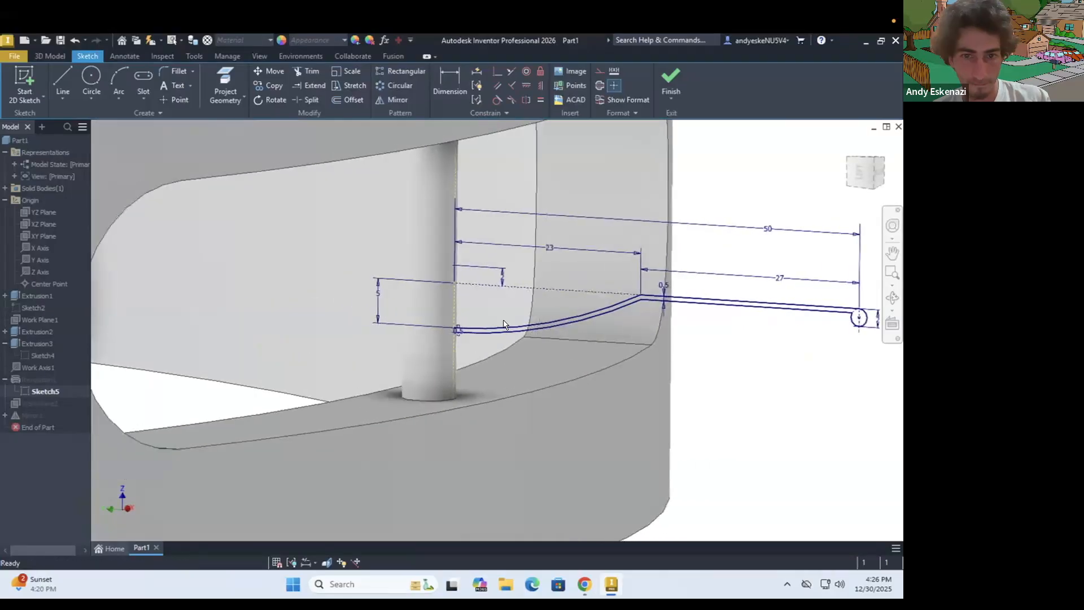
scroll(497, 355, "up", 3)
scroll(418, 330, "down", 4)
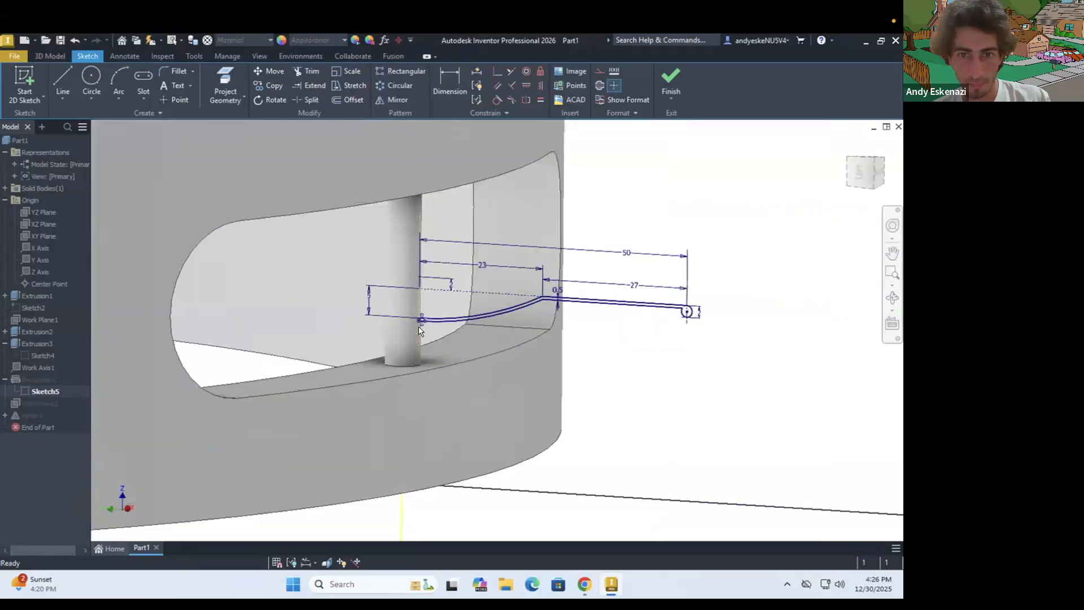
scroll(462, 296, "down", 3)
scroll(462, 296, "up", 4)
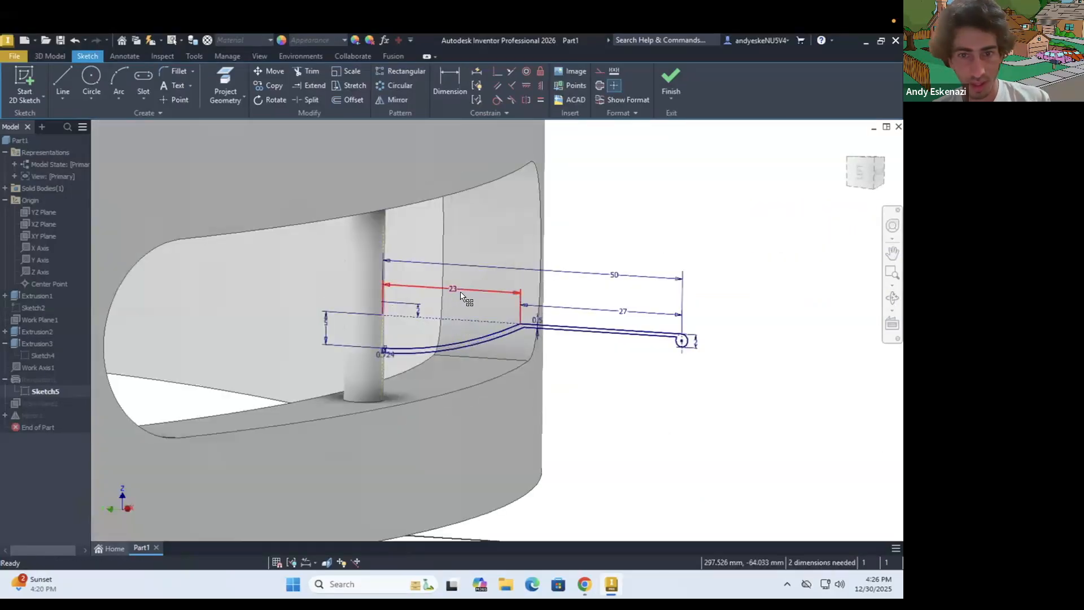
Undo the arc spacing dimension, the arc move and the two width changes in the jingle's cross-section
key("ctrl+z")
key("ctrl+z")
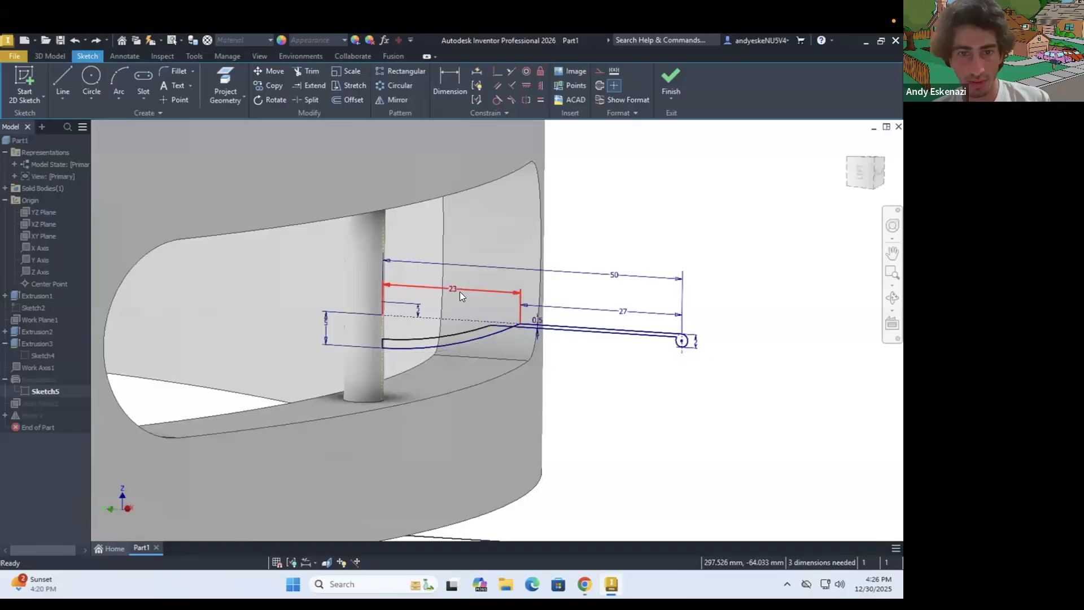
key("ctrl+y")
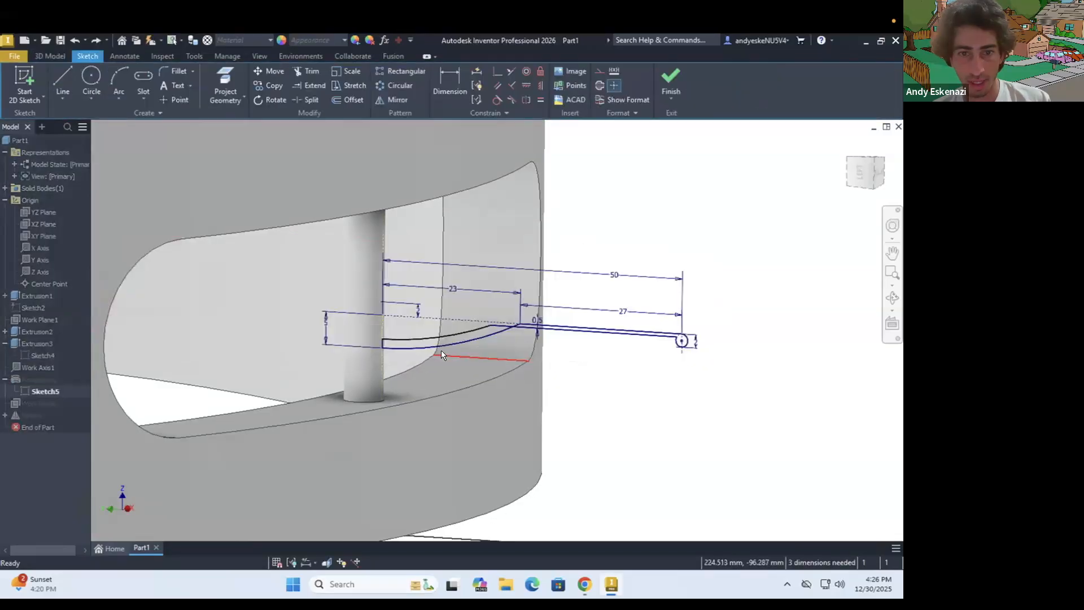
key("ctrl+y")
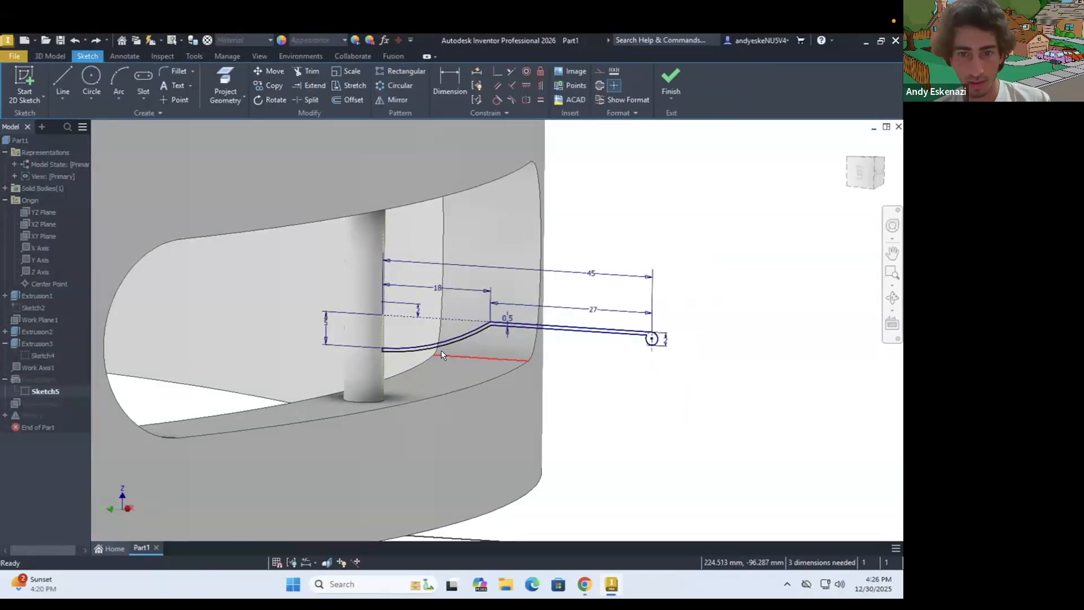
key("ctrl+y")
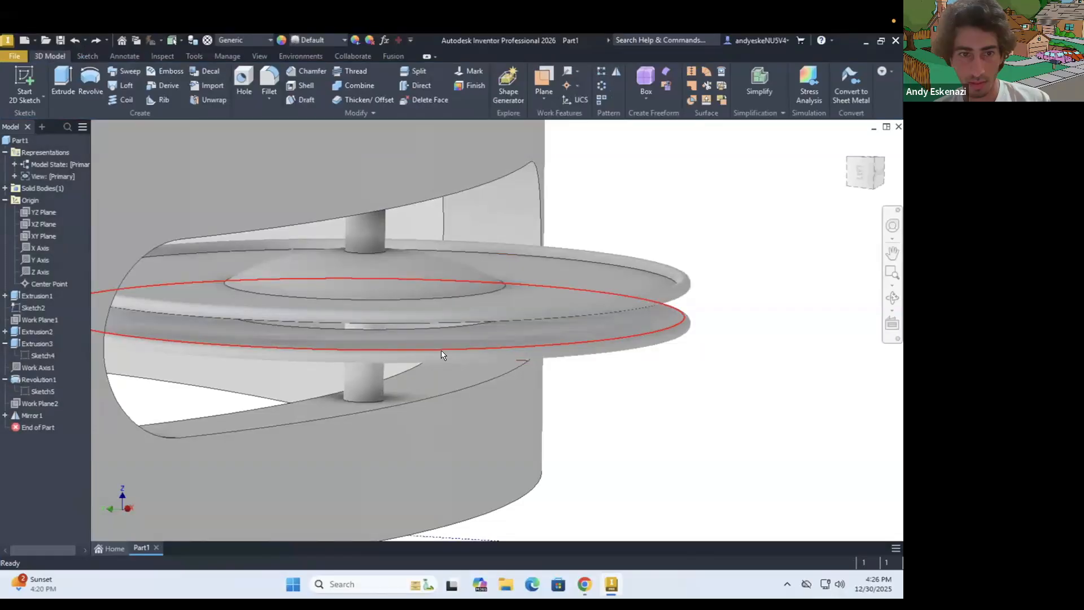
Reopen the jingle's cross-section sketch and set its overall width from the pin to the rim to 50 mm
right_click(39, 391)
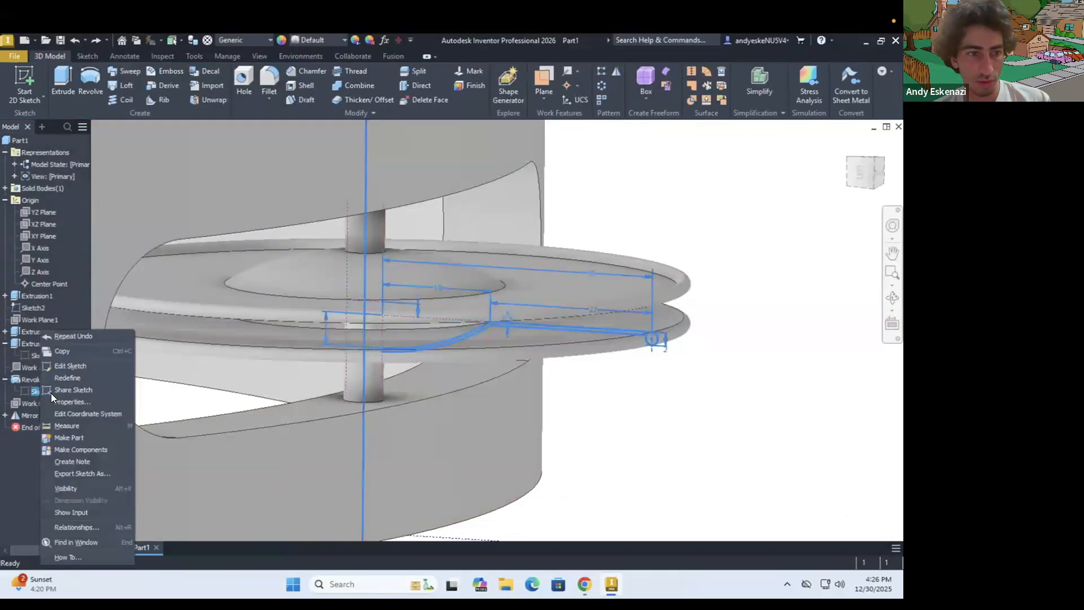
left_click(69, 366)
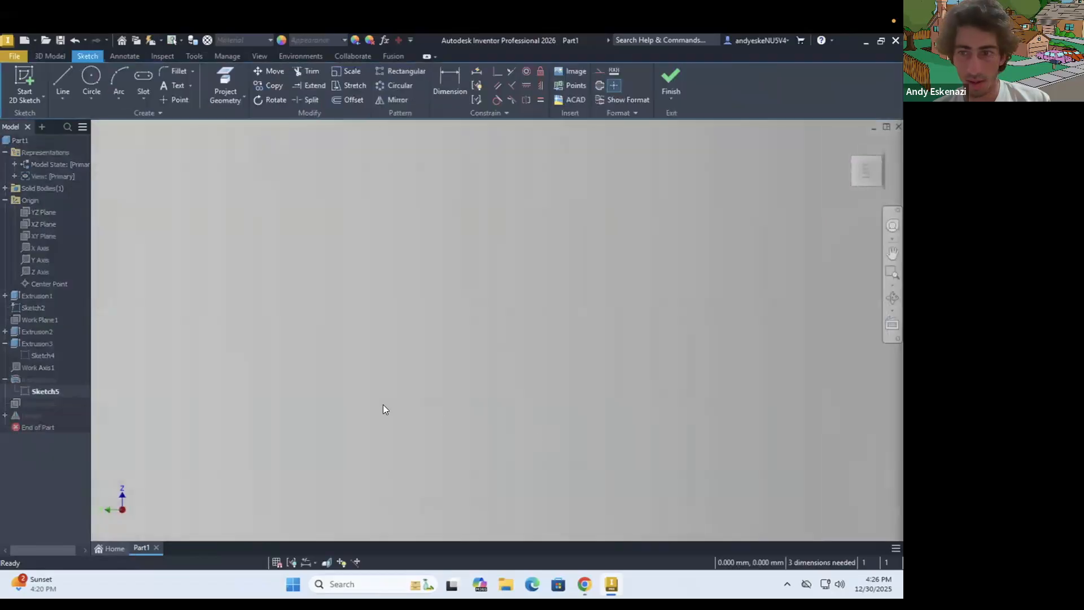
scroll(424, 380, "up", 4)
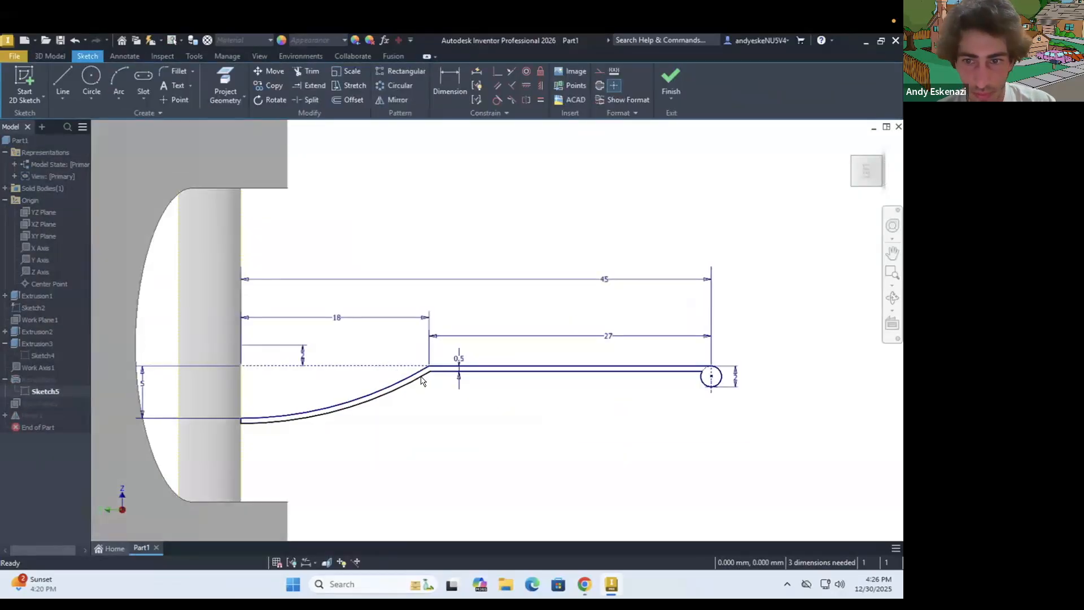
scroll(513, 418, "down", 2)
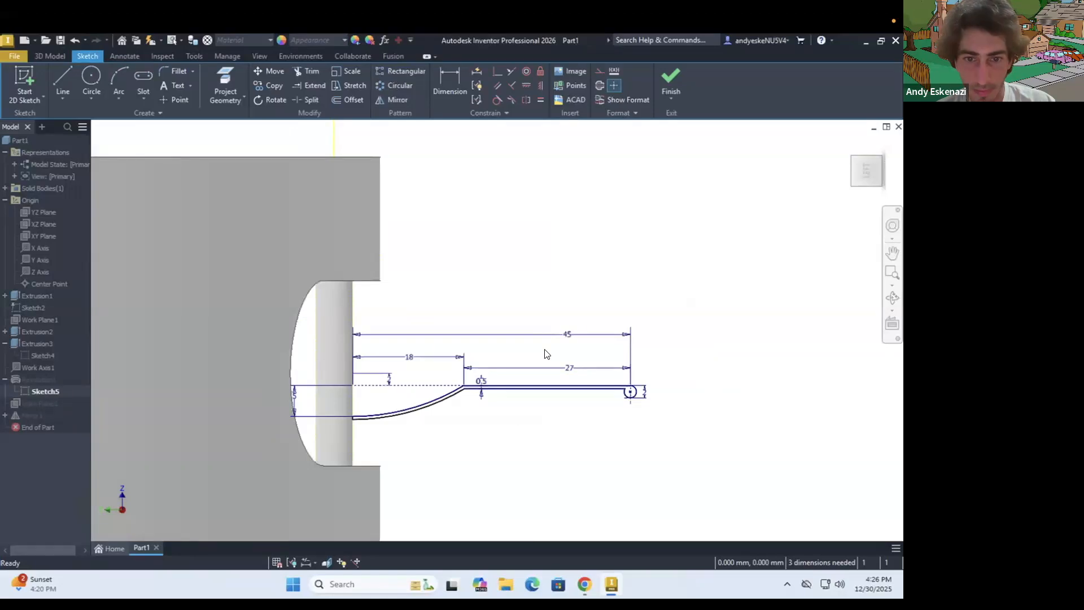
scroll(545, 356, "up", 3)
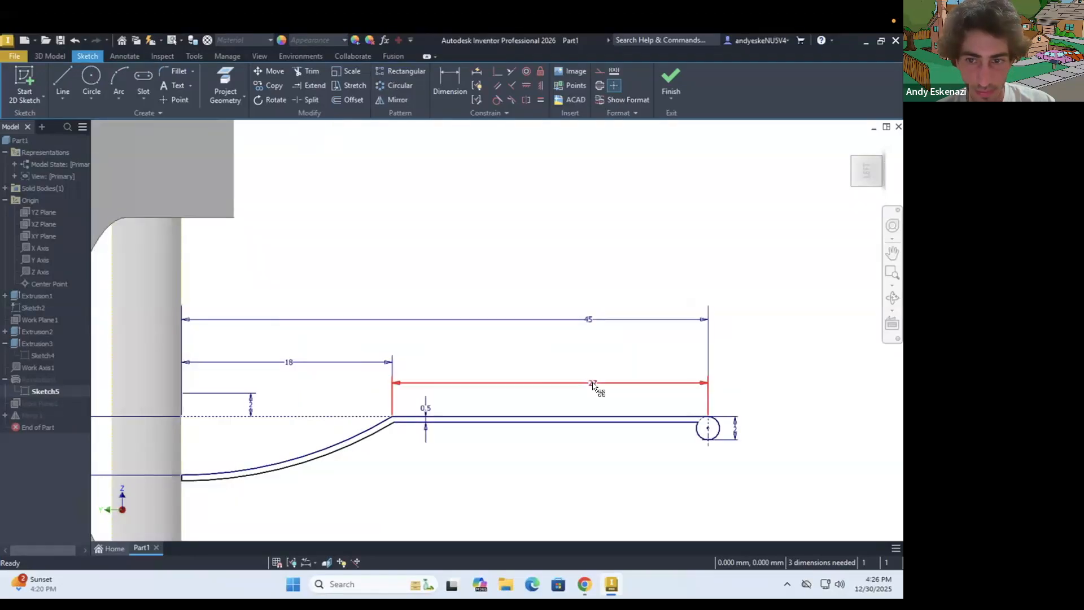
double_click(589, 320)
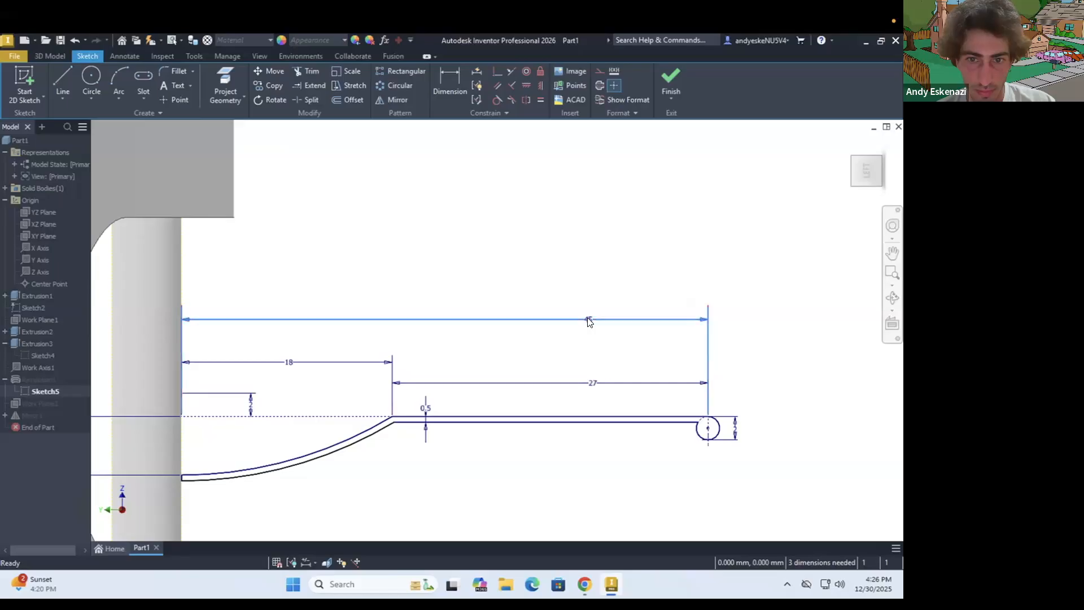
type("50")
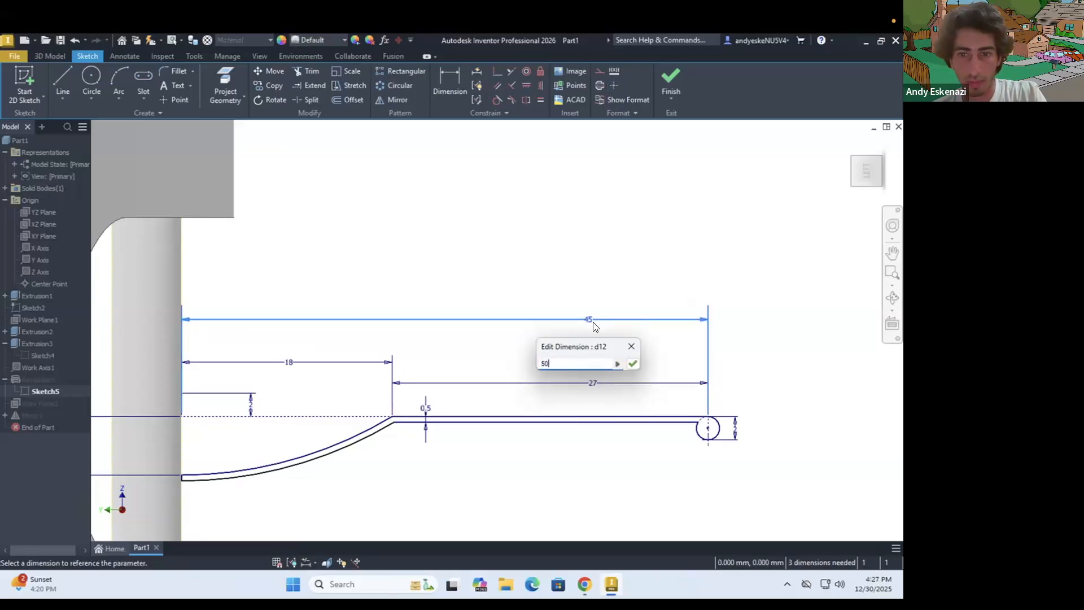
key("Return")
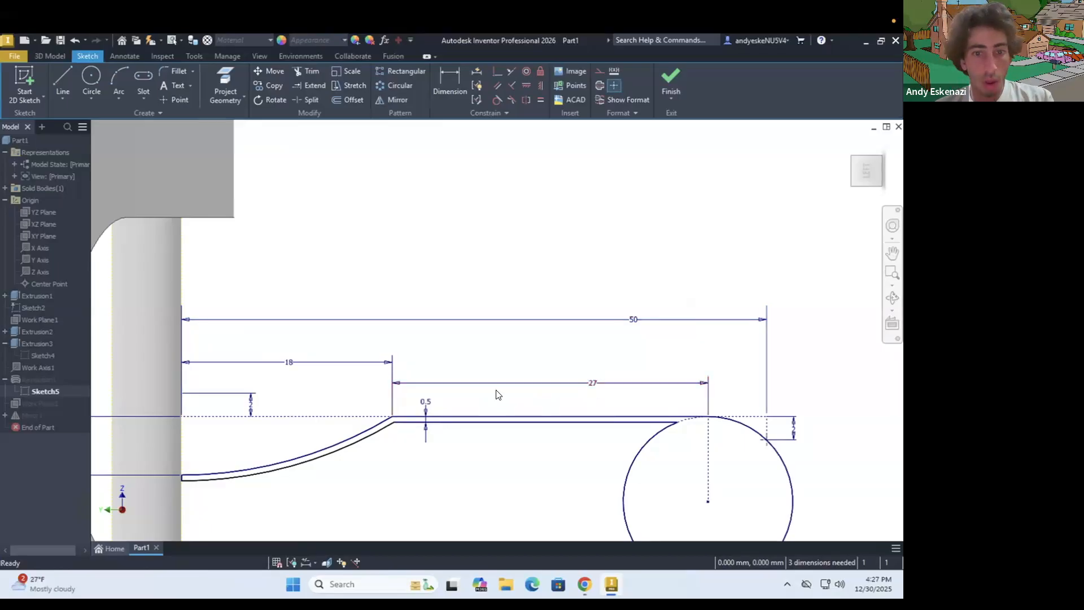
double_click(593, 384)
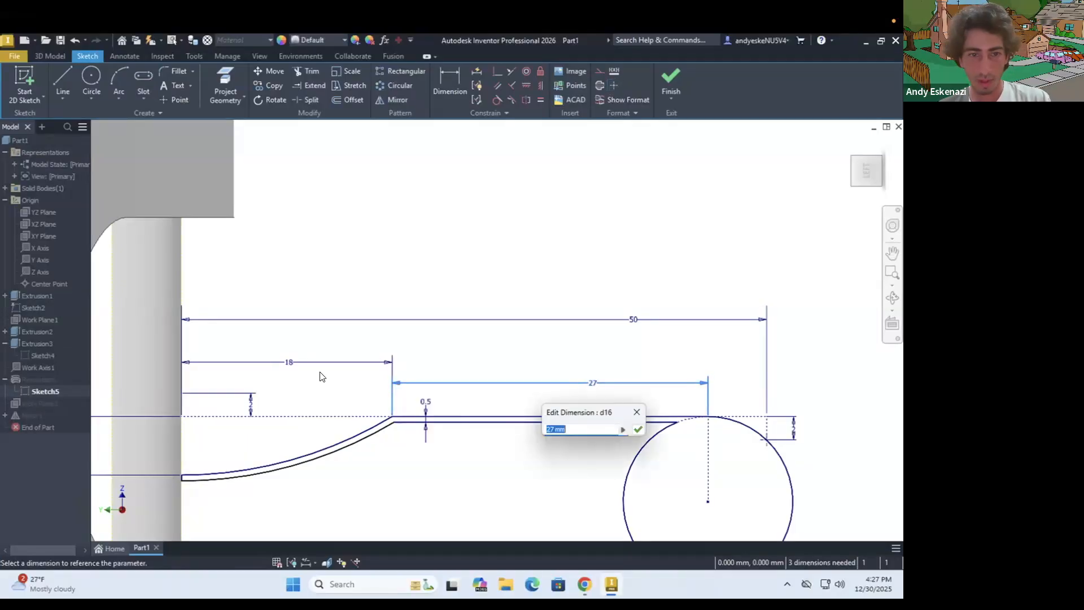
key("Return")
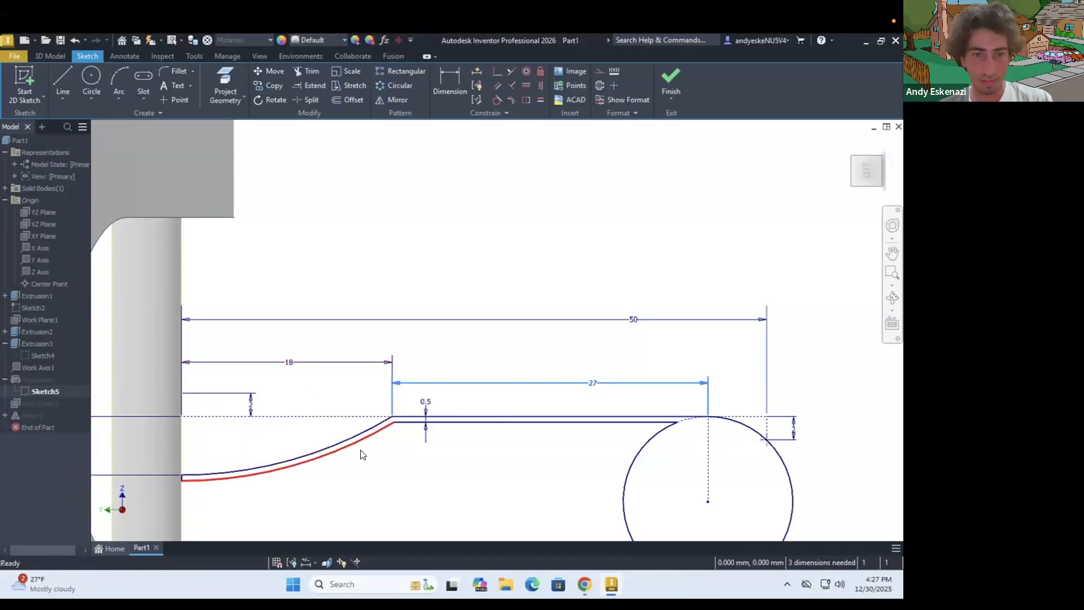
scroll(349, 450, "down", 3)
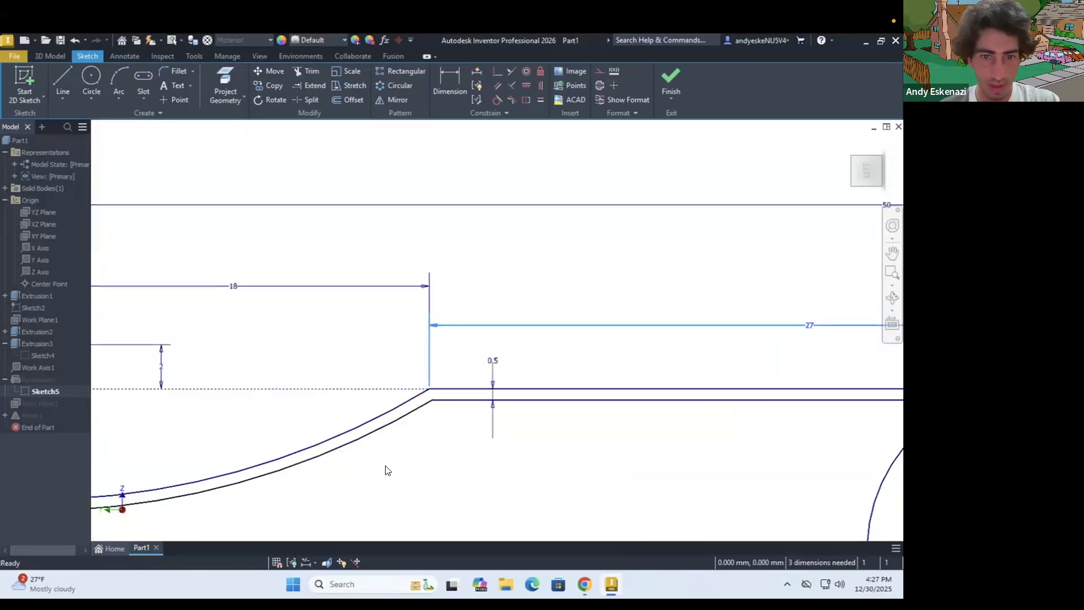
left_click(60, 77)
left_click(429, 391)
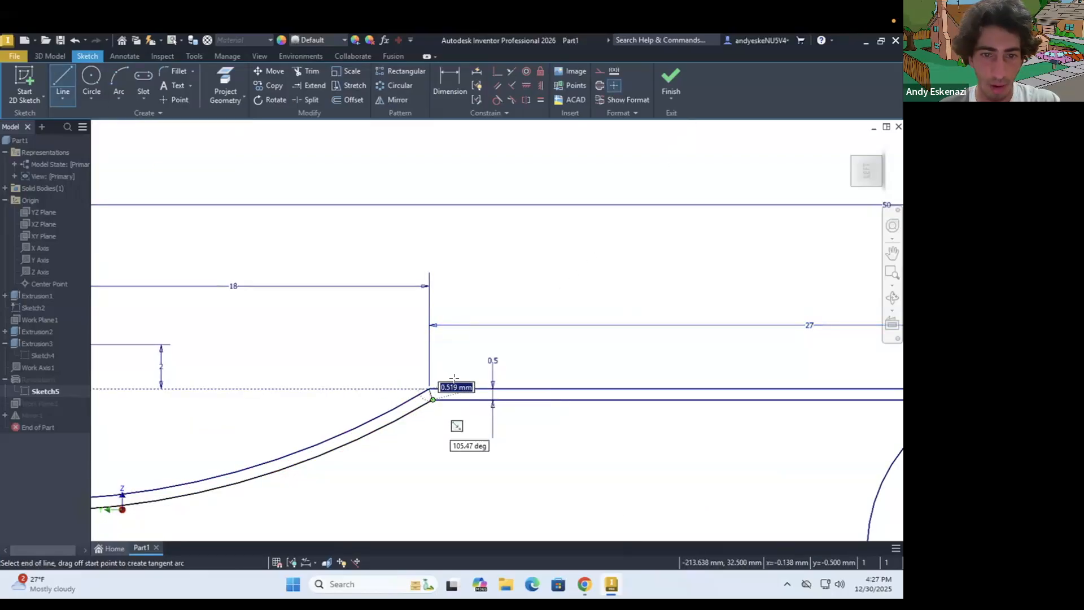
key("Escape")
key("Escape")
Dimension the spacing between the two arcs of the jingle's cross-section at the pin as 0.5 mm
scroll(506, 357, "up", 5)
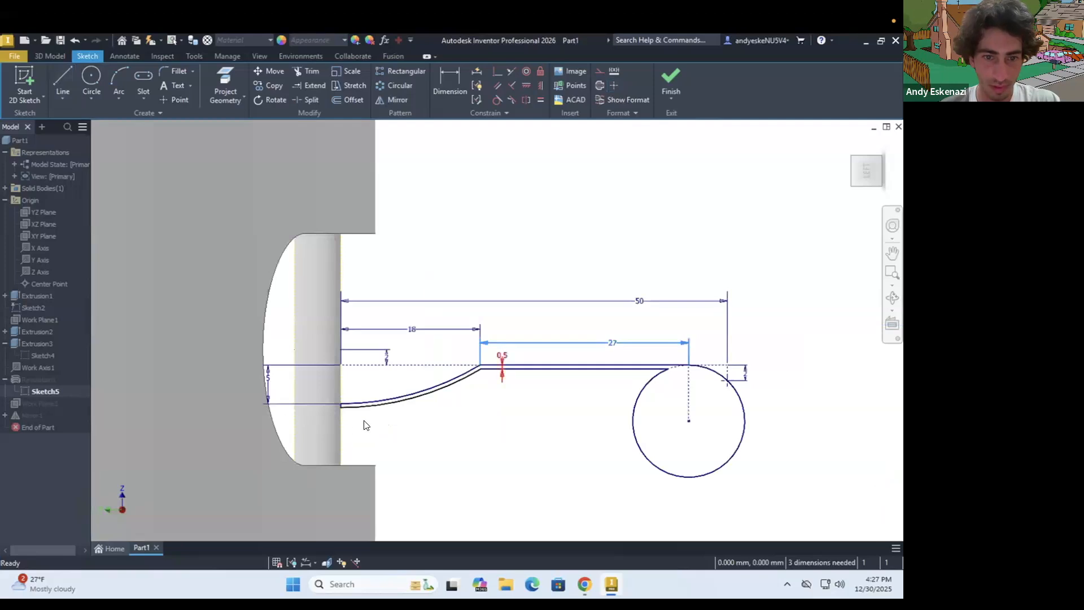
scroll(346, 427, "down", 6)
key("d")
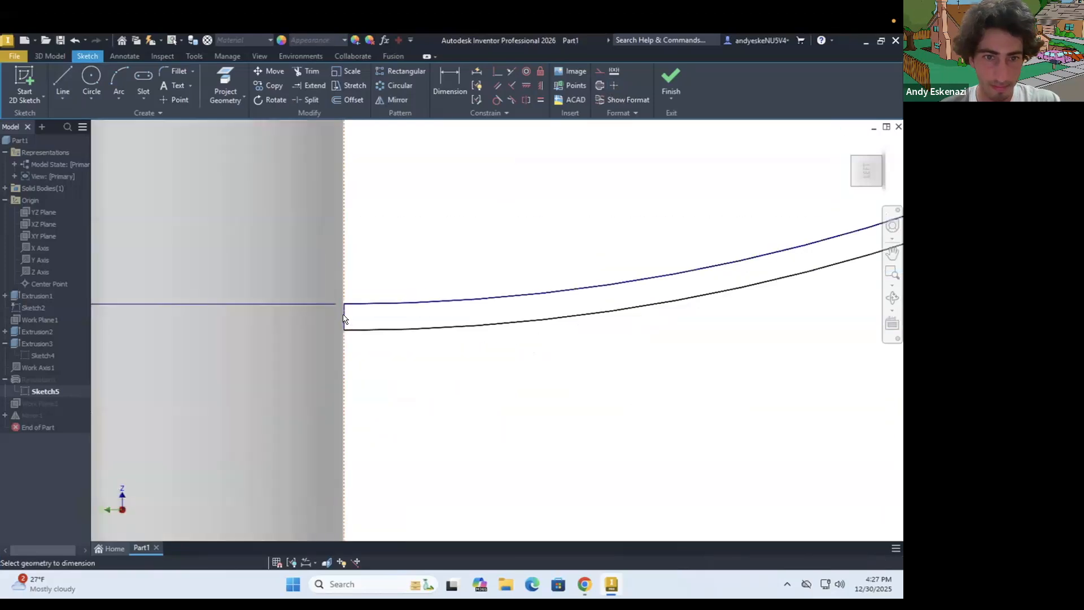
left_click(367, 304)
left_click(367, 329)
left_click(355, 282)
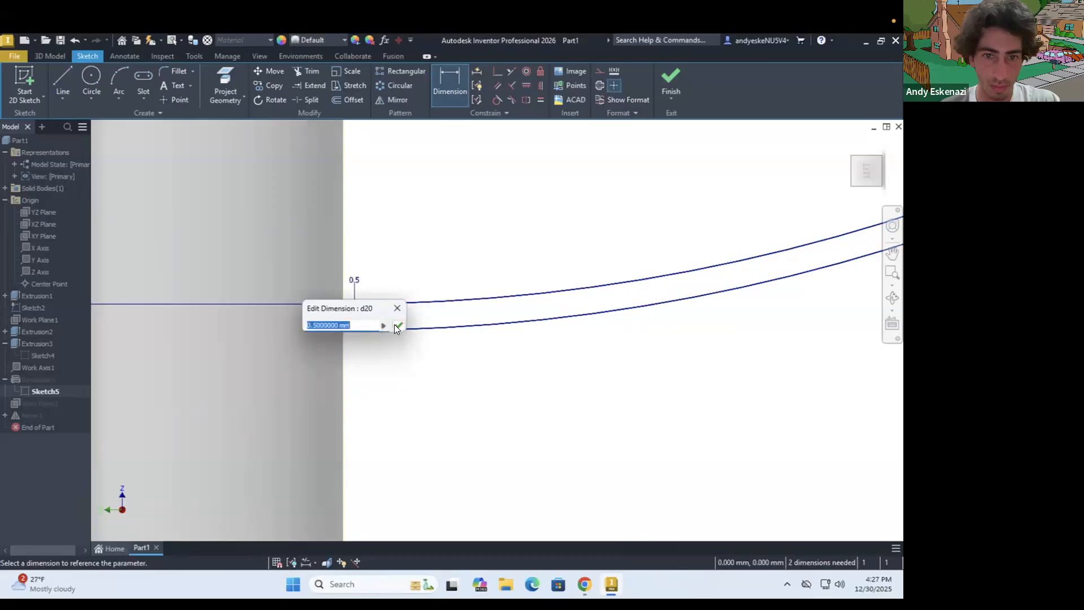
left_click(396, 326)
scroll(331, 377, "up", 6)
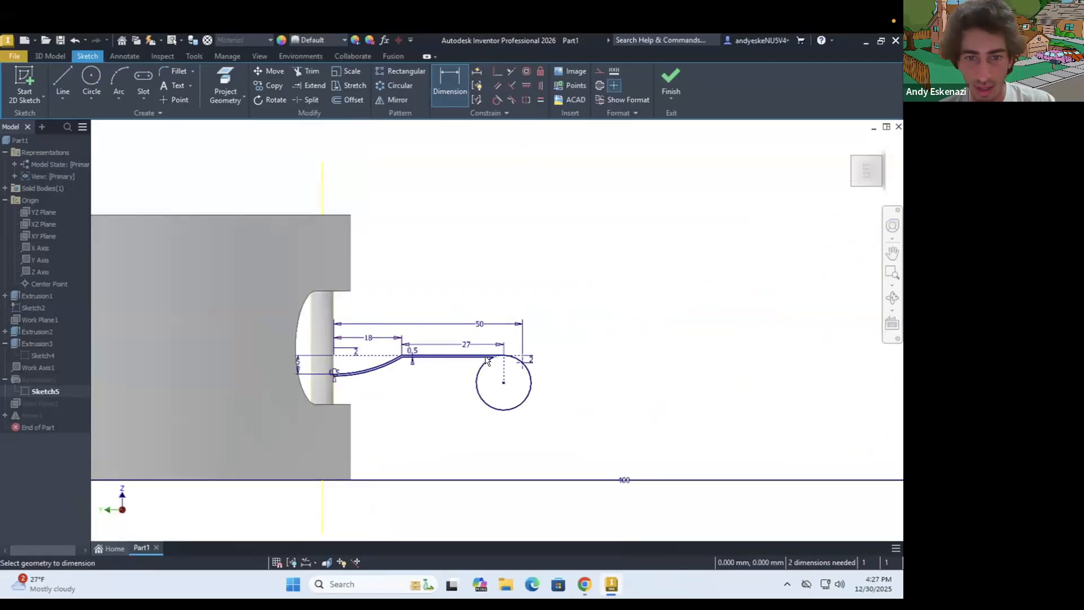
Set the curved section's width from the pin to the start of the flat to 23 mm
scroll(407, 327, "down", 3)
double_click(337, 343)
type("23")
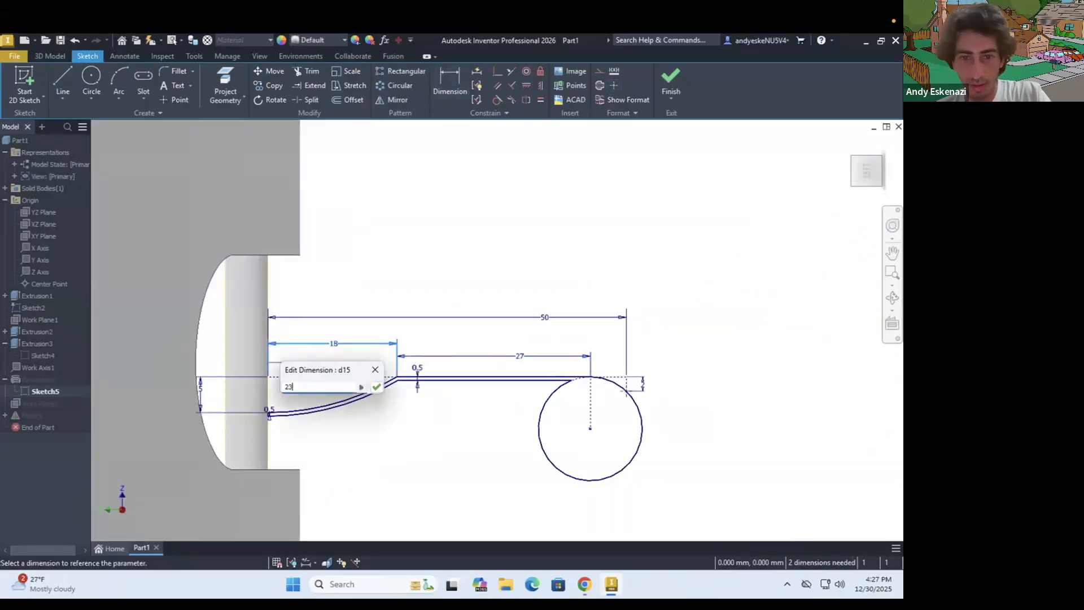
key("Return")
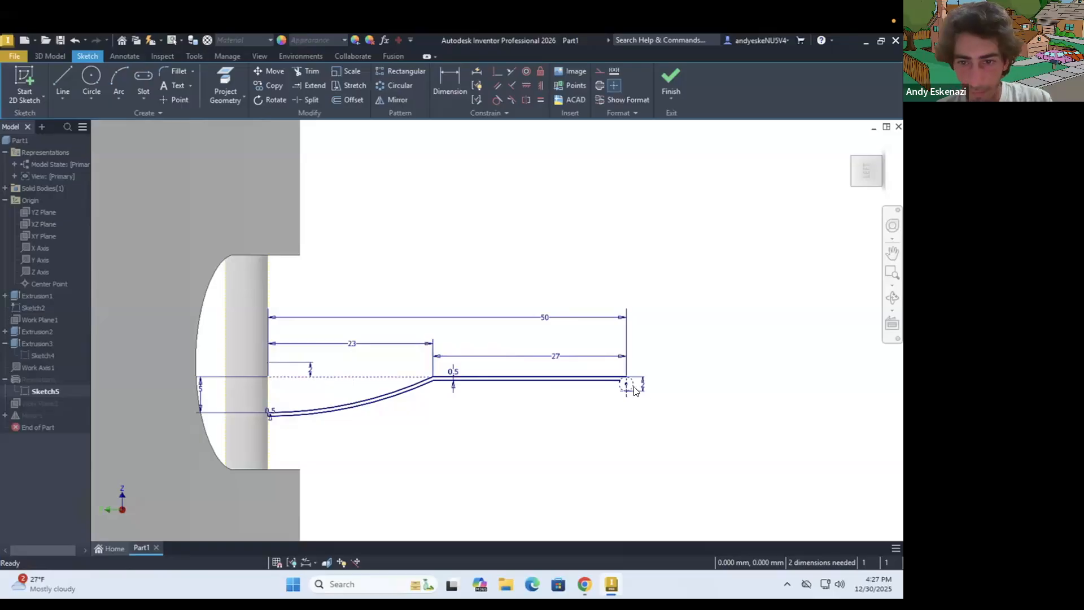
Move the loose endpoint at the jingle's rounded rim onto the end of the flat's upper line and finish the sketch
scroll(633, 390, "down", 5)
left_click_drag(523, 395, 571, 327)
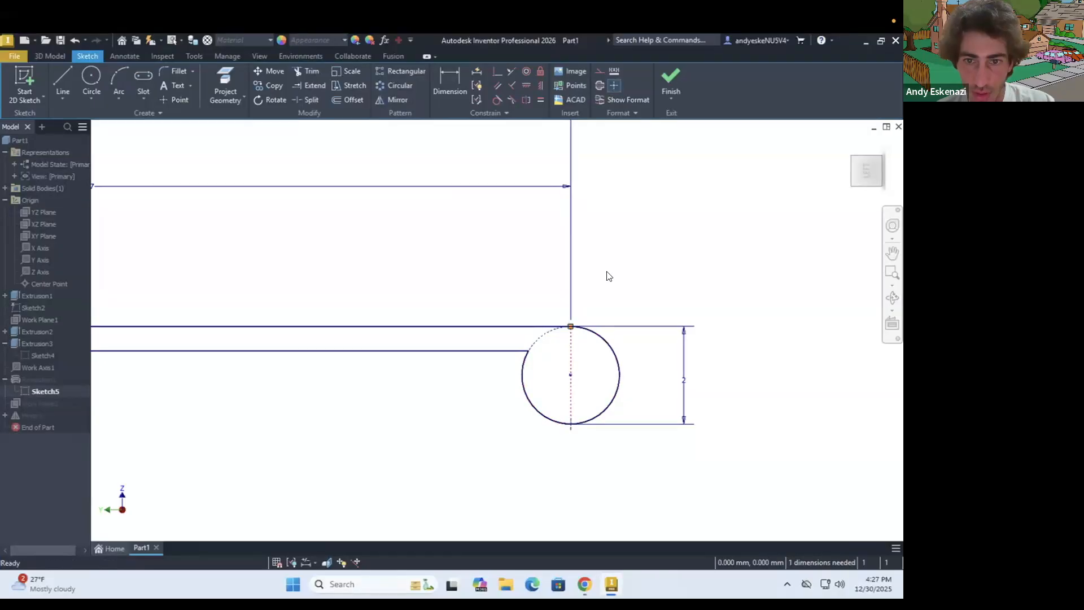
left_click(671, 75)
Switch to Chrome to compare the jingle pair with the cymbal and tambourine reference photos, and return to Inventor
middle_click_drag(492, 366, 527, 484, "shift")
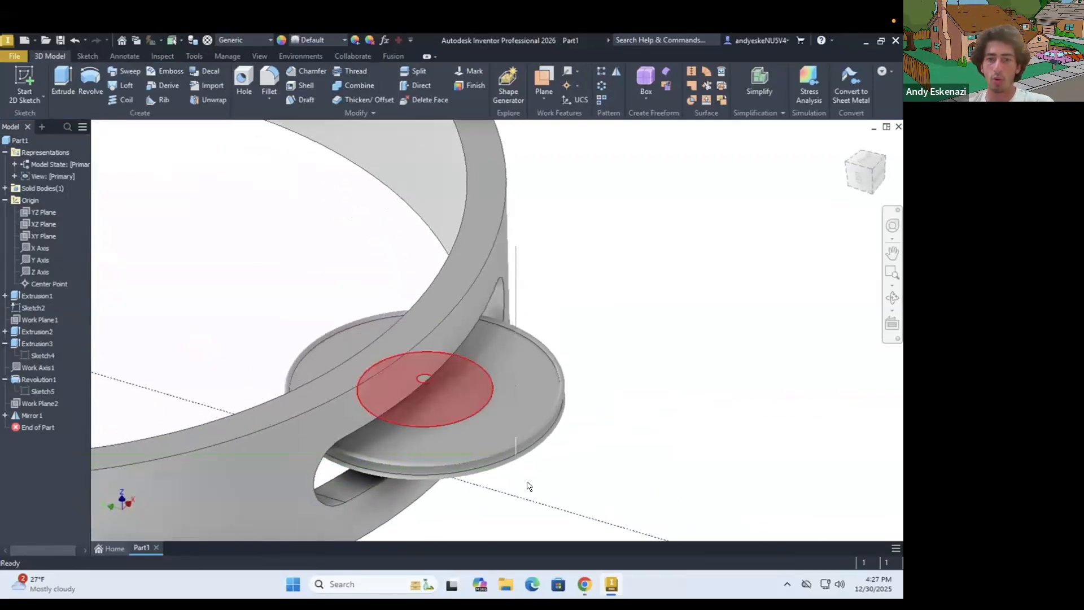
left_click(582, 578)
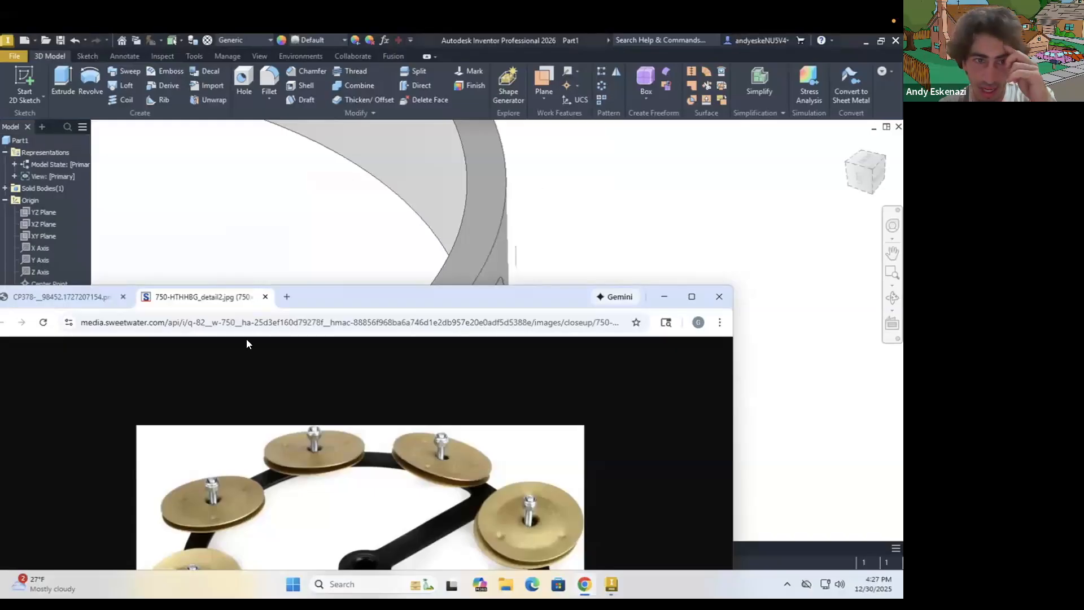
left_click(85, 295)
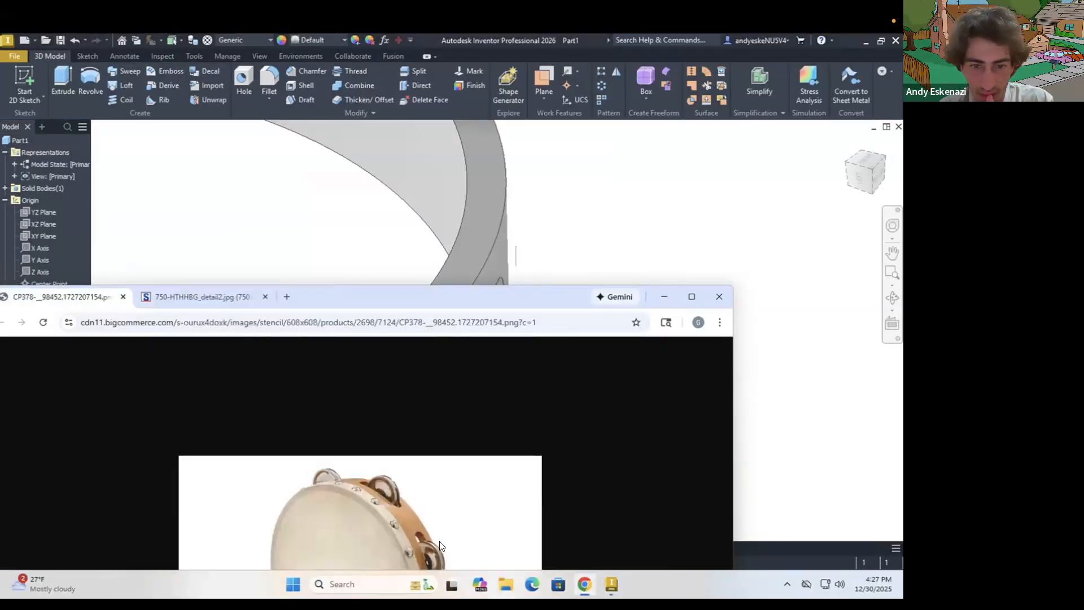
left_click(665, 297)
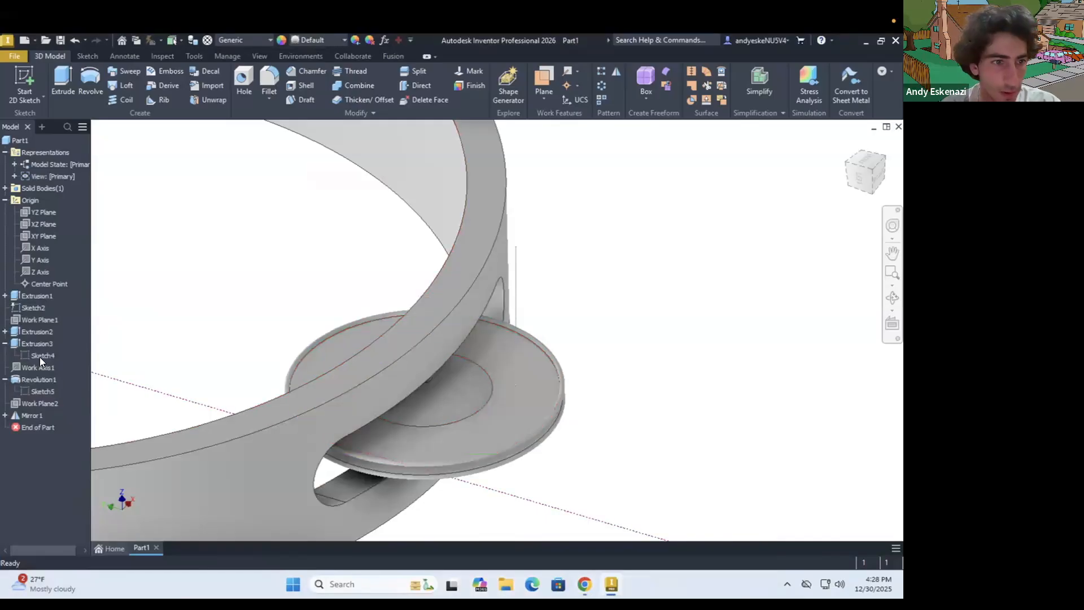
Reopen the jingle's cross-section sketch, set the flat's vertical offset from the slot's midline to 4 mm, and finish the sketch
right_click(43, 391)
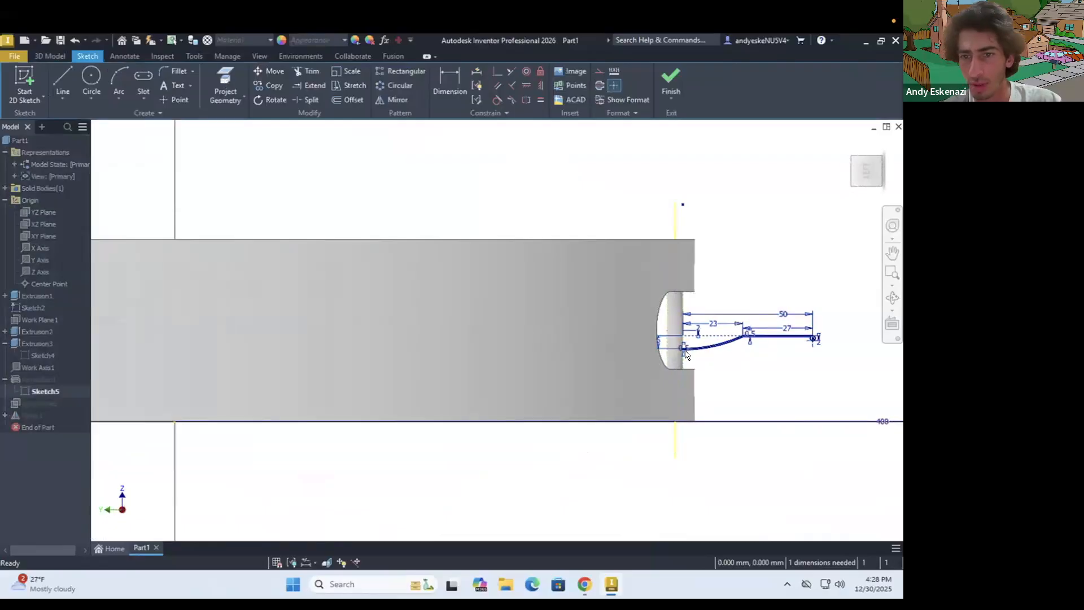
scroll(725, 330, "up", 4)
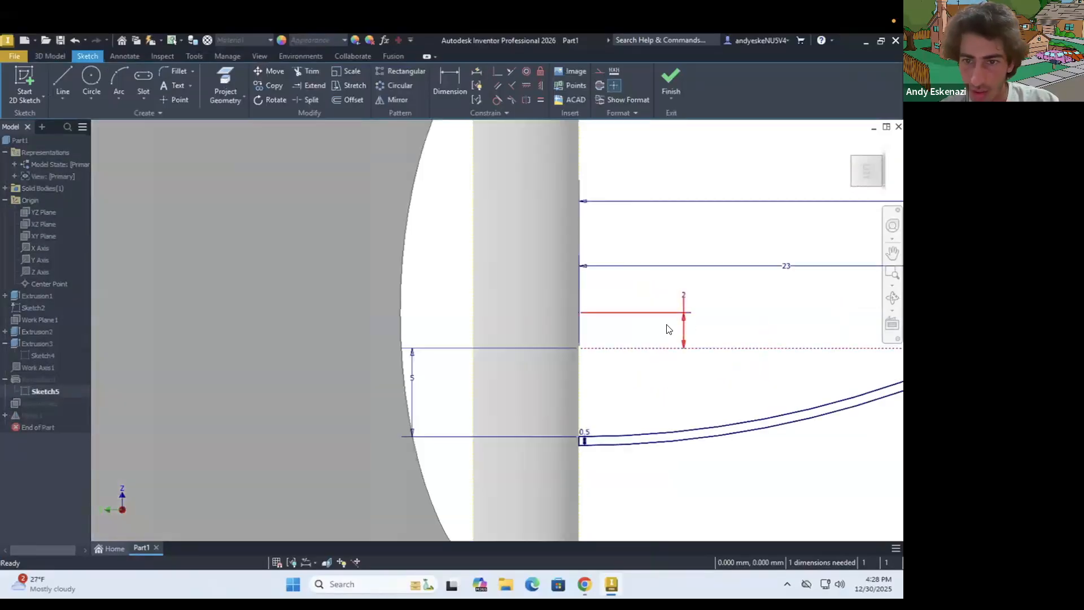
scroll(681, 326, "up", 3)
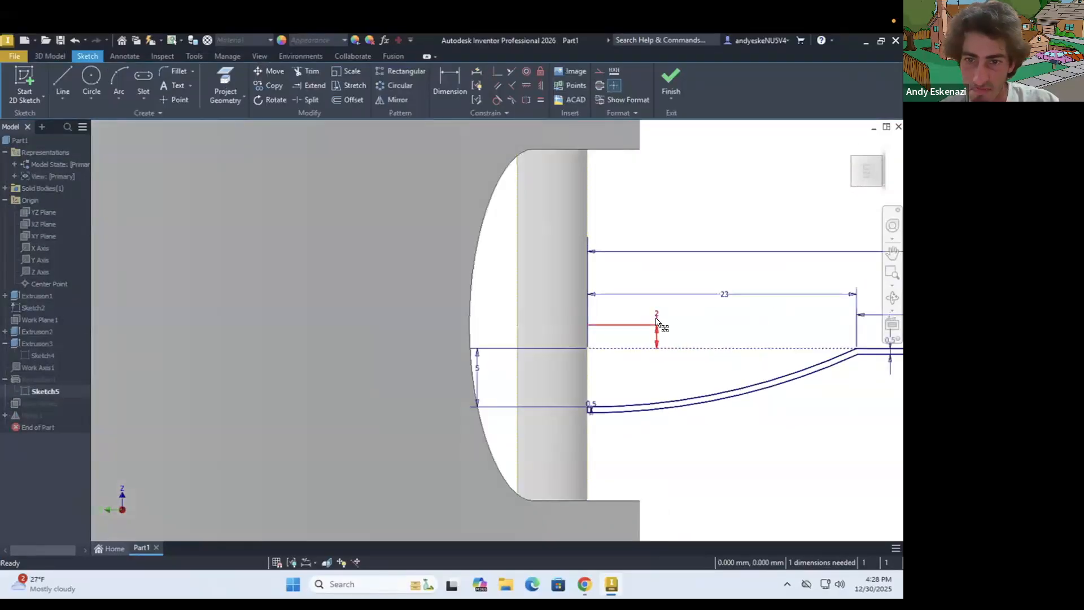
double_click(656, 325)
type("3")
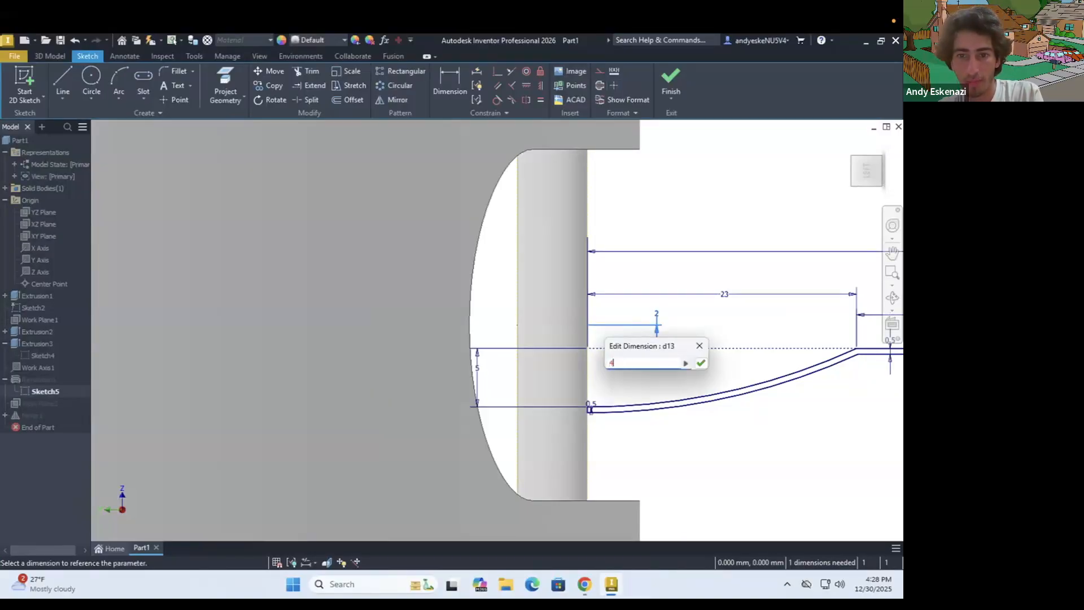
key("Return")
left_click(672, 76)
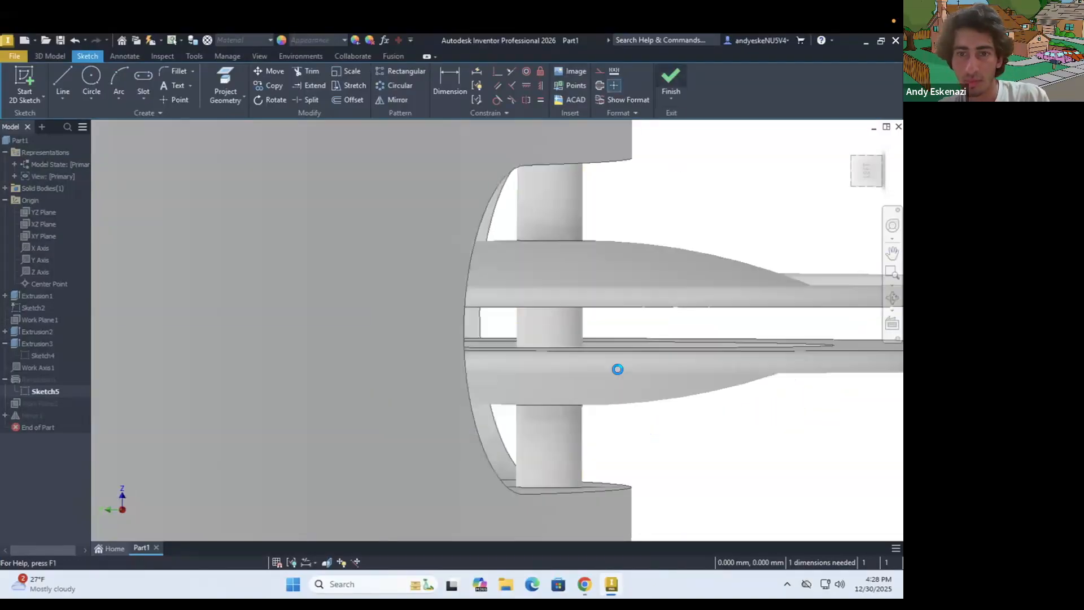
Create a work axis through the ring's center from its inner cylindrical face
mouse_move(486, 428)
middle_mouse_down("shift")
mouse_move(564, 411)
mouse_move(528, 394)
mouse_move(516, 412)
middle_mouse_up("shift")
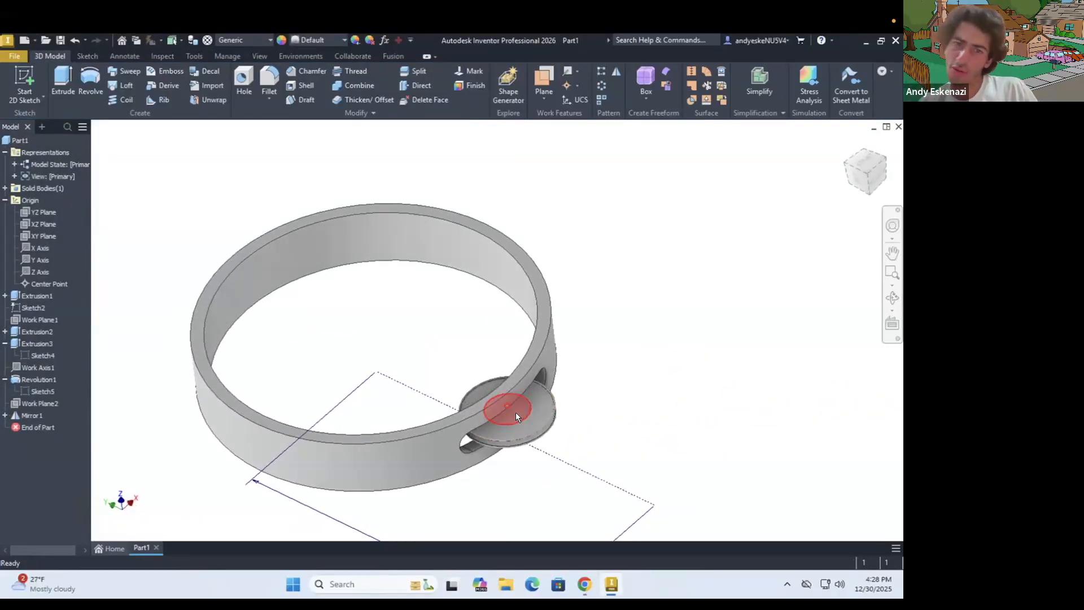
mouse_move(514, 412)
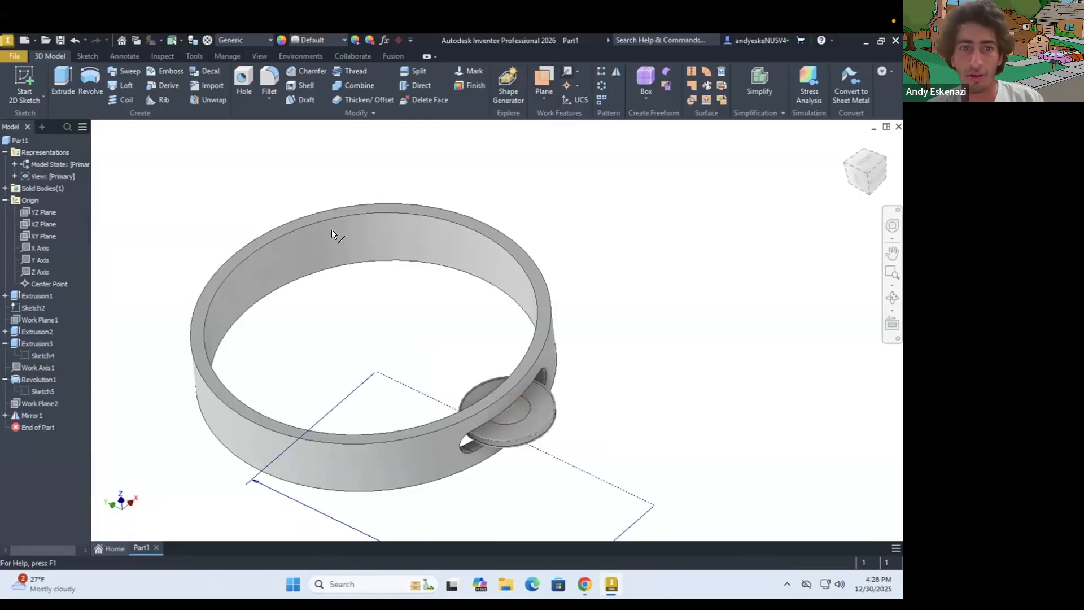
left_click(313, 240)
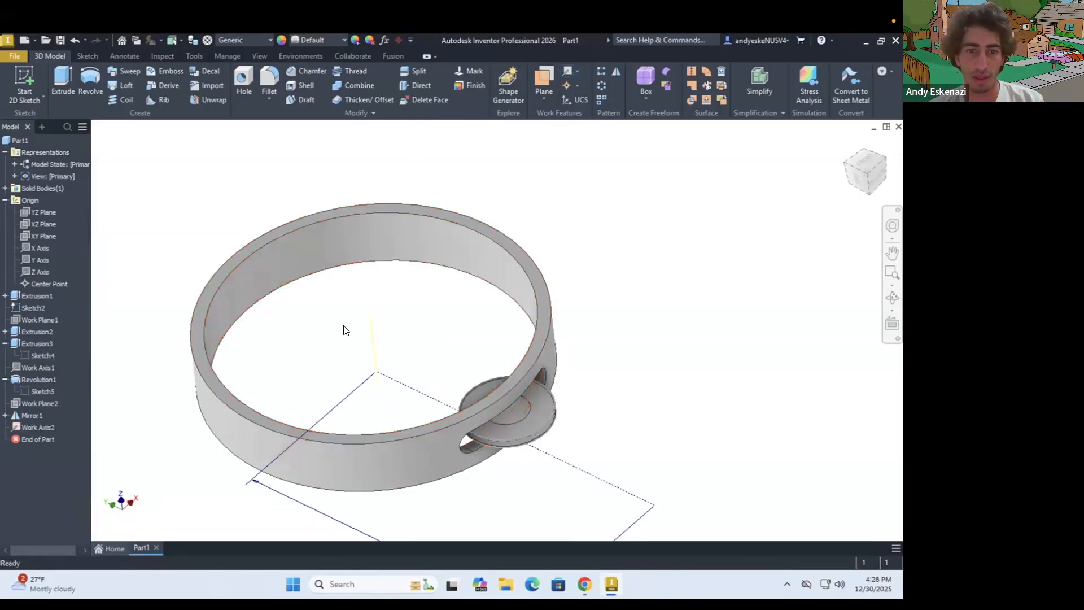
scroll(321, 333, "down", 3)
scroll(334, 336, "up", 4)
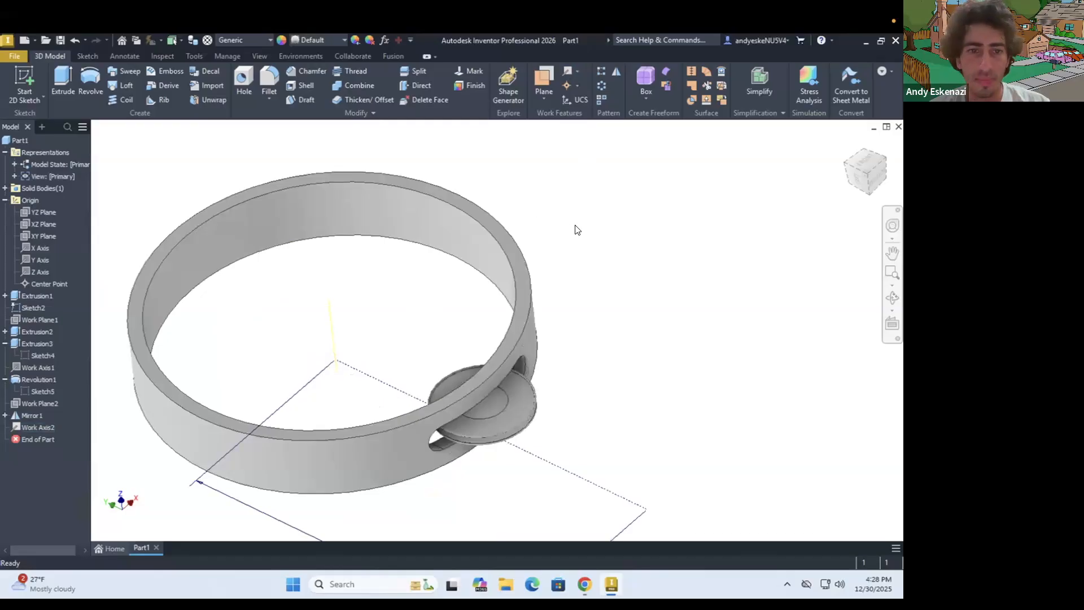
Start a Circular Pattern and choose the slot cut, the pin extrusion, the jingle revolution and its mirror as the features
left_click(600, 85)
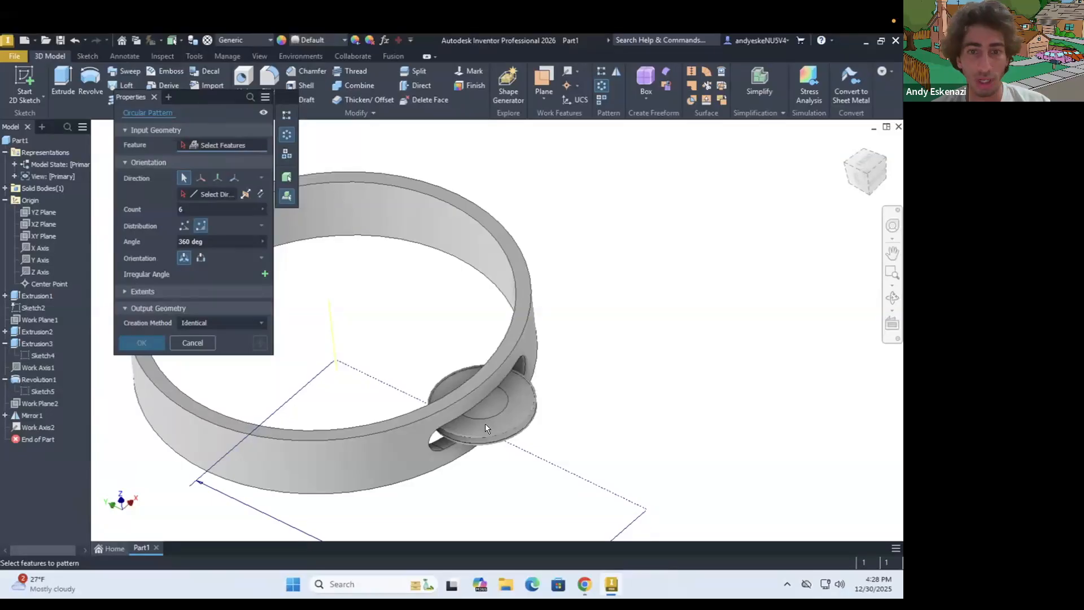
scroll(519, 395, "down", 3)
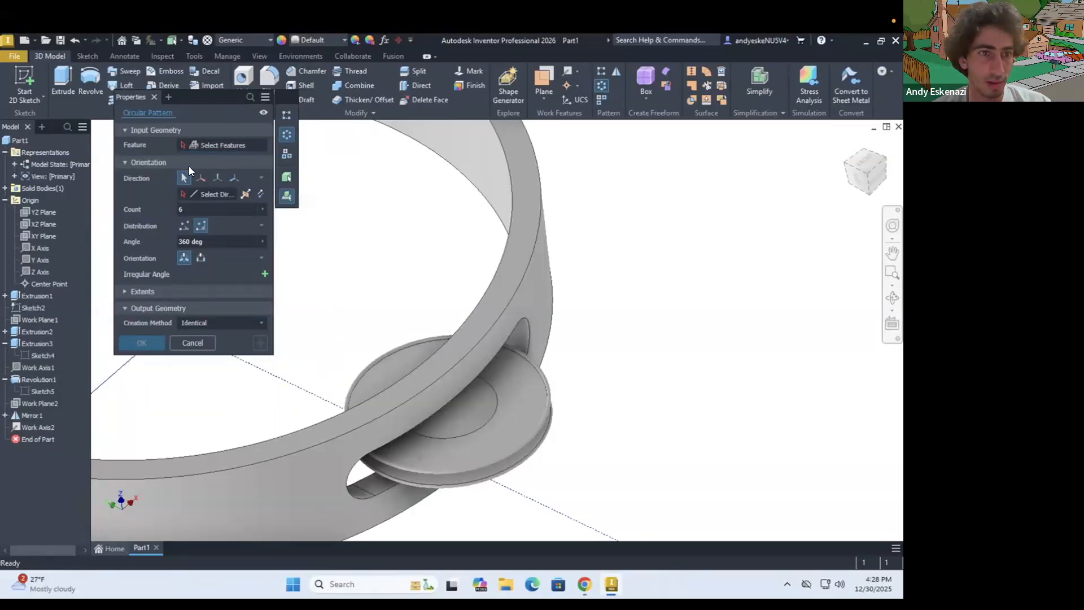
left_click(219, 146)
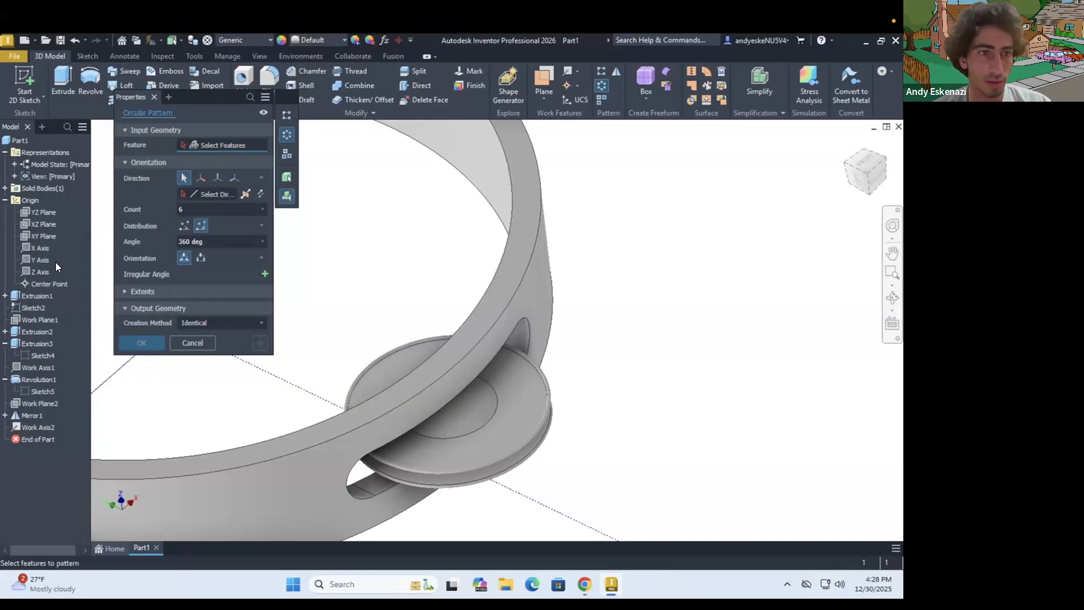
left_click(38, 333)
left_click(37, 345)
left_click(31, 380)
left_click(31, 416)
scroll(333, 339, "down", 4)
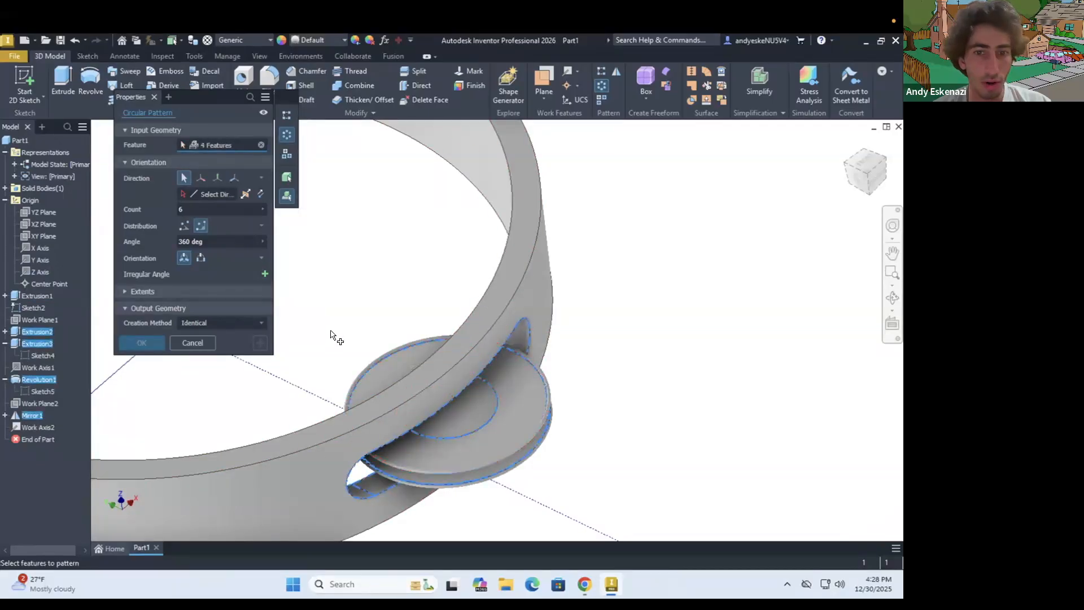
Pattern the selected features around the ring's axis with a count of 8 over 360 degrees
left_click(182, 193)
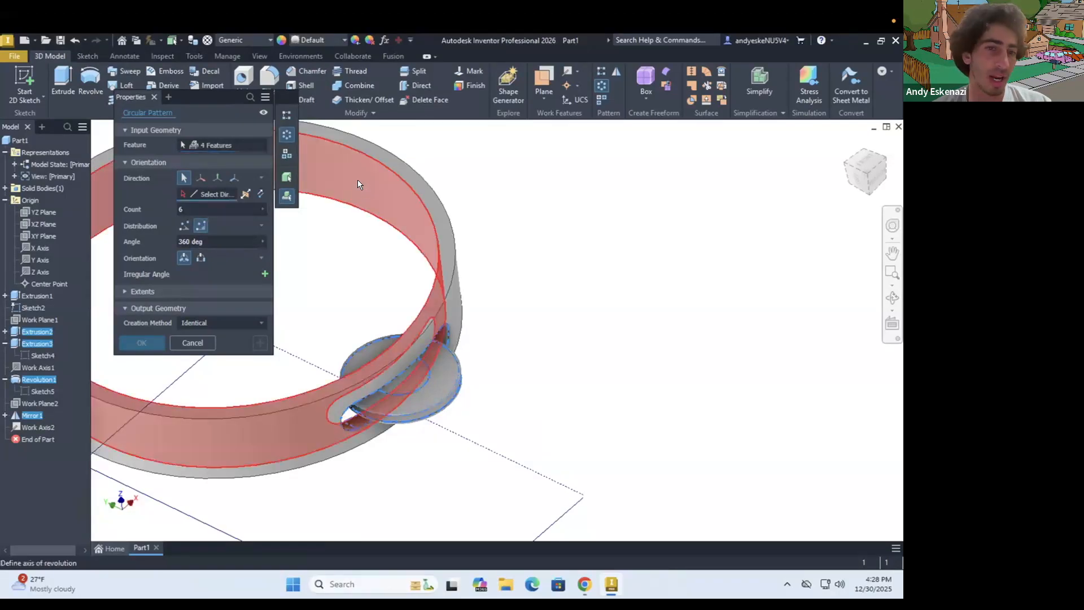
left_click(358, 184)
scroll(384, 211, "down", 5)
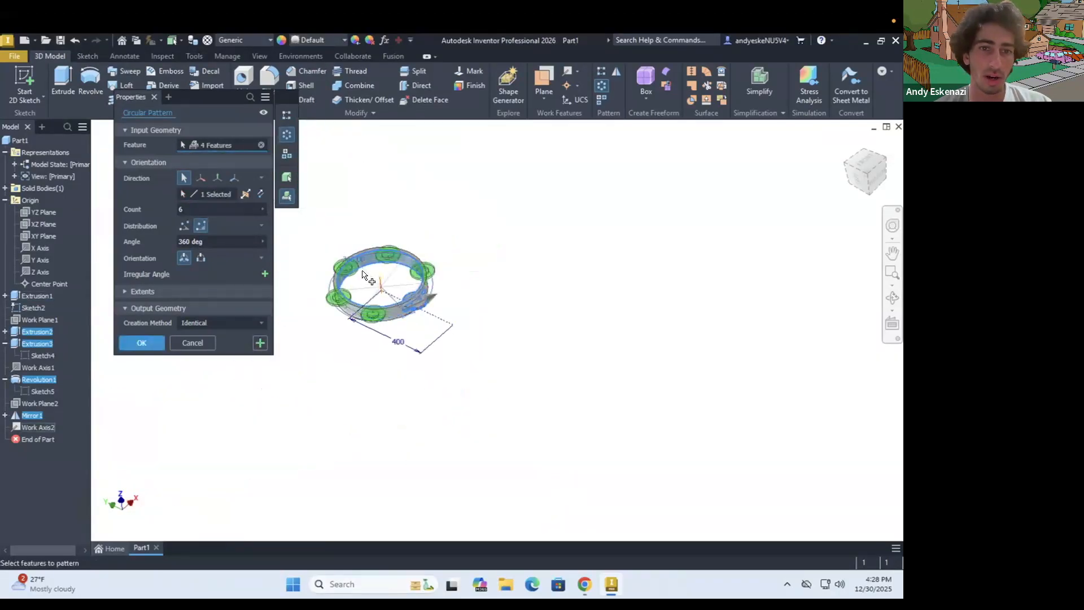
scroll(369, 284, "up", 3)
double_click(182, 209)
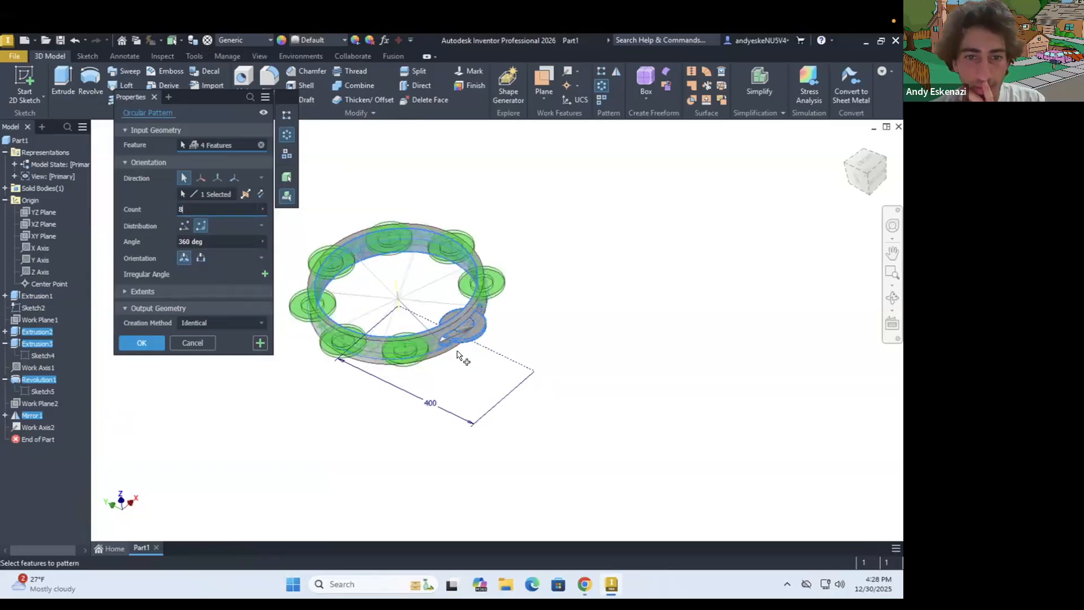
scroll(457, 352, "up", 5)
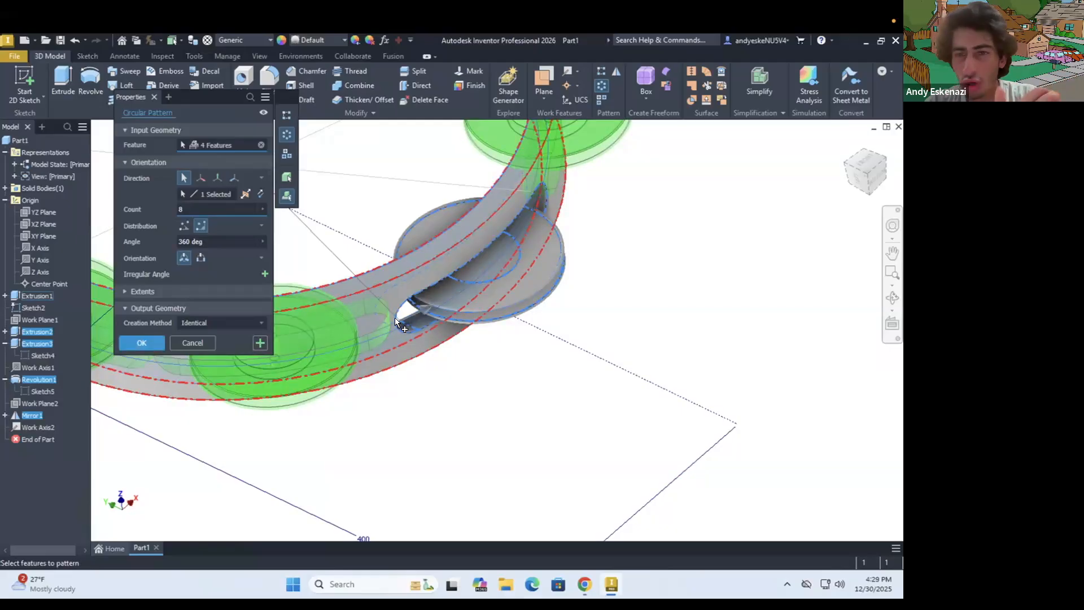
left_click(141, 342)
Reopen the slot's sketch, set the distance from the slot's arc center to the vertical centerline to 52 mm, and finish the sketch
scroll(412, 396, "up", 3)
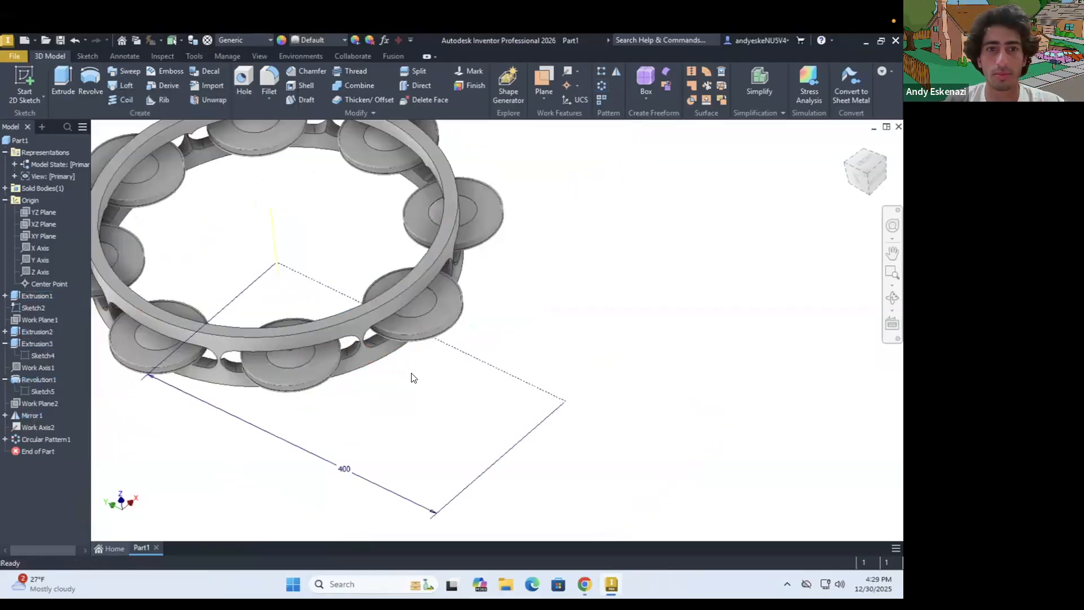
scroll(414, 377, "up", 3)
mouse_move(327, 290)
middle_mouse_down("shift")
mouse_move(329, 299)
mouse_move(327, 253)
mouse_move(341, 278)
middle_mouse_up("shift")
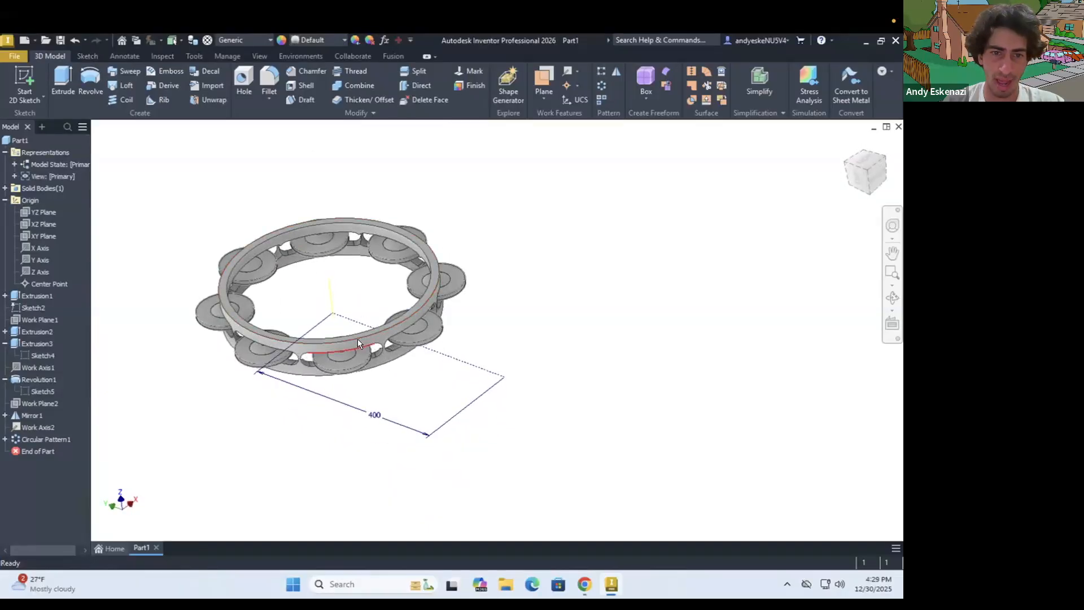
scroll(358, 339, "down", 2)
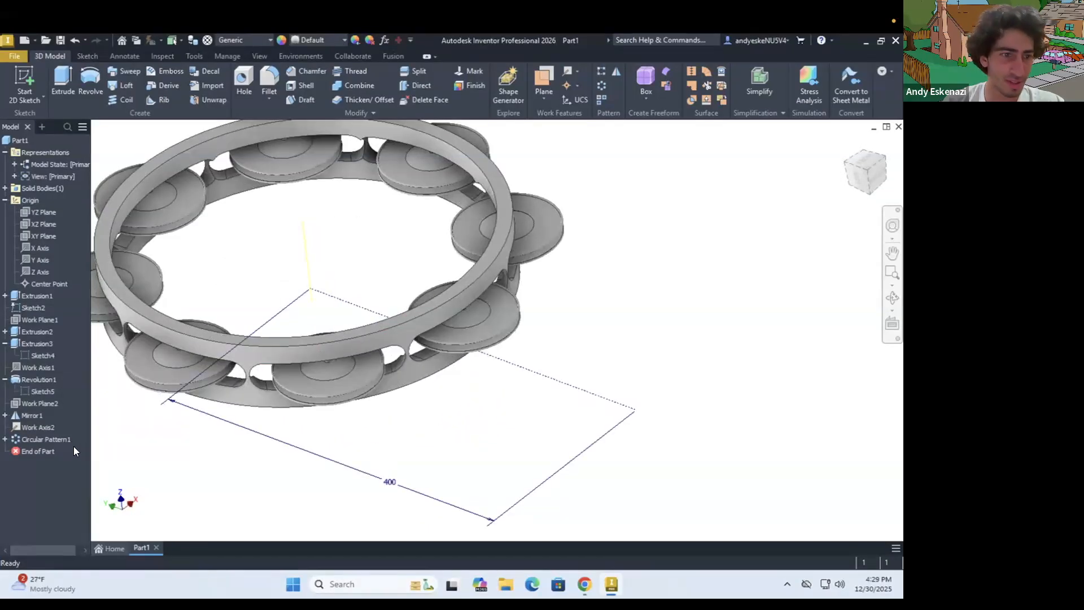
left_click(5, 331)
right_click(37, 344)
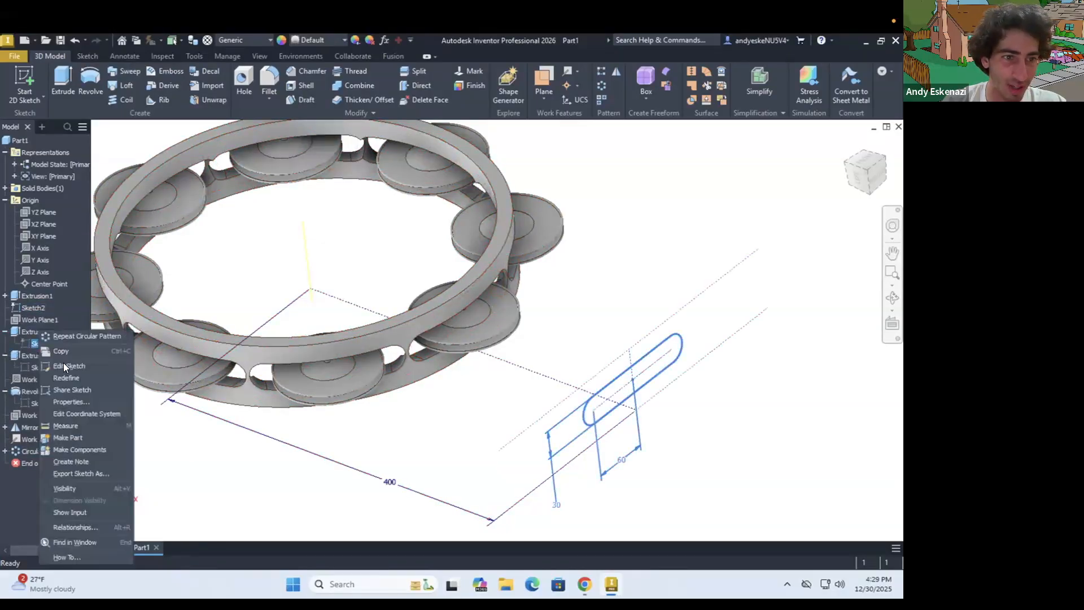
left_click(118, 377)
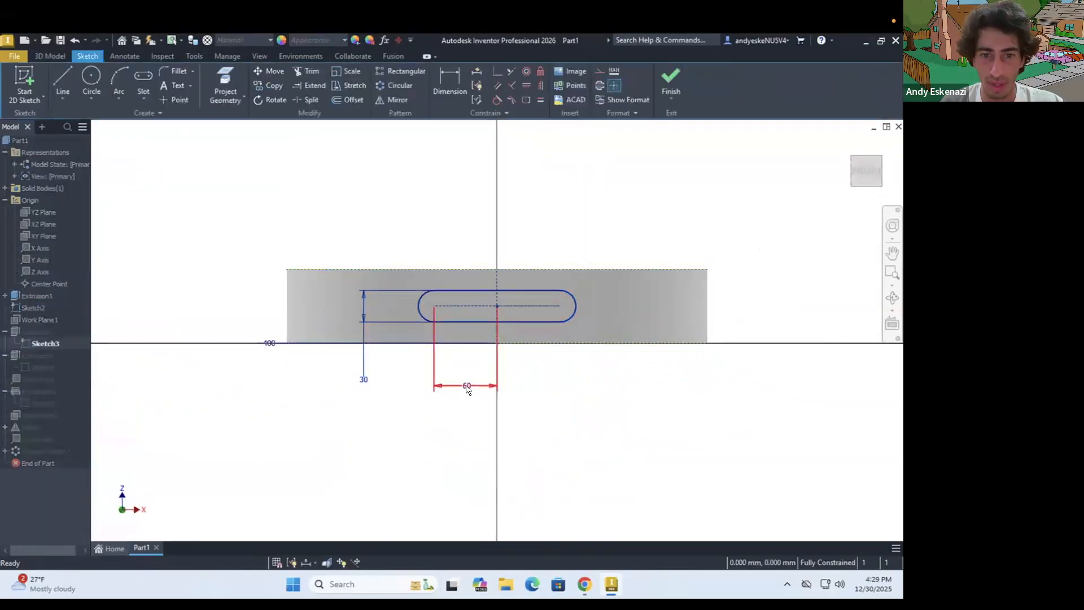
double_click(466, 387)
type("50")
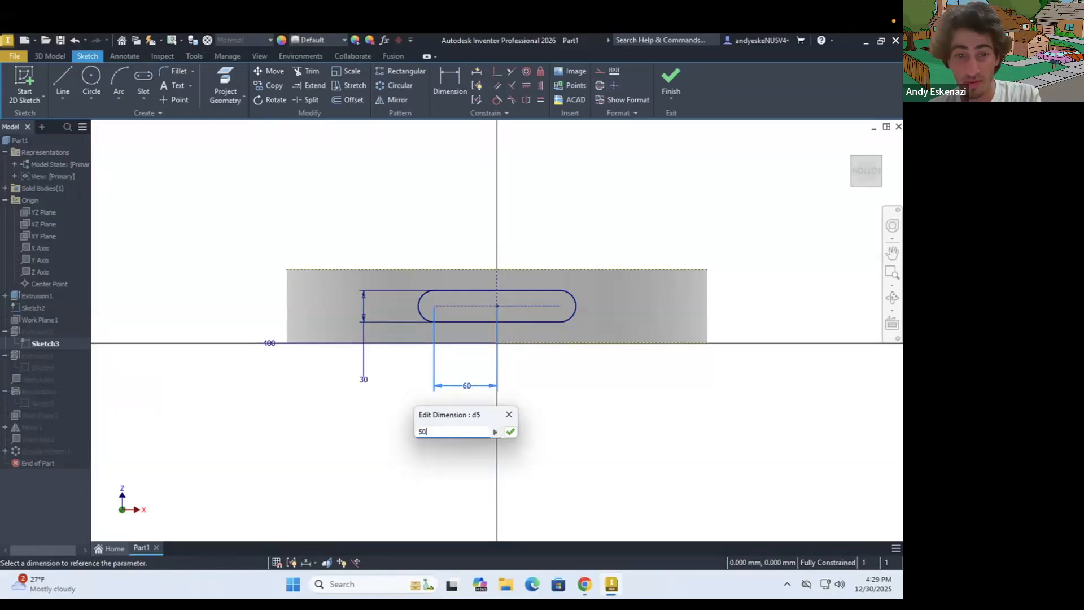
key("BackSpace")
type("5")
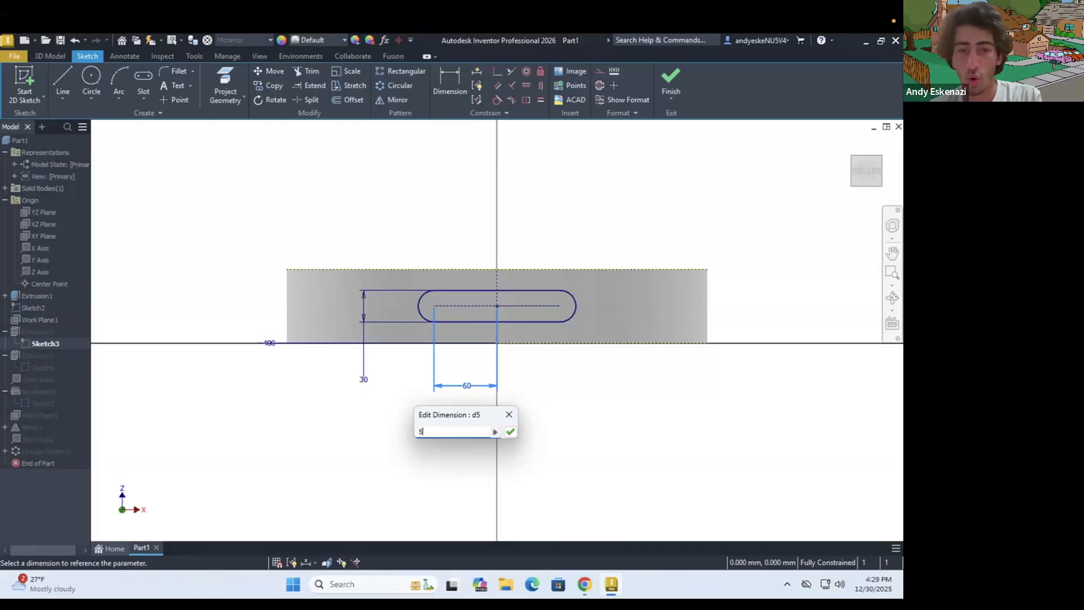
type("2")
key("Return")
left_click(666, 78)
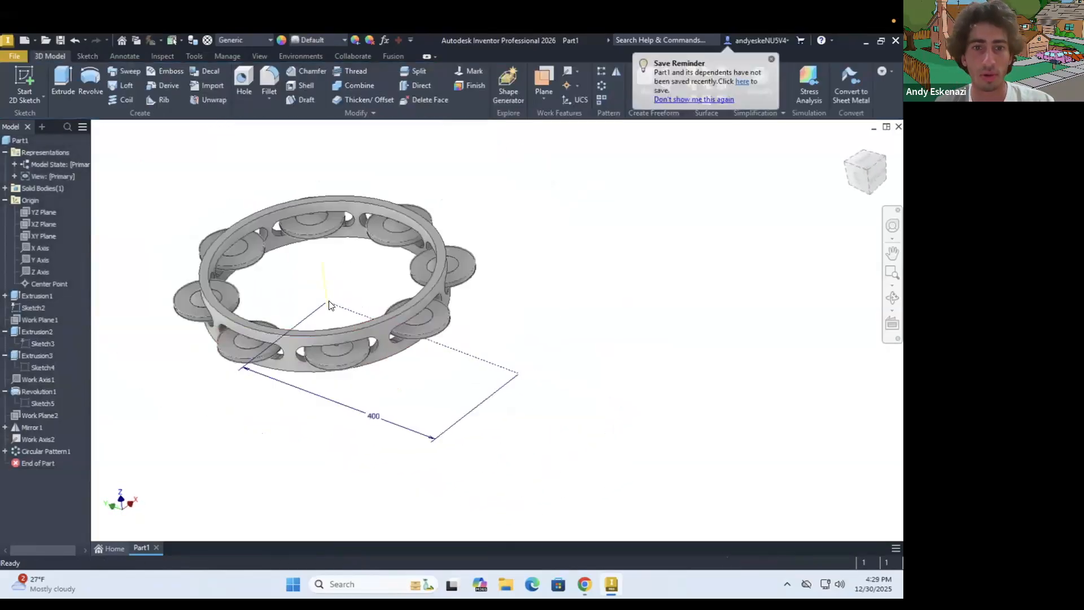
Save the part in the Inventor folder as Tambourine.ipt
middle_click_drag(328, 296, 300, 327, "shift")
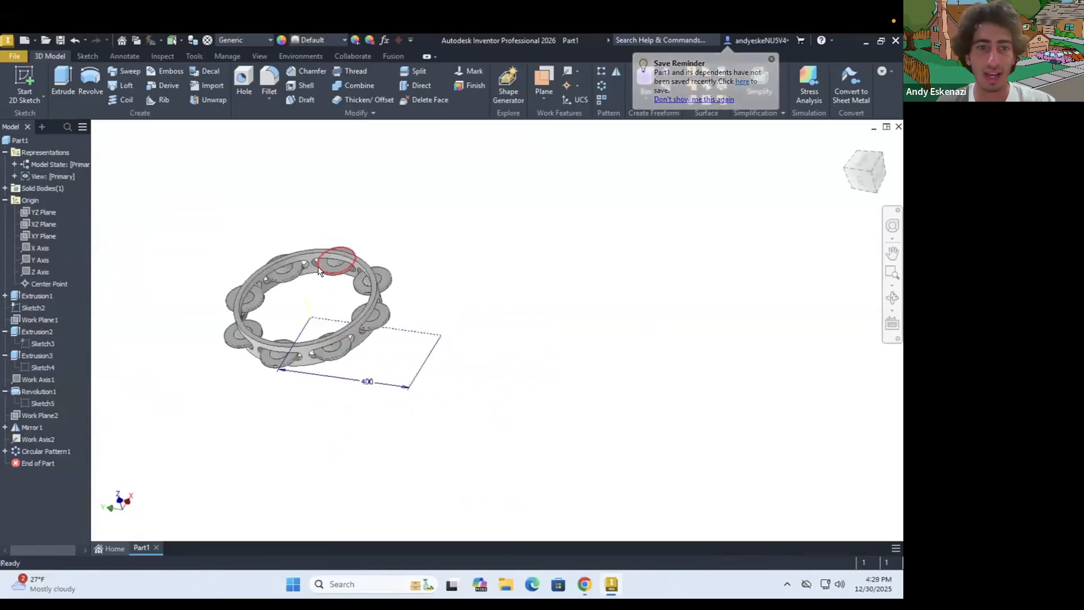
scroll(318, 267, "down", 3)
middle_click_drag(289, 277, 314, 274, "shift")
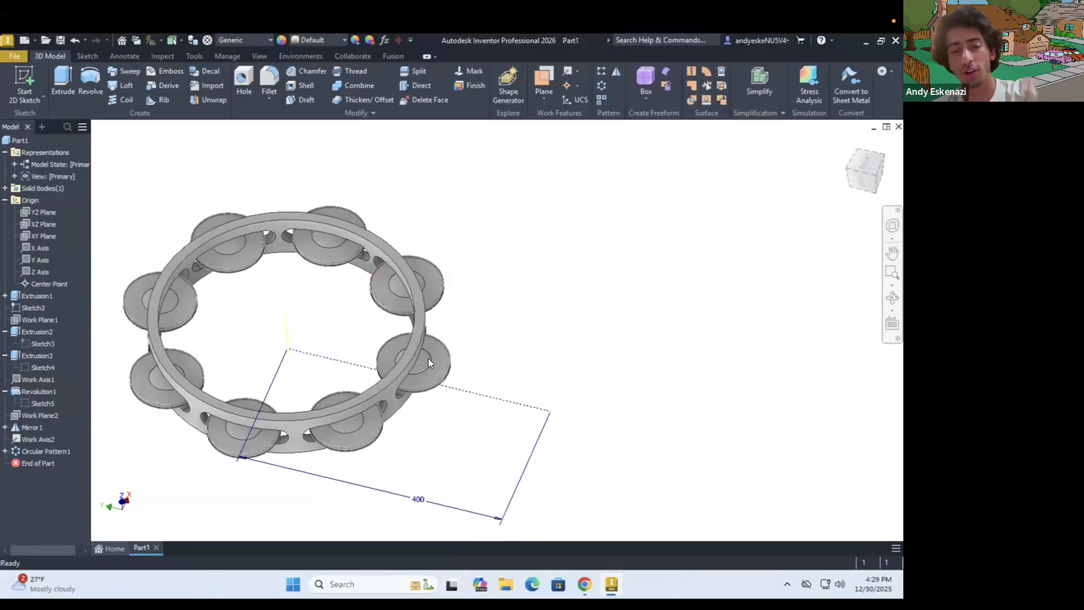
middle_click_drag(316, 361, 539, 529, "shift")
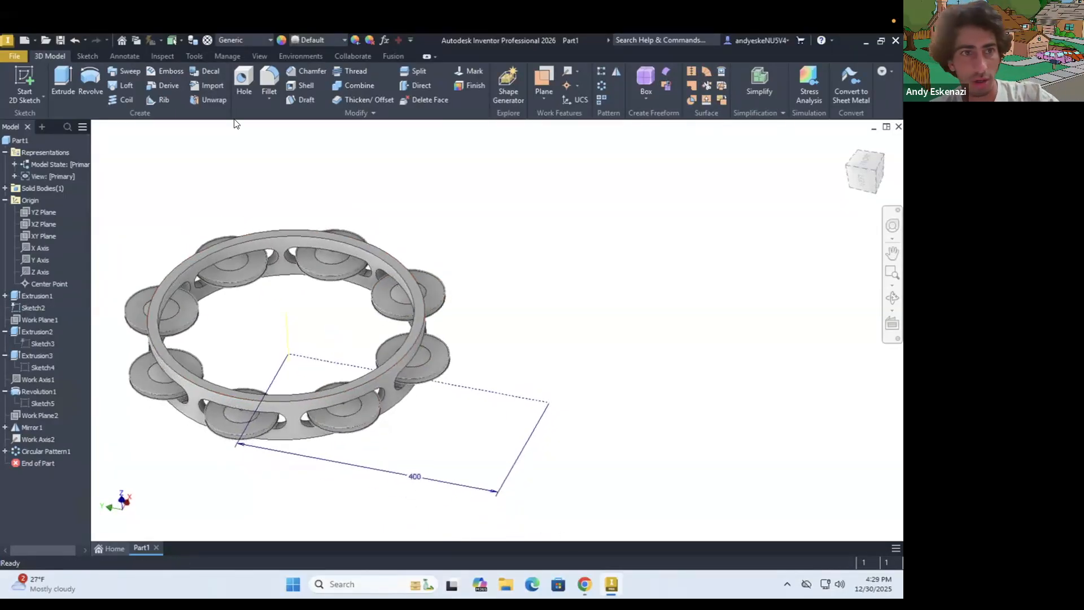
left_click(60, 38)
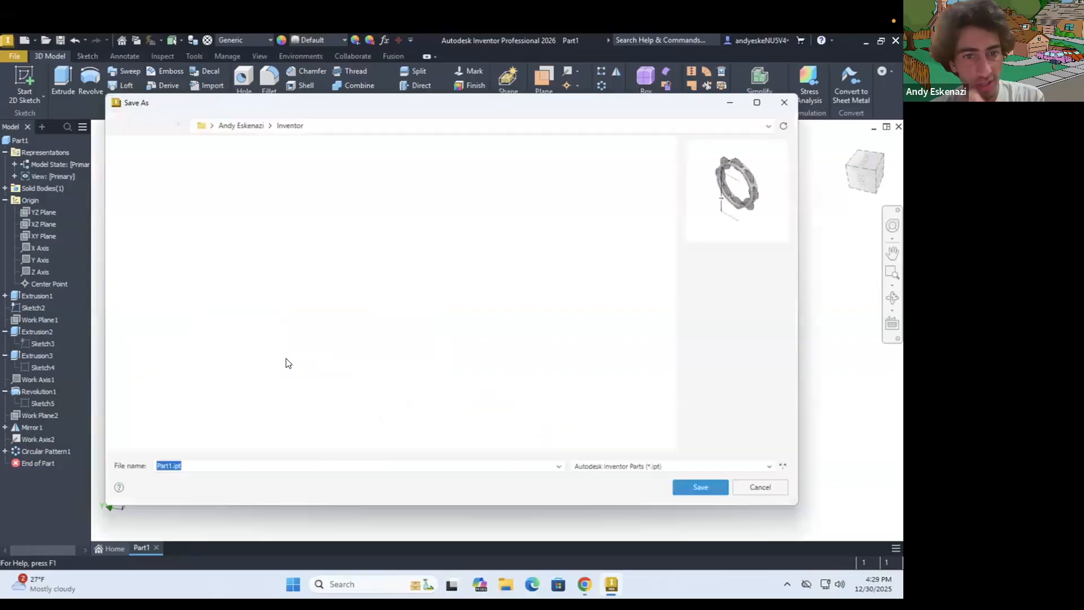
left_click(169, 465)
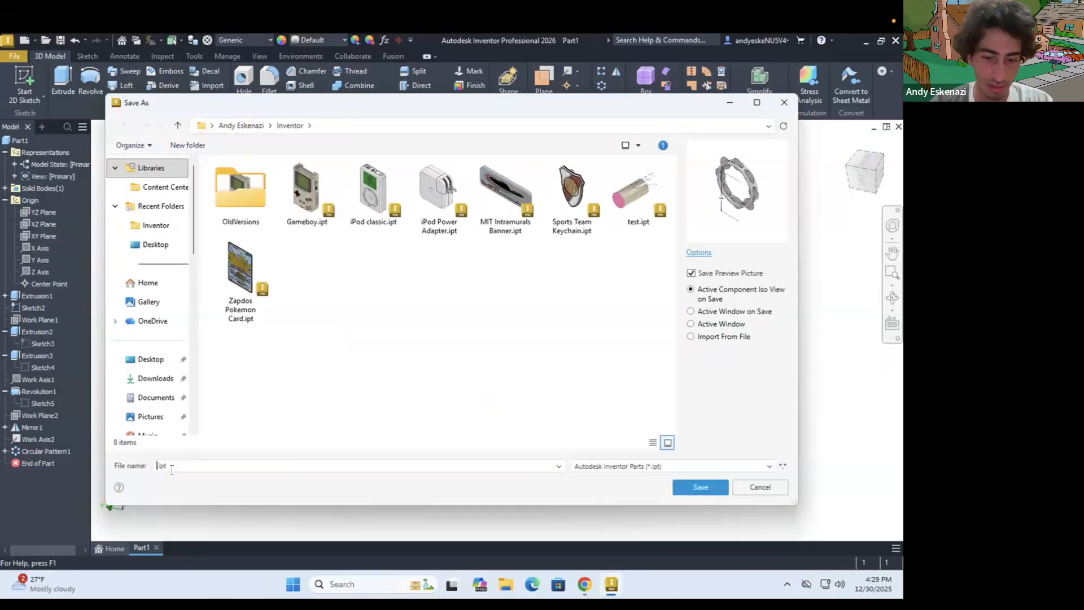
type("Tambourine")
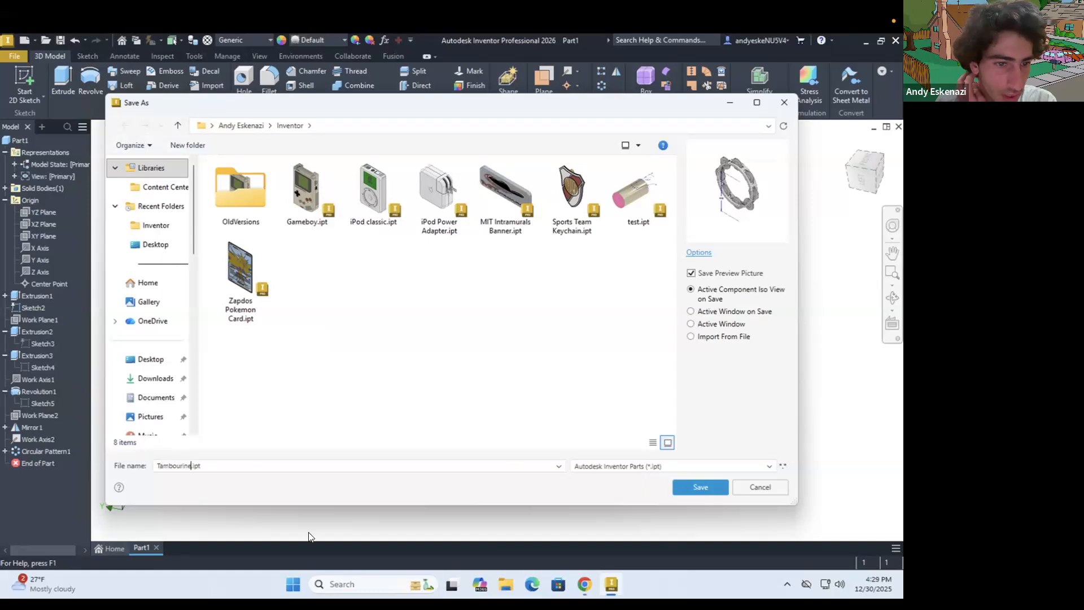
left_click(696, 486)
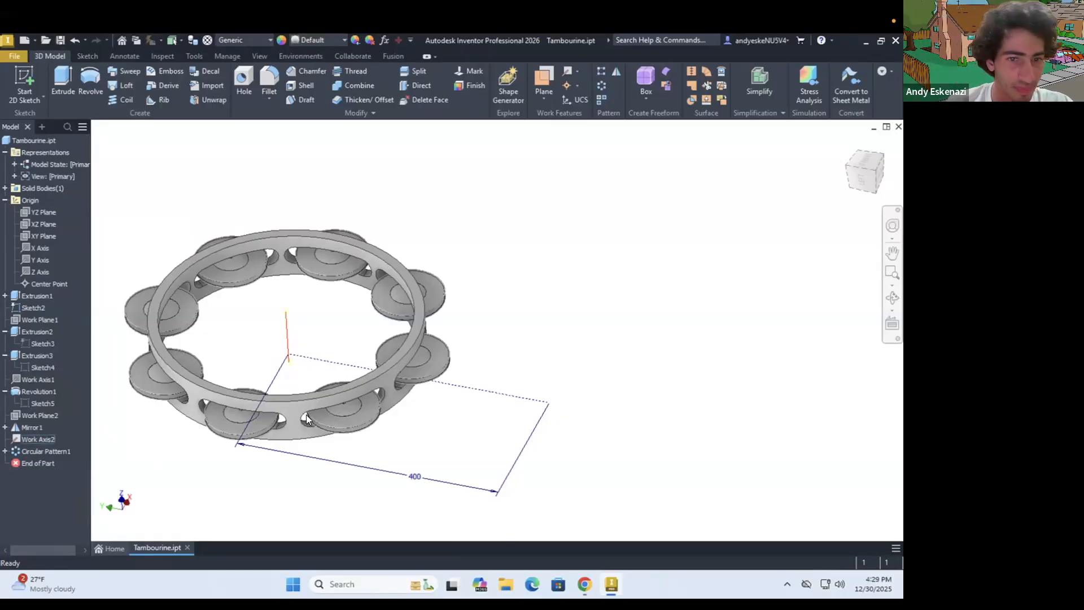
Delete the circular pattern so only the original slot, pin and jingle pair remain on the ring
scroll(367, 364, "up", 5)
scroll(339, 344, "down", 5)
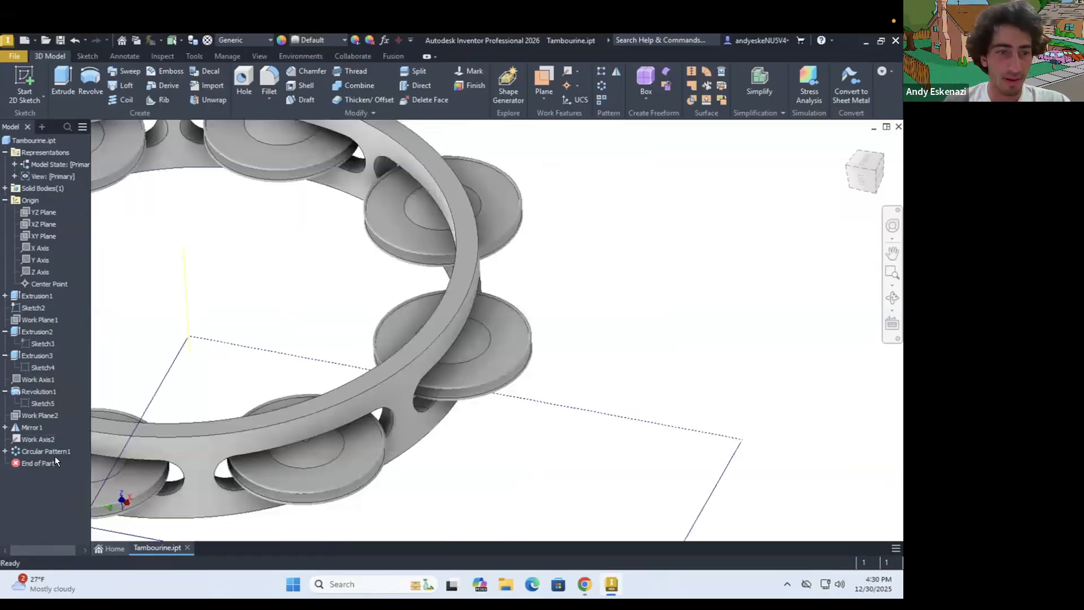
right_click(51, 451)
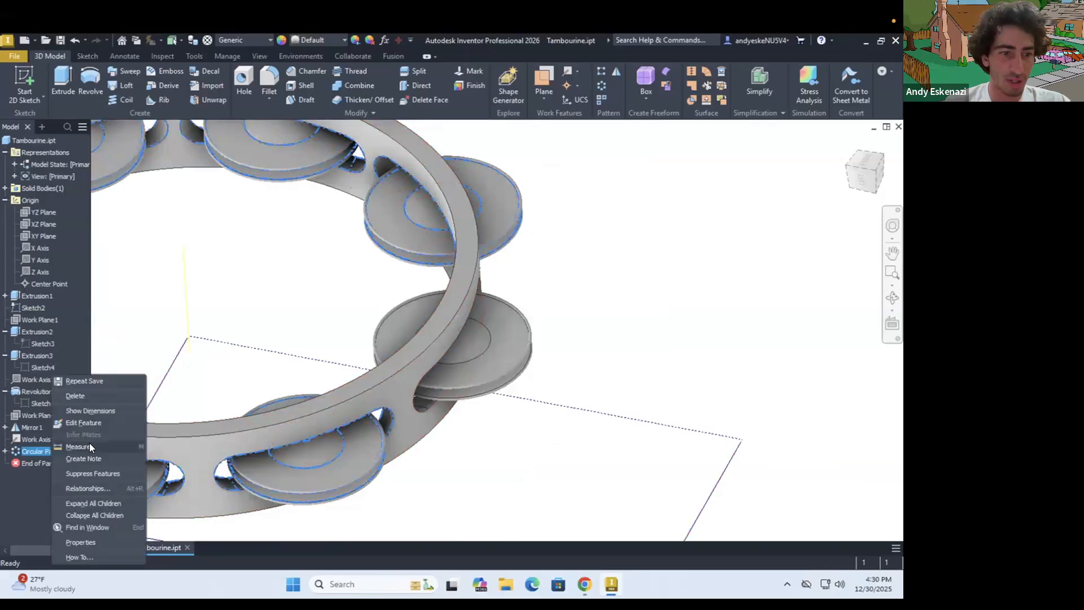
left_click(79, 397)
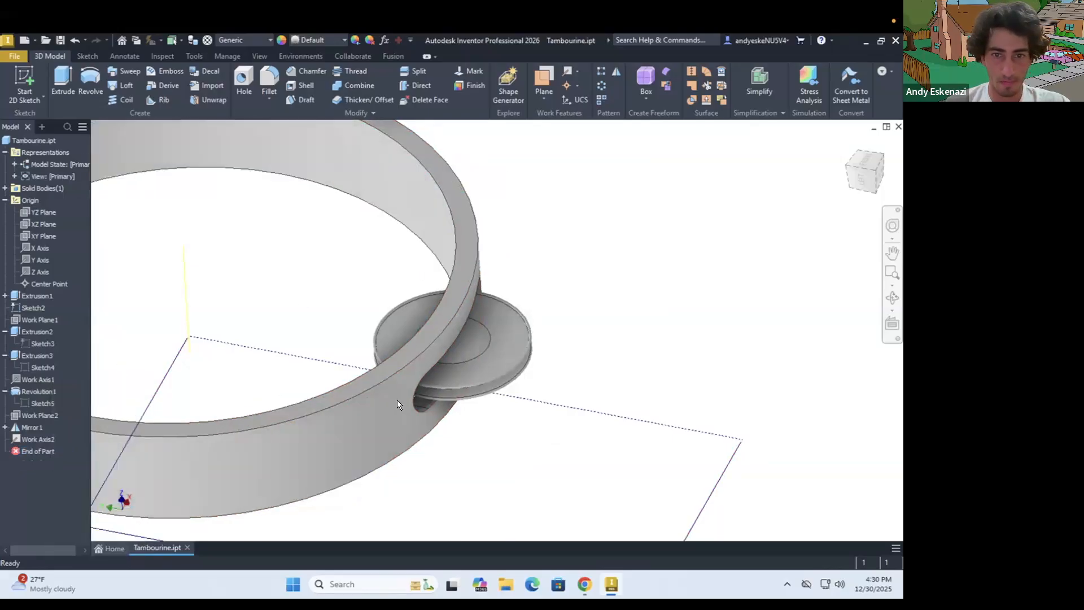
right_click(369, 420)
key("Escape")
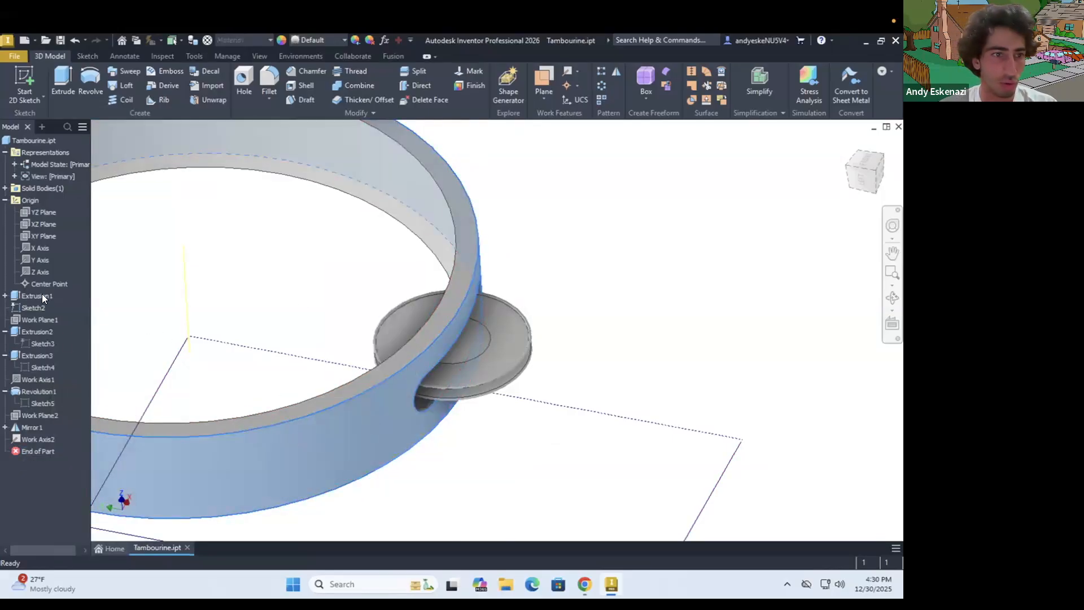
Set the feature appearance of the ring's base extrusion to Walnut
right_click(42, 294)
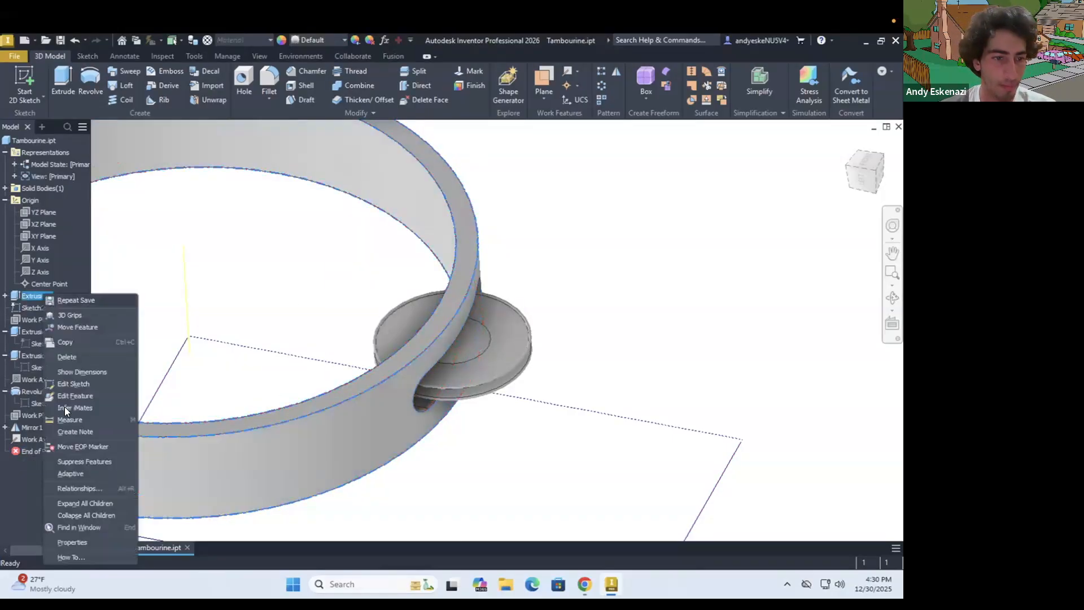
left_click(74, 541)
left_click(175, 344)
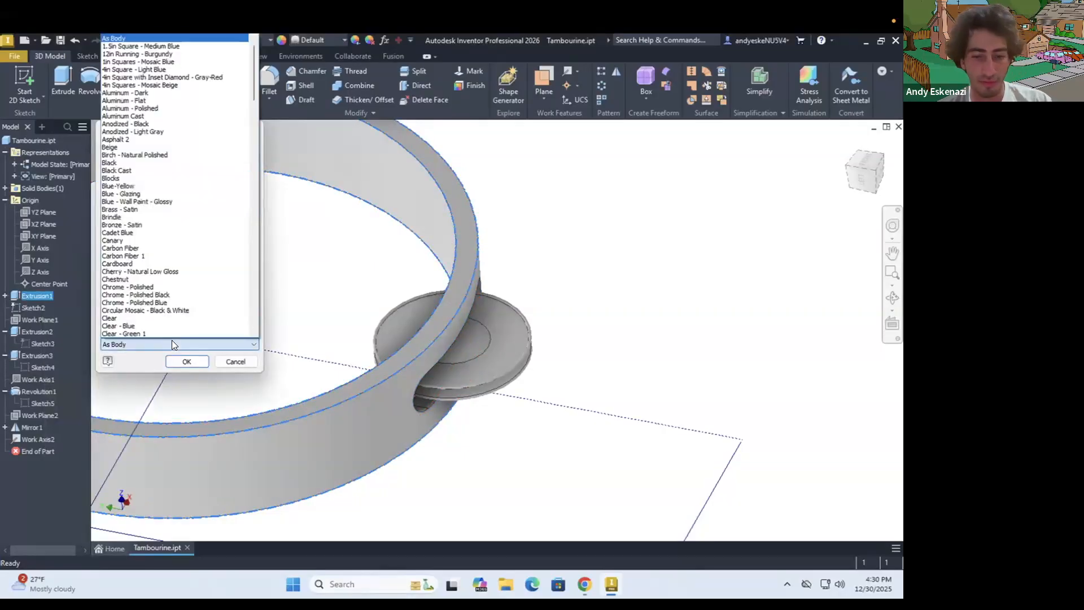
key("o")
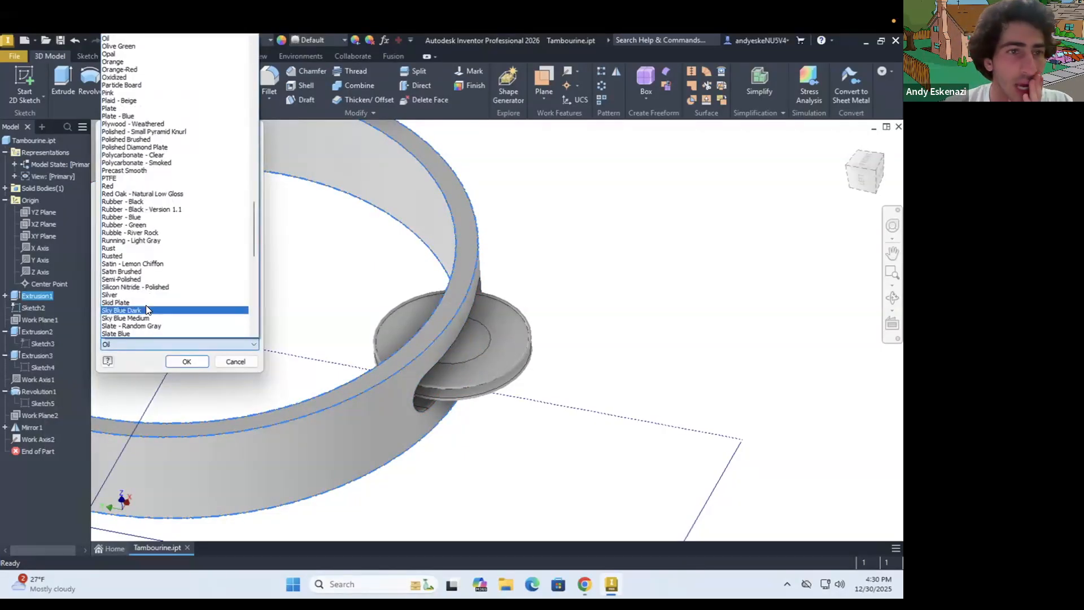
key("w")
key("a")
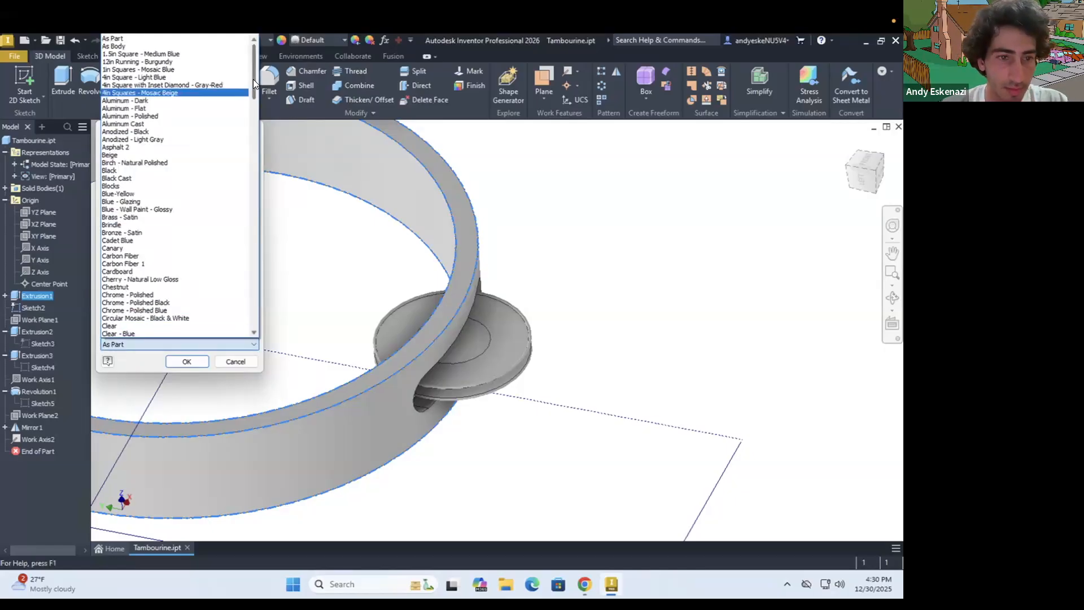
key("w")
scroll(119, 329, "down", 1)
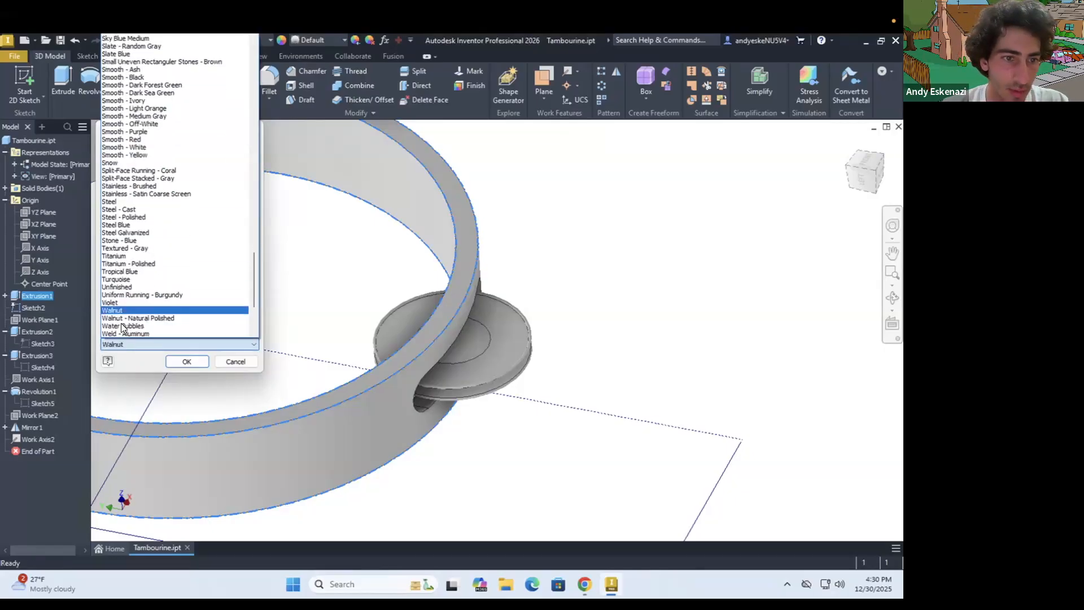
left_click(120, 310)
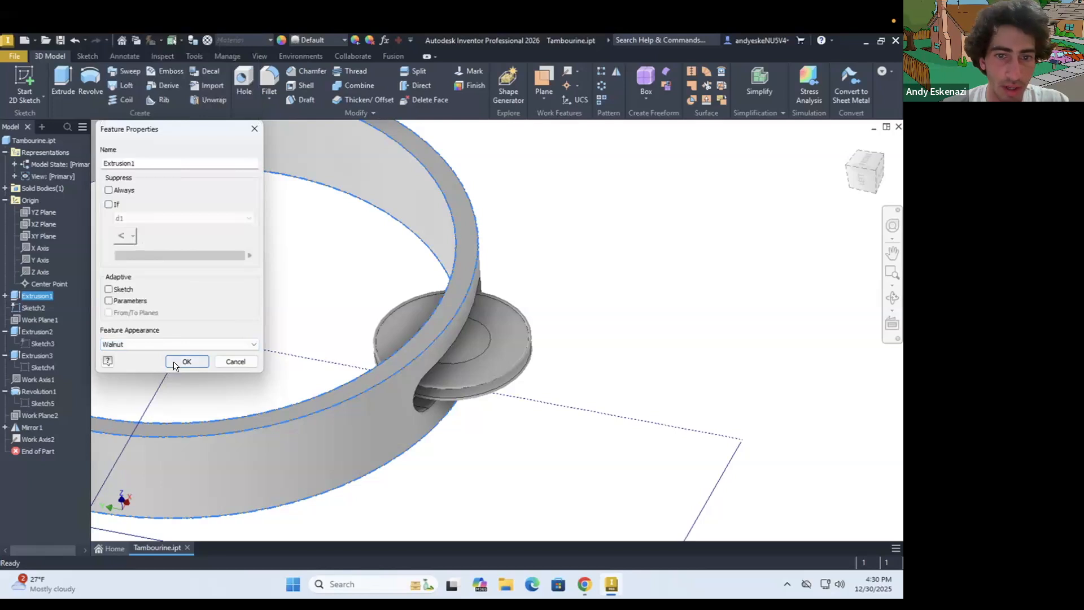
left_click(182, 361)
scroll(276, 378, "down", 3)
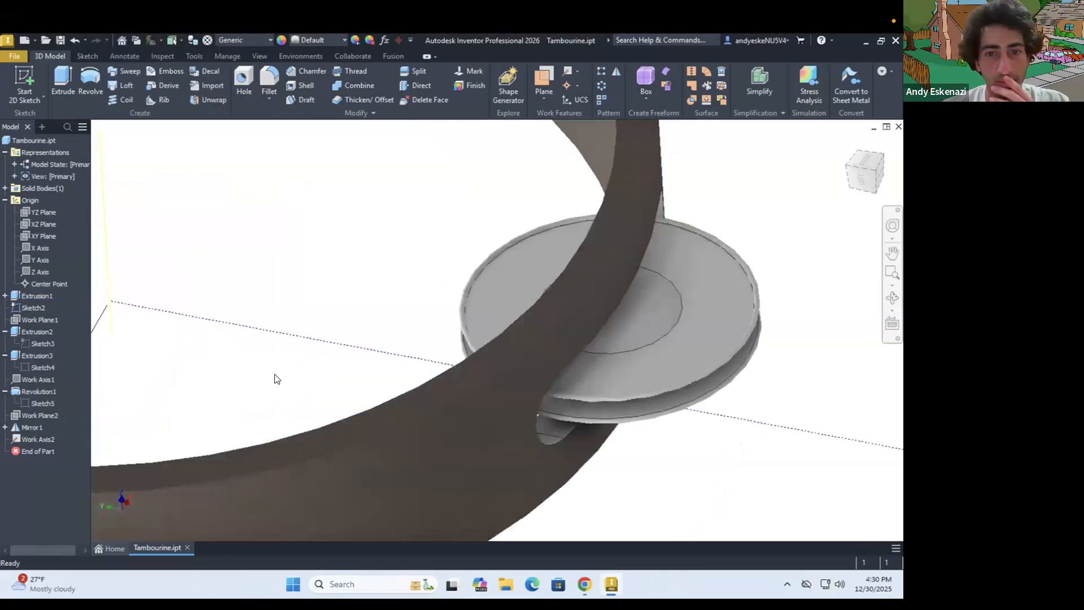
scroll(277, 378, "up", 5)
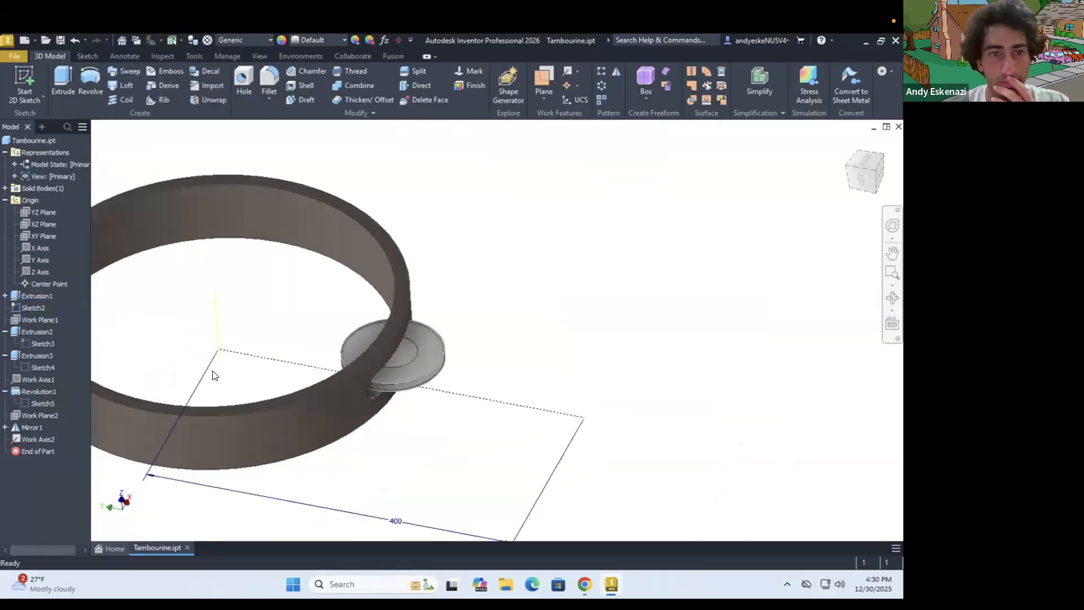
Set the feature appearance of the ring's base extrusion to Chestnut
right_click(31, 296)
left_click(68, 541)
left_click(217, 342)
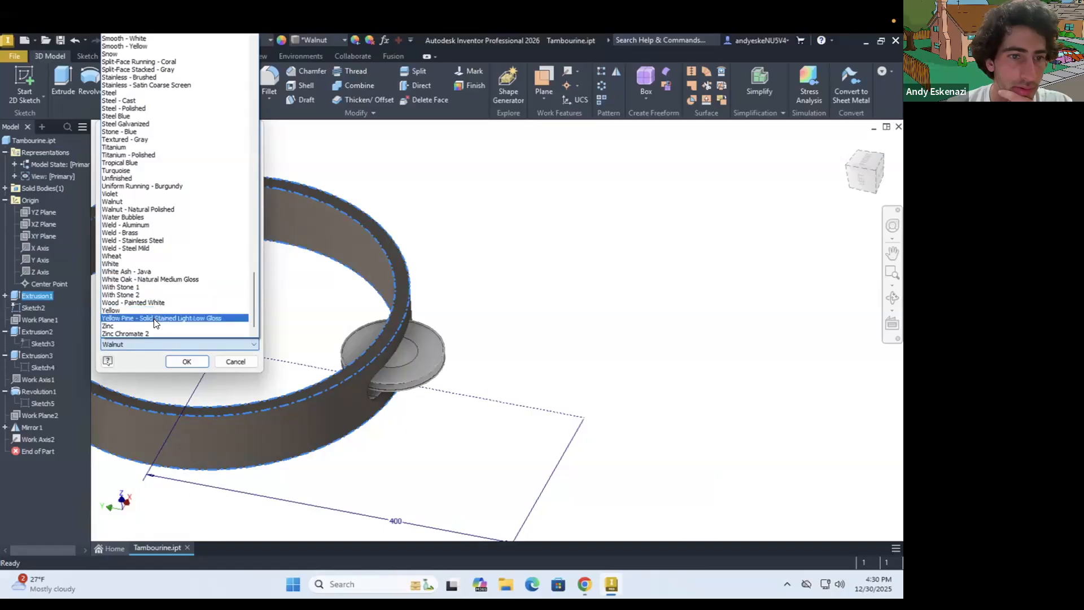
scroll(165, 309, "up", 1)
scroll(167, 315, "up", 8)
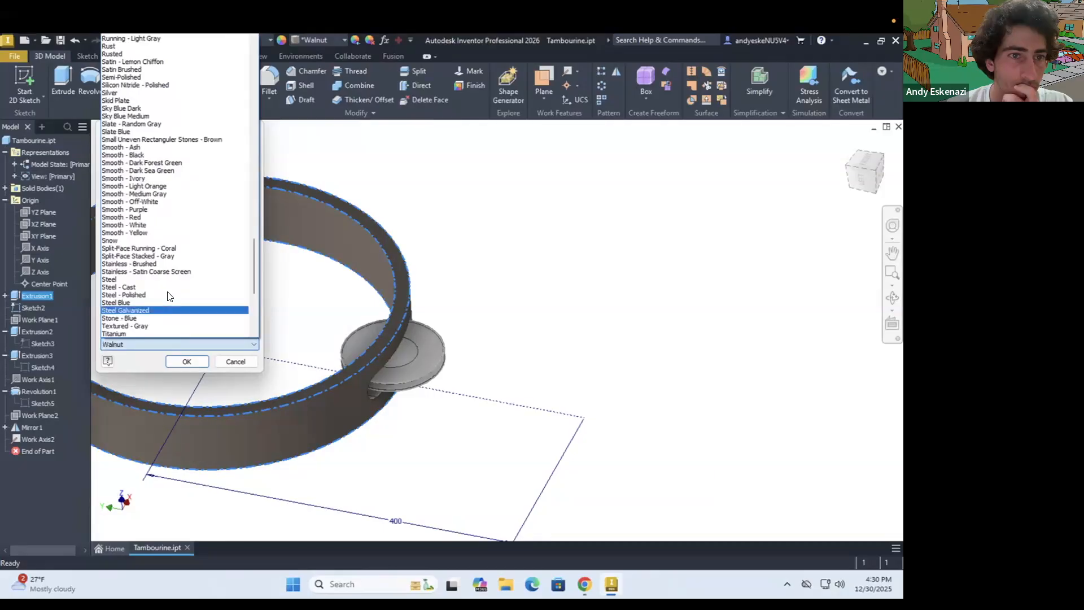
scroll(168, 237, "up", 2)
scroll(175, 246, "up", 3)
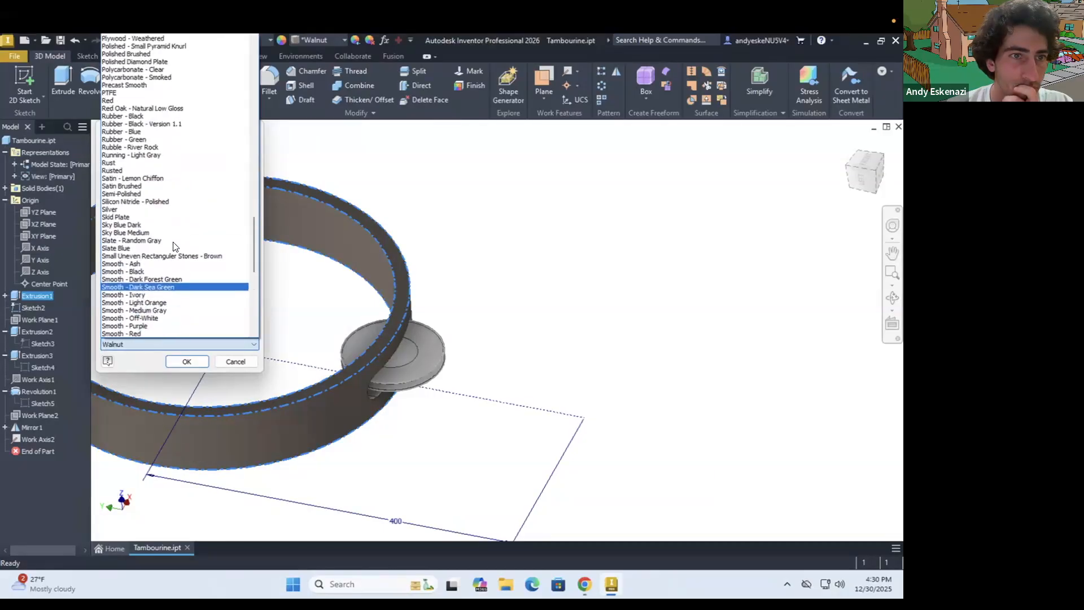
scroll(173, 247, "up", 2)
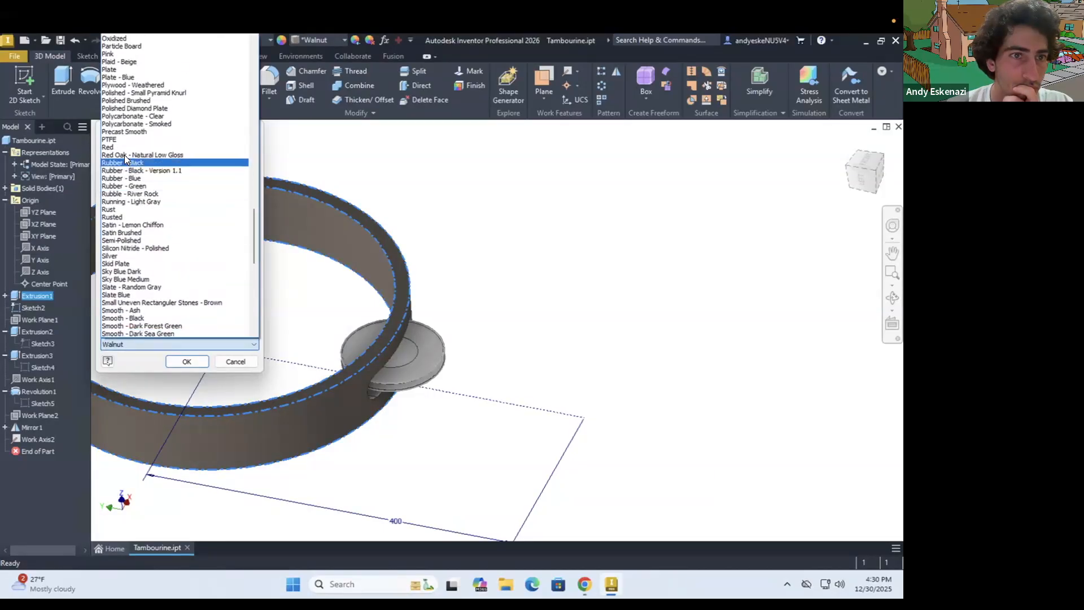
scroll(118, 148, "up", 4)
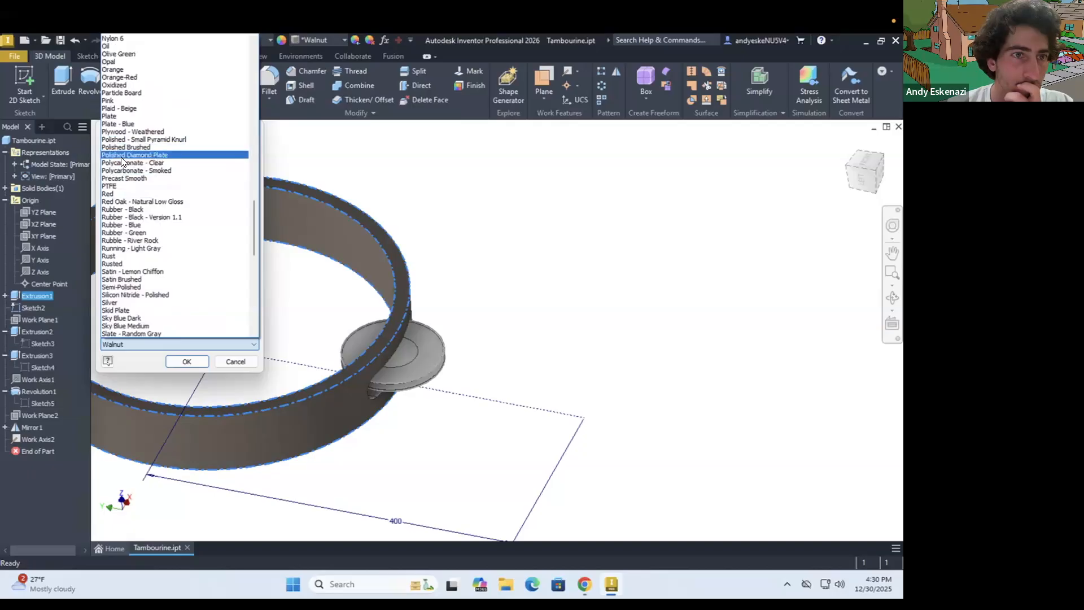
scroll(121, 160, "up", 6)
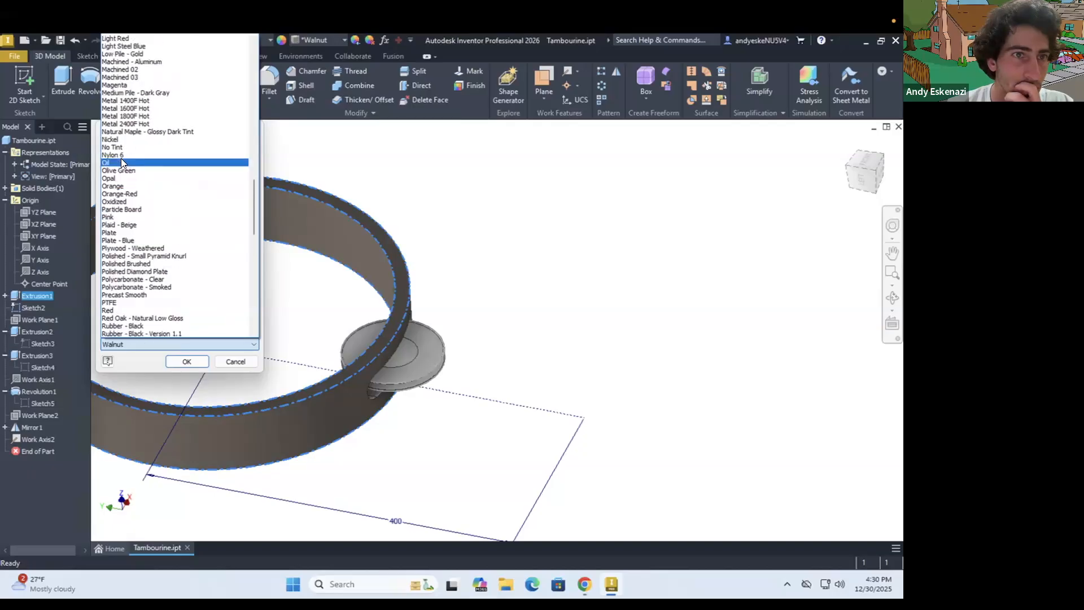
scroll(122, 162, "up", 4)
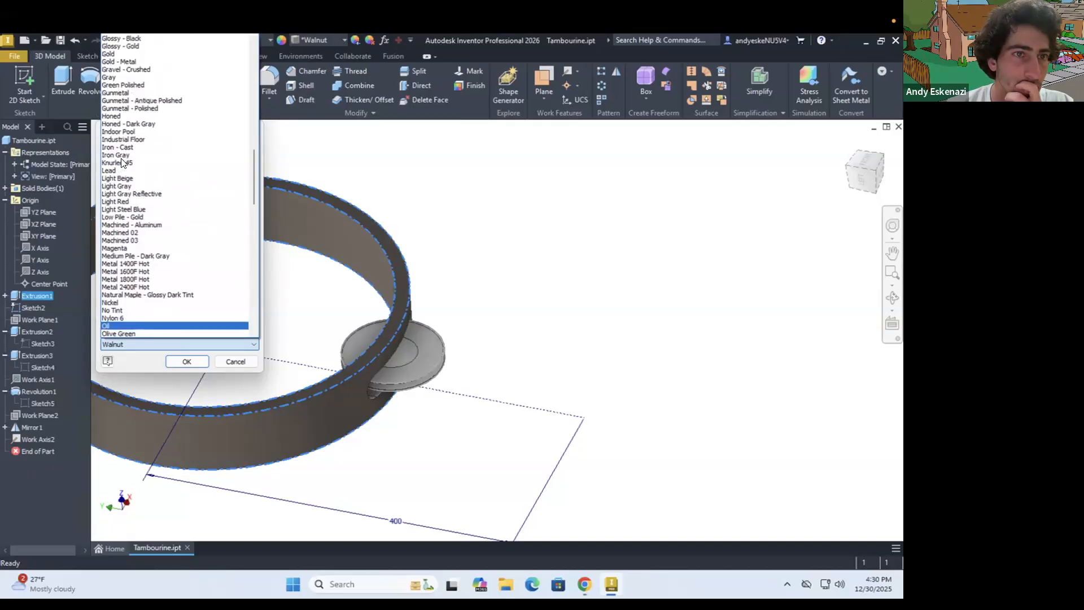
scroll(122, 162, "up", 9)
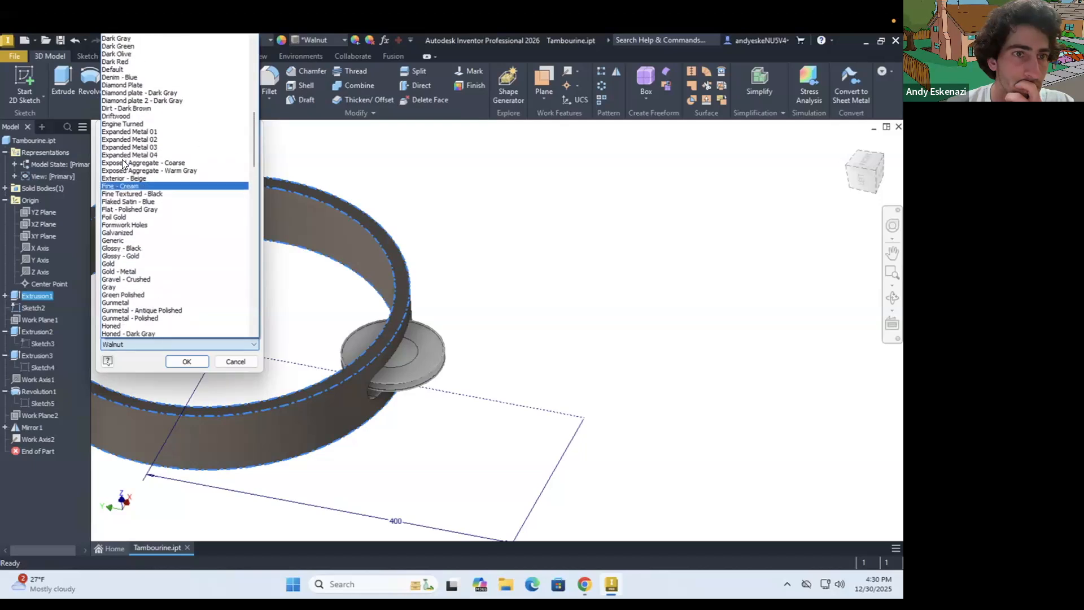
scroll(123, 162, "up", 5)
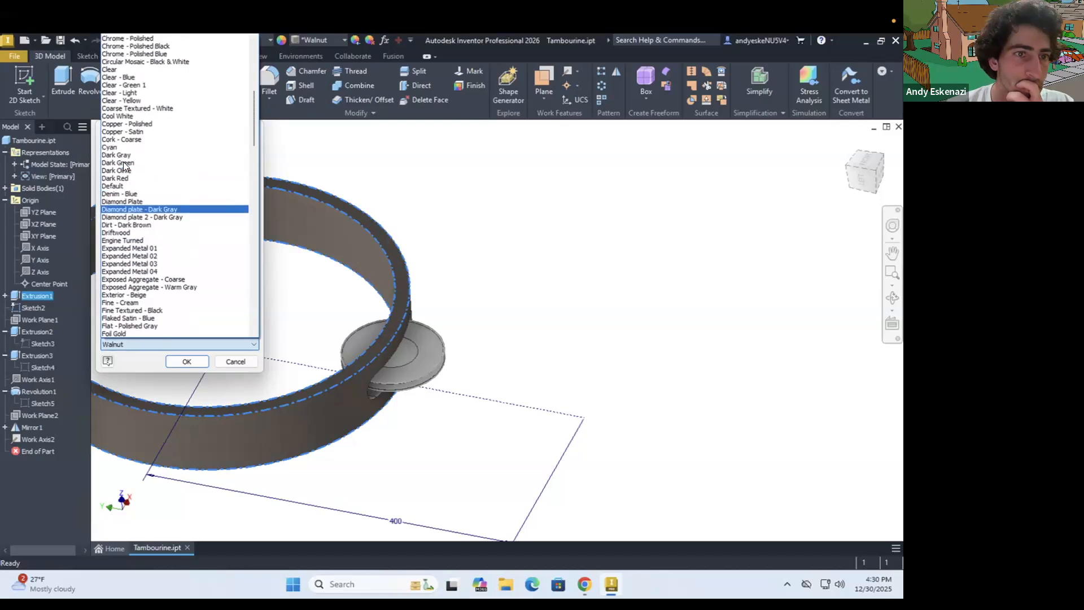
scroll(123, 162, "up", 5)
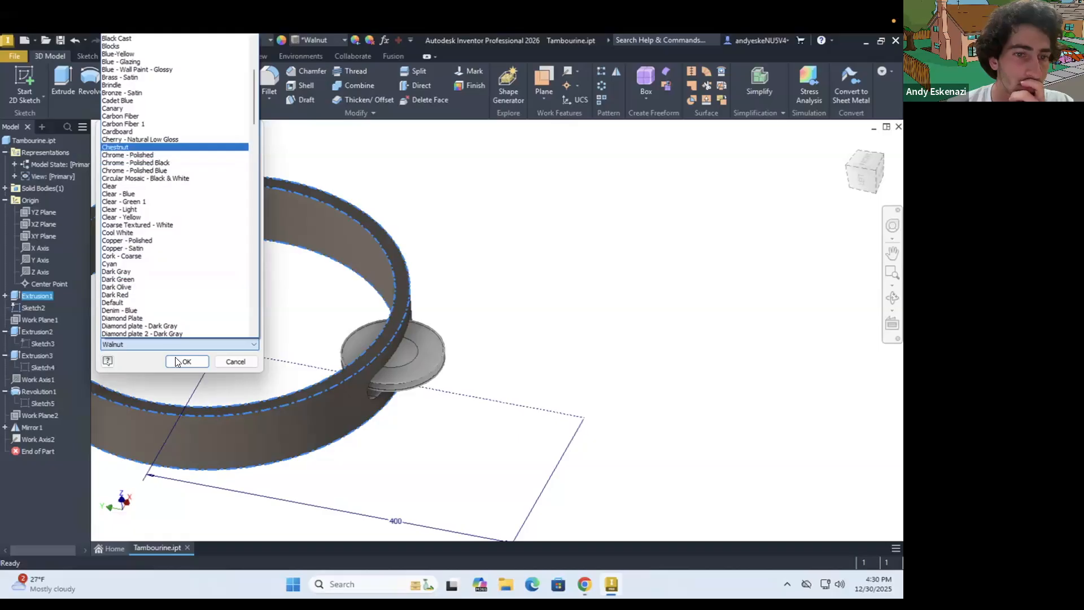
left_click(114, 147)
left_click(178, 362)
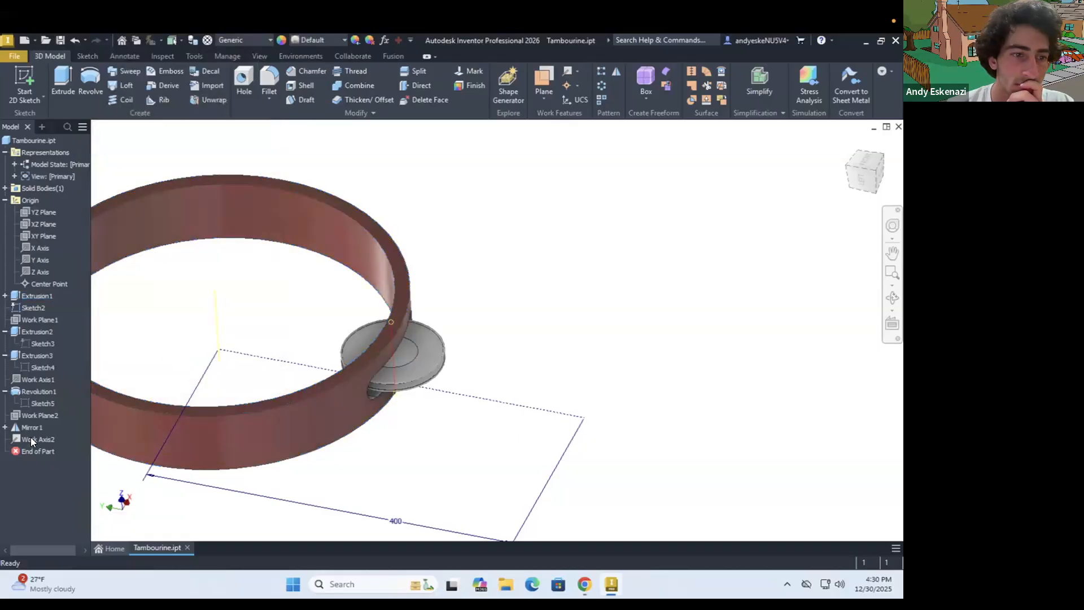
Set the feature appearance of the ring's base extrusion to Cherry - Natural Low Gloss
right_click(34, 296)
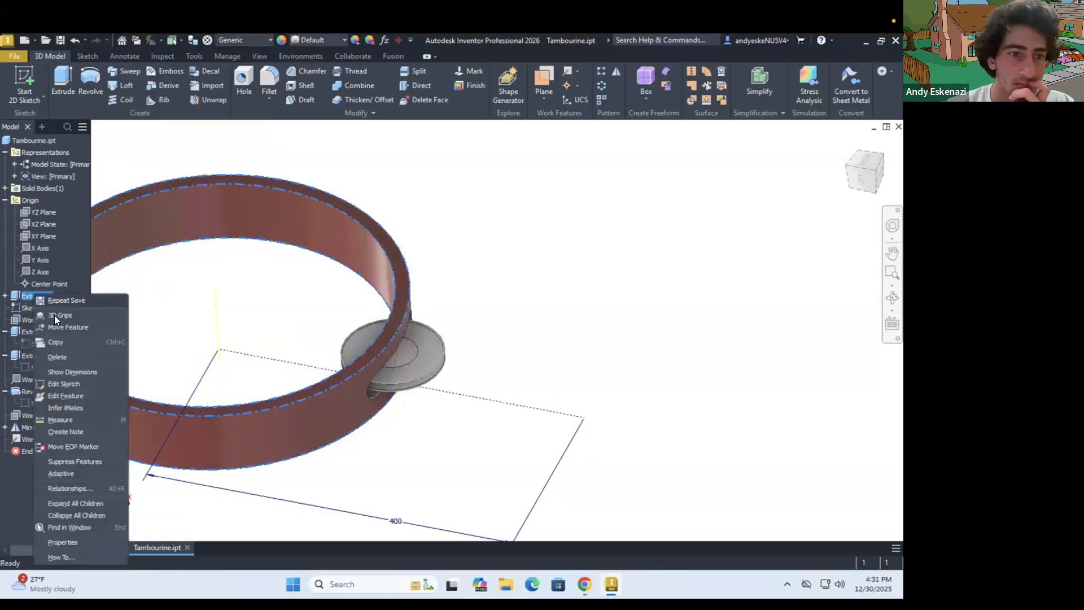
left_click(62, 542)
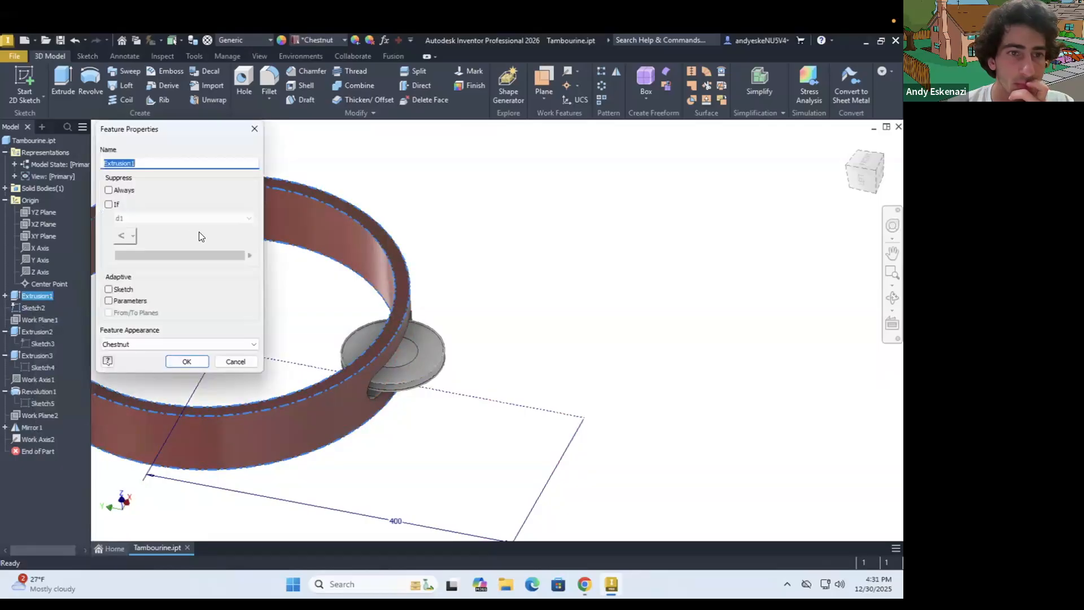
left_click(163, 344)
scroll(176, 225, "up", 10)
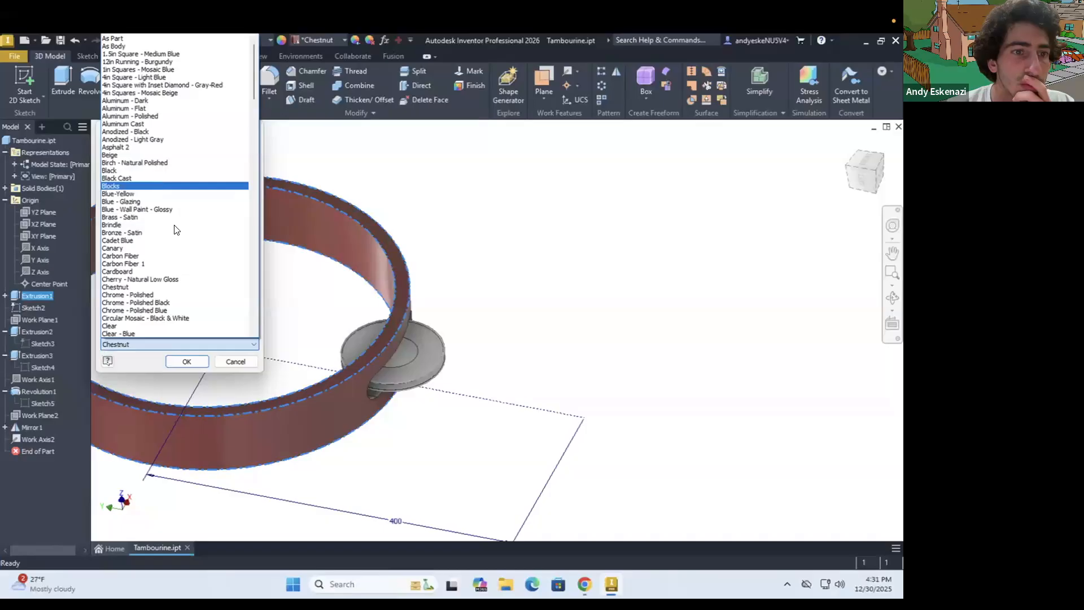
scroll(174, 229, "down", 1)
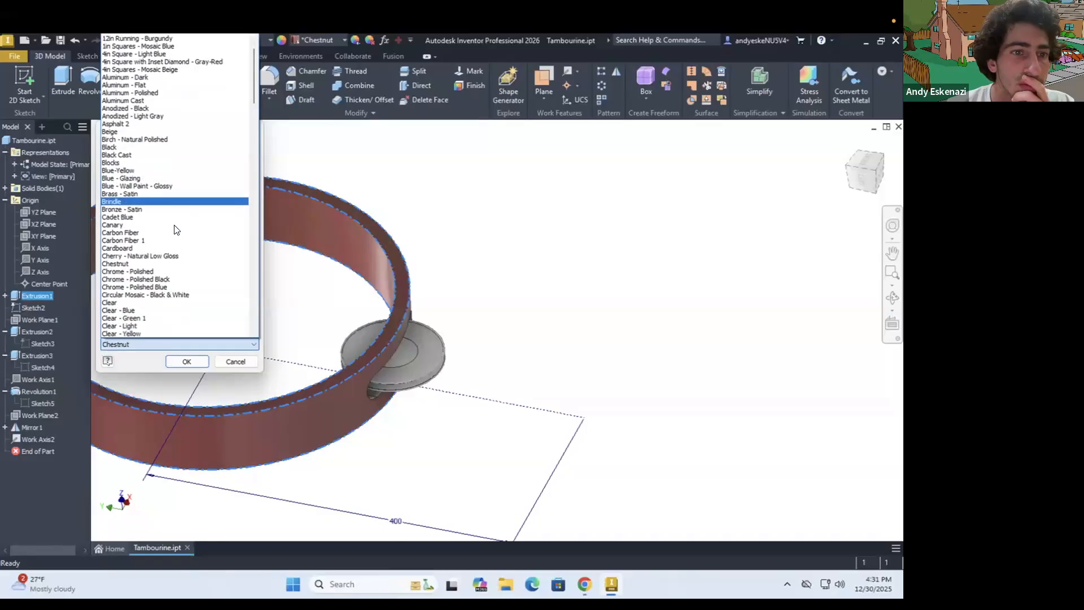
left_click(119, 256)
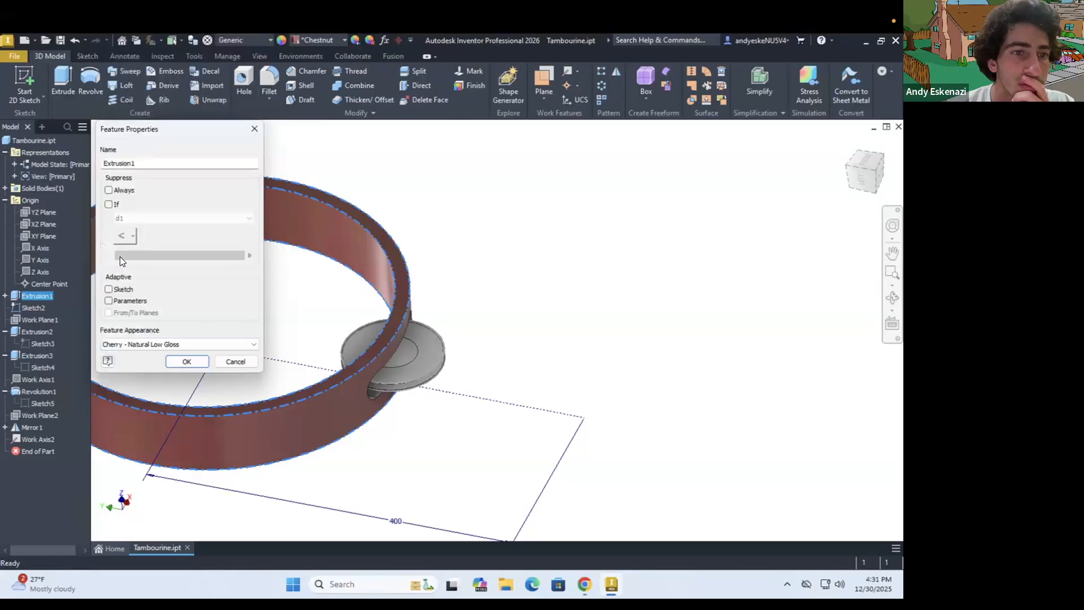
left_click(187, 362)
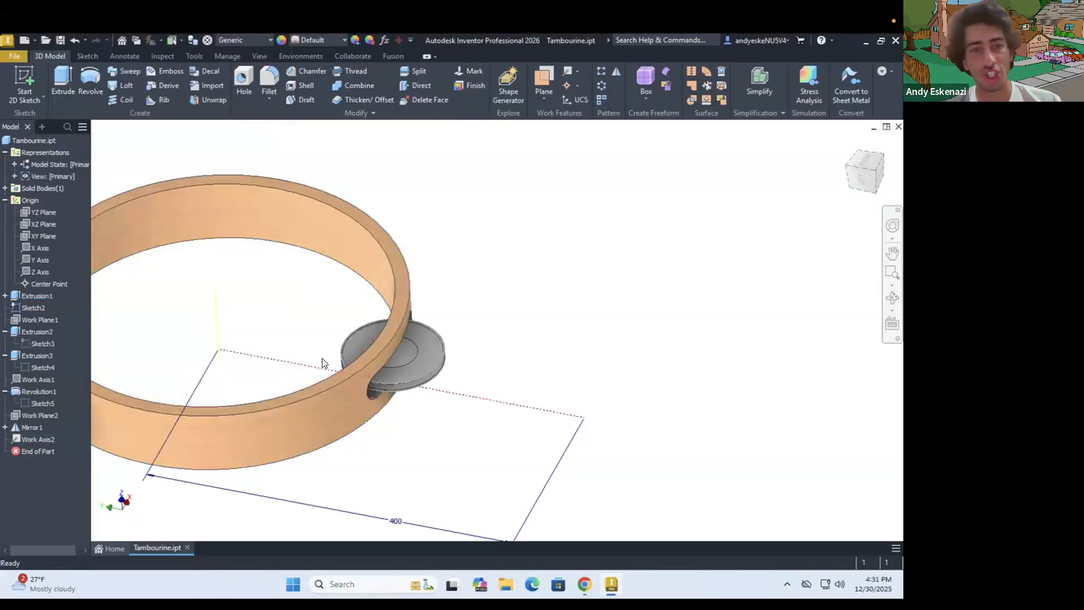
Set the feature appearance of the slot cut in the ring to Cherry - Natural Low Gloss
scroll(325, 363, "down", 3)
middle_click_drag(317, 336, 359, 384, "shift")
scroll(359, 385, "down", 2)
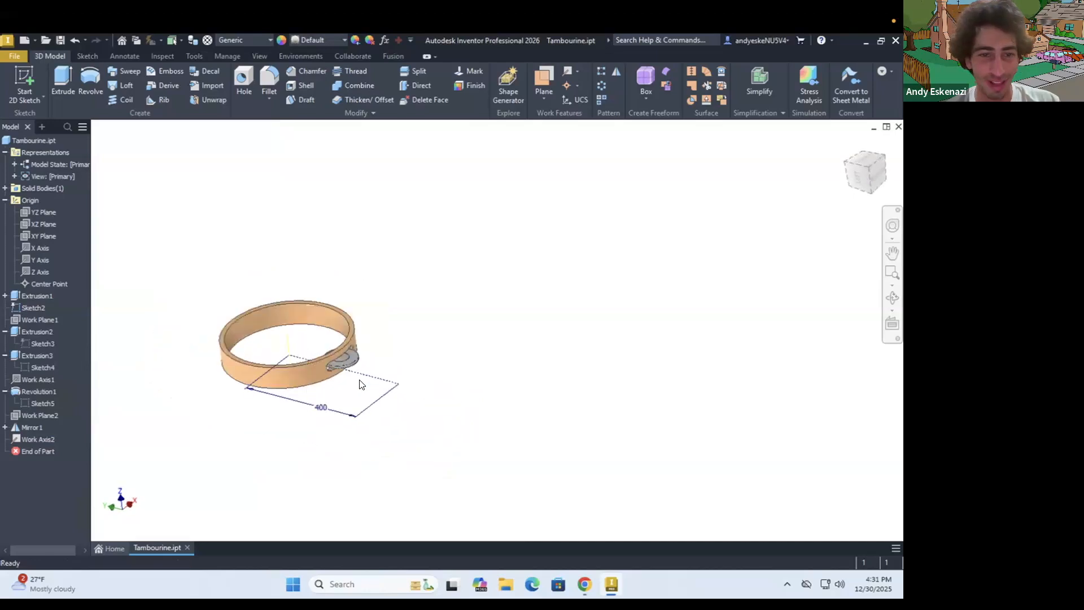
scroll(360, 383, "up", 6)
right_click(33, 331)
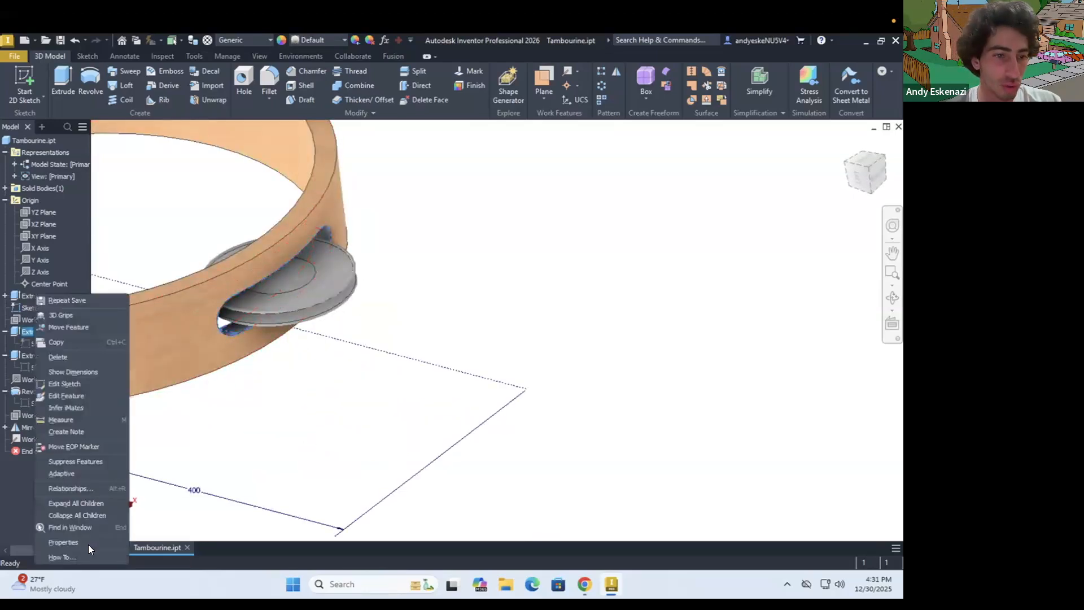
left_click(107, 543)
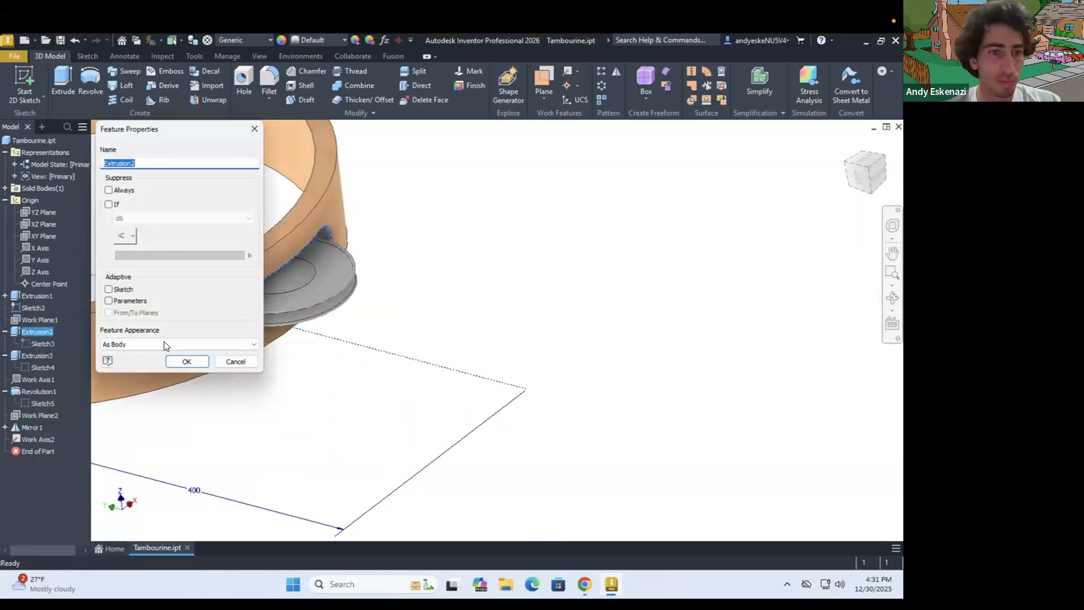
left_click(128, 342)
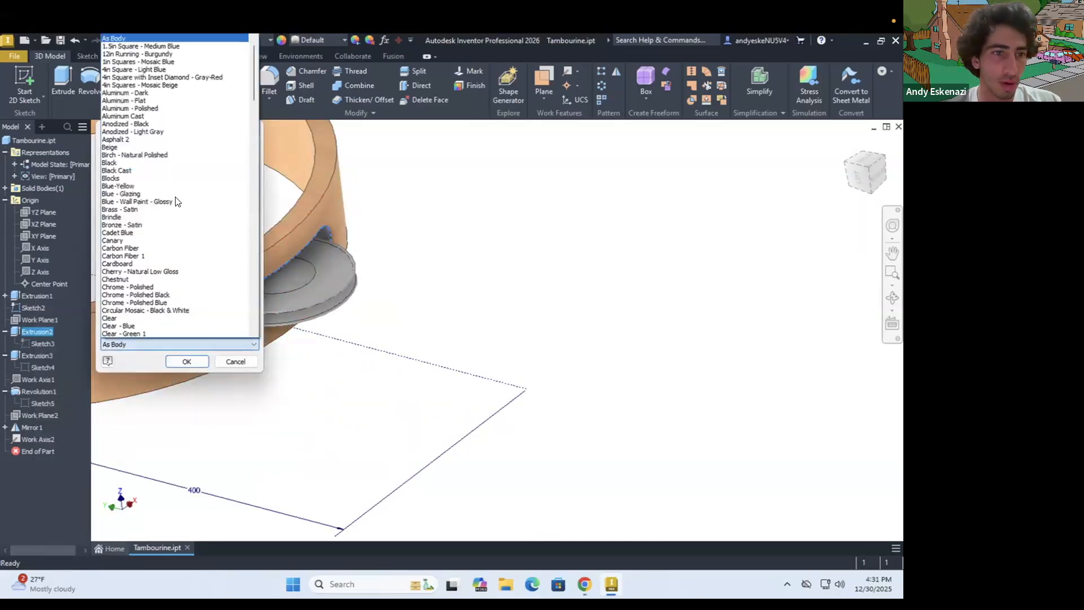
left_click(137, 272)
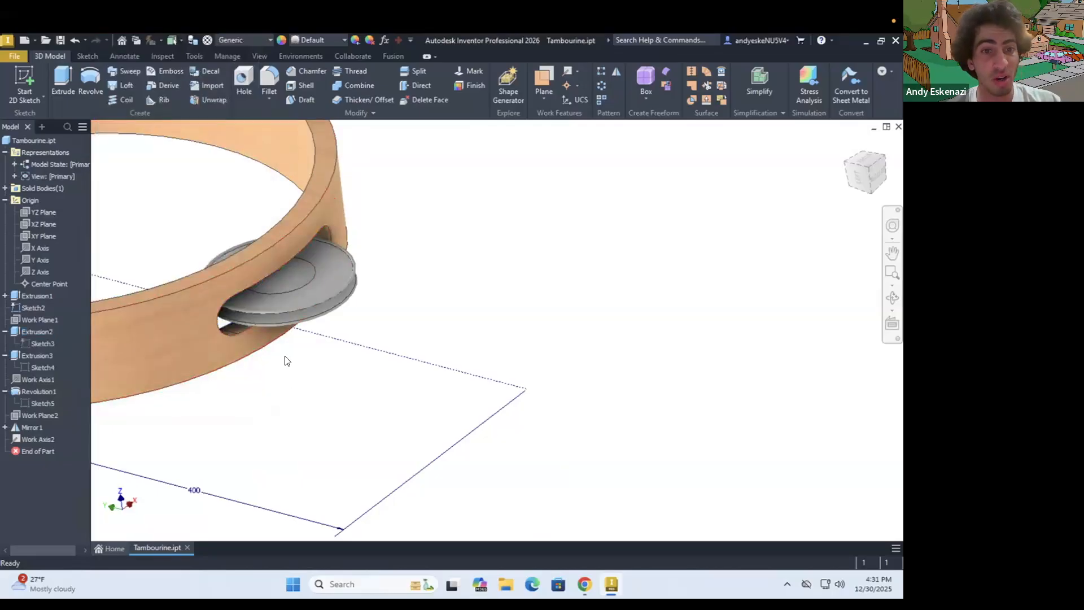
Set the feature appearance of the revolved jingle and its mirrored copy together to Brass - Satin
scroll(275, 305, "down", 5)
right_click(273, 302)
left_click(39, 390)
left_click(36, 388)
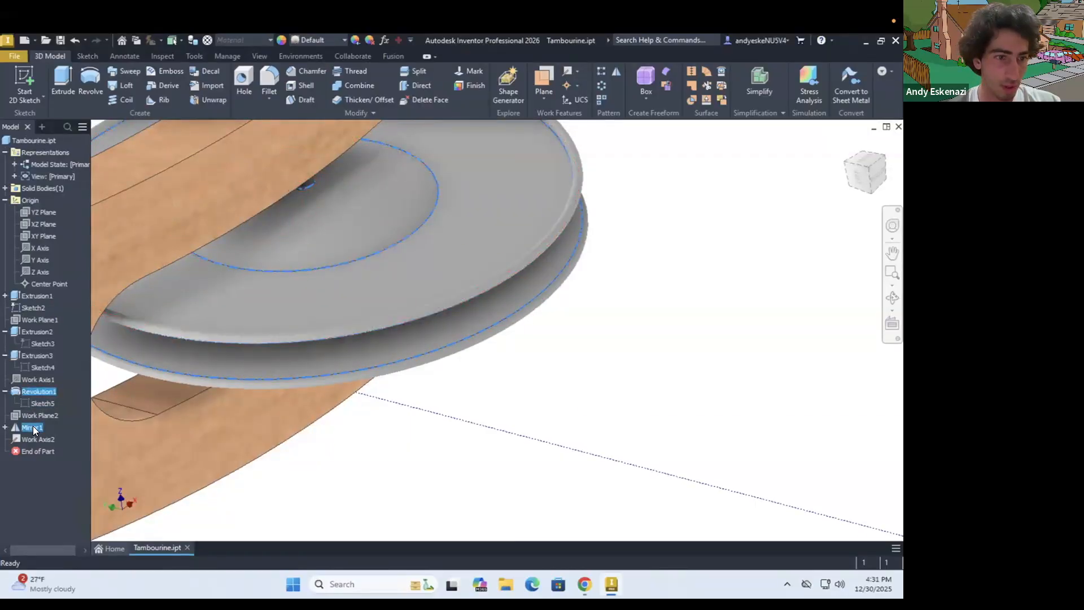
right_click(34, 429)
left_click(54, 541)
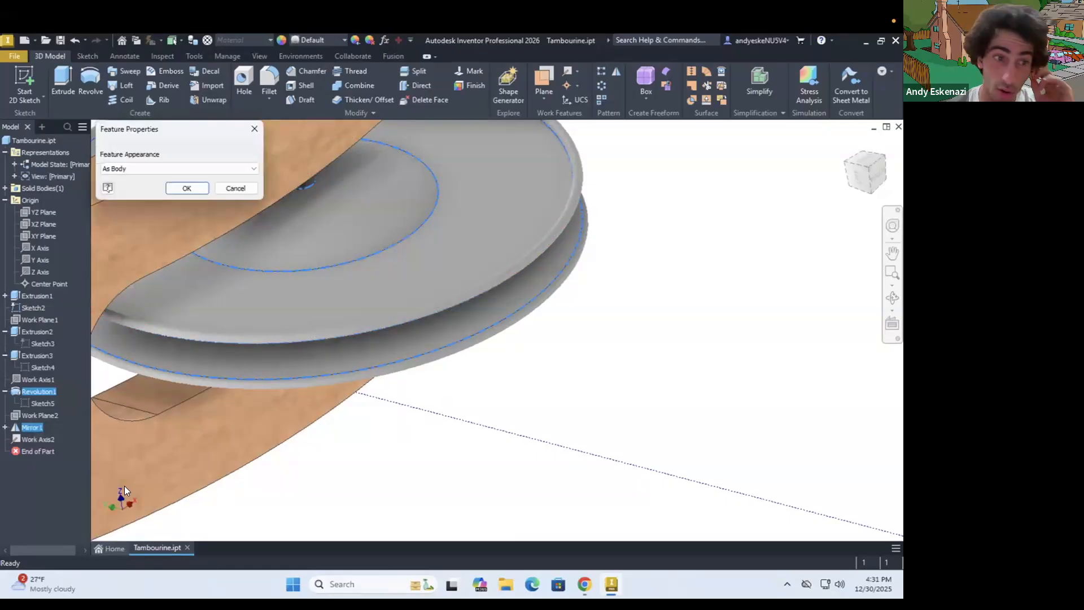
left_click(166, 168)
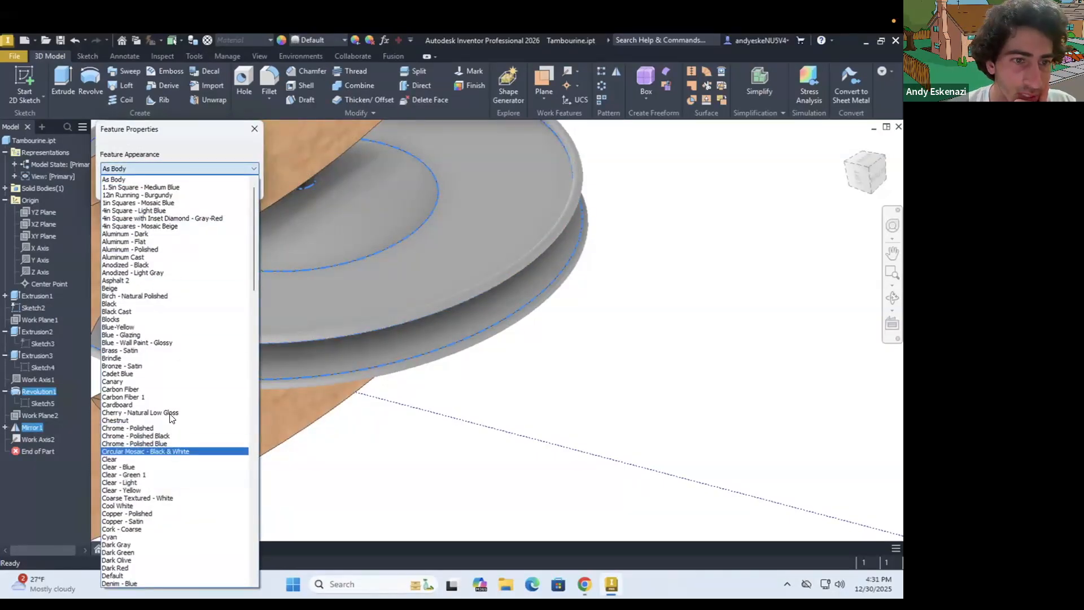
left_click(138, 351)
left_click(192, 187)
Set the feature appearance of the pin extrusion through the jingles to Chrome - Polished
middle_click_drag(391, 330, 330, 259, "shift")
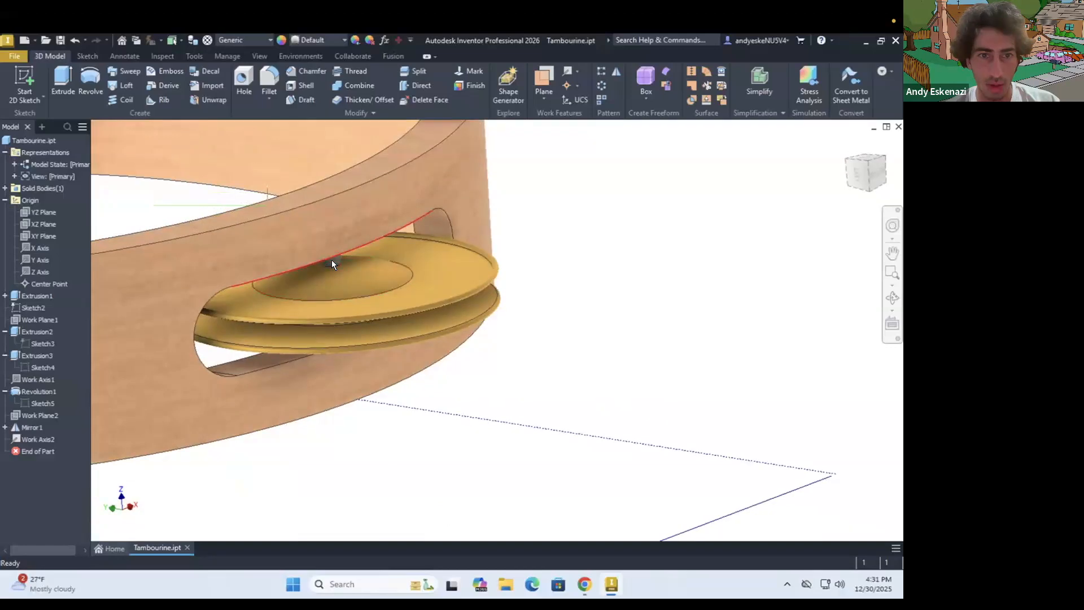
right_click(39, 353)
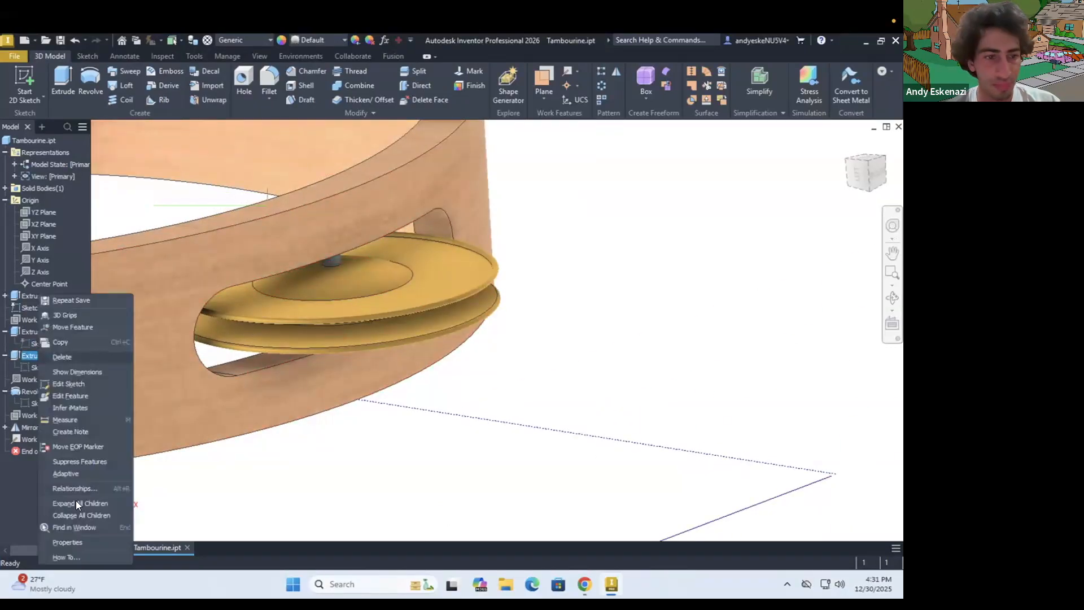
left_click(66, 542)
left_click(141, 344)
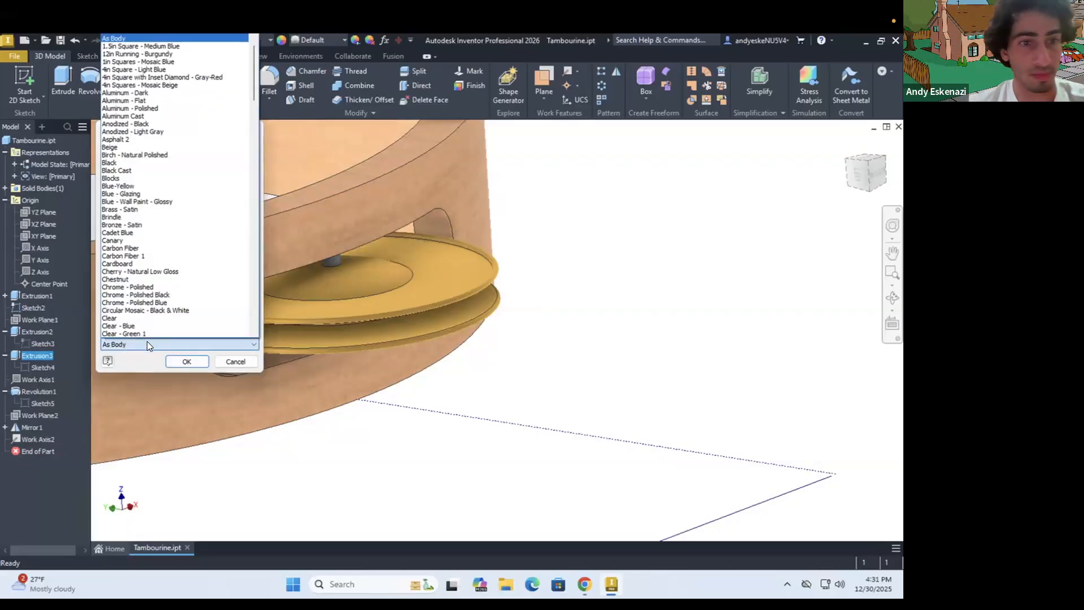
left_click(148, 289)
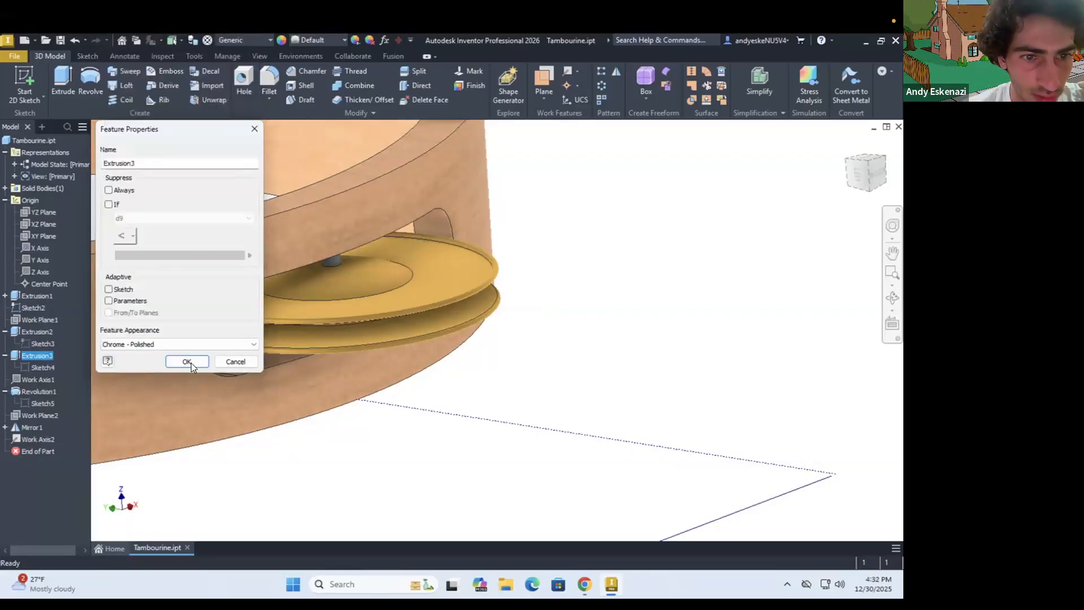
left_click(188, 361)
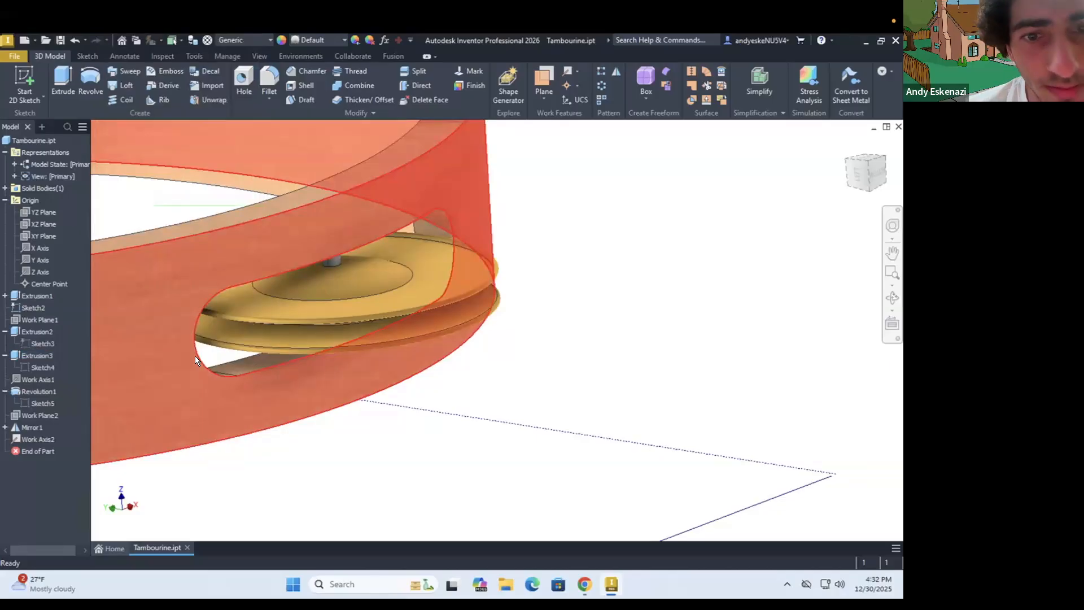
Circular-pattern the slot cut, pin, revolved jingle and mirrored jingle around the ring's axis with a count of 8 over 360 degrees
scroll(374, 390, "down", 3)
mouse_move(373, 384)
middle_mouse_down("shift")
mouse_move(339, 380)
mouse_move(351, 395)
mouse_move(400, 357)
mouse_move(337, 383)
mouse_move(334, 373)
mouse_move(367, 368)
middle_mouse_up("shift")
scroll(398, 357, "down", 4)
scroll(383, 379, "up", 5)
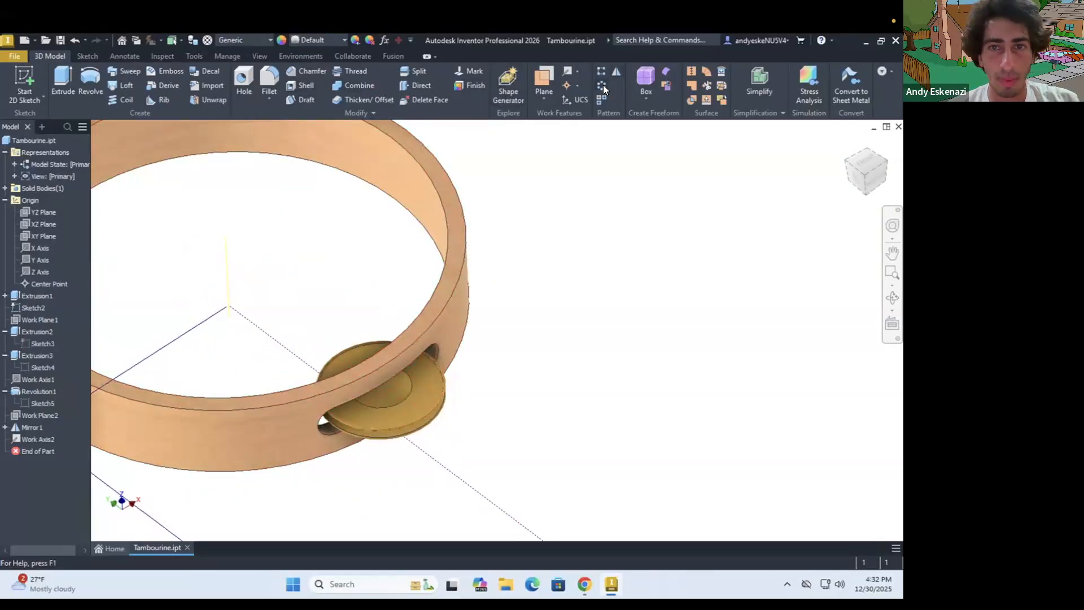
left_click(35, 332)
left_click(36, 392)
left_click(32, 427)
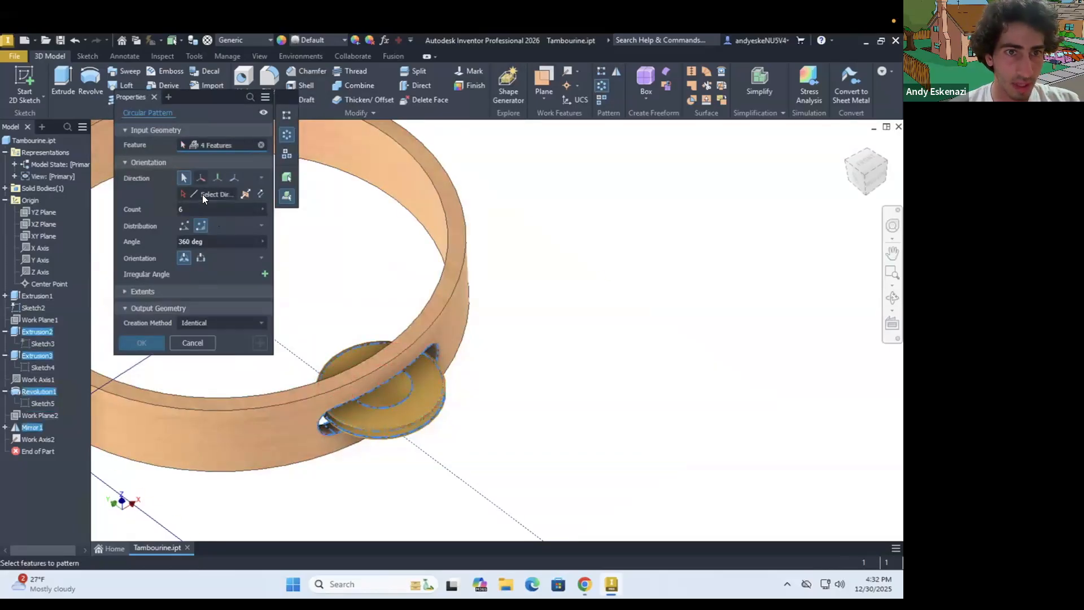
left_click(201, 193)
left_click(377, 147)
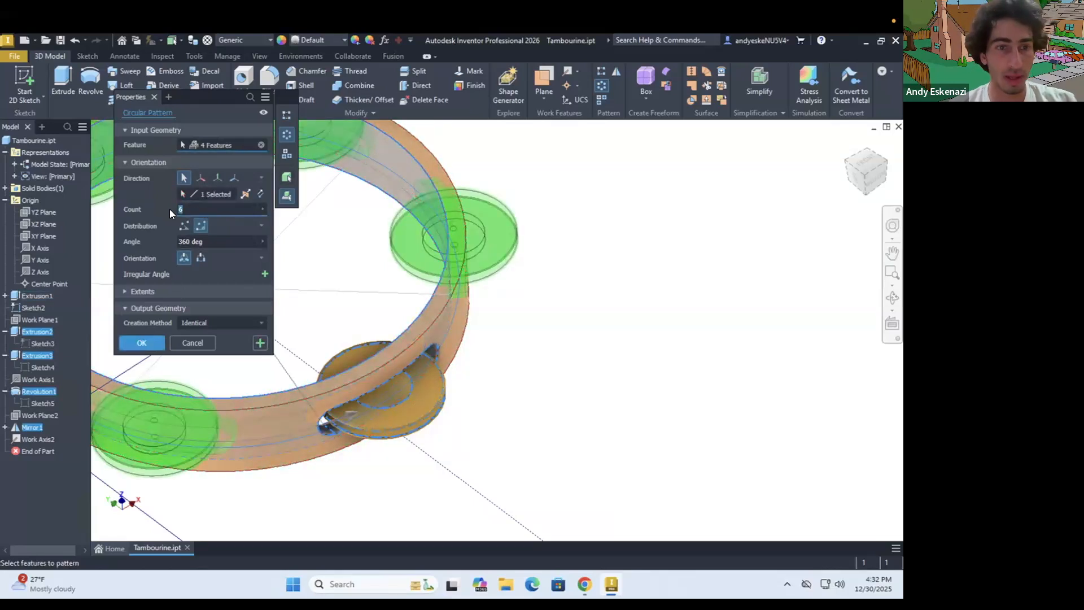
type("8")
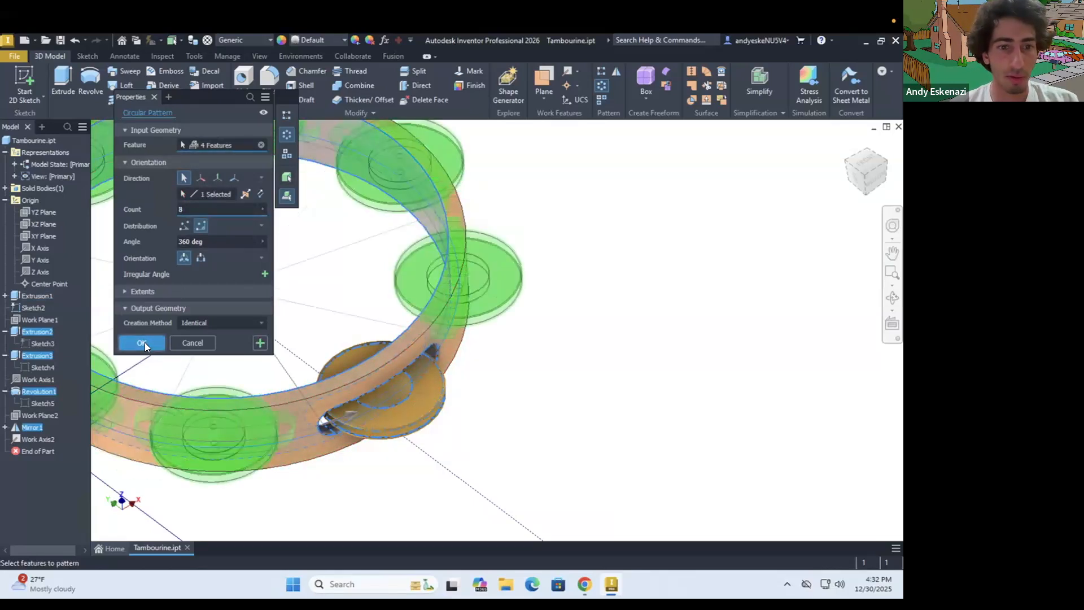
left_click(144, 342)
scroll(198, 327, "down", 3)
middle_click_drag(235, 307, 234, 302, "shift")
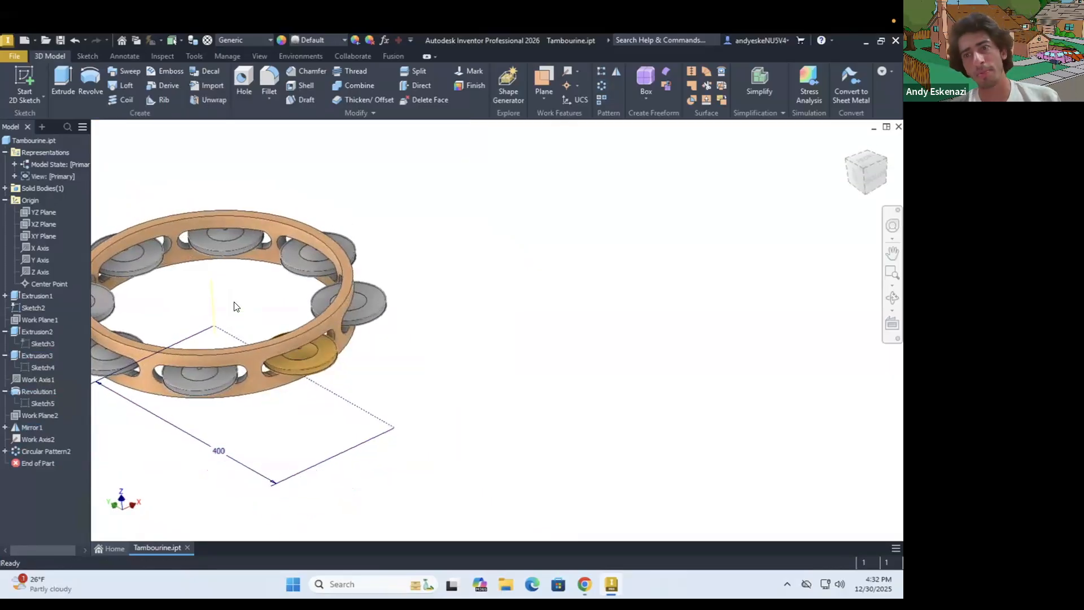
Edit the existing circular pattern so that it repeats only the slot cut, Extrusion2, around the ring
right_click(54, 451)
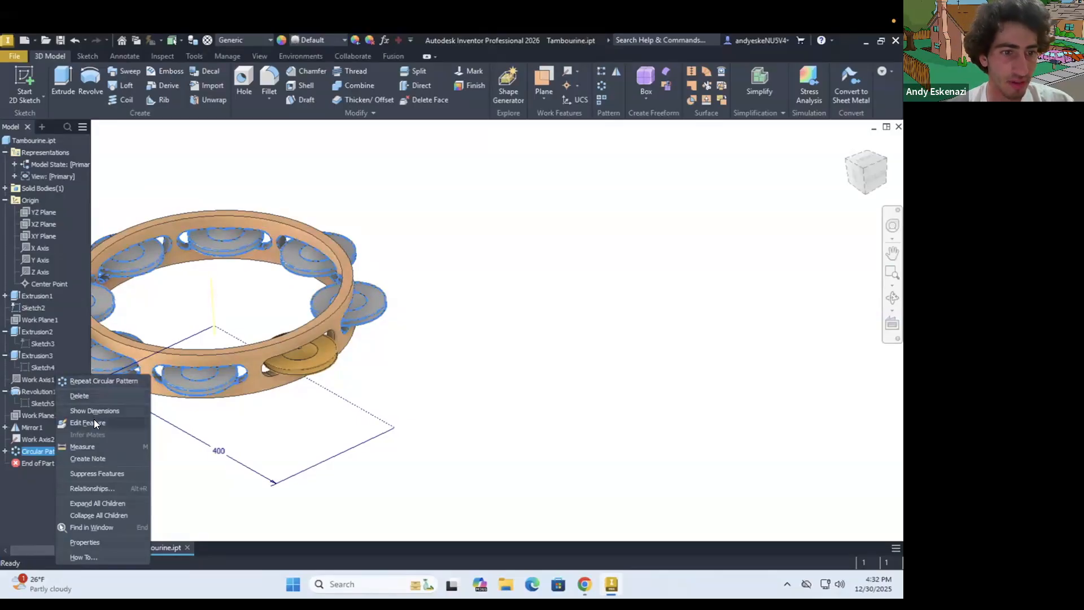
key("Escape")
left_click(259, 145)
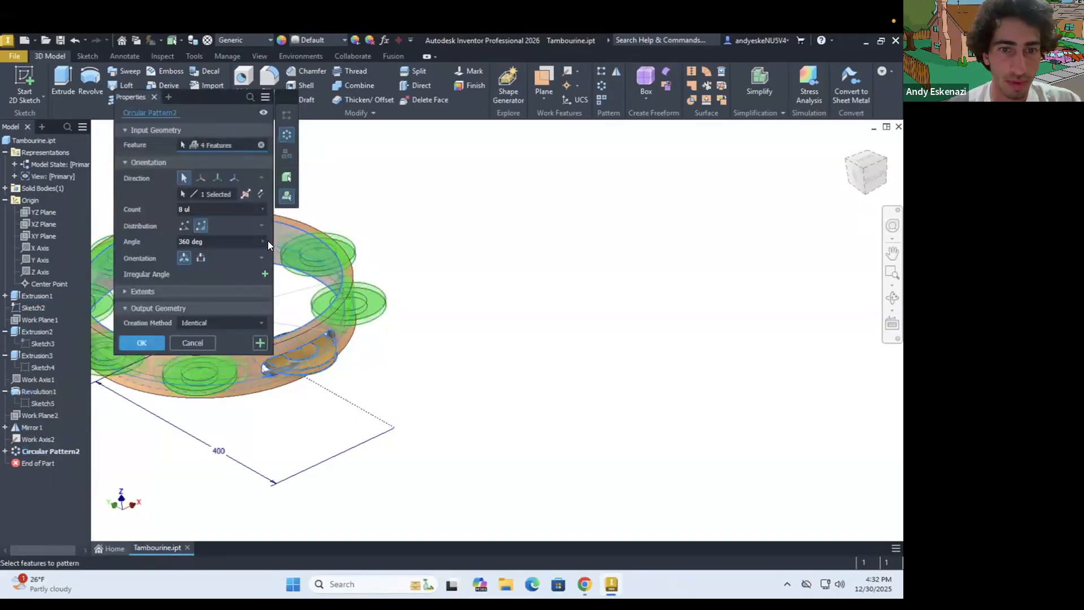
scroll(330, 328, "up", 7)
left_click(36, 332)
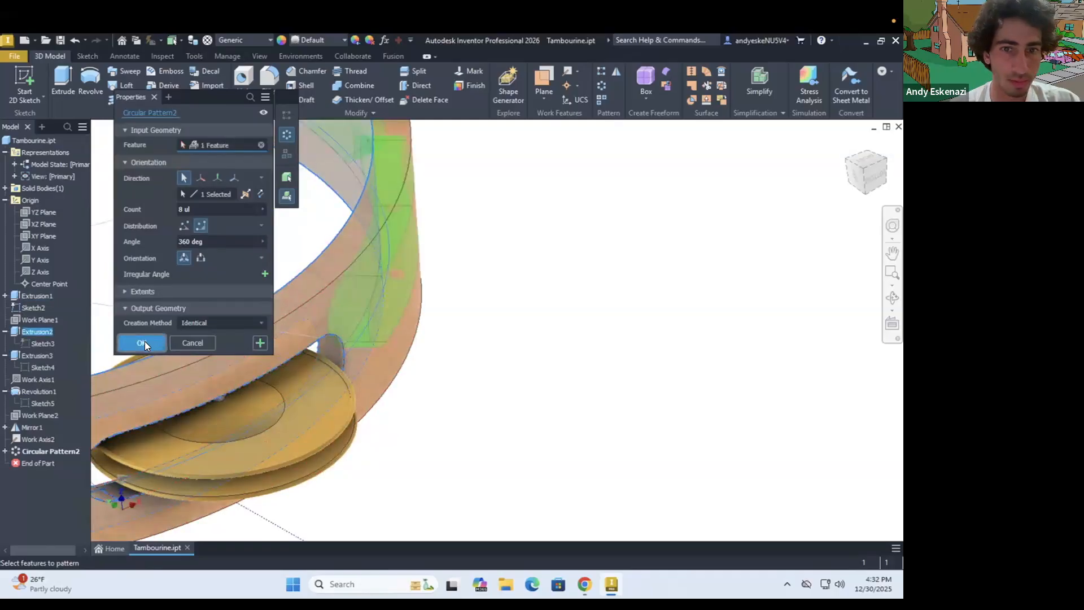
left_click(145, 341)
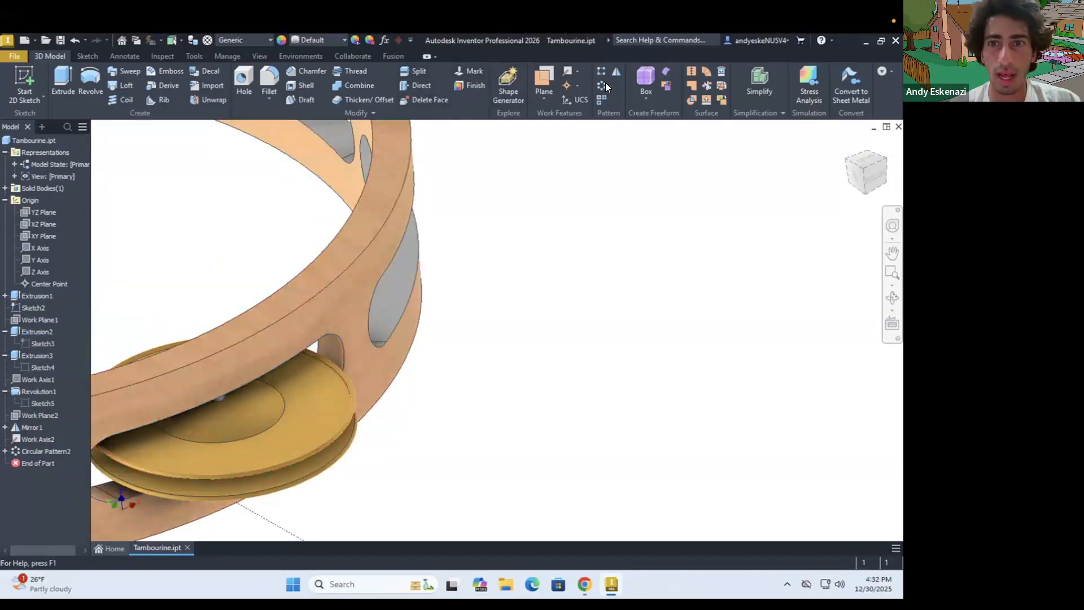
Circular-pattern the pin, Extrusion3, around the ring's axis with a count of 8 over 360 degrees
scroll(362, 355, "up", 5)
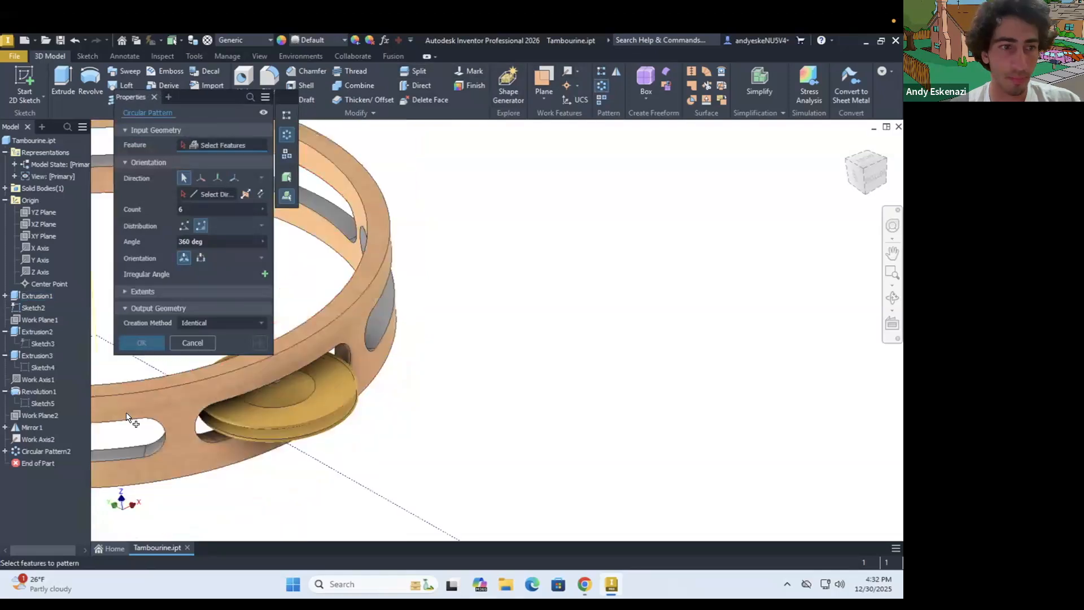
left_click(36, 356)
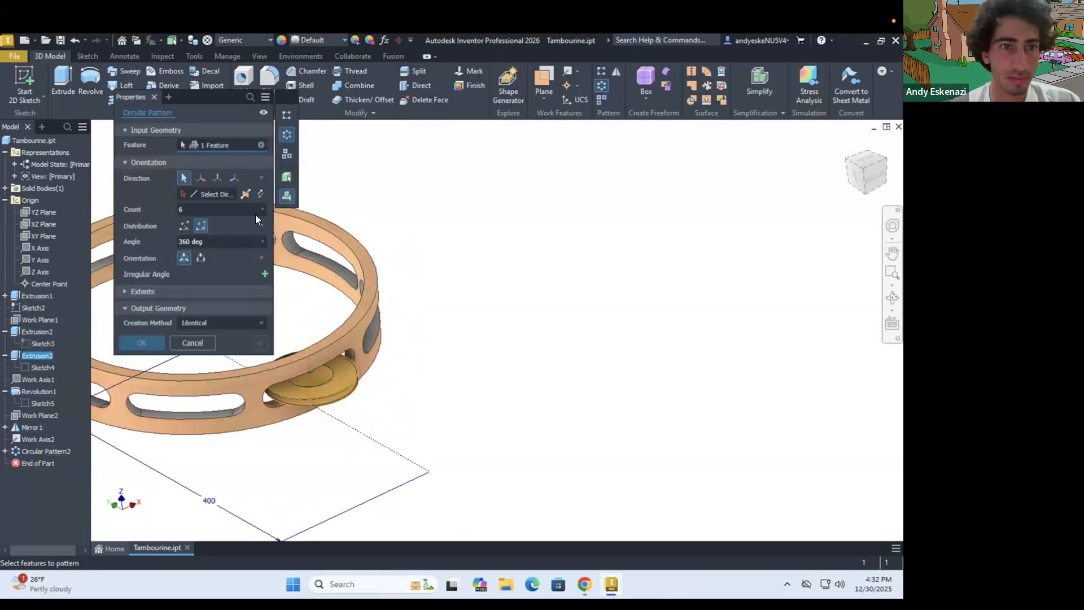
left_click(324, 231)
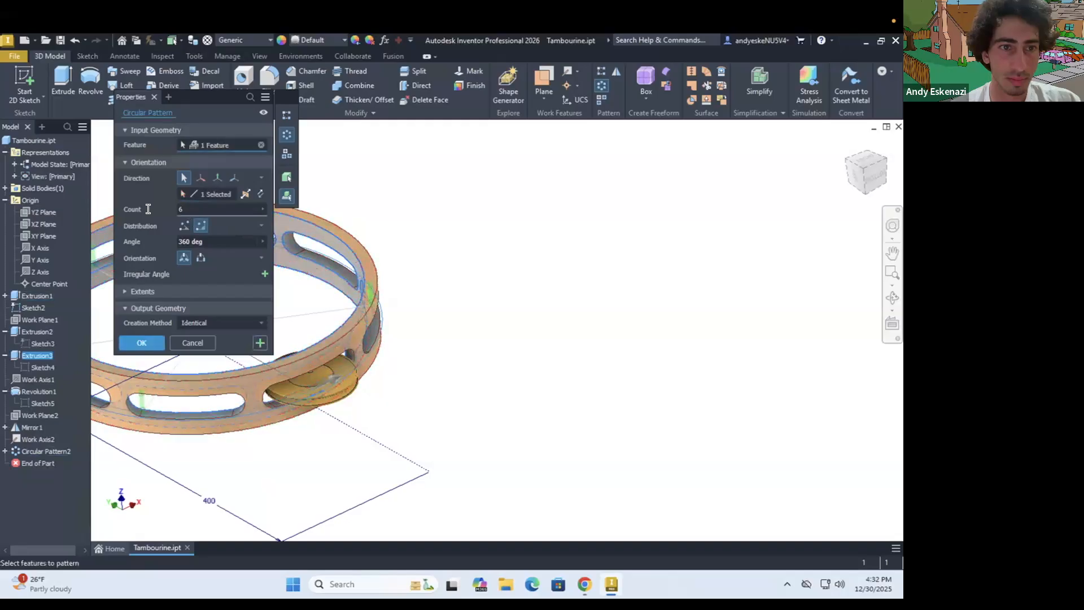
type("8")
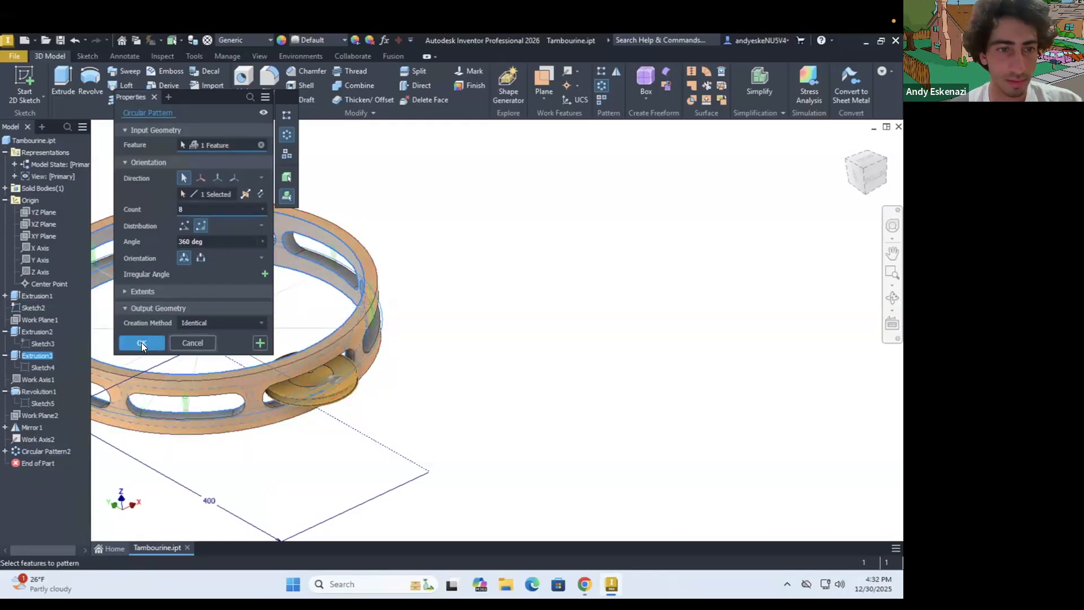
left_click(141, 342)
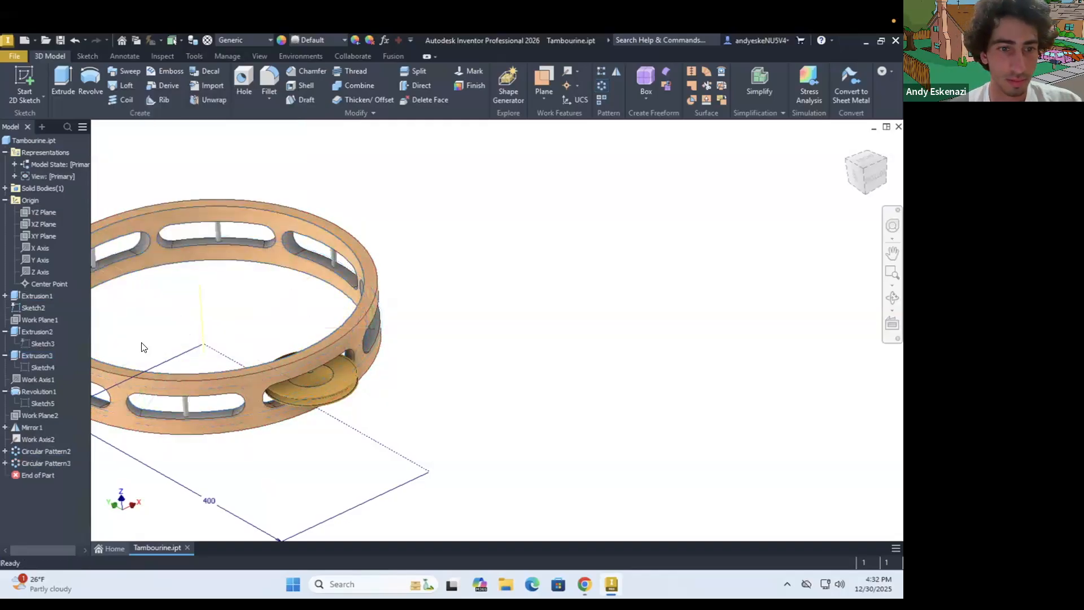
Circular-pattern the revolved jingle and its mirrored copy around the ring's axis with a count of 8 over 360 degrees
left_click(600, 86)
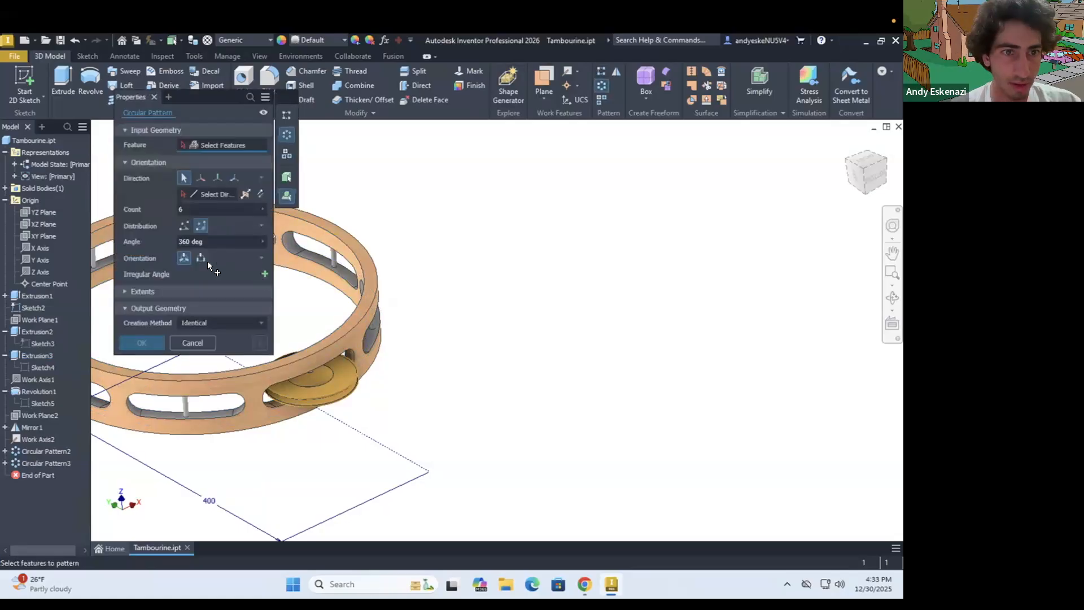
left_click(31, 392)
left_click(33, 427)
left_click(301, 264)
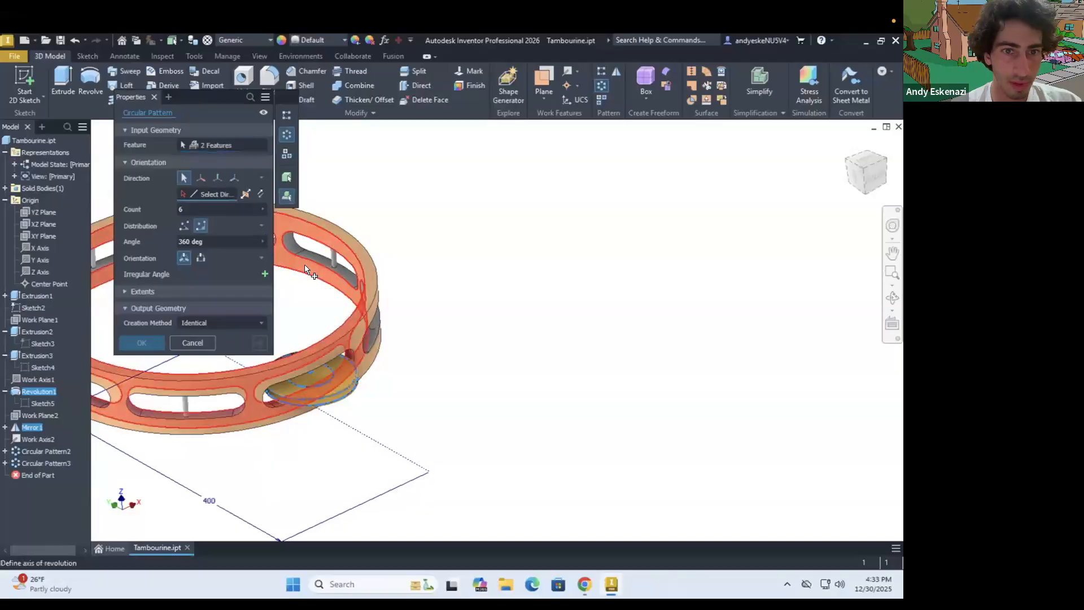
left_click(179, 210)
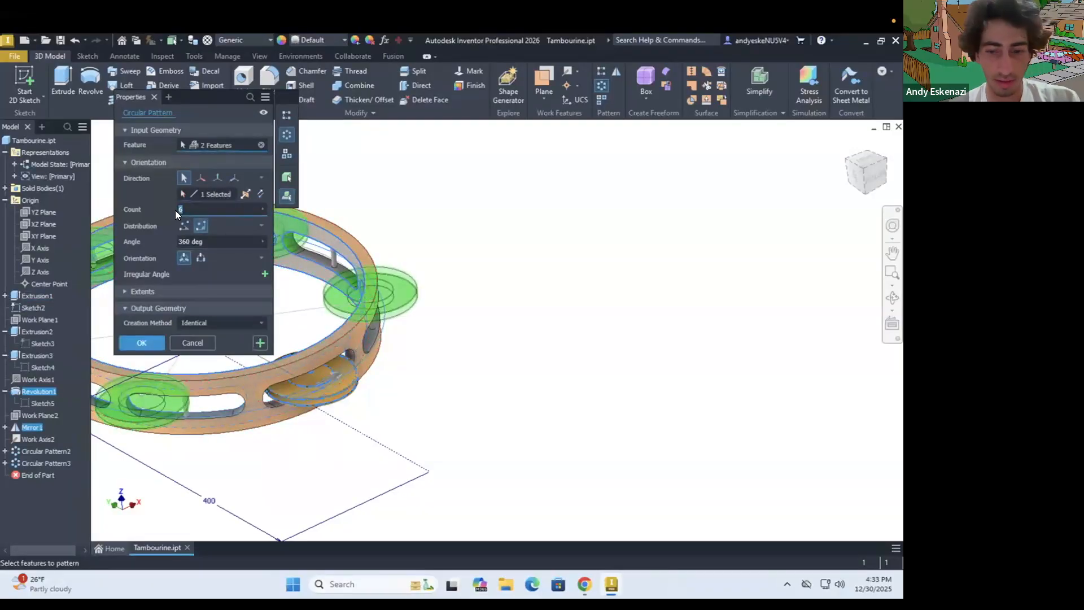
type("8")
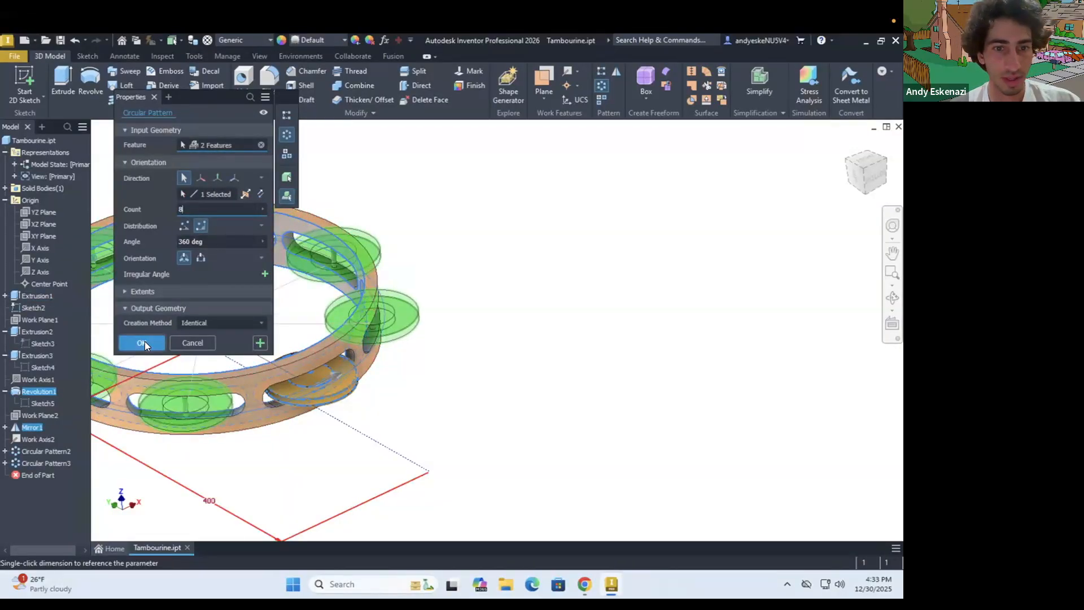
left_click(142, 343)
scroll(322, 329, "down", 3)
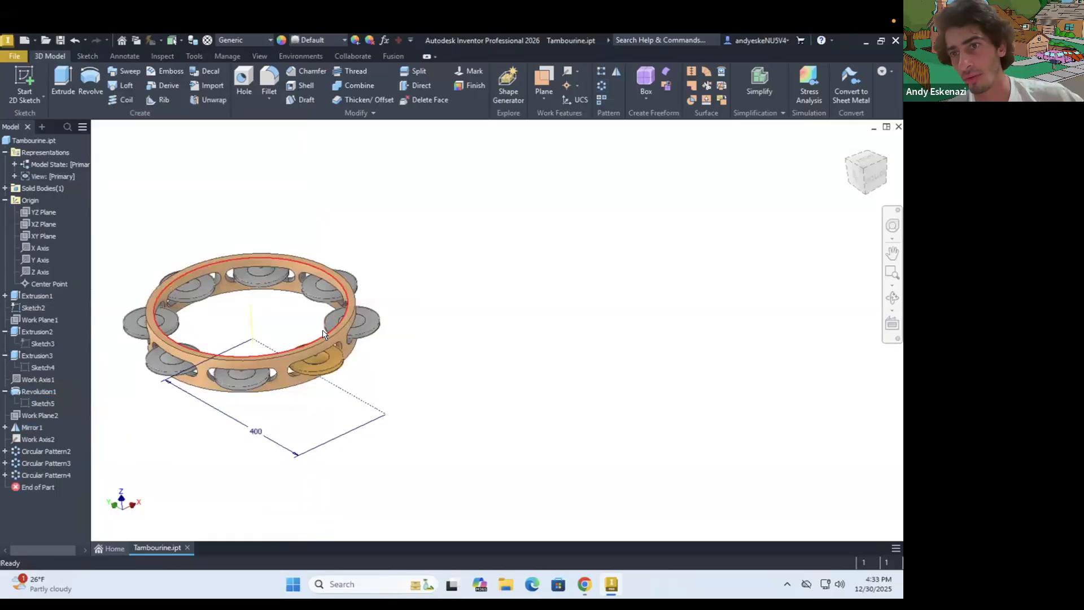
scroll(290, 329, "down", 2)
scroll(186, 314, "up", 3)
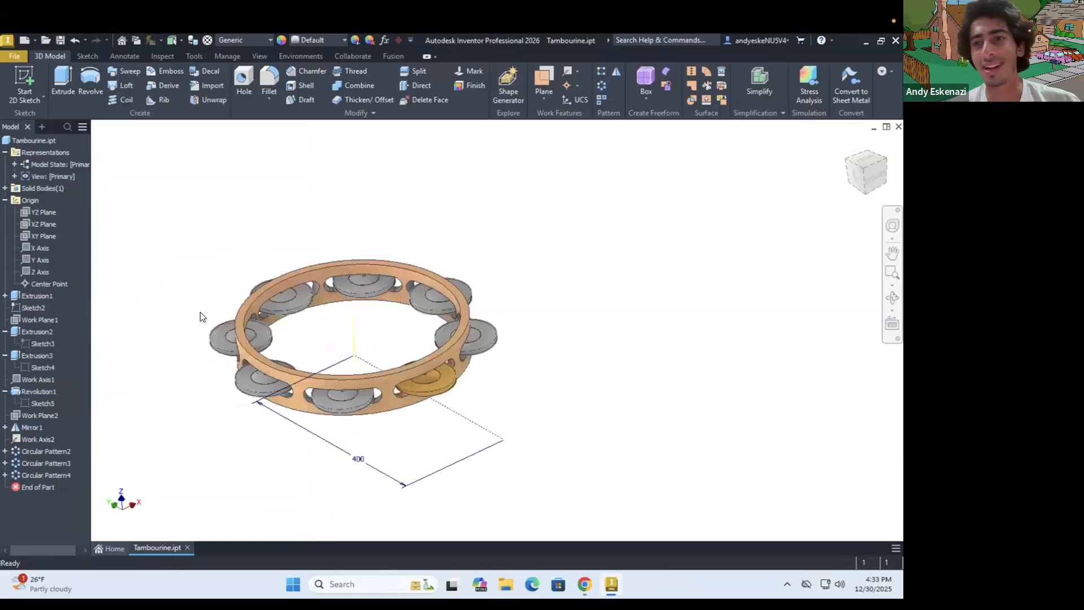
Start a sketch on the ring's upper flat face and project that face's inner and outer edges
middle_click_drag(370, 346, 371, 358, "shift")
left_click(23, 75)
scroll(337, 260, "up", 5)
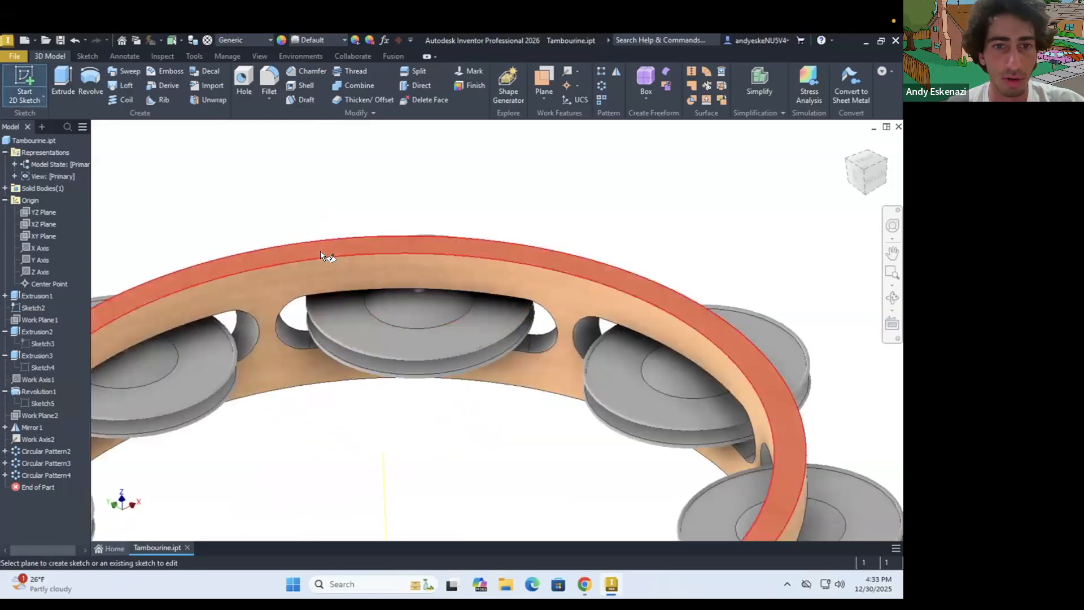
left_click(321, 252)
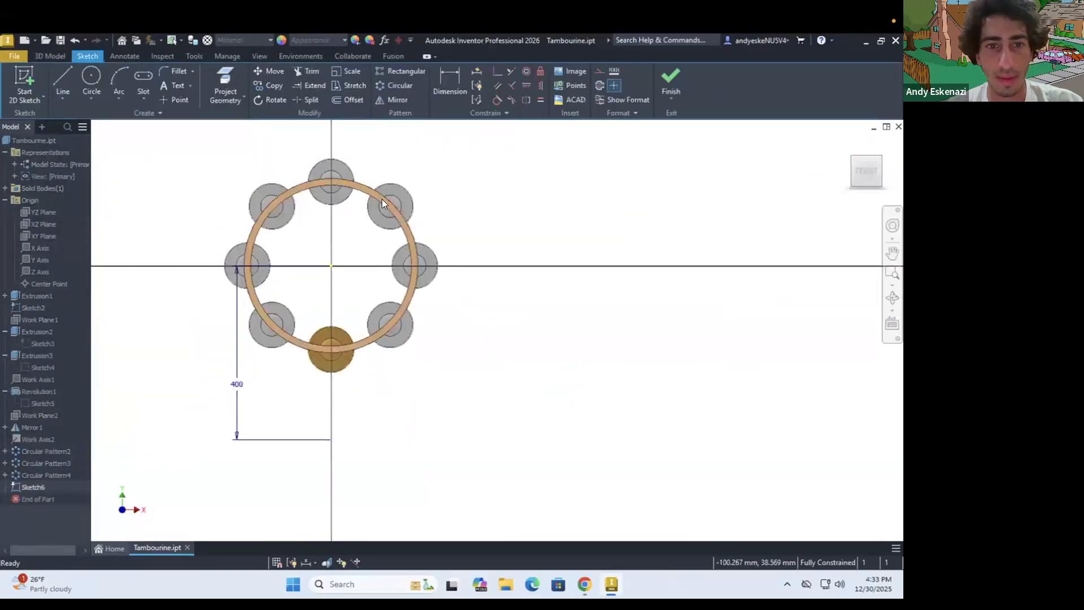
scroll(383, 199, "up", 5)
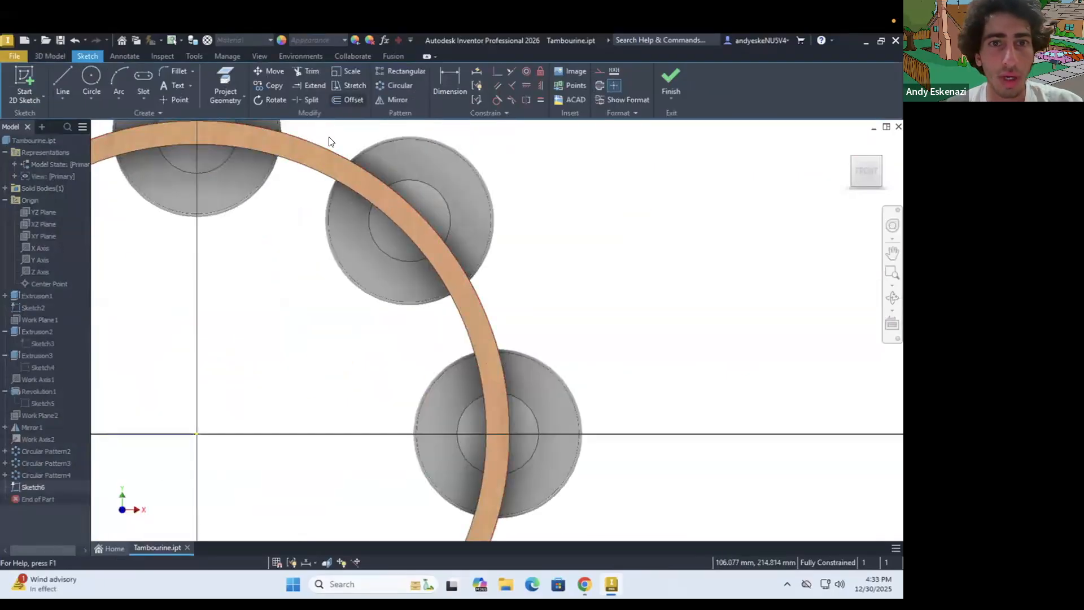
key("o")
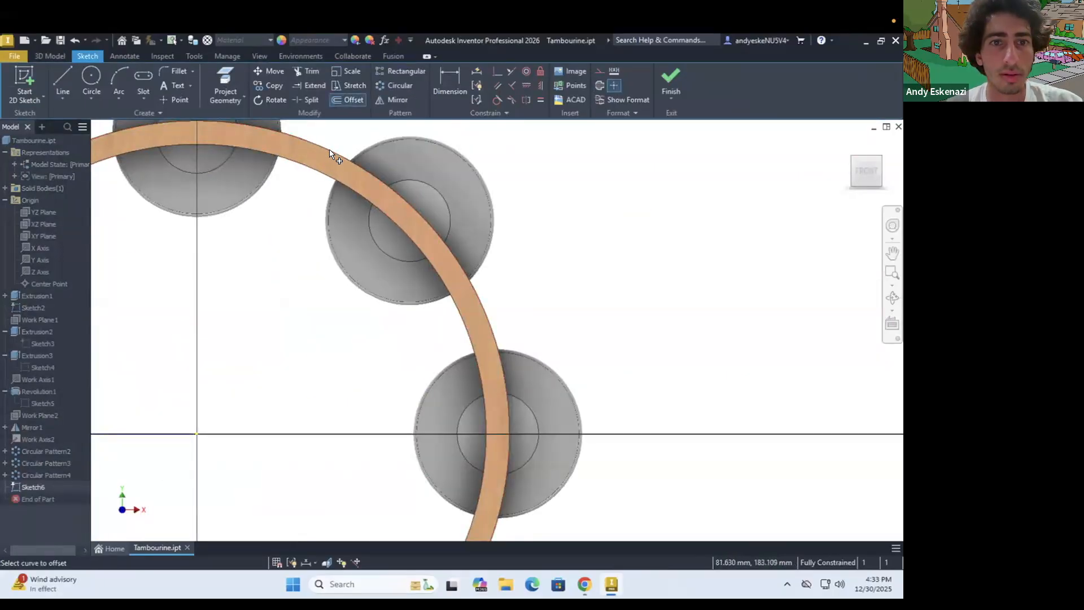
scroll(361, 182, "down", 3)
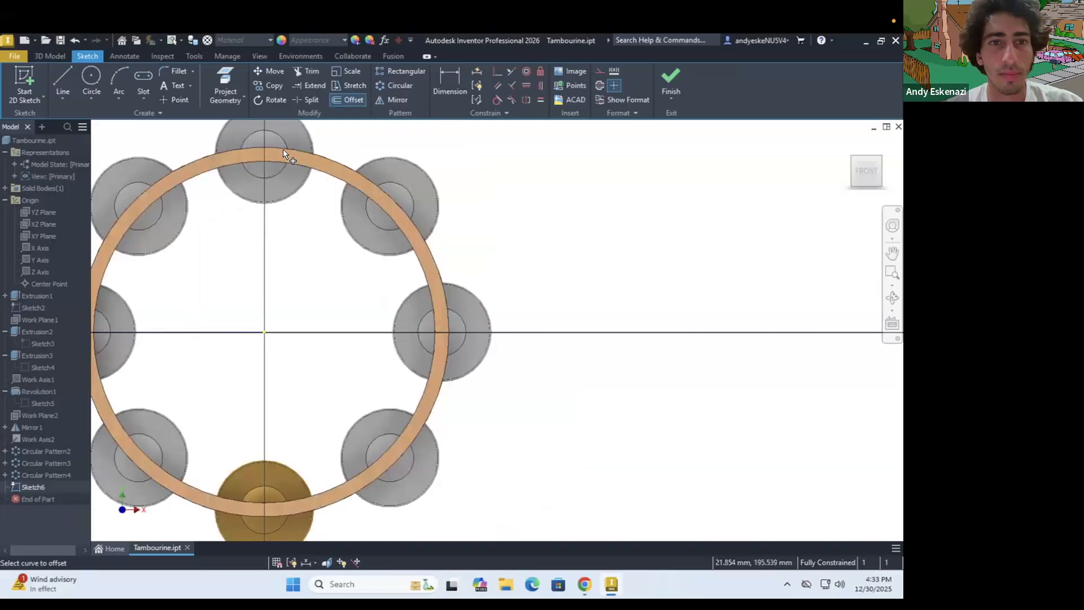
scroll(283, 150, "up", 3)
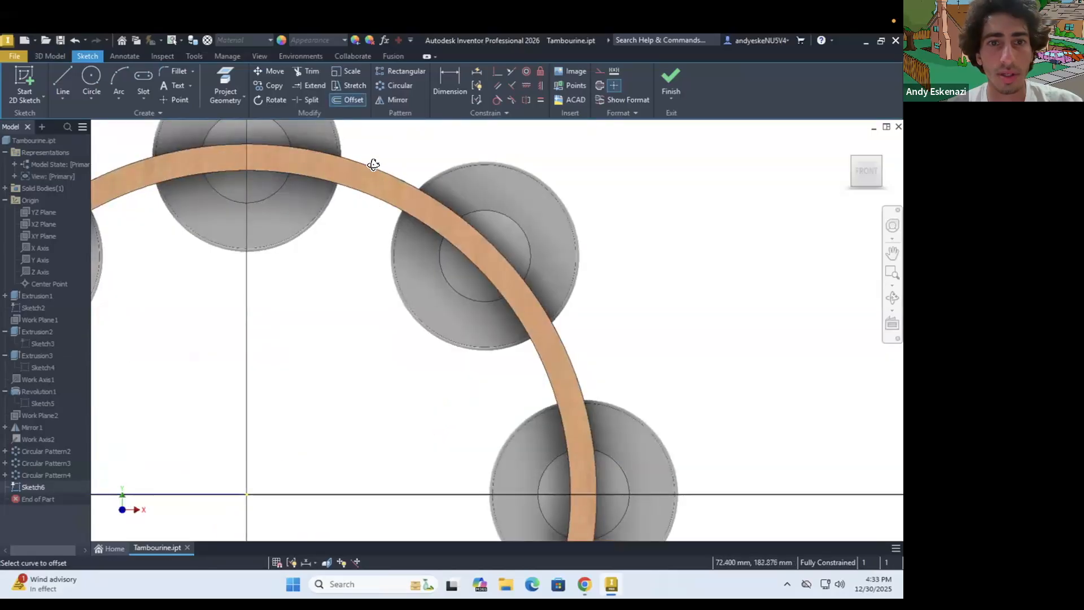
middle_click_drag(374, 165, 370, 142, "shift")
left_click(225, 82)
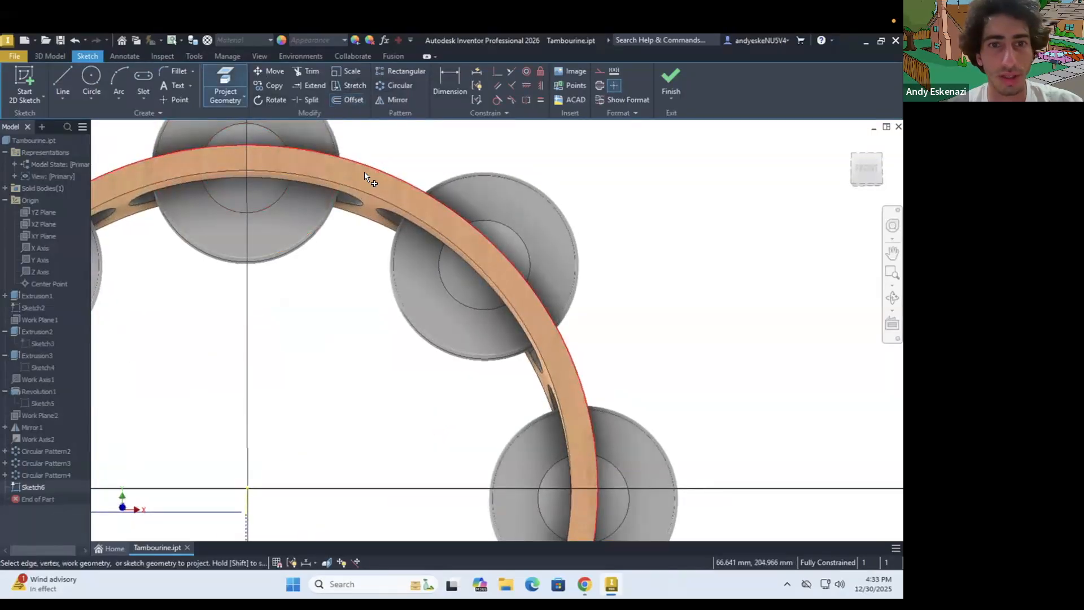
left_click(385, 181)
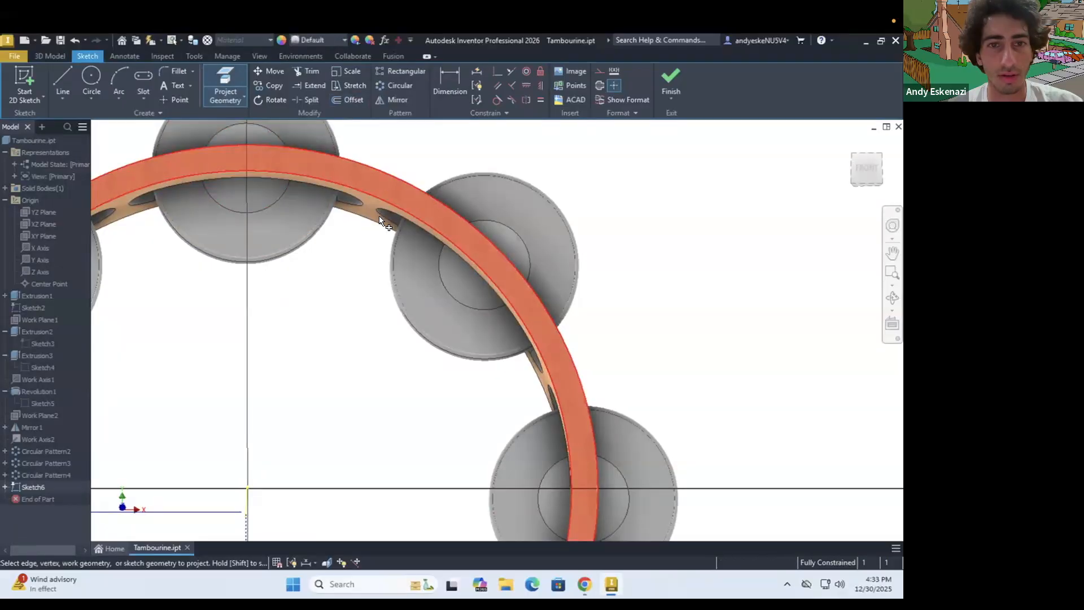
Offset the projected outer edge of the ring outward by about 3 mm
key("Escape")
left_click(355, 100)
left_click(374, 168)
left_click(398, 169)
Switch to Chrome to examine the drumhead and its rim in the tambourine reference photo, and return to Inventor
left_click(585, 582)
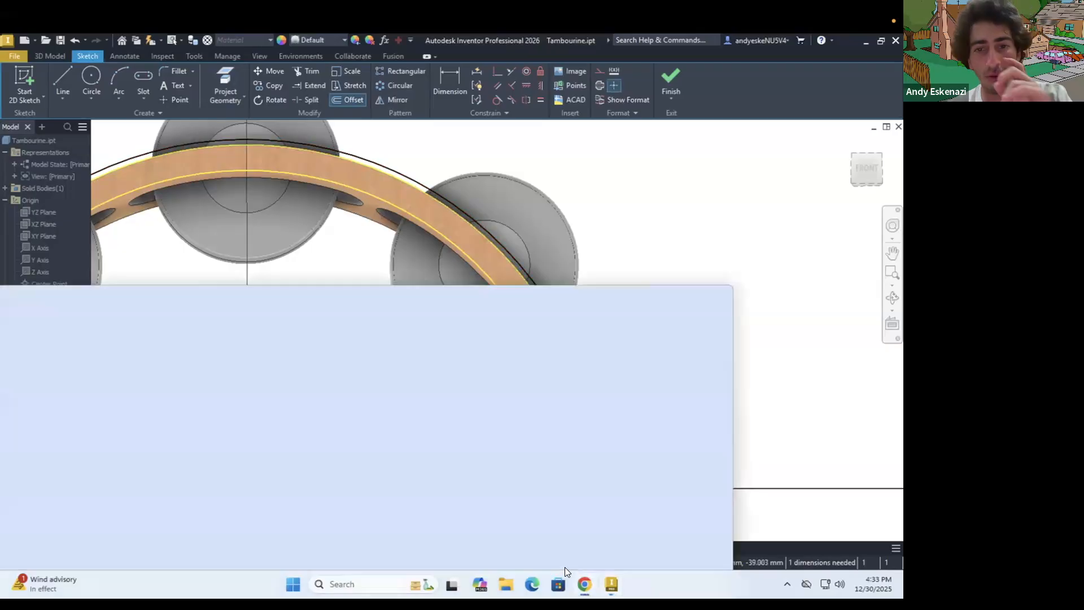
left_click_drag(345, 299, 348, 216)
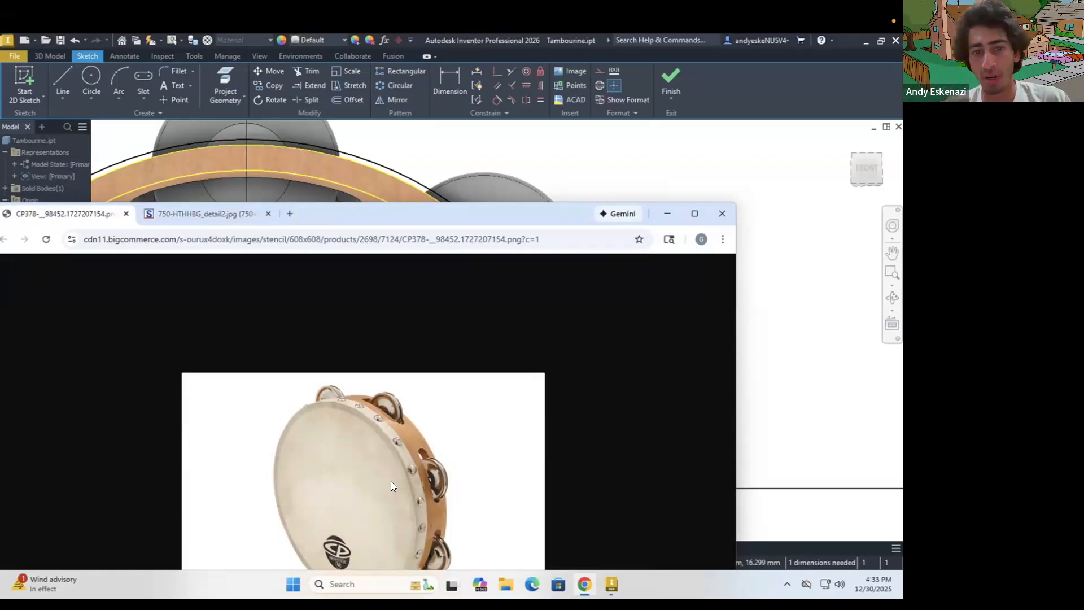
left_click(663, 210)
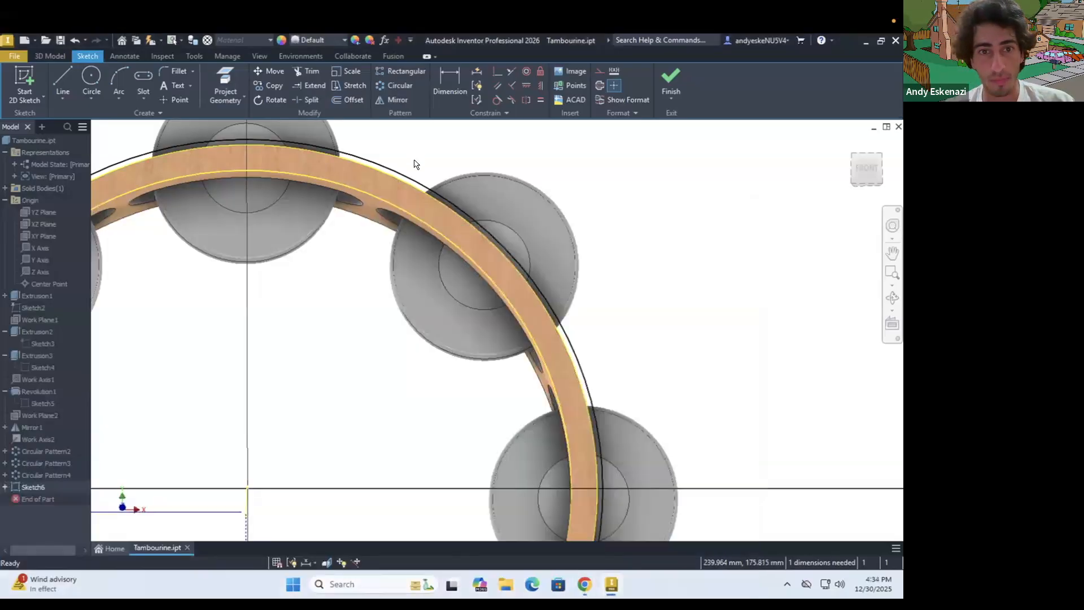
Make the projected outer edge a construction curve and dimension the gap between it and the offset circle
right_click(390, 175)
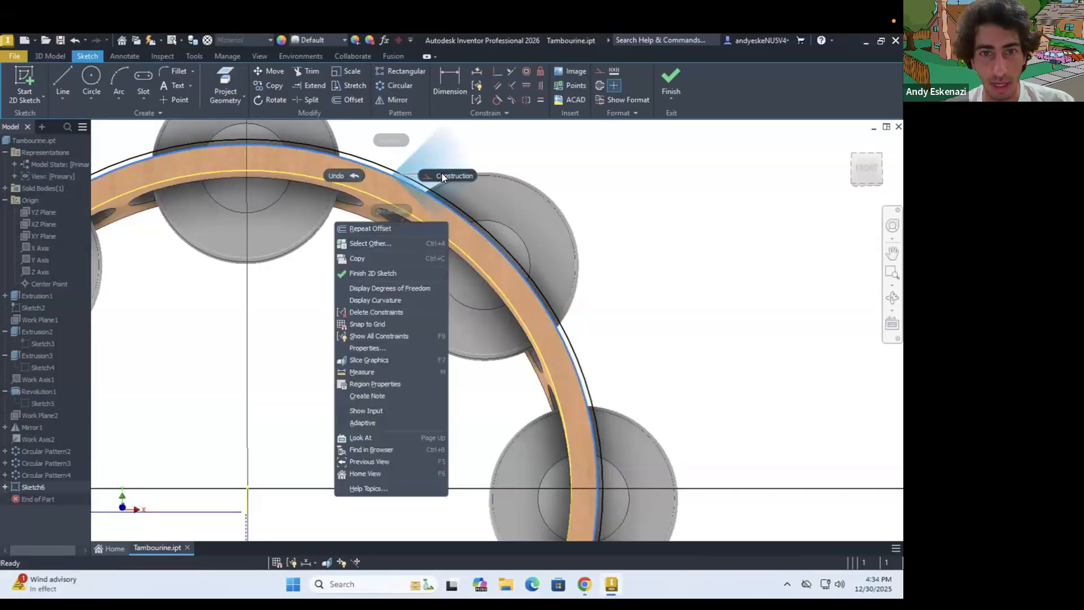
left_click(441, 174)
scroll(398, 180, "down", 3)
key("d")
left_click(398, 185)
left_click(393, 193)
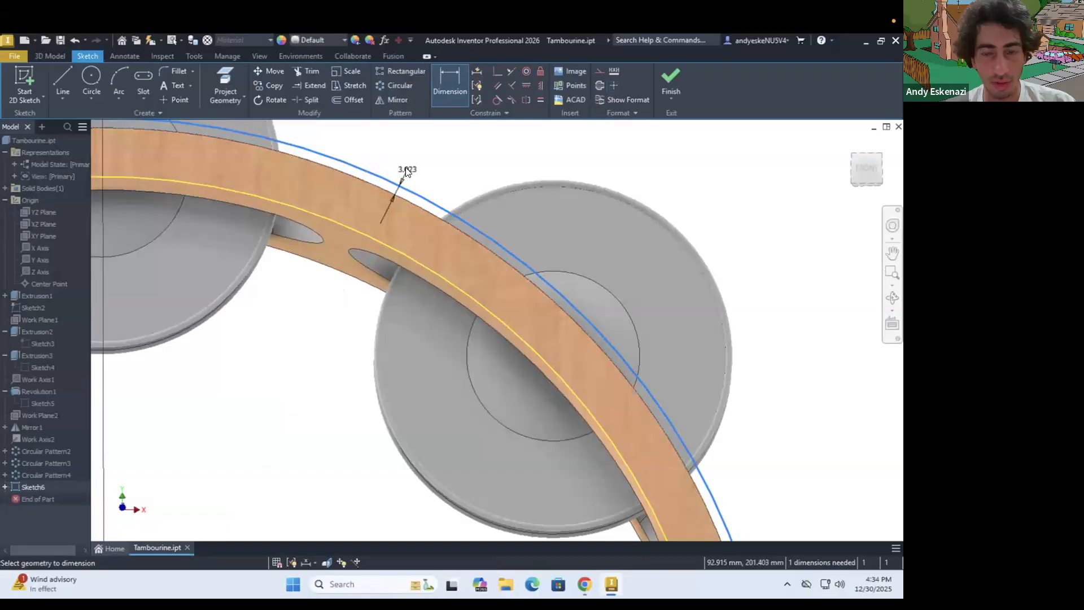
left_click(406, 168)
key("Return")
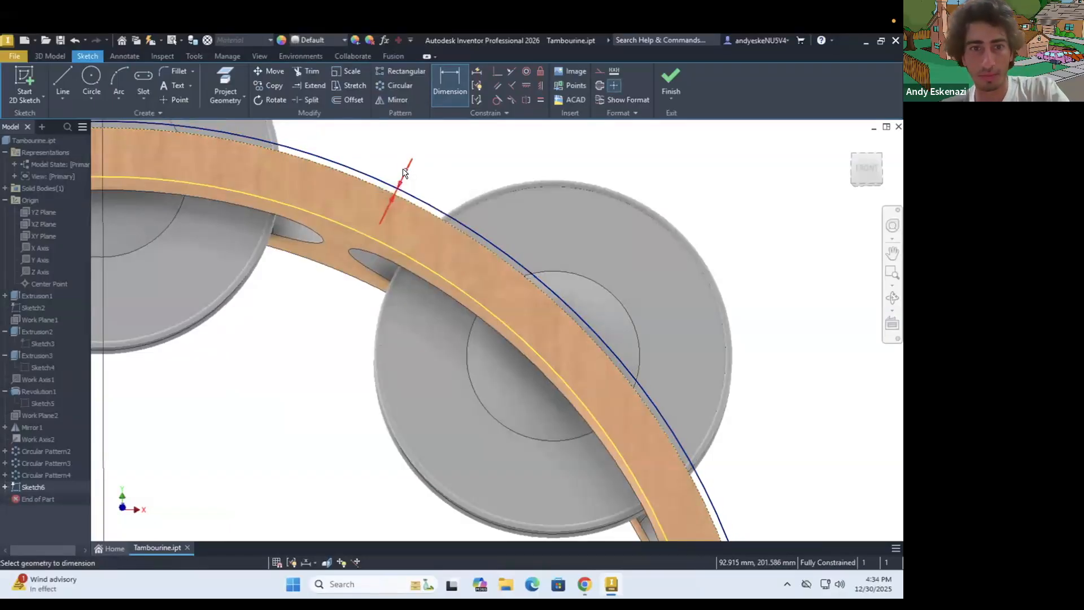
Extrude the band between the ring's inner edge and the offset circle 20 mm upward, joined to the ring
scroll(412, 186, "down", 2)
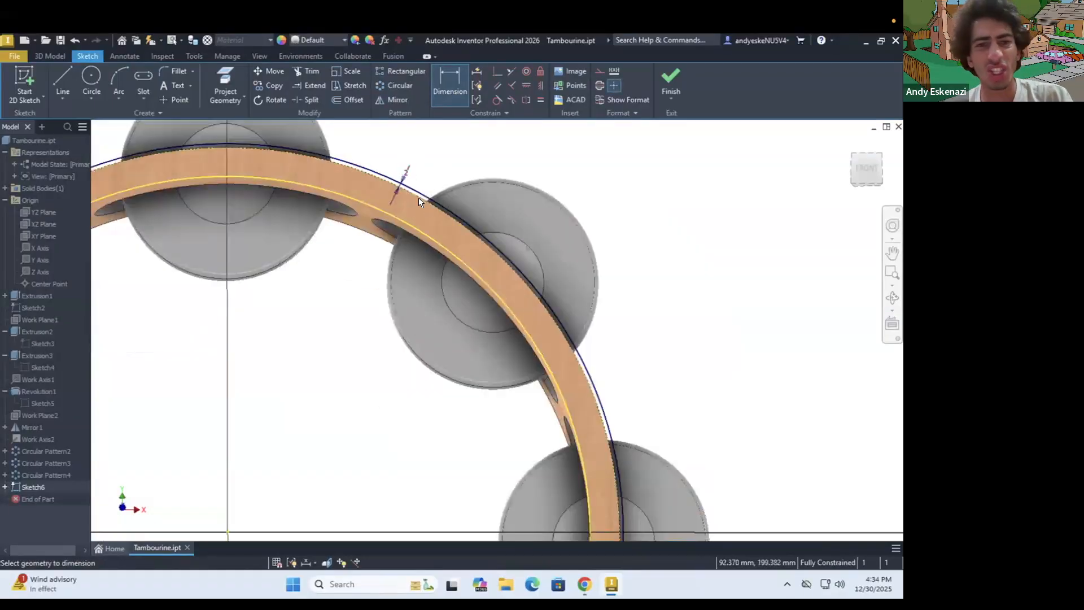
left_click(45, 55)
left_click(61, 77)
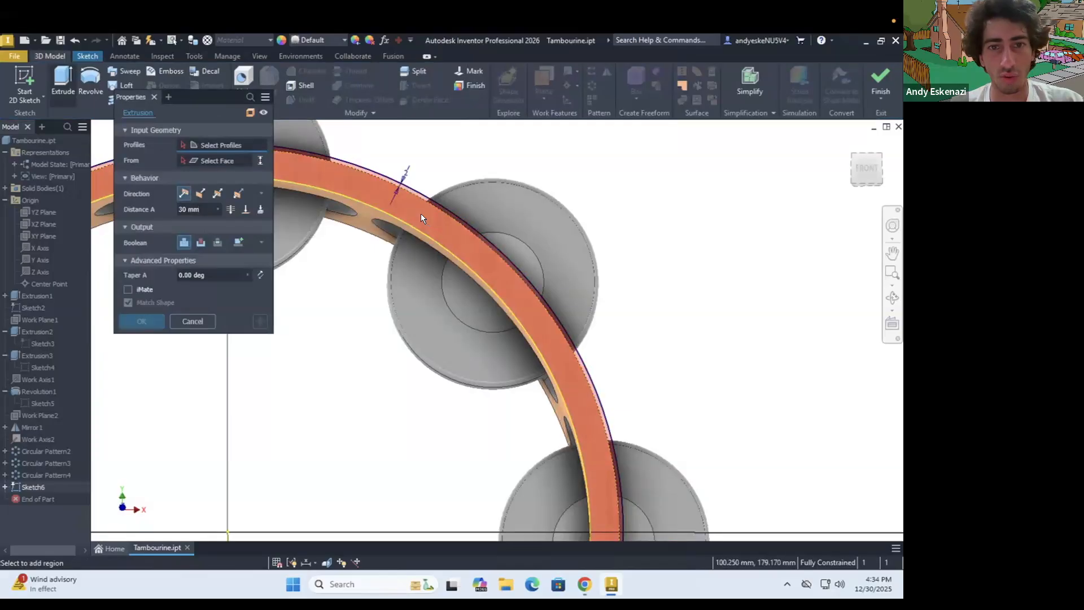
scroll(345, 219, "down", 5)
middle_click_drag(387, 315, 386, 271, "shift")
left_click_drag(201, 210, 163, 208)
type("20")
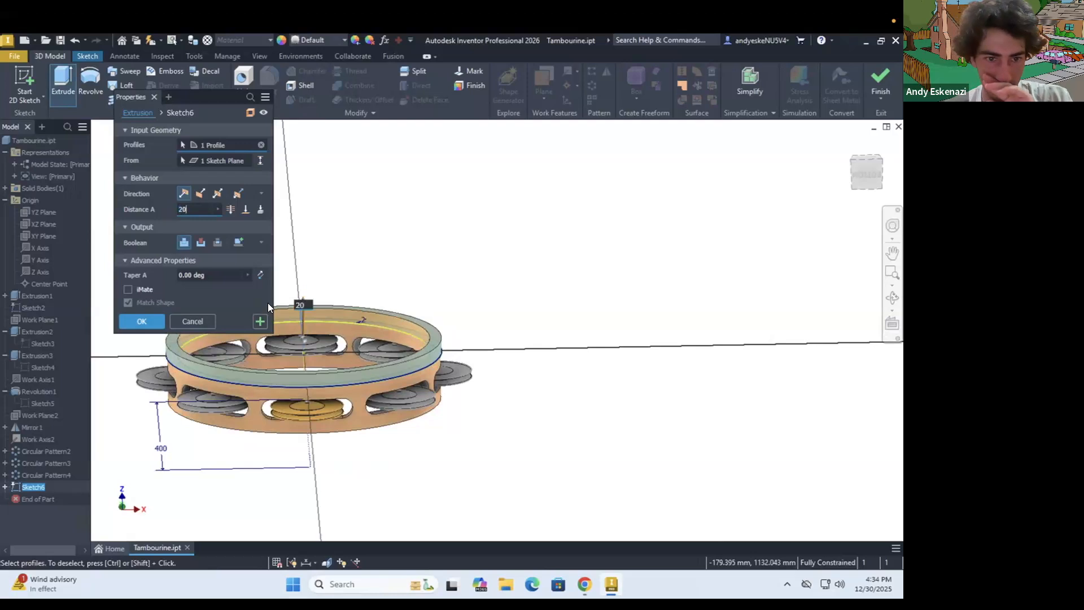
left_click(131, 321)
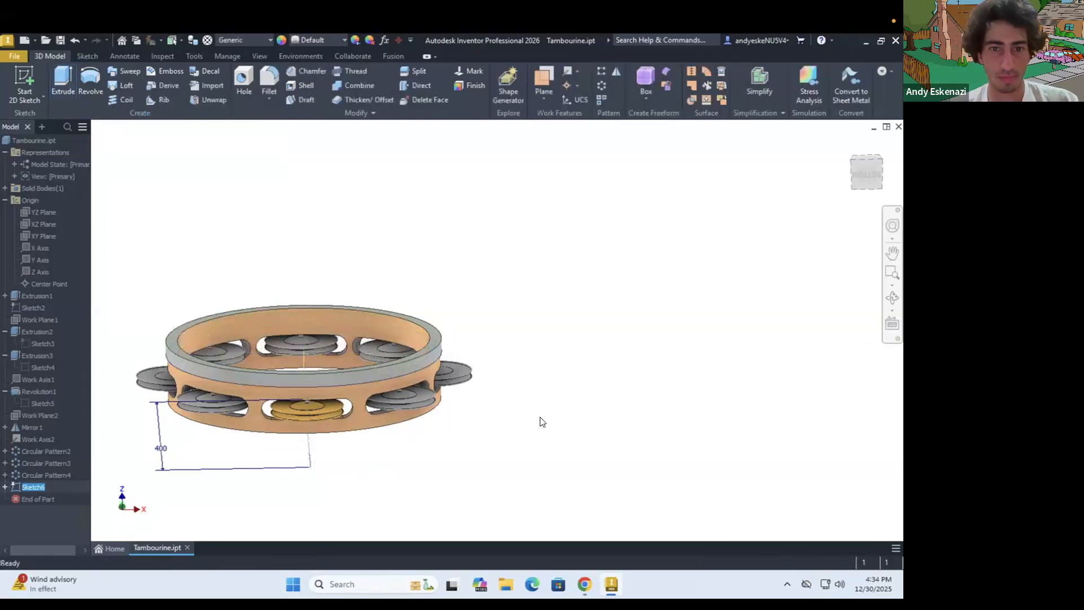
scroll(164, 329, "up", 4)
mouse_move(281, 337)
middle_mouse_down("shift")
mouse_move(259, 352)
mouse_move(306, 309)
middle_mouse_up("shift")
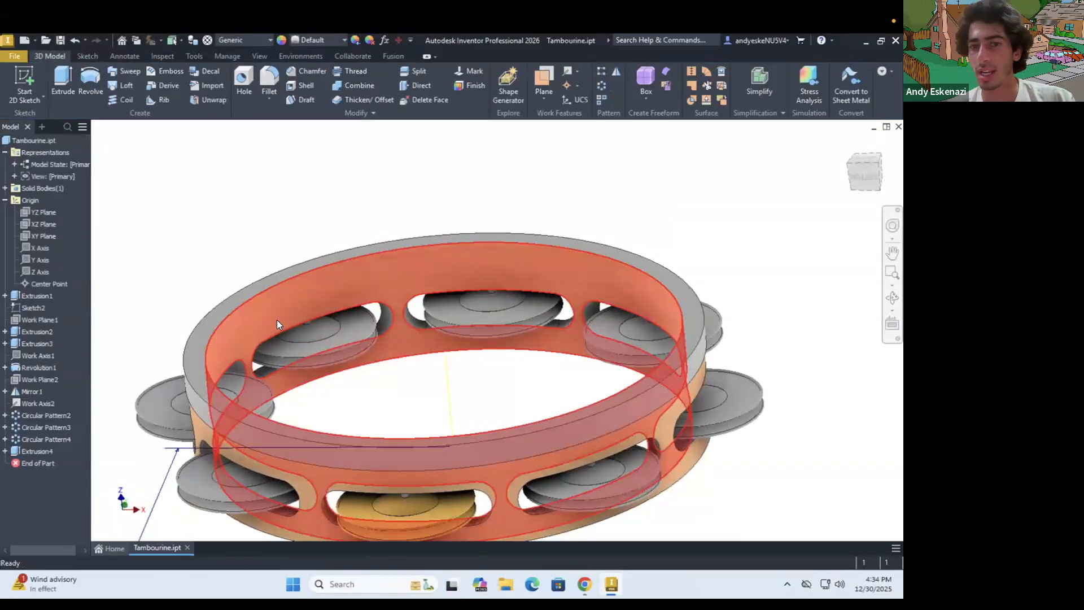
scroll(277, 320, "down", 5)
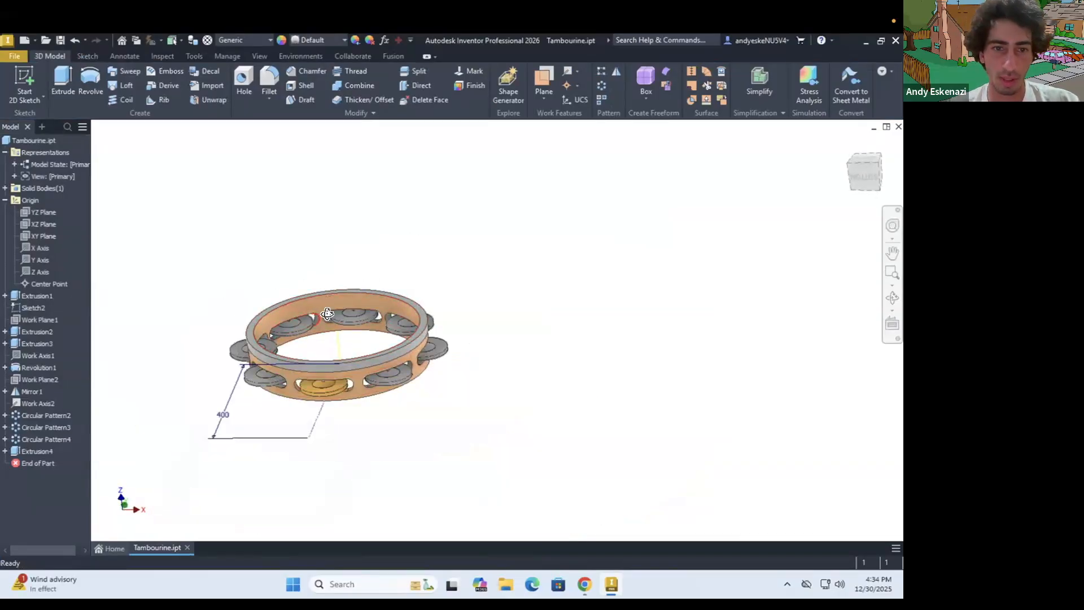
Start a sketch on the upper rim's top face and project the rim's inner circular edge into it
scroll(339, 310, "up", 3)
left_click(17, 75)
left_click(217, 299)
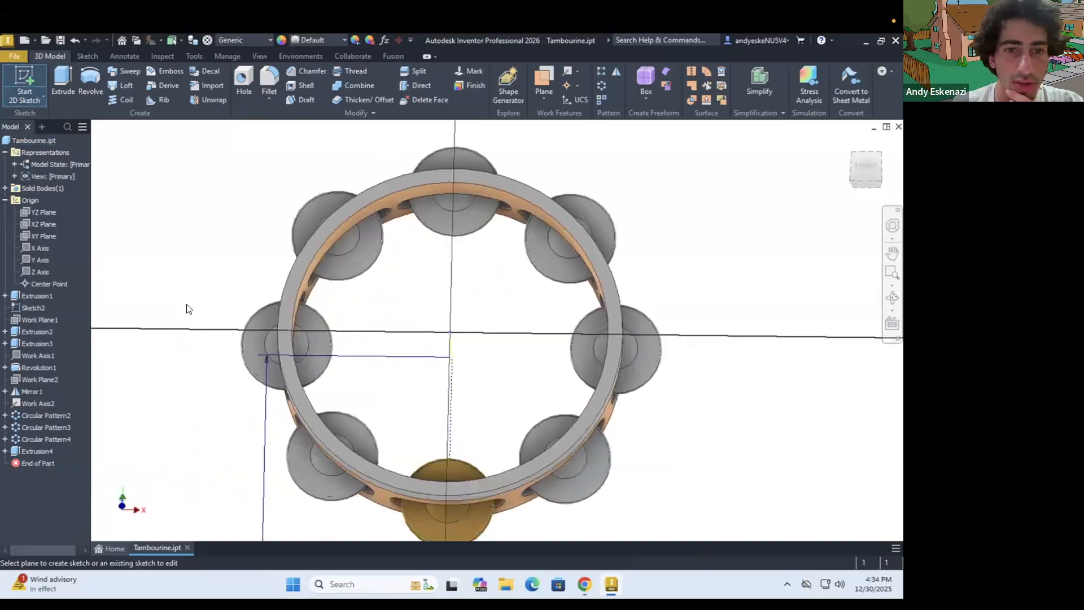
scroll(175, 309, "down", 4)
scroll(261, 298, "up", 5)
scroll(170, 256, "down", 4)
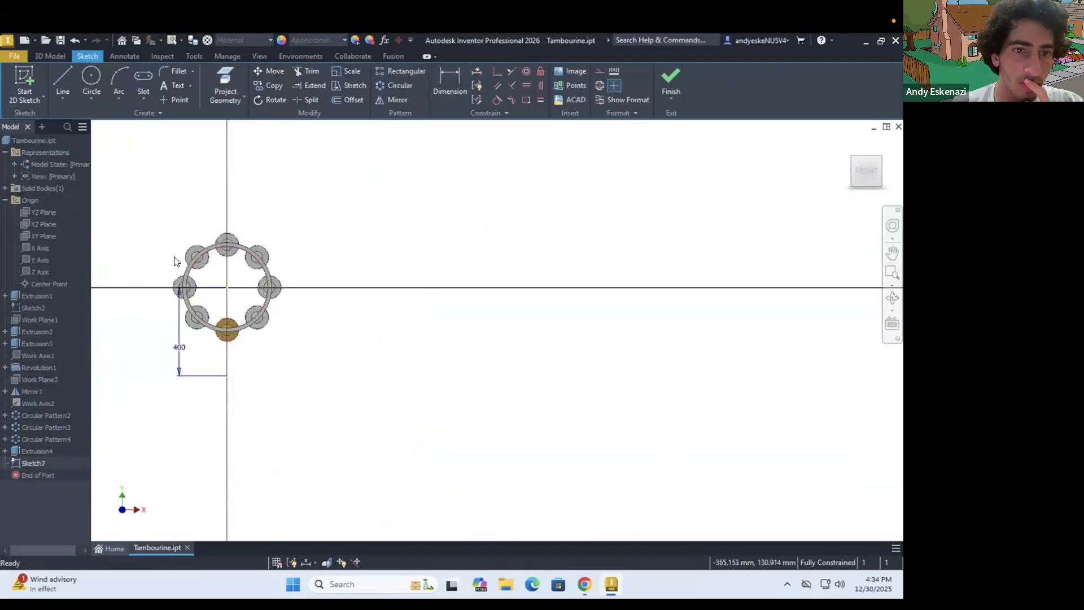
scroll(172, 257, "up", 2)
left_click(226, 79)
left_click(283, 234)
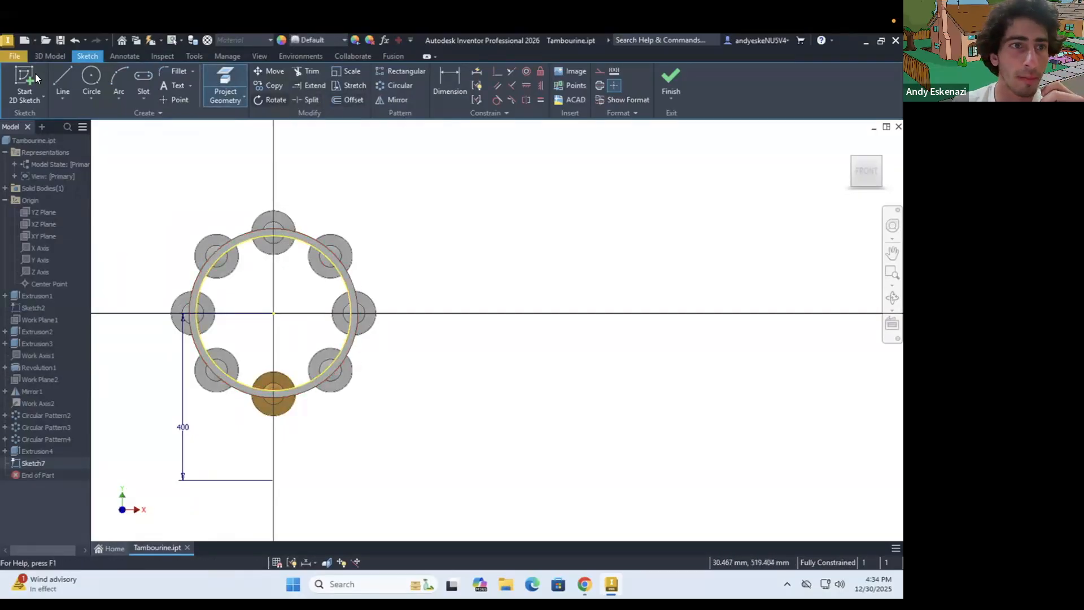
Extrude the circle inside the rim 2 mm downward, joined to the body, to form the drumhead
left_click(50, 56)
key("e")
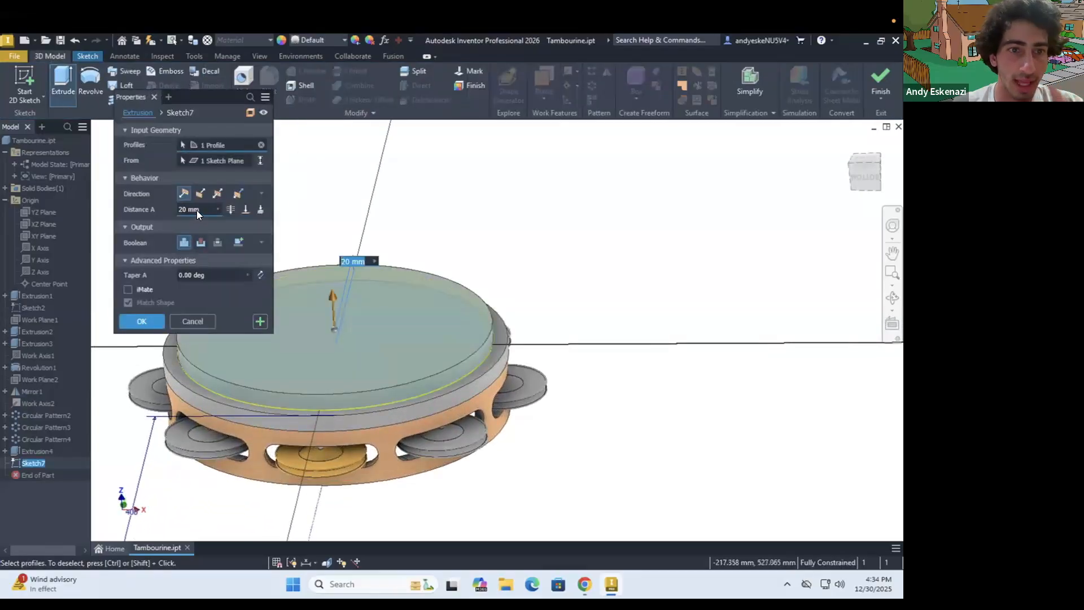
left_click(200, 194)
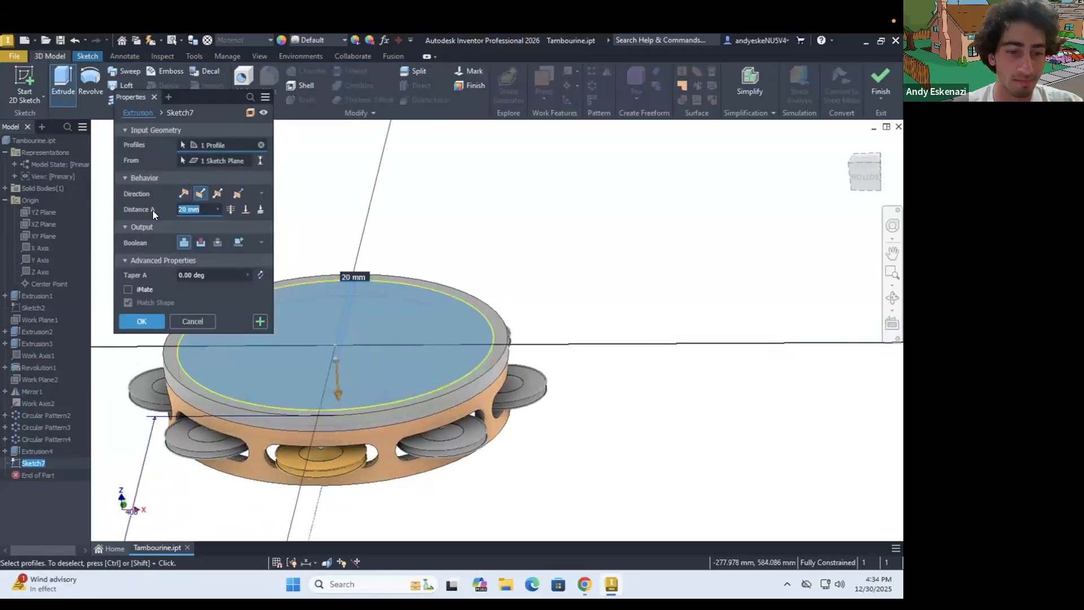
type("2")
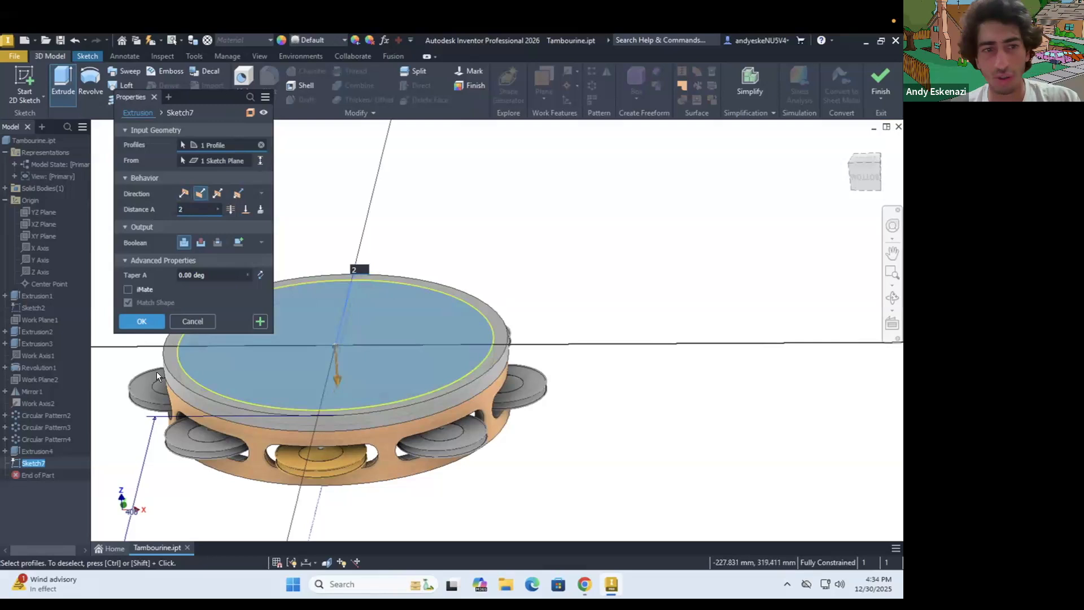
left_click(151, 323)
mouse_move(315, 358)
middle_mouse_down("shift")
mouse_move(298, 341)
mouse_move(305, 372)
middle_mouse_up("shift")
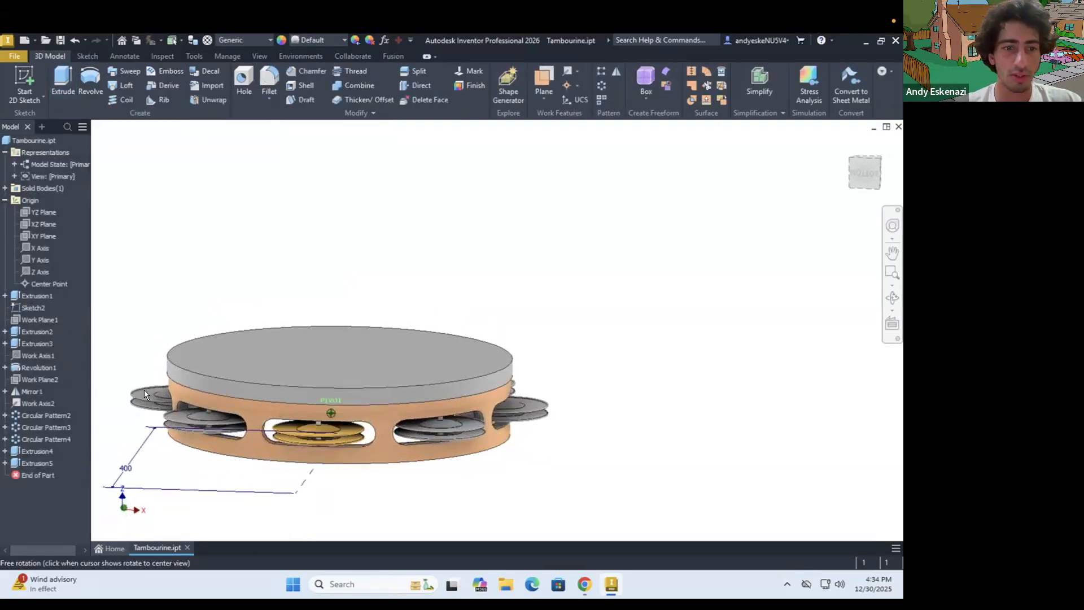
Set the feature appearance of the slot pattern, Circular Pattern2, to Cherry - Natural Low Gloss
middle_click_drag(174, 344, 80, 451, "shift")
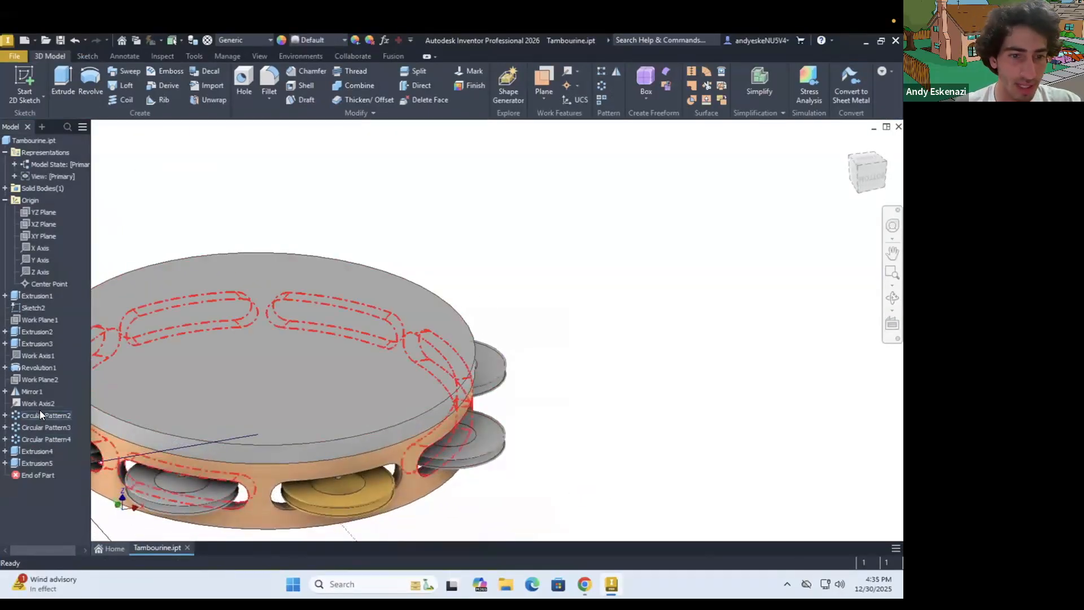
right_click(40, 412)
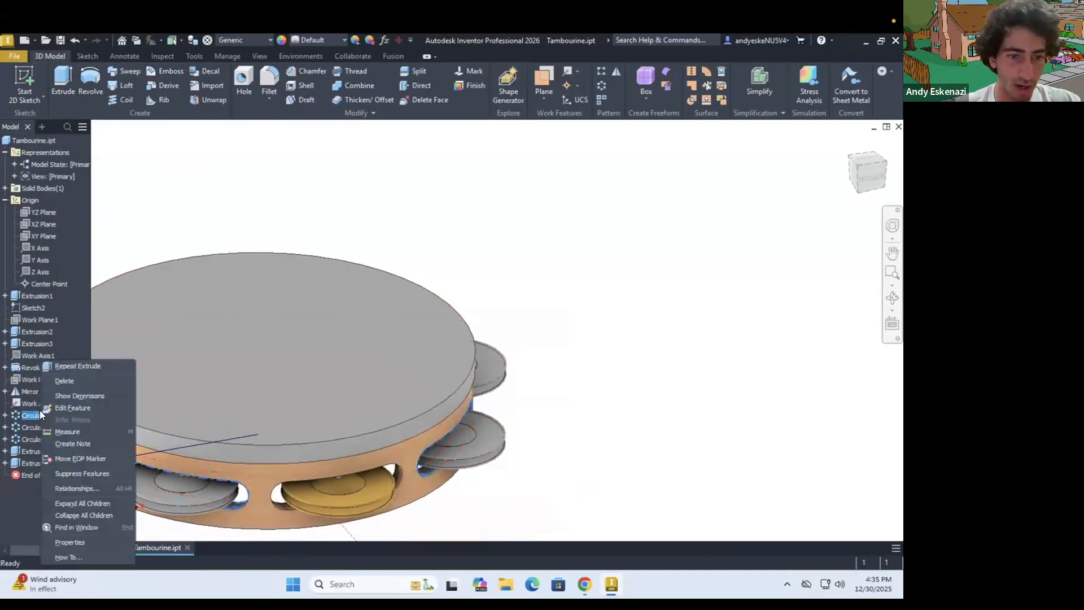
left_click(65, 542)
left_click(172, 290)
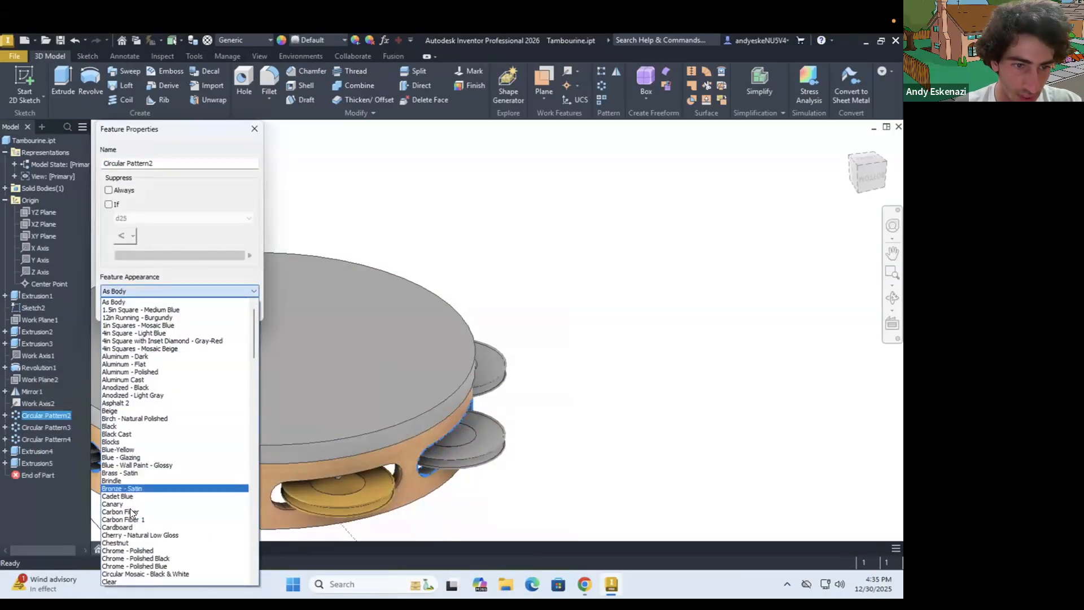
left_click(125, 534)
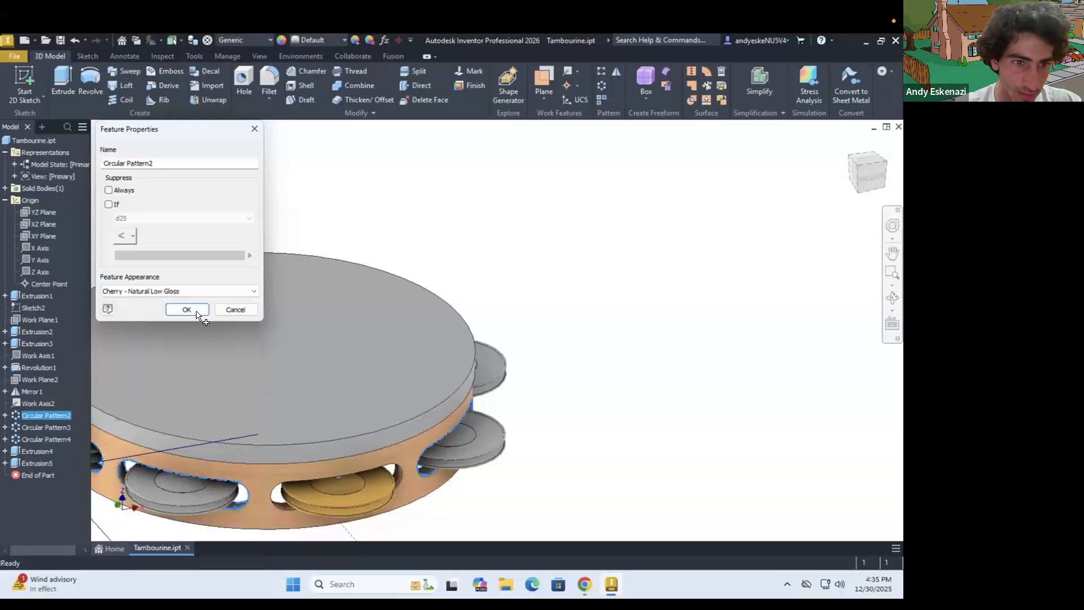
left_click(188, 310)
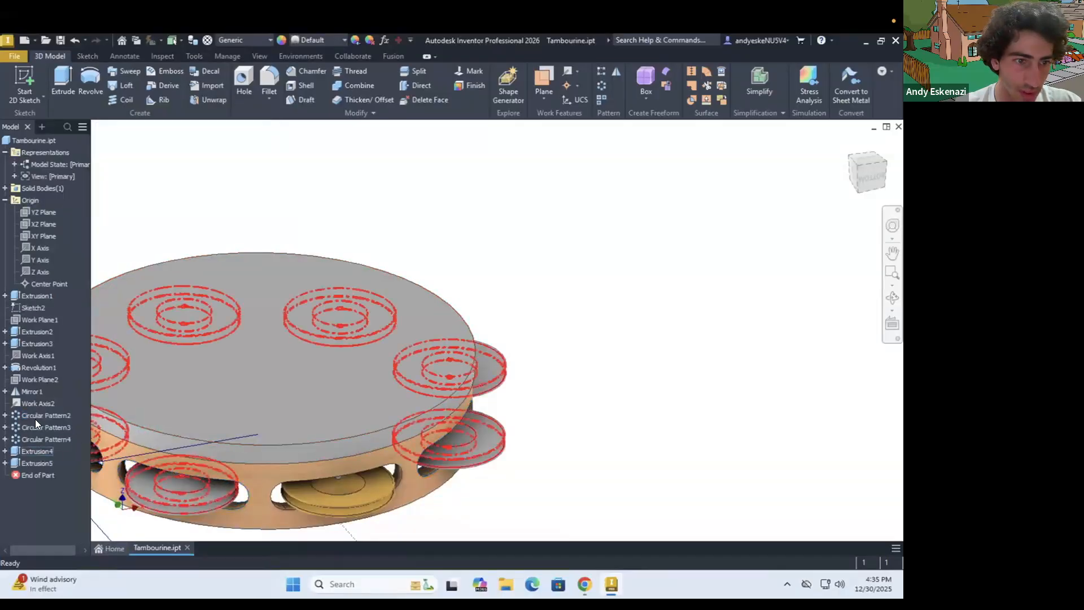
Set the feature appearance of the pin pattern, Circular Pattern3, to Chrome - Polished
right_click(35, 425)
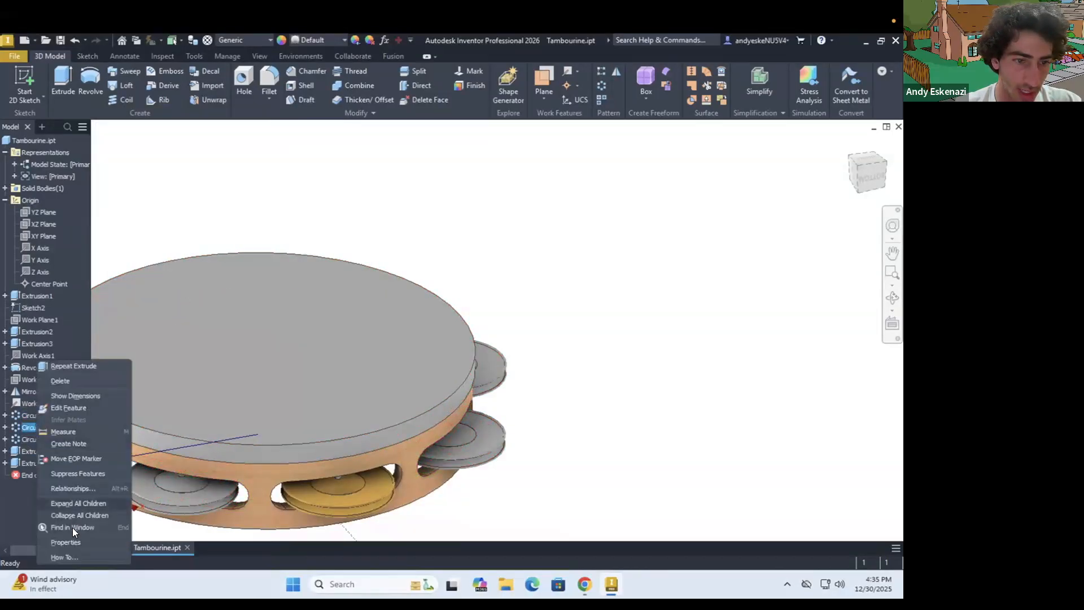
left_click(67, 542)
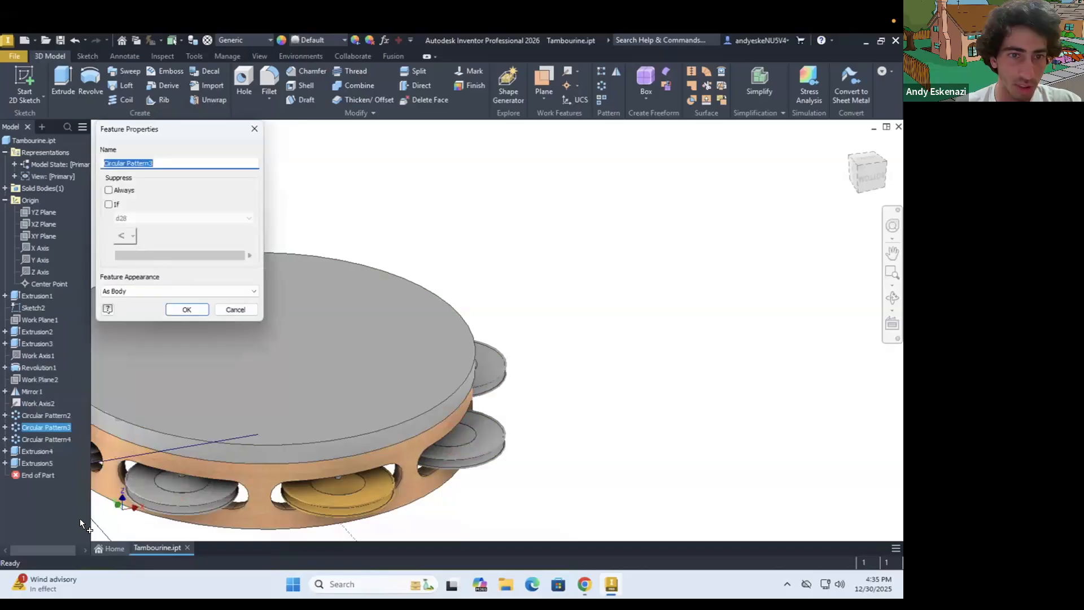
left_click(124, 293)
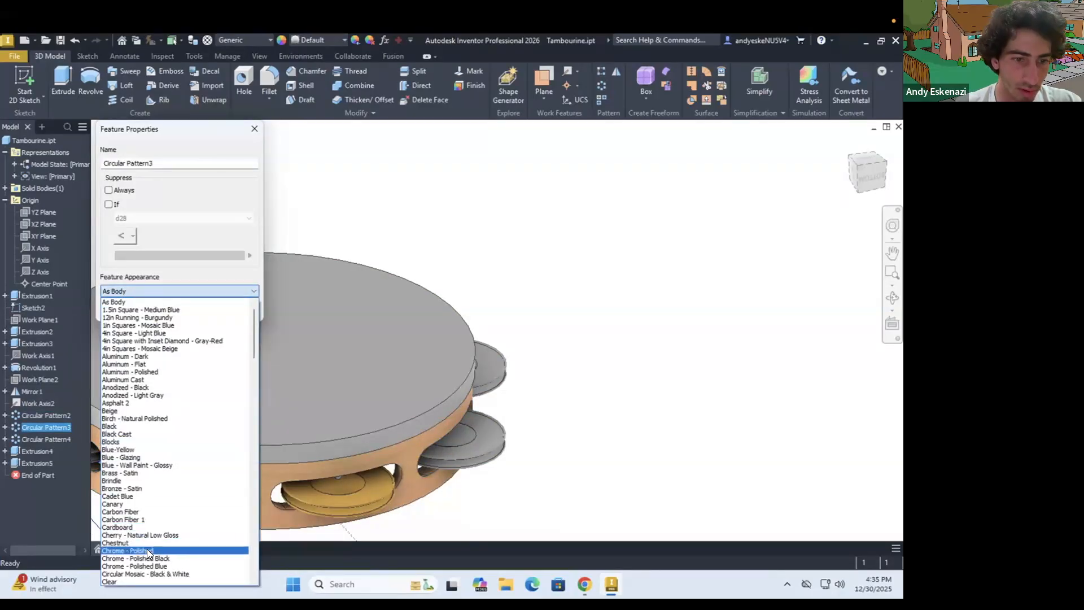
left_click(130, 550)
left_click(188, 310)
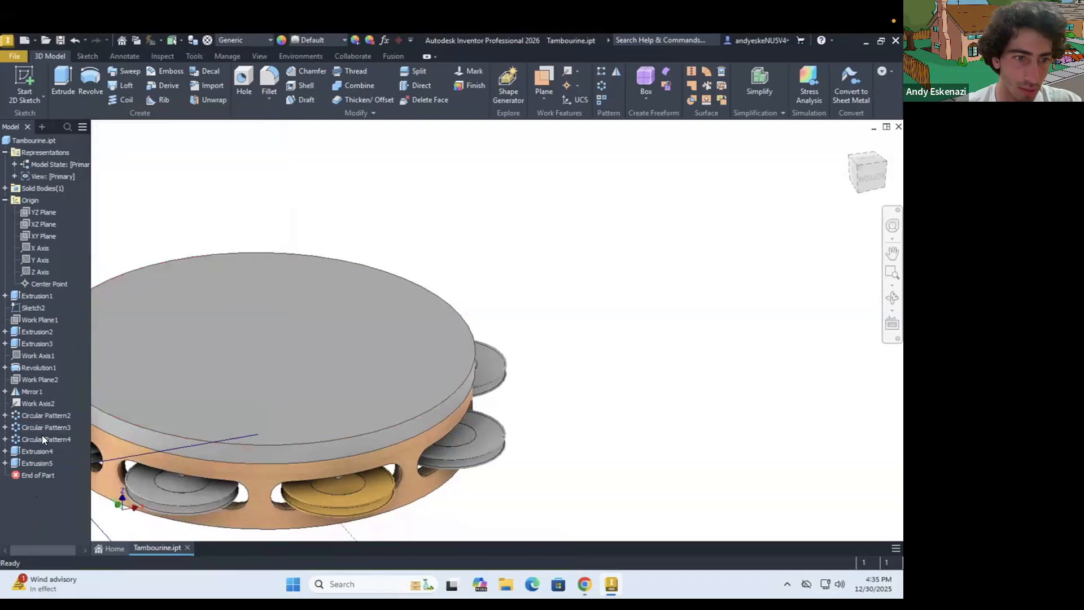
Set the feature appearance of the jingle pattern, Circular Pattern4, to Brass - Satin
right_click(43, 439)
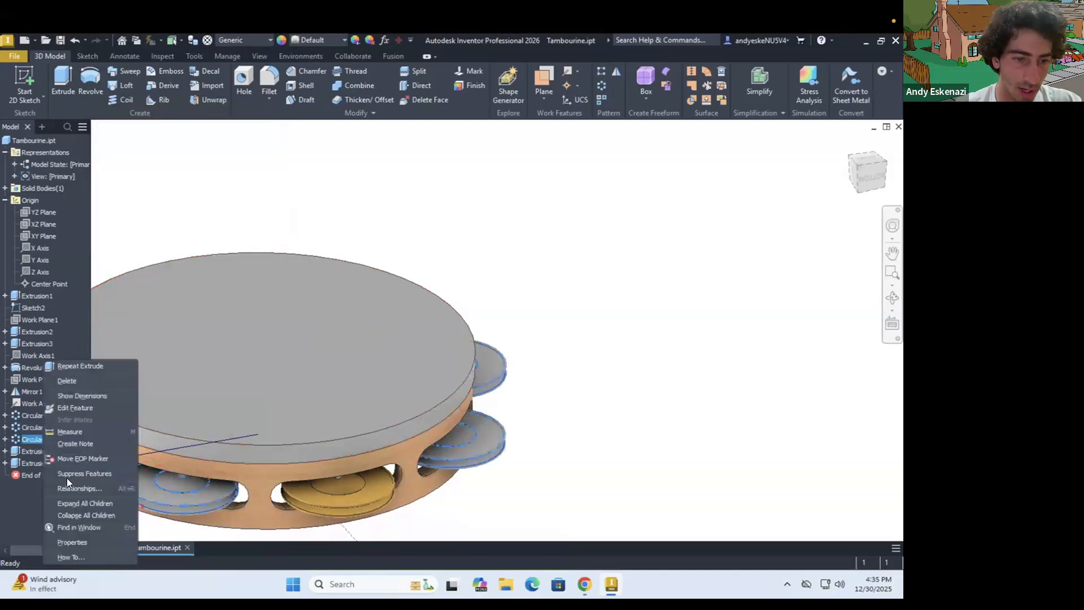
left_click(81, 549)
left_click(186, 291)
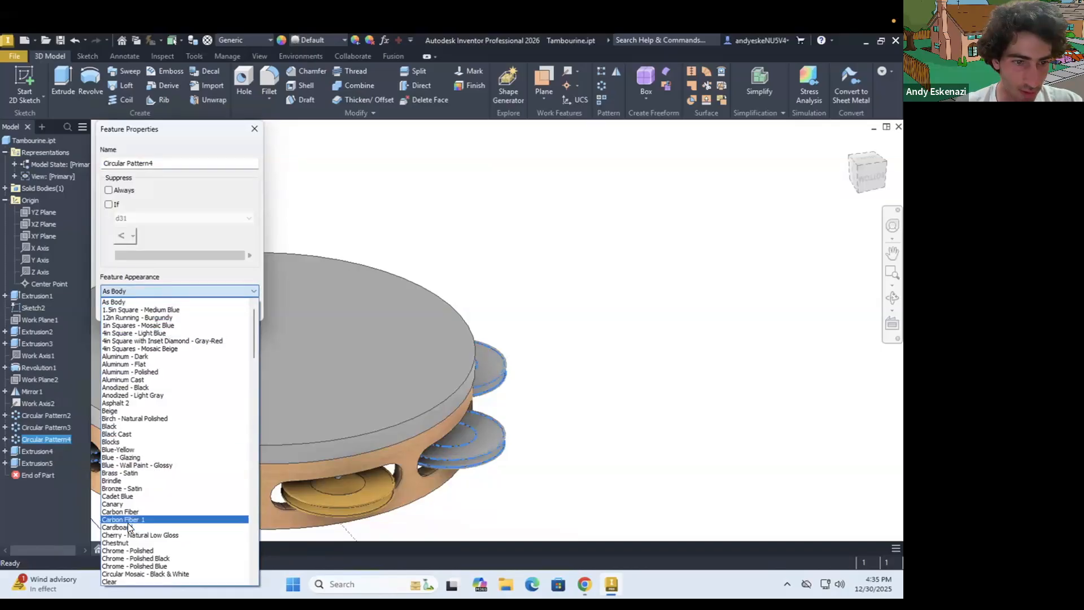
scroll(128, 530, "down", 1)
scroll(125, 554, "down", 3)
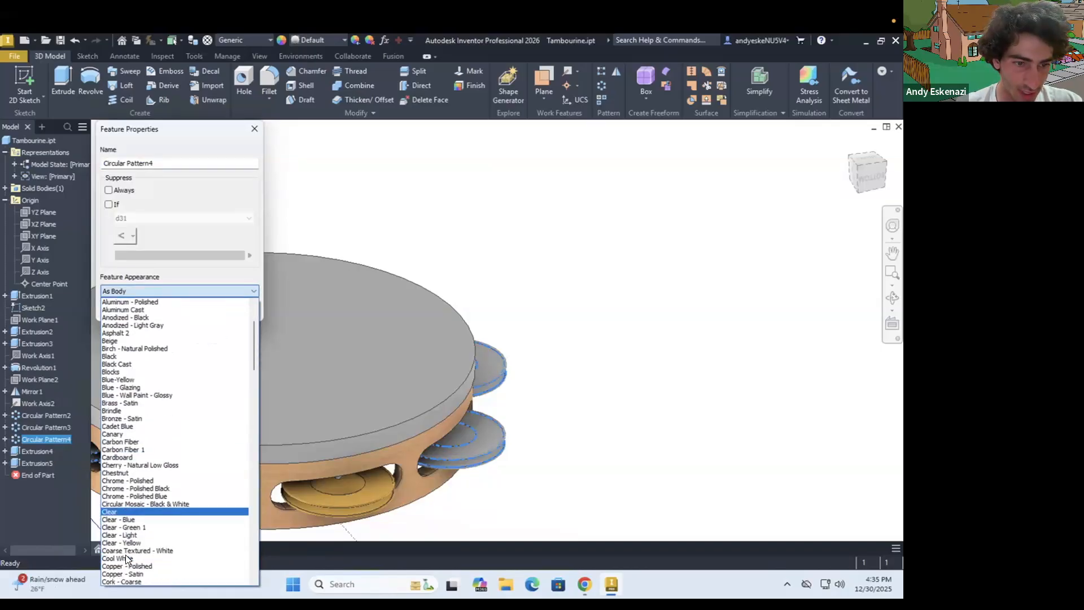
left_click(128, 379)
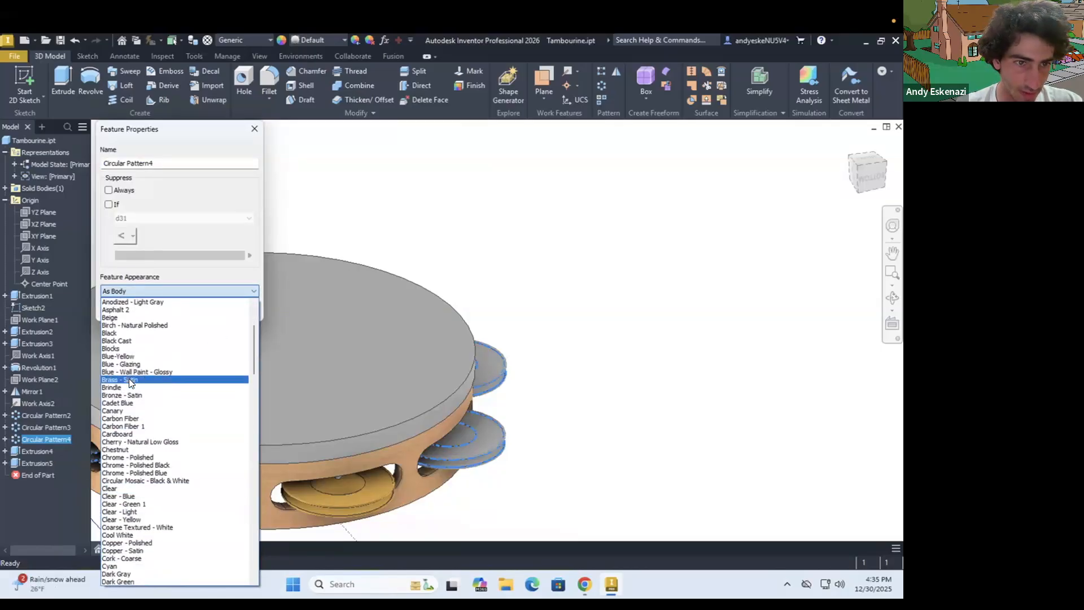
left_click(187, 309)
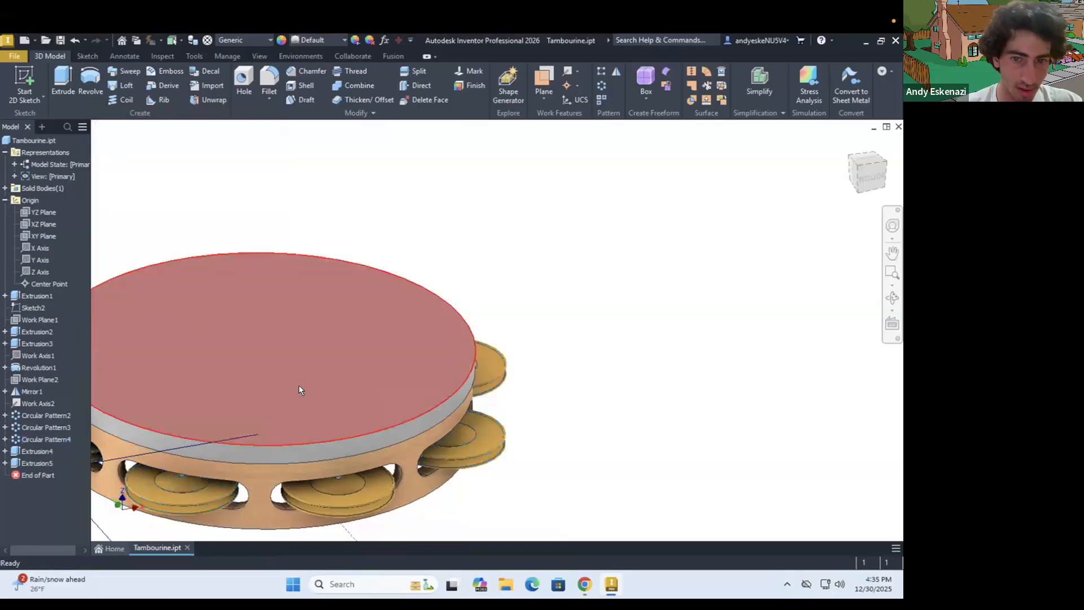
Open the shared feature properties of the rim and drumhead extrusions, check the reference in Chrome, and browse the available appearances for both
scroll(303, 389, "up", 3)
middle_click_drag(307, 369, 320, 394, "shift")
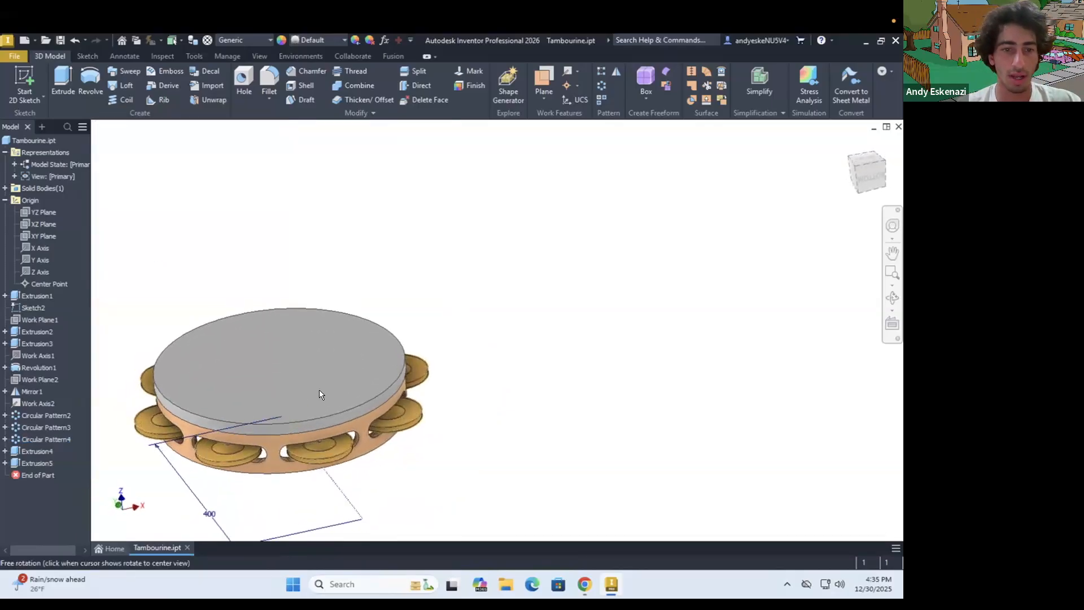
left_click(33, 453)
left_click(38, 463, "shift")
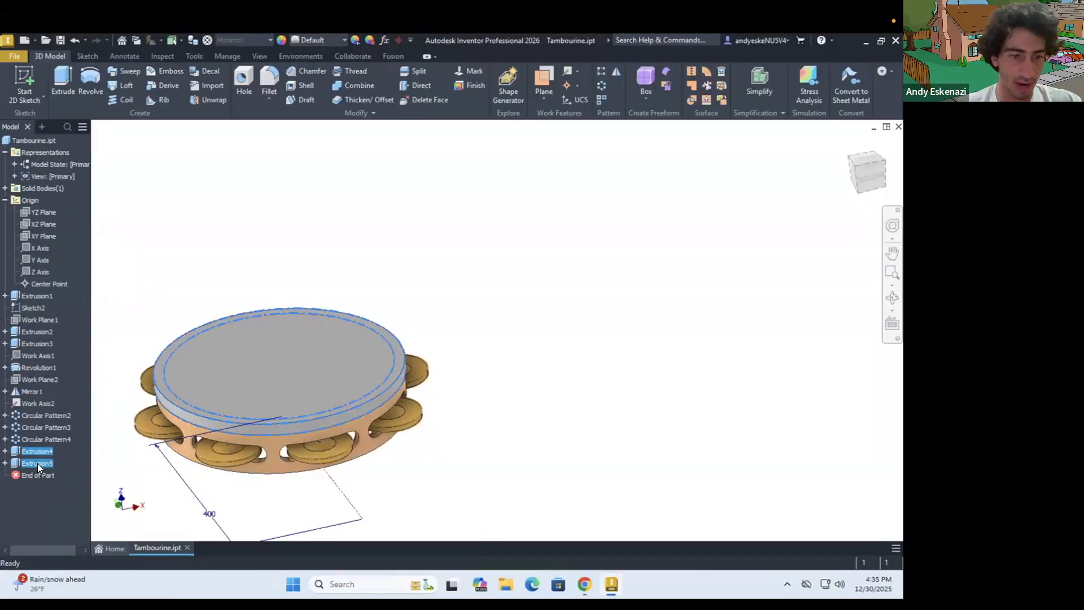
right_click(37, 463)
left_click(68, 542)
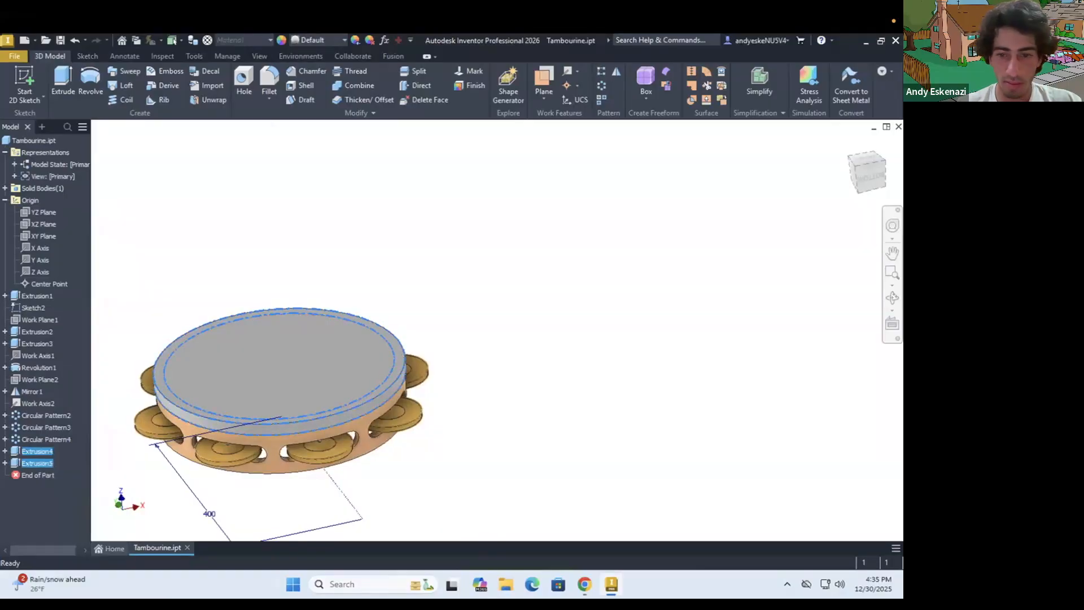
left_click(585, 585)
left_click(585, 585)
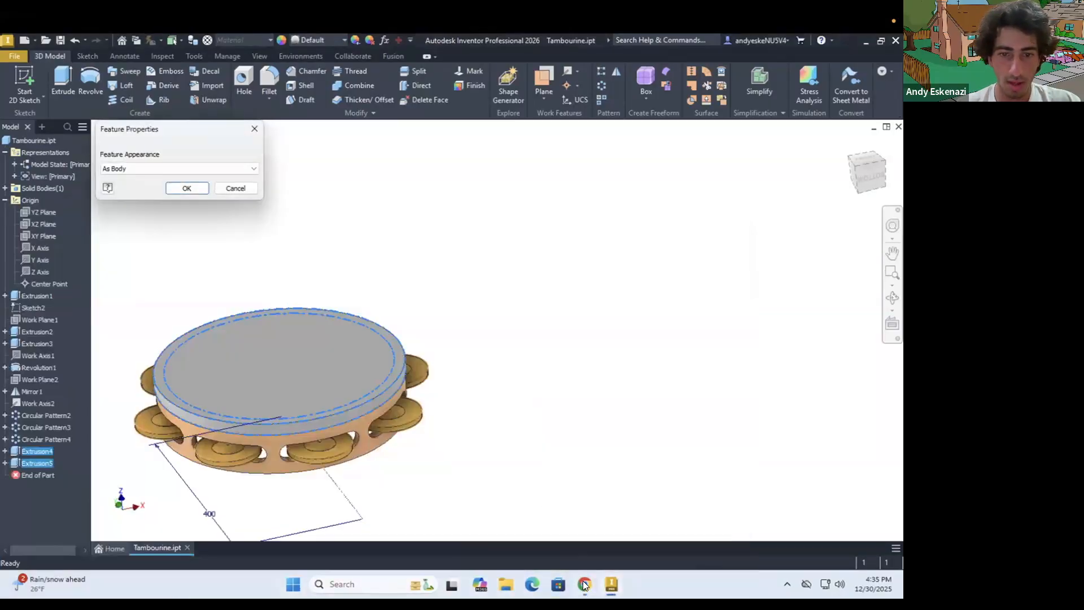
left_click(146, 169)
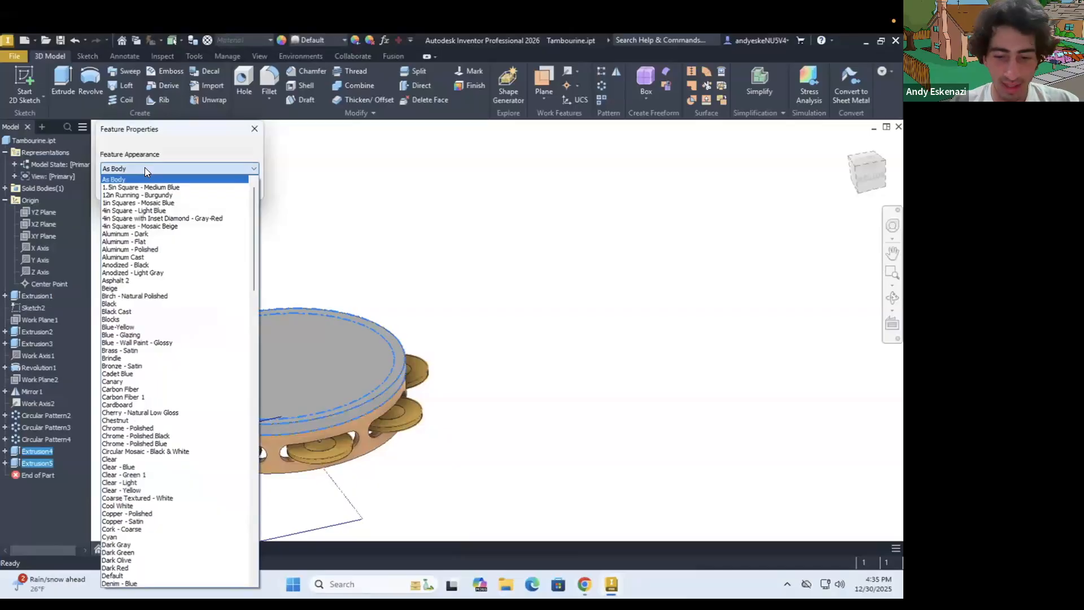
scroll(144, 167, "down", 20)
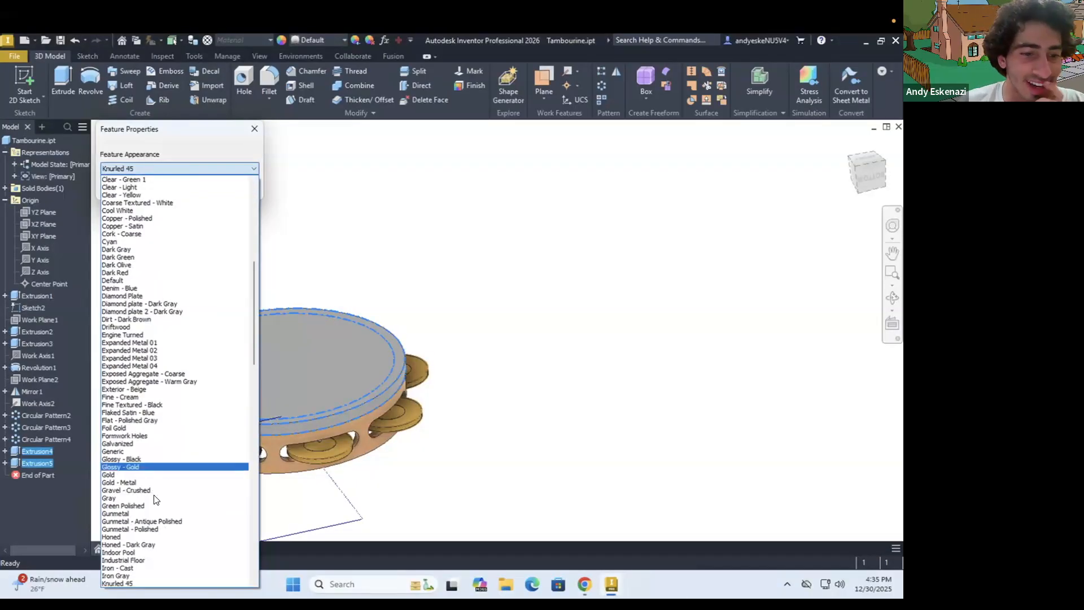
scroll(158, 500, "down", 2)
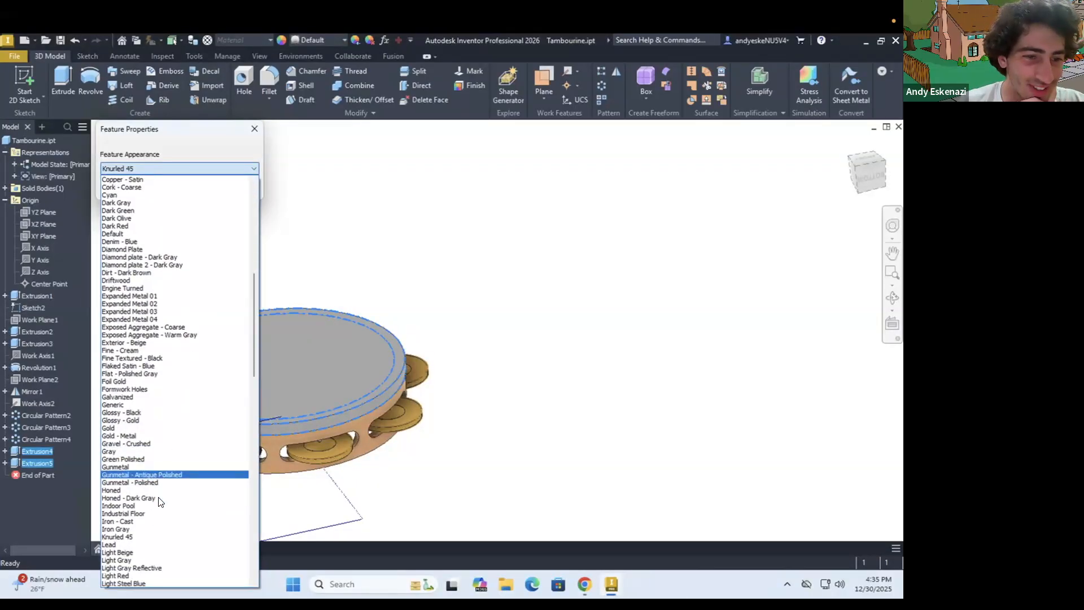
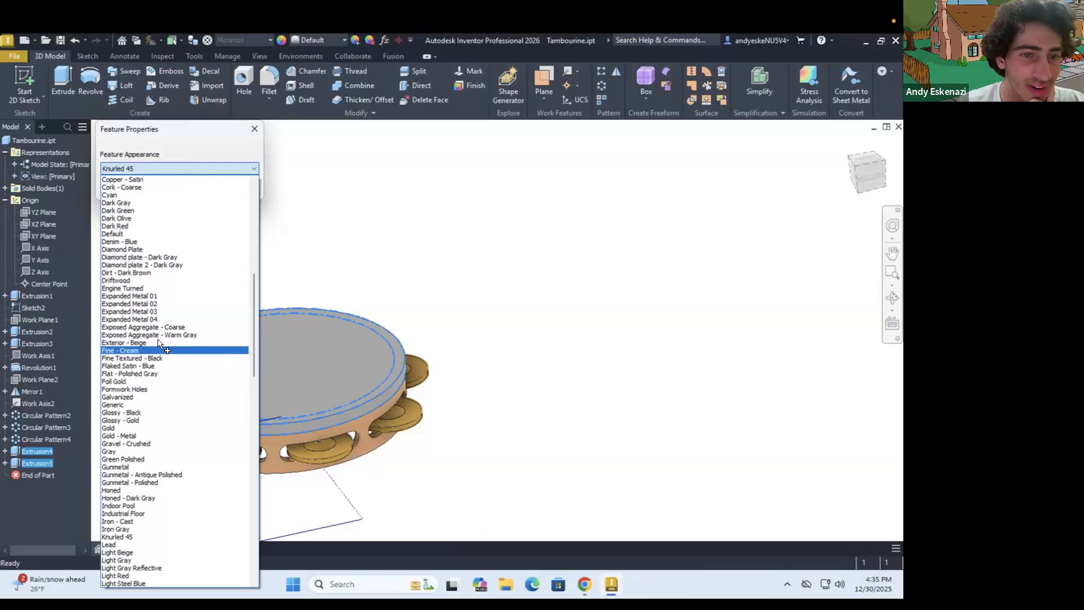
Set the shared feature appearance of the rim and drumhead extrusions, Extrusion4 and Extrusion5, to Fine - Cream
left_click(122, 350)
left_click(193, 188)
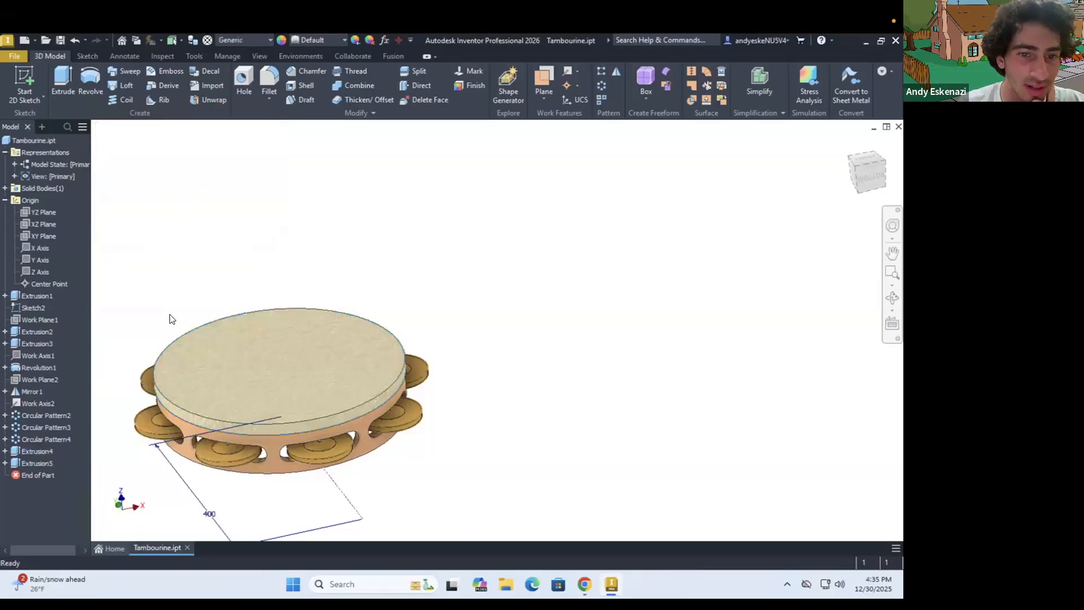
middle_click_drag(211, 345, 178, 338, "shift")
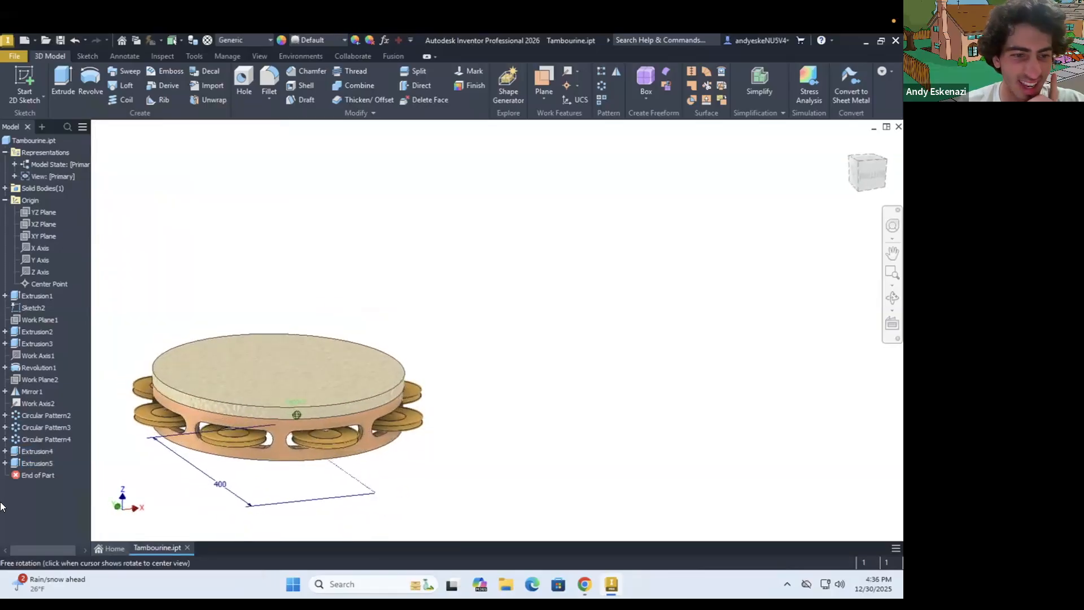
Replace the Fine - Cream appearance of Extrusion4 and Extrusion5 with a smooth, untextured off-white appearance
left_click(32, 450)
left_click(35, 460, "shift")
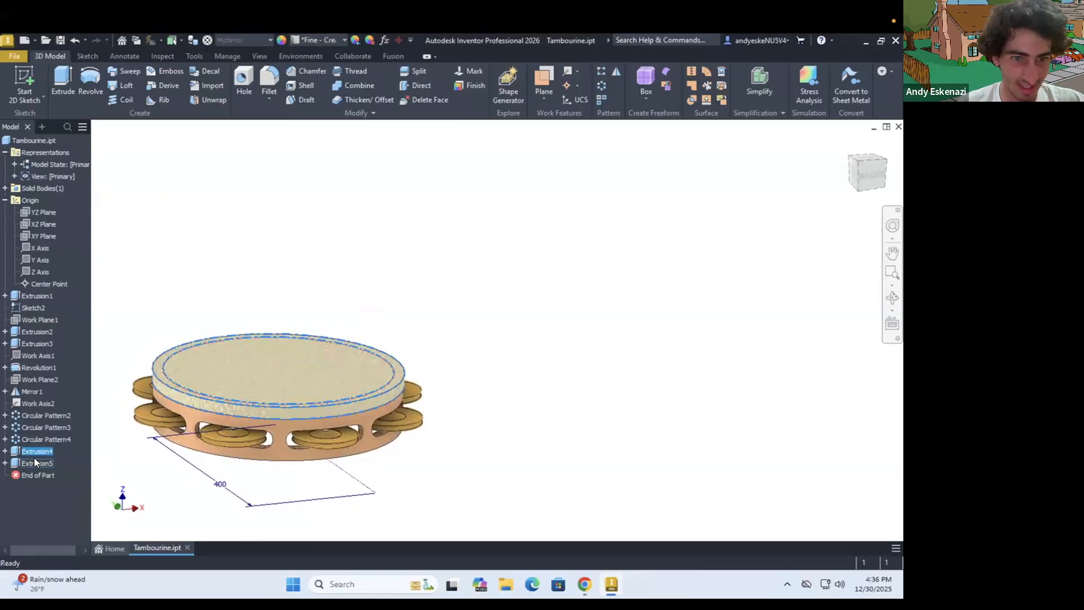
right_click(35, 461)
left_click(64, 542)
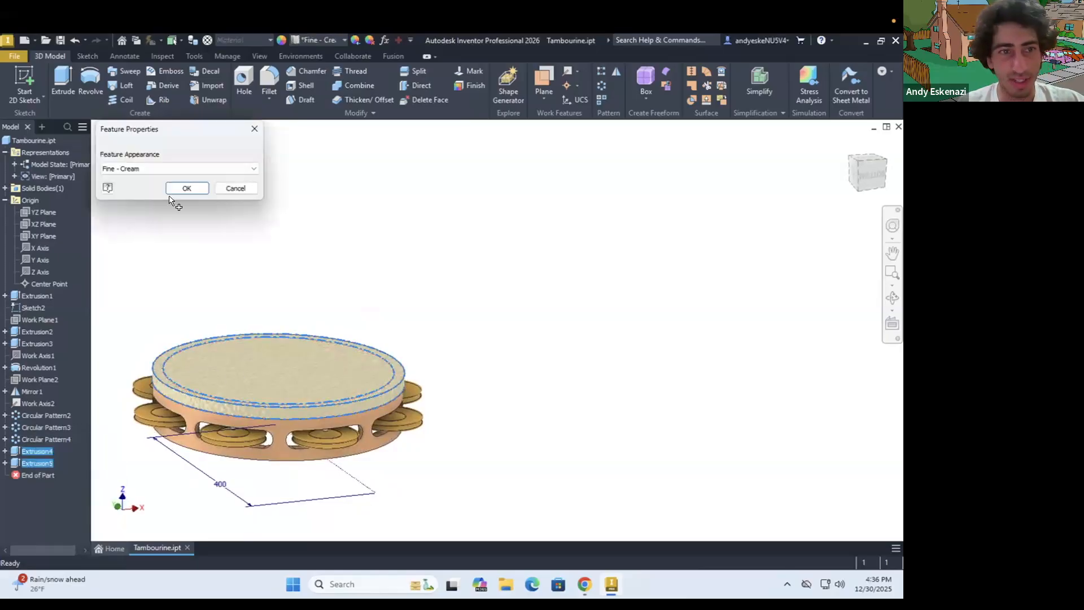
left_click(168, 169)
scroll(156, 338, "down", 8)
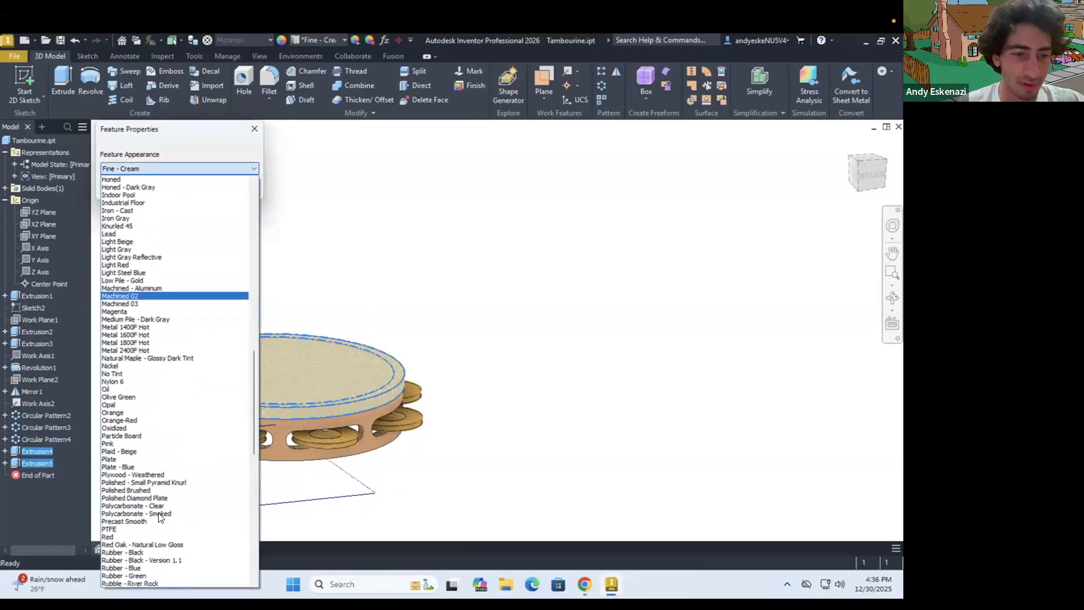
scroll(159, 522, "down", 14)
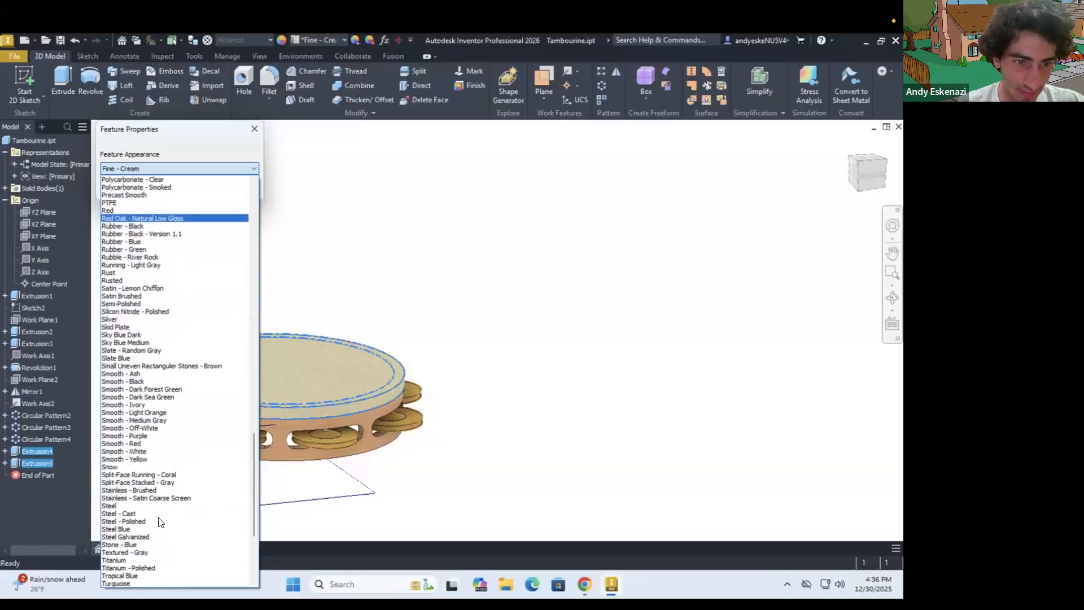
left_click(158, 373)
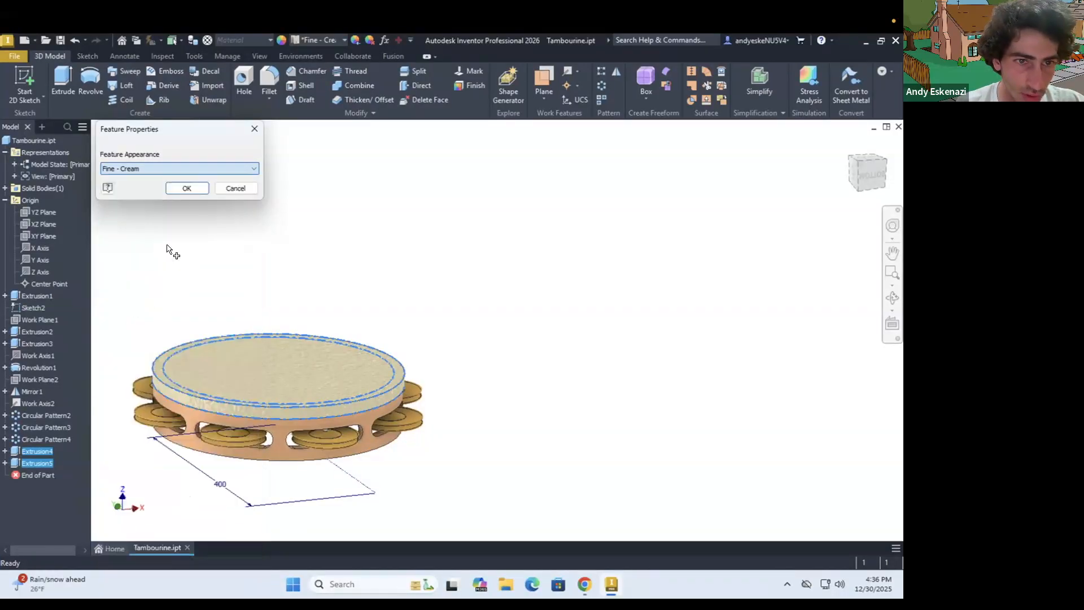
left_click(186, 188)
Inspect the recoloured rim and drumhead and compare them with the tambourine photo in Chrome, checking the studs around the rim
middle_click_drag(223, 368, 179, 385, "shift")
scroll(127, 443, "up", 3)
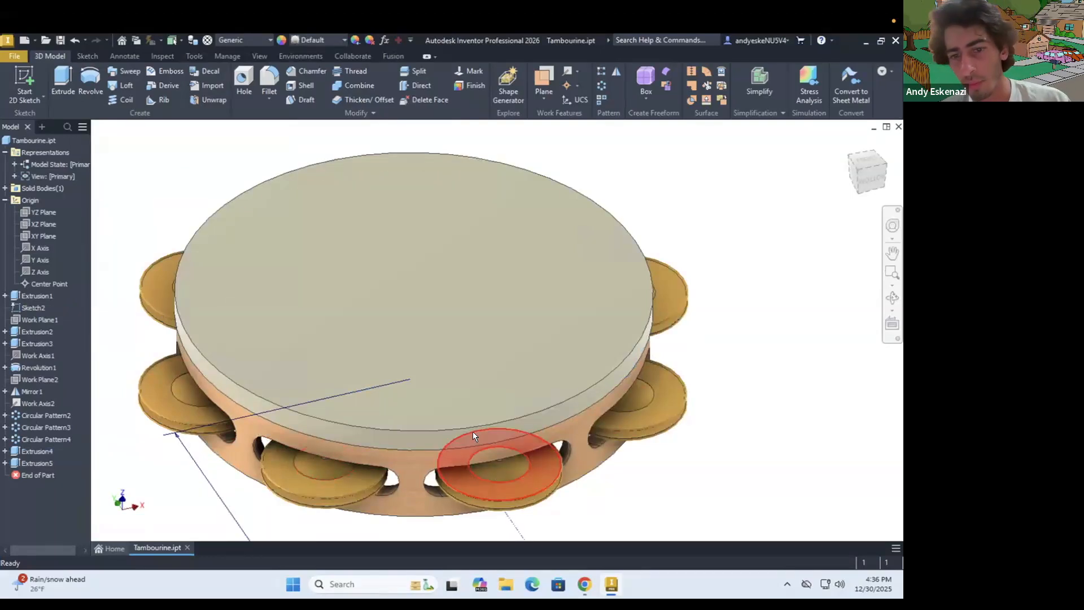
scroll(463, 430, "down", 2)
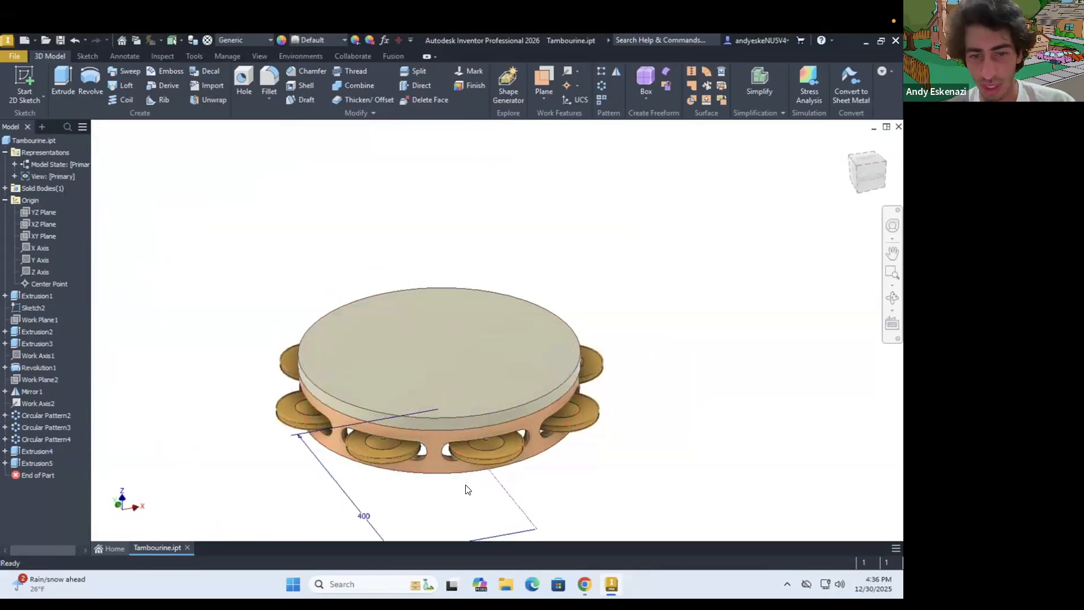
scroll(467, 484, "up", 3)
left_click(585, 585)
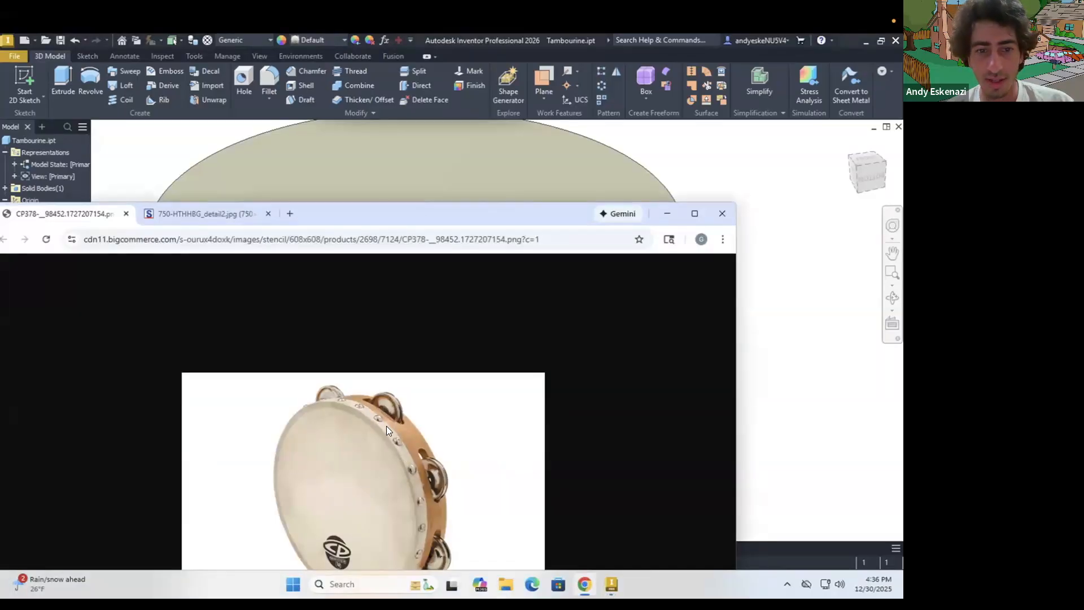
left_click(583, 585)
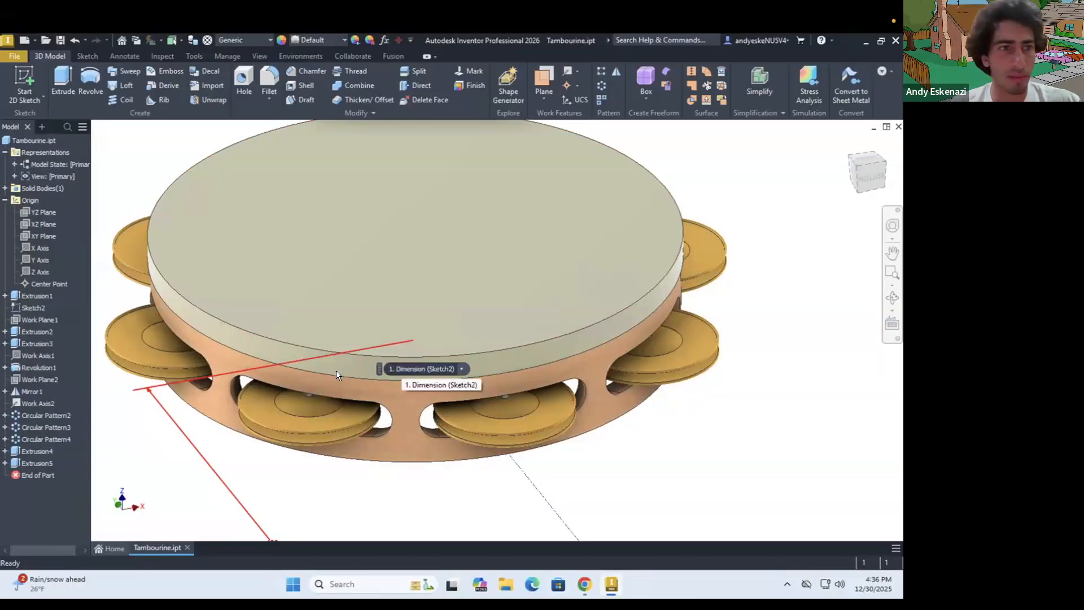
scroll(336, 371, "down", 3)
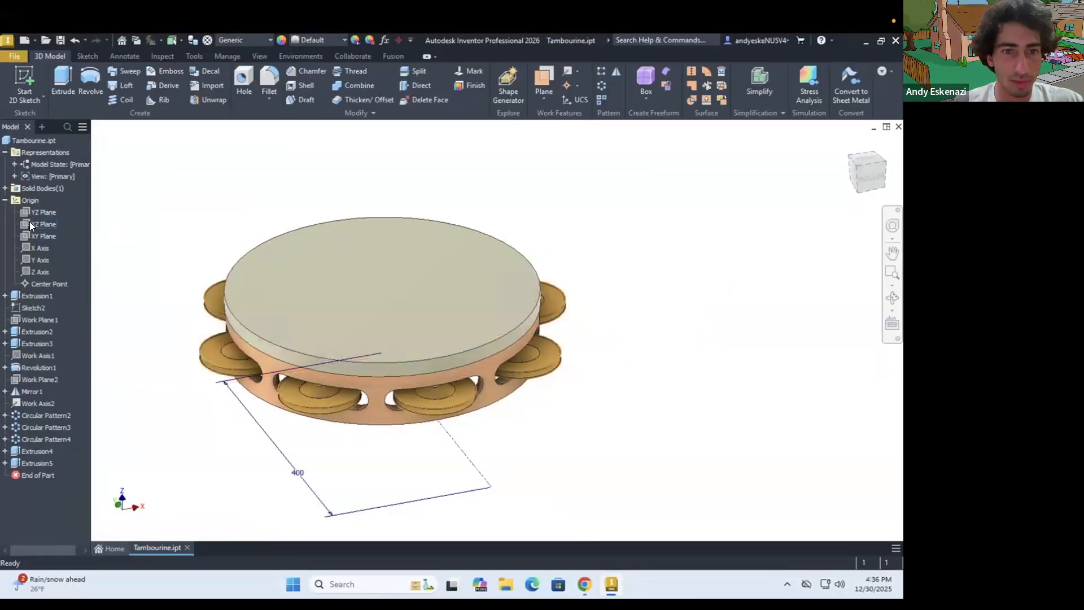
Start a sketch on the XZ Plane and project the upper rim's outer vertical edge into it
left_click(32, 223)
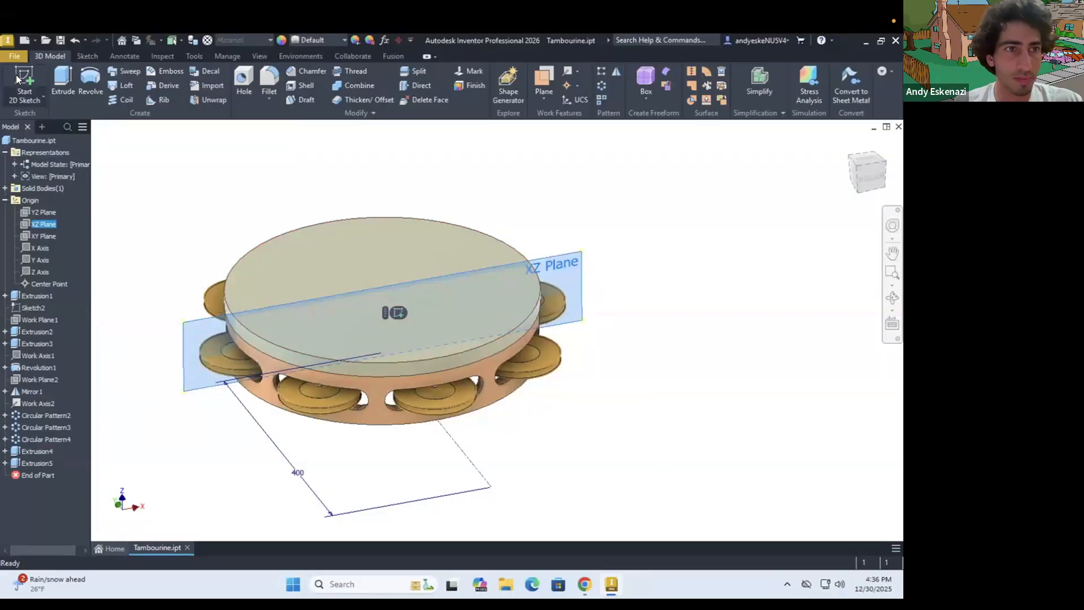
scroll(294, 378, "down", 5)
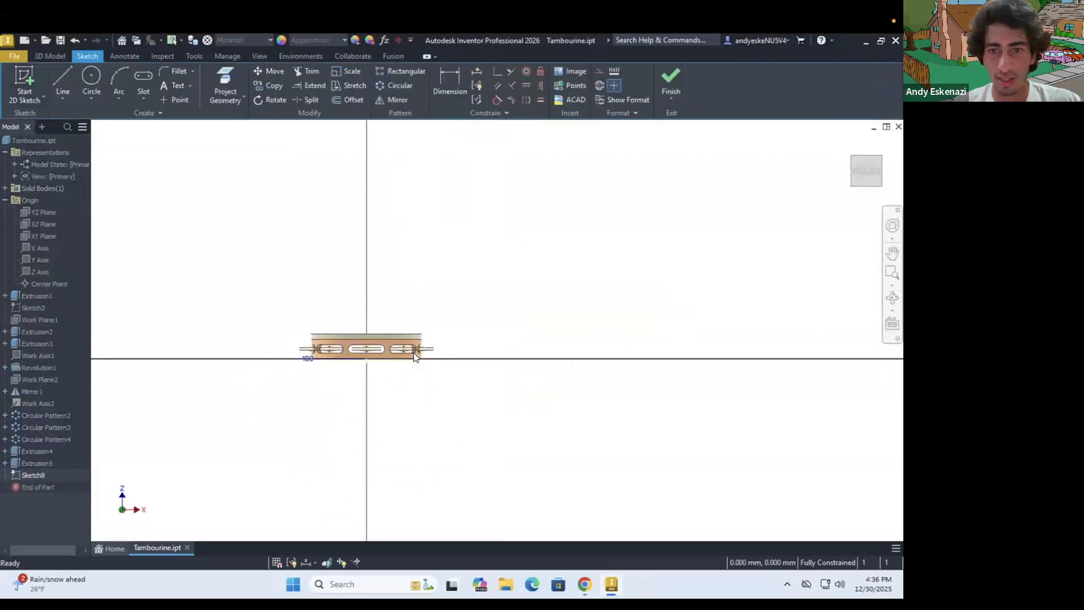
scroll(429, 336, "up", 5)
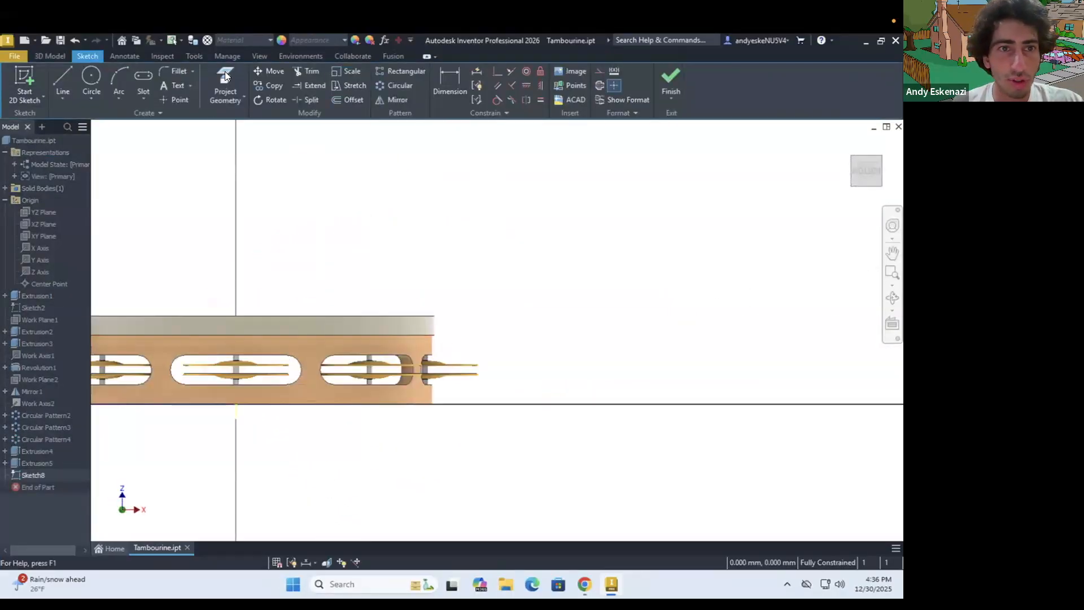
key("p")
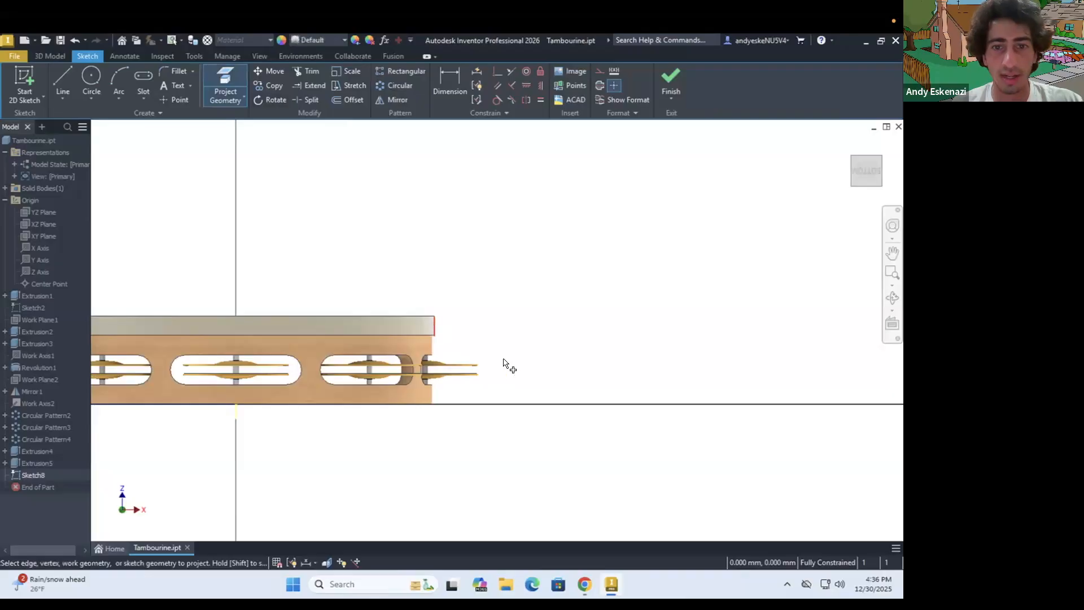
key("Escape")
Convert the projected vertical edge of the upper rim to construction geometry
middle_click_drag(453, 333, 446, 350, "shift")
scroll(444, 318, "up", 5)
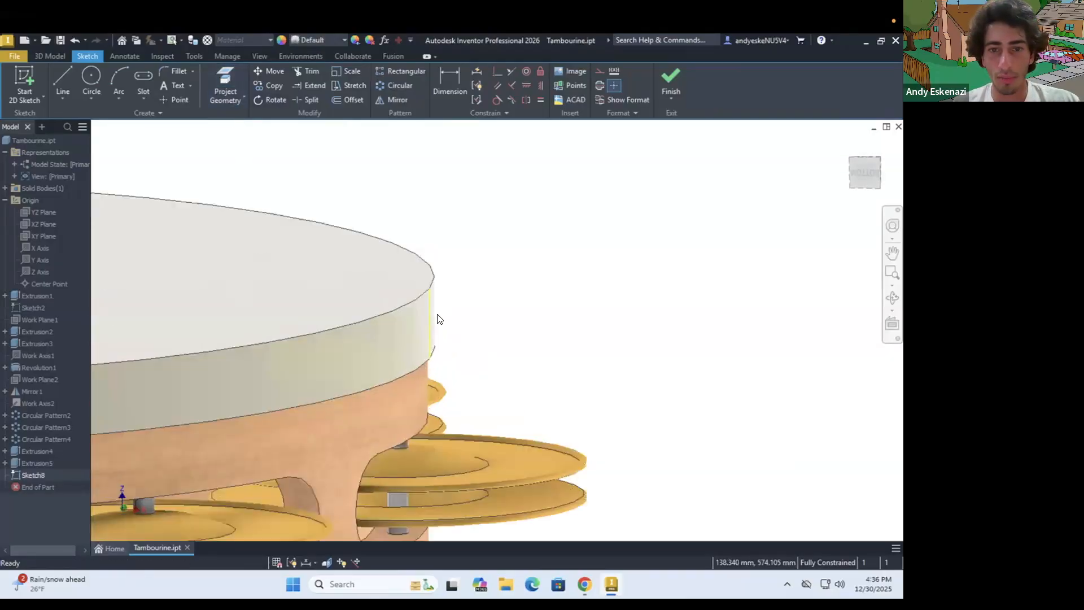
right_click(429, 314)
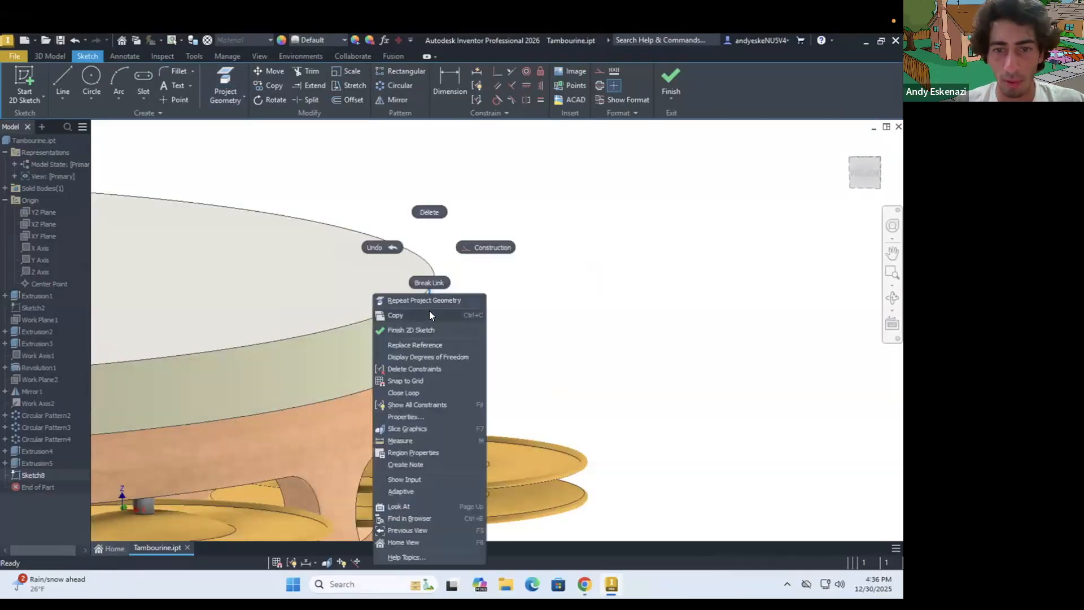
left_click(486, 245)
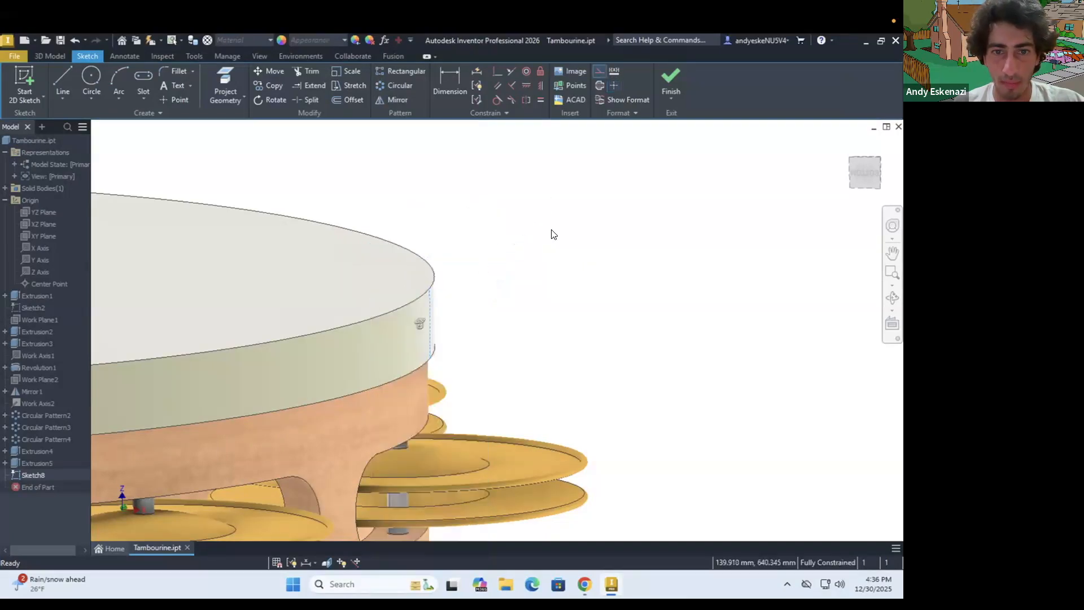
left_click(307, 179)
Sketch a three-point arc of about 7.7 mm radius bulging outward, with both endpoints on the rim's projected edge
mouse_move(395, 257)
middle_mouse_down("shift")
mouse_move(435, 288)
mouse_move(385, 273)
middle_mouse_up("shift")
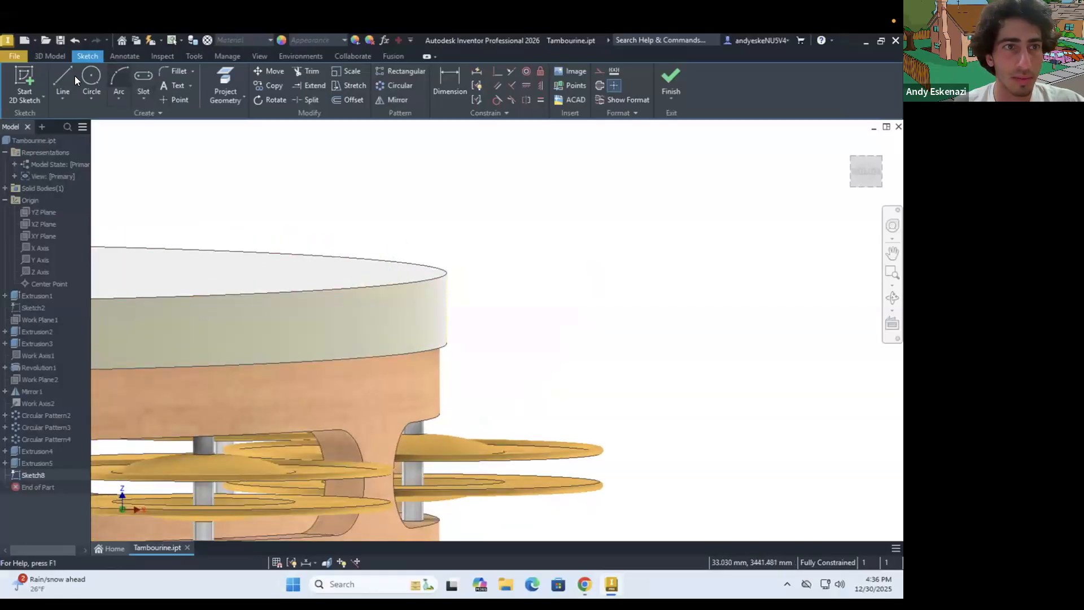
key("l")
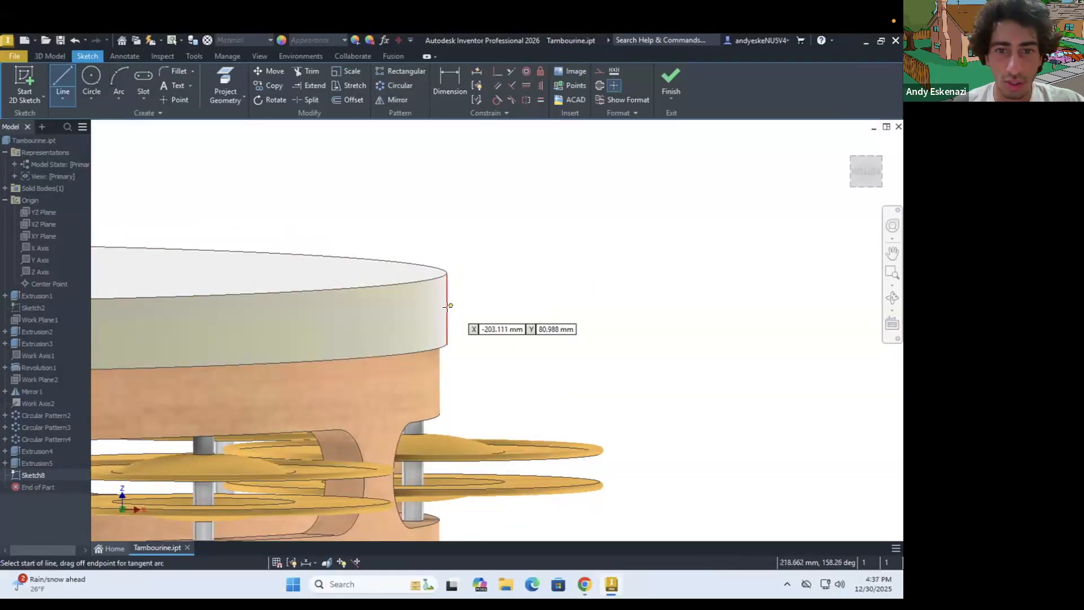
left_click(117, 79)
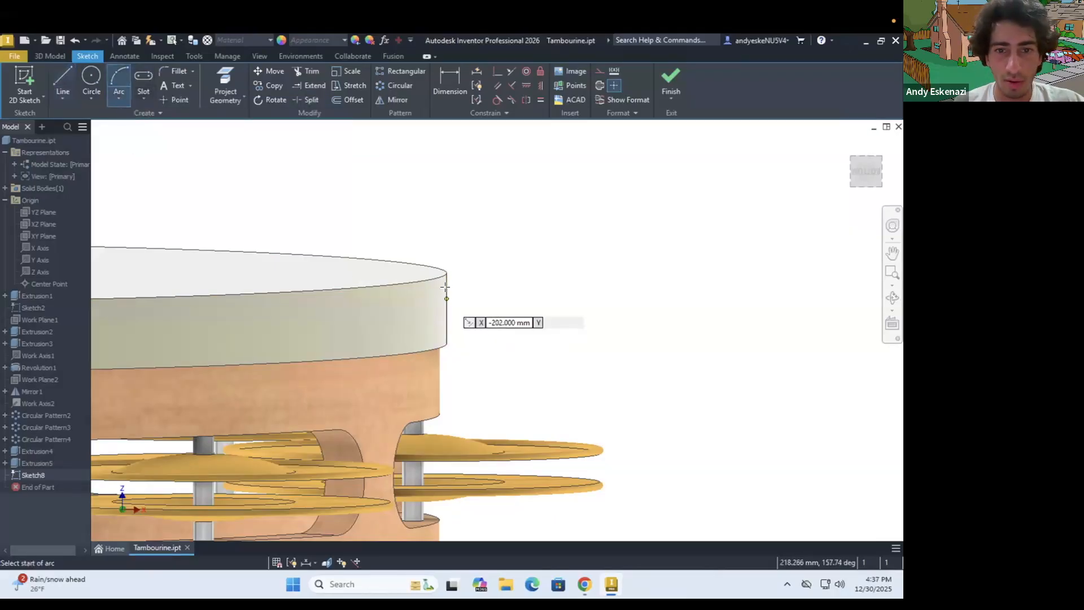
left_click(447, 287)
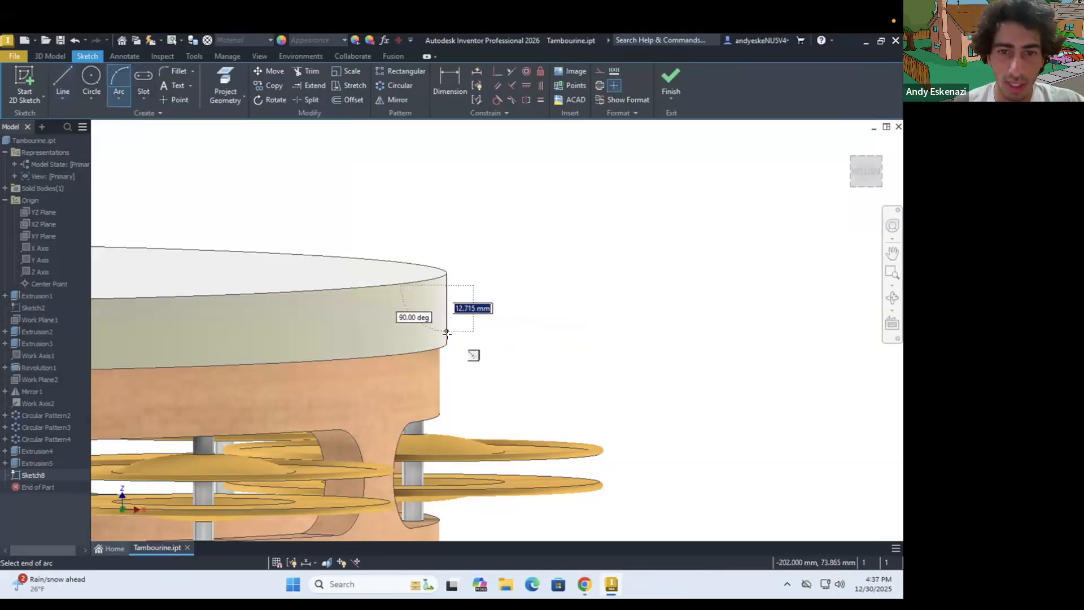
left_click(448, 333)
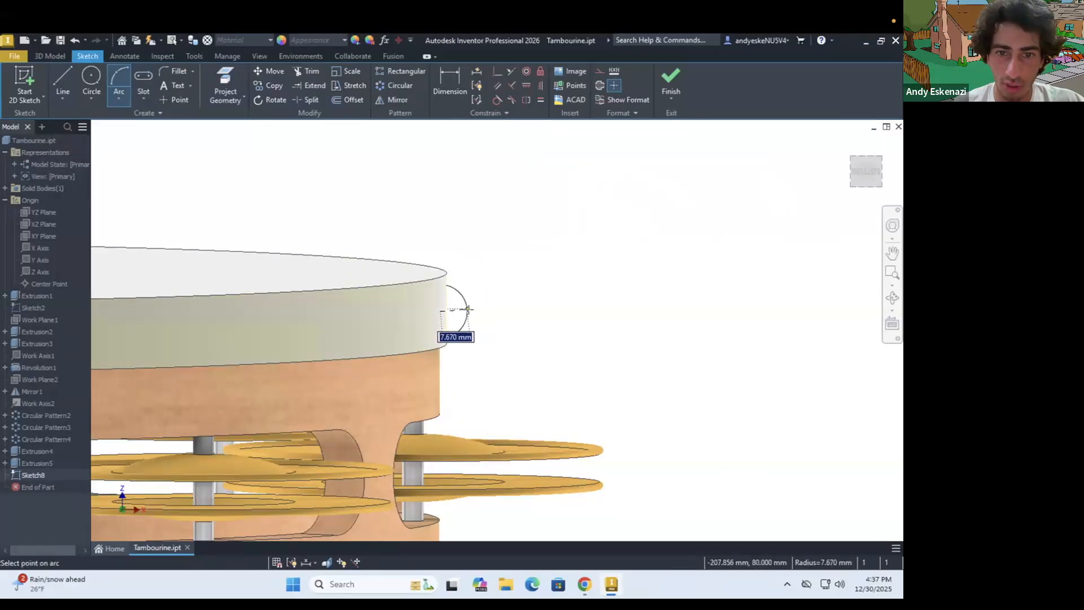
left_click(469, 309)
scroll(469, 309, "up", 3)
key("Escape")
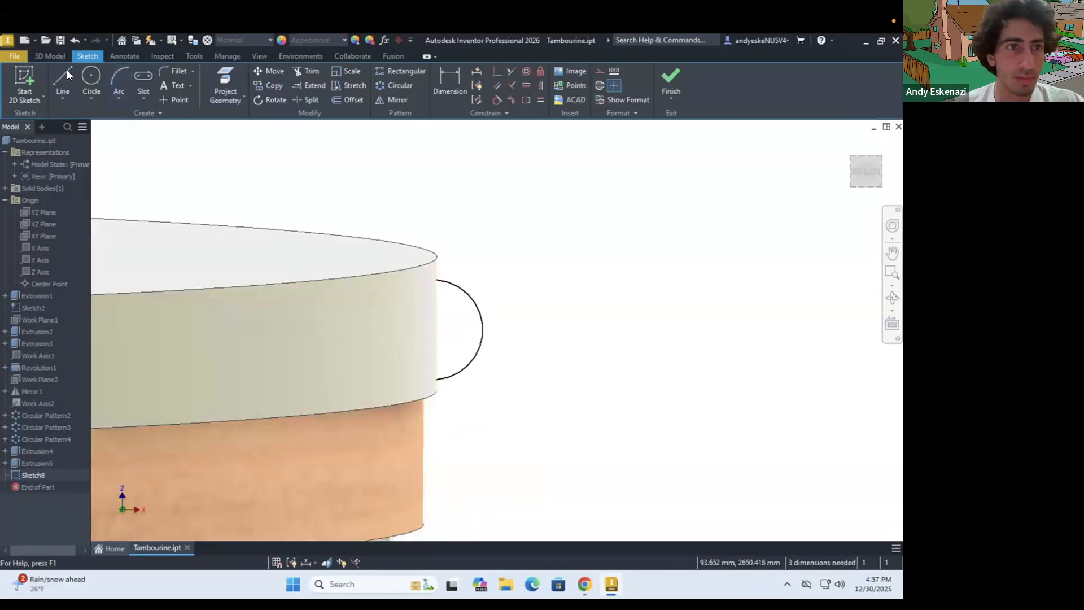
Dimension the arc's upper endpoint 3 mm below the rim's top edge
key("d")
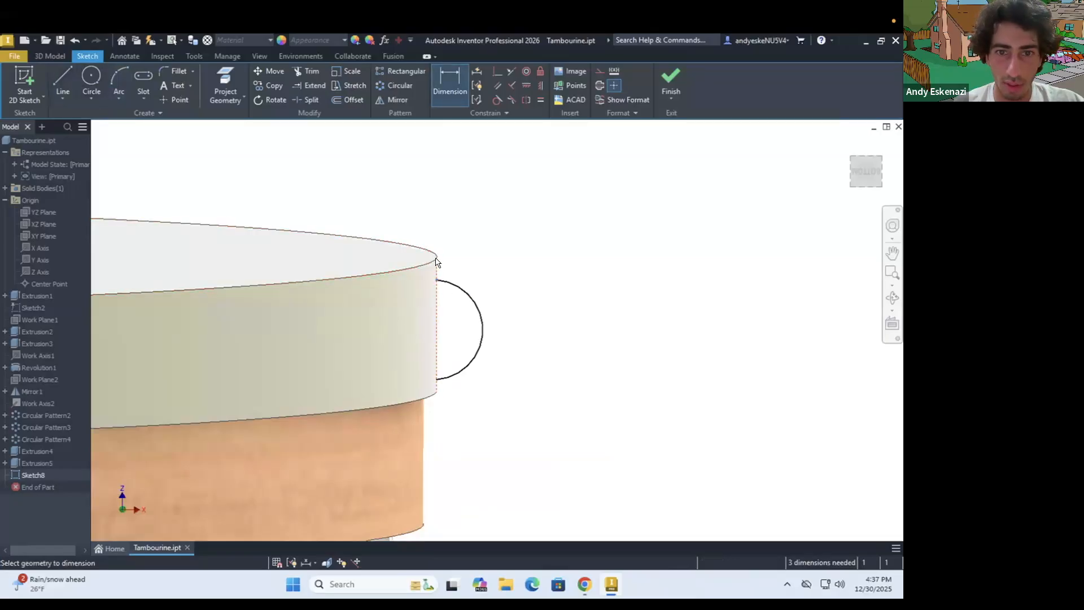
left_click(433, 261)
left_click(437, 279)
left_click(457, 274)
key("Return")
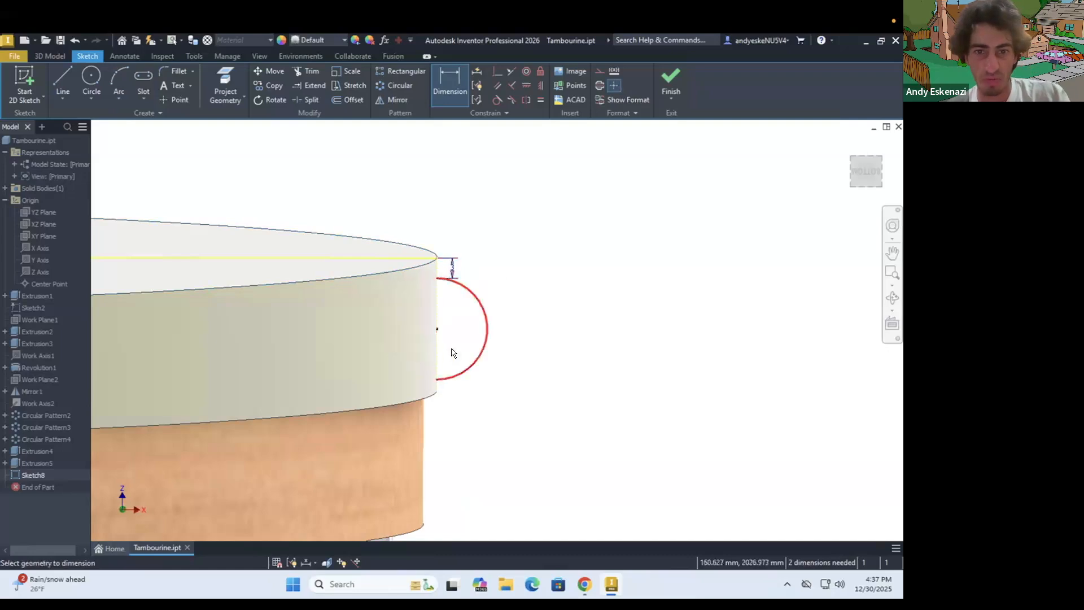
Try to dimension the arc's centre point 3 mm from the rim's lower edge, and undo the attempt
left_click(430, 396)
left_click(462, 402)
type("3")
key("Return")
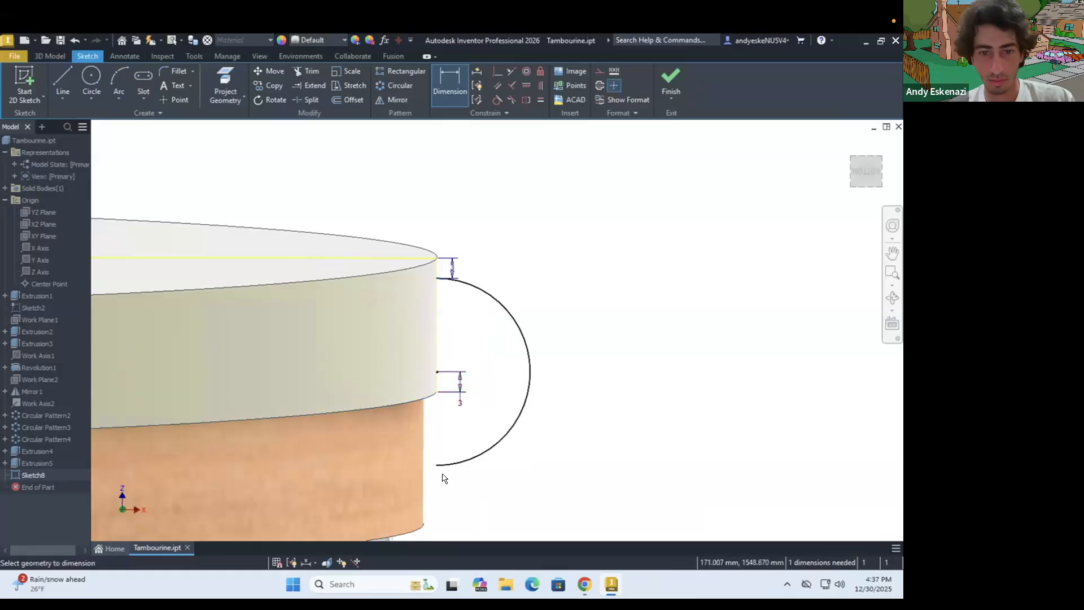
key("ctrl+z")
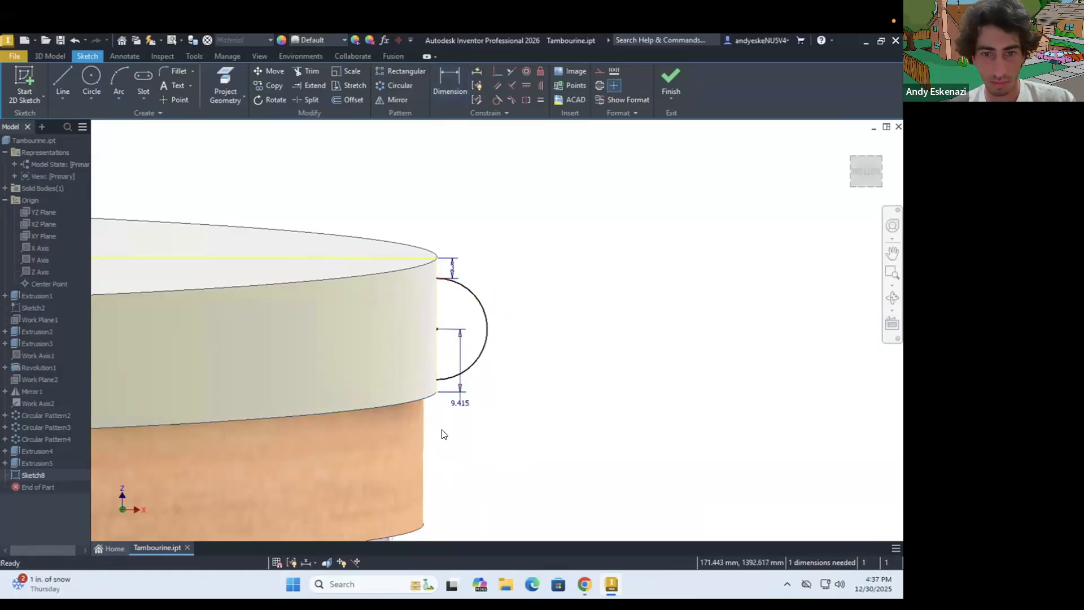
key("ctrl+z")
key("d")
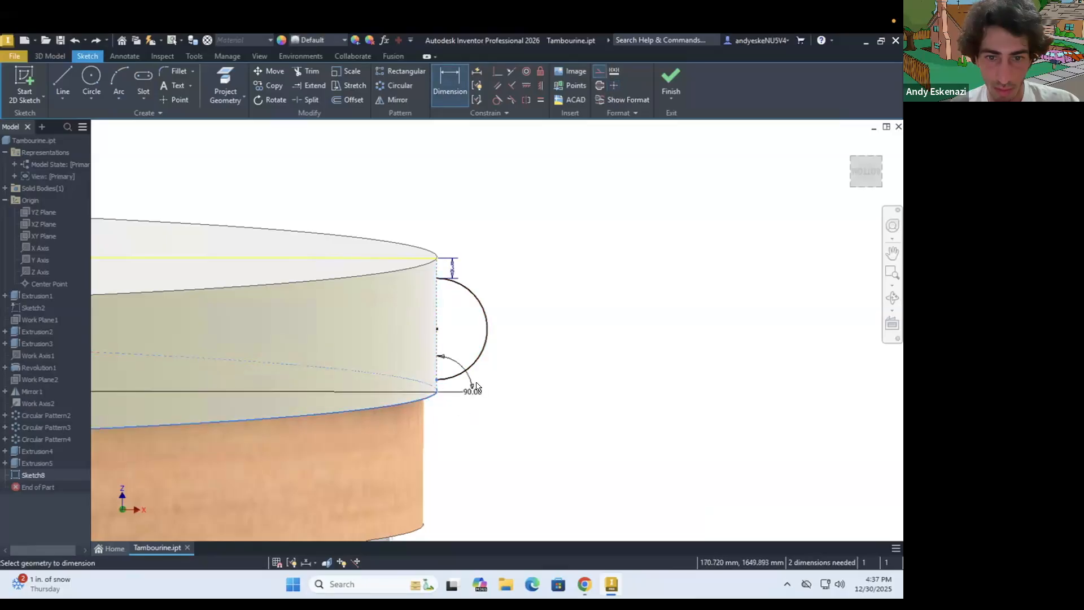
key("Escape")
Dimension the arc's lower endpoint 3 mm above the lower end of the projected rim edge
scroll(455, 387, "up", 3)
key("d")
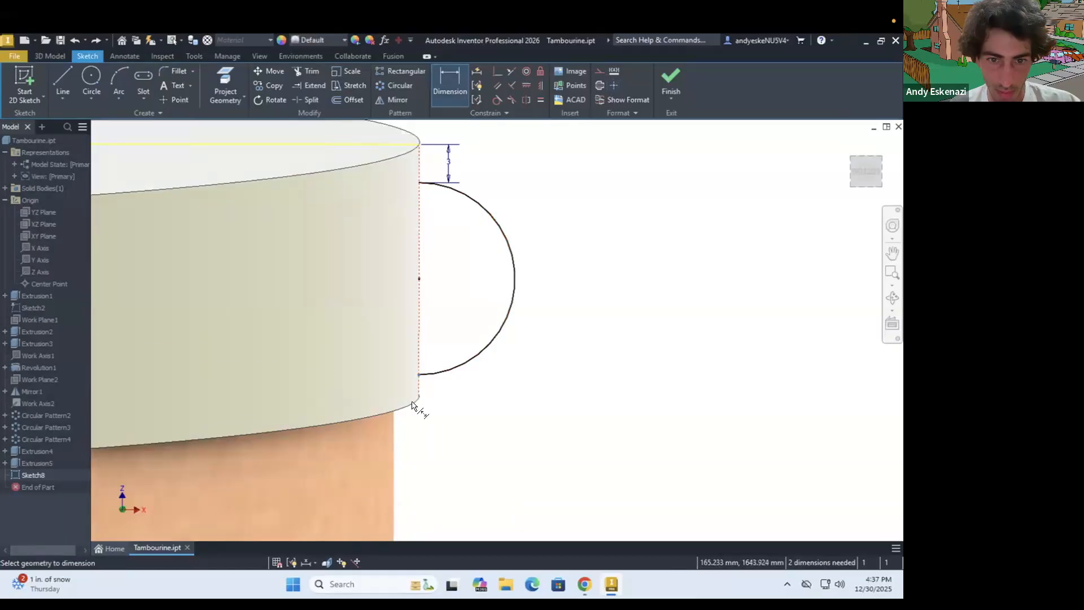
left_click(415, 403)
left_click(450, 398)
type("3")
key("Return")
scroll(443, 341, "down", 2)
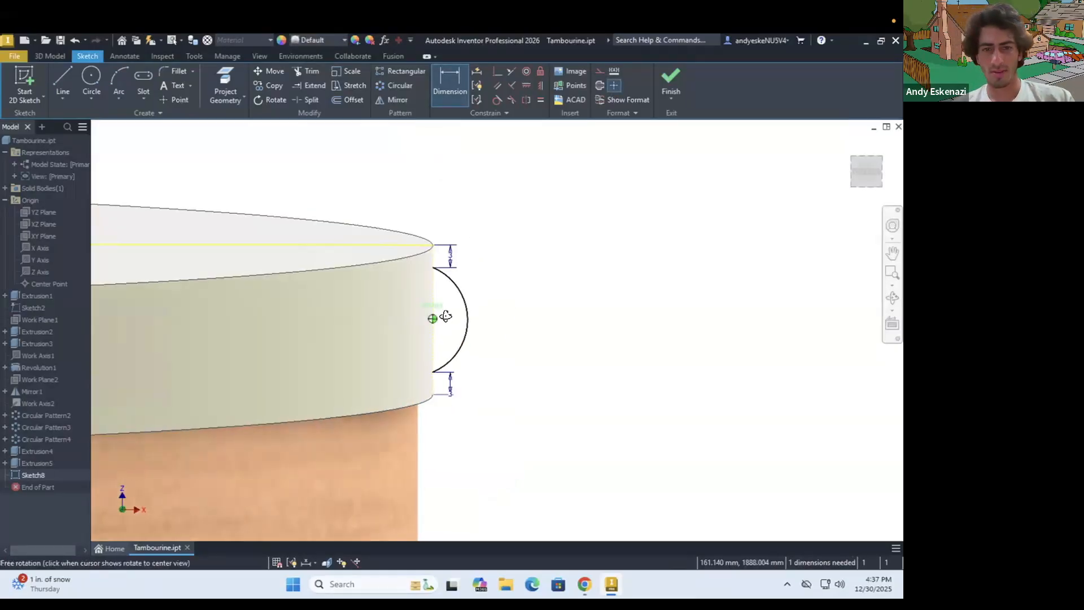
Dimension the arc's radius at 8 mm
scroll(435, 315, "down", 3)
middle_click_drag(421, 304, 458, 305, "shift")
key("Escape")
left_click_drag(463, 305, 468, 303)
scroll(466, 308, "up", 4)
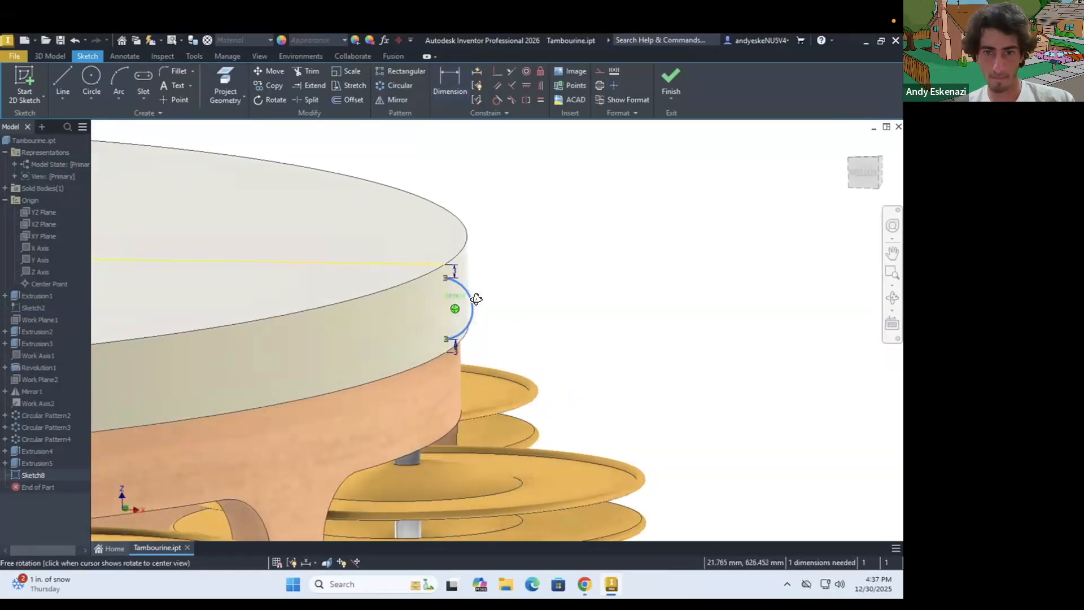
key("d")
left_click(445, 304)
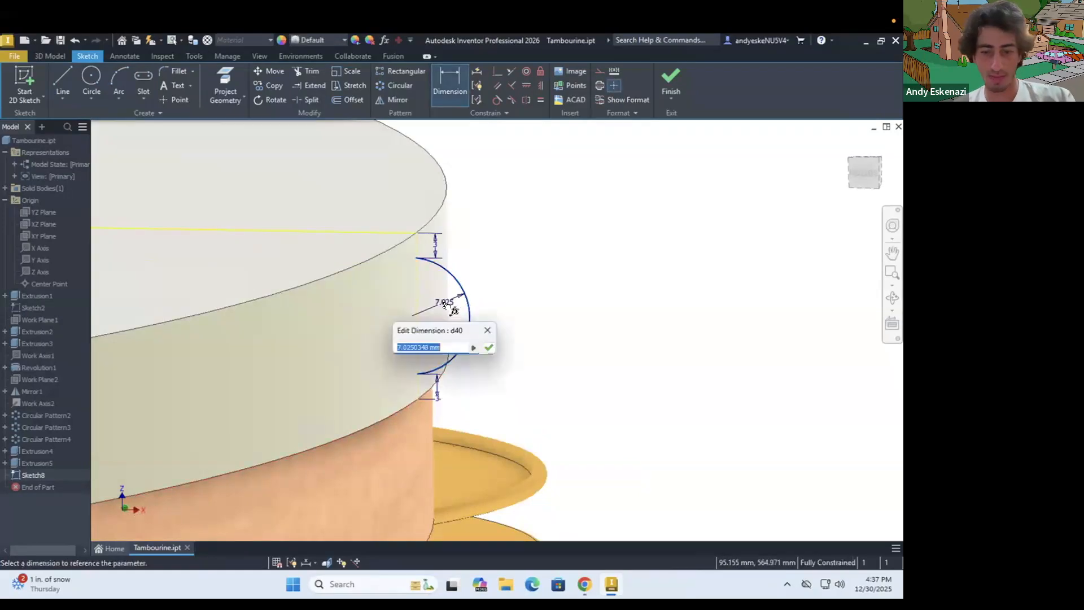
type("8")
key("Return")
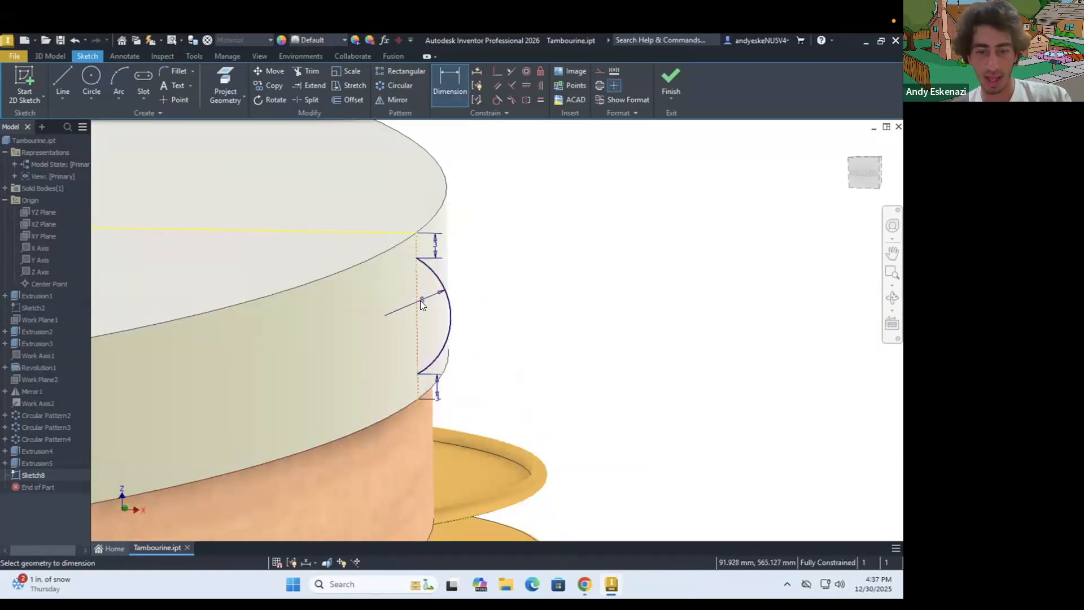
Set the stud profile arc's radius to 7 mm
key("Escape")
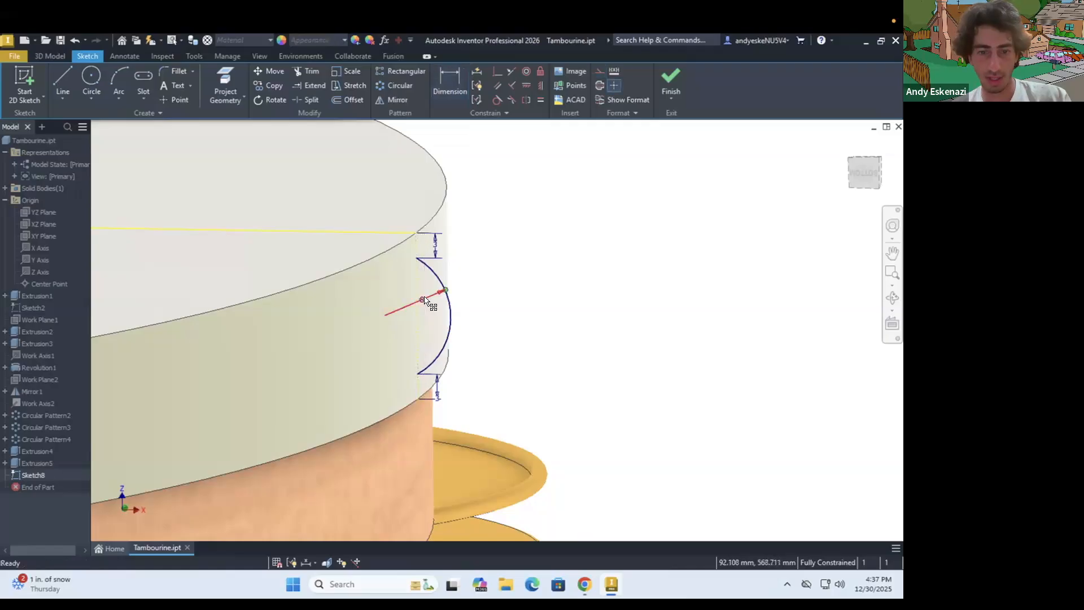
double_click(425, 300)
type("7")
key("Return")
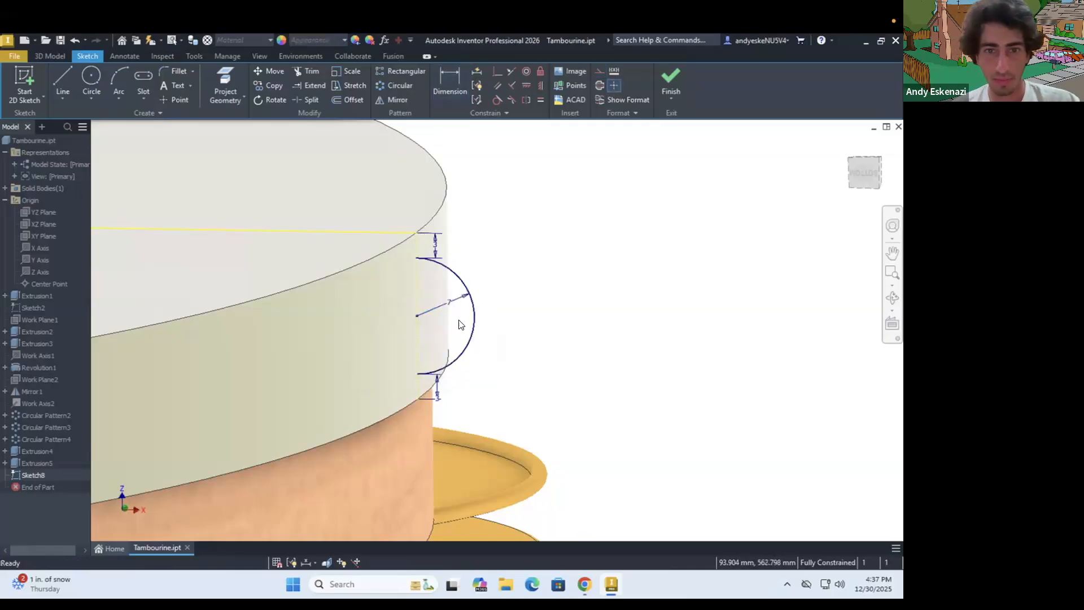
Close the stud profile with a straight vertical line between the arc's upper and lower endpoints
left_click(63, 80)
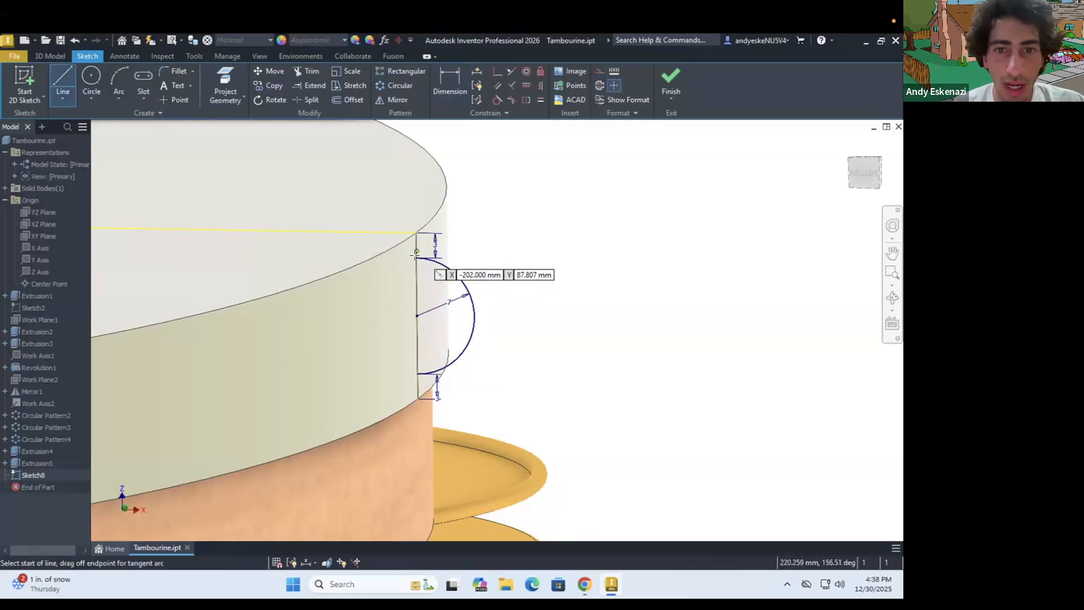
left_click(416, 257)
left_click(418, 373)
key("Escape")
Revolve the closed half-circle profile a full 360 degrees about its straight vertical edge
left_click(52, 55)
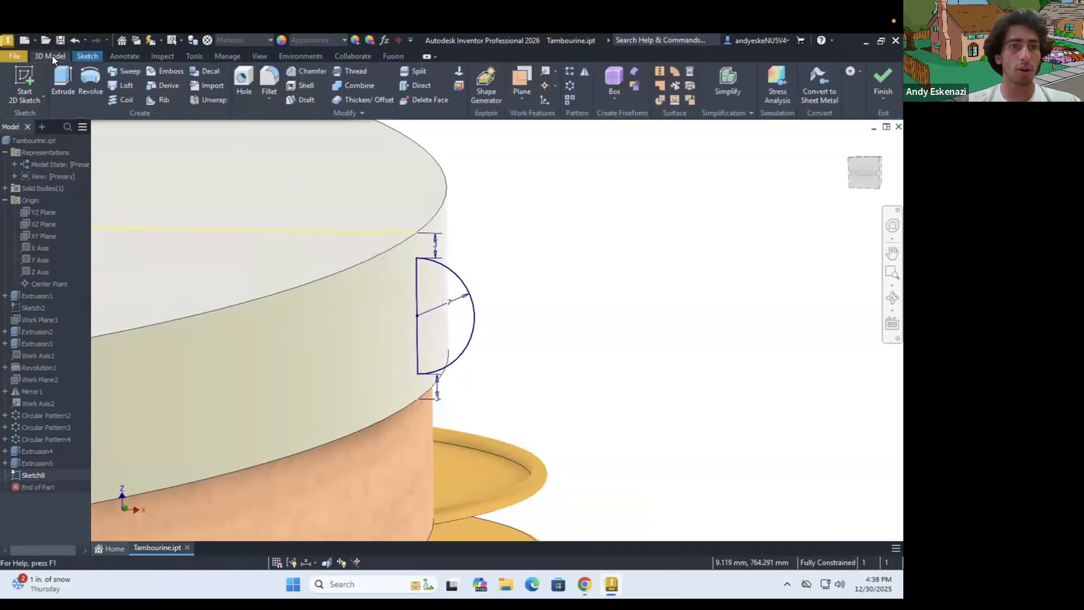
left_click(81, 75)
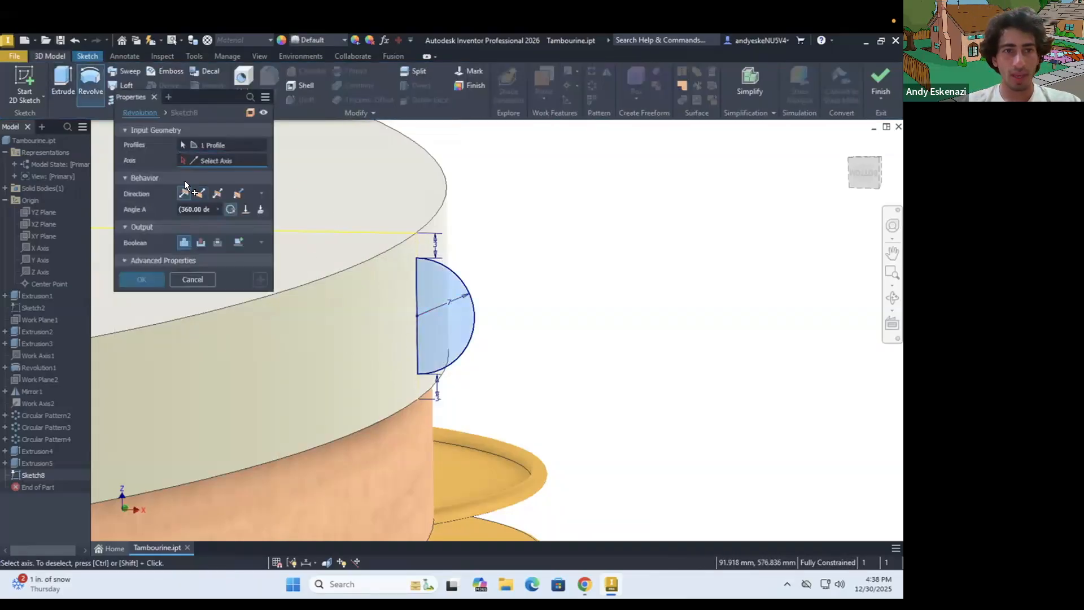
left_click(416, 283)
key("Return")
scroll(384, 300, "down", 4)
middle_click_drag(414, 293, 367, 315, "shift")
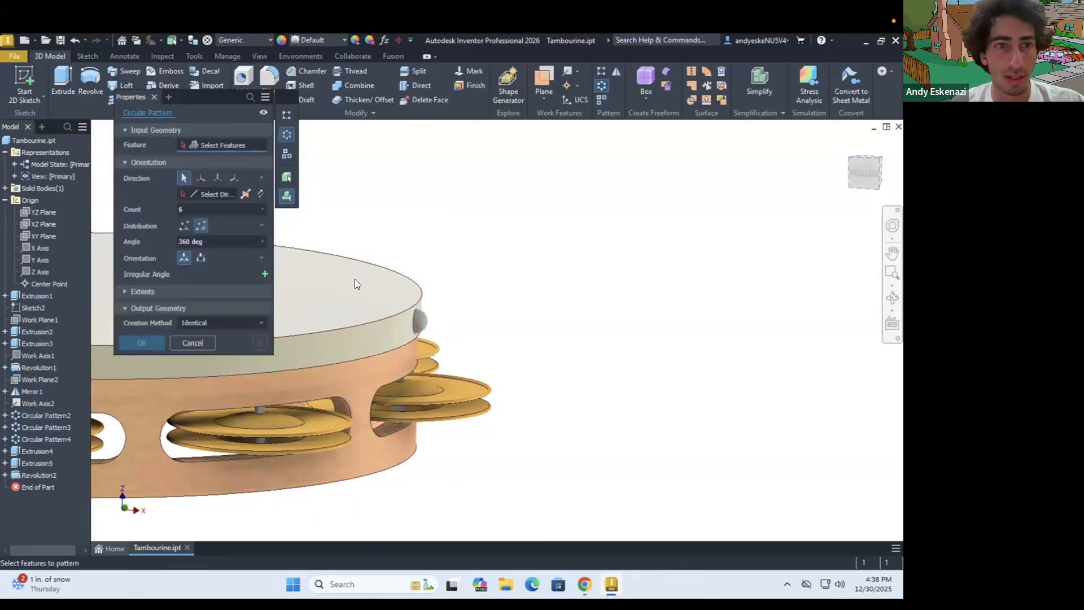
Create a circular pattern of the revolved stud around the rim's axis with 24 instances over 360 degrees
left_click(425, 327)
key("Escape")
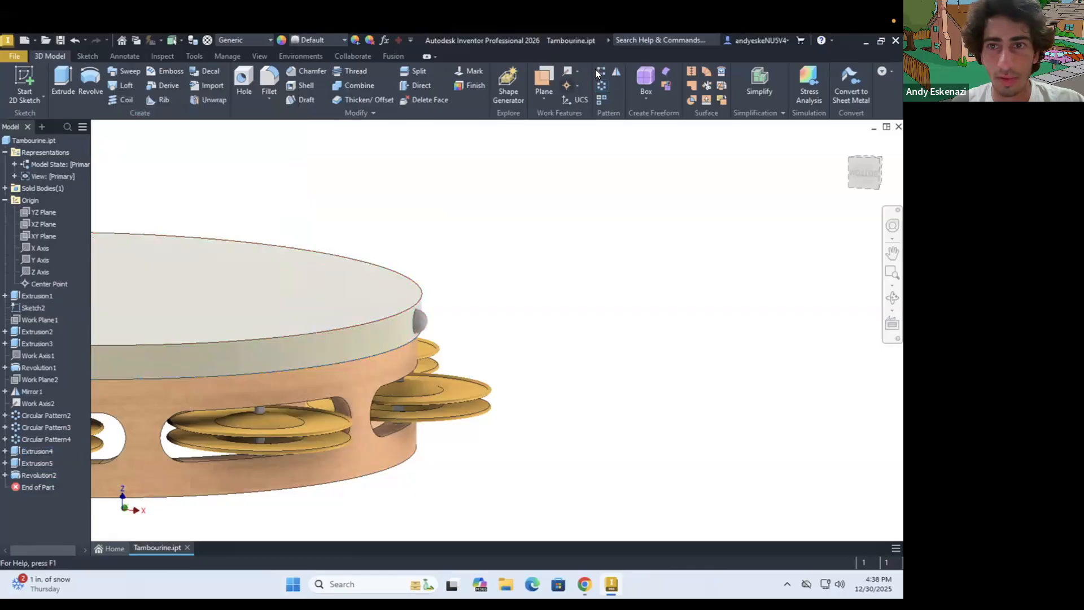
key("ctrl+shift+o")
left_click(46, 474)
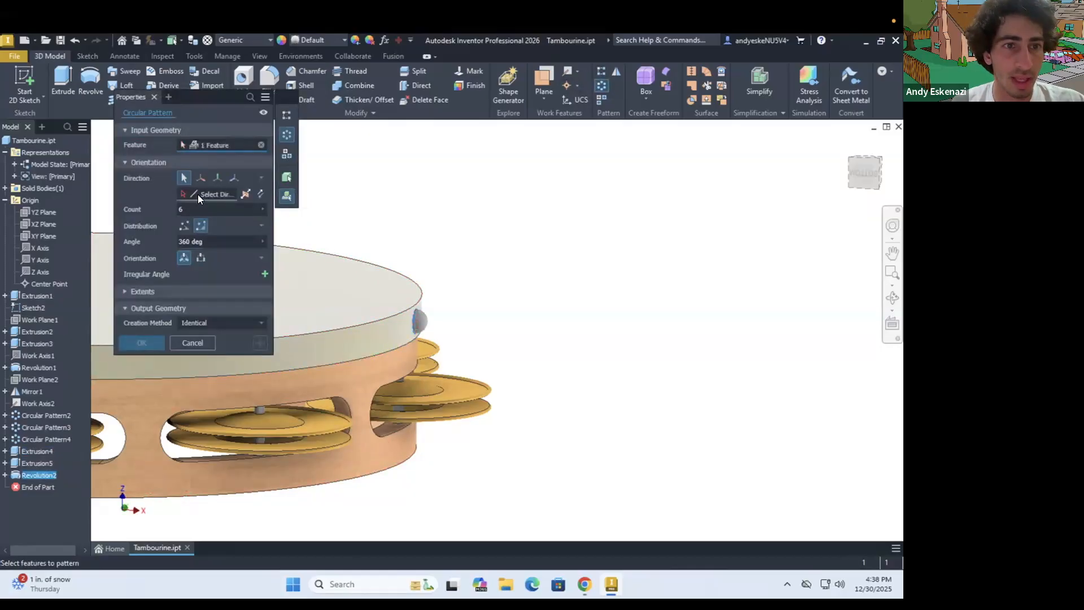
left_click(341, 340)
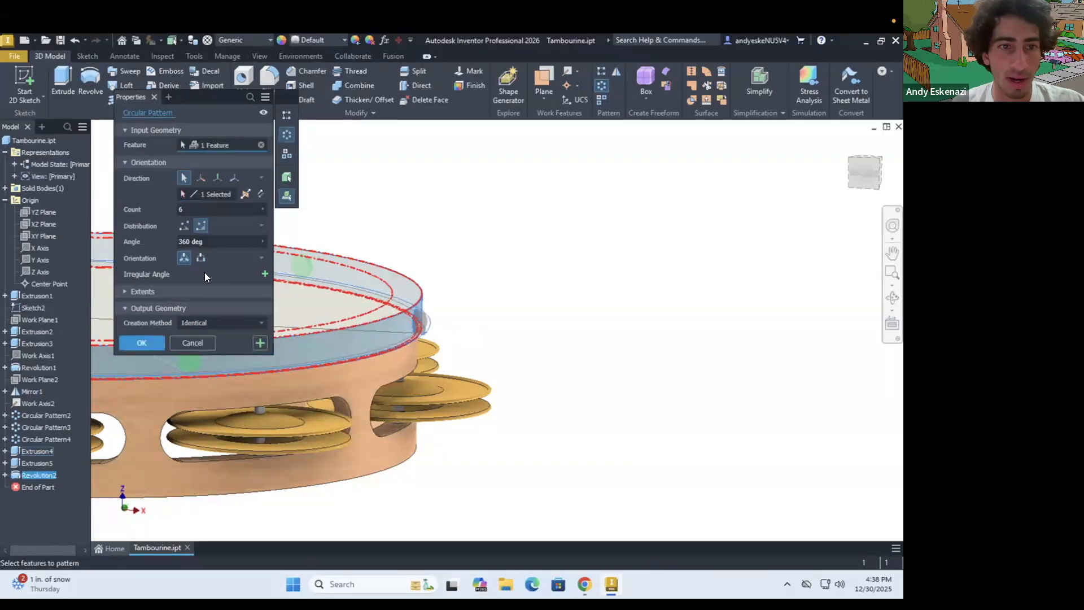
left_click(196, 209)
type("24")
scroll(528, 362, "down", 5)
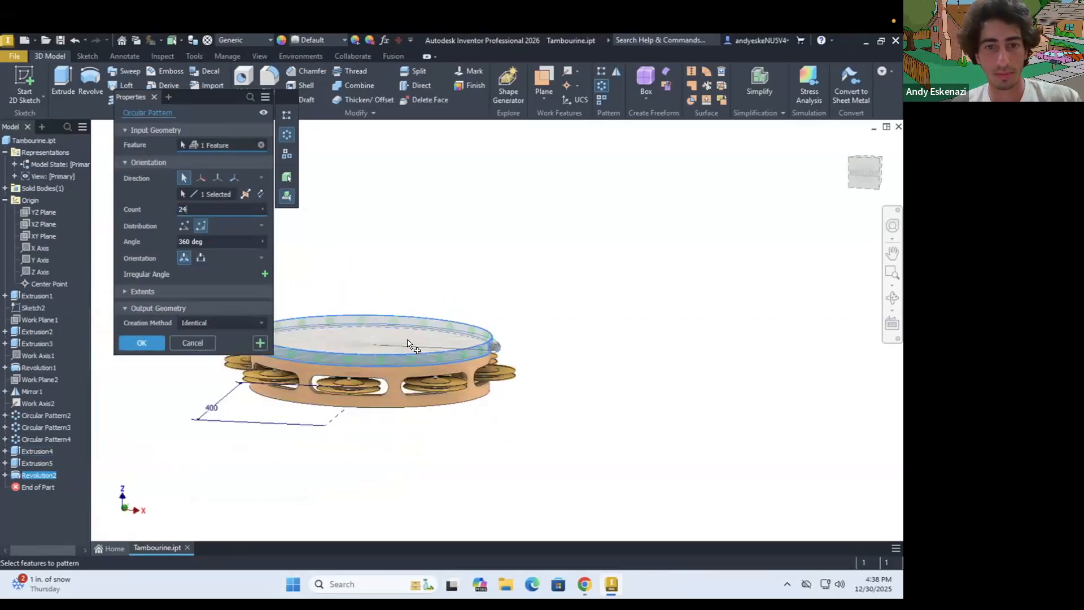
middle_click_drag(407, 338, 402, 381, "shift")
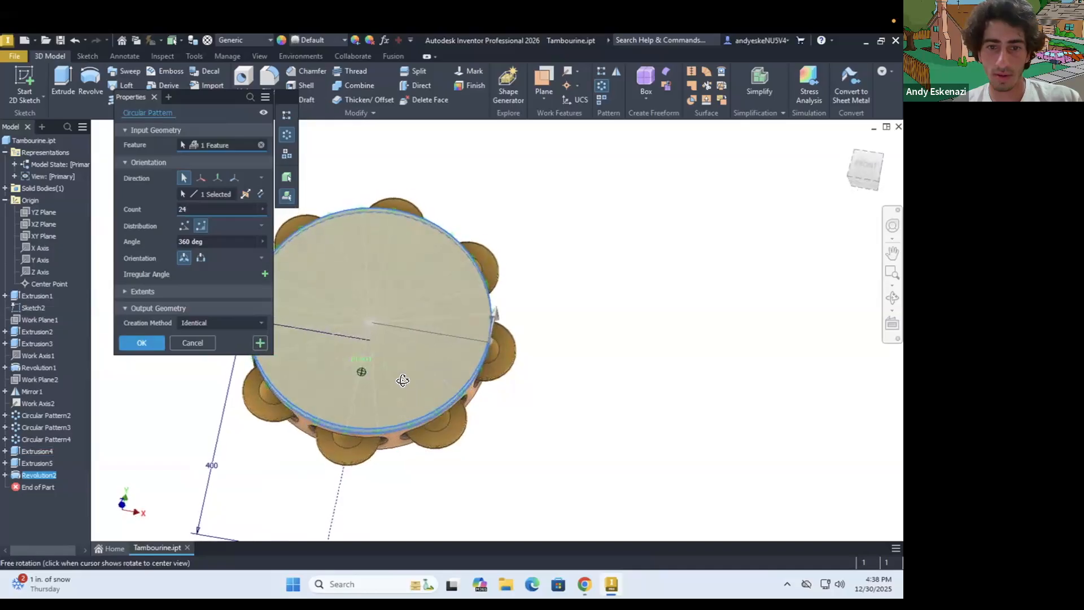
left_click(141, 343)
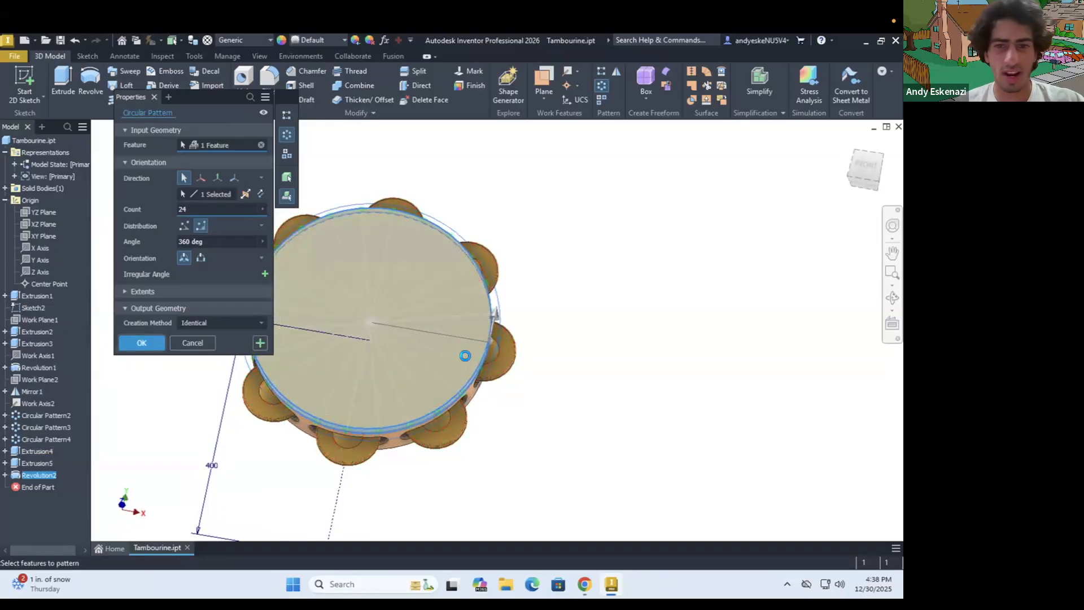
Assign the Chrome - Polished appearance to the stud's revolution feature and its circular pattern
scroll(465, 362, "up", 3)
middle_click_drag(464, 361, 492, 298, "shift")
scroll(493, 299, "up", 3)
left_click(34, 485)
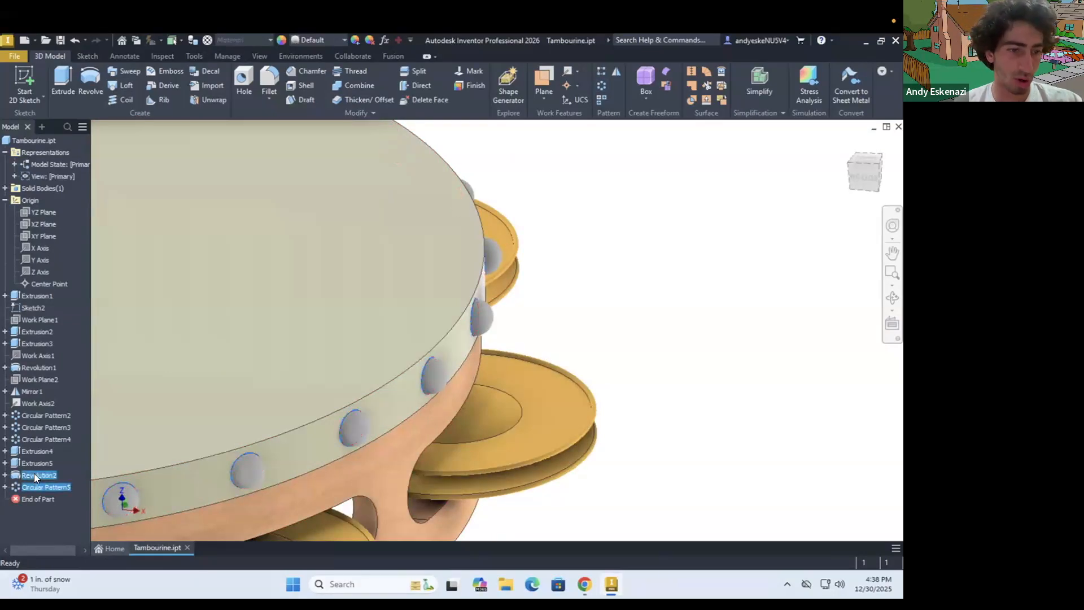
right_click(34, 476)
left_click(72, 543)
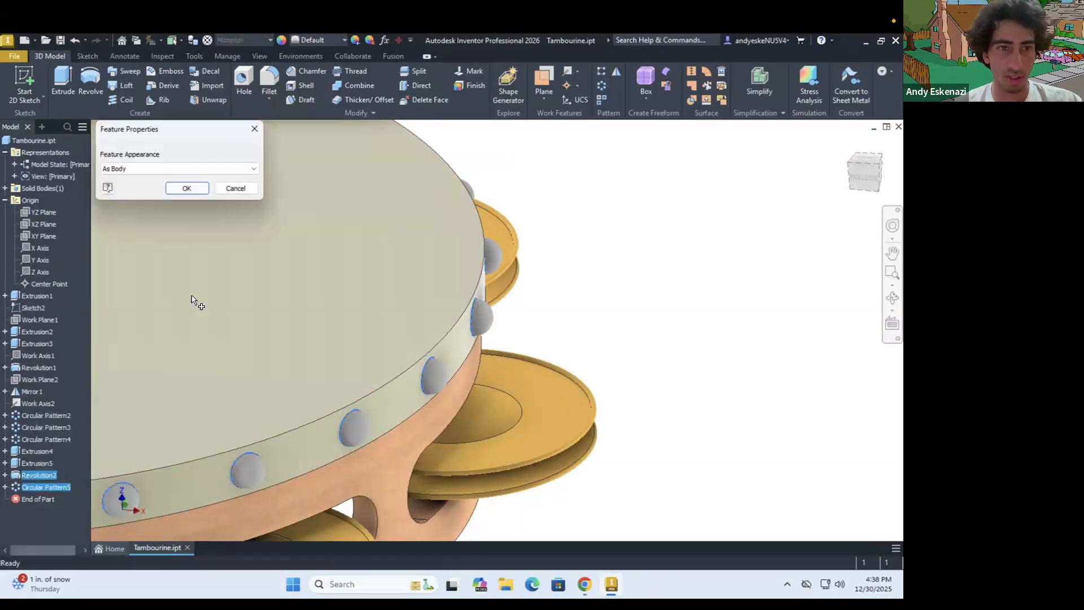
left_click(140, 169)
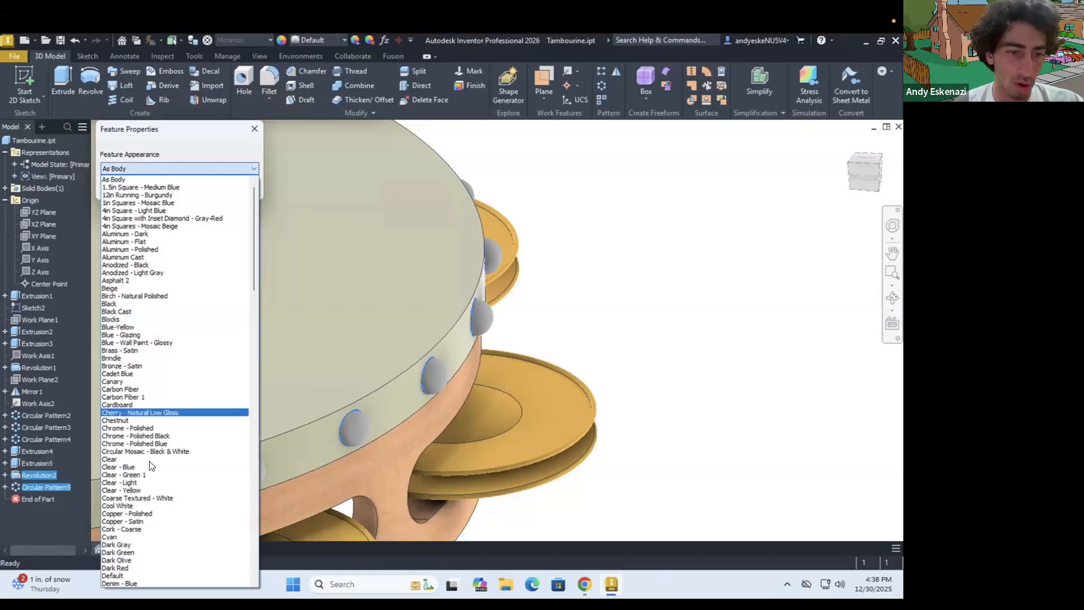
scroll(145, 519, "down", 4)
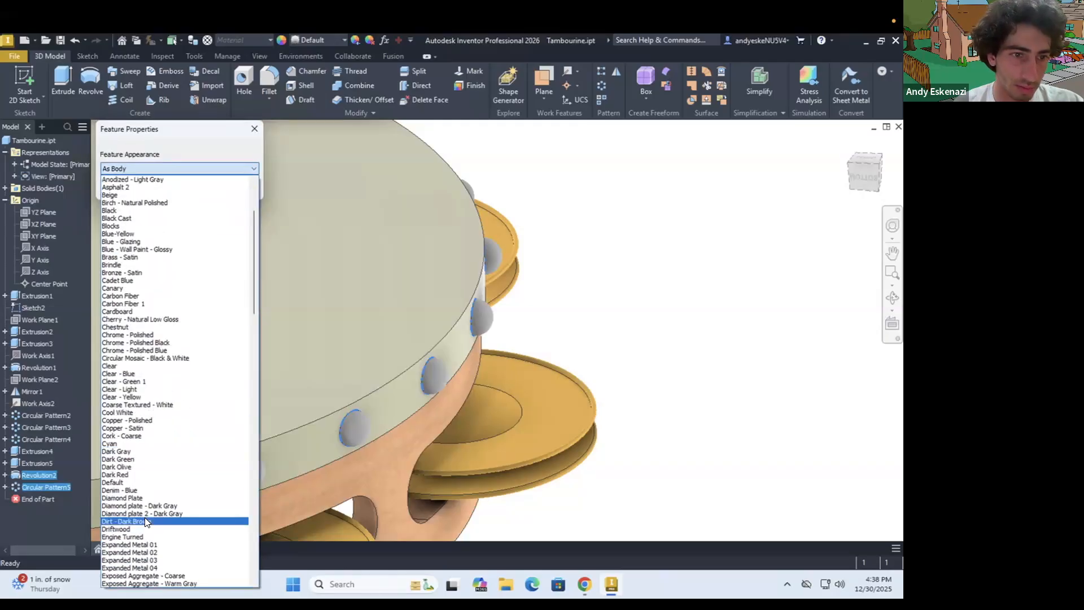
scroll(145, 517, "down", 3)
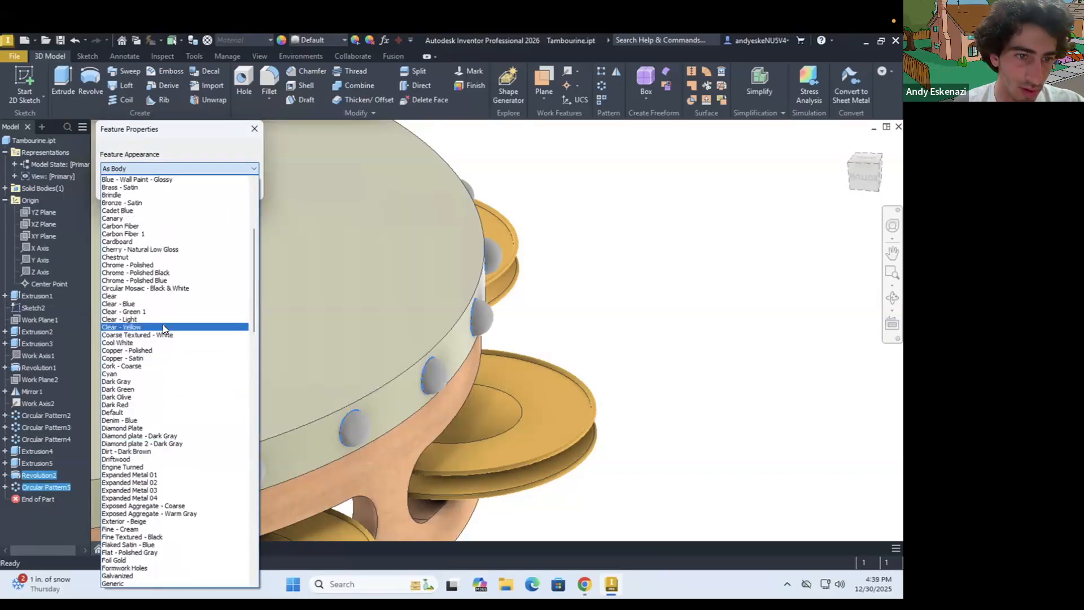
left_click(138, 265)
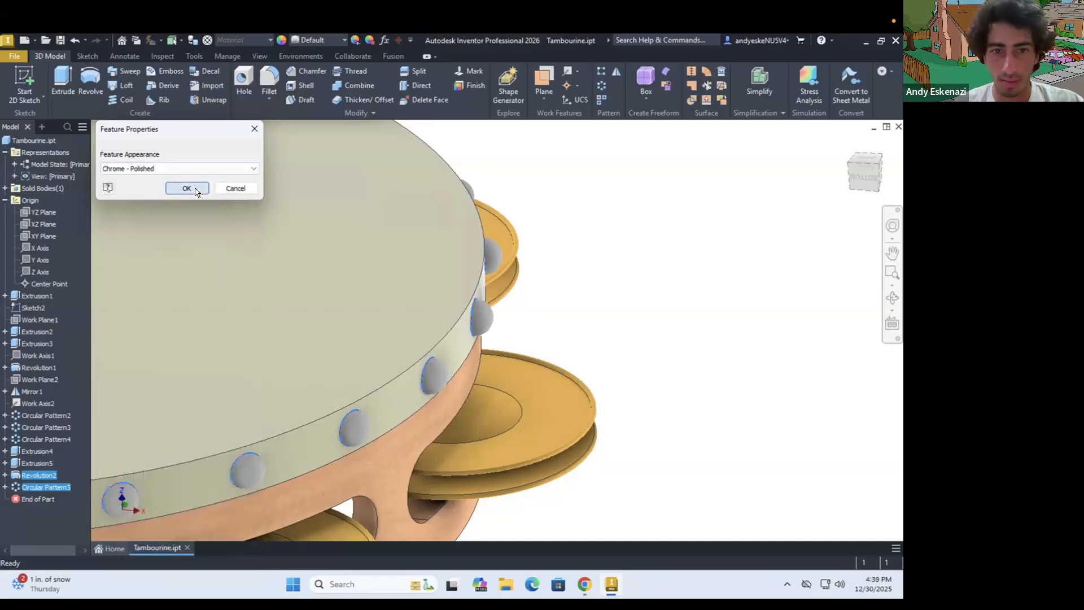
left_click(187, 188)
Chamfer the studded rim's upper and lower outer edges by 1 mm
scroll(615, 342, "down", 5)
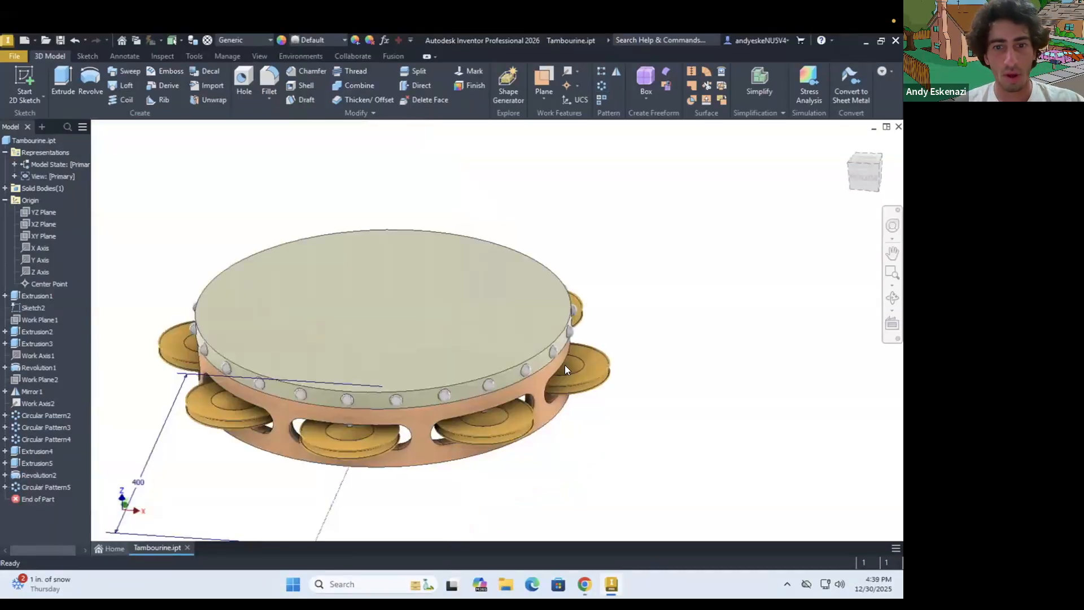
scroll(565, 365, "down", 5)
middle_click_drag(575, 342, 576, 346, "shift")
scroll(525, 328, "up", 2)
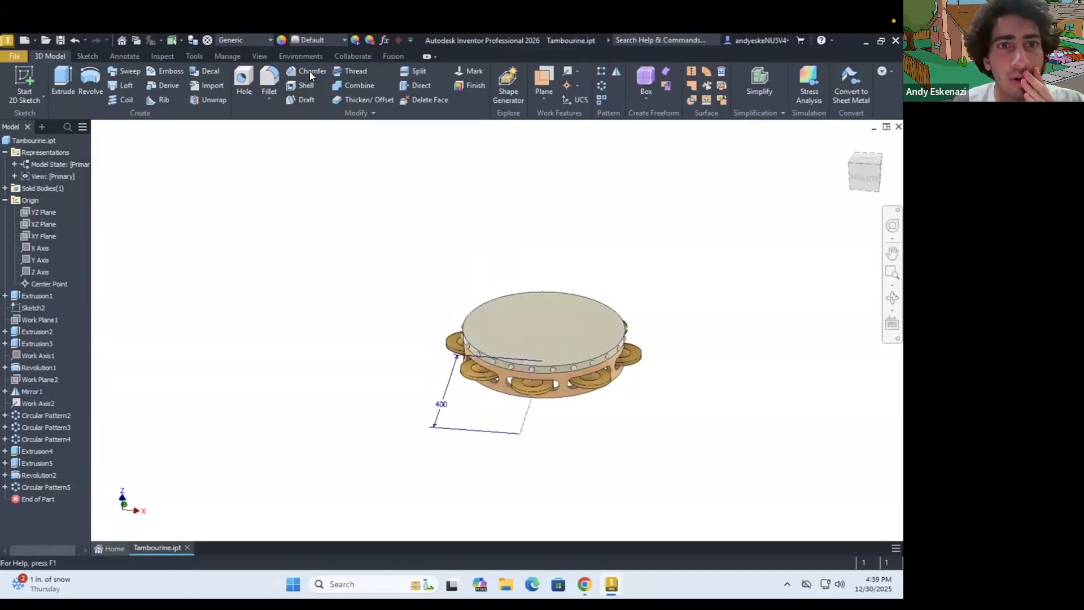
left_click(310, 71)
scroll(568, 374, "up", 3)
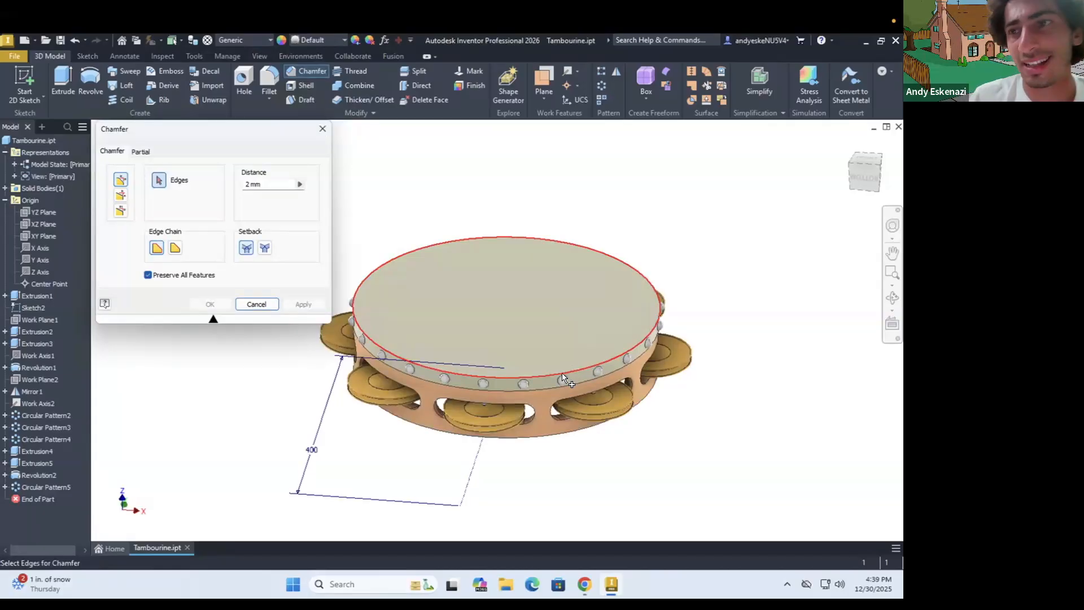
left_click(561, 376)
scroll(561, 376, "up", 5)
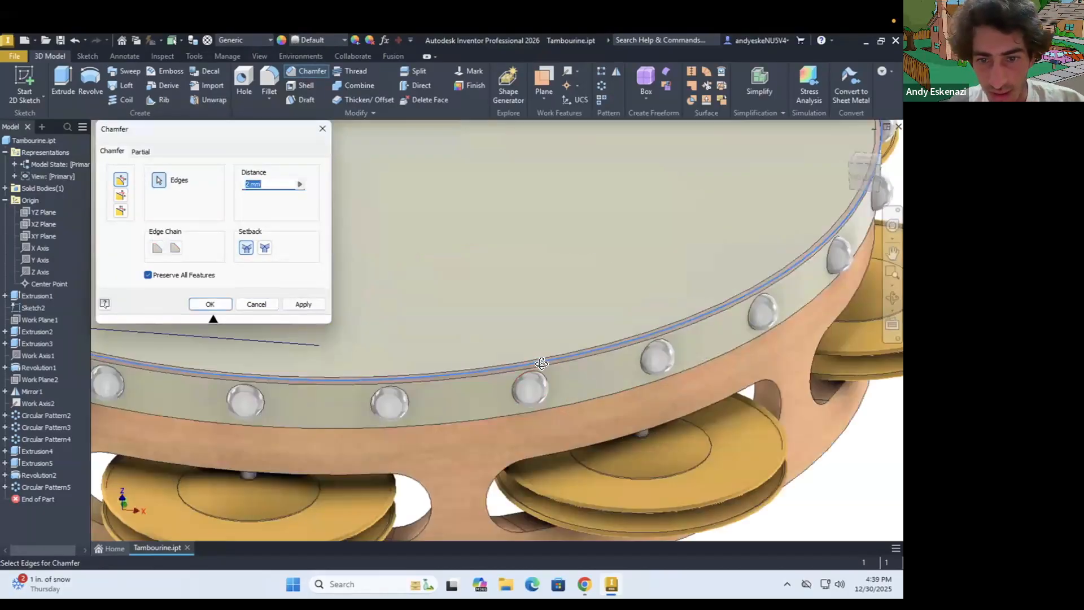
scroll(541, 363, "down", 5)
scroll(574, 327, "up", 3)
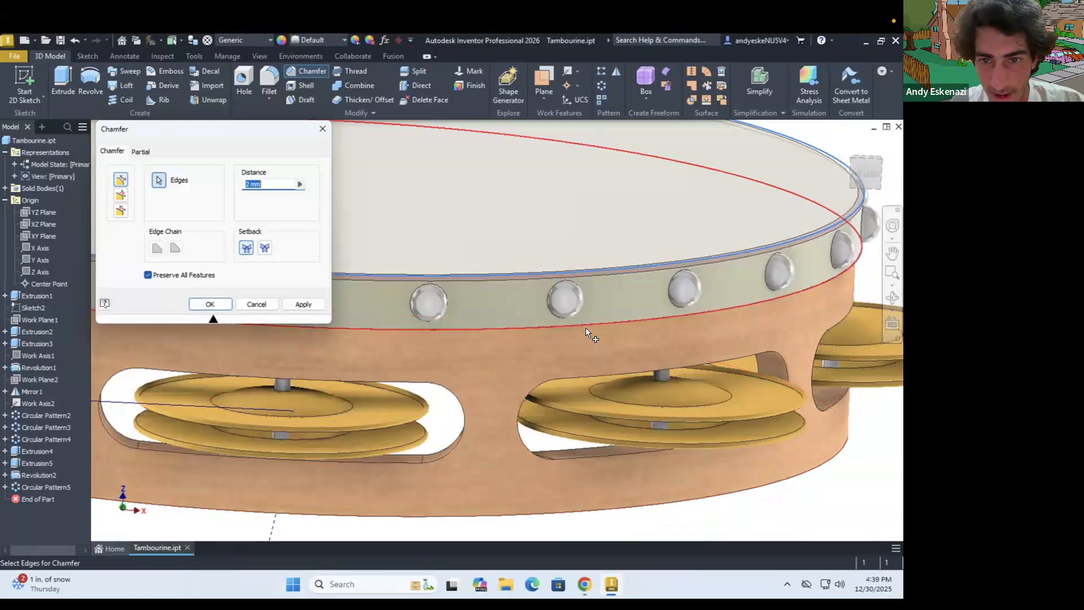
left_click(586, 329)
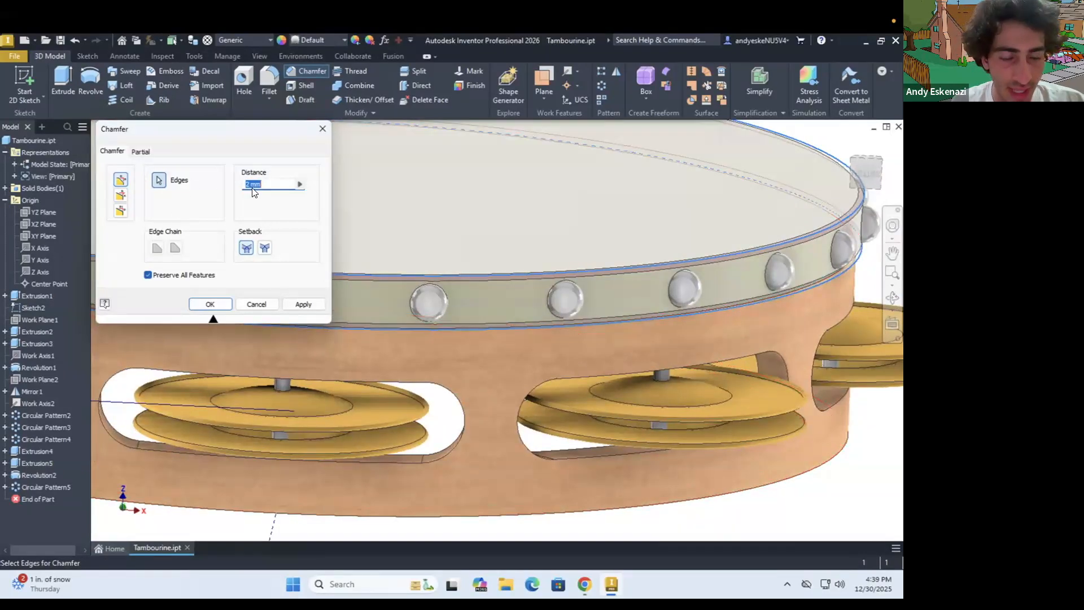
type("1")
left_click(210, 304)
scroll(494, 340, "down", 3)
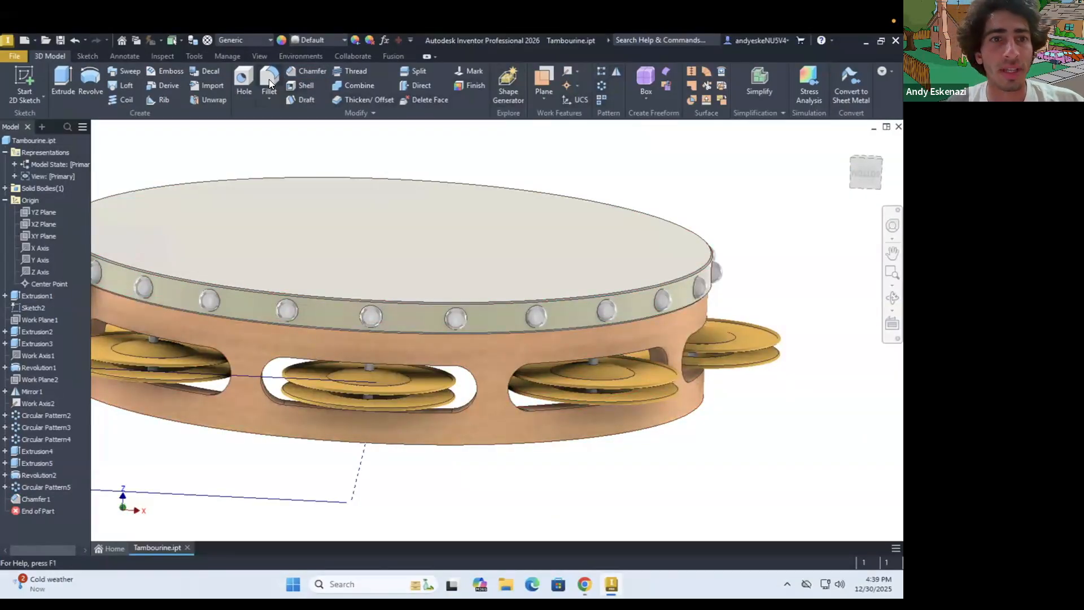
Chamfer the inner and outer edges on the underside of the wooden frame by 1 mm
left_click(305, 70)
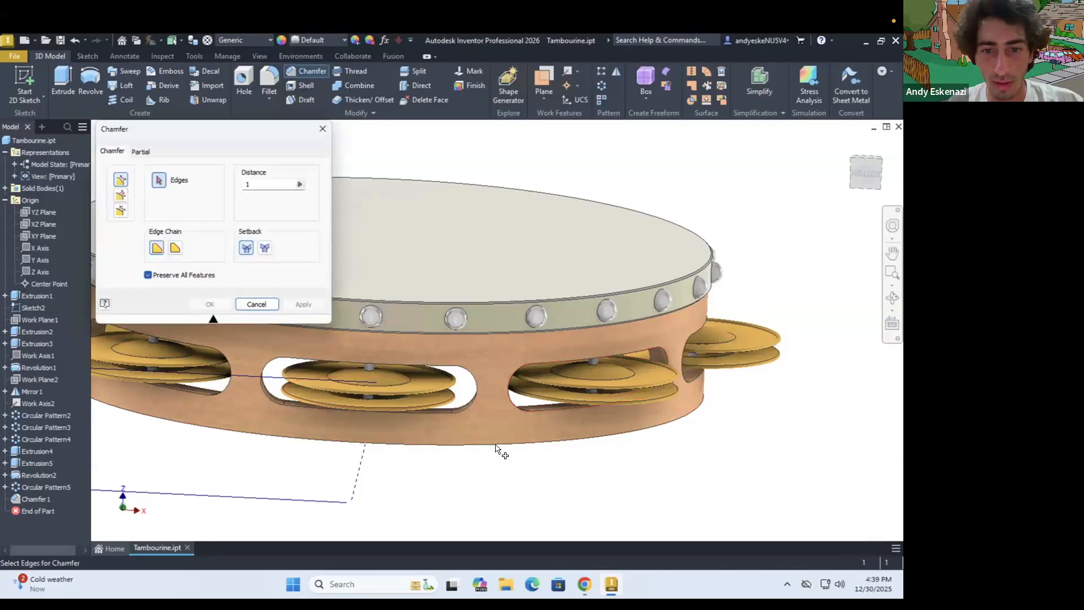
middle_click_drag(512, 422, 573, 314, "shift")
left_click(571, 315)
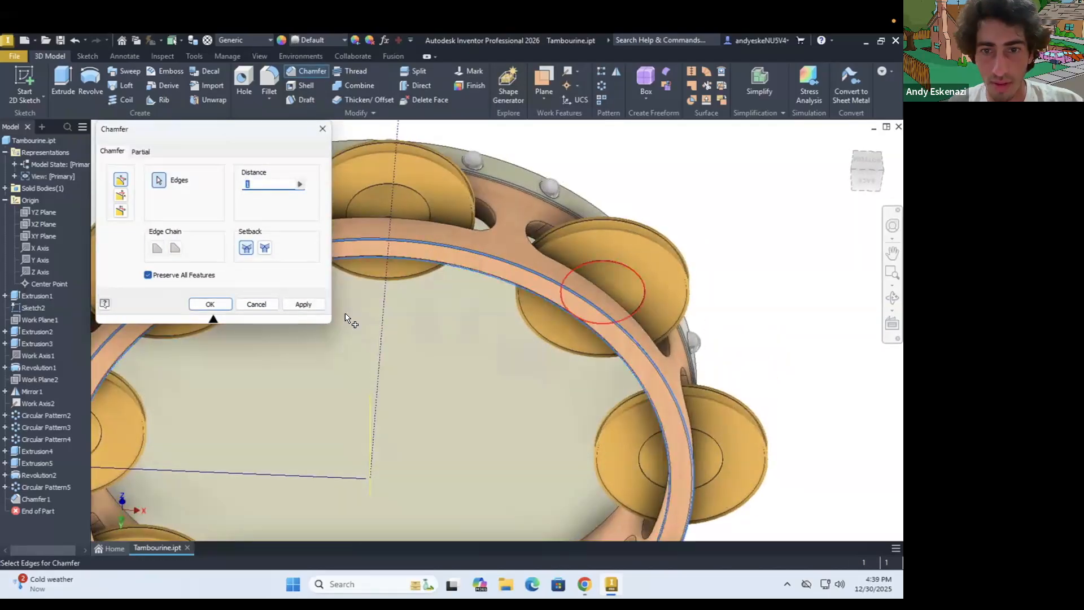
left_click(209, 304)
middle_click_drag(453, 272, 469, 429, "shift")
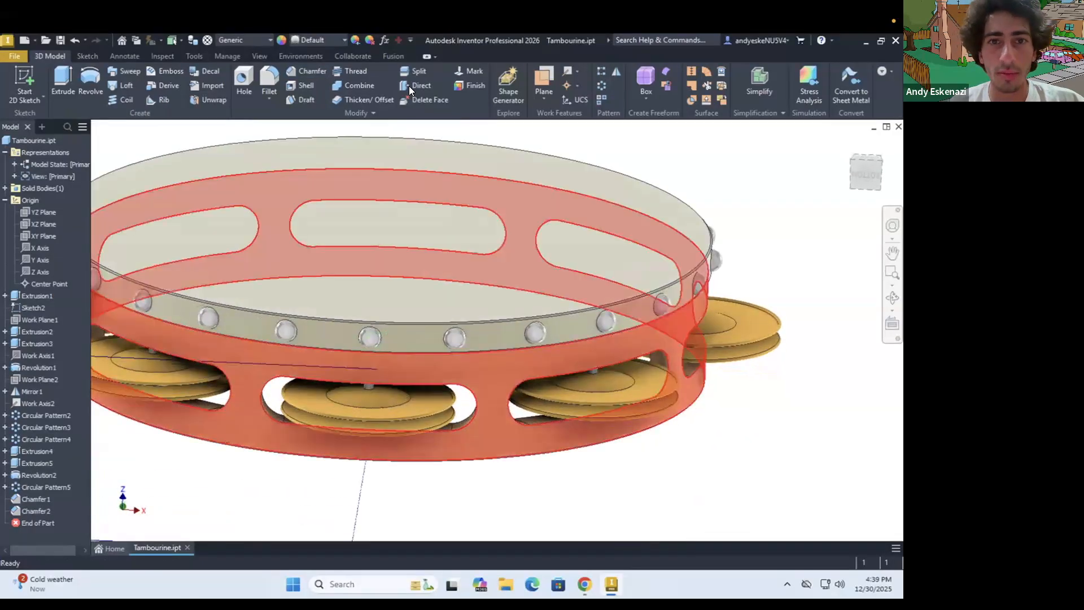
Chamfer the outer edges of the jingle slots all around the wooden frame by 1 mm
left_click(296, 70)
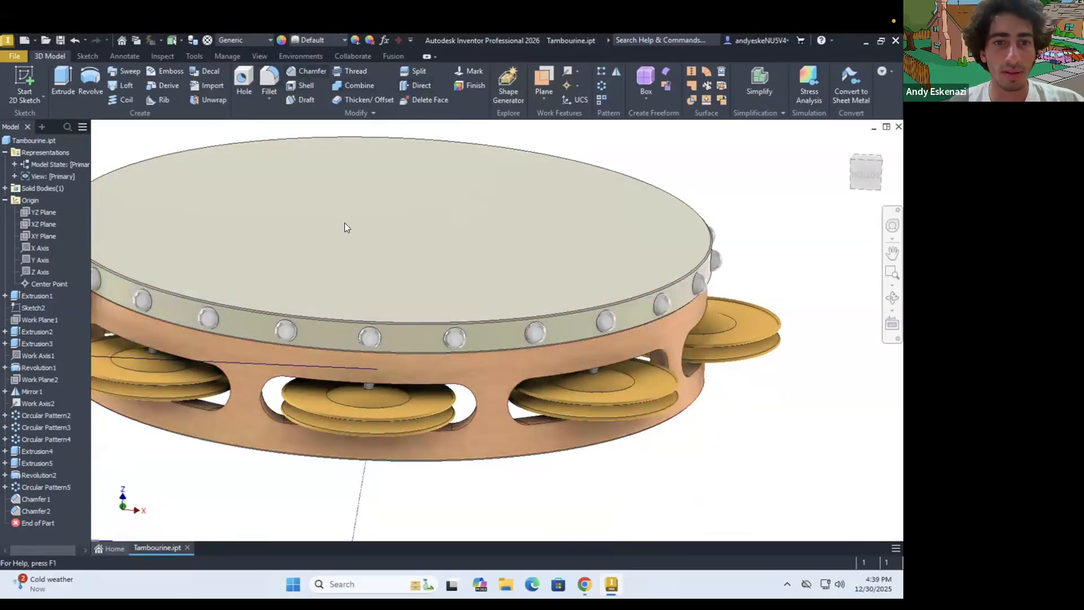
left_click(280, 420)
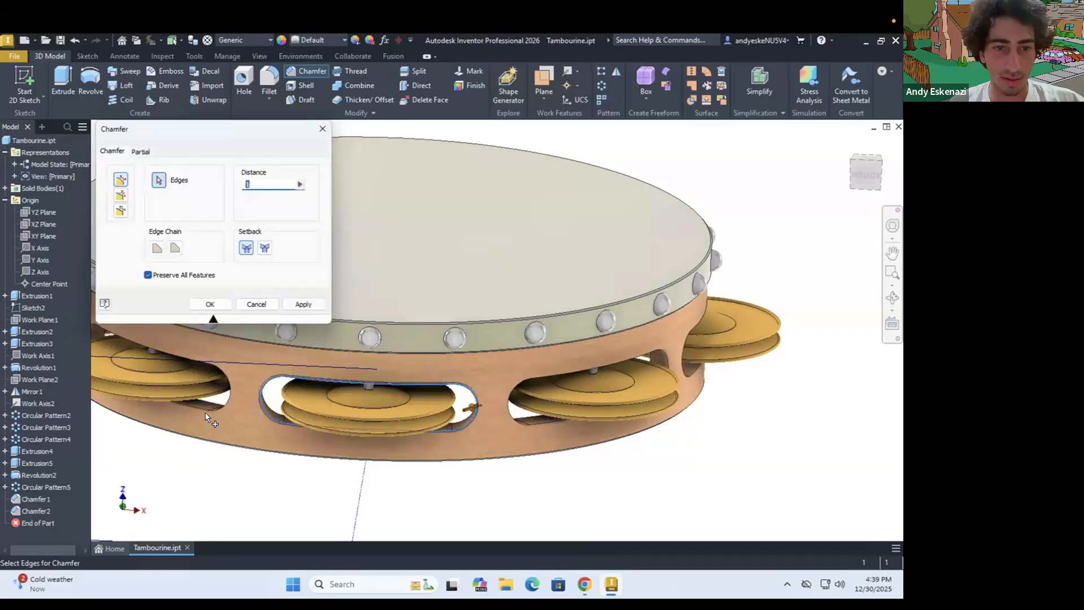
left_click(537, 423)
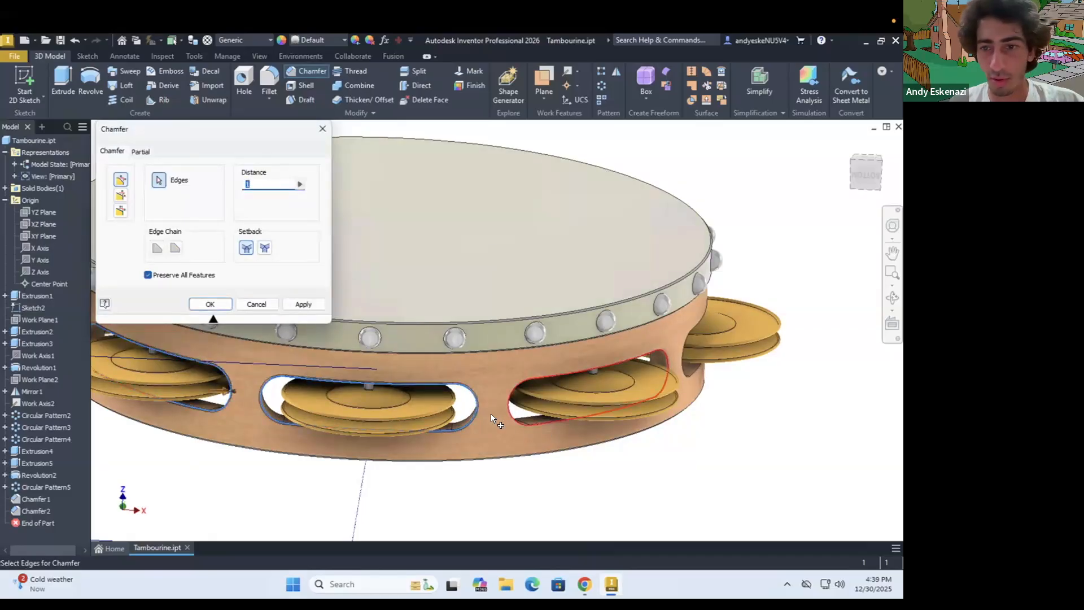
scroll(490, 413, "down", 3)
left_click(609, 391)
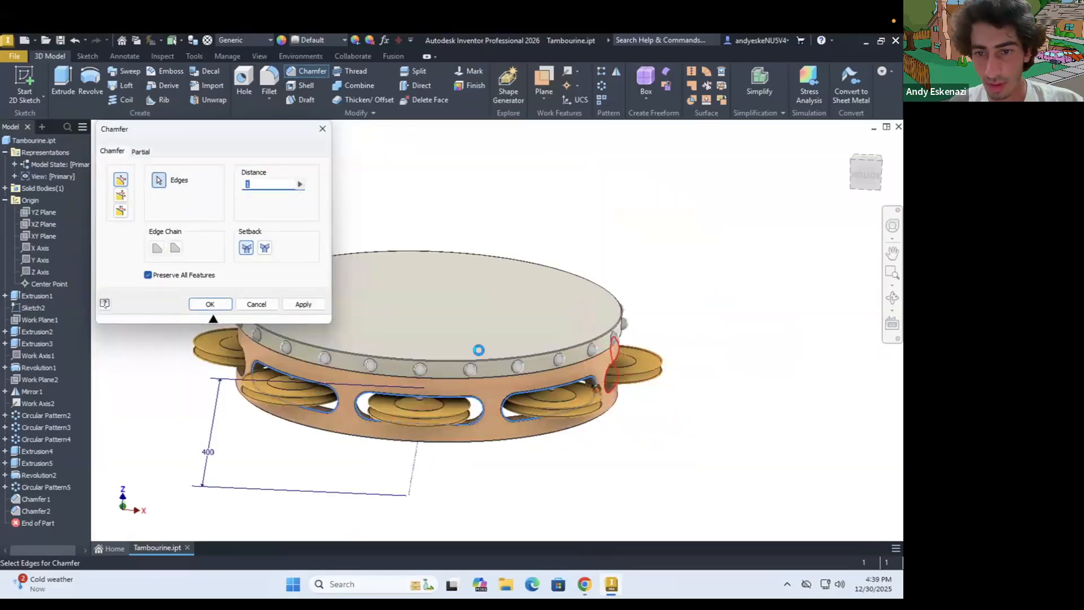
middle_click_drag(255, 389, 378, 488, "shift")
left_click(360, 470)
left_click(227, 440)
middle_click_drag(232, 386, 260, 409, "shift")
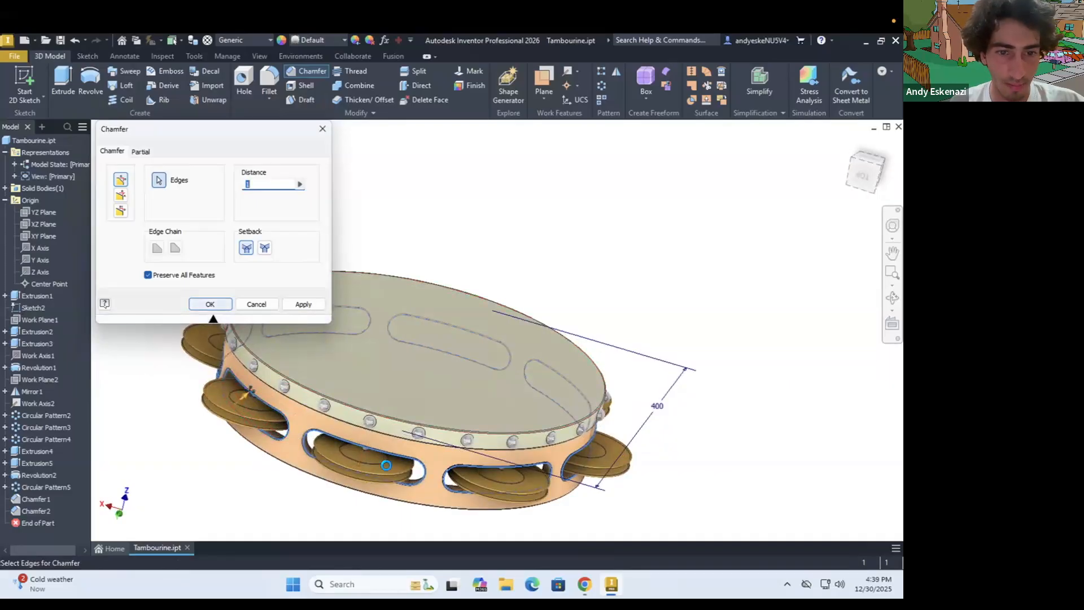
left_click(217, 305)
Assign the Cherry - Natural Low Gloss appearance to both wooden frame chamfers: the underside edges and the jingle slots
middle_click_drag(305, 420, 339, 398, "shift")
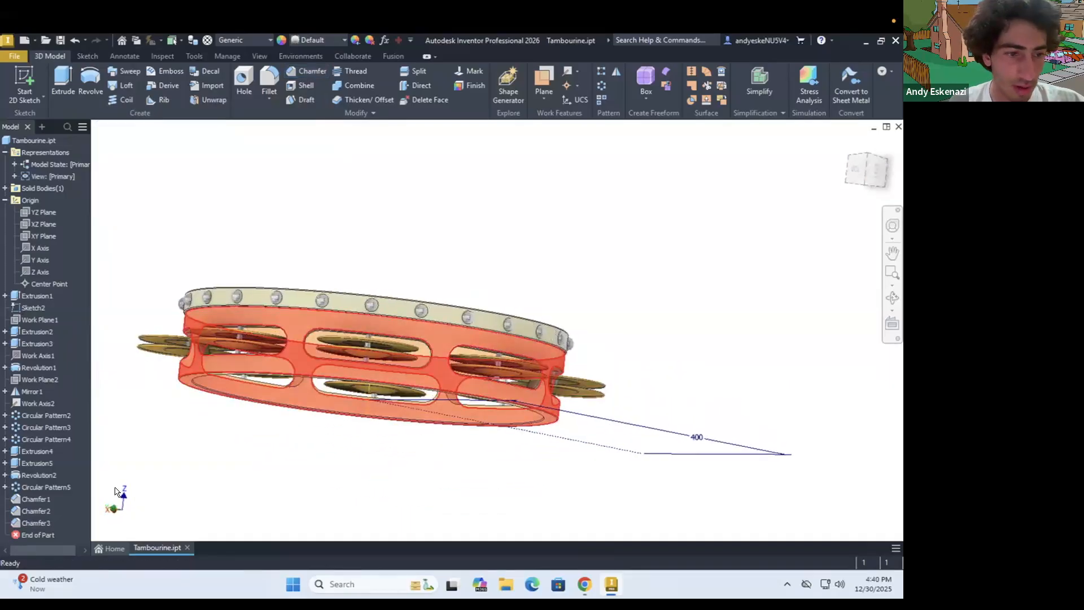
left_click(44, 519)
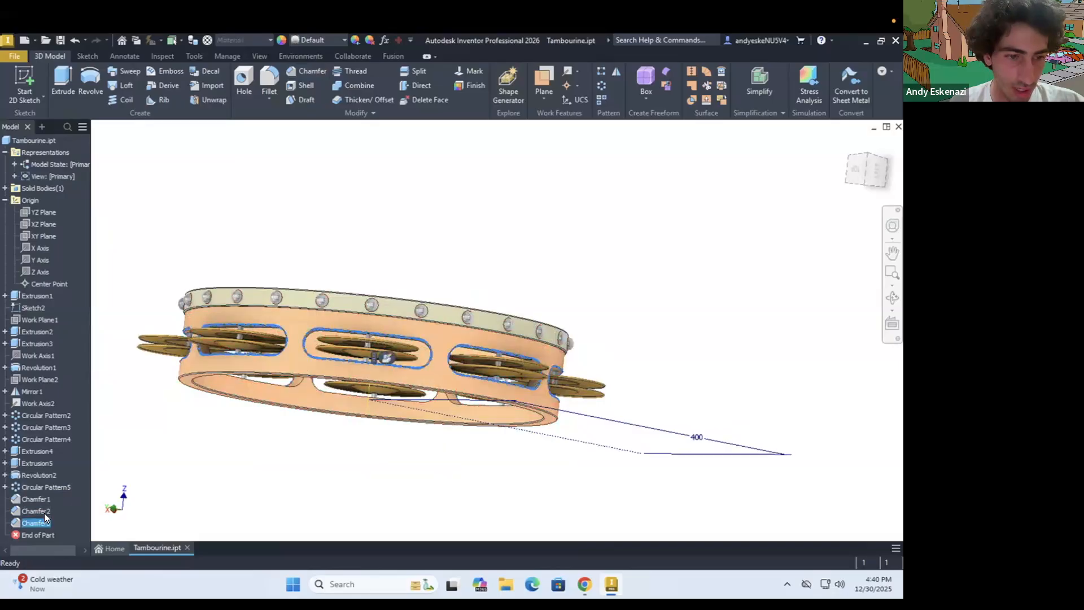
left_click(42, 509, "ctrl")
right_click(43, 511)
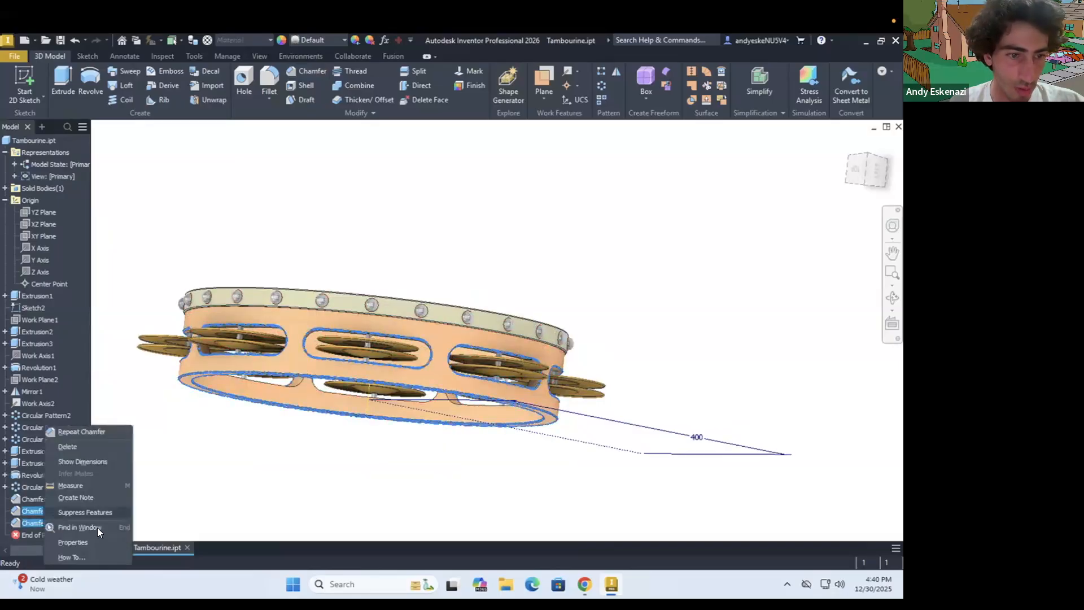
left_click(90, 540)
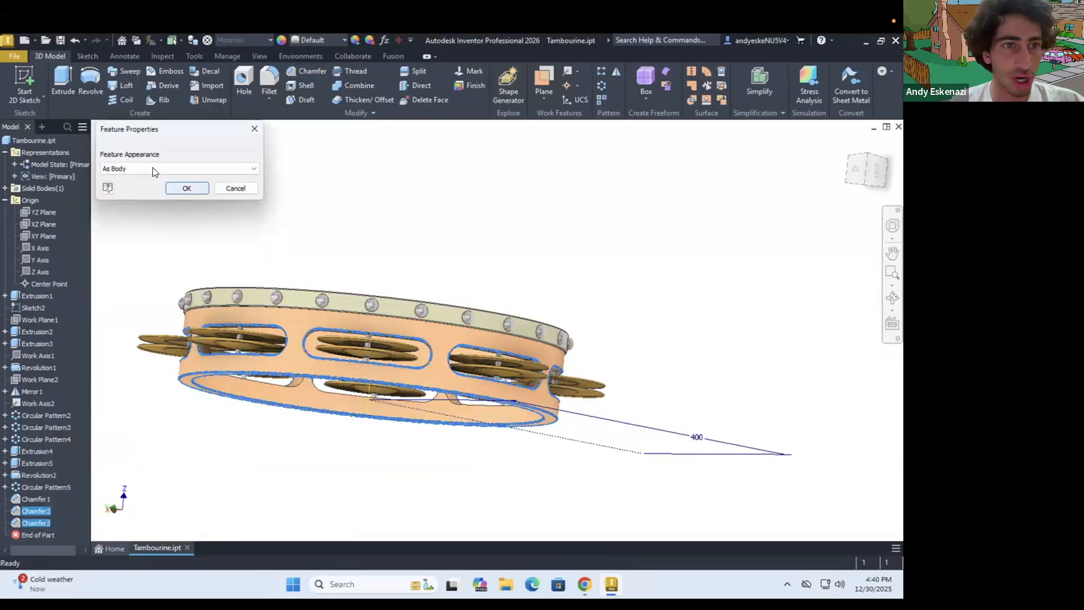
left_click(153, 169)
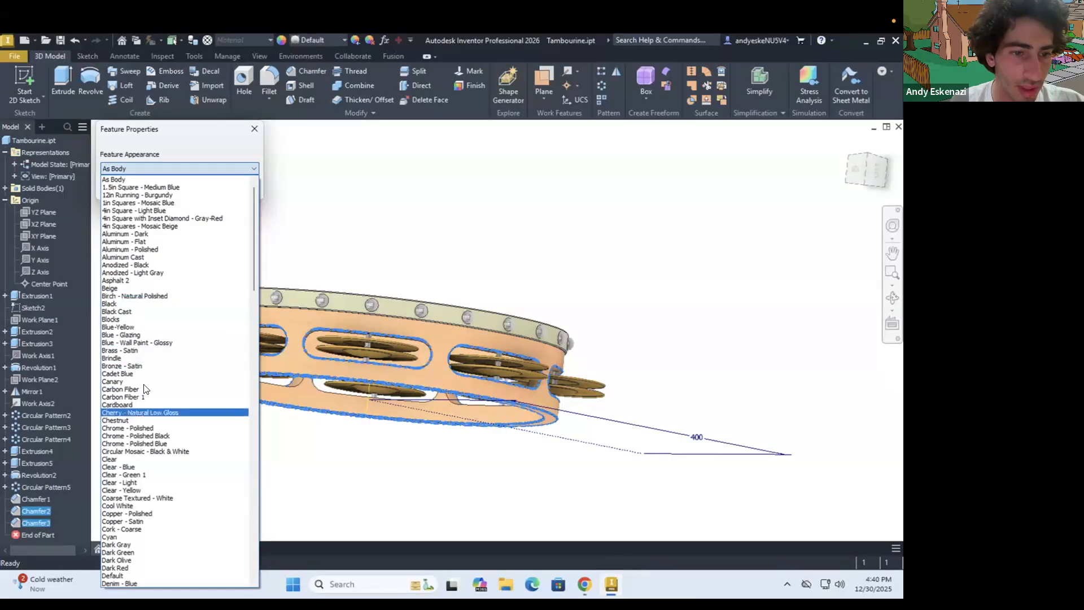
left_click(130, 412)
left_click(187, 188)
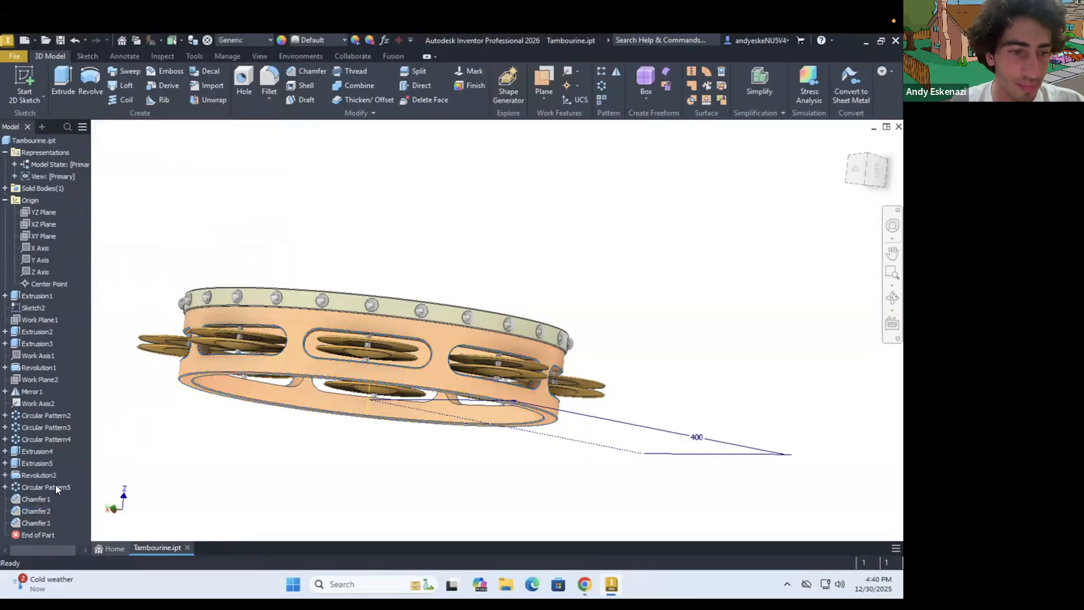
Assign the Smooth - Ash appearance to the chamfer on the studded rim's edges
right_click(42, 502)
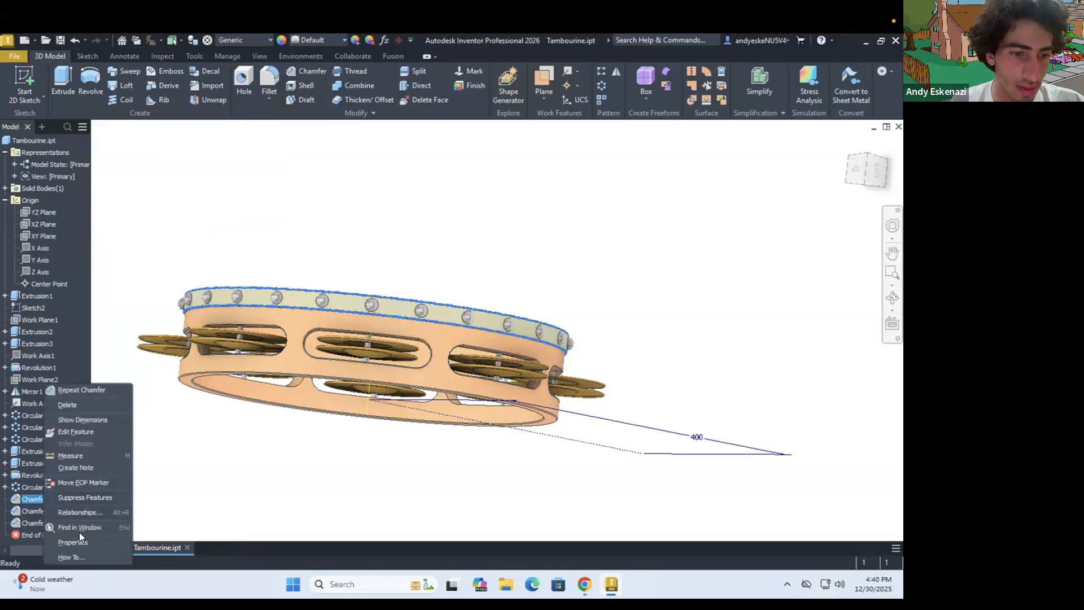
left_click(72, 542)
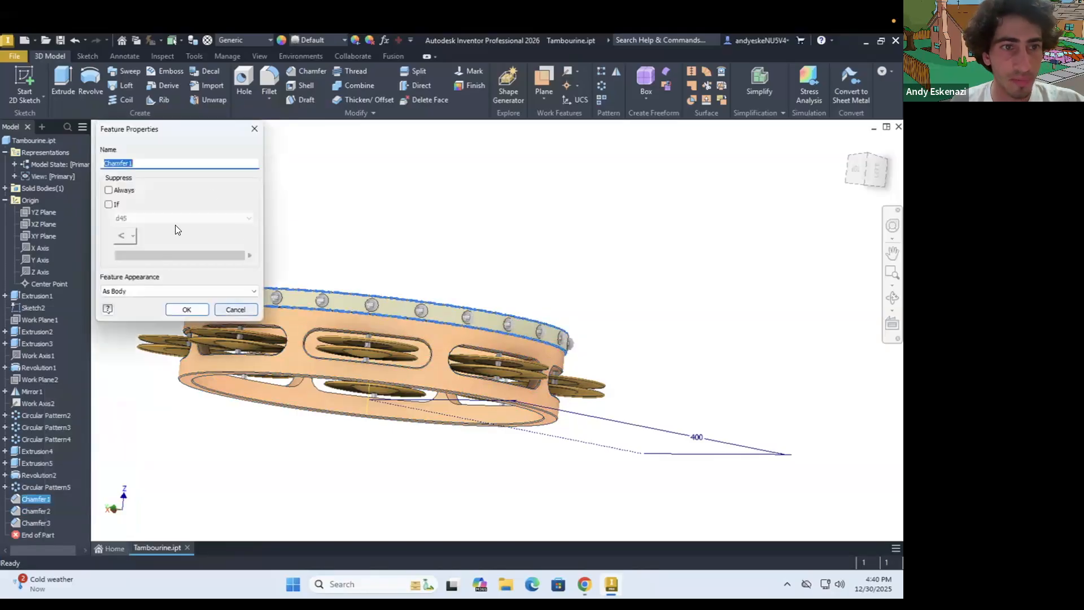
left_click(156, 291)
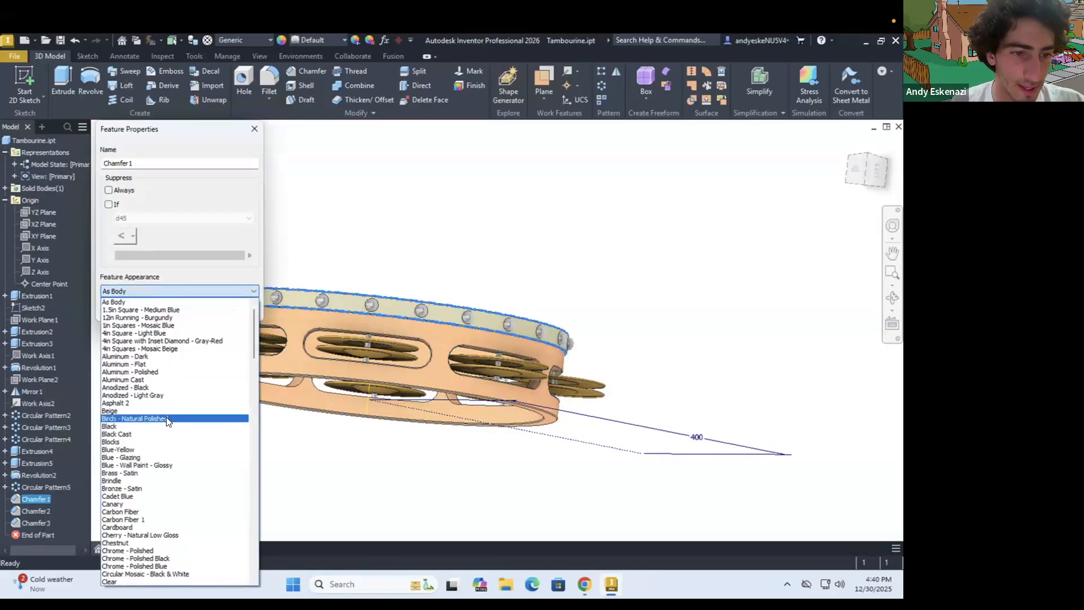
scroll(161, 440, "down", 3)
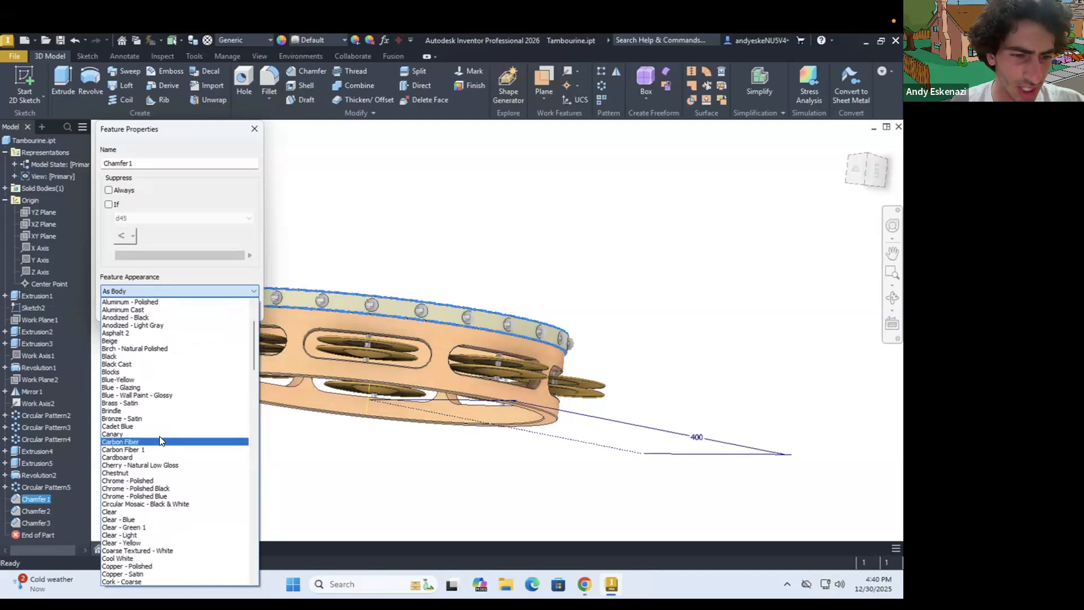
scroll(160, 440, "down", 20)
scroll(161, 439, "down", 15)
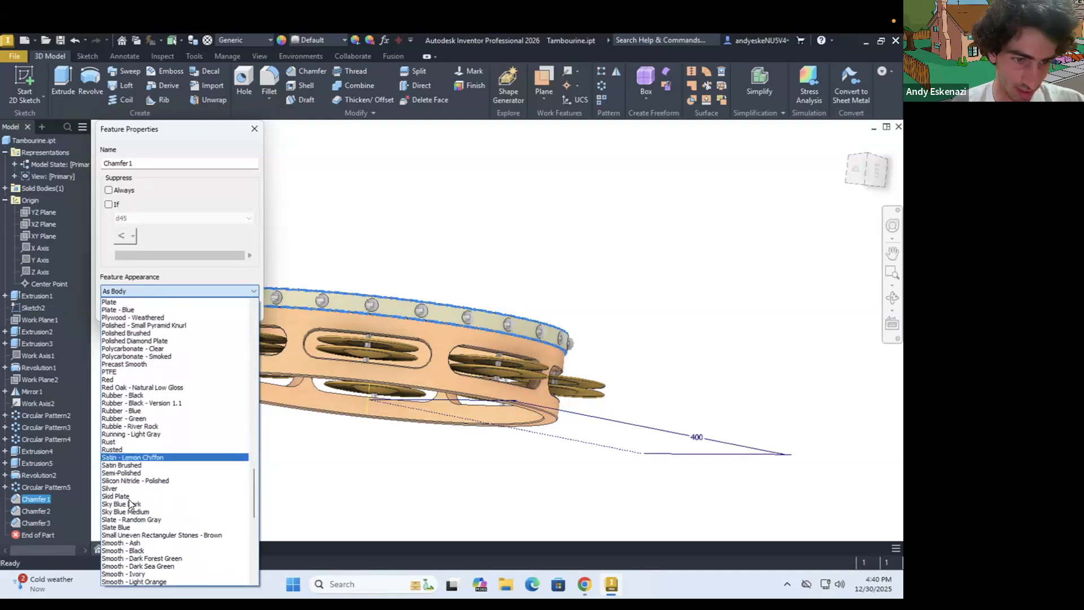
left_click(137, 543)
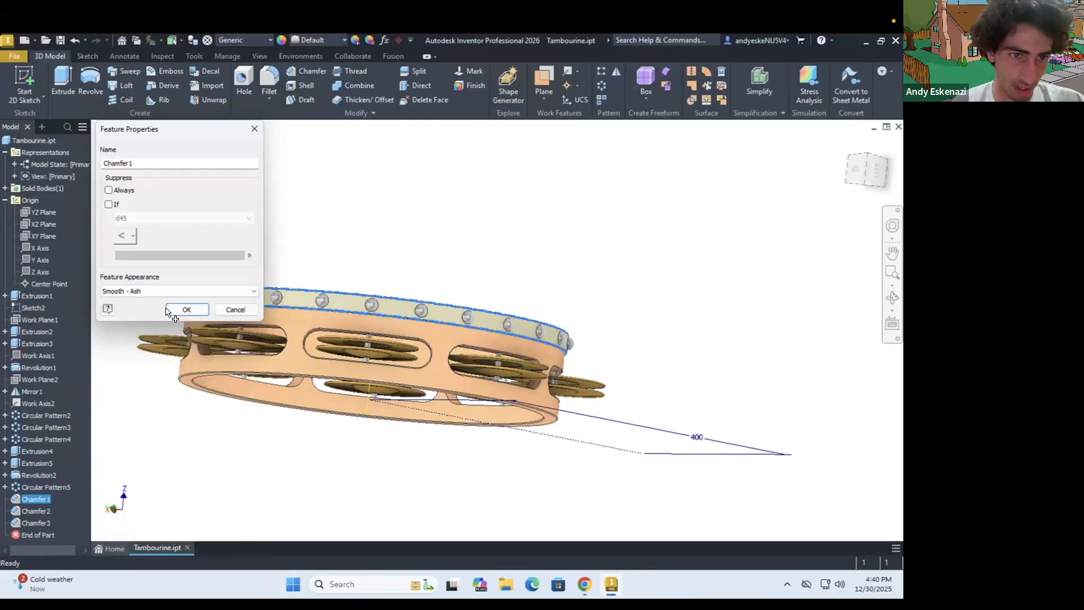
left_click(179, 310)
Hide the sketch containing the 400 mm dimension that extends beyond the tambourine
middle_click_drag(287, 375, 309, 333, "shift")
scroll(310, 332, "down", 3)
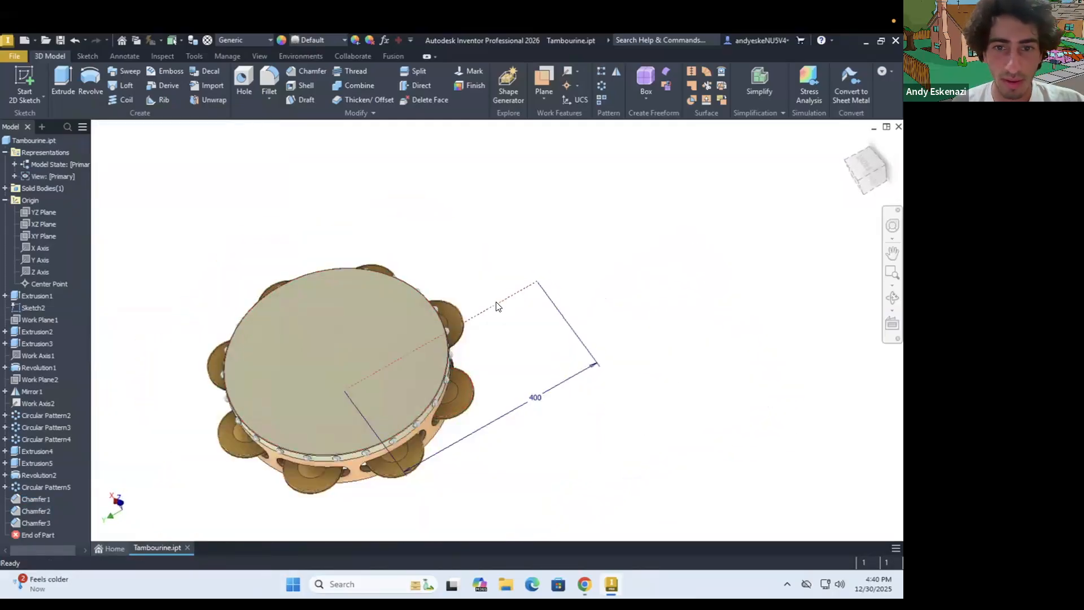
right_click(497, 306)
key("Escape")
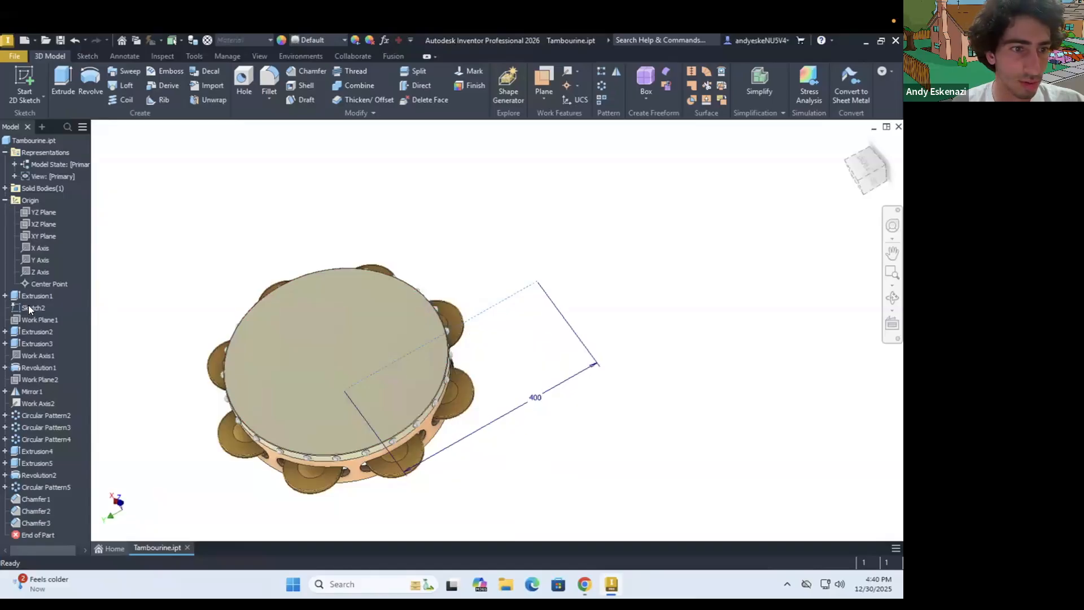
right_click(29, 303)
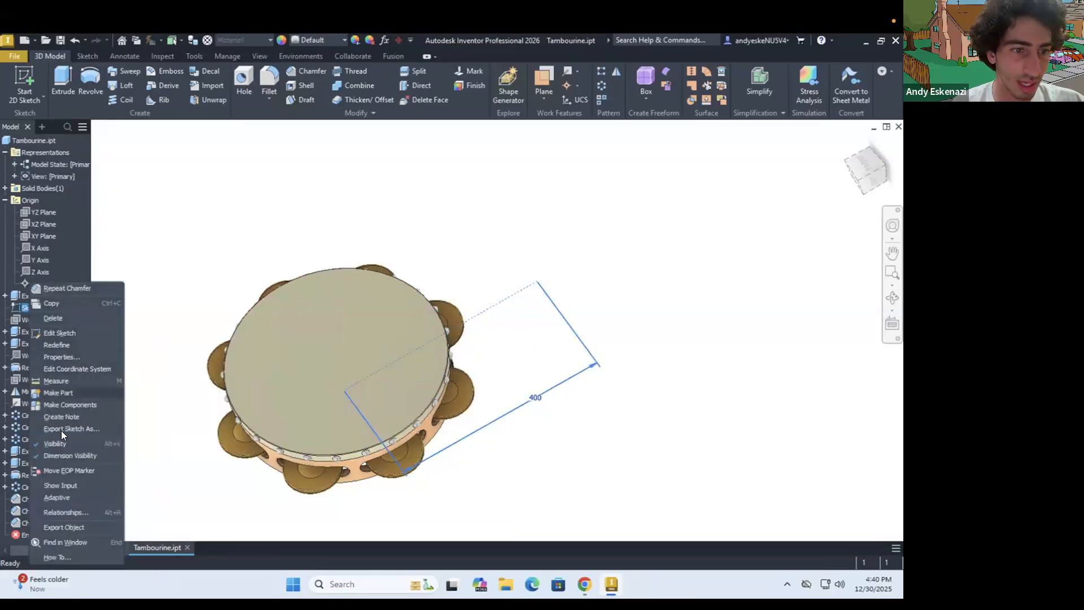
left_click(165, 362)
Examine the tambourine's drumhead, studs, jingles and chamfered frame from different angles and distances
middle_click_drag(378, 391, 341, 377, "shift")
scroll(446, 370, "up", 3)
scroll(373, 417, "down", 4)
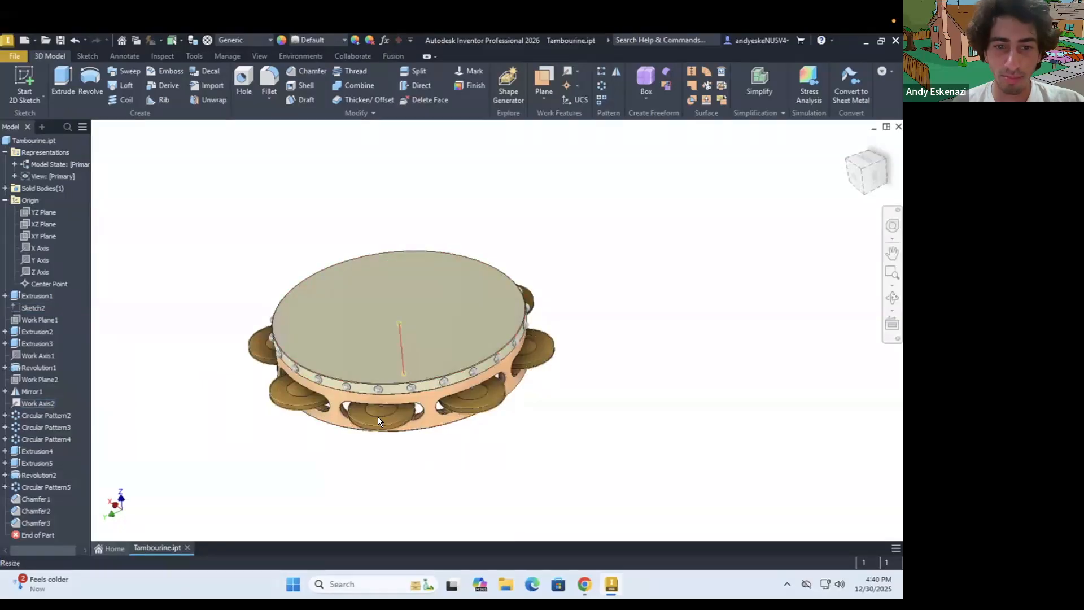
scroll(377, 416, "down", 3)
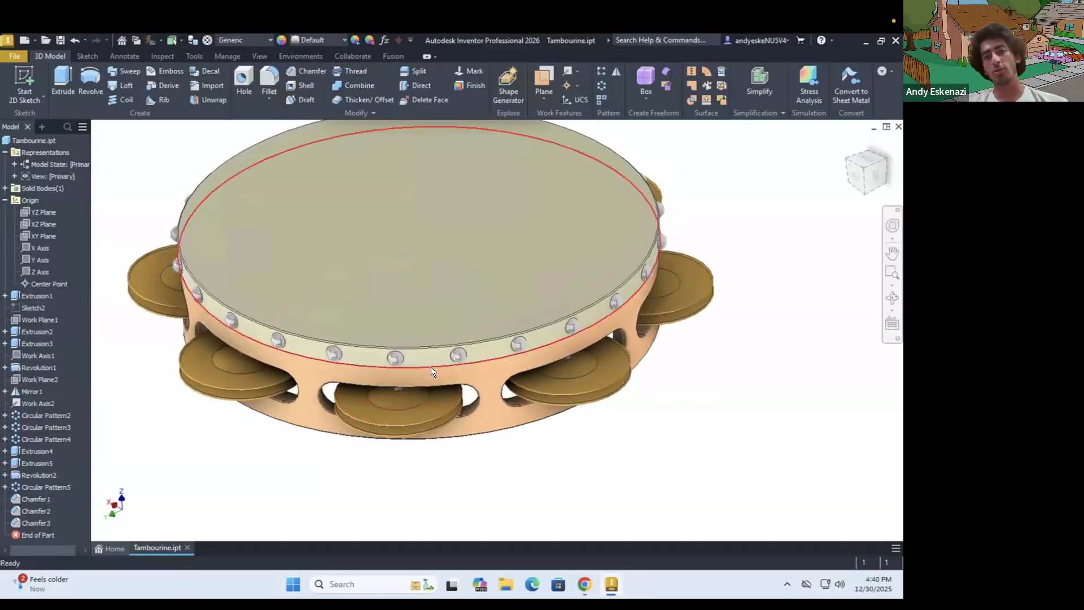
scroll(365, 299, "up", 1)
scroll(395, 333, "down", 5)
scroll(491, 396, "up", 3)
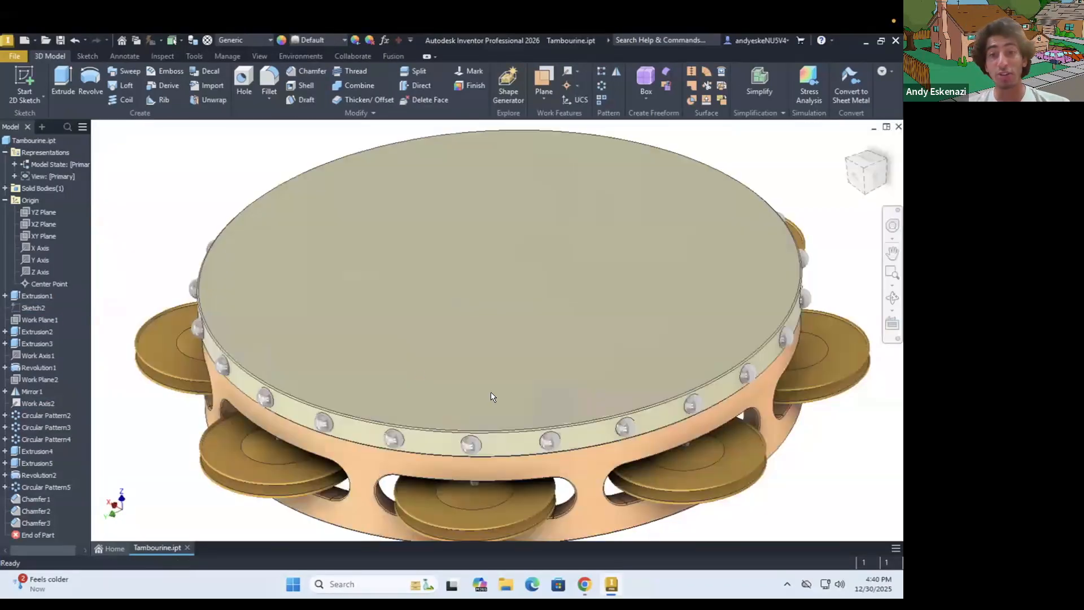
middle_click_drag(527, 404, 543, 382, "shift")
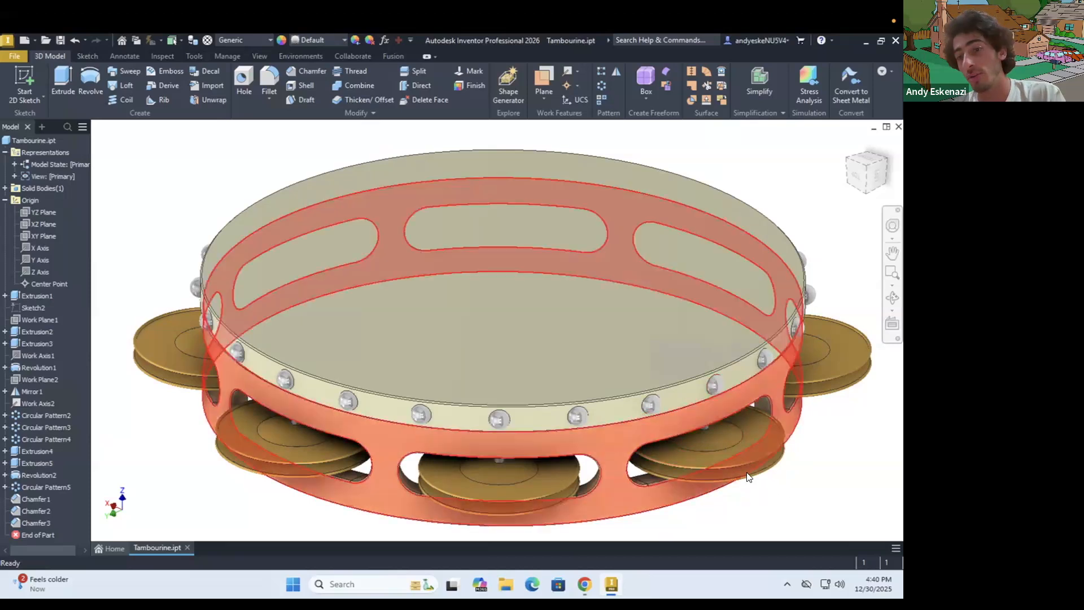
scroll(733, 466, "up", 5)
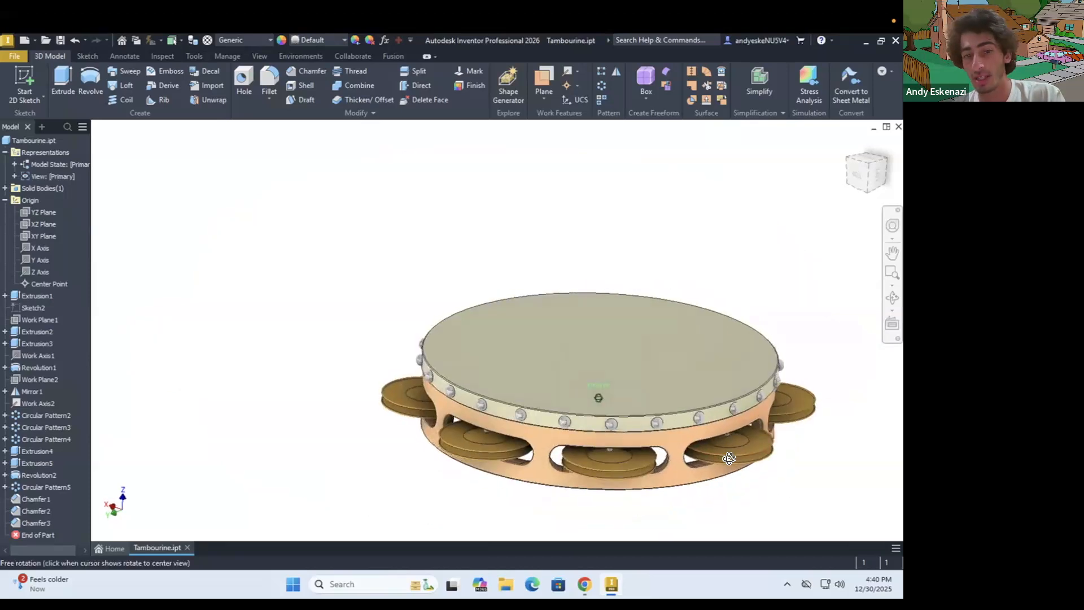
scroll(710, 452, "down", 4)
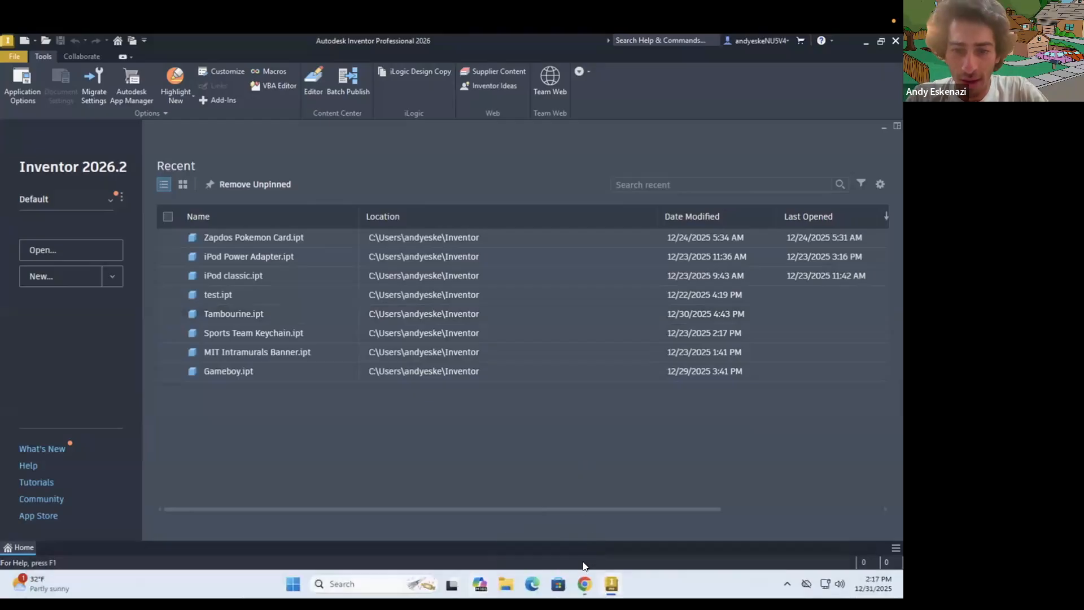
Switch to Chrome and look through the Taipei 101 reference photos, including the close-up and the comparison with a pagoda
left_click(583, 583)
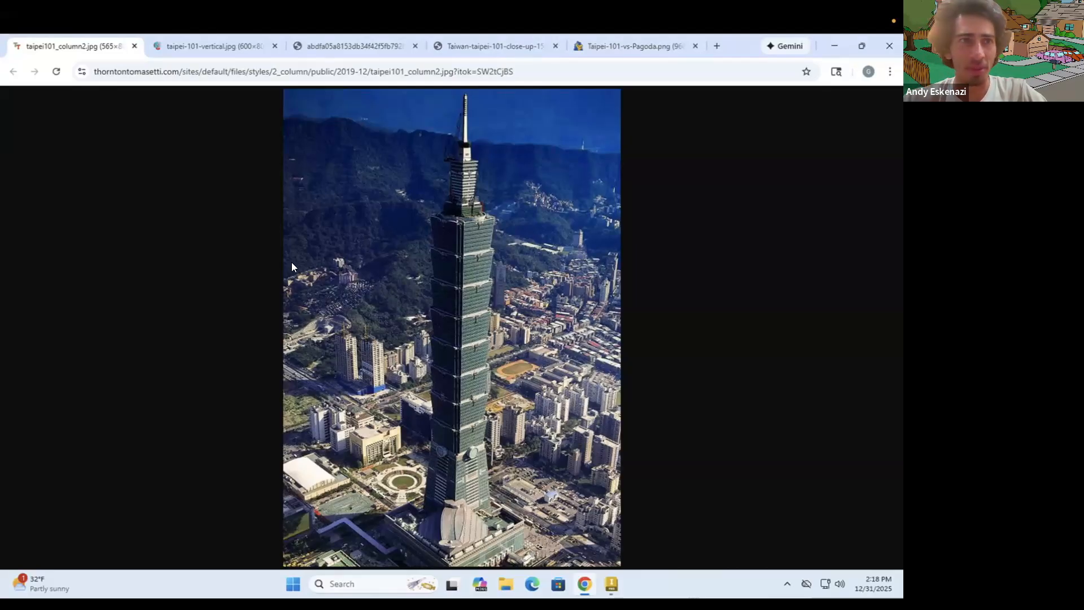
left_click(218, 47)
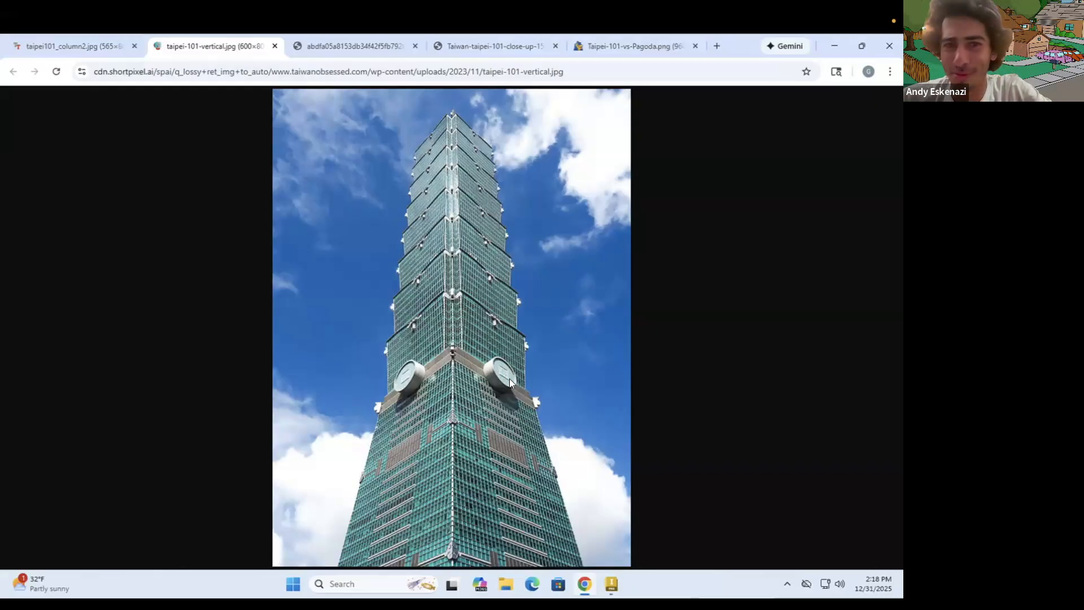
left_click(327, 46)
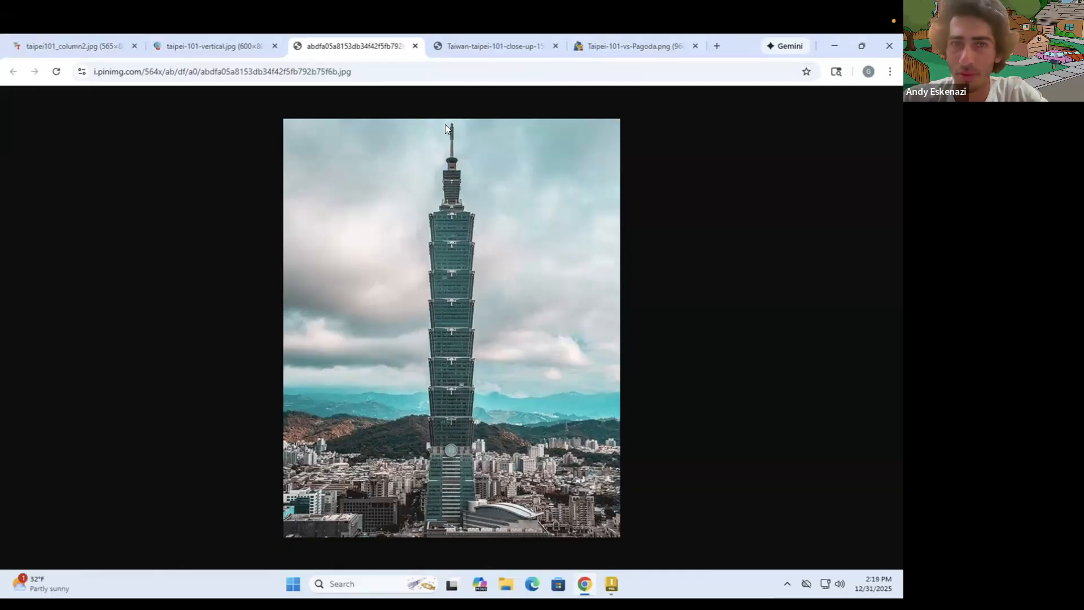
left_click(480, 46)
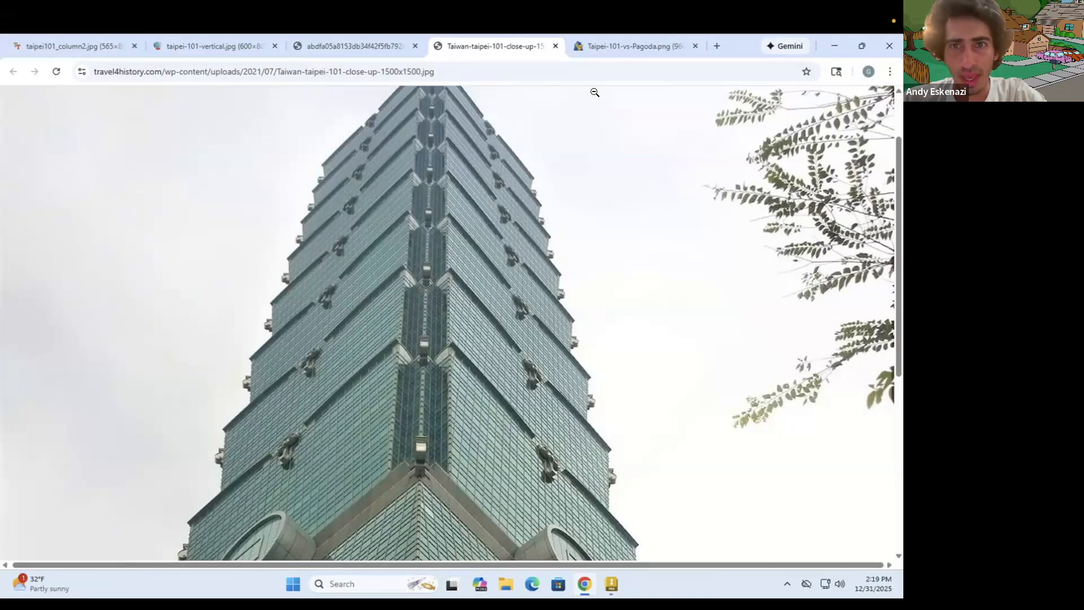
left_click(615, 51)
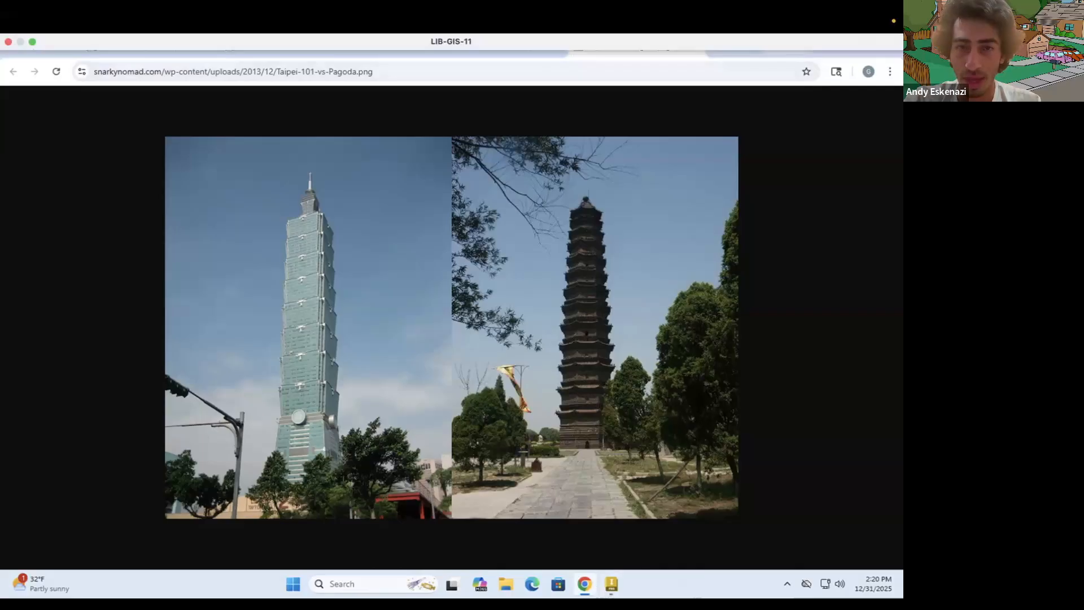
Switch to Inventor, show its window in full screen and create a new part file (.ipt)
left_click(610, 585)
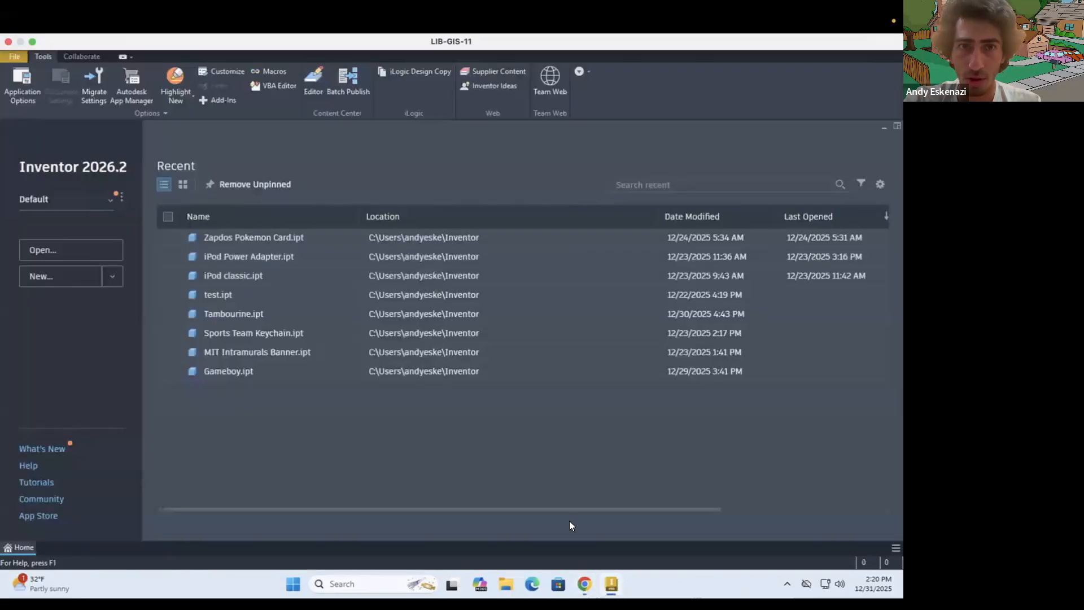
left_click(32, 41)
left_click(179, 114)
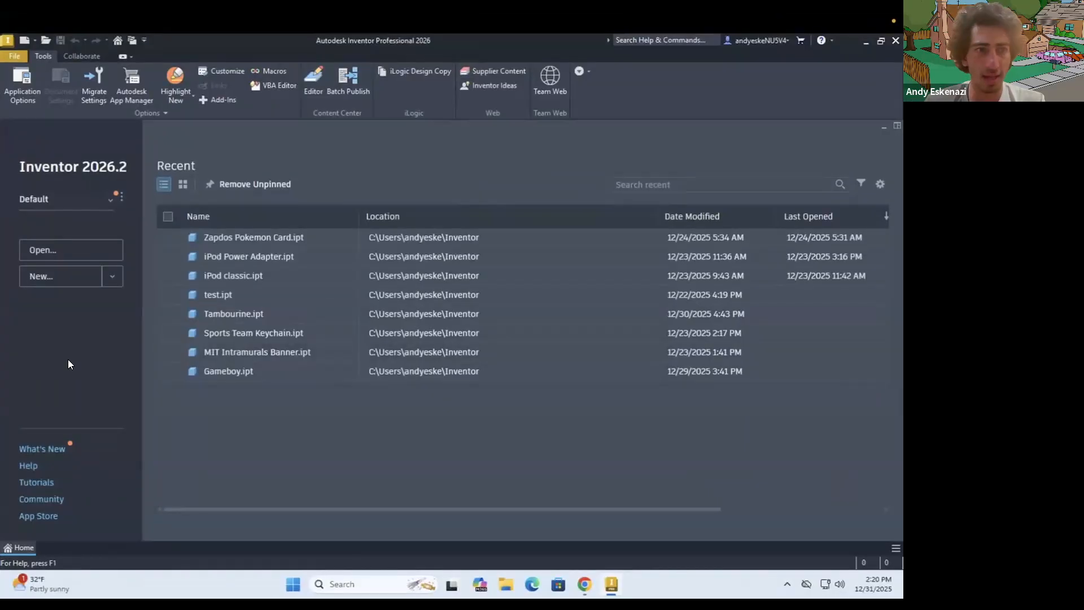
left_click(107, 282)
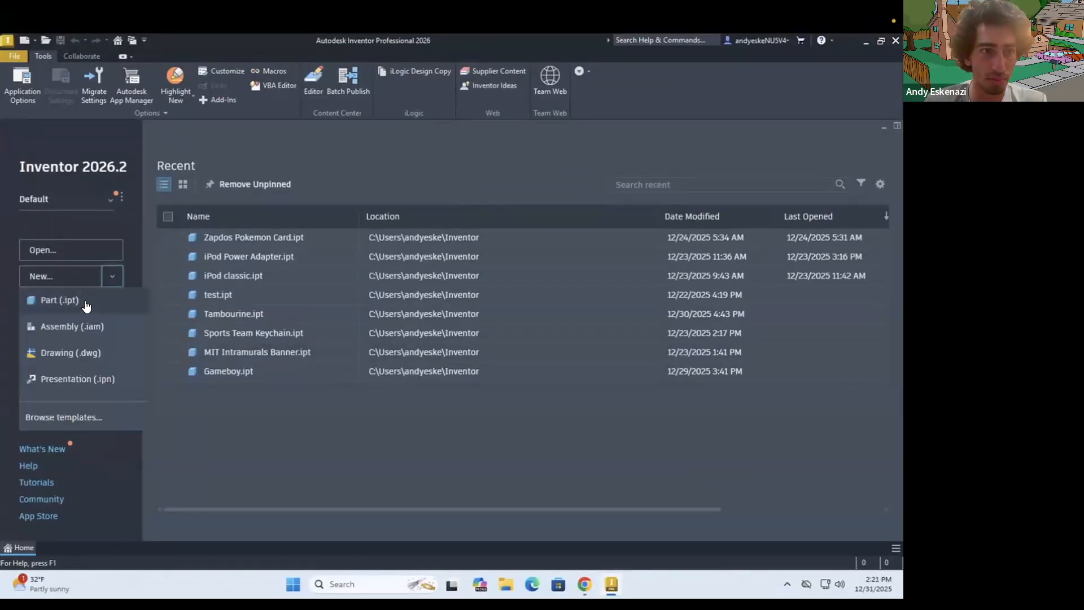
left_click(87, 295)
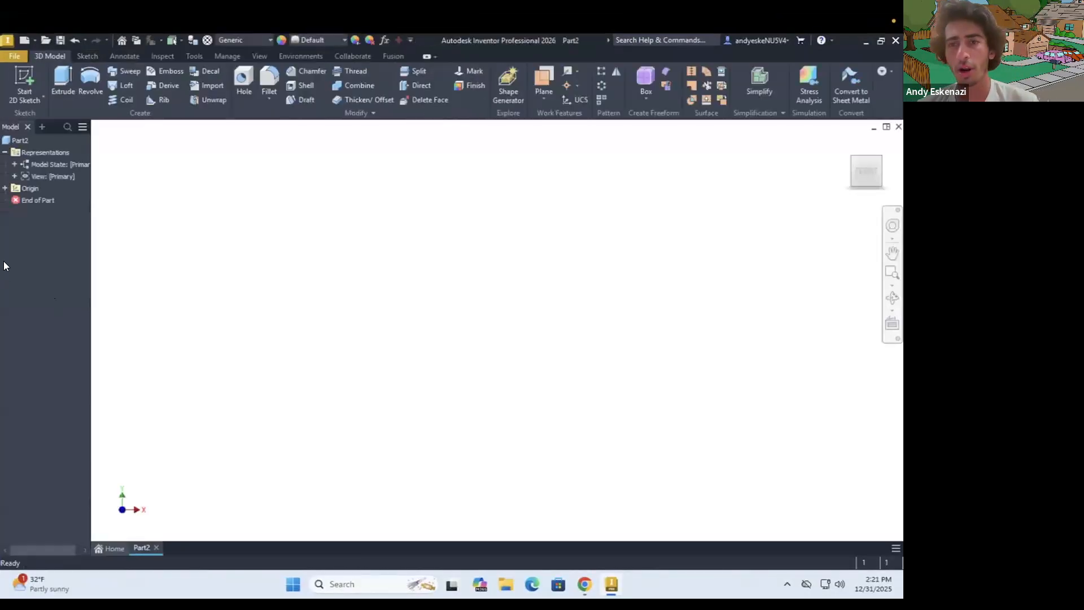
Start a 2D sketch on the front XY plane of the new part and activate the Line tool
left_click(25, 75)
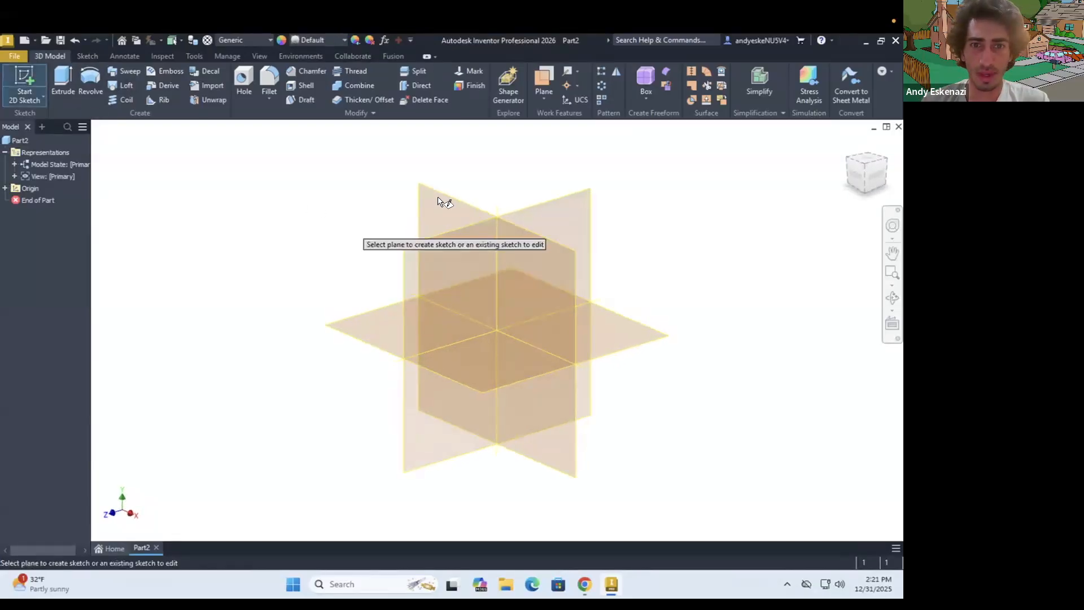
left_click(435, 199)
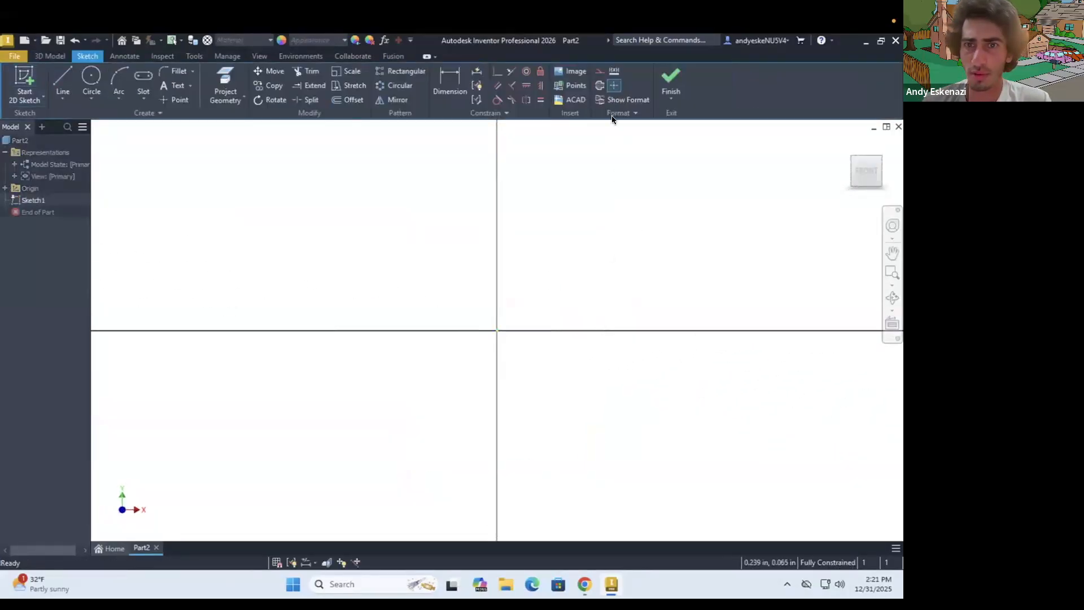
left_click(91, 96)
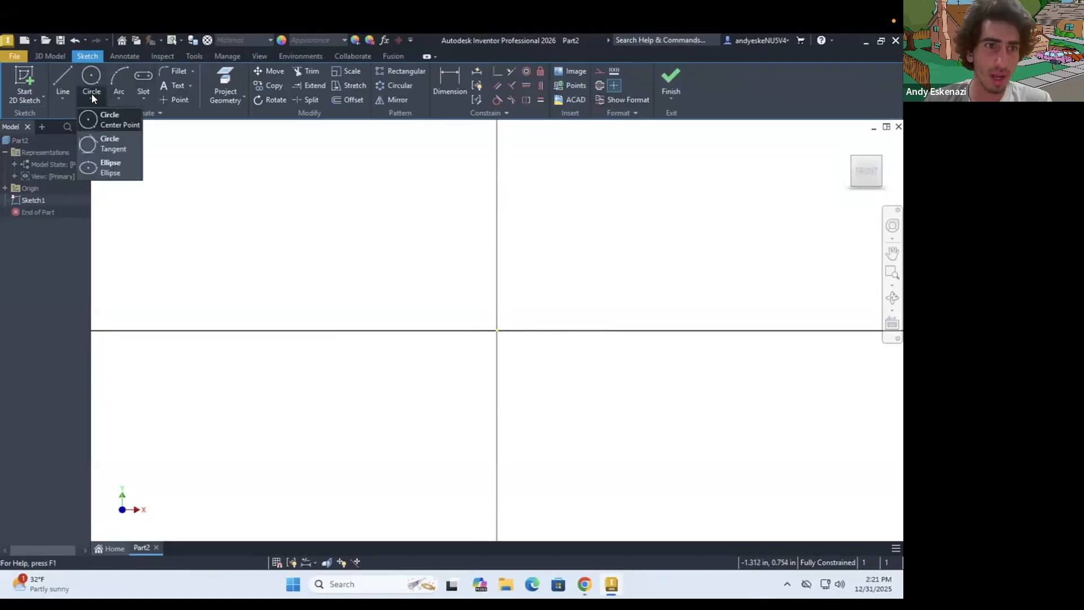
left_click(62, 71)
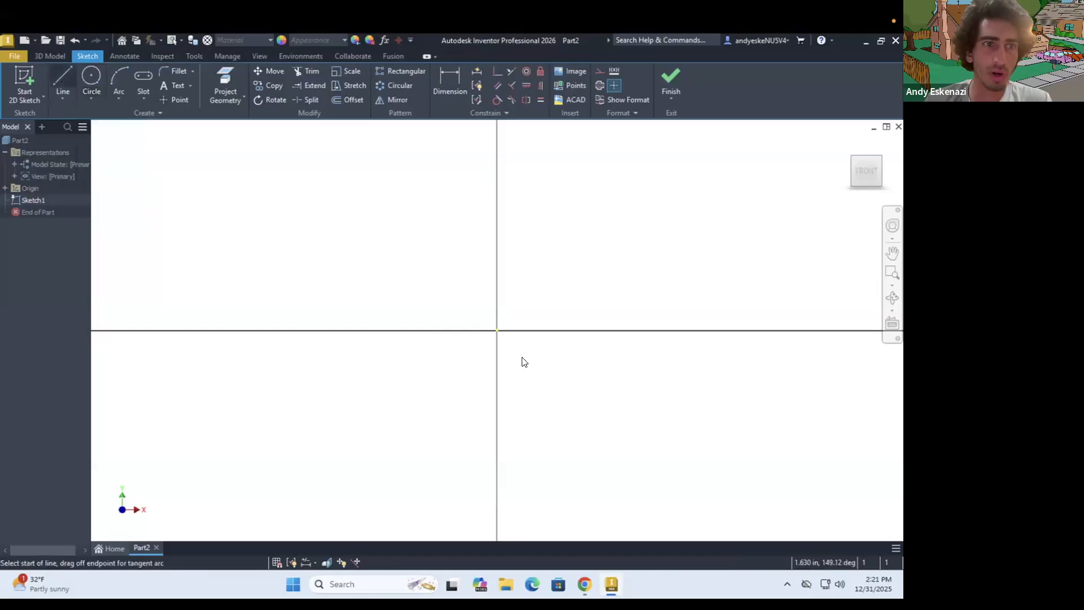
Switch to Chrome to view the vertical close-up photo of Taipei 101 and return to Inventor
left_click(585, 585)
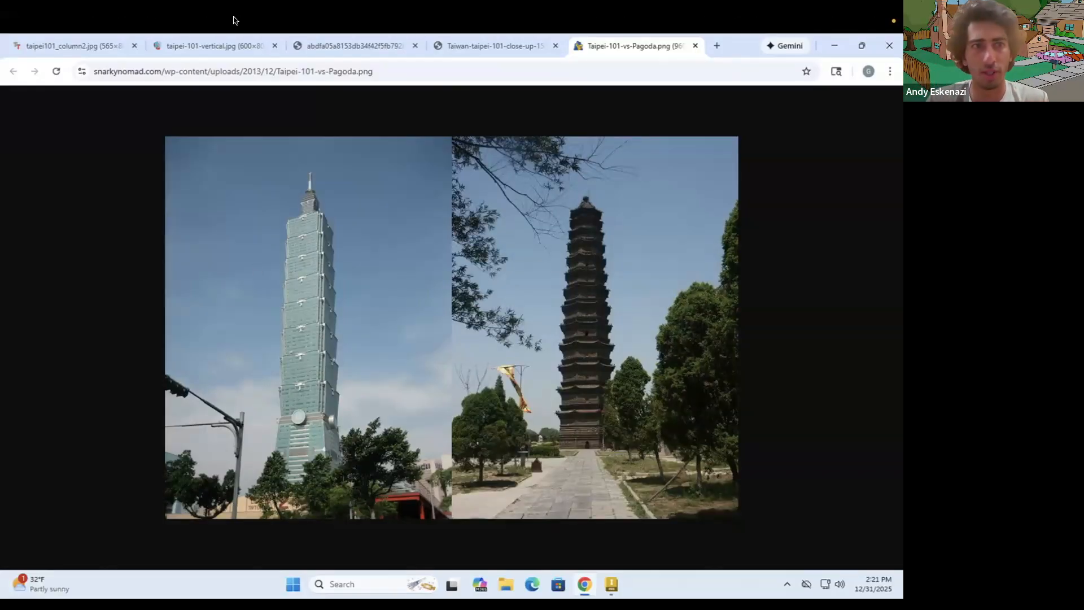
left_click(220, 47)
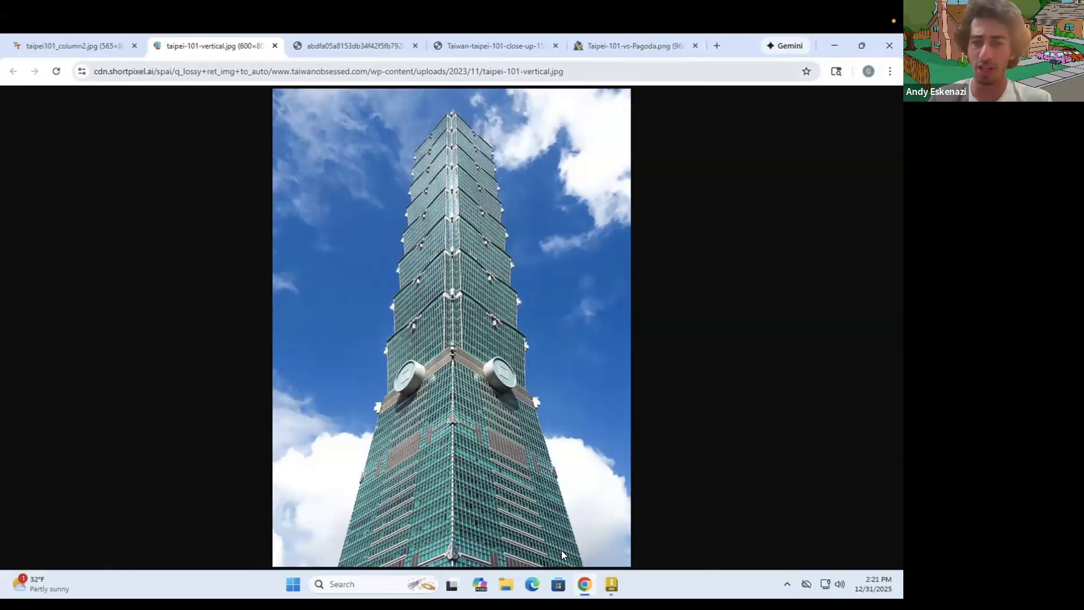
left_click(610, 581)
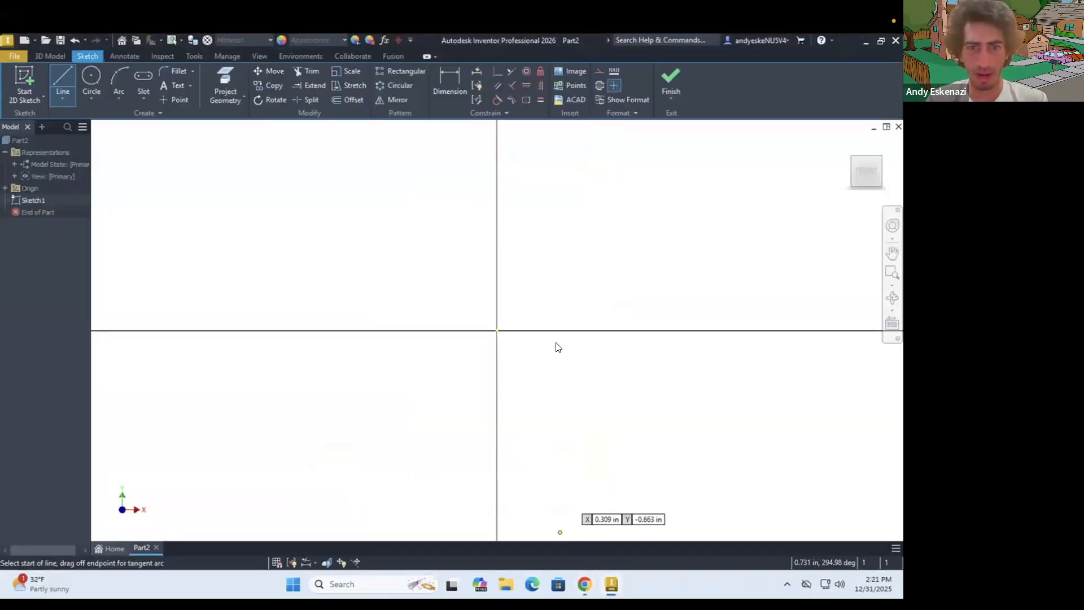
Set the part's document units to millimeter for length and gram for mass, and return to the sketch tools
left_click(193, 57)
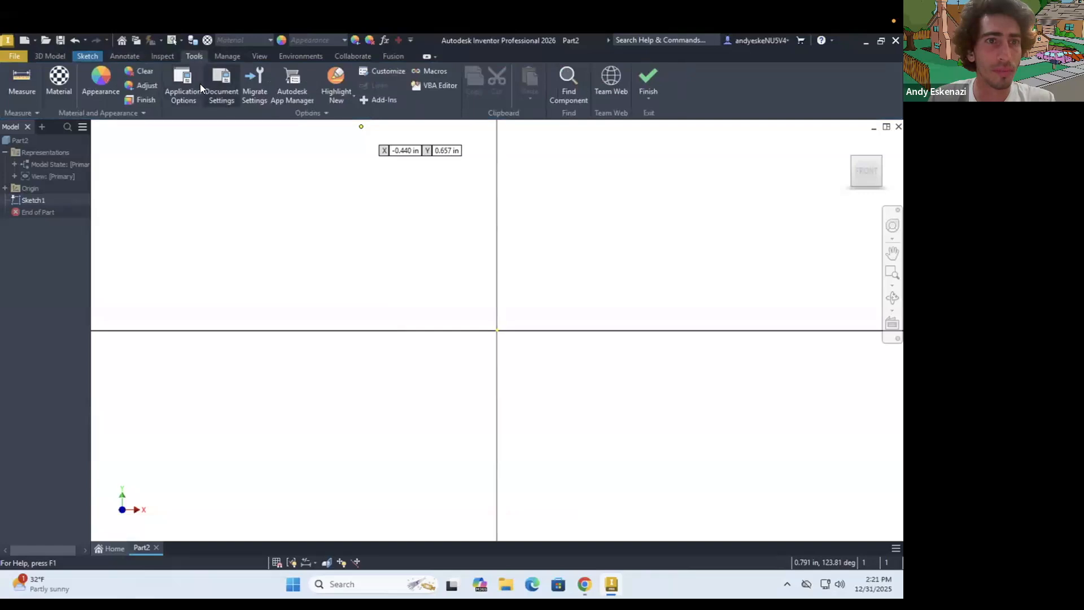
left_click(219, 97)
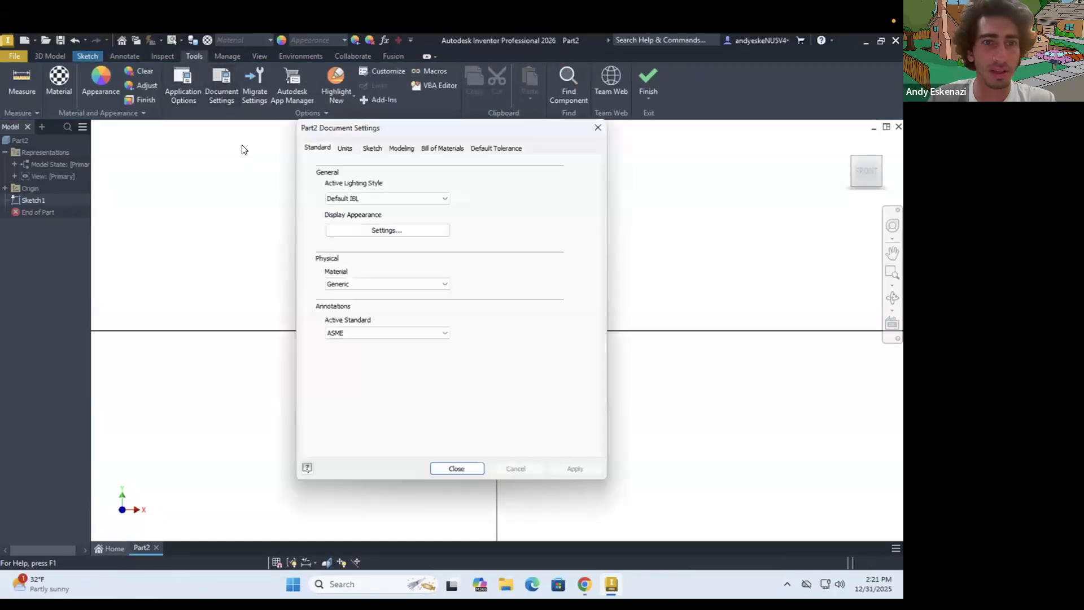
left_click(345, 148)
left_click(344, 190)
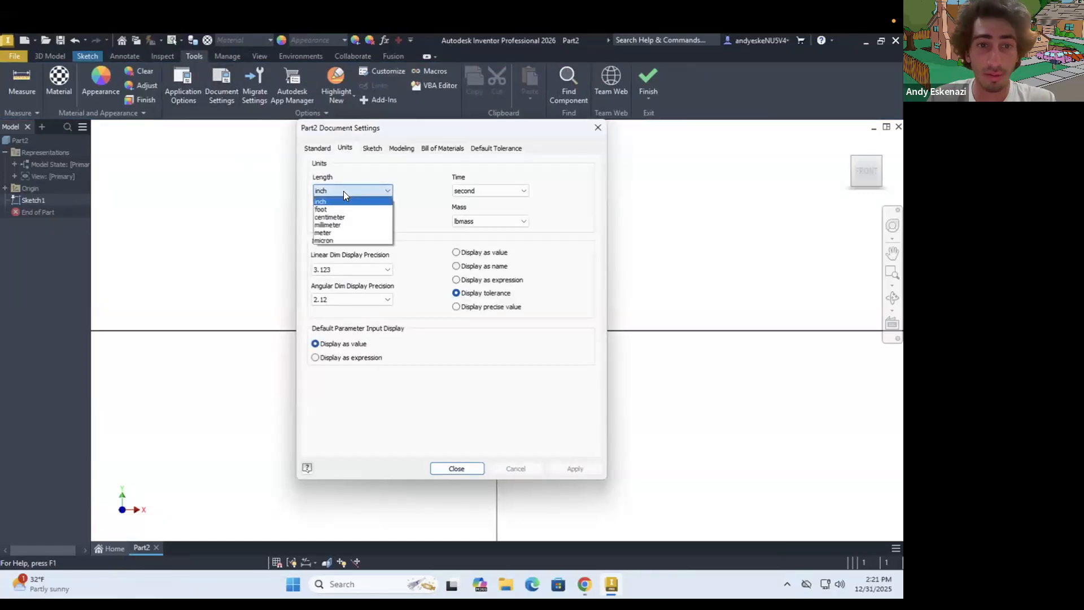
left_click(327, 225)
left_click(474, 221)
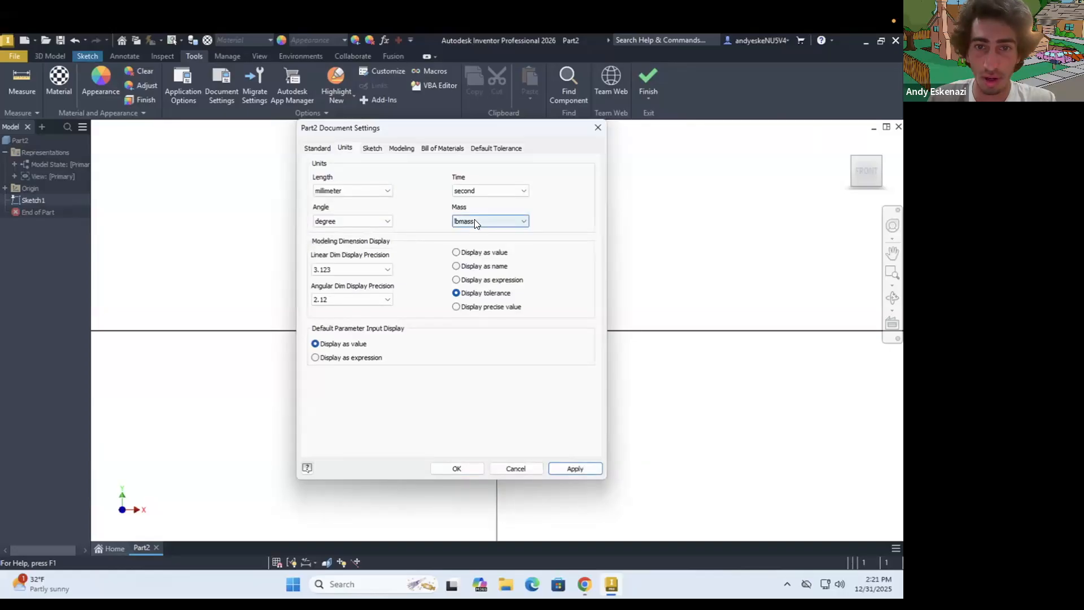
left_click(465, 247)
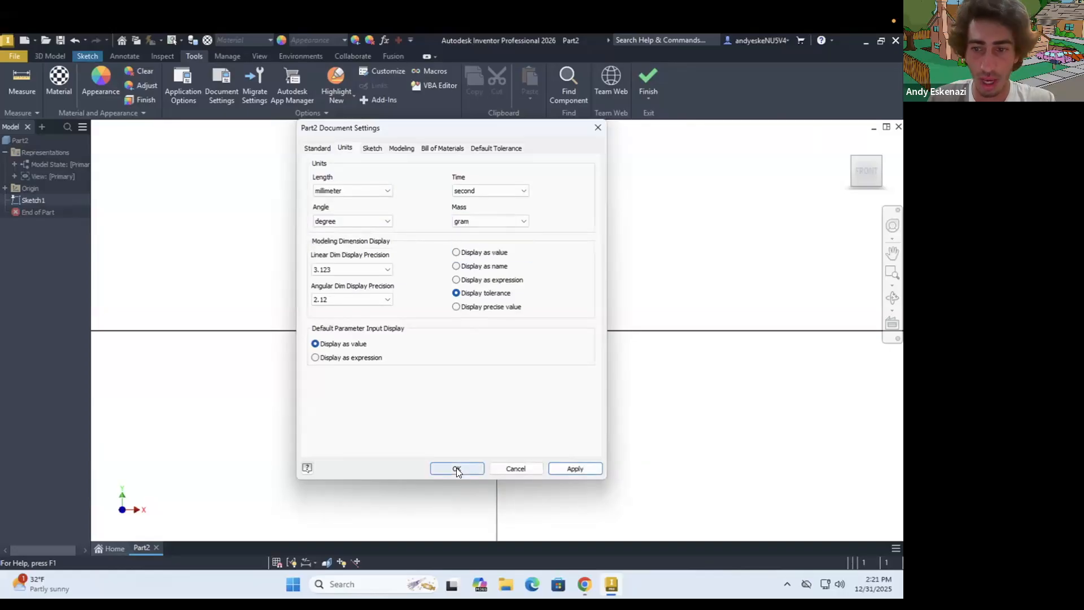
left_click(456, 468)
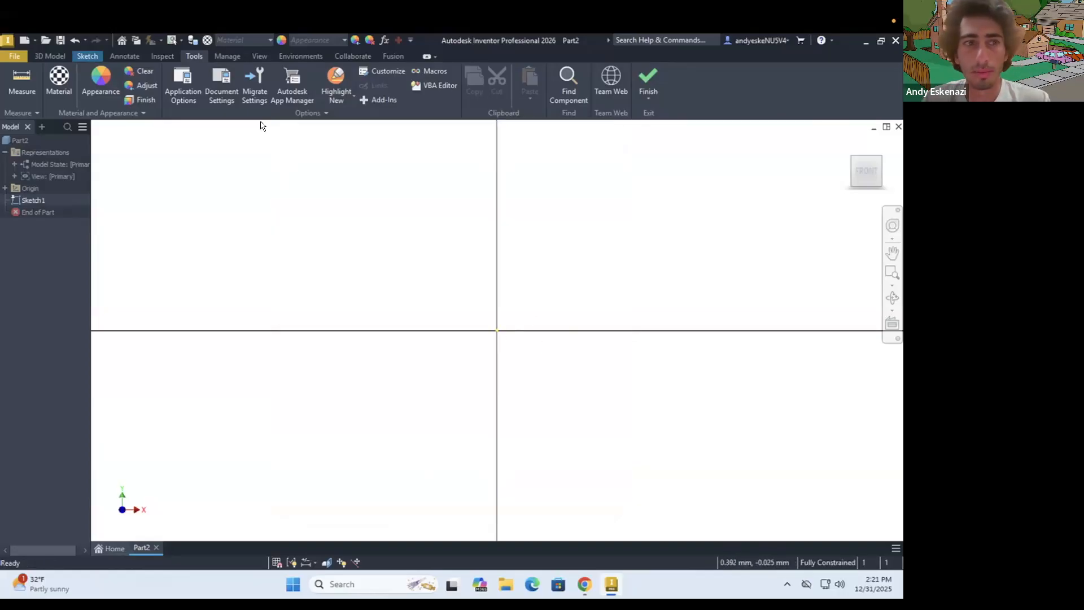
left_click(87, 56)
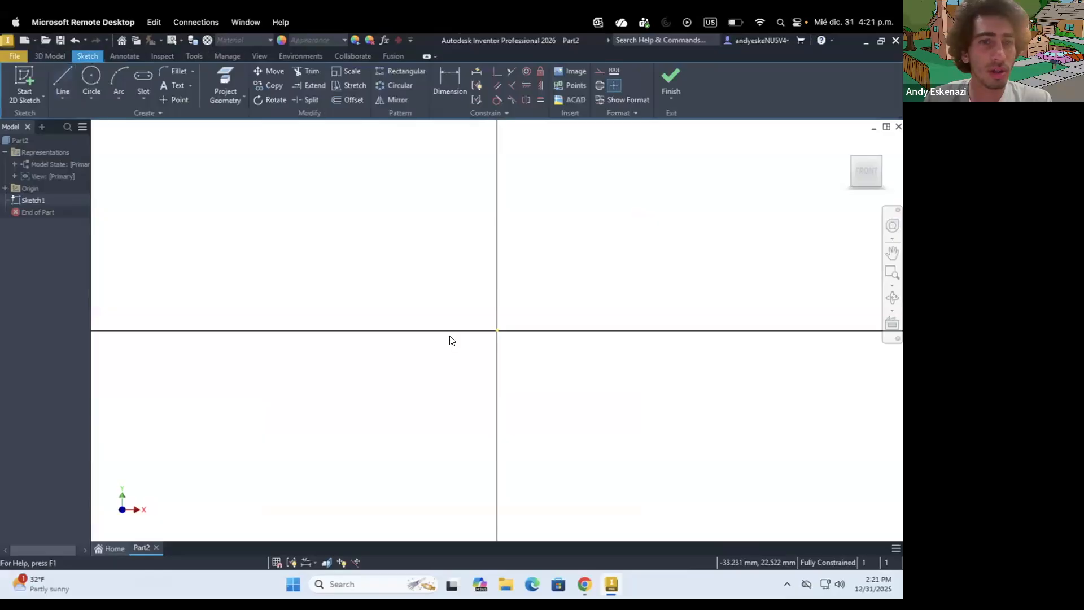
left_click(61, 75)
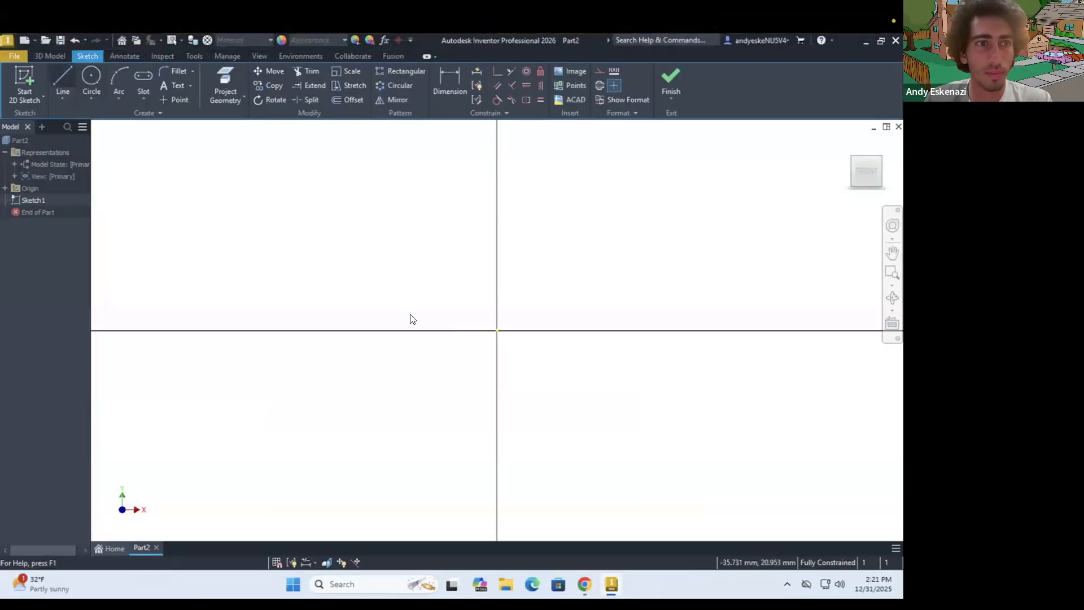
left_click(497, 331)
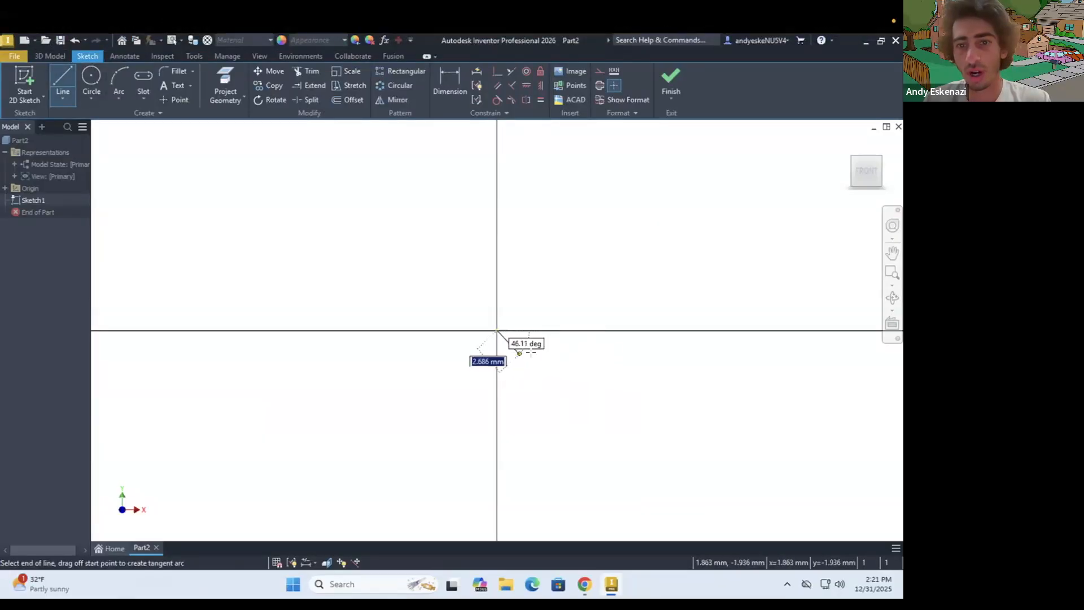
scroll(580, 323, "up", 5)
key("Escape")
scroll(580, 324, "down", 5)
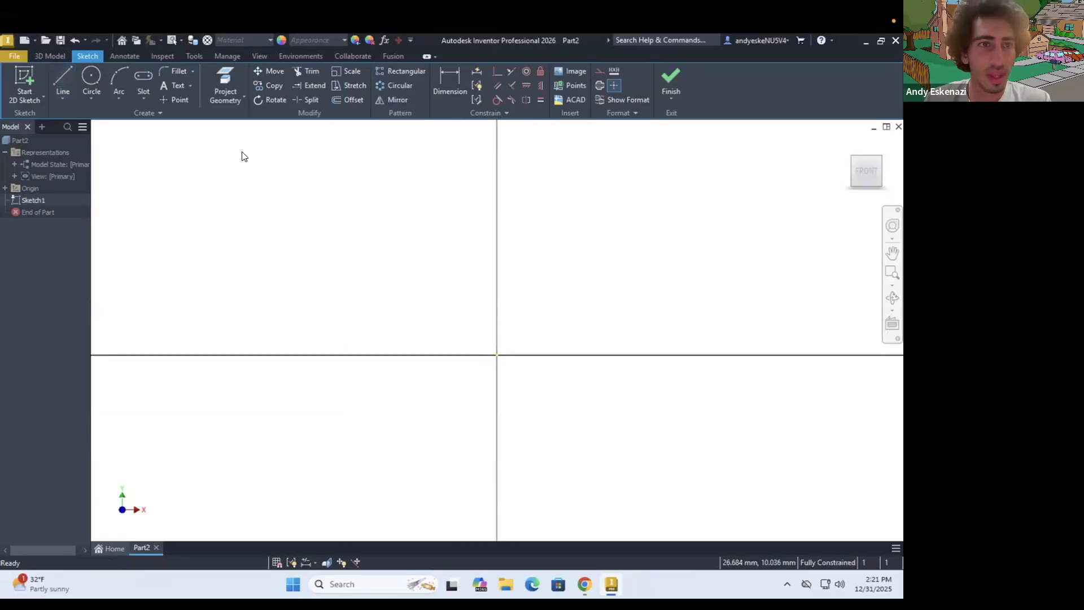
Draw a two-point center rectangle as construction geometry, centered on the origin and about 74 mm tall
left_click(143, 100)
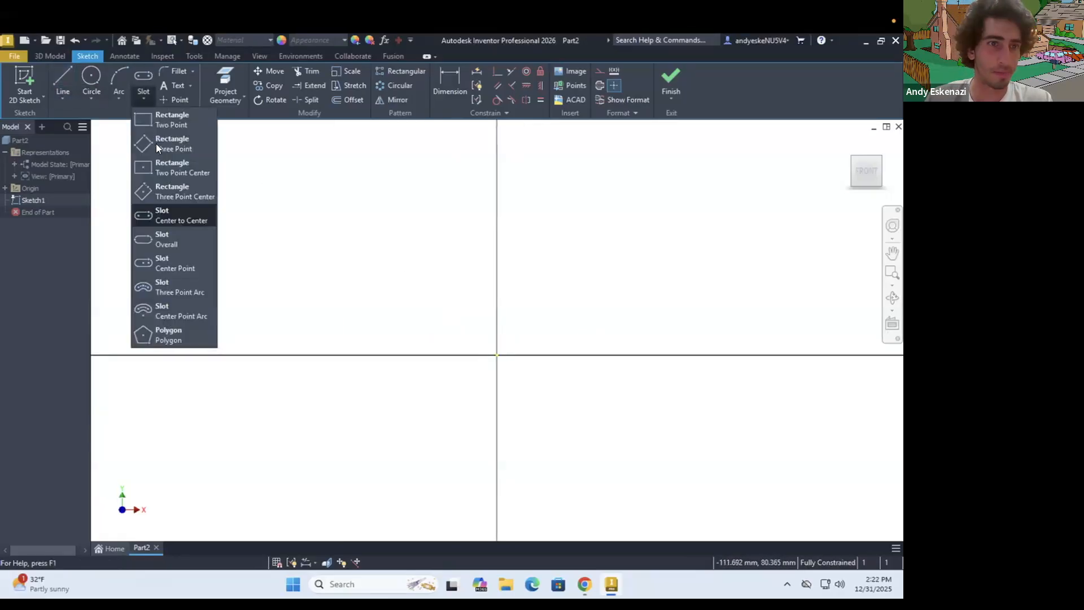
left_click(173, 167)
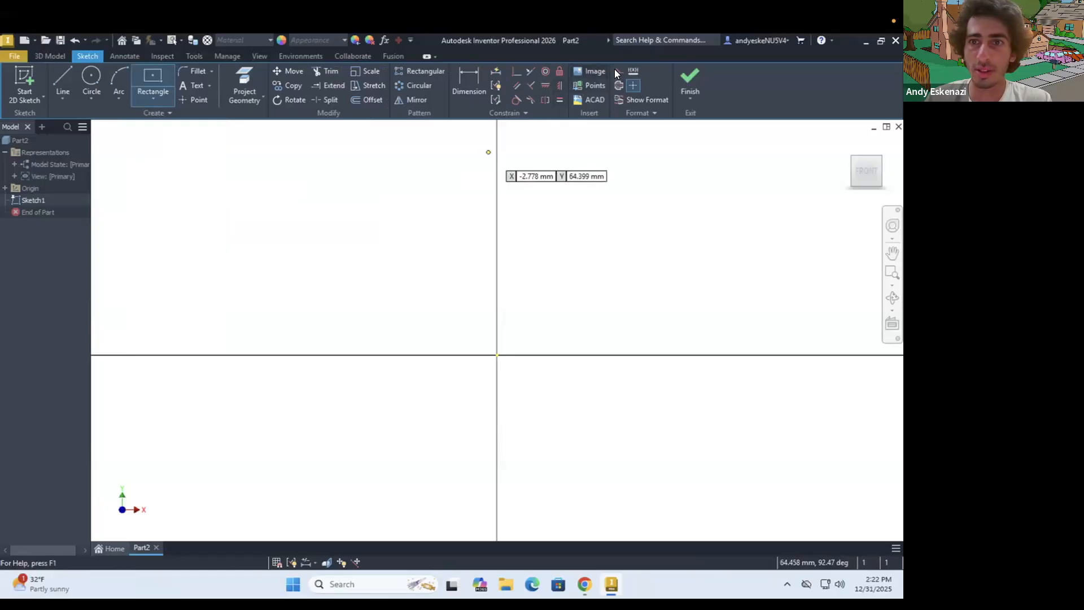
left_click(496, 355)
left_click(677, 239)
key("Escape")
Dimension the construction rectangle as a square, 100 mm high and 100 mm wide
key("d")
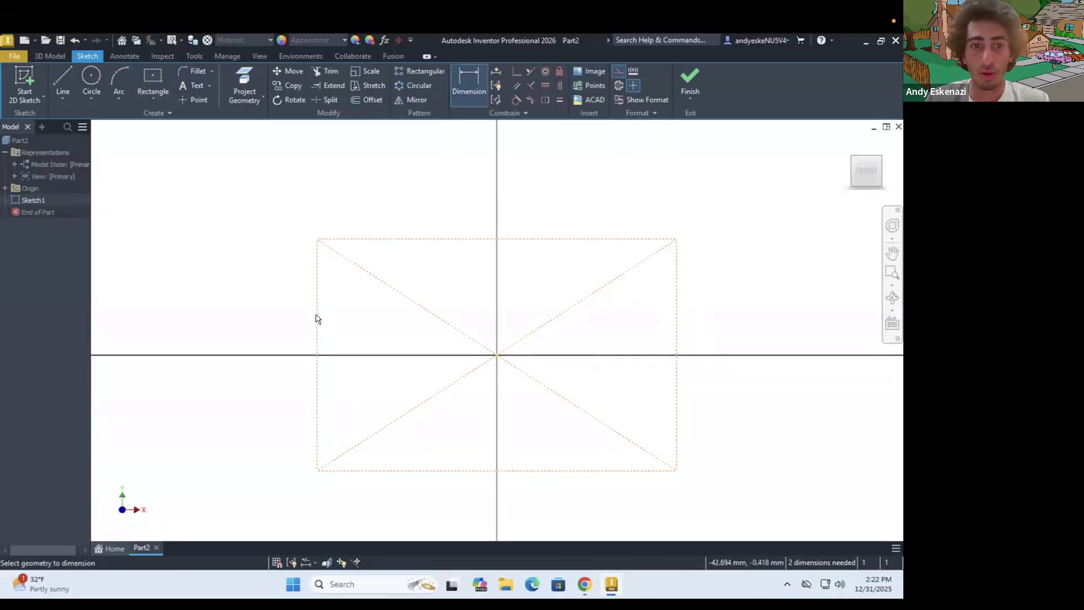
left_click(316, 318)
left_click(259, 320)
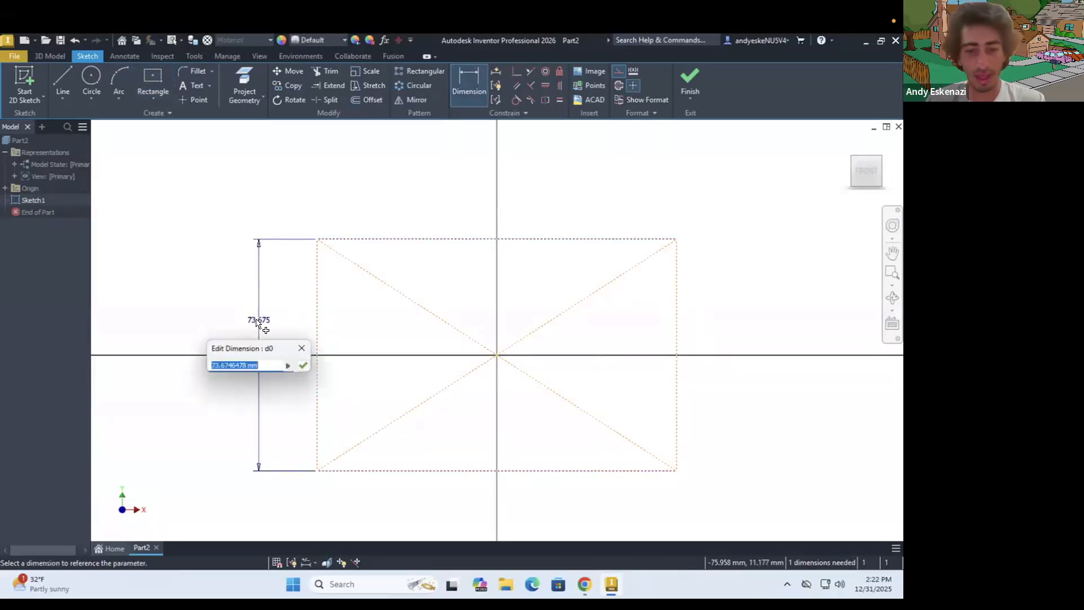
type("80")
key("Return")
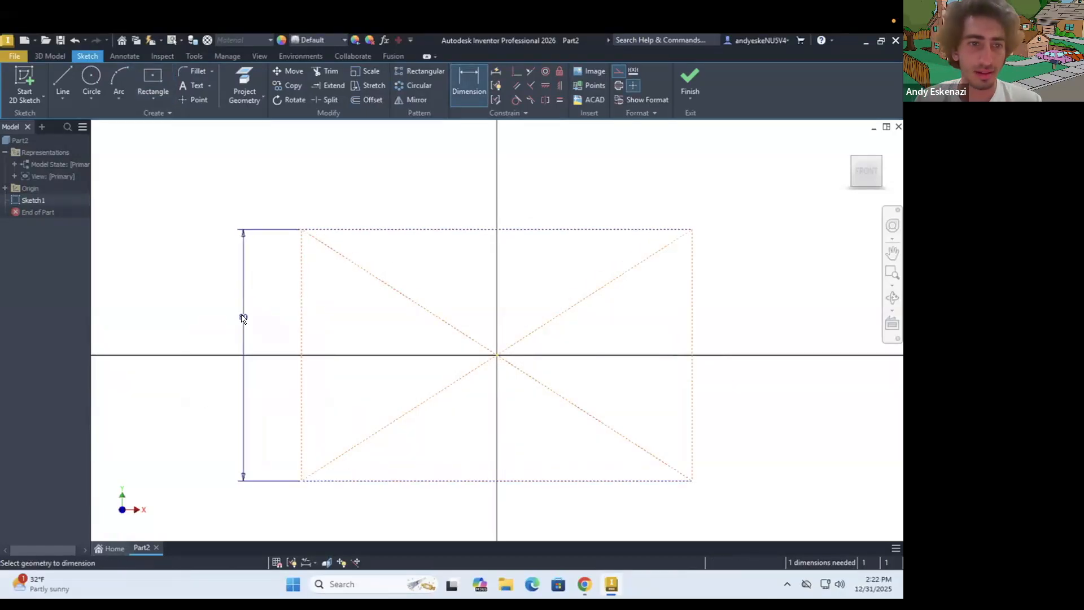
double_click(243, 316)
type("100")
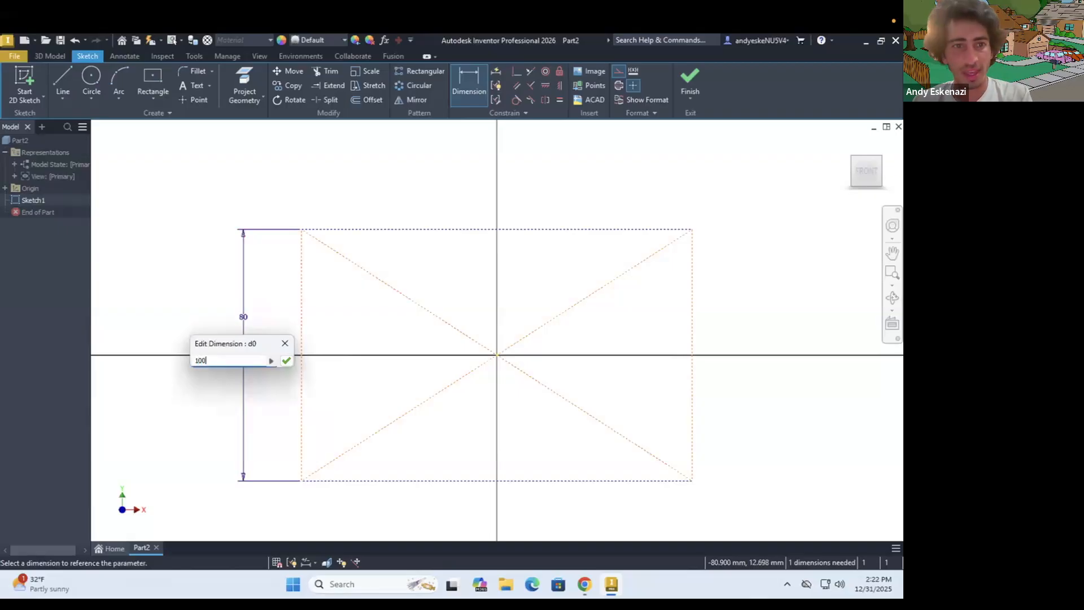
key("Return")
left_click(356, 197)
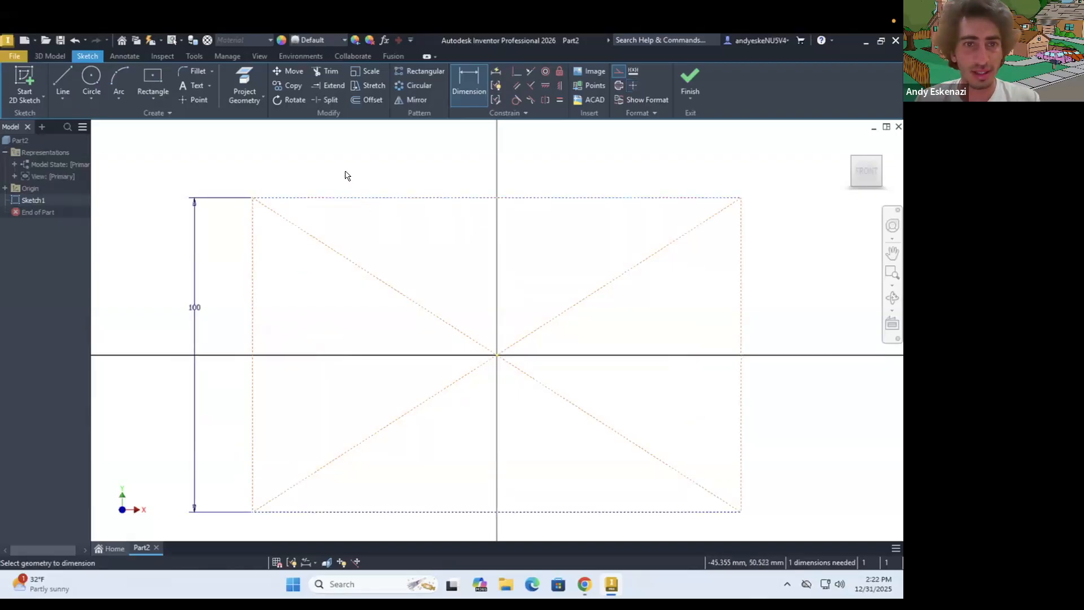
left_click(346, 174)
type("100")
key("Return")
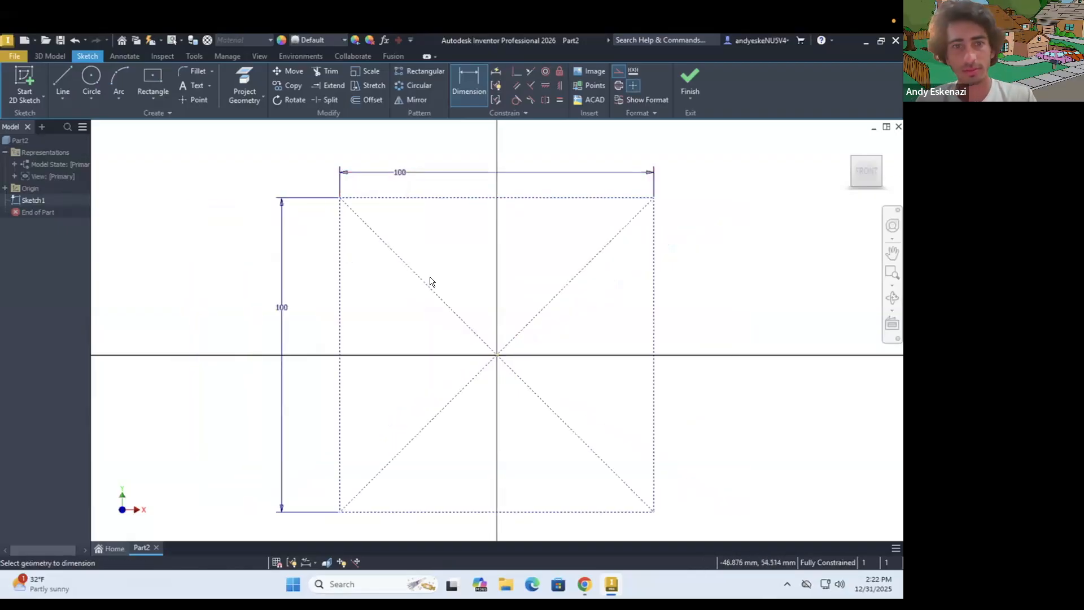
Turn off construction mode and draw a solid horizontal line about 71 mm long on the square's top edge, clear of both corners
left_click(71, 84)
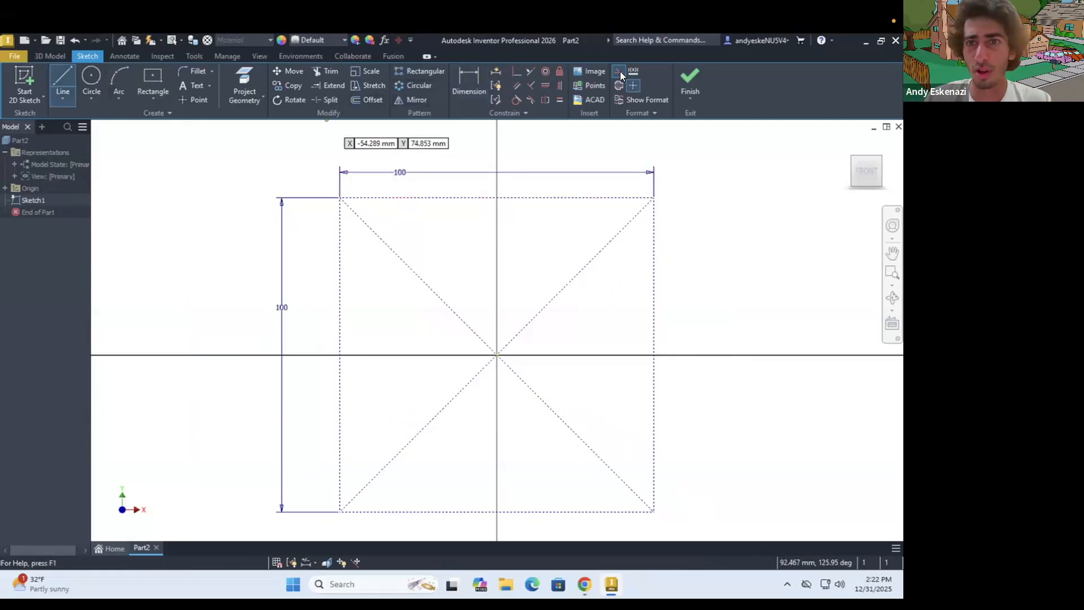
left_click(341, 197)
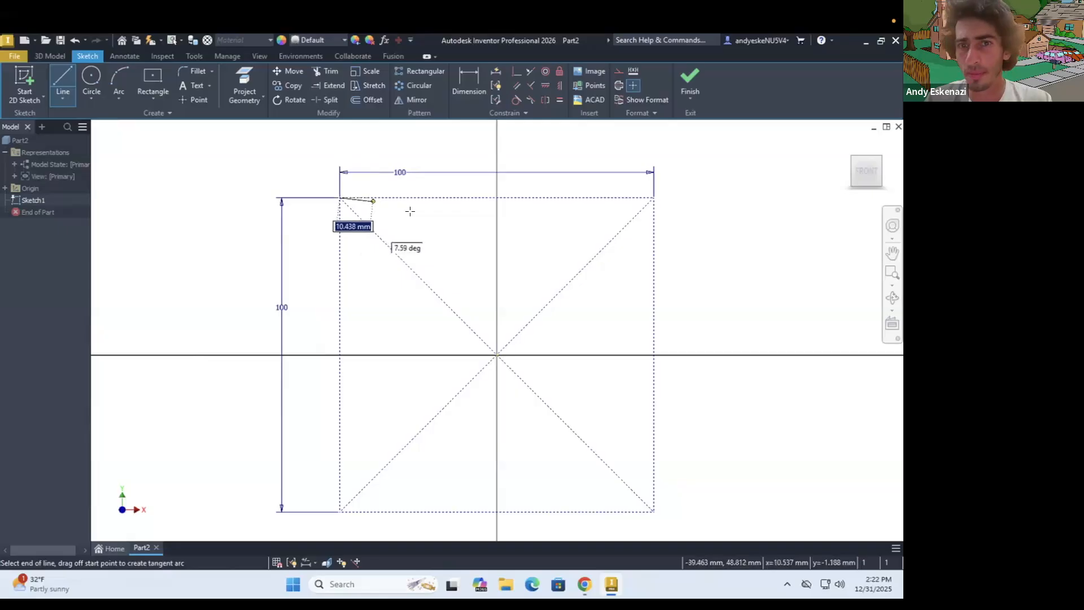
key("Escape")
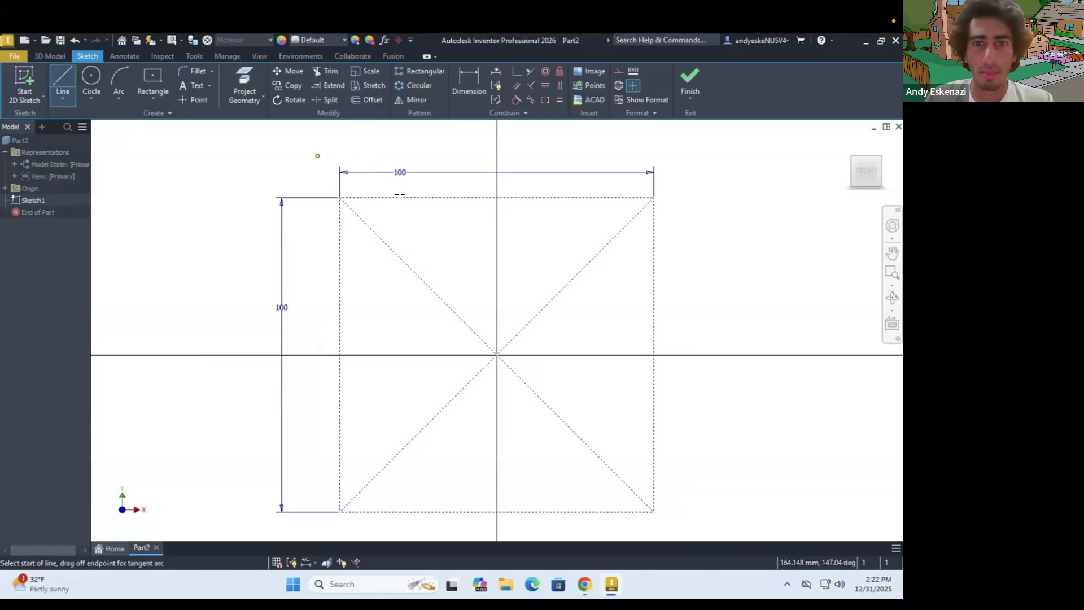
left_click(391, 197)
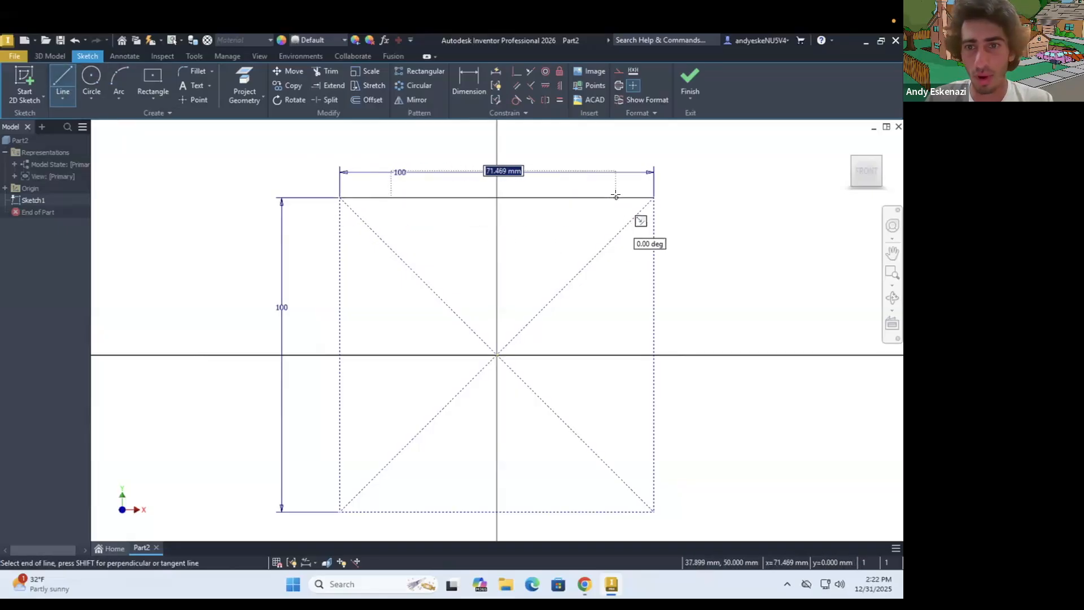
left_click(623, 224)
key("Escape")
key("Escape")
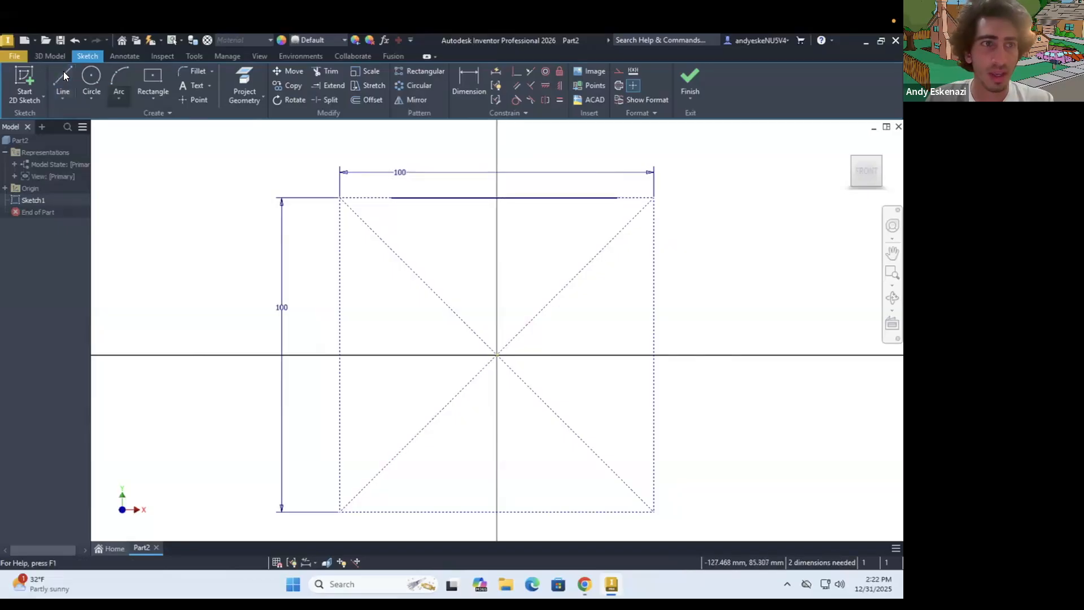
Draw a two-step staircase of perpendicular lines at the upper-left corner, from the solid line's left end to the square's left edge
key("l")
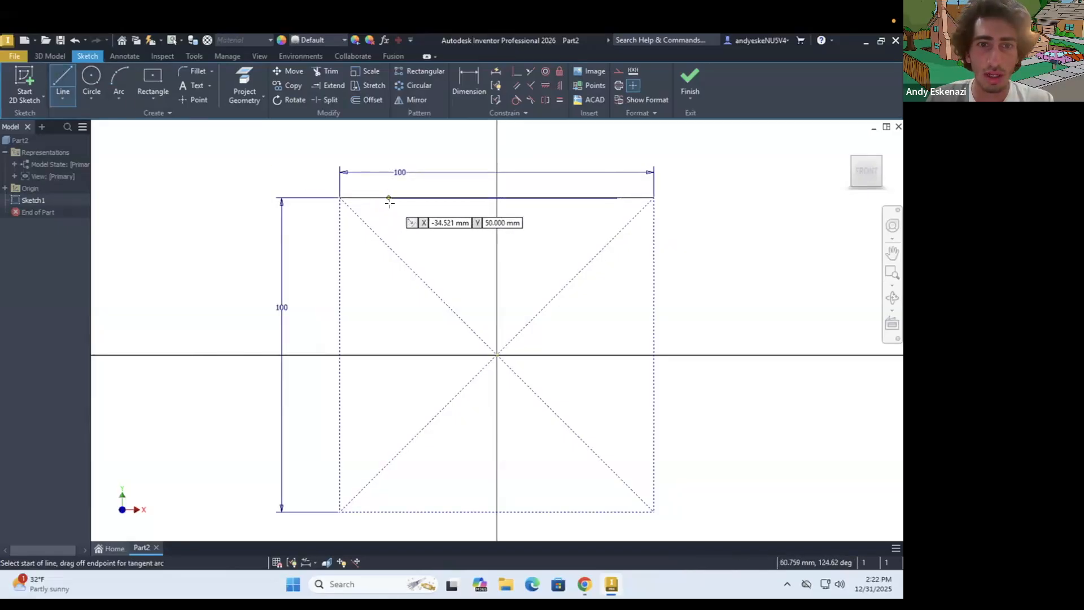
left_click(389, 198)
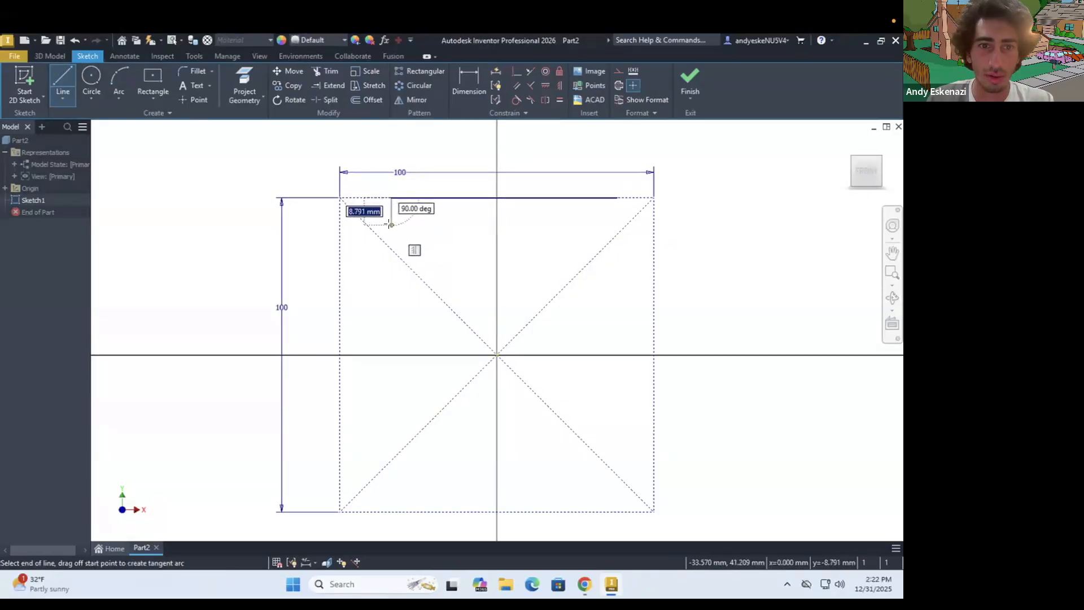
double_click(367, 226)
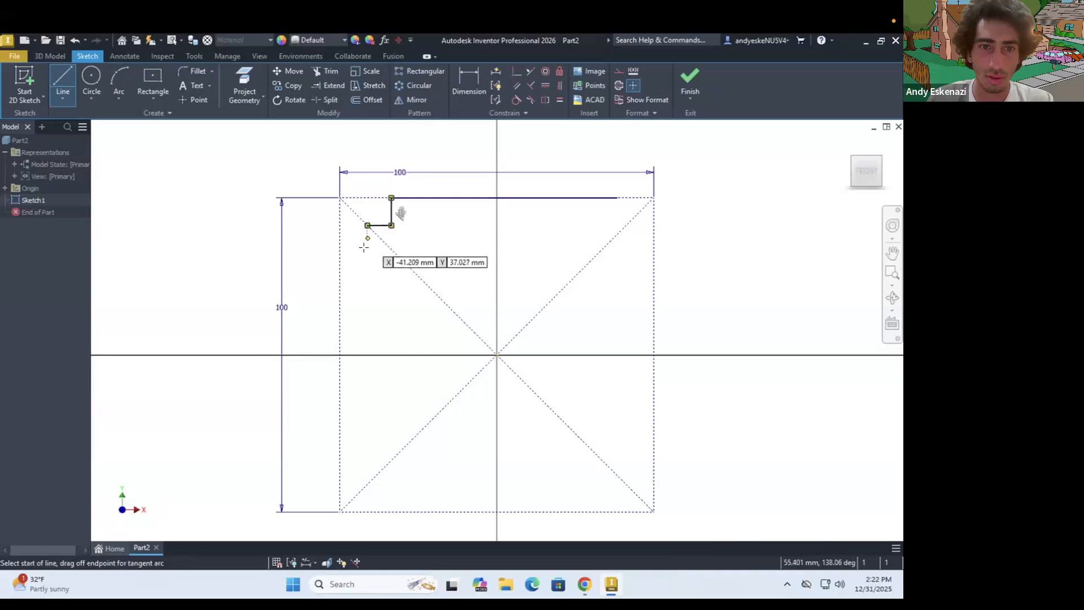
left_click(368, 225)
left_click(366, 248)
double_click(340, 248)
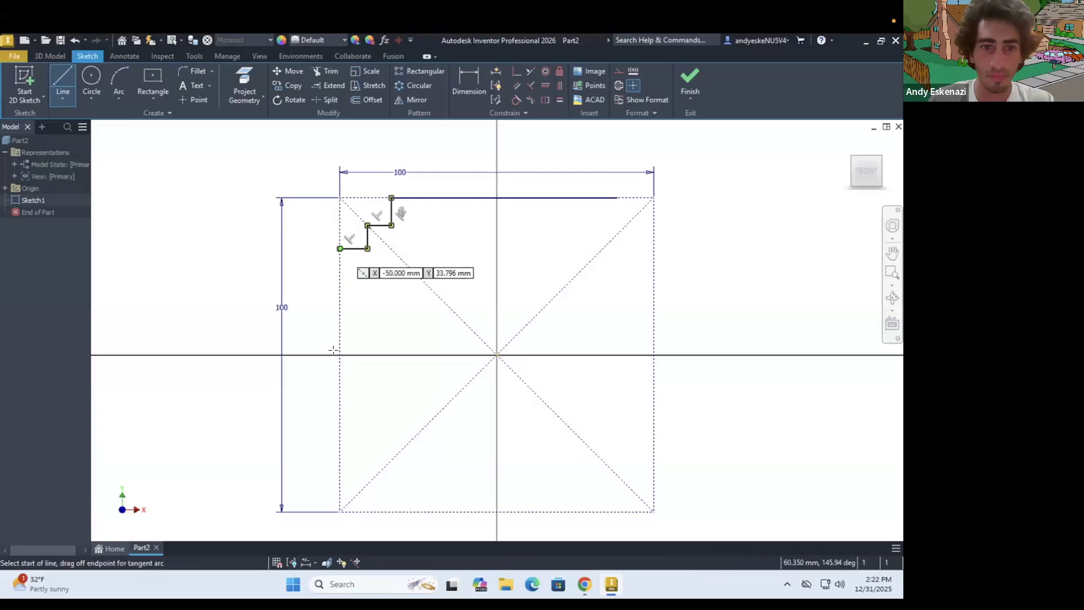
Draw a two-step staircase of perpendicular lines at the square's lower-left corner, about 16 mm wide and 17 mm high, from left to bottom edge
left_click(341, 457)
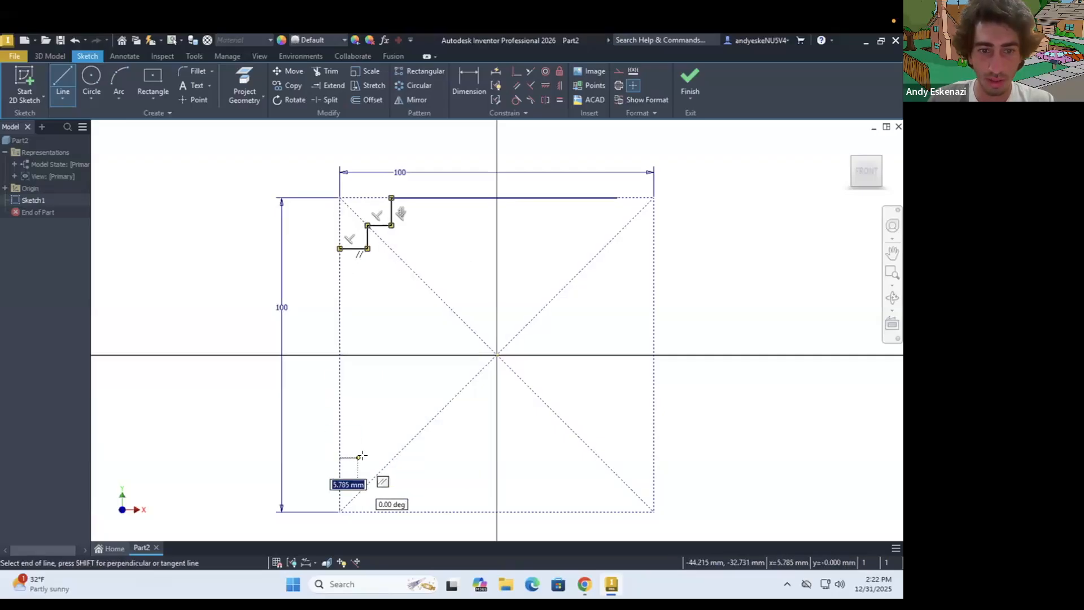
left_click(367, 457)
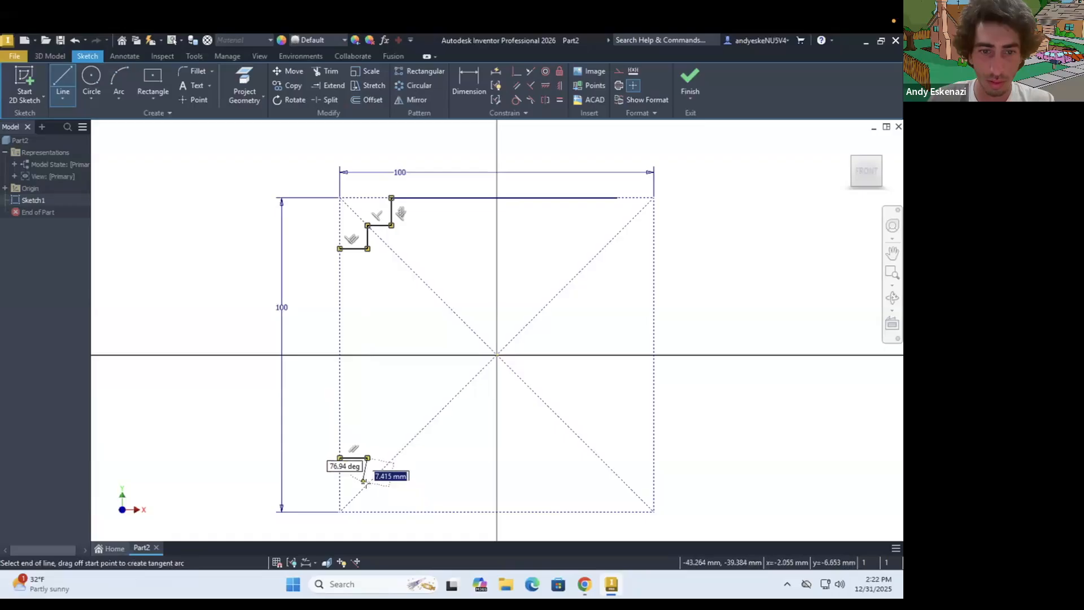
double_click(390, 480)
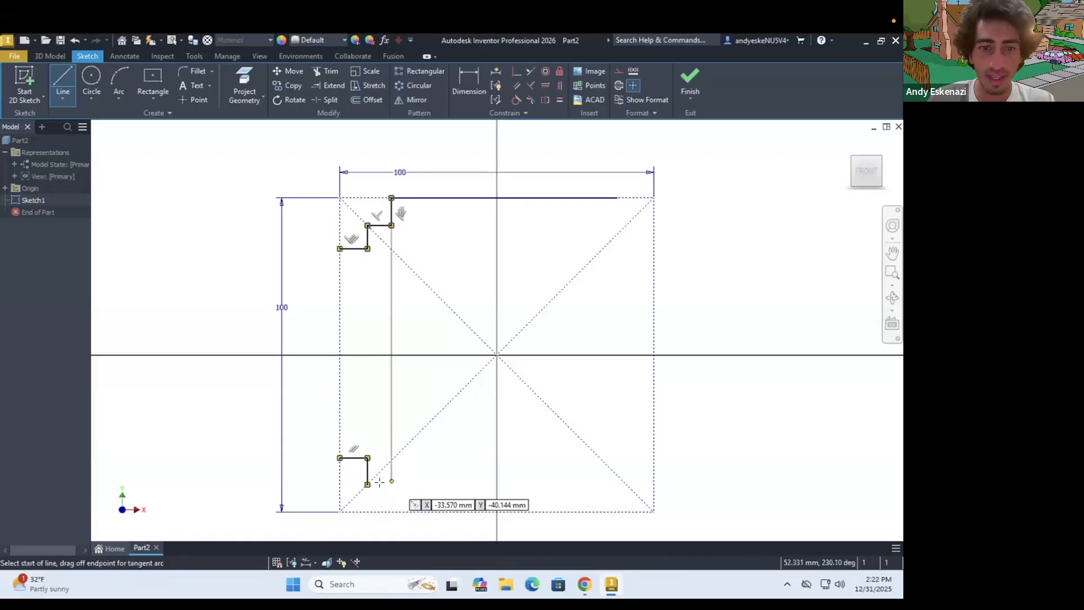
left_click(367, 485)
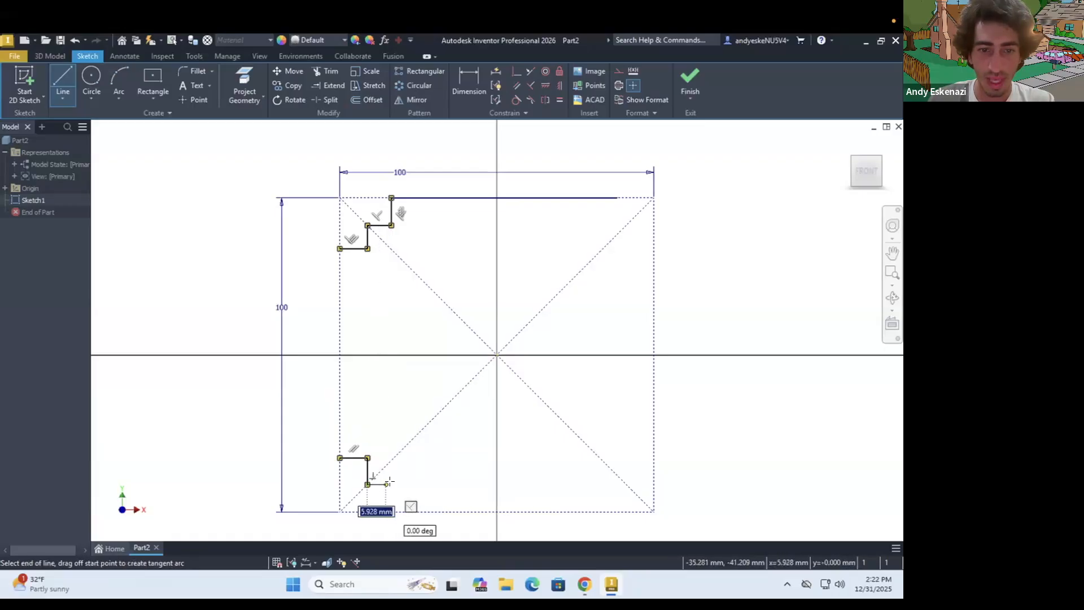
left_click(391, 483)
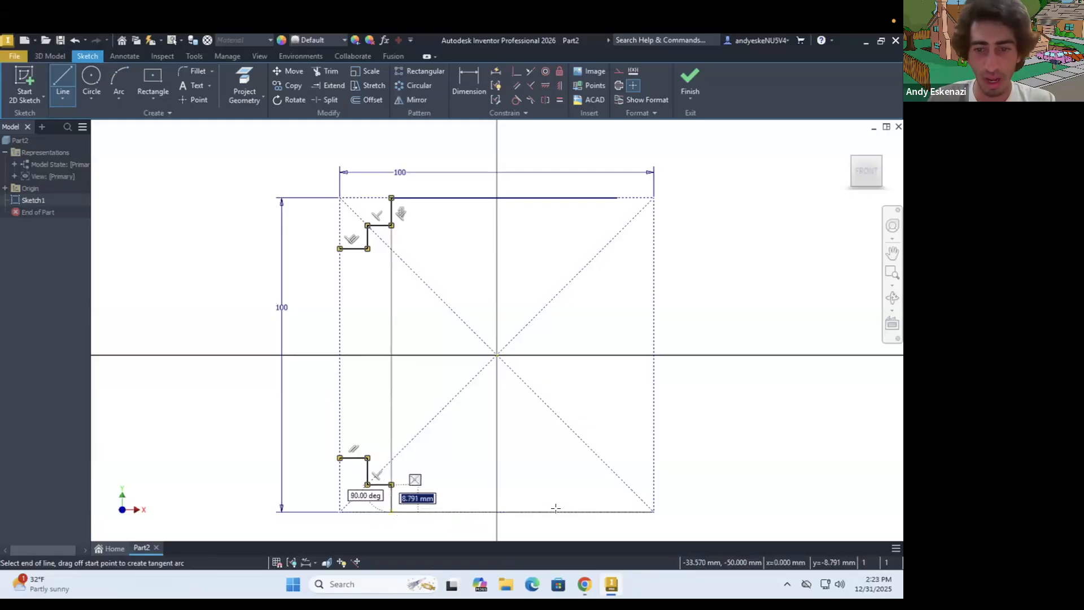
left_click(391, 511)
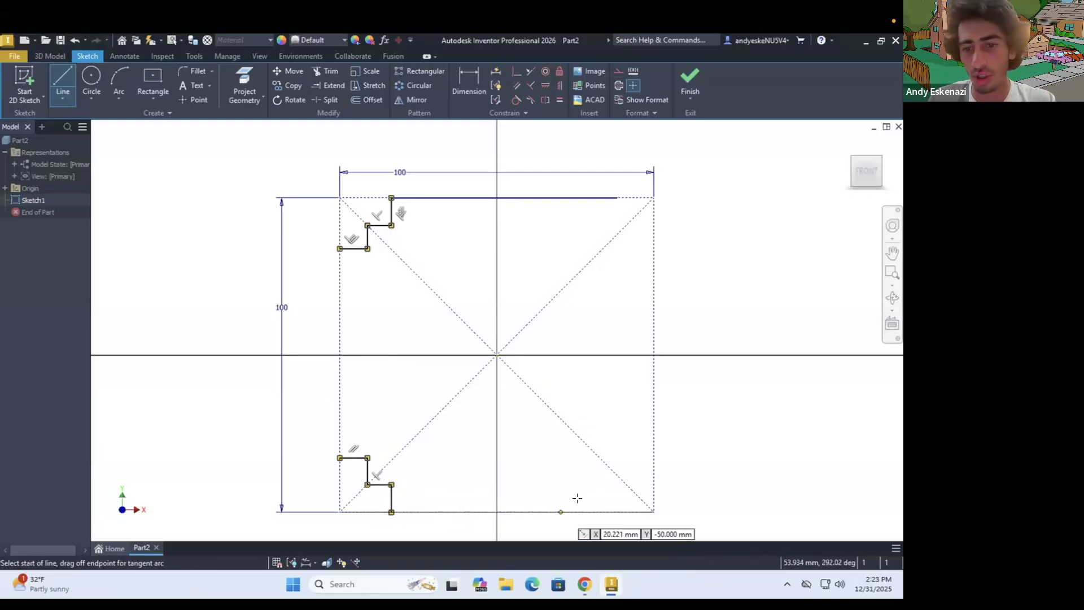
Draw a two-step staircase at the square's lower-right corner, about 12 mm wide and 16 mm high, from the bottom edge to the right edge
left_click(617, 511)
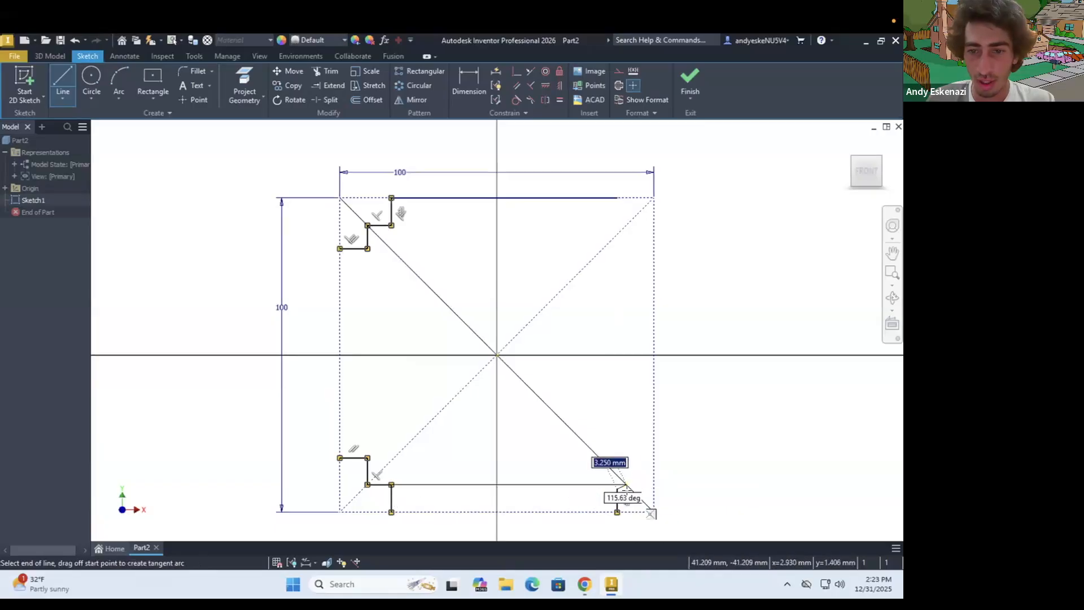
left_click(631, 488)
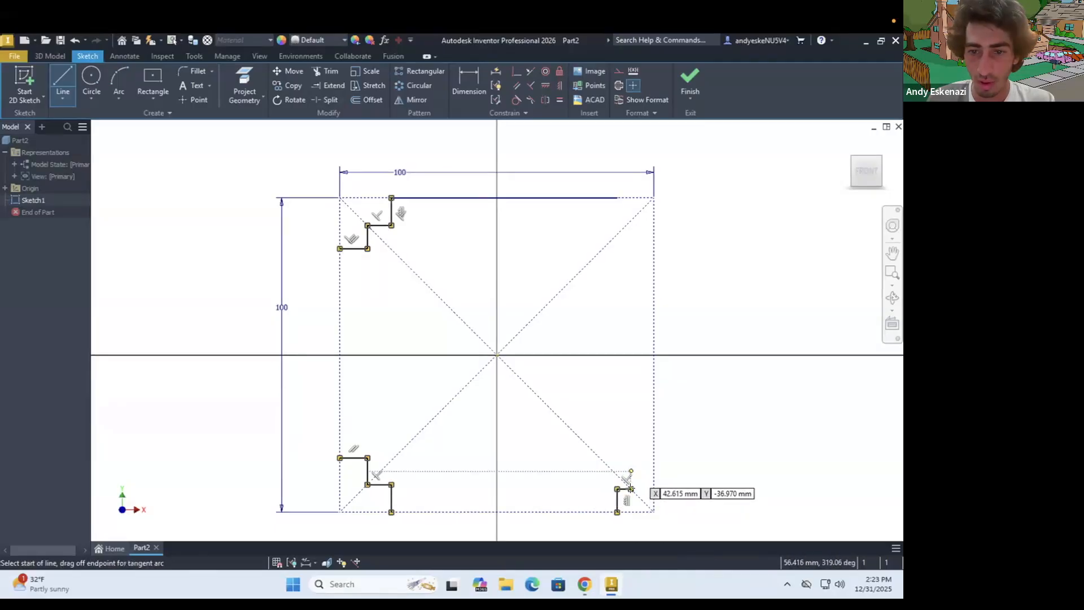
left_click(630, 488)
left_click(630, 463)
double_click(654, 463)
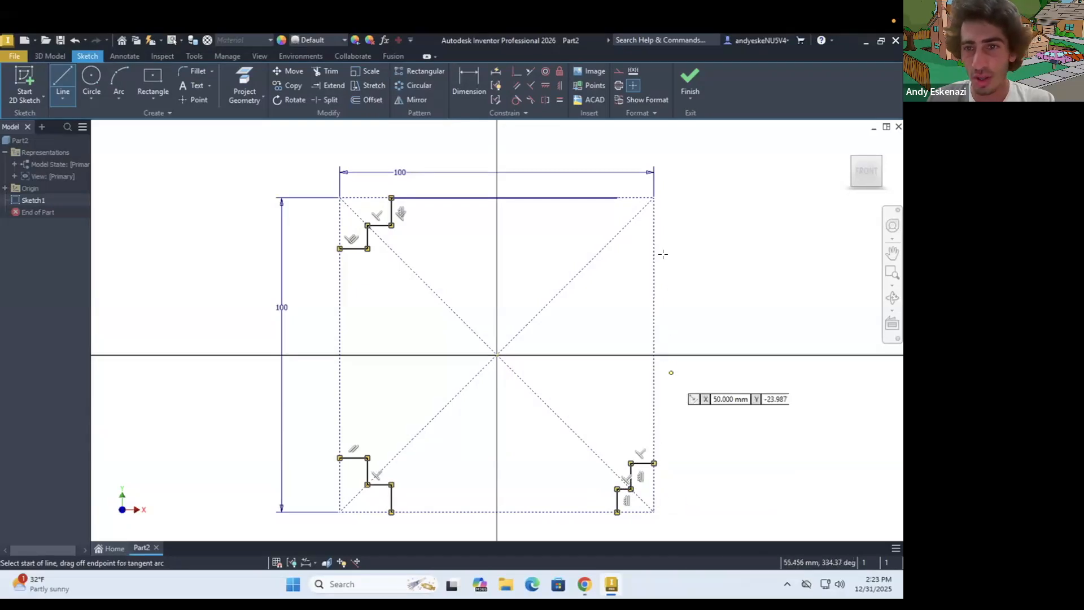
Draw a two-step staircase at the upper-right corner, about 12 mm wide and 15 mm high, joining the right edge to the solid top line
left_click(652, 245)
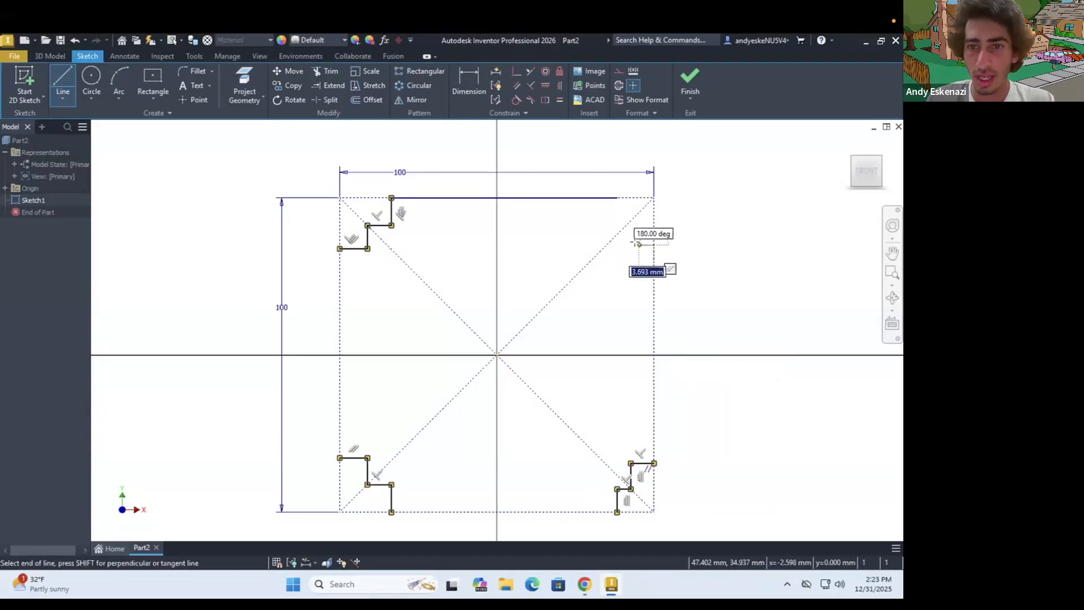
double_click(635, 215)
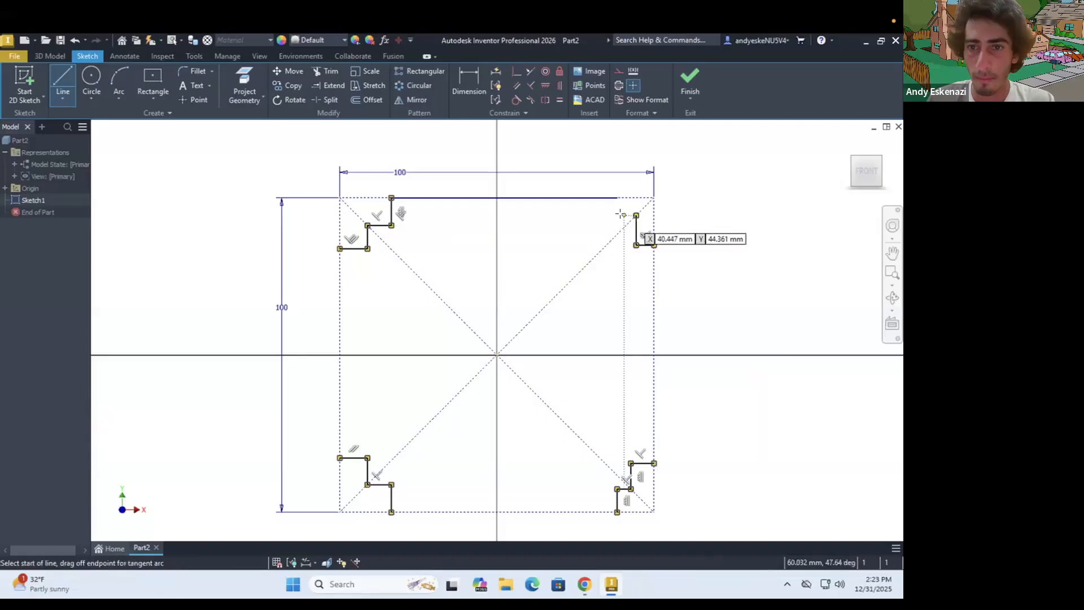
left_click(617, 215)
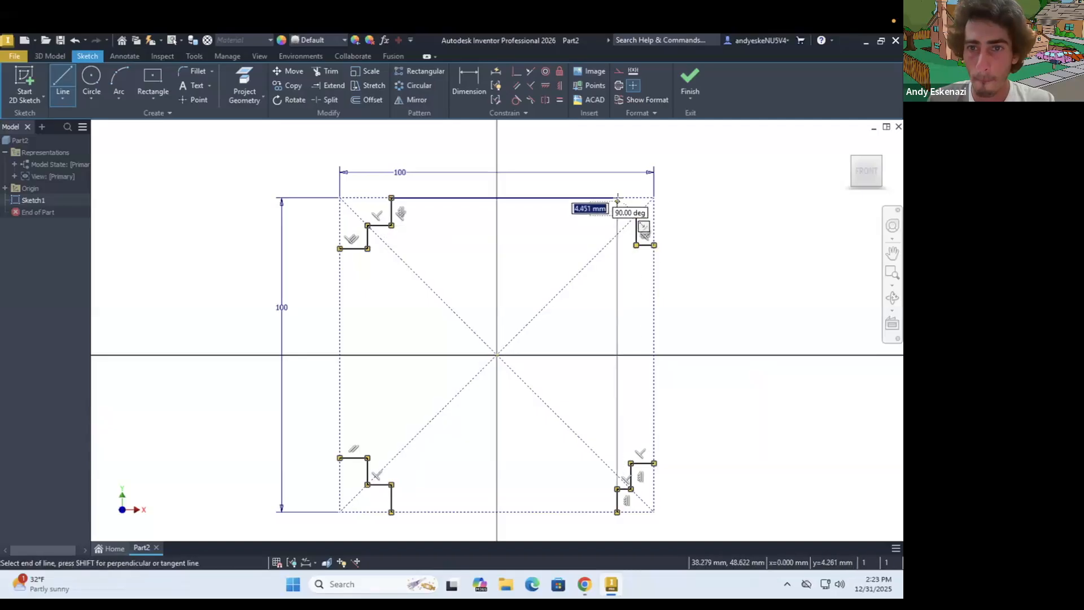
double_click(617, 198)
key("Escape")
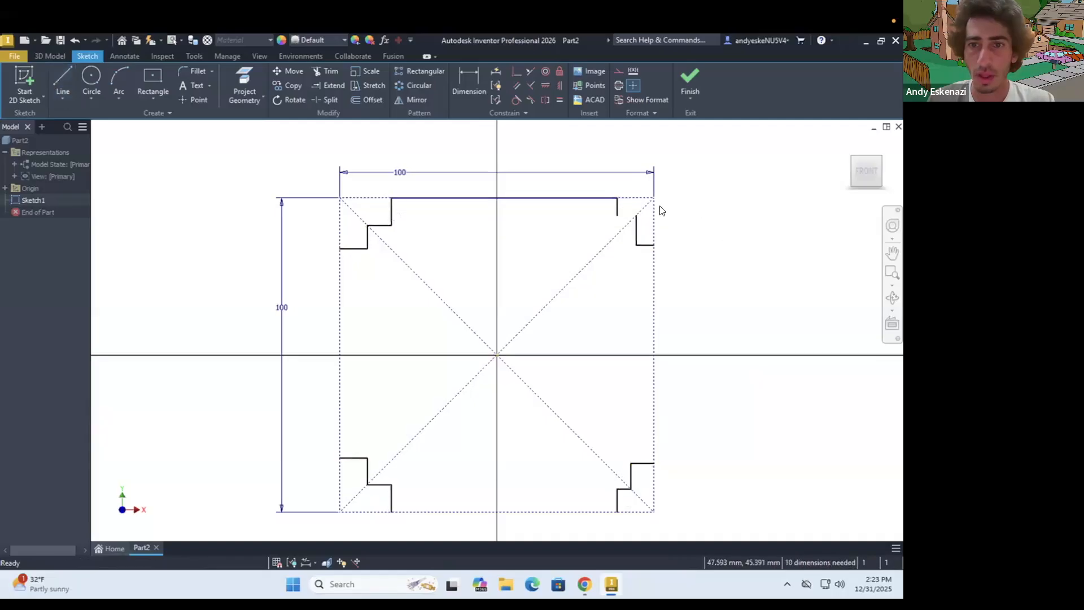
left_click(57, 68)
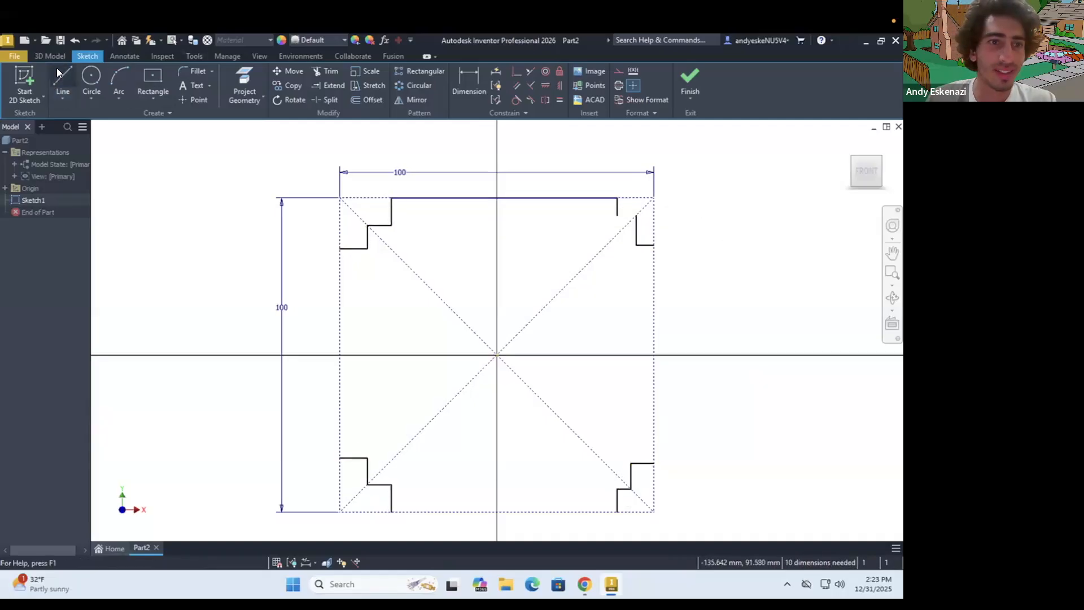
left_click(617, 215)
double_click(637, 215)
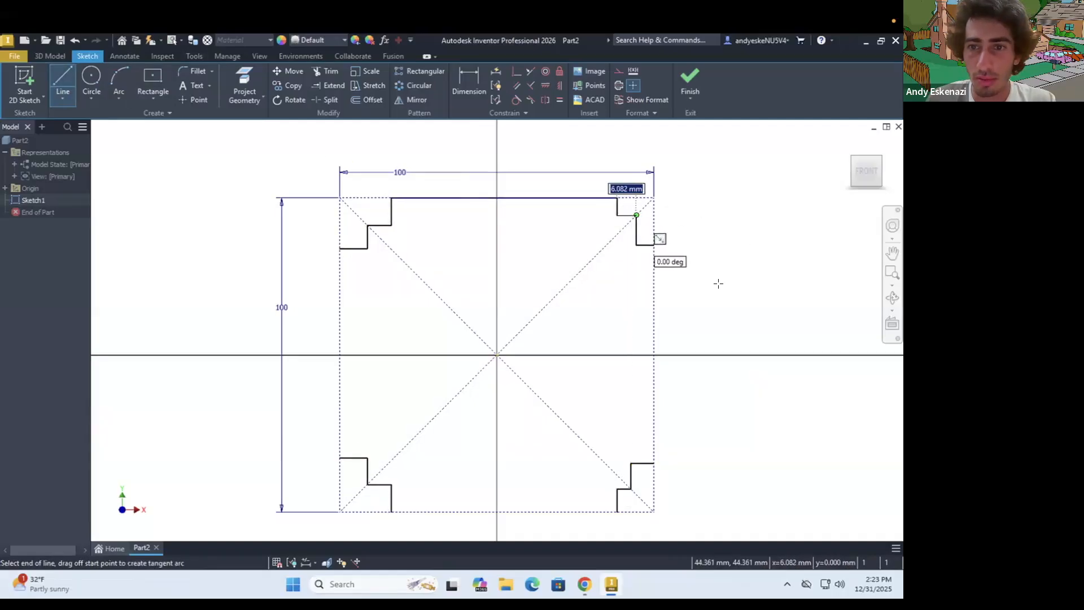
Close the profile with solid lines along the square's left, bottom and right edges, connecting the ends of the corner staircases
left_click(340, 248)
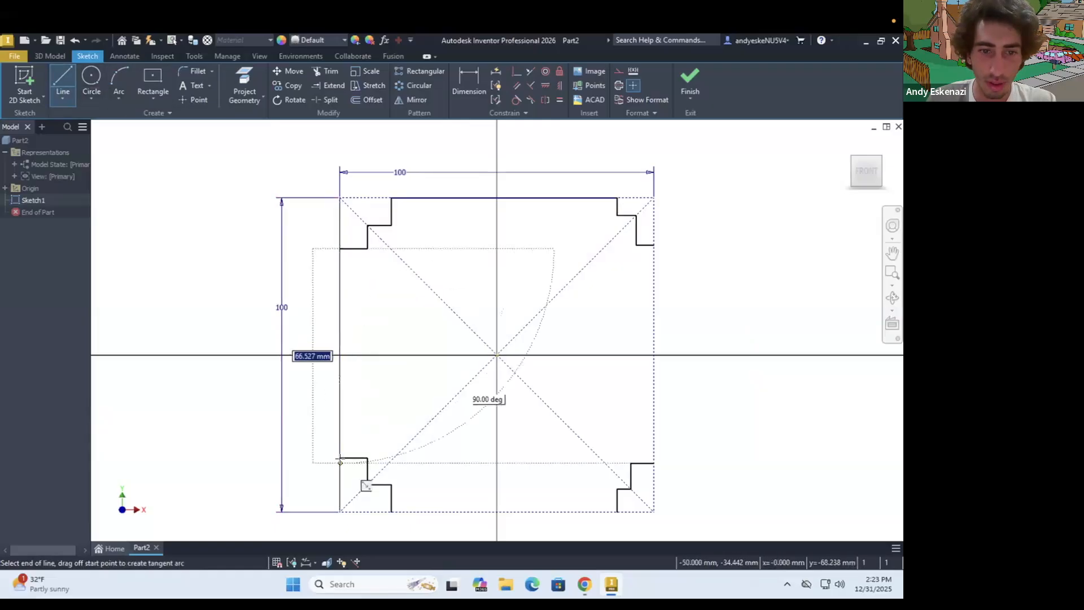
left_click(340, 458)
key("Escape")
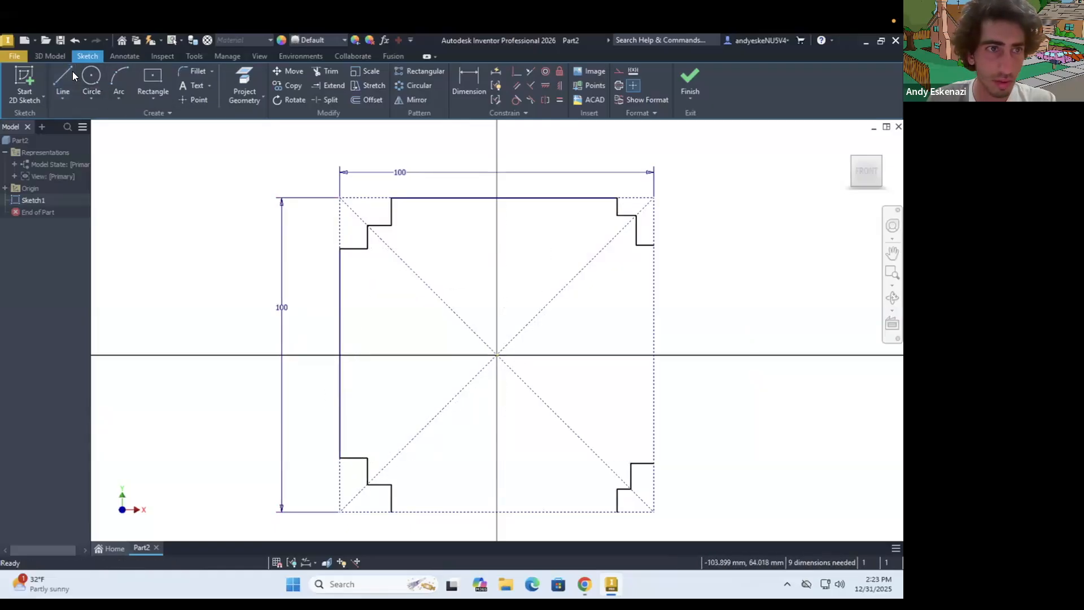
key("l")
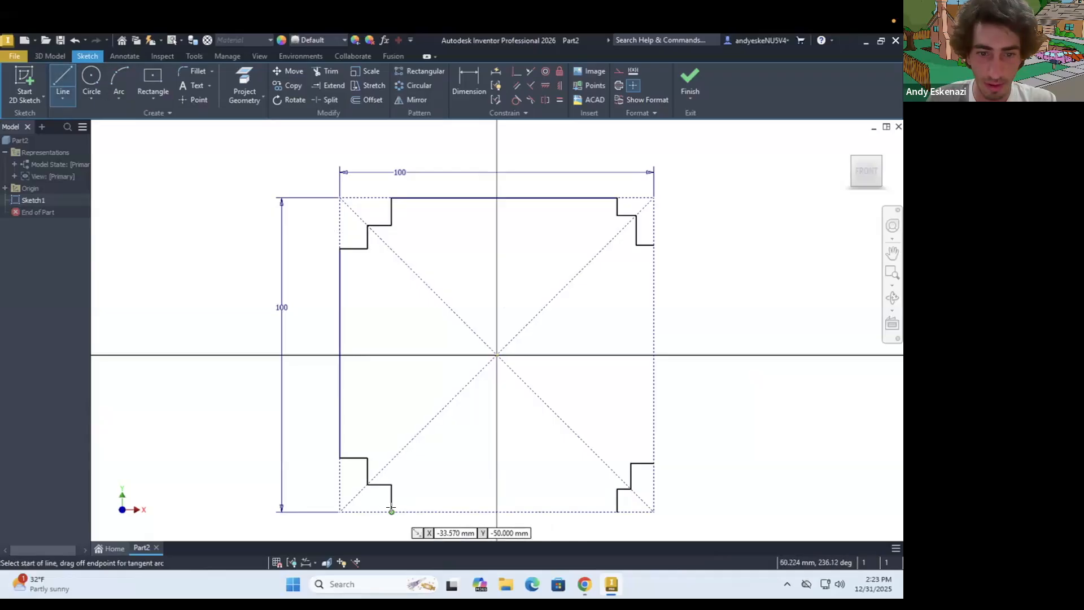
left_click(391, 512)
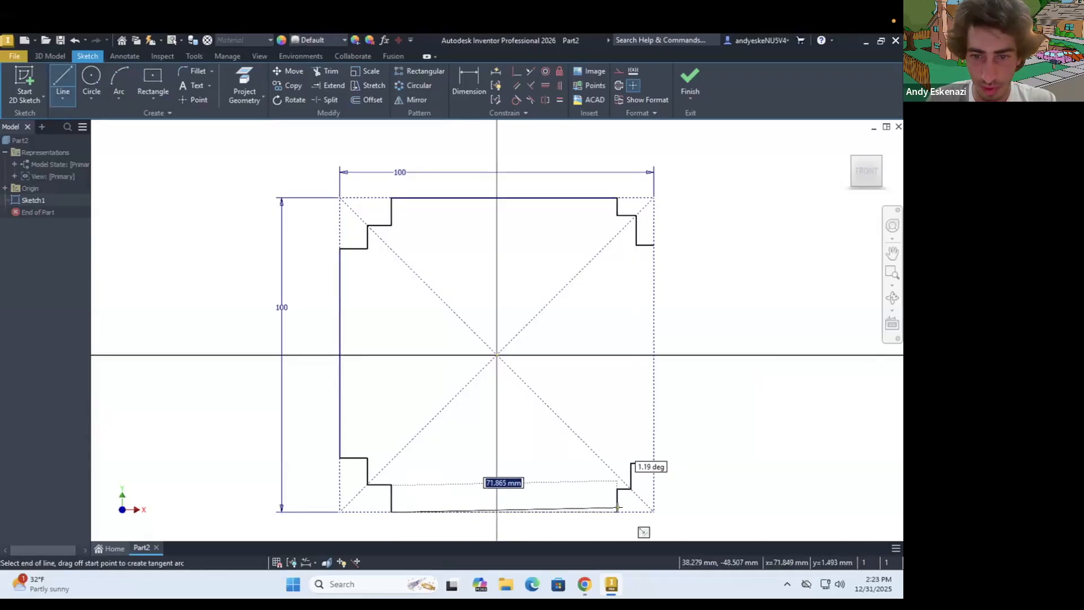
key("Return")
key("Escape")
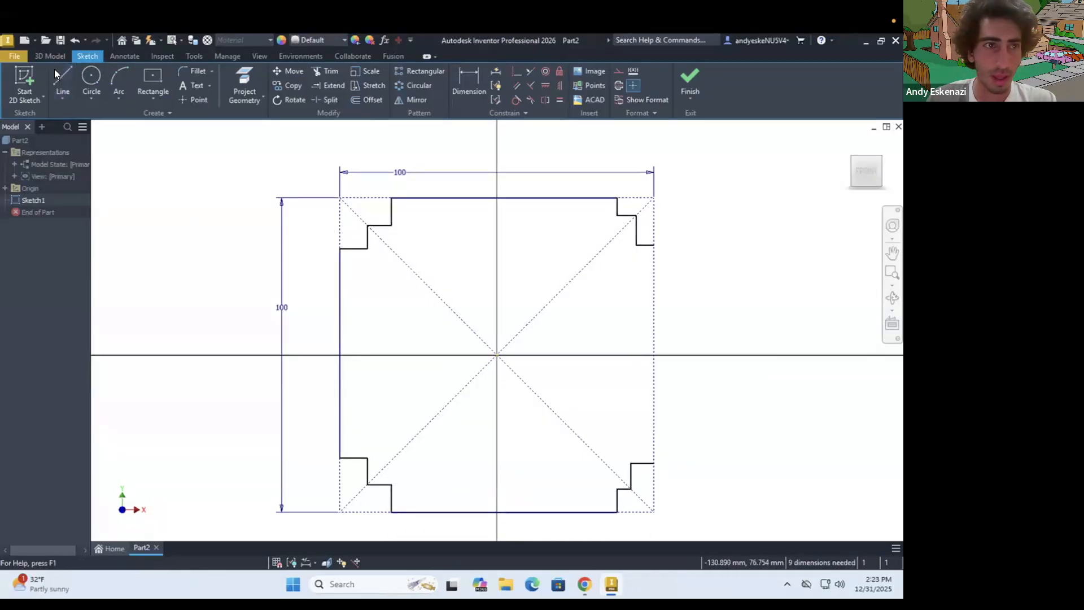
key("l")
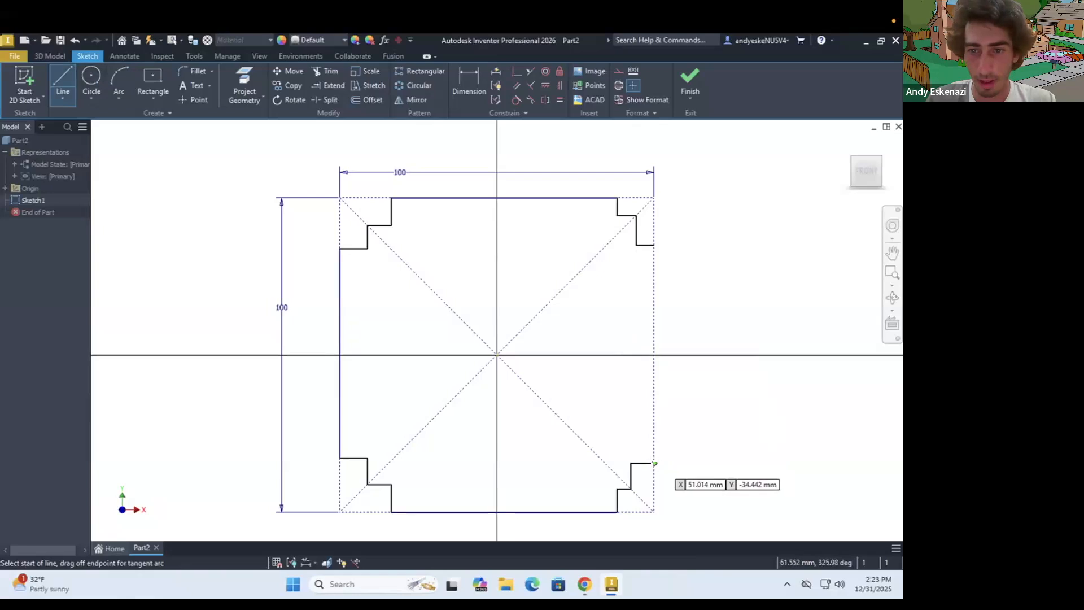
left_click(654, 463)
left_click(654, 245)
key("Escape")
Try to make all four lines of the upper-right staircase equal in length with an Equal constraint
left_click(618, 207)
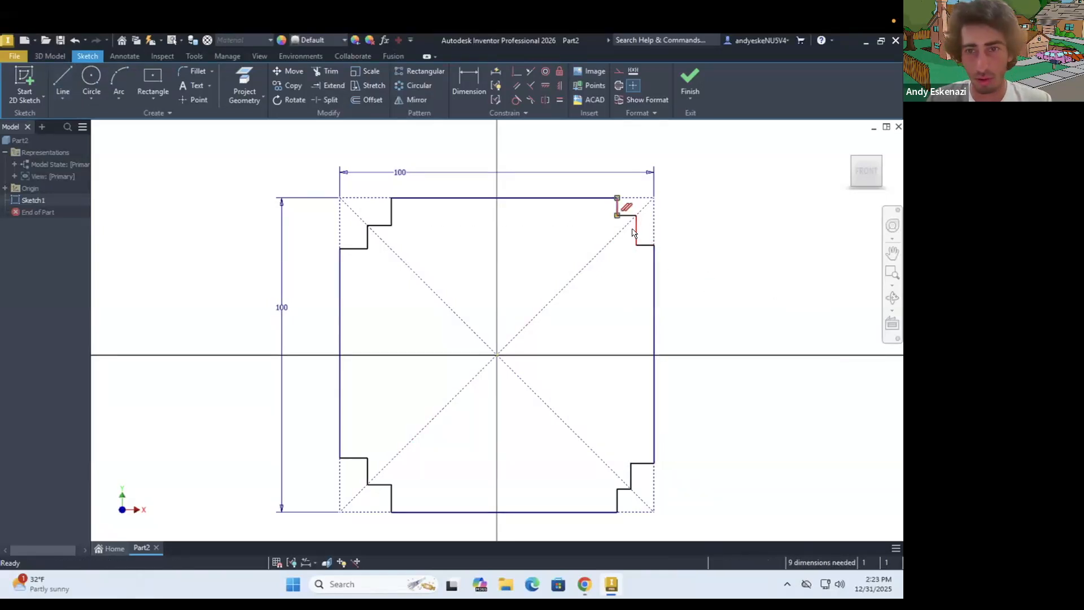
scroll(630, 215, "up", 5)
left_click(629, 214, "shift")
left_click(688, 245, "shift")
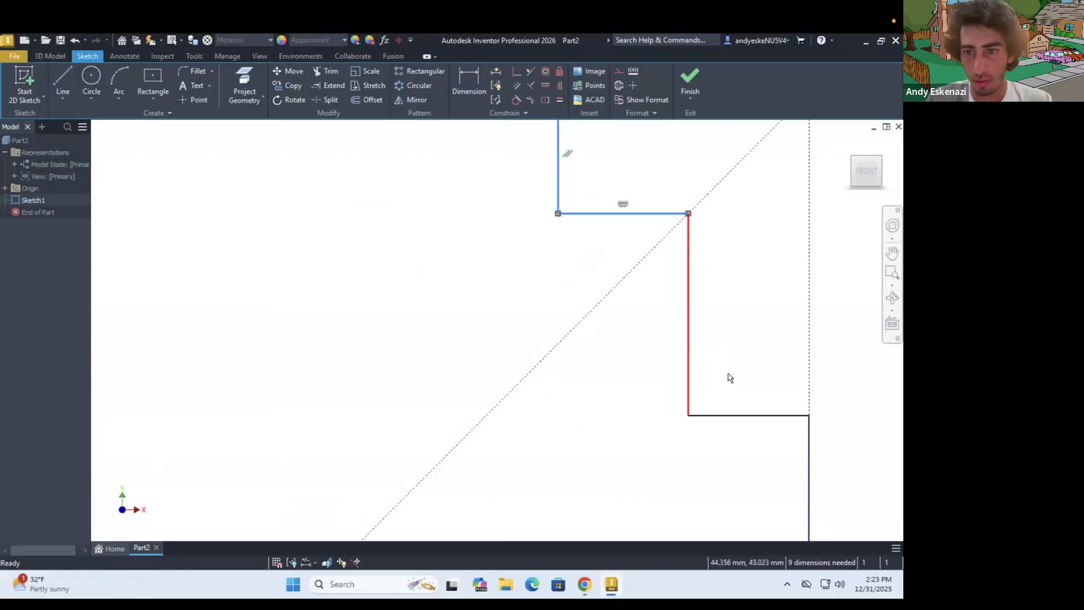
left_click(723, 418, "shift")
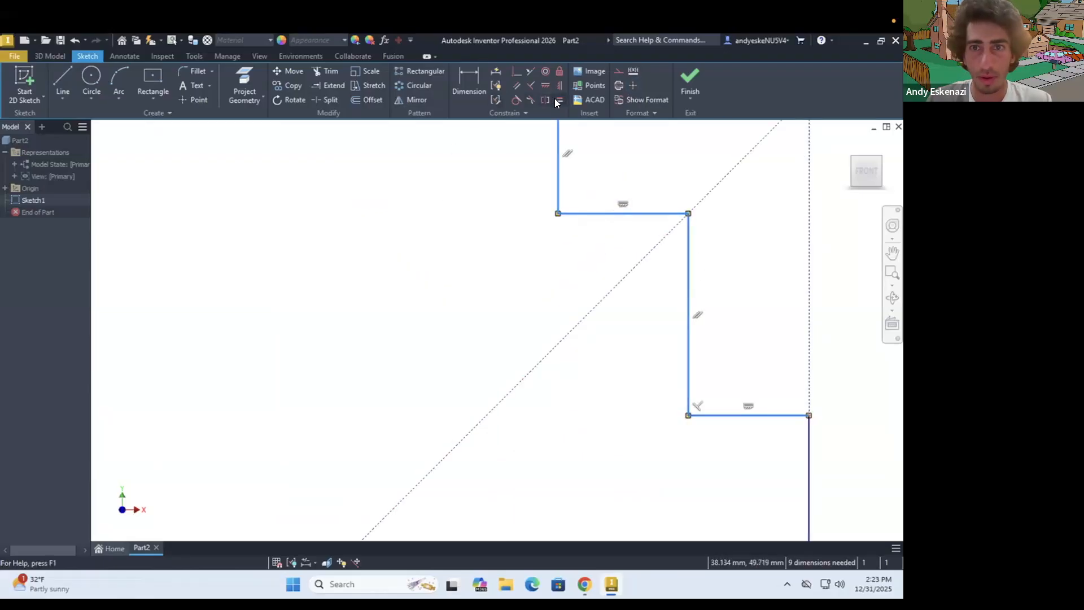
key("=")
left_click(260, 146)
scroll(513, 266, "down", 5)
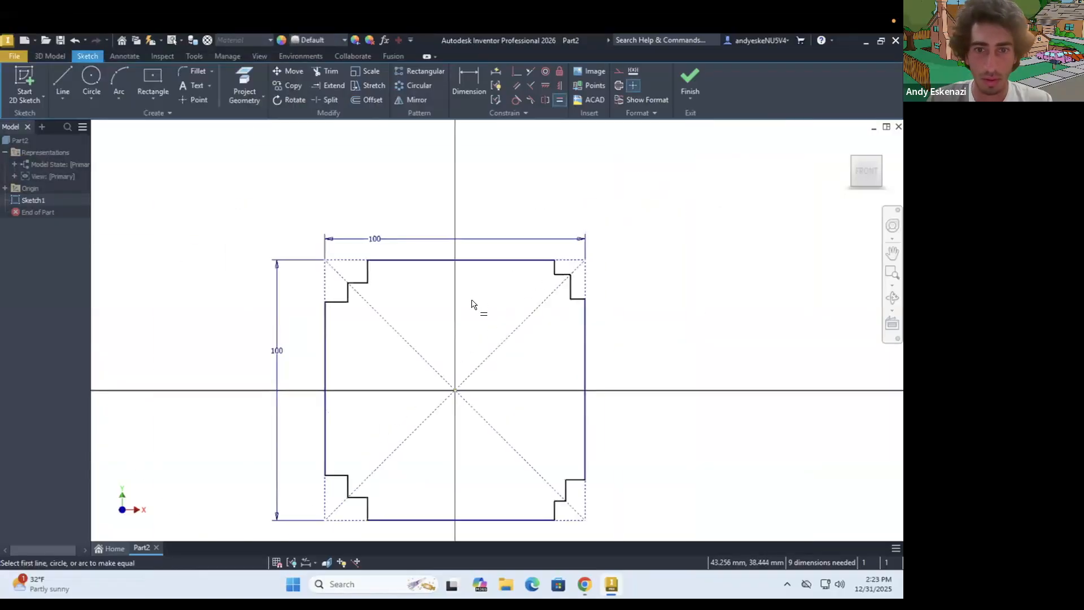
scroll(314, 313, "up", 3)
key("Escape")
Try to apply an Equal constraint to all four lines of the upper-left staircase
left_click(417, 237)
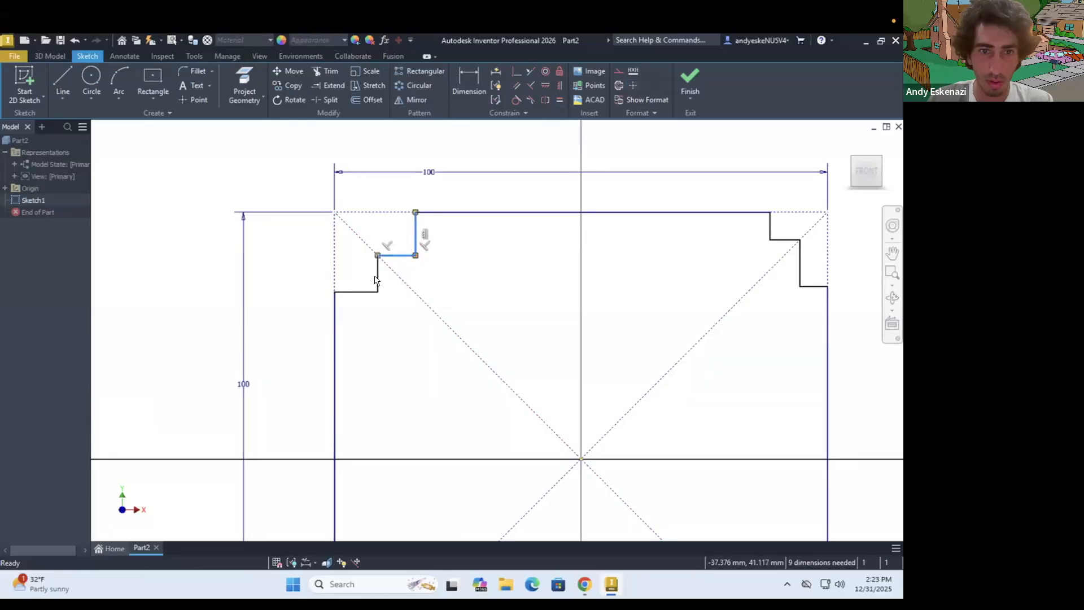
left_click(362, 294, "ctrl")
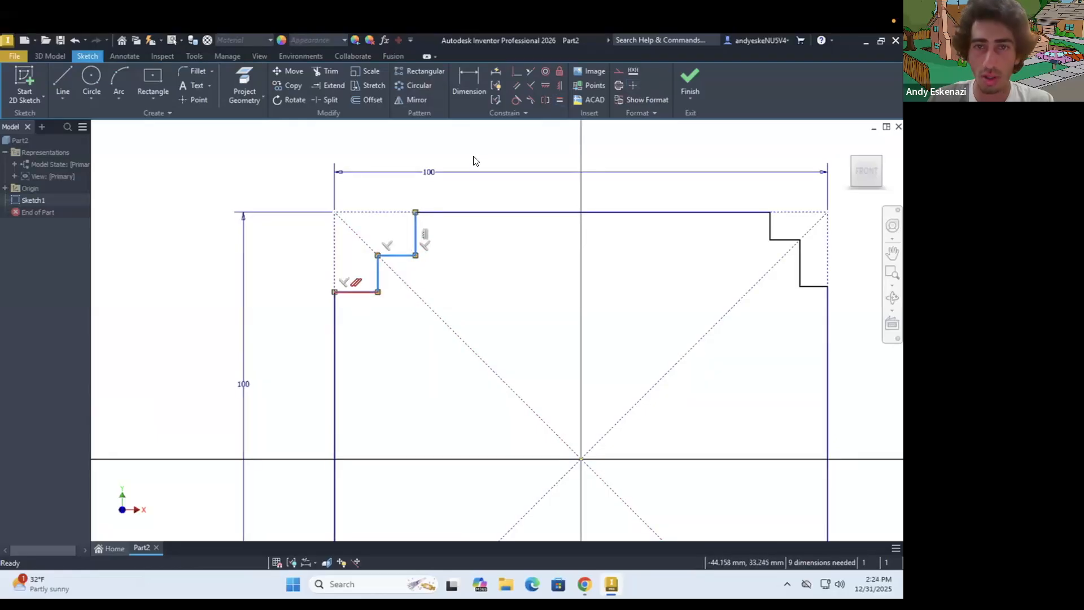
left_click(558, 100)
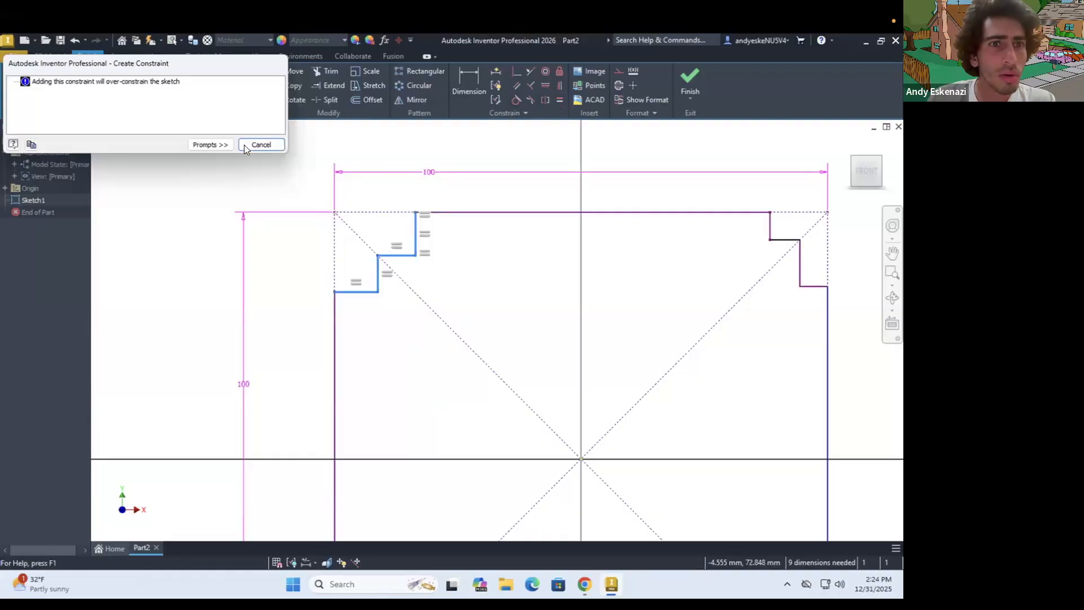
key("Escape")
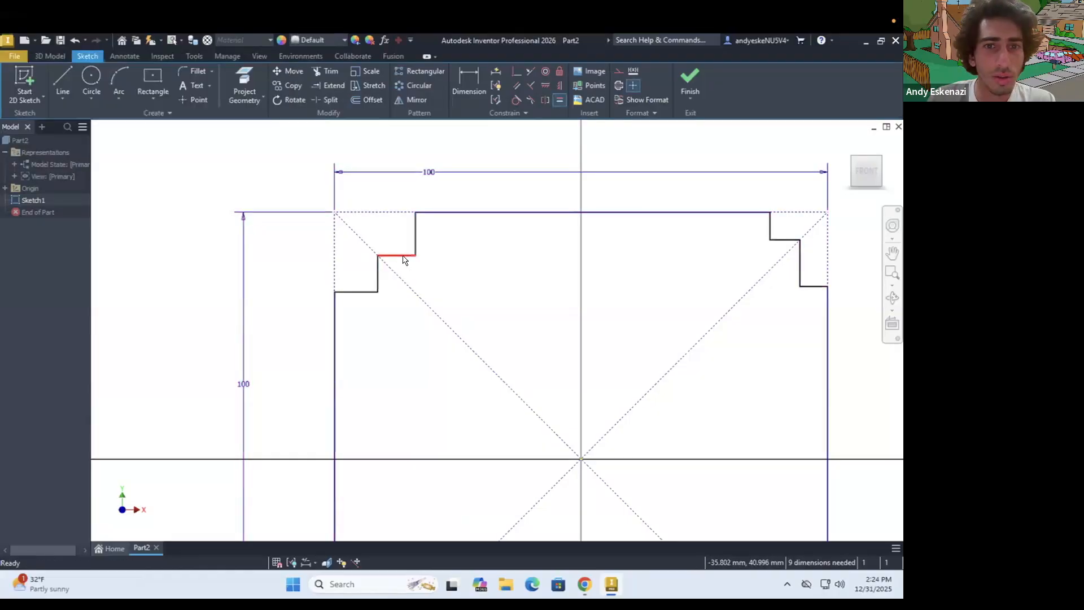
Make the upper vertical and upper horizontal lines of the upper-left staircase equal in length
left_click(404, 255)
left_click(416, 230, "ctrl")
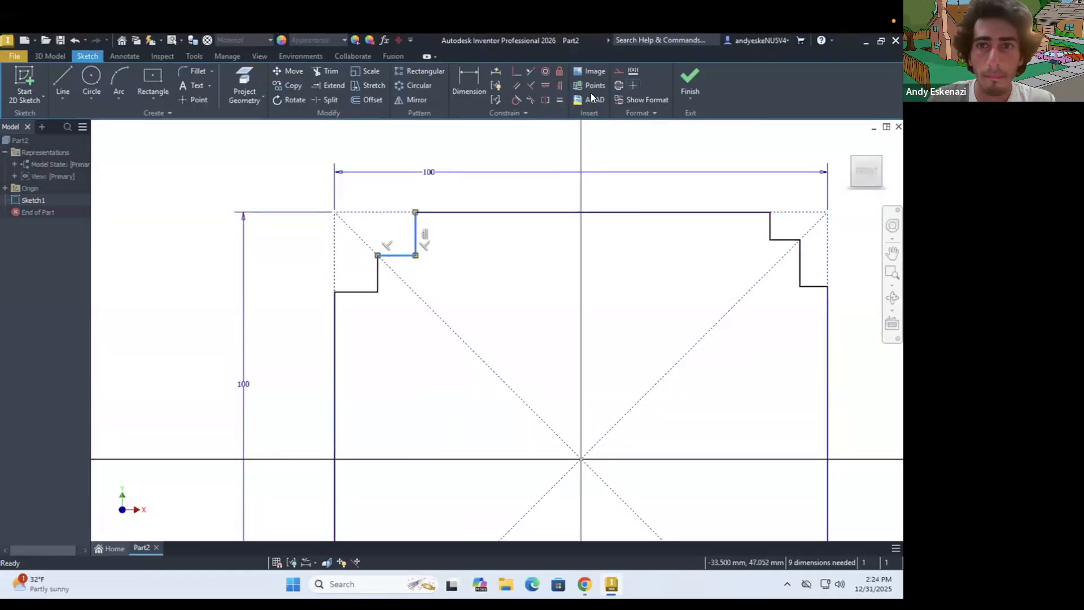
left_click(558, 99)
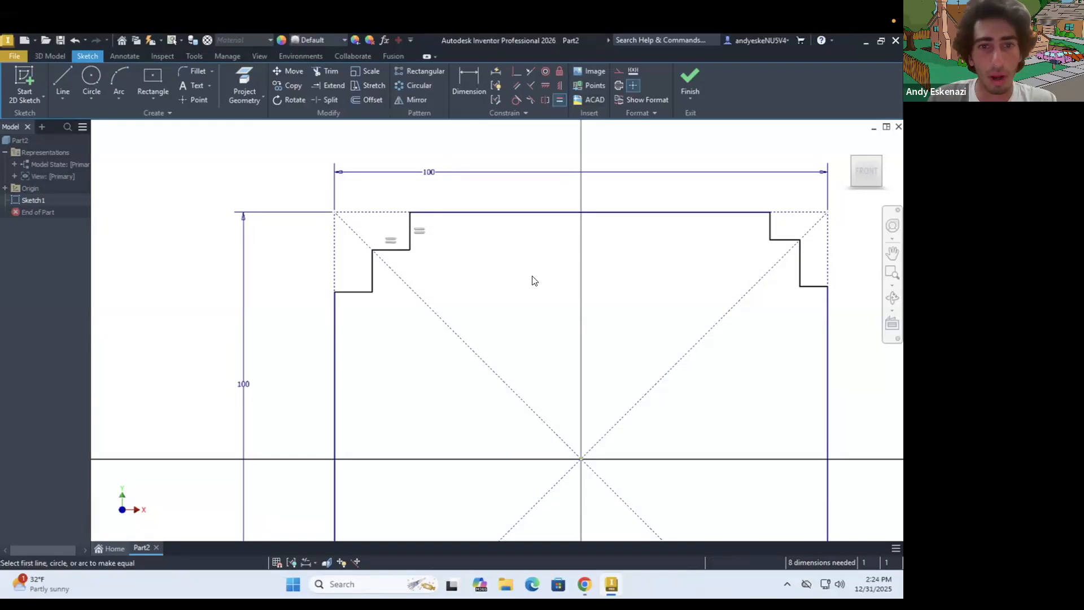
key("Escape")
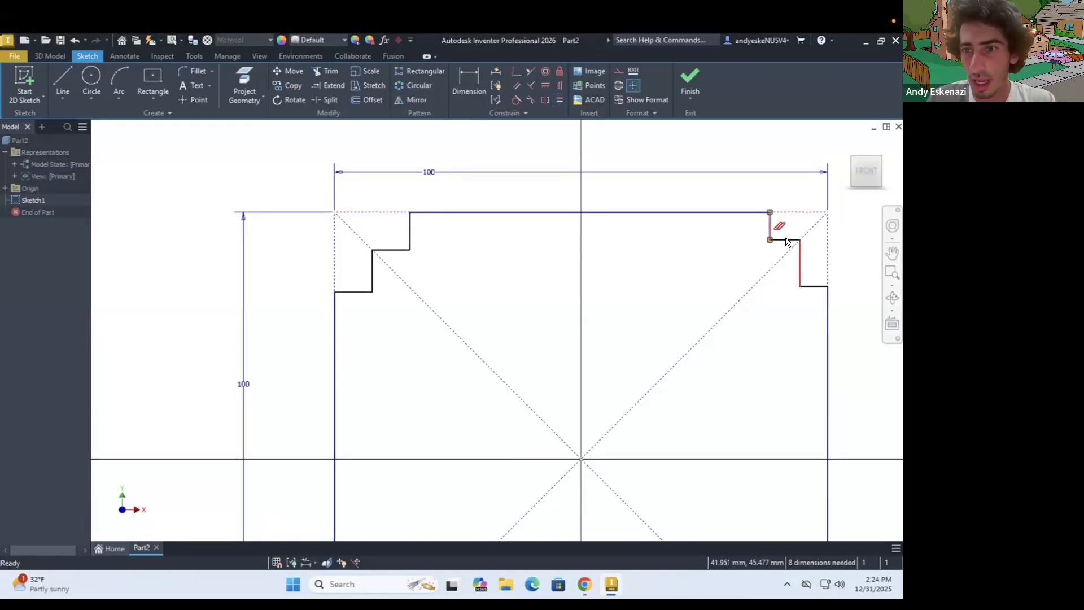
Make the upper vertical and upper horizontal lines of the upper-right staircase equal in length
scroll(791, 248, "up", 5)
left_click(728, 288)
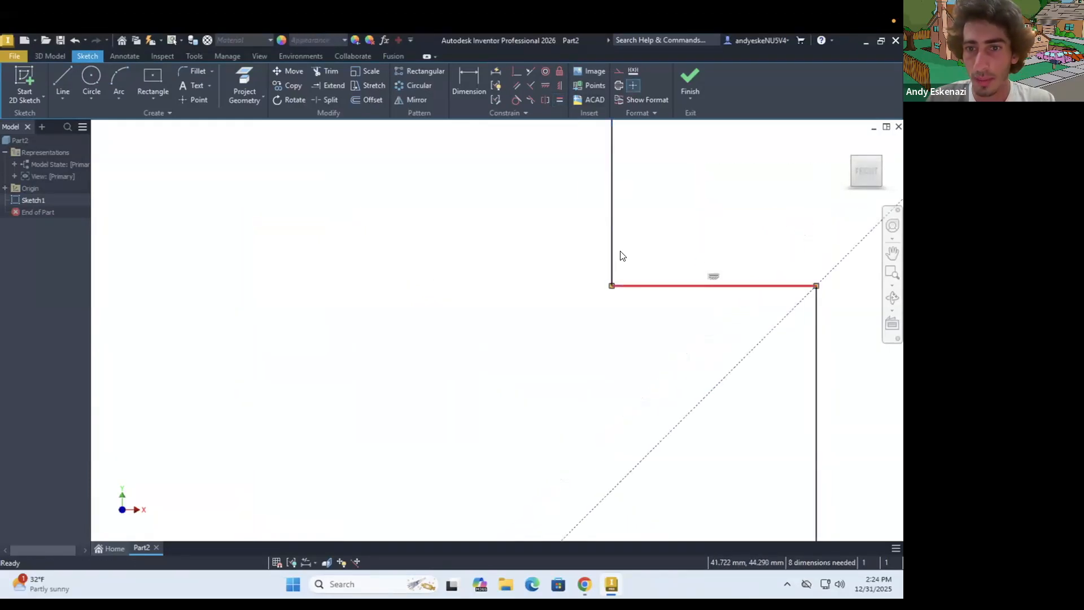
left_click(557, 98)
scroll(672, 259, "down", 5)
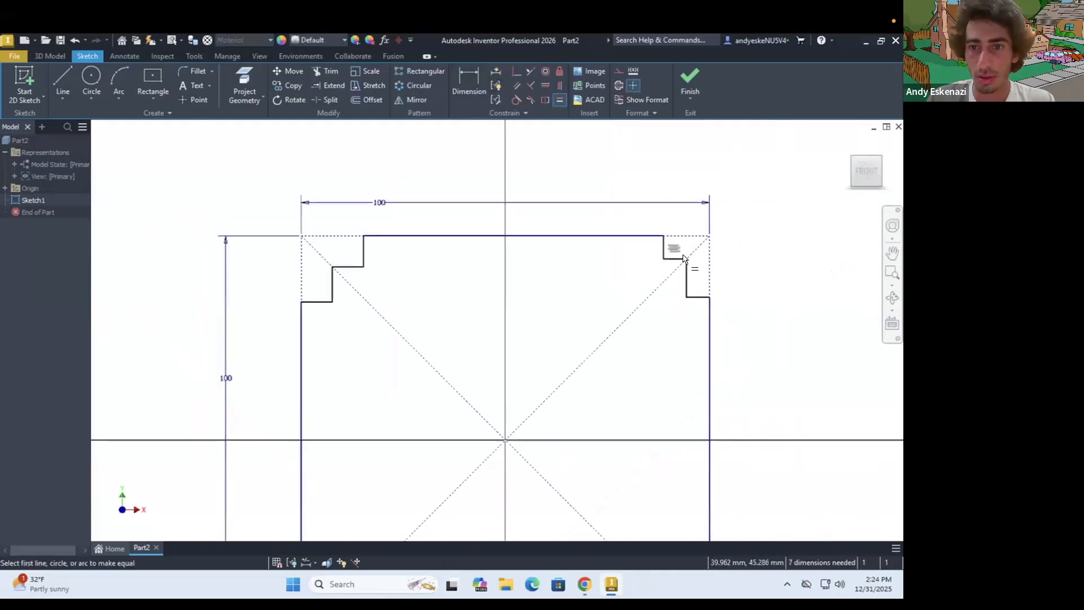
key("Escape")
Make the profile's four long outer sides equal in length with an Equal constraint
left_click(585, 236)
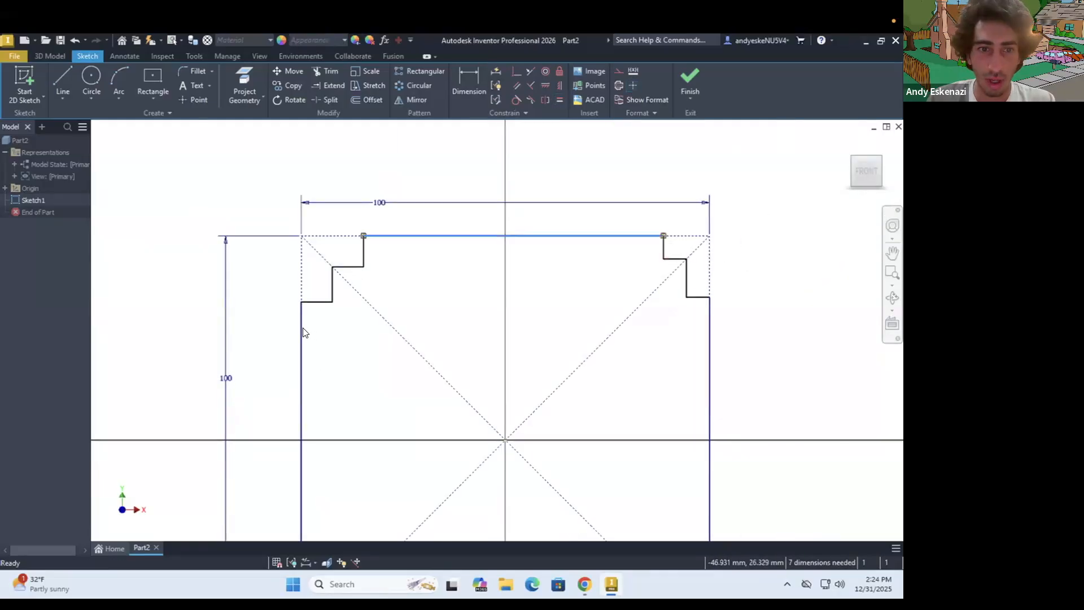
left_click(302, 331, "ctrl")
left_click(710, 325, "ctrl")
scroll(566, 277, "down", 2)
left_click(602, 493, "ctrl")
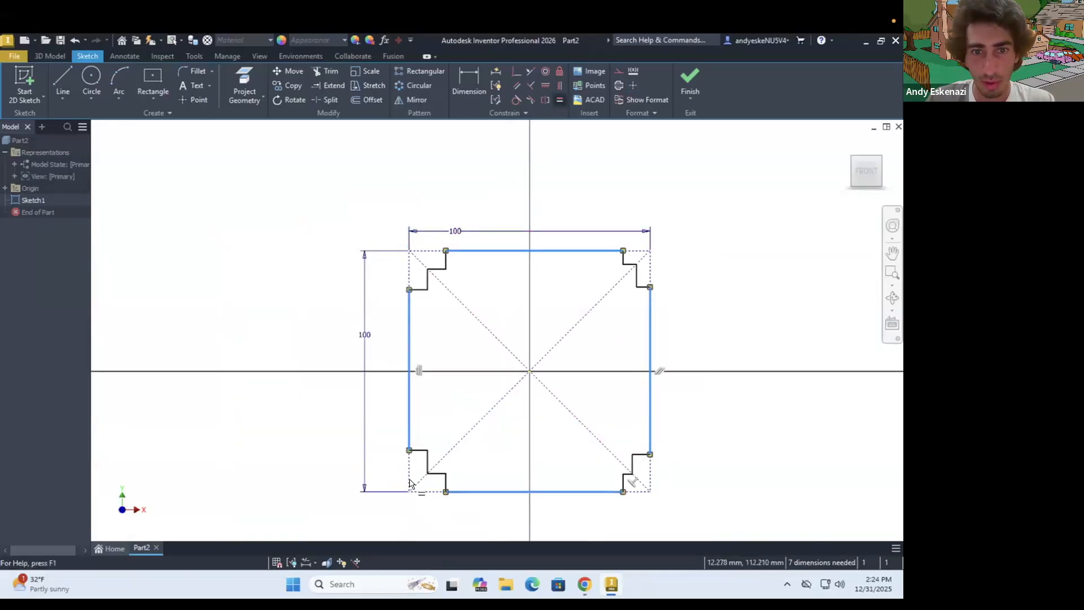
Reshape the upper-left staircase and make its two lines meeting on the diagonal equal in length
scroll(429, 266, "up", 4)
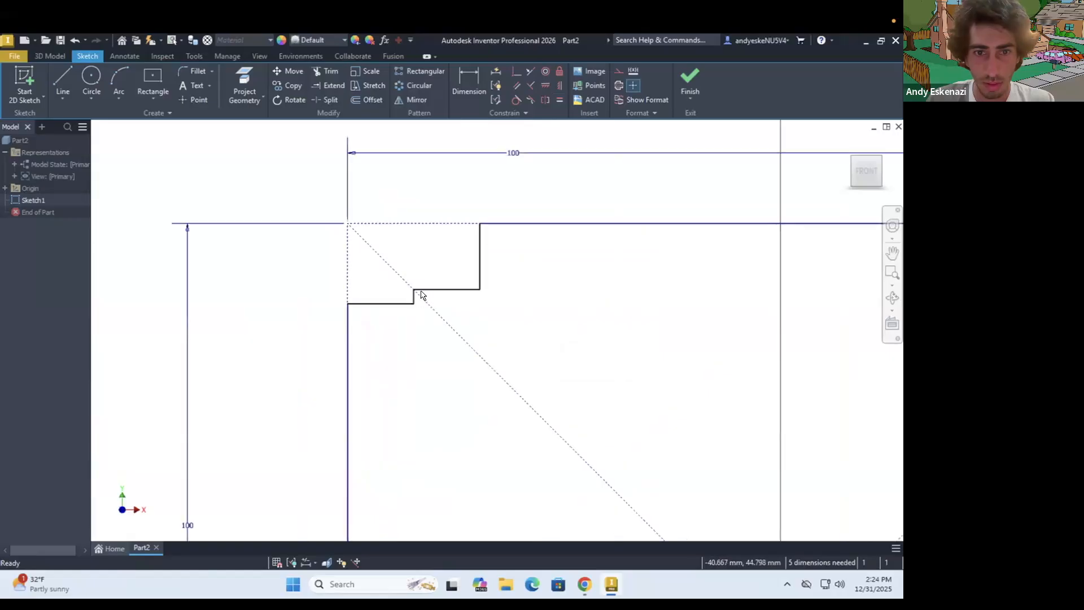
mouse_move(411, 285)
left_mouse_down()
mouse_move(402, 276)
mouse_move(430, 332)
mouse_move(458, 317)
left_mouse_up()
left_click(456, 318)
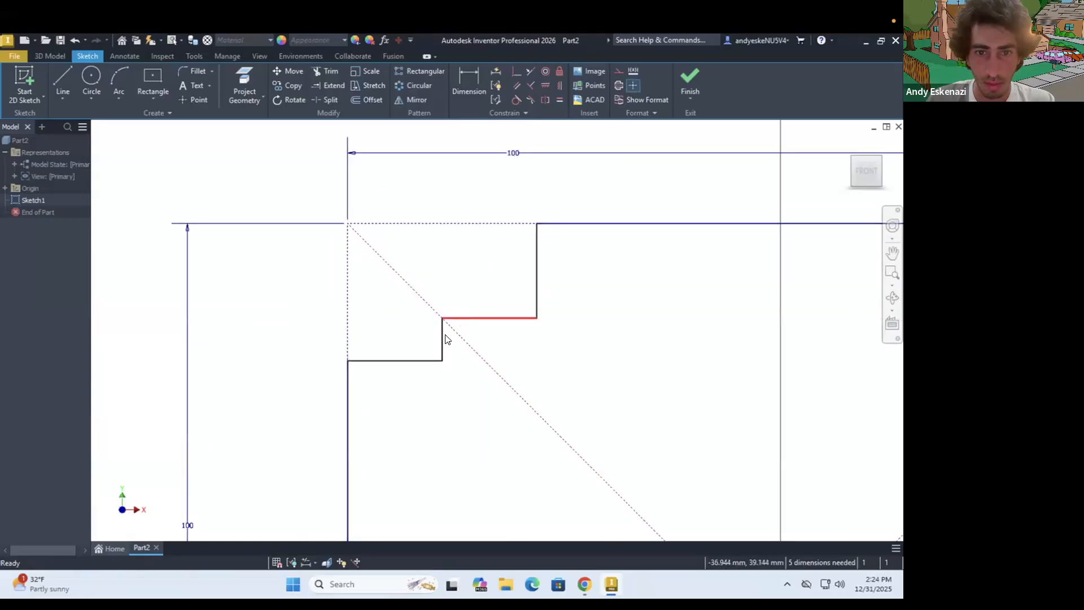
left_click(559, 101)
Make the upper horizontal line and adjoining inner vertical line of the lower-left staircase equal in length
scroll(395, 281, "down", 5)
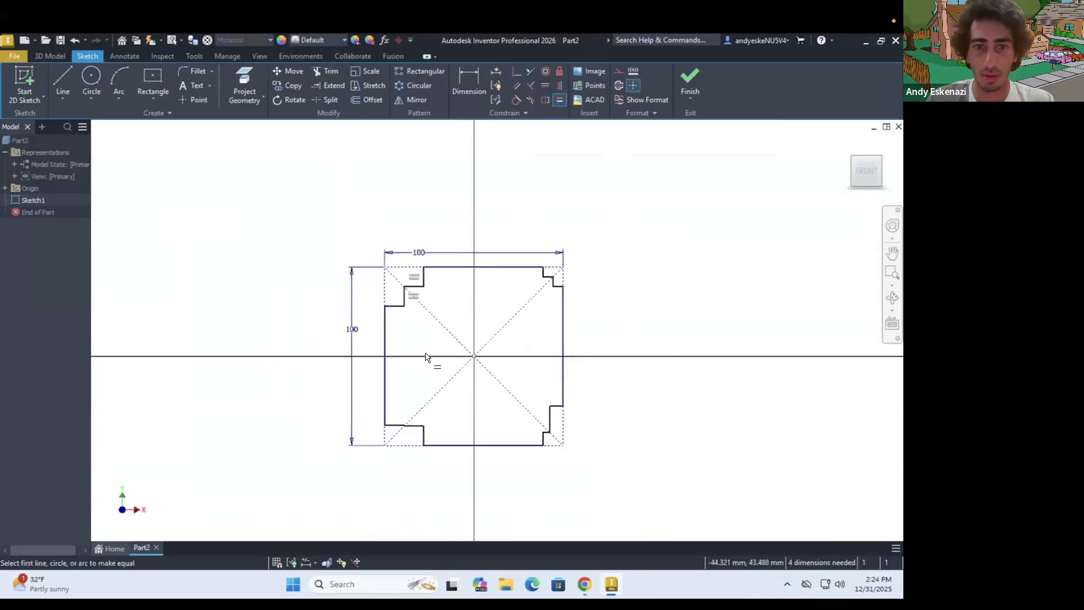
scroll(388, 449, "up", 5)
scroll(351, 437, "up", 7)
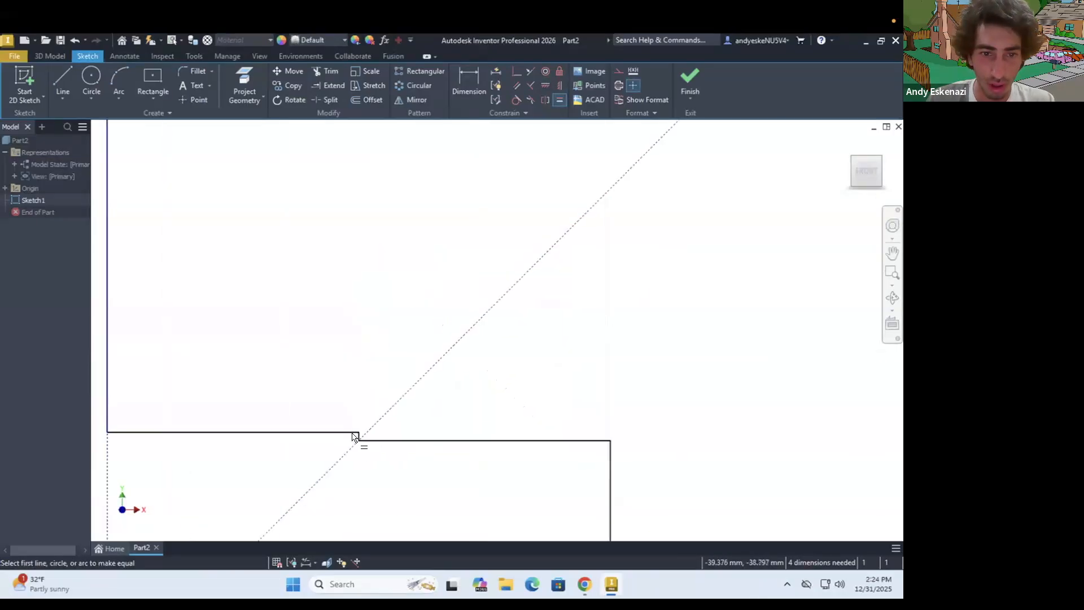
left_click(365, 431)
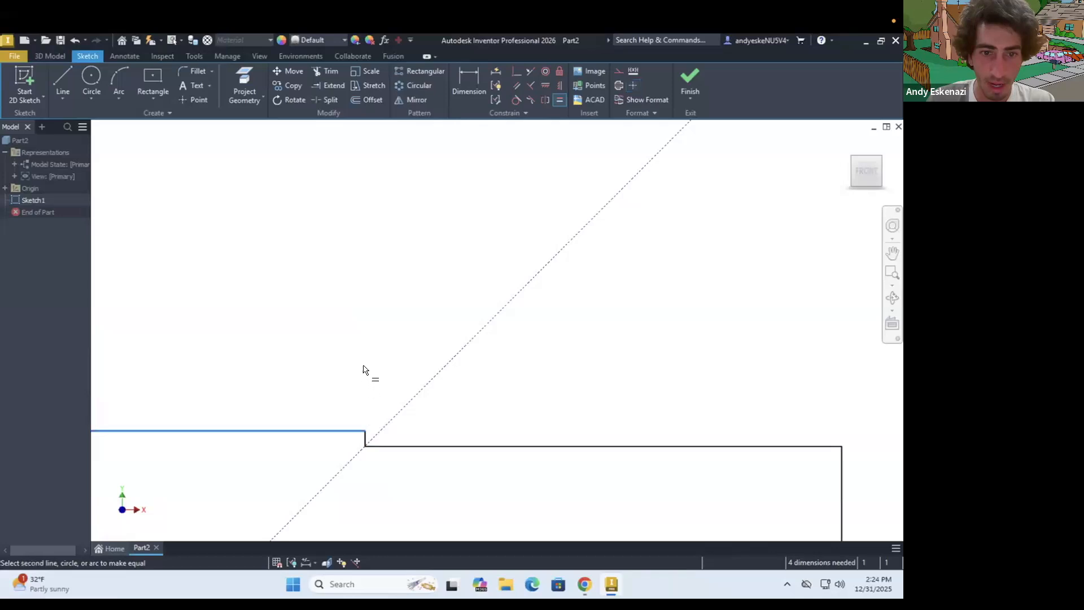
key("Escape")
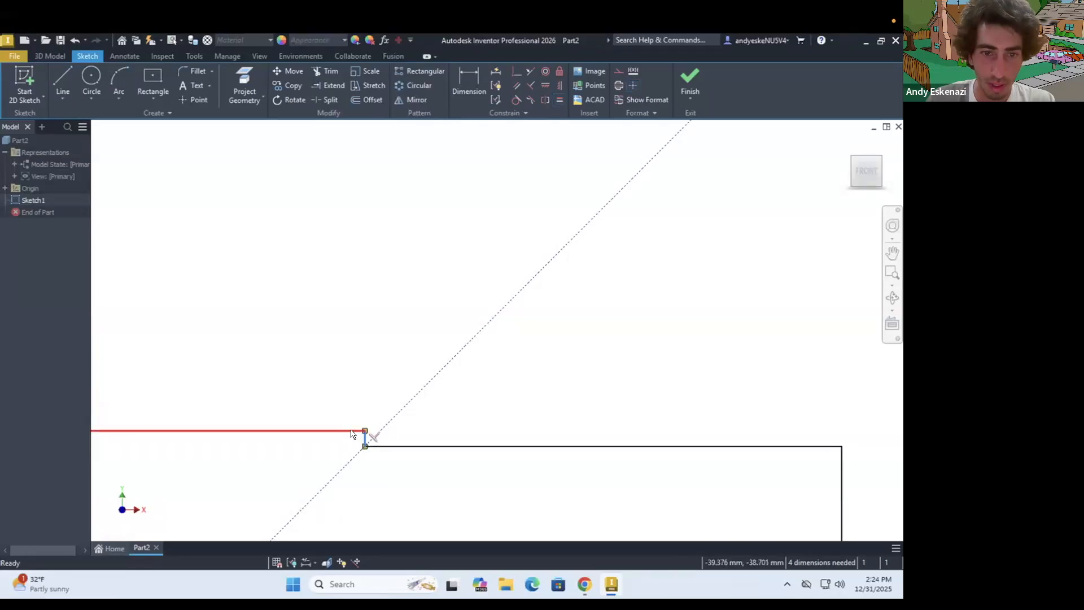
left_click(359, 431)
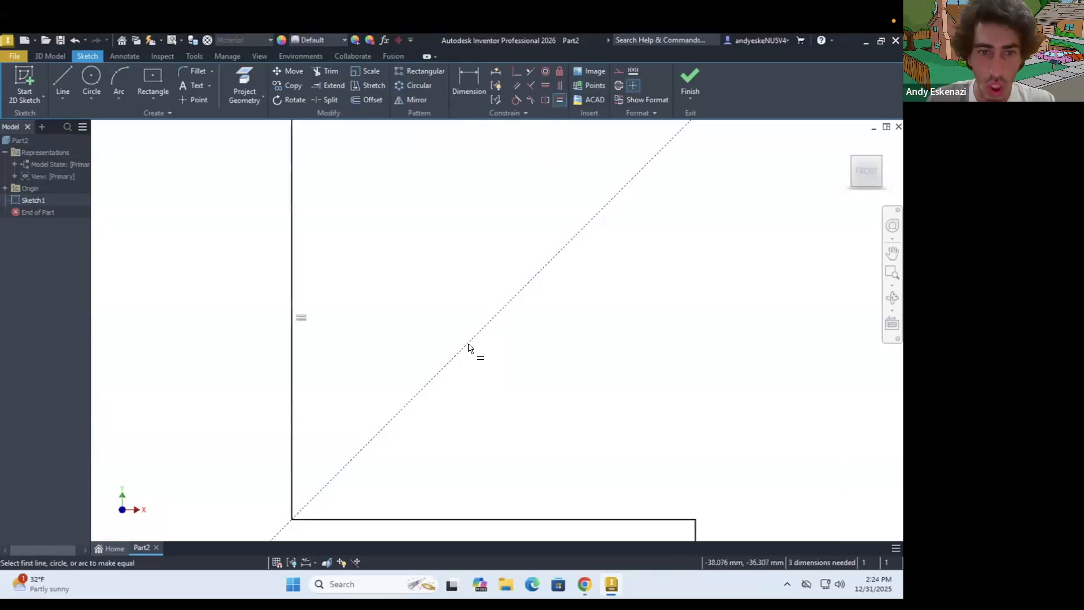
Try to add further Equal constraints between the adjoining lines of the lower-left staircase
scroll(465, 341, "down", 5)
left_click(483, 380)
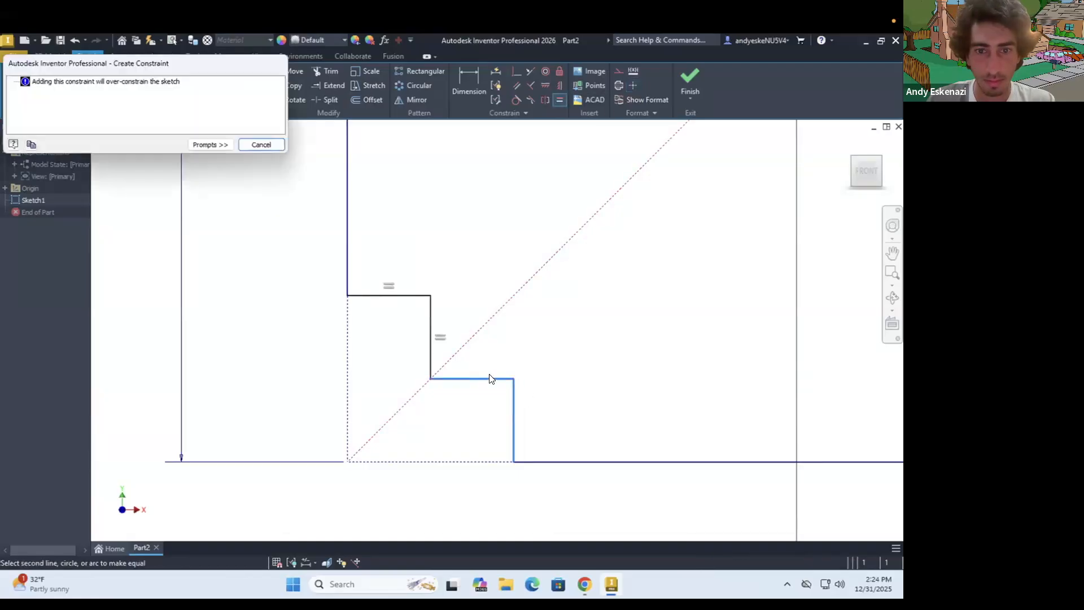
key("Escape")
left_click(504, 379)
left_click(514, 394, "ctrl")
left_click(557, 99)
key("Escape")
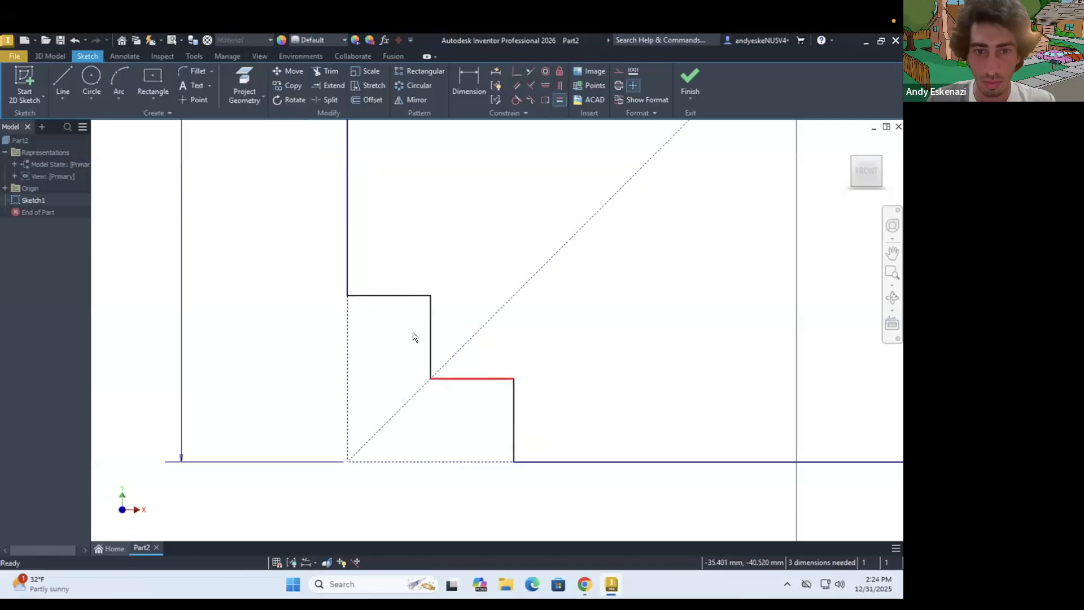
left_click(558, 101)
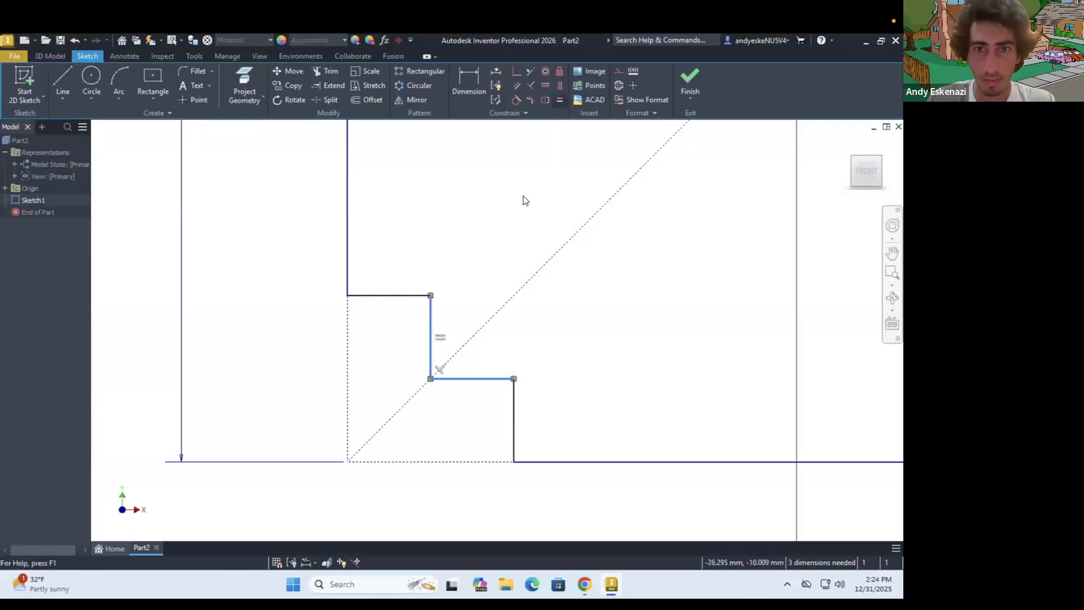
key("Escape")
Apply Equal constraints to the adjoining horizontal and vertical lines of the lower-right staircase
scroll(489, 266, "down", 5)
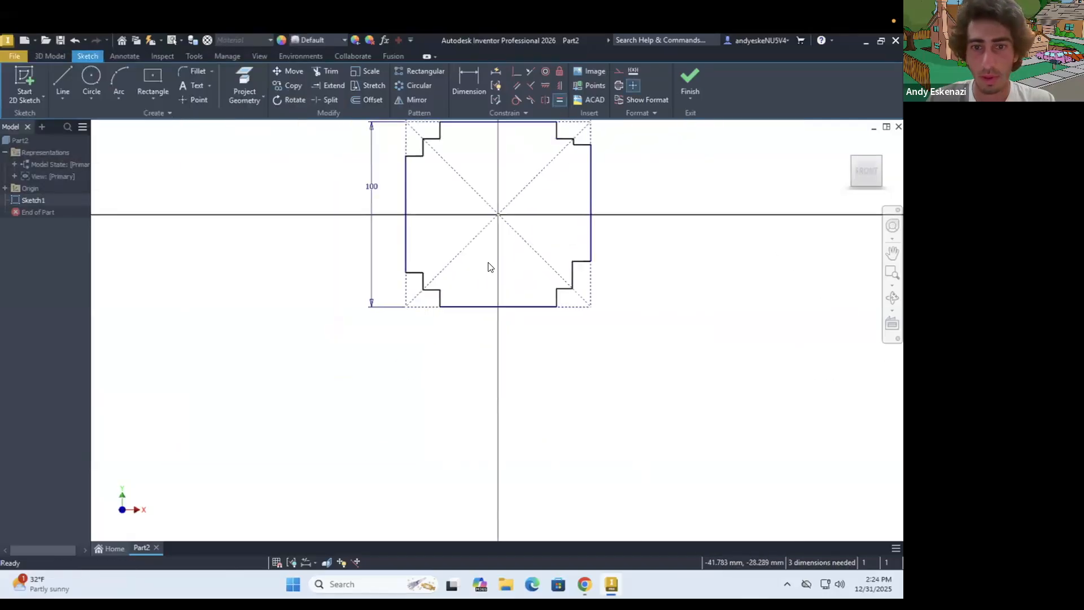
scroll(527, 281, "up", 4)
left_click(541, 335)
left_click(528, 344, "ctrl")
left_click(558, 101)
left_click(574, 279)
left_click(559, 99)
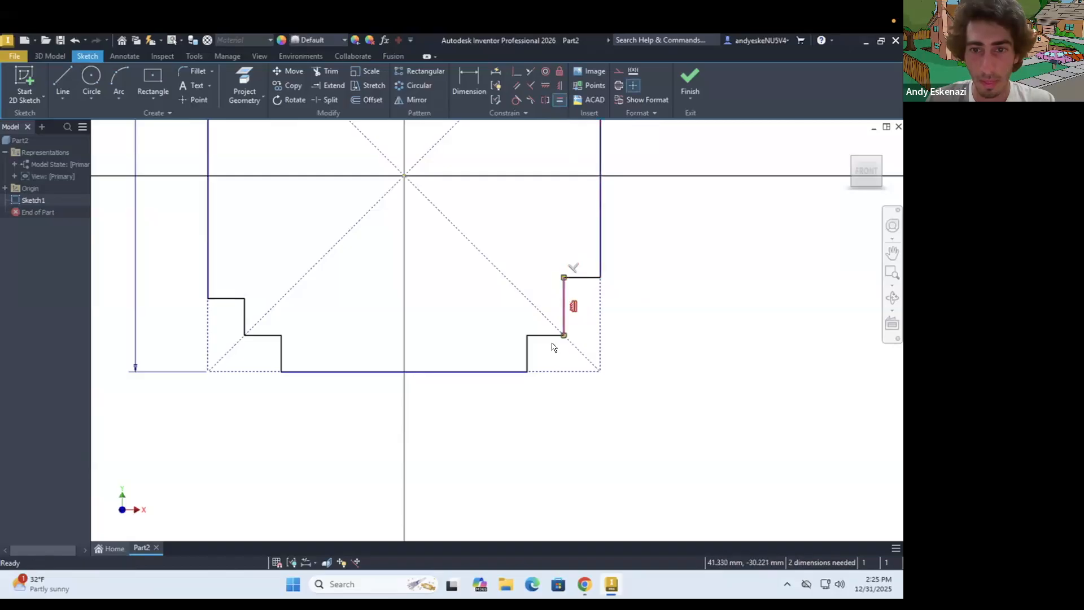
left_click(557, 98)
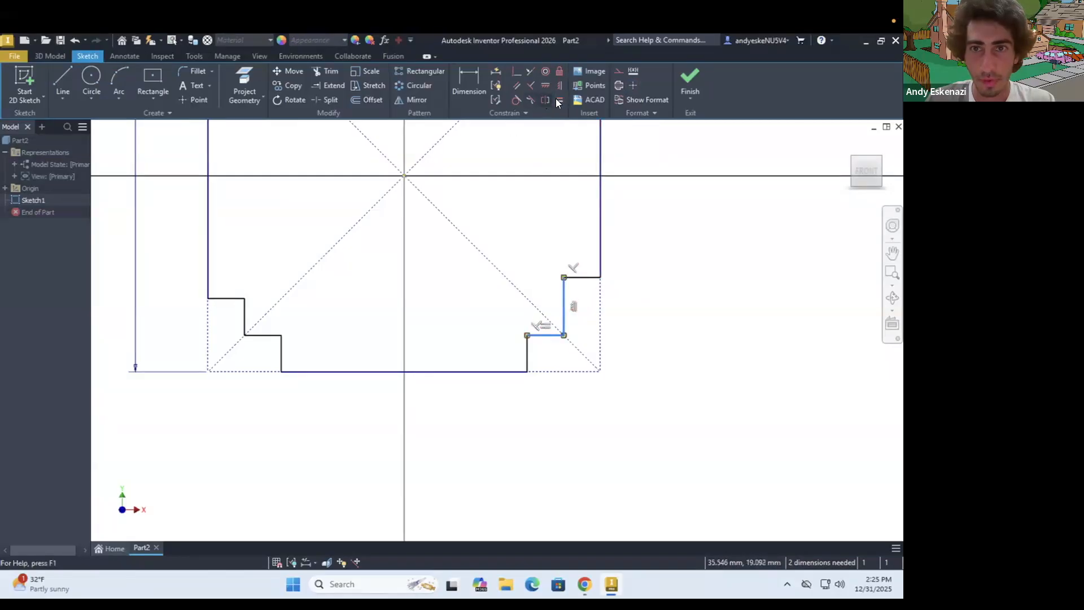
key("Escape")
Try to make the lowest vertical lines of the lower-left and lower-right staircases equal in length
left_click(527, 348)
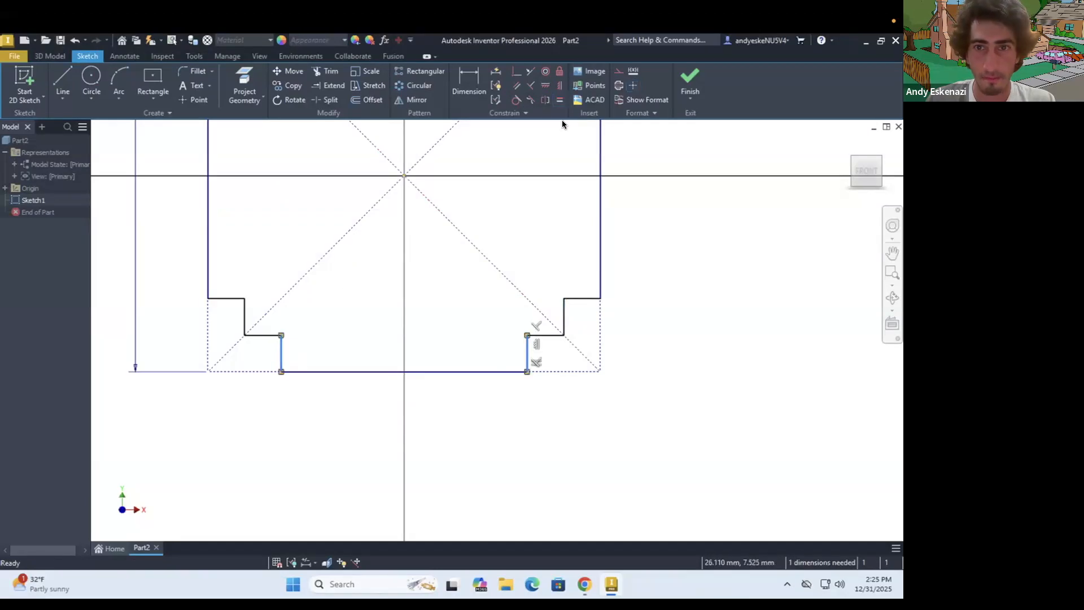
left_click(555, 99)
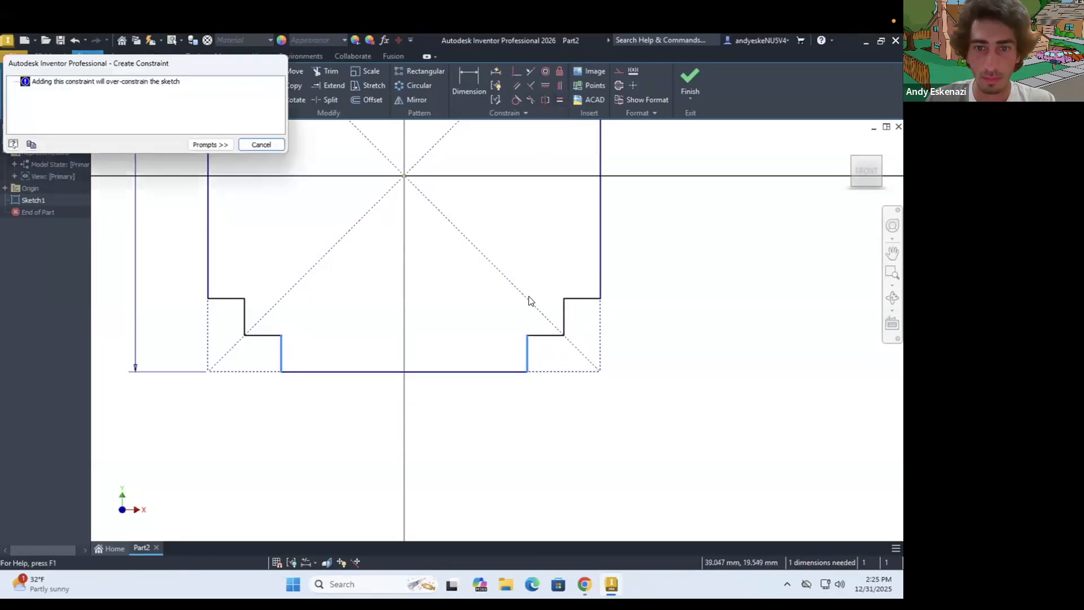
key("Escape")
Pull the upper-right staircase inward to test whether all four corners resize together
scroll(496, 354, "down", 3)
scroll(536, 198, "down", 2)
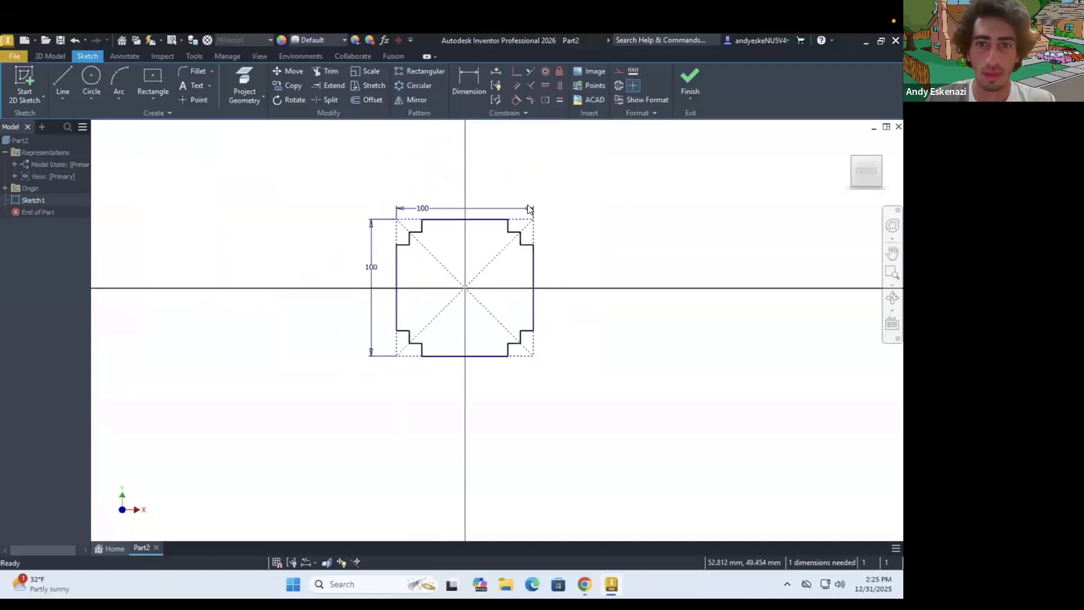
scroll(508, 219, "up", 3)
scroll(511, 254, "up", 3)
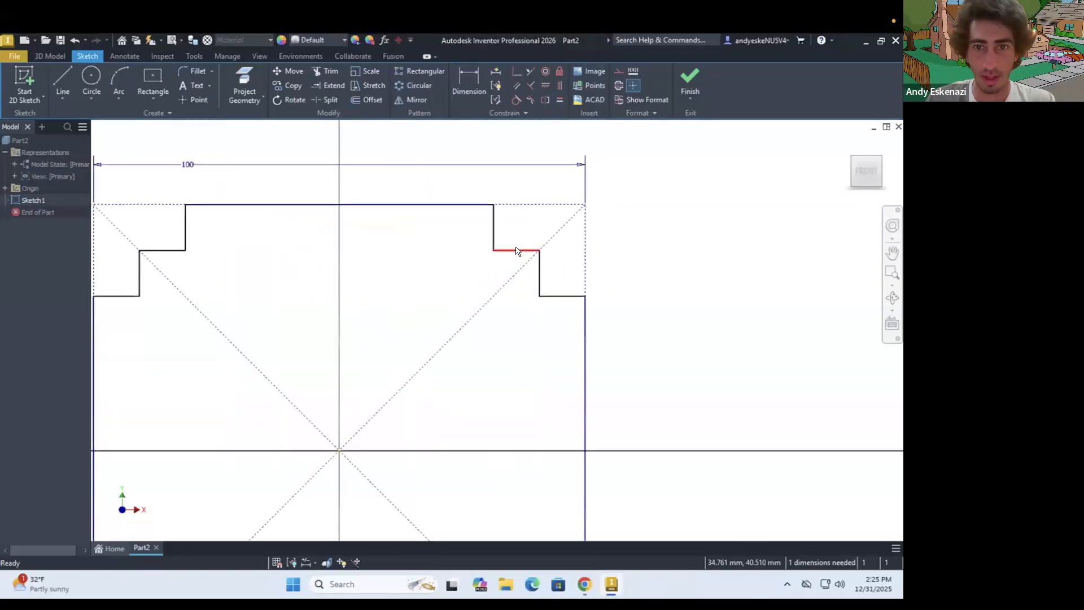
mouse_move(516, 226)
left_mouse_down()
mouse_move(511, 252)
mouse_move(498, 255)
left_mouse_up()
scroll(522, 243, "down", 3)
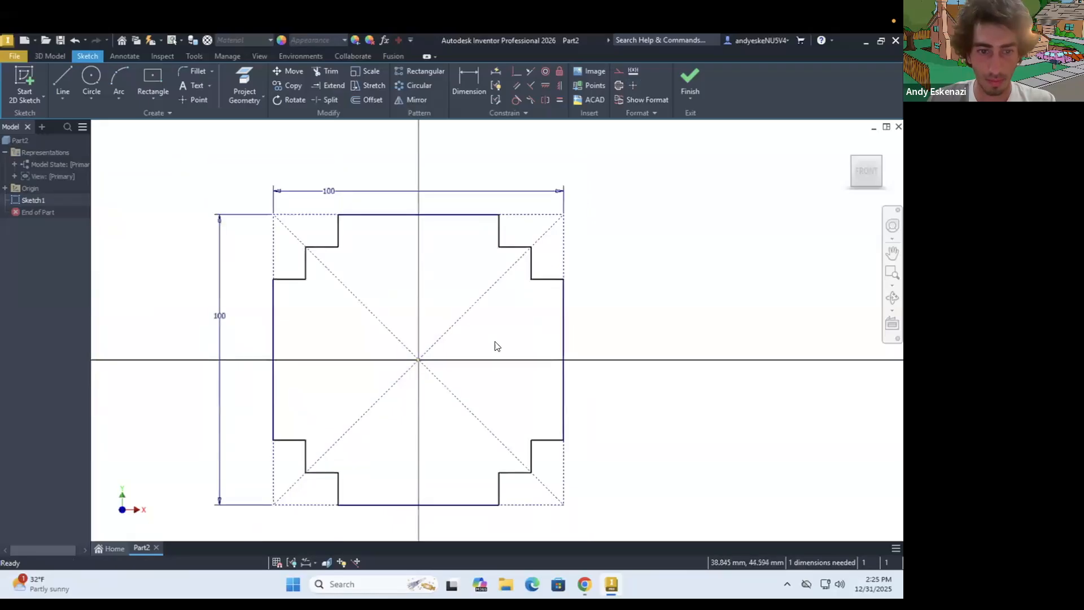
Dimension the upper-left corner cutout's total horizontal width at 15 mm
key("d")
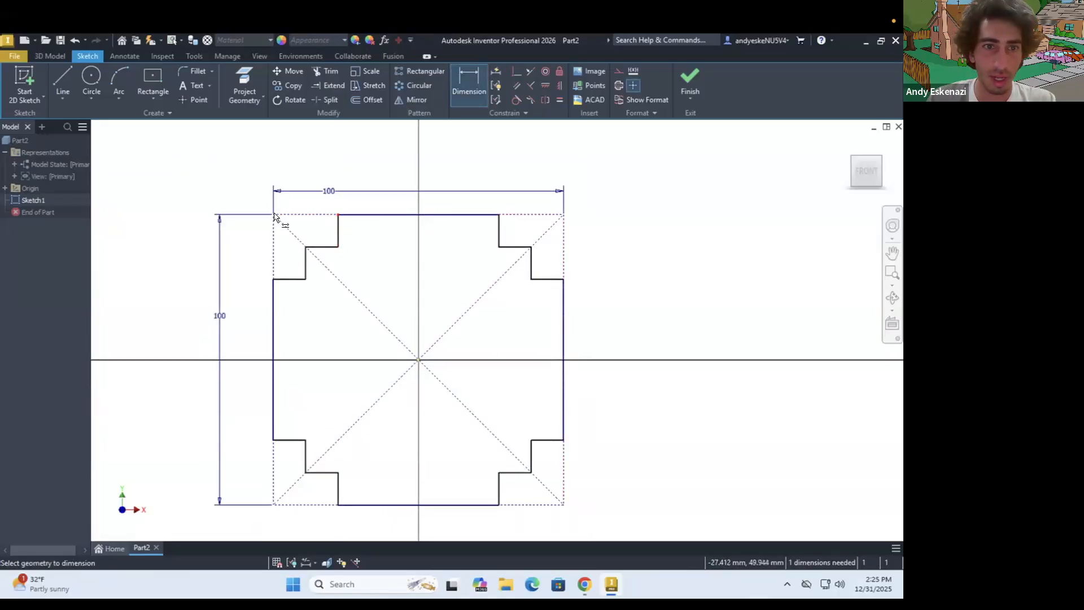
left_click(304, 215)
left_click(302, 164)
type("15")
key("Return")
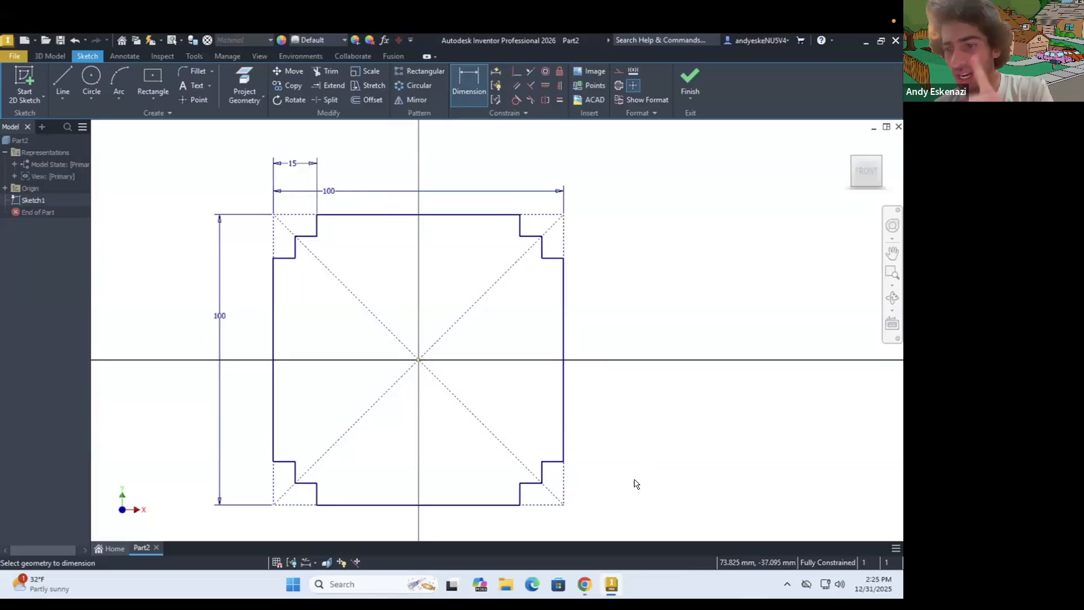
Check the tower reference photo and extrude the stepped profile 2 mm into a thin base plate
left_click(54, 53)
left_click(62, 78)
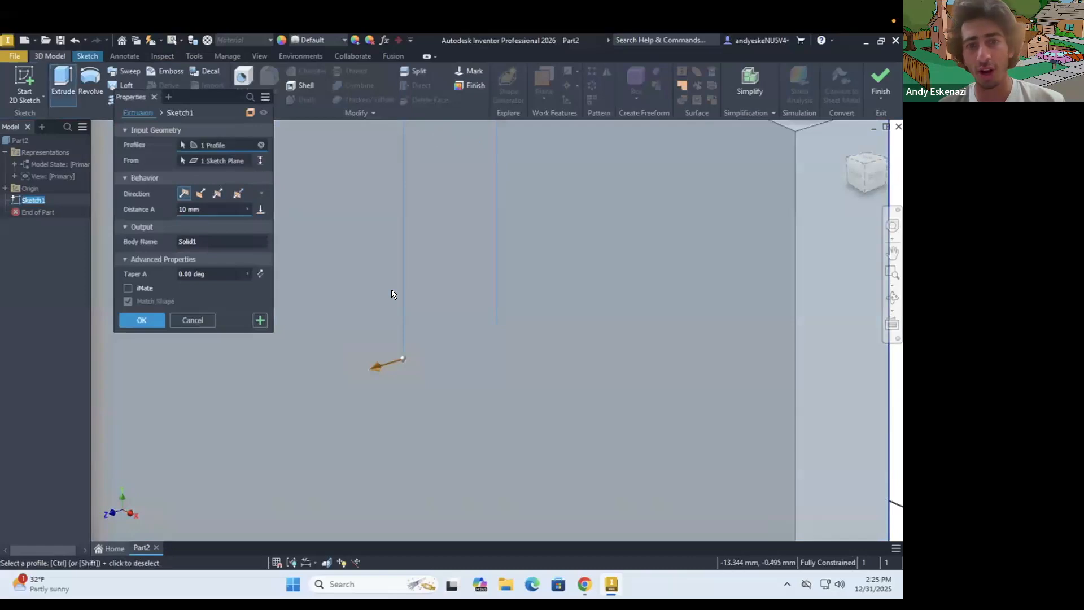
scroll(391, 290, "down", 8)
middle_click_drag(414, 274, 430, 255, "shift")
middle_click_drag(497, 241, 594, 268, "shift")
left_click(585, 584)
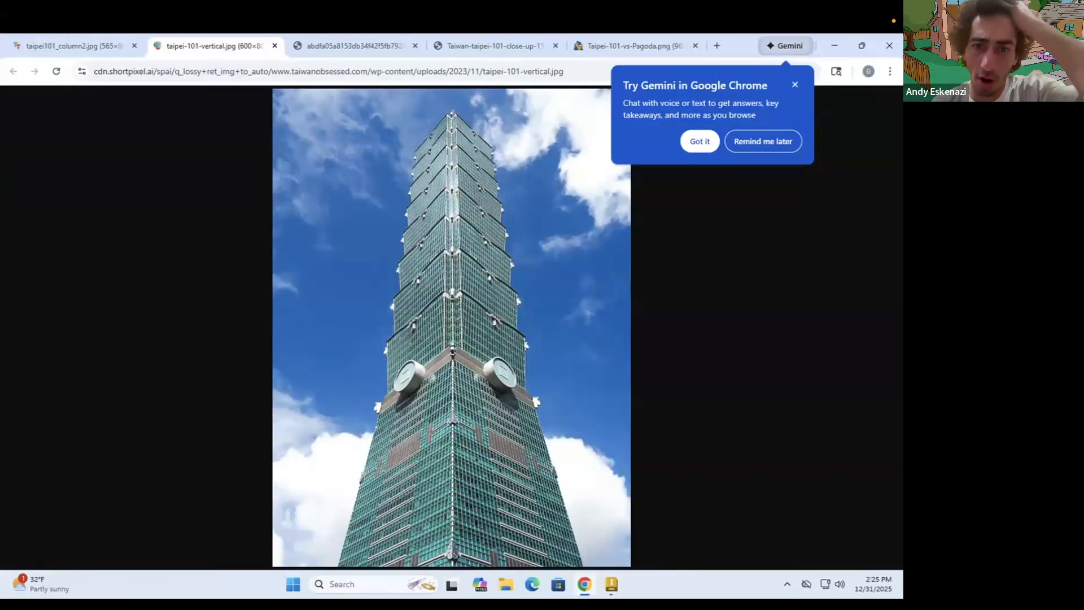
left_click(585, 584)
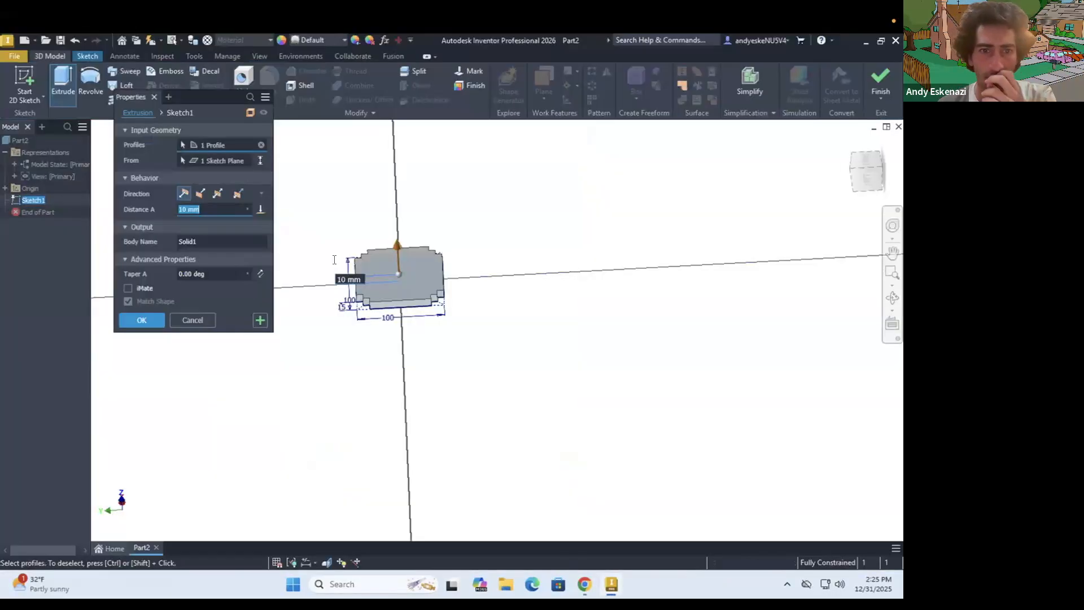
scroll(331, 256, "down", 6)
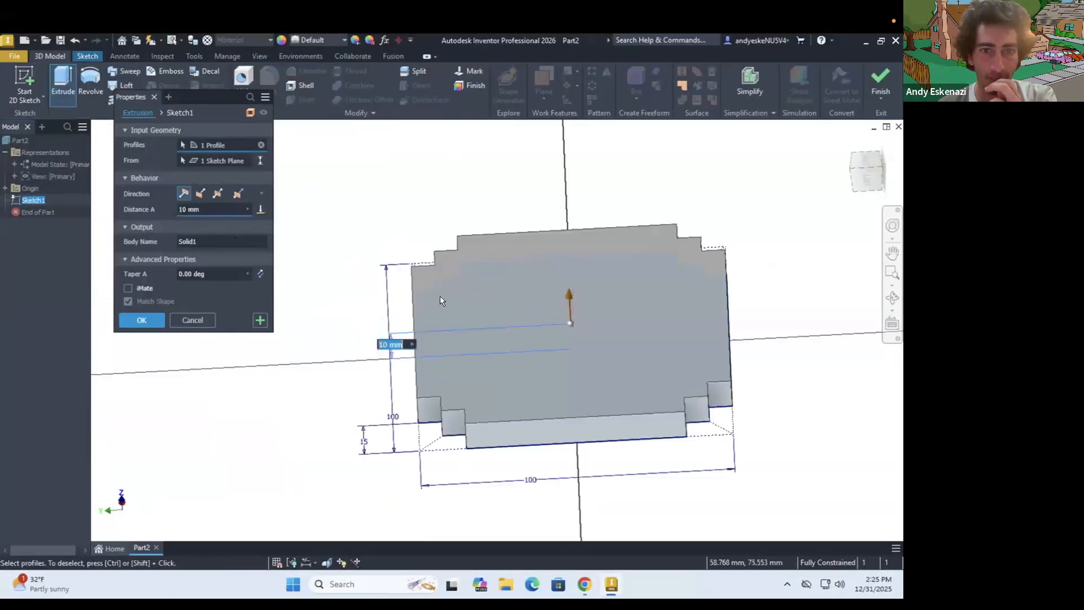
middle_click_drag(472, 331, 358, 299, "shift")
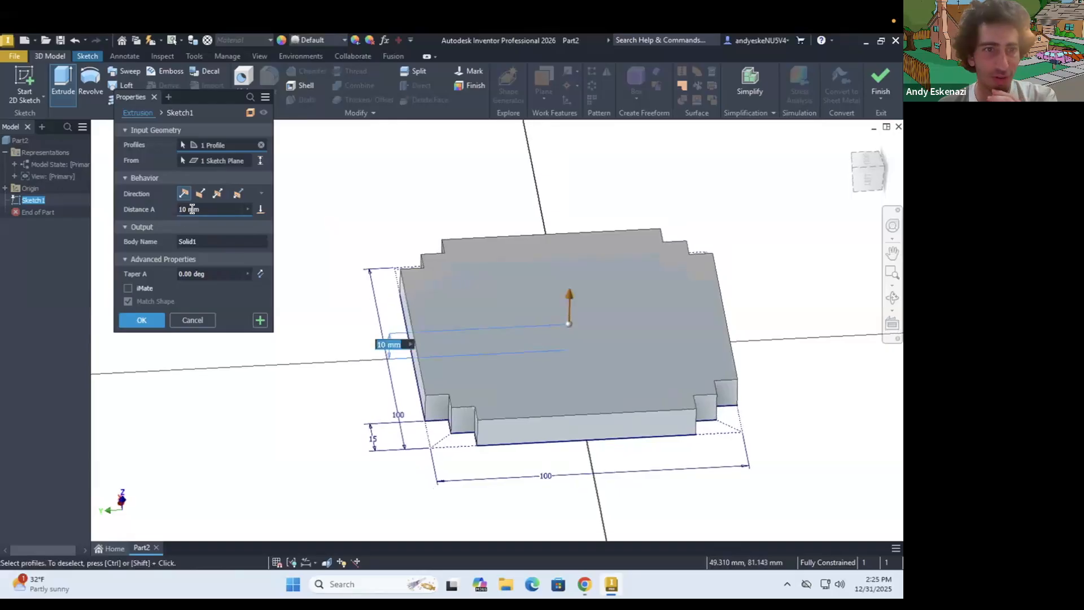
left_click(204, 209)
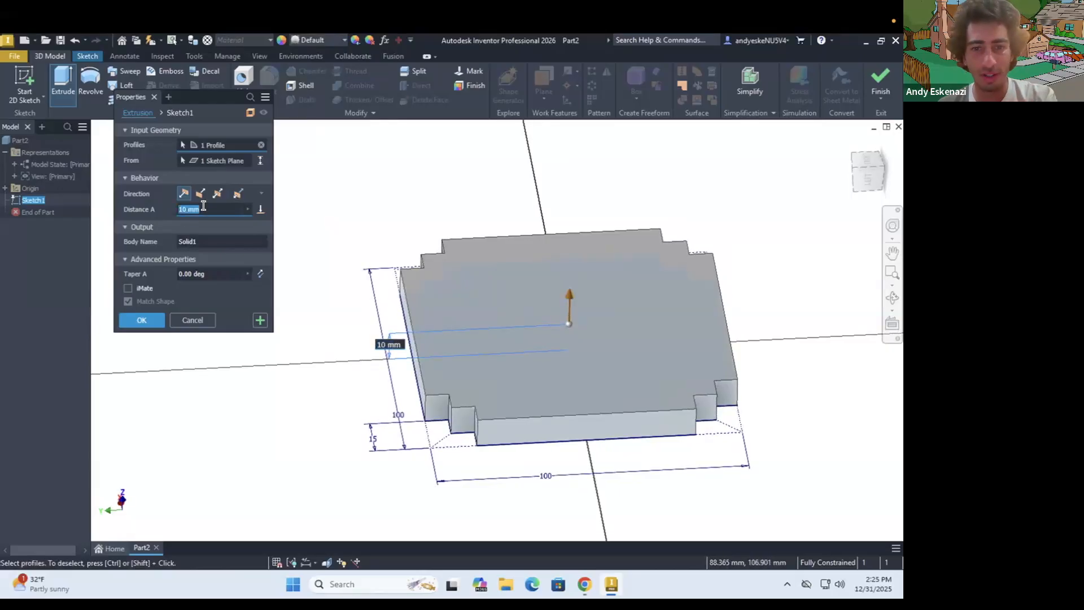
type("5")
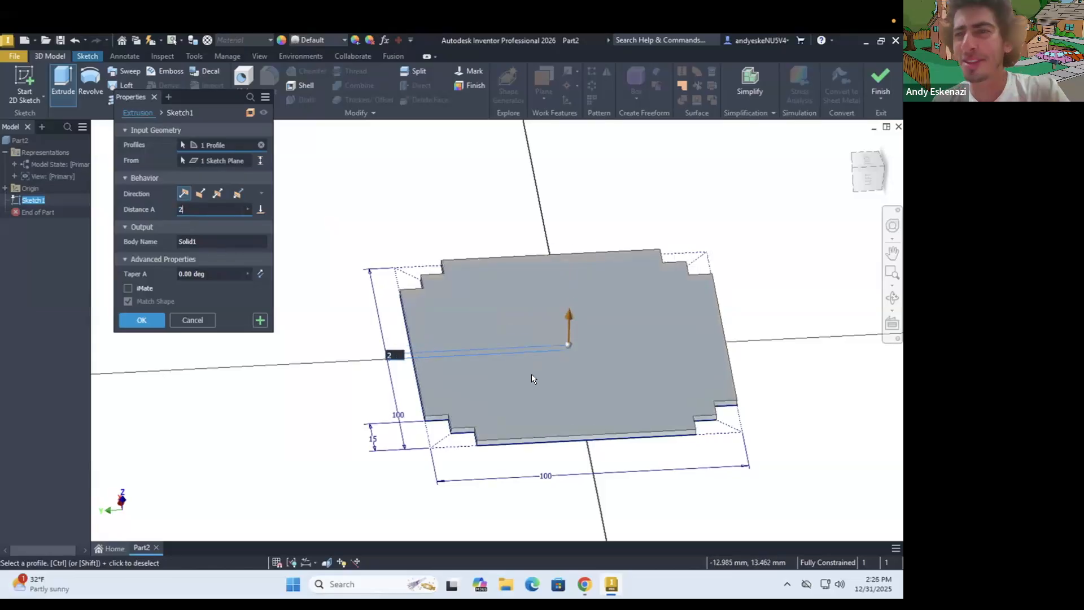
left_click(148, 316)
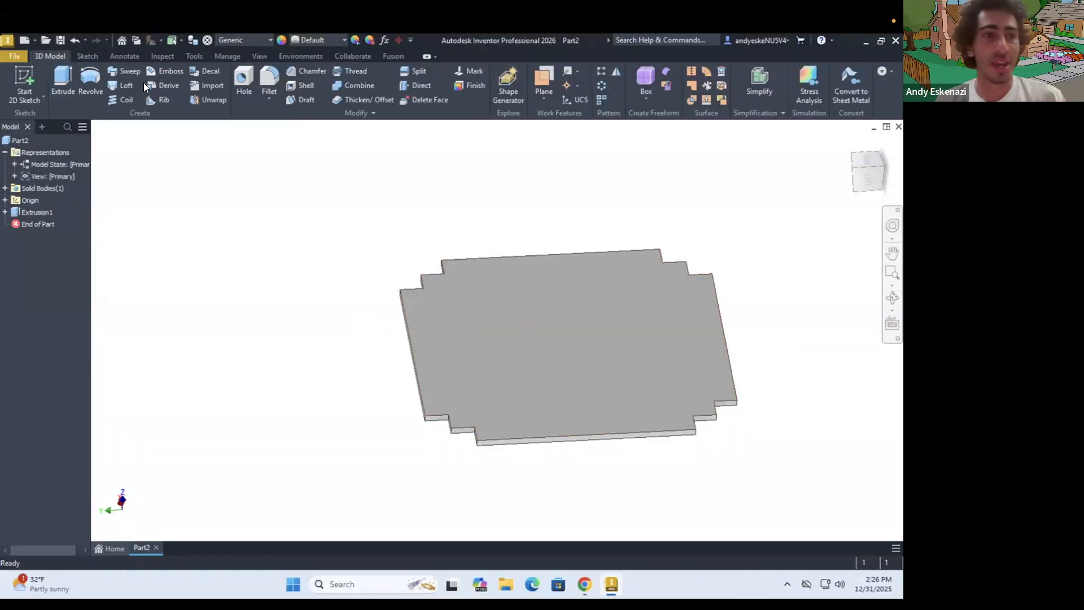
Start a sketch on the plate's large stepped face and project the face's outline into it
left_click(552, 315)
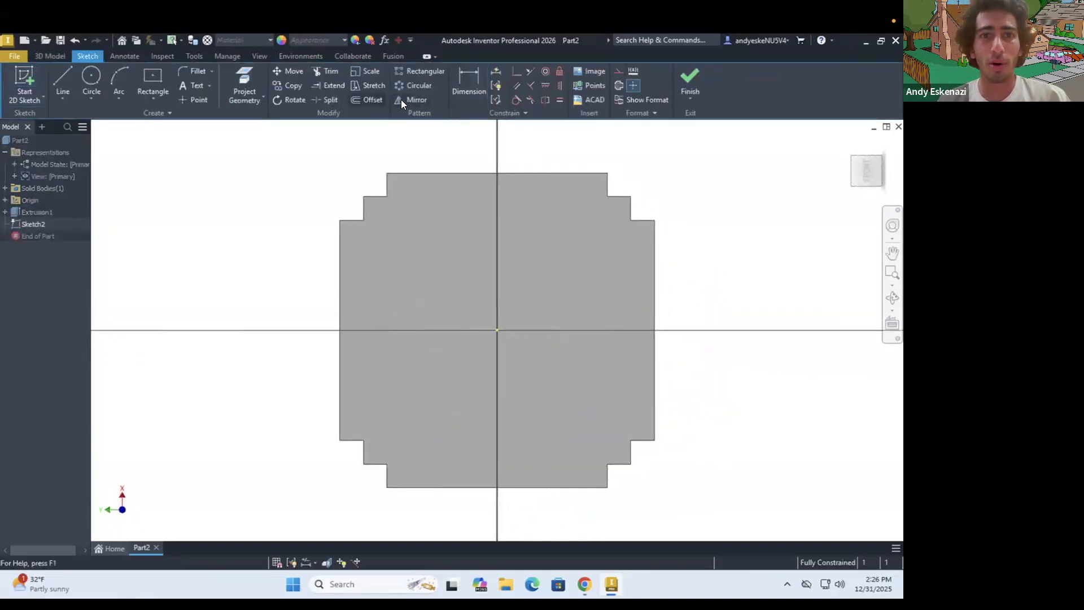
left_click(245, 76)
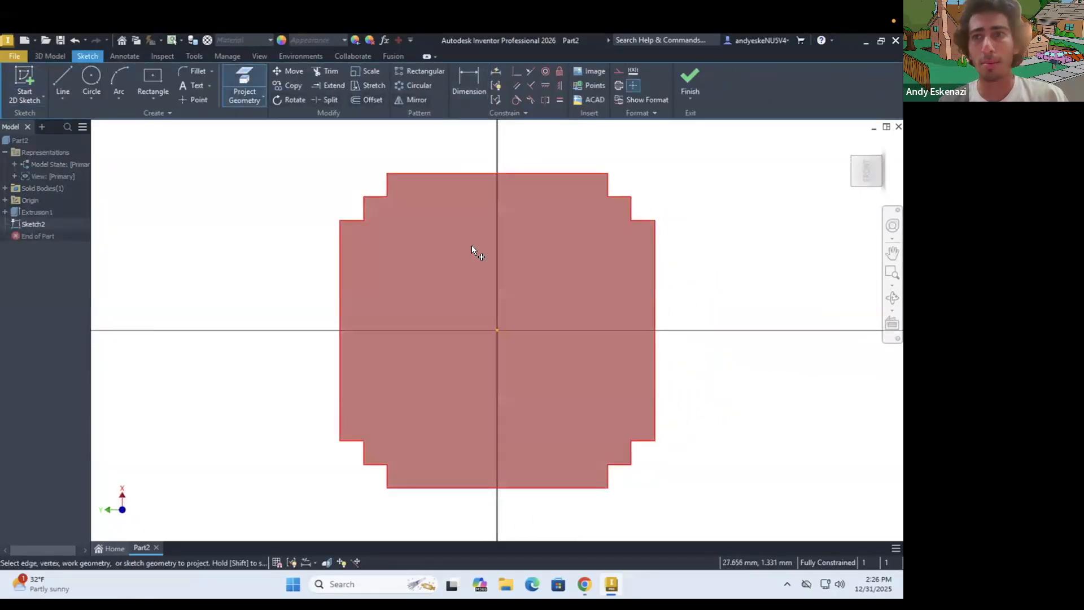
left_click(612, 395)
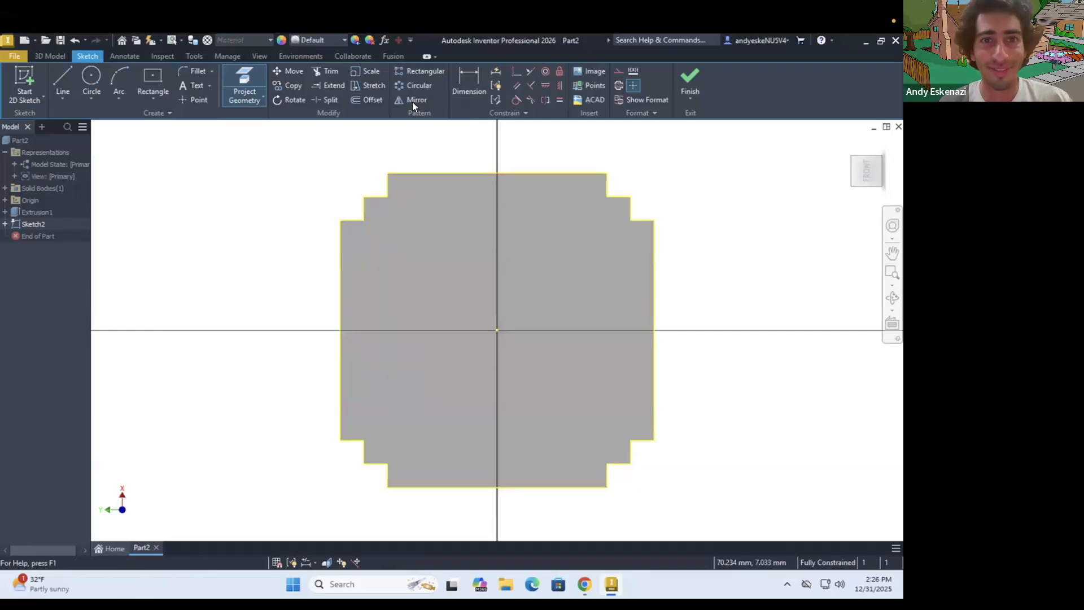
Offset the projected stepped outline slightly inward to form a smaller closed profile
left_click(369, 100)
left_click(405, 184)
scroll(398, 181, "up", 5)
scroll(367, 173, "up", 5)
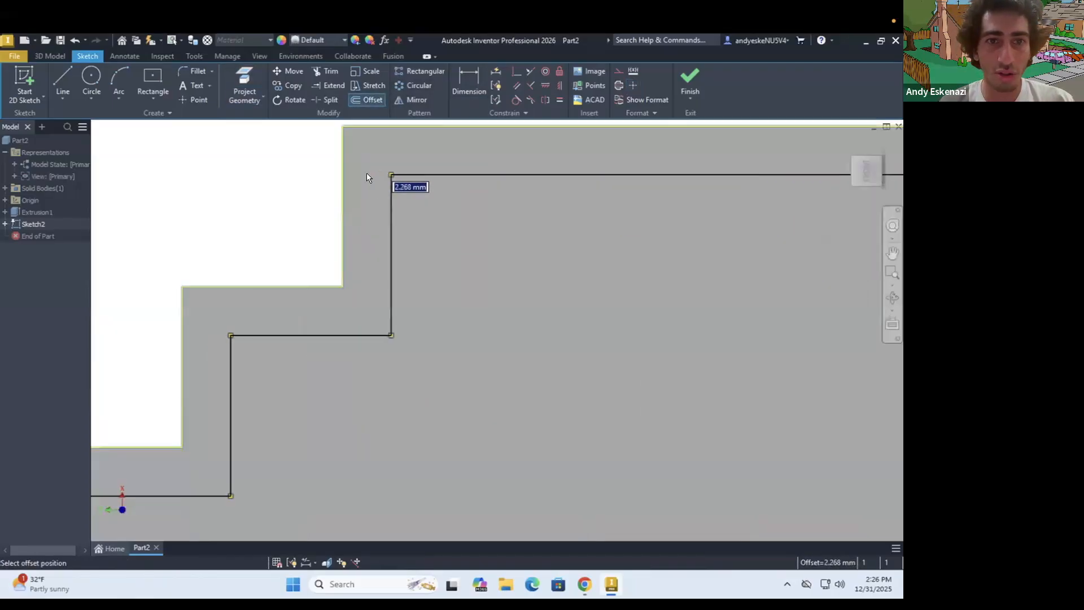
scroll(341, 167, "down", 4)
left_click(345, 150)
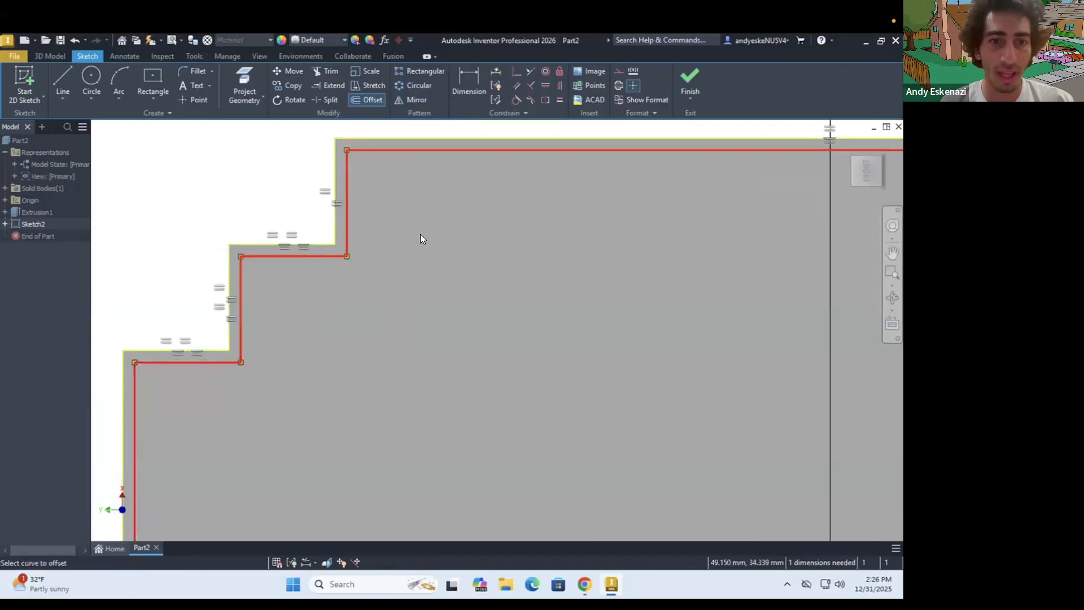
Dimension the inset between the projected plate outline and the offset profile at 0.5 mm
key("d")
left_click(336, 181)
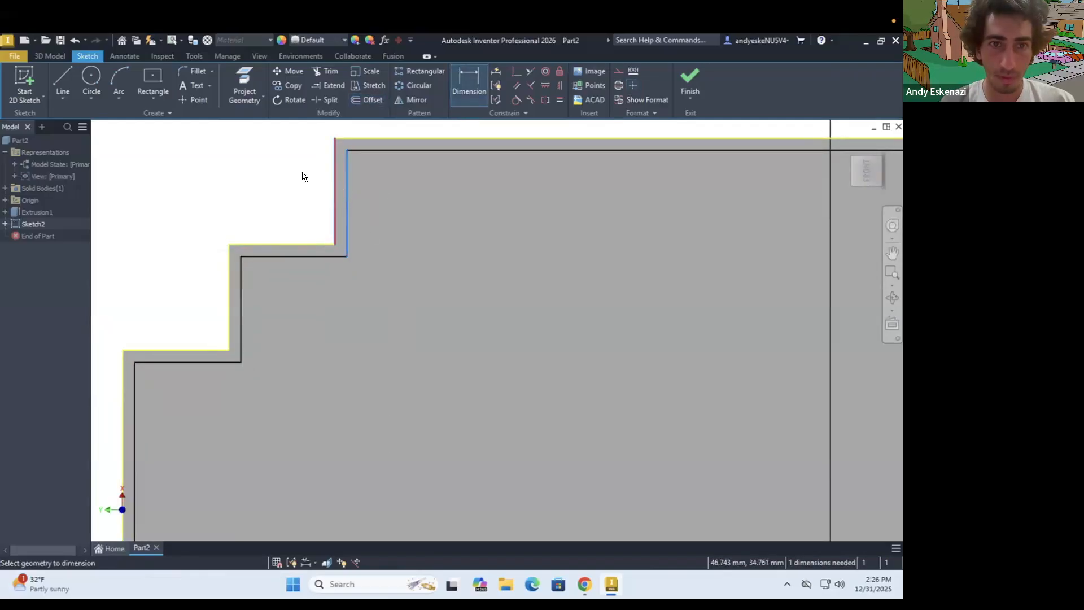
left_click(302, 174)
type("0.5")
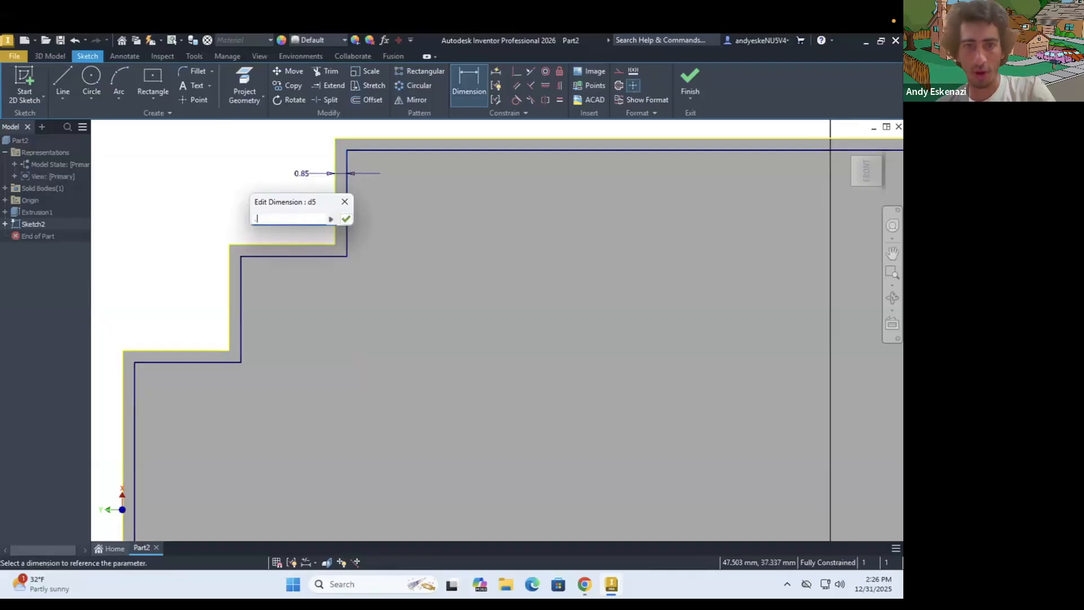
key("Return")
Start an extrusion of the inset stepped profile upward from the plate with a distance of 98 mm
left_click(53, 56)
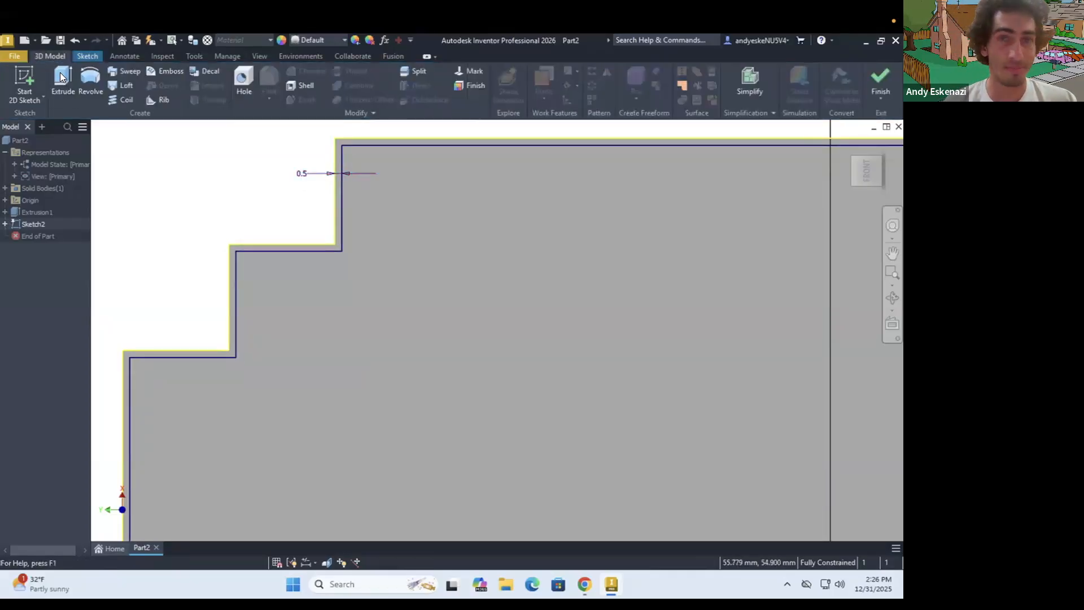
left_click(62, 82)
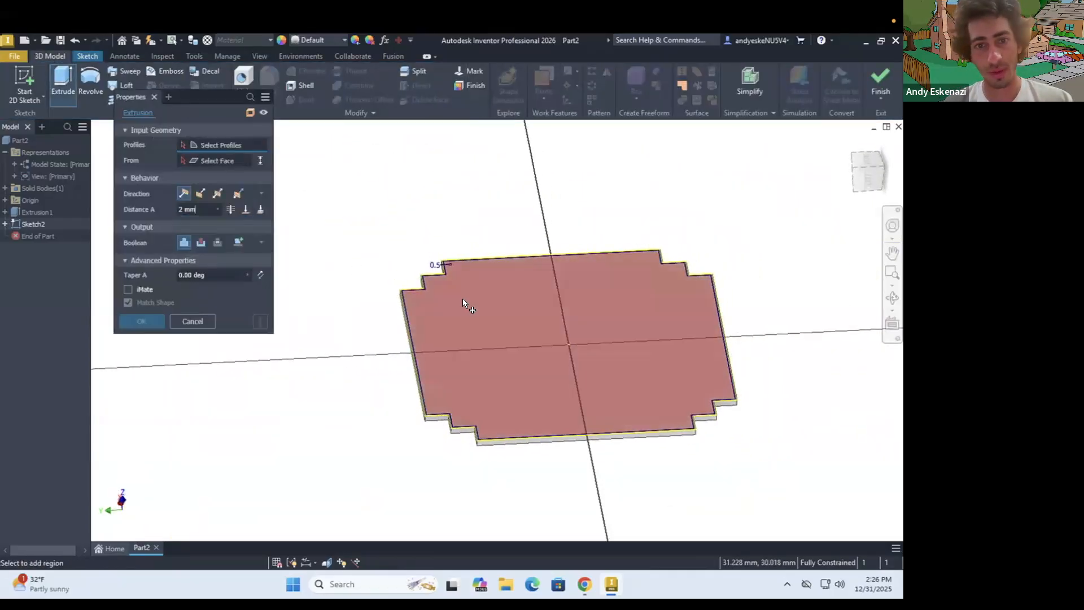
left_click_drag(201, 212, 123, 208)
type("98")
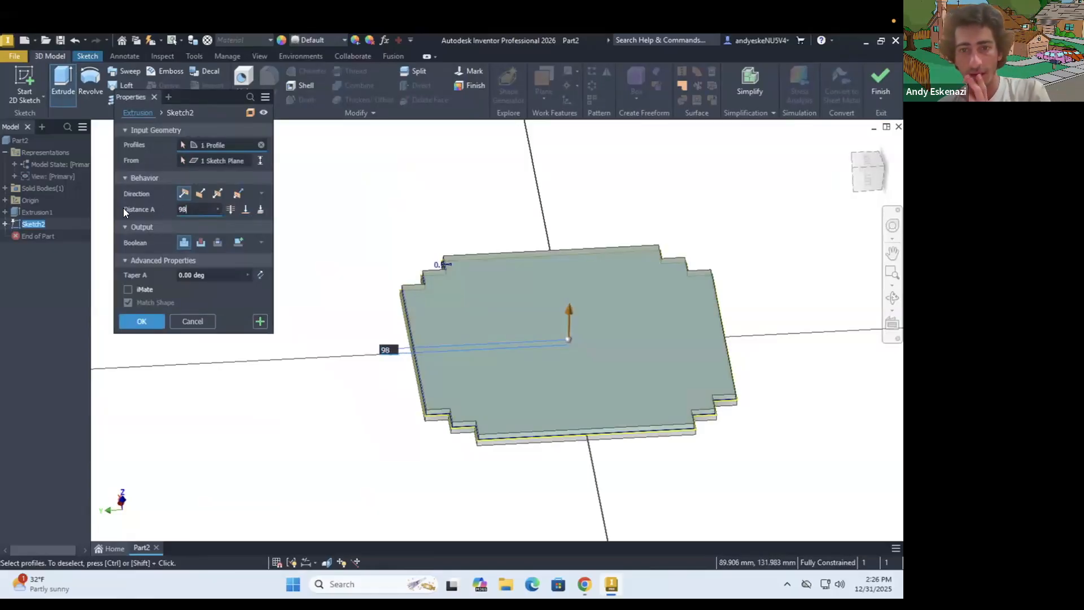
middle_click_drag(489, 272, 491, 286, "shift")
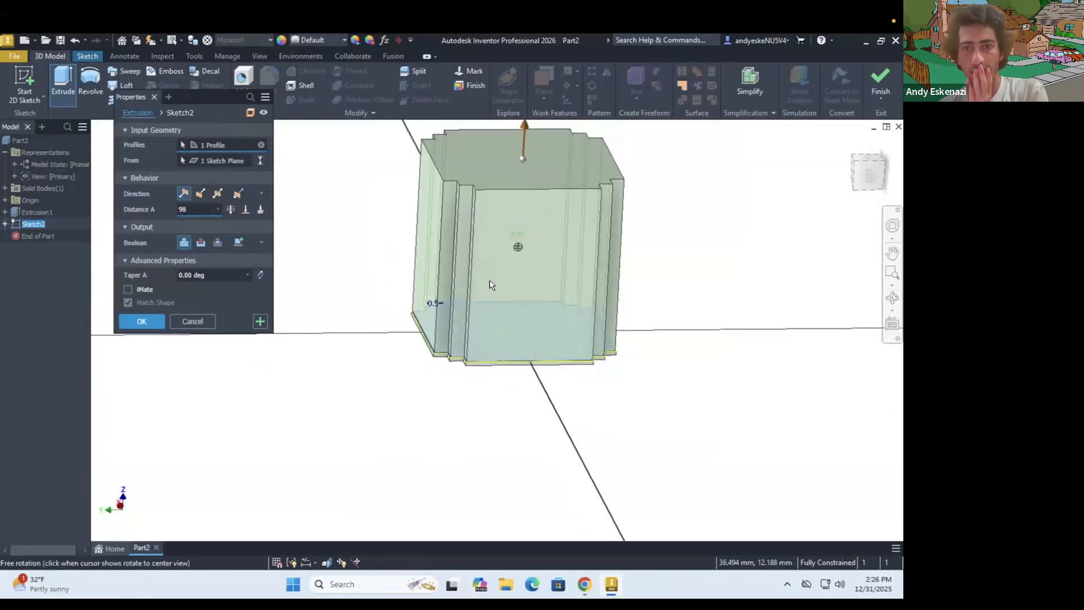
scroll(491, 285, "down", 5)
scroll(624, 517, "up", 3)
Check the tower reference photo and complete the inset profile's extrusion with a distance of 78 mm
left_click(584, 584)
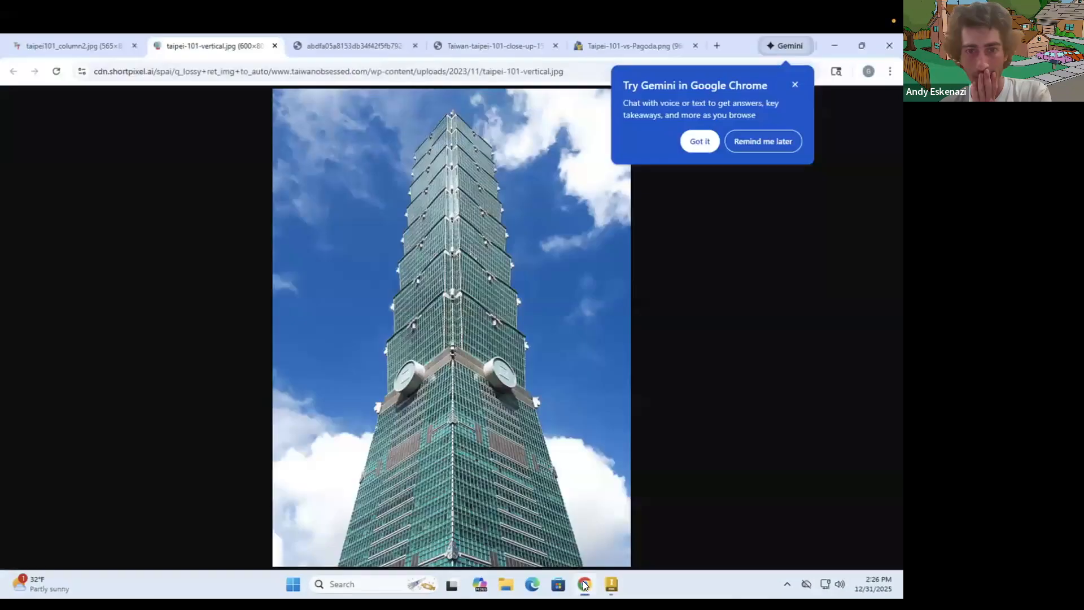
left_click(584, 585)
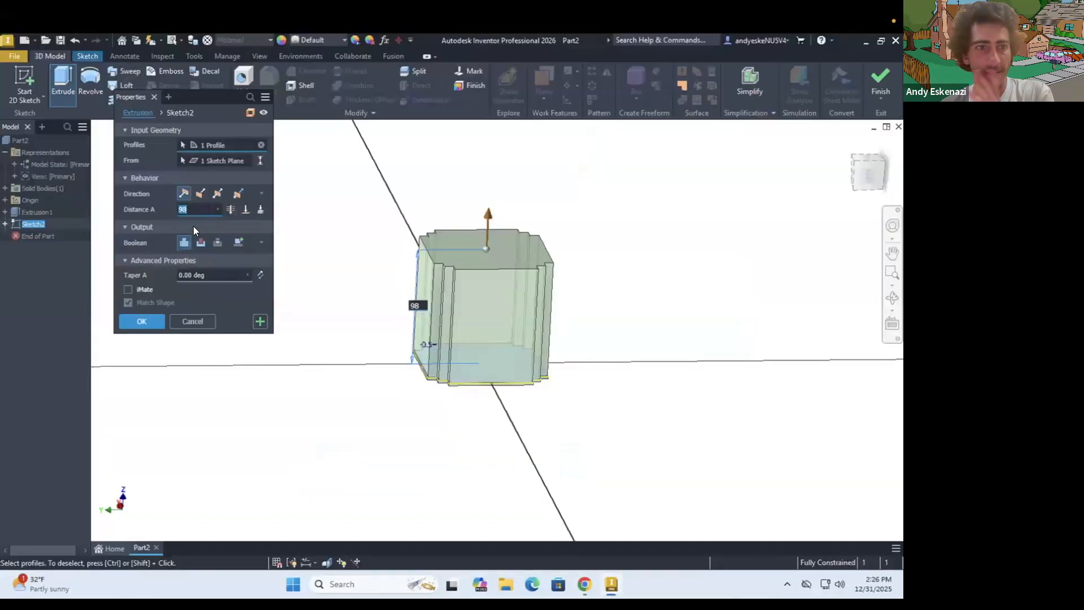
key("BackSpace")
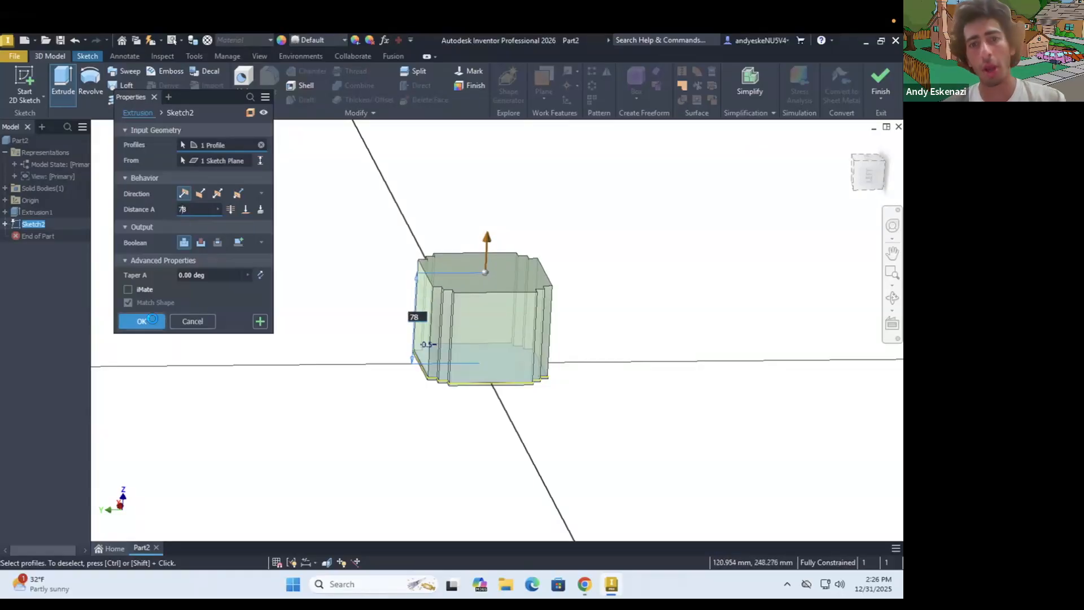
left_click(141, 321)
Start a 2 mm chamfer and select the three outer vertical edges of the tall block at each of the two front stepped corners
scroll(543, 277, "down", 3)
middle_click_drag(534, 350, 572, 363, "shift")
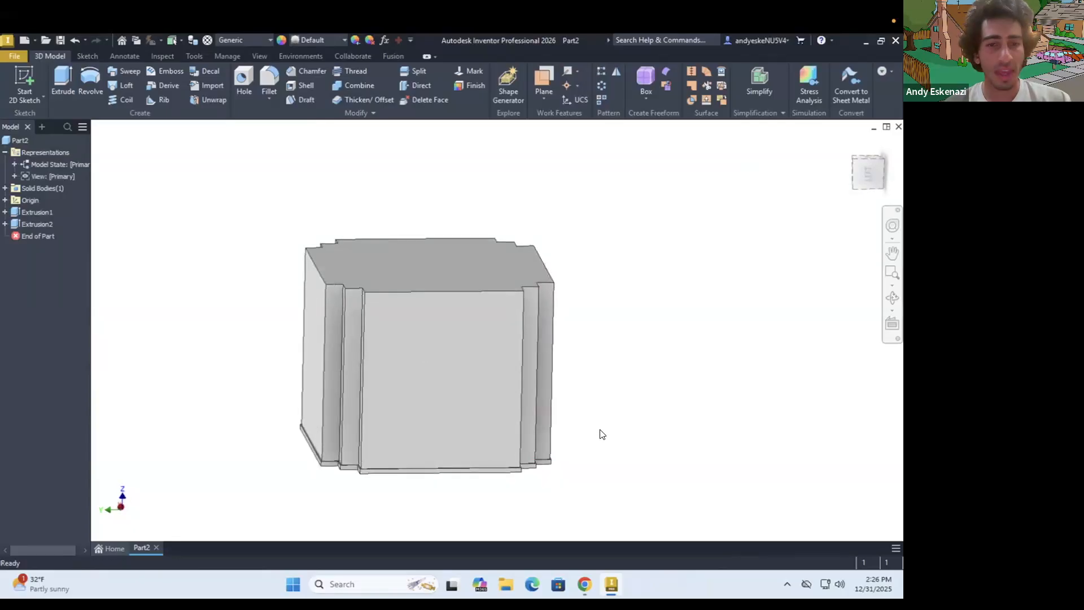
scroll(601, 433, "down", 4)
scroll(509, 359, "up", 3)
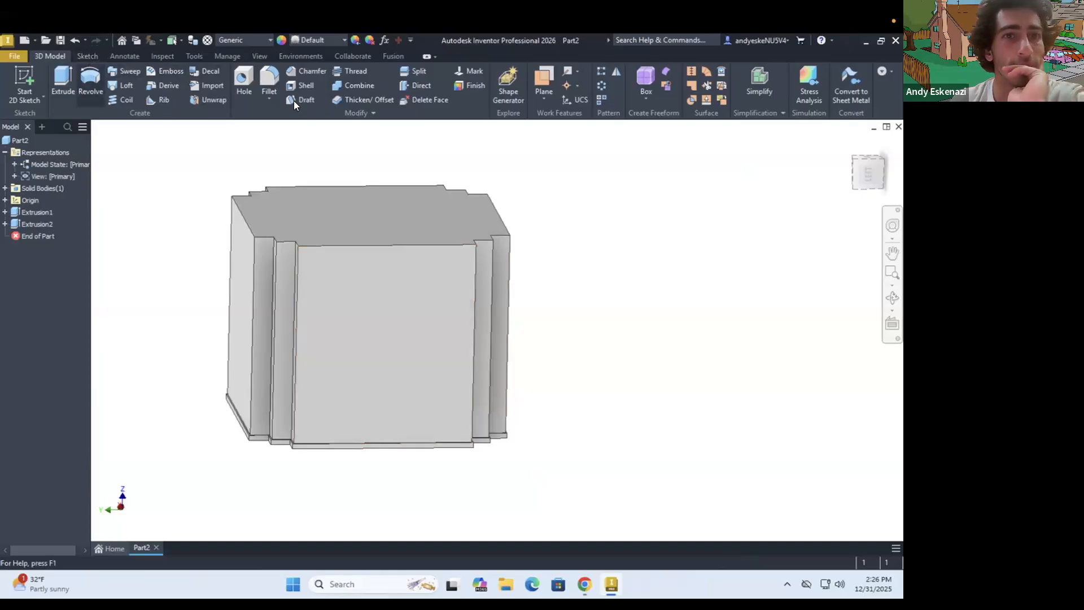
left_click(268, 99)
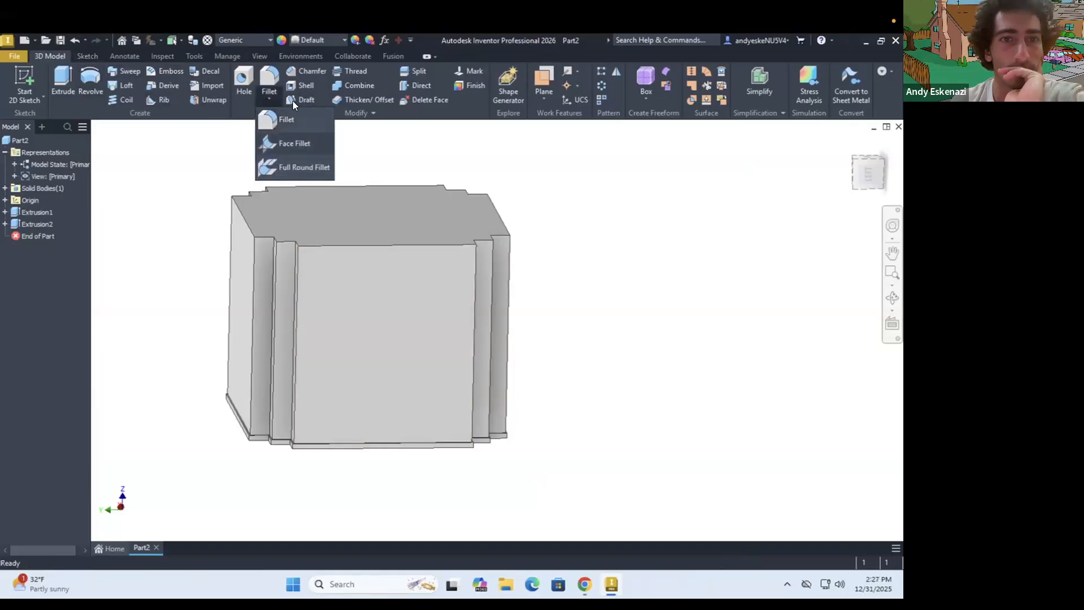
left_click(302, 71)
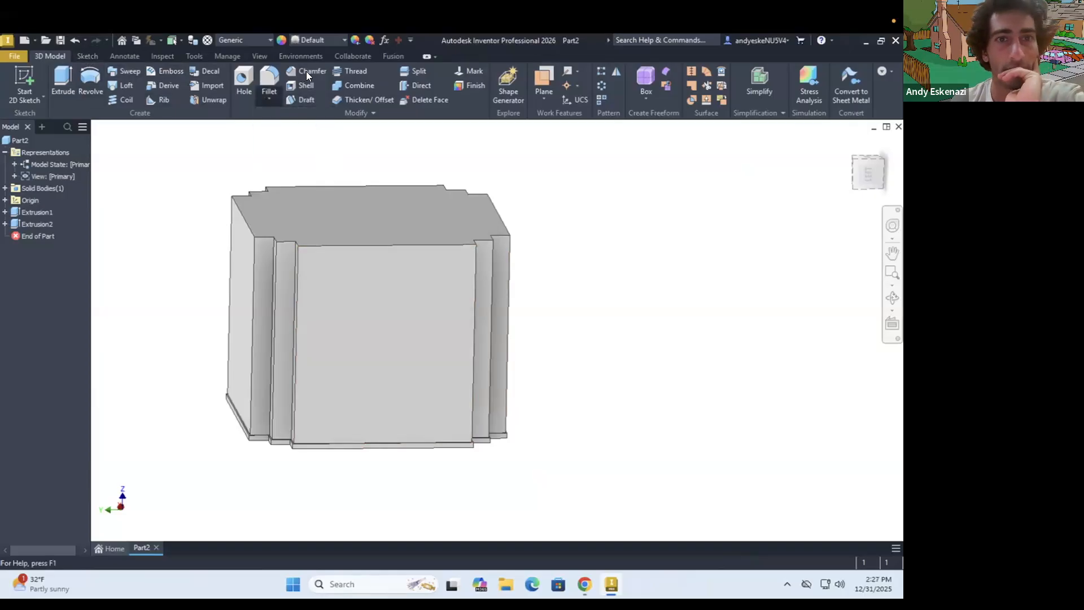
left_click(255, 405)
left_click(273, 407)
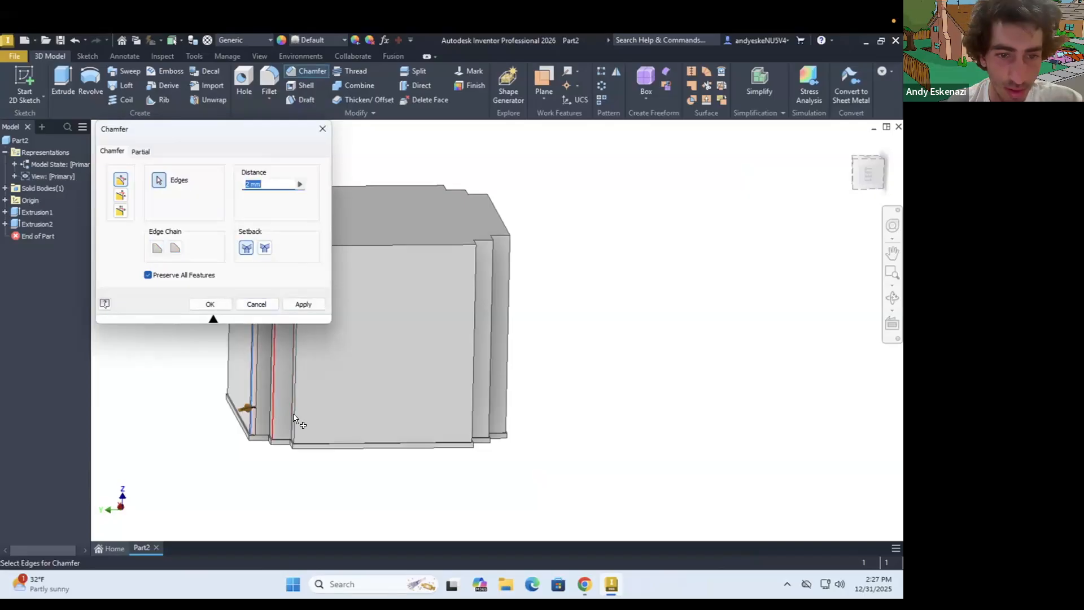
left_click(294, 420)
left_click(475, 409)
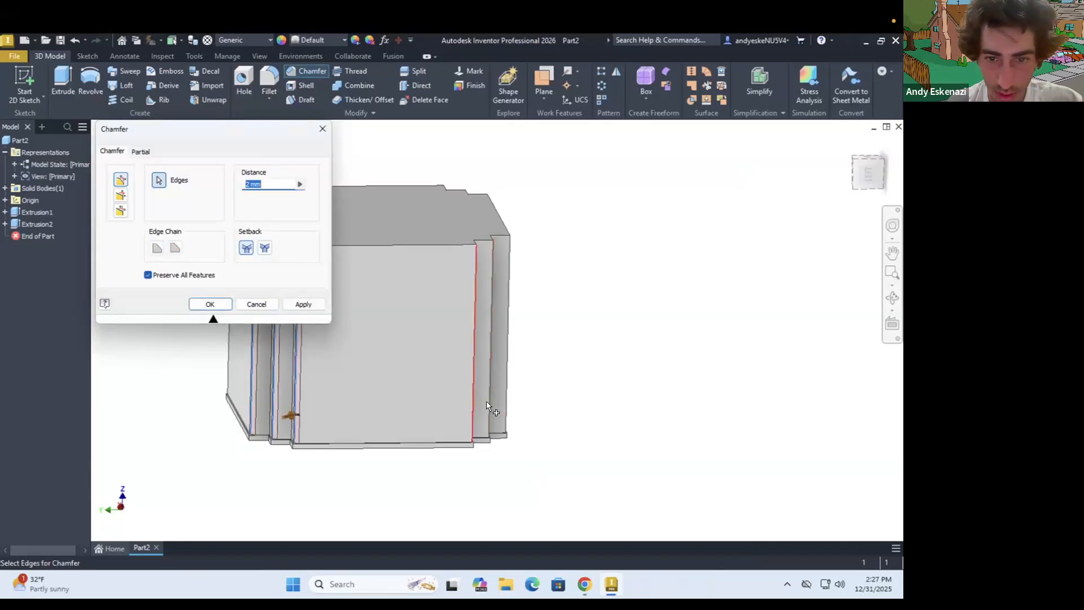
left_click(490, 401)
left_click(507, 401)
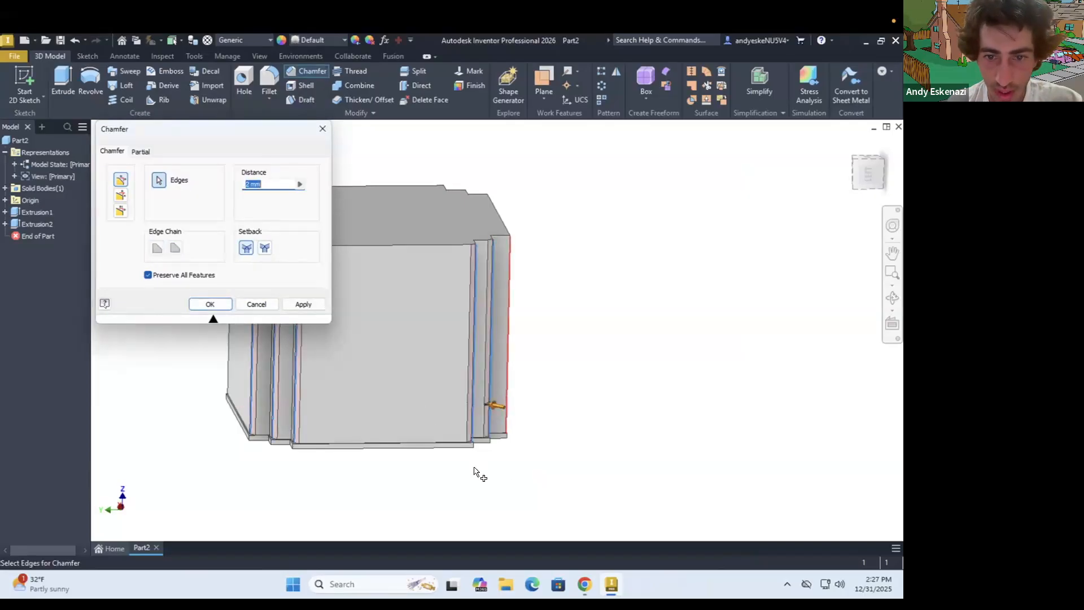
Add the base plate's short vertical edges below the same two front stepped corners to the chamfer selection
scroll(490, 453, "down", 4)
left_click(499, 458)
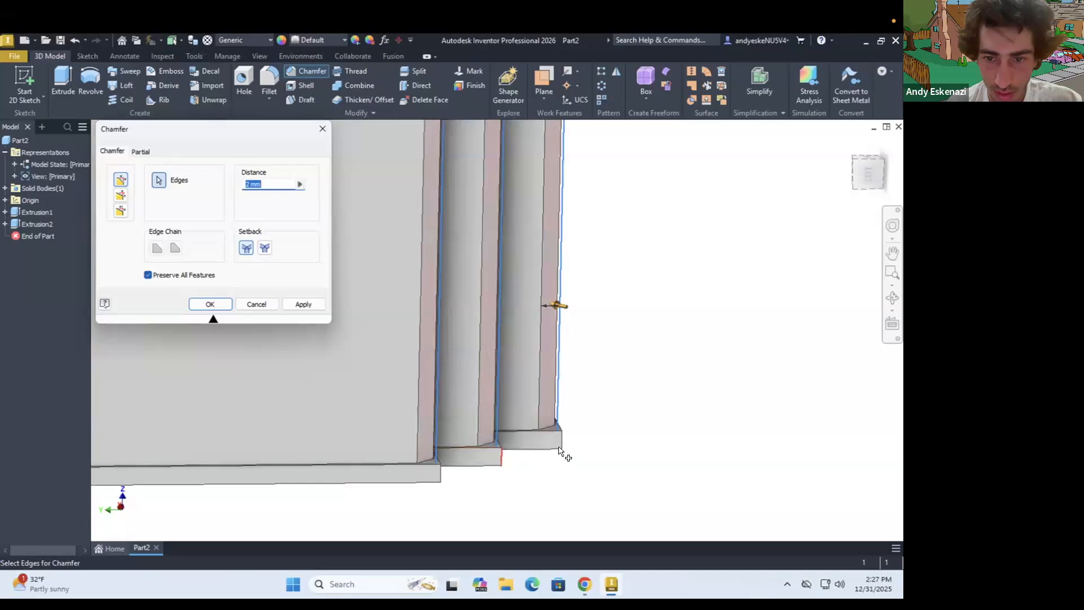
left_click(440, 474)
scroll(563, 384, "up", 2)
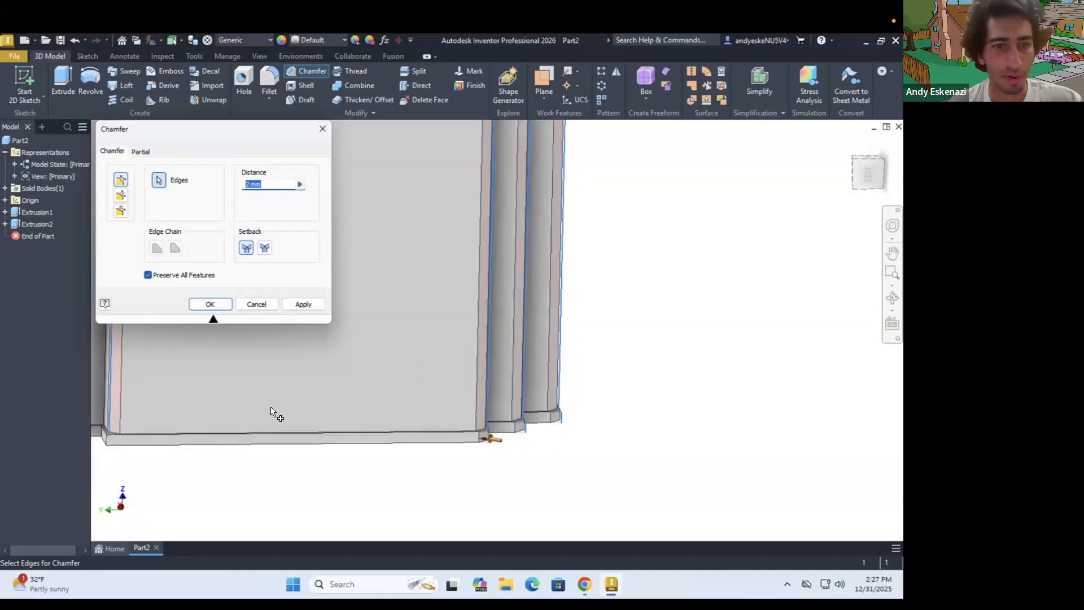
scroll(277, 414, "up", 2)
scroll(158, 452, "down", 4)
left_click(160, 450)
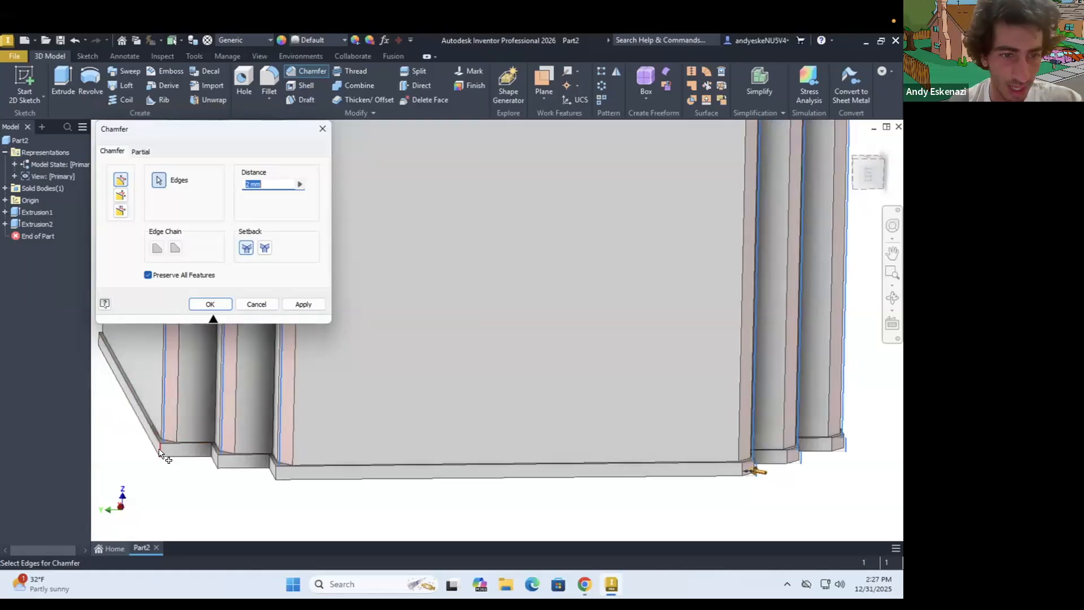
left_click(218, 462)
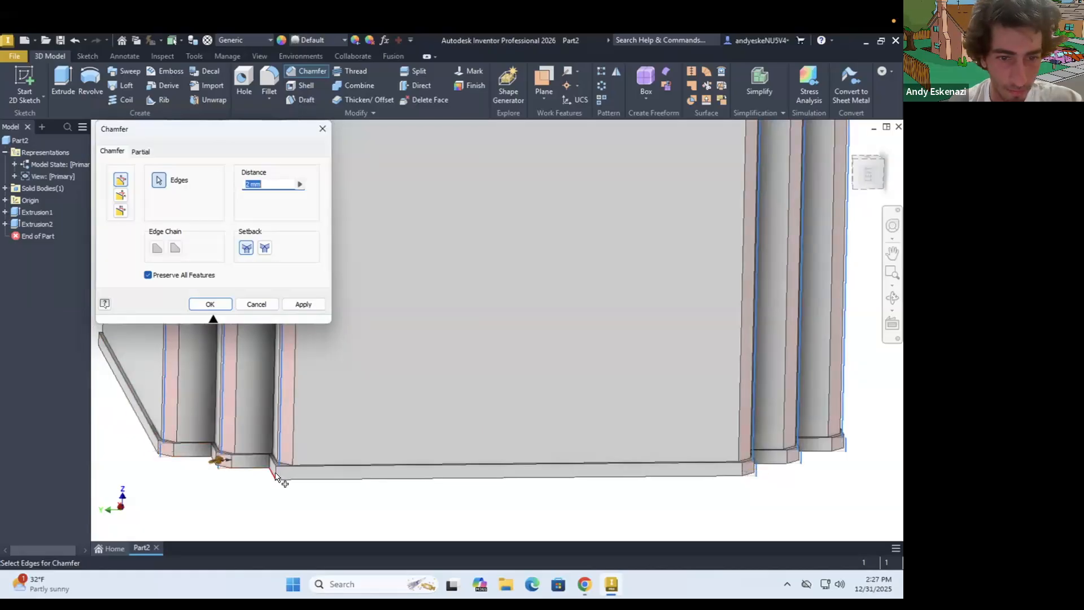
Add the outer vertical edges of both the block and the base plate at the third stepped corner to the chamfer
scroll(442, 463, "up", 8)
middle_click_drag(388, 417, 485, 475, "shift")
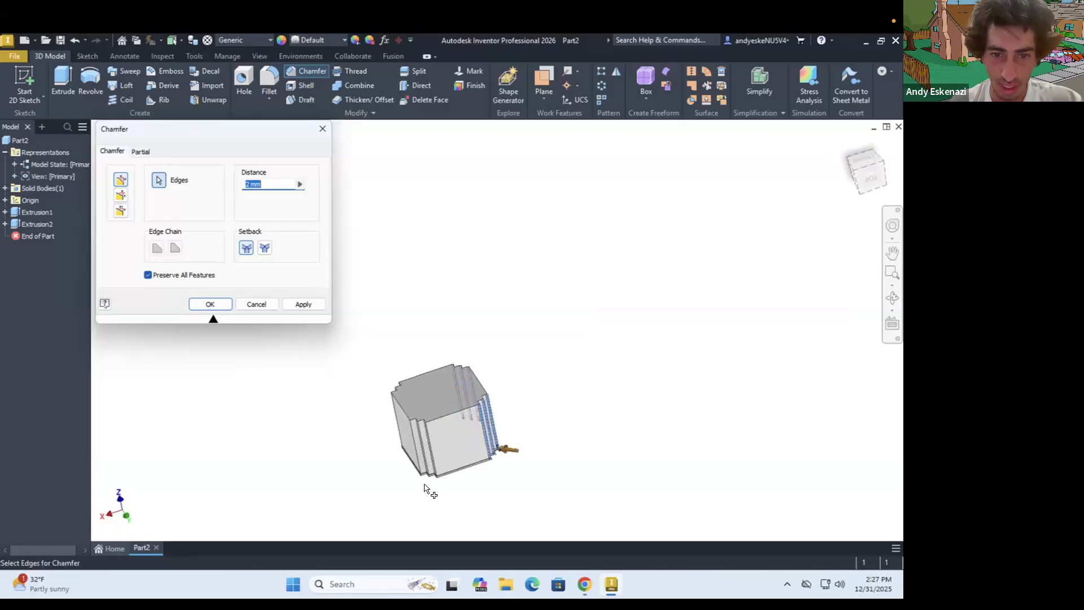
scroll(430, 487, "down", 5)
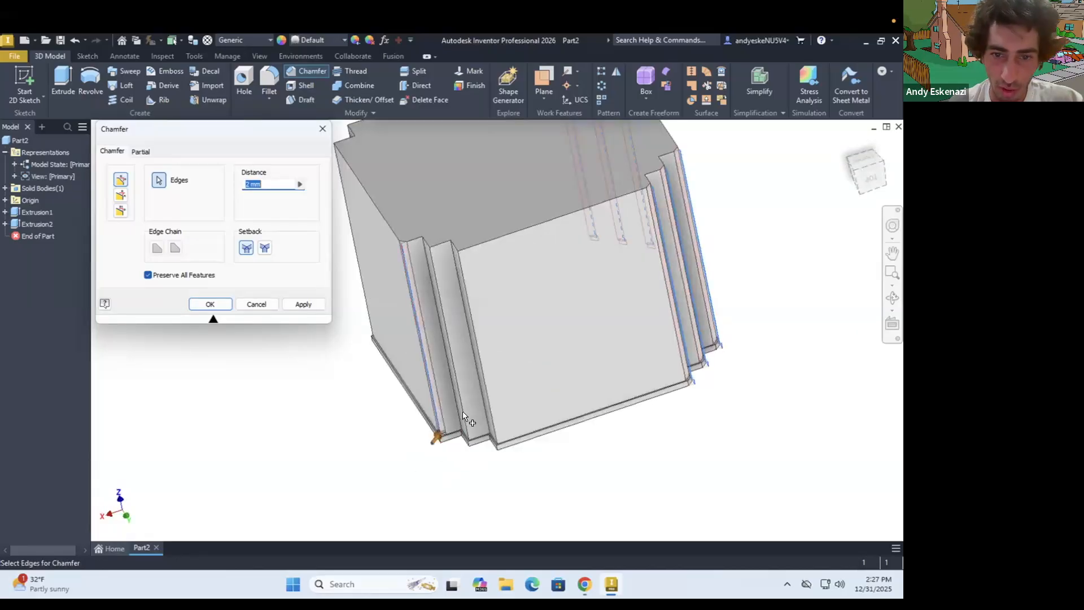
left_click(465, 430)
scroll(458, 441, "down", 3)
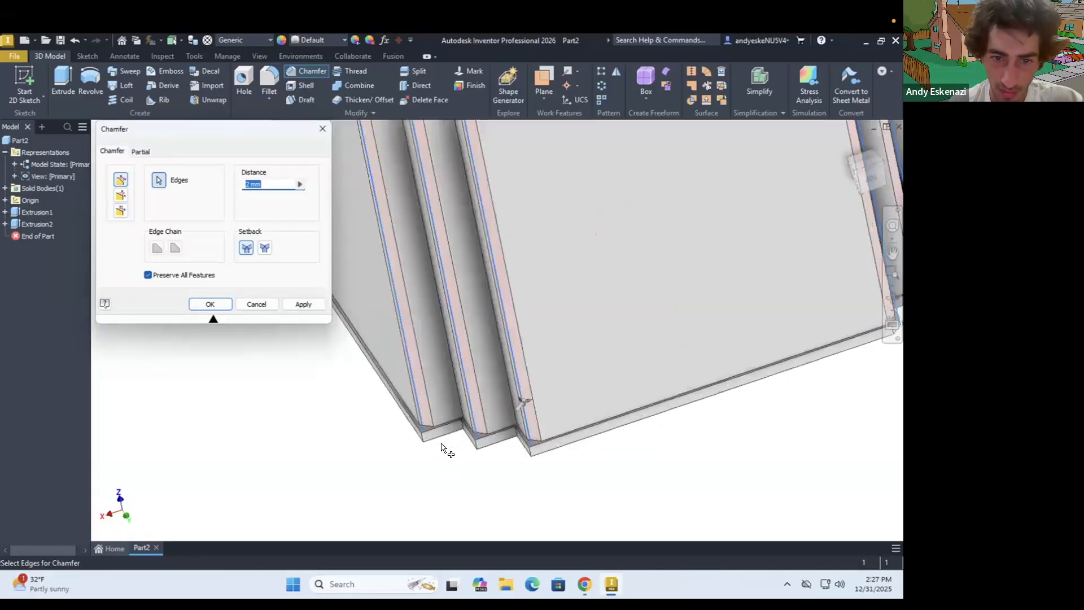
left_click(491, 446)
left_click(603, 469)
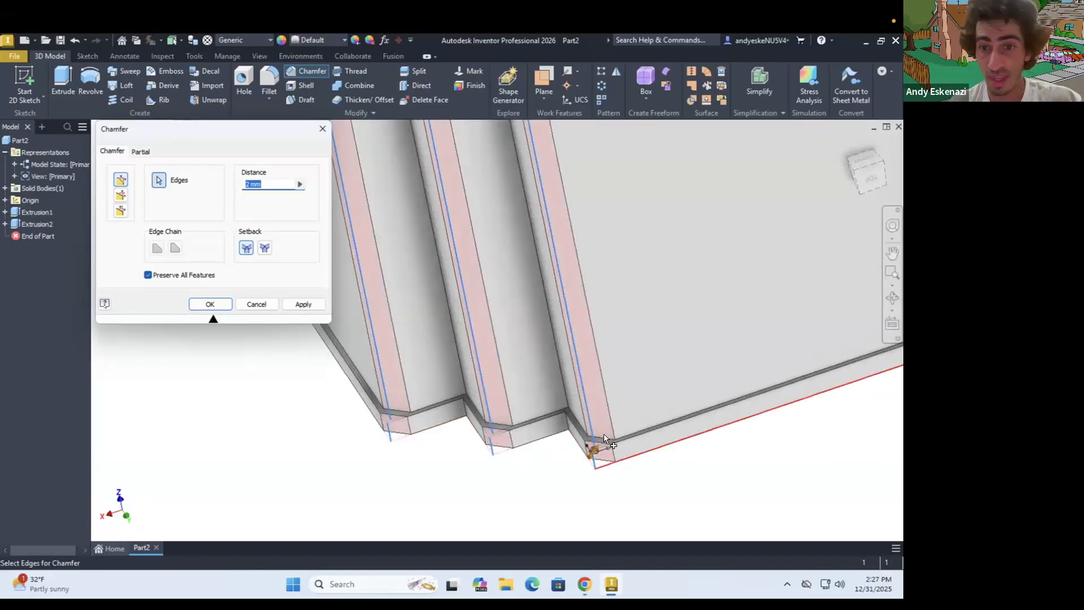
Add the block and base plate edges at the fourth stepped corner and create the 2 mm chamfer
scroll(599, 461, "up", 3)
middle_click_drag(552, 315, 422, 289, "shift")
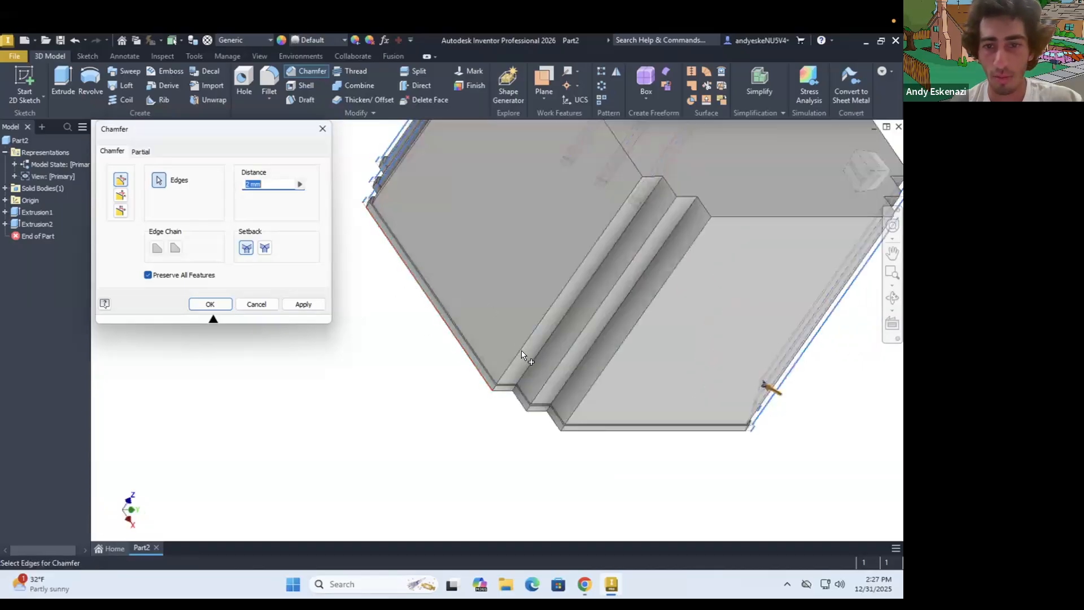
left_click(520, 352)
left_click(580, 401)
left_click(587, 434)
scroll(587, 433, "up", 2)
left_click(407, 349)
left_click(473, 389)
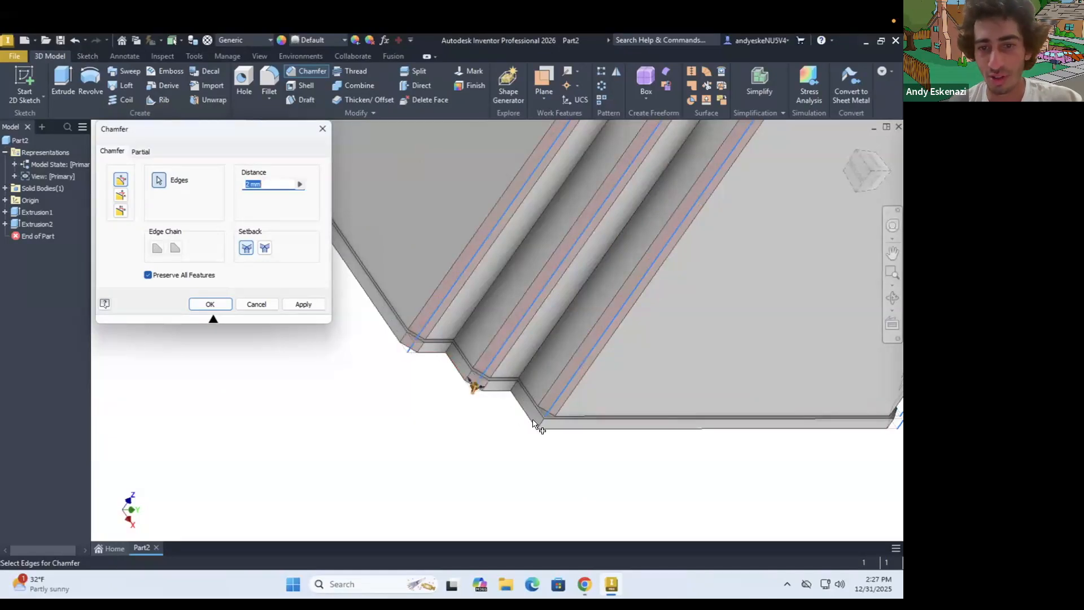
left_click(536, 424)
left_click(211, 305)
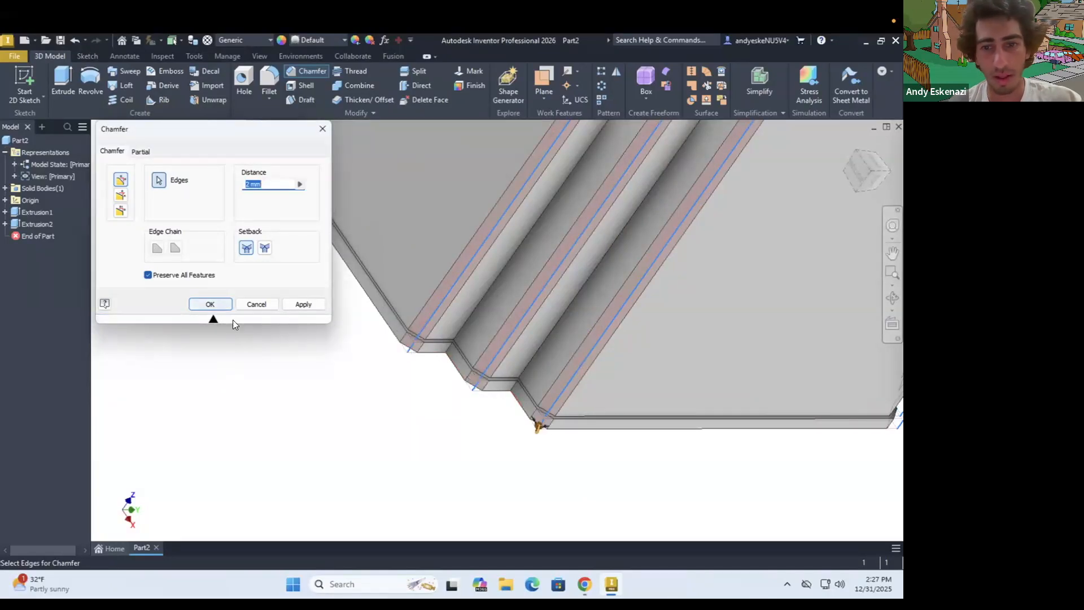
scroll(436, 335, "down", 5)
middle_click_drag(559, 351, 434, 308, "shift")
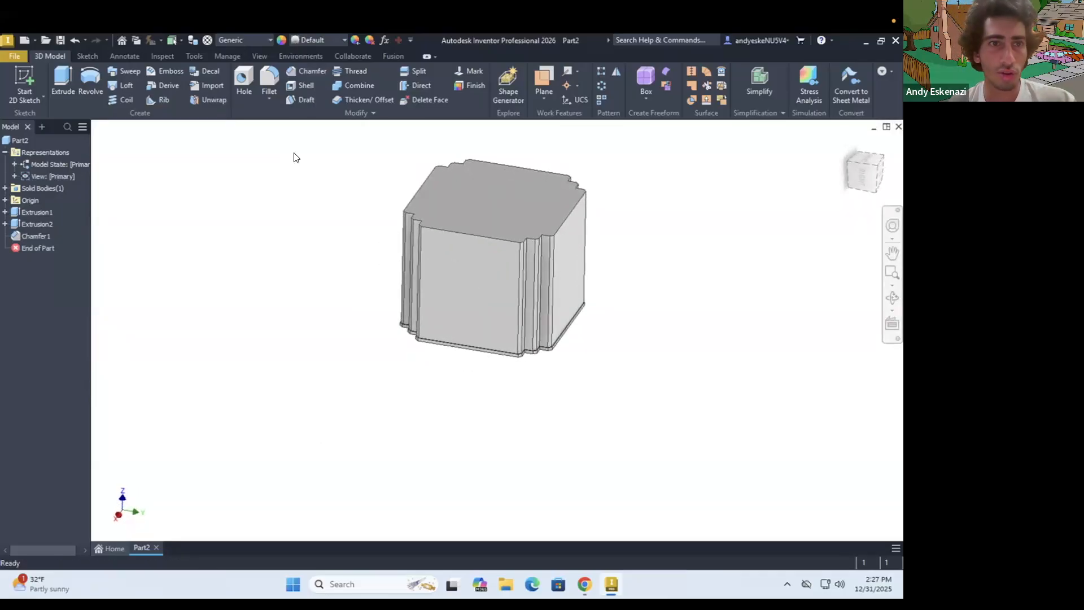
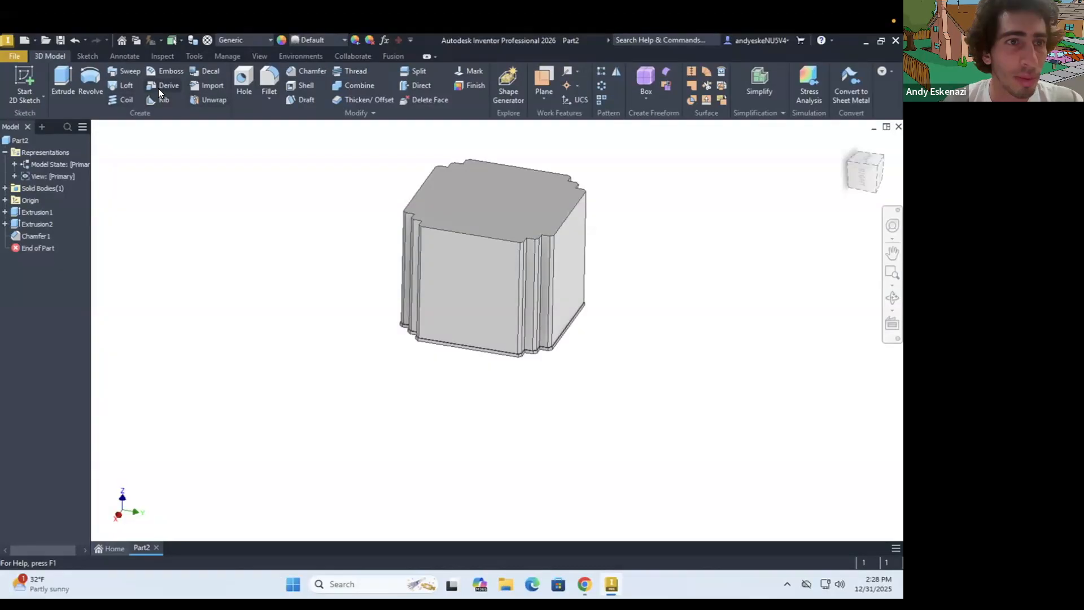
Start a face draft and use the block's top face to set the pull direction
left_click(299, 100)
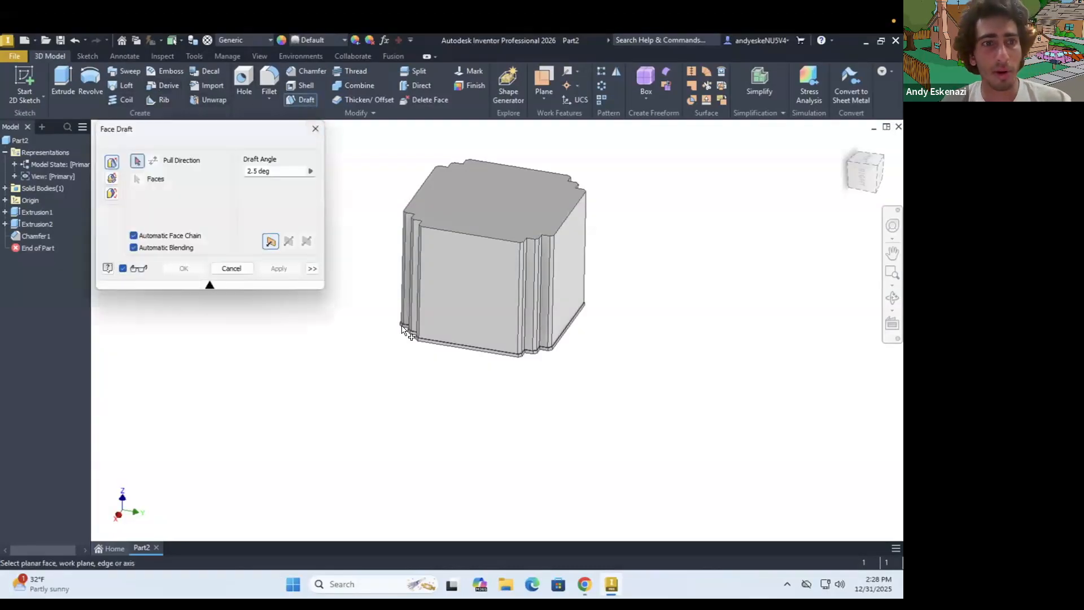
scroll(339, 213, "up", 3)
scroll(433, 239, "down", 4)
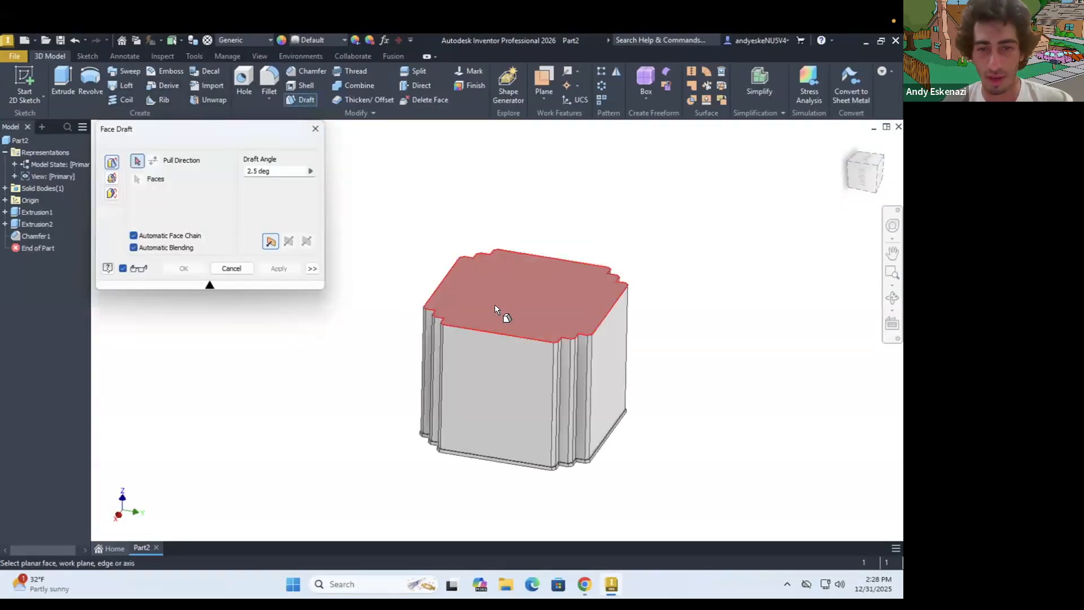
left_click(496, 308)
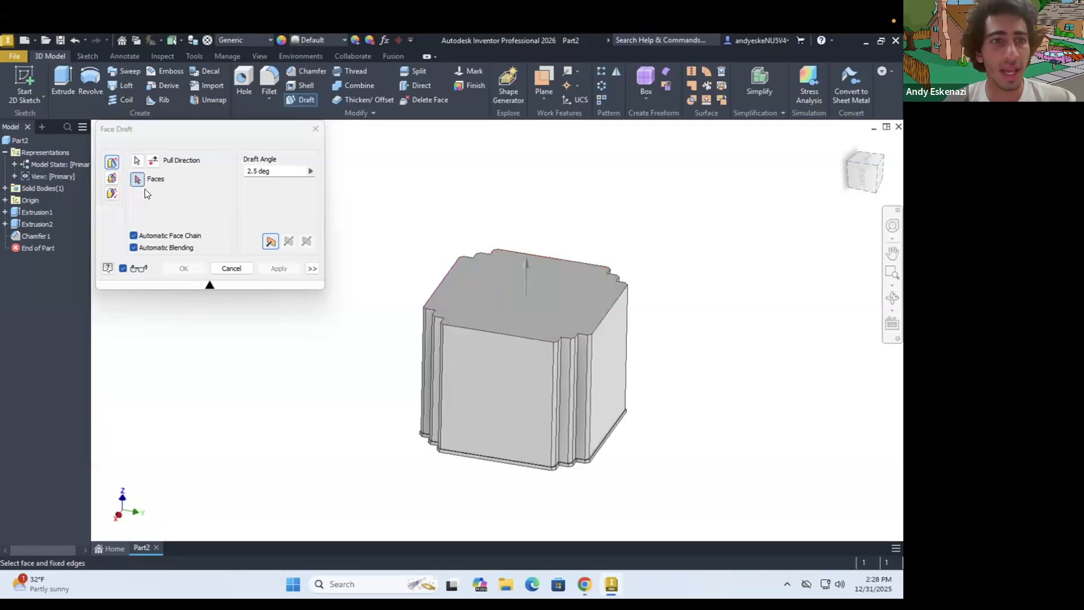
Select the block's four large side faces for the face draft
left_click(506, 383)
left_click(618, 389)
middle_click_drag(463, 385, 501, 381, "shift")
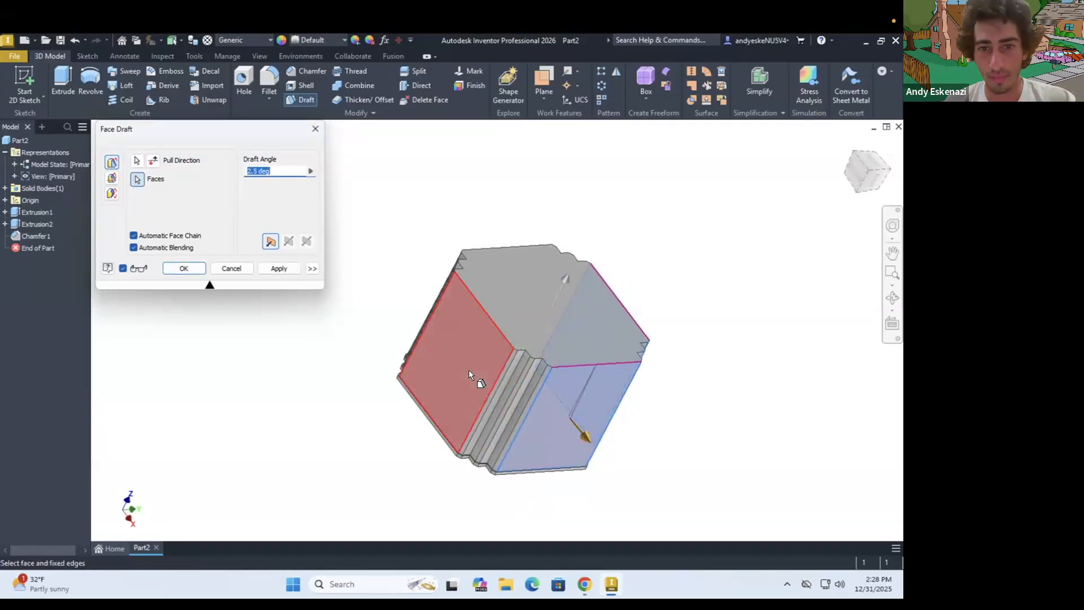
left_click(459, 301)
middle_click_drag(459, 302, 487, 291, "shift")
left_click(486, 291)
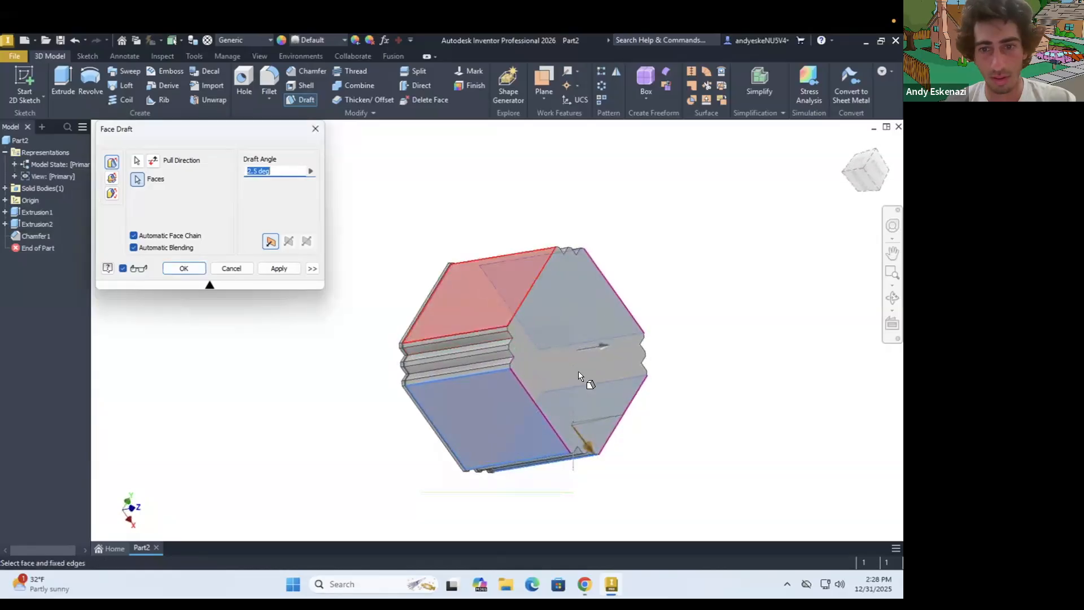
middle_click_drag(544, 384, 494, 395, "shift")
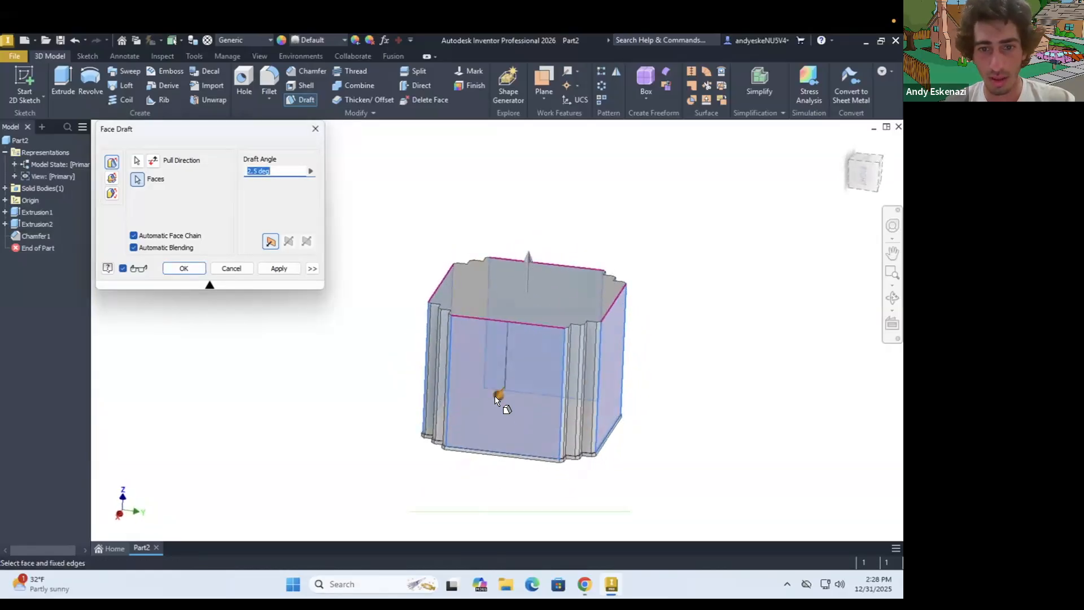
Try a draft angle of 65 degrees on the four large side faces
left_click_drag(494, 399, 437, 405)
middle_click_drag(446, 362, 511, 363, "shift")
scroll(502, 361, "up", 3)
scroll(498, 364, "down", 2)
mouse_move(536, 329)
middle_mouse_down("shift")
mouse_move(409, 293)
mouse_move(457, 281)
mouse_move(511, 334)
middle_mouse_up("shift")
scroll(428, 302, "down", 3)
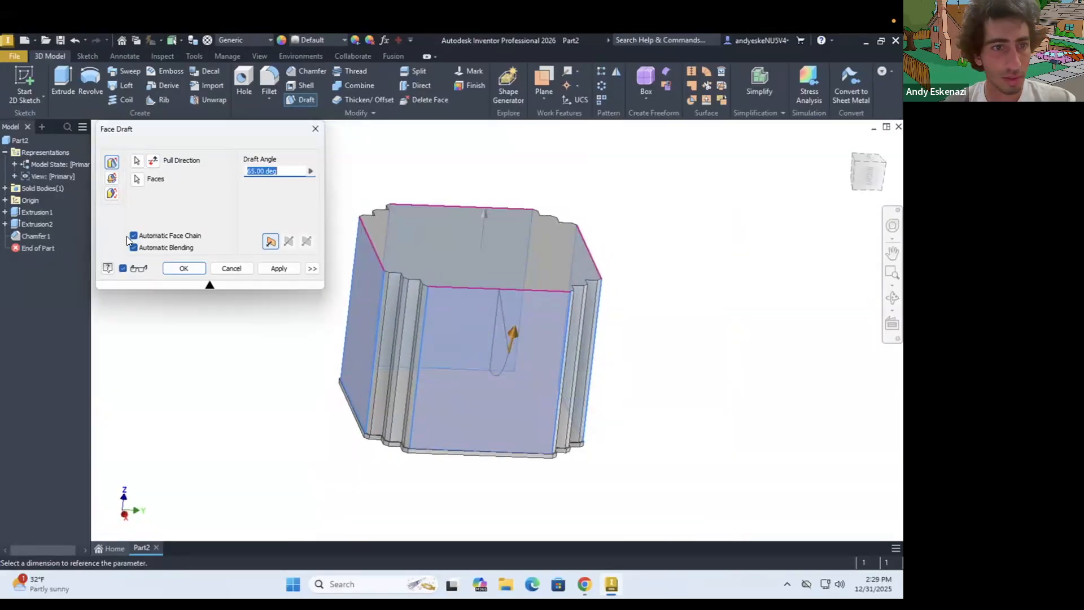
Turn off automatic face chain and automatic blending, and adjust the draft angle to 15 degrees
left_click(133, 249)
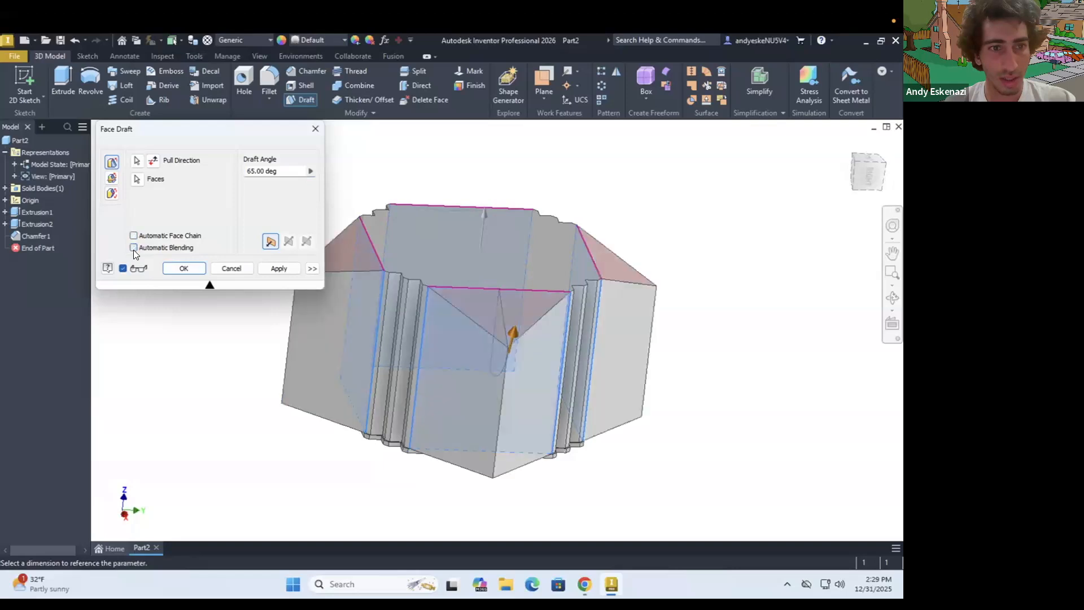
scroll(473, 296, "down", 3)
middle_click_drag(485, 314, 518, 321, "shift")
scroll(515, 320, "up", 3)
left_click(509, 323)
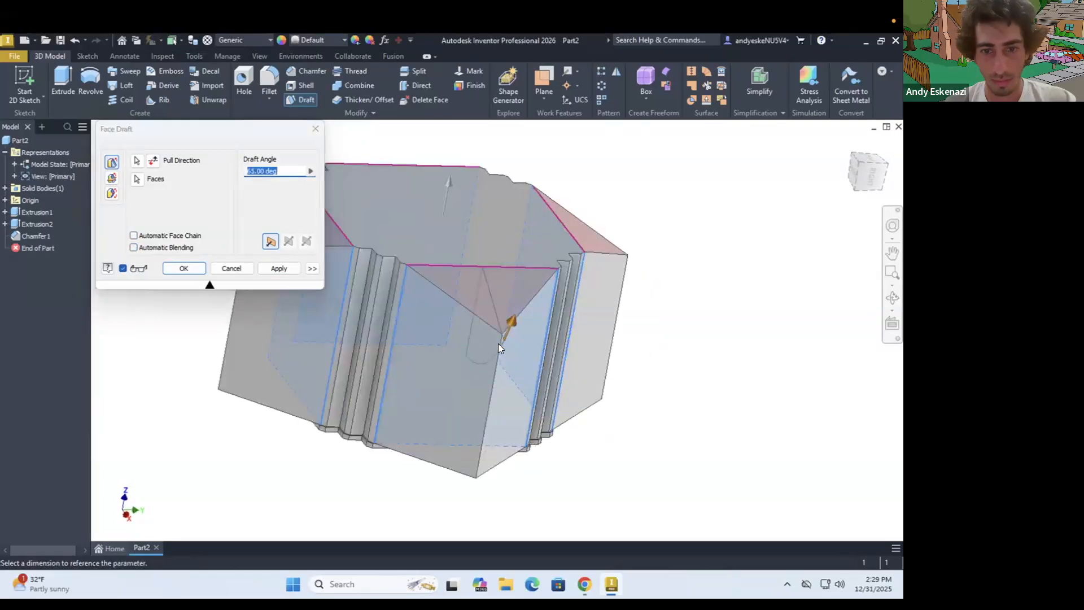
left_click_drag(469, 372, 483, 350)
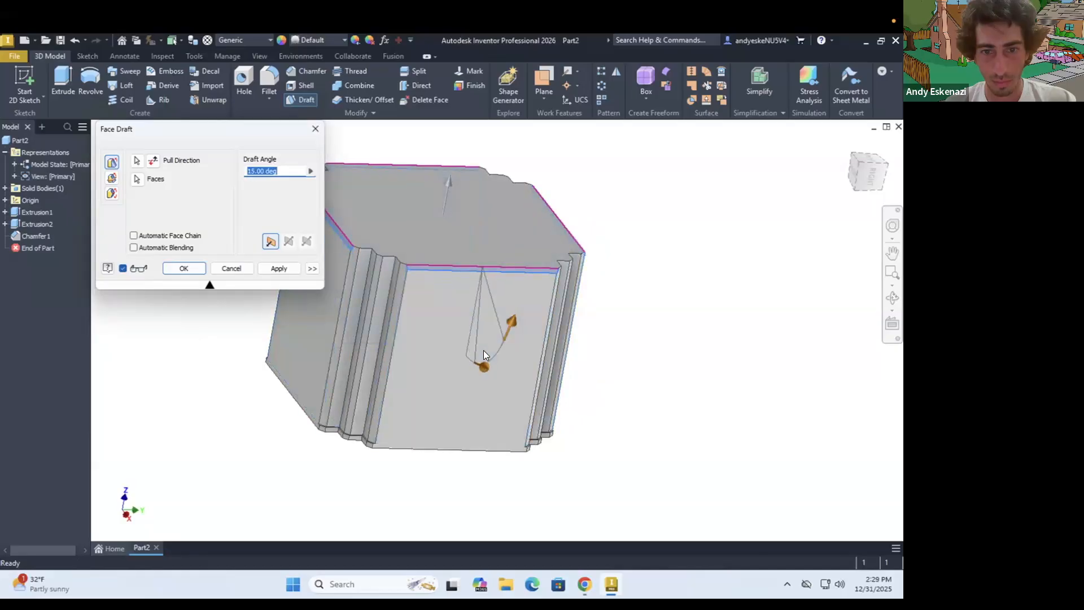
Set the draft angle to -5 degrees and create the face draft on the four large side faces
mouse_move(438, 305)
middle_mouse_down("shift")
mouse_move(528, 309)
mouse_move(431, 312)
middle_mouse_up("shift")
type("5")
middle_click_drag(493, 326, 490, 252, "shift")
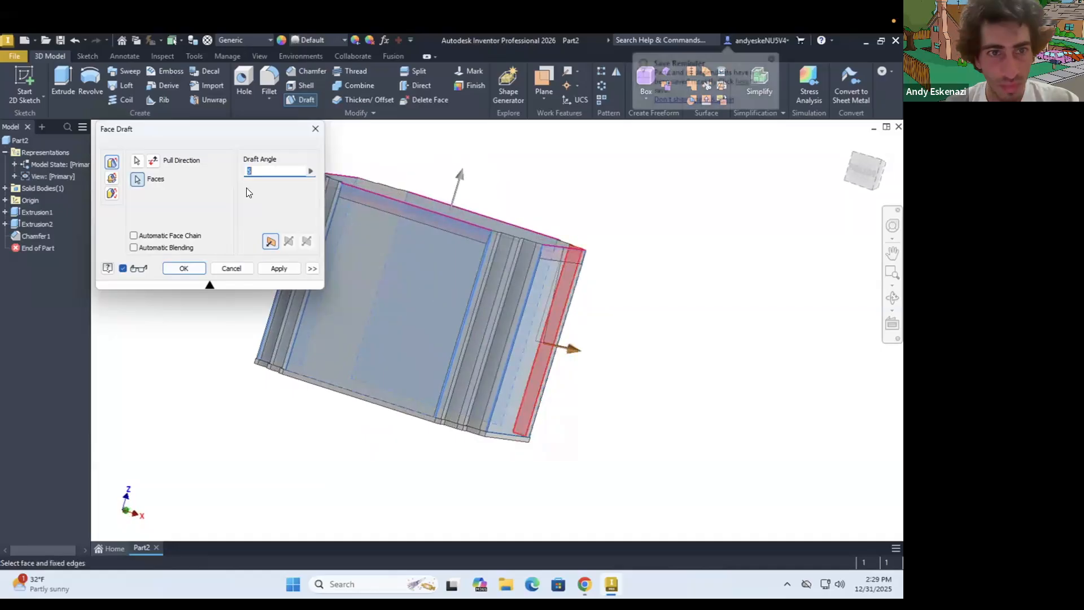
type("-5")
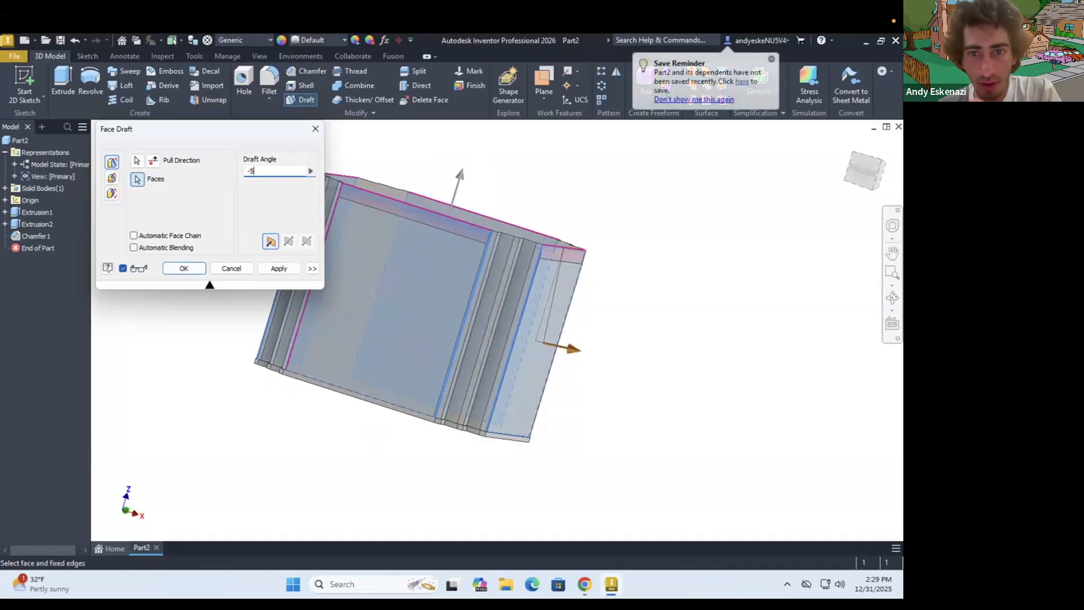
middle_click_drag(614, 338, 271, 313, "shift")
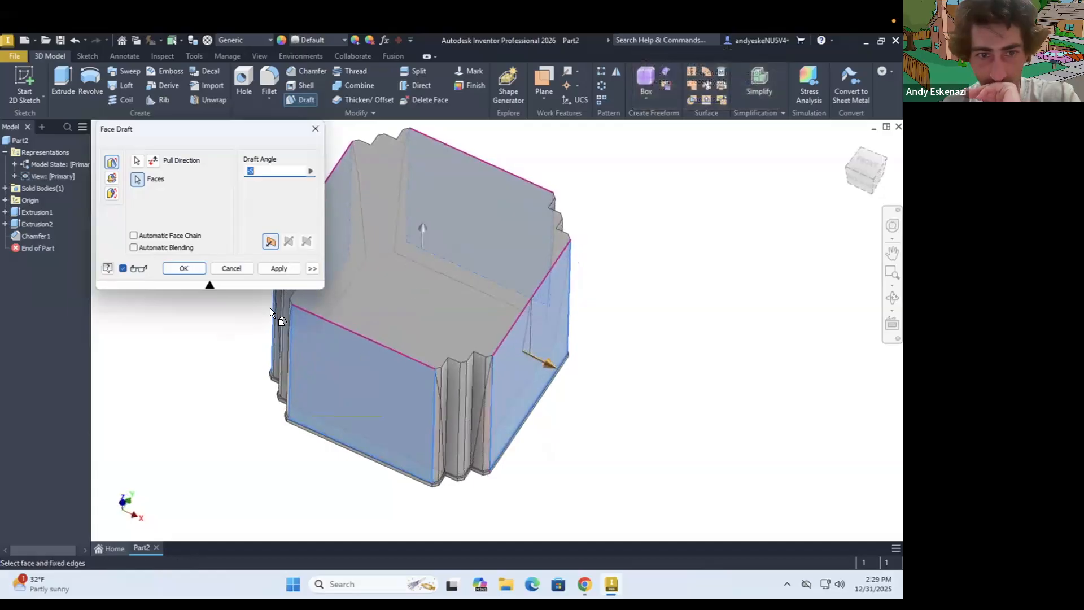
left_click(191, 271)
Edit the face draft to take its pull direction from the model's underside, with a draft angle of 5 degrees
middle_click_drag(431, 438, 506, 415, "shift")
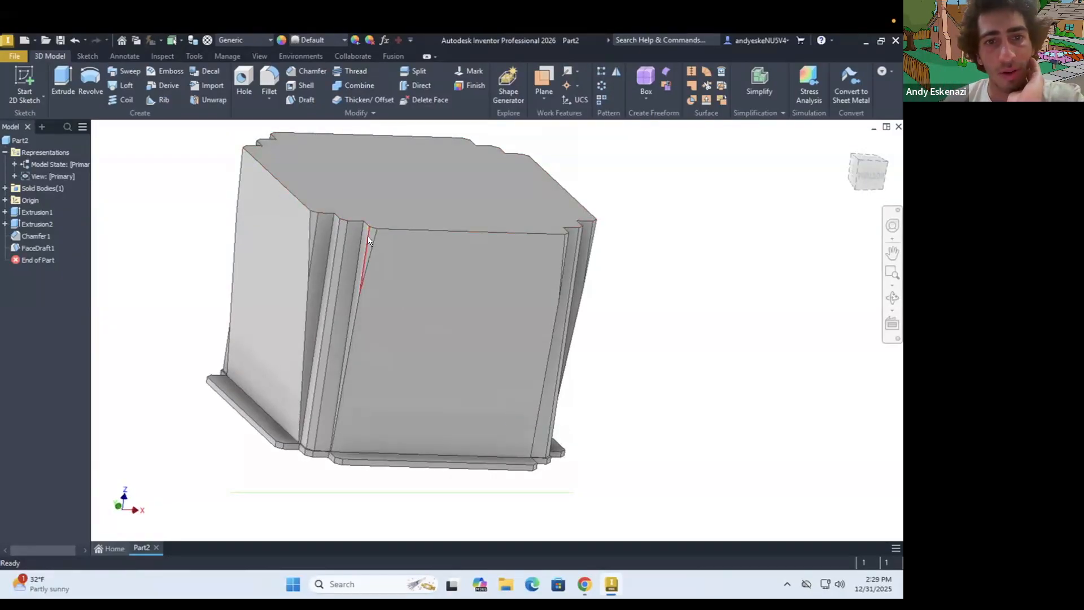
middle_click_drag(409, 293, 512, 359, "shift")
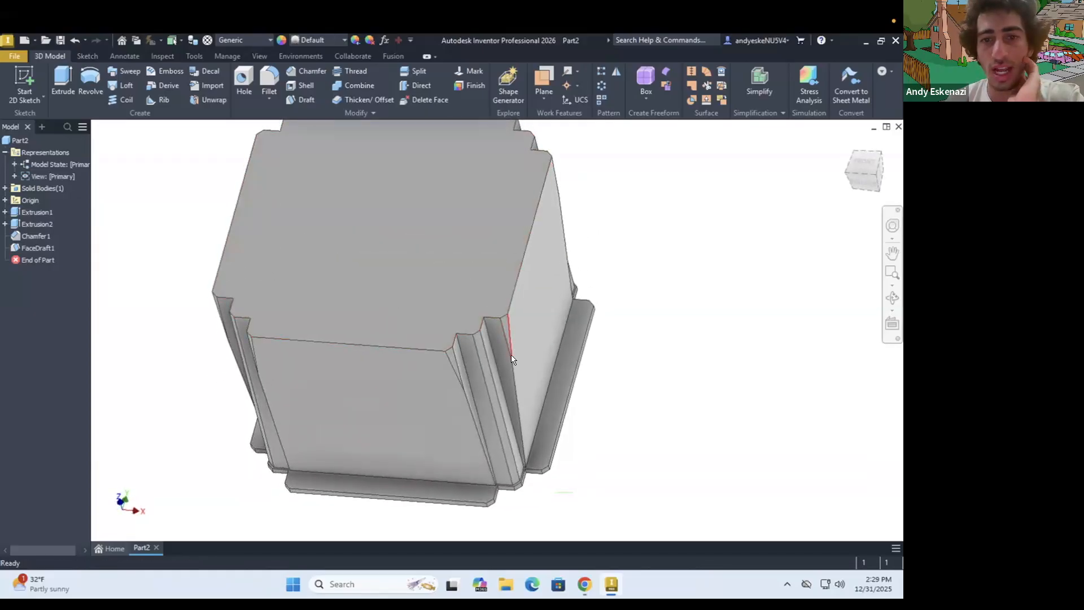
scroll(121, 313, "up", 3)
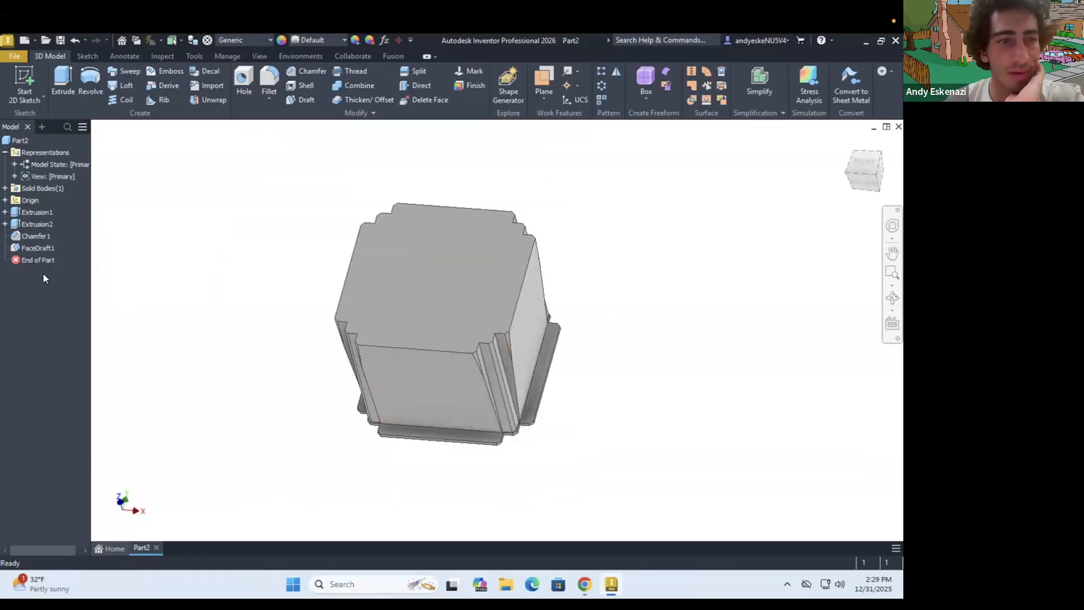
right_click(36, 248)
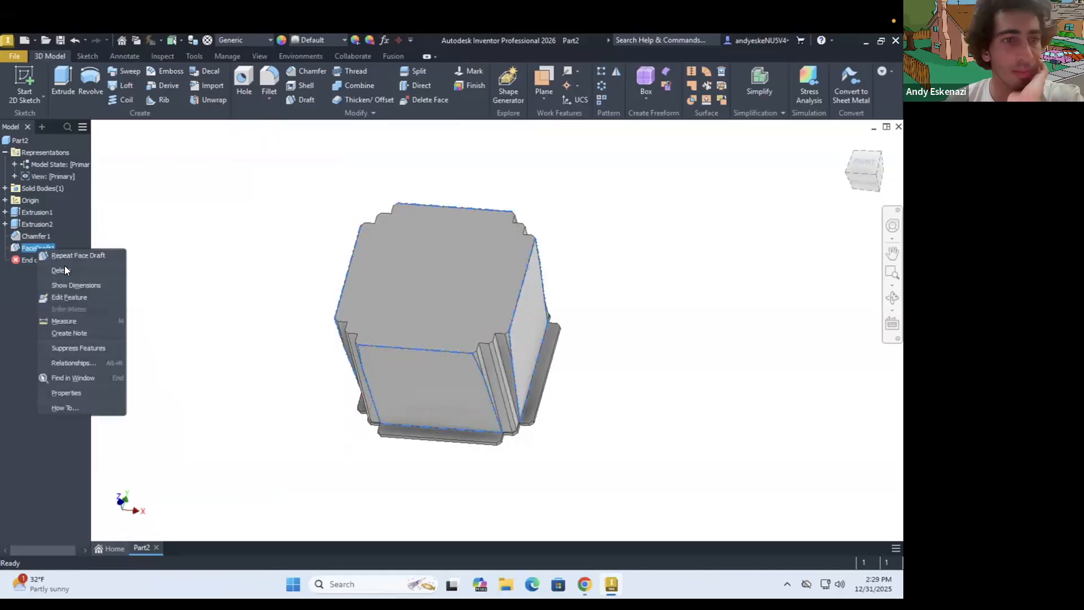
left_click(75, 295)
middle_click_drag(415, 357, 439, 342, "shift")
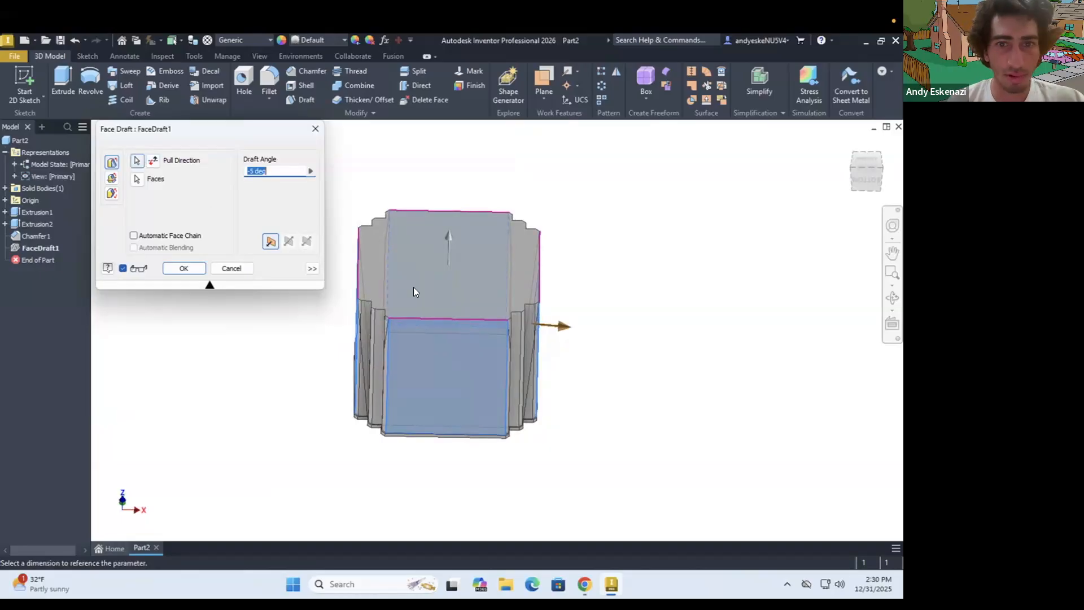
middle_click_drag(460, 363, 465, 387, "shift")
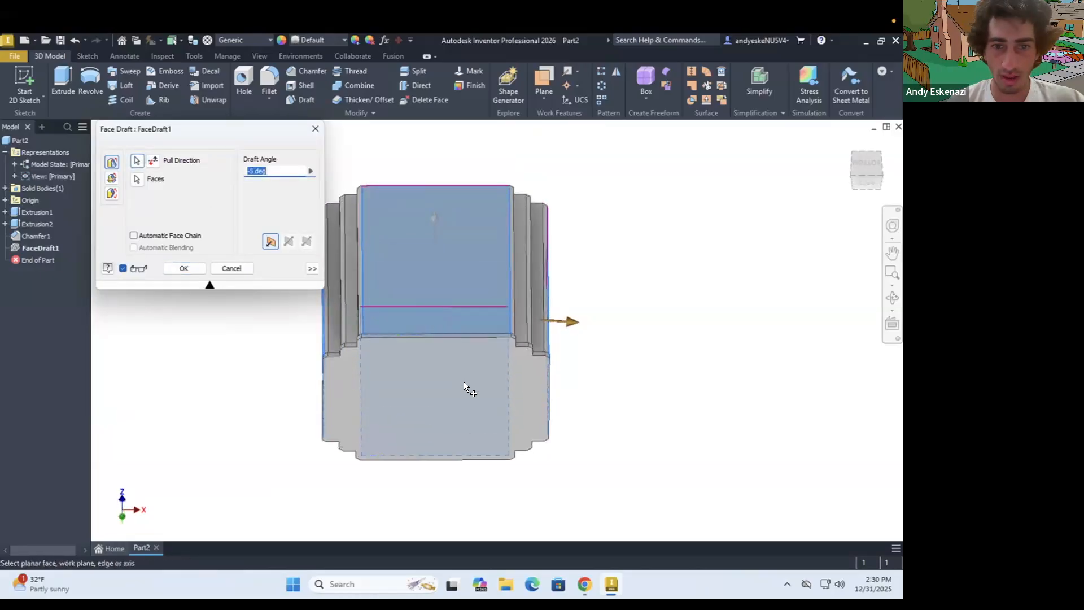
left_click(463, 383)
middle_click_drag(447, 320, 445, 368, "shift")
type("5")
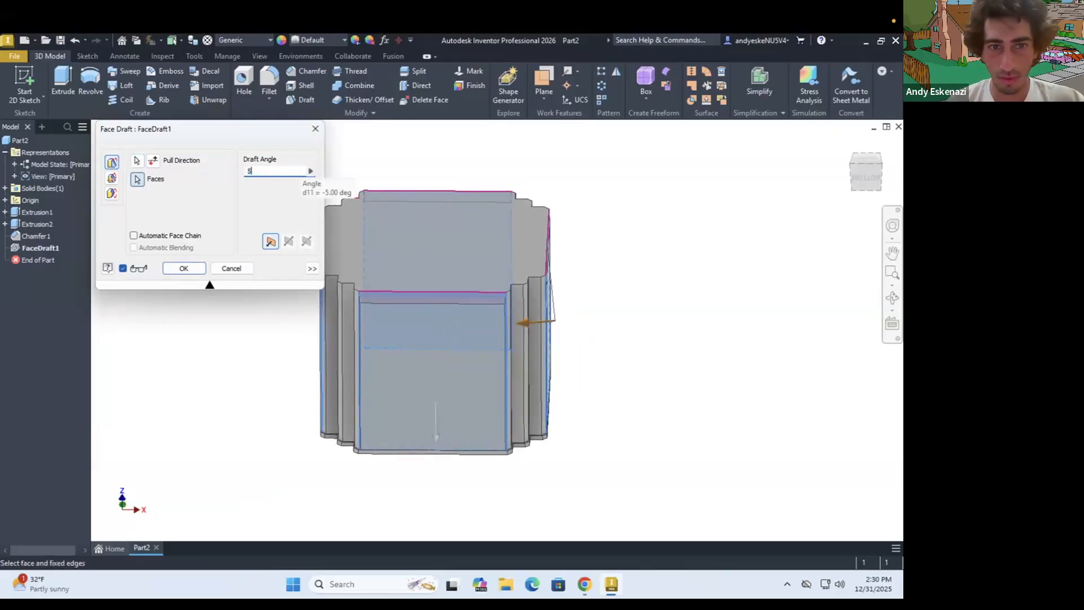
left_click(196, 270)
mouse_move(377, 409)
middle_mouse_down("shift")
mouse_move(427, 404)
mouse_move(393, 407)
mouse_move(414, 407)
middle_mouse_up("shift")
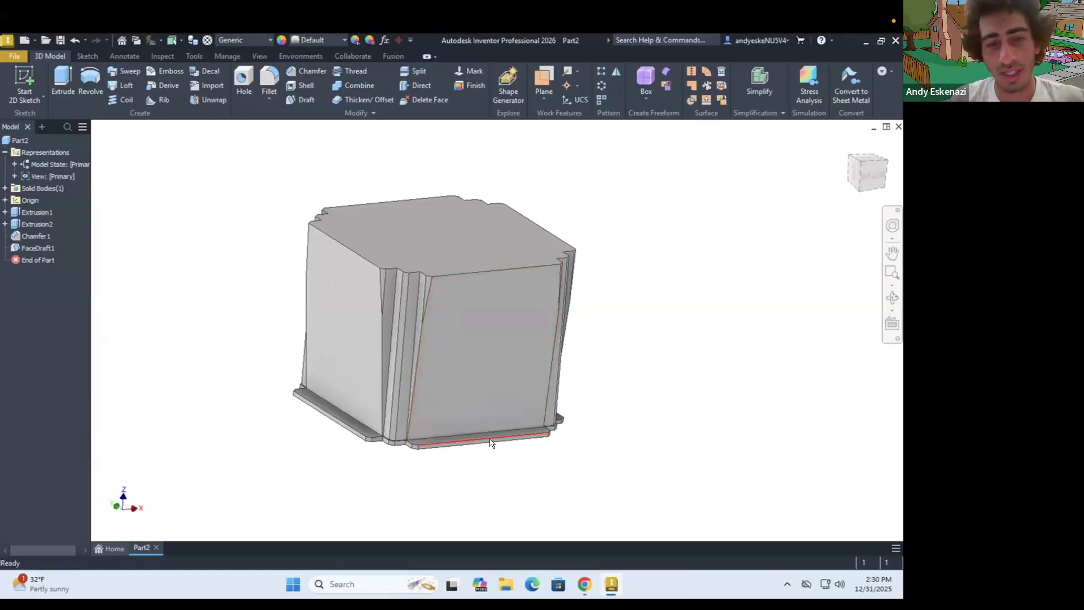
right_click(29, 248)
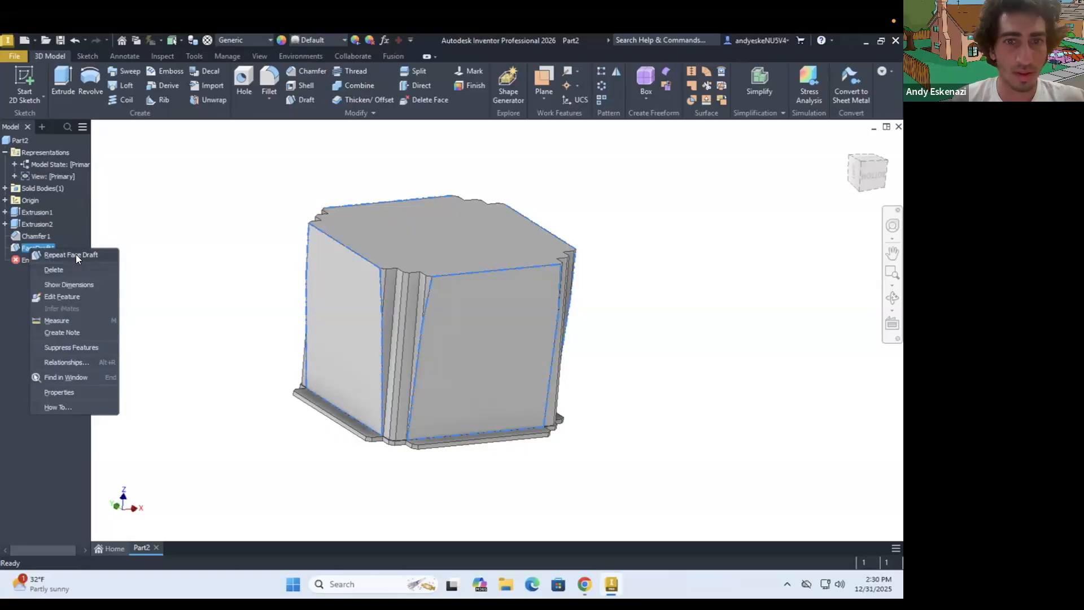
left_click(76, 254)
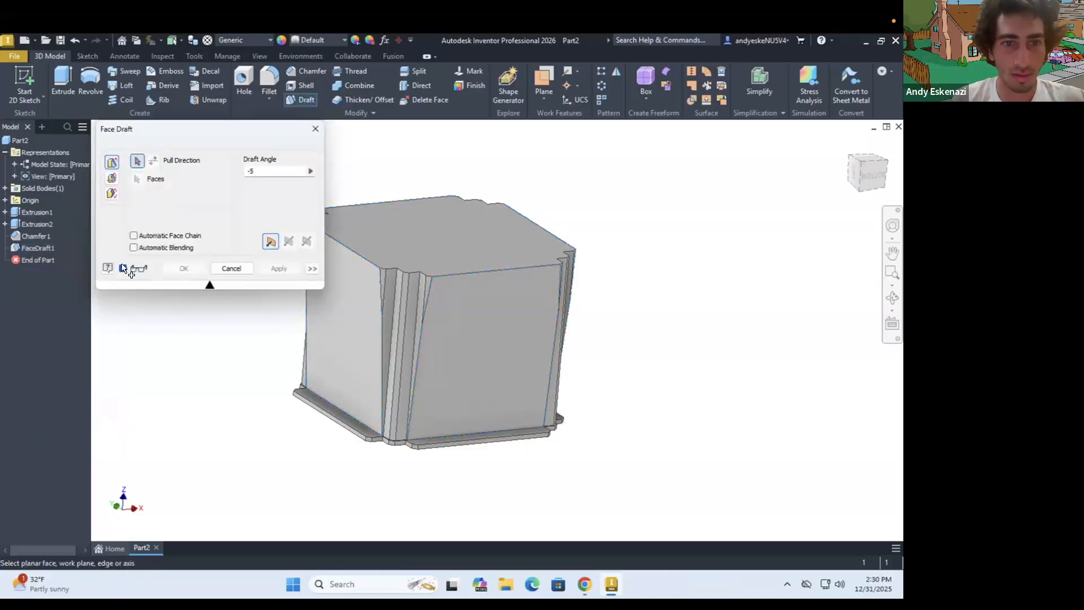
key("Escape")
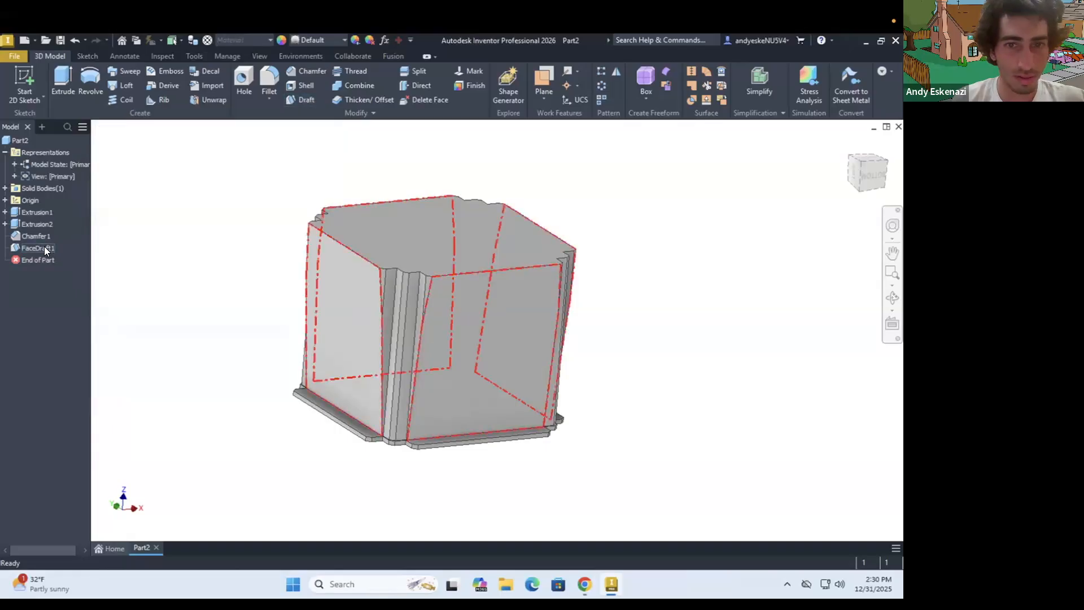
Reopen the existing face draft for editing and activate its face selection, keeping automatic face chain off
right_click(45, 246)
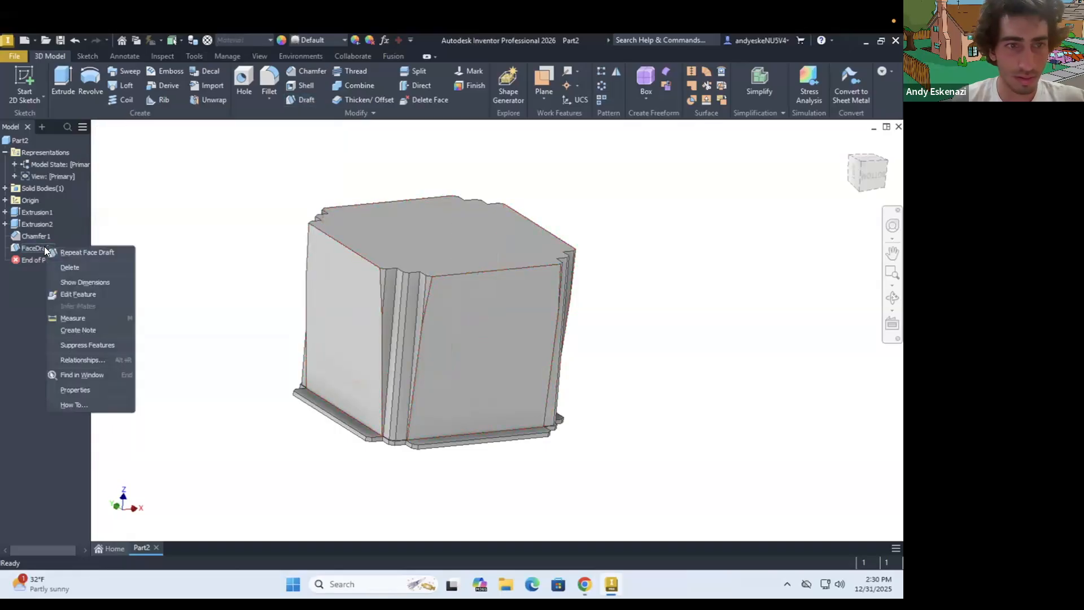
left_click(78, 295)
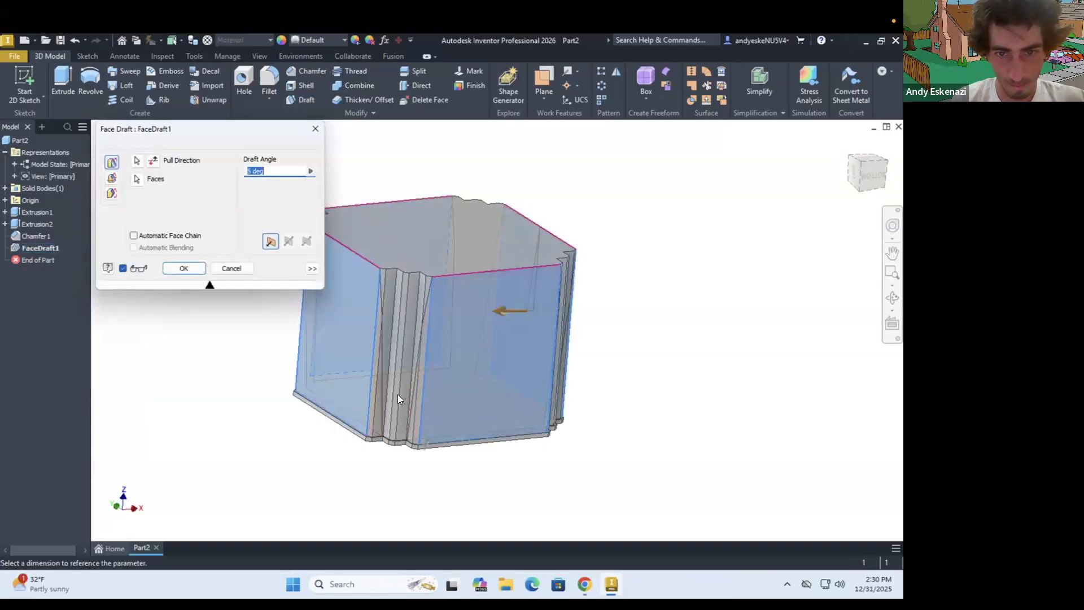
scroll(398, 266, "up", 3)
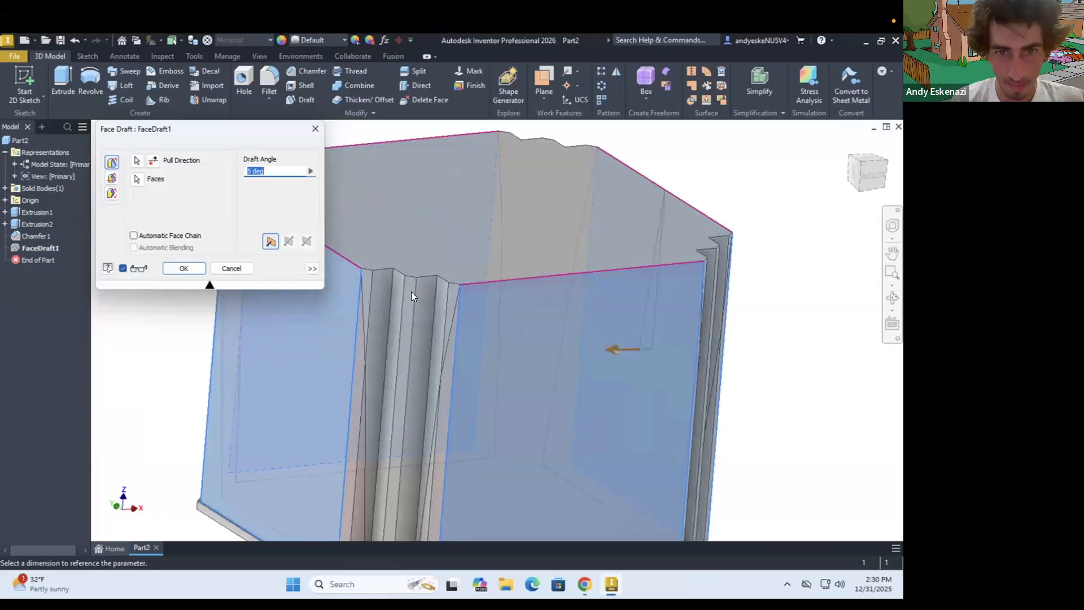
scroll(411, 291, "down", 2)
left_click(134, 236)
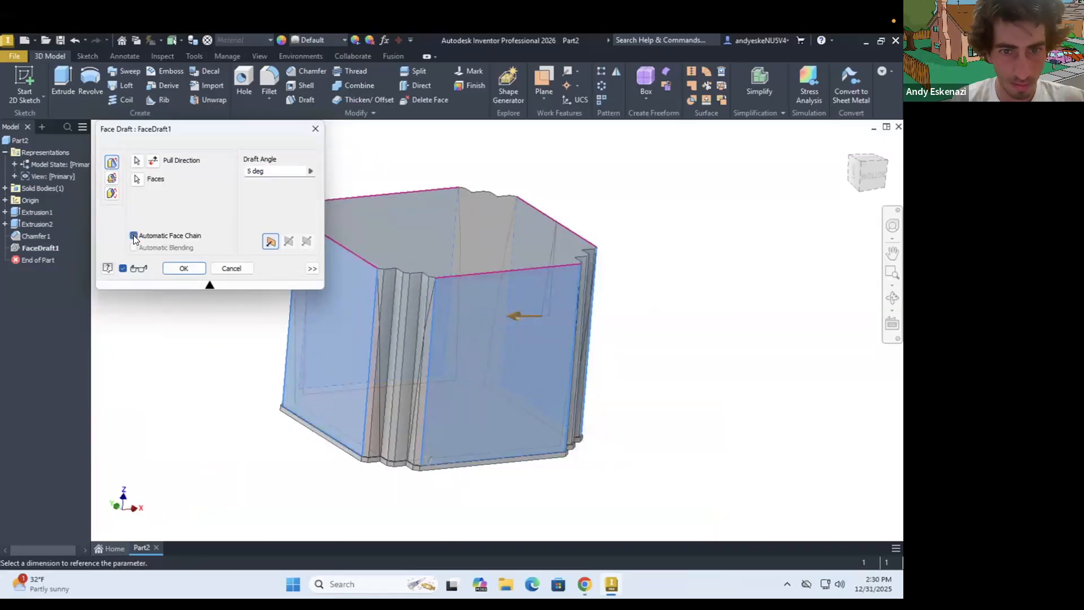
left_click(133, 236)
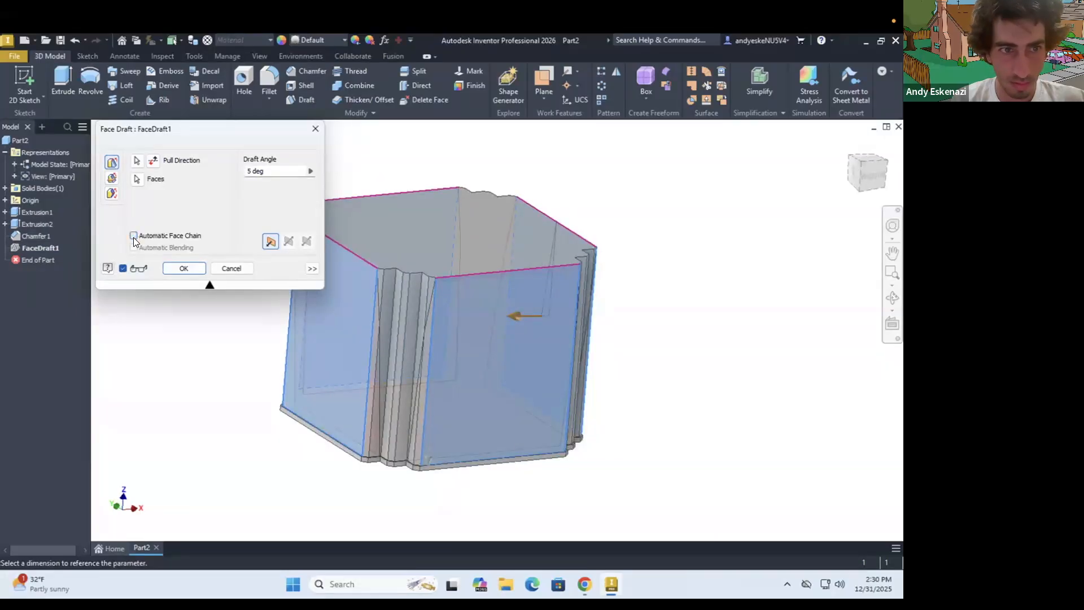
left_click(136, 179)
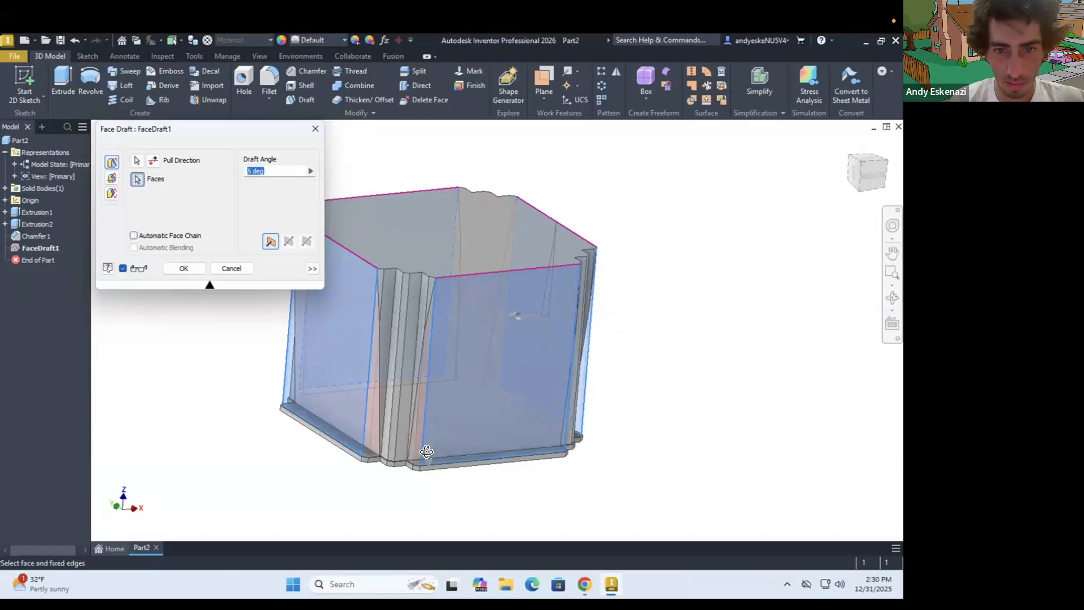
Add the narrow vertical faces of the stepped corner between two large side faces to the face draft
middle_click_drag(425, 446, 388, 313, "shift")
scroll(388, 312, "up", 4)
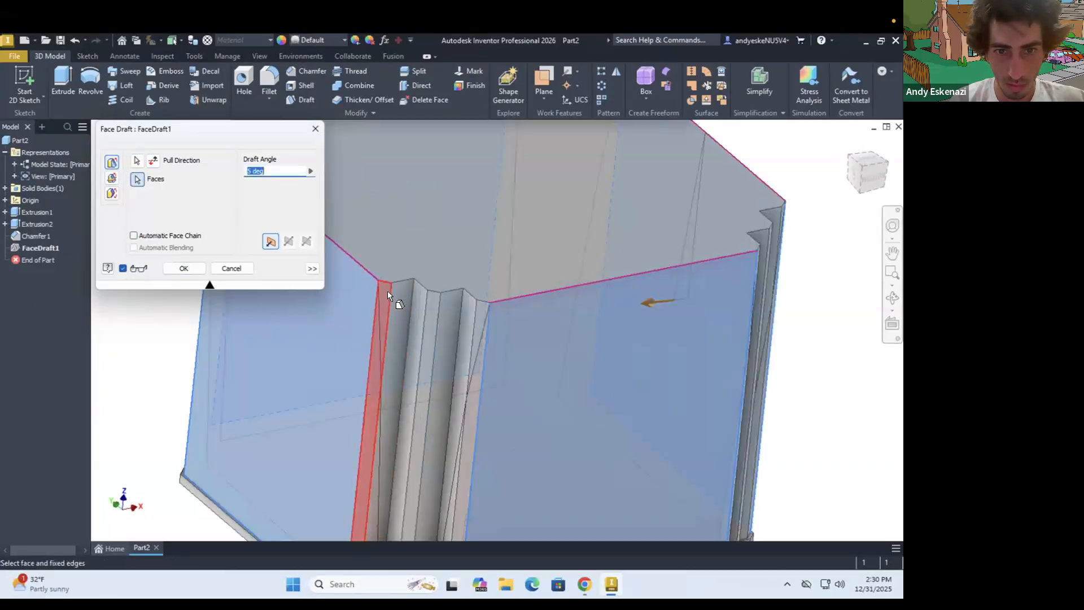
left_click(396, 293)
left_click(420, 299)
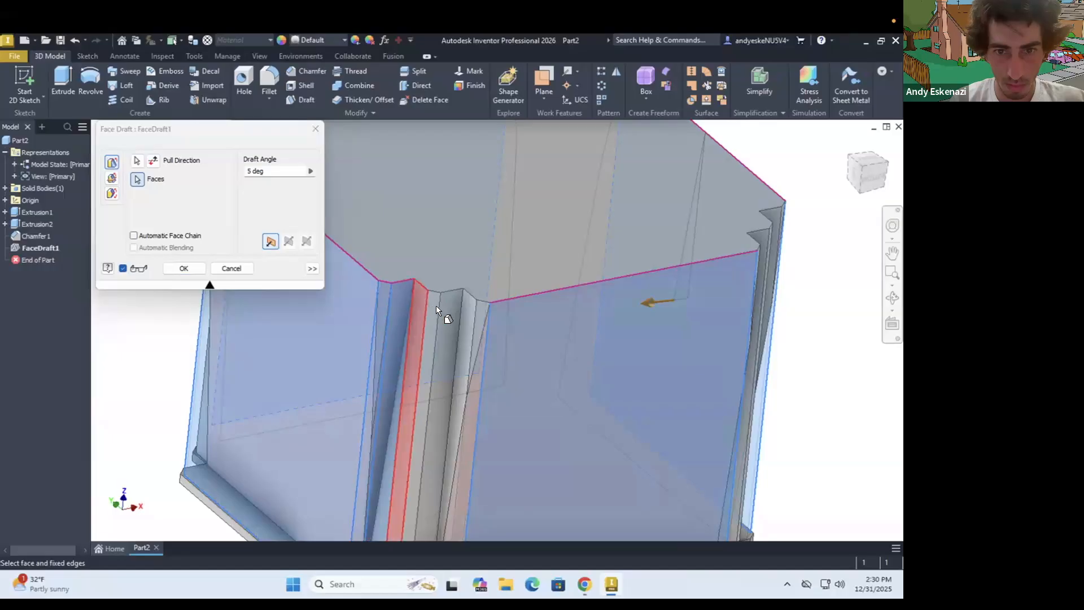
left_click(432, 303)
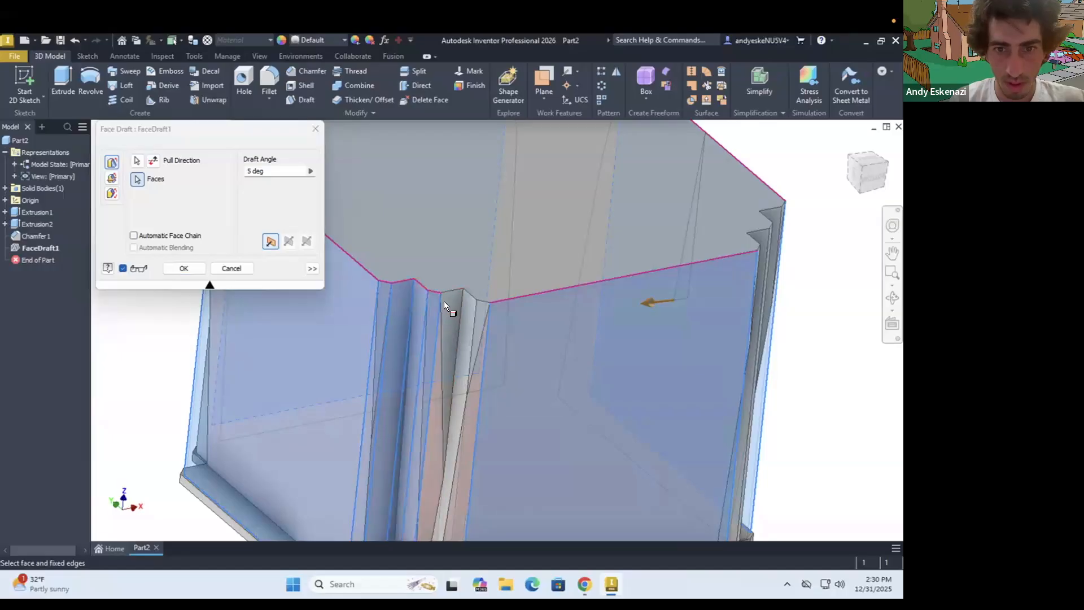
left_click(479, 310)
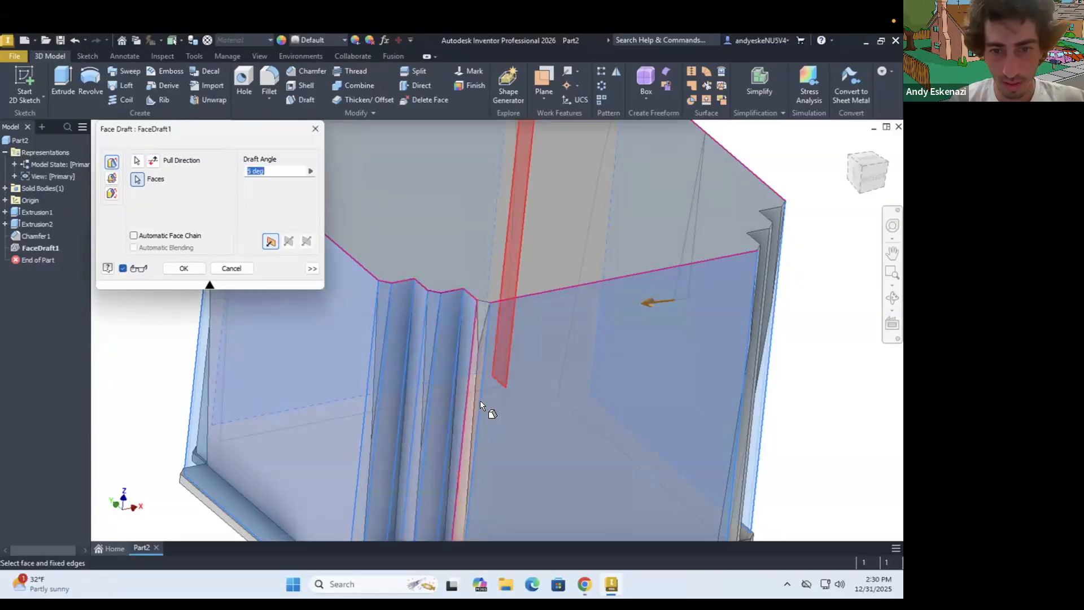
Add the narrow vertical faces of the second stepped corner to the face draft
scroll(480, 402, "down", 5)
mouse_move(465, 408)
middle_mouse_down("shift")
mouse_move(454, 424)
mouse_move(390, 380)
mouse_move(503, 438)
mouse_move(545, 437)
middle_mouse_up("shift")
scroll(545, 437, "up", 5)
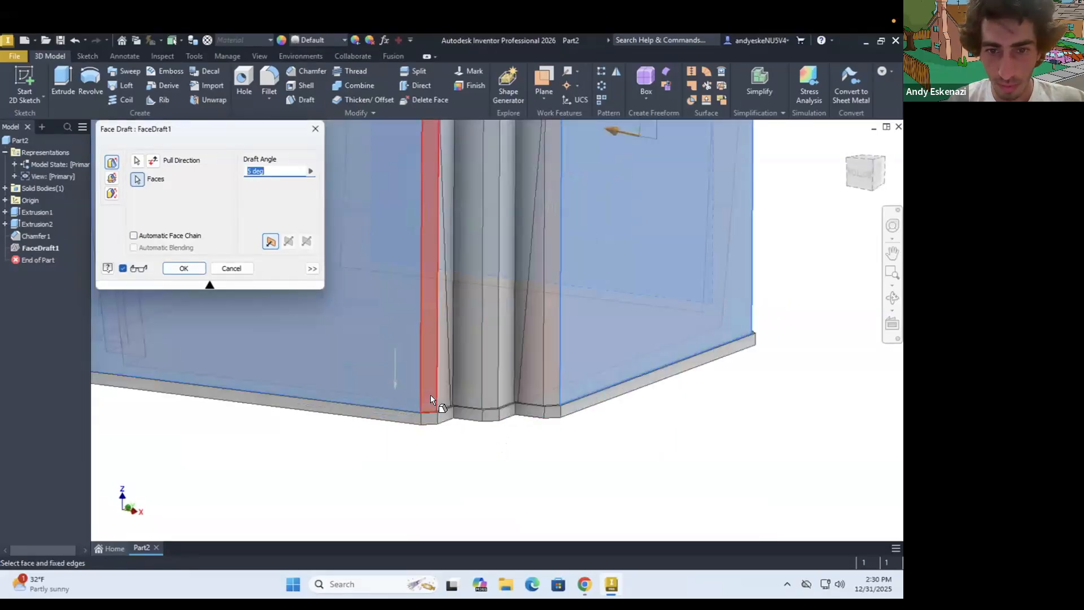
left_click(434, 393)
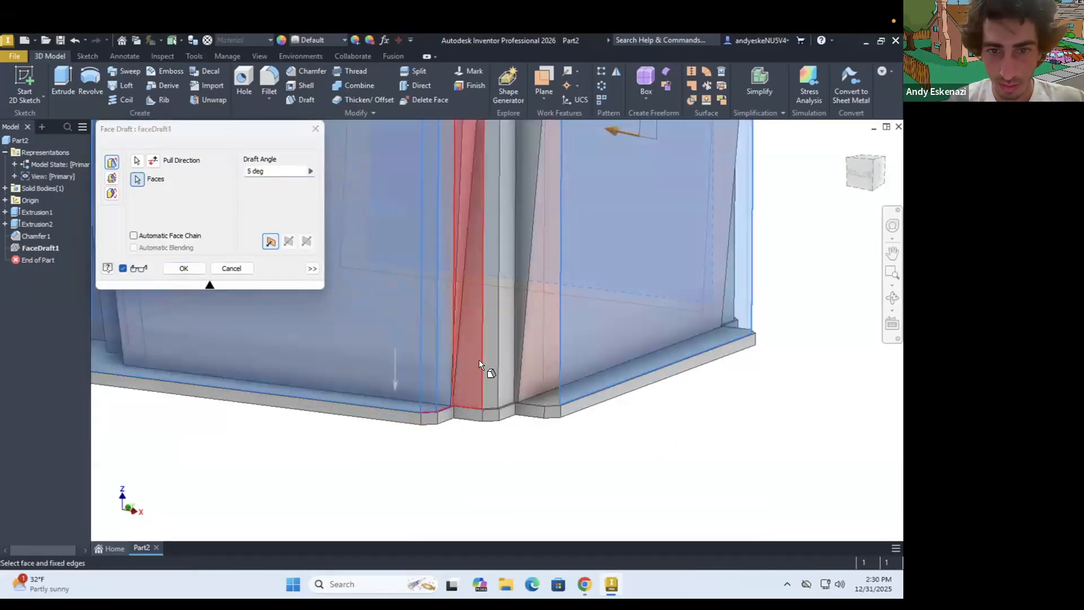
left_click(488, 375)
left_click(531, 370)
left_click(548, 373)
Add the narrow vertical faces of the third stepped corner to the face draft
scroll(526, 370, "down", 3)
middle_click_drag(500, 355, 515, 452, "shift")
scroll(515, 453, "up", 4)
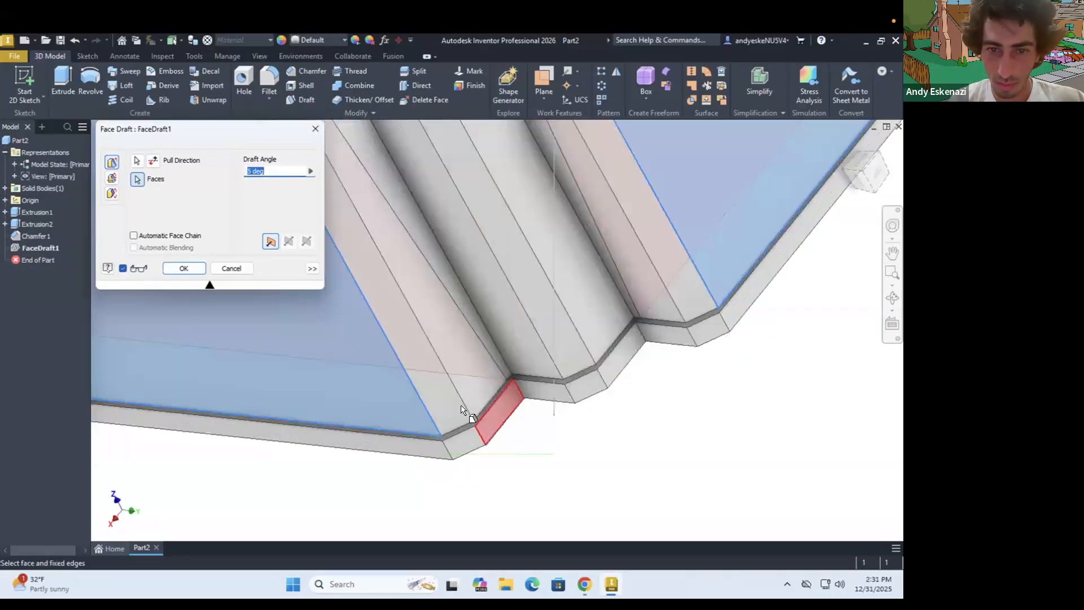
left_click(461, 408)
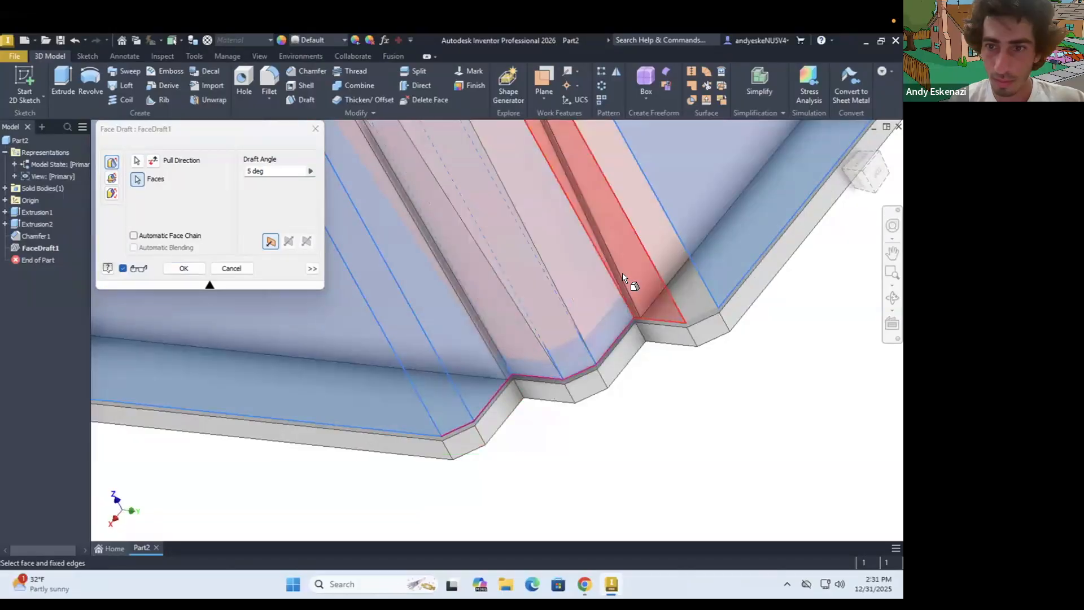
left_click(663, 302)
left_click(687, 300)
Add the narrow vertical faces of the fourth stepped corner and apply the edited face draft
scroll(604, 343, "down", 5)
middle_click_drag(545, 260, 634, 346, "shift")
scroll(626, 329, "up", 5)
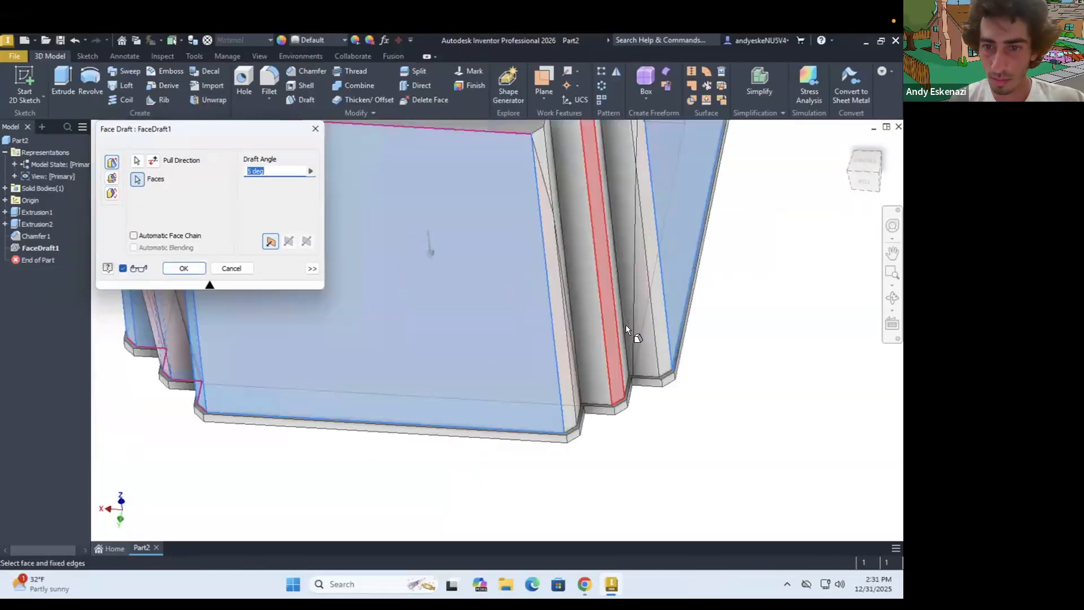
scroll(626, 326, "up", 3)
left_click(533, 469)
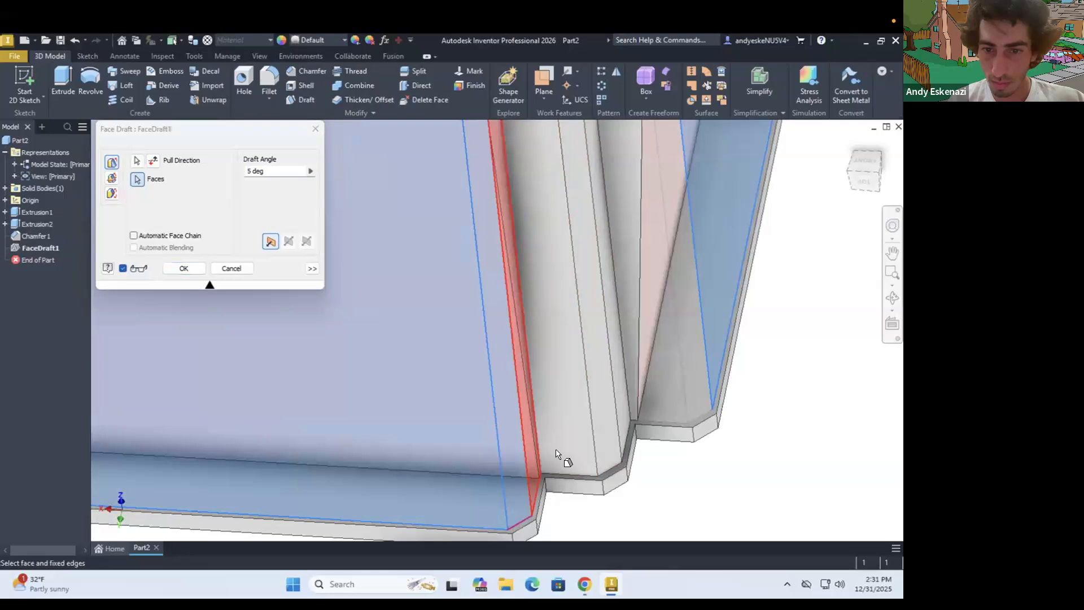
left_click(610, 444)
left_click(625, 398)
left_click(665, 388)
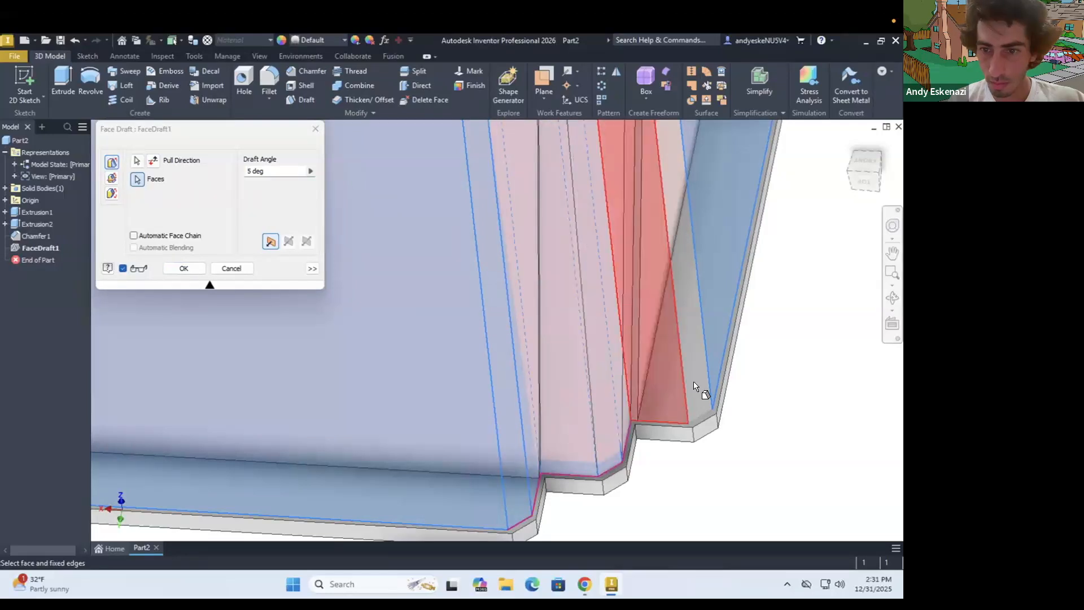
left_click(692, 396)
scroll(687, 407, "down", 8)
middle_click_drag(631, 358, 624, 252, "shift")
scroll(499, 343, "up", 5)
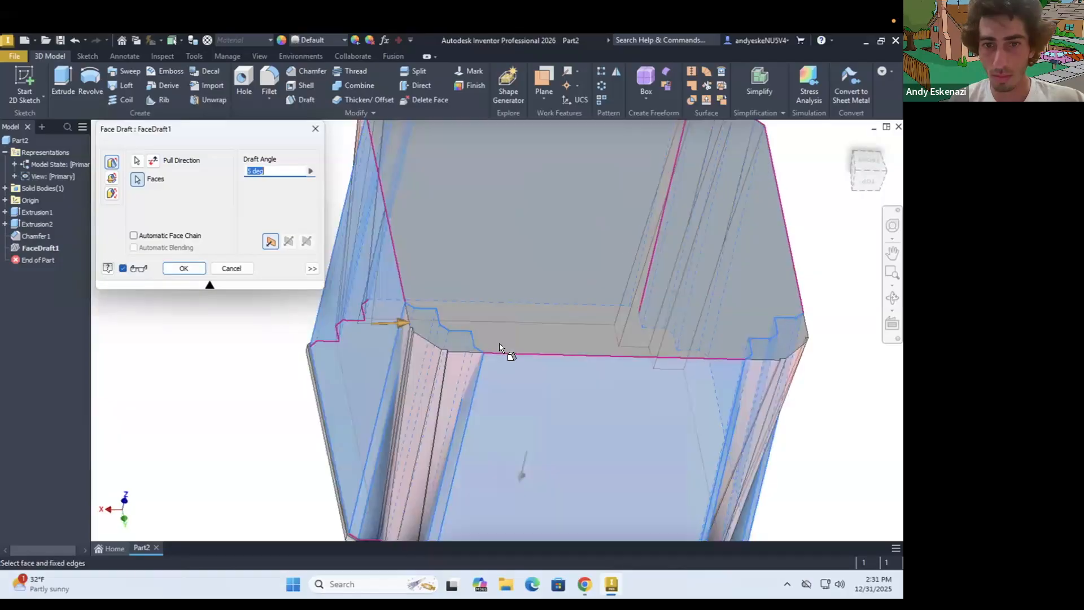
left_click(177, 268)
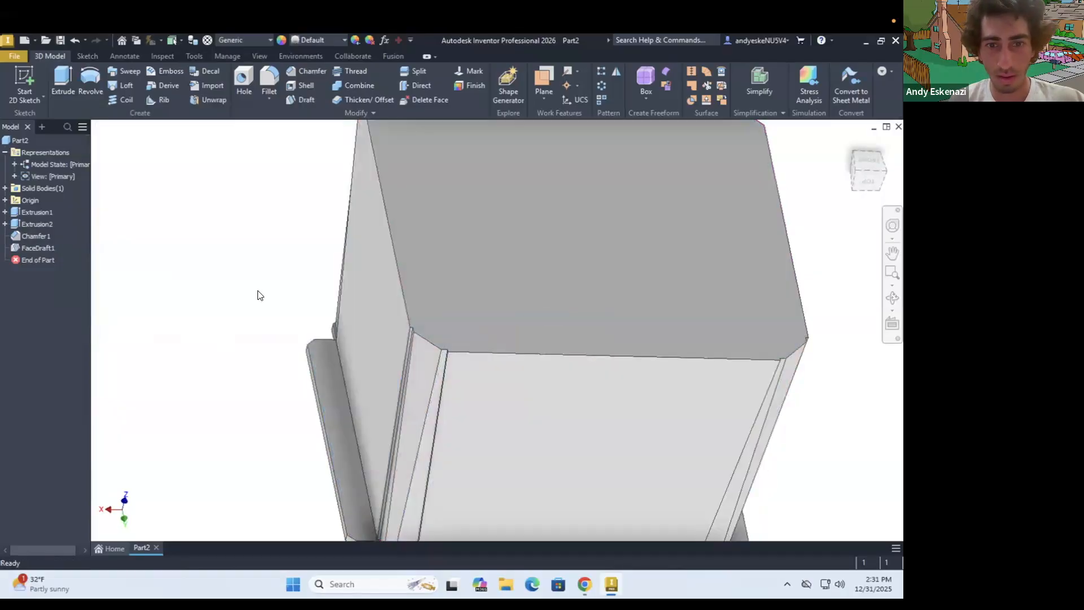
Delete the face draft and the corner chamfer from the part, keeping the two extrusions
scroll(404, 418, "down", 5)
mouse_move(388, 378)
middle_mouse_down("shift")
mouse_move(430, 375)
mouse_move(452, 409)
mouse_move(385, 377)
middle_mouse_up("shift")
scroll(385, 377, "up", 5)
mouse_move(337, 412)
middle_mouse_down("shift")
mouse_move(353, 374)
mouse_move(357, 409)
middle_mouse_up("shift")
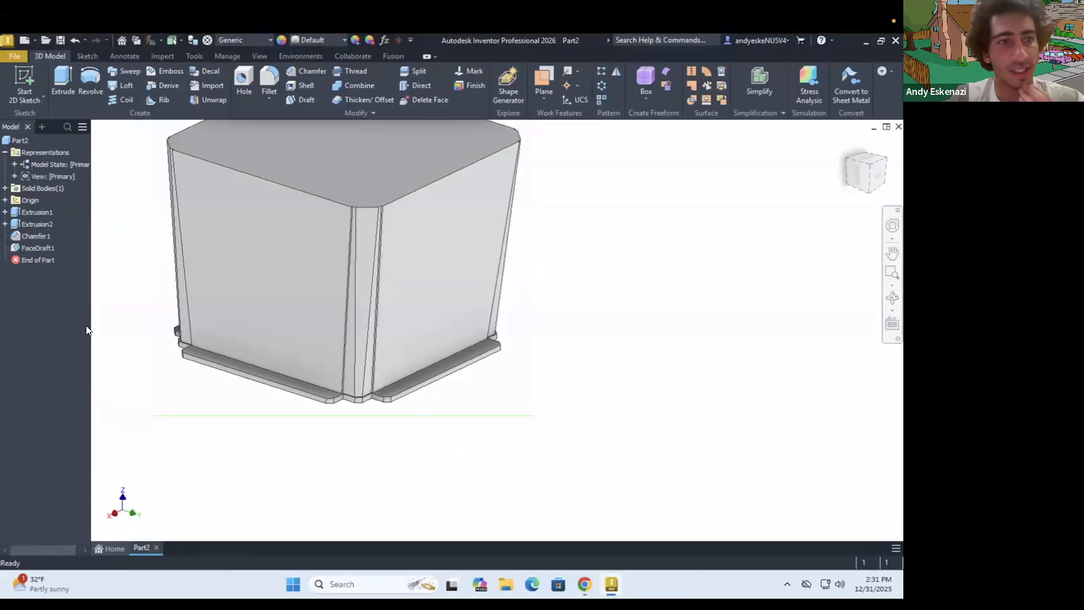
right_click(37, 235)
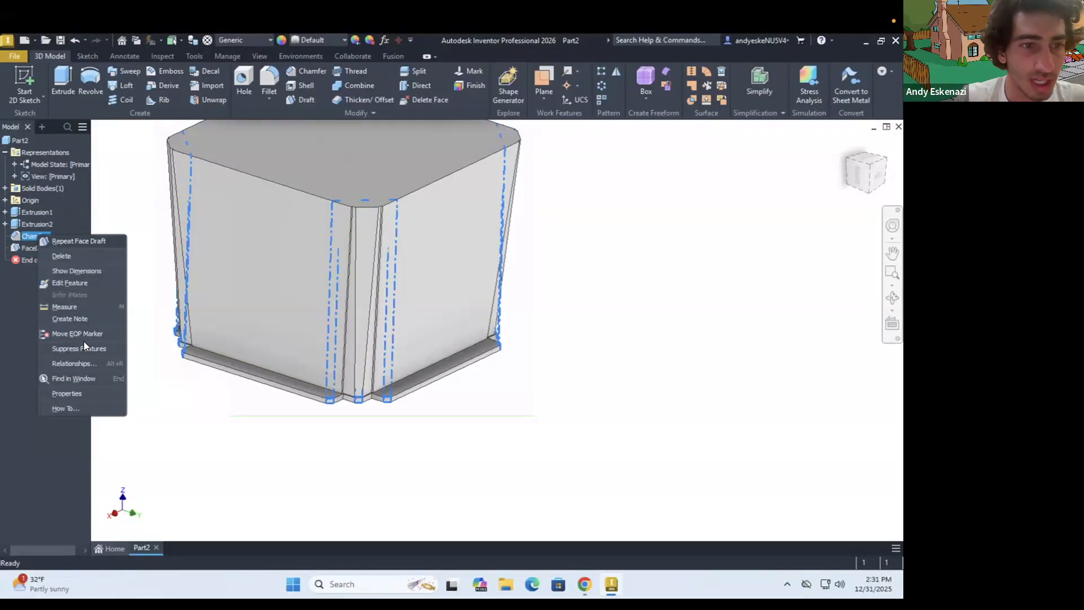
left_click(23, 249)
right_click(23, 248)
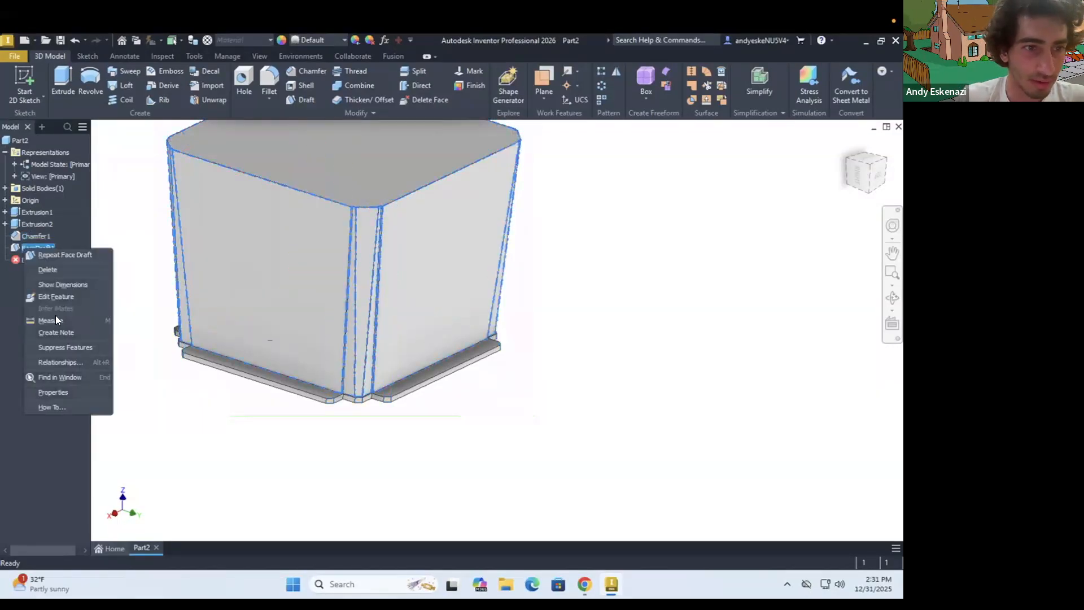
left_click(55, 270)
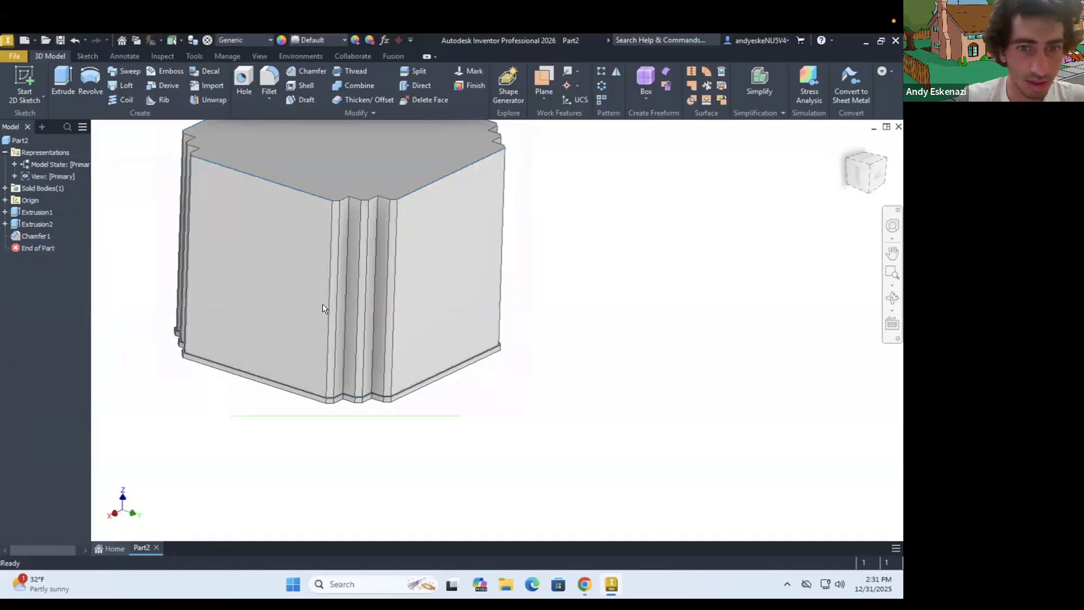
right_click(33, 232)
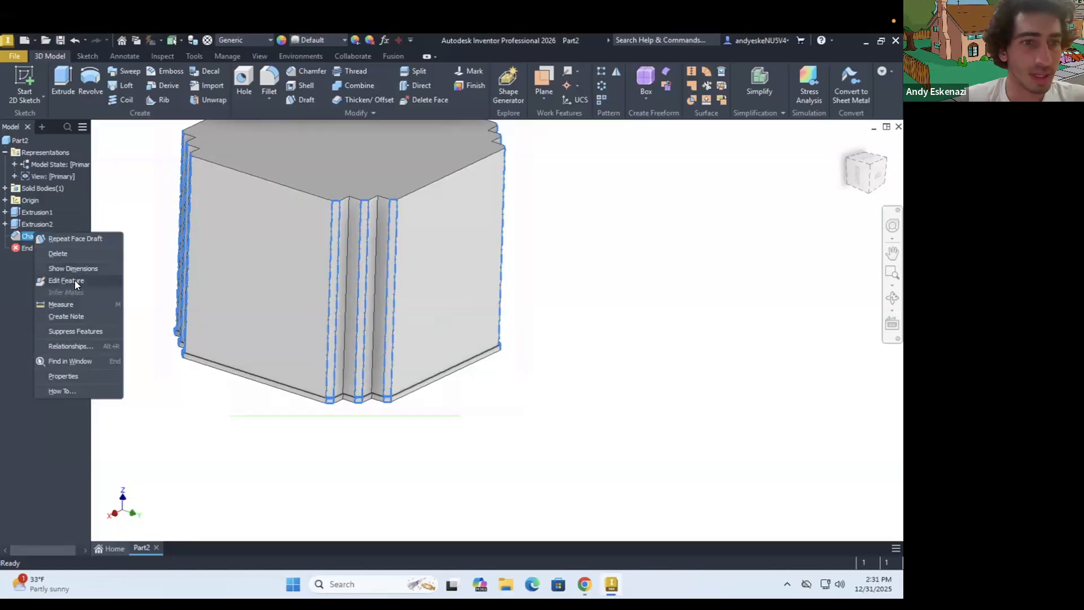
left_click(61, 252)
Try a fixed-edge face draft of 5 degrees on one large side face, with the top face as pull direction
scroll(254, 381, "down", 3)
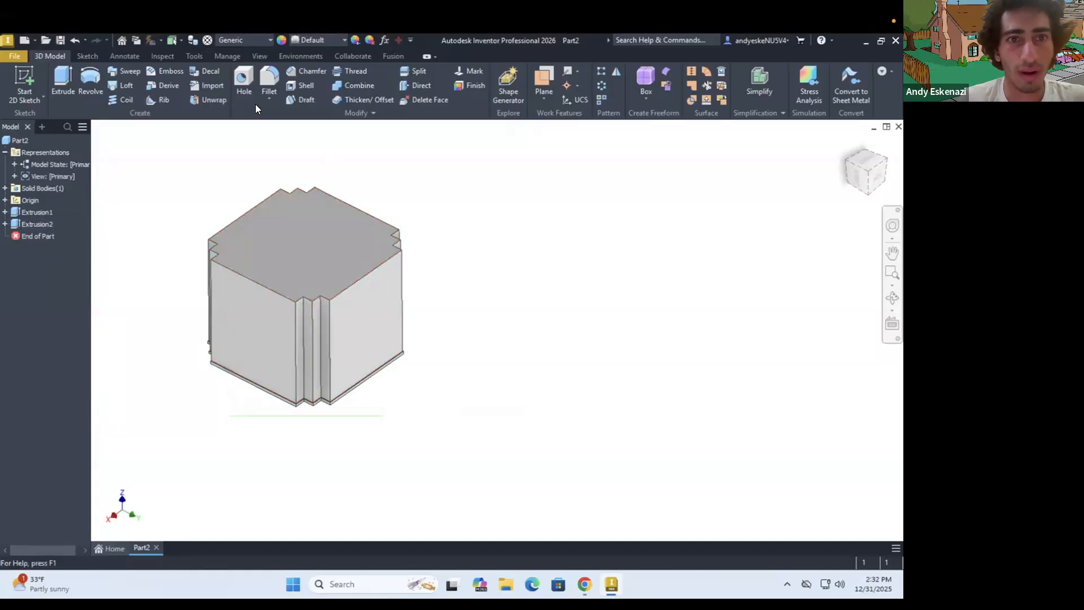
left_click(289, 99)
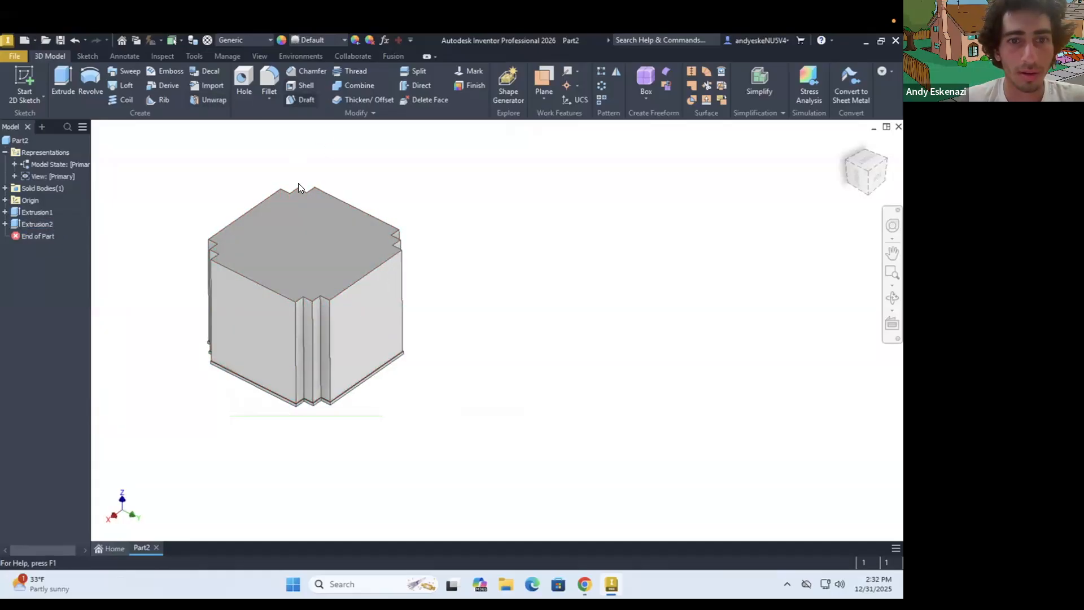
left_click(343, 230)
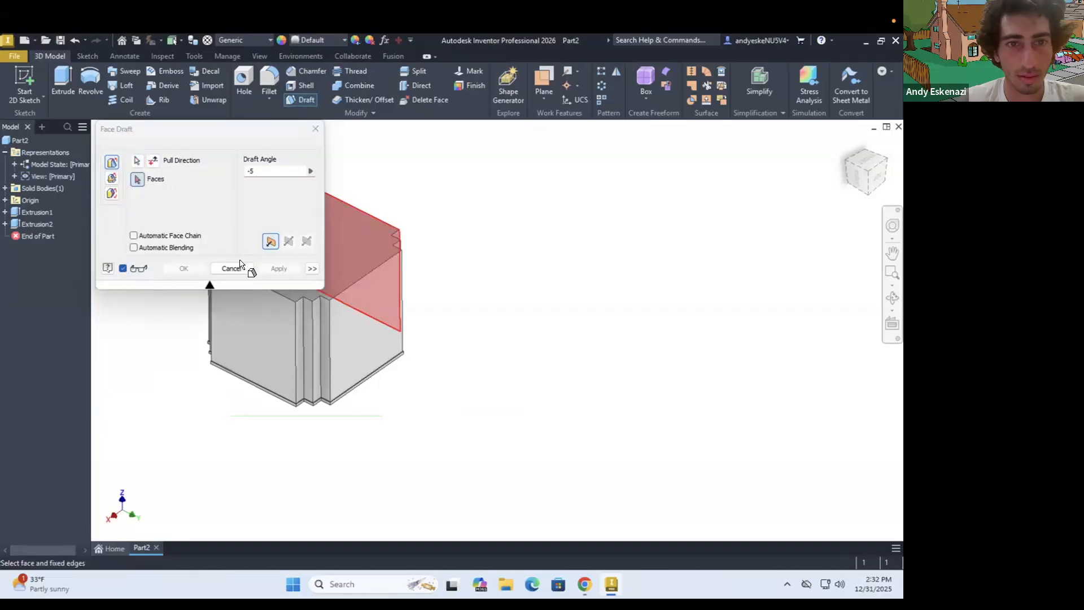
left_click(364, 314)
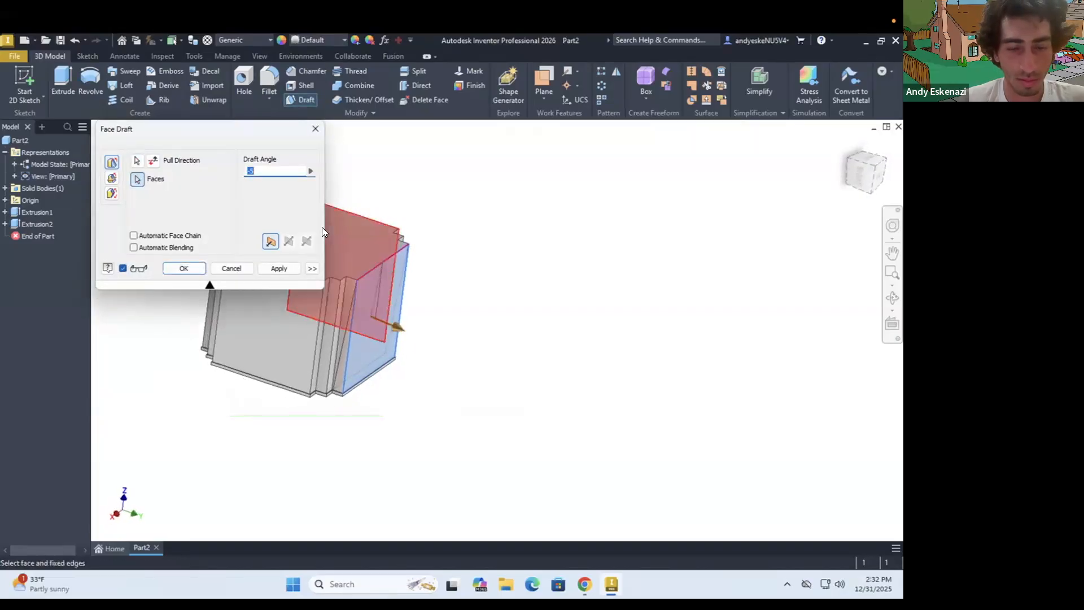
type("5")
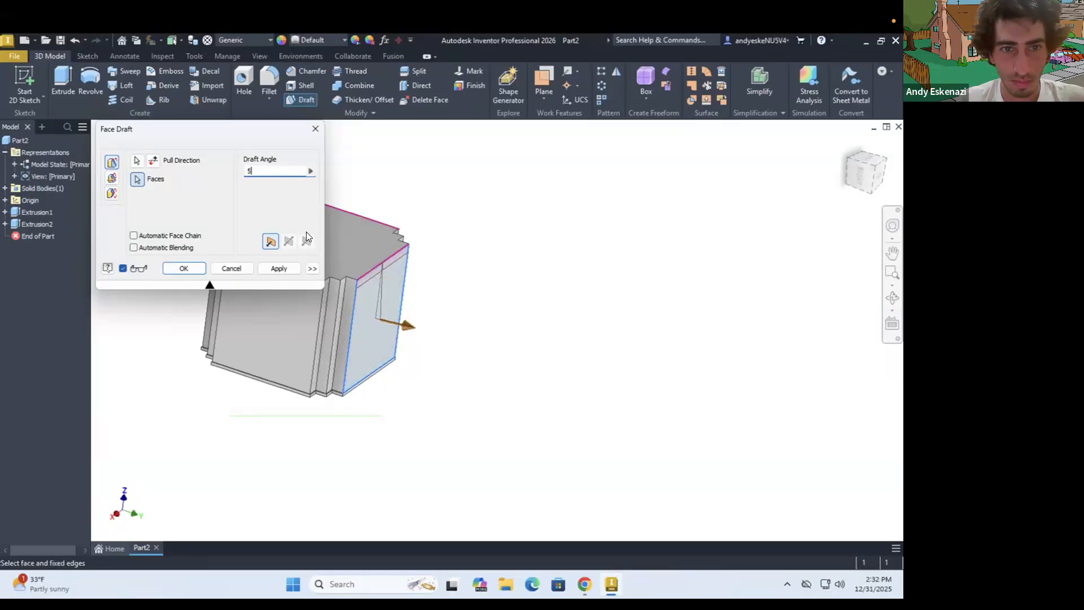
left_click(135, 247)
left_click(134, 247)
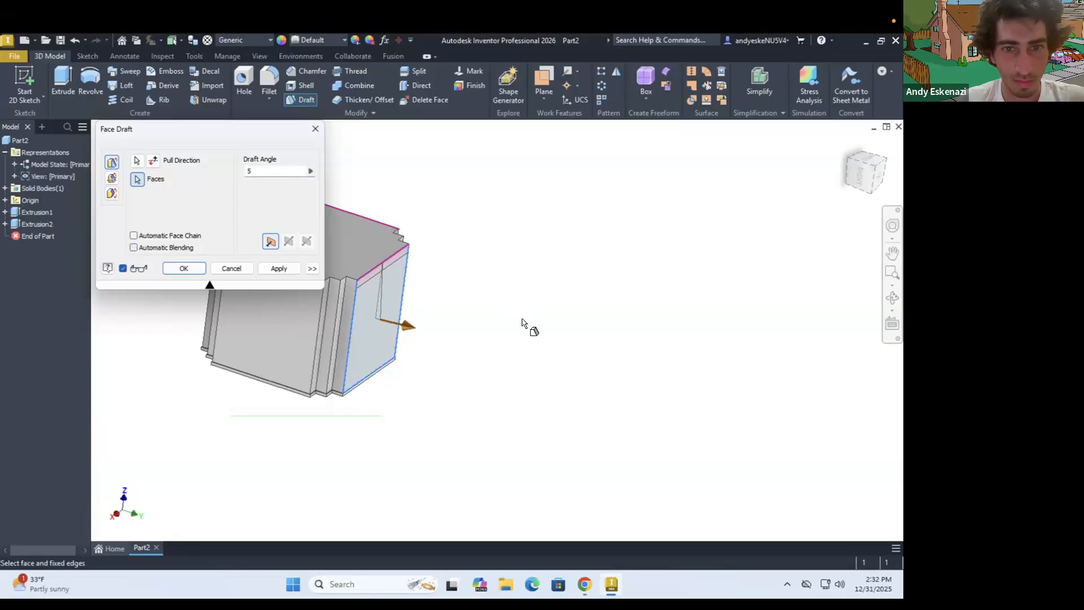
scroll(397, 294, "up", 3)
middle_click_drag(446, 290, 477, 290, "shift")
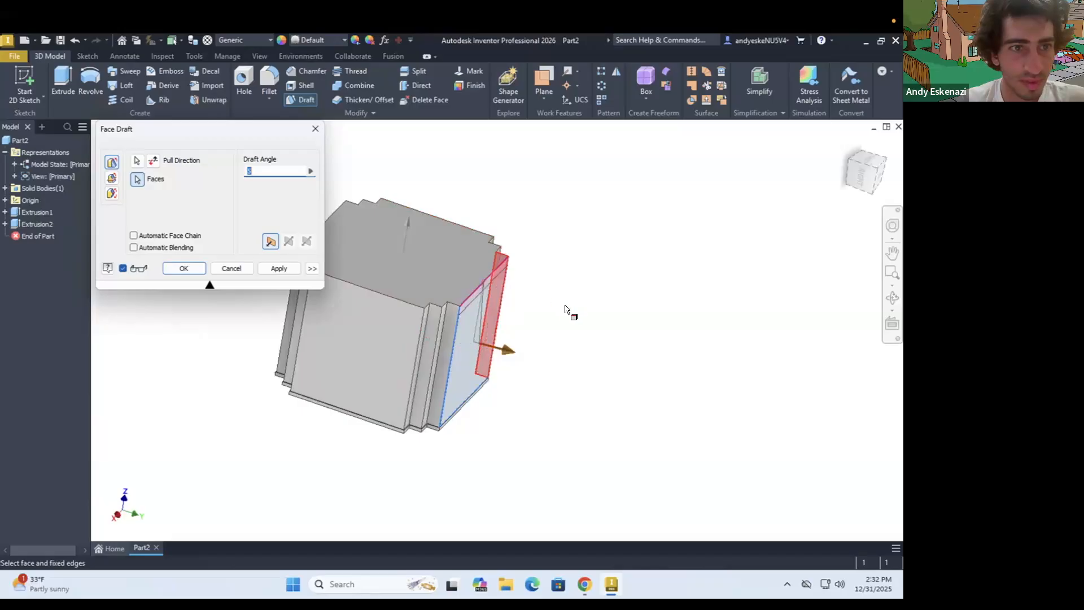
Switch the face draft to the parting-line type and take its pull direction from the block's top face
left_click(112, 194)
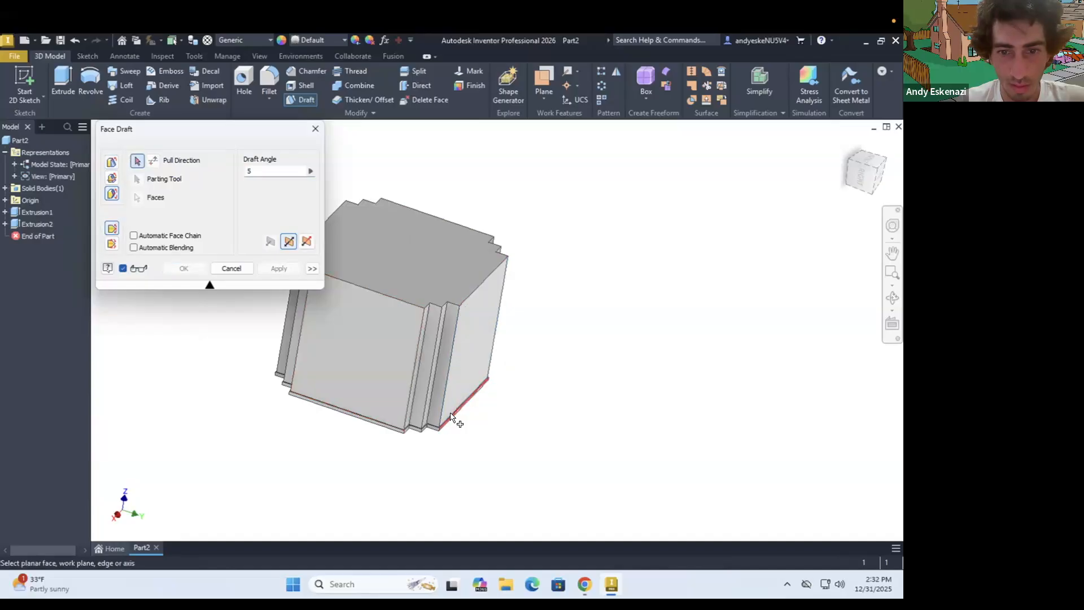
scroll(446, 427, "up", 5)
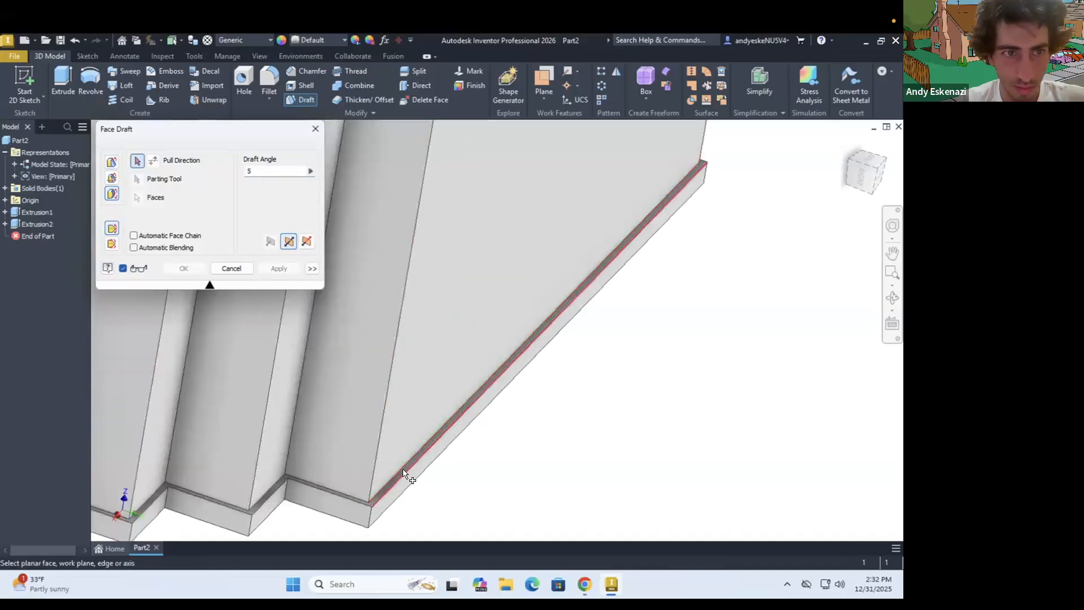
left_click(404, 473)
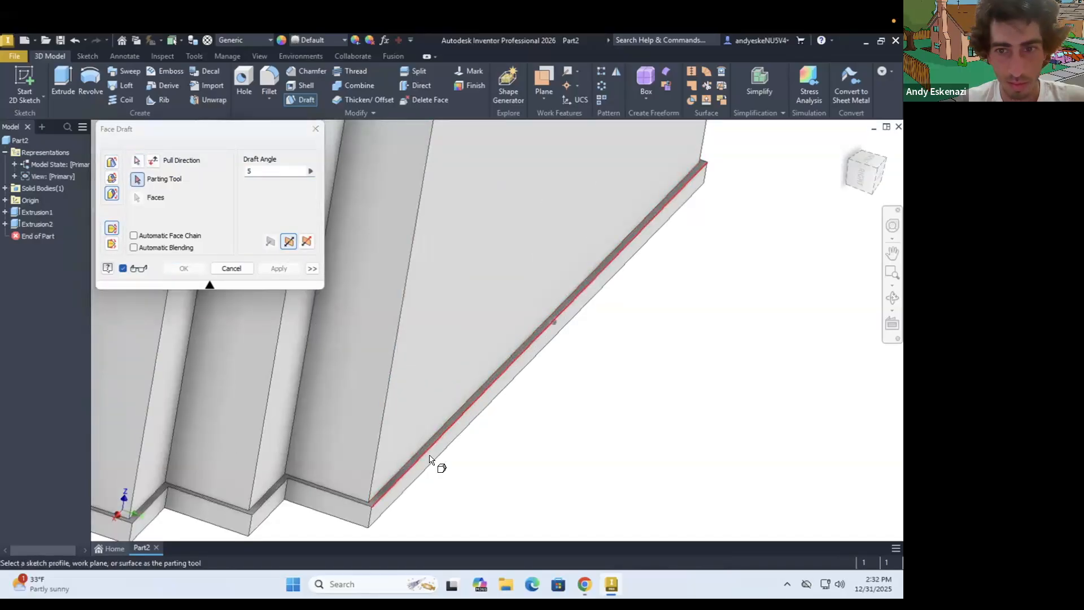
scroll(441, 463, "down", 5)
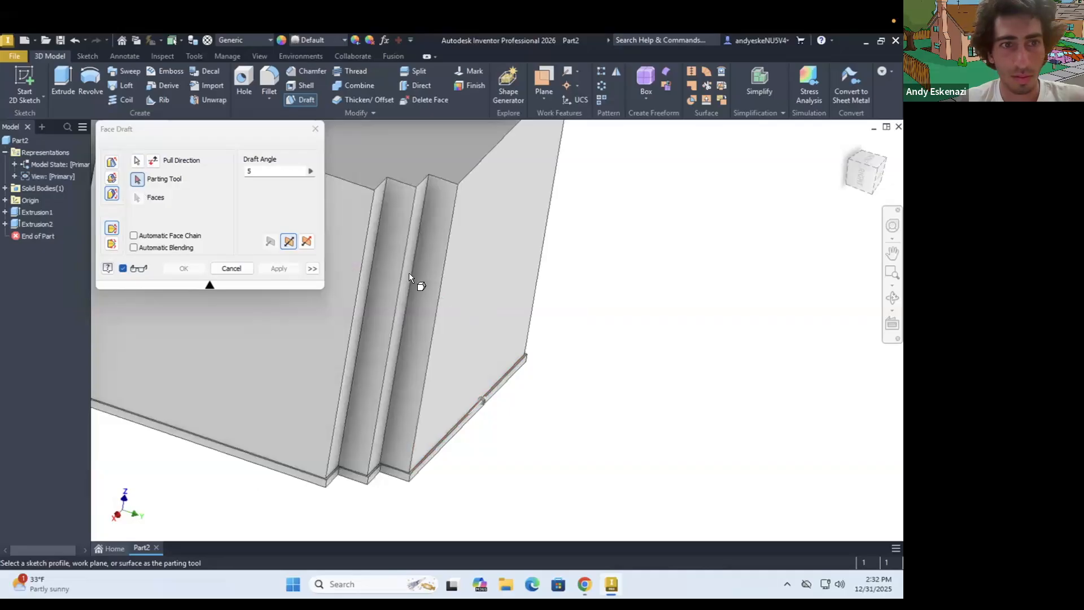
left_click(139, 162)
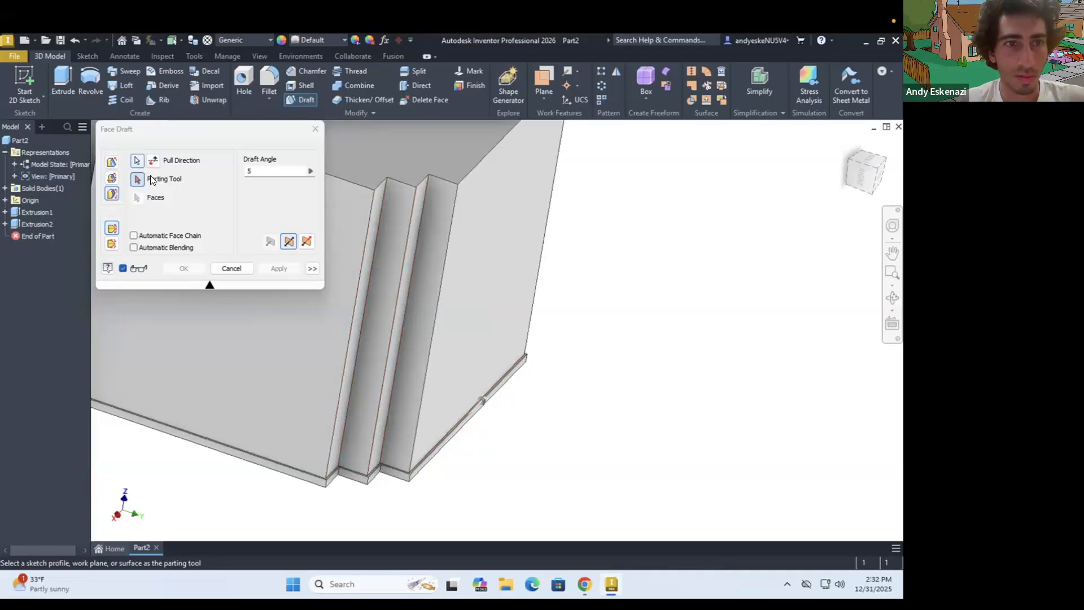
scroll(374, 292, "down", 5)
left_click(376, 243)
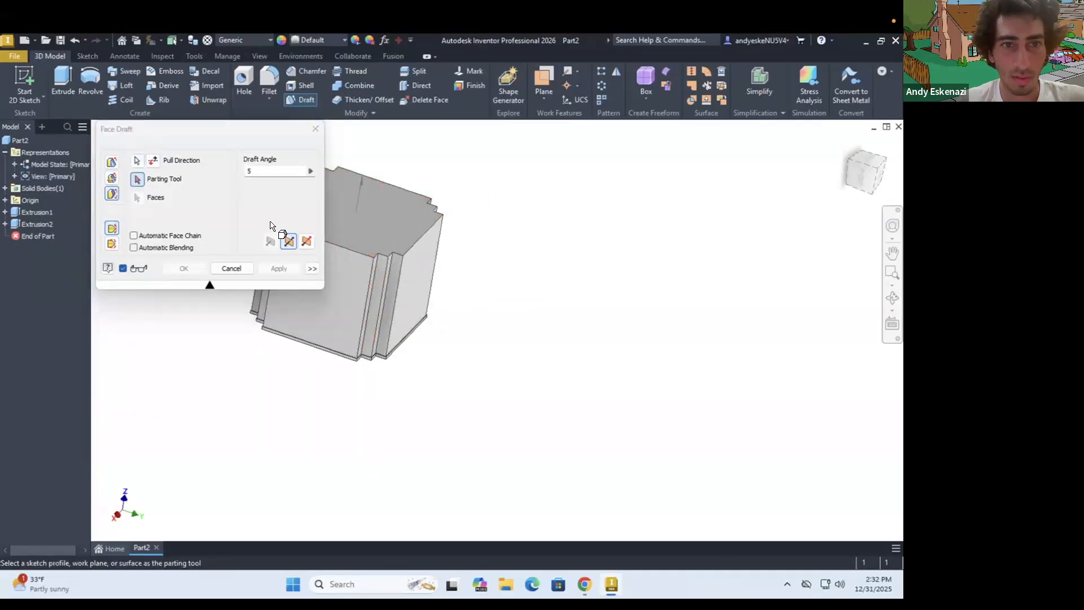
Use the narrow ledge under the large side face as parting tool and draft that face by -5 degrees
scroll(377, 242, "up", 3)
scroll(402, 455, "up", 3)
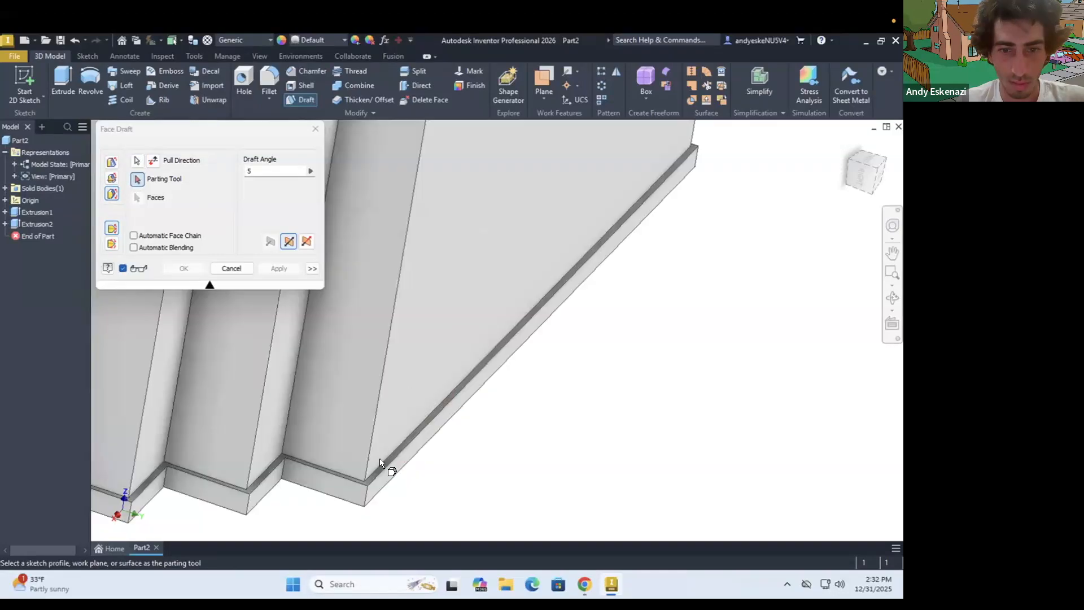
scroll(383, 466, "down", 3)
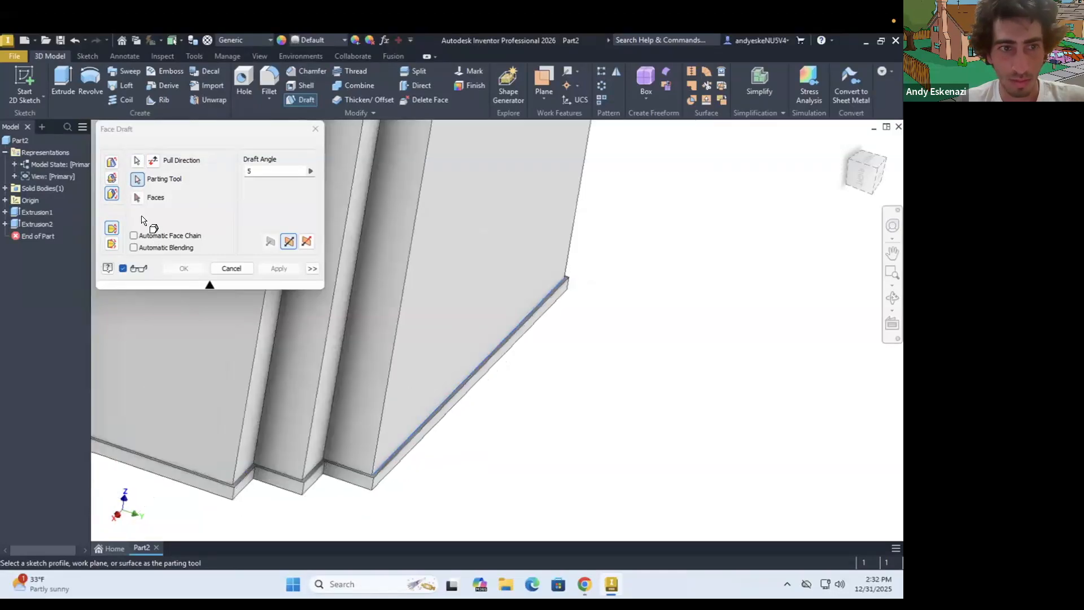
left_click(136, 197)
left_click(441, 295)
scroll(441, 295, "down", 3)
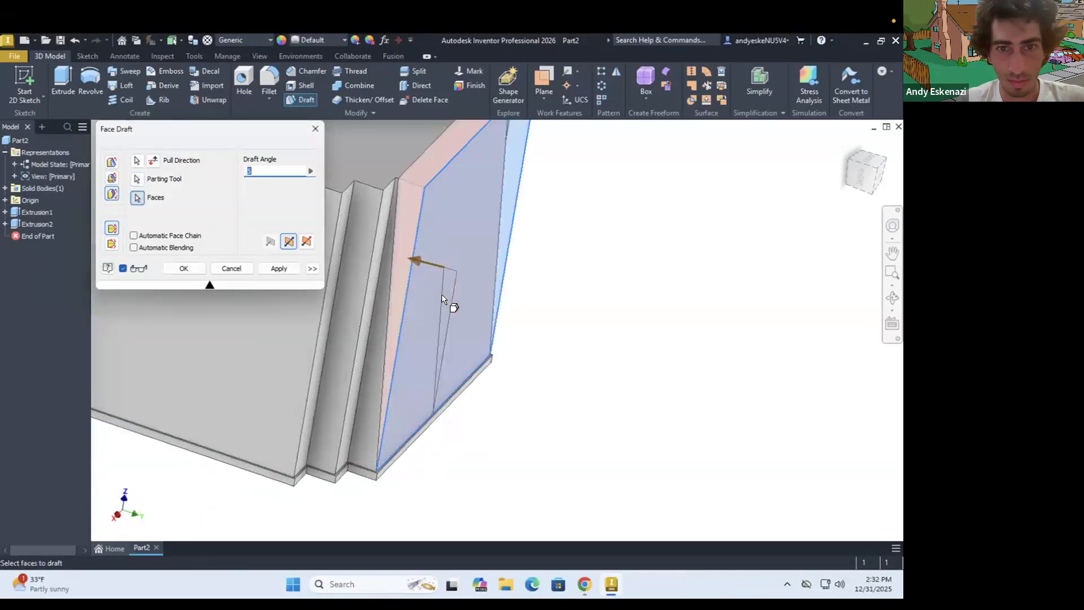
type("-5")
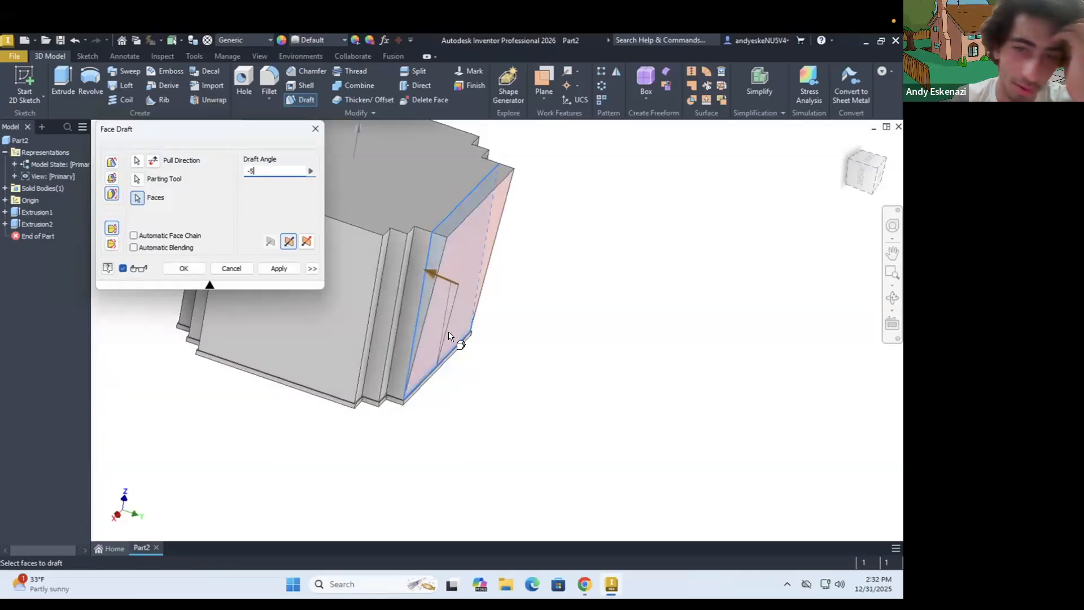
Examine the draft preview beside the stepped corner, and switch to Chrome to check the Taipei 101 reference photo
scroll(508, 362, "down", 3)
middle_click_drag(430, 323, 456, 289, "shift")
scroll(451, 292, "up", 4)
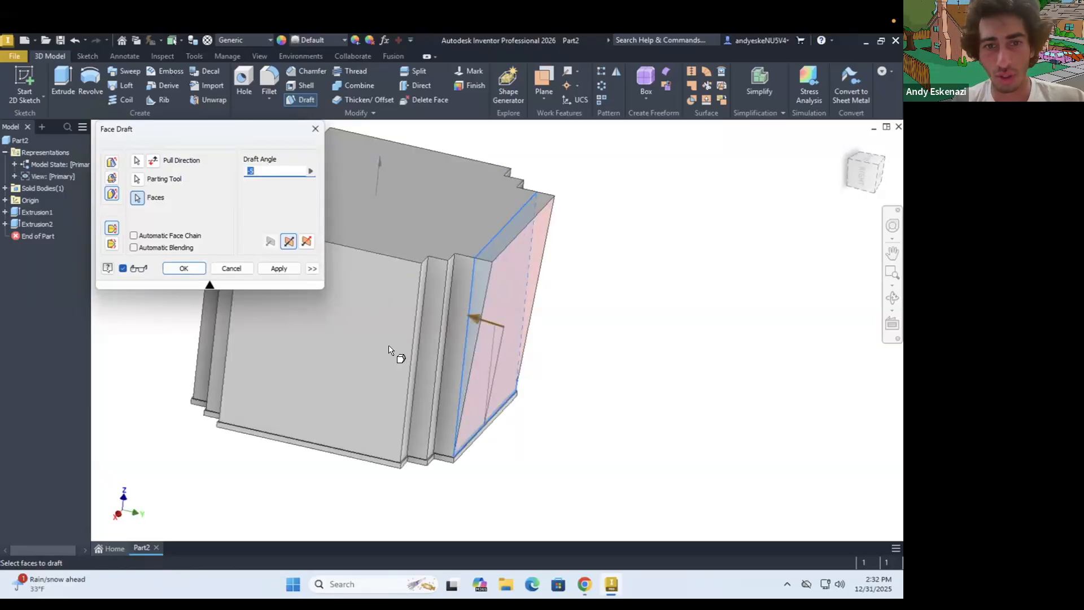
mouse_move(405, 343)
middle_mouse_down("shift")
mouse_move(314, 344)
mouse_move(243, 405)
mouse_move(310, 345)
mouse_move(481, 377)
middle_mouse_up("shift")
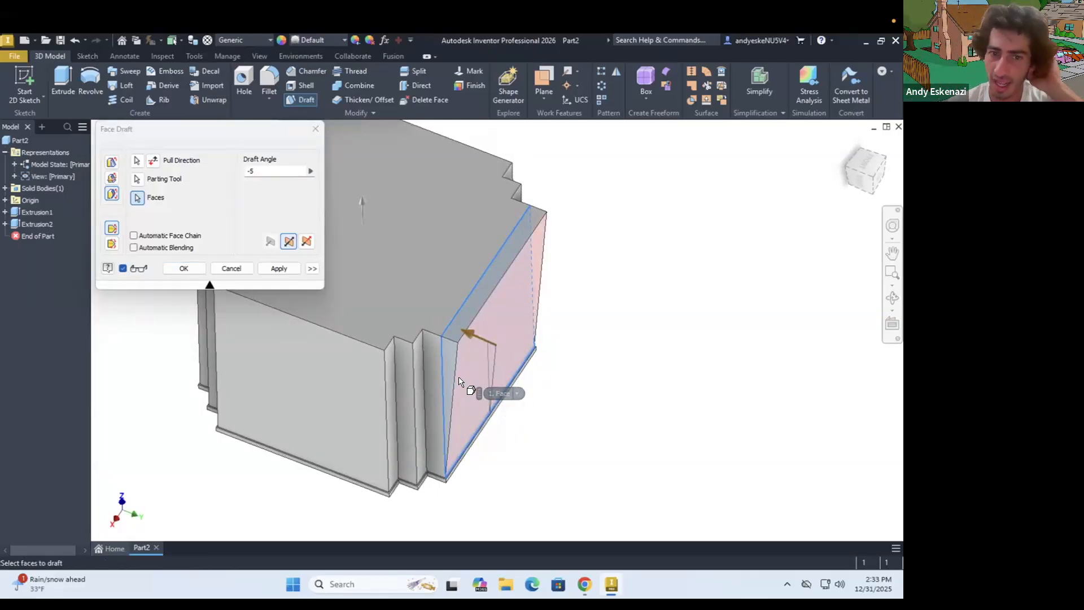
scroll(406, 355, "up", 3)
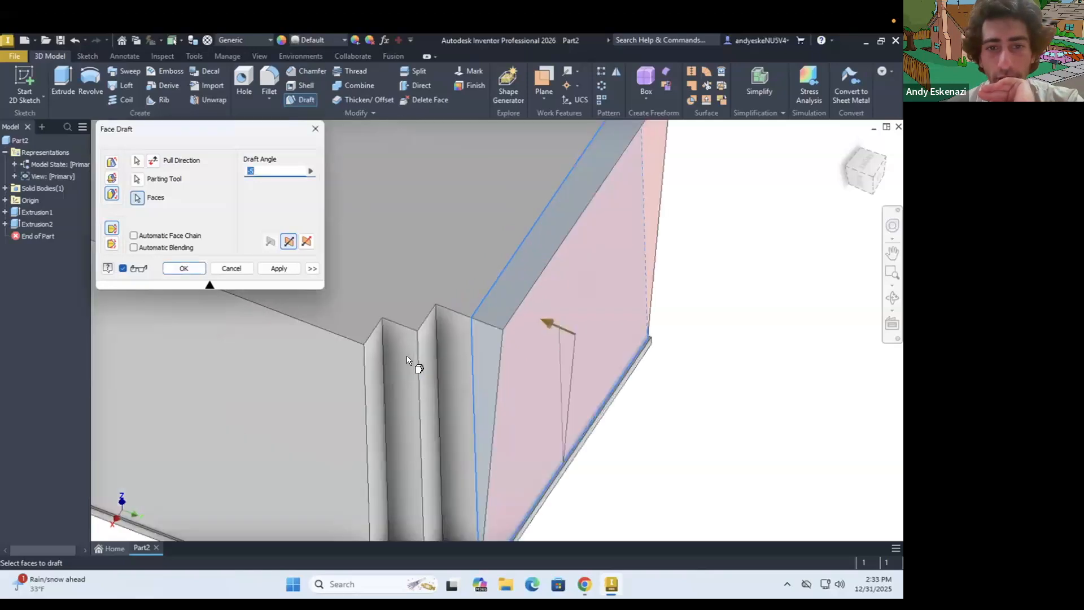
left_click(584, 584)
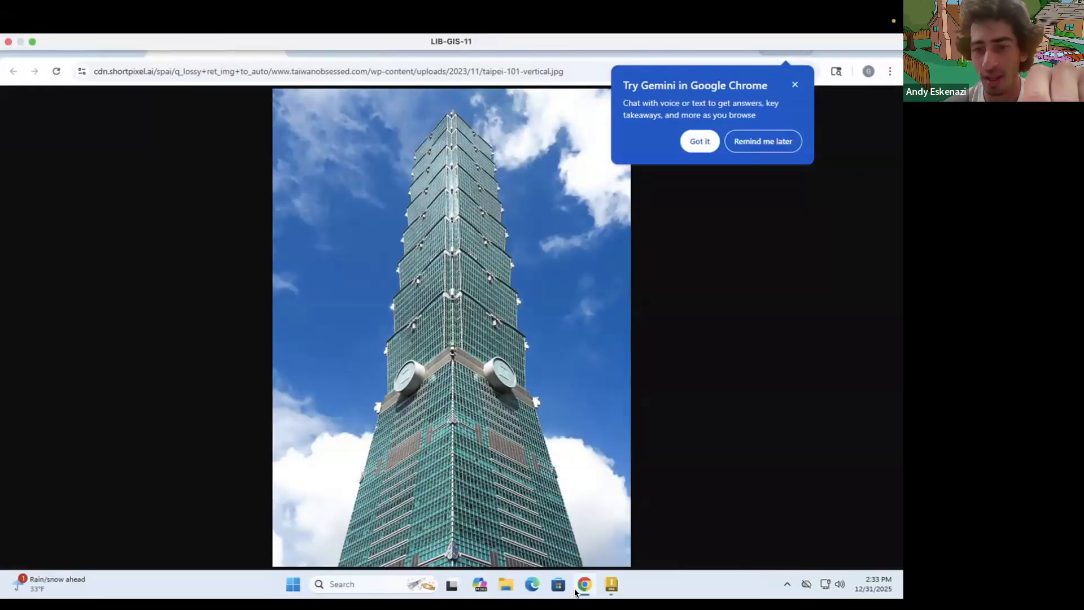
Switch back to Inventor and apply the -5 degree parting-line draft to the first large side face
left_click(610, 587)
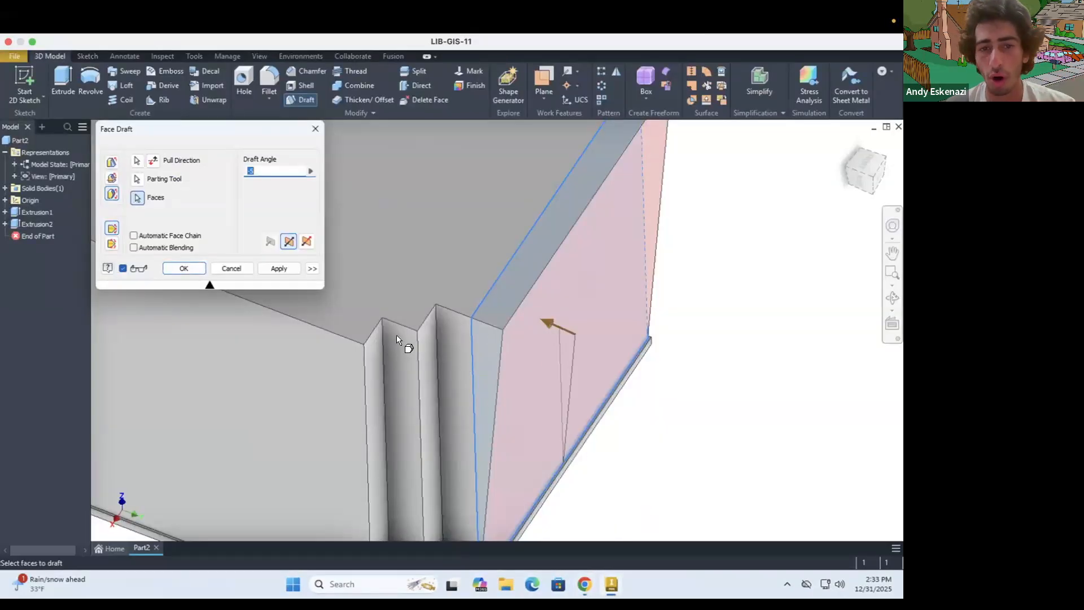
scroll(396, 339, "down", 5)
scroll(394, 416, "up", 4)
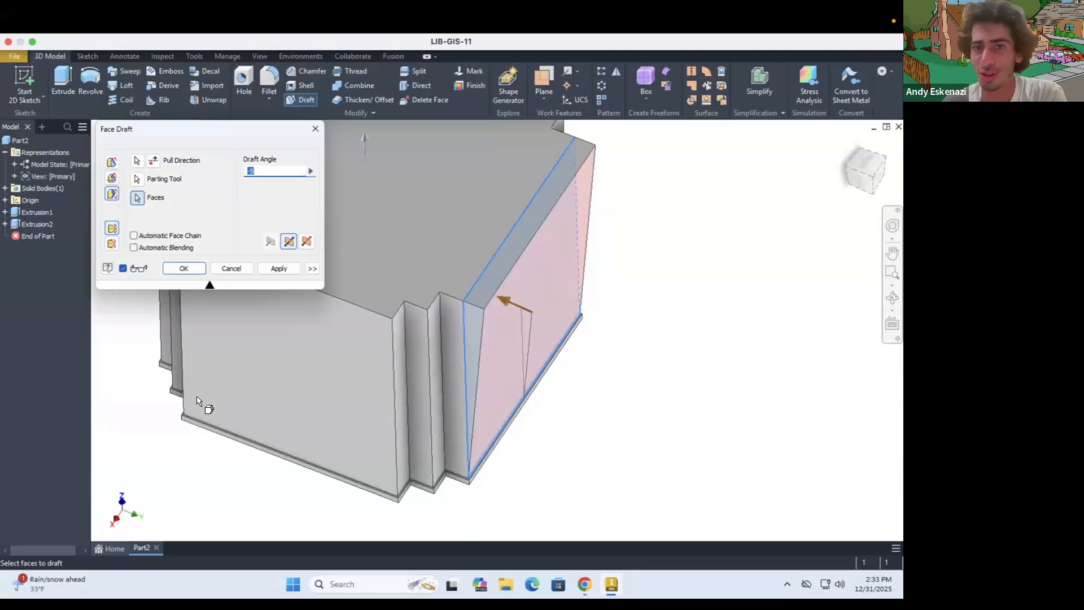
left_click(184, 269)
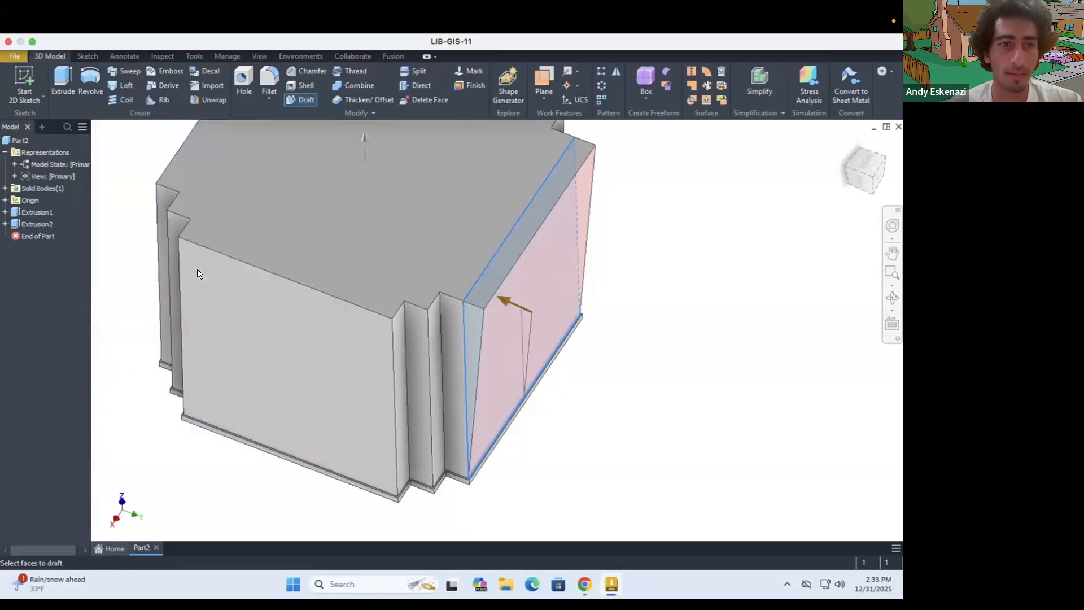
left_click(34, 41)
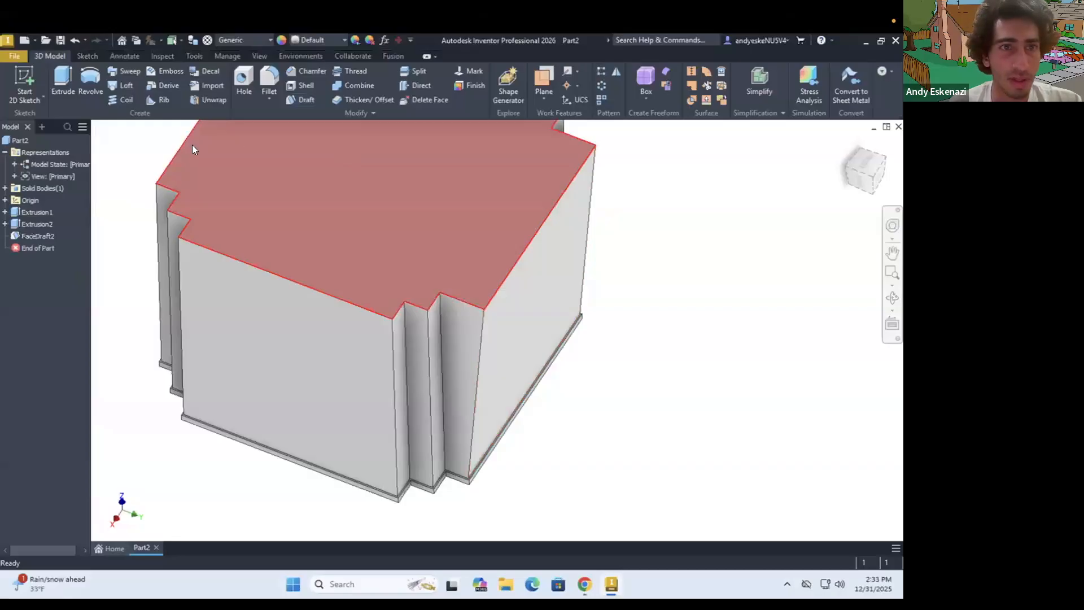
Start a parting-line face draft with the top face as pull direction and the adjacent large side's narrow ledge as parting tool
left_click(308, 99)
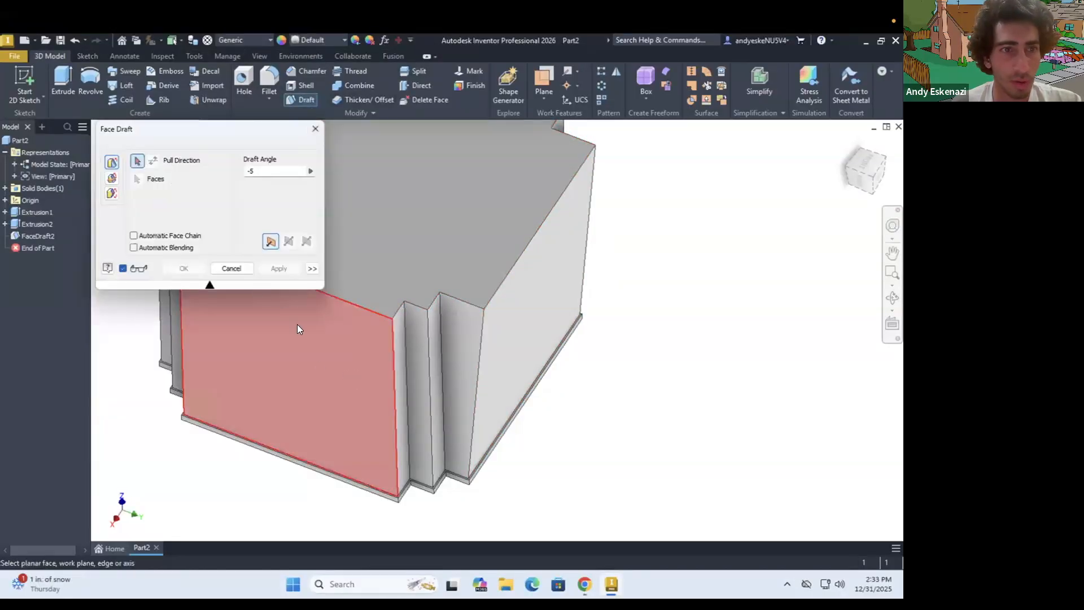
left_click(111, 193)
left_click(398, 236)
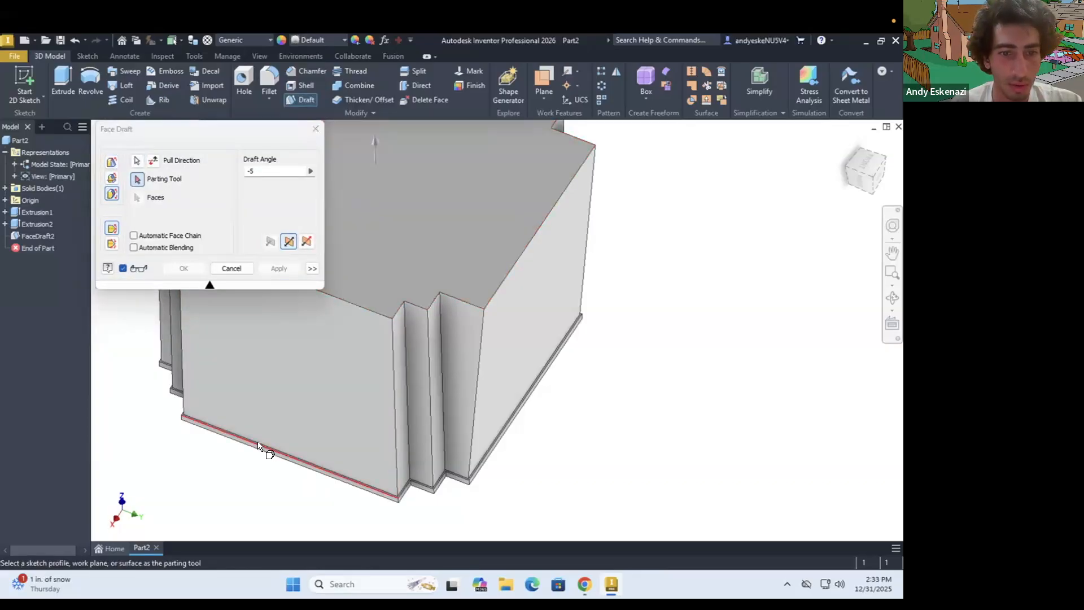
scroll(192, 404, "down", 5)
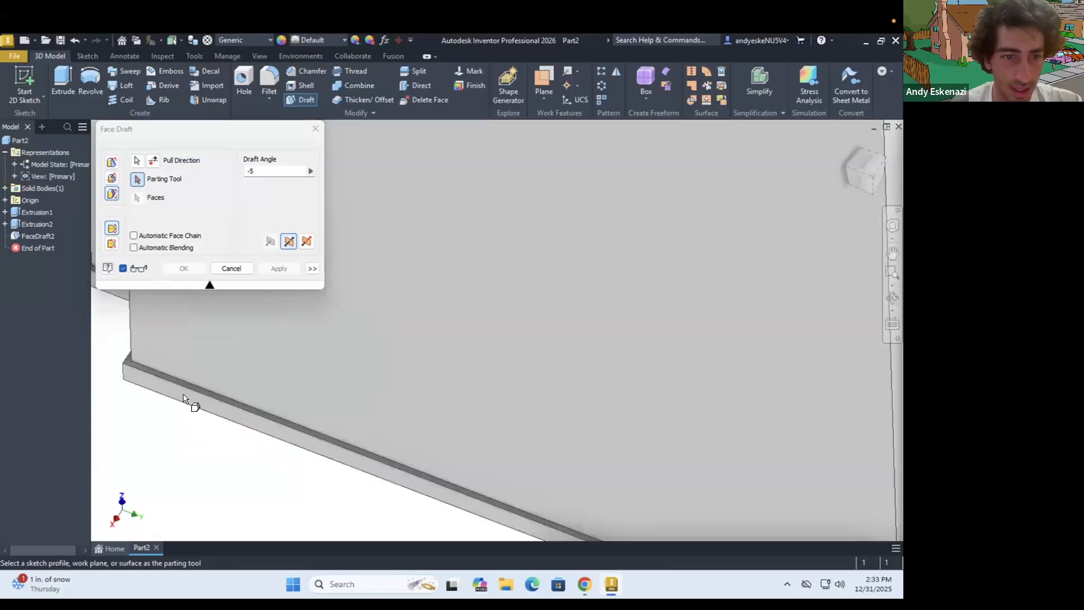
scroll(363, 362, "up", 5)
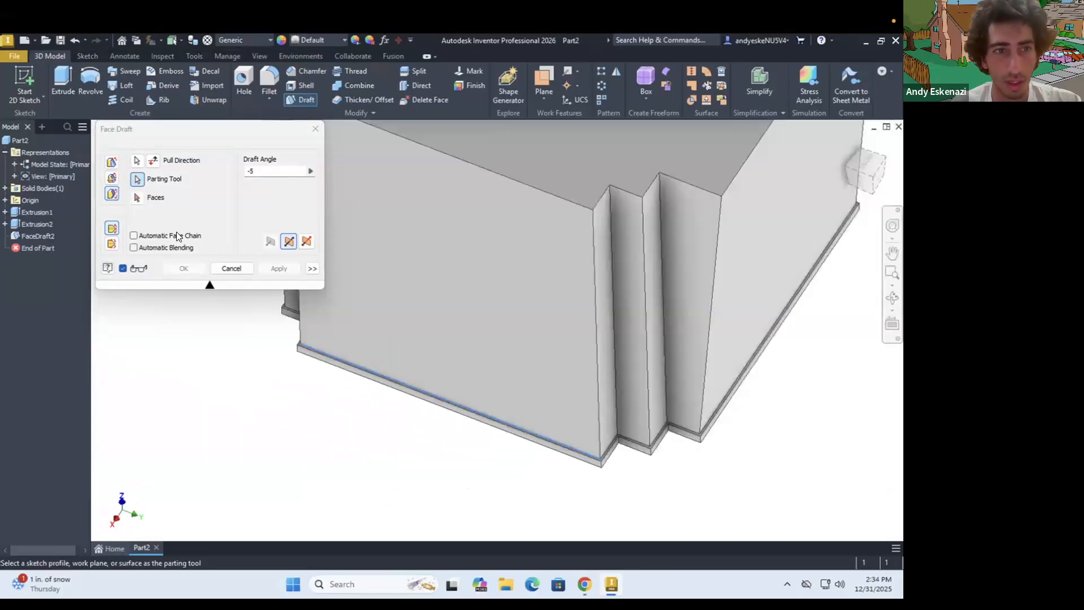
Draft the large side face above that ledge by -5 degrees, checking the stepped corner before applying
left_click(135, 197)
left_click(477, 316)
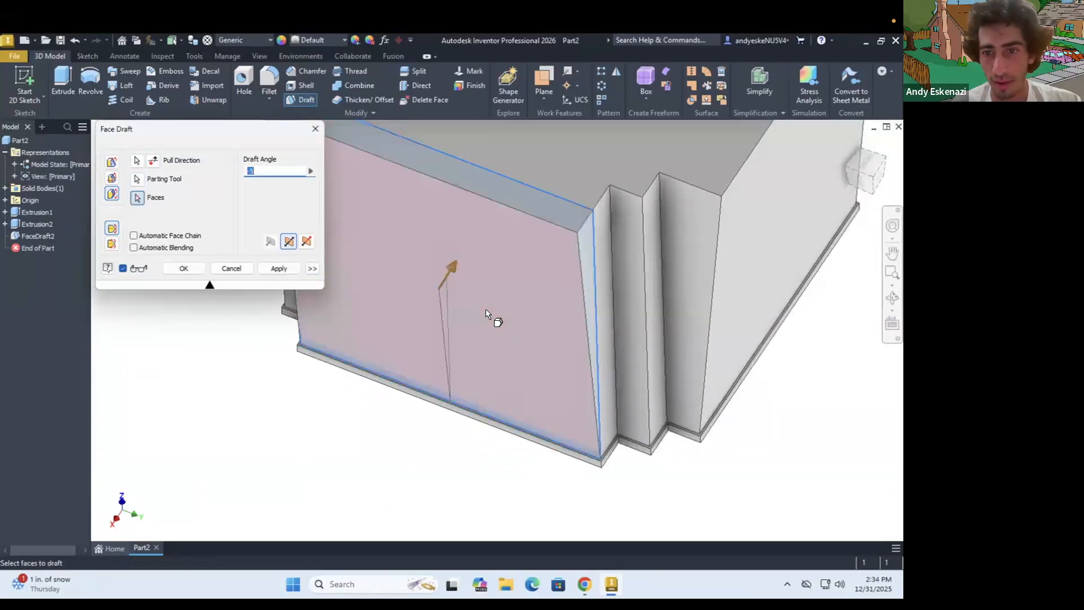
scroll(490, 309, "up", 3)
middle_click_drag(485, 284, 447, 310, "shift")
middle_click_drag(490, 213, 515, 269, "shift")
scroll(506, 294, "up", 5)
scroll(516, 269, "down", 2)
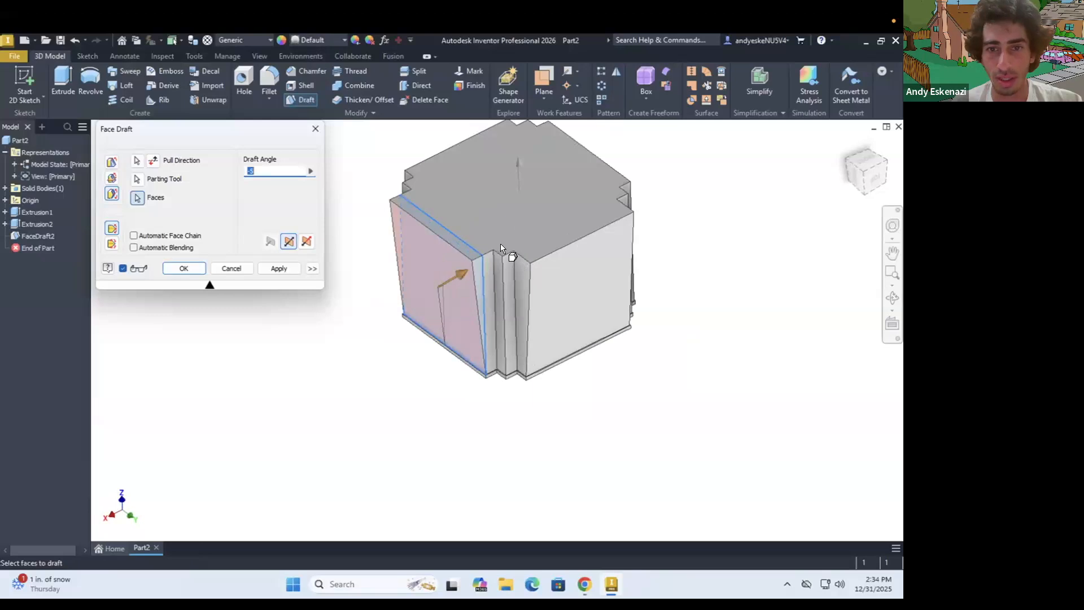
scroll(500, 243, "down", 5)
left_click(138, 198)
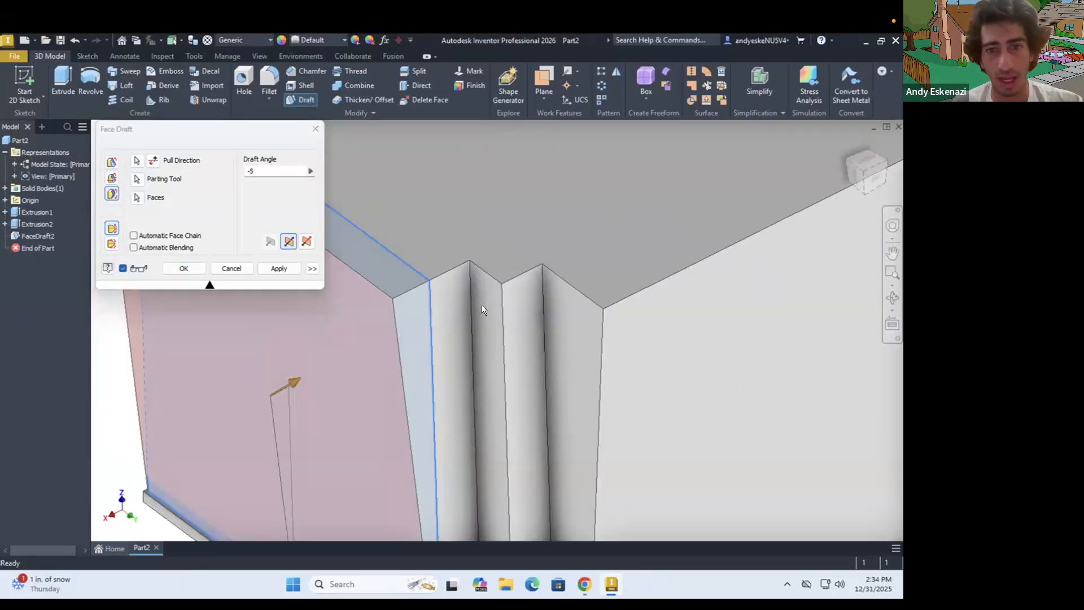
scroll(437, 309, "up", 6)
left_click(185, 269)
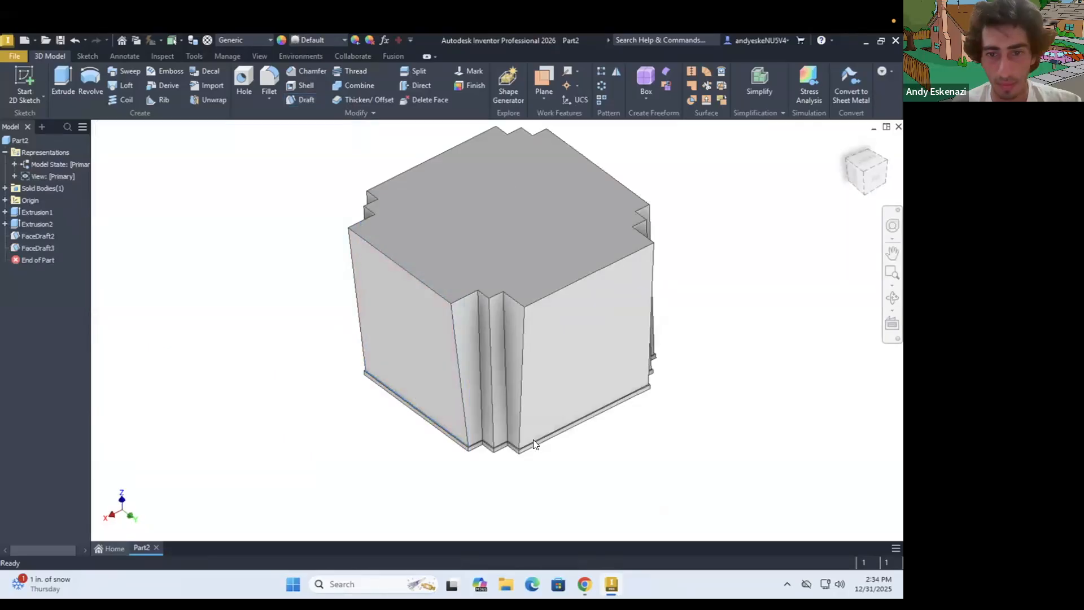
Start a parting-line face draft for the stepped corner between the two drafted sides, with the top face as pull direction
scroll(502, 444, "down", 5)
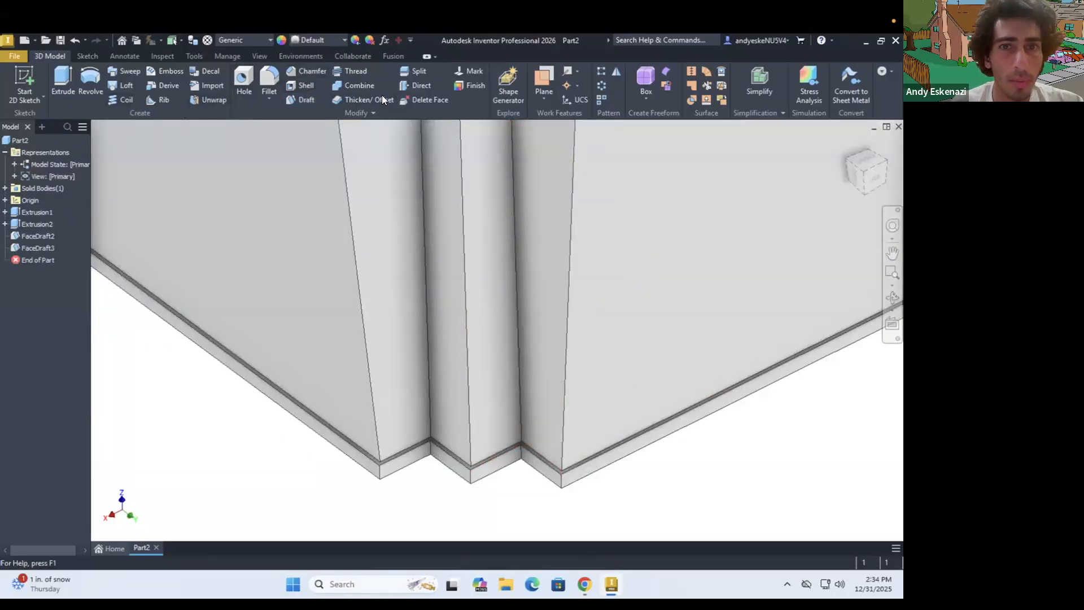
left_click(304, 101)
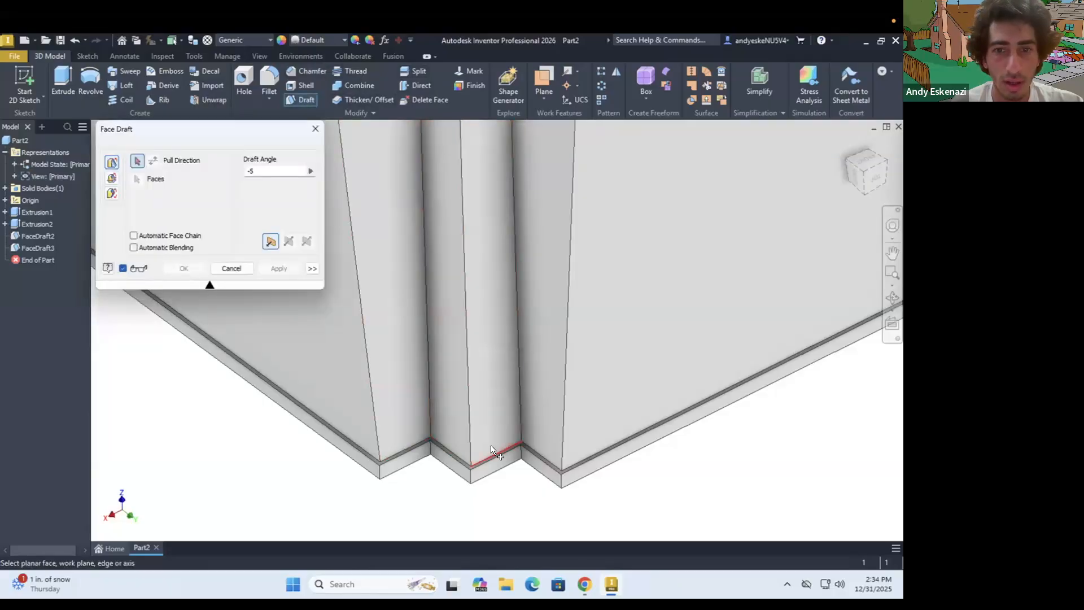
scroll(491, 448, "up", 5)
left_click(460, 237)
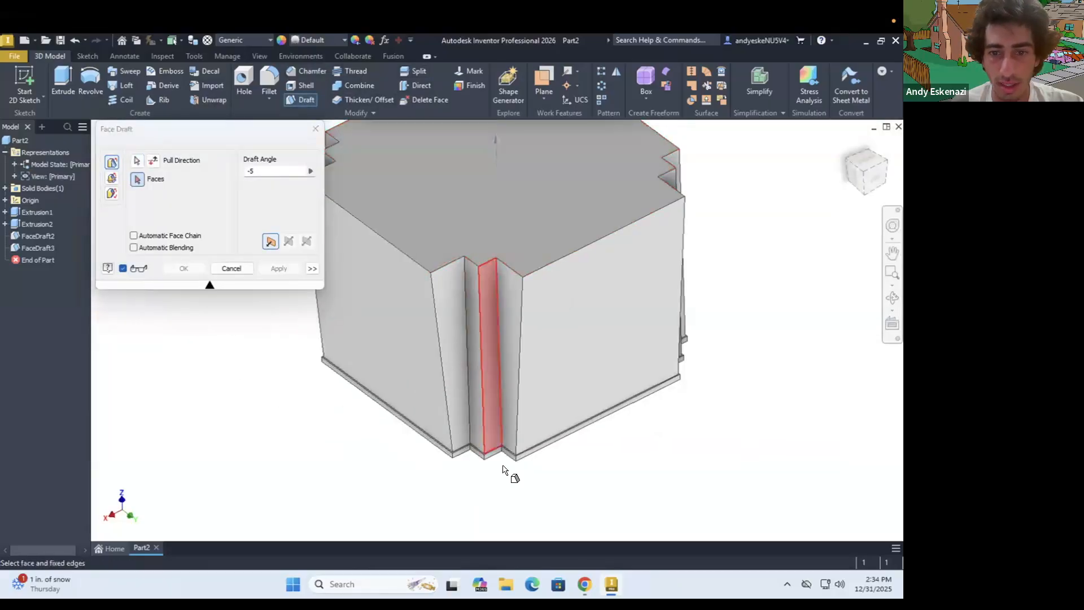
scroll(505, 470, "down", 3)
left_click(112, 194)
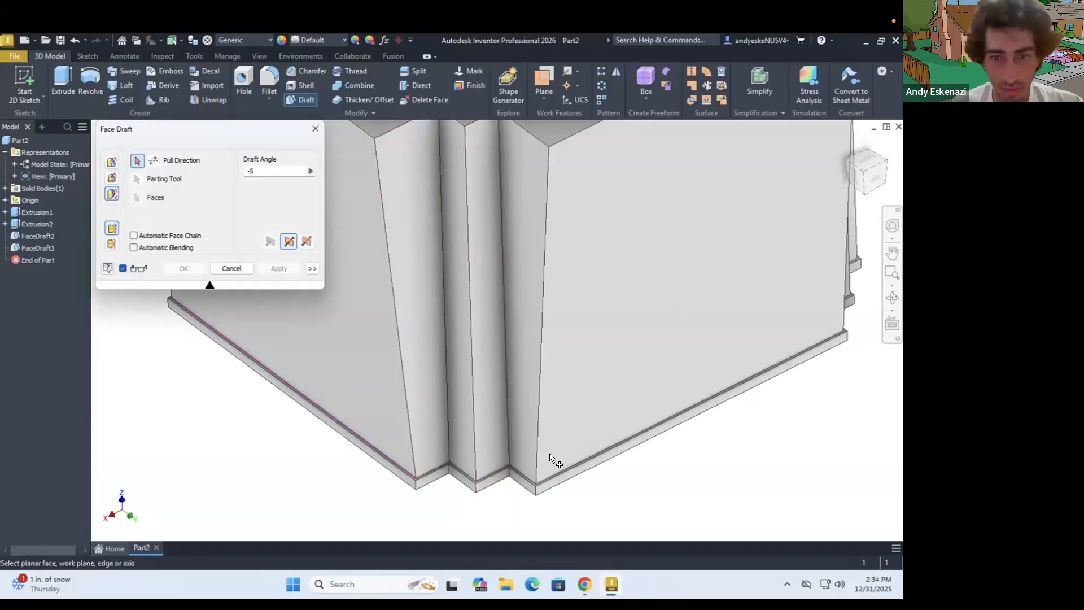
scroll(484, 495, "down", 3)
left_click(439, 512)
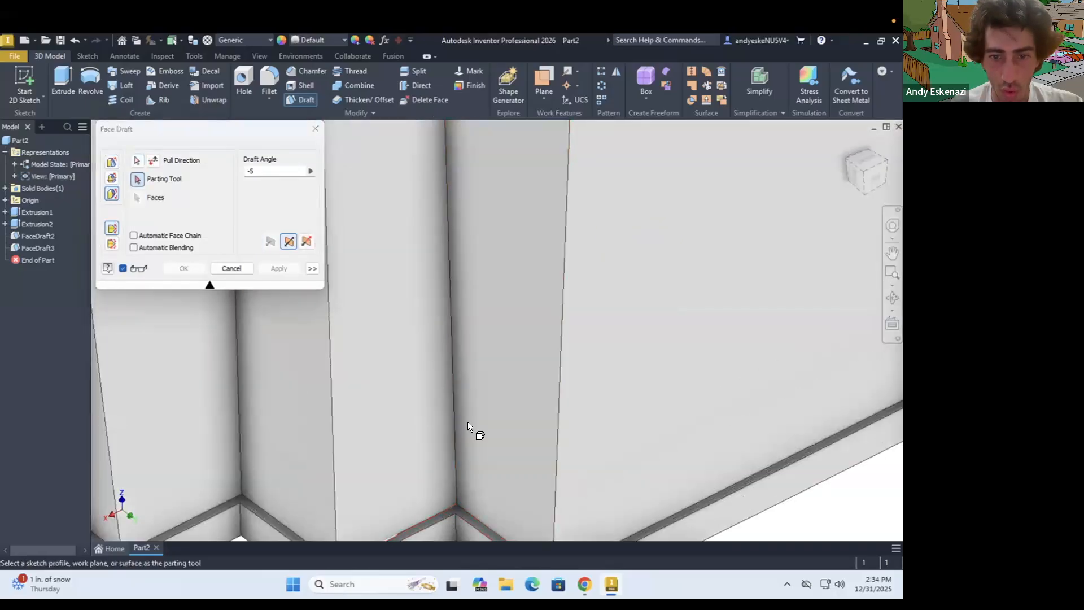
scroll(466, 391, "up", 5)
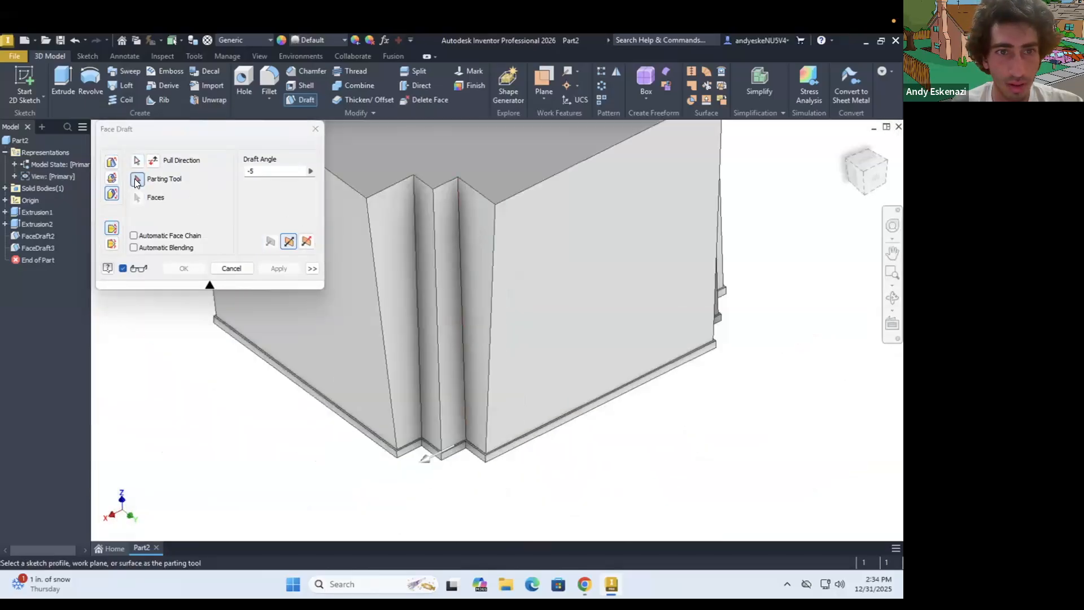
scroll(405, 357, "up", 5)
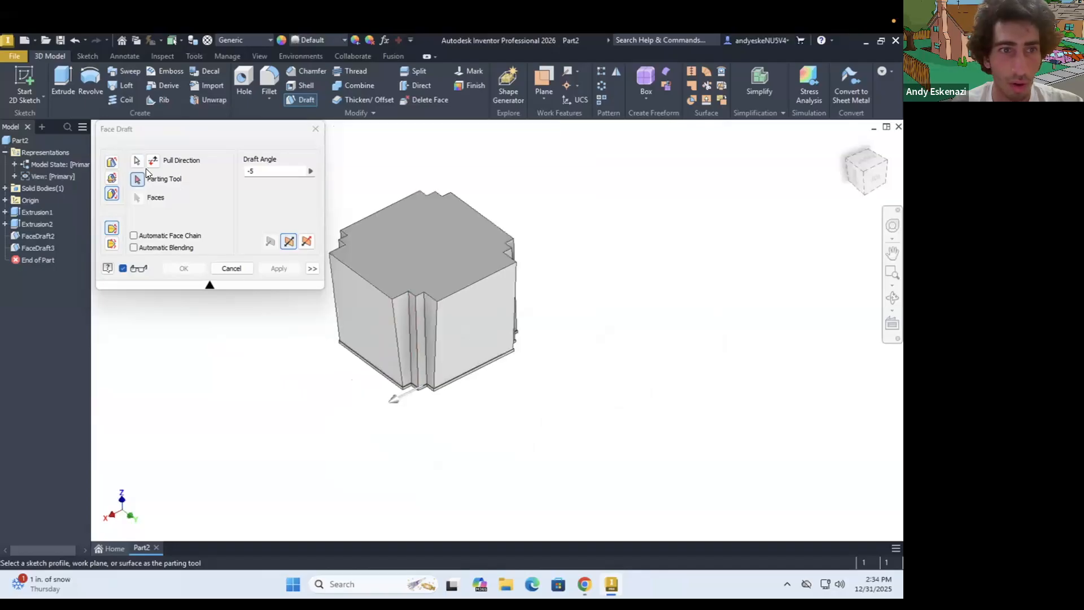
left_click(403, 246)
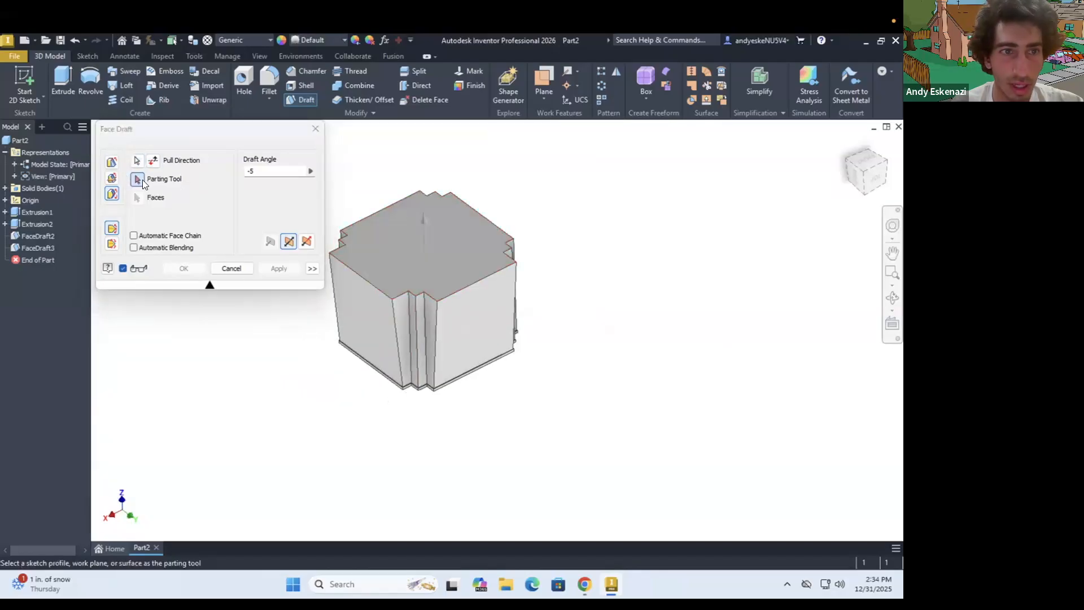
Try to draft a narrow face of the stepped corner by -5 degrees, using the ledge beneath it as parting tool
scroll(419, 397, "down", 5)
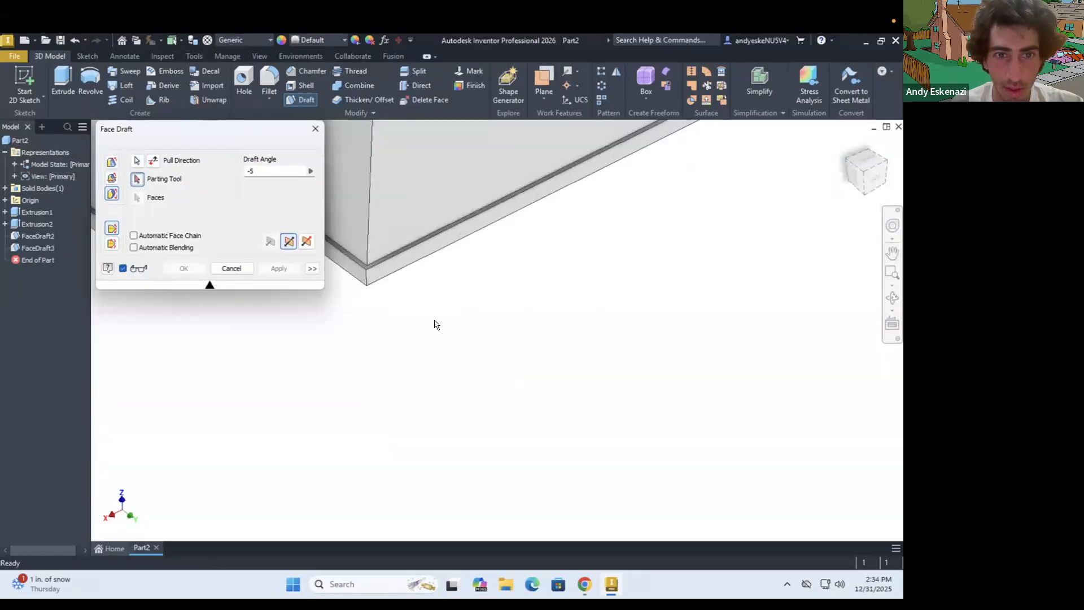
scroll(374, 295, "up", 3)
scroll(394, 314, "down", 2)
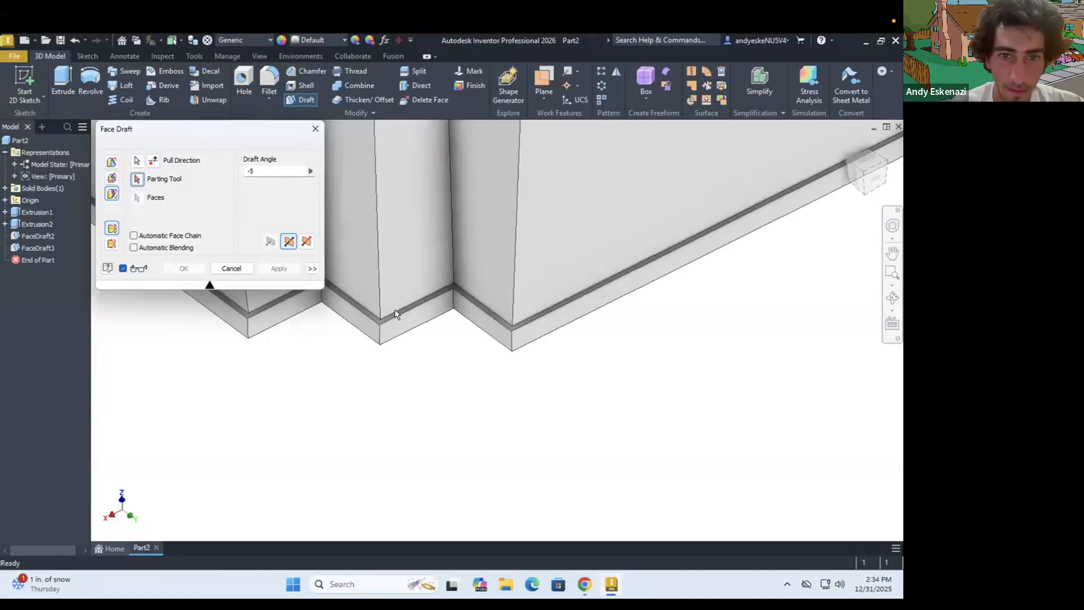
scroll(440, 306, "down", 2)
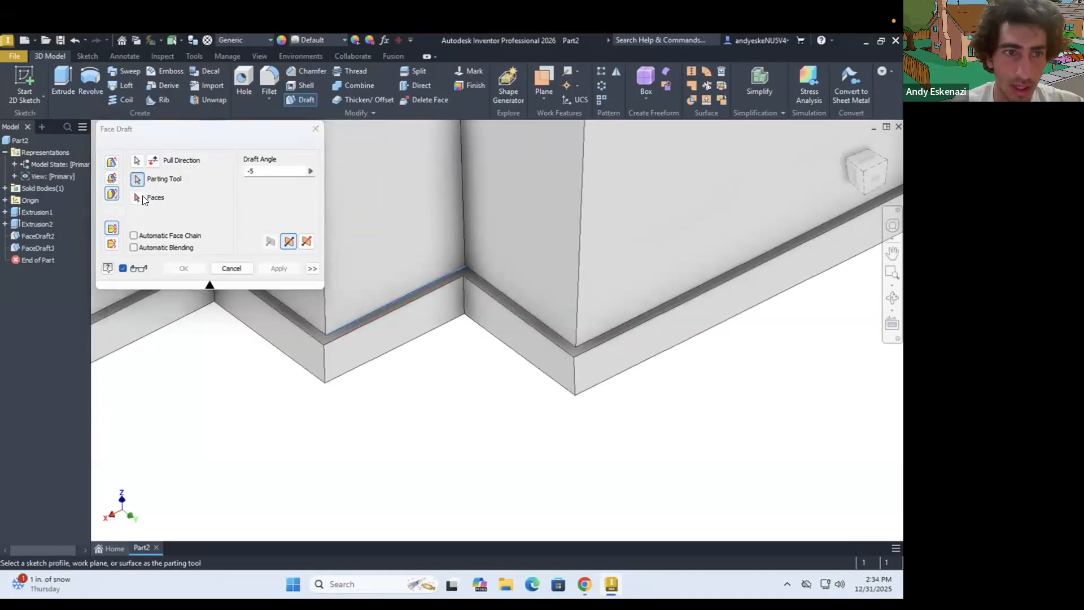
left_click(407, 249)
scroll(467, 320, "up", 5)
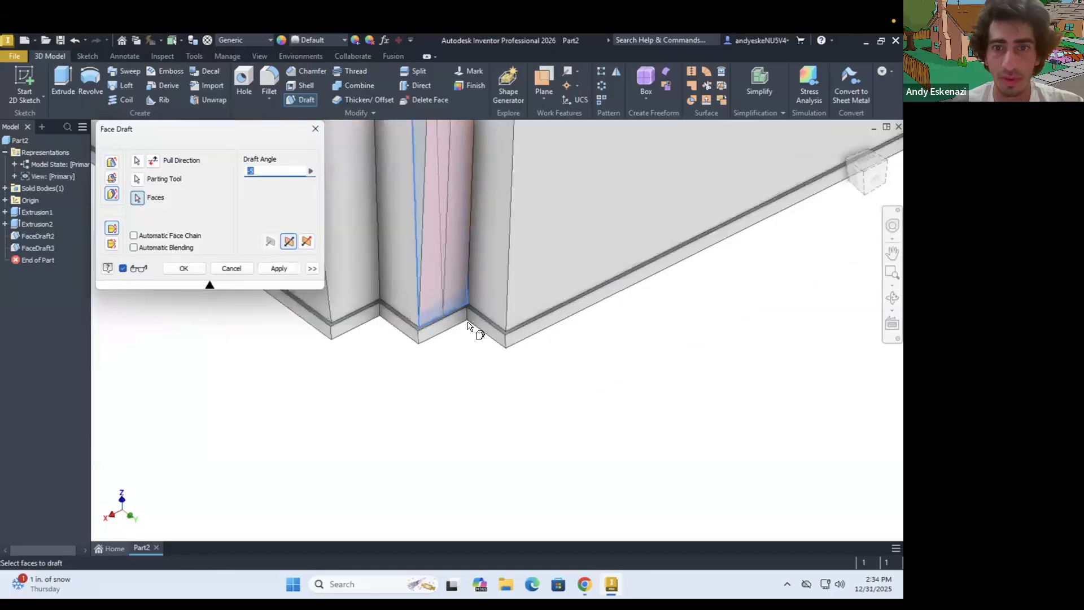
Examine how the draft preview meets the neighbouring faces of the stepped corner, and cancel the draft
scroll(467, 320, "up", 3)
scroll(463, 279, "down", 4)
middle_click_drag(468, 293, 476, 290, "shift")
scroll(476, 291, "up", 3)
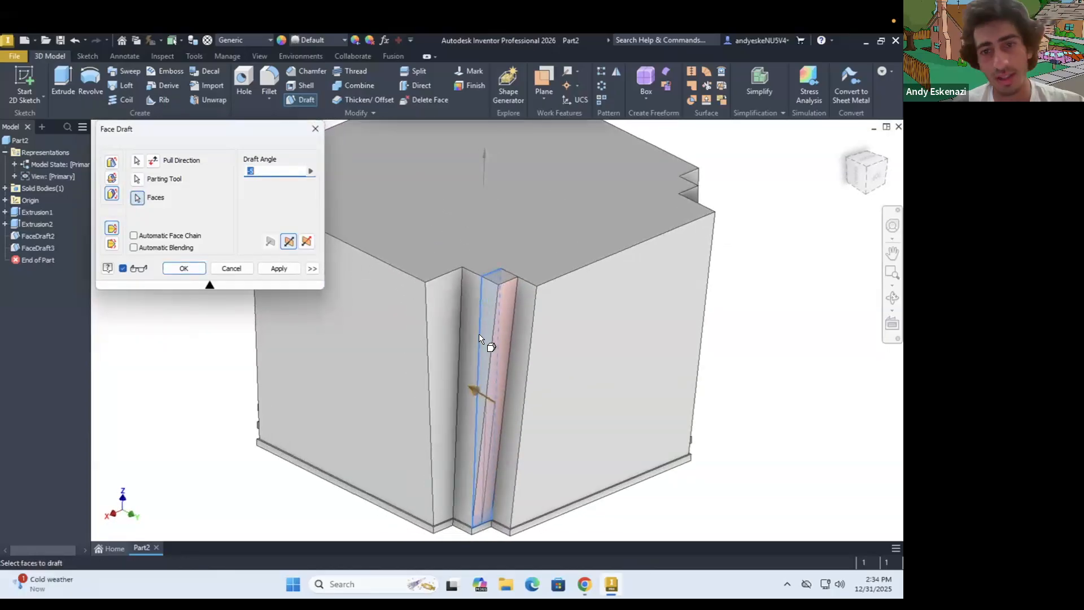
scroll(480, 431, "down", 4)
scroll(479, 431, "up", 3)
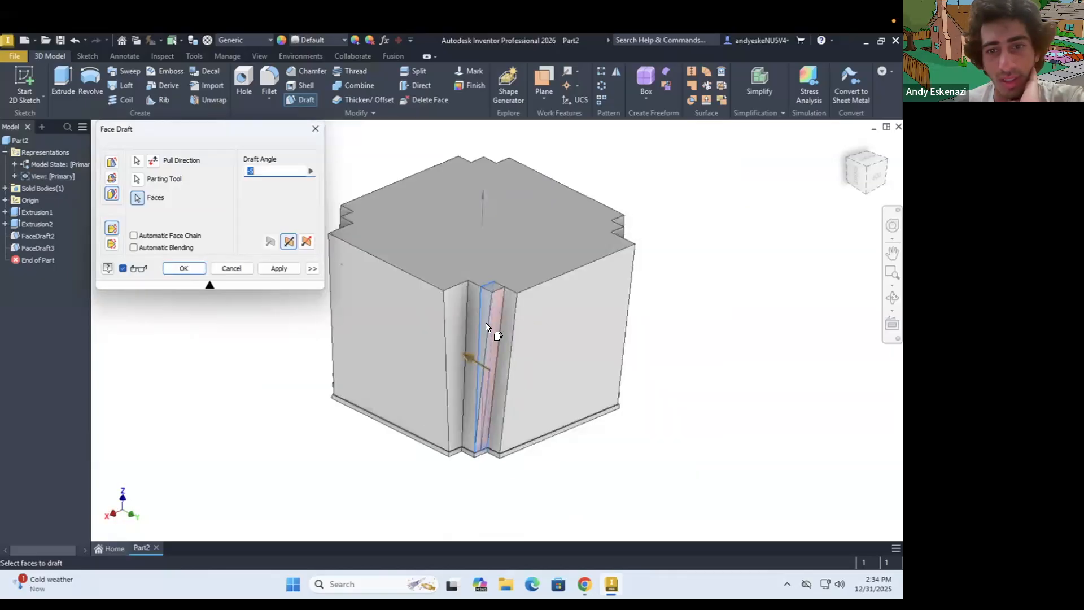
scroll(477, 306, "down", 2)
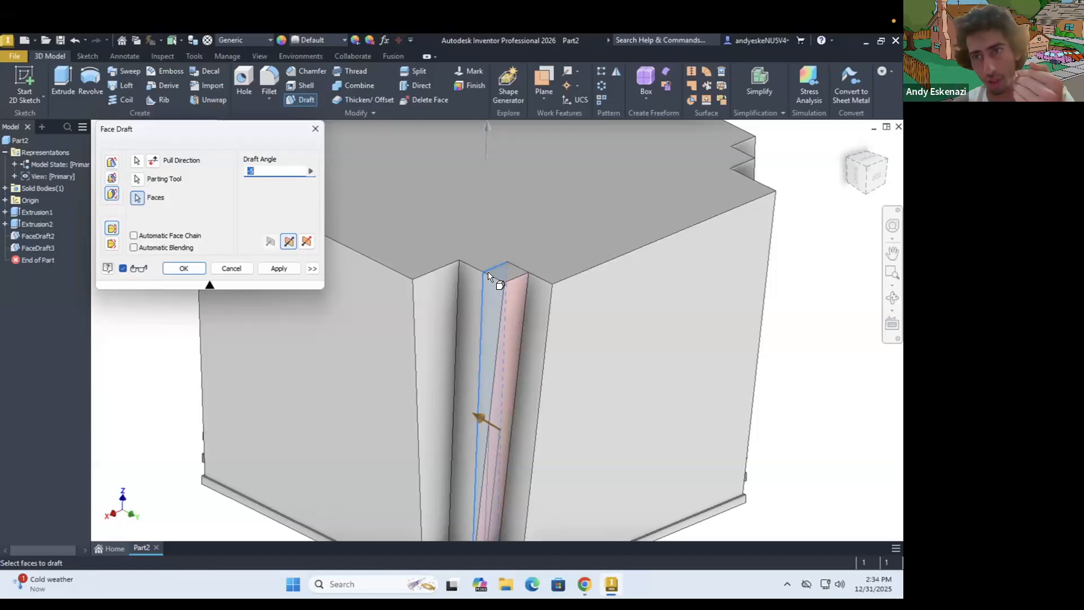
scroll(488, 279, "up", 2)
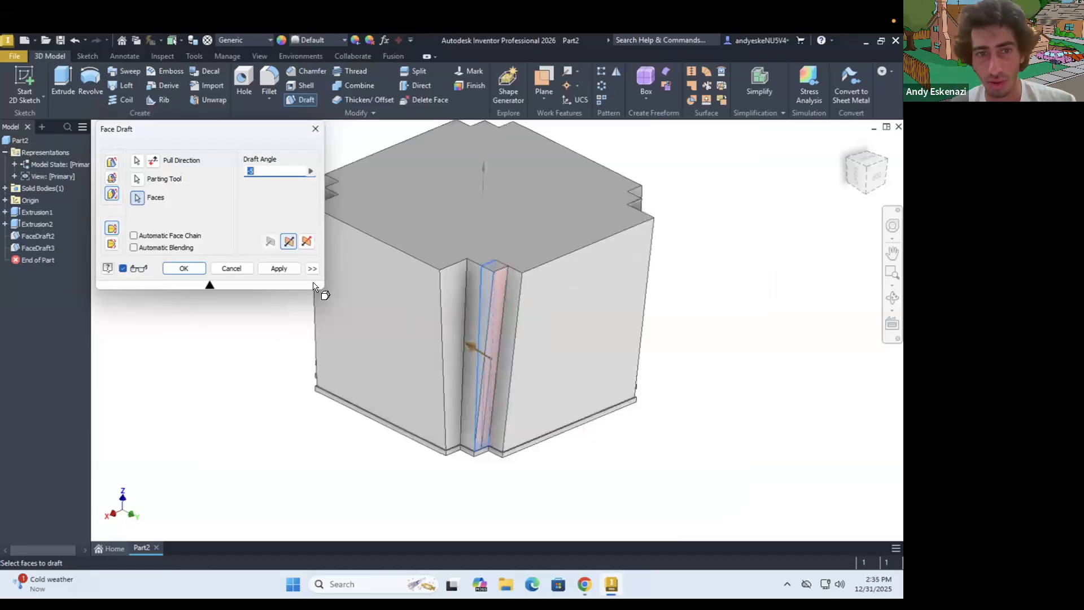
scroll(489, 279, "down", 2)
scroll(589, 333, "up", 3)
middle_click_drag(452, 339, 571, 359, "shift")
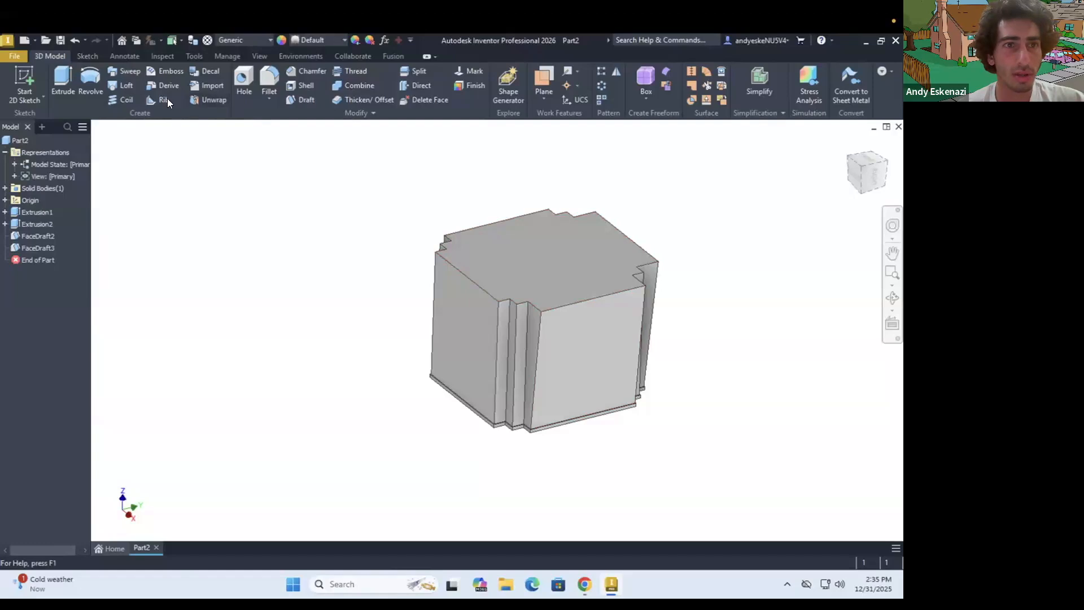
Set up a parting-line draft for the third large side face, with the top face as pull direction and the ledge beneath as parting tool
left_click(296, 99)
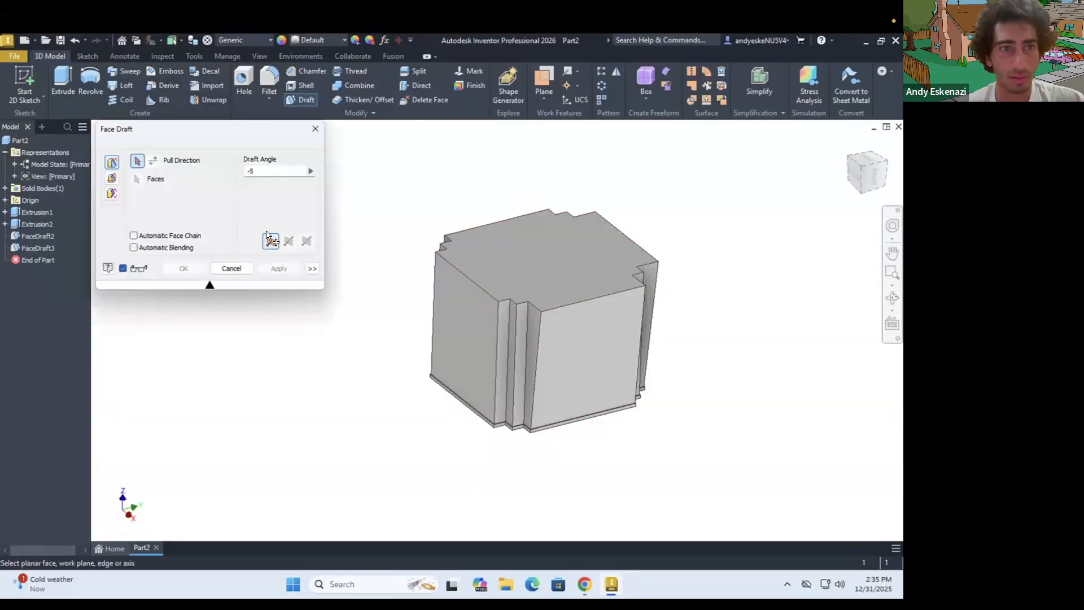
left_click(288, 241)
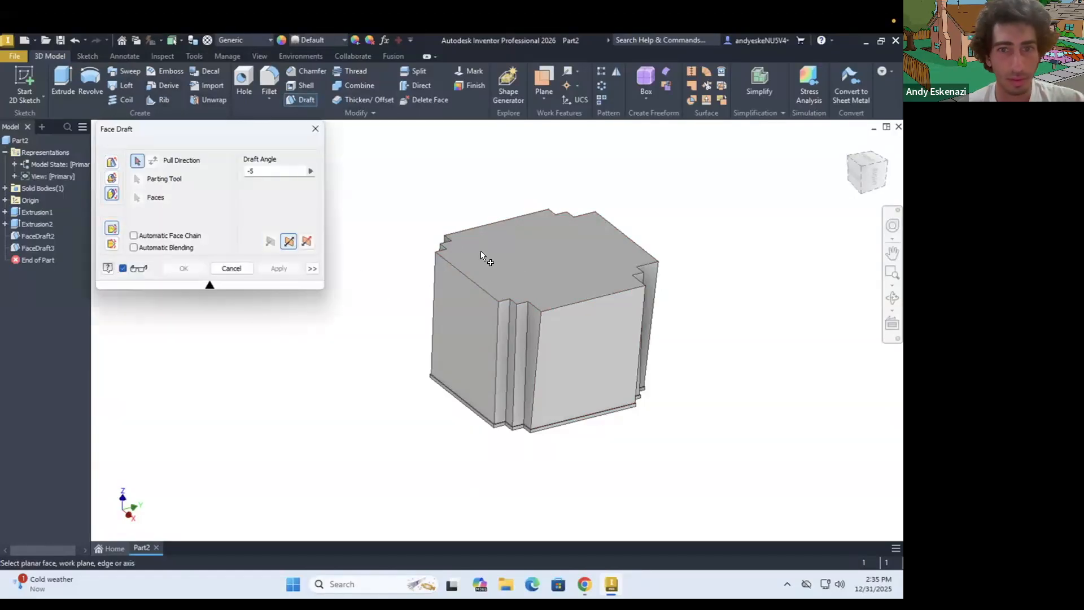
left_click(517, 255)
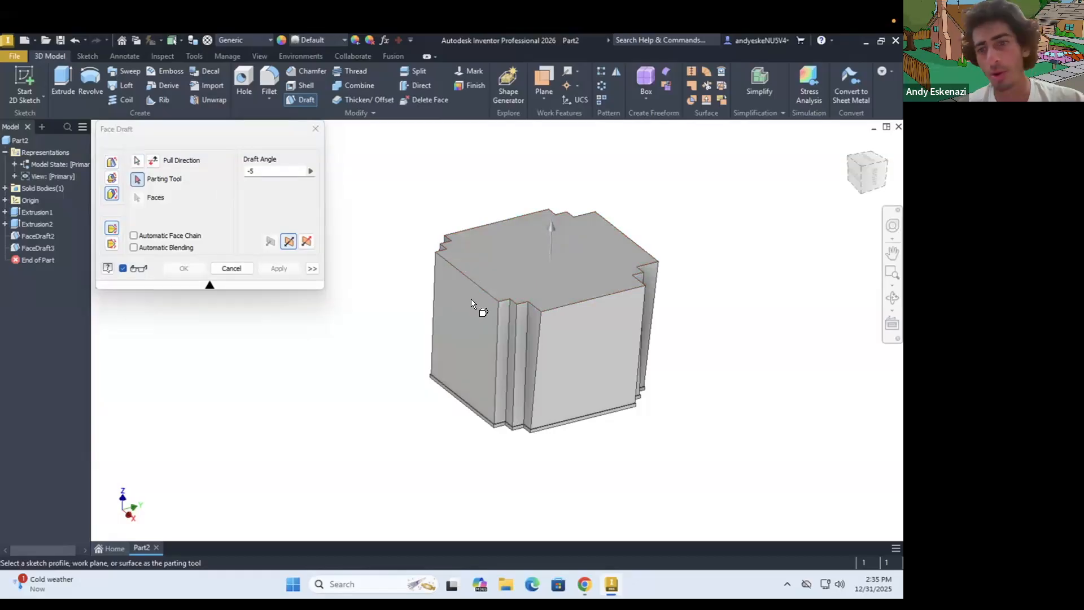
middle_click_drag(567, 314, 350, 310, "shift")
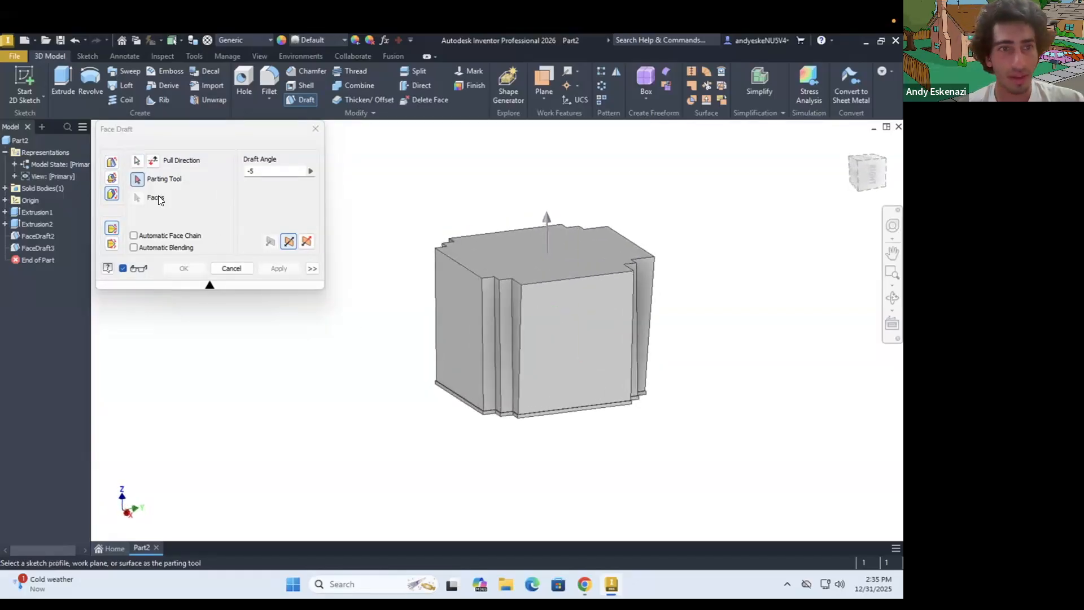
scroll(484, 399, "up", 8)
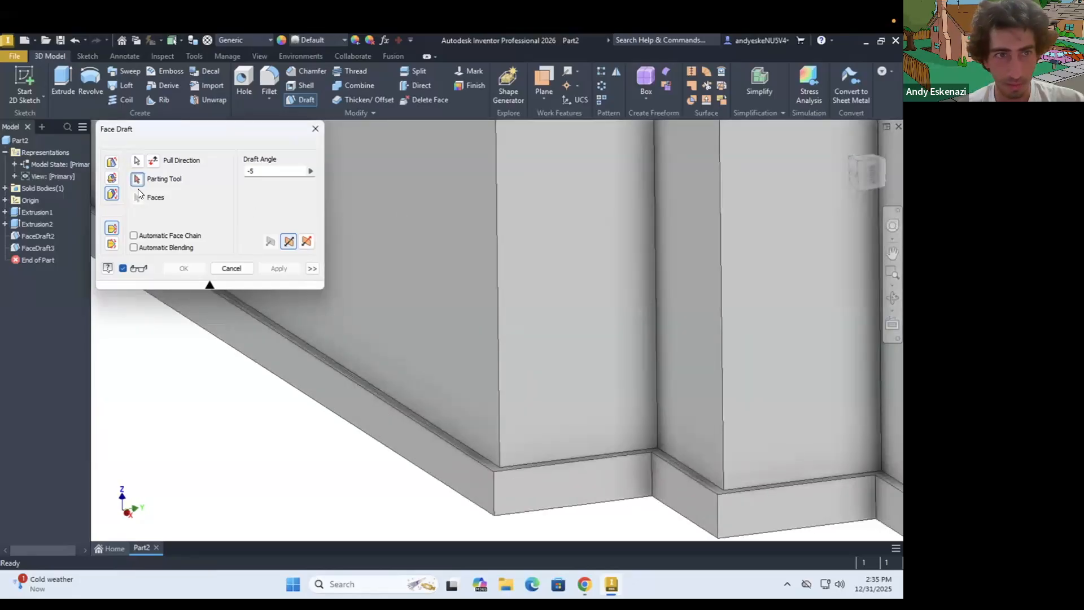
left_click(365, 381)
left_click(462, 317)
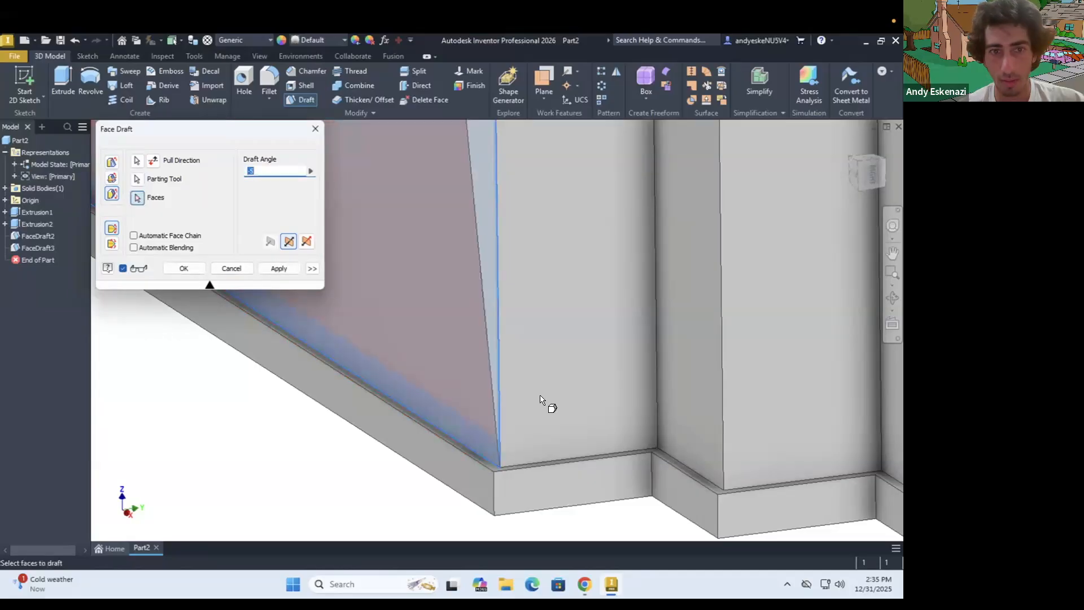
Try a draft angle of -10 degrees on this face and compare the taper with the full-tower reference photo in Chrome
scroll(543, 398, "down", 7)
left_click(268, 170)
key("BackSpace")
type("10")
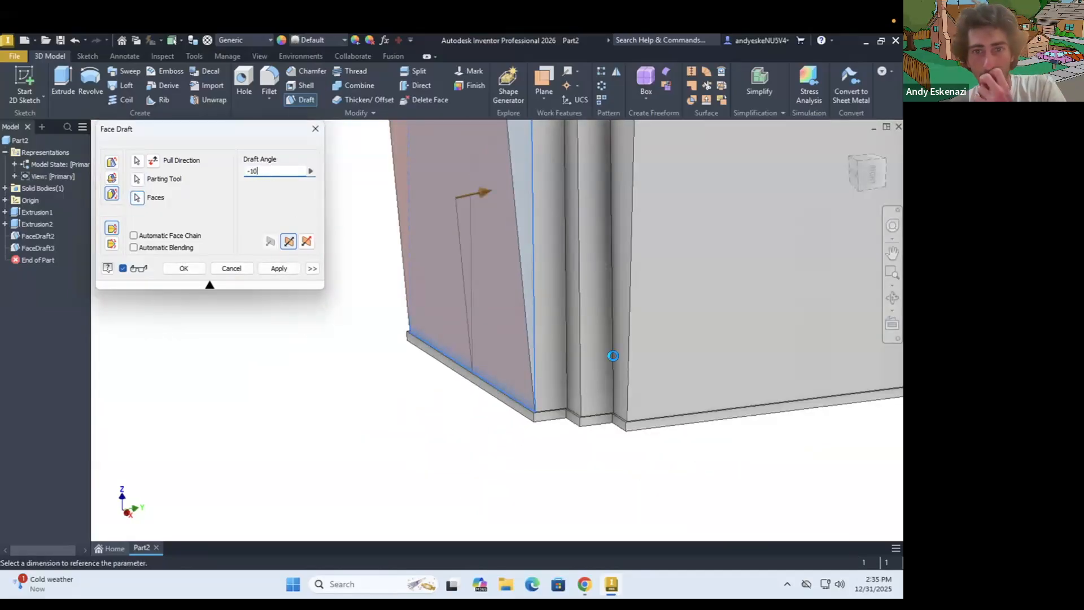
scroll(613, 355, "down", 3)
scroll(546, 317, "down", 6)
middle_click_drag(550, 293, 507, 245, "shift")
scroll(548, 270, "up", 3)
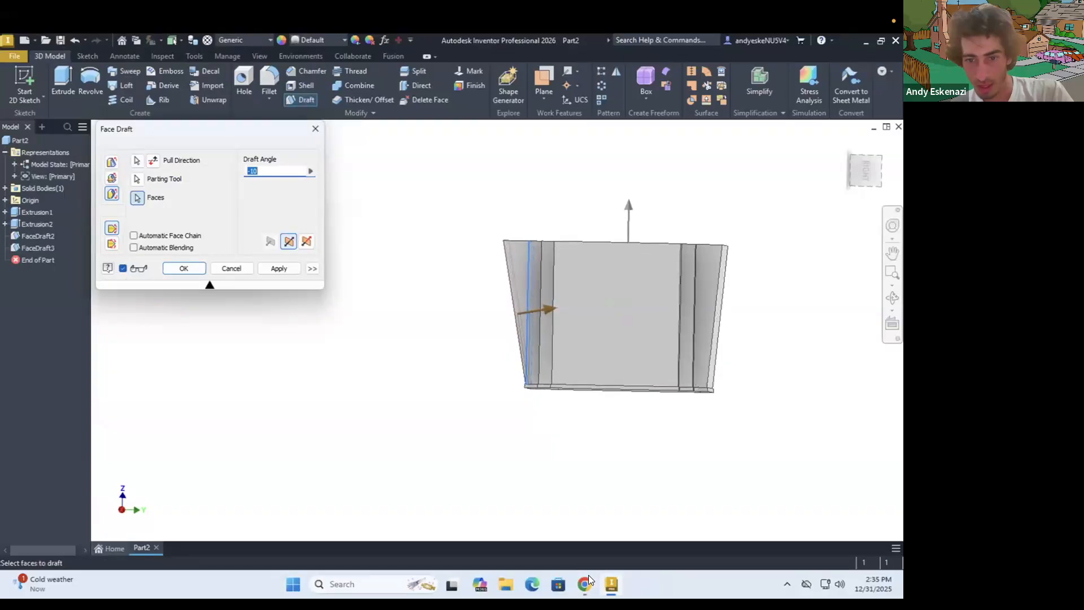
left_click(585, 583)
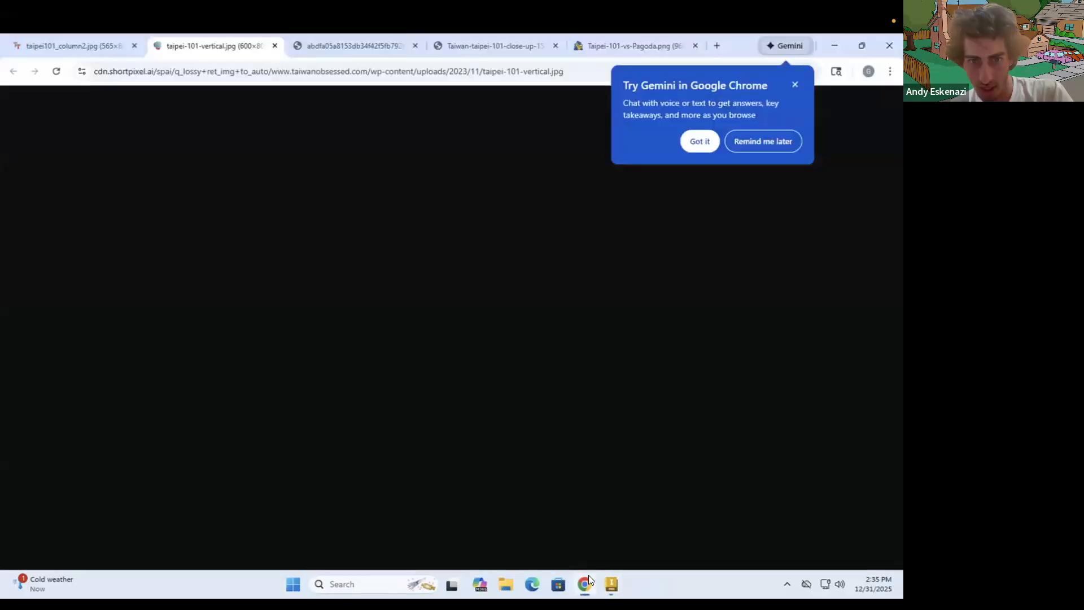
left_click(331, 45)
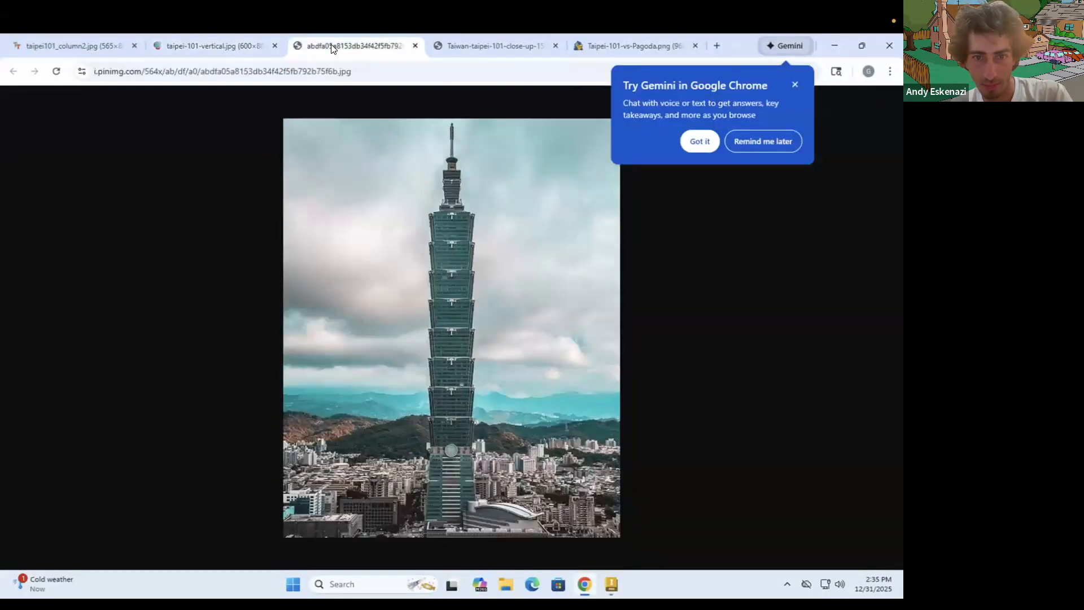
Return to Inventor, set the face's draft angle to -5 degrees, and apply the draft
left_click(614, 585)
left_click(277, 171)
type("-")
key("BackSpace")
key("BackSpace")
key("BackSpace")
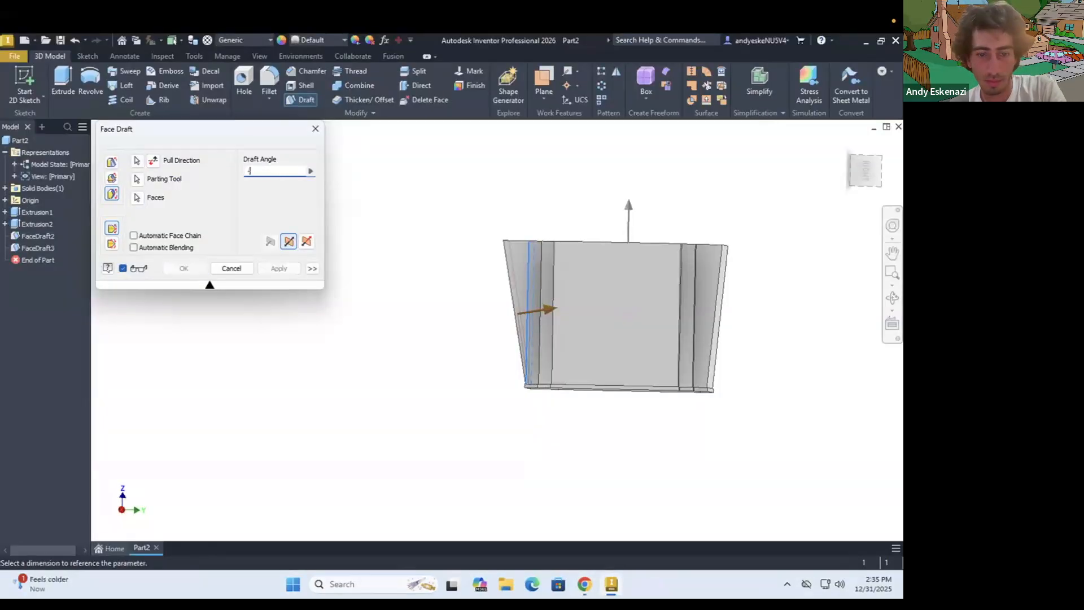
type("5")
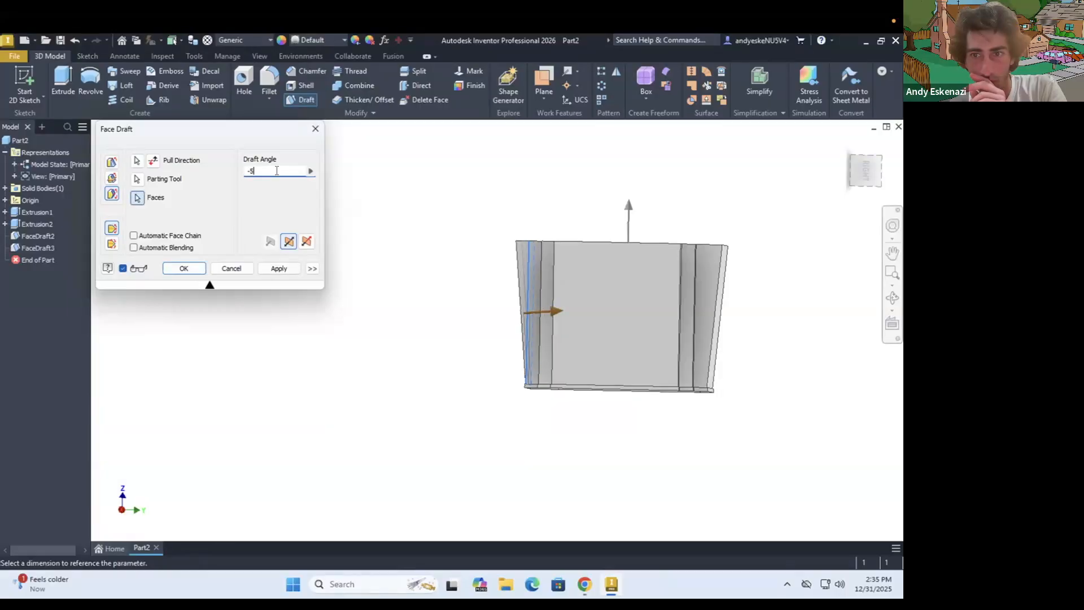
left_click(199, 271)
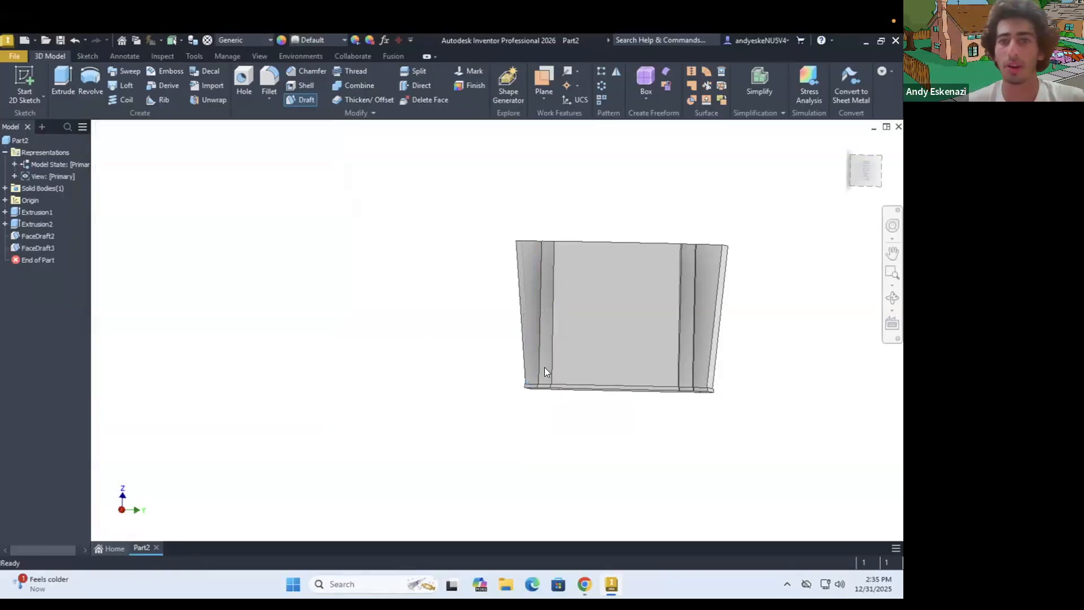
Draft the remaining large side face by -5 degrees, using the top face as pull direction and the ledge beneath as parting tool
mouse_move(546, 337)
middle_mouse_down("shift")
mouse_move(621, 327)
mouse_move(685, 343)
mouse_move(704, 380)
mouse_move(706, 355)
mouse_move(663, 354)
middle_mouse_up("shift")
left_click(303, 103)
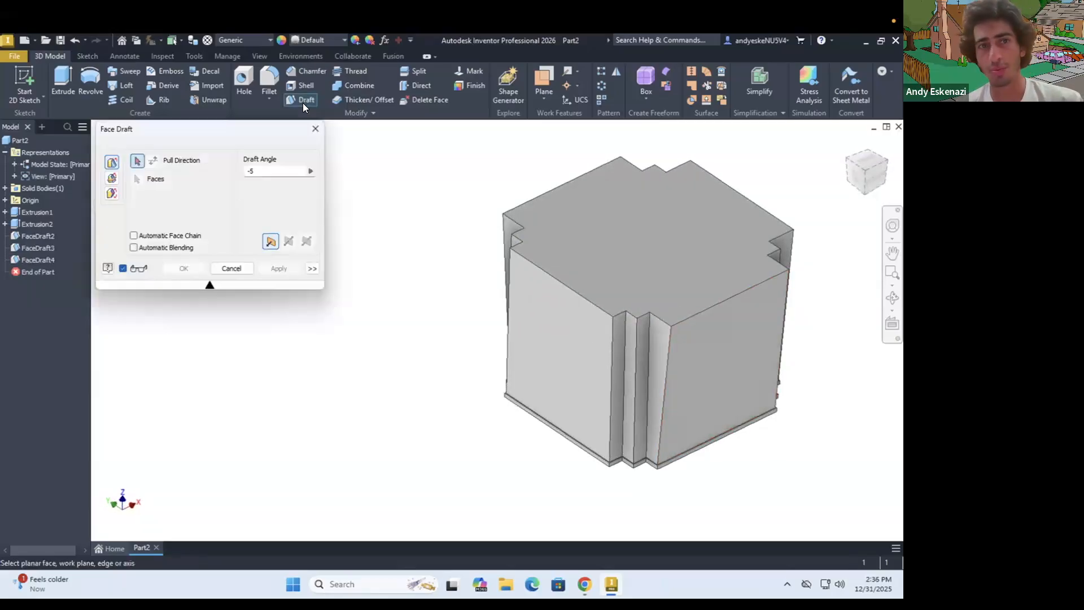
left_click(112, 194)
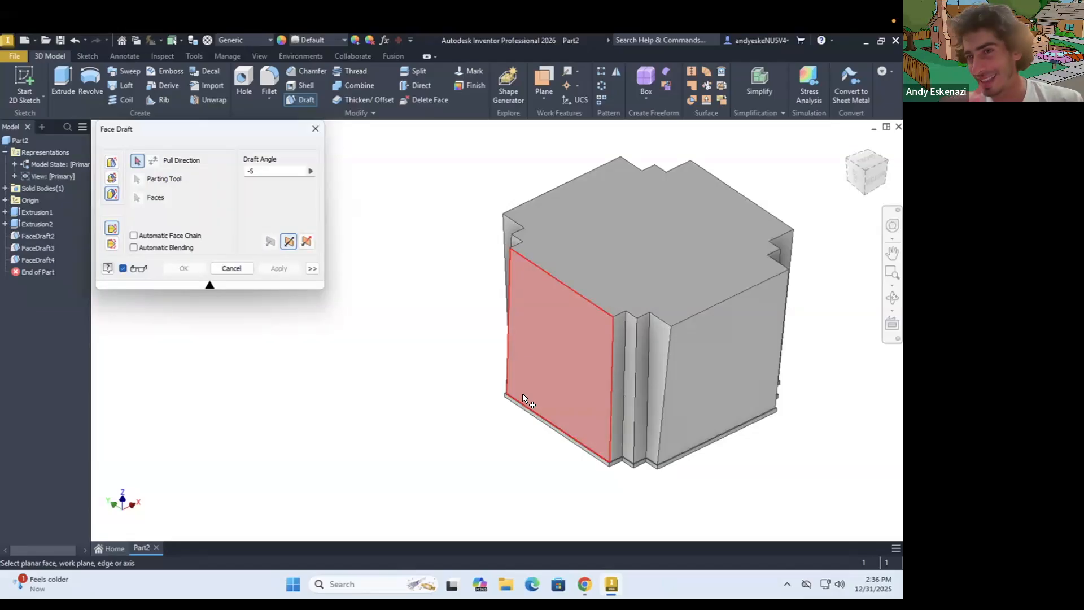
mouse_move(523, 393)
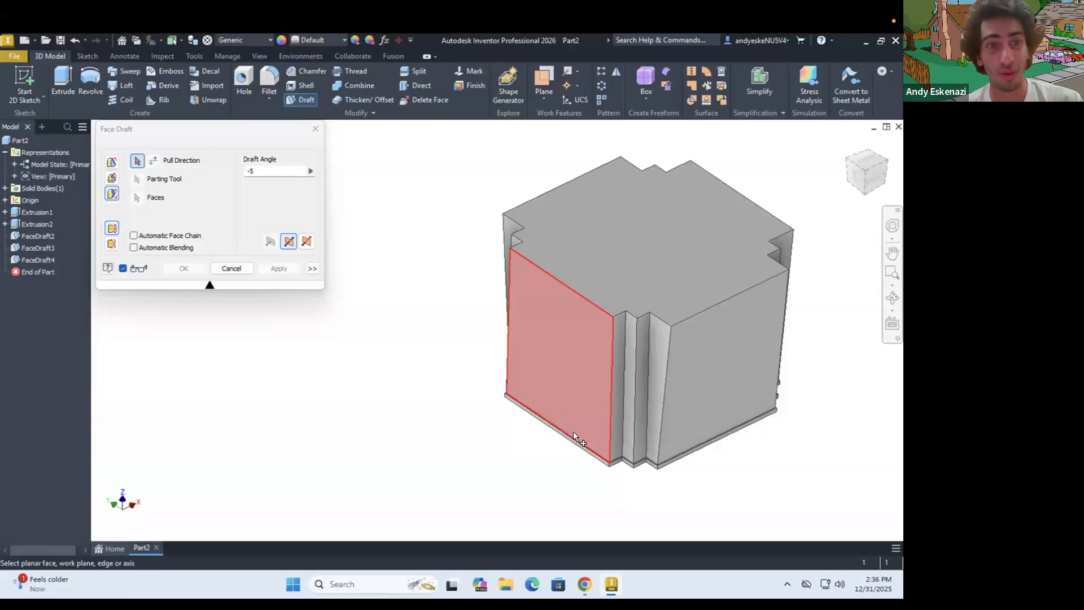
left_click(617, 254)
left_click(136, 180)
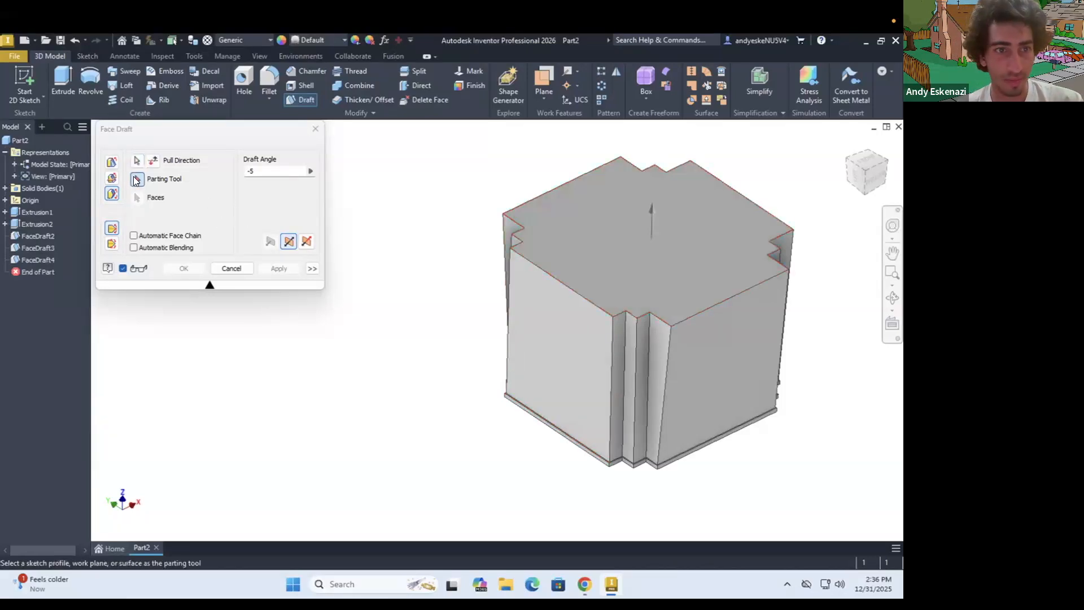
scroll(545, 432, "up", 5)
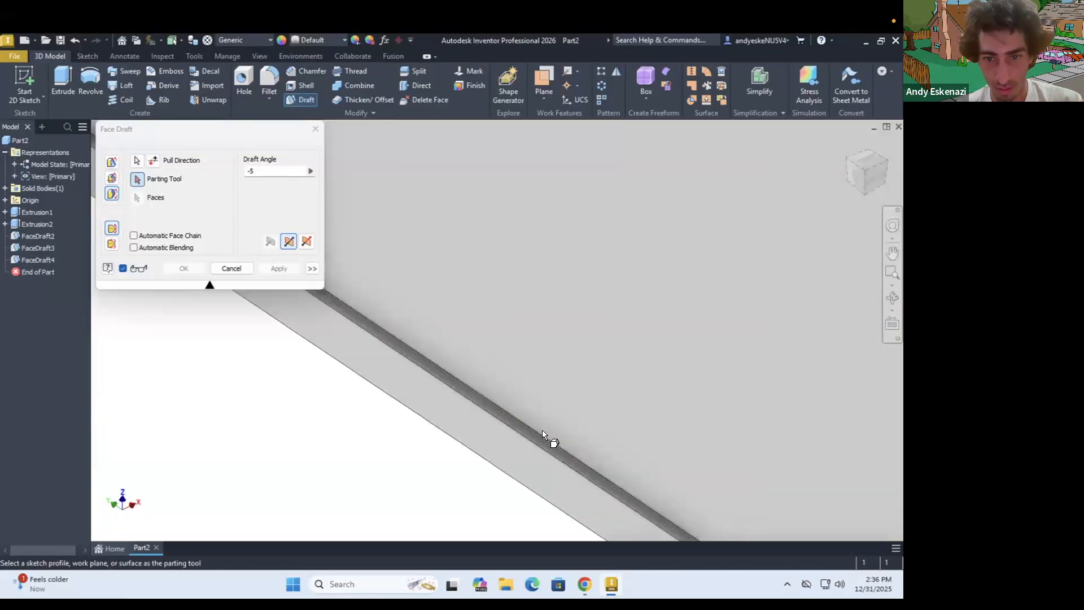
left_click(544, 436)
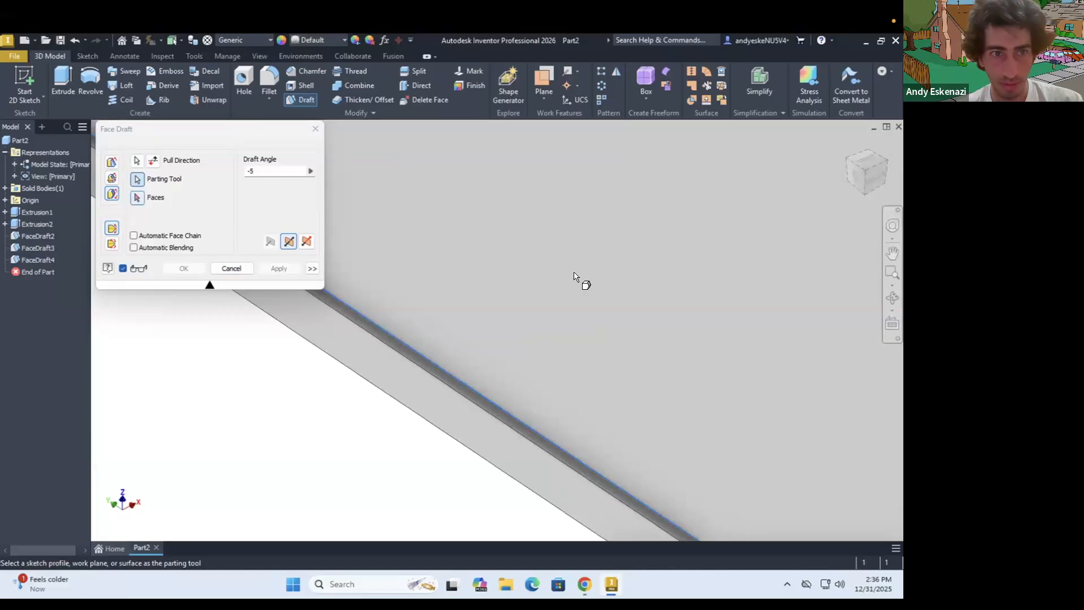
left_click(575, 277)
scroll(581, 287, "down", 5)
left_click(185, 267)
Start a 2 mm chamfer on the three protruding vertical edges of one stepped corner, including the matching edges of the ledge
scroll(638, 237, "down", 5)
mouse_move(607, 221)
middle_mouse_down("shift")
mouse_move(568, 232)
mouse_move(593, 231)
middle_mouse_up("shift")
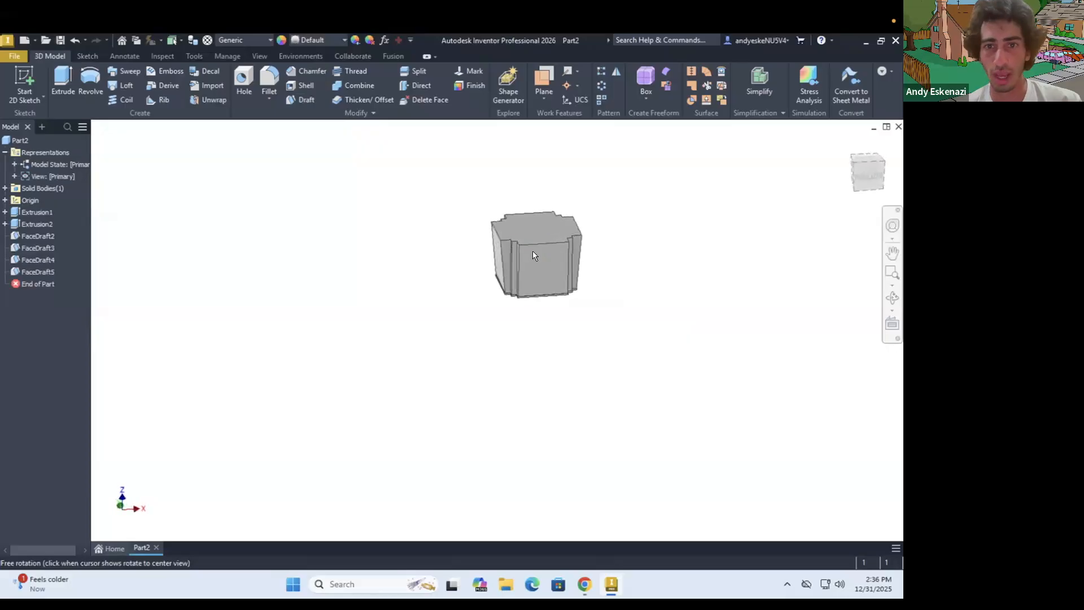
scroll(533, 251, "up", 6)
scroll(446, 233, "up", 1)
middle_click_drag(443, 234, 473, 239, "shift")
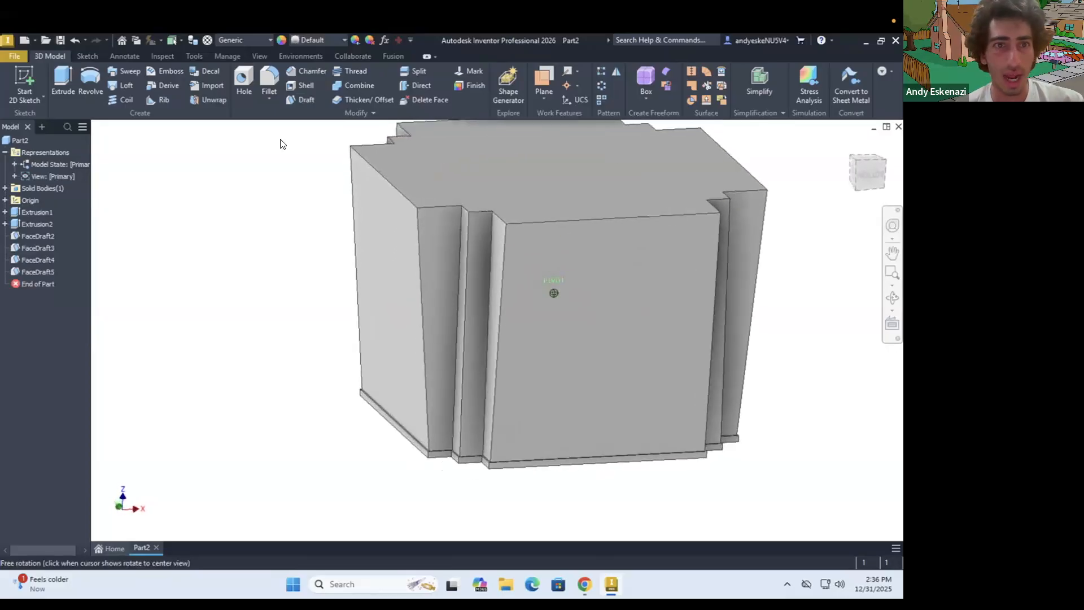
left_click(306, 70)
left_click(435, 274)
left_click(469, 244)
left_click(506, 256)
scroll(346, 392, "up", 5)
left_click(331, 377)
left_click(540, 415)
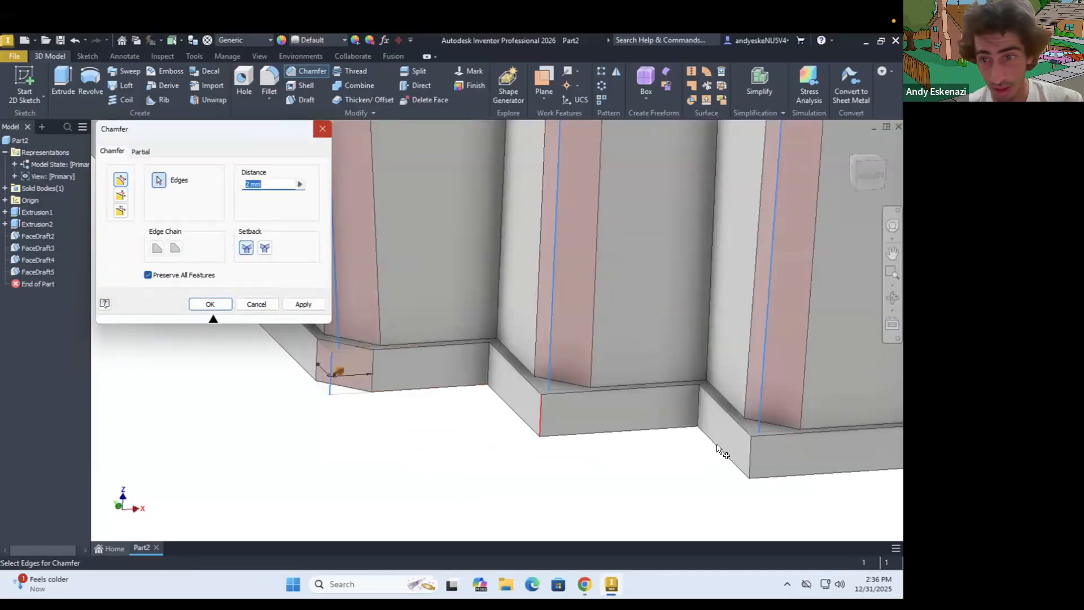
left_click(750, 453)
Add the three protruding vertical edges of the adjacent stepped corner and its ledge to the 2 mm chamfer
scroll(768, 407, "down", 5)
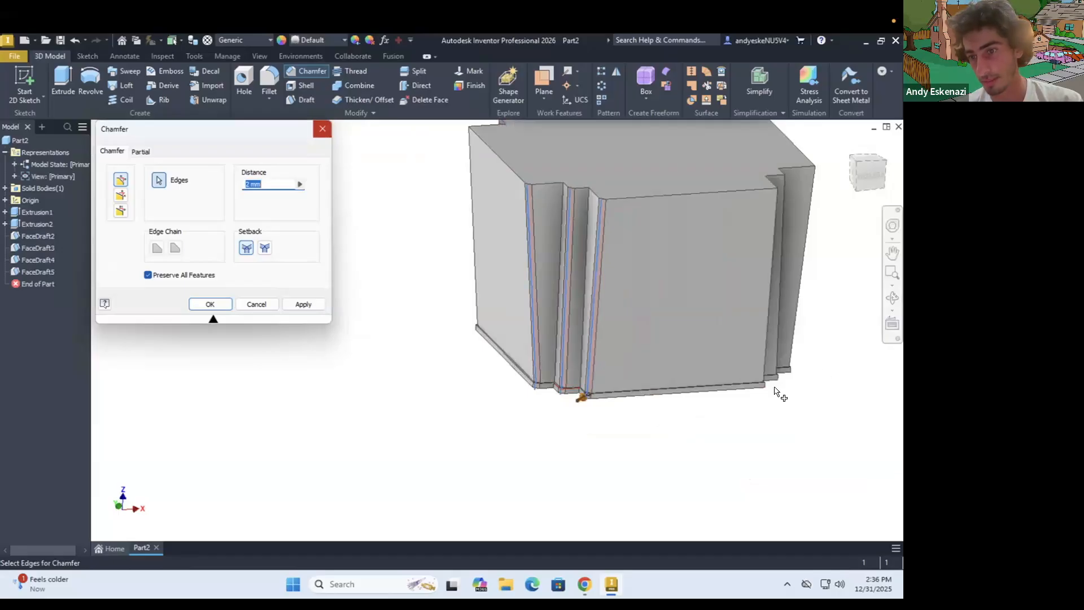
scroll(780, 394, "up", 5)
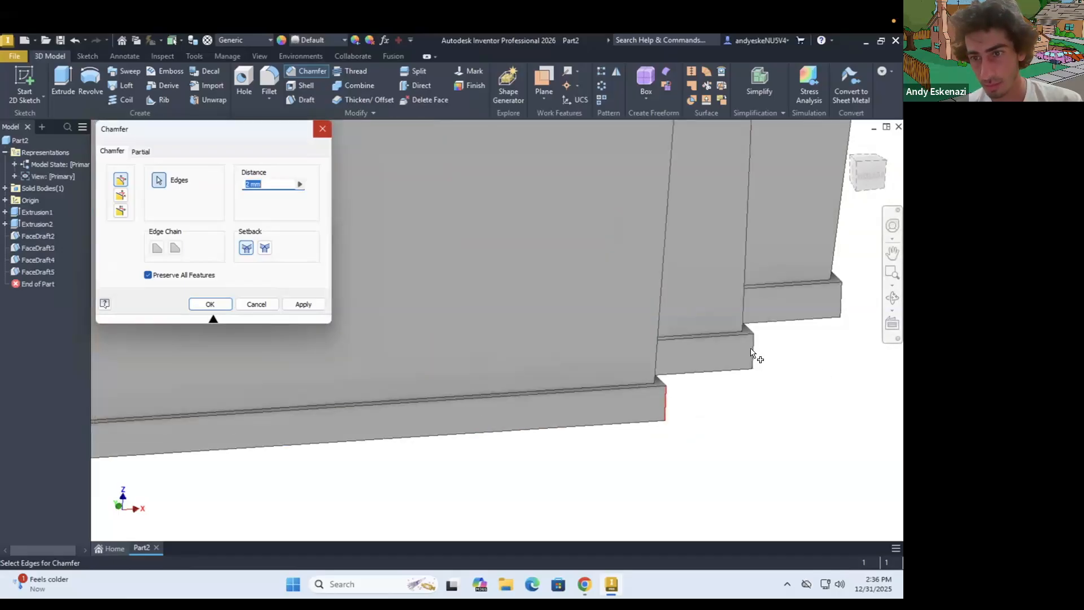
left_click(836, 263)
left_click(744, 280)
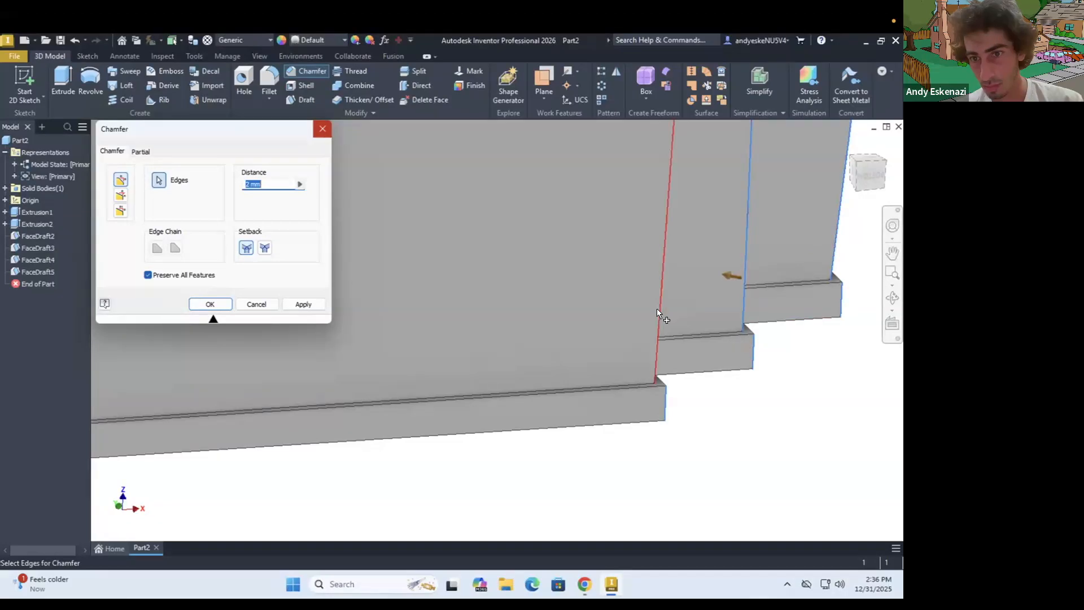
left_click(656, 345)
Extend the 2 mm chamfer selection to the protruding body and ledge edges of the third stepped corner
scroll(567, 350, "down", 6)
middle_click_drag(481, 308, 497, 404, "shift")
scroll(496, 403, "up", 4)
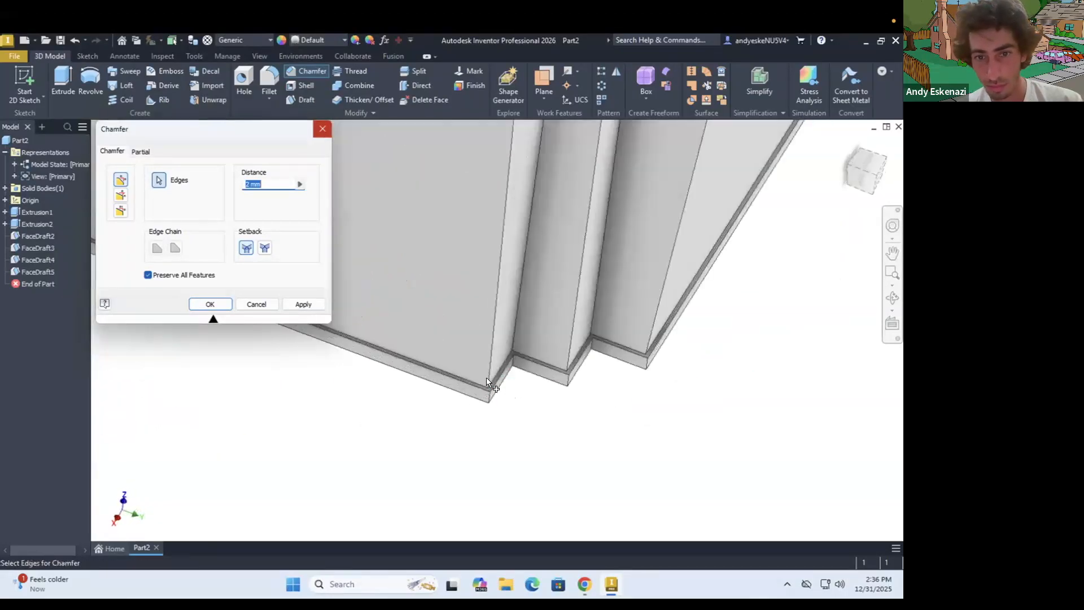
left_click(570, 346)
left_click(647, 368)
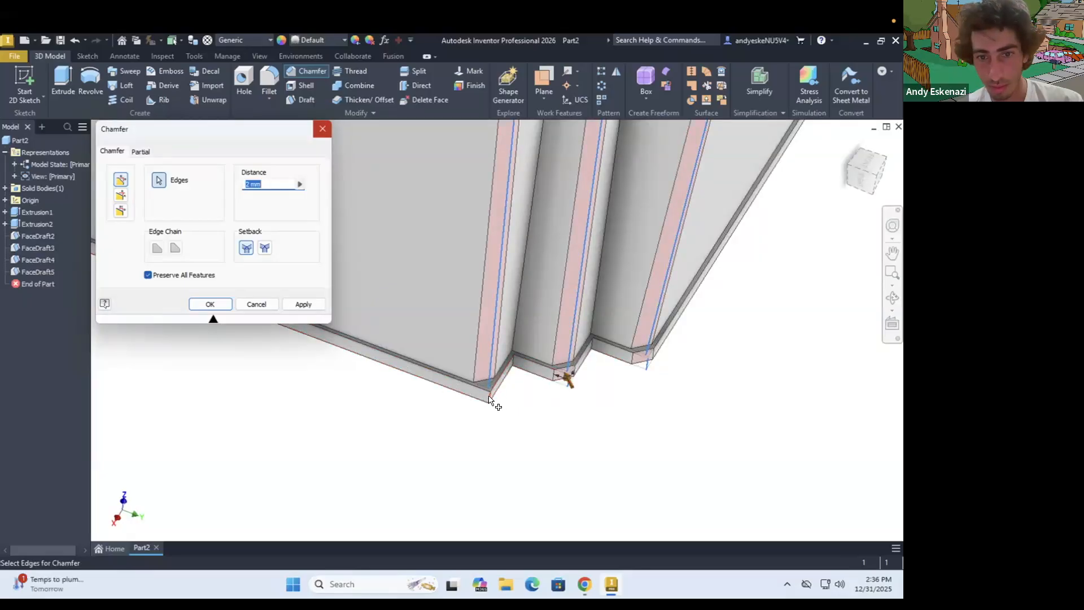
Include the fourth stepped corner's protruding vertical body and ledge edges, and create the 2 mm chamfer
scroll(538, 421, "down", 6)
middle_click_drag(570, 301, 563, 375, "shift")
scroll(395, 485, "up", 5)
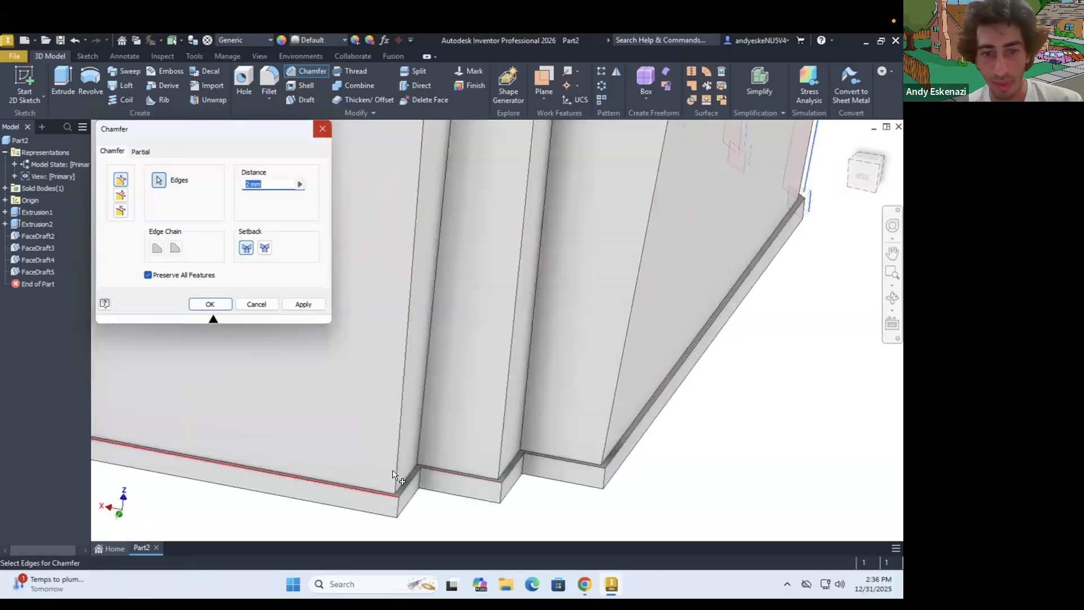
left_click(394, 501)
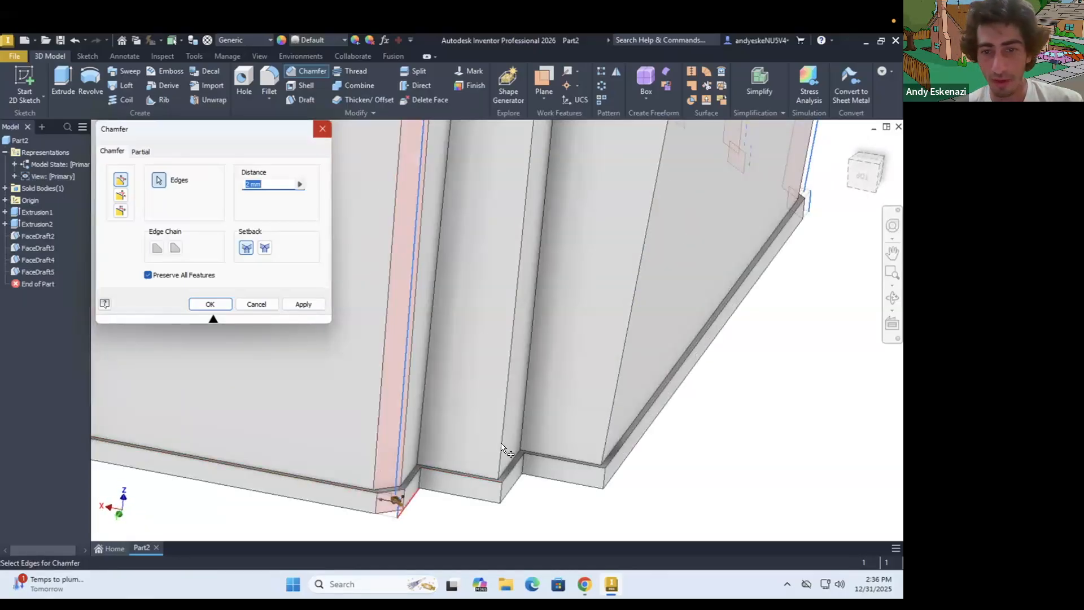
left_click(498, 495)
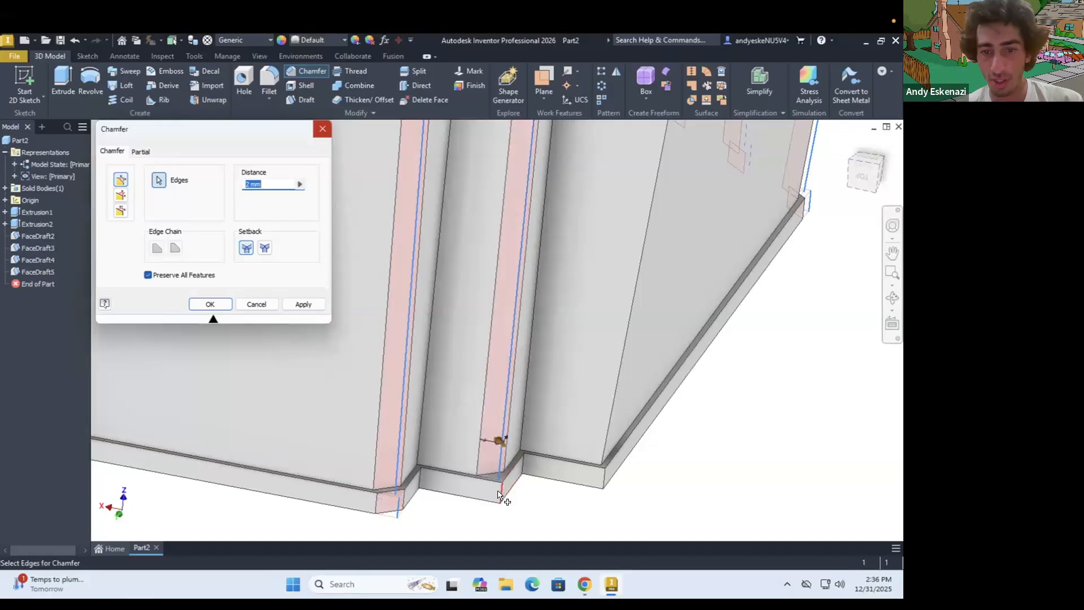
left_click(607, 446)
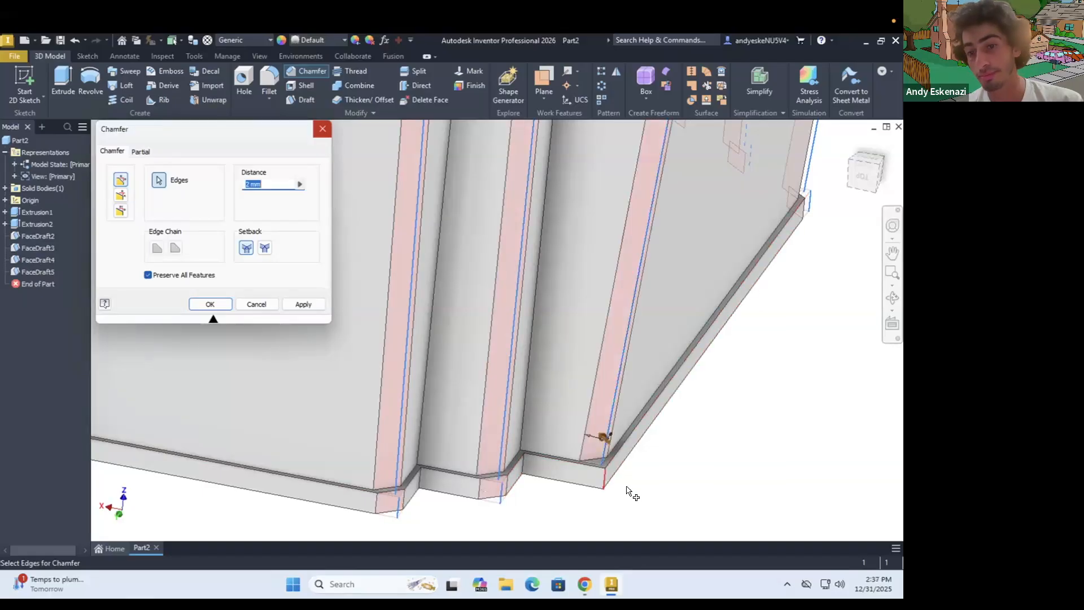
scroll(626, 491, "down", 5)
left_click(210, 304)
Examine the chamfered block from several sides and compare its corners with the close-up tower photo in Chrome
scroll(457, 392, "down", 5)
key("F4")
left_click_drag(392, 359, 477, 401)
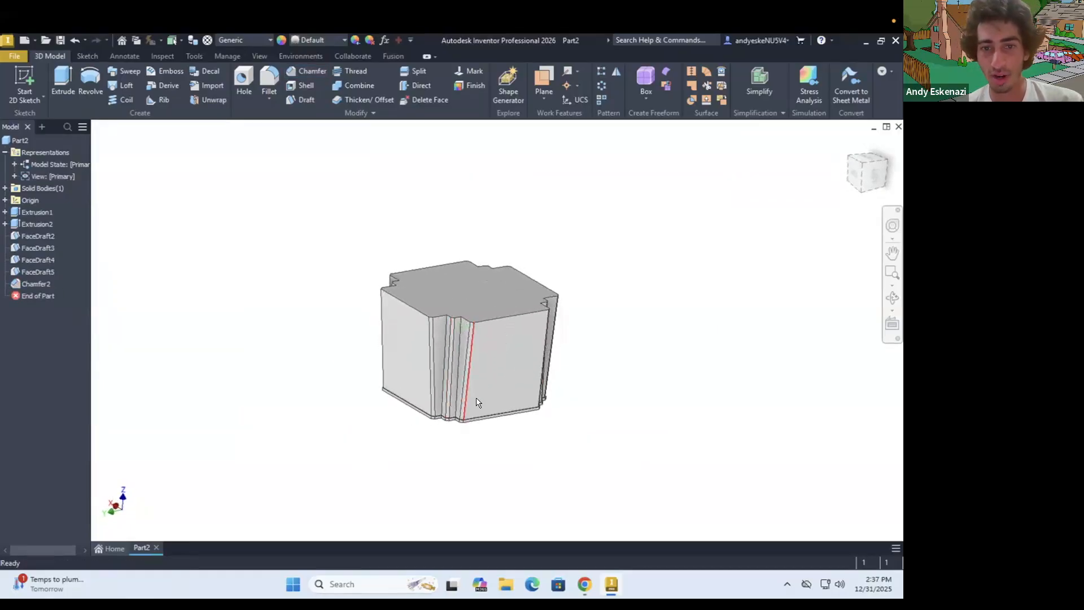
scroll(477, 402, "up", 5)
scroll(414, 354, "down", 5)
key("F4")
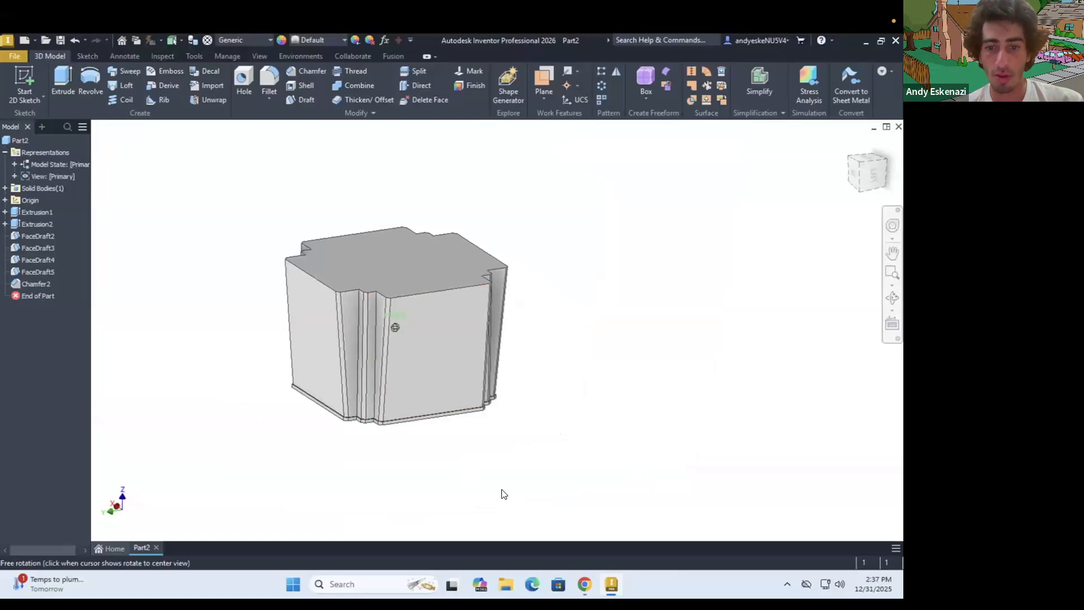
scroll(400, 355, "up", 3)
left_click(582, 584)
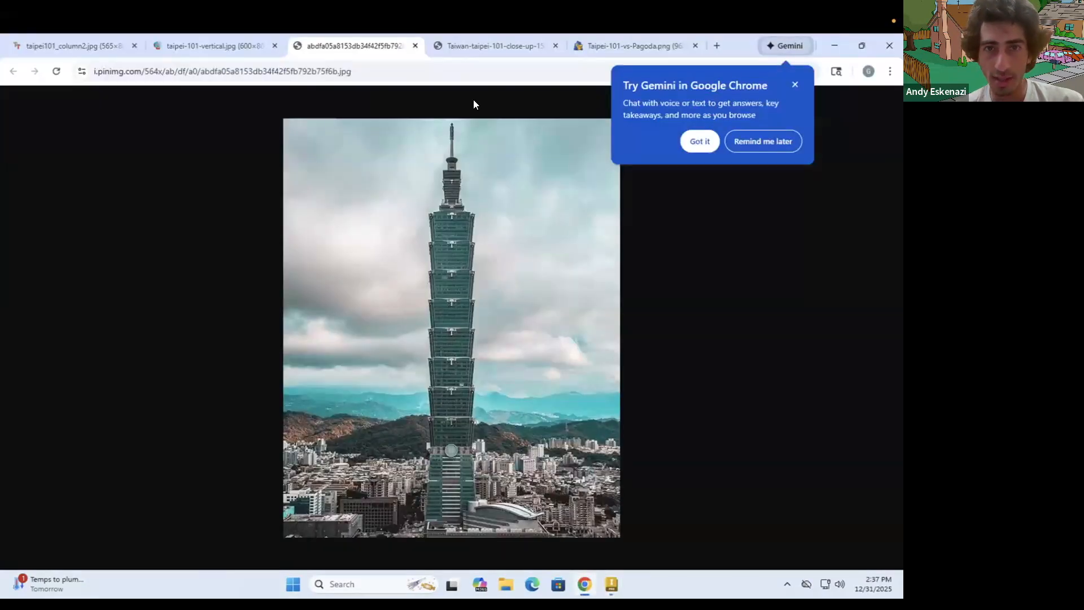
left_click(474, 48)
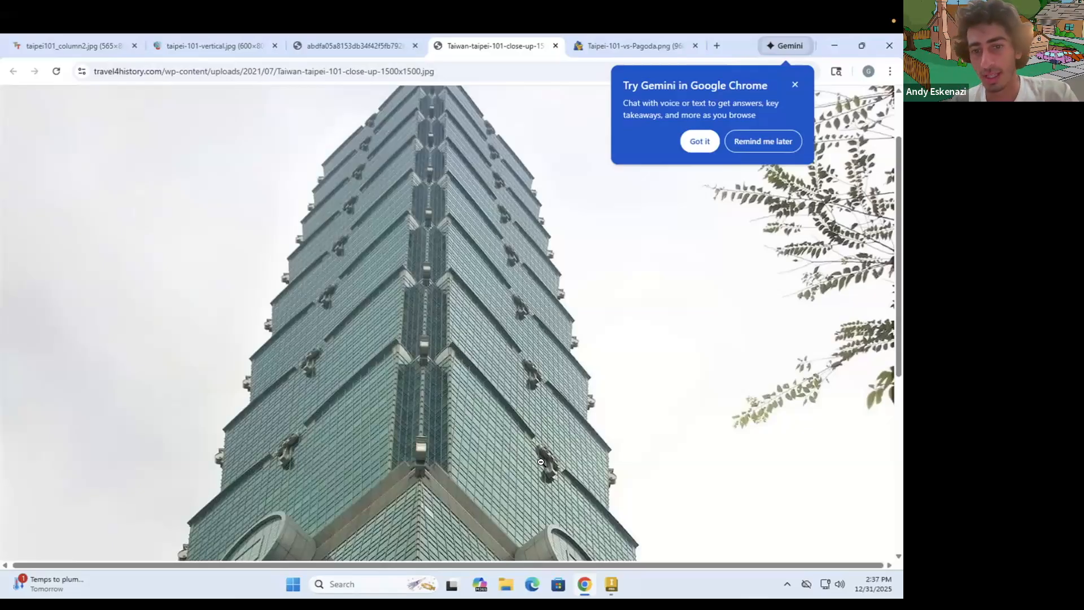
Compare the chamfered block with the Taipei 101 reference photos in Chrome, and return to Inventor
left_click(608, 584)
key("F4")
left_click_drag(369, 288, 442, 327)
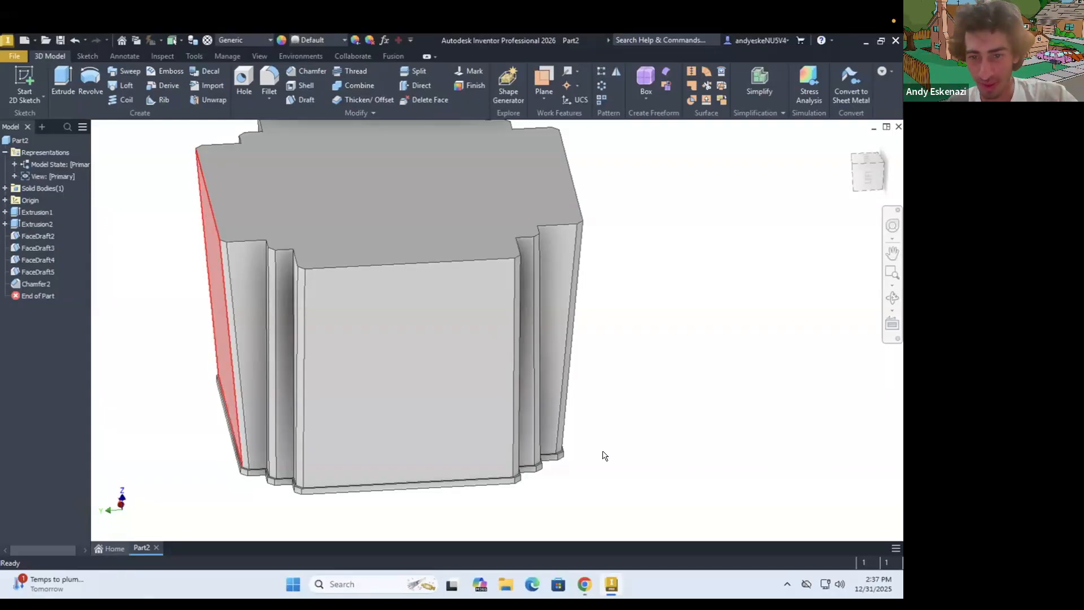
left_click(590, 582)
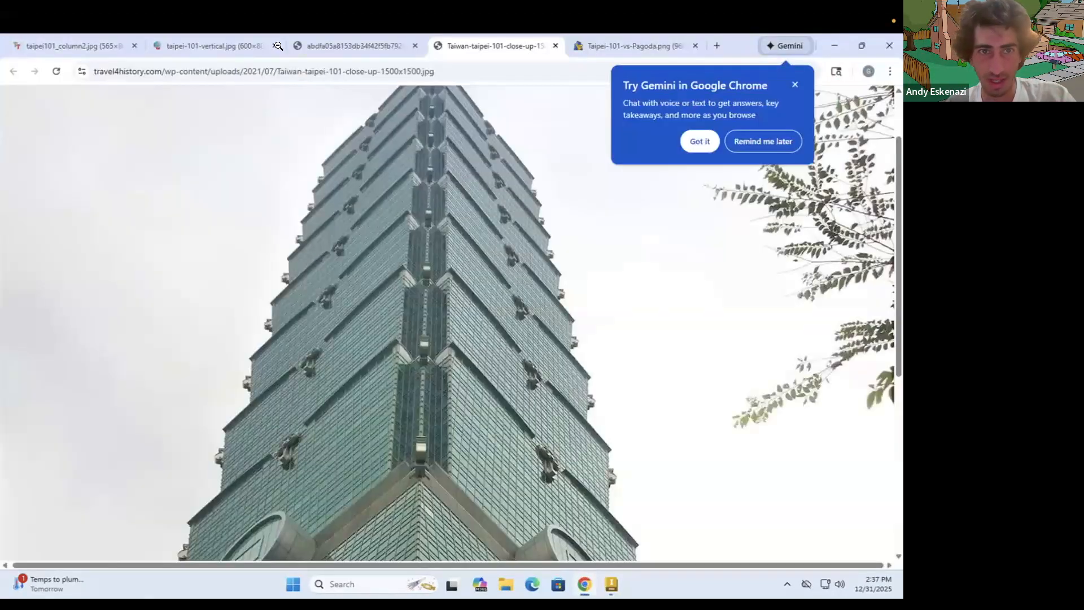
left_click(211, 48)
left_click(96, 47)
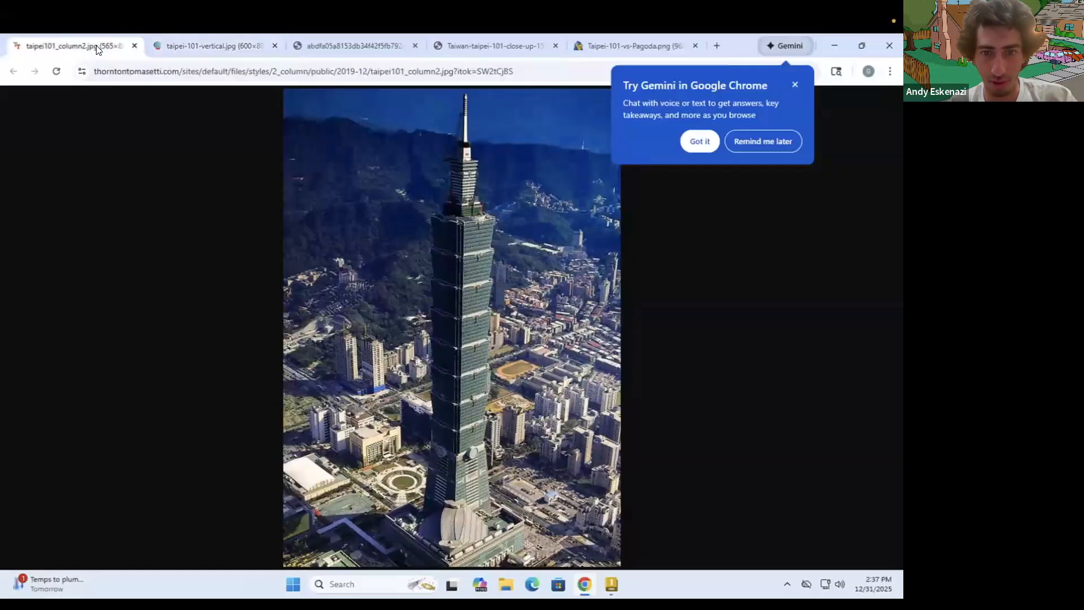
left_click(507, 47)
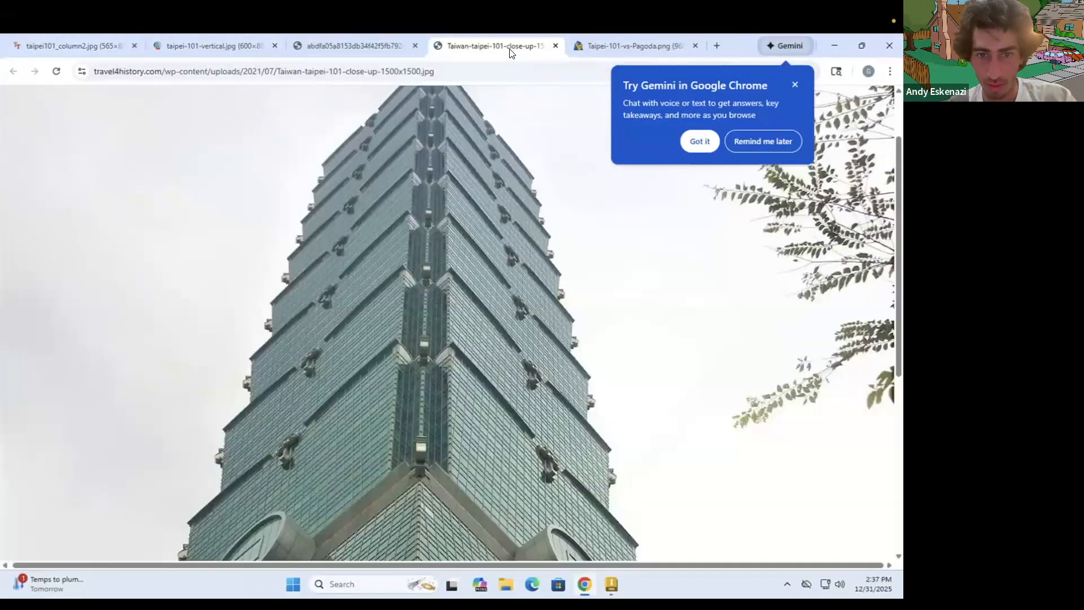
left_click(603, 47)
left_click(340, 49)
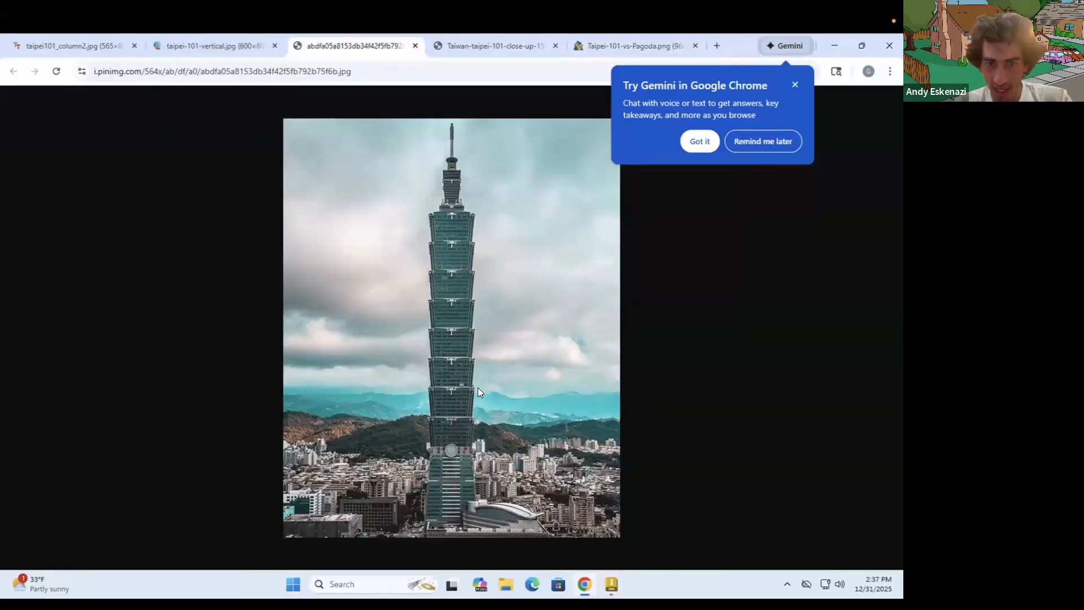
left_click(614, 583)
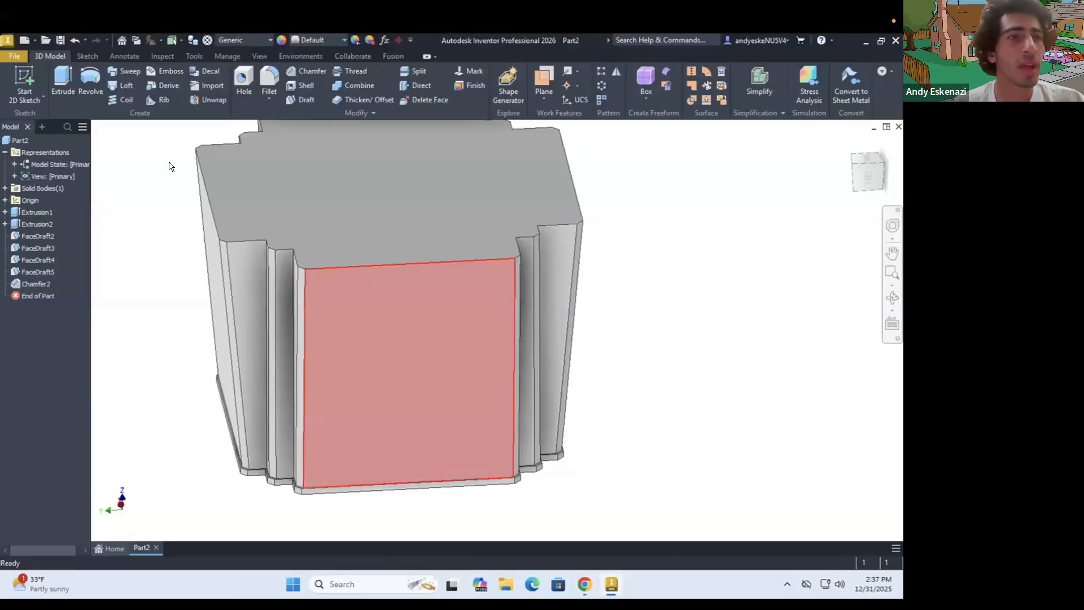
Create a work plane offset 100 mm from the origin's YZ plane, in front of the block's side face
scroll(425, 317, "down", 3)
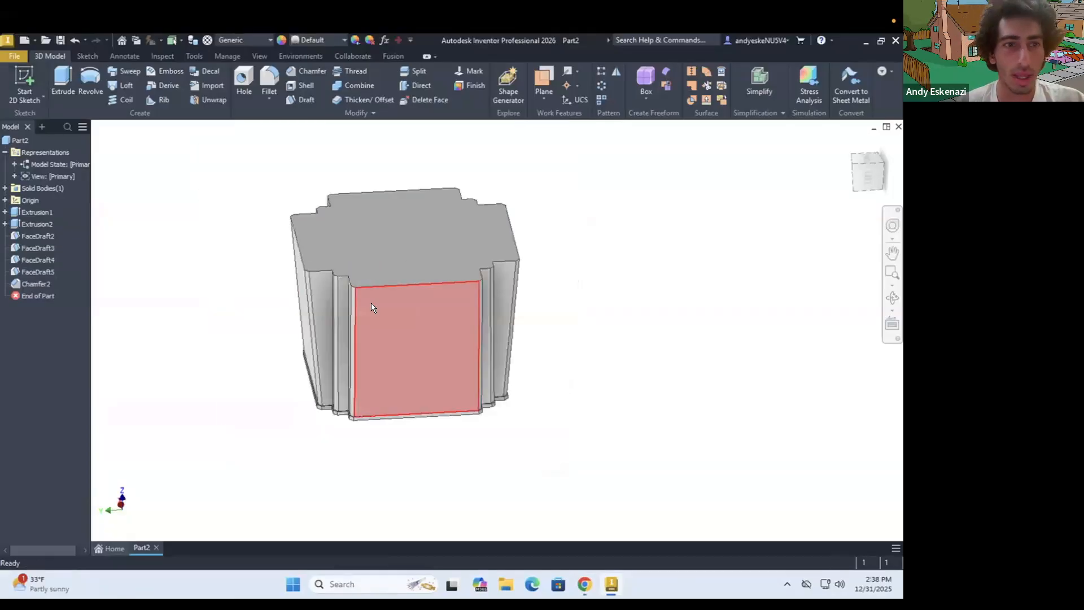
left_click(5, 200)
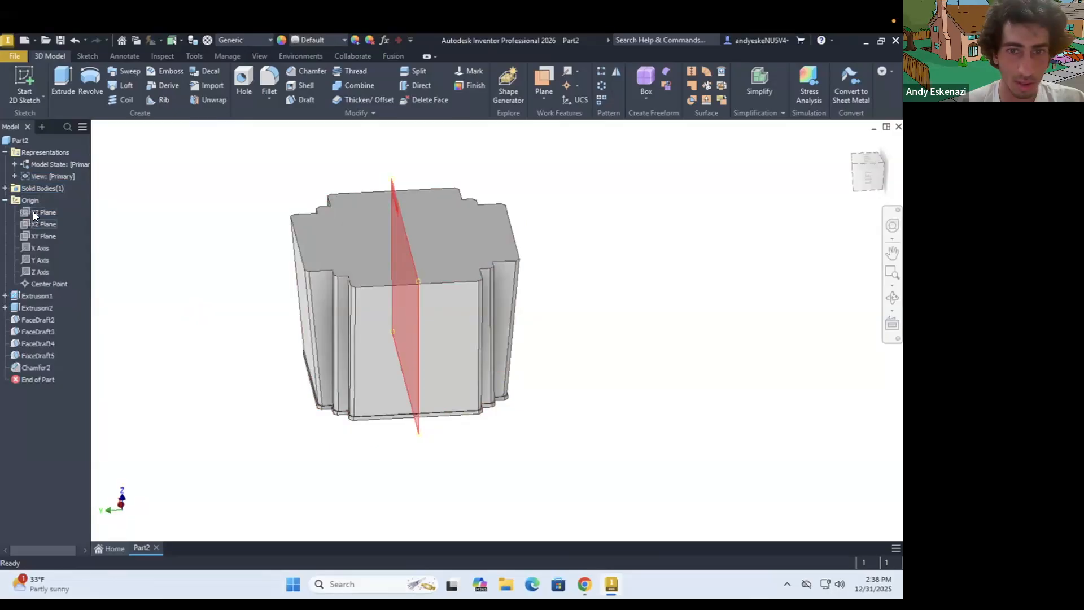
left_click(34, 212)
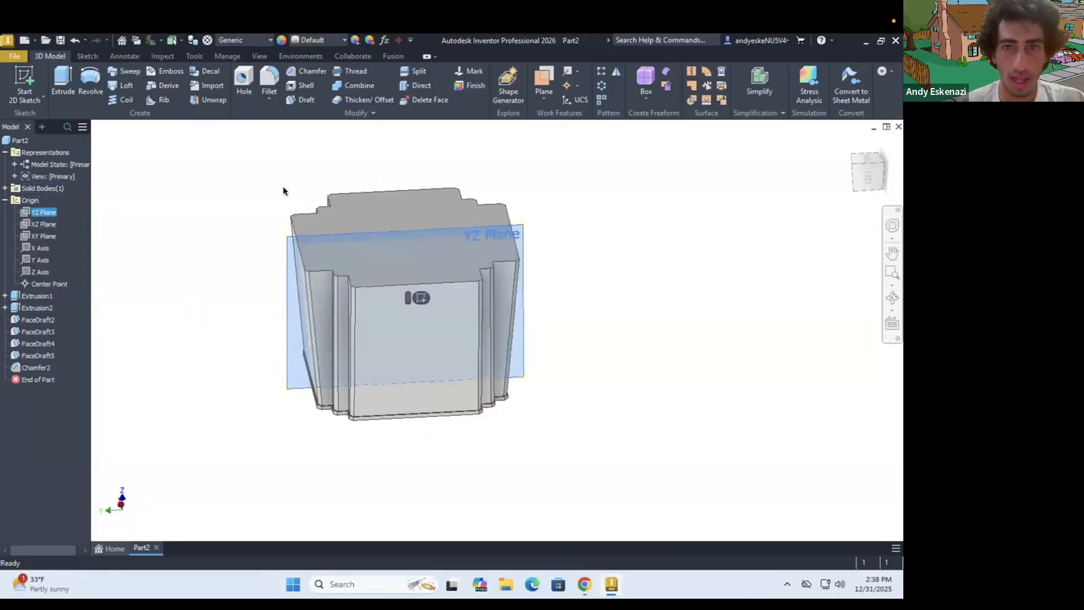
left_click(538, 82)
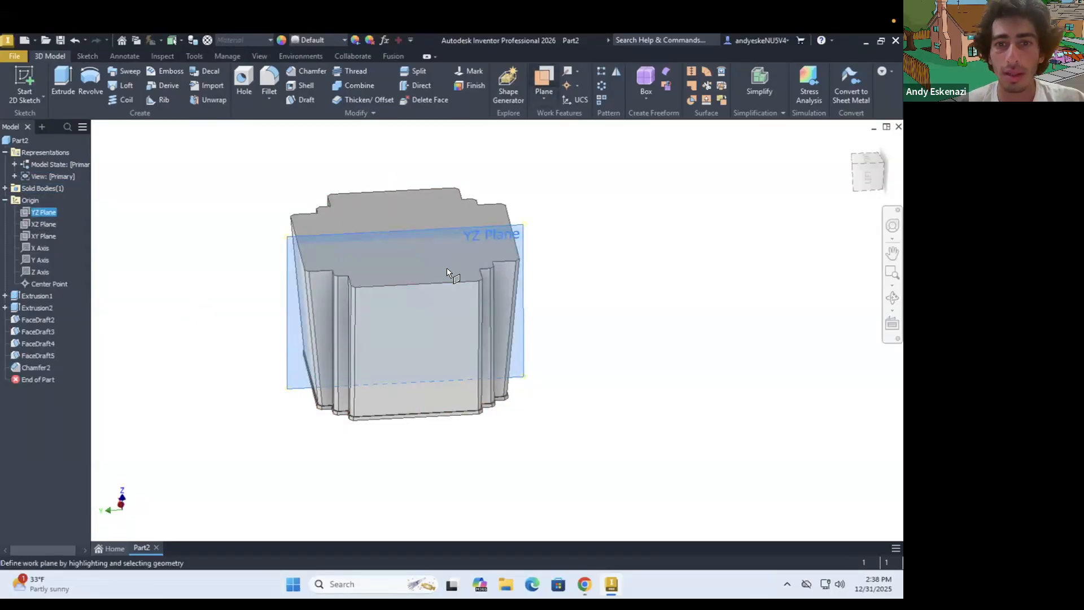
scroll(456, 274, "down", 3)
middle_click_drag(460, 273, 556, 308, "shift")
scroll(460, 286, "up", 4)
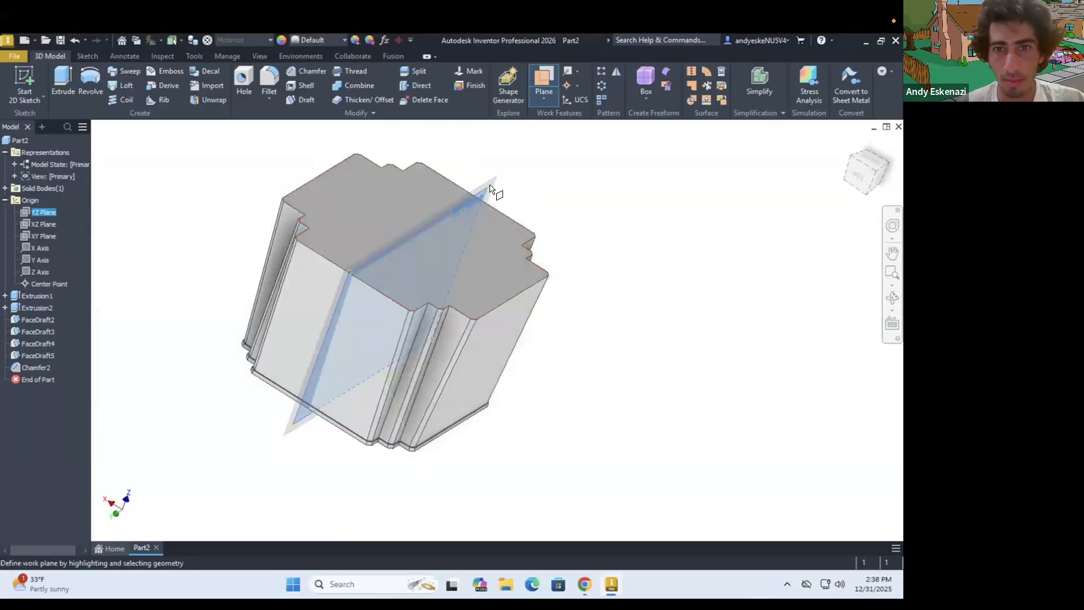
left_click(544, 100)
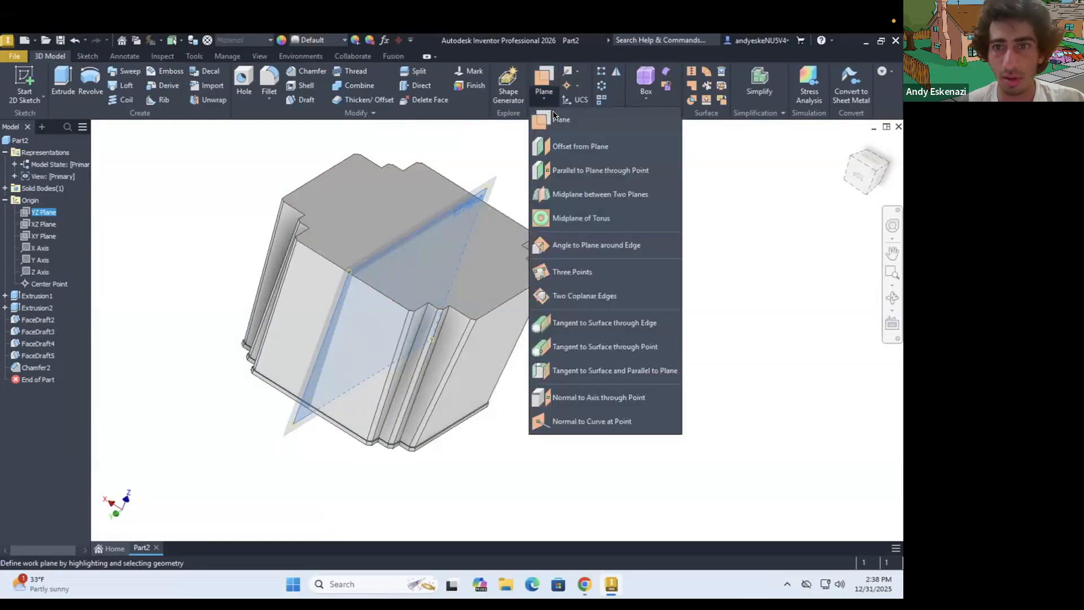
left_click(585, 146)
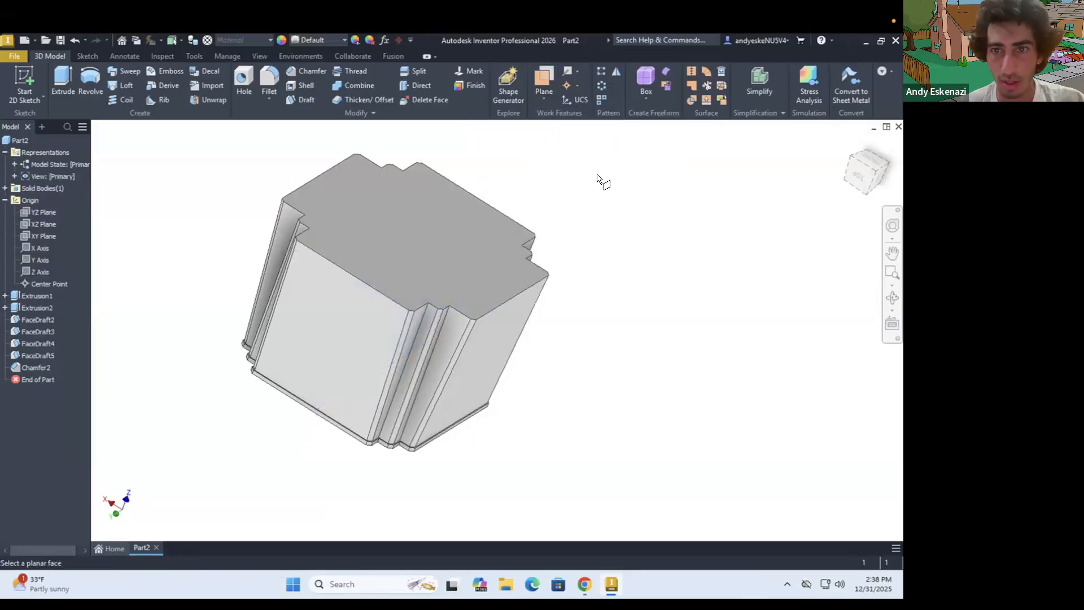
left_click(38, 210)
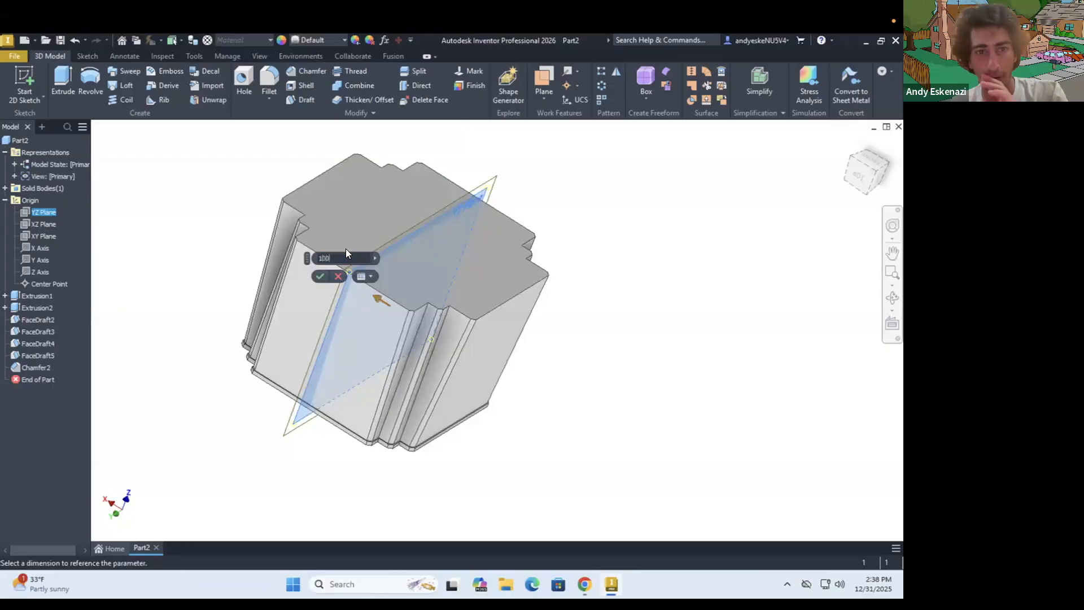
left_click(320, 276)
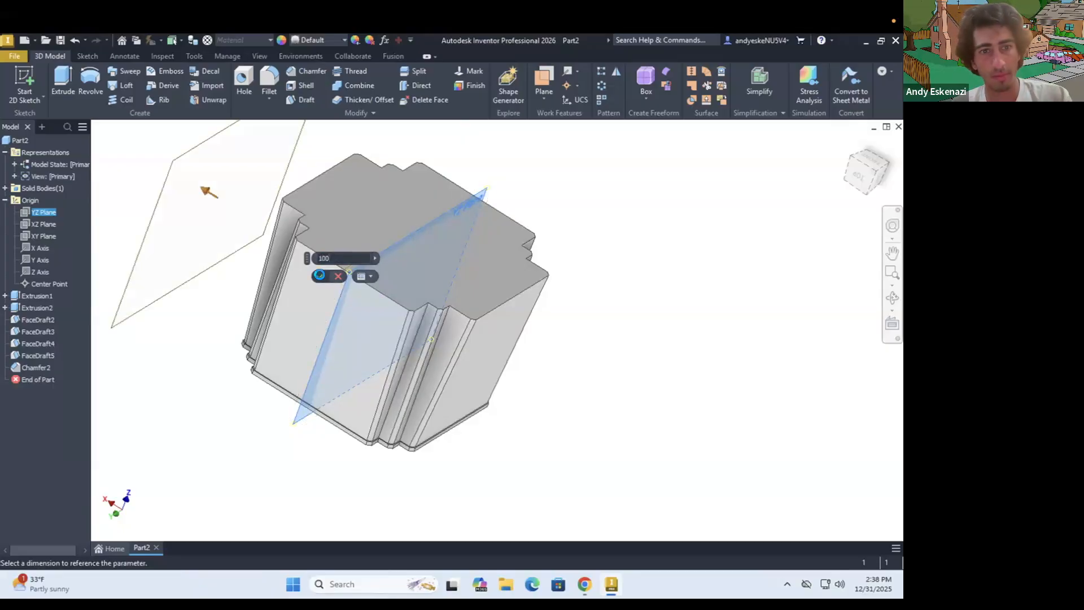
Start a new 2D sketch on the offset work plane
mouse_move(353, 282)
middle_mouse_down("shift")
mouse_move(363, 249)
mouse_move(432, 271)
mouse_move(437, 317)
middle_mouse_up("shift")
key("s")
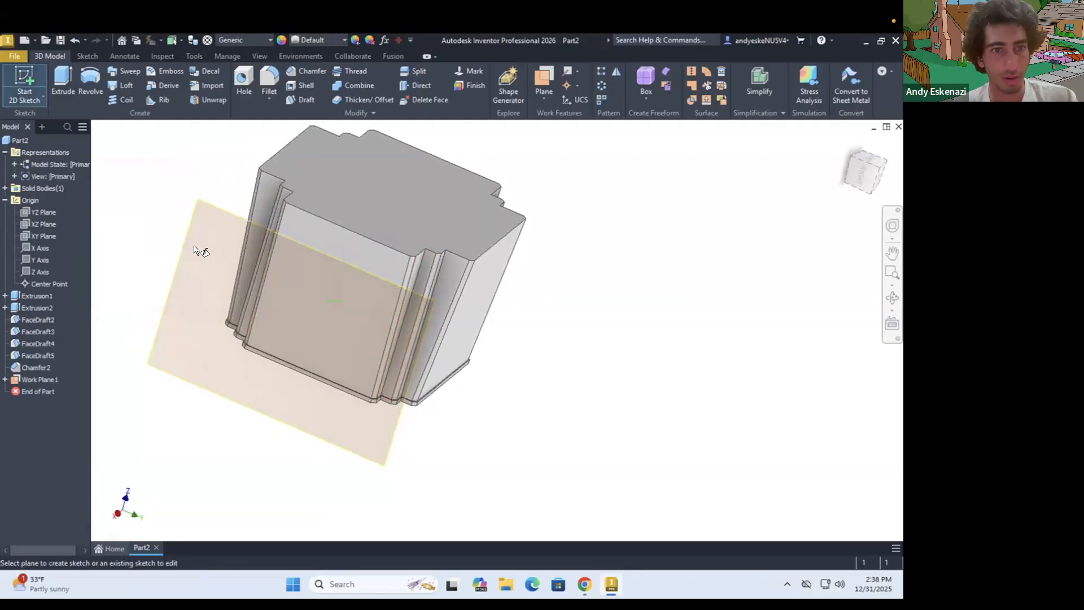
left_click(193, 216)
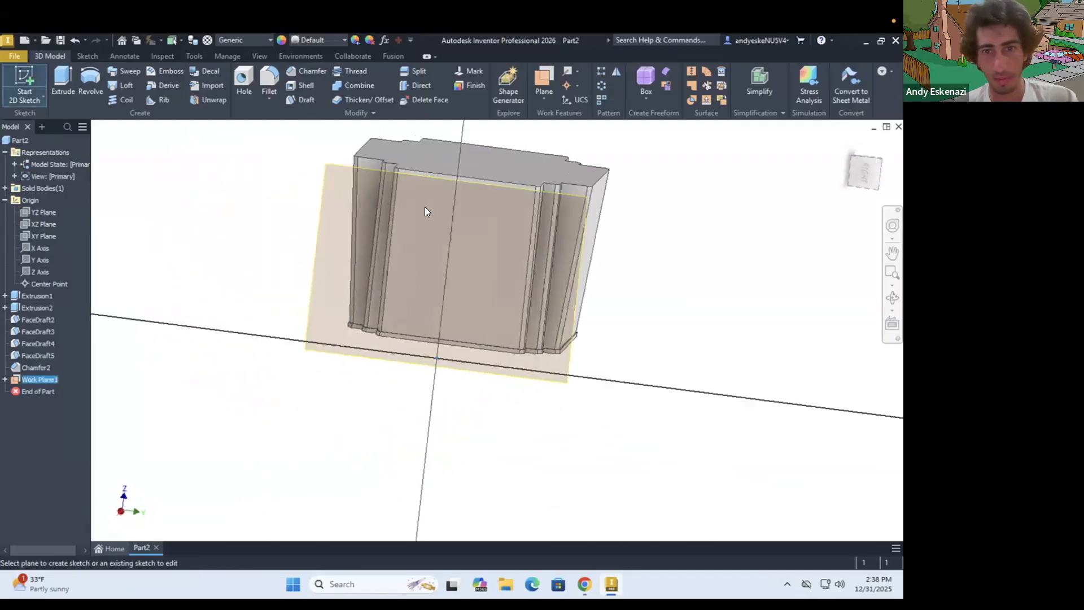
left_click(425, 208)
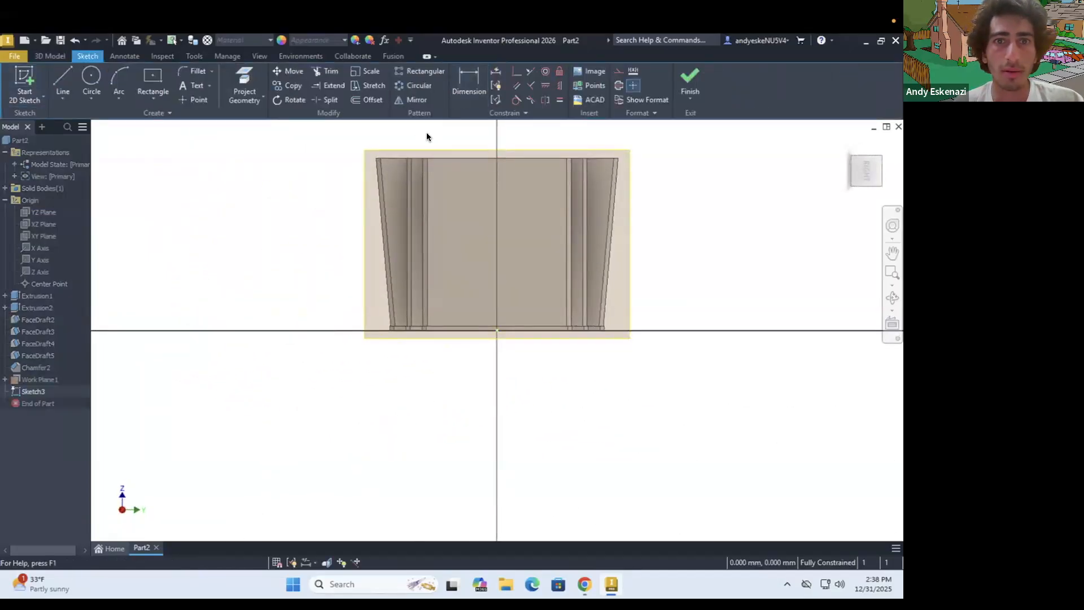
Project the top edge of the block's broad front face into the sketch and convert it to construction geometry
left_click(245, 72)
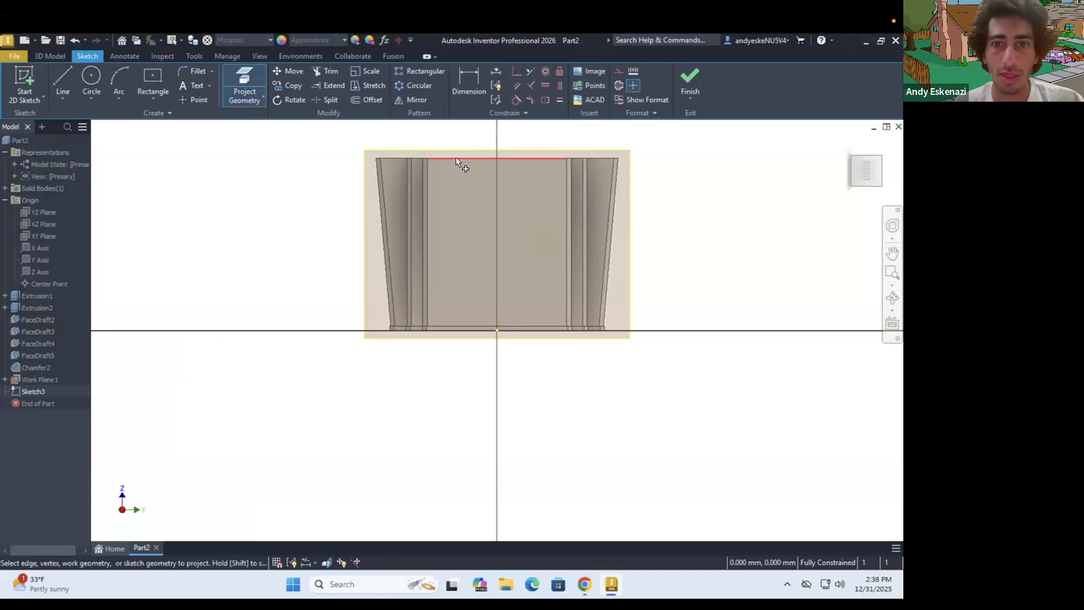
scroll(380, 245, "down", 3)
middle_click_drag(486, 203, 492, 212, "shift")
scroll(489, 210, "up", 5)
key("Escape")
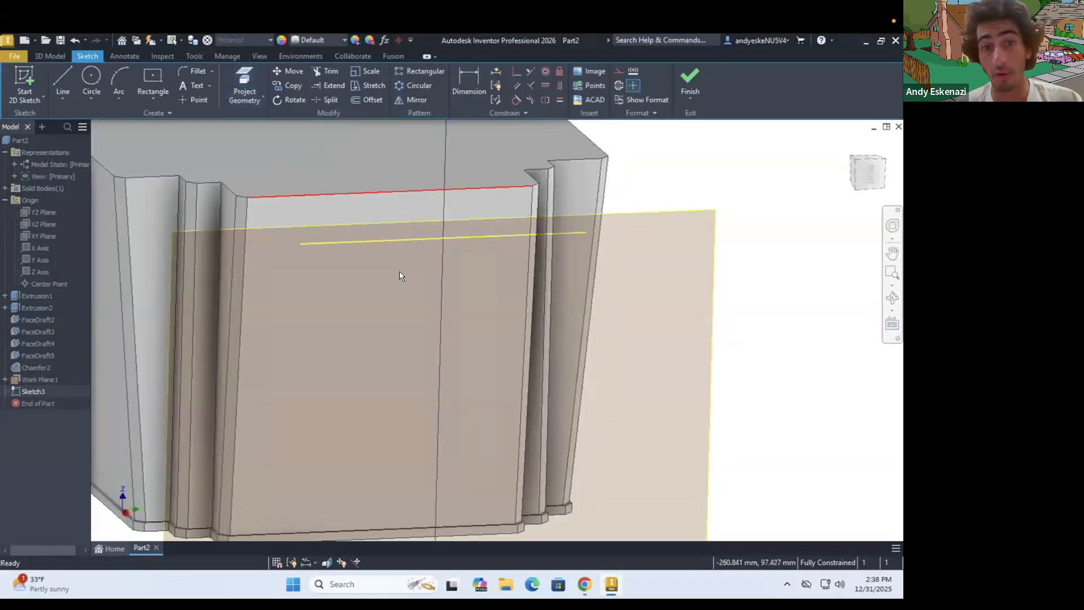
right_click(372, 238)
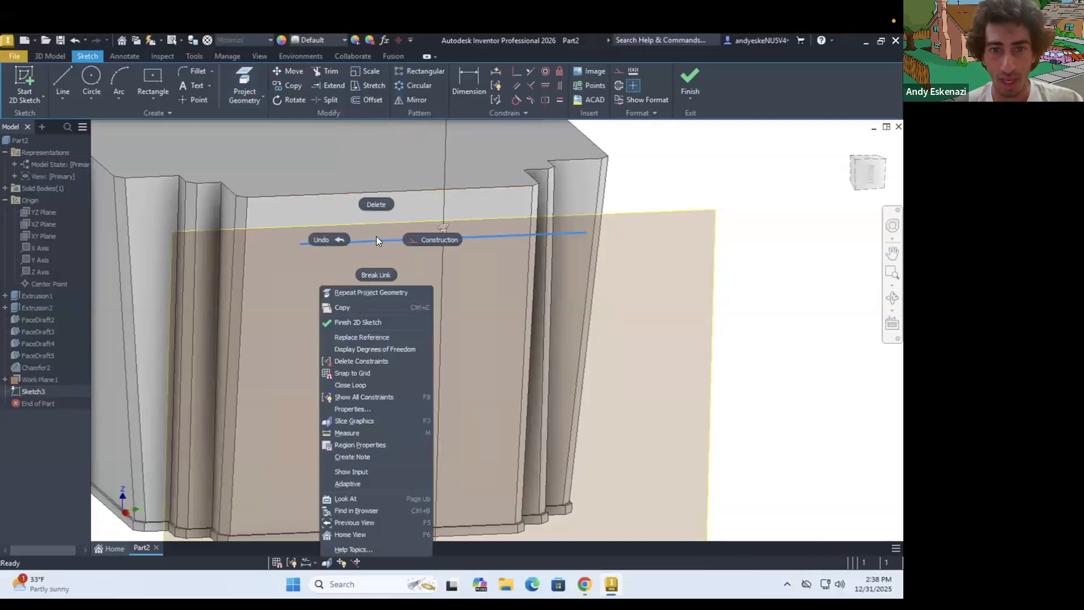
left_click(434, 240)
Draw a short vertical construction line upward from the left end of the projected top edge
scroll(379, 242, "down", 5)
mouse_move(371, 235)
middle_mouse_down("shift")
mouse_move(362, 239)
mouse_move(375, 248)
middle_mouse_up("shift")
scroll(375, 249, "up", 5)
middle_click_drag(314, 235, 313, 223, "shift")
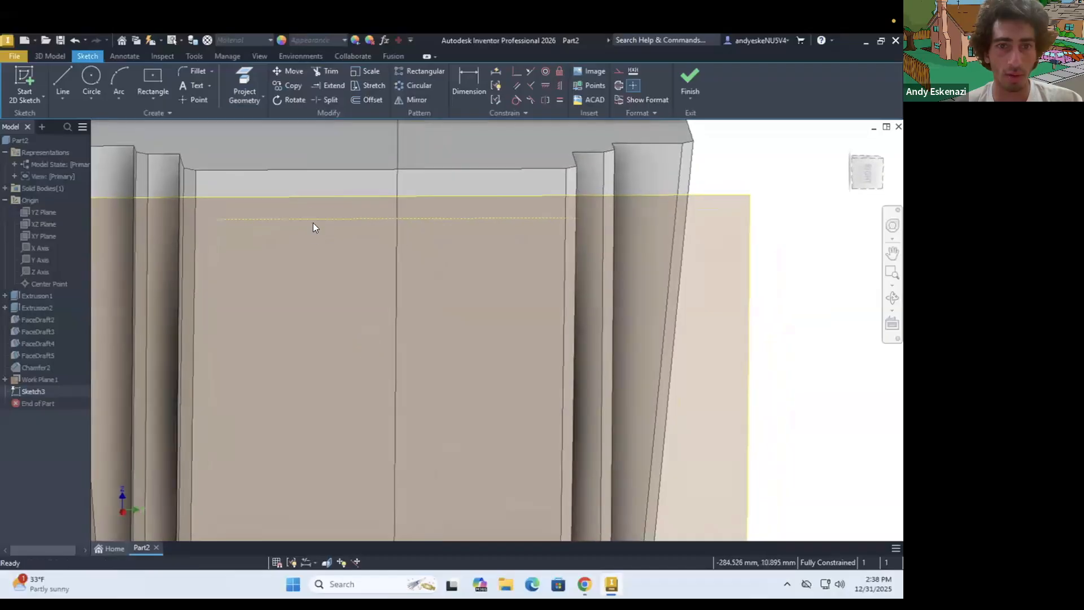
scroll(311, 214, "down", 5)
scroll(312, 213, "up", 6)
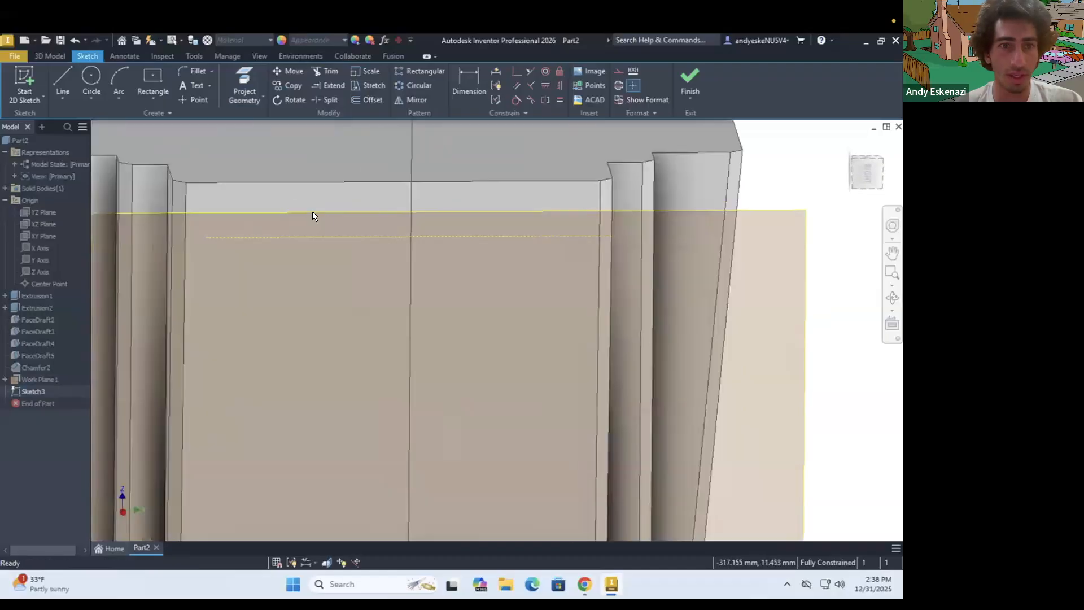
left_click(56, 75)
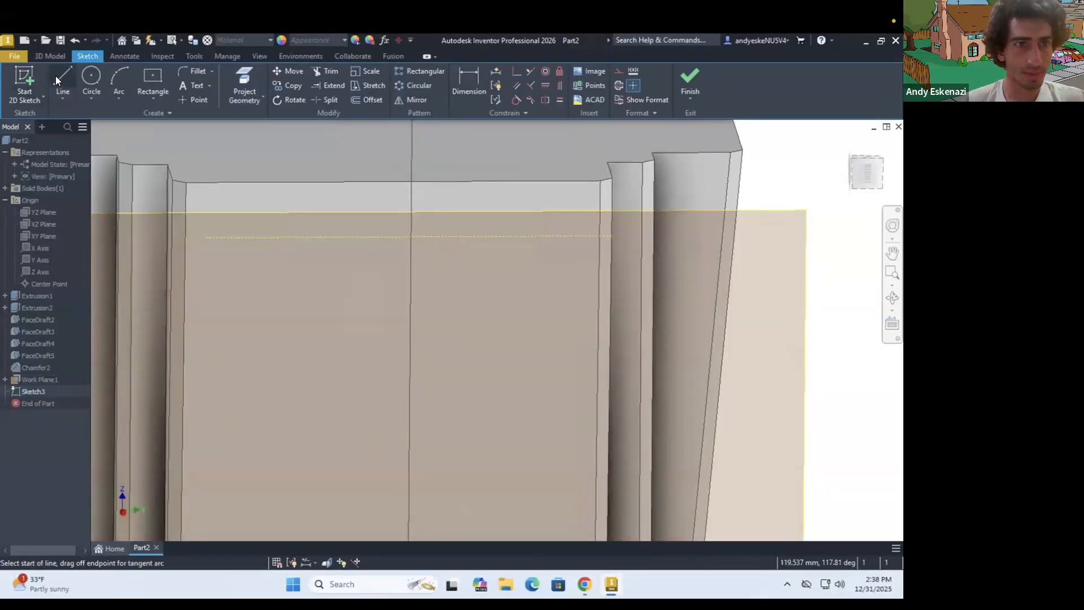
left_click(204, 237)
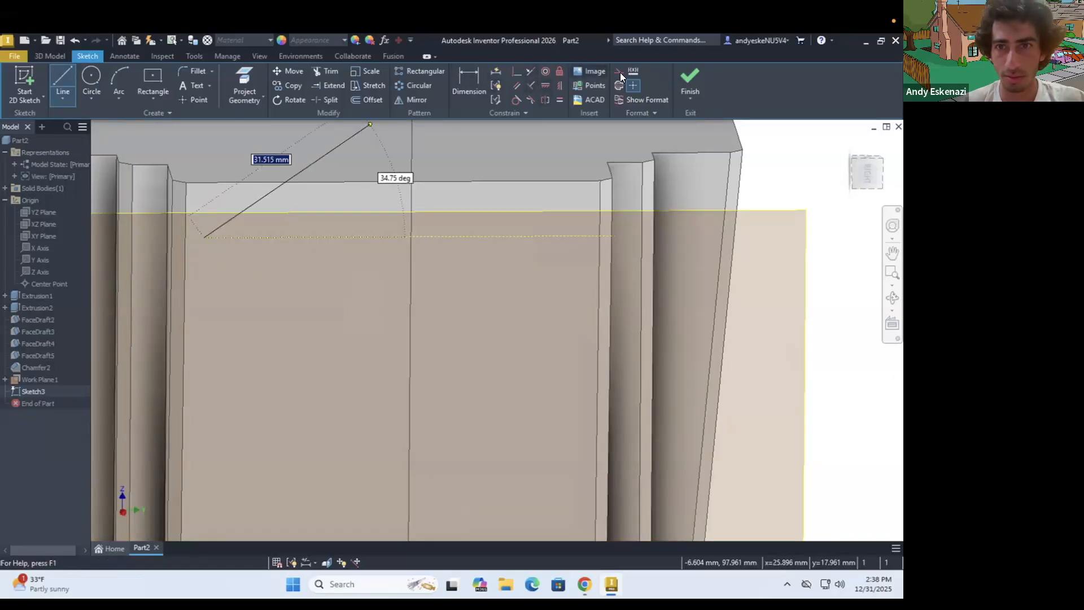
left_click(204, 211)
key("Escape")
Draw a vertical construction line about 3 mm long downward from the midpoint of the projected top edge
left_click(65, 80)
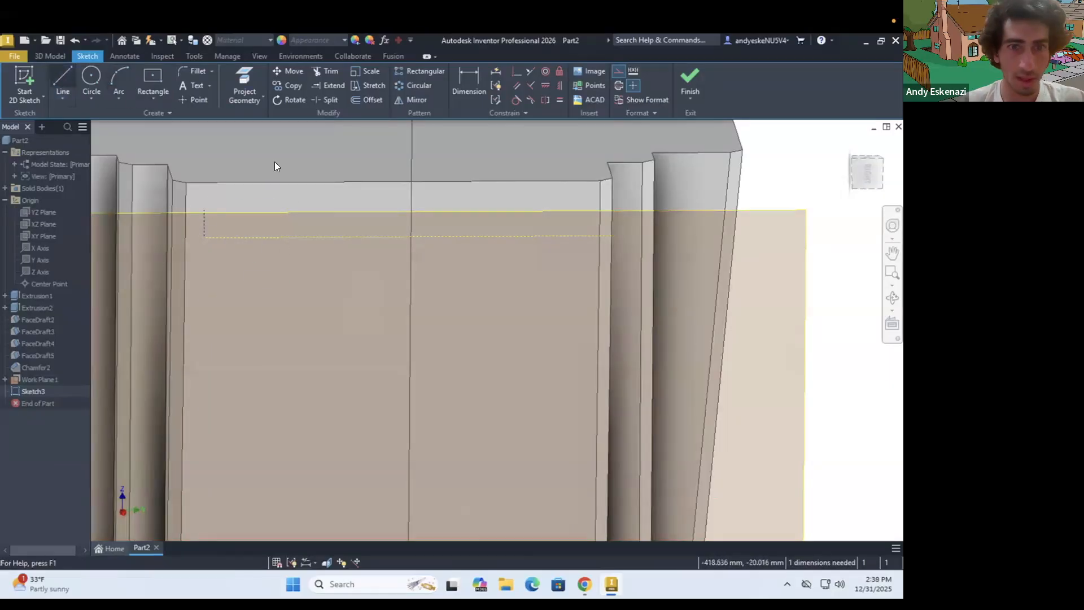
left_click(412, 237)
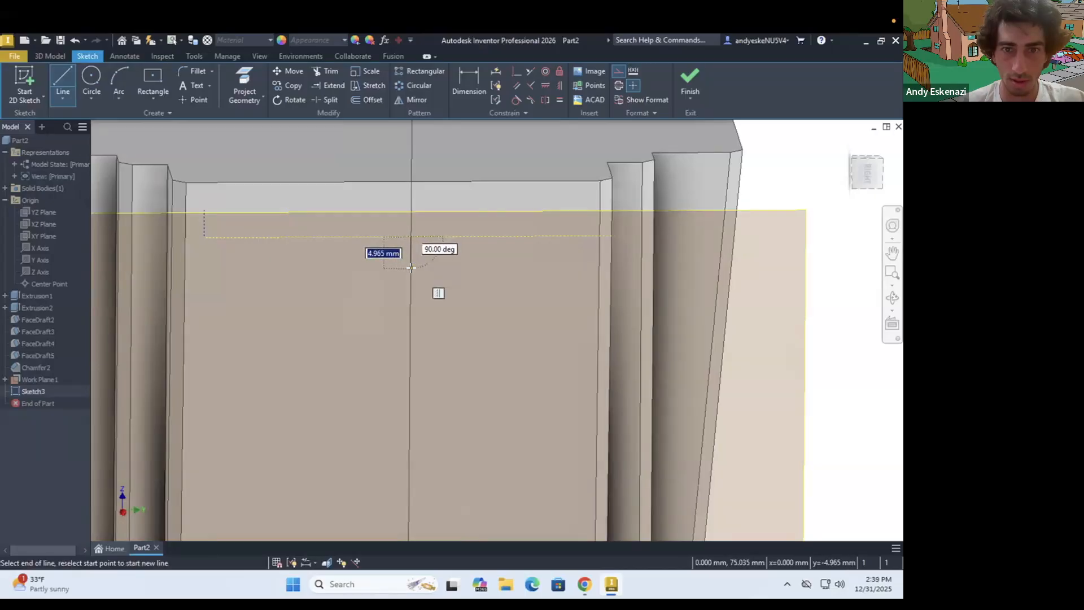
left_click(408, 255)
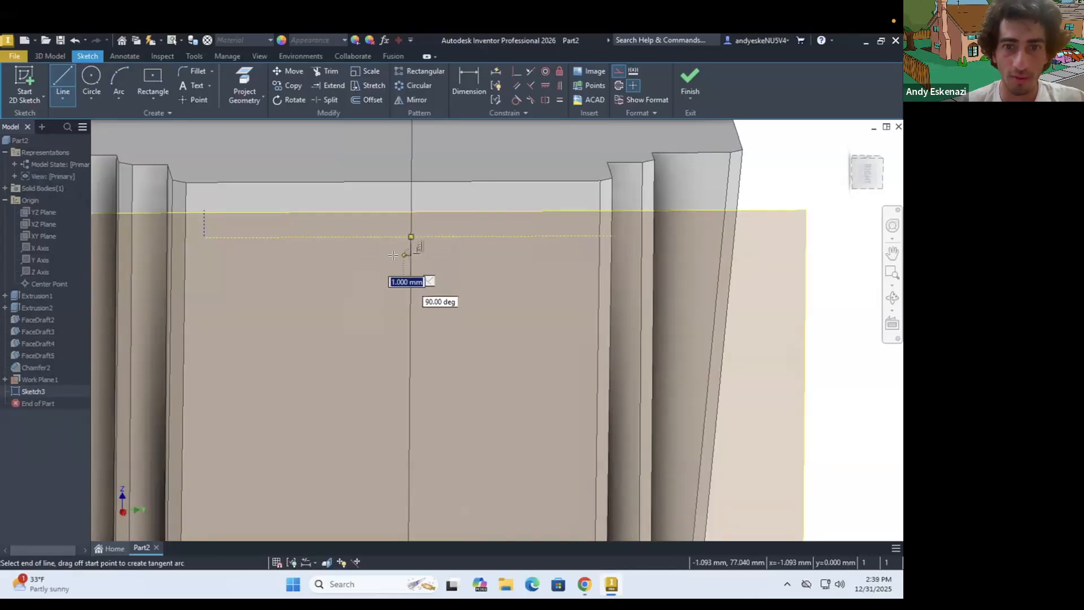
key("Escape")
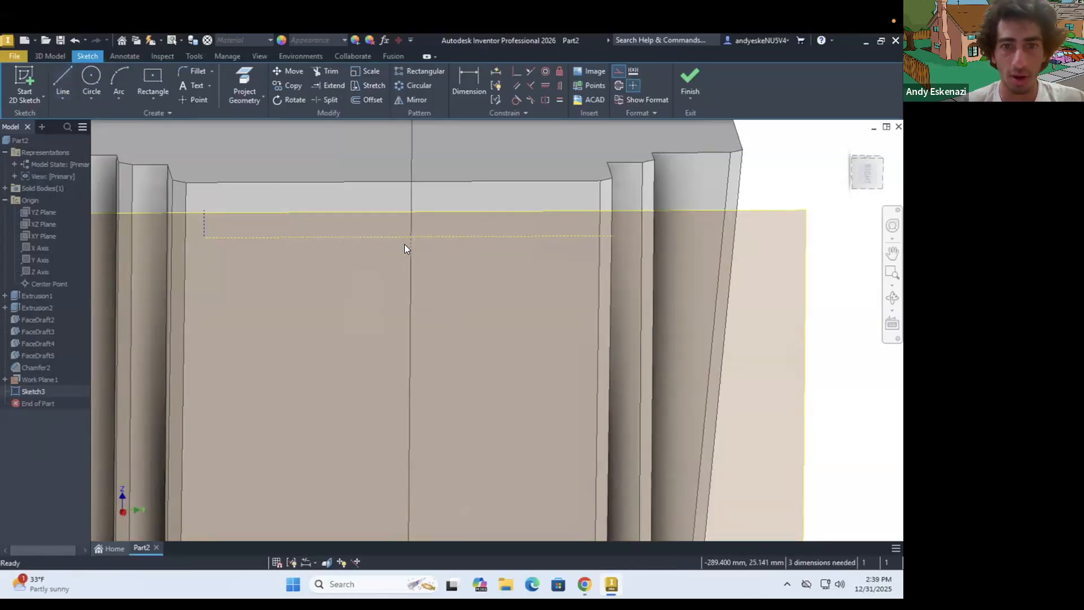
scroll(408, 250, "down", 5)
scroll(407, 250, "up", 4)
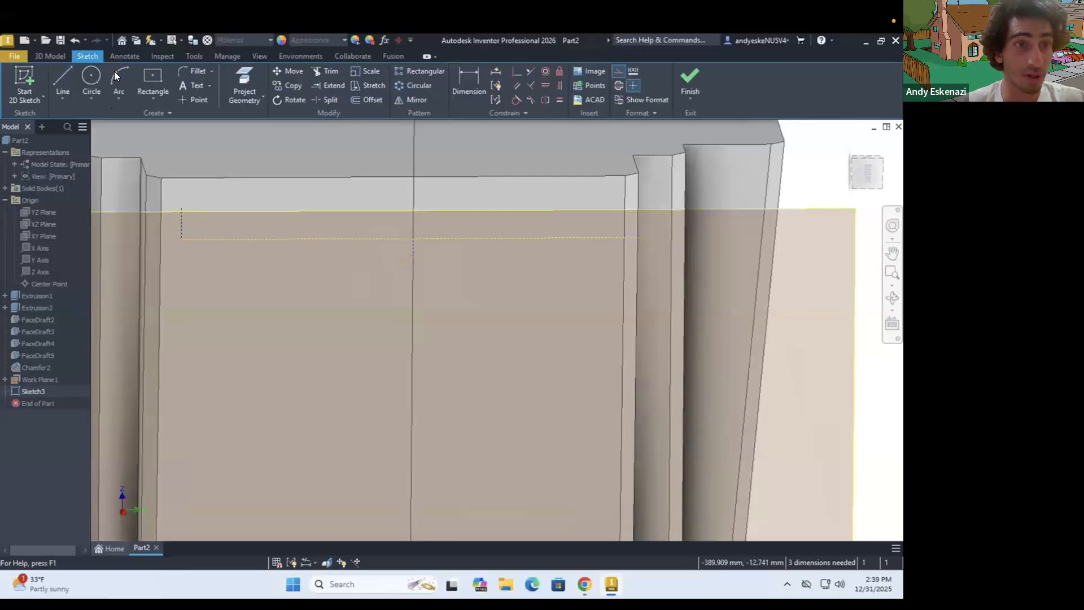
With construction mode off, draw an arc of about 60 mm radius from the left construction line's upper end to near the centre construction line's lower end
left_click(619, 72)
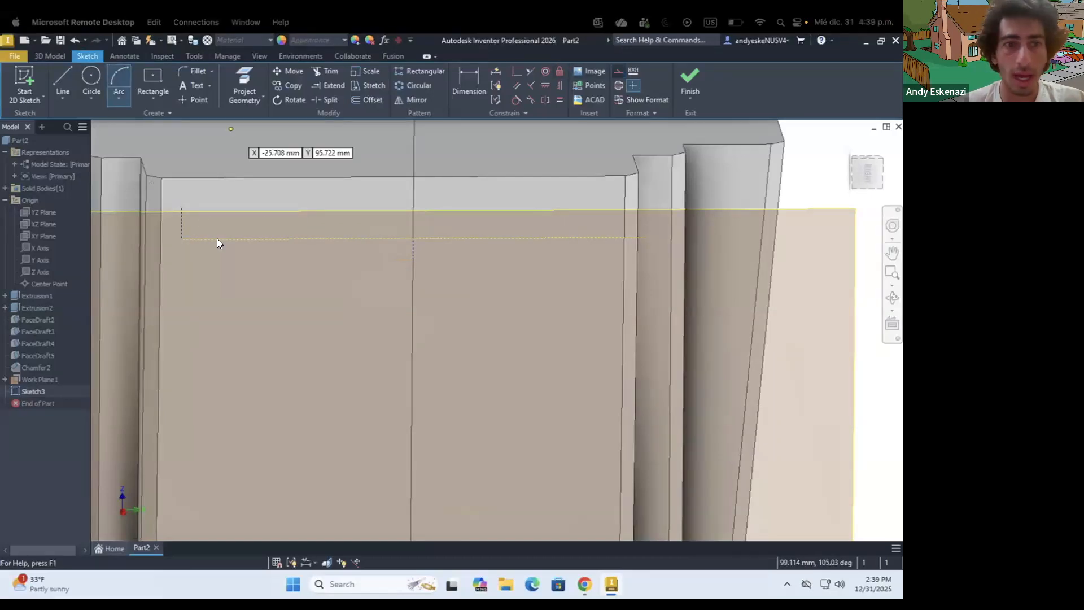
left_click(182, 208)
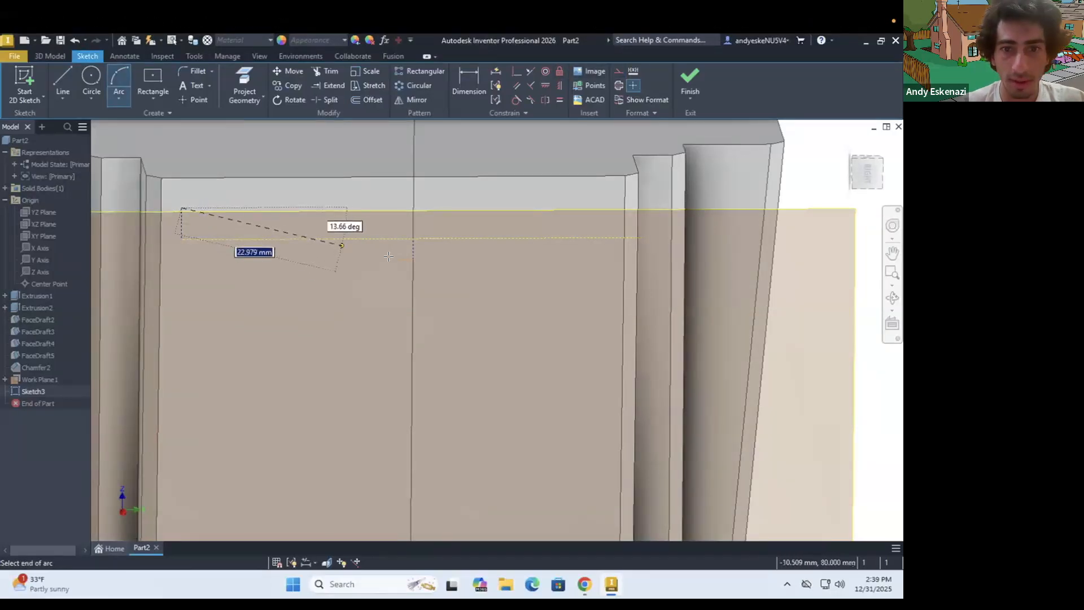
left_click(393, 260)
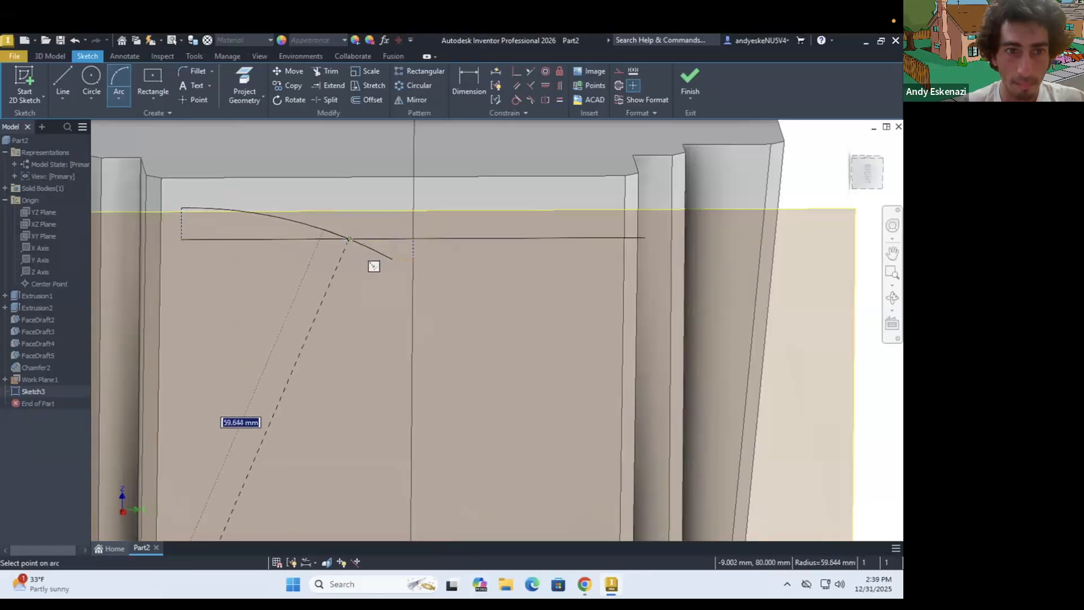
left_click(349, 239)
key("Escape")
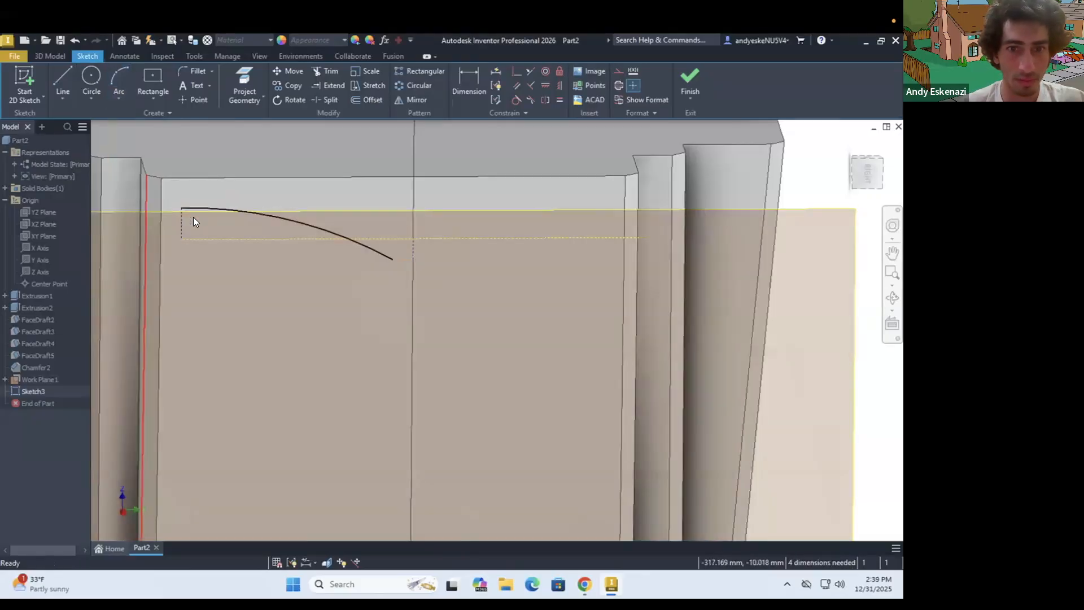
scroll(175, 215, "up", 3)
scroll(232, 215, "down", 5)
mouse_move(289, 234)
middle_mouse_down("shift")
mouse_move(271, 231)
mouse_move(249, 201)
mouse_move(177, 179)
middle_mouse_up("shift")
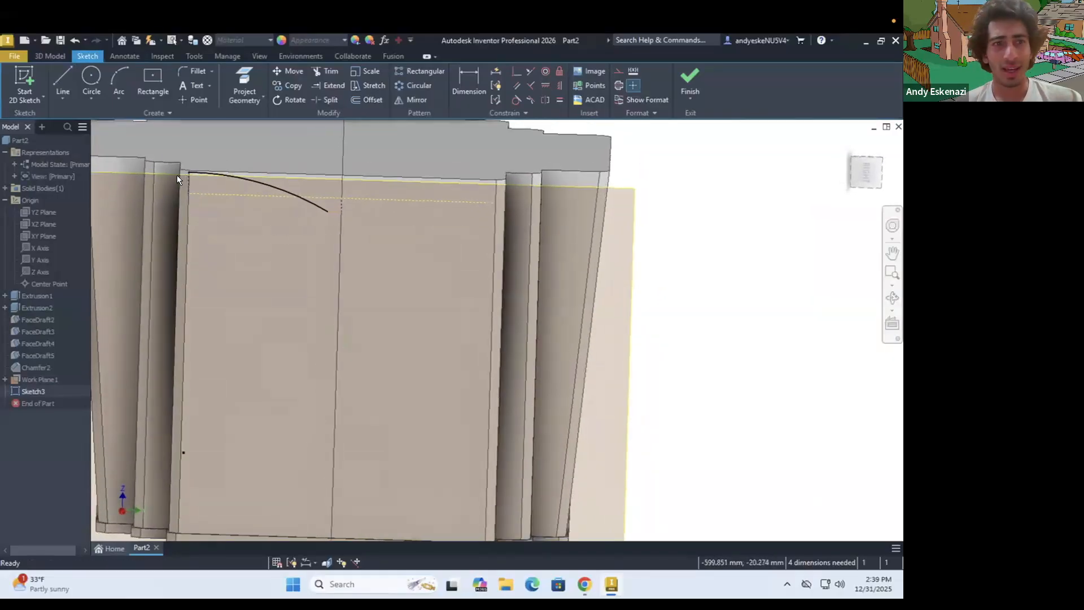
Dimension the vertical construction lines at the arc's left end and at the centre to 2 mm each
scroll(178, 176, "up", 3)
key("d")
left_click(198, 179)
left_click(147, 189)
type("2")
key("Return")
left_click(486, 233)
left_click(523, 234)
type("2")
key("Return")
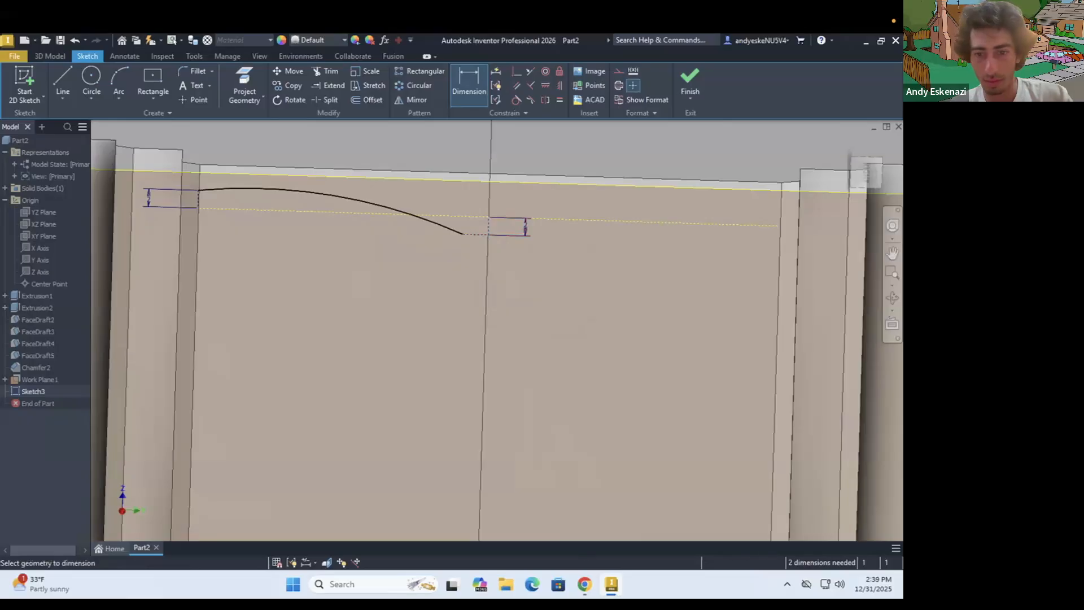
Dimension the horizontal construction line between the arc's right end and the centre line to 2 mm
key("alt+Tab")
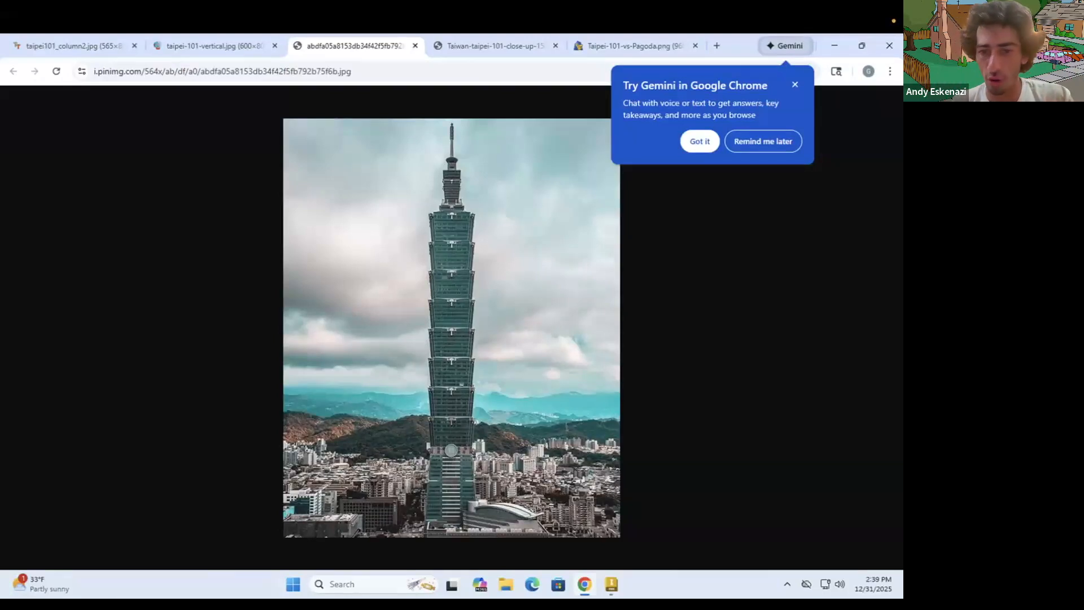
key("alt+Tab")
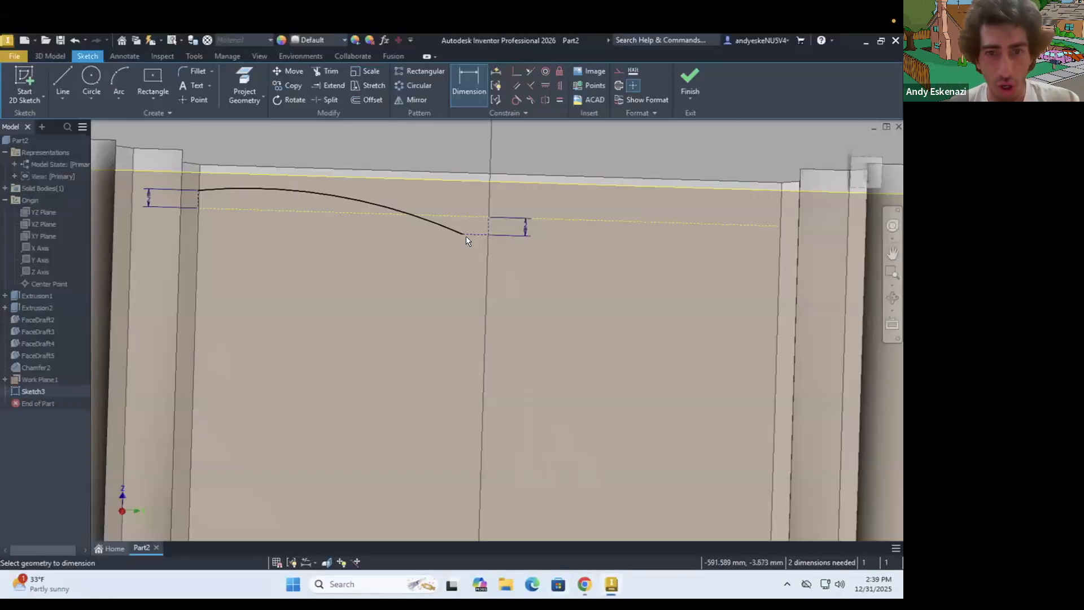
scroll(466, 236, "up", 3)
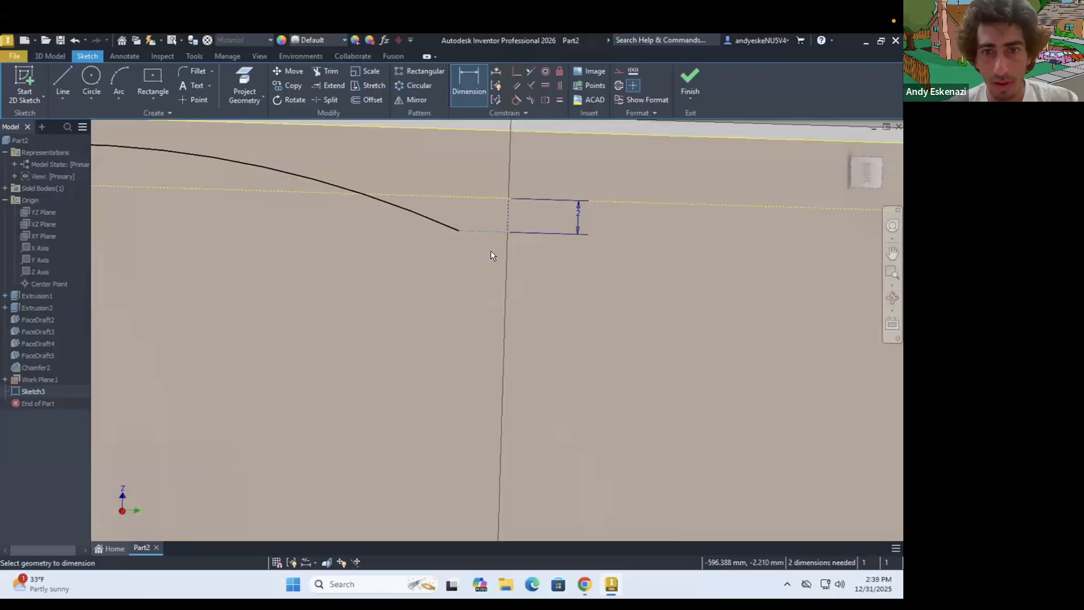
left_click(490, 252)
type("2")
key("Return")
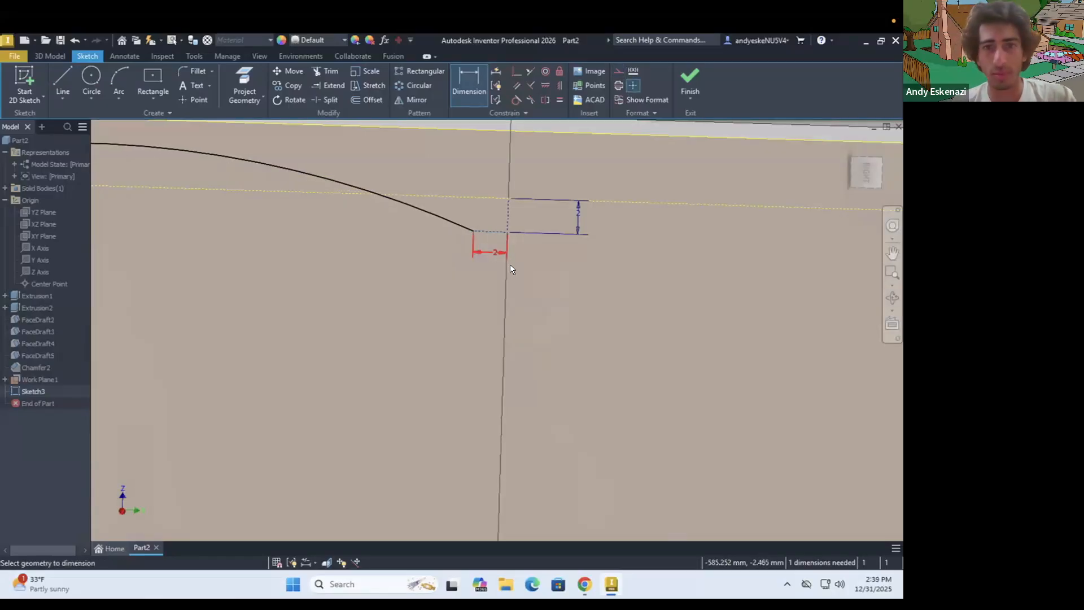
scroll(512, 273, "down", 2)
key("Escape")
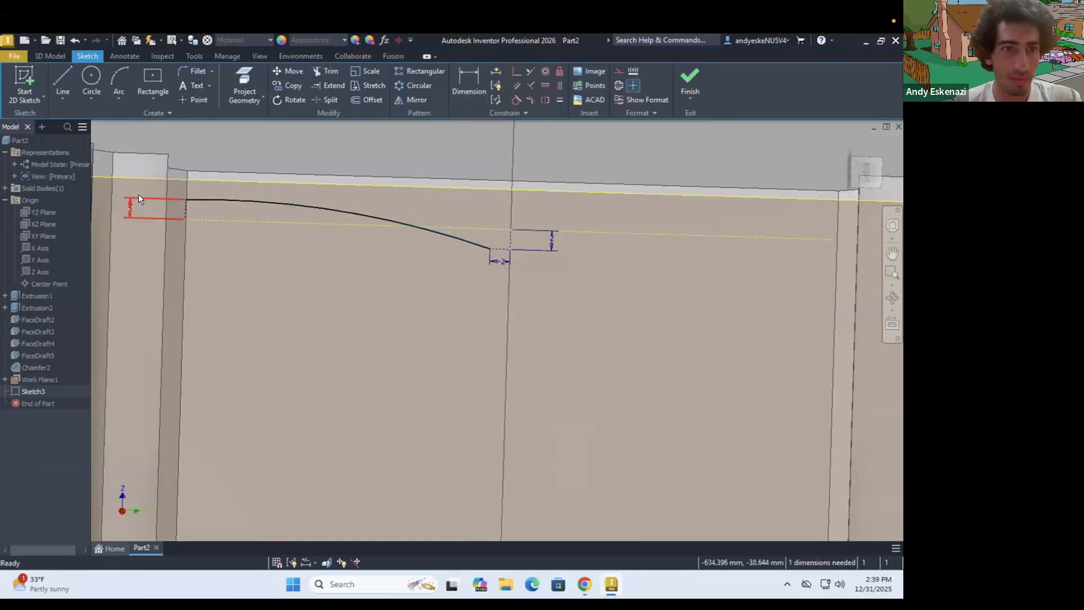
Draw a horizontal construction line about 4.3 mm long outward from the arc's left end
scroll(138, 195, "up", 3)
left_click(60, 76)
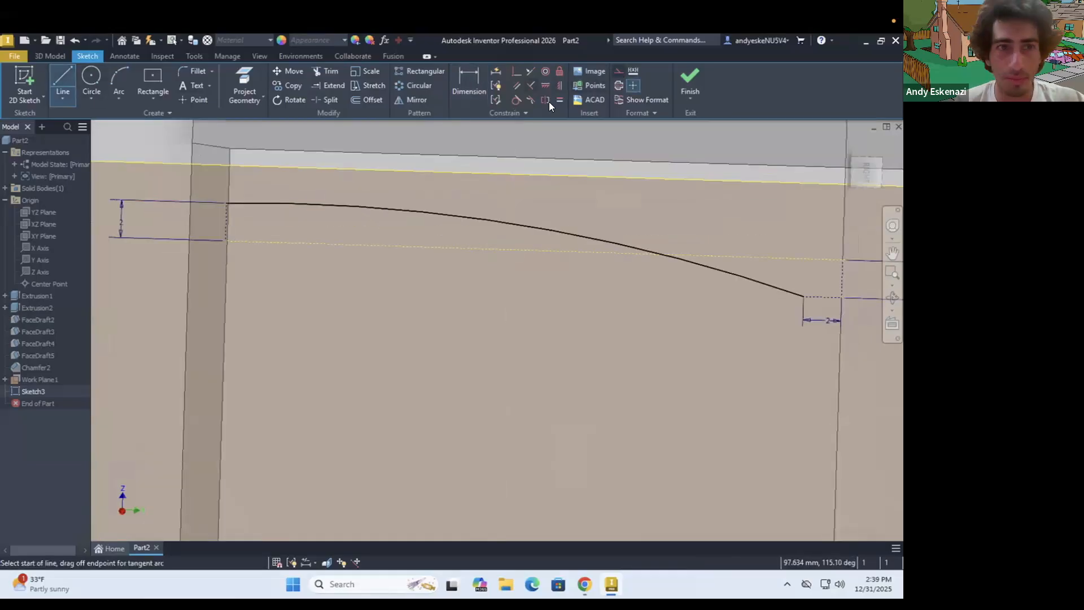
left_click(618, 70)
left_click(227, 204)
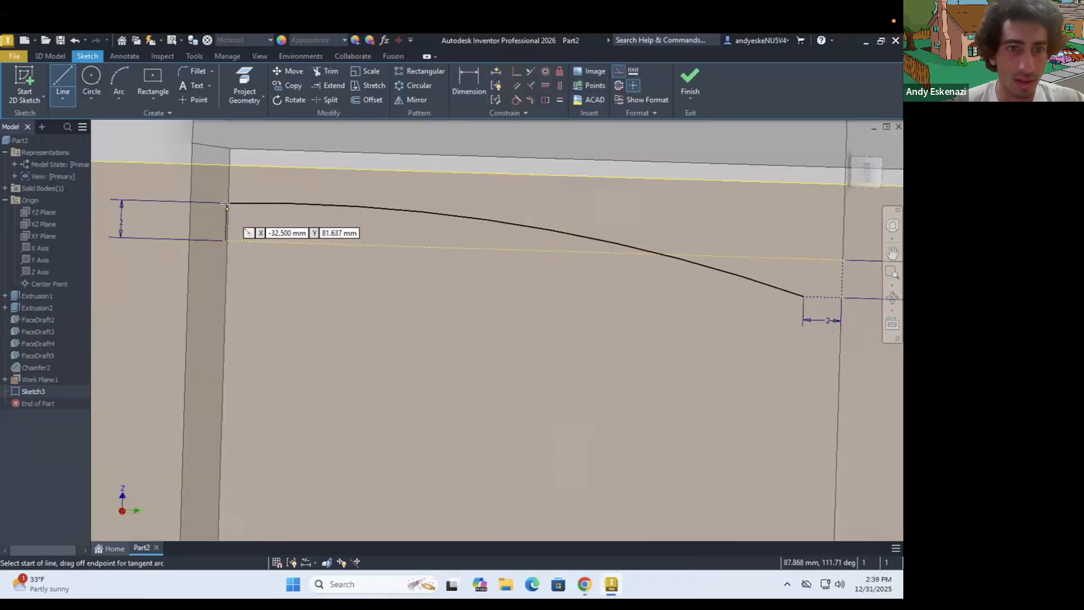
left_click(146, 200)
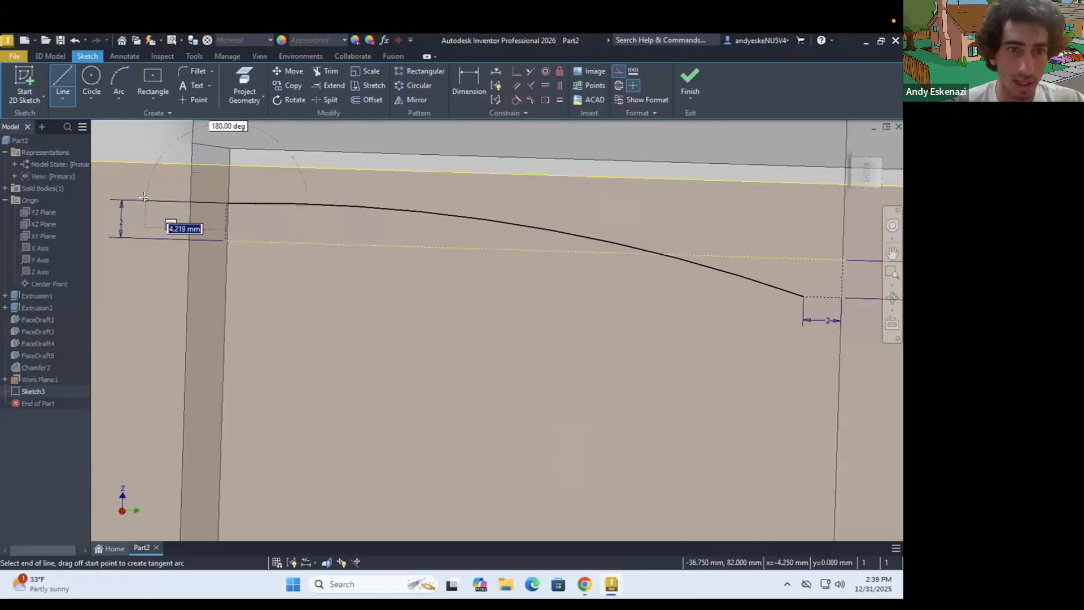
key("Escape")
Move the left 2 mm height dimension under the arc and make the arc tangent to the horizontal construction line at its left end
left_click(191, 207)
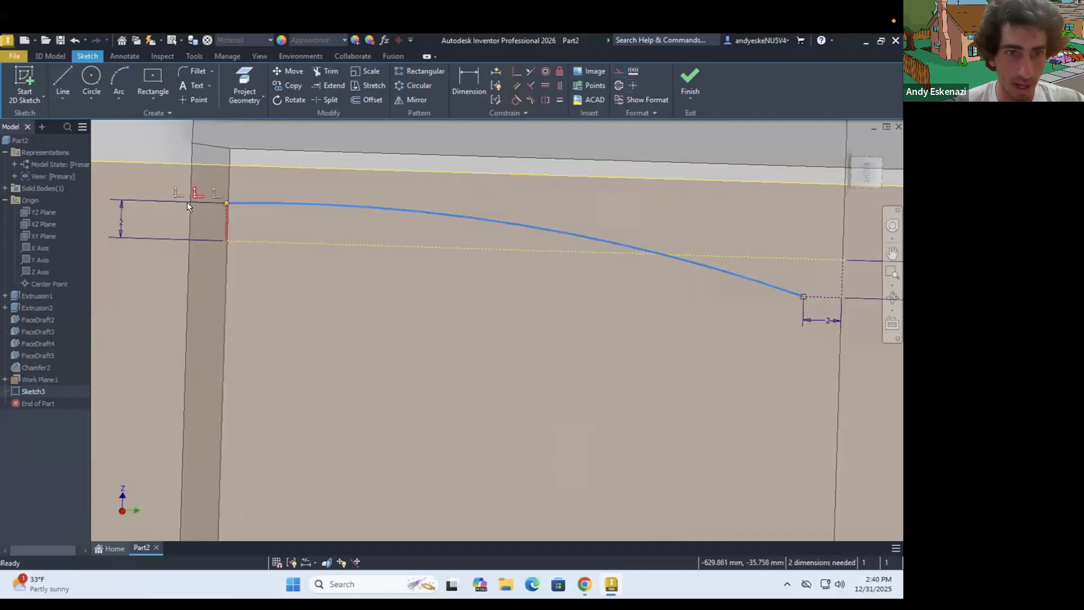
left_click(122, 217)
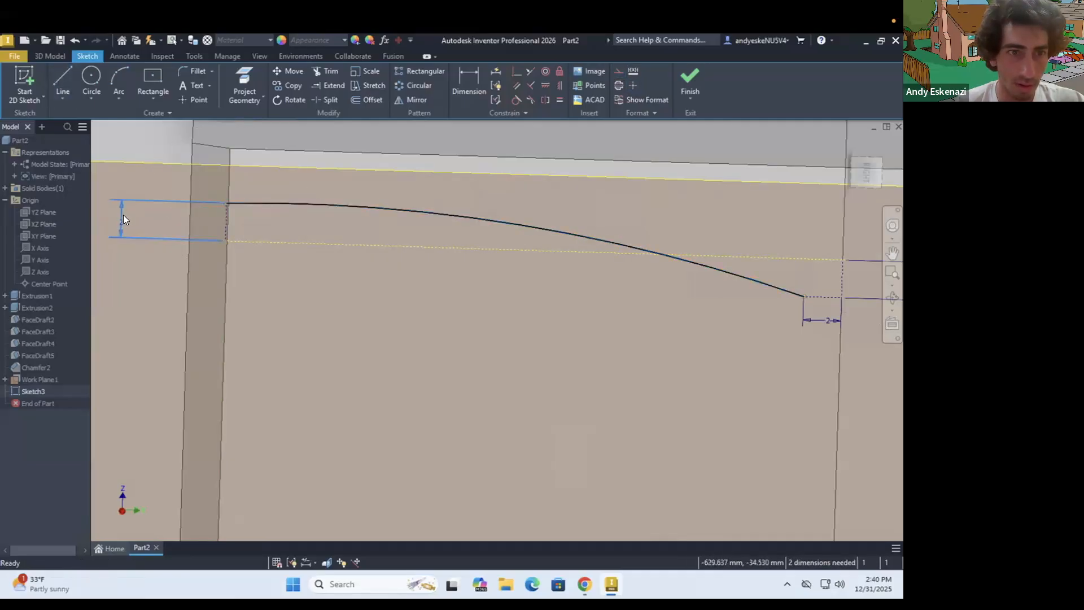
left_click_drag(212, 222, 273, 205)
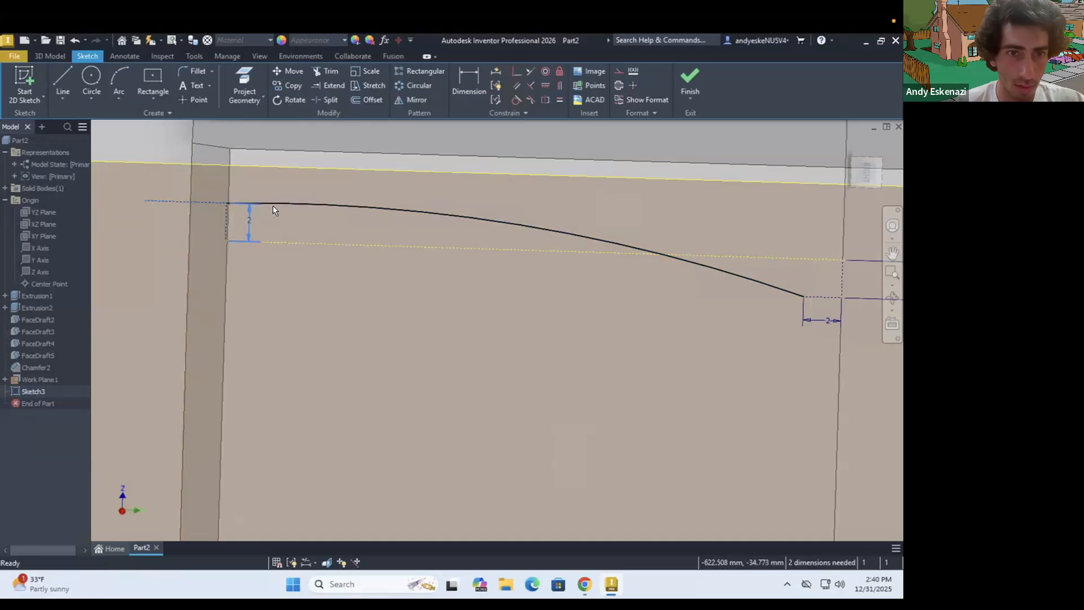
left_click(192, 201)
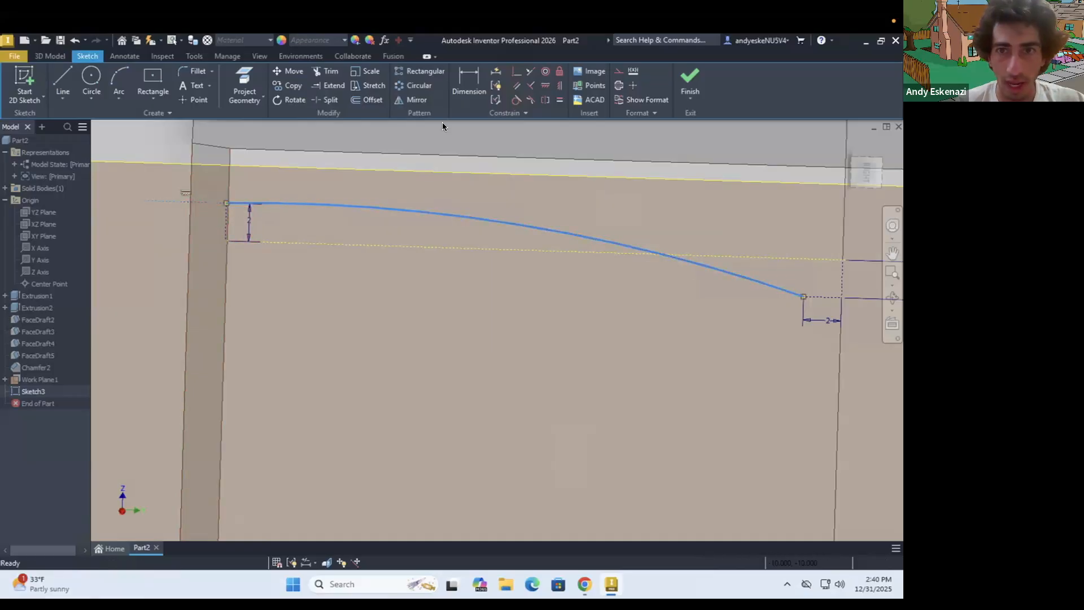
left_click(512, 98)
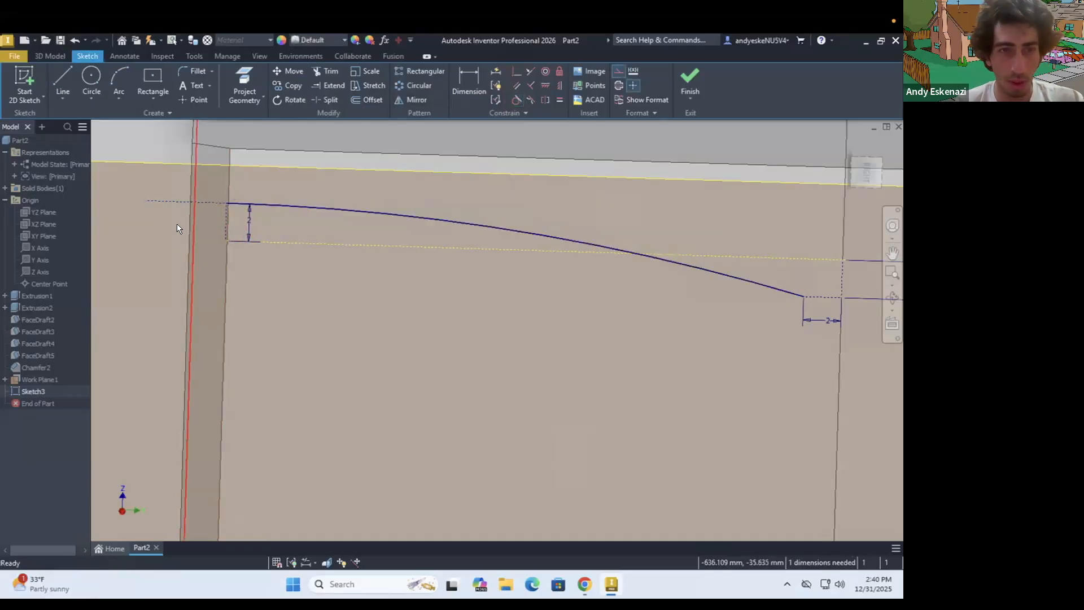
Dimension the length of the left horizontal construction line, keeping its drawn length
key("d")
left_click(201, 202)
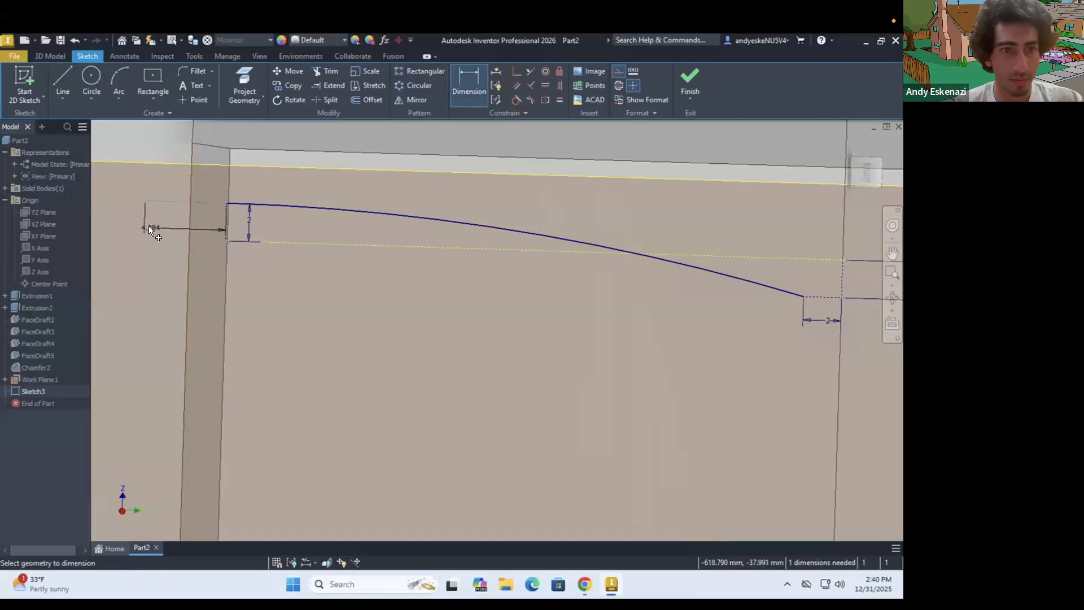
left_click(148, 225)
left_click(194, 273)
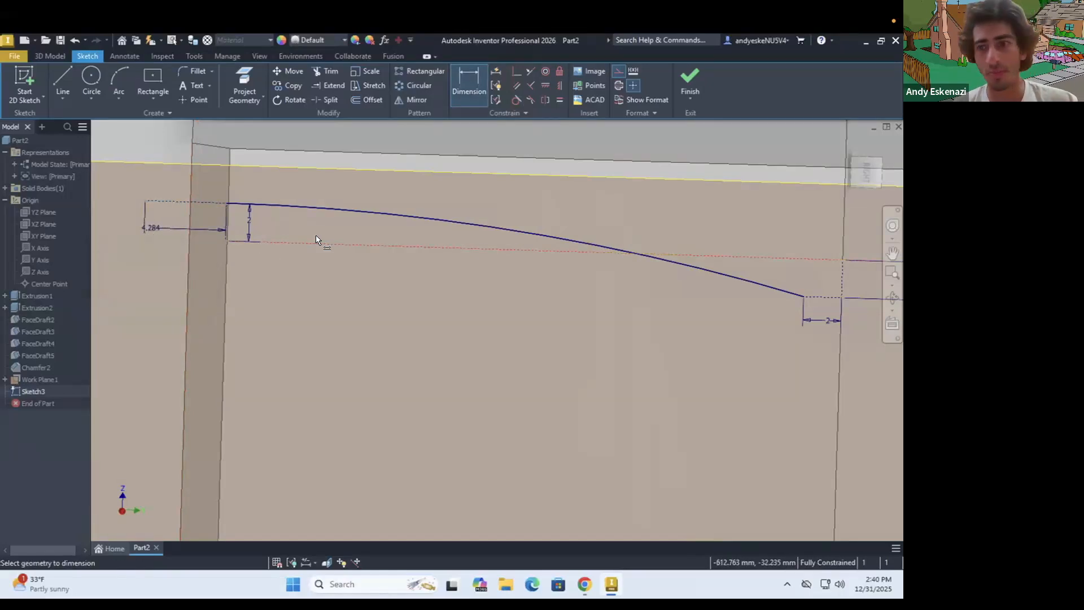
mouse_move(469, 261)
middle_mouse_down("shift")
mouse_move(438, 254)
mouse_move(450, 262)
middle_mouse_up("shift")
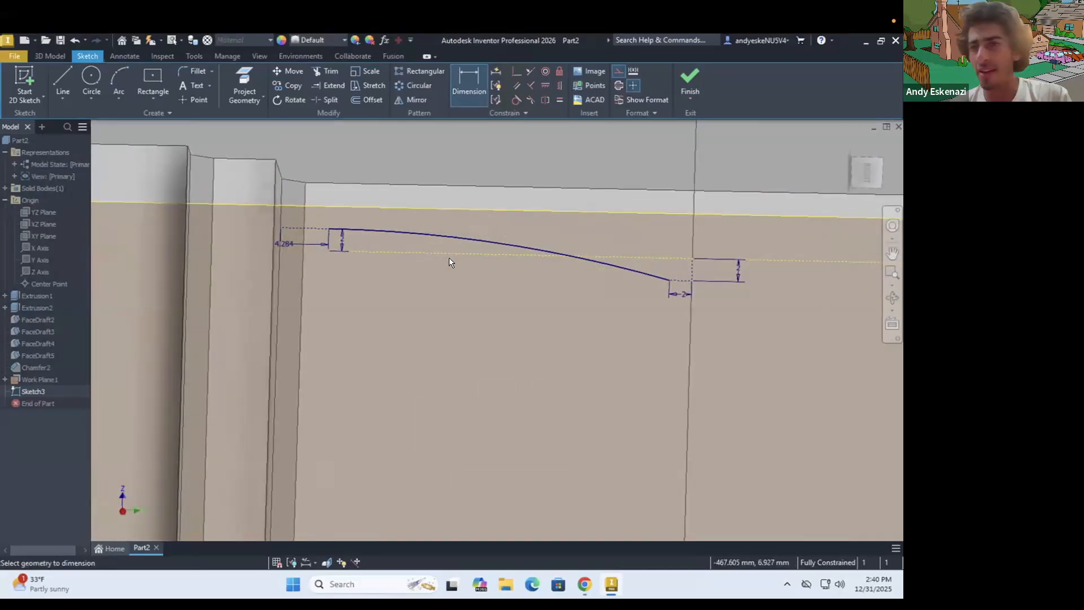
scroll(462, 270, "down", 3)
scroll(471, 258, "up", 4)
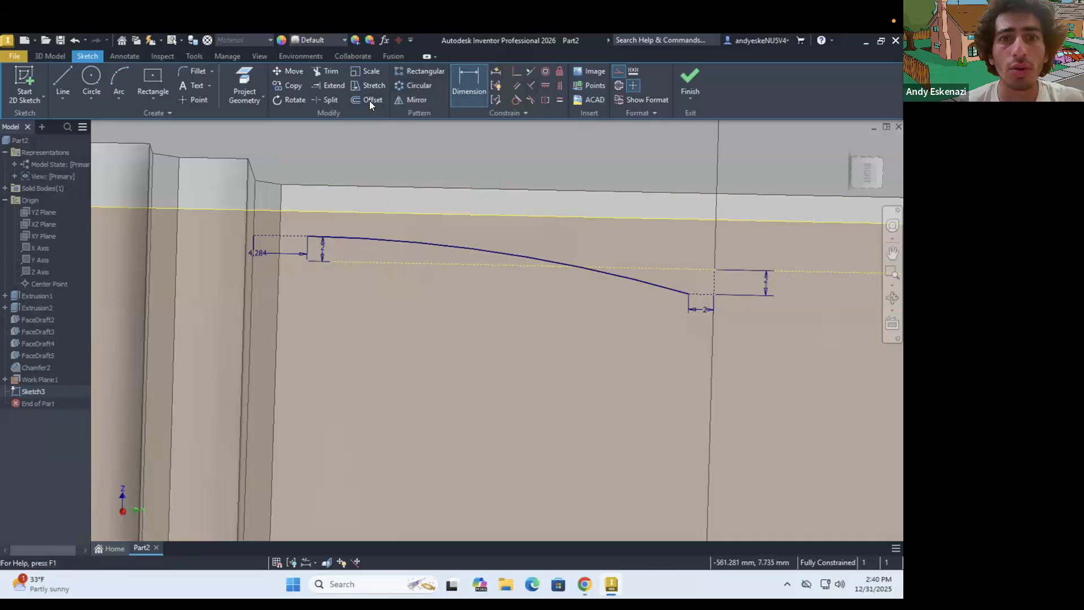
Offset the arc and its connected construction lines downward by about 2.6 mm
key("o")
left_click(362, 246)
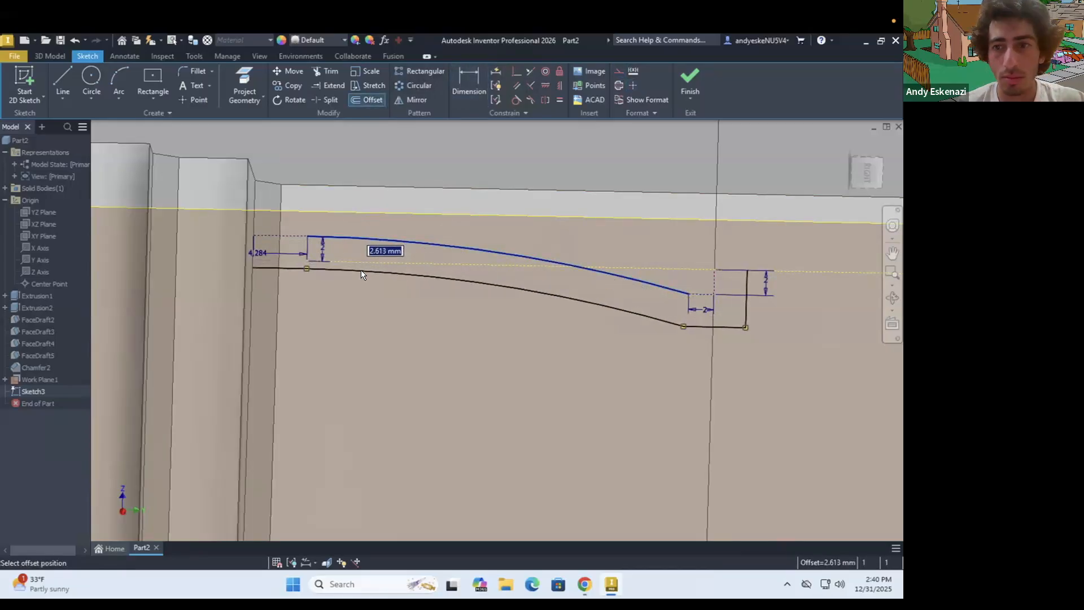
left_click(365, 270)
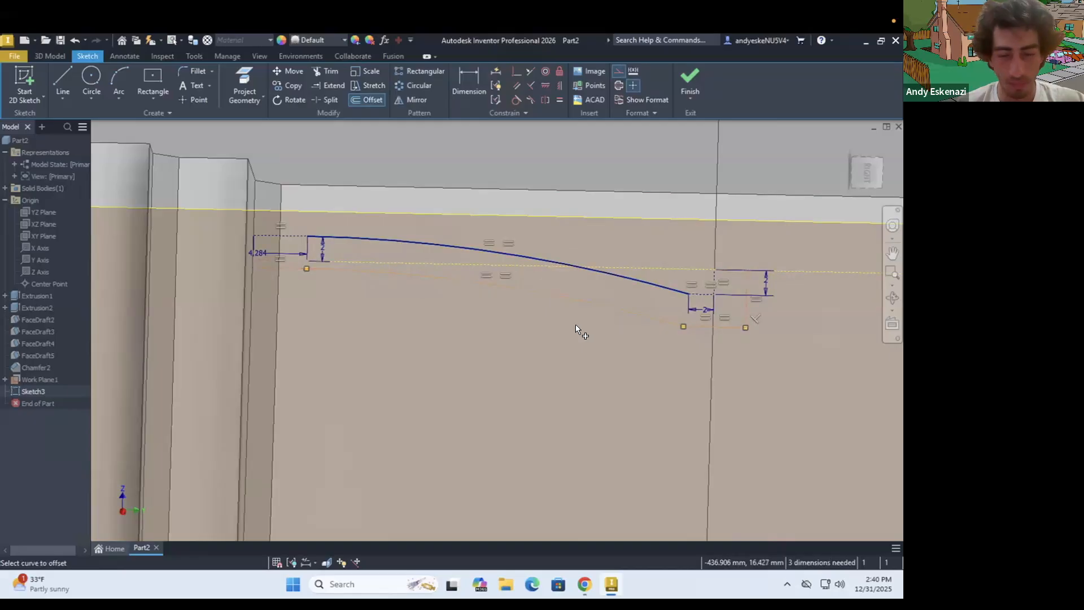
key("Escape")
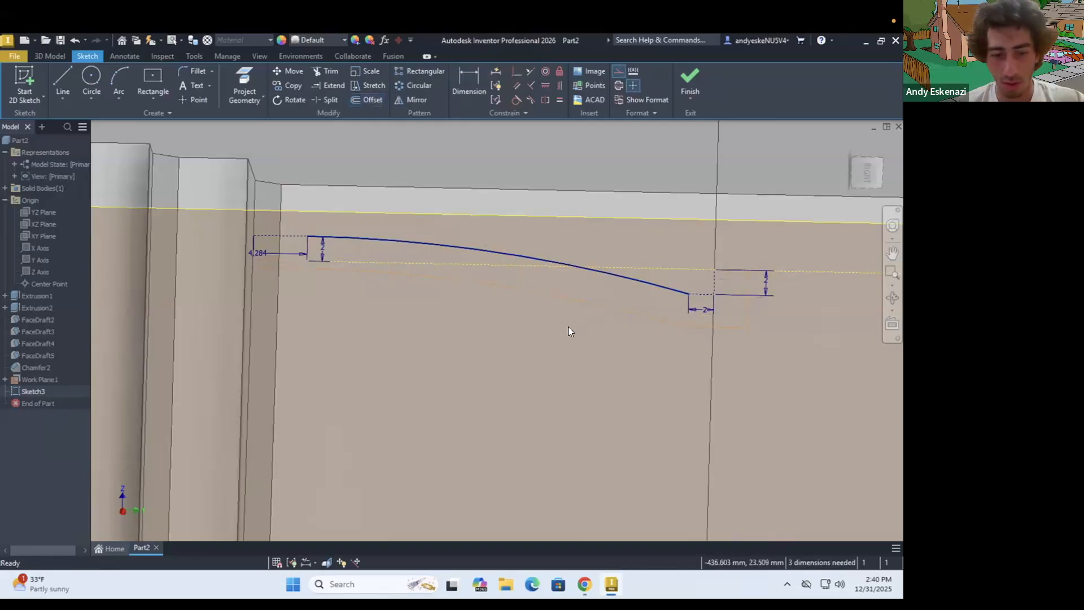
Set the distance between the arc and its offset copy to 2 mm
key("d")
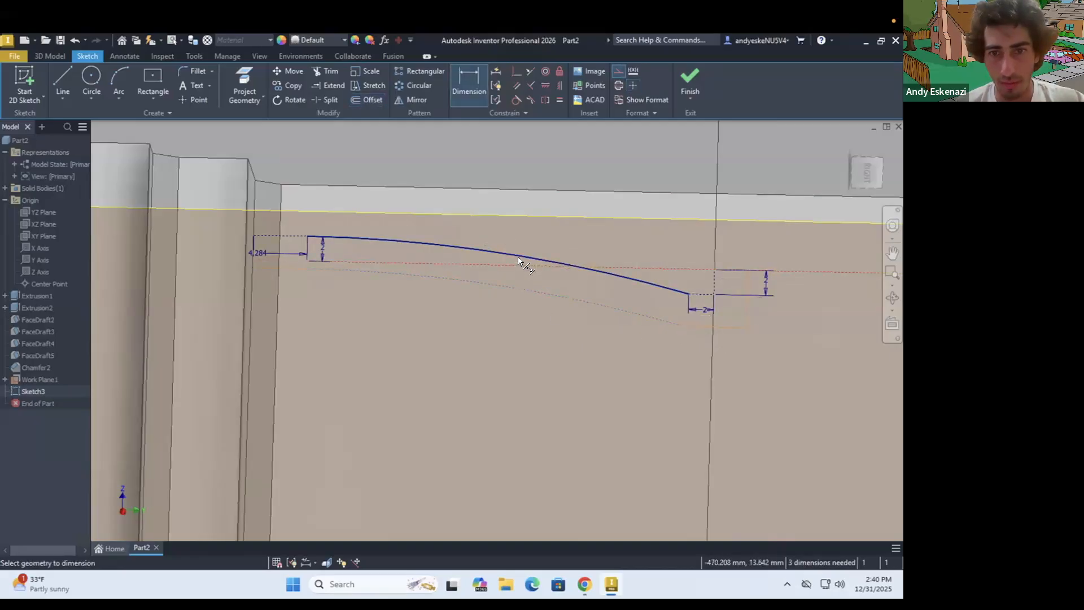
left_click(517, 255)
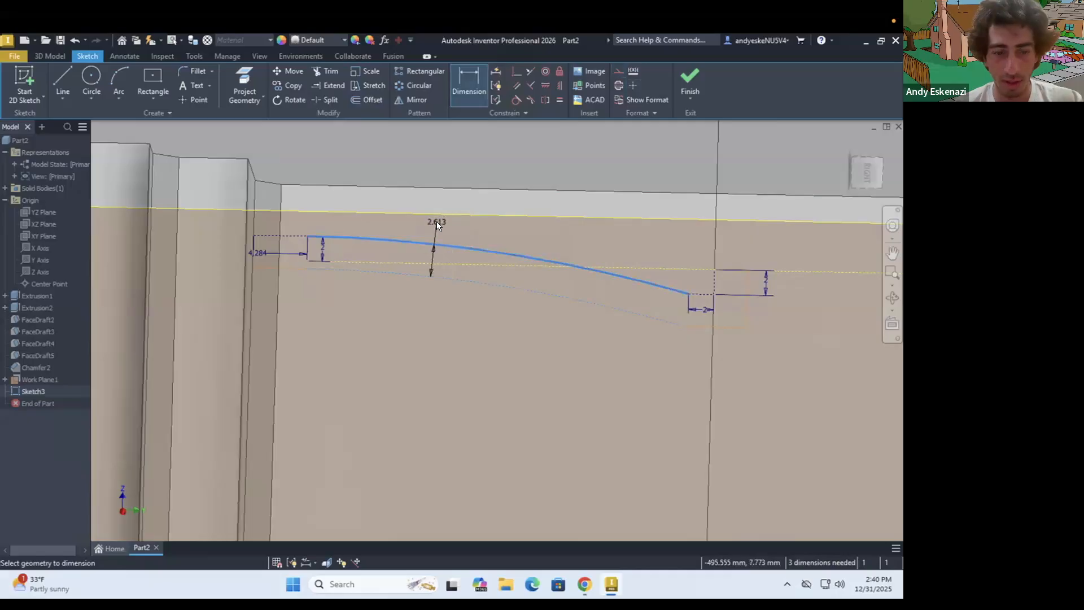
left_click(435, 221)
type("2")
key("Return")
key("Escape")
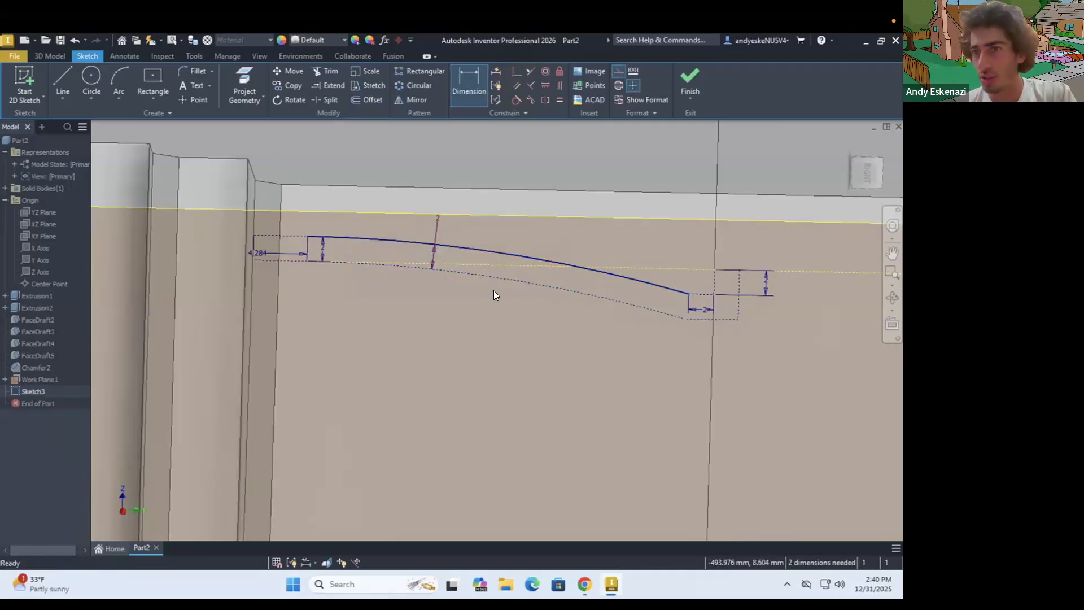
Convert the lower offset arc from construction to regular geometry
right_click(501, 279)
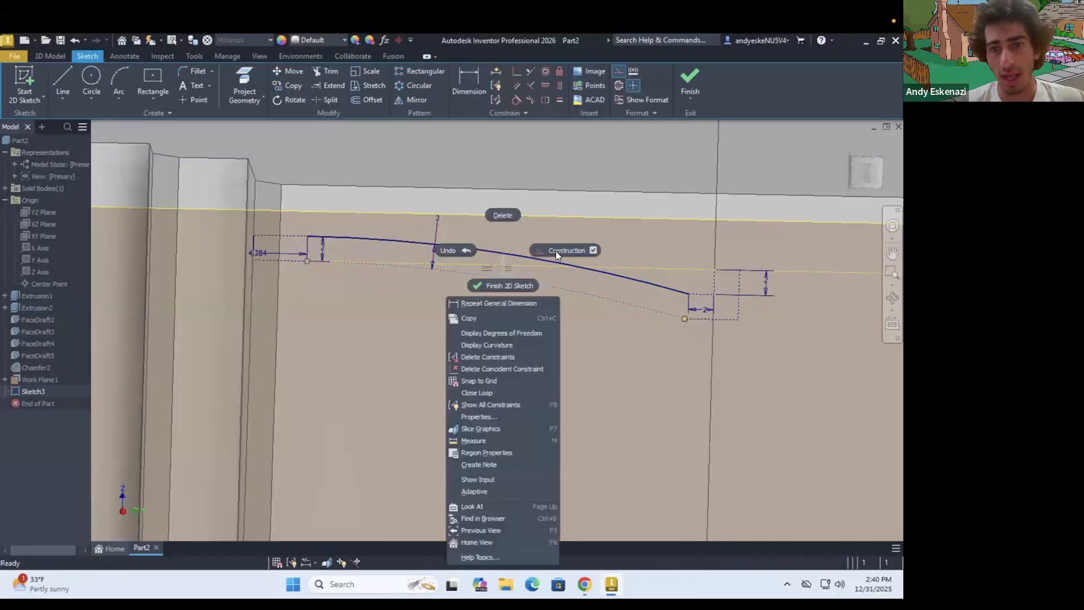
left_click(557, 248)
scroll(265, 235, "up", 3)
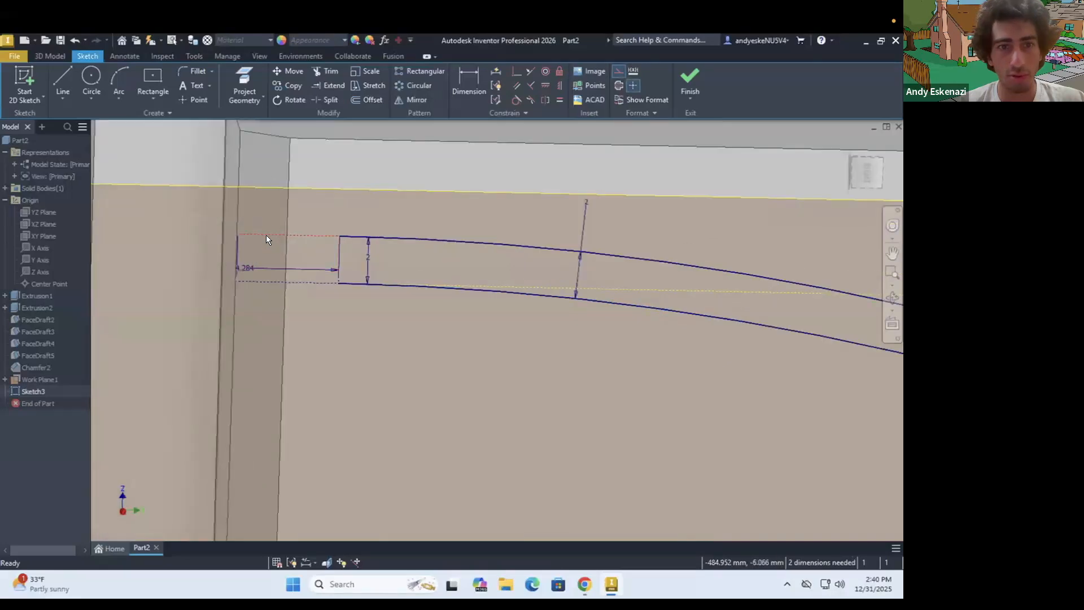
left_click(63, 82)
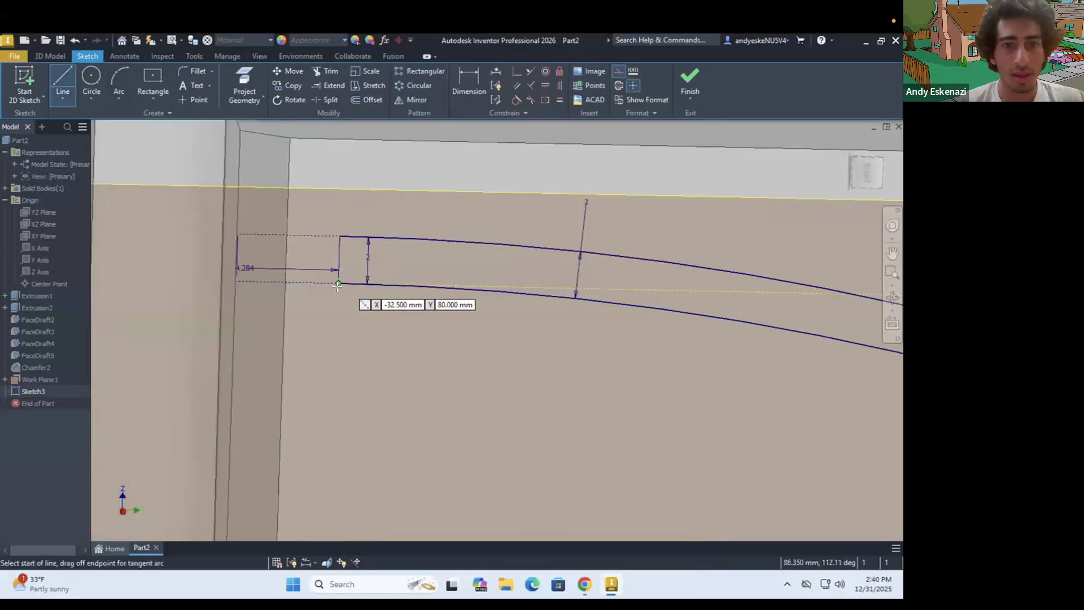
left_click(337, 284)
key("Escape")
scroll(327, 298, "down", 3)
scroll(762, 325, "up", 3)
scroll(593, 299, "down", 2)
scroll(745, 322, "up", 3)
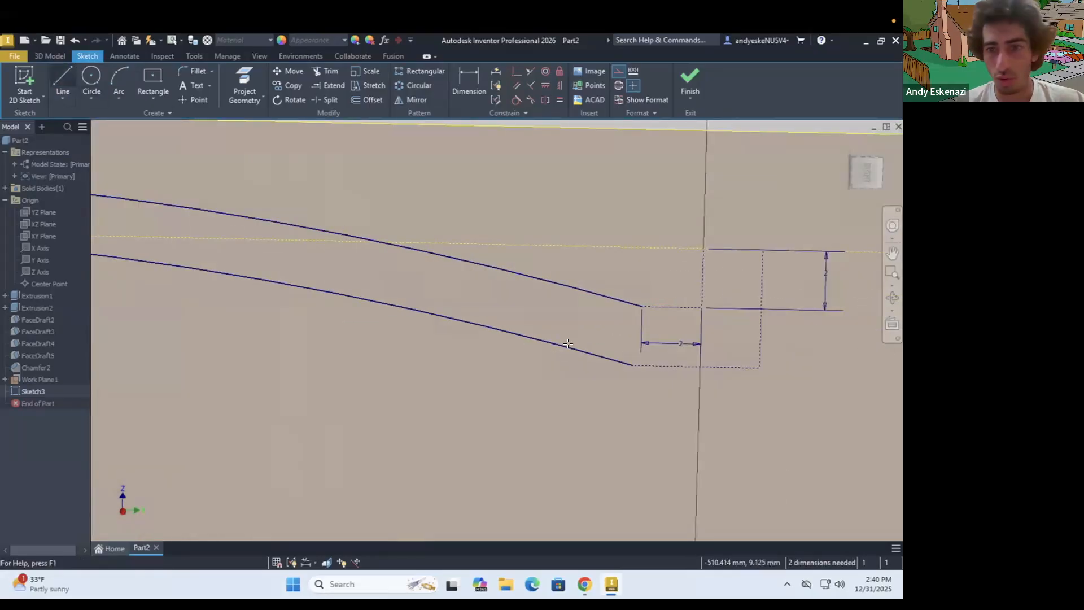
Draw construction lines connecting the lower arc's right end to the upper arc's right end by way of the centre line
key("l")
left_click(633, 365)
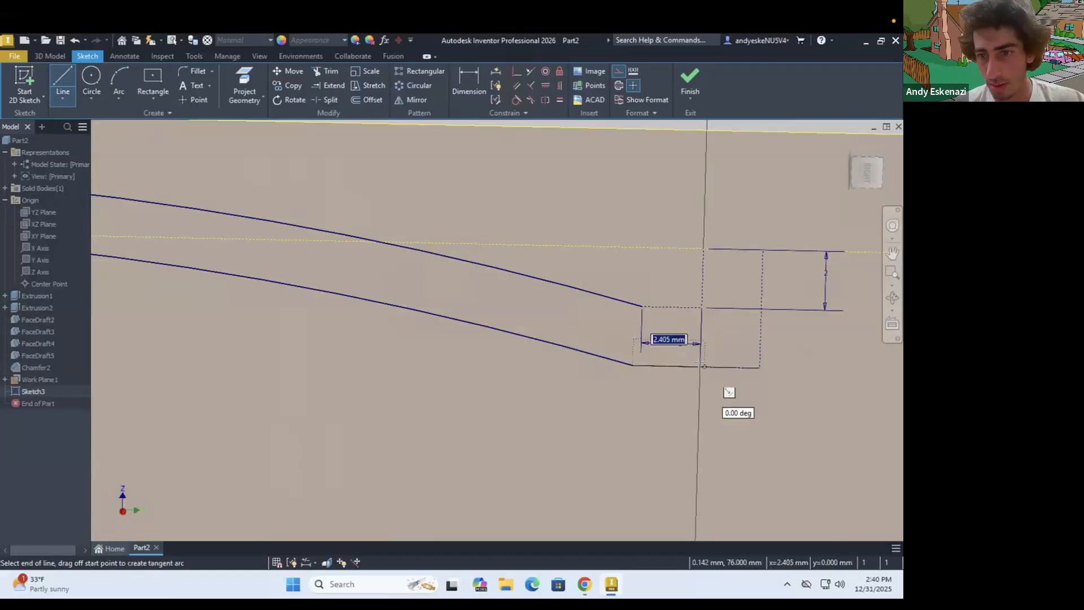
left_click(700, 366)
left_click(701, 308)
left_click(642, 307)
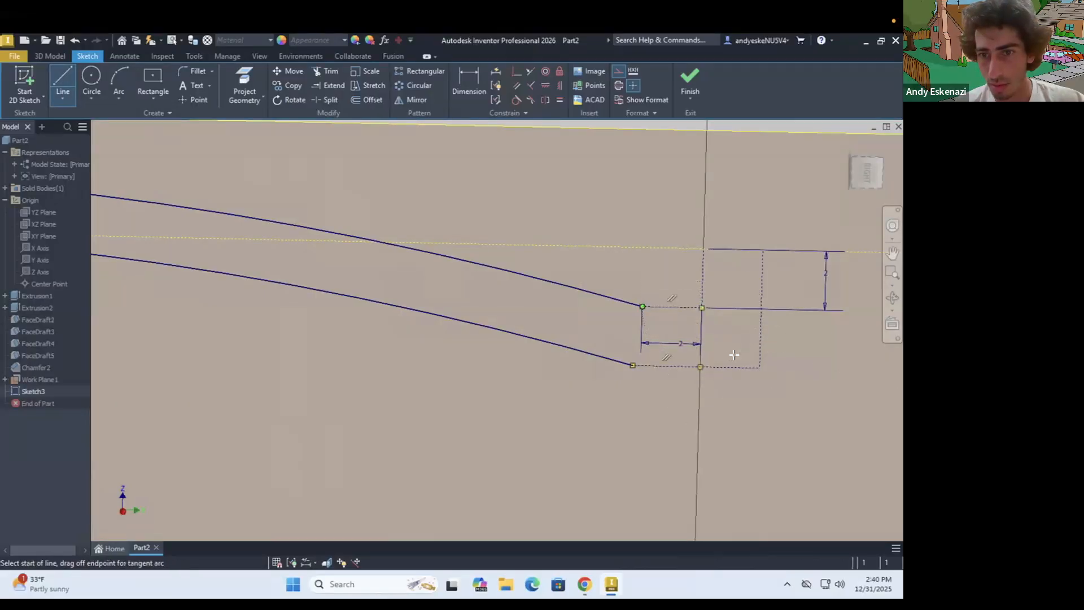
key("Escape")
With construction mode off, draw solid lines from the upper arc's right end to the centre line, down it, and back to the lower arc's end
left_click(616, 74)
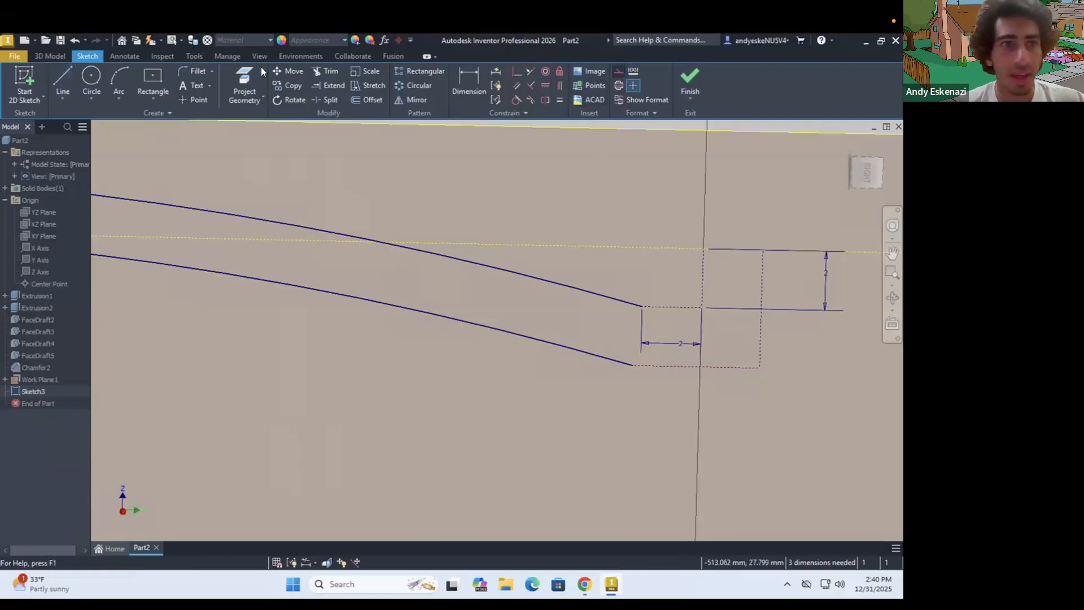
left_click(63, 77)
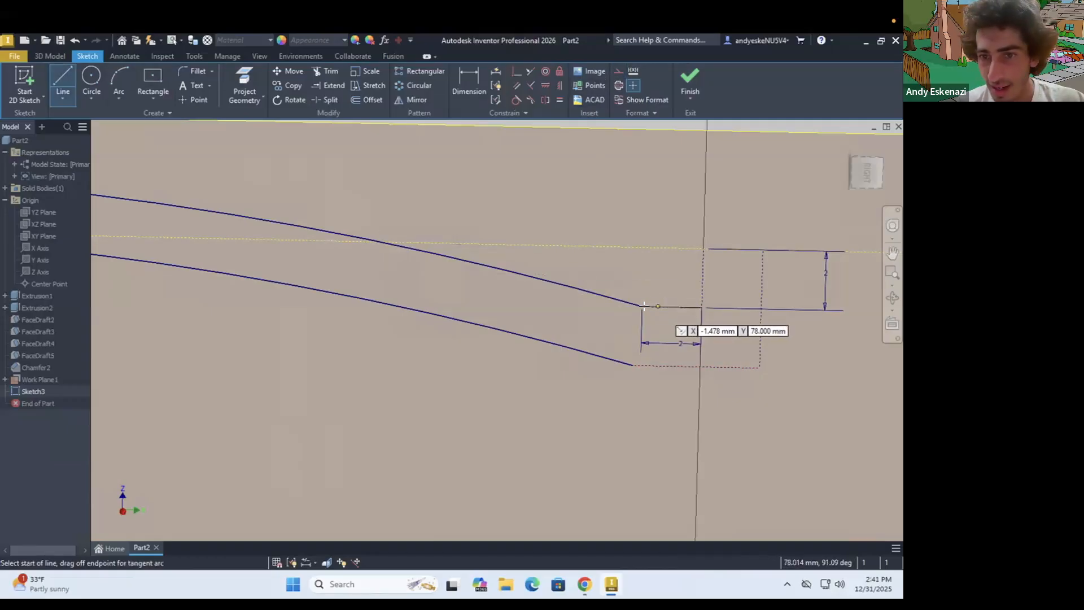
left_click(642, 306)
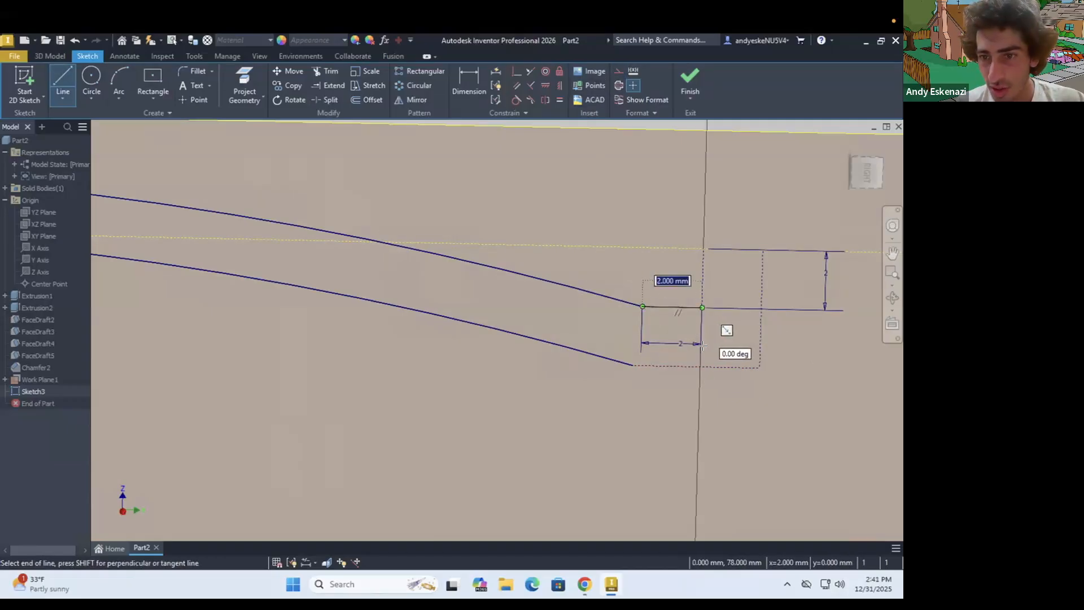
left_click(700, 366)
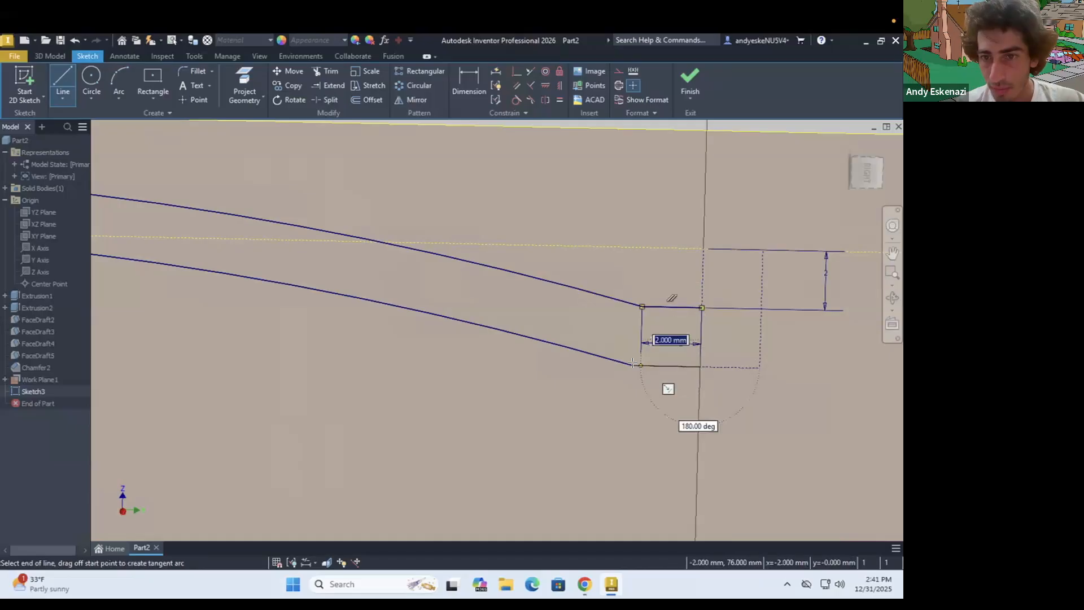
left_click(640, 365)
scroll(729, 384, "down", 3)
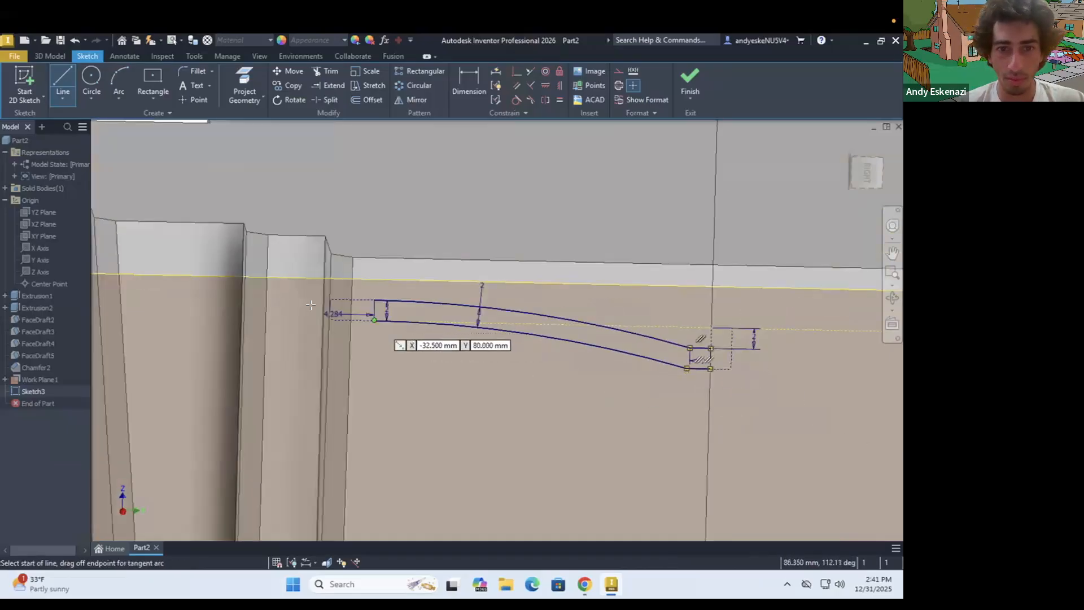
Close the band's left end with a straight line joining the upper and lower arcs
scroll(311, 305, "up", 3)
left_click(603, 292)
left_click(600, 366)
key("Escape")
Mirror the upper and lower arcs across the vertical centre line
scroll(434, 292, "down", 5)
scroll(469, 295, "up", 3)
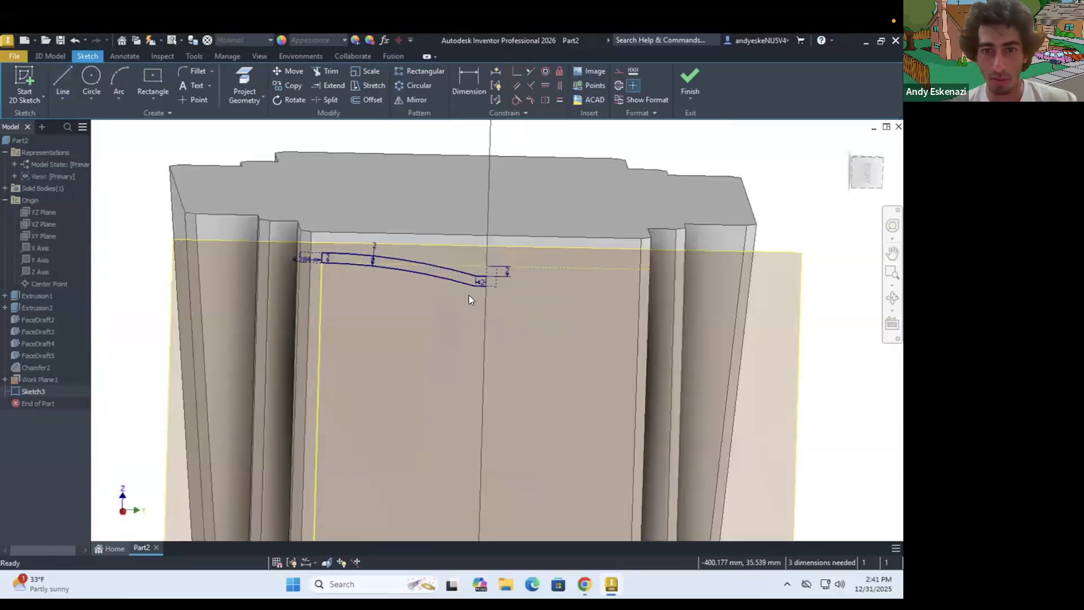
scroll(432, 263, "up", 3)
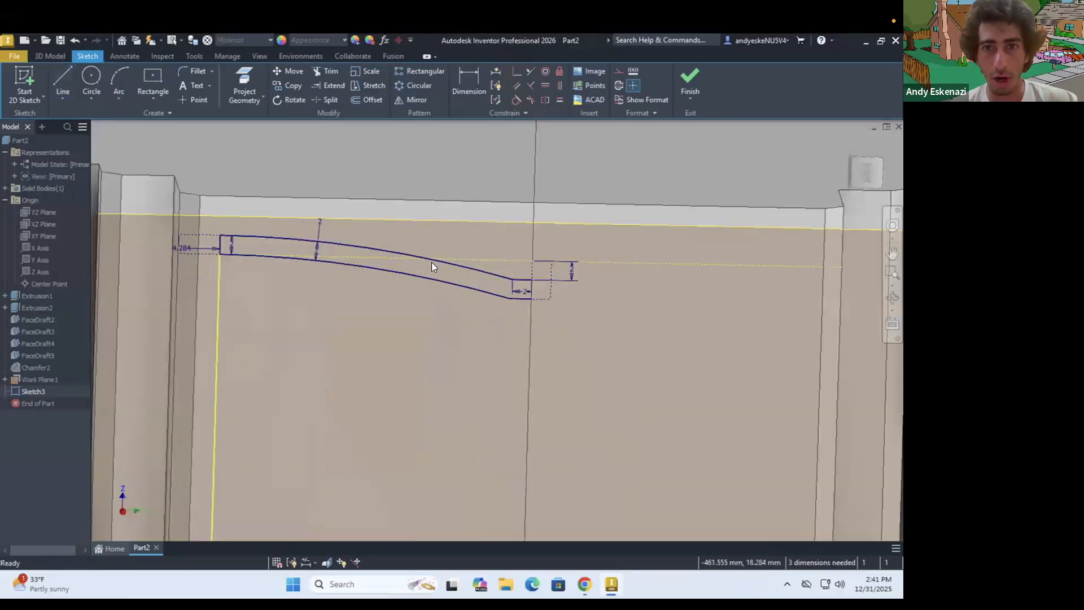
left_click(412, 100)
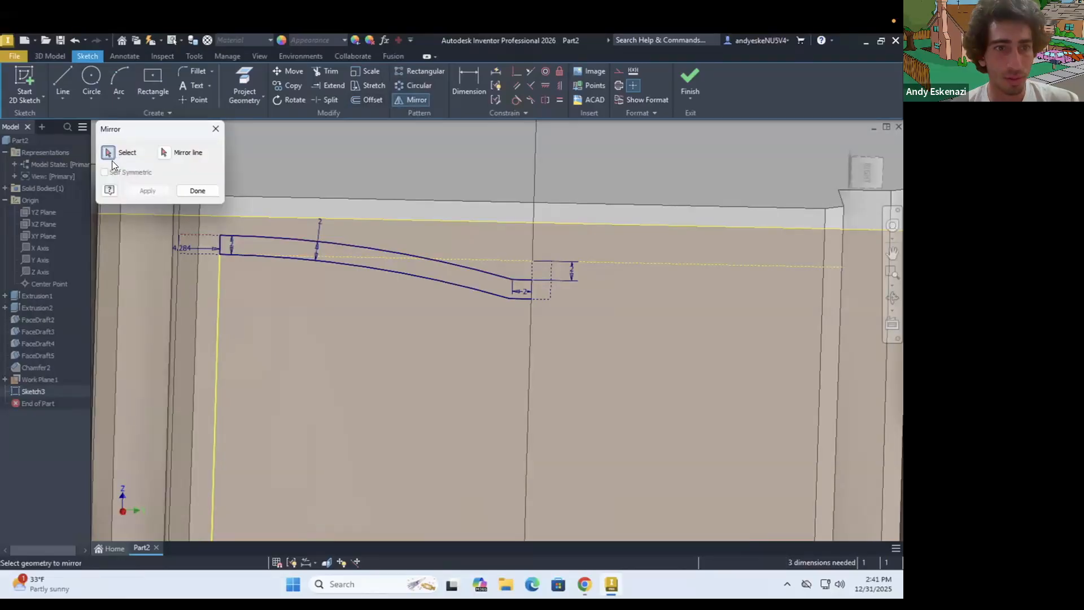
left_click(256, 236)
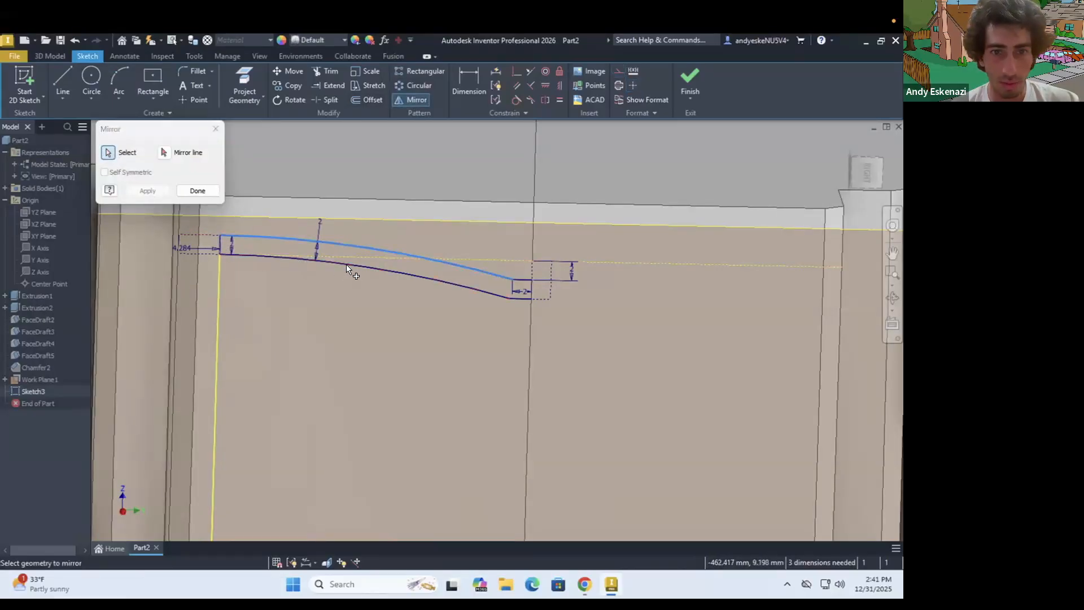
left_click(461, 273)
scroll(519, 278, "up", 2)
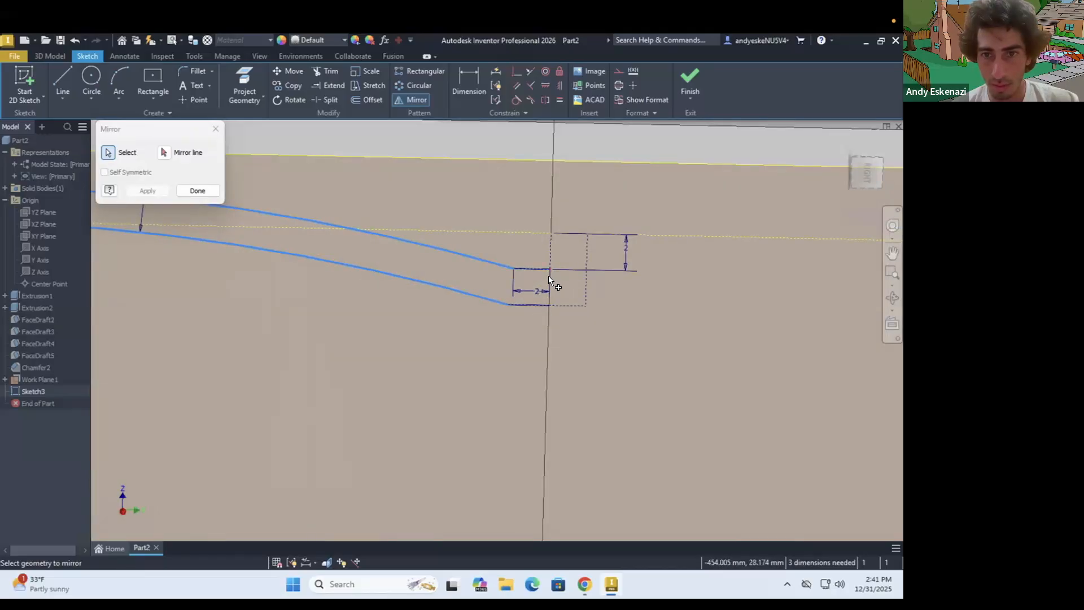
left_click(164, 153)
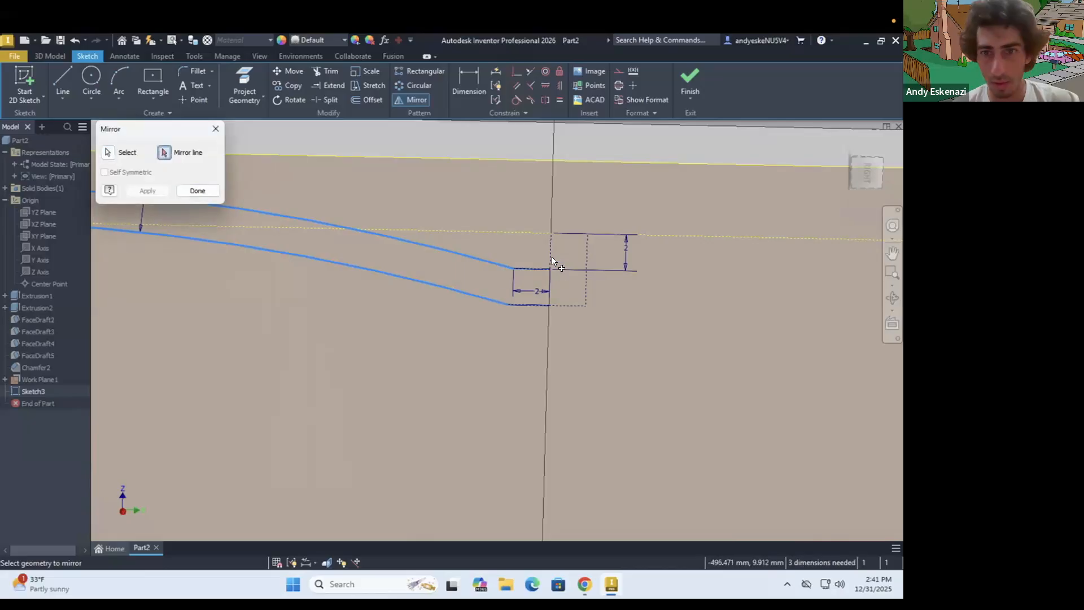
left_click(572, 269)
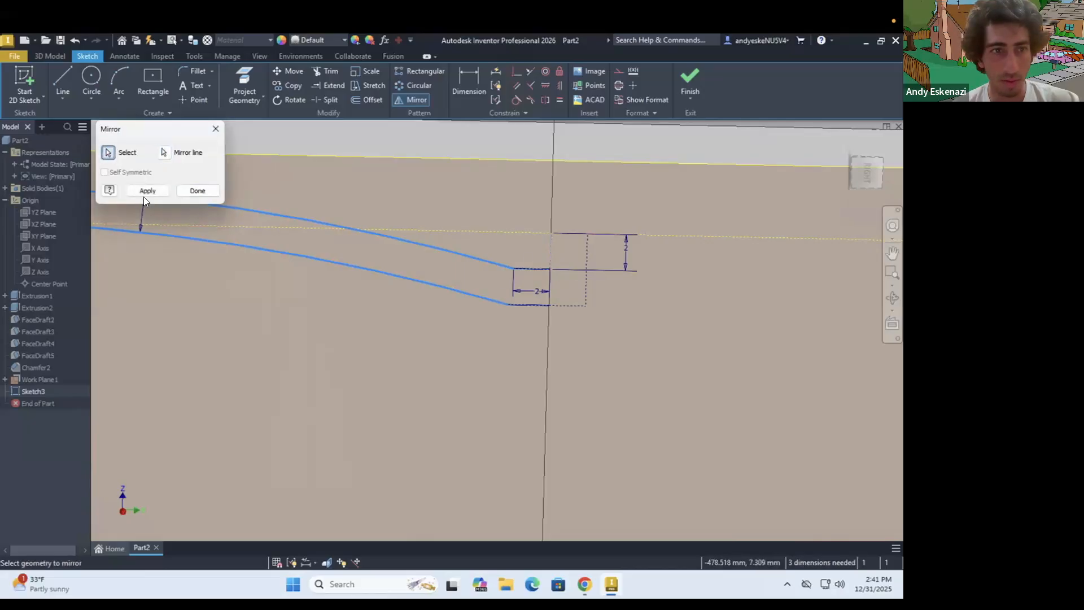
left_click(148, 190)
key("Escape")
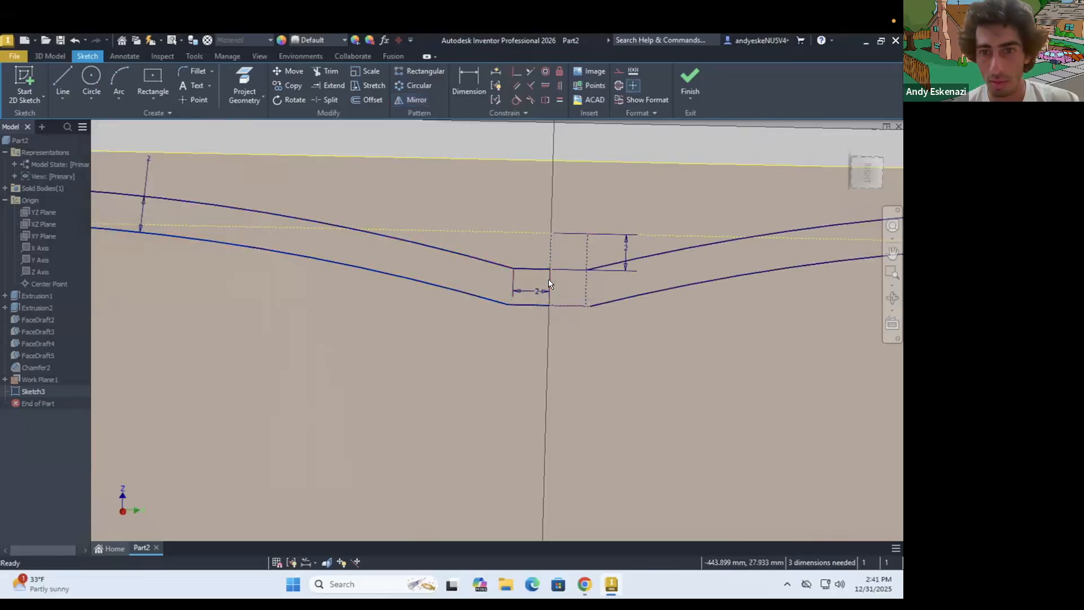
Draw solid lines from the centre line to the mirrored upper arc and from the mirrored lower arc back to the centre line
scroll(468, 267, "up", 5)
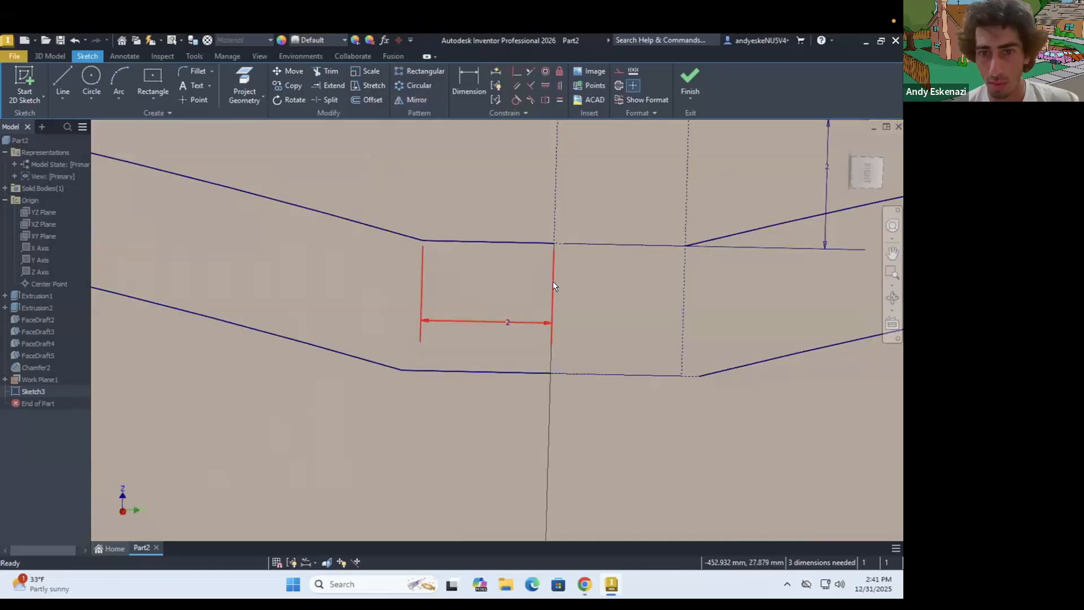
left_click(63, 82)
left_click(552, 246)
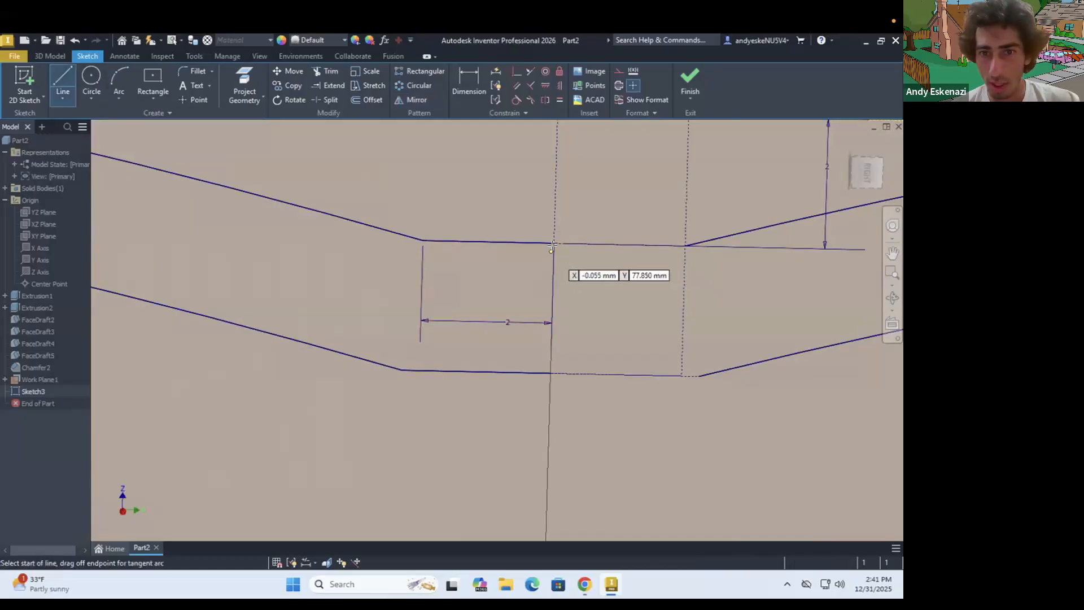
double_click(685, 245)
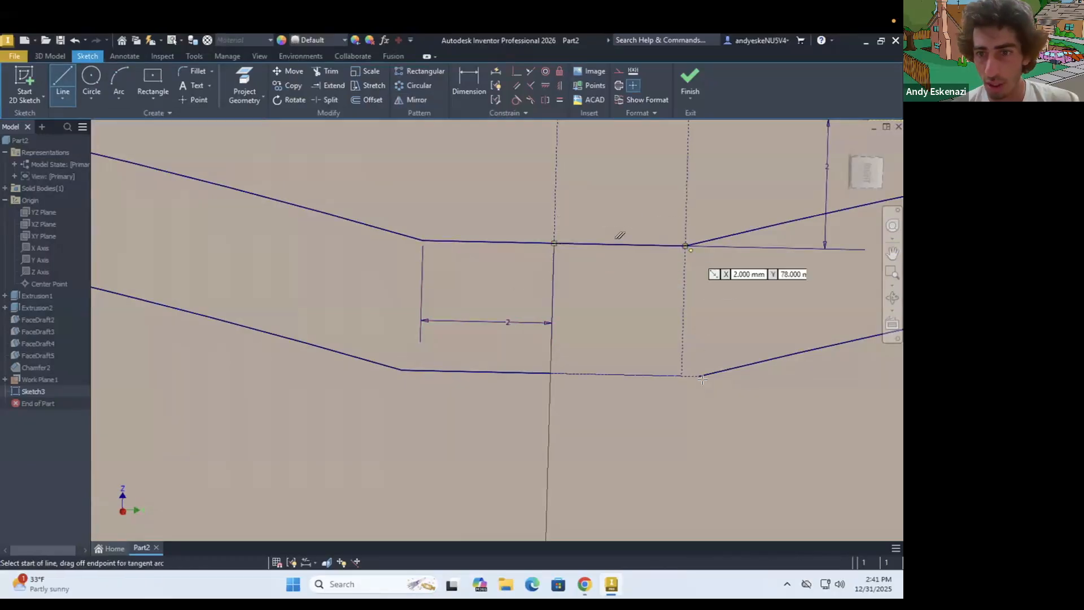
left_click(699, 376)
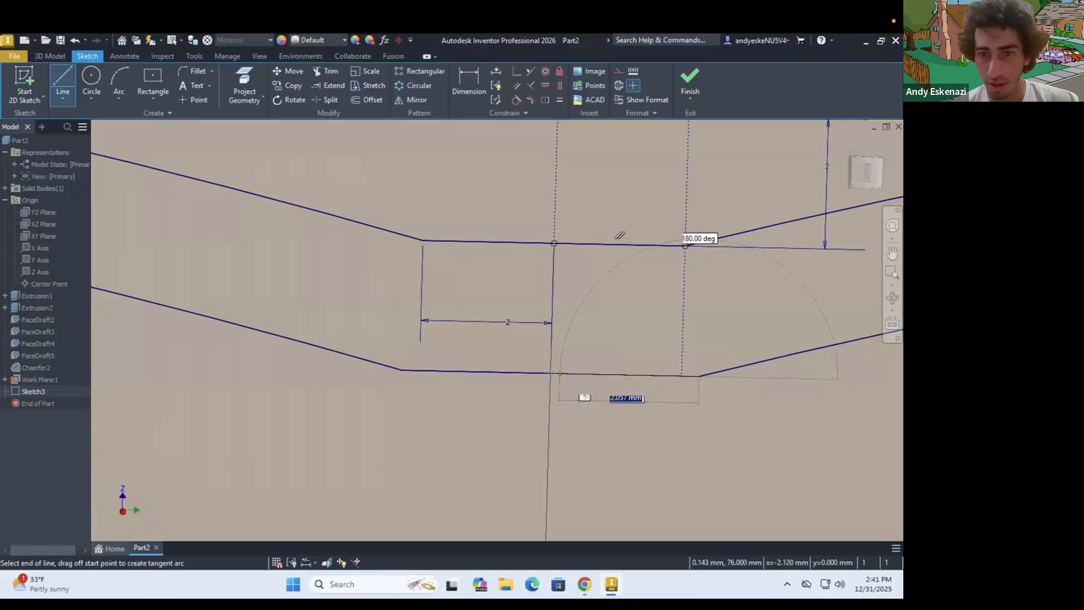
left_click(550, 373)
key("Escape")
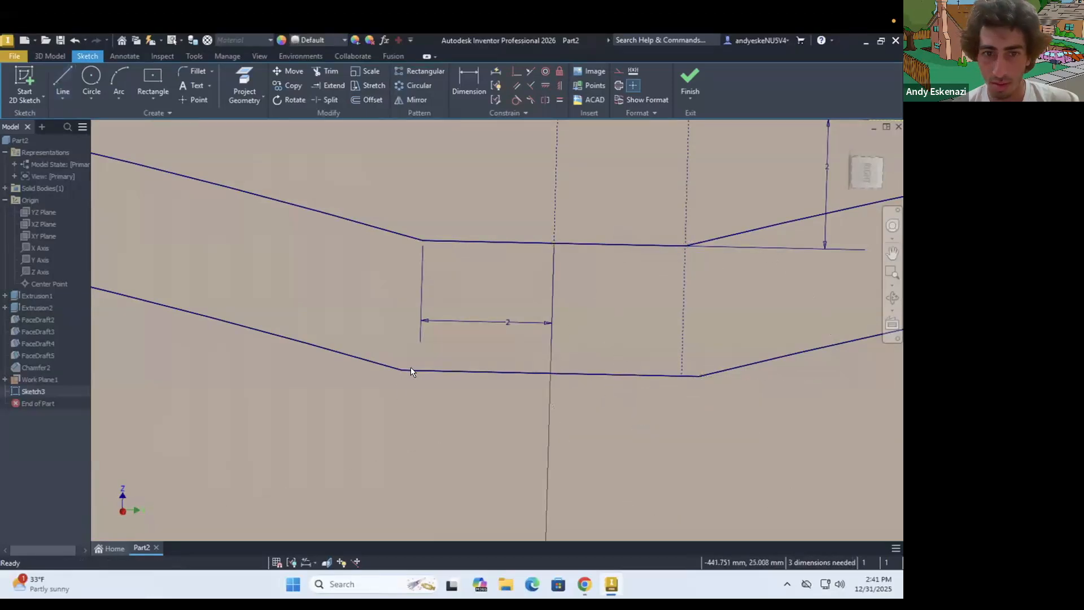
Close the band's right end with a straight line joining the mirrored upper and lower arcs
scroll(403, 353, "down", 6)
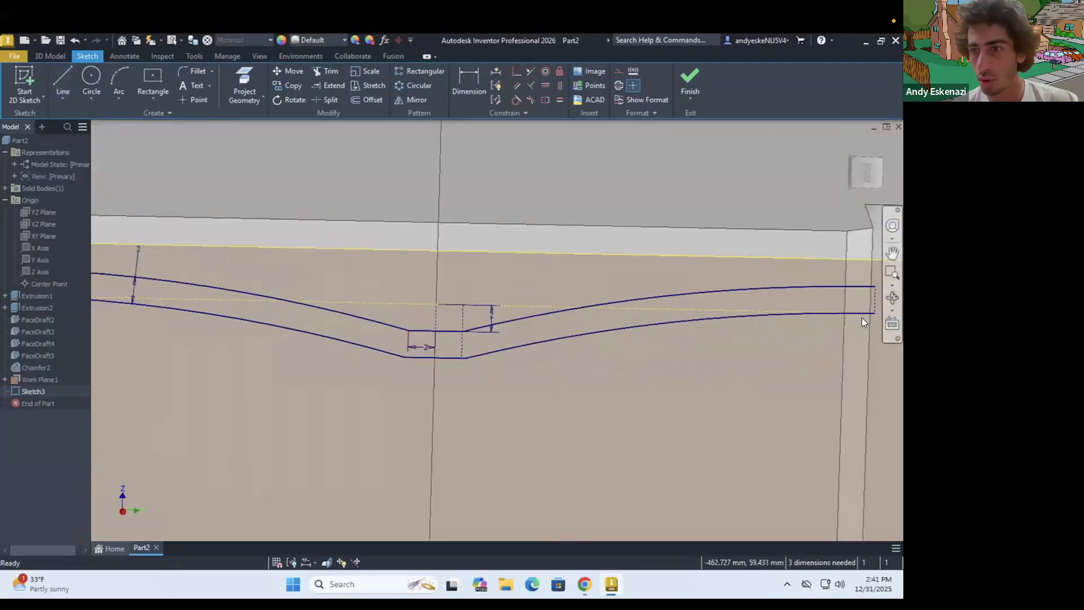
scroll(842, 319, "down", 2)
scroll(852, 306, "up", 2)
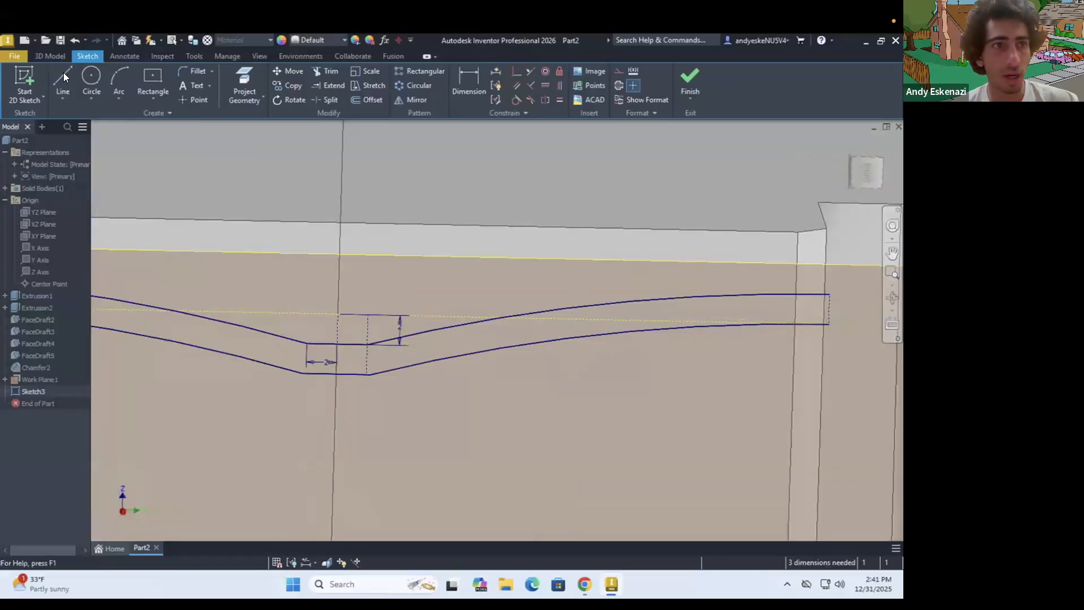
left_click(828, 294)
left_click(829, 324)
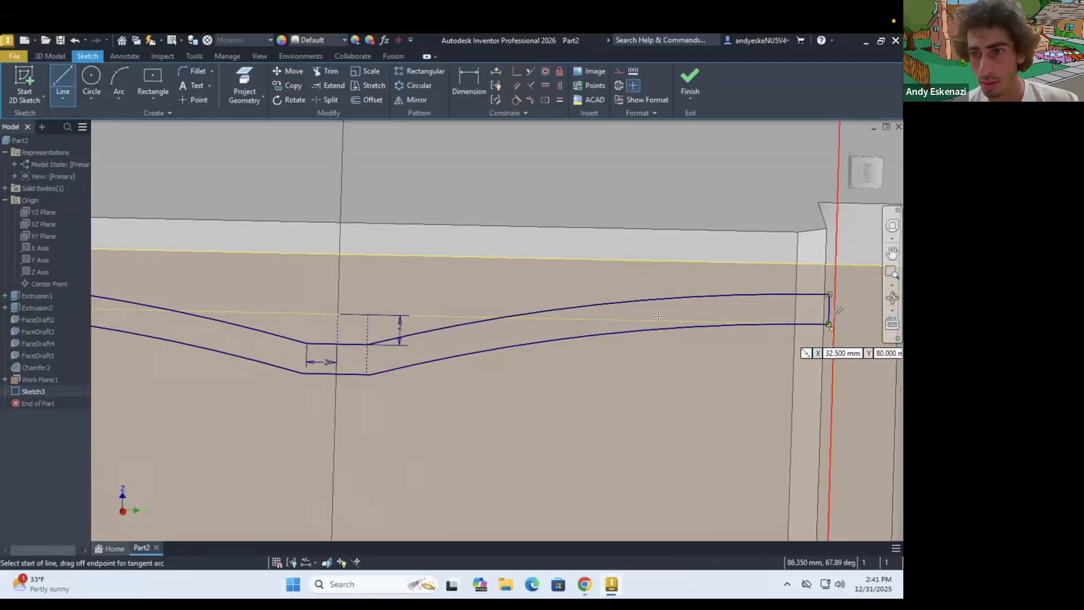
Check the band's position relative to the tapered block and finish the sketch
scroll(659, 317, "down", 2)
scroll(361, 307, "down", 4)
mouse_move(361, 307)
middle_mouse_down("shift")
mouse_move(434, 305)
mouse_move(482, 322)
mouse_move(463, 304)
mouse_move(447, 306)
mouse_move(668, 401)
middle_mouse_up("shift")
scroll(670, 396, "up", 3)
scroll(537, 352, "down", 2)
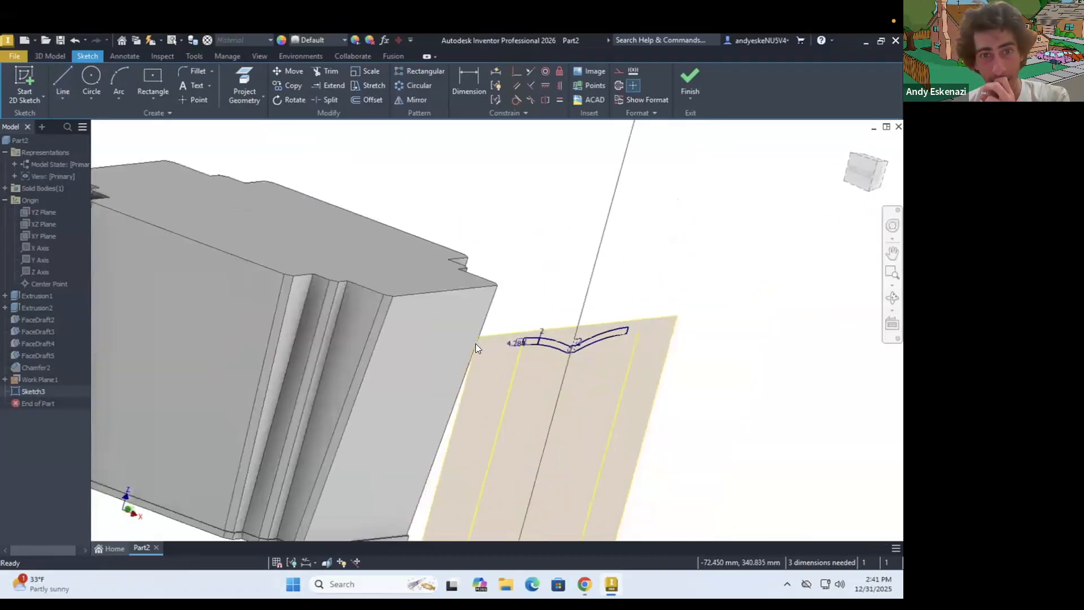
left_click(55, 55)
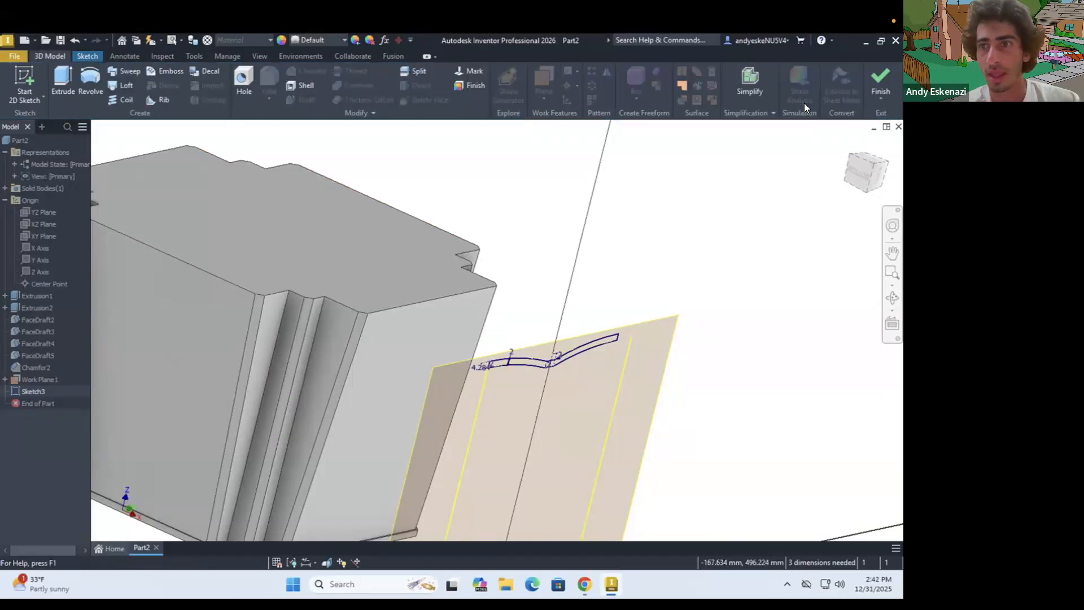
left_click(880, 79)
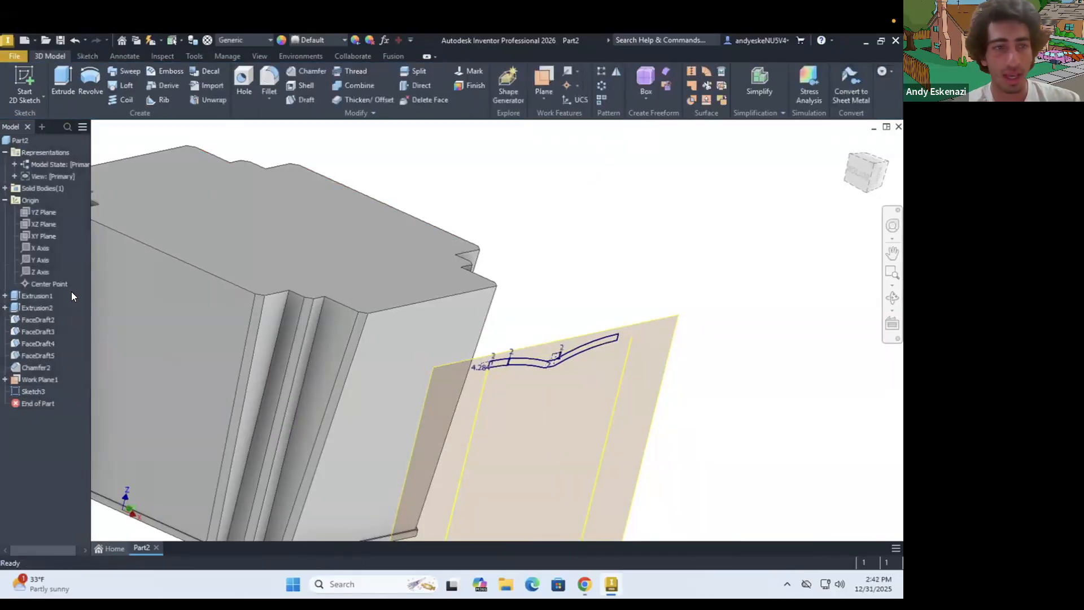
Set the offset of Work Plane1 from the YZ plane to 60 mm
right_click(26, 379)
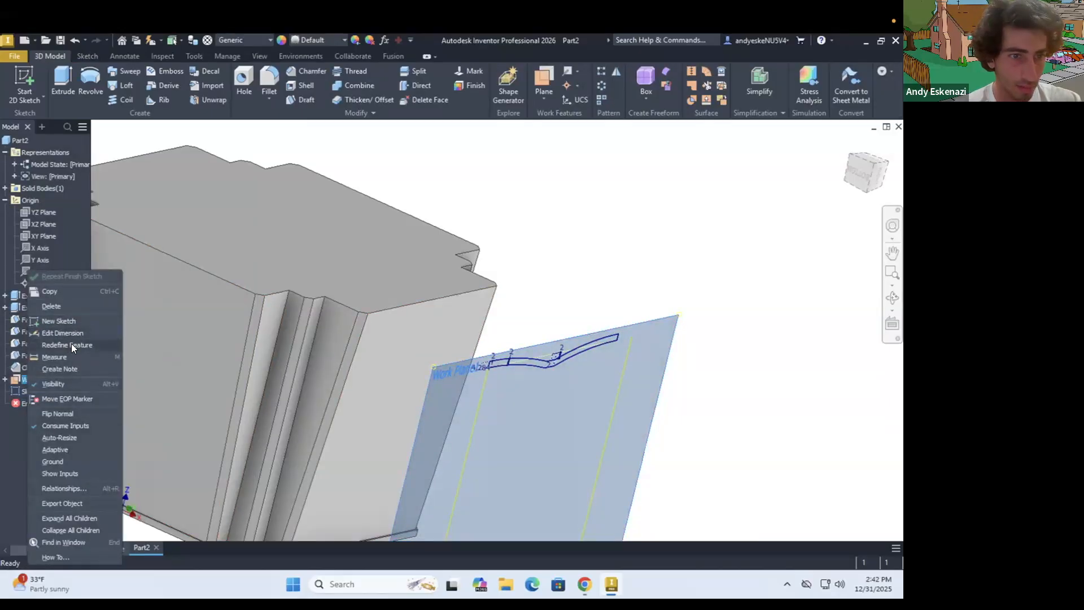
left_click(57, 333)
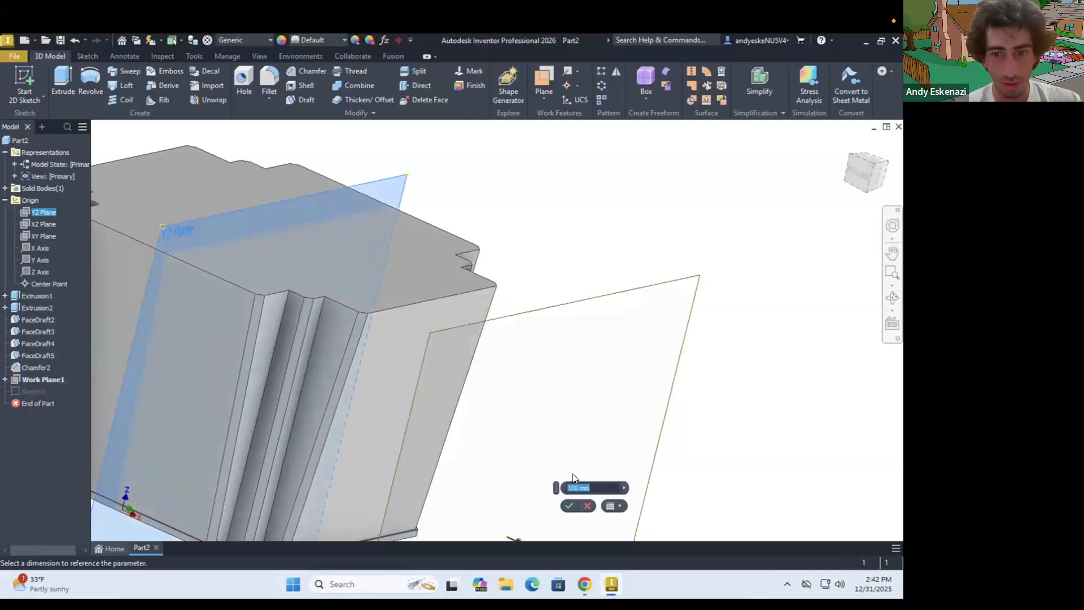
type("50")
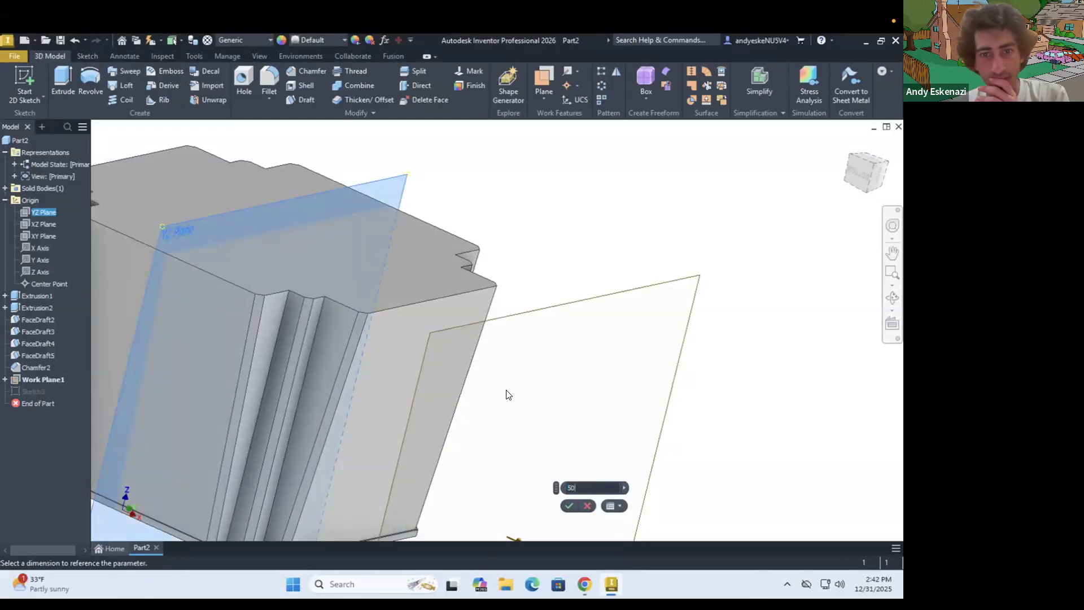
scroll(428, 341, "up", 3)
middle_click_drag(449, 346, 498, 351, "shift")
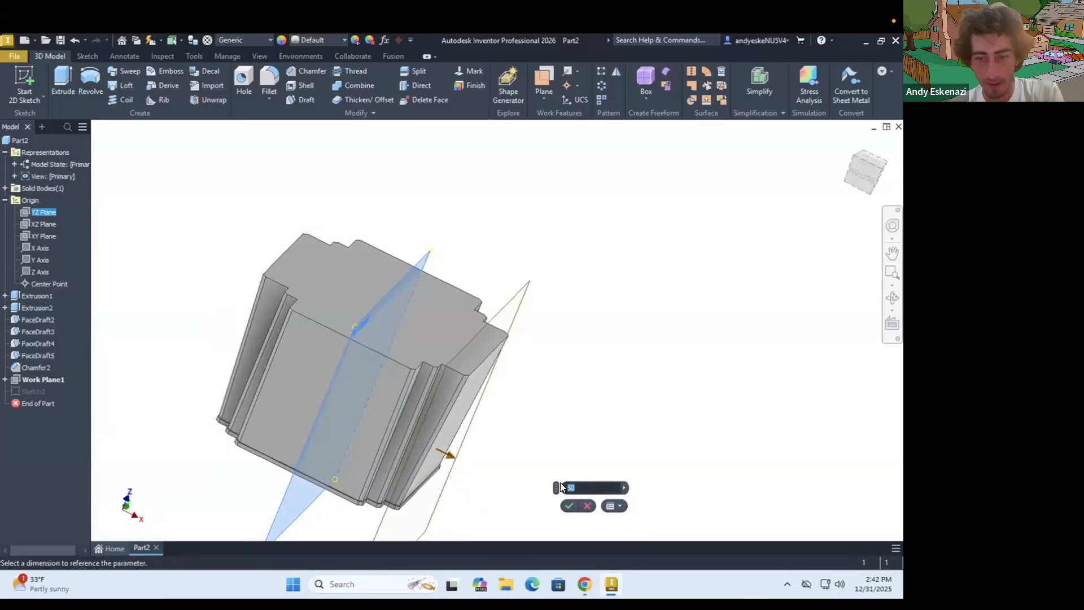
type("60")
scroll(491, 372, "down", 3)
middle_click_drag(499, 362, 515, 361, "shift")
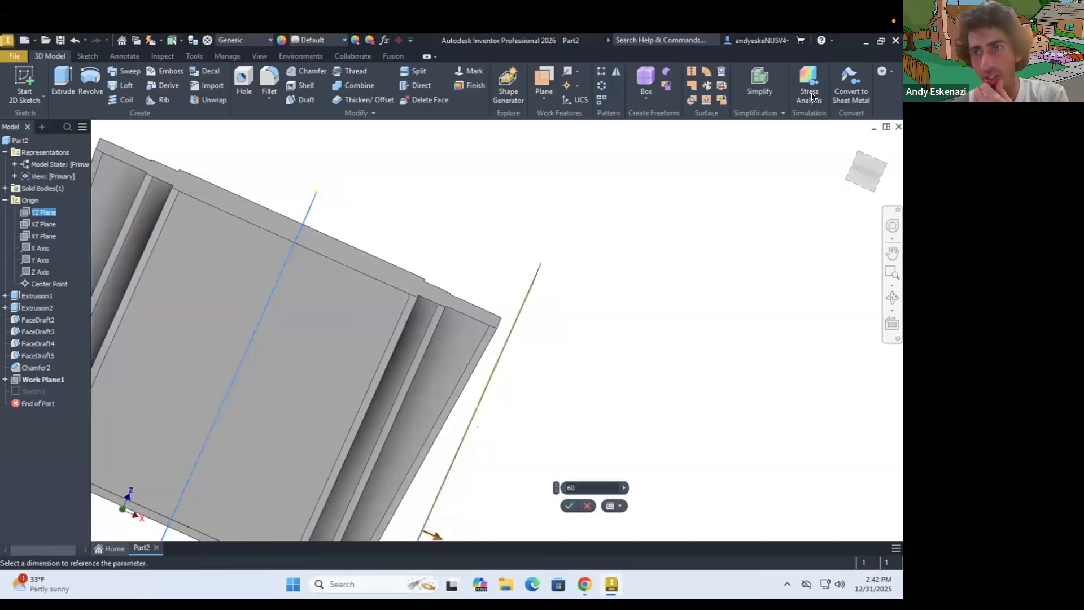
left_click(568, 505)
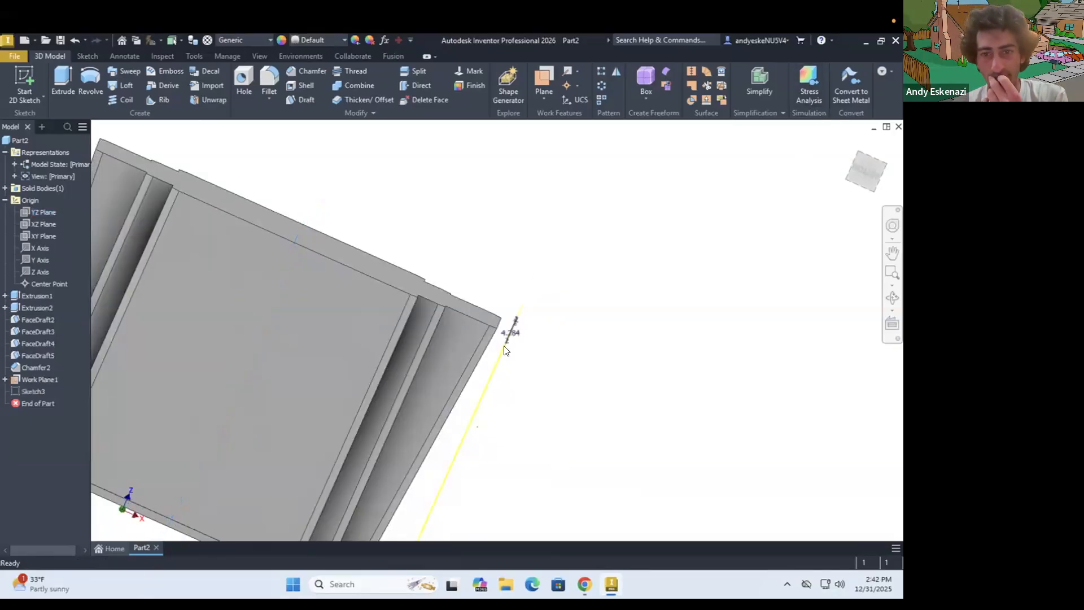
Reopen the band sketch, Sketch3, for editing
middle_click_drag(450, 340, 116, 440, "shift")
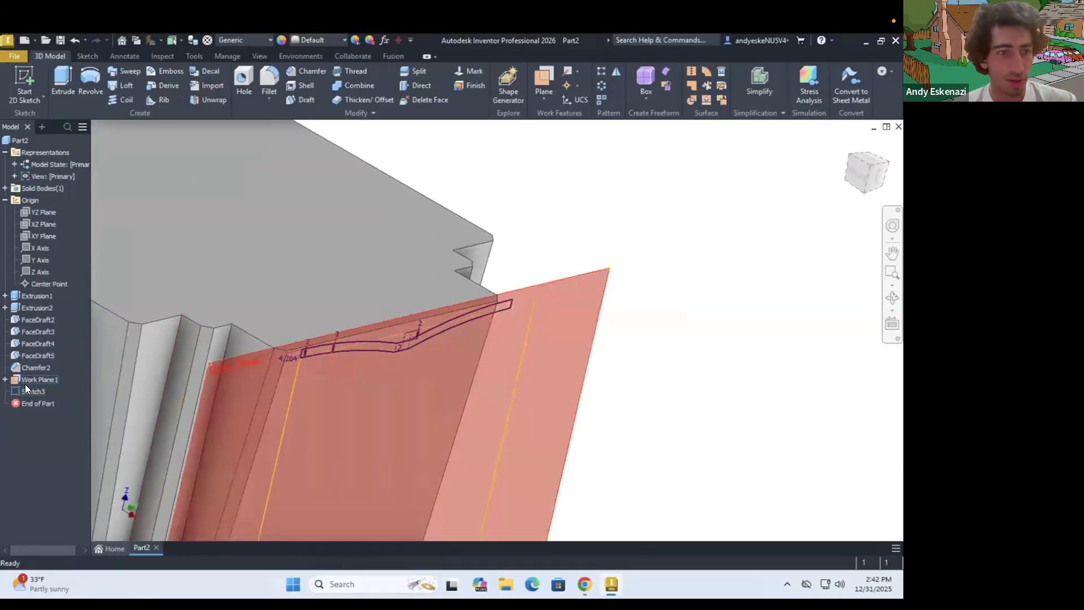
right_click(32, 392)
left_click(51, 349)
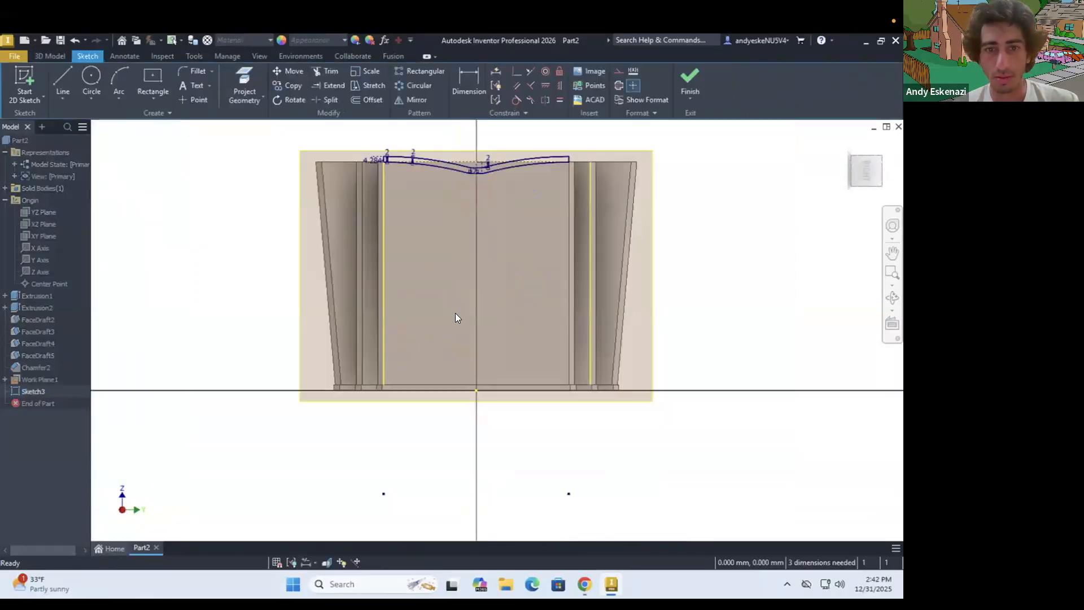
scroll(455, 314, "down", 3)
scroll(464, 213, "up", 3)
scroll(445, 252, "up", 3)
mouse_move(450, 256)
middle_mouse_down("shift")
mouse_move(471, 260)
mouse_move(324, 208)
middle_mouse_up("shift")
scroll(324, 207, "up", 2)
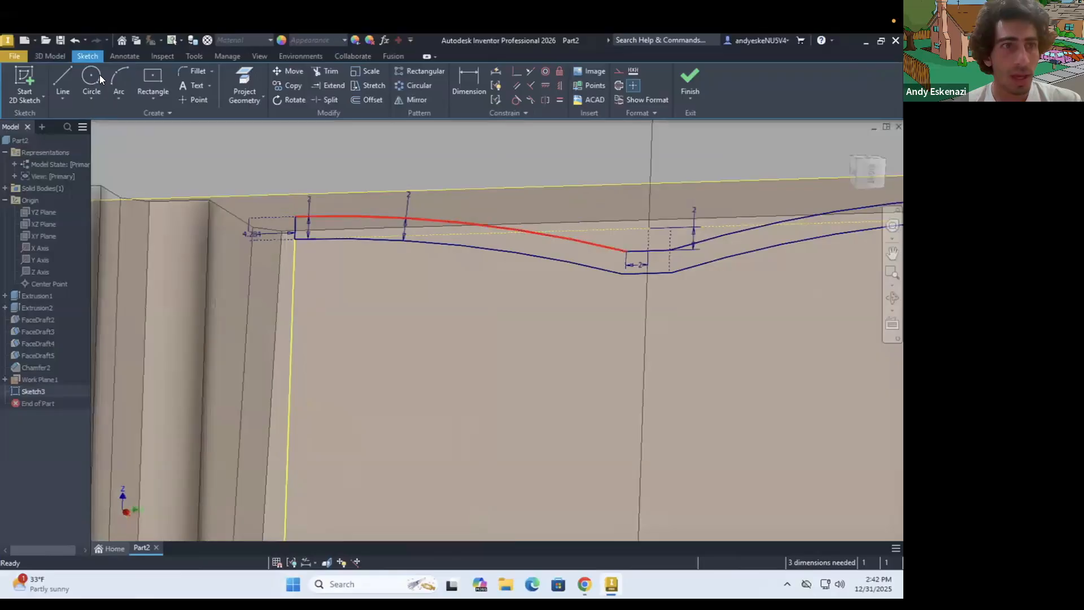
Extrude the closed band profile 5 mm in the flipped direction, into the block, joining it to the body
left_click(54, 53)
left_click(66, 78)
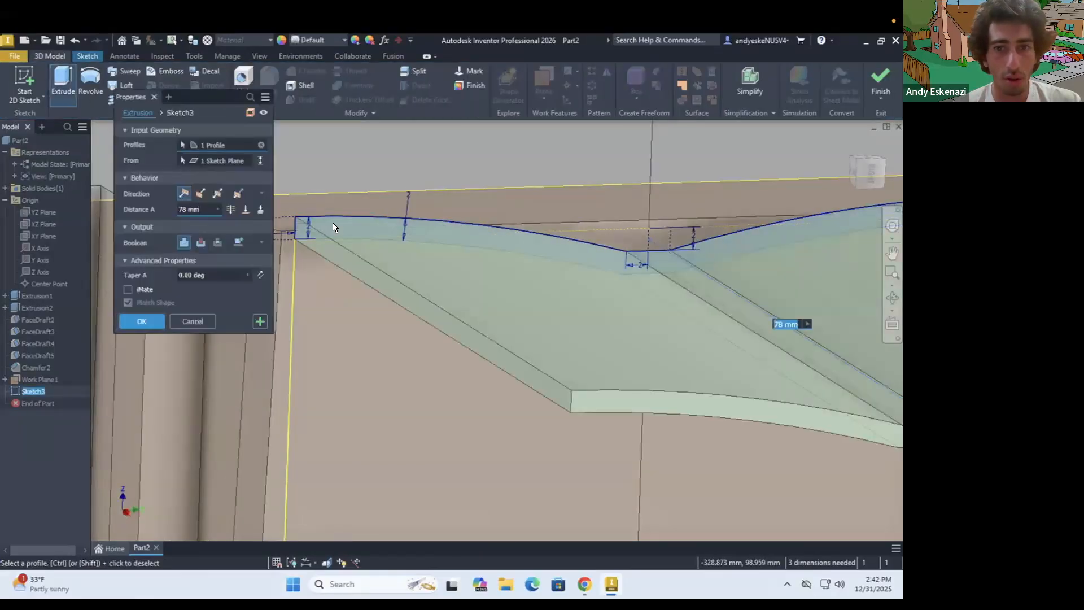
middle_click_drag(359, 228, 459, 278, "shift")
scroll(459, 278, "down", 3)
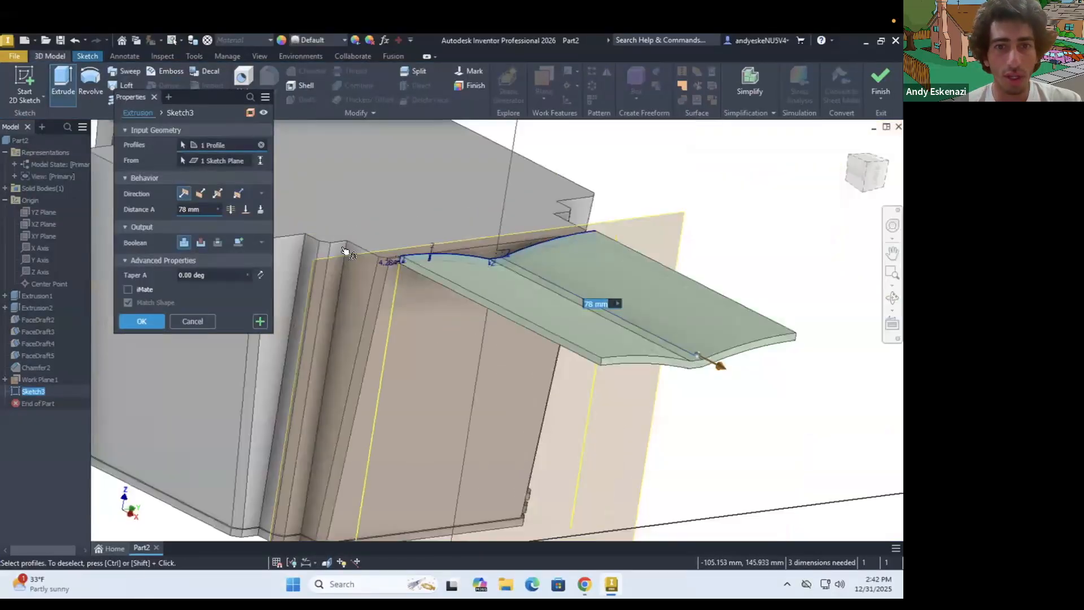
scroll(341, 249, "up", 2)
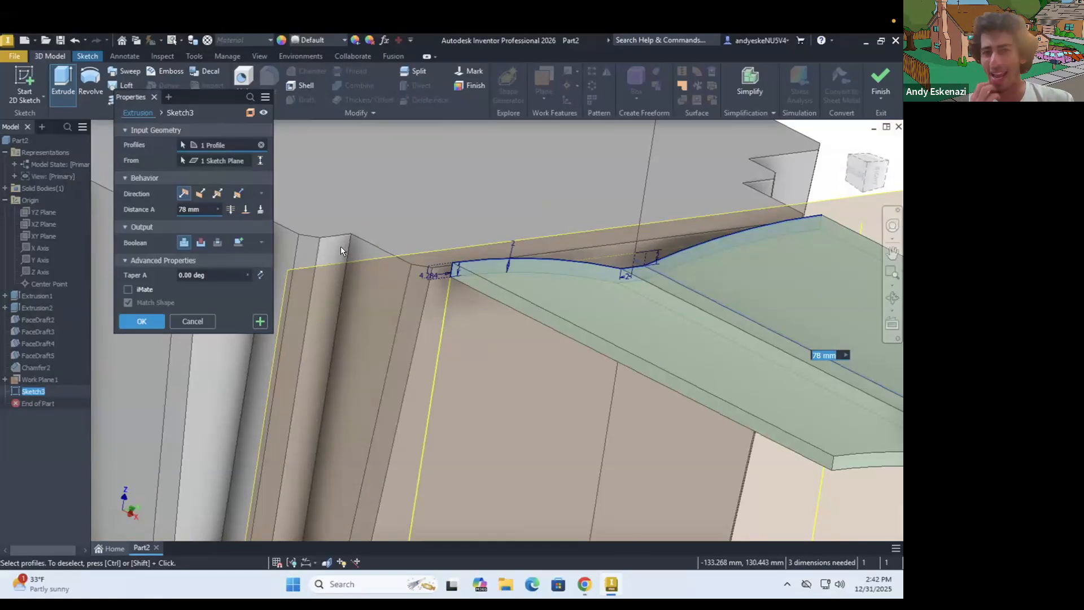
left_click(200, 194)
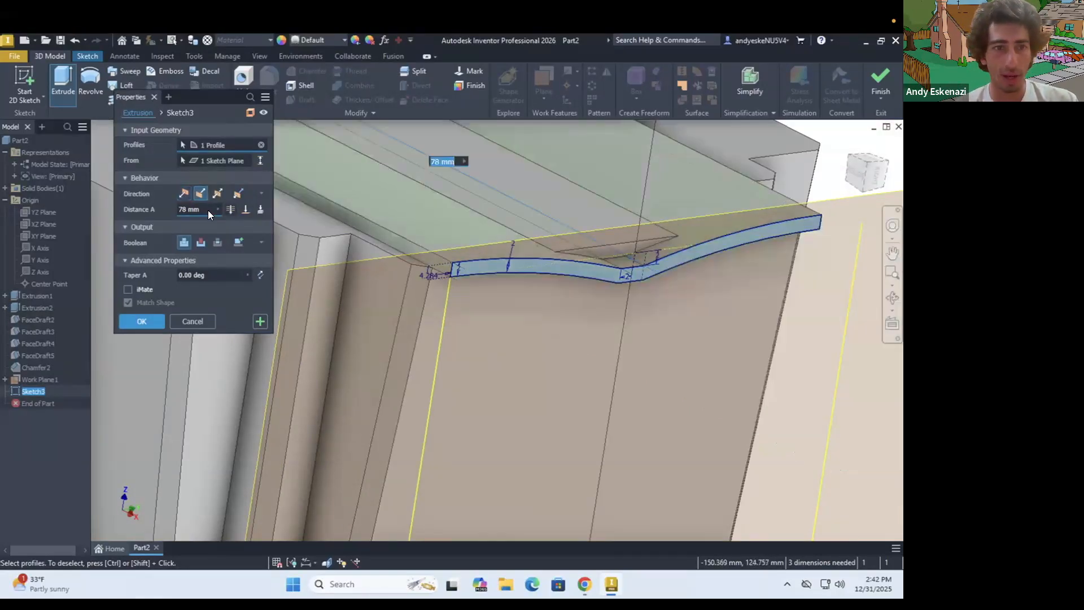
left_click(206, 210)
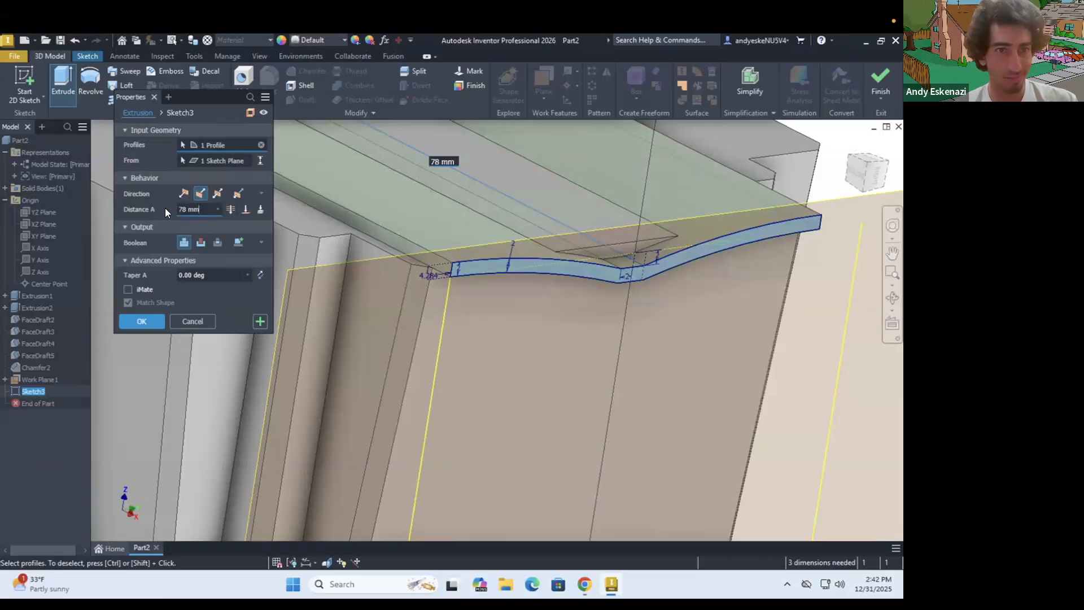
key("ctrl+a")
type("5")
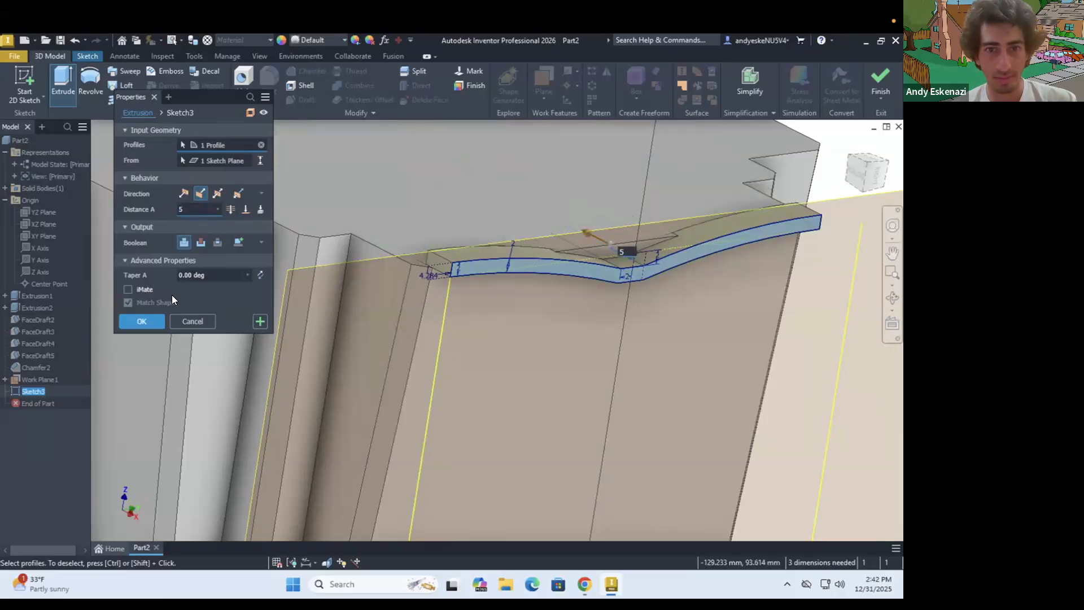
key("Return")
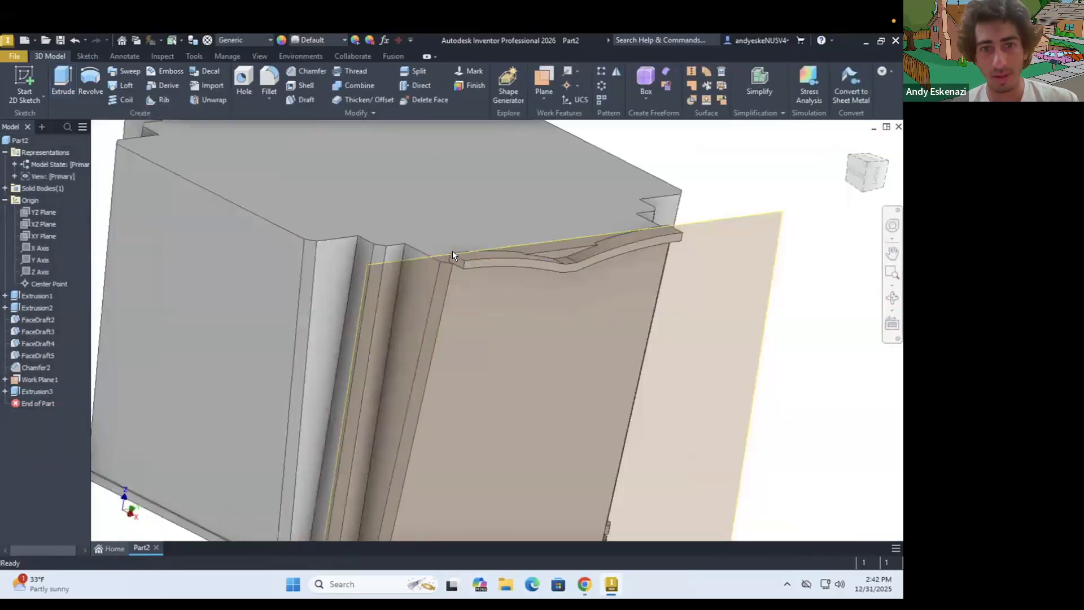
Hide Work Plane1 and inspect the extruded band from the front
left_click(707, 221)
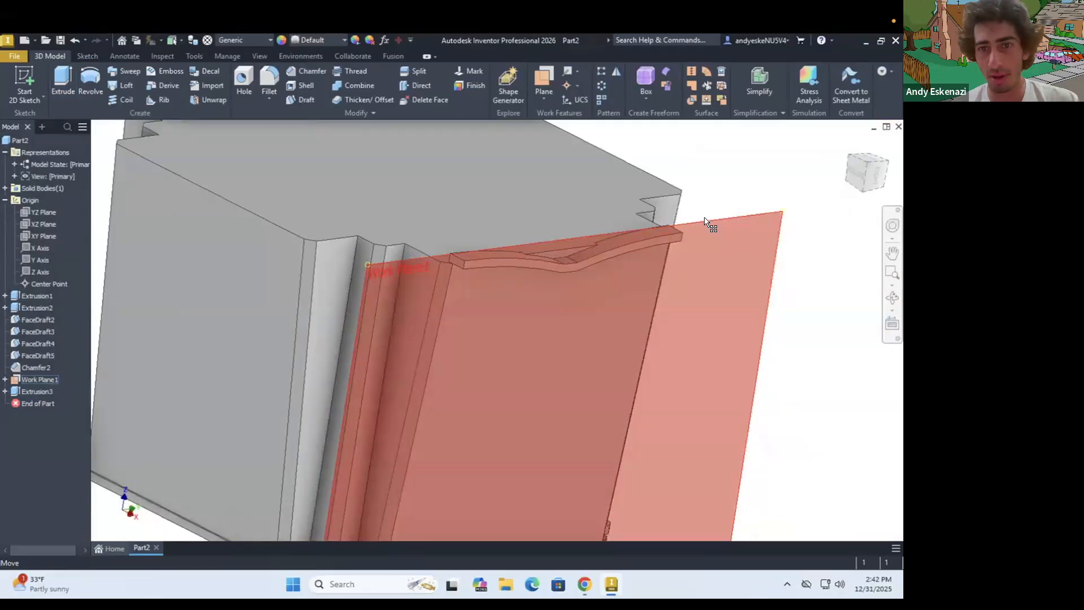
right_click(703, 221)
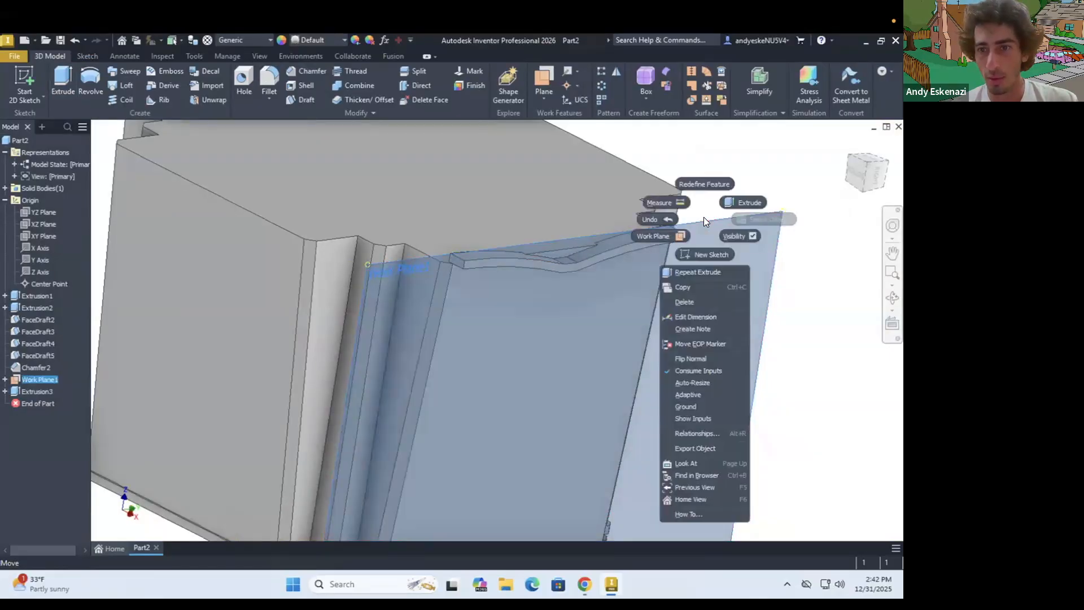
left_click(51, 376)
right_click(47, 377)
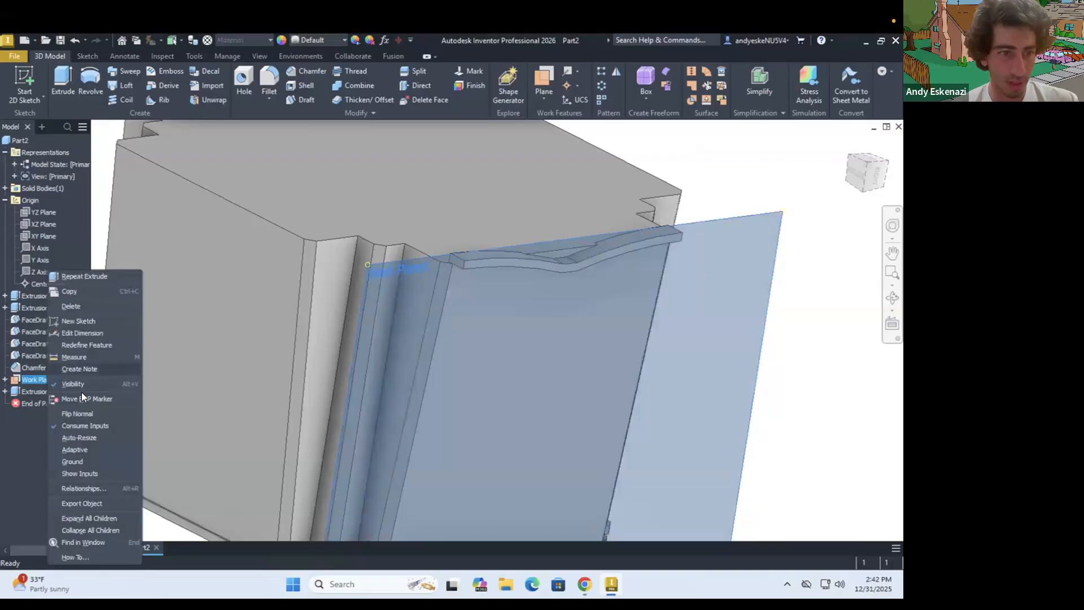
left_click(80, 384)
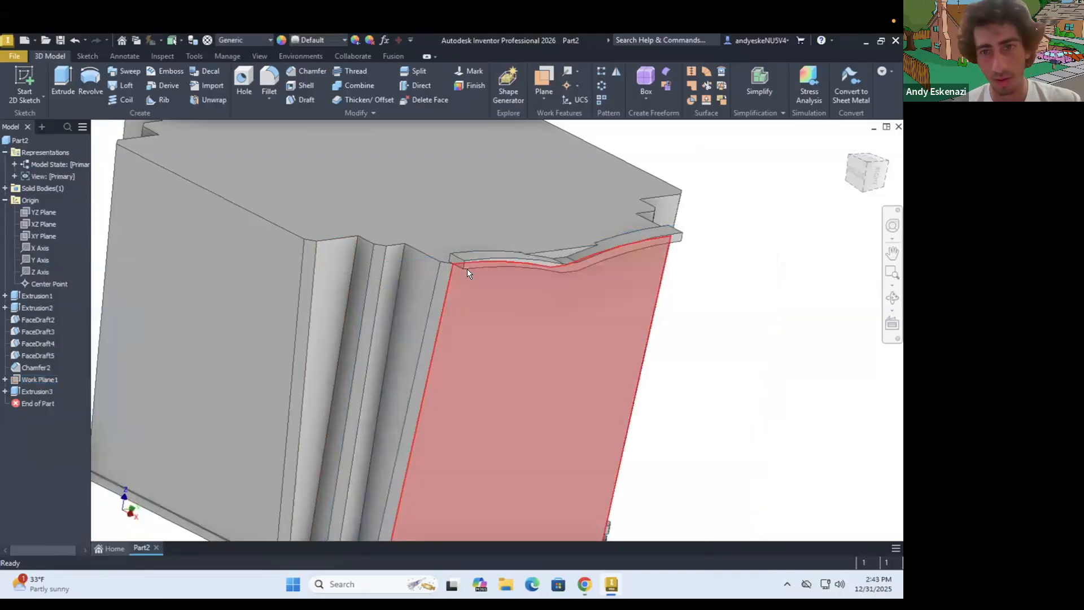
scroll(466, 274, "down", 5)
middle_click_drag(468, 278, 428, 242, "shift")
scroll(429, 241, "up", 5)
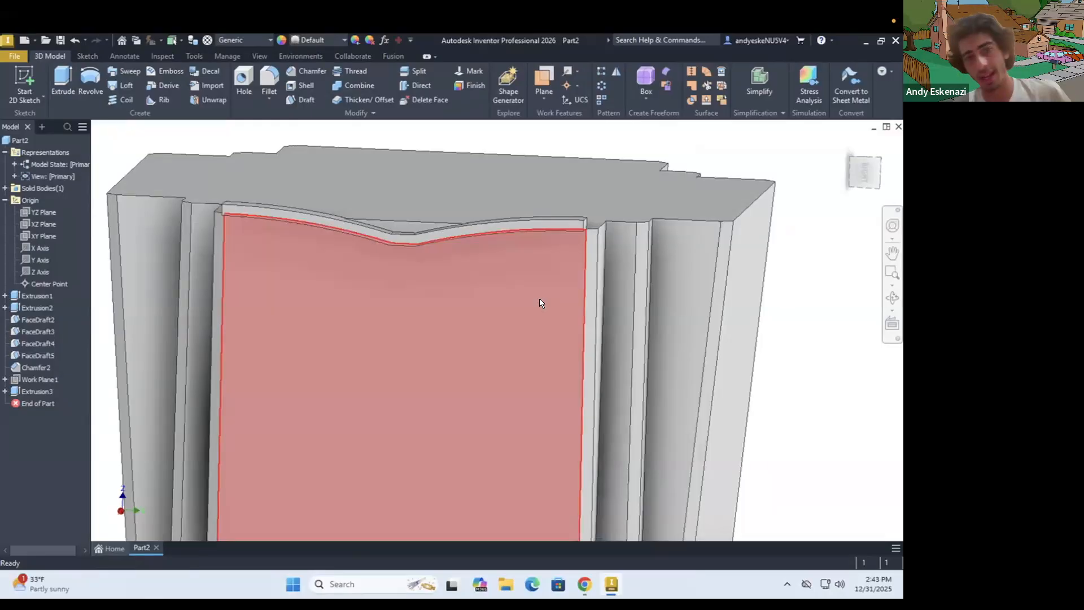
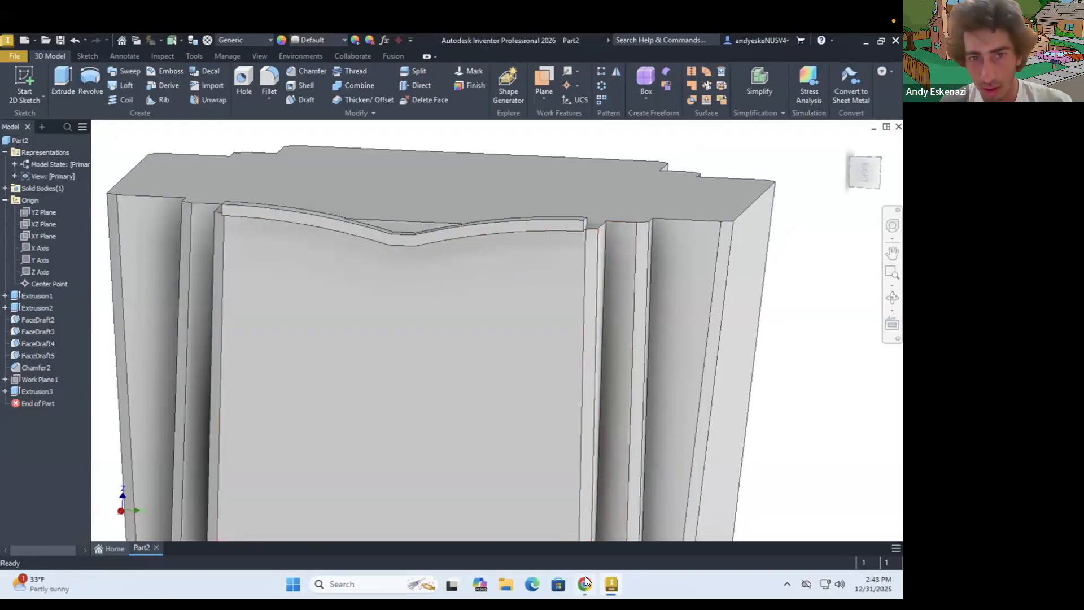
Switch to Chrome to examine the Taipei 101 reference photos of the tower's facade, then return to Inventor
left_click(585, 584)
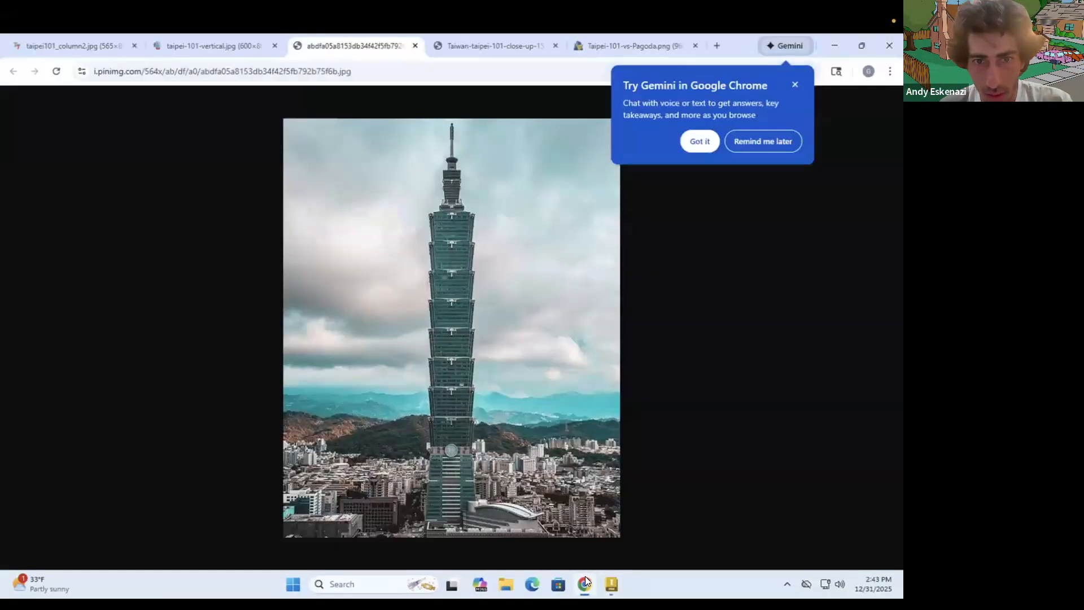
left_click(503, 47)
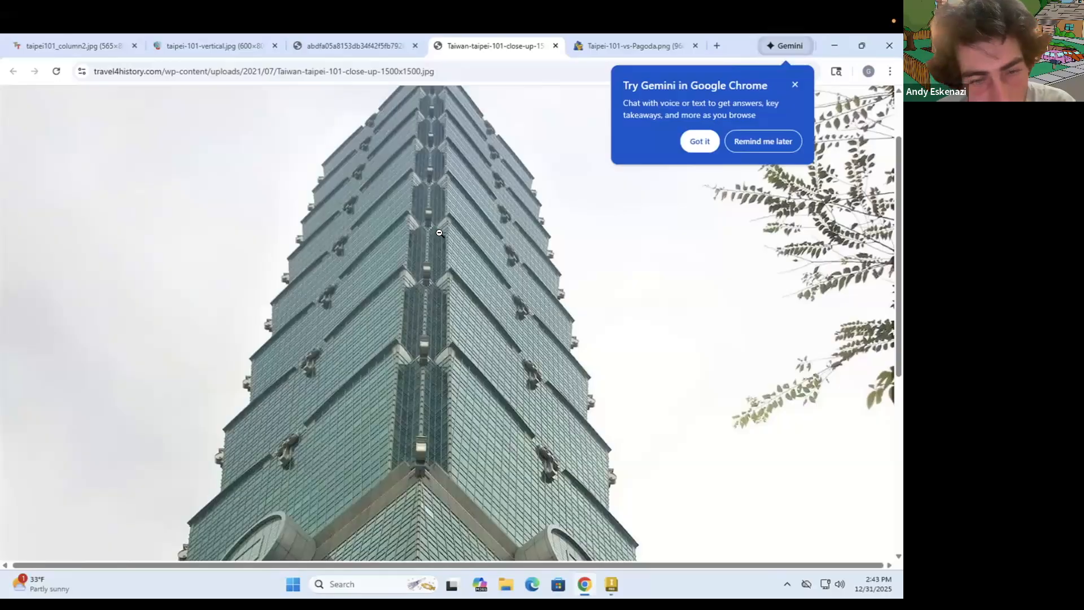
left_click(605, 45)
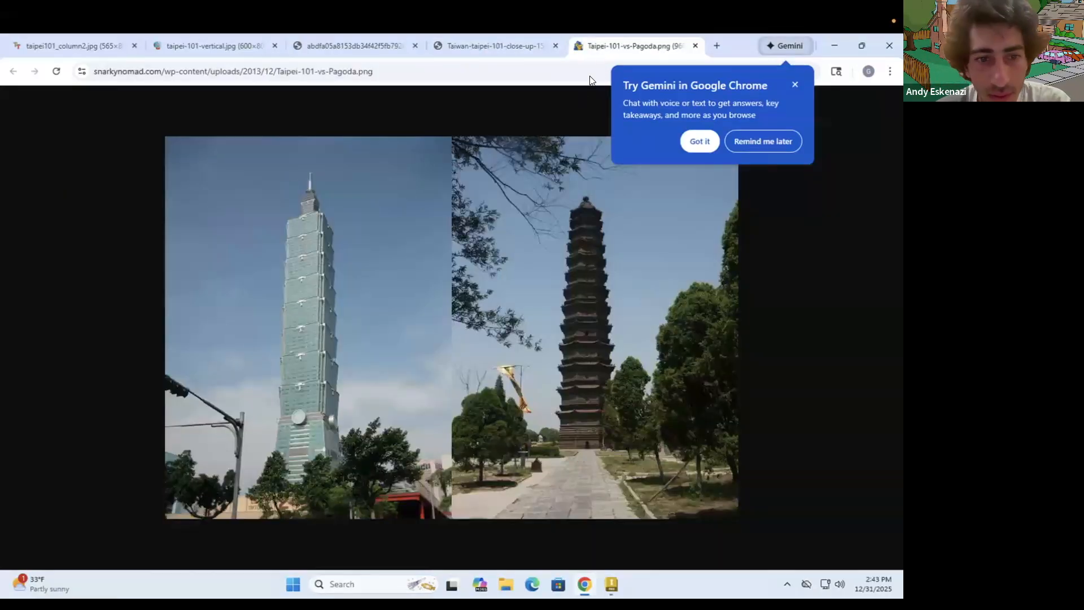
left_click(321, 45)
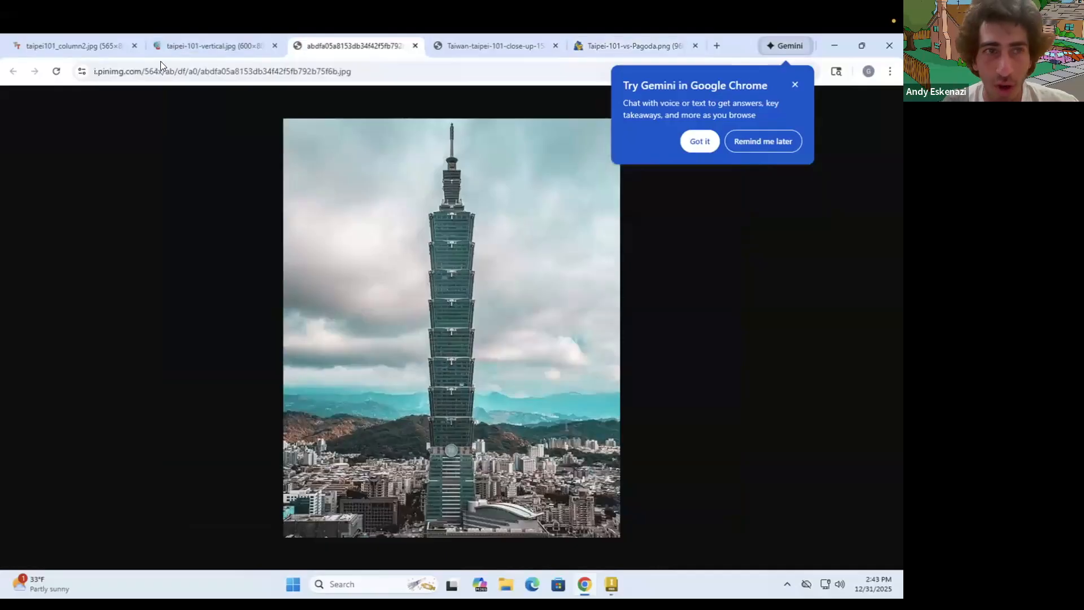
left_click(92, 44)
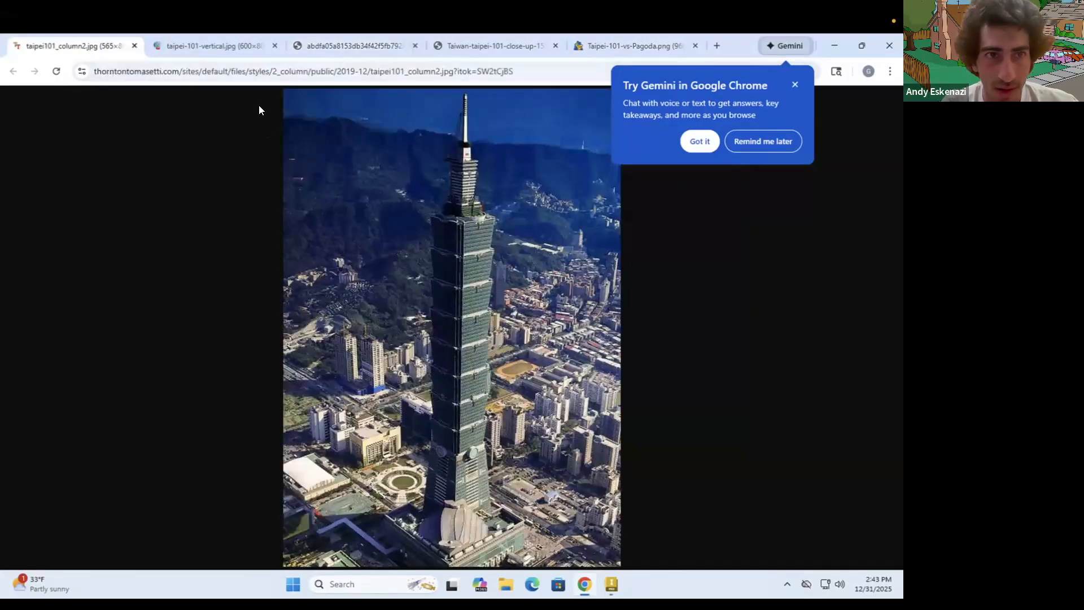
left_click(233, 48)
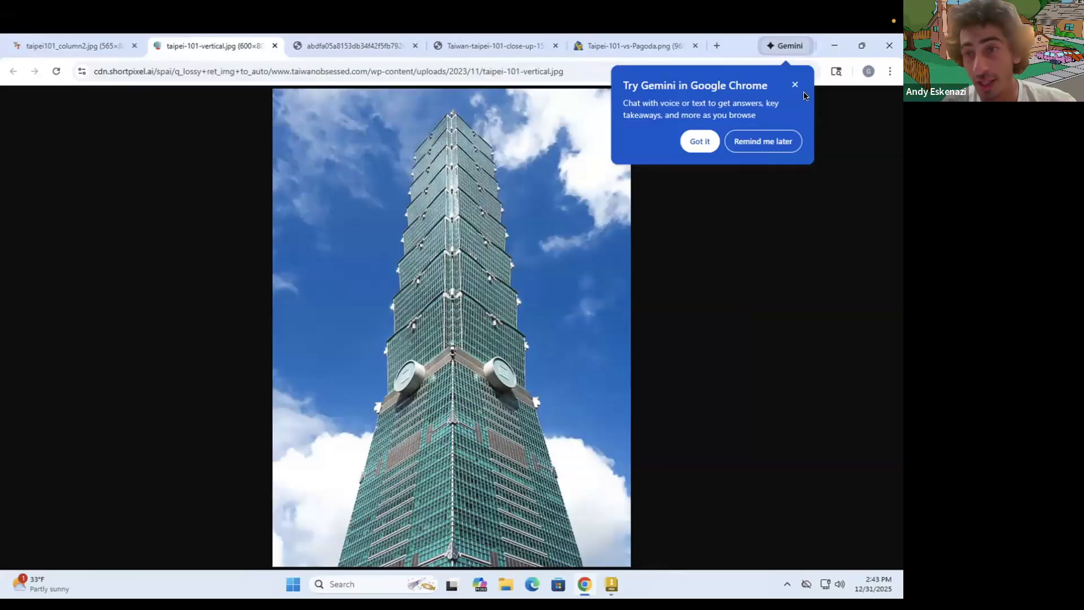
left_click(834, 47)
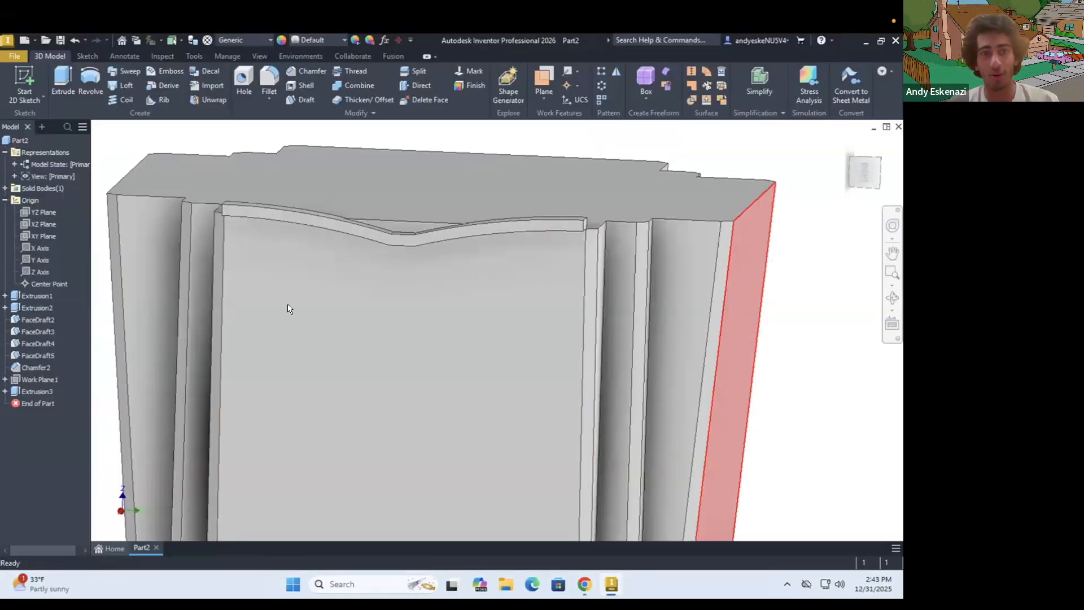
Start a 2D sketch on the front face of the raised wavy band, at its central dip
scroll(309, 282, "up", 3)
mouse_move(333, 267)
middle_mouse_down("shift")
mouse_move(348, 279)
mouse_move(329, 286)
middle_mouse_up("shift")
scroll(376, 274, "down", 3)
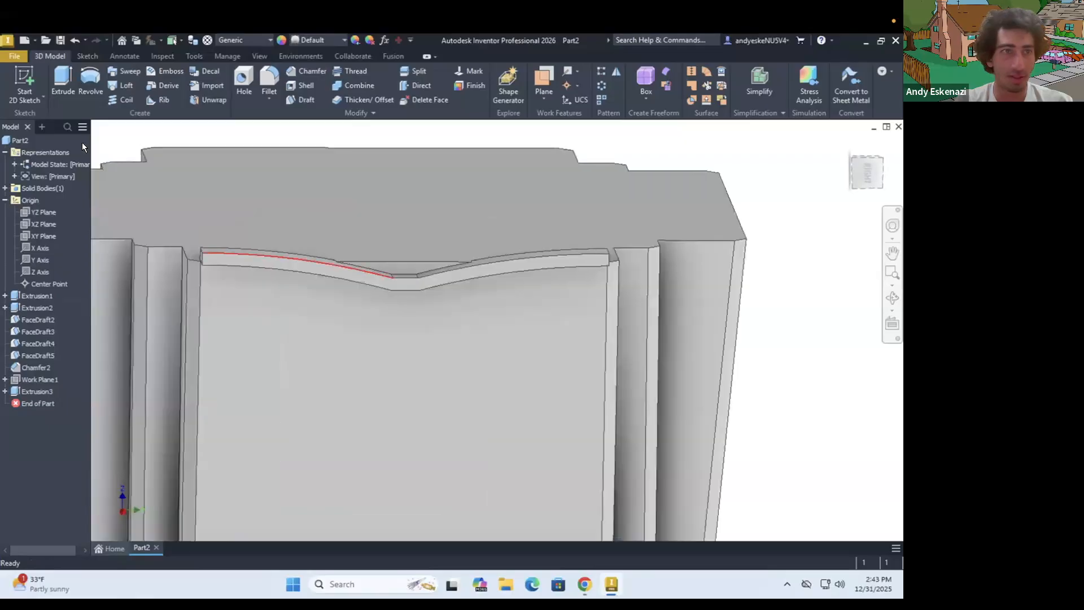
left_click(89, 56)
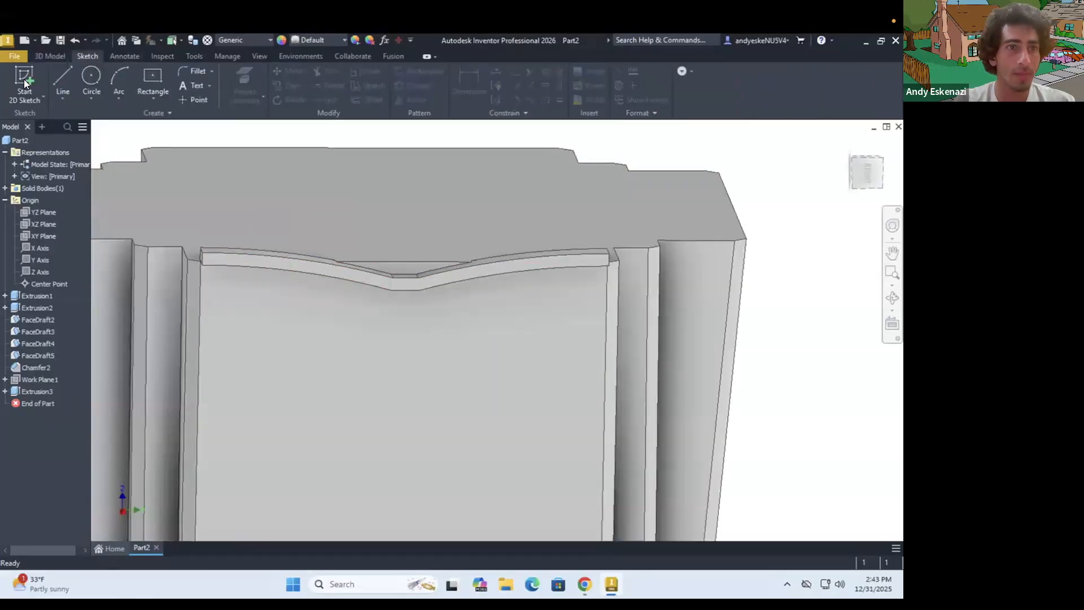
scroll(400, 281, "down", 3)
mouse_move(401, 280)
middle_mouse_down("shift")
mouse_move(483, 288)
mouse_move(411, 288)
middle_mouse_up("shift")
left_click(410, 289)
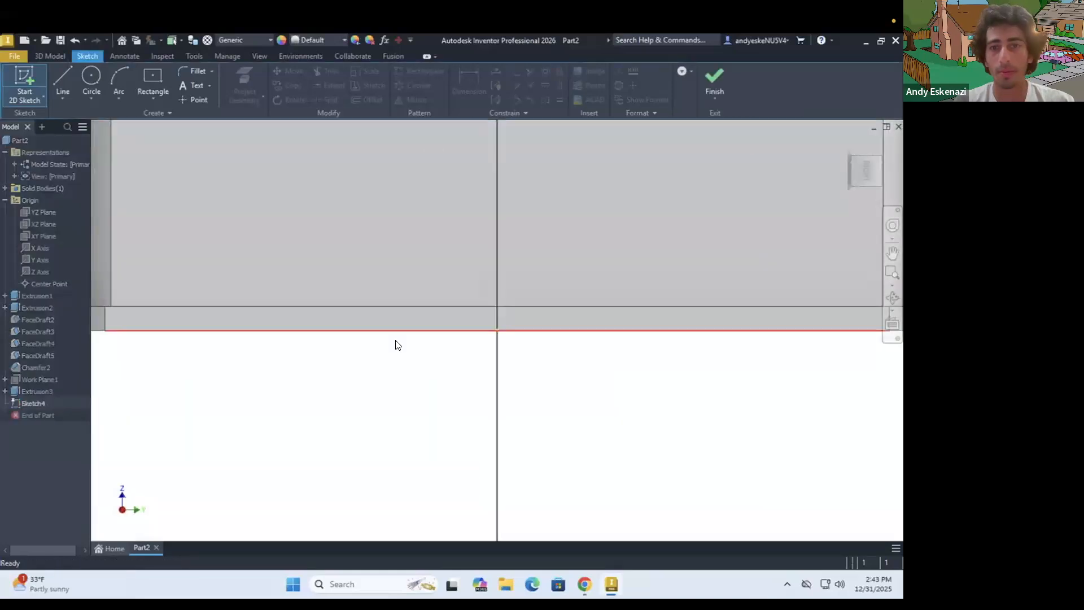
scroll(398, 339, "up", 3)
scroll(418, 224, "down", 2)
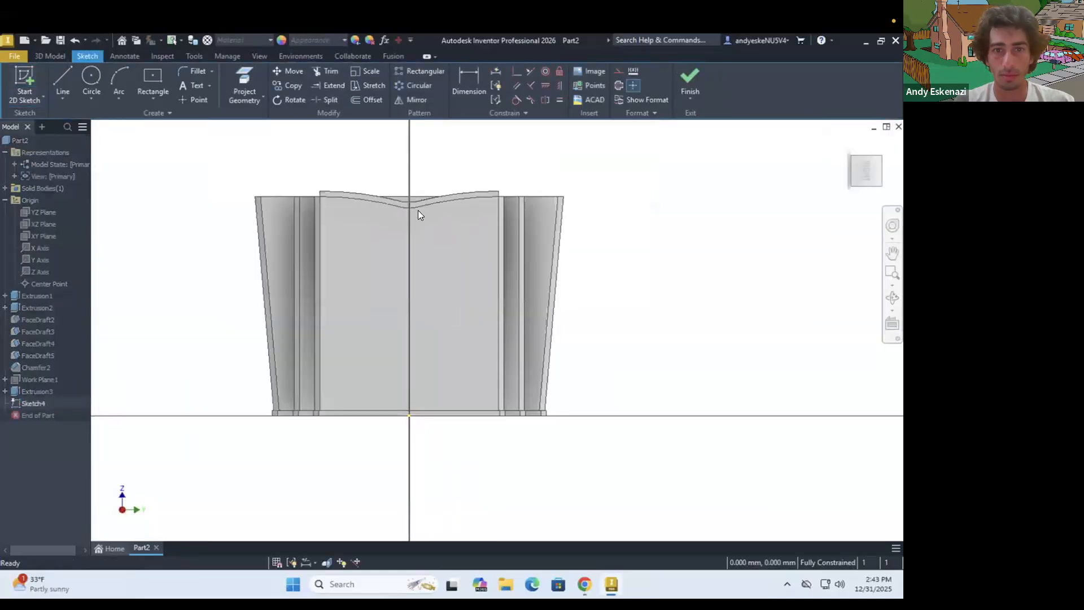
scroll(413, 195, "down", 5)
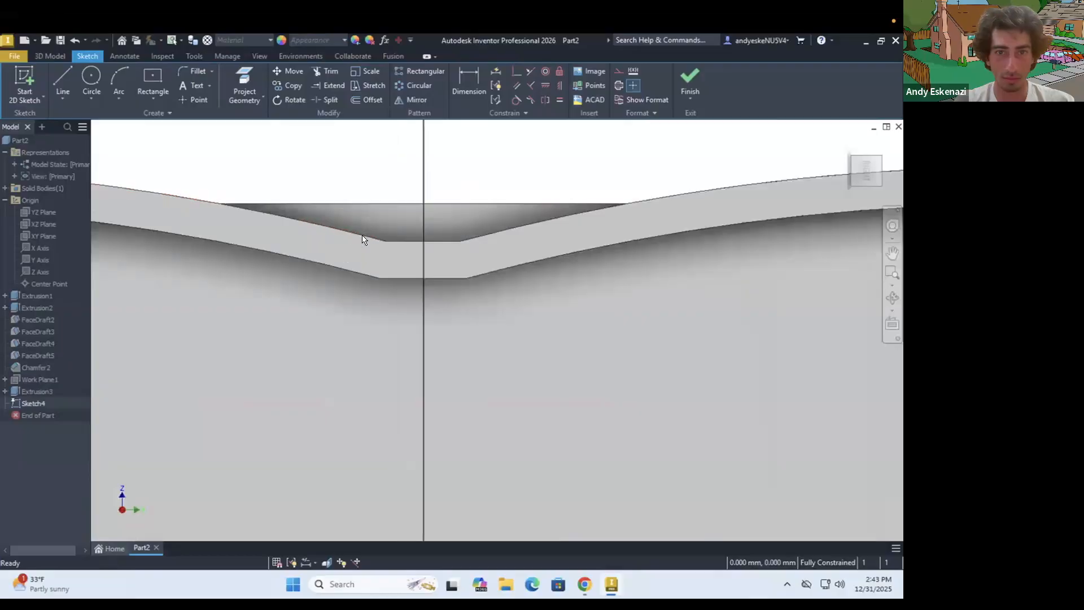
Draw a vertical construction line joining the midpoints of the band's short upper and lower edges at the central dip
left_click(63, 75)
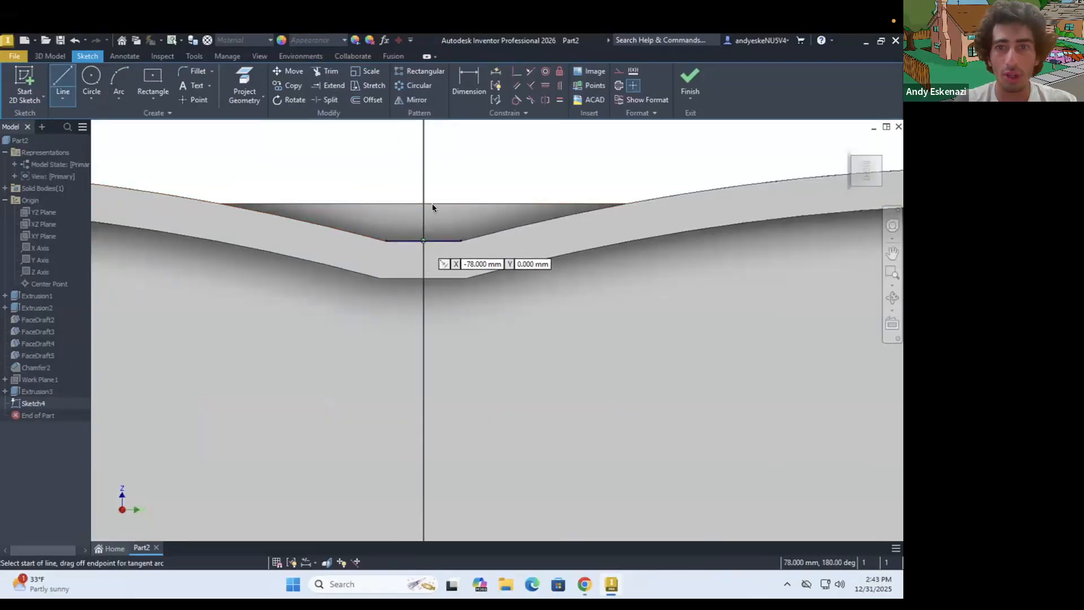
left_click(615, 69)
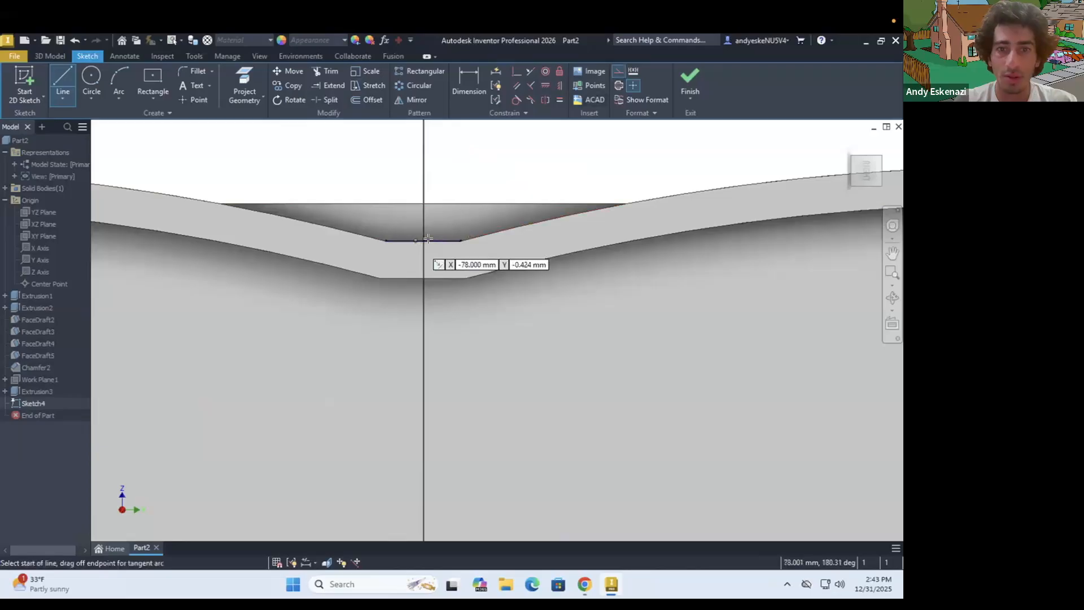
left_click(423, 278)
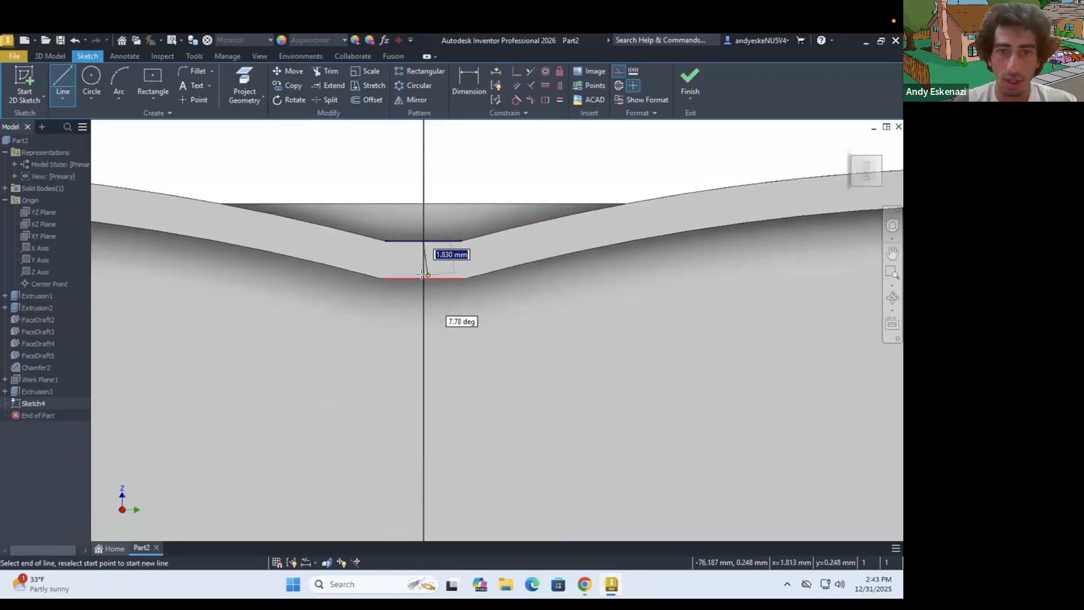
key("Escape")
Try a horizontal construction line about 10 mm long from the vertical line's midpoint, then undo it
left_click(59, 79)
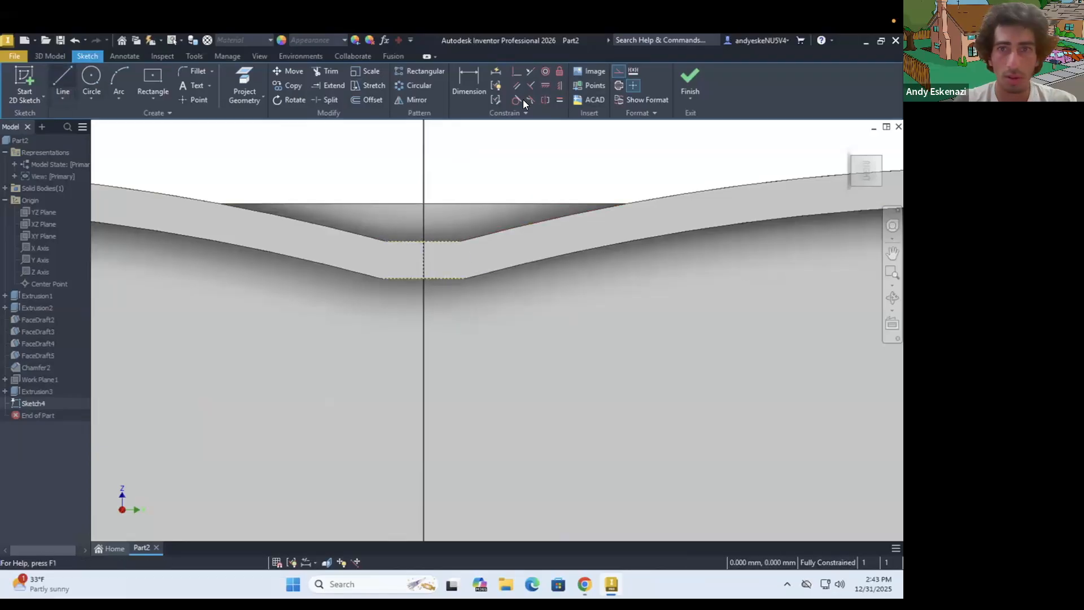
left_click(423, 259)
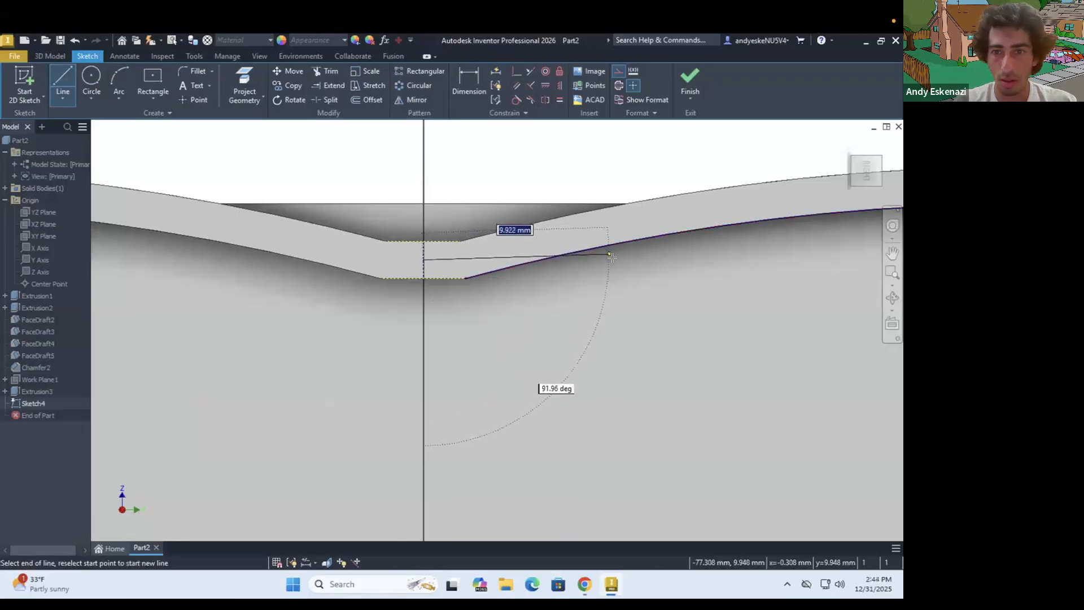
left_click(611, 259)
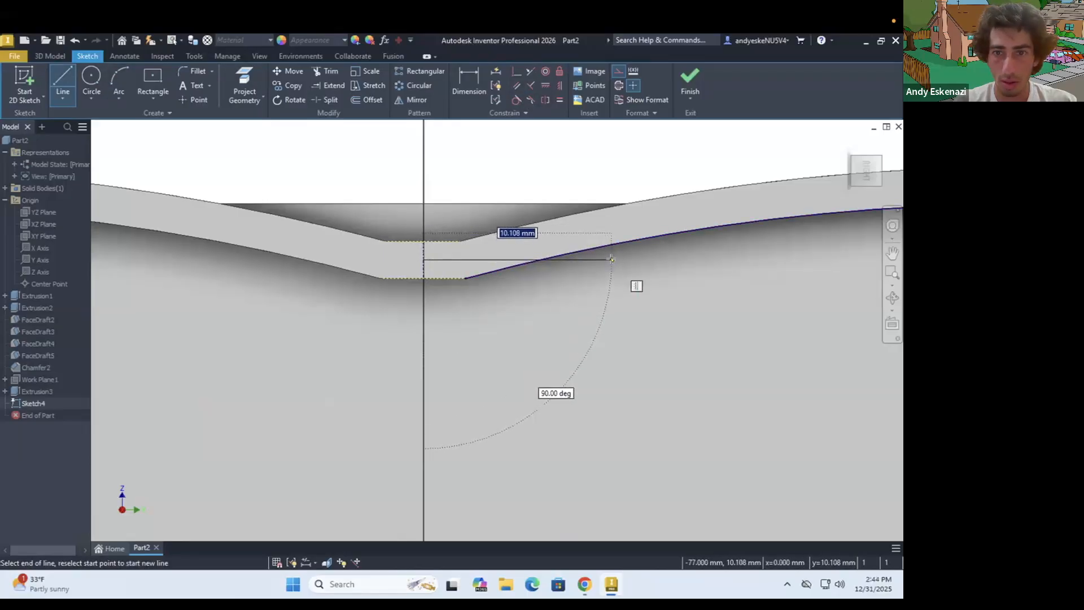
key("Escape")
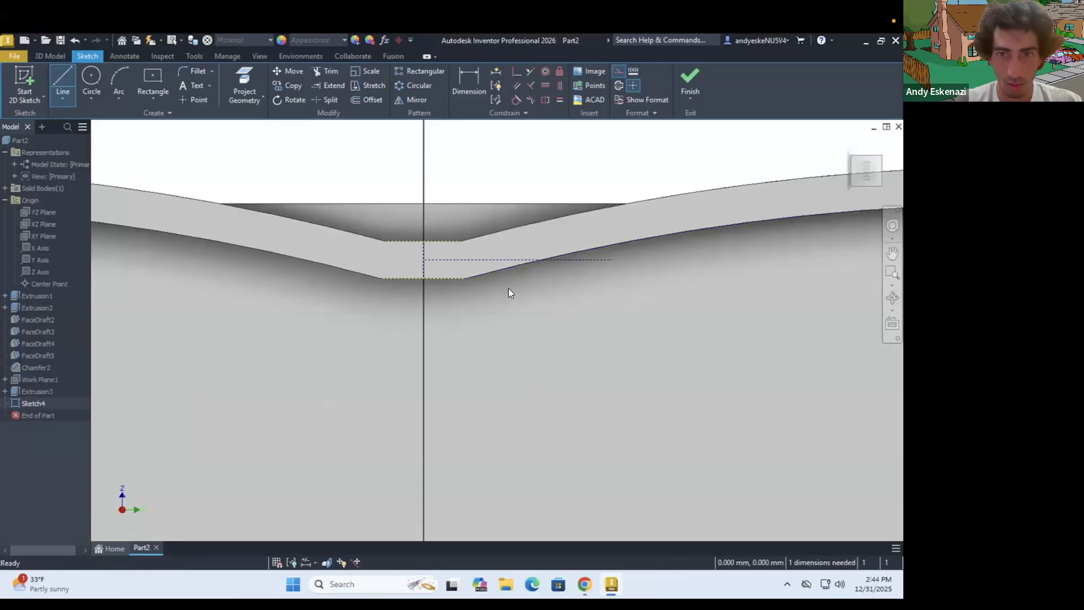
key("ctrl+z")
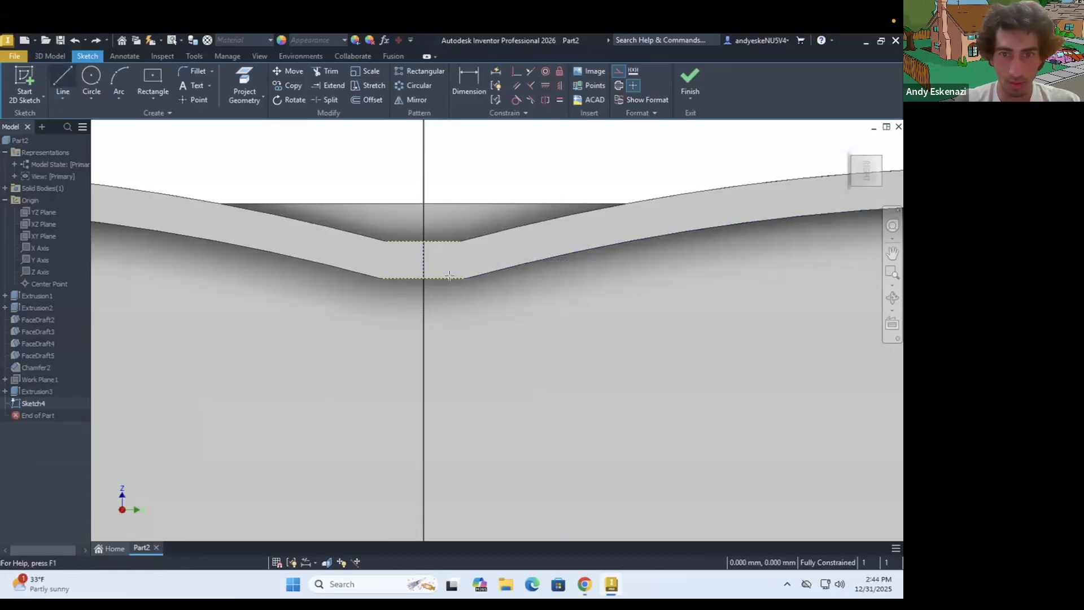
Draw horizontal construction lines to both sides from the vertical line's lower end and make them equal, about 8.7 mm each
key("l")
left_click(423, 278)
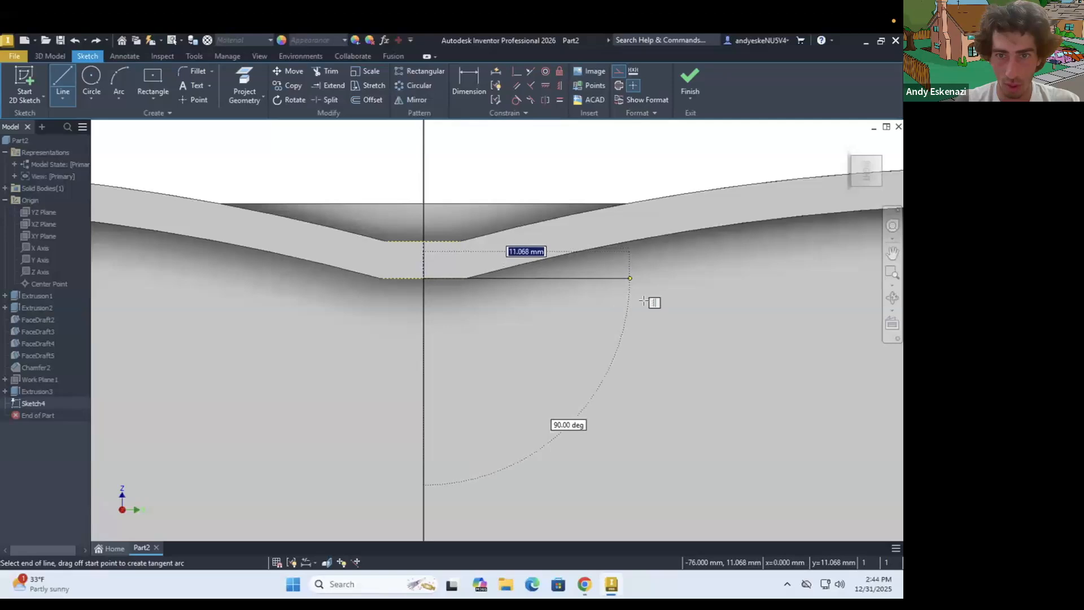
left_click(631, 274)
key("Escape")
left_click(56, 73)
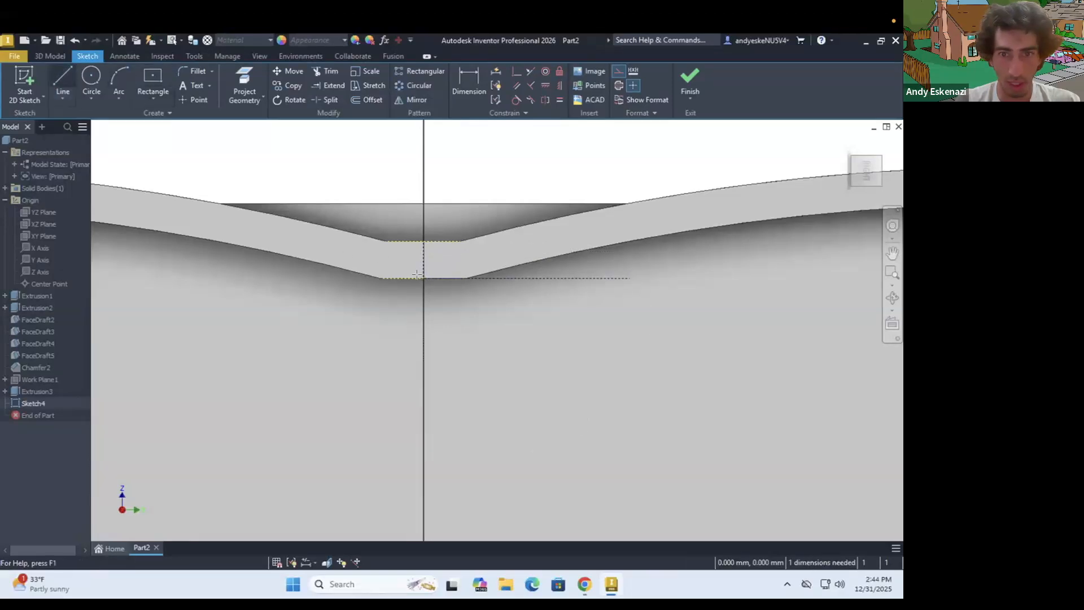
left_click(421, 275)
left_click(262, 276)
key("Escape")
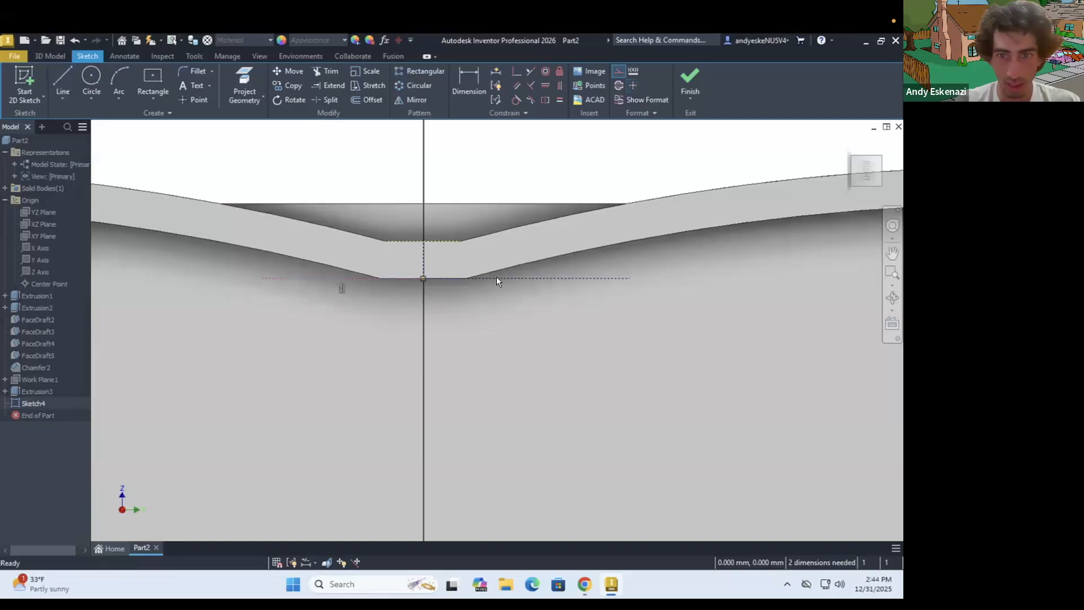
left_click(557, 99)
key("Escape")
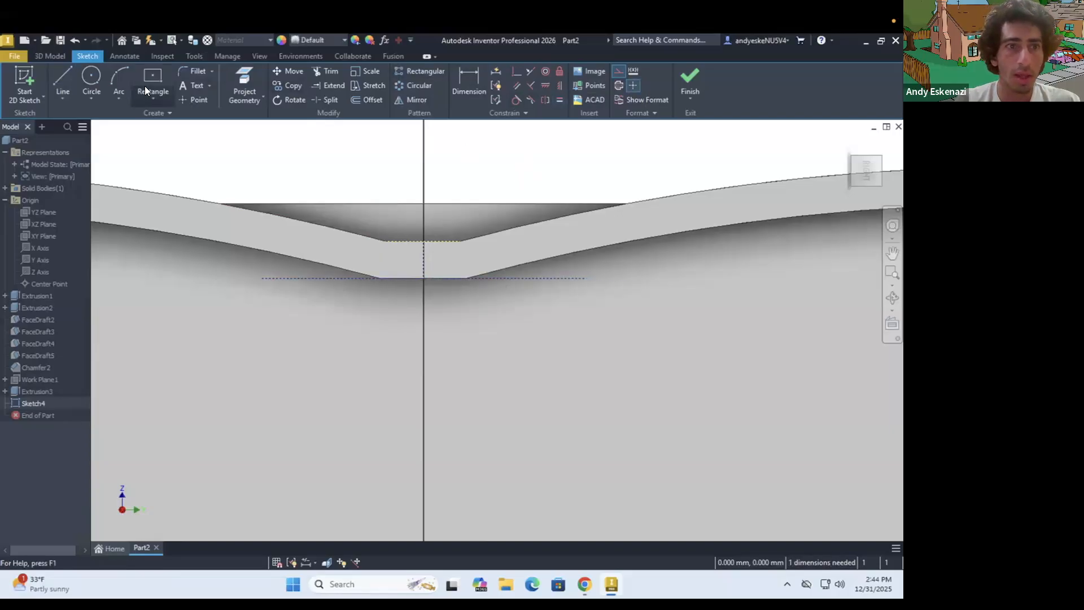
Try a non-construction center-to-center slot 8 mm wide between the outer ends of the horizontal construction lines, then undo it
left_click(146, 95)
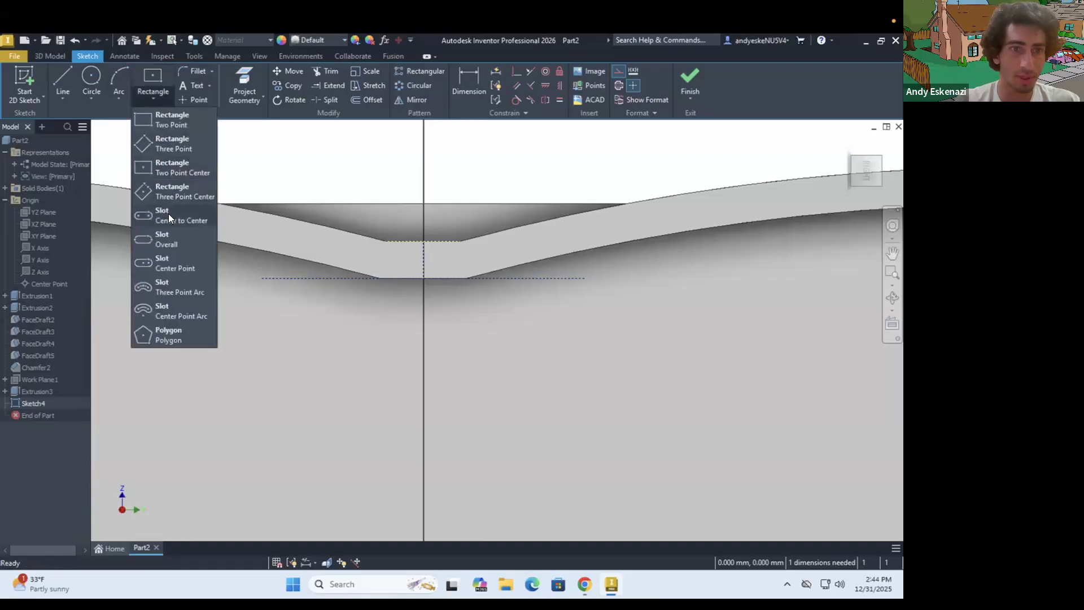
left_click(260, 277)
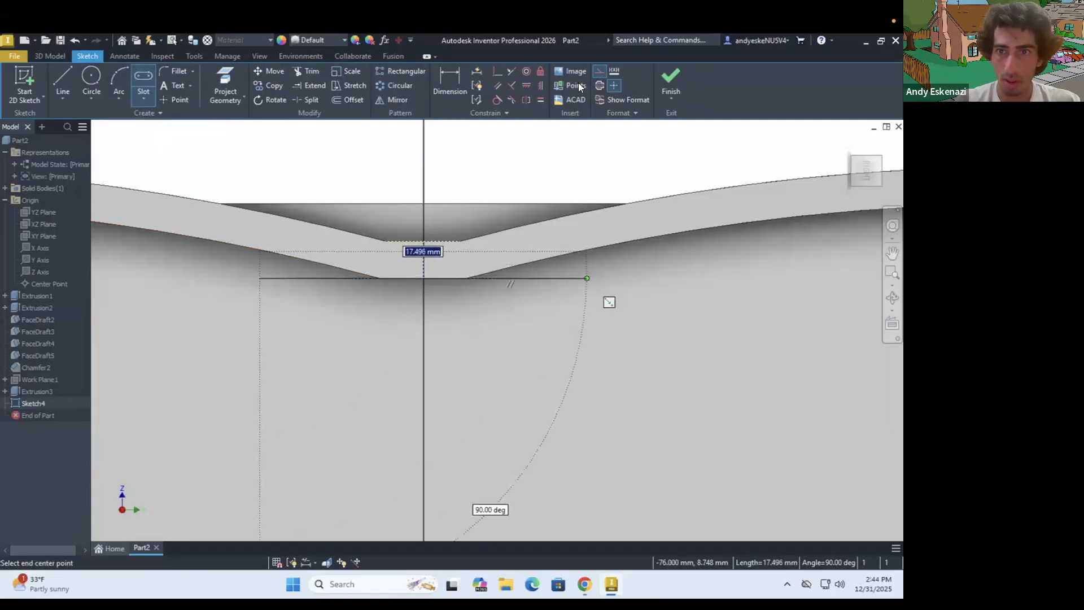
left_click(587, 277)
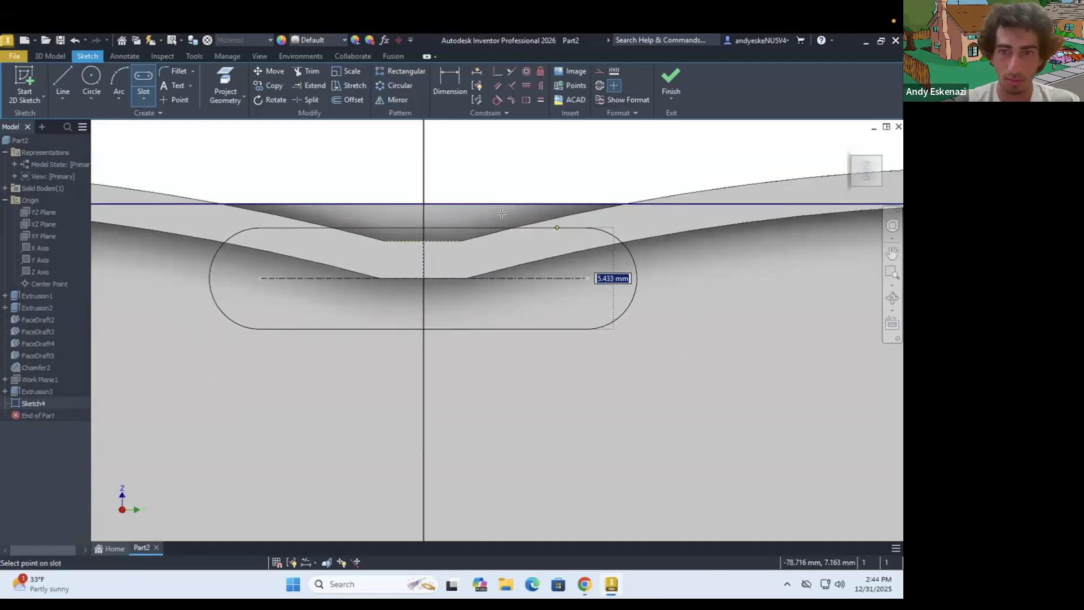
left_click(461, 204)
scroll(349, 265, "down", 5)
middle_click_drag(391, 282, 414, 275, "shift")
scroll(418, 276, "down", 3)
scroll(442, 282, "up", 6)
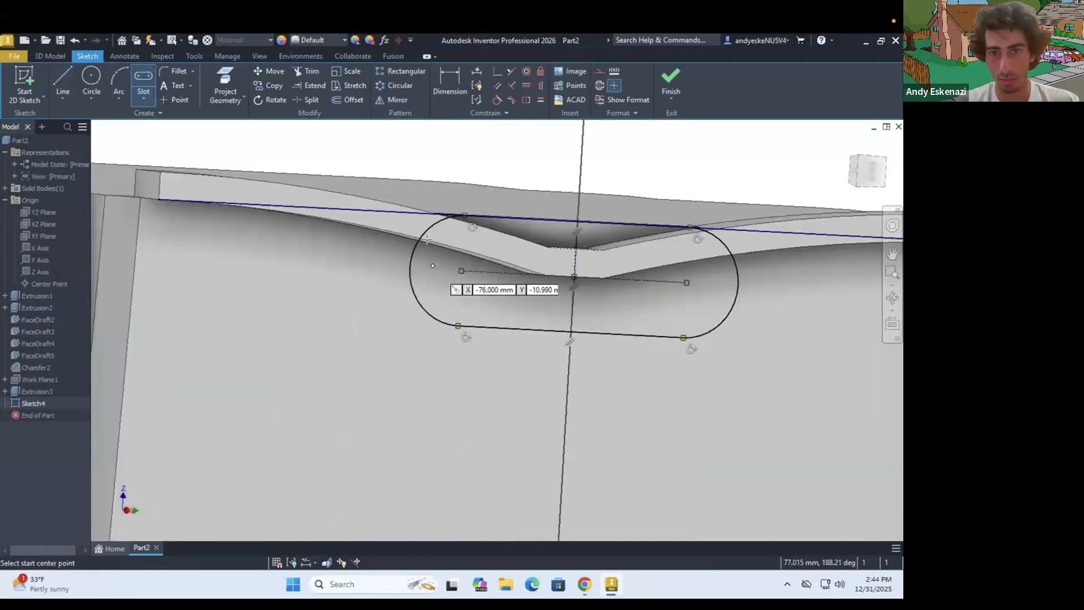
scroll(445, 270, "down", 5)
middle_click_drag(463, 262, 252, 250, "shift")
scroll(252, 250, "up", 3)
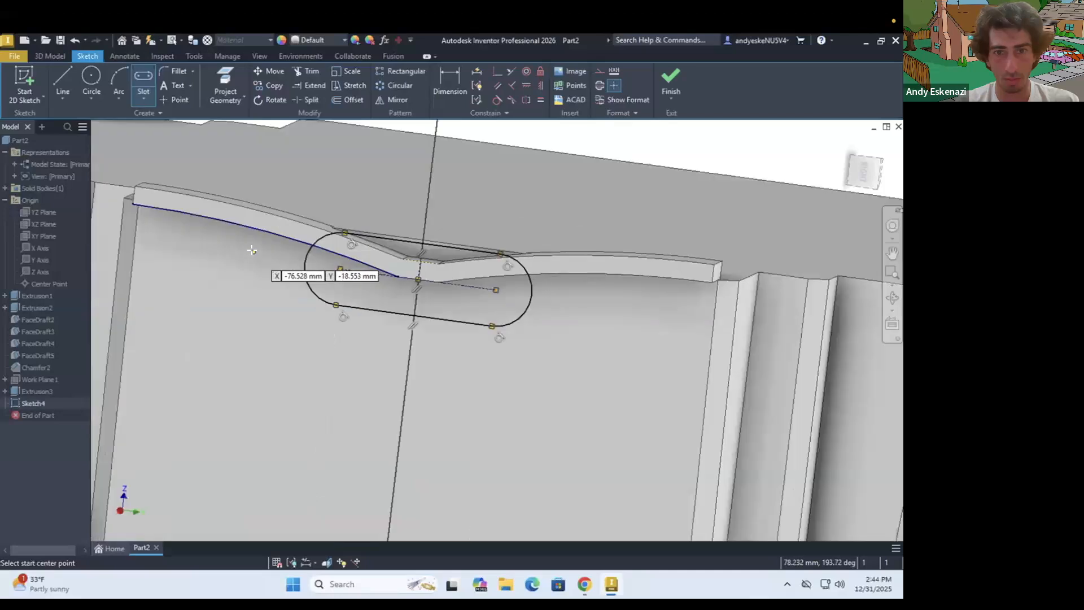
key("ctrl+z")
key("Escape")
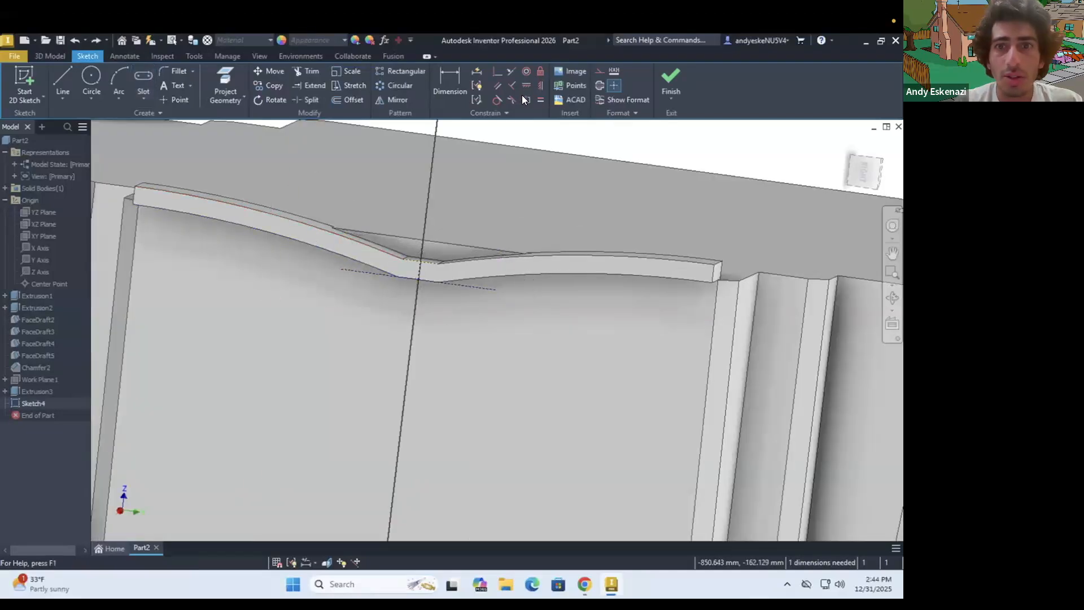
Draw a narrower center-to-center slot, about 5.2 mm wide, between the outer ends of the horizontal construction lines
left_click(143, 76)
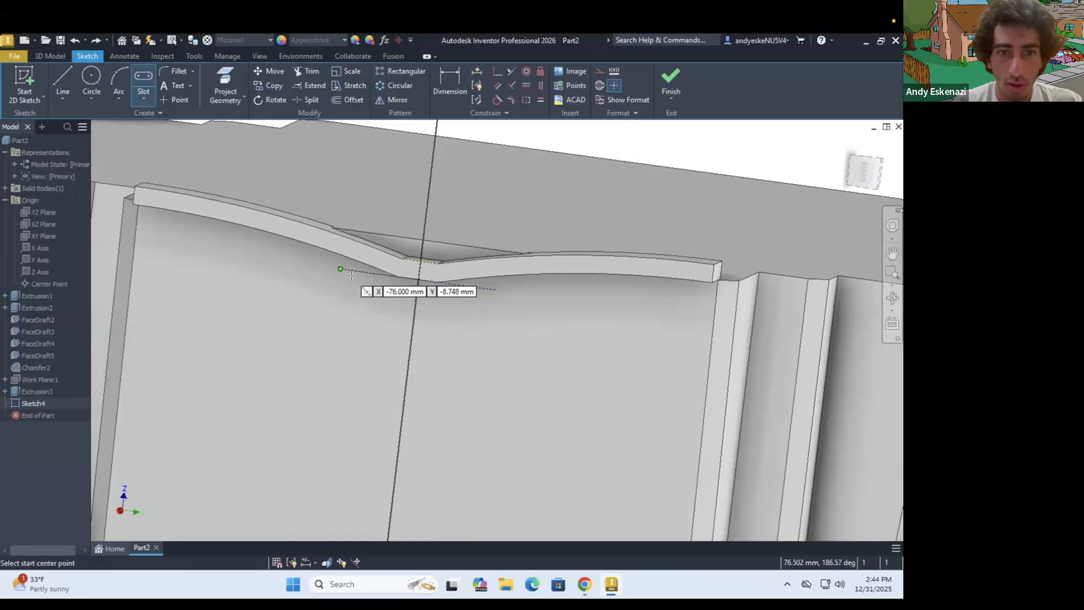
left_click(341, 269)
left_click(496, 288)
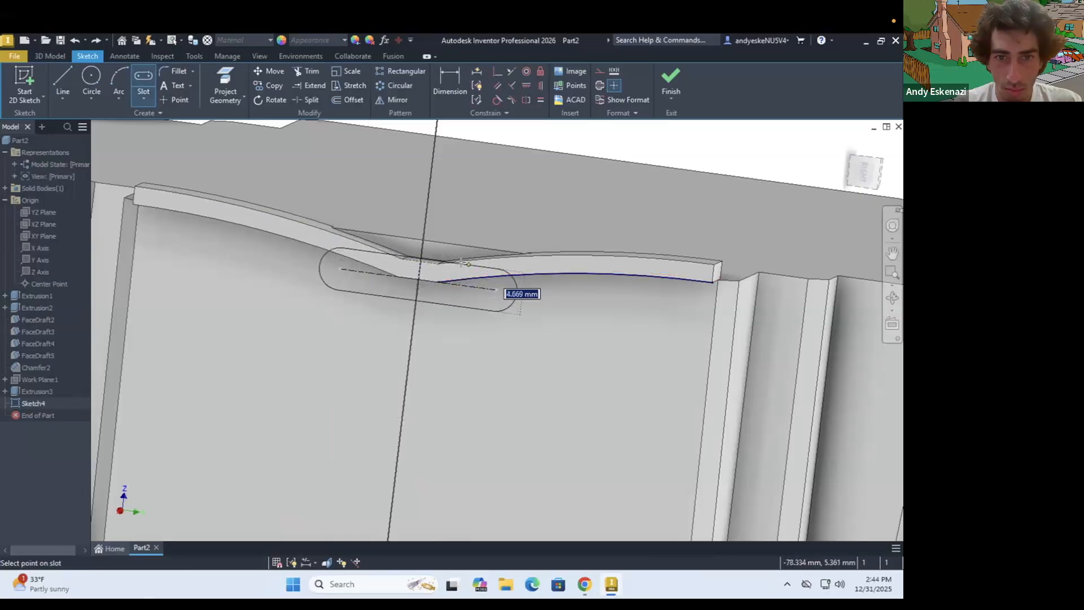
left_click(468, 269)
middle_click_drag(464, 271, 394, 259, "shift")
key("Escape")
Dimension the slot's width between its two straight sides and set it to 5 mm
scroll(393, 258, "down", 4)
key("d")
left_click(375, 253)
left_click(300, 335)
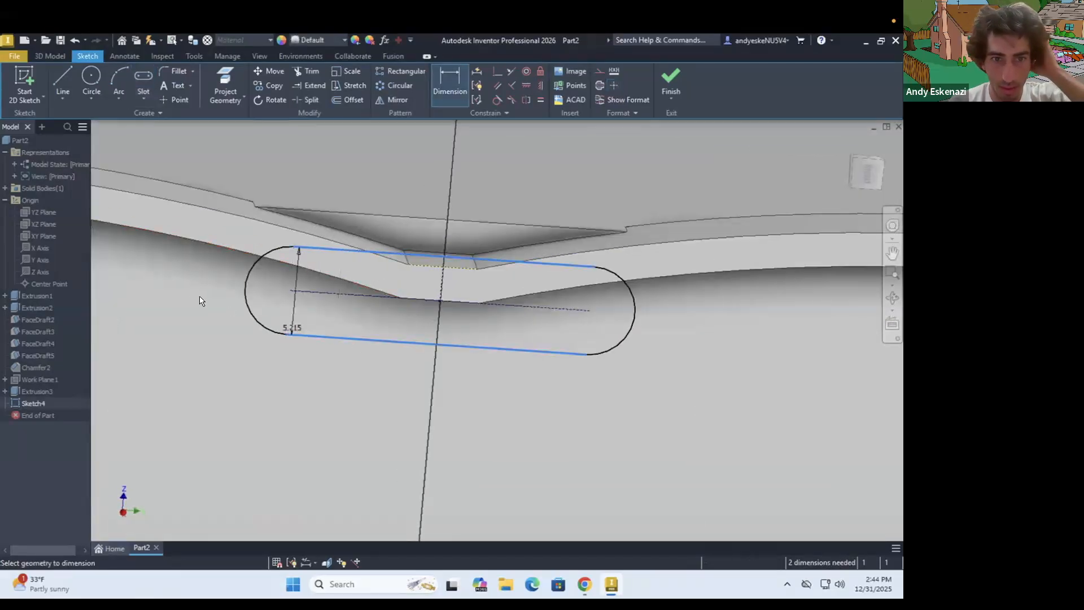
left_click(188, 295)
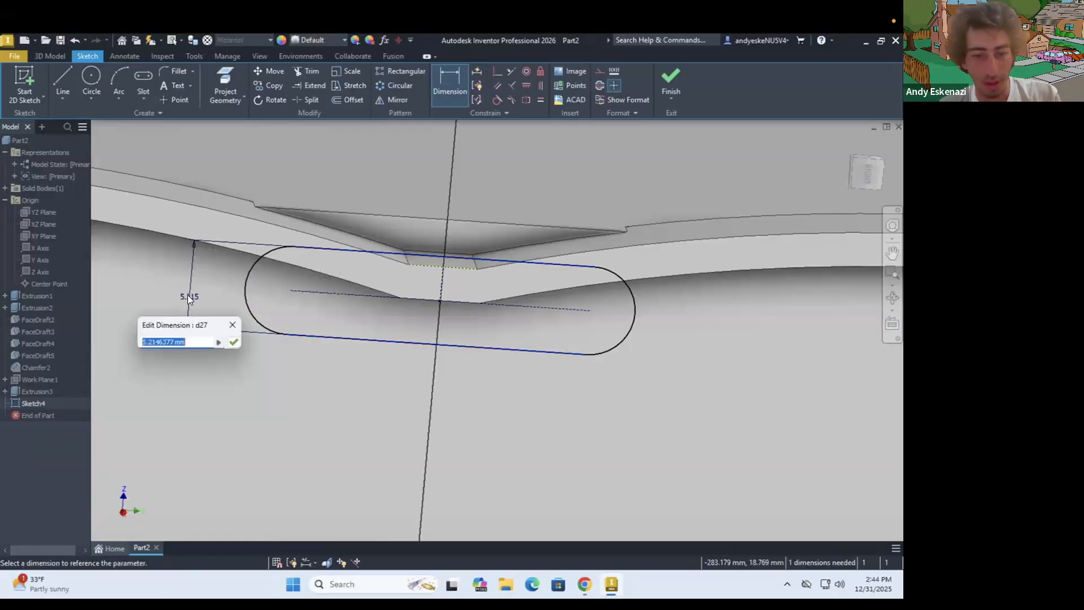
type("5")
key("Return")
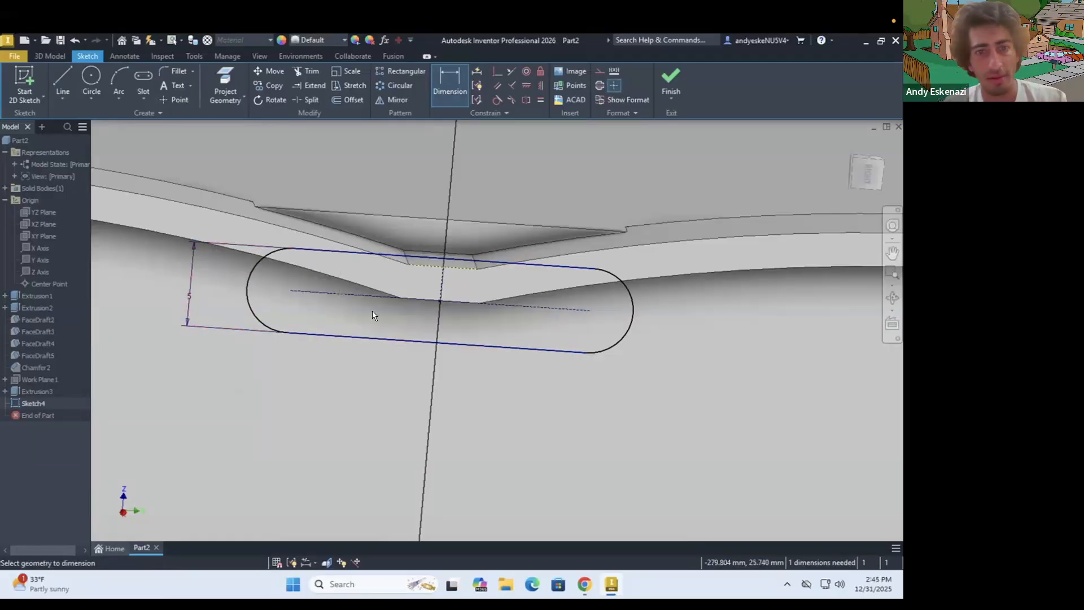
Dimension the left horizontal construction line from the slot's center and set its length to 8 mm
key("Escape")
key("d")
left_click(317, 290)
left_click(343, 393)
type("8")
key("Return")
scroll(500, 357, "up", 4)
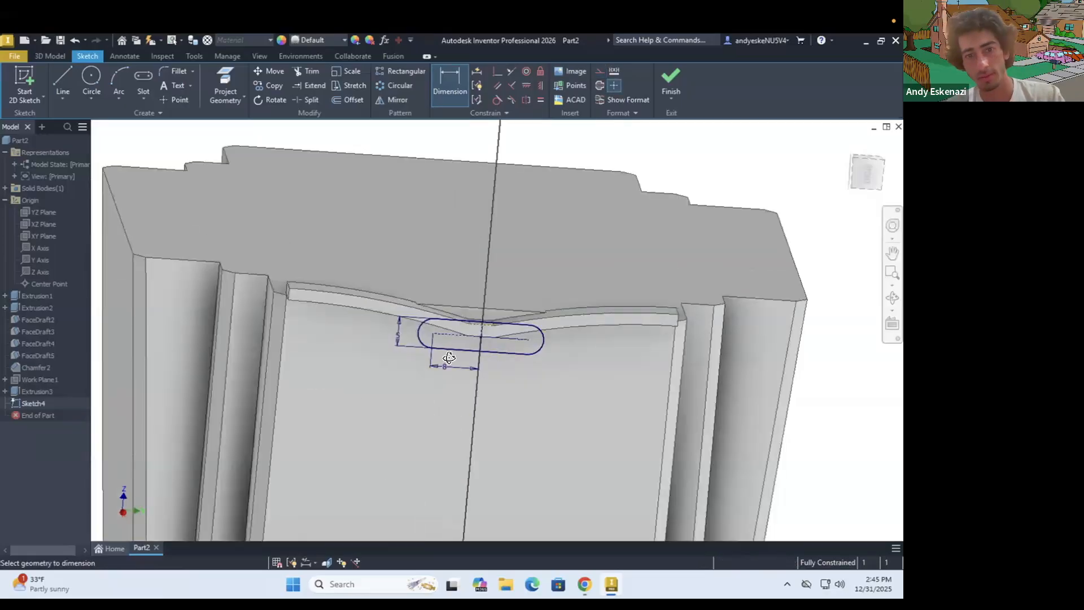
scroll(449, 357, "up", 4)
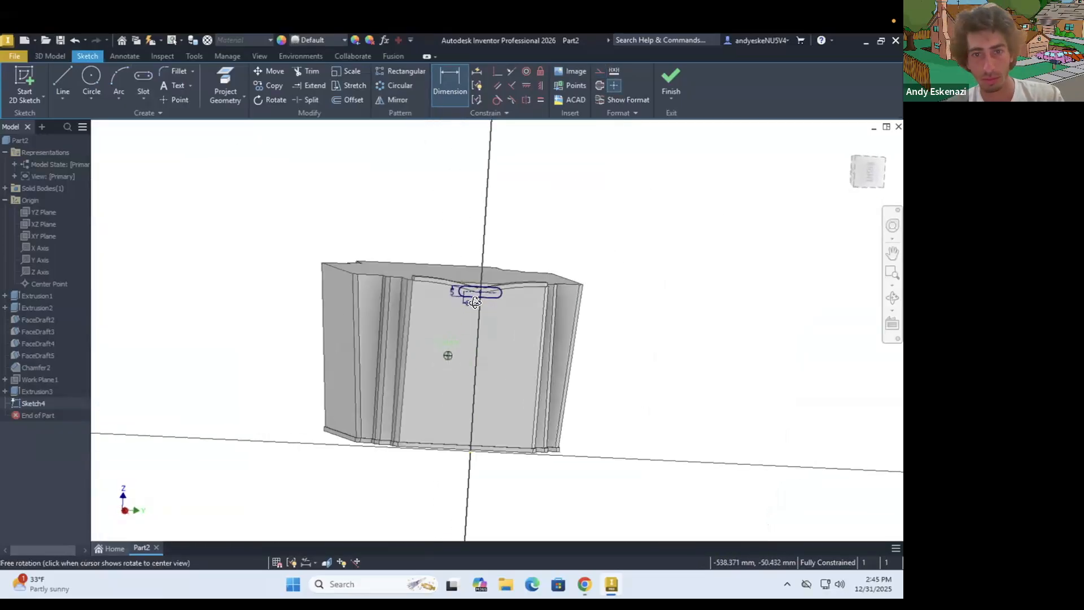
scroll(430, 316, "down", 6)
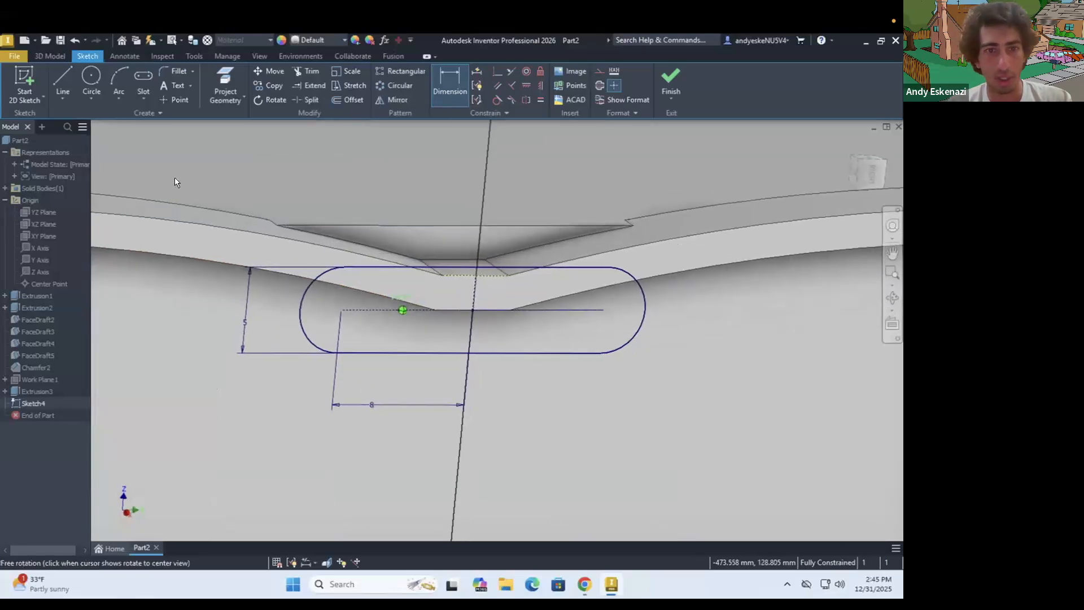
Extrude the slot profile asymmetrically, joined to the body, by 0.5 mm in the first direction and 5 mm in the second
left_click(50, 56)
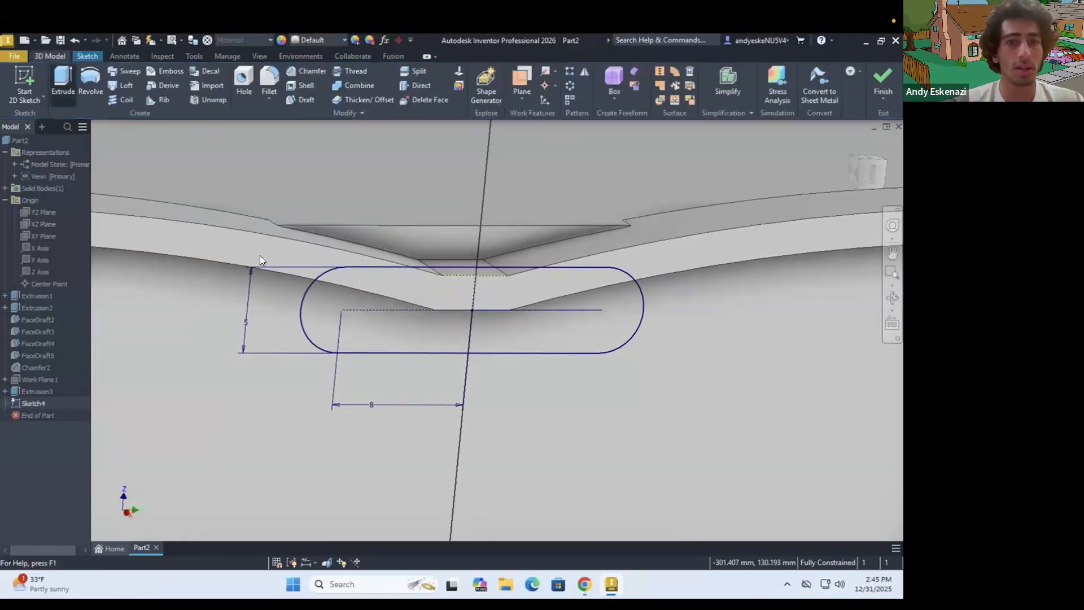
key("e")
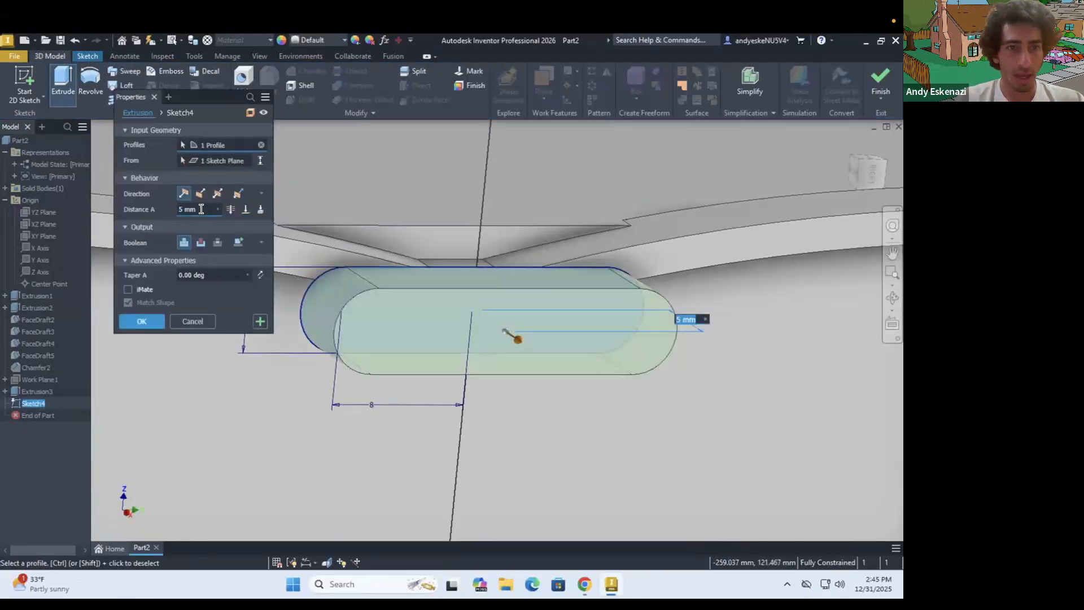
type(".5")
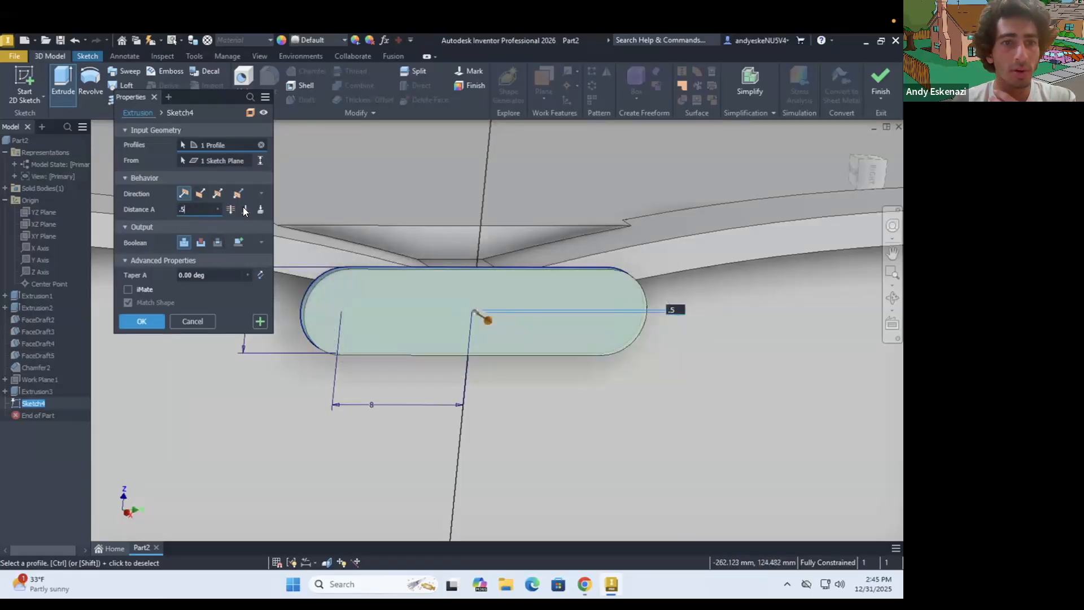
left_click(236, 193)
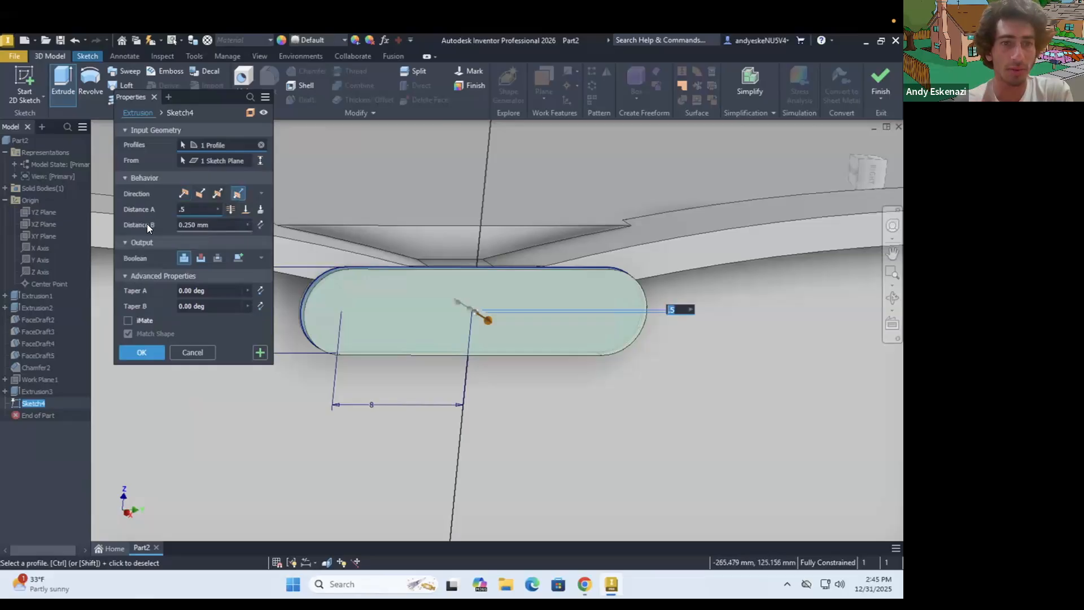
key("Tab")
type("5")
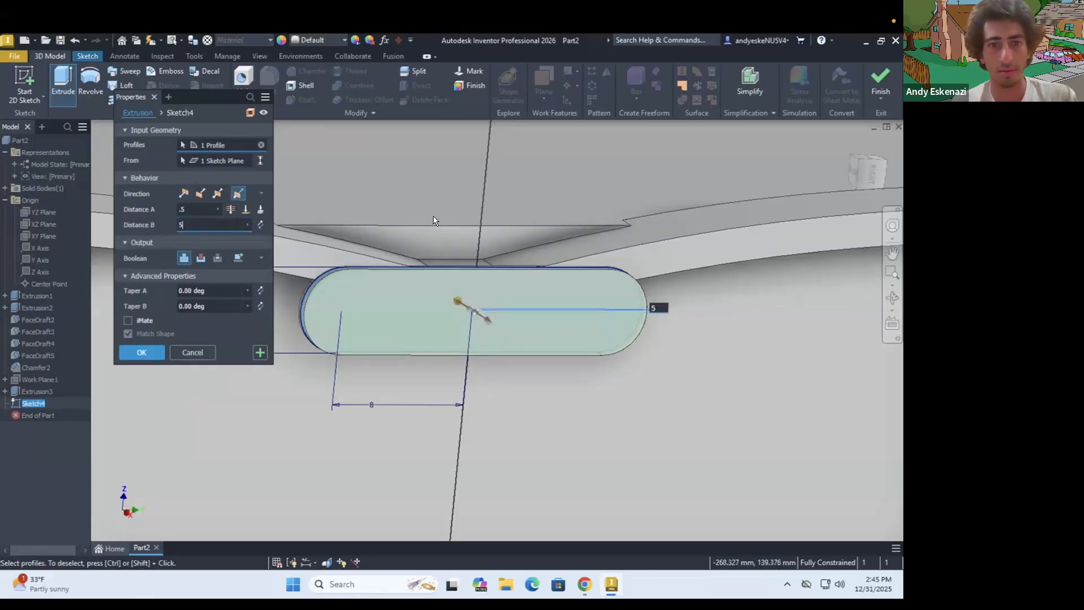
left_click(142, 352)
Inspect the extruded slot ornament and start a new 2D sketch on the large wall face below it
middle_click_drag(356, 303, 427, 271, "shift")
scroll(399, 315, "up", 4)
scroll(405, 323, "down", 5)
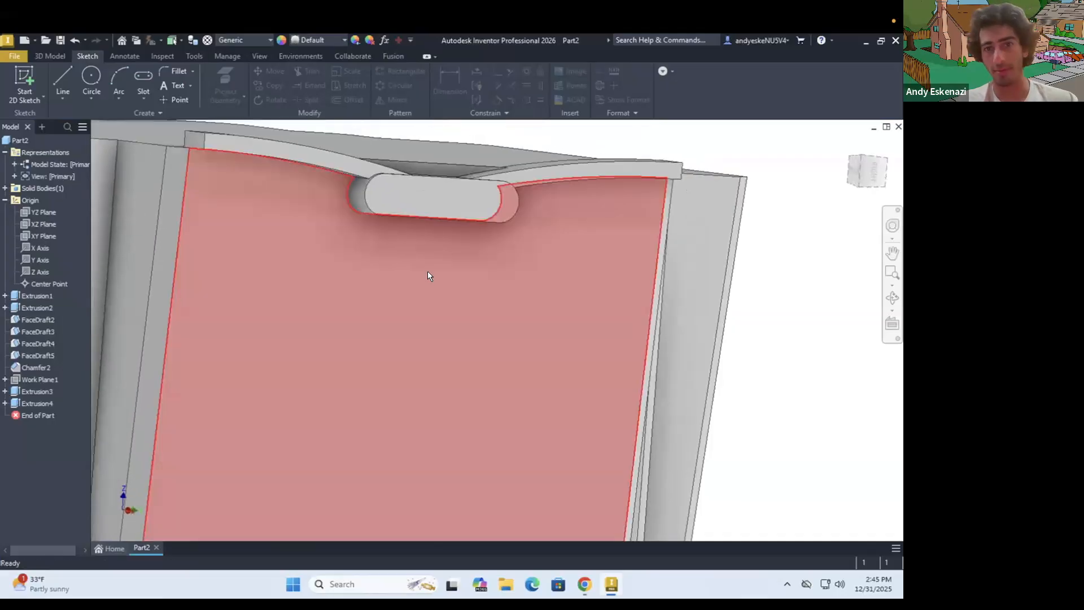
scroll(428, 270, "up", 3)
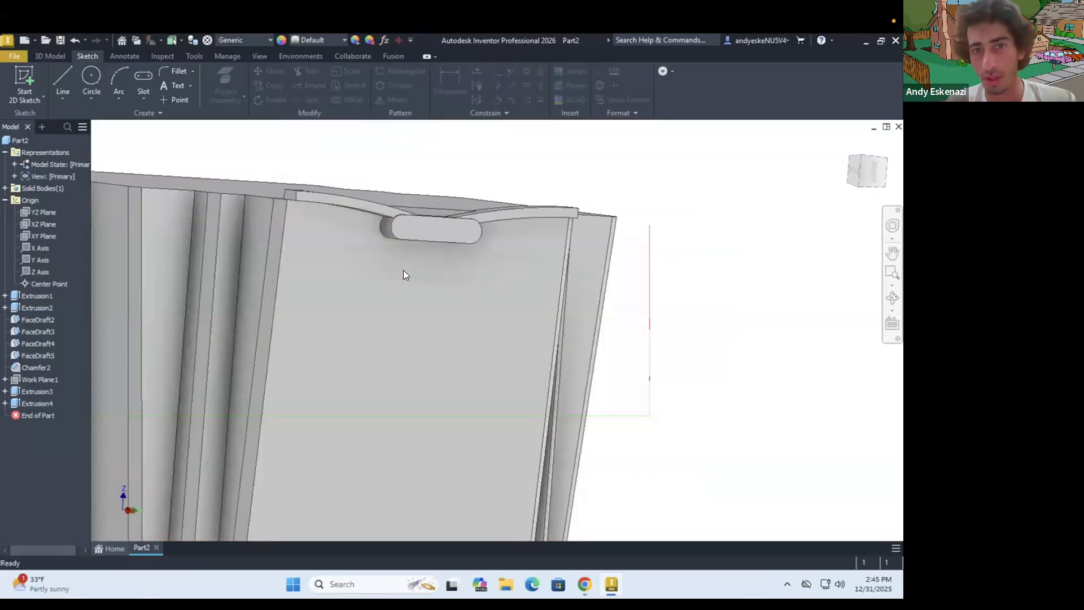
scroll(399, 235, "up", 3)
middle_click_drag(399, 234, 393, 191, "shift")
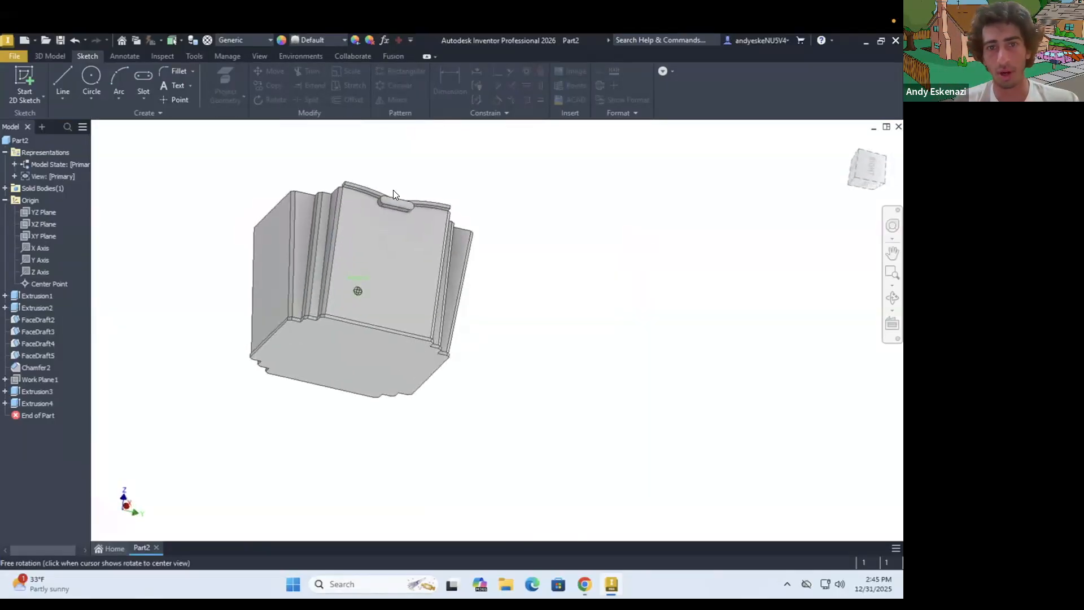
scroll(394, 192, "down", 4)
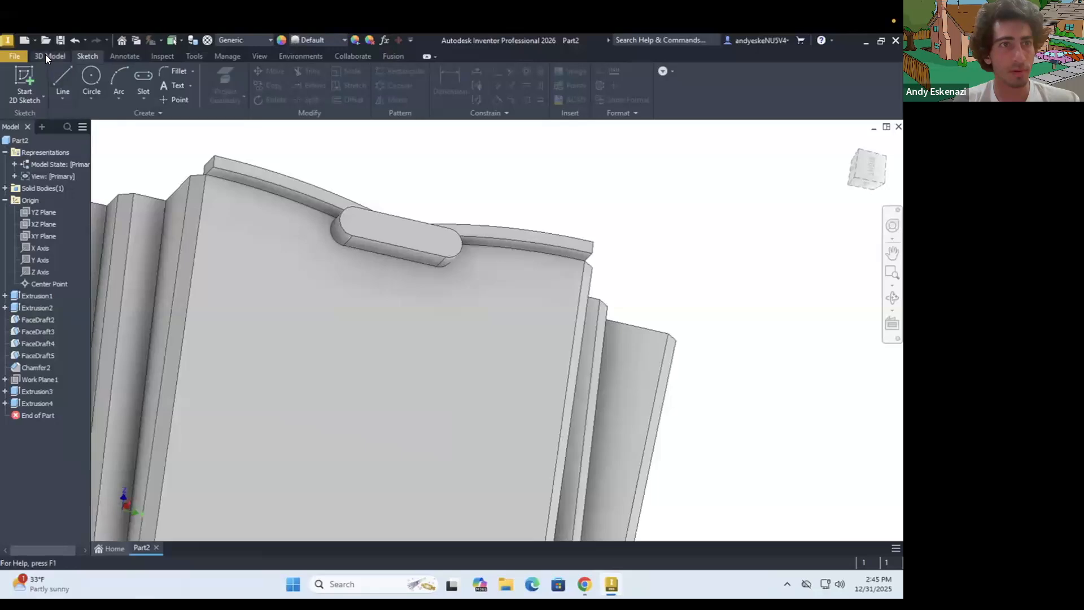
left_click(48, 57)
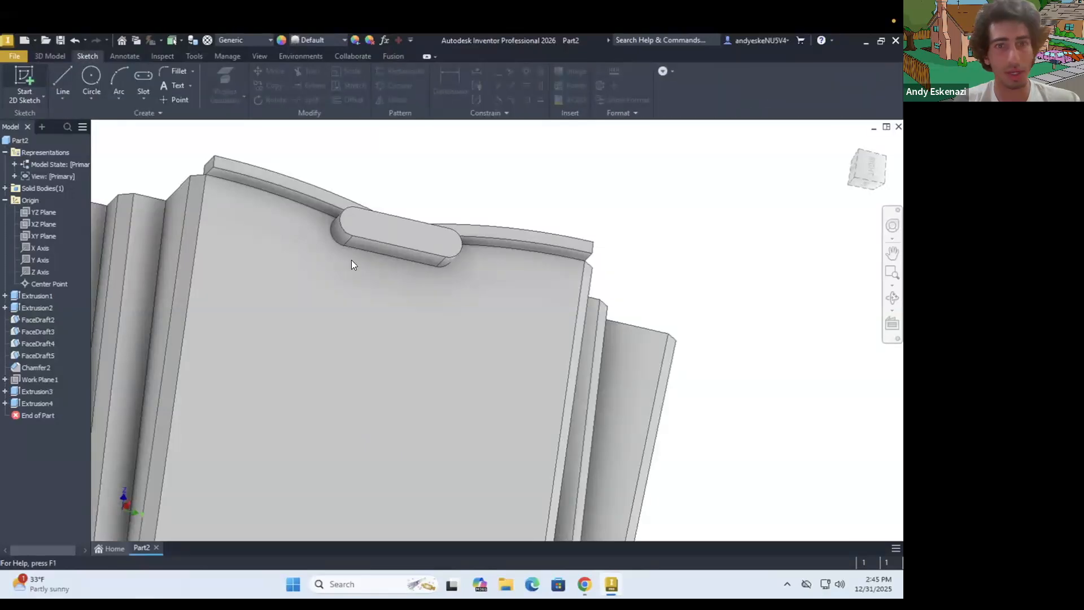
left_click(367, 285)
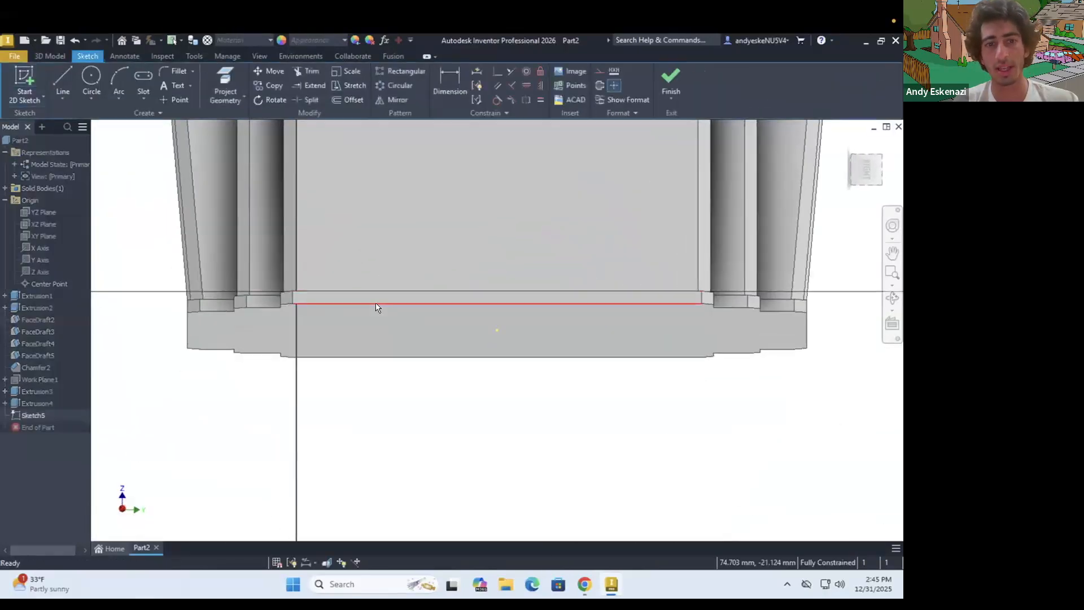
Examine the area around the slot ornament, switch to Chrome to check the Taipei 101 reference photo, and return to Inventor
scroll(376, 308, "up", 5)
scroll(421, 215, "down", 5)
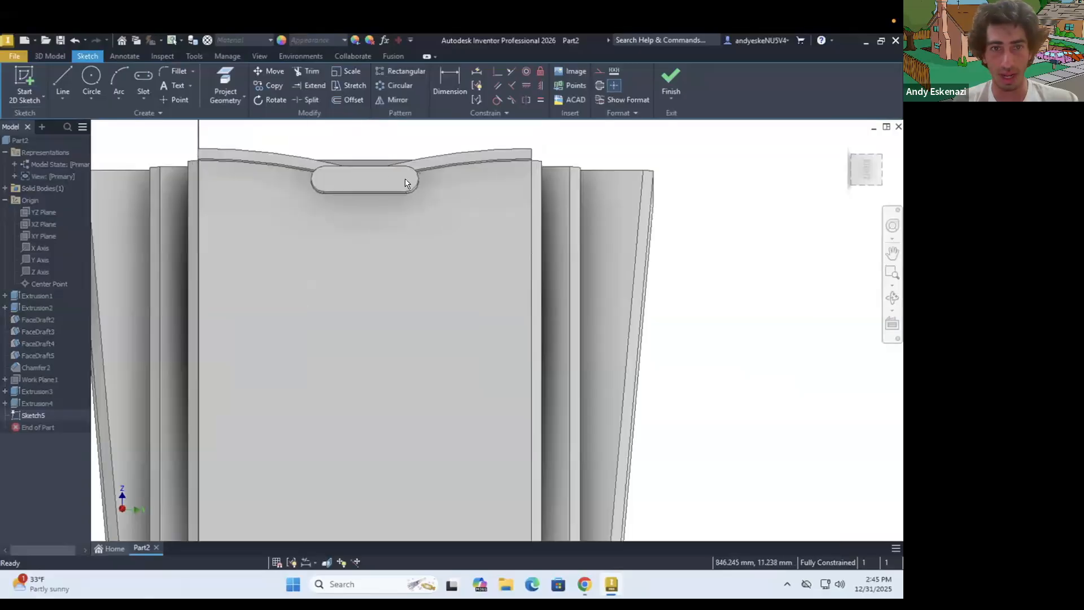
scroll(416, 222, "down", 3)
scroll(371, 205, "up", 2)
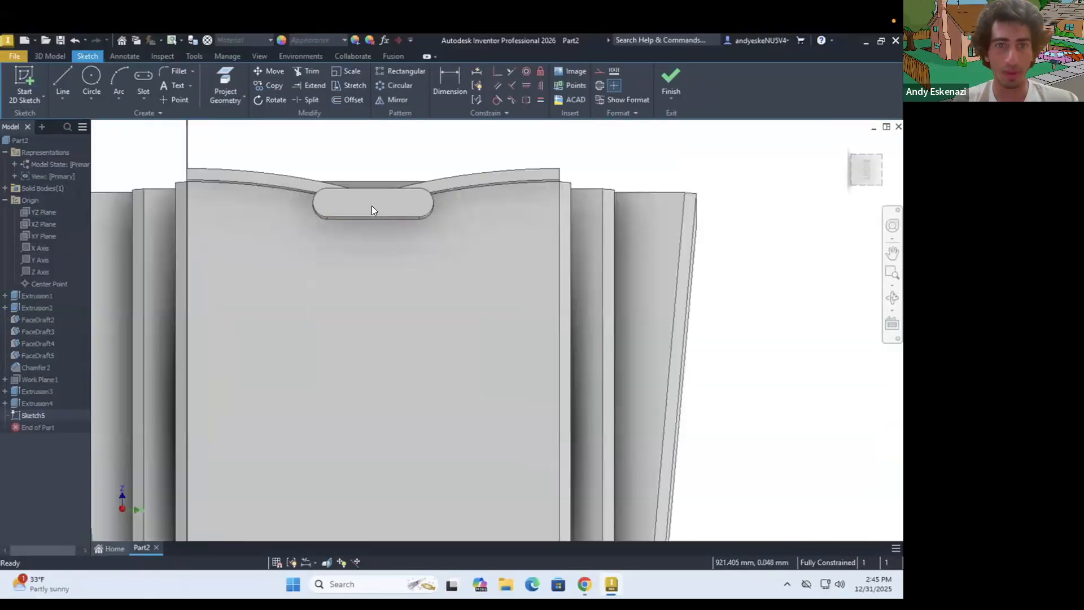
scroll(371, 205, "down", 3)
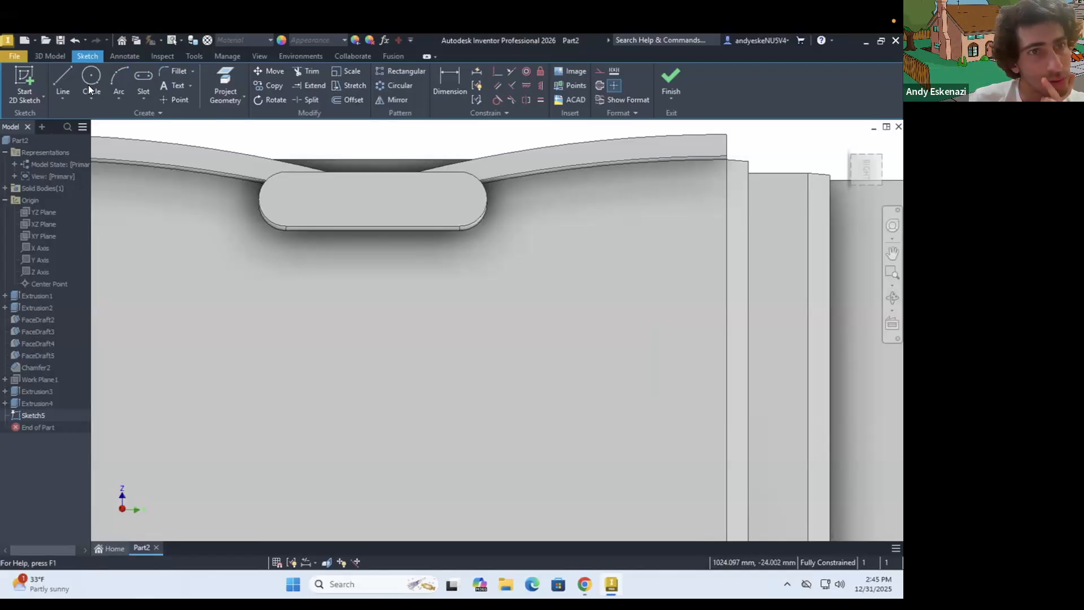
left_click(582, 582)
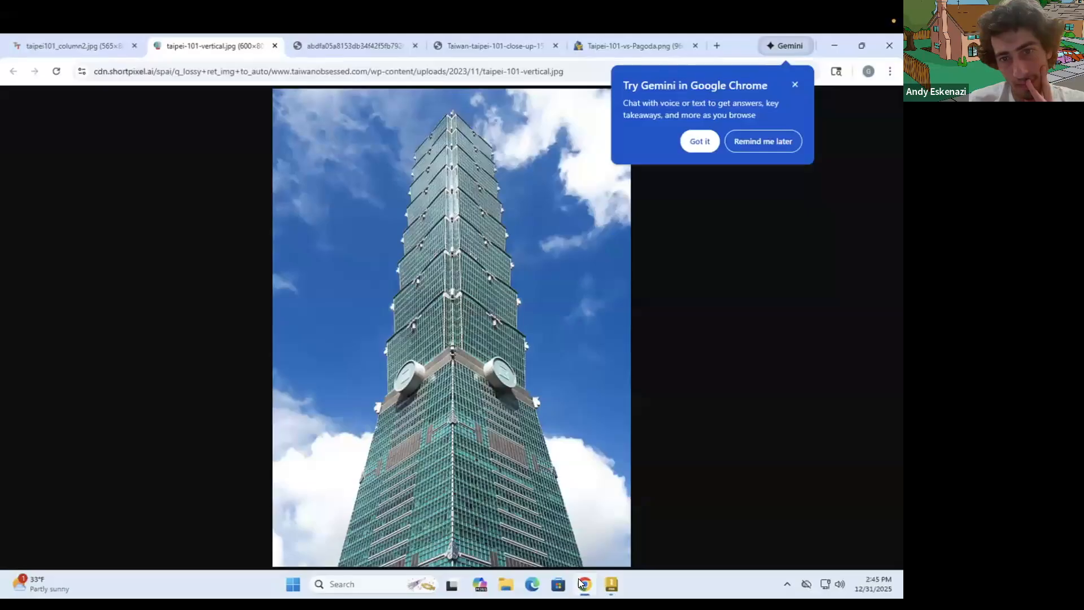
left_click(579, 578)
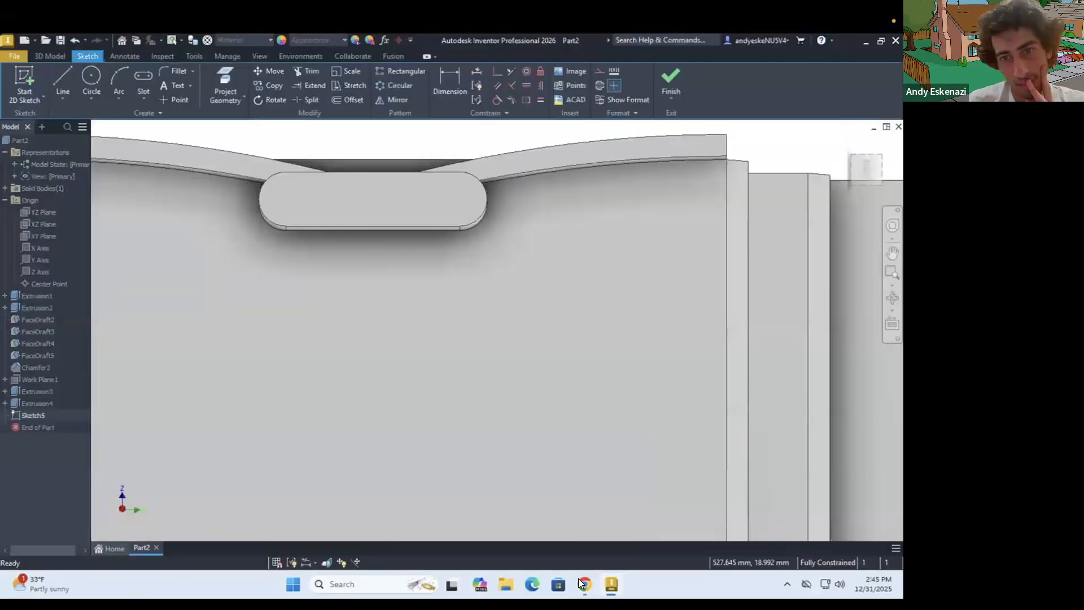
Draw a vertical construction line about 9.6 mm long downward from the midpoint of the slot ornament's lower edge
left_click(60, 77)
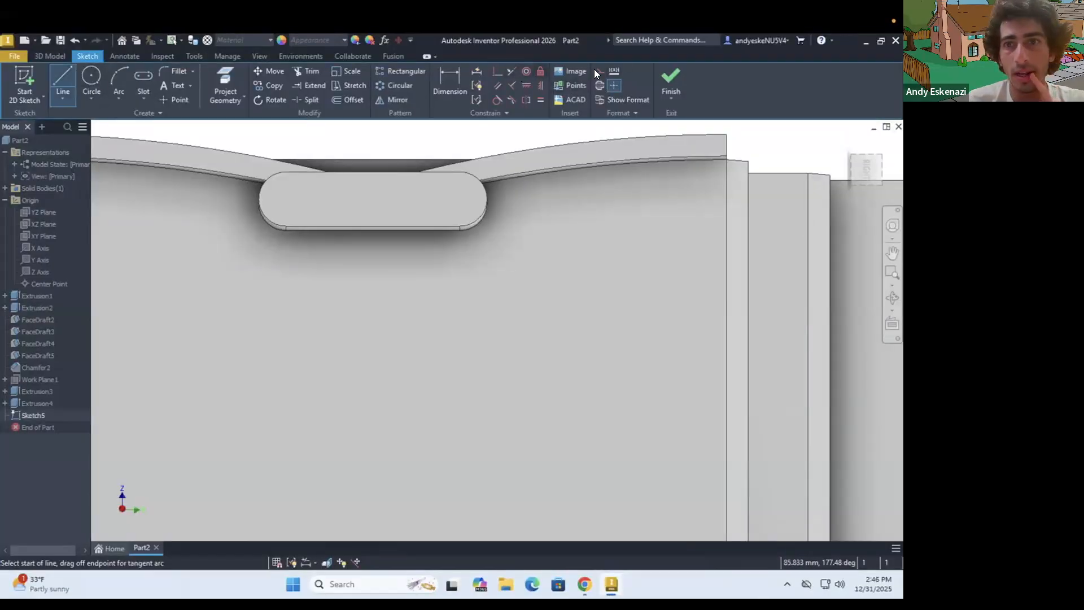
left_click(373, 229)
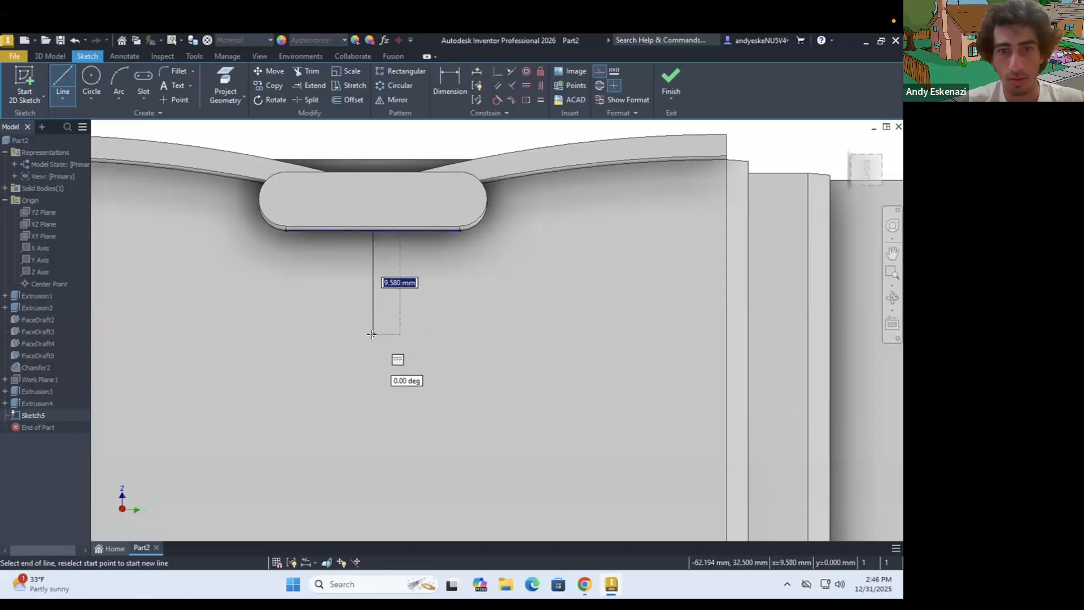
left_click(371, 334)
scroll(453, 354, "down", 3)
key("Escape")
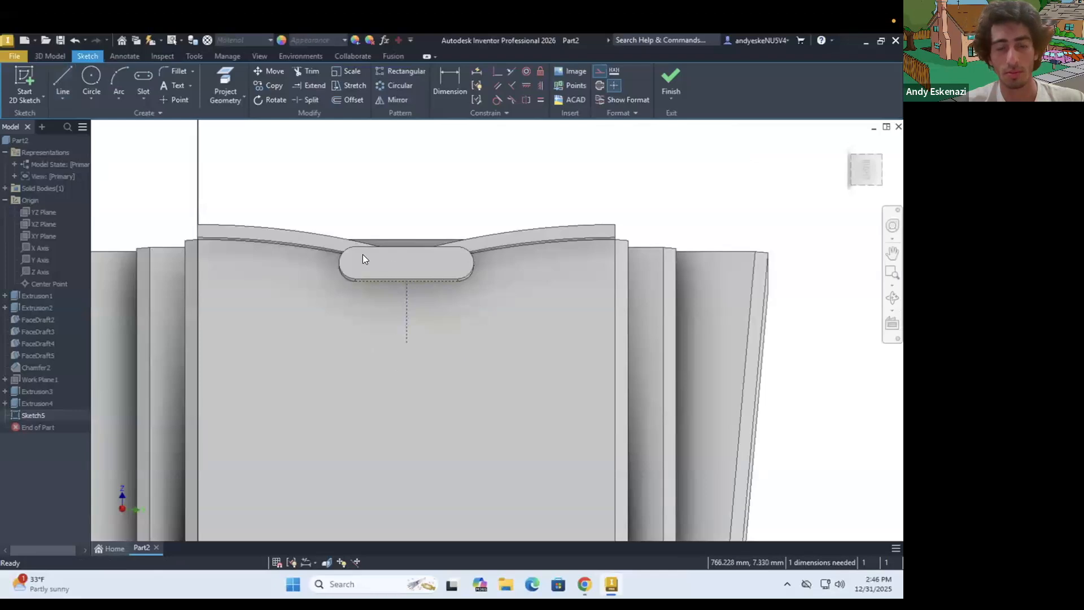
Try a center-to-center slot along the central vertical construction line, and undo both the slot and the line
scroll(363, 255, "up", 2)
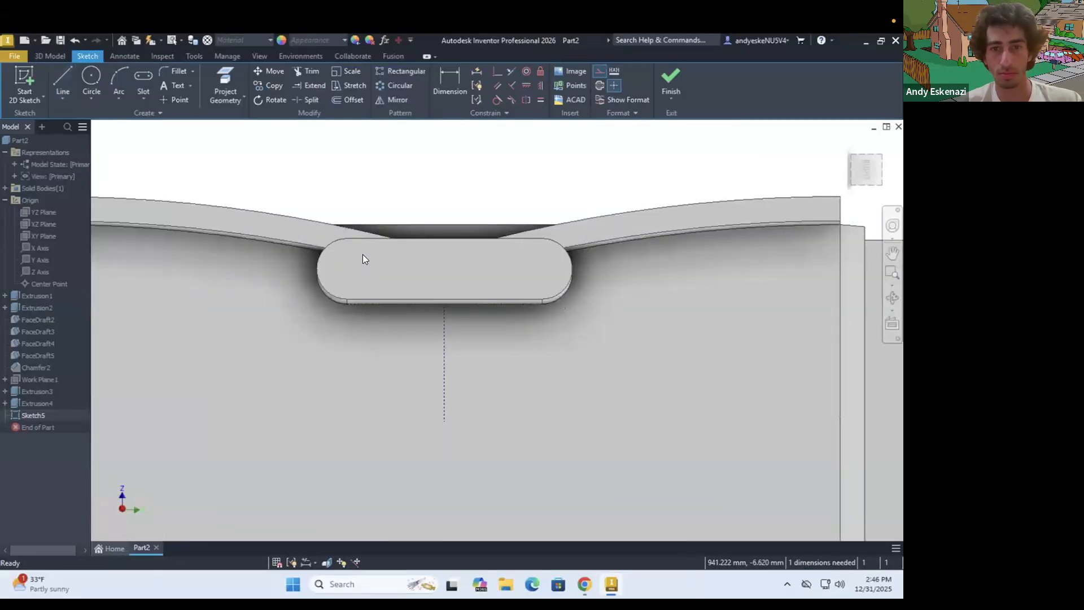
left_click(136, 73)
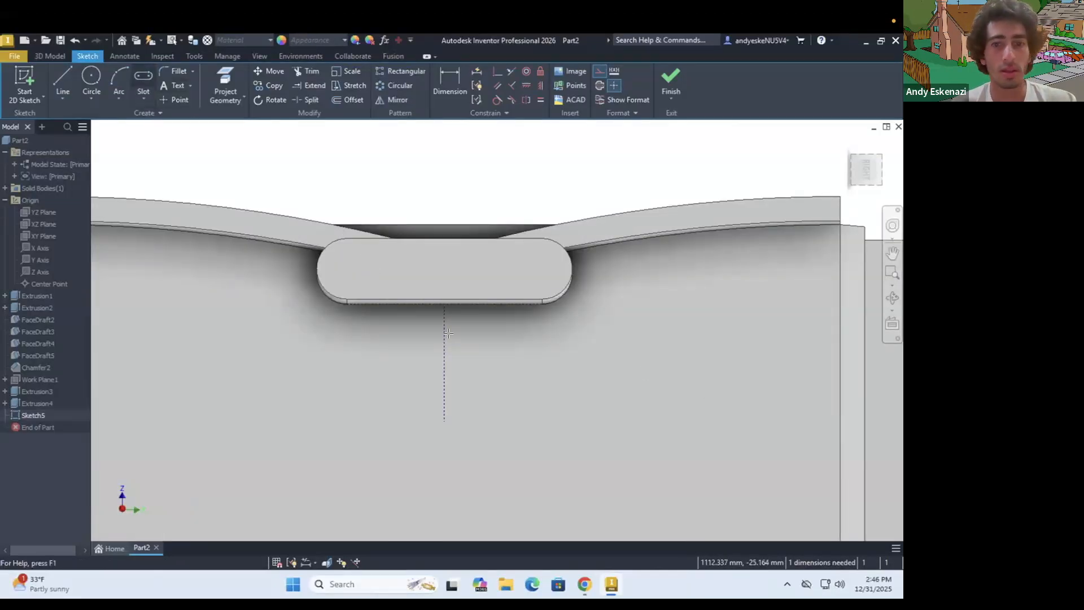
left_click(445, 305)
left_click(445, 421)
left_click(470, 407)
scroll(462, 323, "down", 4)
middle_click_drag(479, 342, 539, 432, "shift")
scroll(543, 473, "up", 3)
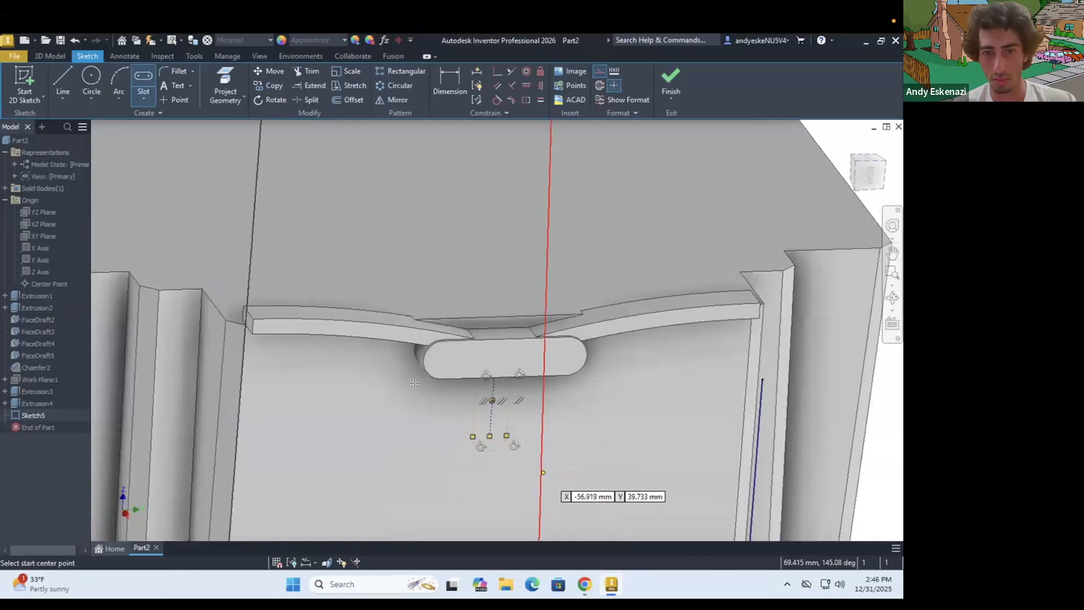
middle_click_drag(409, 377, 379, 291, "shift")
key("Escape")
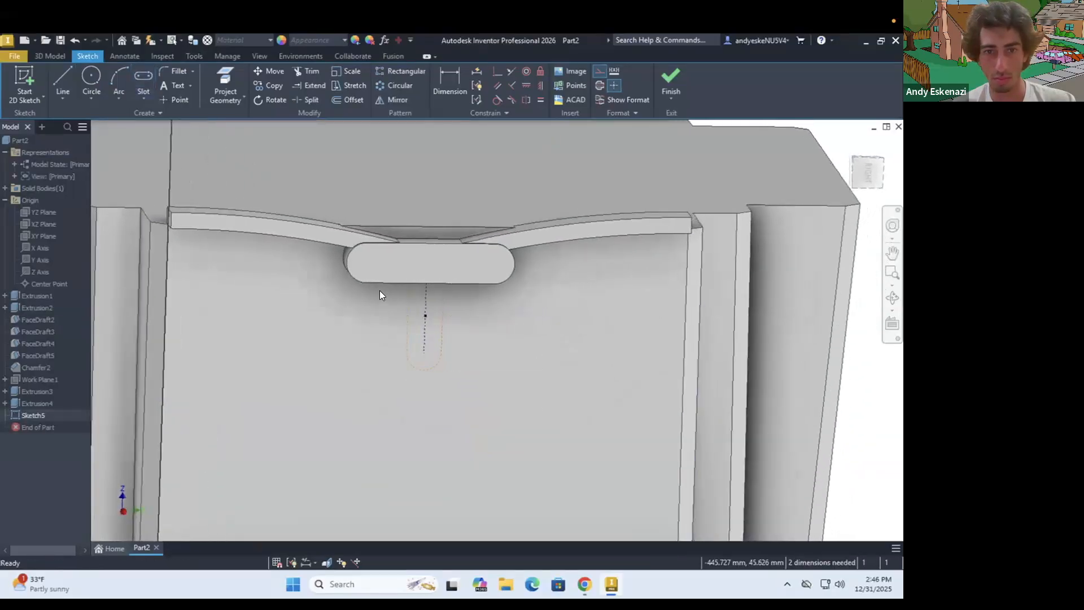
scroll(379, 290, "up", 3)
key("ctrl+z")
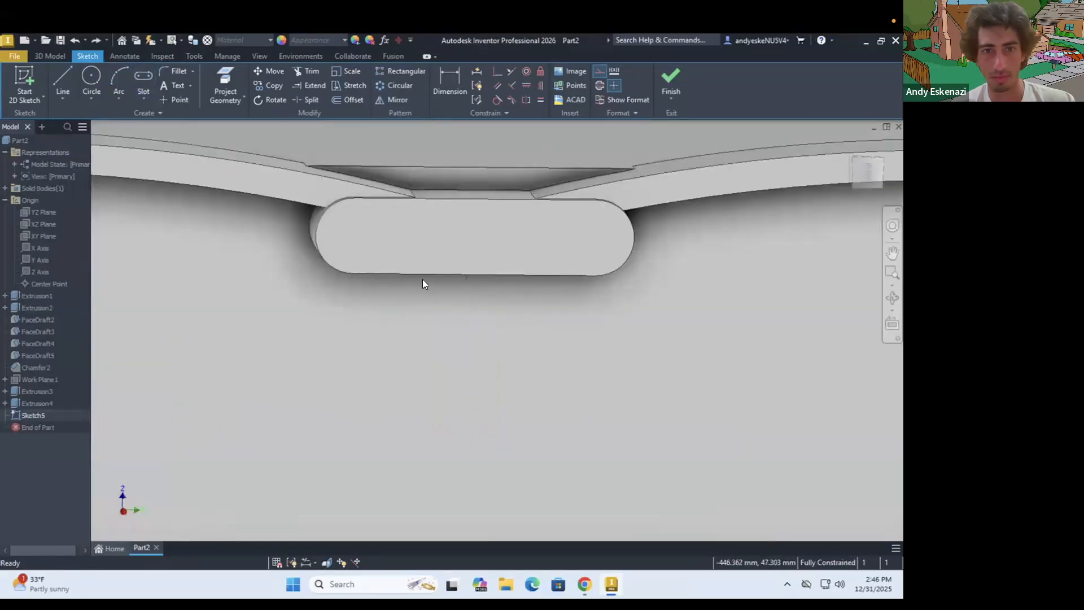
middle_click_drag(469, 202, 469, 176, "shift")
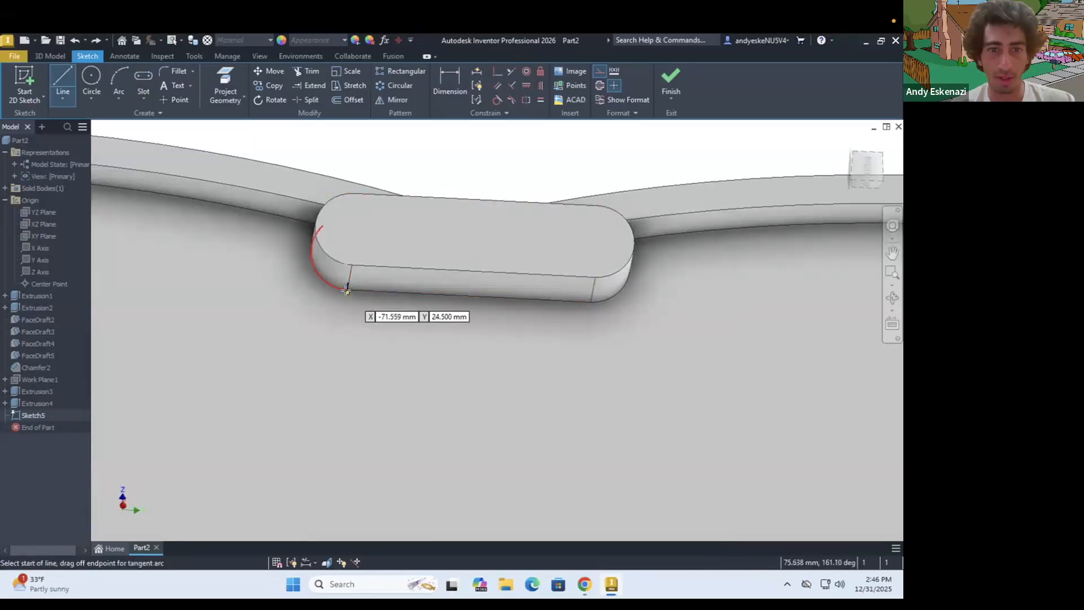
left_click(346, 292)
scroll(349, 305, "down", 4)
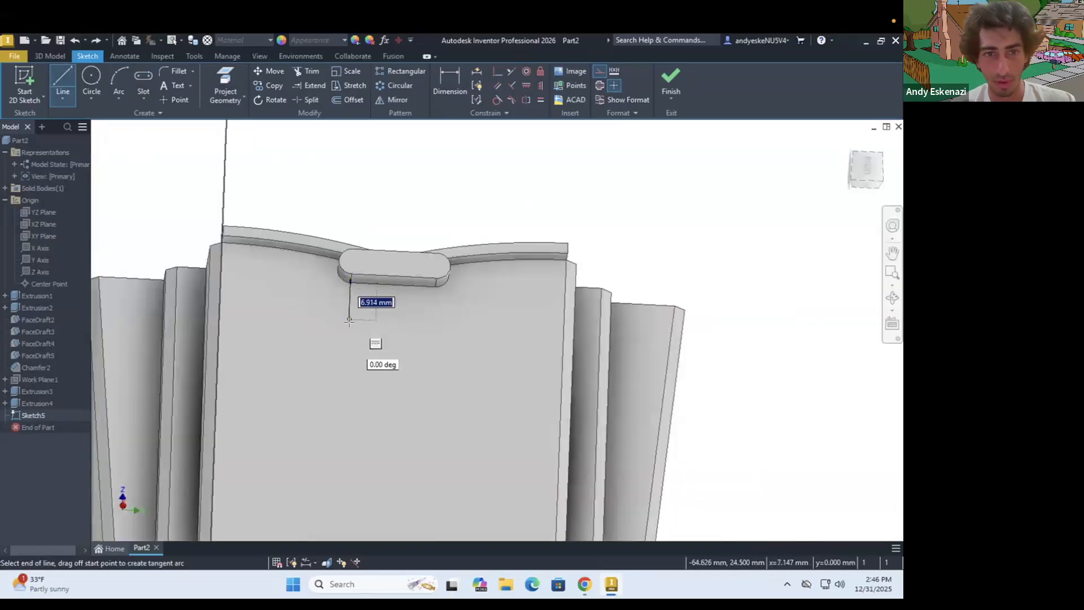
key("Escape")
scroll(380, 273, "up", 2)
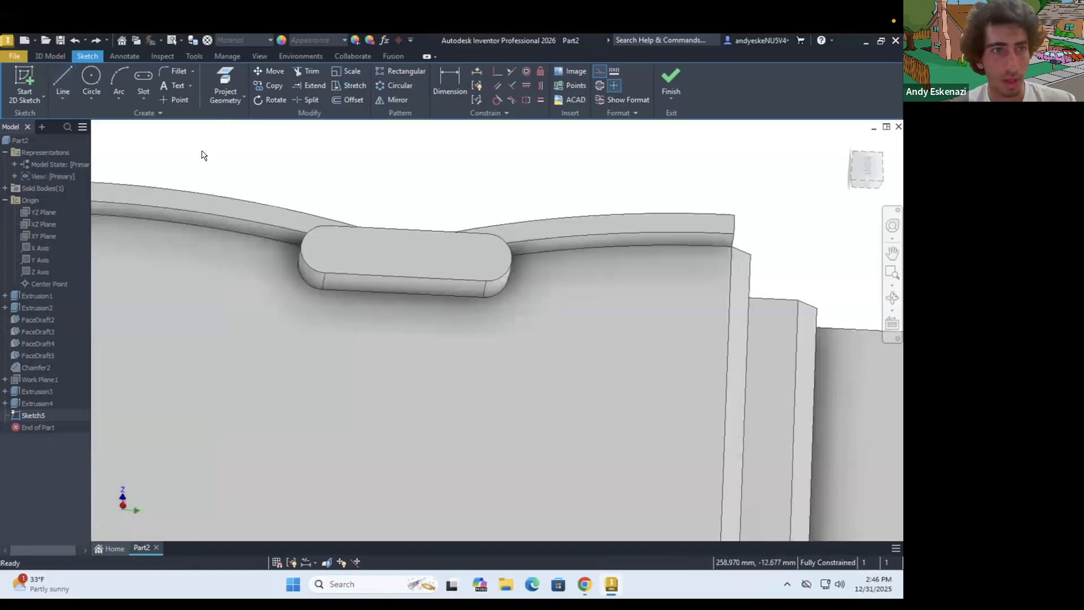
Draw two vertical construction lines about 10 mm long downward from the slot ornament's lower edge, one near each end
key("l")
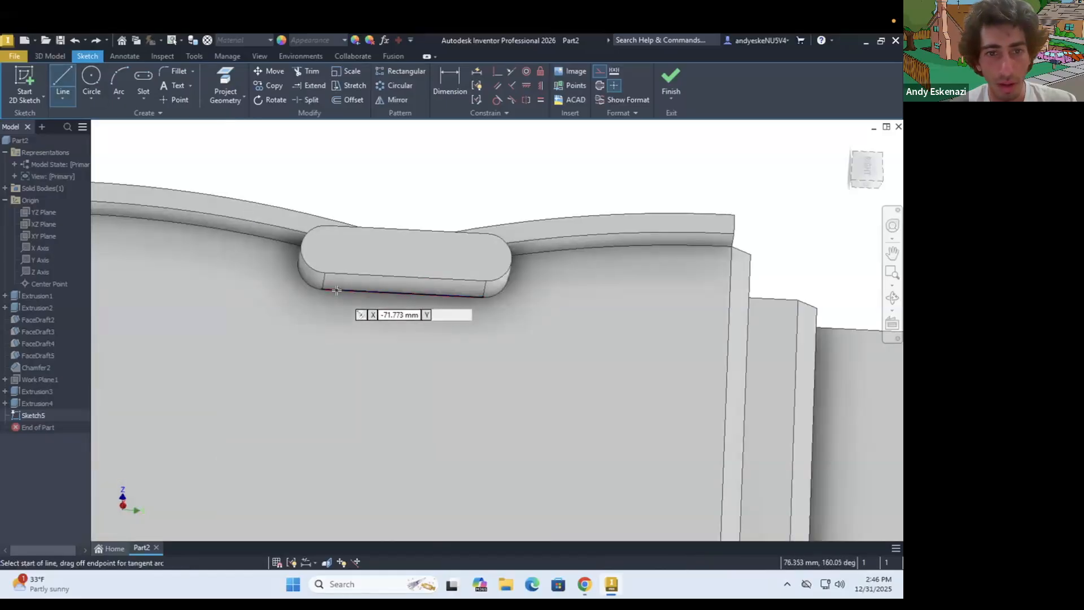
left_click(336, 290)
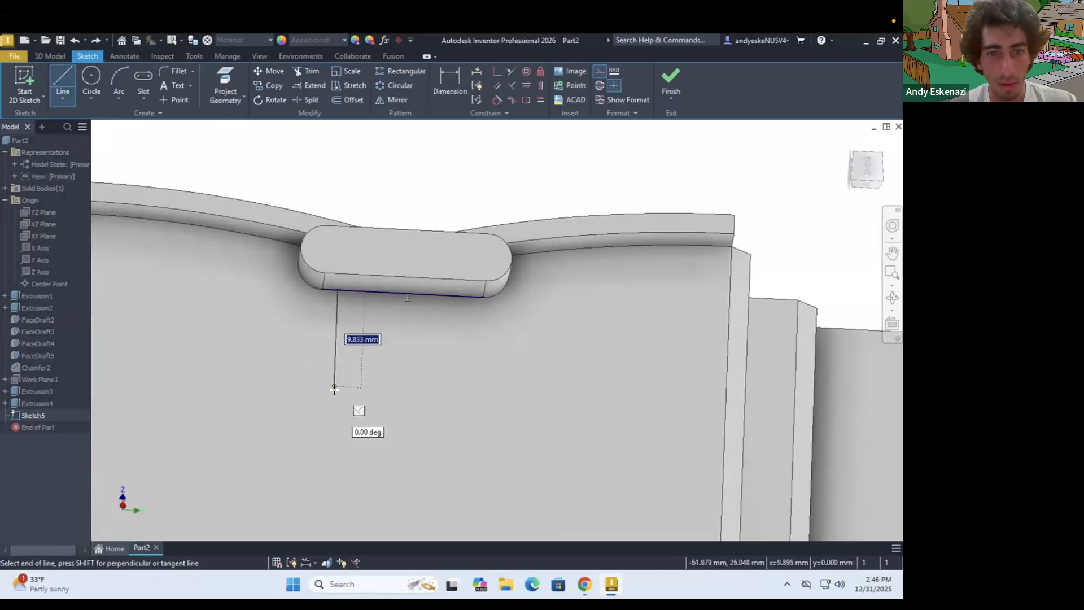
key("Escape")
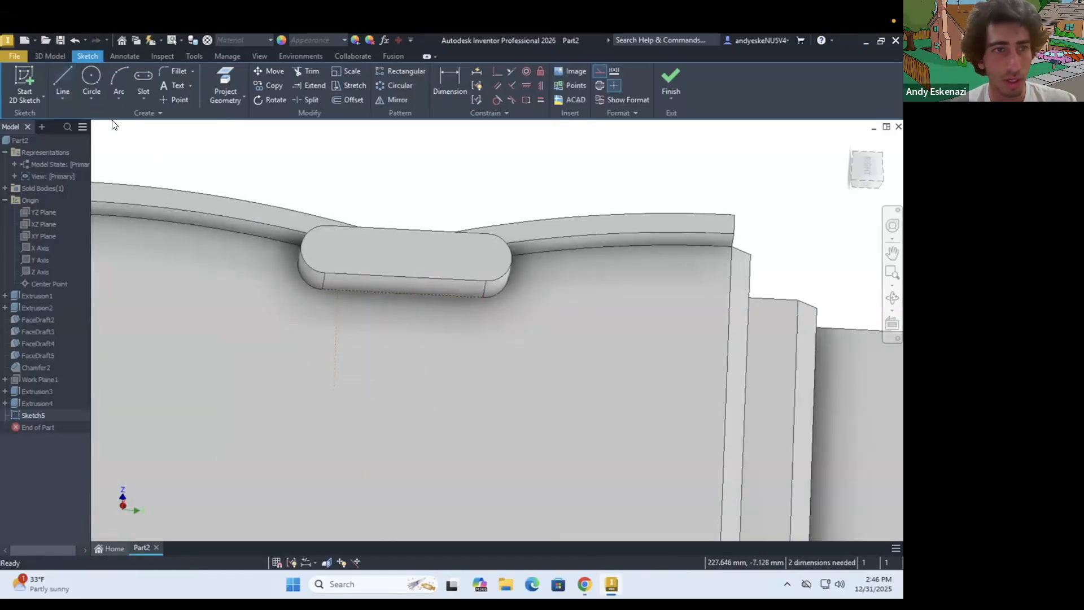
key("l")
left_click(461, 296)
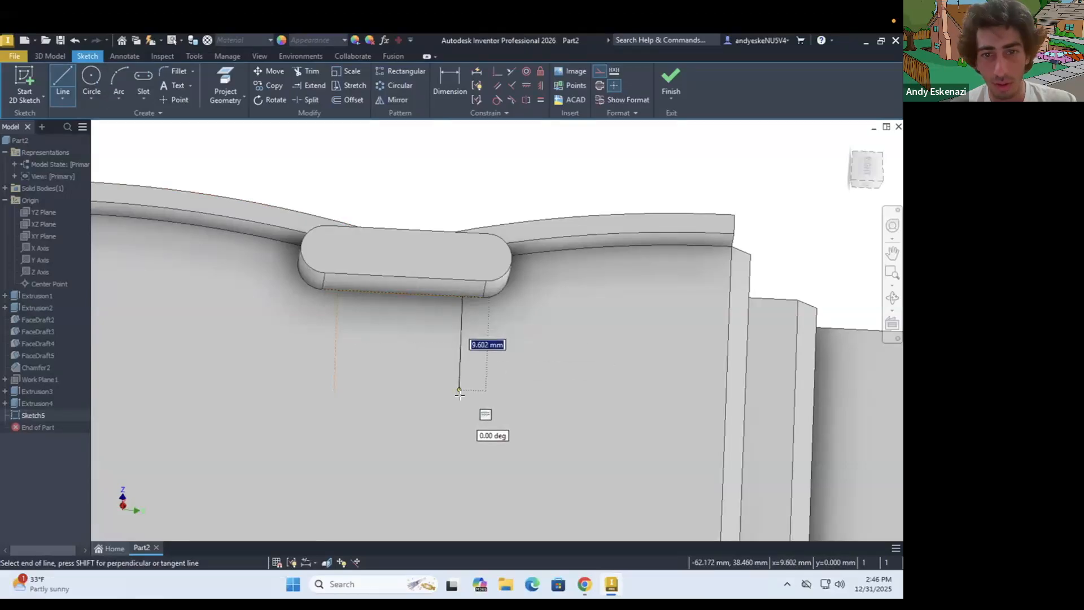
left_click(516, 382)
Draw two vertical center-to-center slots about 4 mm wide along the construction lines below the ornament
left_click(141, 79)
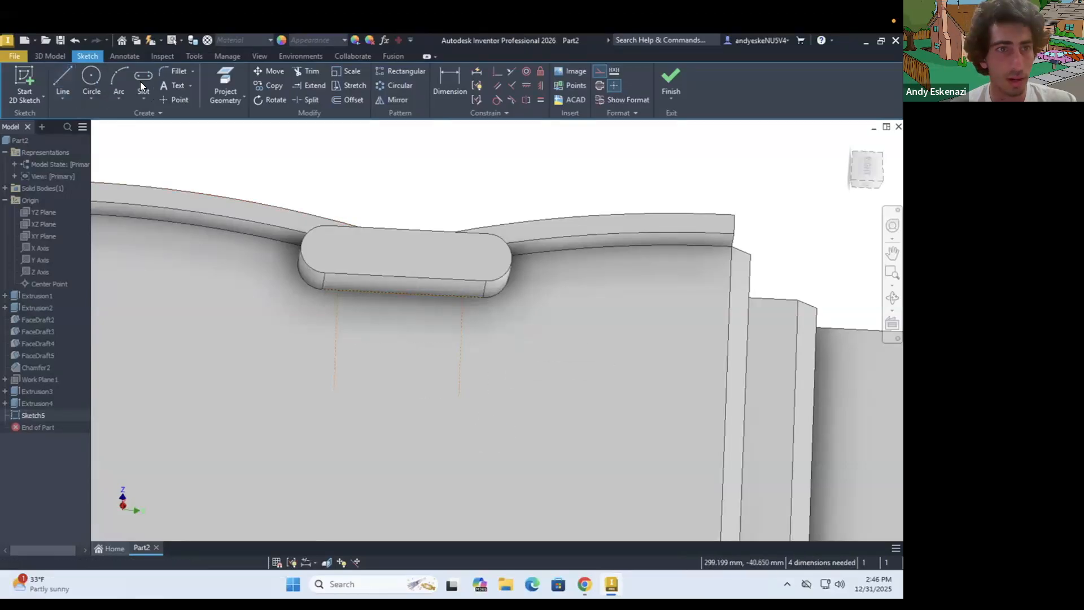
left_click(338, 292)
left_click(335, 389)
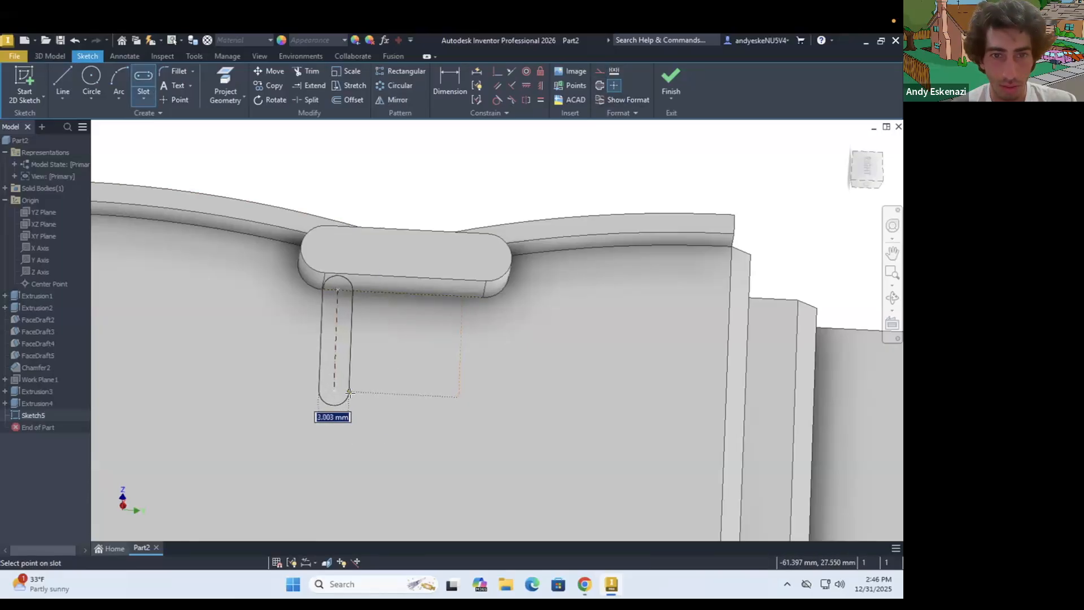
left_click(469, 310)
left_click(462, 297)
left_click(456, 394)
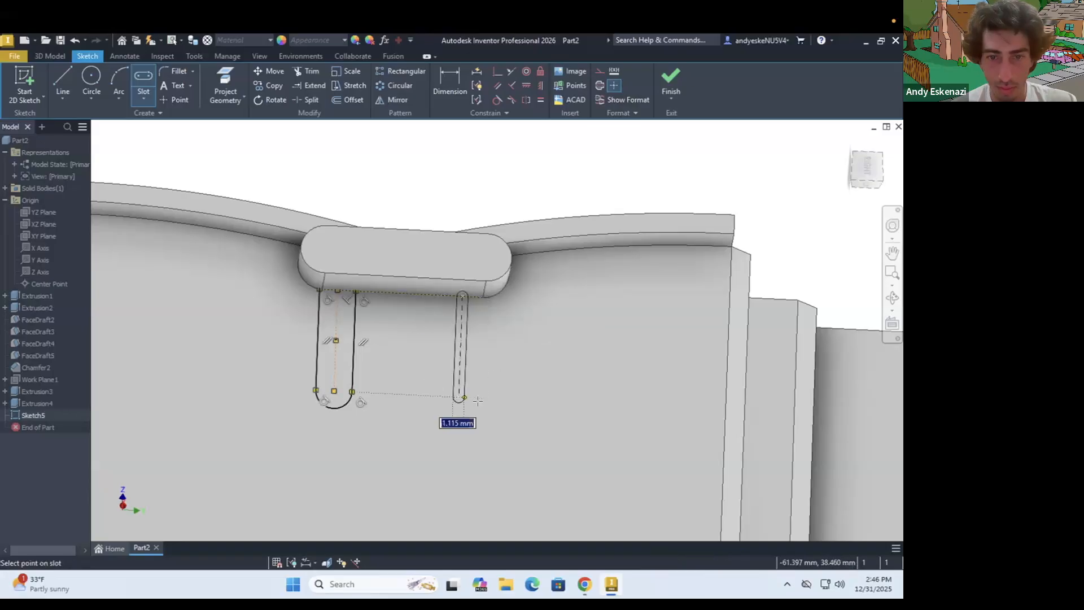
left_click(480, 398)
key("Escape")
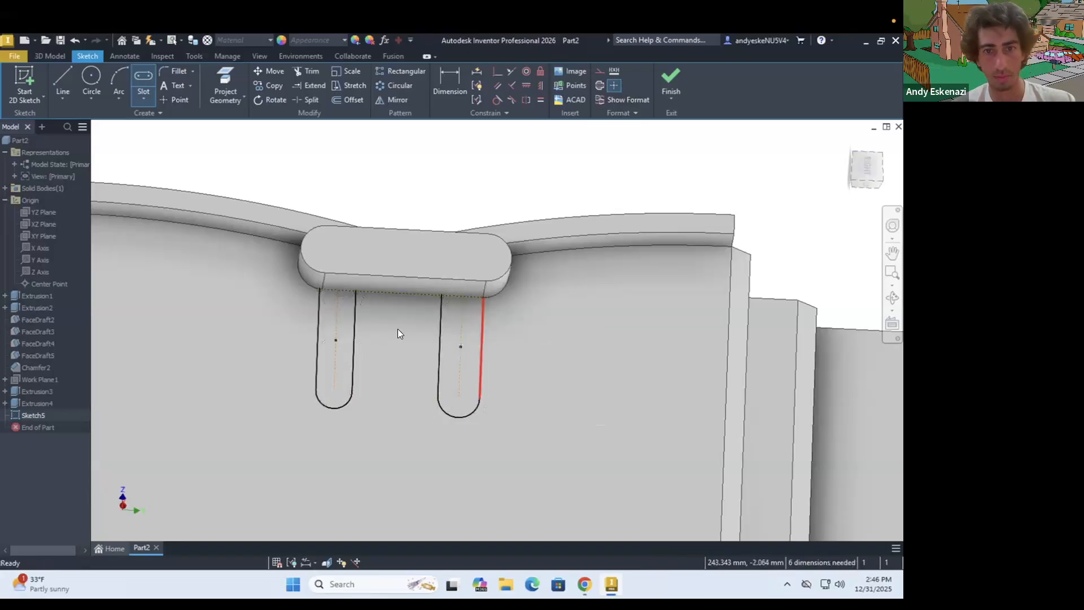
Dimension each slot's centre line 2 mm from the nearest end of the ornament's straight lower edge
scroll(397, 329, "down", 5)
scroll(380, 320, "up", 5)
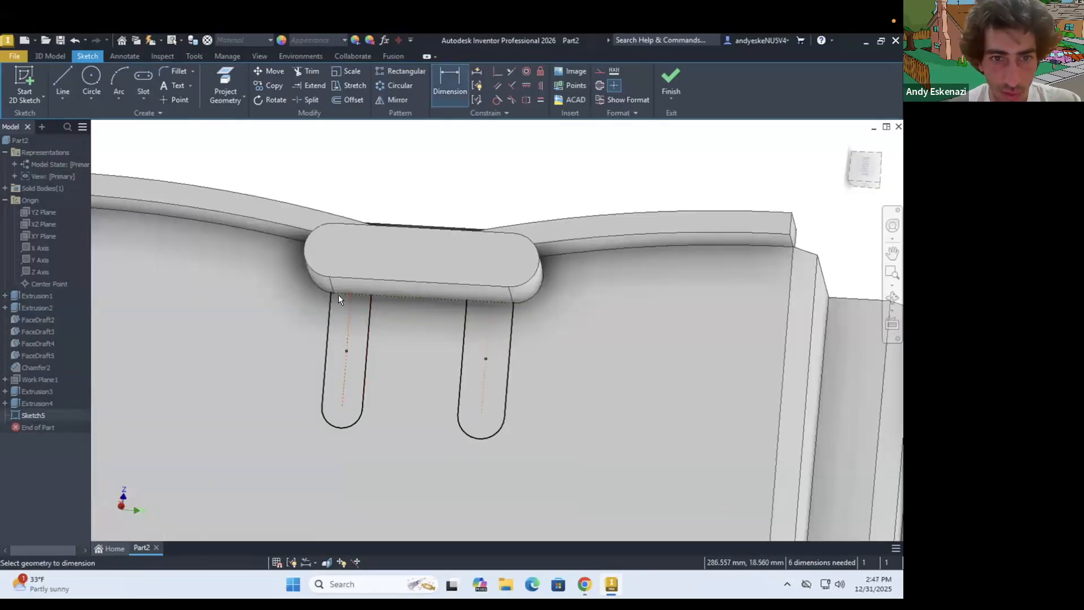
left_click(287, 327)
type("2")
key("Return")
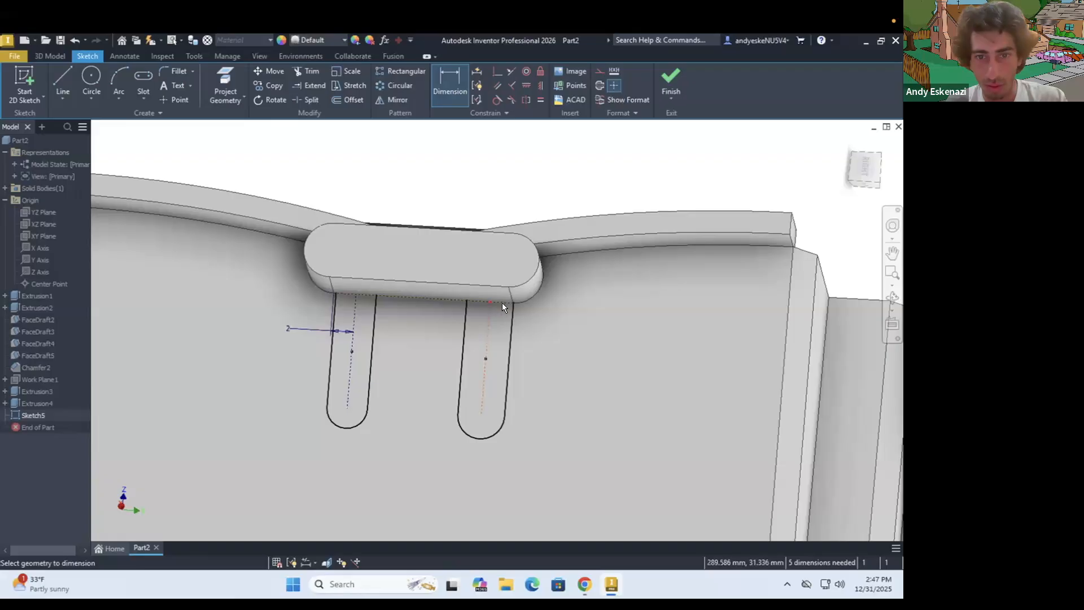
scroll(510, 301, "up", 5)
left_click(540, 329)
left_click(603, 390)
type("2")
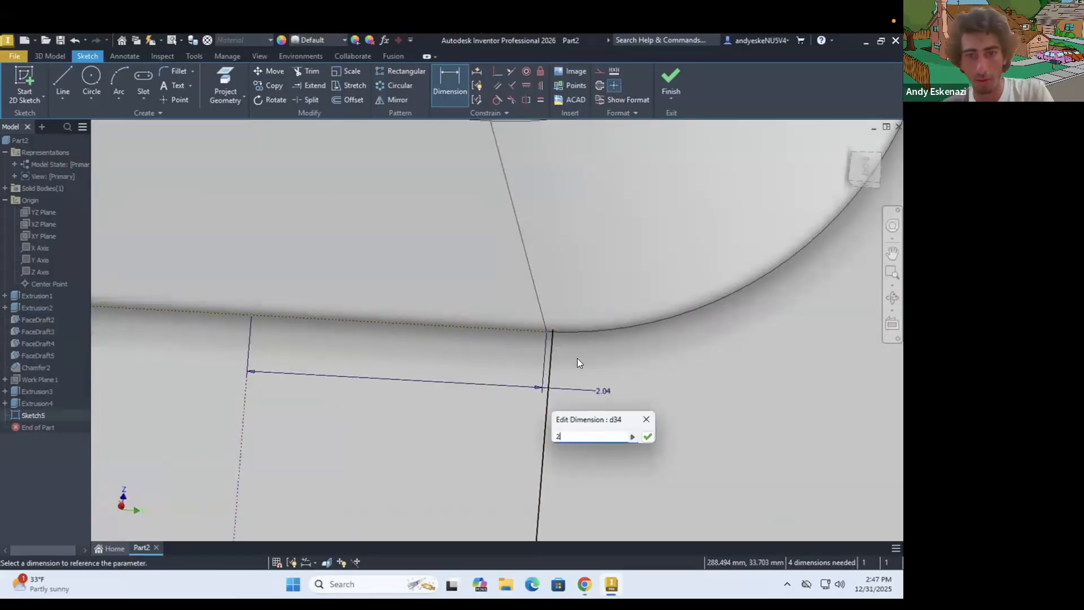
key("Return")
scroll(577, 358, "down", 3)
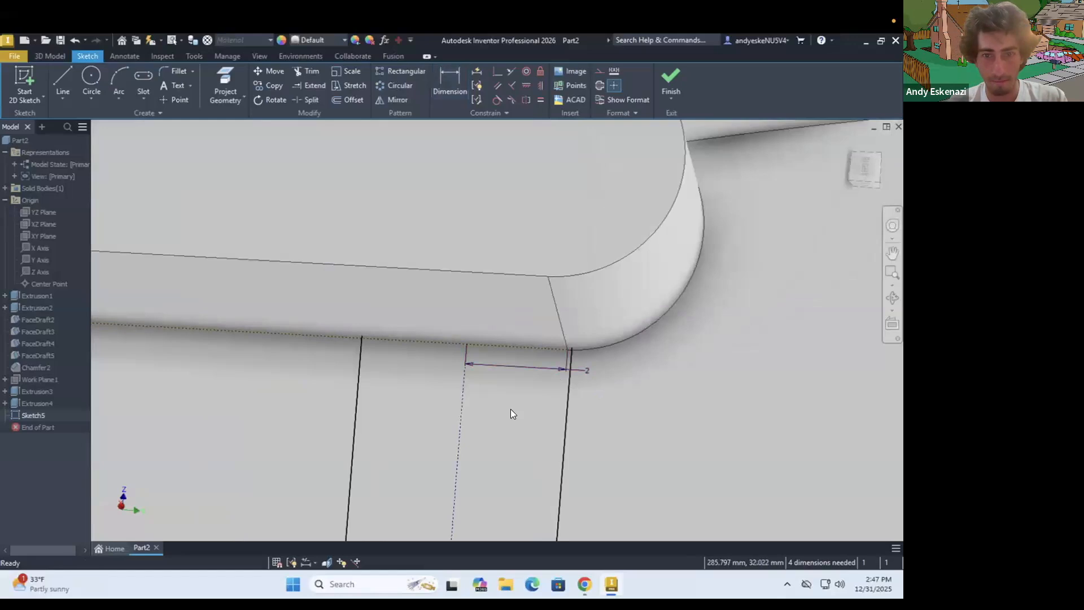
Set the width of both vertical slots to 4 mm
scroll(511, 409, "down", 3)
left_click(513, 442)
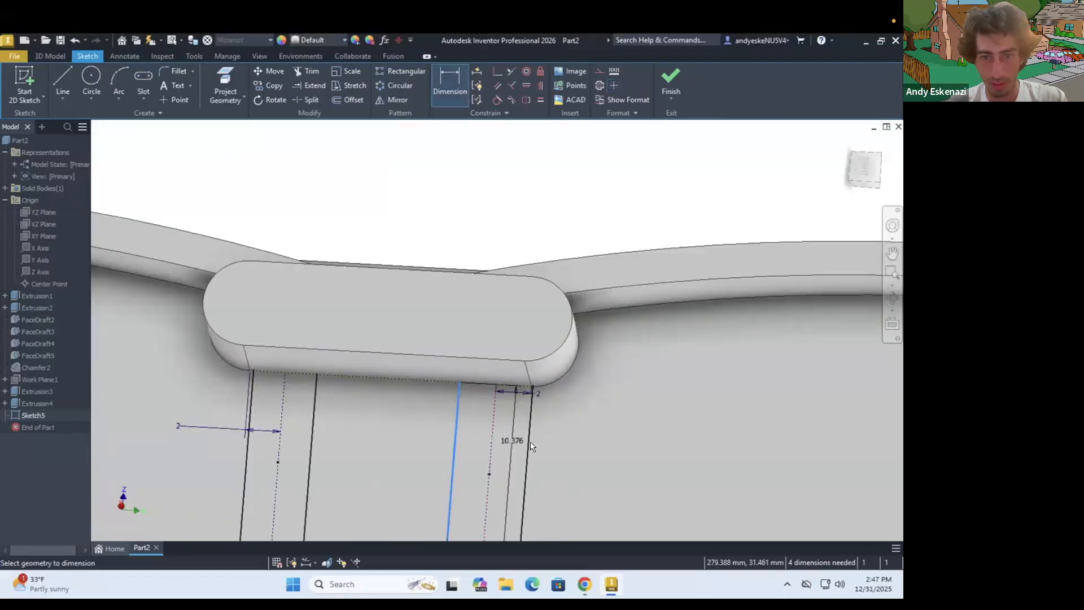
left_click(577, 445)
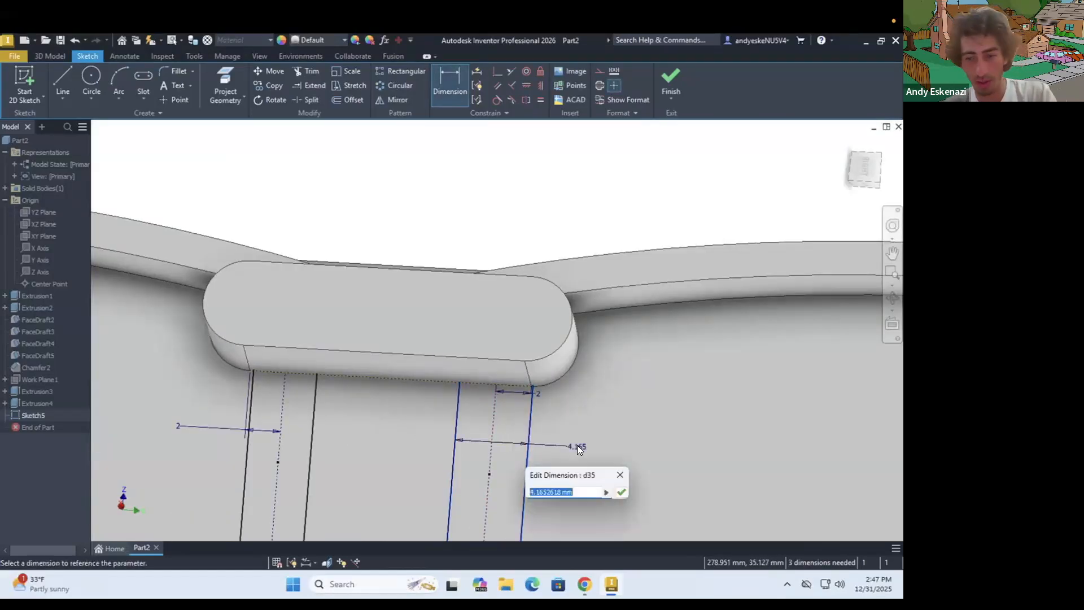
type("4")
key("Return")
scroll(576, 429, "down", 5)
scroll(439, 439, "up", 3)
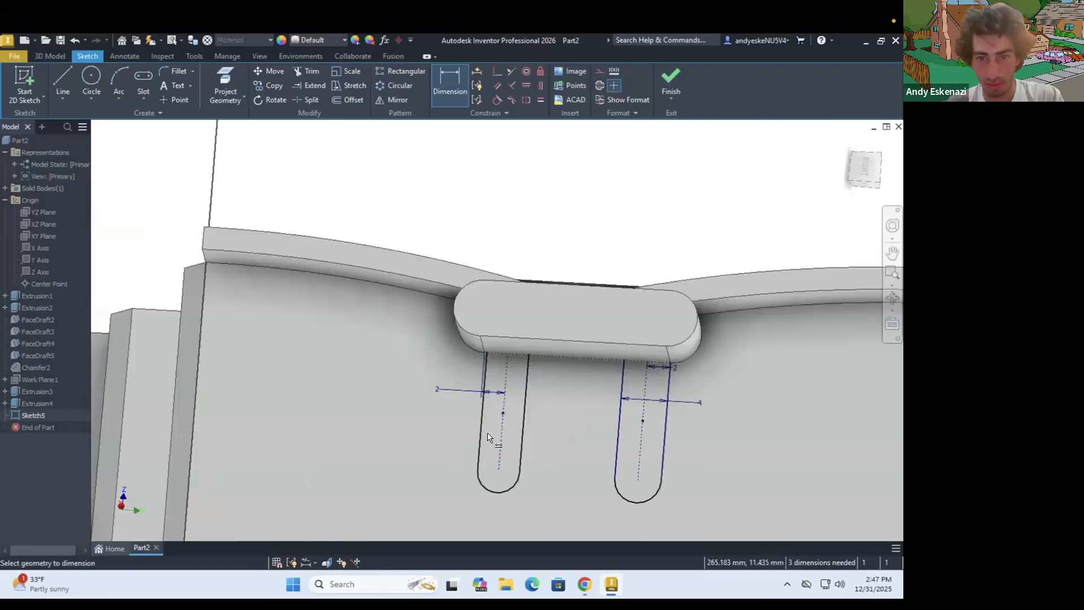
left_click(440, 438)
type("5")
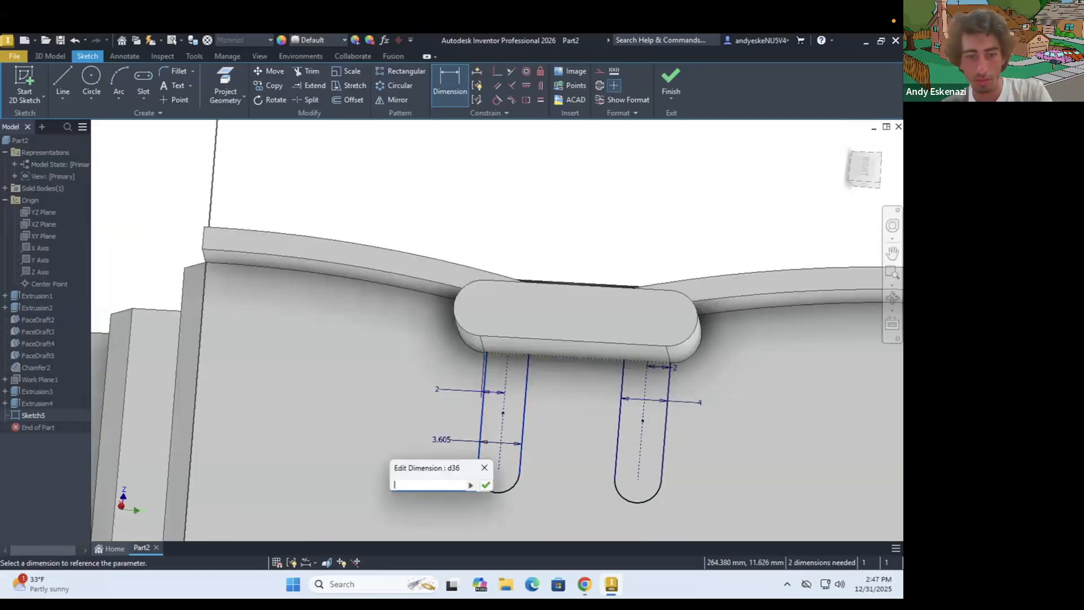
key("Return")
key("Escape")
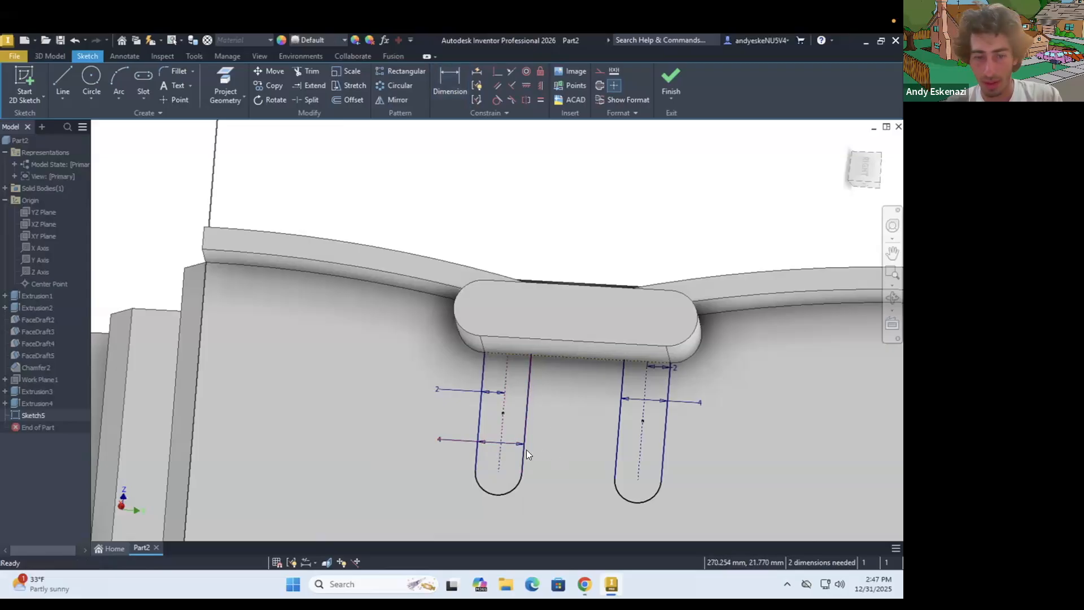
Set the left slot's centre-line length to 10 mm and apply an equal constraint between both slots' centre lines
key("d")
left_click(463, 436)
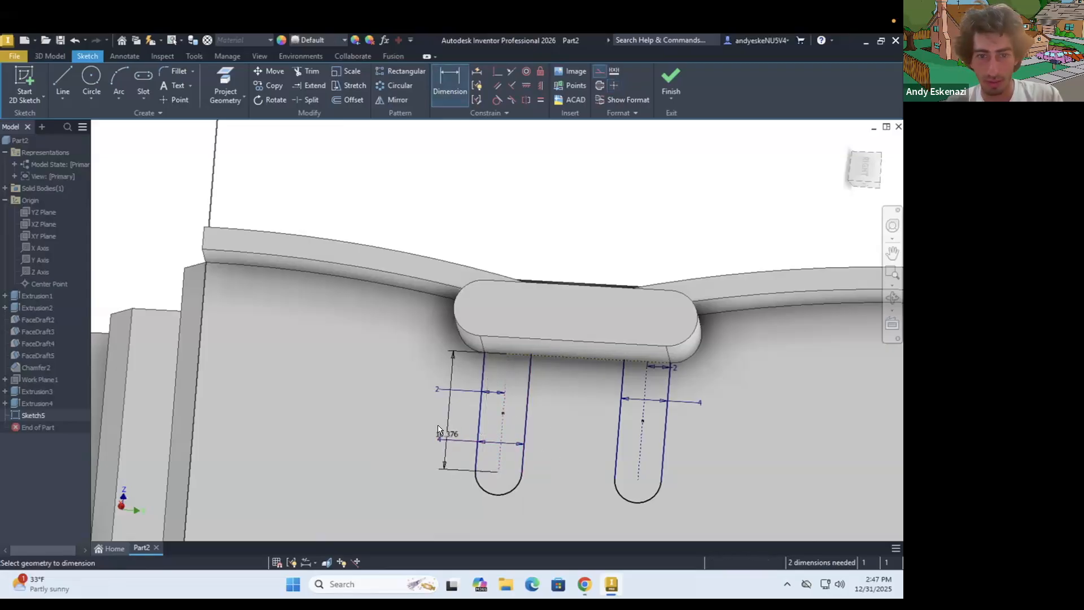
left_click(439, 427)
type("10")
key("Return")
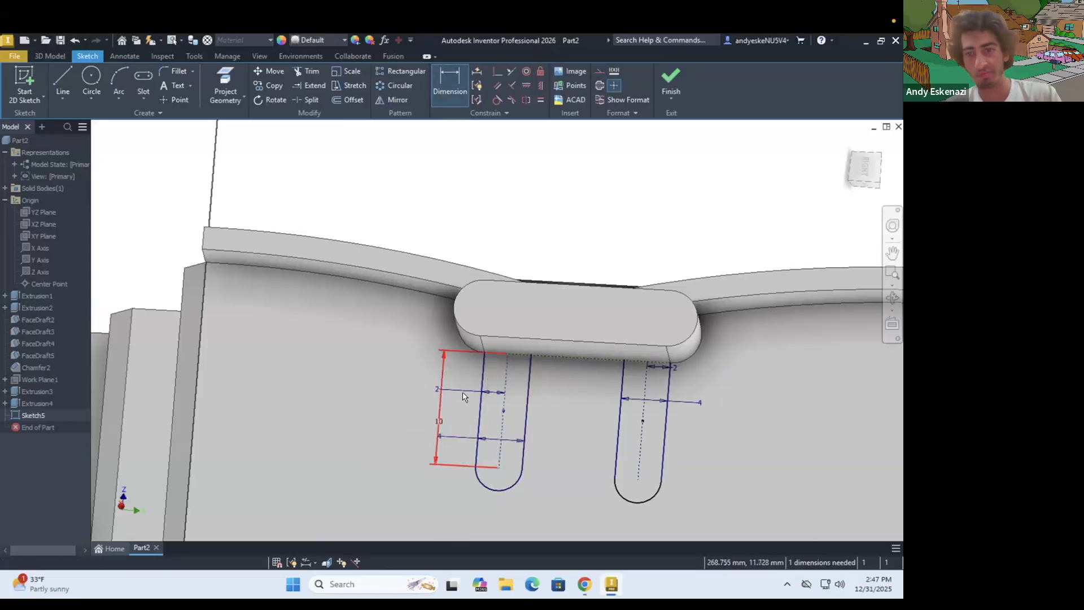
scroll(543, 430, "down", 3)
key("Escape")
scroll(572, 429, "up", 3)
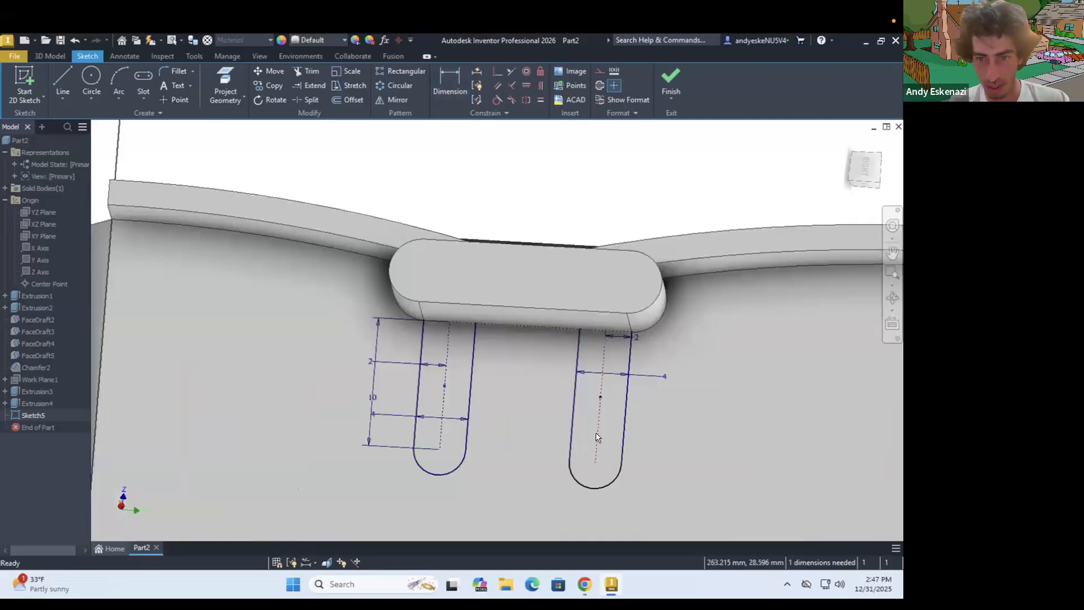
left_click(540, 101)
scroll(522, 301, "down", 5)
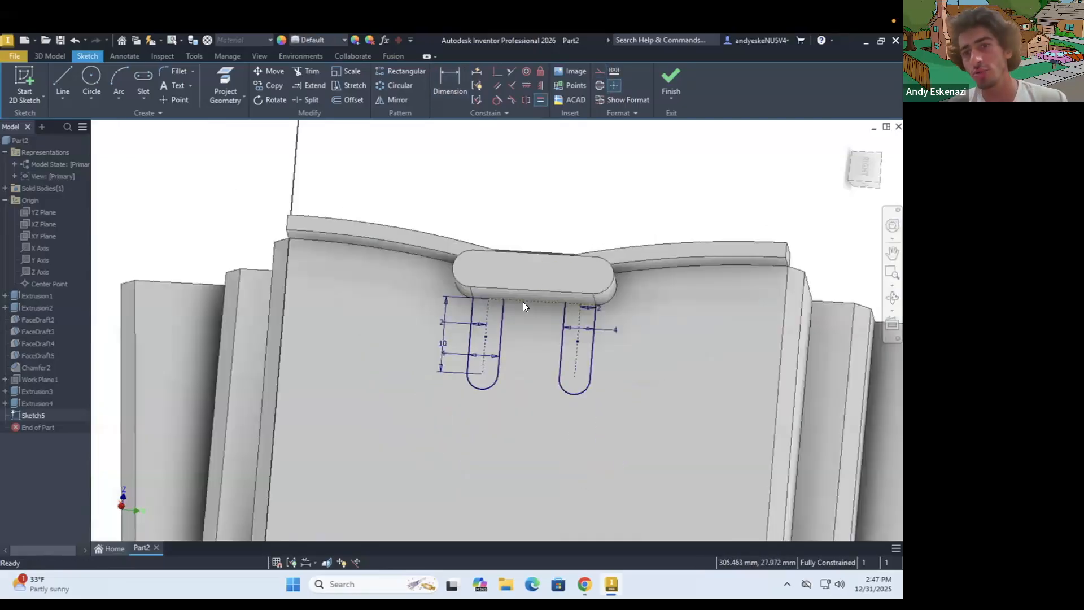
middle_click_drag(517, 309, 518, 351, "shift")
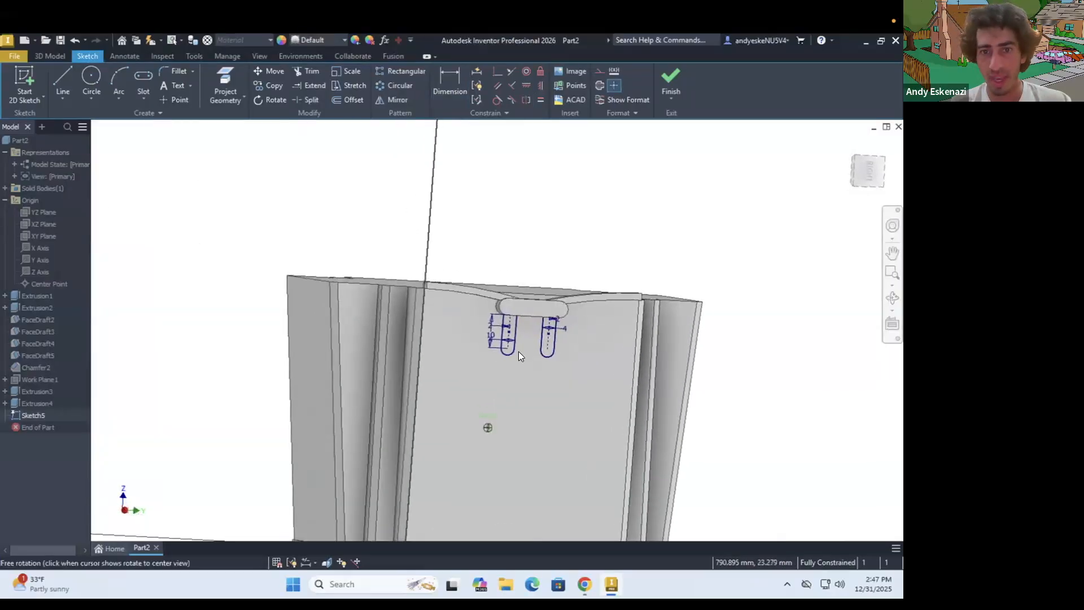
scroll(519, 351, "up", 3)
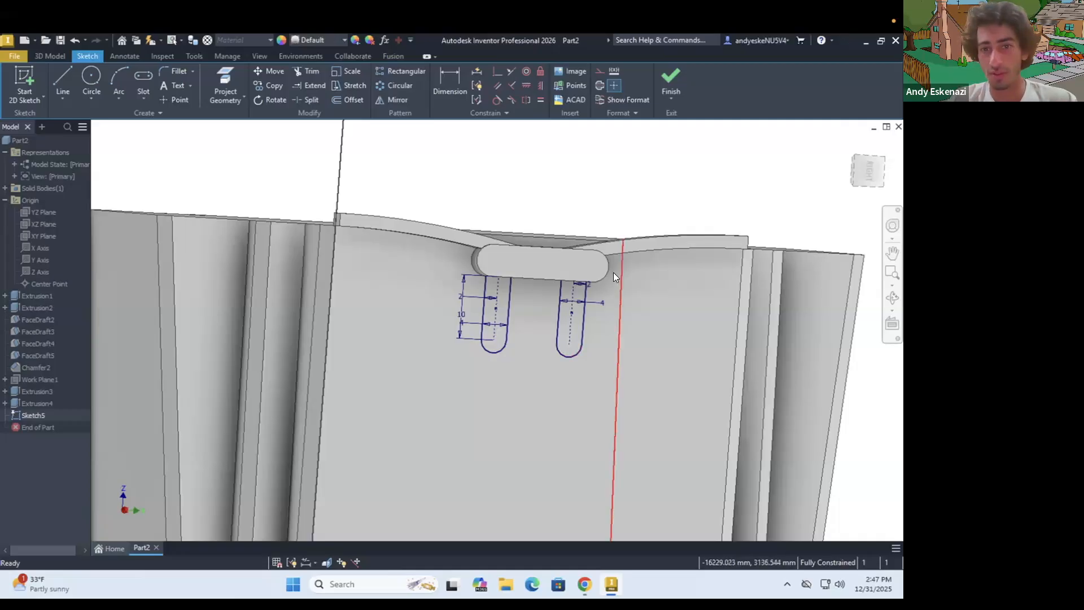
scroll(613, 276, "down", 3)
scroll(488, 327, "up", 5)
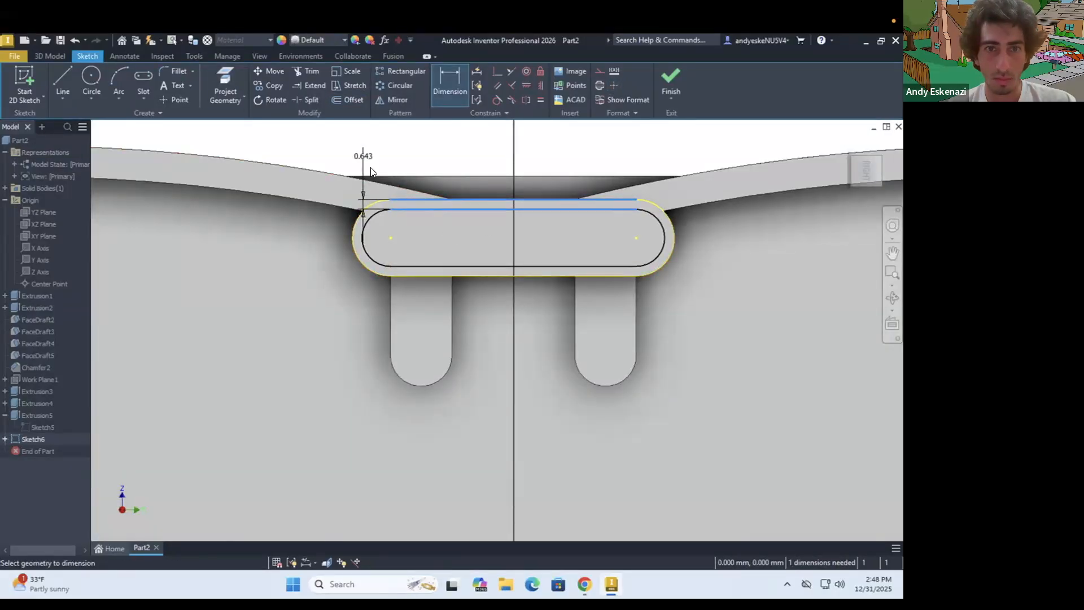
left_click(370, 168)
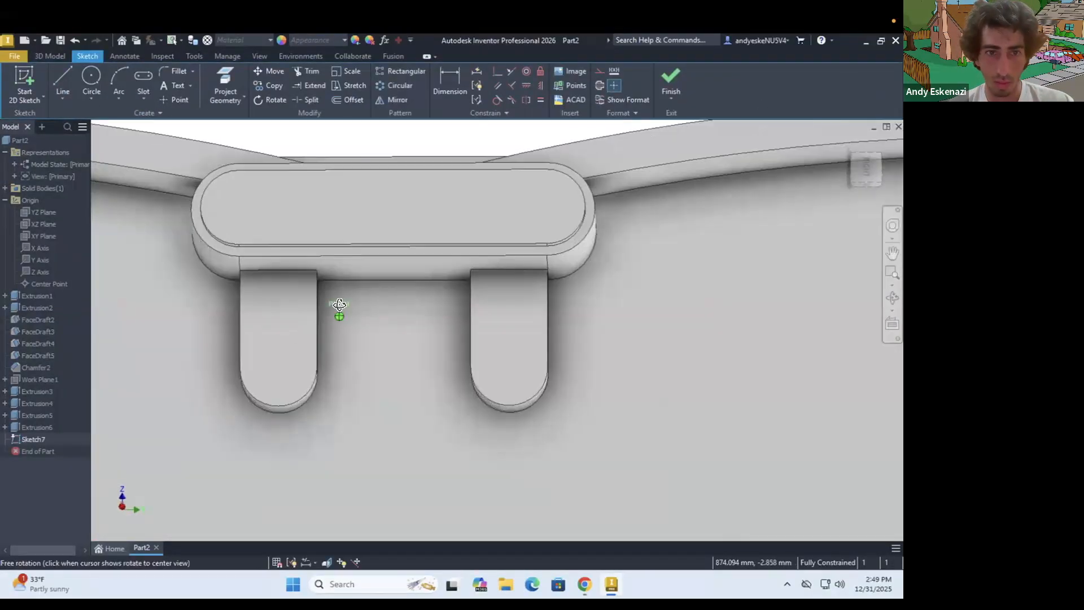
Try to project the front faces of the two vertical slot details into the sketch, and undo it
key("p")
left_click(282, 292)
left_click(511, 316)
right_click(299, 244)
key("ctrl+z")
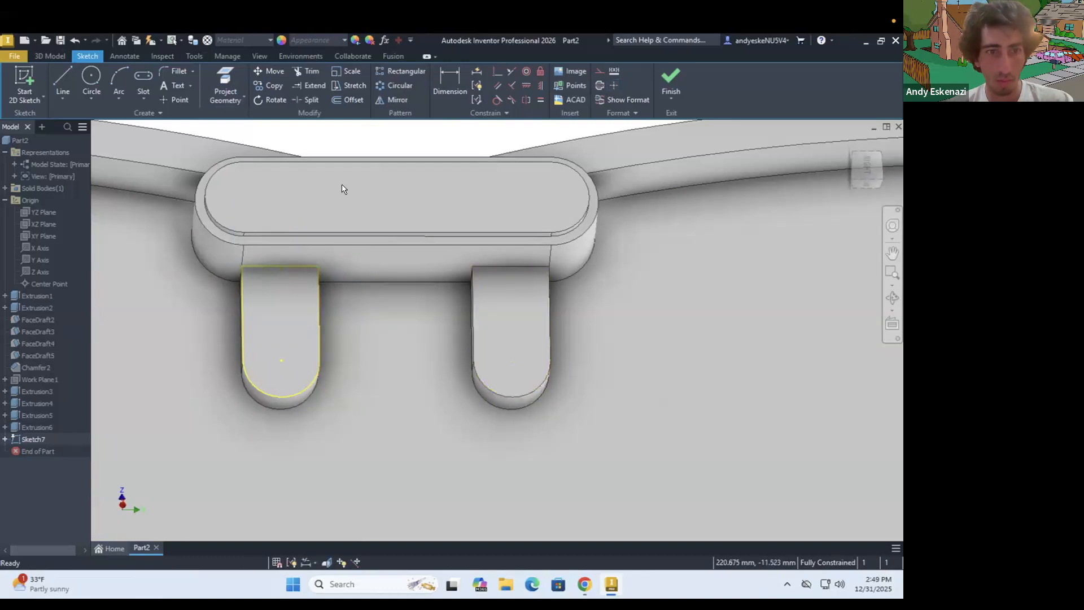
Project the side and arc edges of both vertical slot details into the sketch
left_click(226, 84)
left_click(243, 341)
left_click(282, 396)
left_click(473, 327)
left_click(479, 376)
Offset the projected outlines of both vertical slots inward and set each offset distance to 0.5 mm
left_click(347, 100)
left_click(318, 306)
left_click(473, 288)
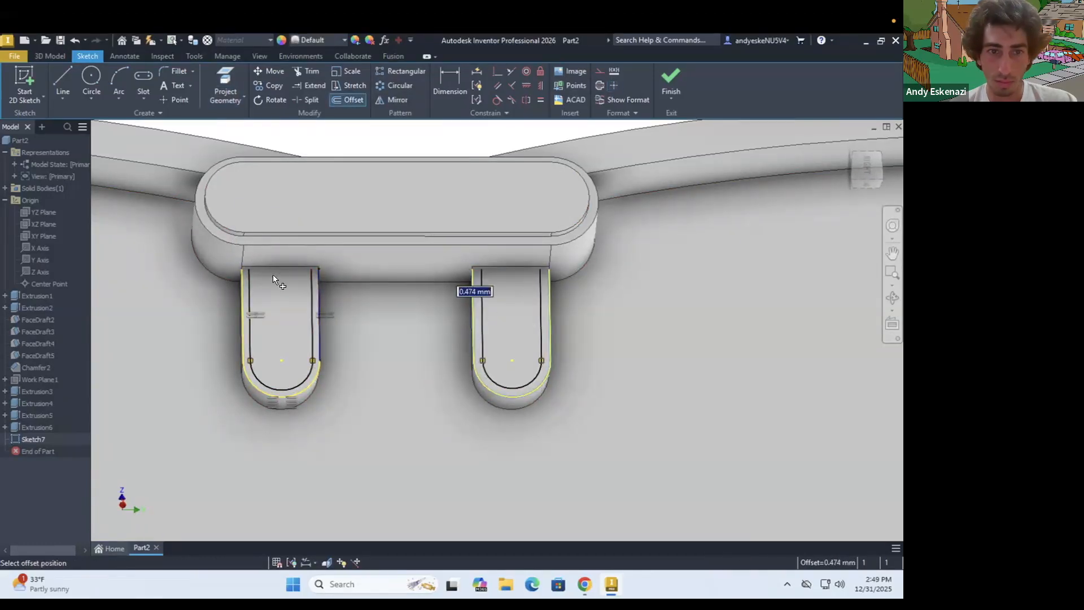
scroll(231, 285, "up", 3)
left_click(450, 85)
type("0.5")
key("Return")
left_click(615, 369)
type("0.5")
key("Return")
Close the open upper end of the left inset outline with short vertical lines and a 3 mm horizontal line
left_click(62, 82)
scroll(239, 226, "up", 5)
left_click(343, 366)
left_click(344, 310)
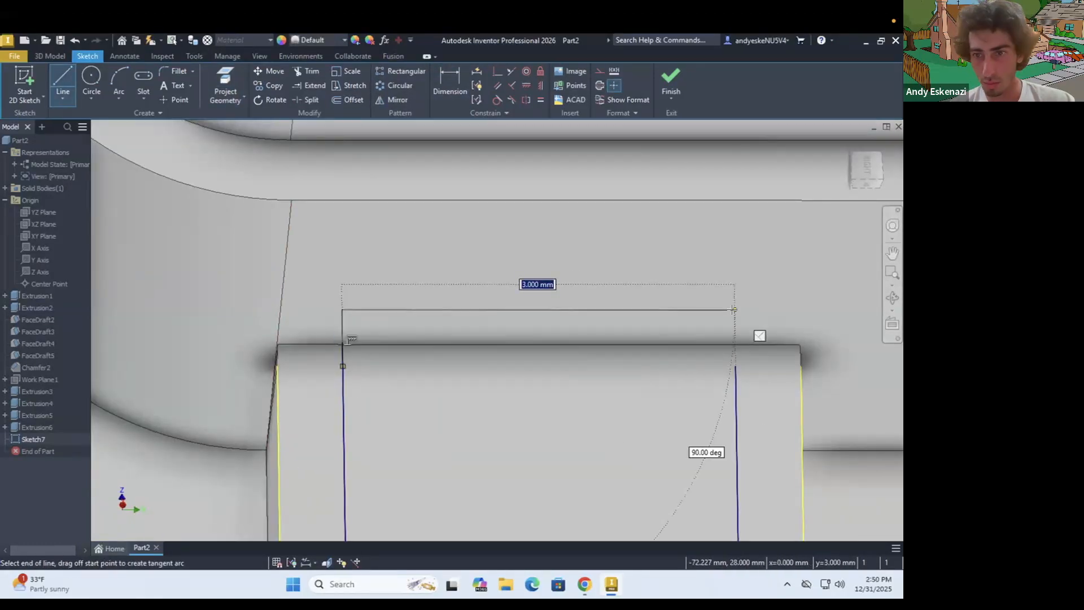
scroll(435, 348, "down", 5)
key("Escape")
key("e")
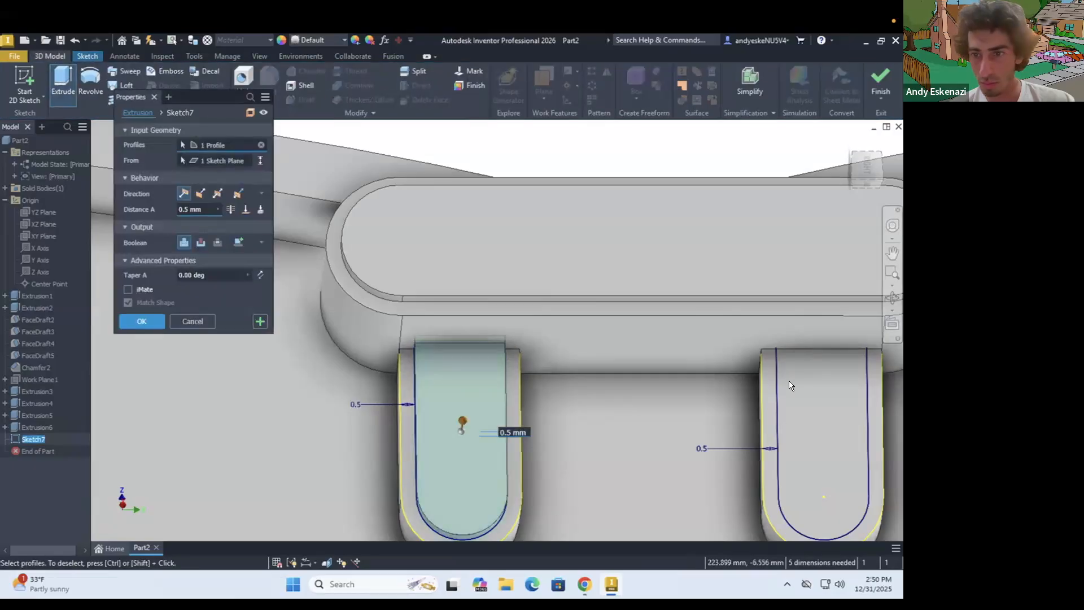
scroll(717, 370, "down", 3)
key("Escape")
scroll(747, 354, "up", 6)
scroll(735, 357, "down", 5)
scroll(757, 366, "up", 6)
Draw short extension lines at the open upper end of the right slot's inset outline
left_click(88, 55)
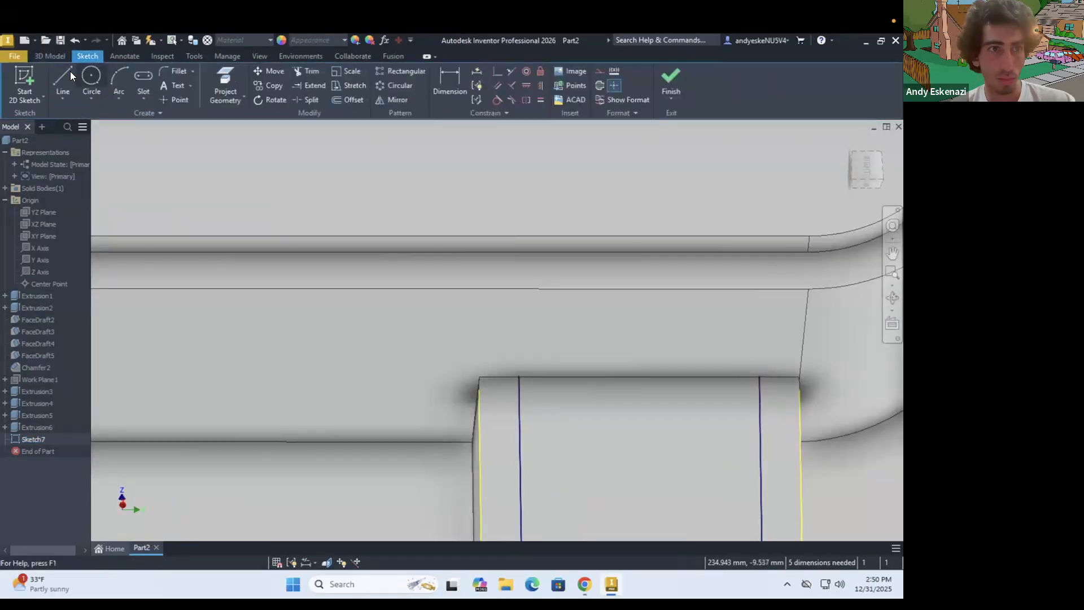
left_click(62, 81)
left_click(518, 355)
key("Escape")
left_click(57, 54)
left_click(62, 82)
scroll(525, 367, "down", 6)
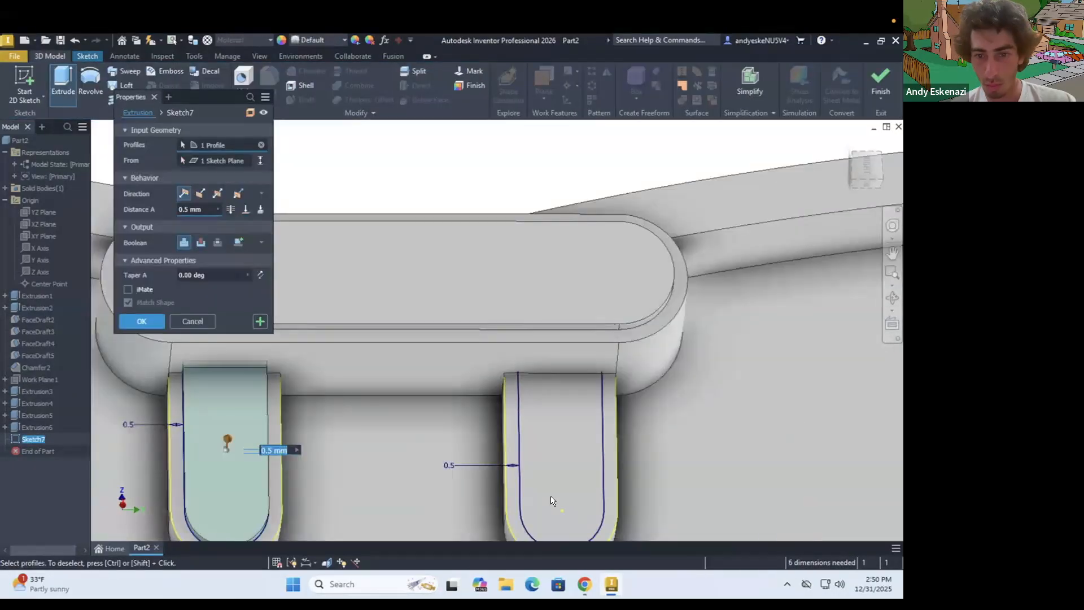
left_click(580, 497)
left_click(537, 332)
key("Escape")
Delete the short vertical extension lines above the right slot's inset outline
scroll(546, 423, "up", 6)
right_click(507, 415)
left_click(506, 380)
right_click(669, 421)
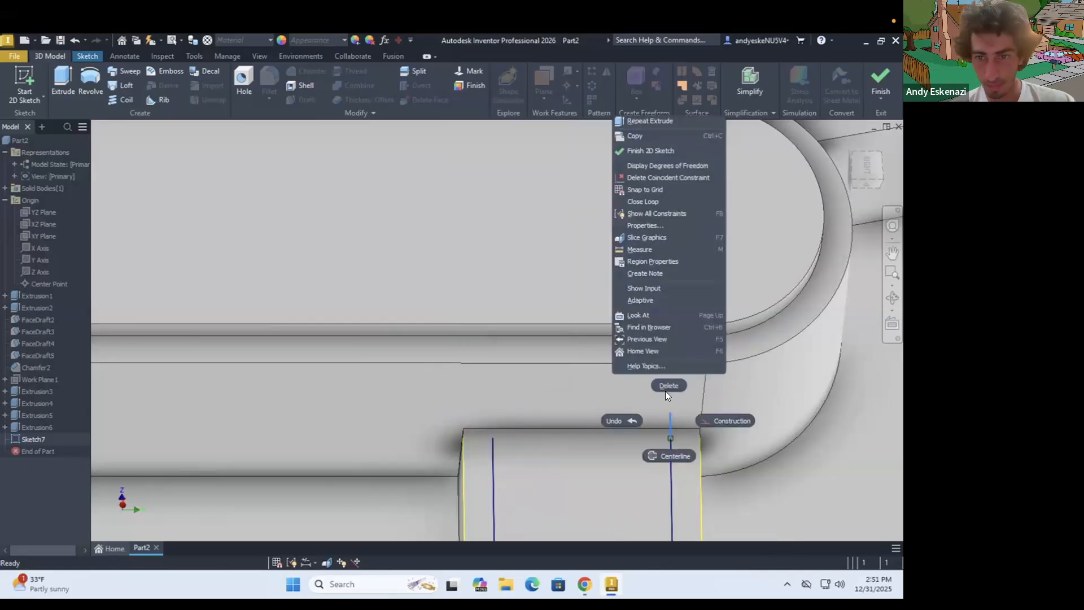
left_click(665, 391)
Redraw the lines closing the open upper end of the right slot's inset outline
left_click(88, 56)
left_click(62, 82)
left_click(492, 438)
left_click(493, 417)
key("Escape")
Extrude both closed inset profiles outward 0.5 mm, joined to the vertical slot details
left_click(55, 55)
left_click(63, 82)
left_click(559, 477)
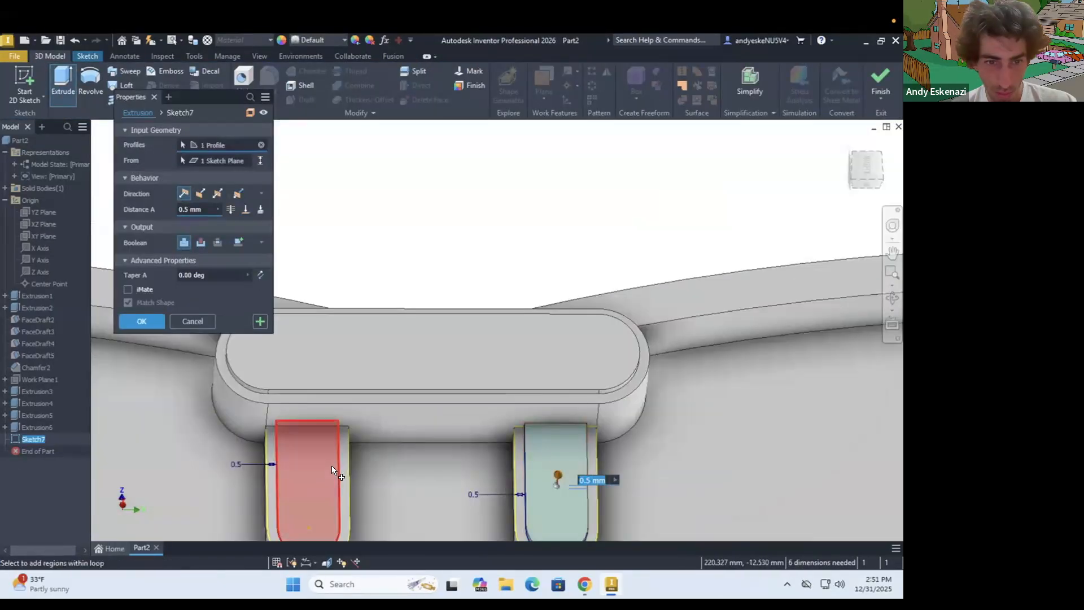
left_click(340, 473)
left_click(141, 320)
Start a sketch on the slot ornament's front face and draw a vertical construction line across it near the left end
middle_click_drag(475, 395, 508, 408, "shift")
scroll(508, 389, "up", 5)
left_click(86, 57)
left_click(24, 82)
left_click(466, 360)
scroll(465, 136, "up", 8)
left_click(63, 82)
left_click(355, 307)
left_click(355, 211)
key("Escape")
left_click(361, 212)
left_click(497, 74)
Draw a matching vertical construction line across the ornament face near its right end
left_click(63, 82)
left_click(639, 307)
key("Escape")
left_click(63, 82)
left_click(639, 307)
left_click(640, 230)
left_click(639, 230)
Dimension the vertical construction lines 2 mm inward from the ends of the ornament's straight edges
left_click(450, 82)
left_click(640, 293)
type("2")
left_click(357, 293)
Draw a circle centred on the midpoint of each vertical construction line, using normal rather than construction geometry
left_click(92, 82)
left_click(354, 259)
left_click(390, 260)
left_click(642, 259)
left_click(450, 82)
left_click(91, 81)
left_click(600, 72)
left_click(354, 259)
left_click(642, 259)
Set the diameter of the circles on the ornament face to 3 mm
left_click(449, 82)
left_click(293, 224)
left_click(613, 277)
left_click(501, 305)
key("Return")
Extrude the two circles 0.5 mm outward from the ornament face
left_click(53, 57)
left_click(65, 83)
left_click(412, 356)
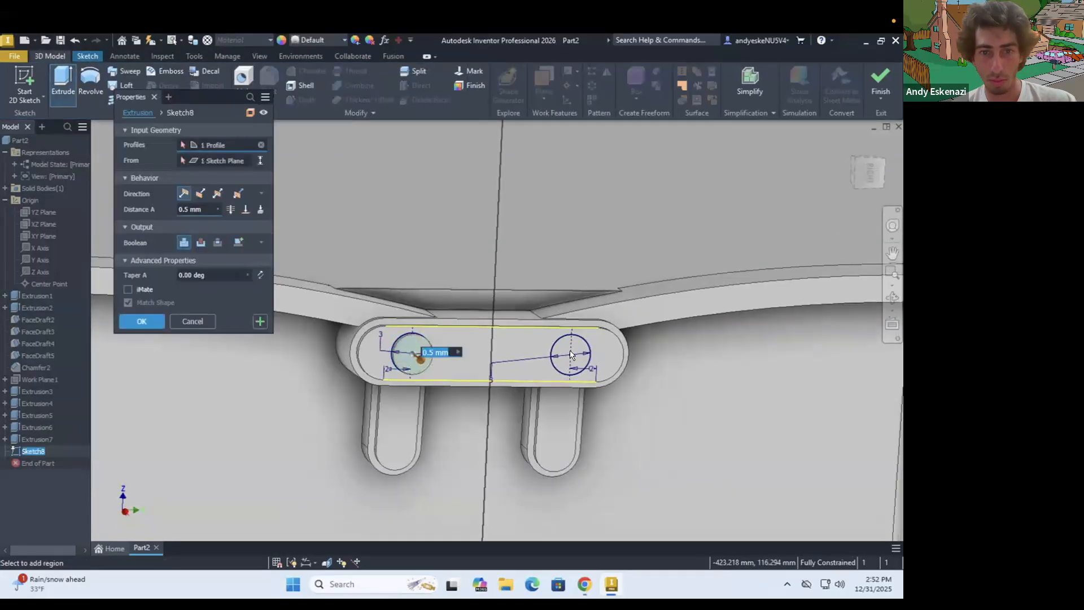
left_click(573, 356)
Delete the two-circle detail on the ornament face from the model history
middle_click_drag(446, 316, 468, 367, "shift")
scroll(420, 248, "down", 5)
right_click(38, 451)
left_click(65, 373)
Create a work axis at the intersection of the XZ and YZ origin planes
scroll(407, 313, "up", 5)
left_click(50, 57)
scroll(480, 305, "up", 3)
middle_click_drag(468, 327, 448, 308, "shift")
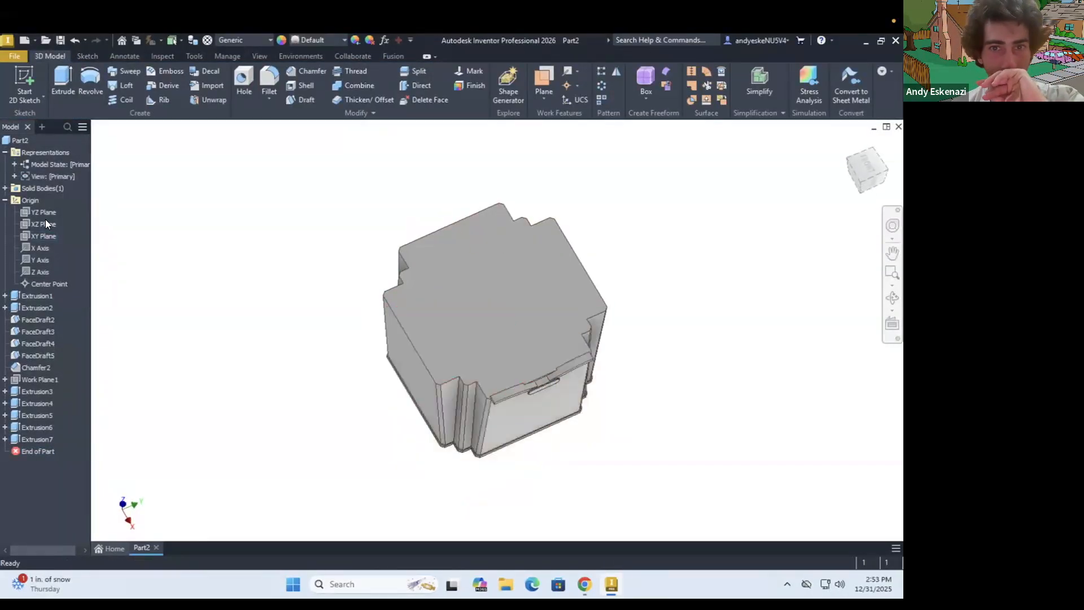
left_click(577, 71)
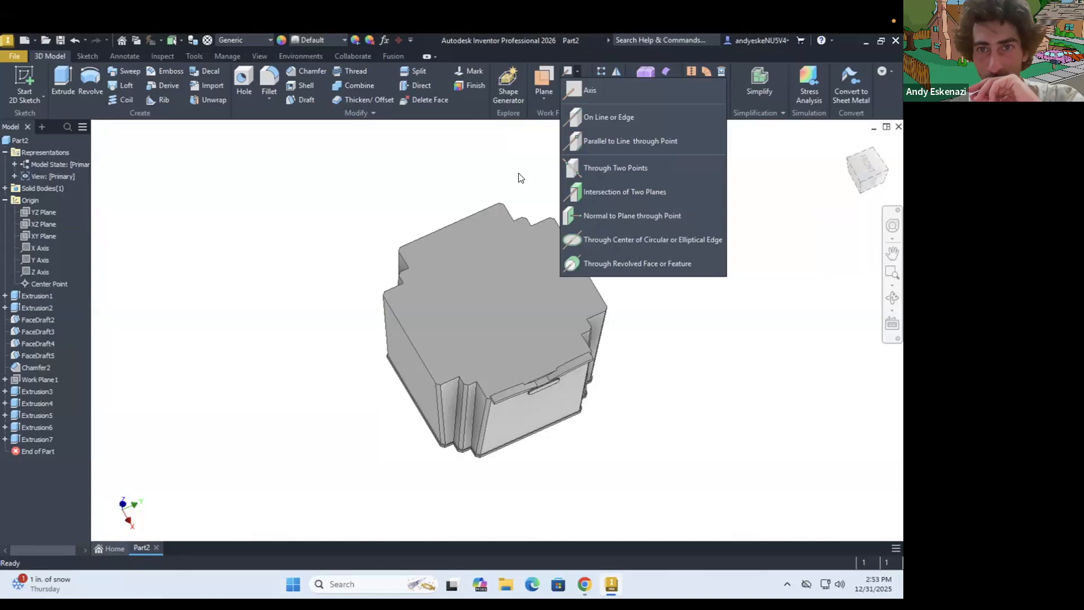
left_click(600, 193)
left_click(39, 224)
left_click(37, 213)
Circular-pattern the five ornament extrusions around the central work axis with a count of 4 over 360 degrees
middle_click_drag(368, 318, 366, 296, "shift")
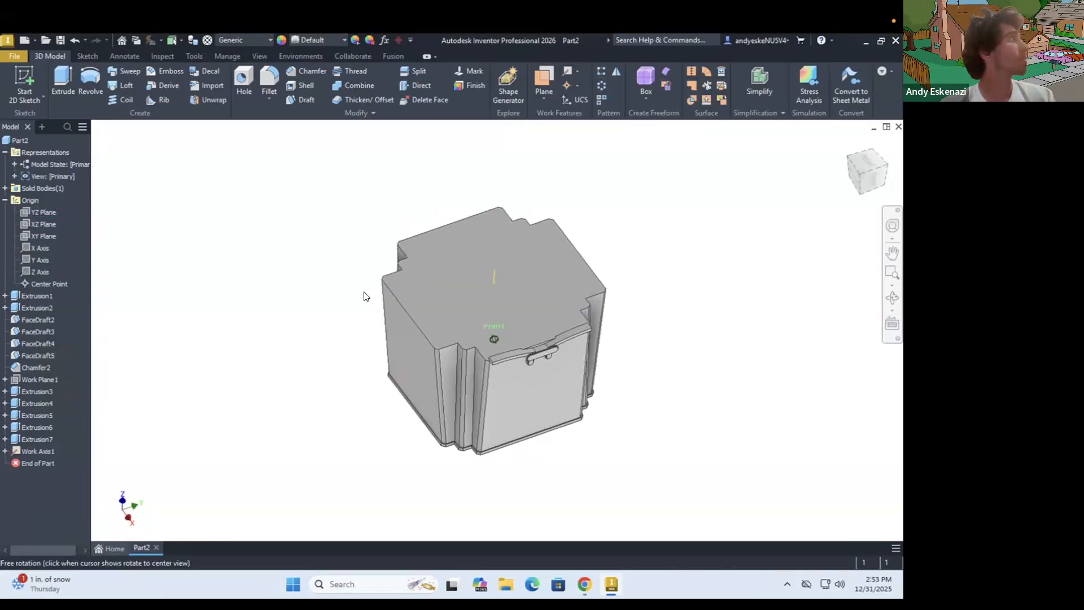
left_click(601, 85)
scroll(595, 200, "up", 5)
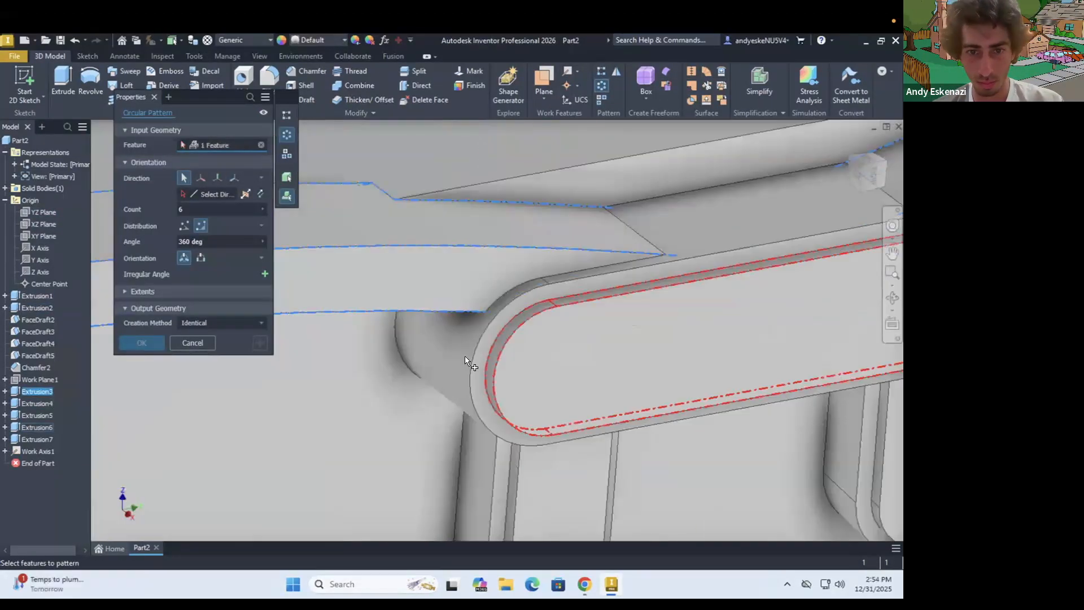
key("F6")
type("4")
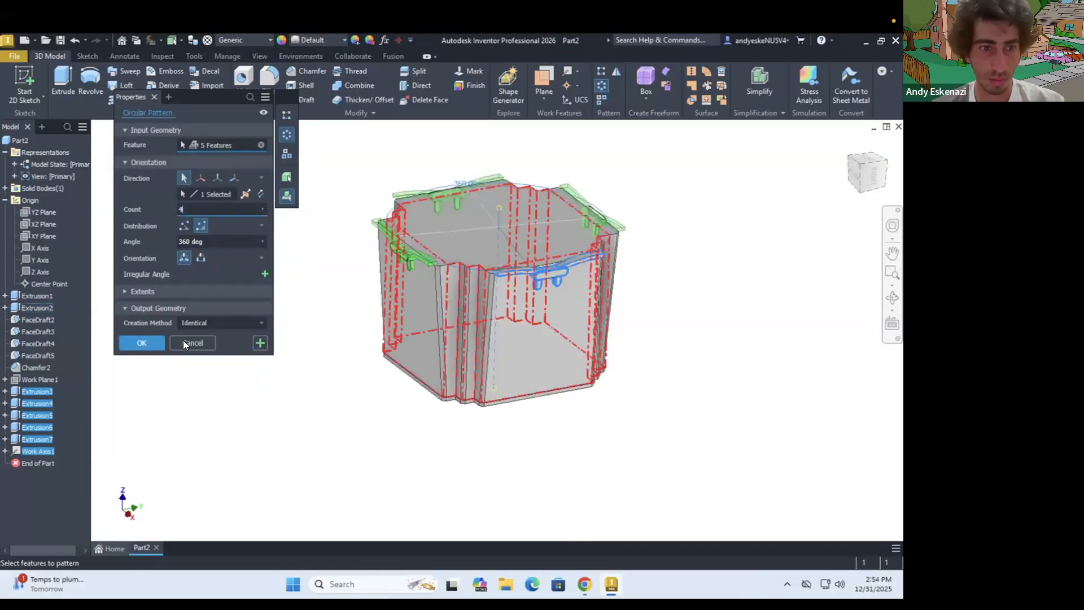
left_click(142, 342)
Start a sketch on the segment's top face and project the stepped outline edges of the first corner
middle_click_drag(508, 293, 495, 298, "shift")
scroll(474, 226, "up", 5)
key("s")
left_click(408, 303)
scroll(312, 358, "down", 3)
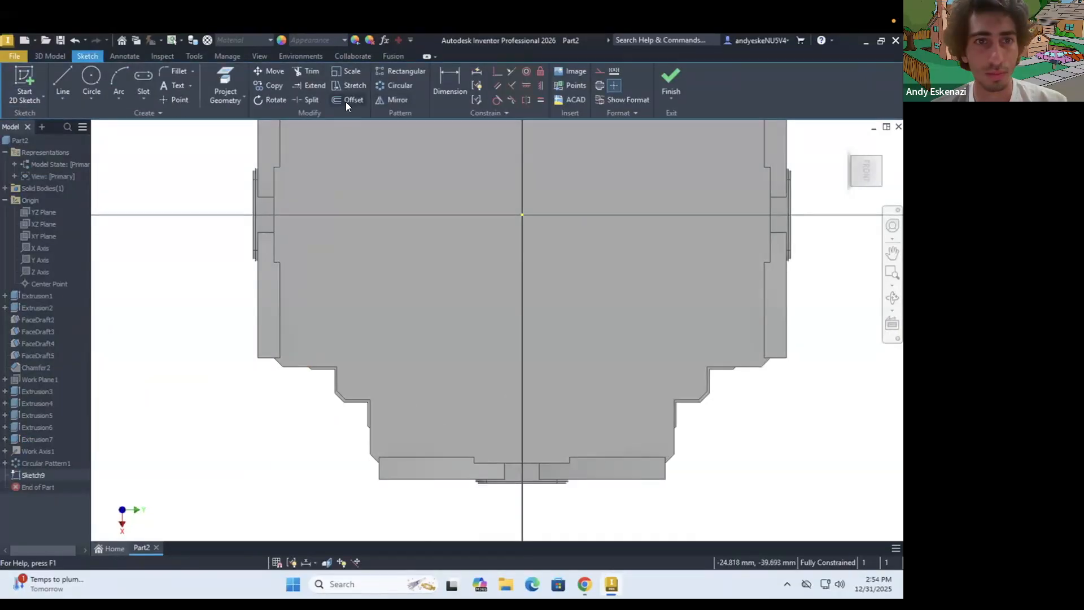
left_click(223, 83)
scroll(285, 359, "up", 3)
left_click(333, 373)
left_click(383, 398)
left_click(391, 429)
left_click(417, 436)
left_click(448, 463)
scroll(446, 418, "down", 5)
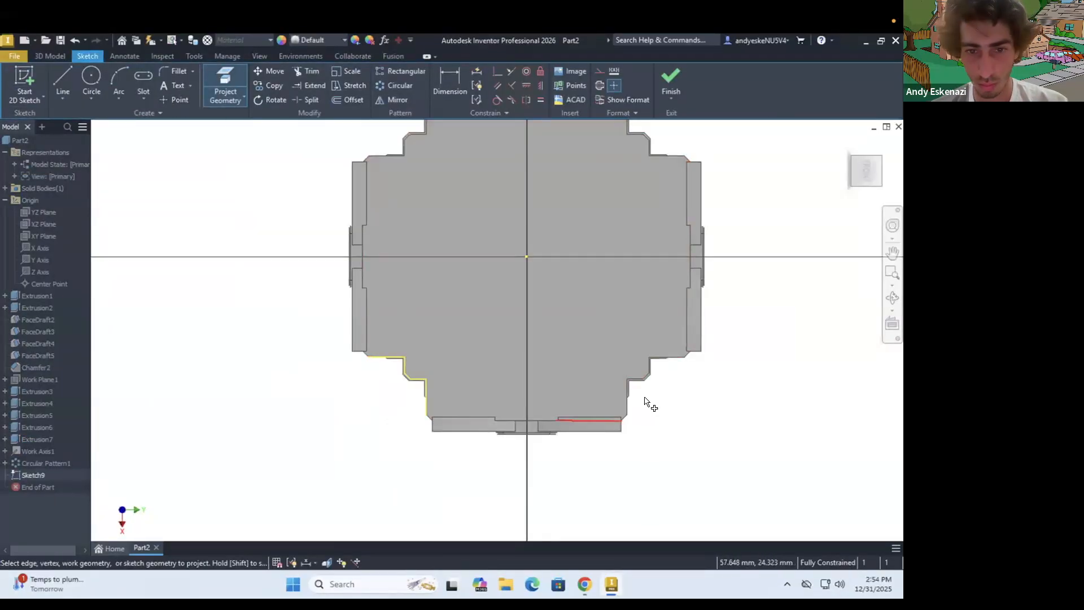
Project the stepped outline edges of the neighbouring corner into the top-face sketch
scroll(646, 399, "up", 4)
left_click(612, 395)
left_click(629, 363)
left_click(703, 321)
scroll(702, 321, "down", 3)
scroll(634, 248, "up", 4)
left_click(672, 314)
scroll(565, 222, "down", 4)
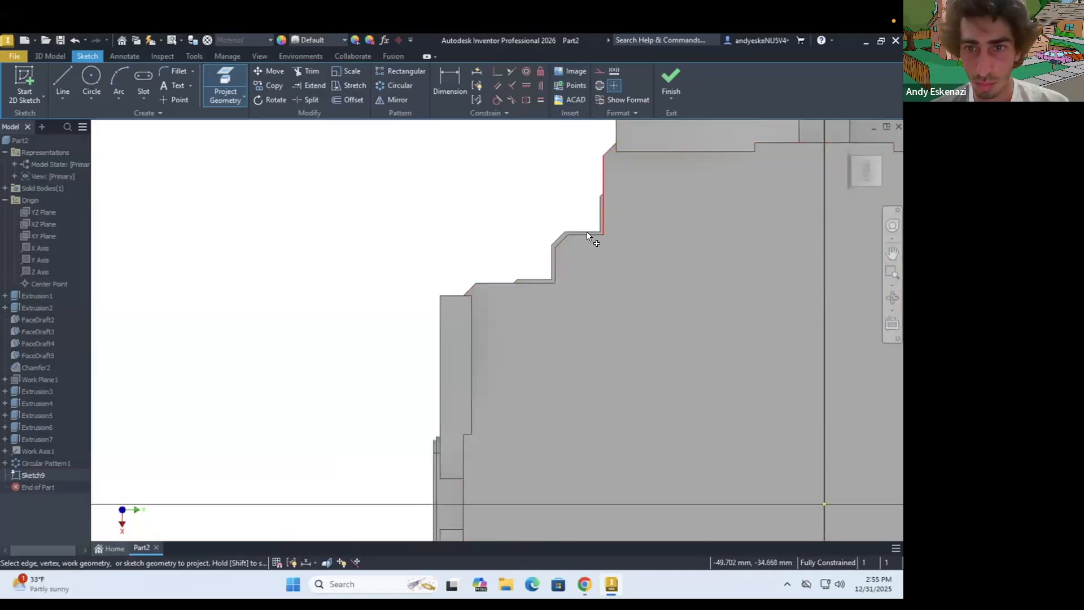
Project the stepped outline edges of the remaining corner into the sketch
scroll(562, 242, "up", 5)
left_click(644, 212)
left_click(562, 235)
left_click(537, 316)
left_click(521, 385)
Draw a straight line about 70 mm long joining the projected stepped corners along one side of the top face
left_click(63, 79)
left_click(254, 385)
scroll(254, 384, "down", 5)
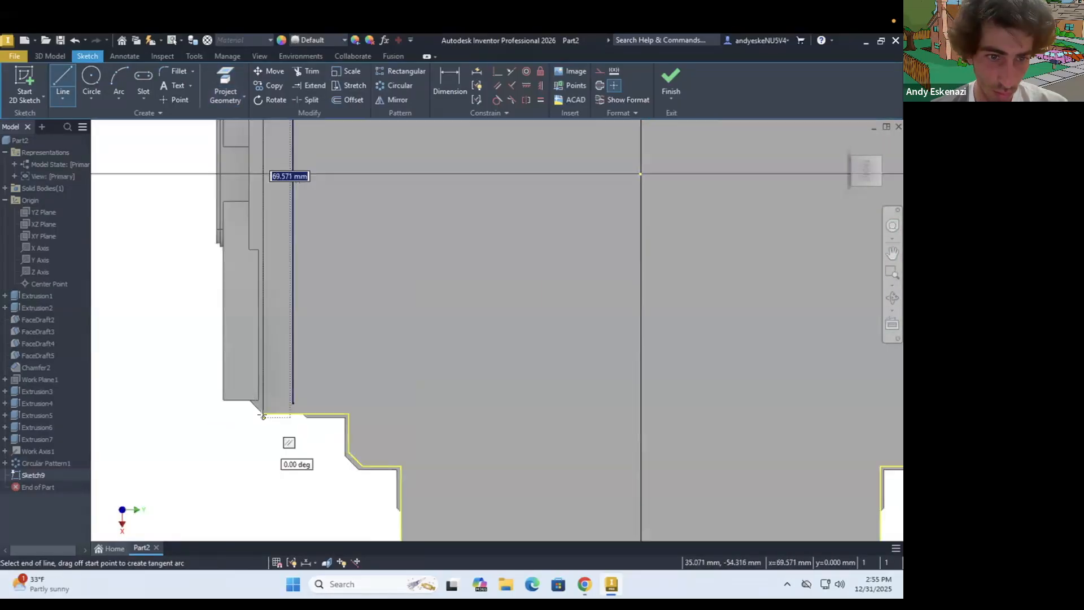
left_click(263, 415)
scroll(262, 415, "down", 3)
left_click(443, 387)
scroll(445, 339, "down", 3)
left_click(237, 364)
Draw the remaining straight lines between the projected corners to close the outline around the top face
left_click(62, 79)
left_click(506, 302)
left_click(537, 262)
left_click(63, 79)
left_click(199, 185)
left_click(461, 186)
Offset the closed outline outward and remove the offset segments running along the long sides, keeping the stepped corner segments
left_click(348, 100)
left_click(459, 185)
left_click(454, 164)
middle_click_drag(384, 320, 394, 261, "shift")
scroll(295, 303, "up", 6)
middle_click_drag(315, 315, 341, 218, "shift")
scroll(242, 232, "down", 4)
scroll(378, 265, "down", 1)
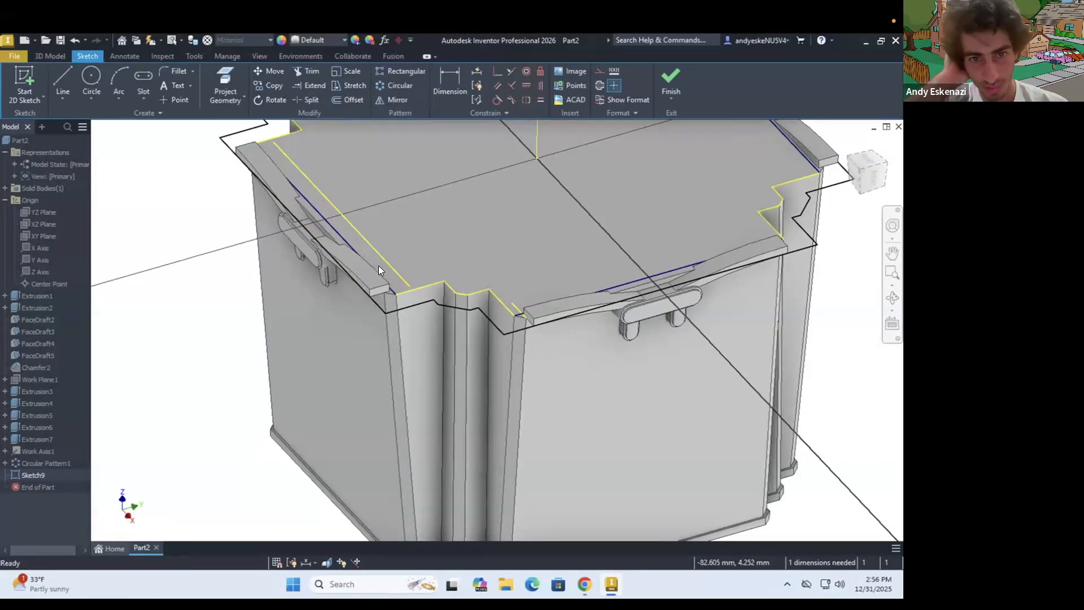
right_click(520, 264)
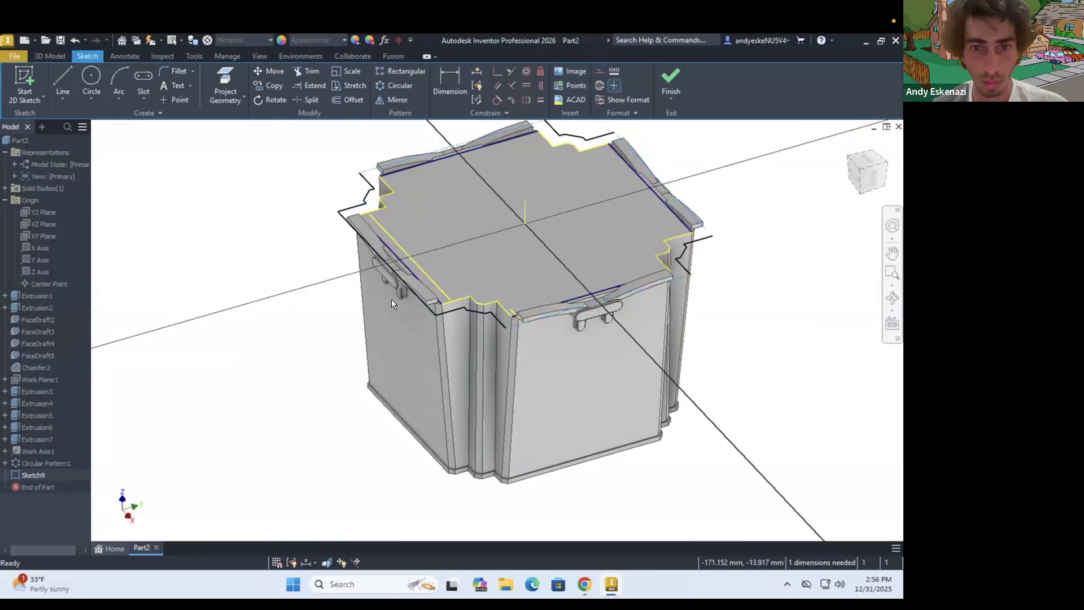
Draw closing lines between the ornament ledge's end and the offset outline at the front corner
scroll(424, 301, "up", 8)
left_click(62, 81)
scroll(487, 316, "up", 3)
left_click(504, 443)
scroll(387, 317, "up", 4)
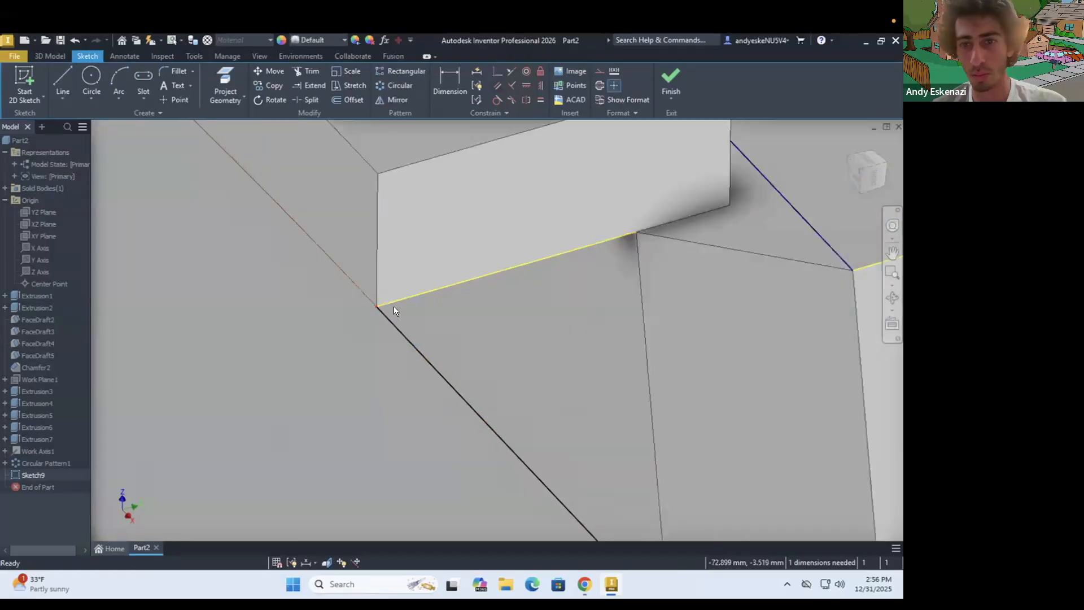
left_click(384, 306)
scroll(394, 306, "down", 9)
left_click(682, 395)
scroll(734, 376, "up", 6)
left_click(494, 72)
Draw a line about 65 mm long along the outer edge of the side ornament ledge, from corner to corner
left_click(62, 82)
scroll(319, 271, "down", 10)
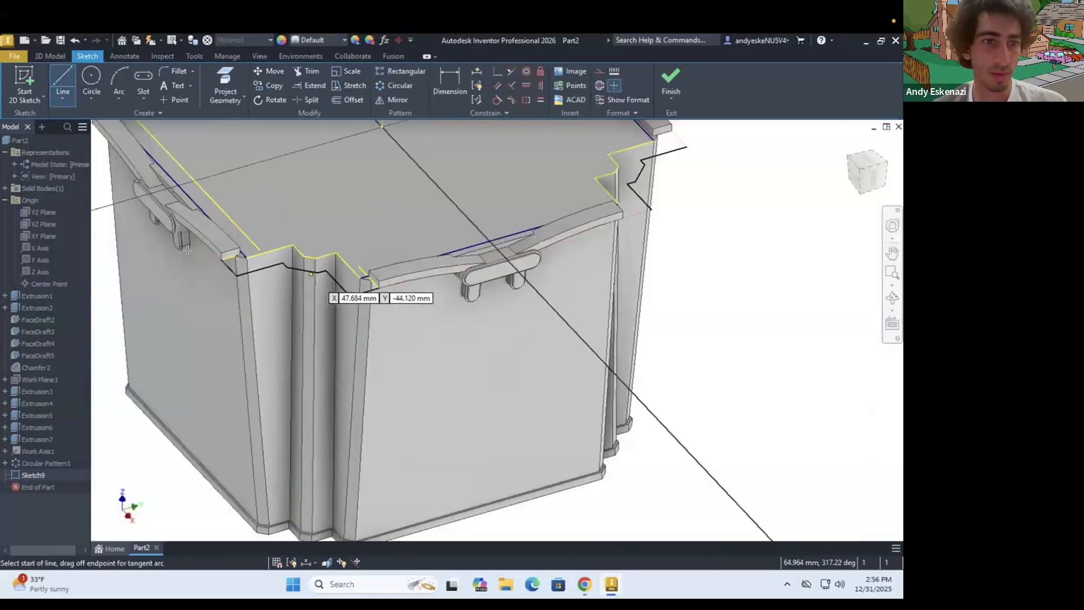
scroll(226, 254, "up", 6)
left_click(295, 278)
scroll(282, 263, "up", 3)
scroll(495, 291, "down", 10)
middle_click_drag(495, 291, 454, 295, "shift")
scroll(453, 295, "up", 8)
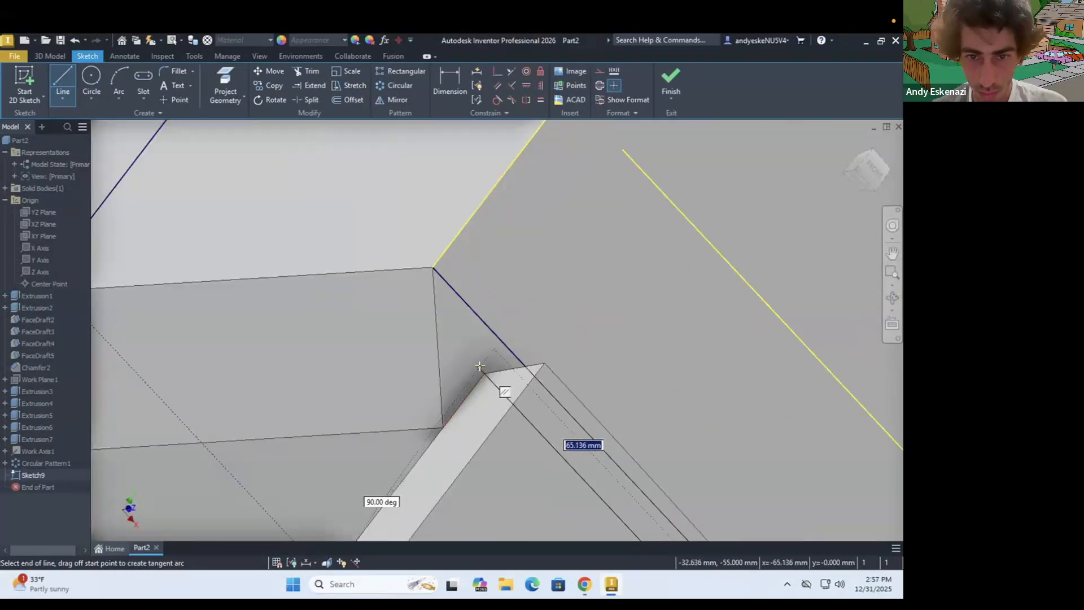
scroll(505, 276, "down", 3)
Draw the short lines around the side ledge's far end to connect it with the projected corner and offset outline
left_click(63, 82)
left_click(494, 333)
key("Escape")
scroll(309, 343, "down", 8)
scroll(395, 324, "up", 8)
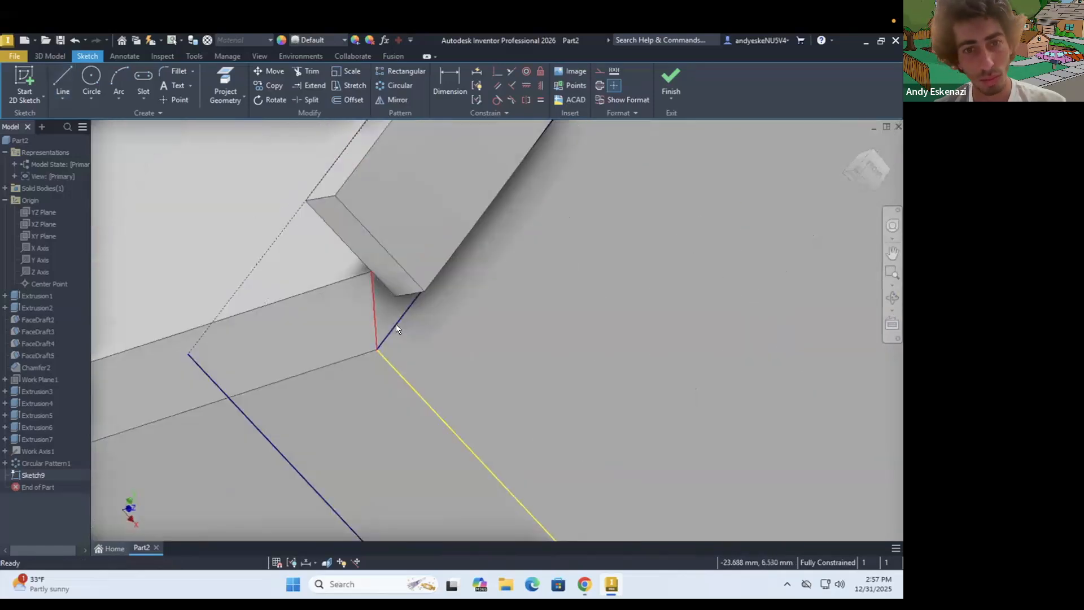
left_click(394, 295)
scroll(394, 295, "down", 8)
scroll(435, 155, "up", 8)
left_click(419, 253)
middle_click_drag(431, 270, 411, 191, "shift")
left_click(388, 165)
scroll(387, 166, "down", 5)
key("Escape")
Draw a closing line from the offset outline to the ornament ledge at the next stepped corner
left_click(62, 82)
left_click(655, 235)
middle_click_drag(663, 243, 720, 310, "shift")
scroll(639, 299, "up", 8)
left_click(686, 335)
scroll(685, 335, "down", 6)
key("Escape")
Draw a line linking the offset corner outline to the ledge end on the adjoining side
middle_click_drag(237, 182, 361, 249, "shift")
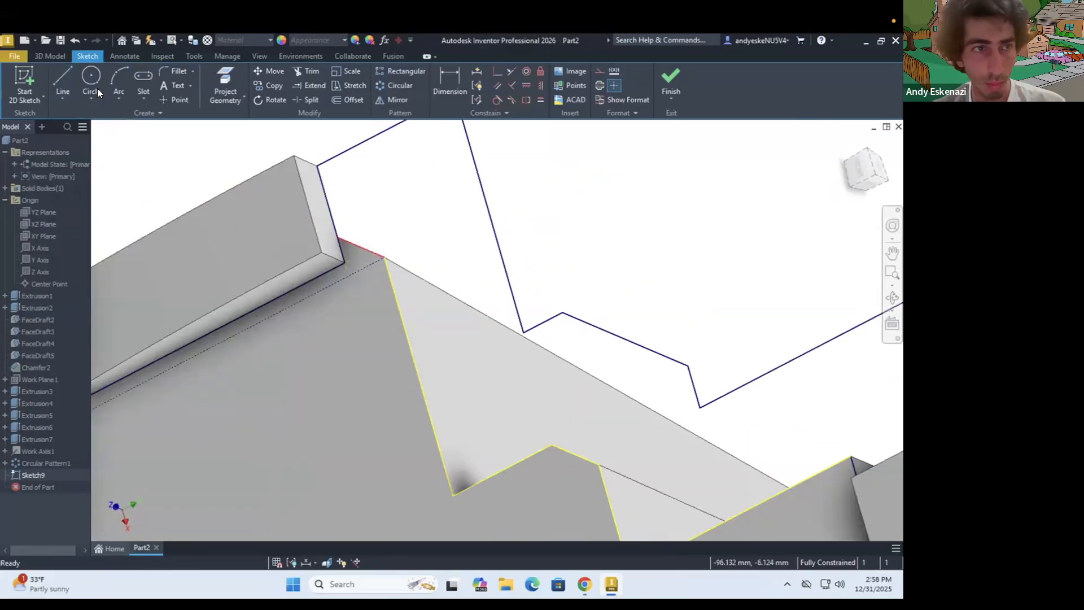
left_click(63, 82)
scroll(594, 403, "down", 4)
left_click(770, 449)
scroll(770, 449, "down", 5)
scroll(570, 180, "up", 7)
left_click(582, 192)
middle_click_drag(598, 197, 677, 209, "shift")
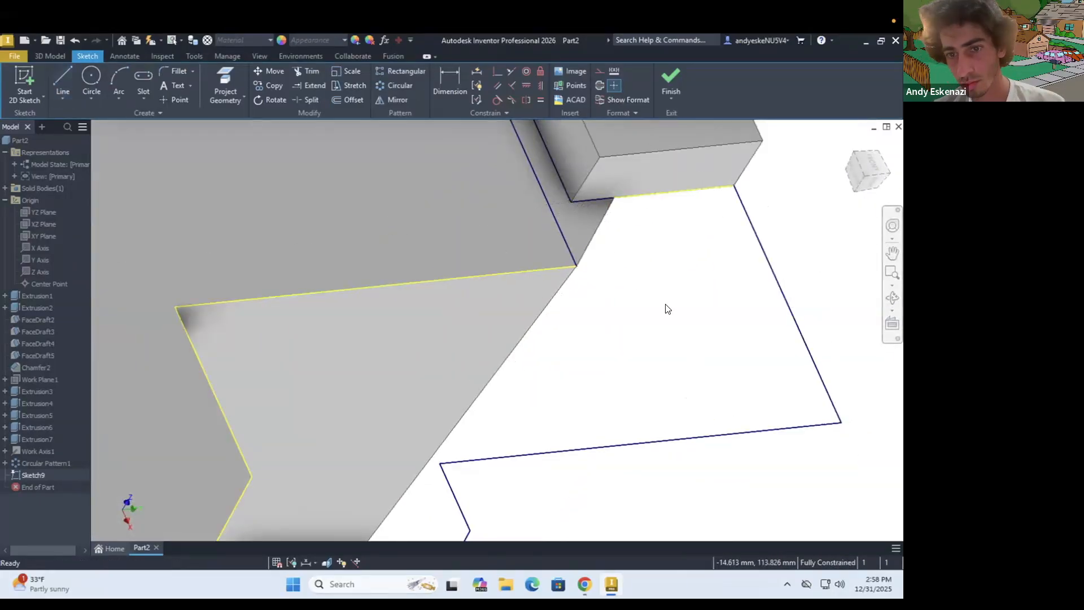
Draw a line along the ledge's end face from its outer corner toward the projected outline
middle_click_drag(667, 309, 608, 440, "shift")
scroll(562, 421, "up", 4)
left_click(516, 484)
left_click(616, 323)
key("Escape")
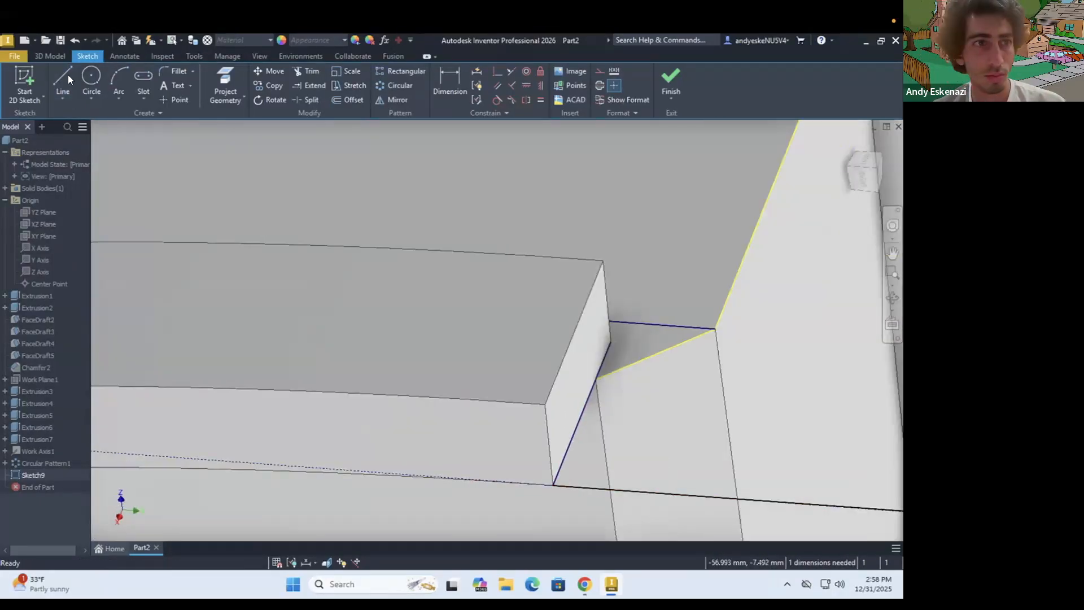
Draw the last closing line from the ledge's inner end to complete the corner profile
left_click(65, 79)
left_click(618, 323)
scroll(621, 327, "down", 7)
scroll(657, 353, "up", 8)
scroll(657, 354, "down", 5)
left_click(678, 469)
Extrude the two corner profiles 2 mm upward, joined to the tower segment
key("e")
left_click(573, 335)
scroll(628, 352, "up", 3)
left_click(628, 353)
scroll(629, 352, "down", 8)
middle_click_drag(628, 352, 624, 316, "shift")
scroll(469, 282, "up", 8)
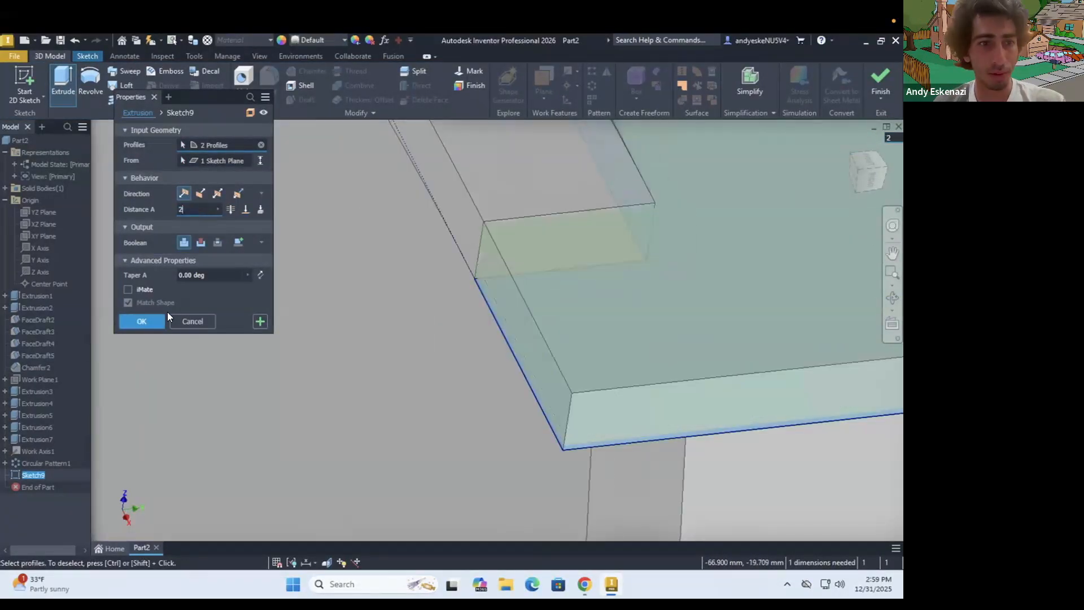
left_click(153, 320)
Examine the extruded corner ledges from several sides
scroll(641, 213, "down", 10)
scroll(612, 228, "up", 10)
scroll(612, 227, "down", 8)
middle_click_drag(612, 228, 497, 251, "shift")
scroll(540, 283, "up", 7)
scroll(540, 283, "down", 5)
scroll(567, 303, "up", 7)
scroll(568, 302, "down", 4)
Chamfer the outer vertical corner edges of the new stepped ledge by 2 mm
left_click(50, 57)
left_click(307, 72)
scroll(508, 261, "up", 6)
left_click(466, 270)
scroll(595, 254, "down", 7)
left_click(689, 253)
middle_click_drag(711, 271, 672, 295, "shift")
scroll(649, 257, "down", 6)
scroll(678, 282, "up", 7)
left_click(753, 316)
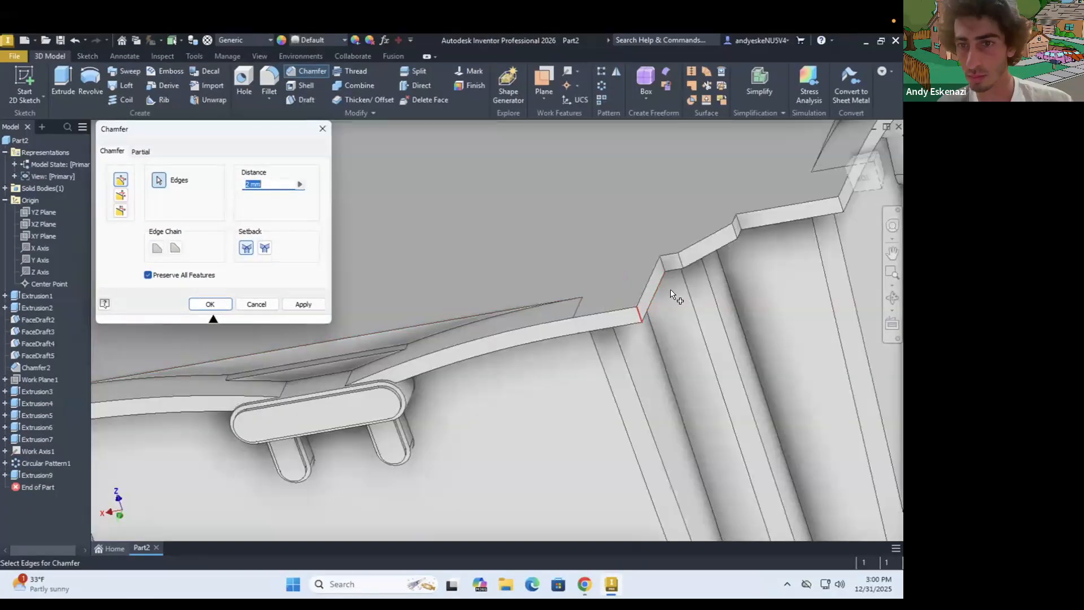
scroll(841, 206, "up", 4)
left_click(807, 209)
left_click(210, 305)
Sketch a line-bounded profile on the ledge's side face, extrude it, and check the joint beside the ornament
scroll(450, 310, "down", 6)
middle_click_drag(450, 309, 269, 423, "shift")
left_click(87, 56)
left_click(24, 85)
scroll(557, 334, "up", 6)
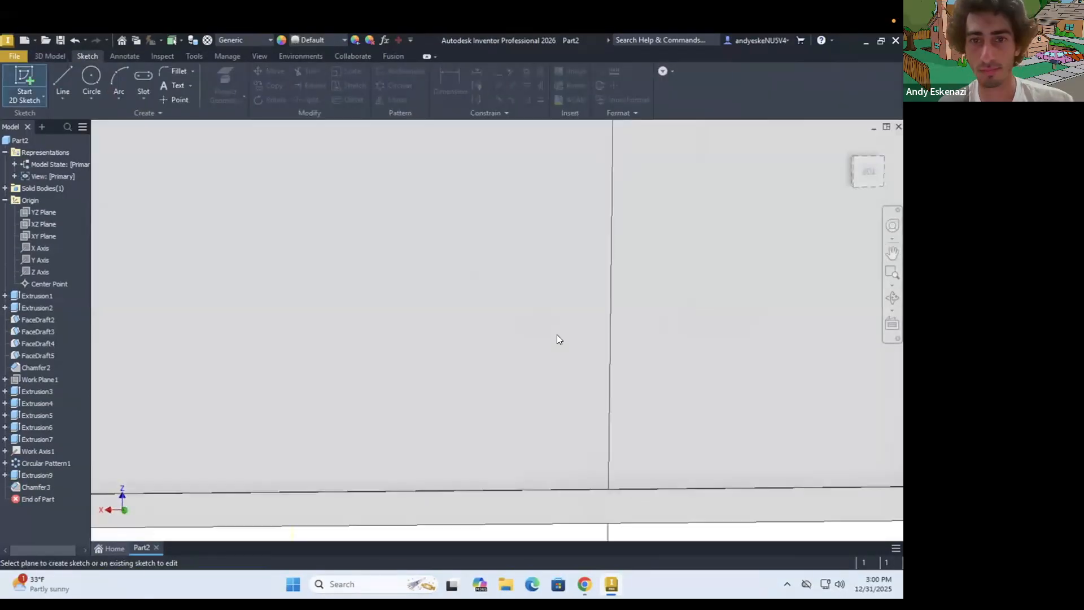
left_click(557, 335)
left_click(62, 81)
left_click(237, 210)
left_click(141, 321)
scroll(281, 264, "down", 8)
mouse_move(290, 270)
middle_mouse_down("shift")
mouse_move(337, 215)
mouse_move(354, 265)
mouse_move(520, 181)
middle_mouse_up("shift")
scroll(519, 181, "up", 8)
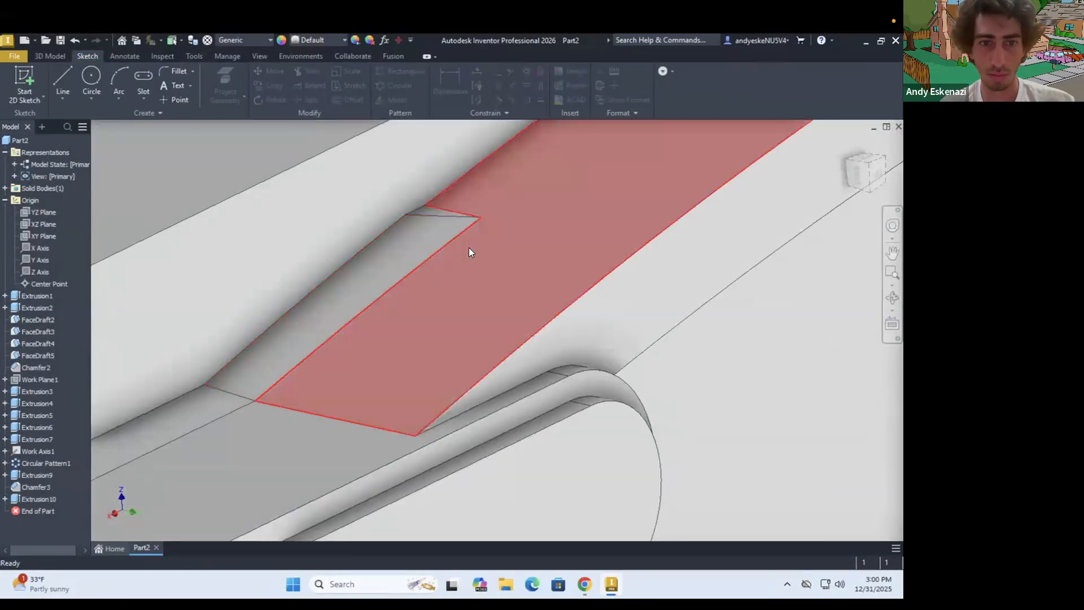
Undo the extrusion and its sketch on the ledge's side face
scroll(468, 247, "down", 5)
key("ctrl+z")
key("ctrl+z")
scroll(378, 373, "down", 5)
scroll(348, 364, "up", 4)
Chamfer the selected edges of the stepped ledge around the tower's top by 1 mm
left_click(307, 72)
type("1")
scroll(556, 347, "down", 9)
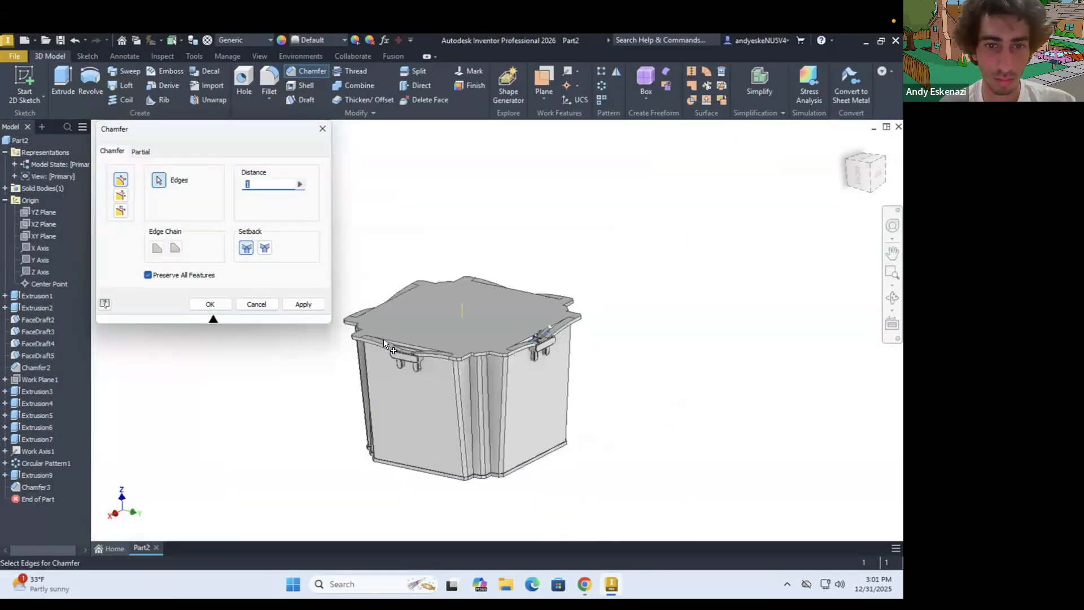
scroll(542, 338, "up", 4)
middle_click_drag(587, 271, 612, 356, "shift")
scroll(759, 310, "up", 6)
middle_click_drag(754, 312, 743, 352, "shift")
left_click(742, 349)
key("Return")
scroll(621, 350, "down", 8)
middle_click_drag(554, 382, 545, 271, "shift")
scroll(497, 350, "down", 2)
middle_click_drag(485, 393, 475, 388, "shift")
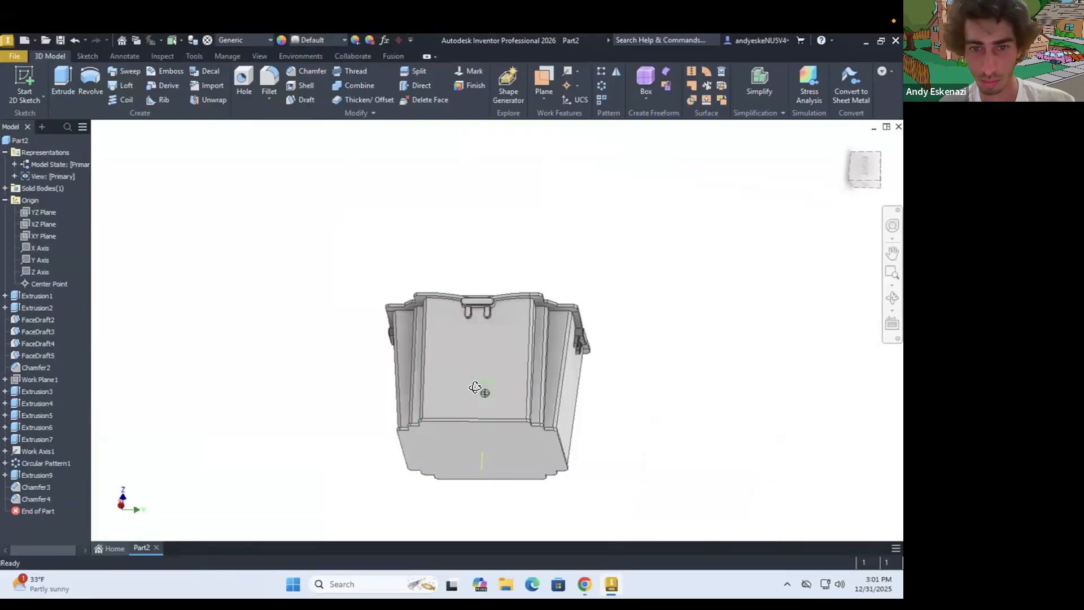
Save the part as Taipei 101.ipt
scroll(489, 380, "up", 5)
scroll(470, 269, "down", 4)
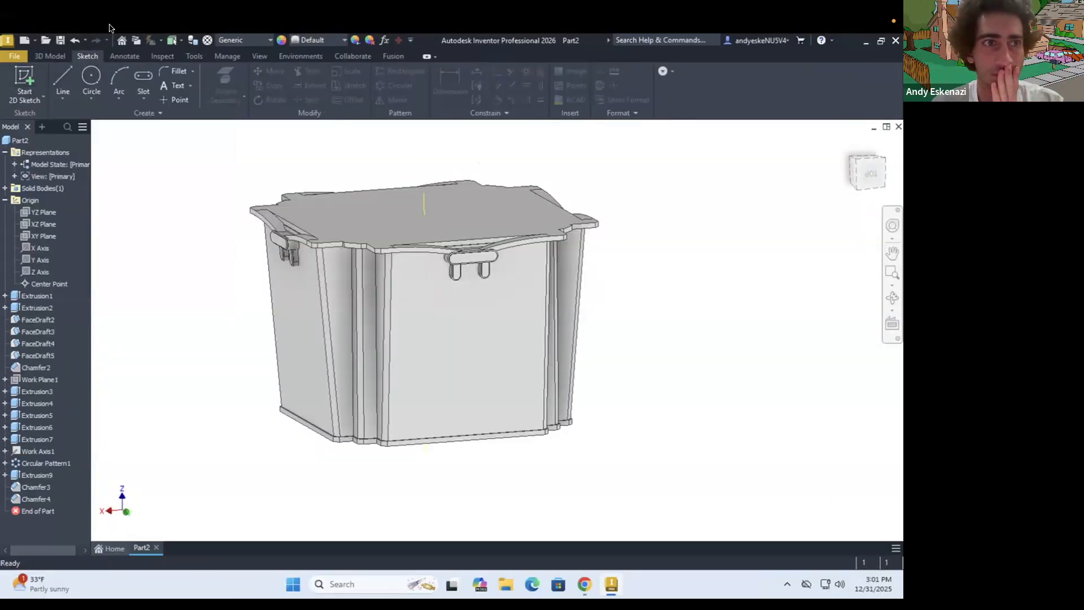
key("ctrl+s")
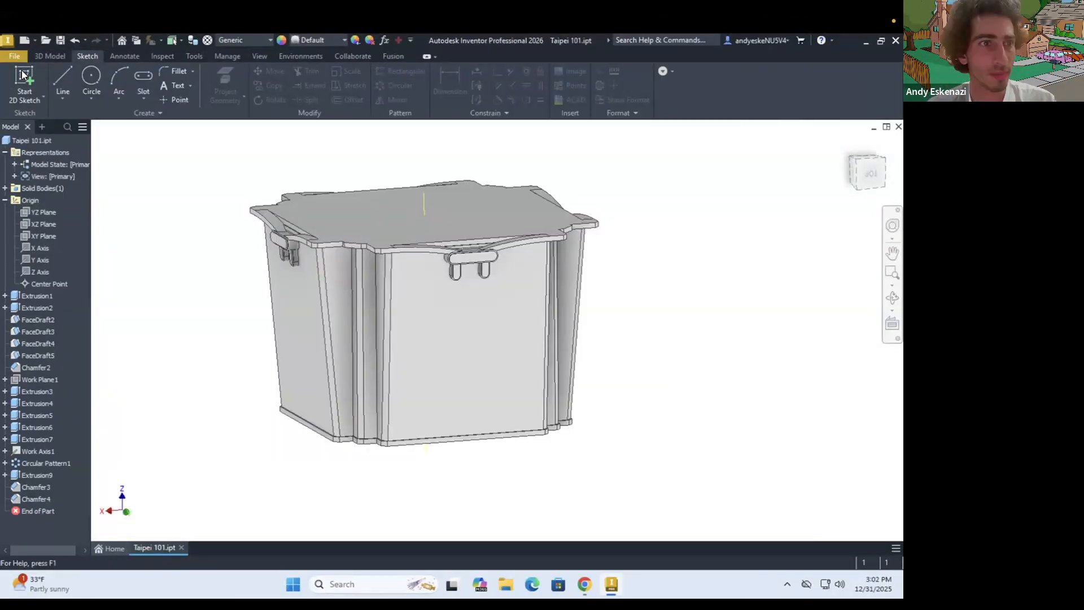
Give the main tower extrusion and its face draft features a green appearance
left_click(179, 168)
left_click(198, 326)
left_click(479, 336)
left_click(38, 320)
left_click(37, 332, "ctrl")
left_click(37, 344, "ctrl")
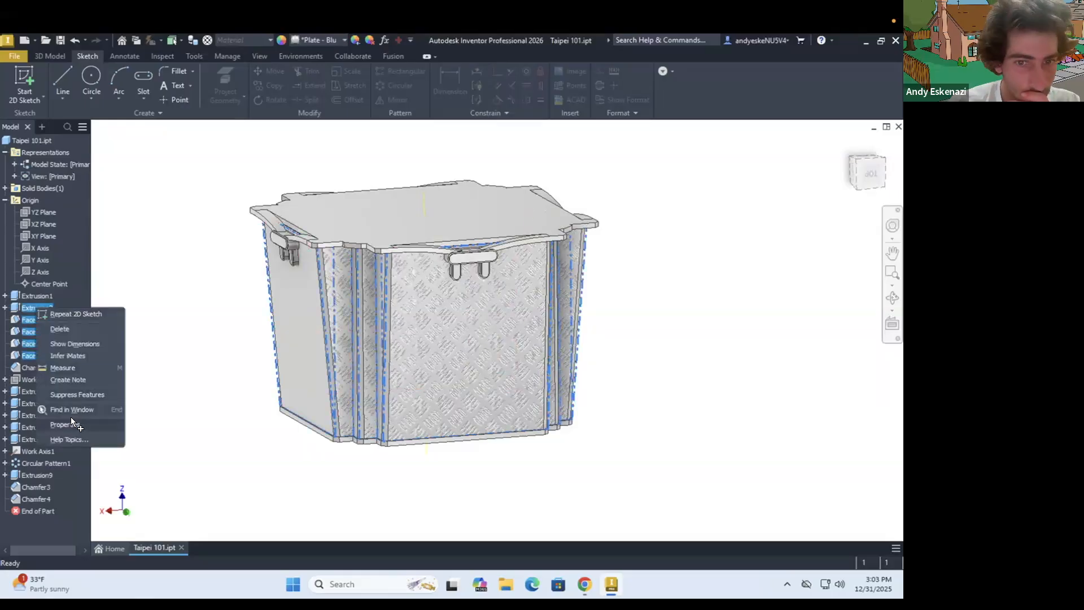
left_click(142, 365)
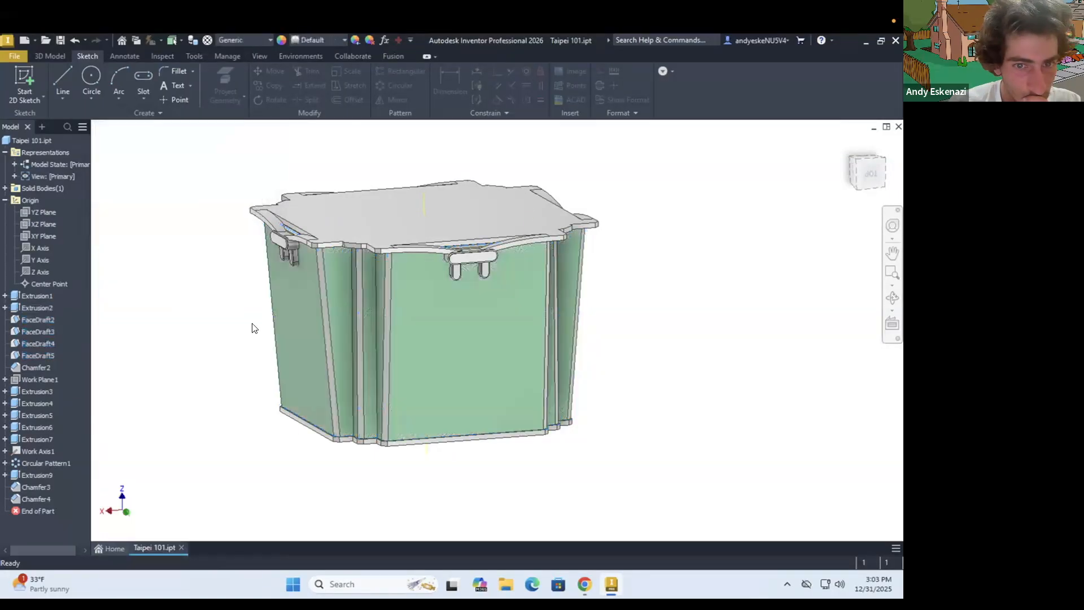
Check the Taipei 101 photo in Chrome and change the appearance of the tower body's vertical chamfers in Inventor
left_click(581, 582)
left_click(582, 581)
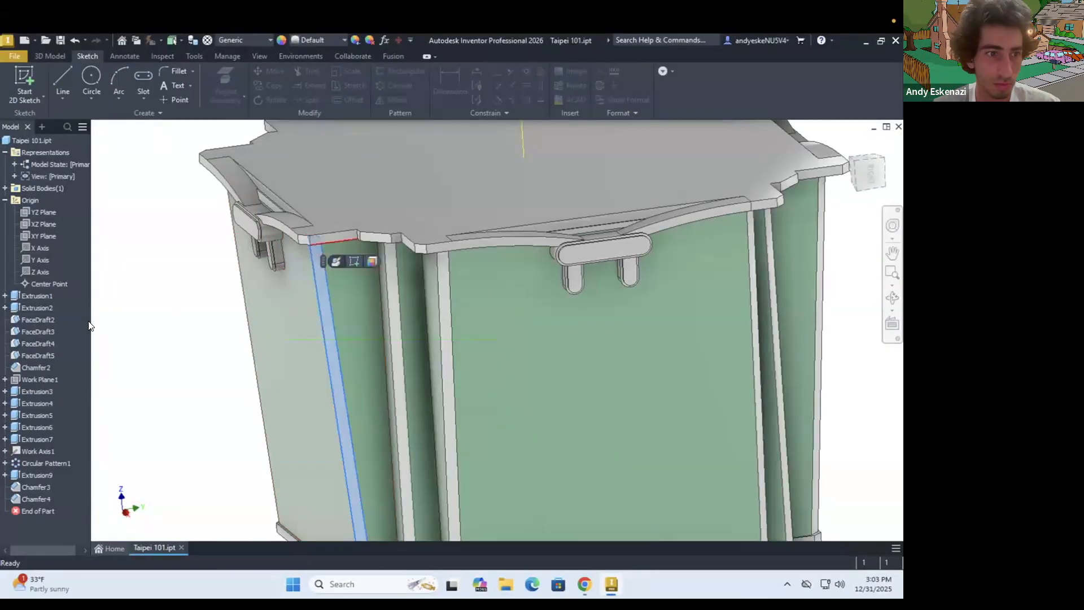
right_click(25, 368)
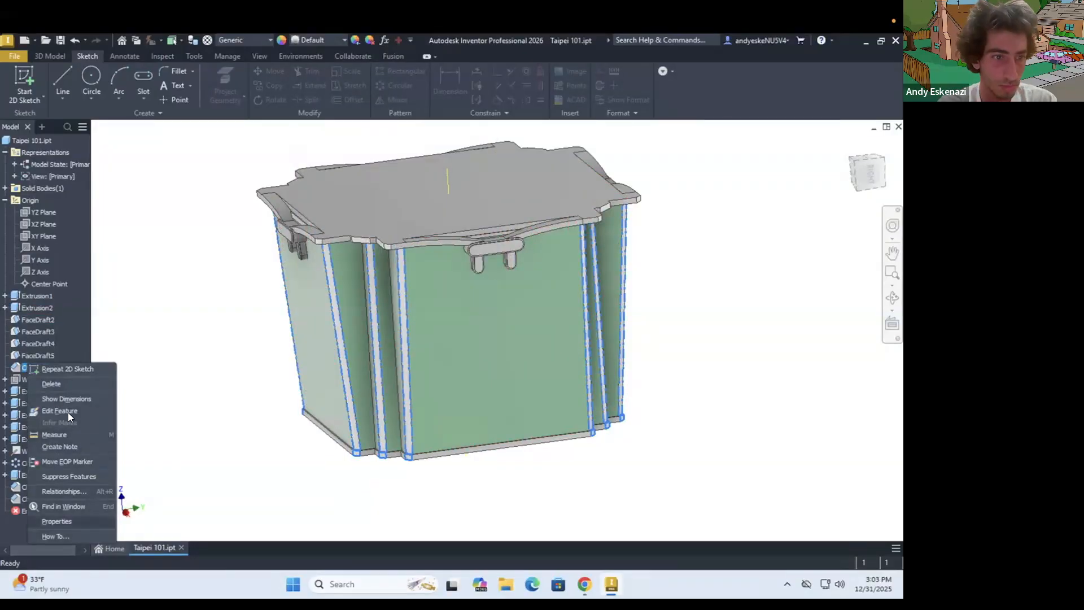
middle_click_drag(360, 324, 400, 328, "shift")
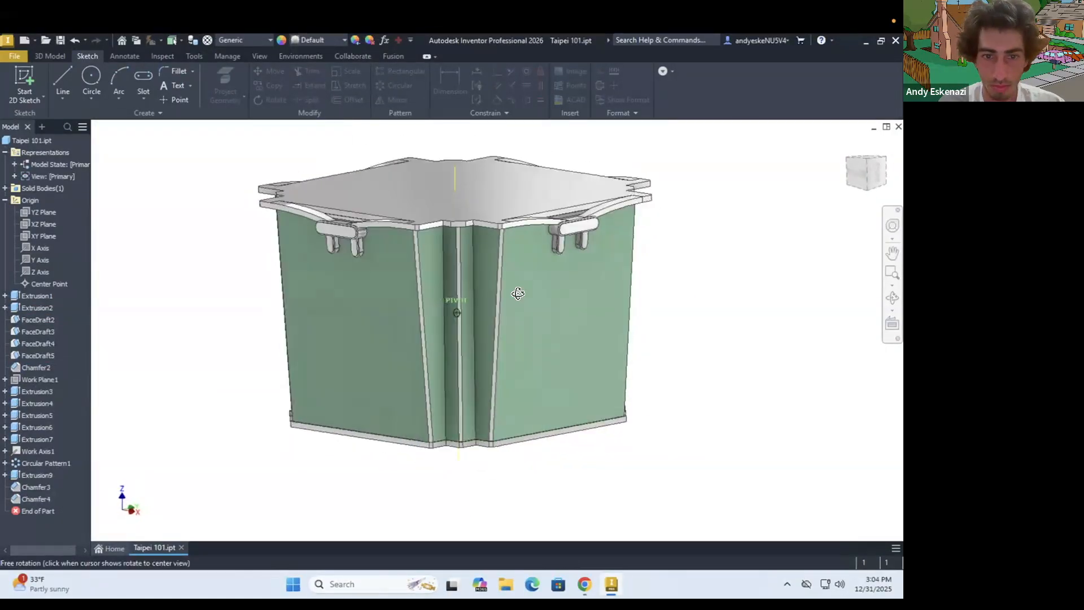
middle_click_drag(518, 294, 480, 321, "shift")
Change the ledge chamfer's appearance and apply an appearance finish to the narrow faces behind the ornaments
right_click(26, 488)
left_click(67, 538)
left_click(192, 342)
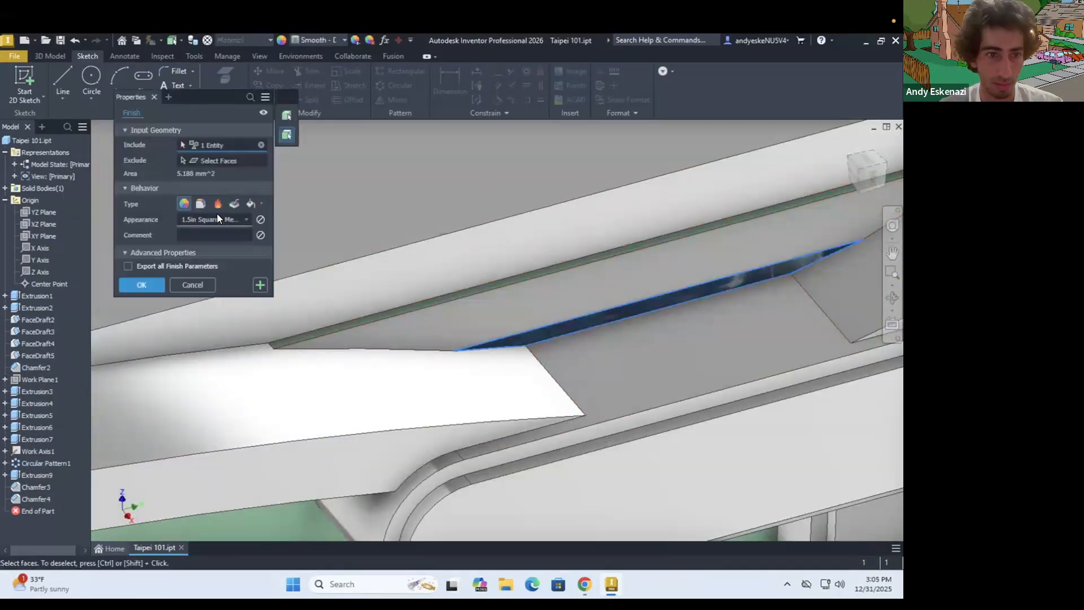
left_click(337, 324)
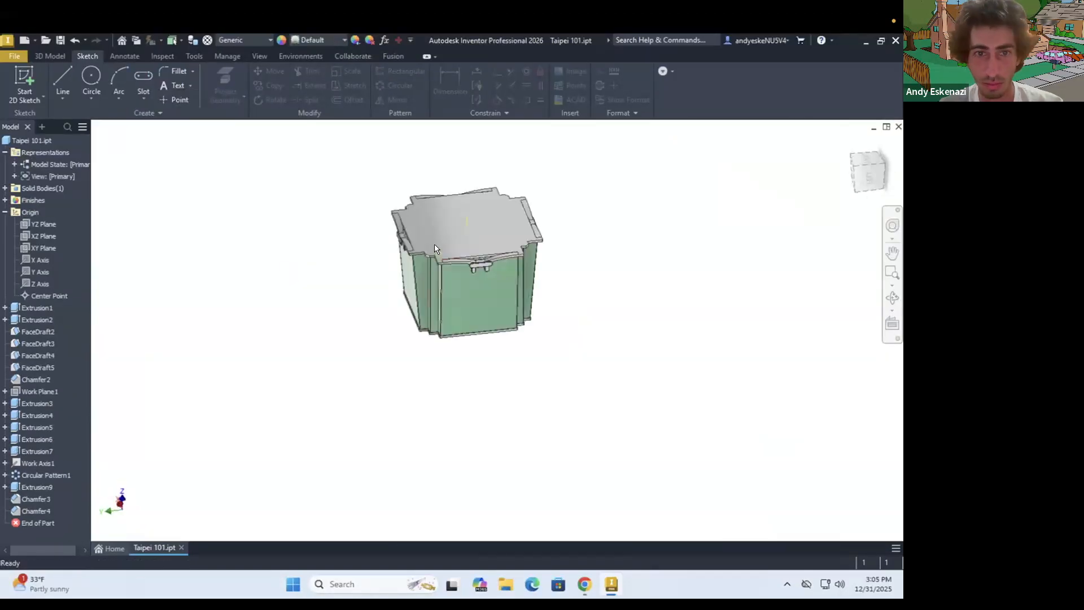
scroll(434, 249, "up", 4)
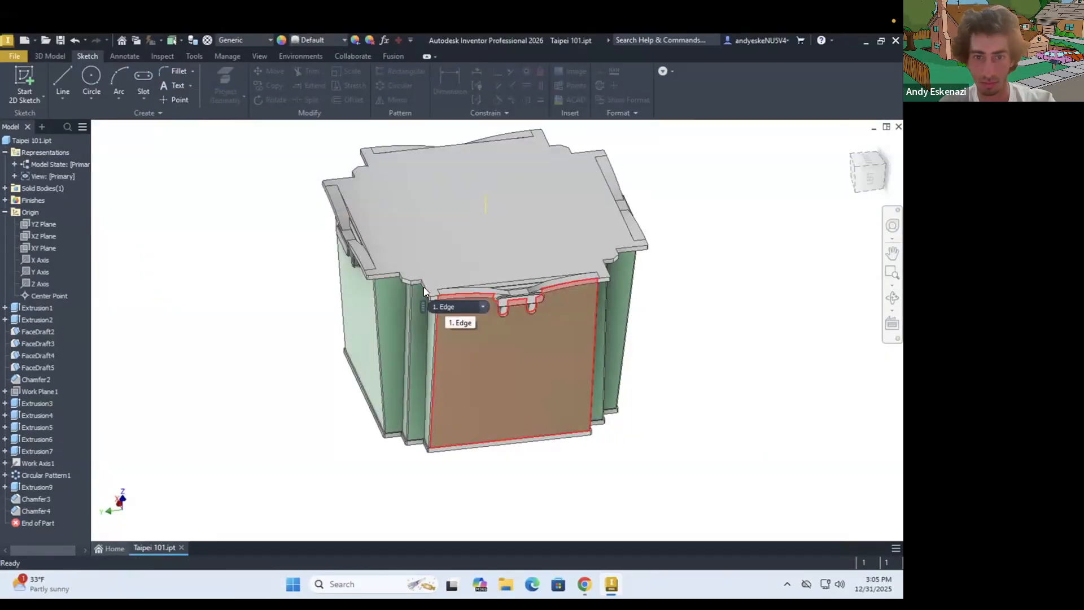
Create a work plane running diagonally through opposite corners of the tower
scroll(507, 345, "up", 2)
middle_click_drag(422, 285, 395, 212, "shift")
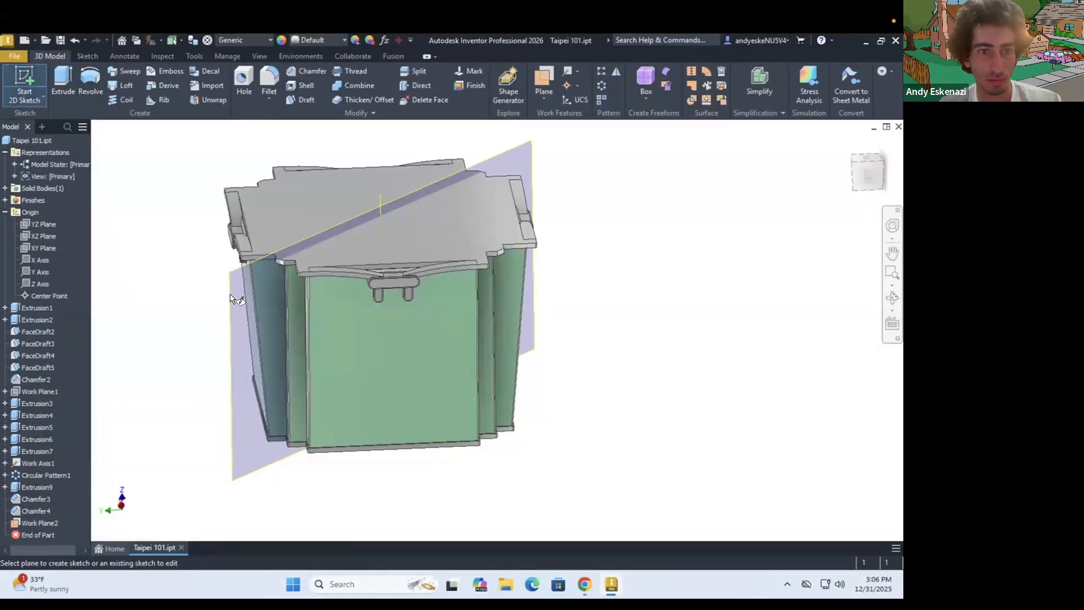
left_click(232, 298)
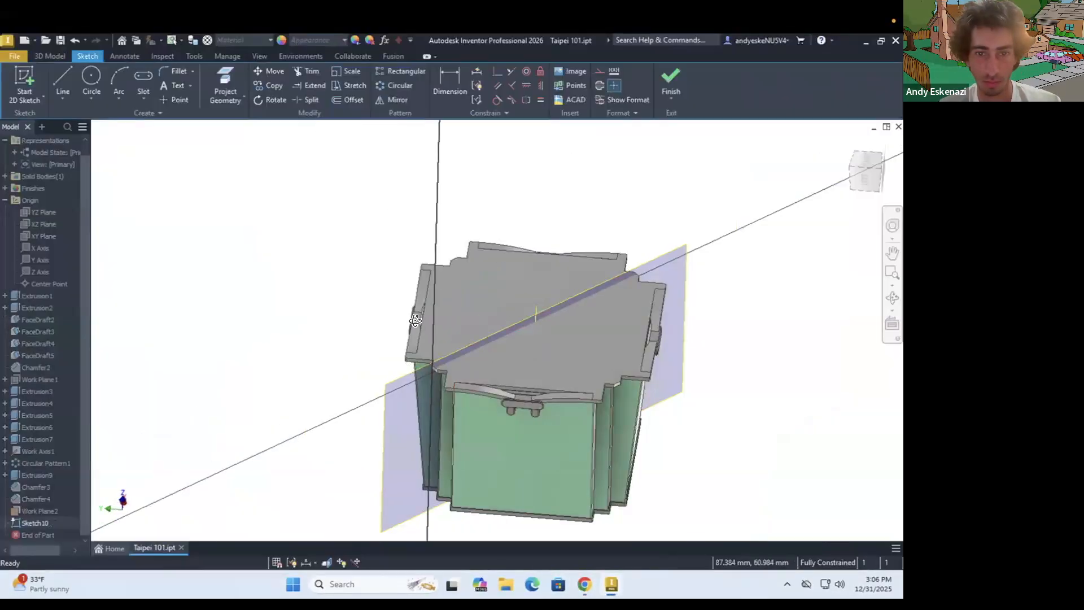
Start a sketch on the diagonal work plane with an outward-bulging arc beneath the ledge at the tower's corner
middle_click_drag(415, 320, 402, 287, "shift")
scroll(390, 316, "up", 5)
left_click(119, 80)
left_click(456, 280)
scroll(456, 282, "down", 1)
left_click(422, 342)
left_click(417, 318)
middle_click_drag(433, 335, 479, 267, "shift")
scroll(452, 285, "up", 3)
Complete the bracket outline with a line along the ledge and a slanted line from the arc down to the corner edge
key("l")
left_click(466, 273)
left_click_drag(437, 396, 434, 402)
scroll(452, 373, "down", 2)
middle_click_drag(463, 404, 483, 334, "shift")
scroll(482, 333, "up", 3)
left_click(226, 85)
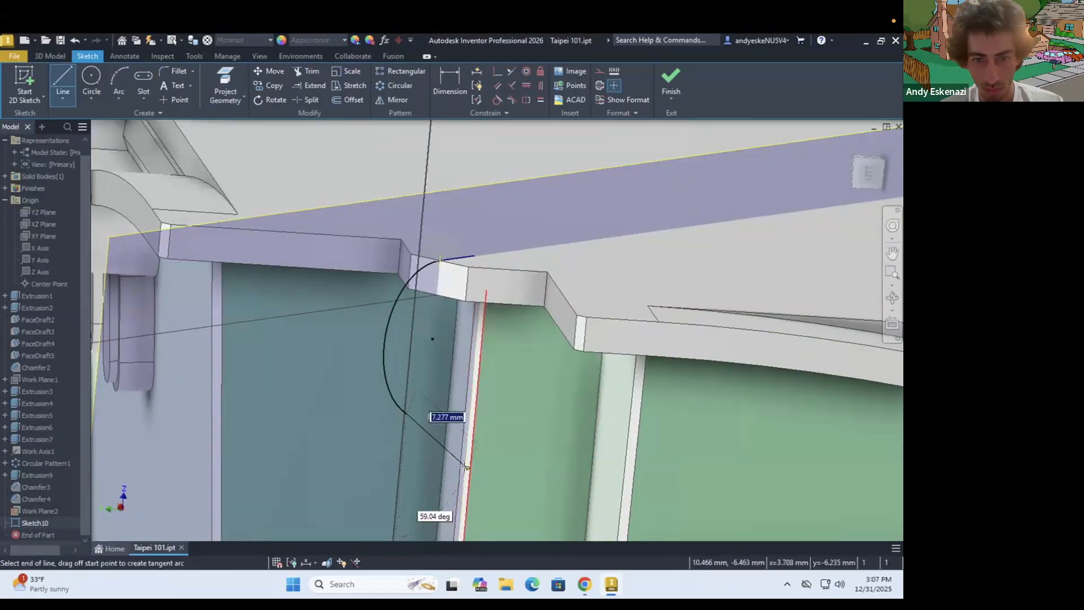
left_click_drag(398, 344, 395, 346)
scroll(395, 346, "down", 3)
middle_click_drag(389, 349, 356, 361, "shift")
key("l")
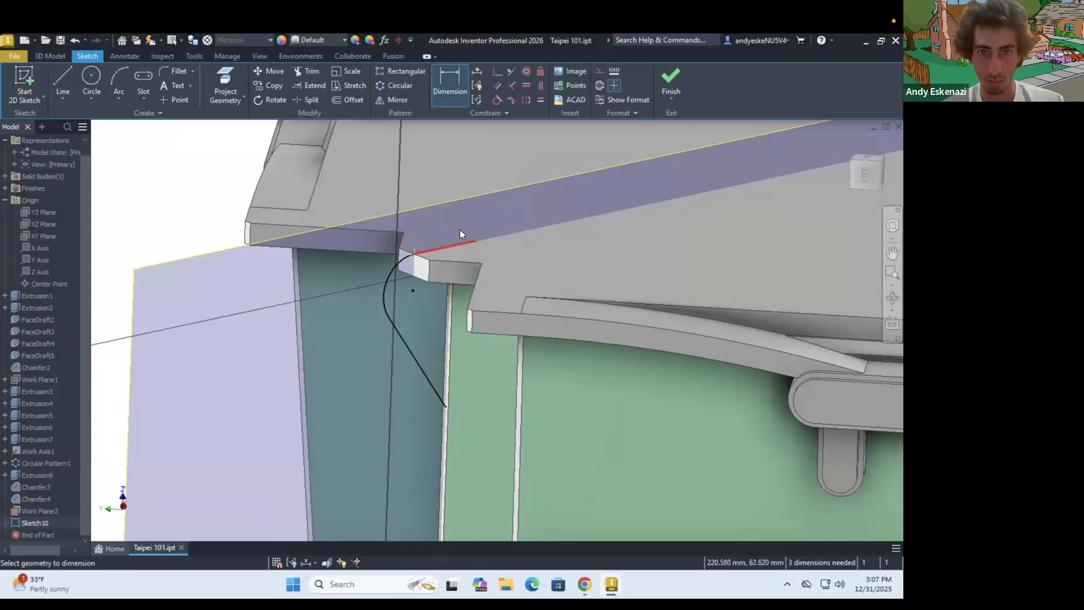
Dimension the bracket profile 7 mm along its top line and 15 mm in height
key("d")
left_click(470, 356)
left_click(493, 363)
type("15")
key("Return")
Set the radius of the bracket profile's arc to 4 mm
scroll(475, 339, "down", 5)
middle_click_drag(455, 327, 414, 313, "shift")
left_click_drag(413, 326, 415, 328)
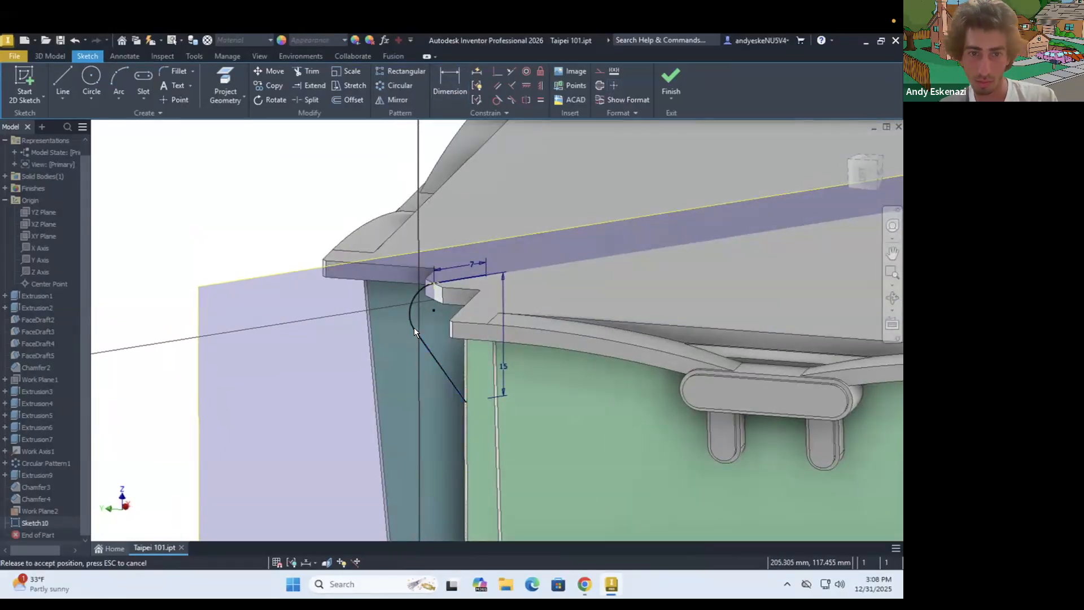
key("d")
left_click(412, 318)
left_click(432, 327)
type("4")
key("Return")
scroll(415, 332, "down", 4)
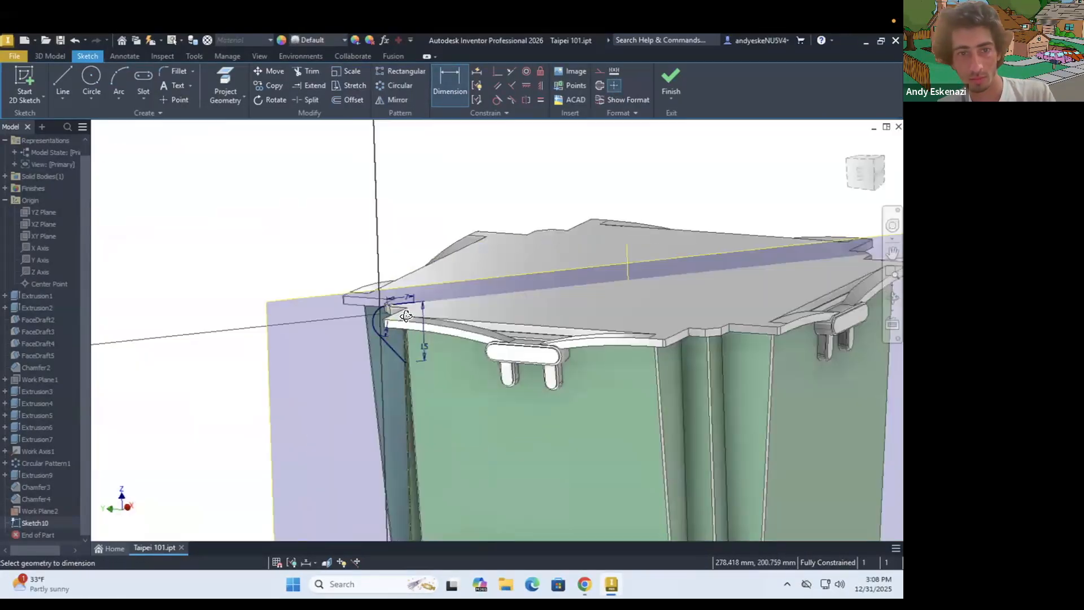
Extrude the bracket profile at the tower's corner and hide the diagonal work plane
scroll(398, 307, "up", 5)
key("e")
scroll(392, 334, "down", 4)
middle_click_drag(392, 334, 527, 372, "shift")
scroll(517, 333, "up", 3)
key("Return")
scroll(527, 372, "down", 5)
scroll(527, 370, "up", 4)
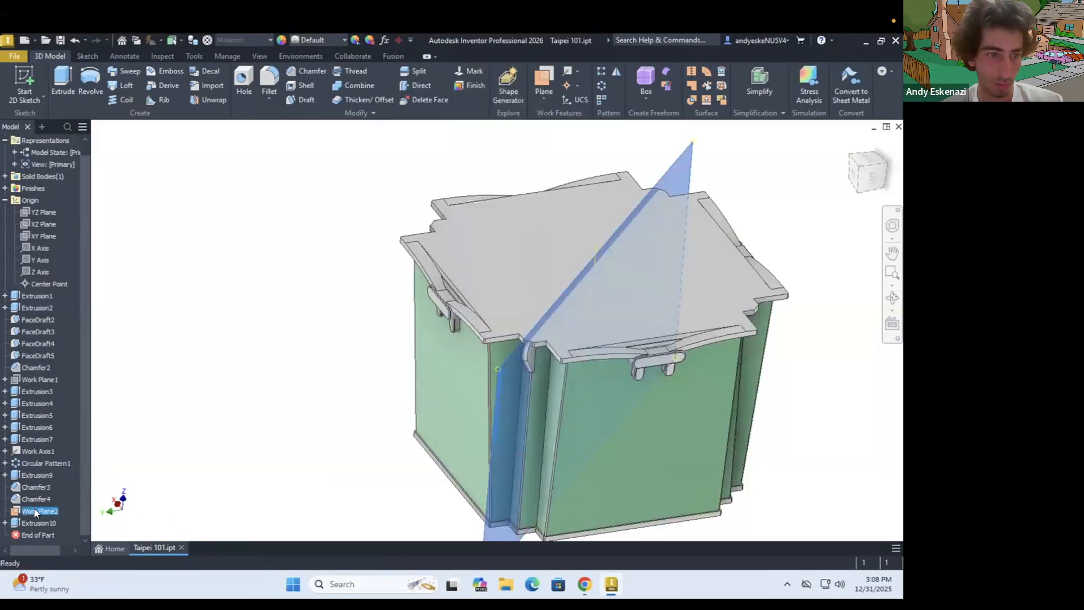
right_click(38, 511)
left_click(68, 463)
Sketch on the bracket's side face, offsetting its curved outline 0.5 mm inward and closing the profile with lines
middle_click_drag(536, 328, 503, 319, "shift")
scroll(503, 319, "up", 6)
key("s")
scroll(513, 369, "down", 3)
middle_click_drag(513, 369, 591, 284, "shift")
left_click(592, 285)
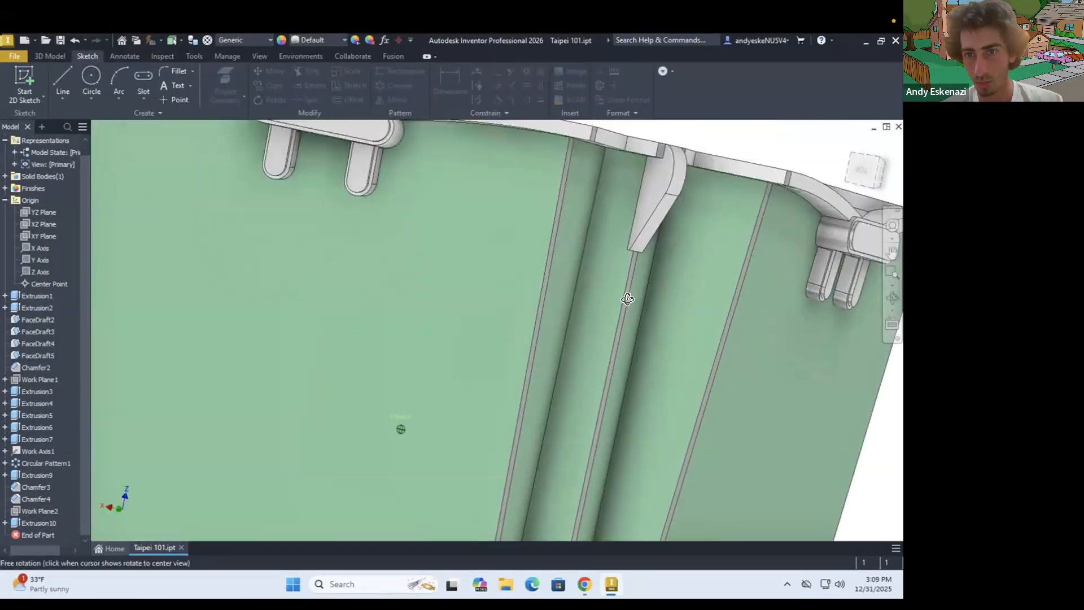
scroll(364, 302, "up", 8)
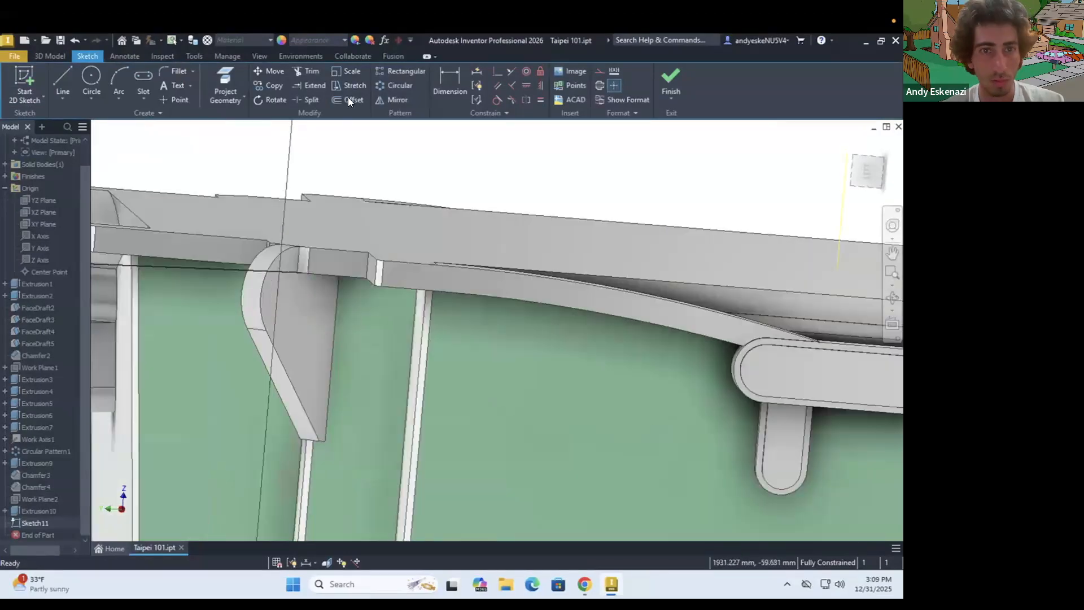
left_click(348, 99)
scroll(302, 282, "down", 1)
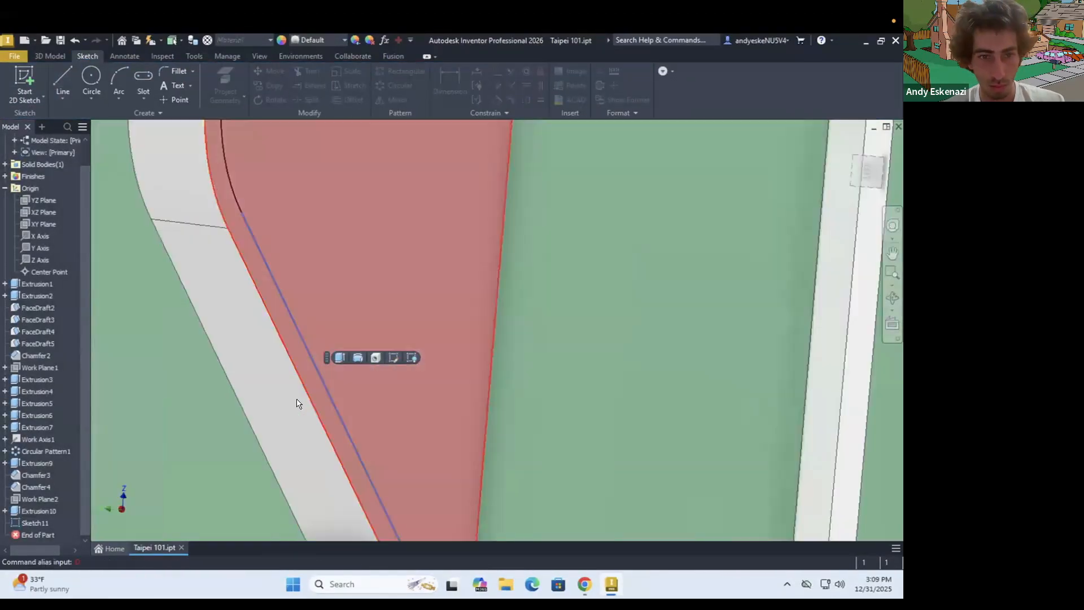
right_click(49, 296)
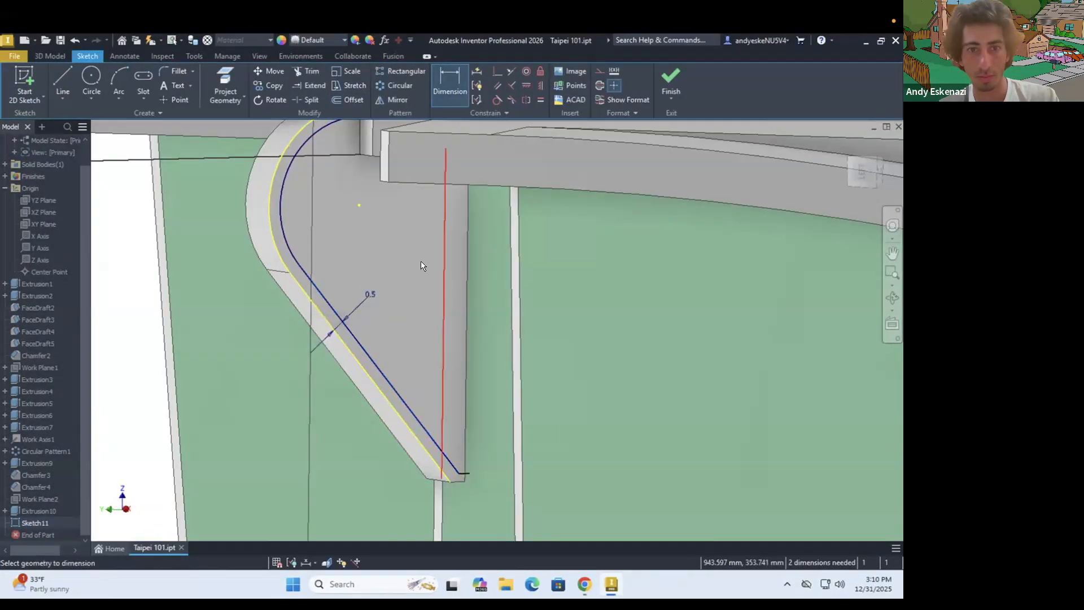
Extrude the inset profile 0.5 mm from the bracket's side face
key("e")
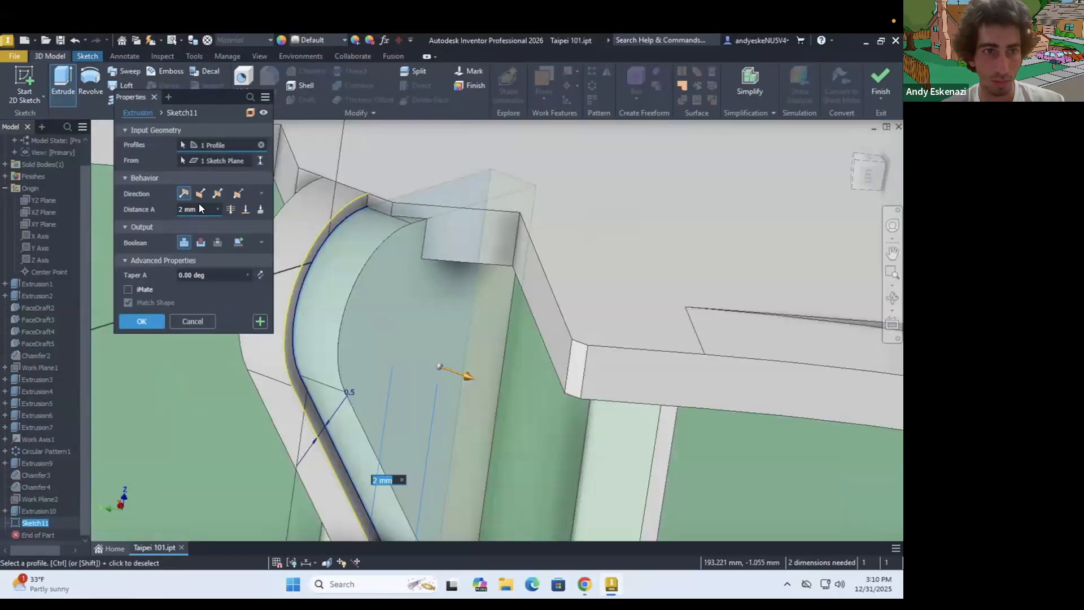
middle_click_drag(528, 287, 404, 228, "shift")
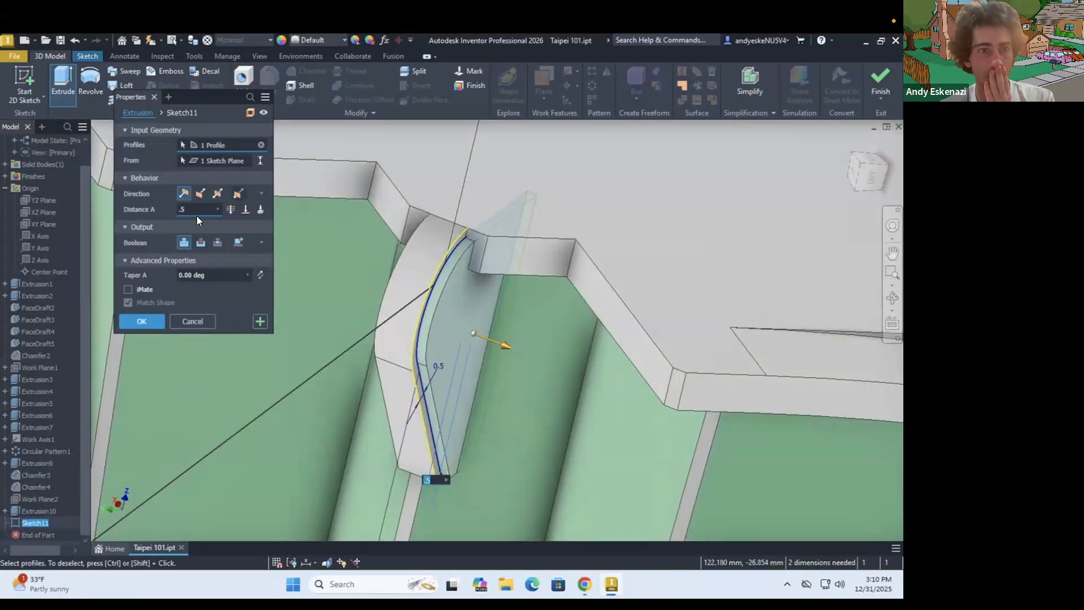
left_click(142, 352)
middle_click_drag(479, 316, 327, 307, "shift")
scroll(450, 286, "down", 5)
scroll(326, 307, "up", 4)
scroll(307, 380, "down", 5)
middle_click_drag(308, 380, 474, 389, "shift")
Pattern both corner bracket extrusions around the tower's central axis
left_click(50, 56)
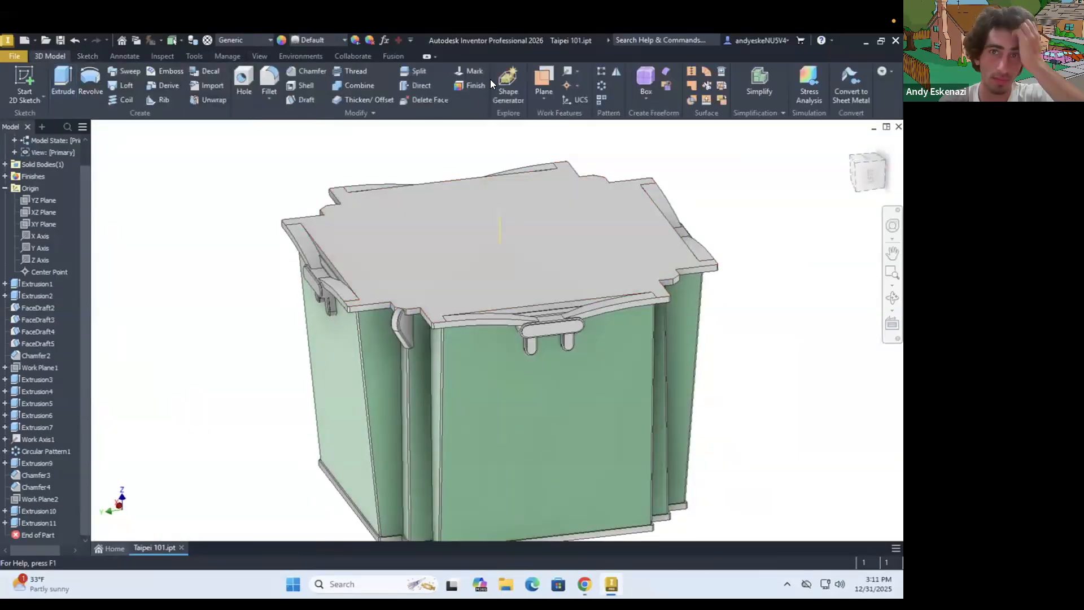
left_click(601, 86)
left_click(39, 511)
left_click(142, 342)
Give the two bracket extrusions and their circular pattern a white appearance
scroll(472, 309, "up", 6)
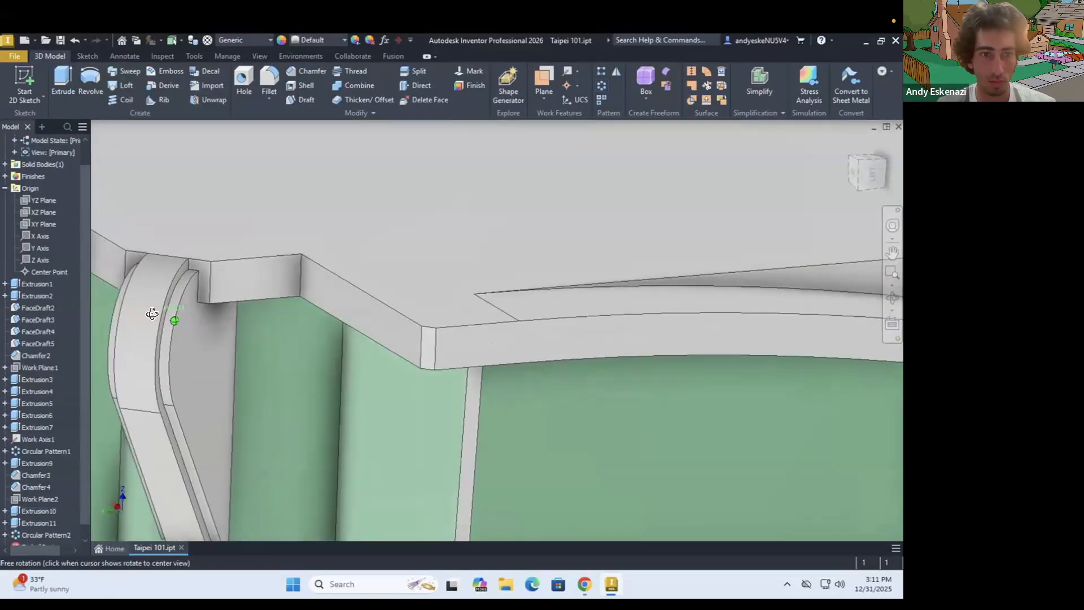
left_click(149, 168)
scroll(138, 226, "down", 10)
left_click(135, 179)
left_click(136, 169)
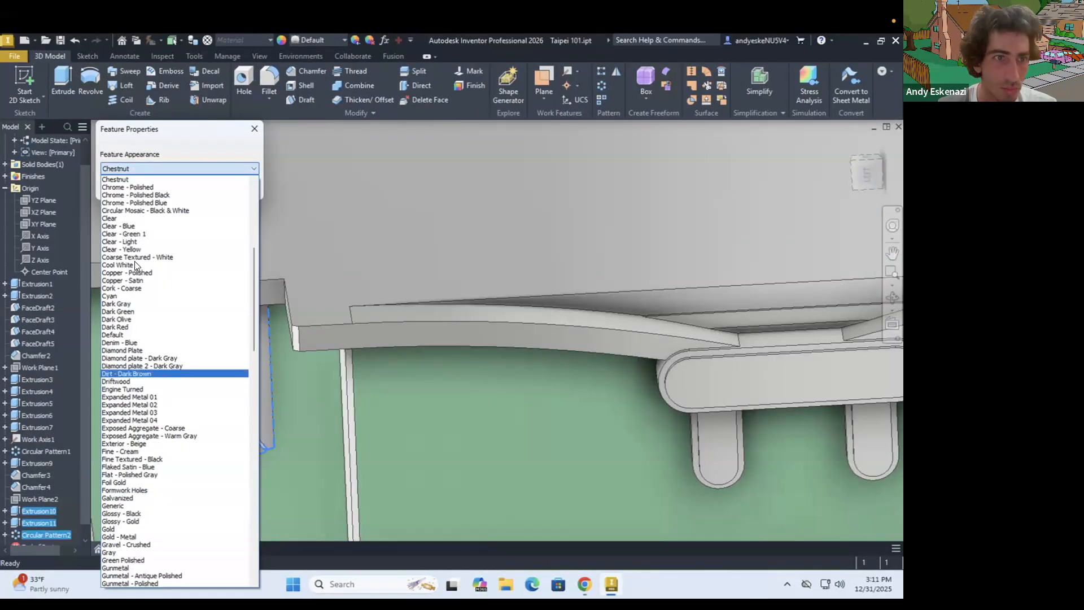
left_click(135, 262)
left_click(187, 188)
Examine the patterned corner brackets and save the part
scroll(325, 282, "down", 8)
mouse_move(325, 266)
middle_mouse_down("shift")
mouse_move(358, 225)
mouse_move(404, 282)
mouse_move(406, 243)
middle_mouse_up("shift")
scroll(428, 290, "up", 5)
scroll(428, 290, "down", 5)
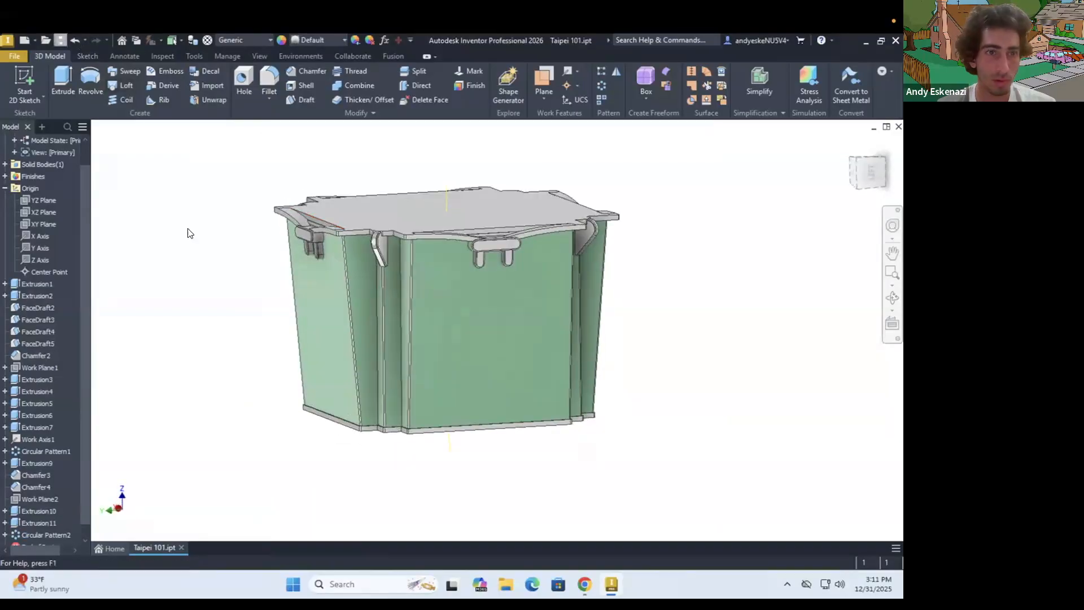
left_click(61, 40)
Start a sketch on the green side face and draw a vertical construction line down its middle
left_click(25, 84)
left_click(463, 268)
mouse_move(517, 180)
middle_mouse_down()
mouse_move(496, 292)
mouse_move(451, 231)
middle_mouse_up()
scroll(478, 253, "up", 6)
scroll(478, 252, "down", 3)
left_click(62, 79)
left_click(450, 206)
left_click(599, 72)
scroll(429, 271, "down", 3)
middle_click_drag(429, 316, 427, 265, "shift")
left_click(423, 429)
key("Escape")
Fix the construction line's lower end at the face's bottom edge and draw a narrow full-height rectangle centred on it
scroll(427, 435, "up", 5)
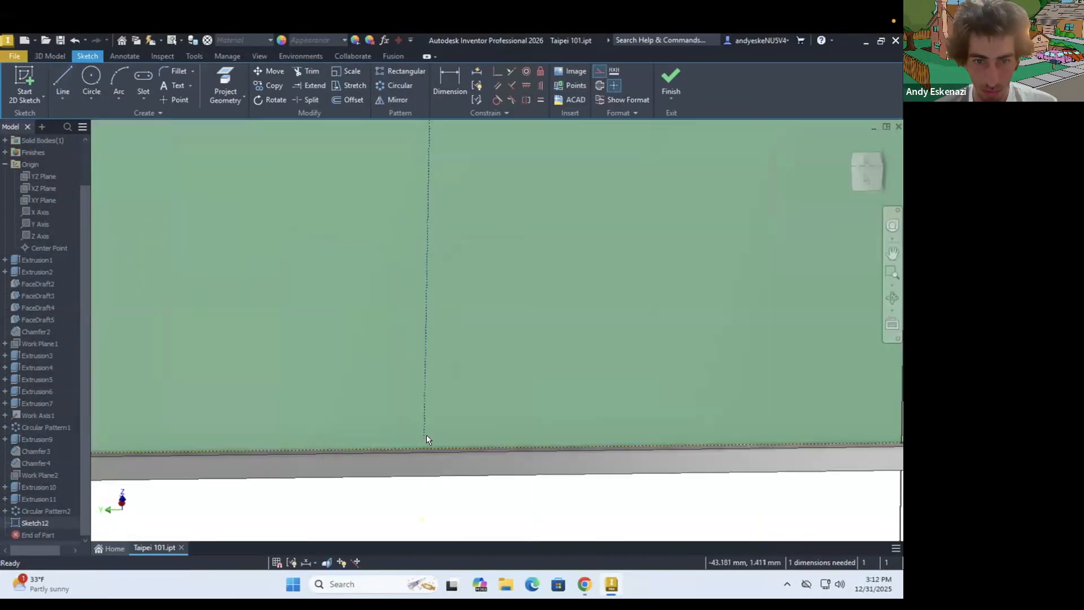
middle_click_drag(426, 437, 454, 348)
scroll(453, 349, "up", 3)
left_click(452, 349)
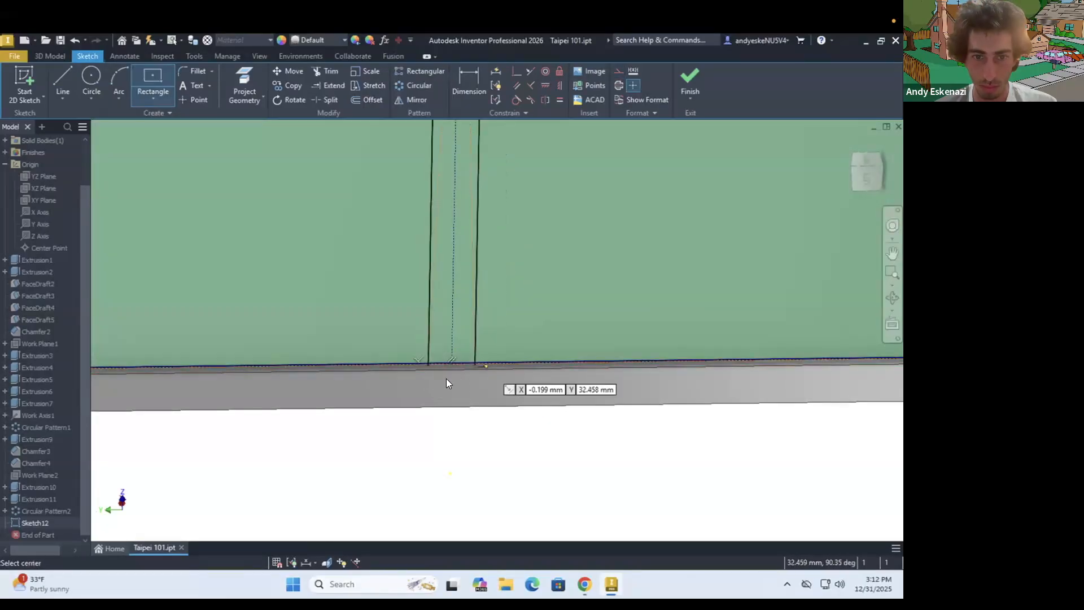
Dimension the narrow rectangle's width to fully constrain the sketch
scroll(446, 378, "up", 3)
key("d")
left_click(456, 357)
left_click(473, 466)
key("Escape")
scroll(485, 341, "down", 5)
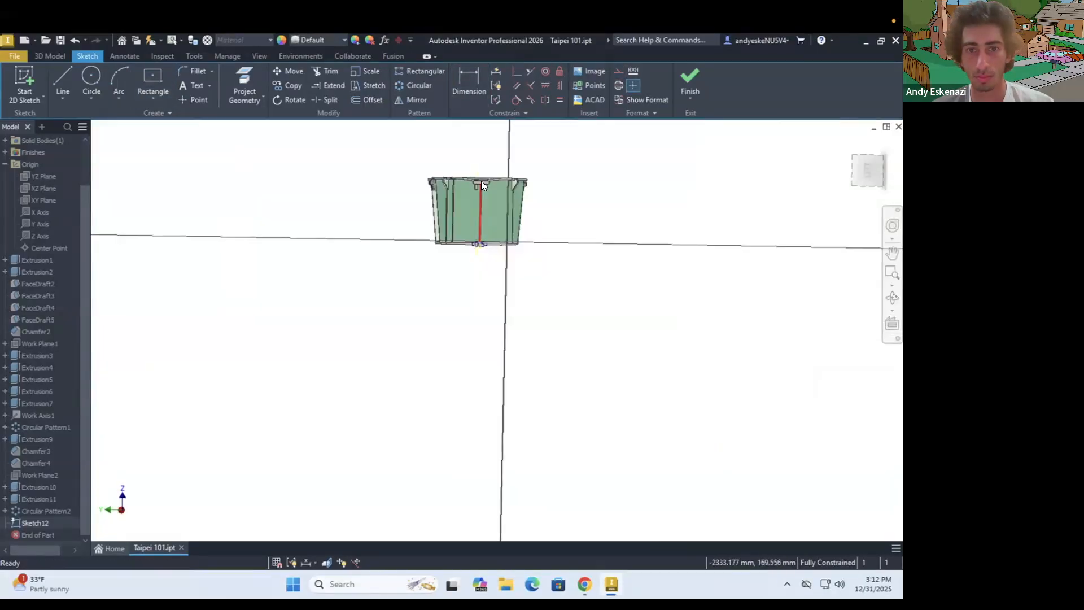
Extrude the narrow rectangle into a vertical strip on the side face
scroll(480, 188, "up", 5)
key("e")
left_click(145, 323)
scroll(474, 326, "down", 5)
middle_click_drag(473, 355, 475, 327, "shift")
scroll(473, 325, "up", 3)
left_click(601, 71)
scroll(474, 243, "up", 5)
left_click(189, 443)
Set up a rectangular pattern of the vertical strip along the face's horizontal direction, trying 10 instances spaced 2 mm apart
left_click(600, 72)
scroll(450, 228, "up", 5)
left_click(450, 228)
scroll(489, 223, "down", 6)
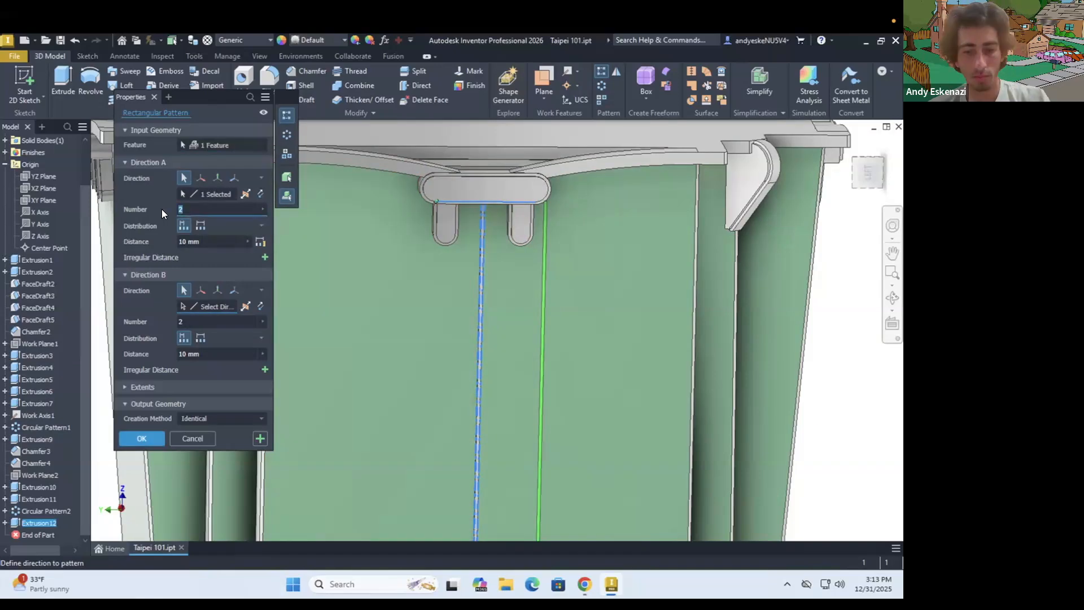
type("2")
scroll(536, 294, "down", 5)
middle_click_drag(571, 409, 568, 440, "shift")
scroll(518, 248, "up", 4)
scroll(518, 246, "down", 3)
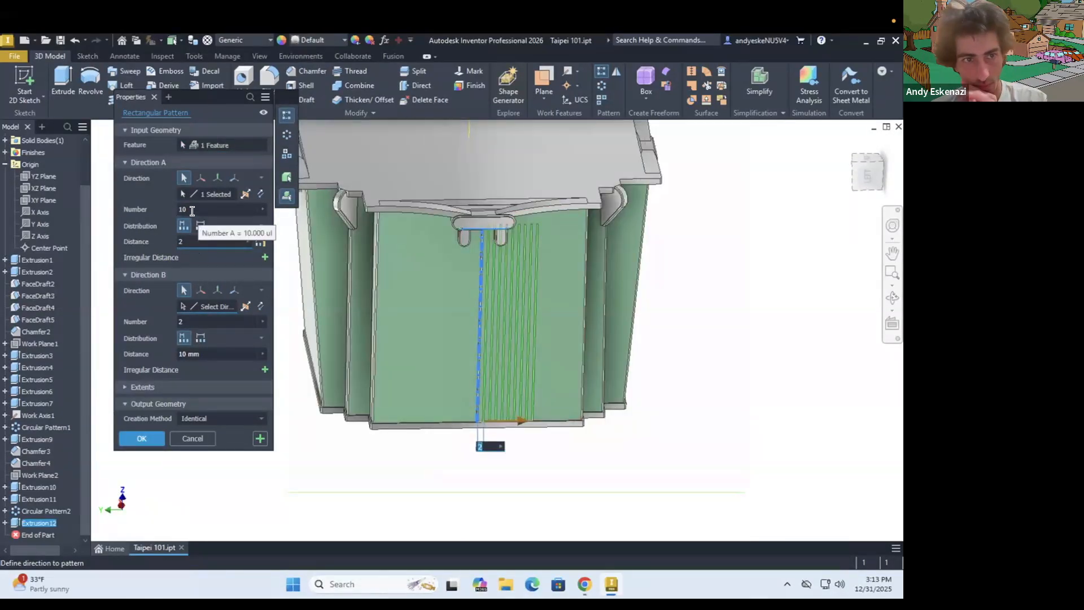
Set the strip pattern to 12 instances spaced 3 mm apart and create it
type("12")
scroll(570, 410, "up", 5)
middle_click_drag(630, 412, 600, 405, "shift")
scroll(600, 405, "down", 5)
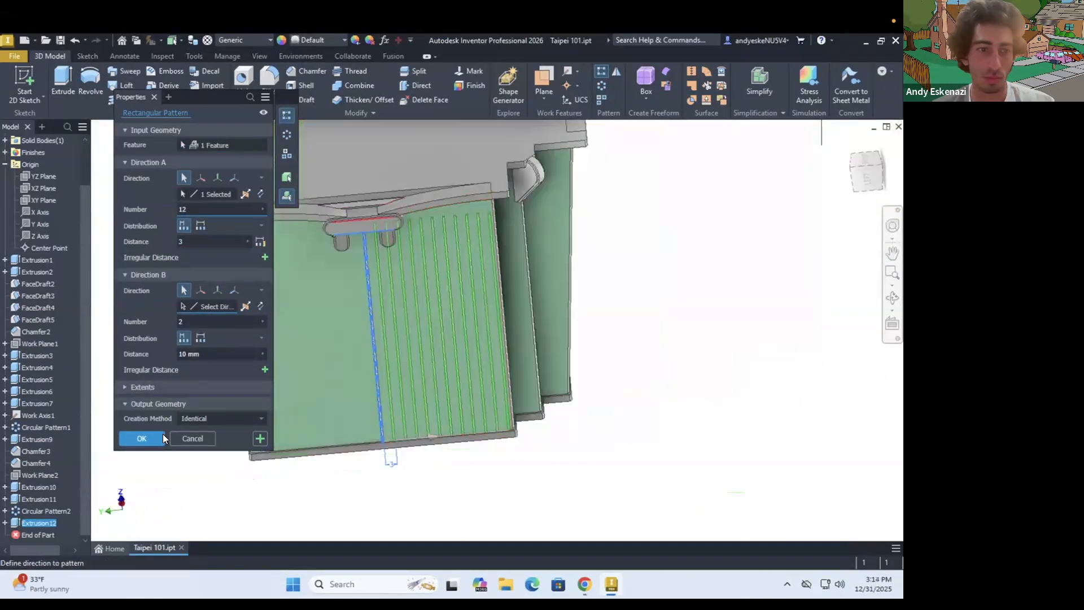
left_click(161, 436)
middle_click_drag(403, 316, 472, 334, "shift")
scroll(437, 338, "down", 5)
middle_click_drag(351, 285, 378, 310, "shift")
scroll(380, 311, "up", 3)
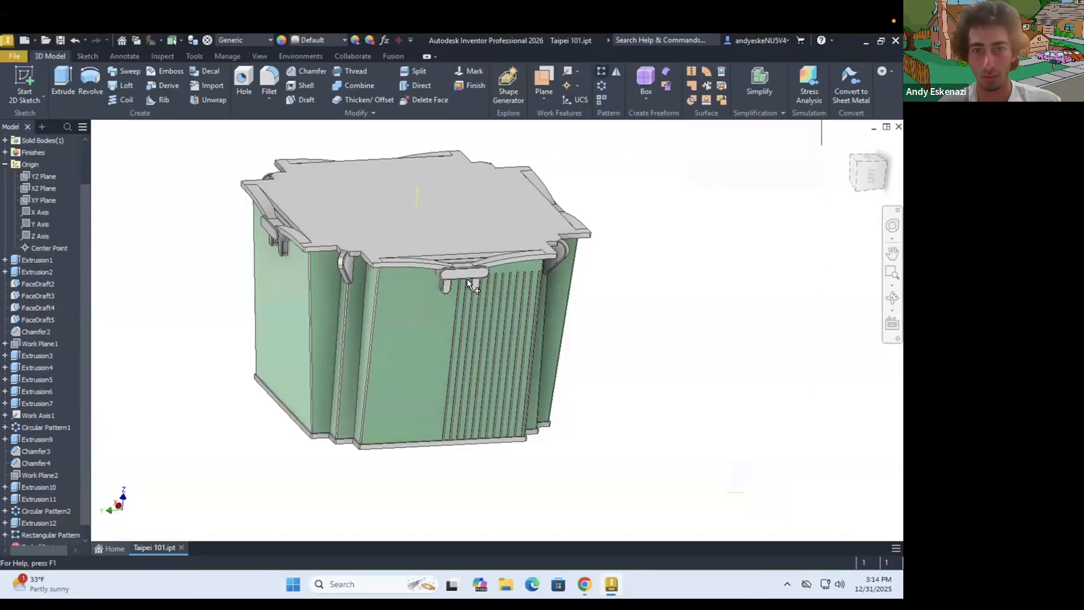
Set up a second rectangular pattern of the central strip in the opposite direction with 3 mm spacing
left_click(600, 72)
scroll(452, 310, "up", 6)
left_click(426, 316)
scroll(341, 287, "down", 3)
left_click(212, 193)
left_click(369, 186)
left_click_drag(201, 242, 161, 240)
type("3")
scroll(473, 340, "down", 6)
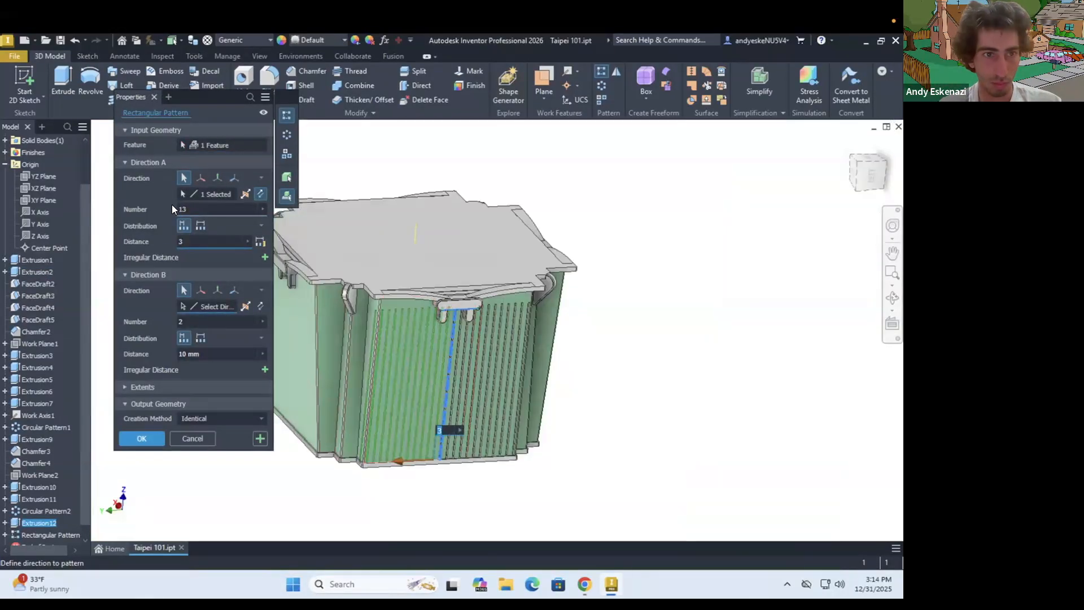
Set the opposite-direction strip pattern to 11 instances and create it
key("BackSpace")
scroll(360, 452, "up", 6)
left_click(142, 438)
scroll(323, 390, "down", 5)
middle_click_drag(323, 391, 305, 407, "shift")
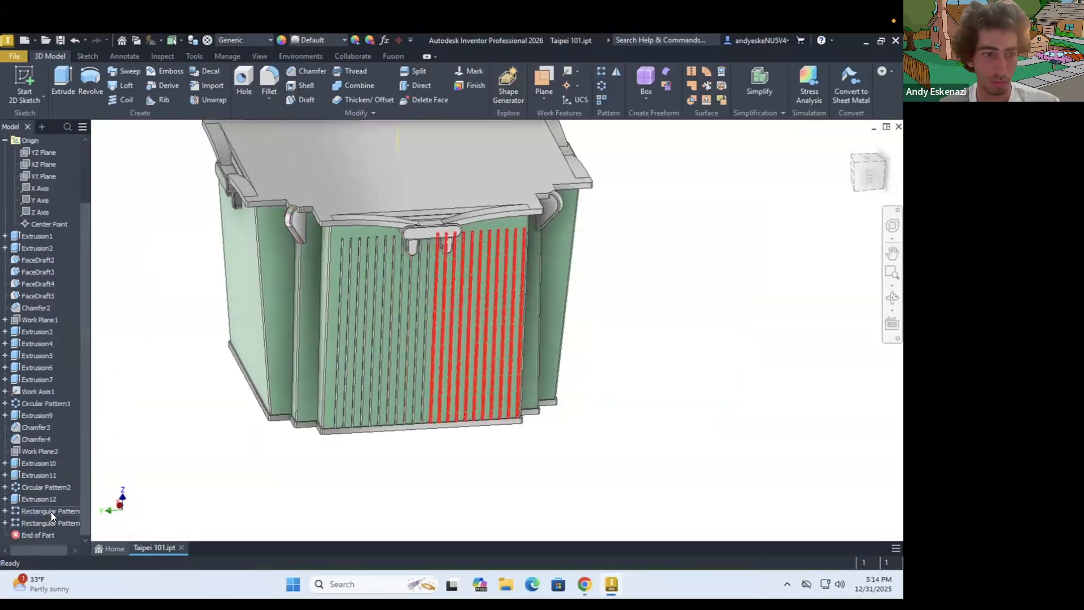
Edit the first strip pattern and set its spacing to 3.15 mm
left_click(84, 408)
Edit the second strip pattern and set its spacing to 3.1 mm
type("3.15")
left_click(142, 438)
right_click(55, 523)
left_click(89, 425)
left_click_drag(198, 241, 164, 241)
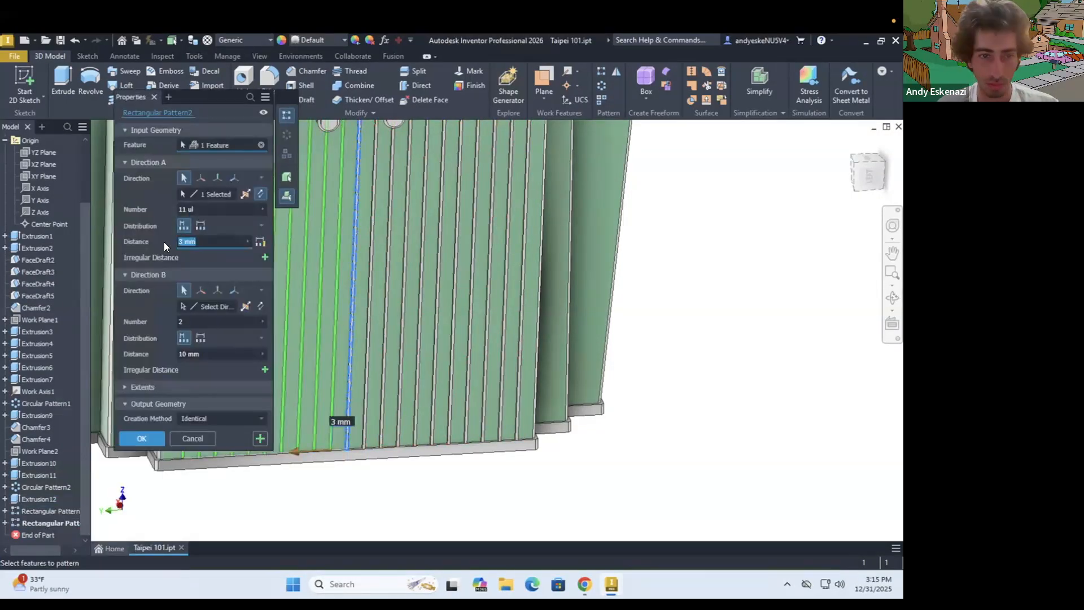
type("3.1")
left_click(142, 438)
scroll(308, 277, "down", 6)
mouse_move(307, 277)
middle_mouse_down("shift")
mouse_move(286, 264)
mouse_move(423, 262)
mouse_move(395, 248)
middle_mouse_up("shift")
scroll(316, 271, "up", 5)
scroll(339, 317, "up", 4)
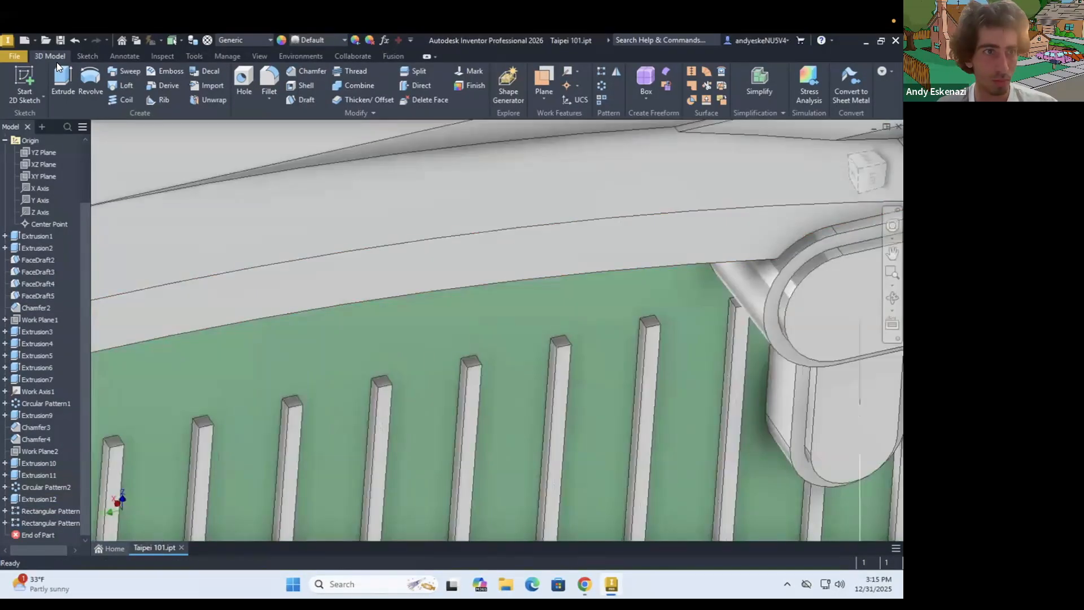
left_click(25, 84)
left_click(327, 370)
scroll(326, 344, "down", 10)
middle_click_drag(327, 344, 333, 373, "shift")
right_click(69, 523)
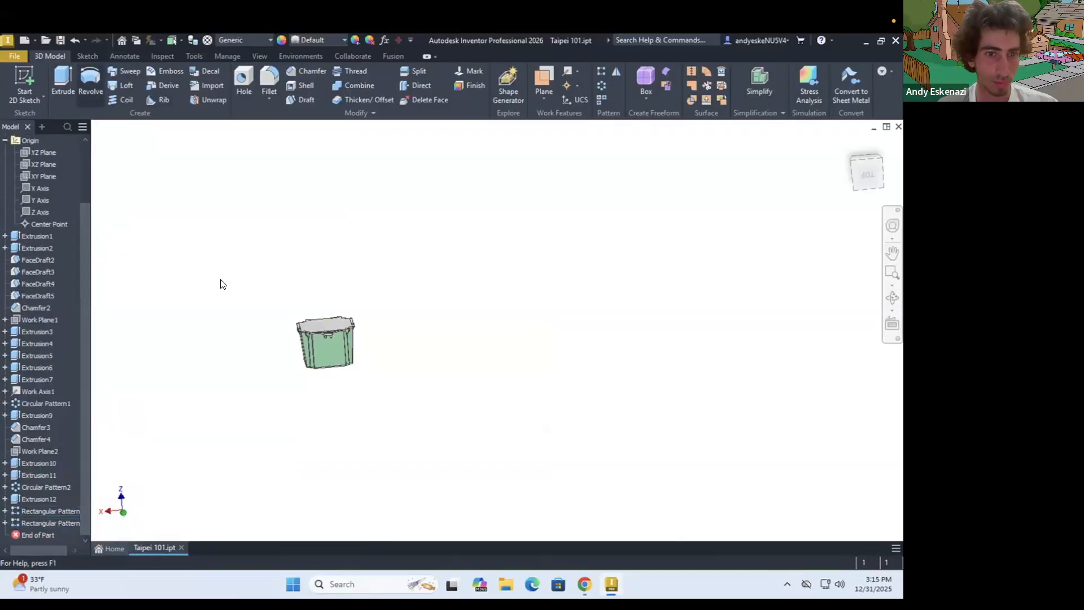
Start a sketch on a strip's top end face and project the top ends of the first strips
left_click(25, 85)
scroll(296, 332, "up", 8)
scroll(305, 282, "up", 10)
left_click(304, 282)
left_click(245, 85)
scroll(261, 299, "up", 5)
left_click(205, 323)
left_click(337, 322)
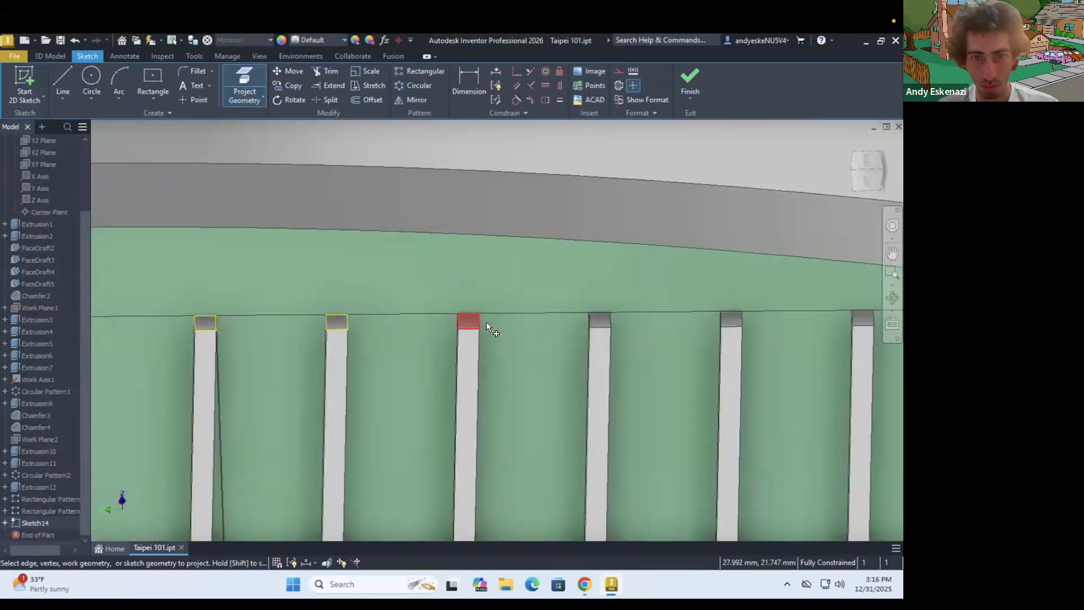
Project the top ends of more strips across the face into the sketch
scroll(639, 310, "up", 4)
left_click(460, 314)
scroll(361, 283, "down", 4)
left_click(356, 259)
left_click(522, 257)
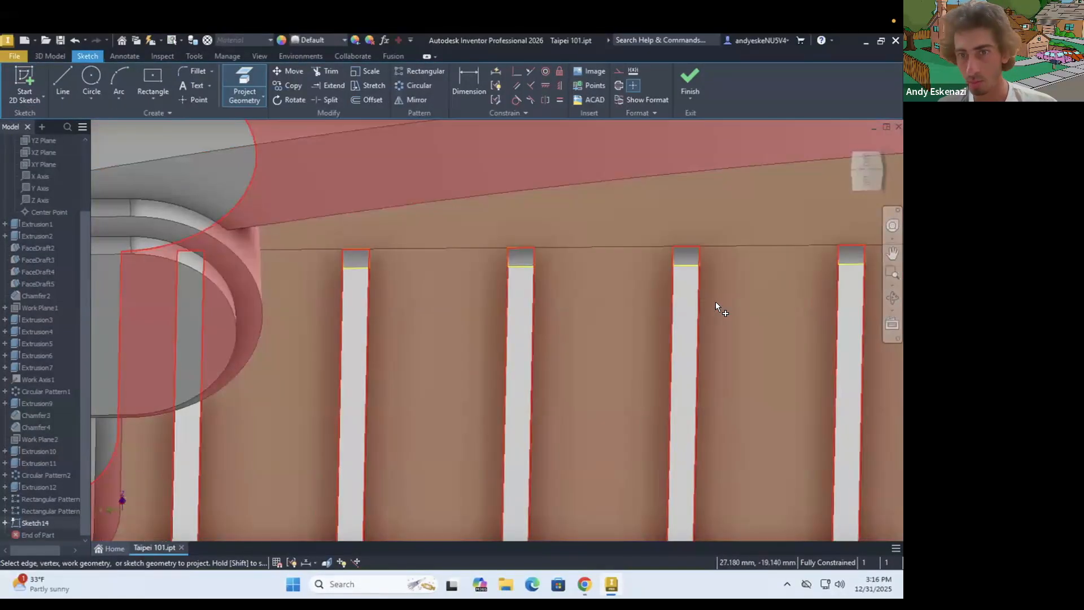
scroll(847, 259, "up", 2)
middle_click_drag(846, 259, 356, 322)
left_click(600, 319)
left_click(836, 317)
Try extruding the projected strip ends, starting by selecting the first few profiles
key("e")
scroll(472, 298, "down", 6)
scroll(565, 420, "up", 6)
middle_click_drag(565, 420, 639, 421, "shift")
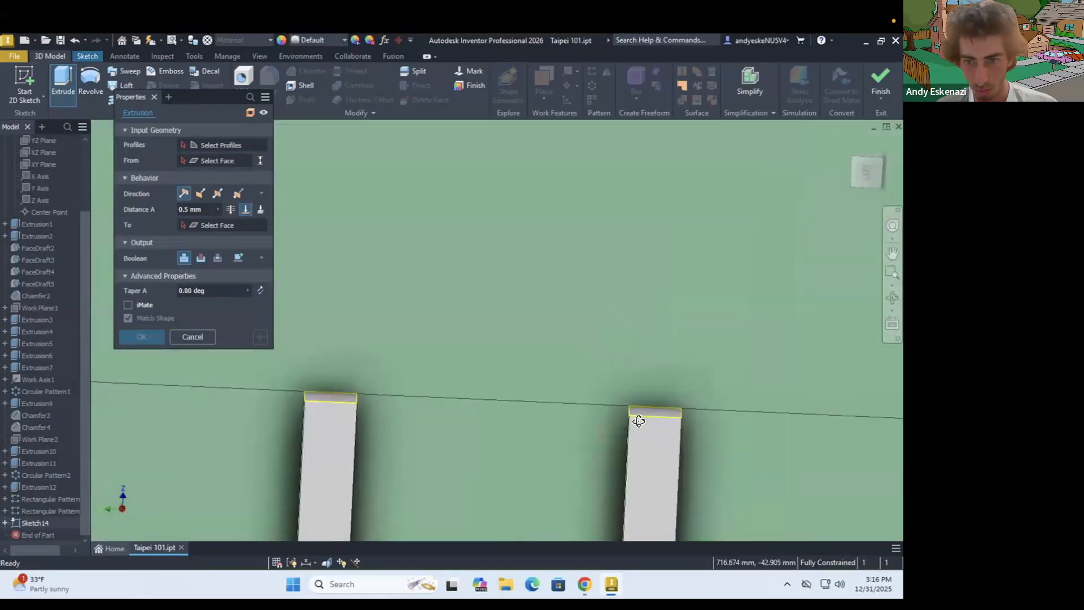
left_click(332, 395)
left_click(462, 384)
left_click(249, 375)
scroll(518, 375, "down", 6)
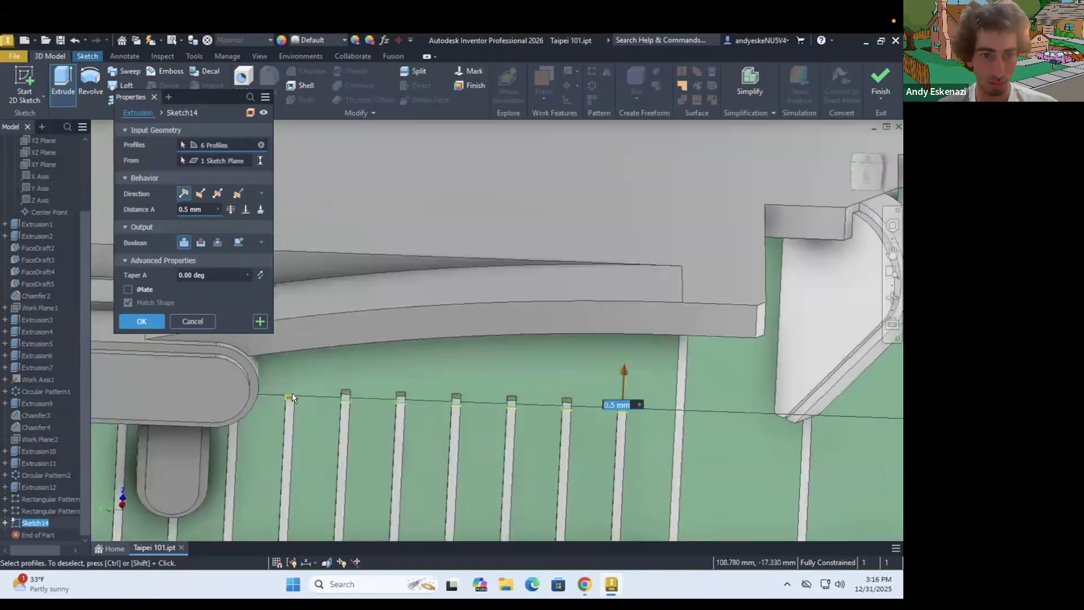
Add more projected strip ends to the trial extrusion and set its extent to end at a chosen face
scroll(292, 393, "up", 4)
left_click(243, 370)
left_click(379, 377)
left_click(514, 382)
left_click(651, 387)
left_click(787, 391)
left_click(689, 362)
left_click(859, 370)
left_click(246, 210)
scroll(464, 262, "down", 8)
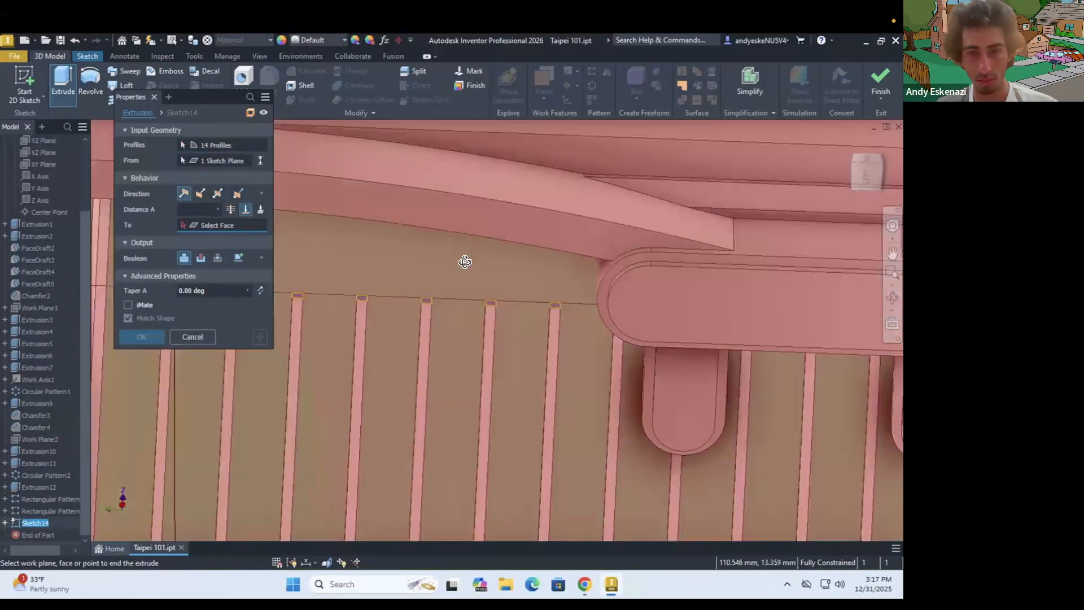
Try ending the extrusion at a picked face and with the To Next extent, and cancel the command
scroll(506, 271, "up", 6)
left_click(557, 368)
left_click(210, 225)
scroll(539, 368, "up", 6)
left_click(527, 380)
scroll(527, 380, "down", 3)
mouse_move(546, 416)
middle_mouse_down("shift")
mouse_move(552, 427)
mouse_move(597, 416)
middle_mouse_up("shift")
left_click(225, 226)
left_click(260, 210)
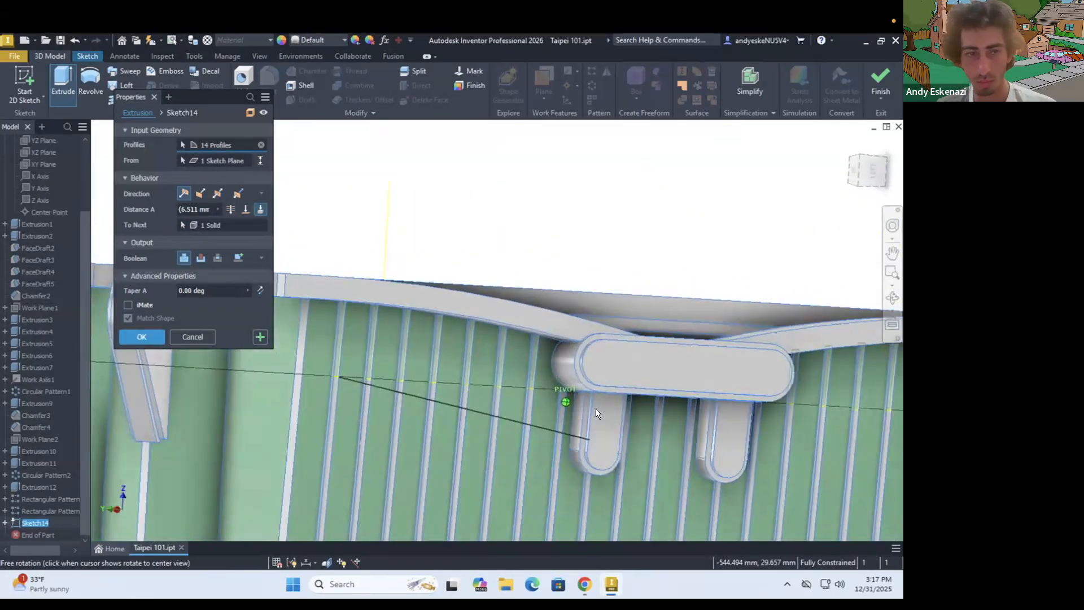
key("Escape")
Project the top end of the missed strip beside the central ornament into the strip-end sketch
scroll(570, 384, "up", 6)
left_click(88, 56)
left_click(245, 90)
middle_click_drag(294, 317, 331, 324, "shift")
scroll(330, 324, "down", 5)
left_click(711, 285)
left_click(49, 56)
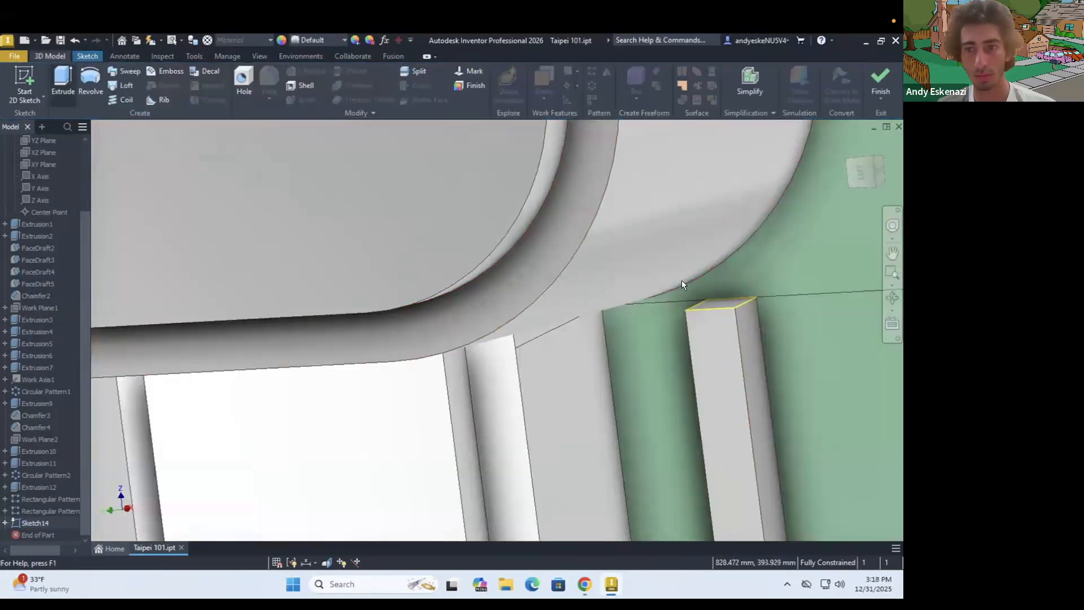
Start an extrusion of the strip-end sketch and select the first projected strip ends as profiles
left_click(62, 82)
scroll(422, 300, "up", 5)
left_click(367, 377)
left_click(506, 285)
mouse_move(672, 308)
middle_mouse_down("shift")
mouse_move(685, 299)
mouse_move(666, 305)
middle_mouse_up("shift")
scroll(621, 300, "up", 3)
left_click(428, 290)
left_click(583, 300)
left_click(740, 309)
Add the remaining projected strip ends to the extrusion's profiles
scroll(571, 296, "down", 8)
scroll(571, 296, "up", 8)
left_click(343, 240)
left_click(529, 242)
left_click(715, 243)
scroll(622, 260, "down", 4)
left_click(744, 267)
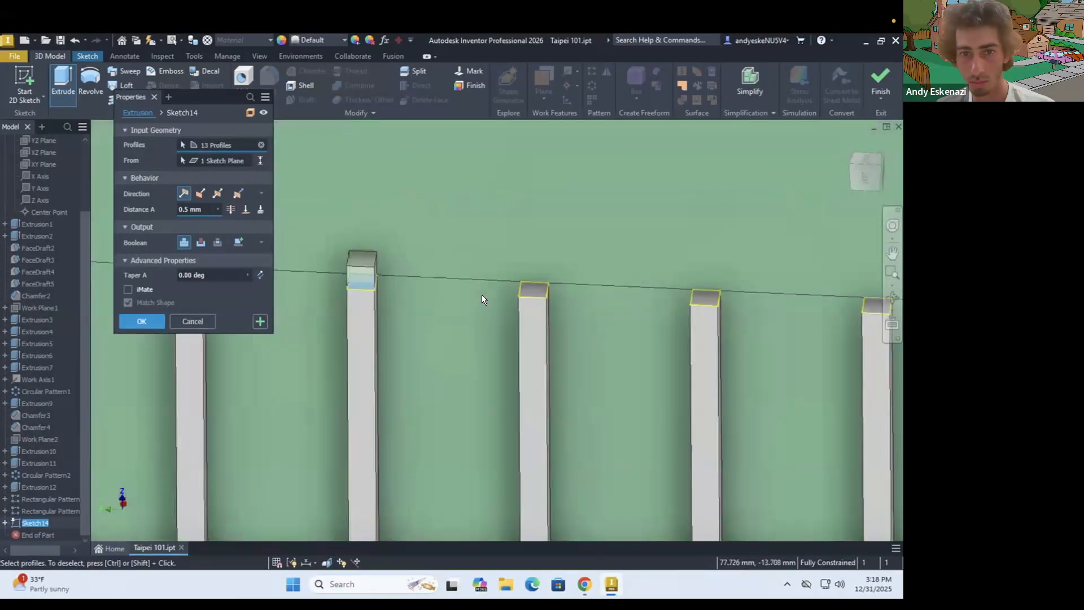
left_click(532, 294)
Extend the selected strip ends up to the ledge above with a To Next extrusion
scroll(542, 296, "down", 8)
left_click(261, 210)
middle_click_drag(480, 361, 503, 327, "shift")
left_click(141, 337)
scroll(412, 300, "down", 8)
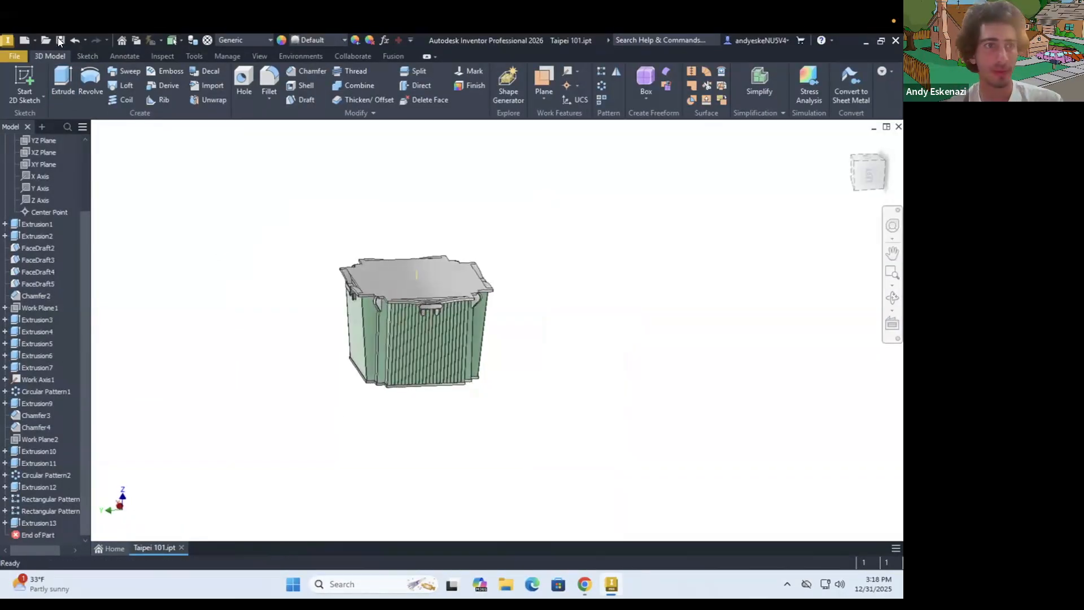
scroll(395, 282, "up", 4)
scroll(392, 309, "down", 4)
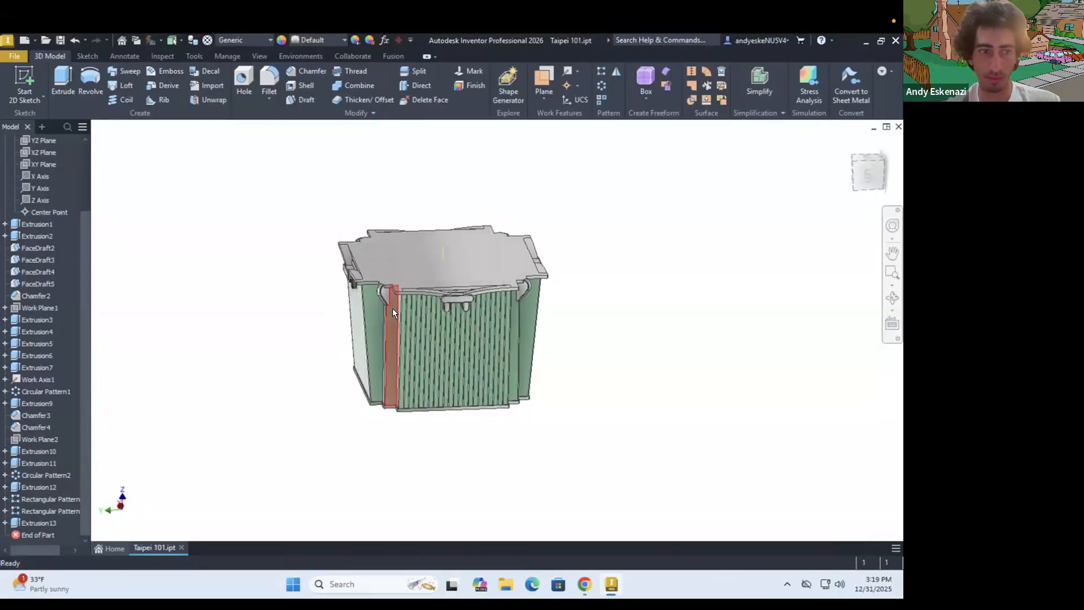
Start a sketch on the striped green face and draw a thin horizontal rectangle across its full width near the bottom edge
scroll(391, 309, "up", 2)
left_click(25, 82)
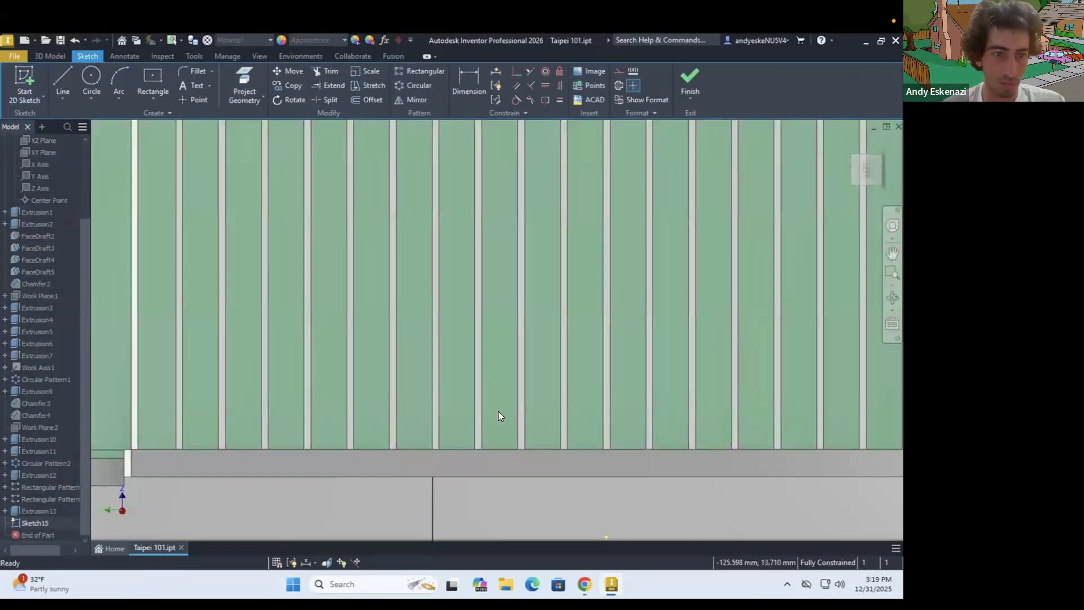
left_click(135, 392)
scroll(375, 371, "down", 4)
left_click(461, 371)
scroll(461, 371, "up", 5)
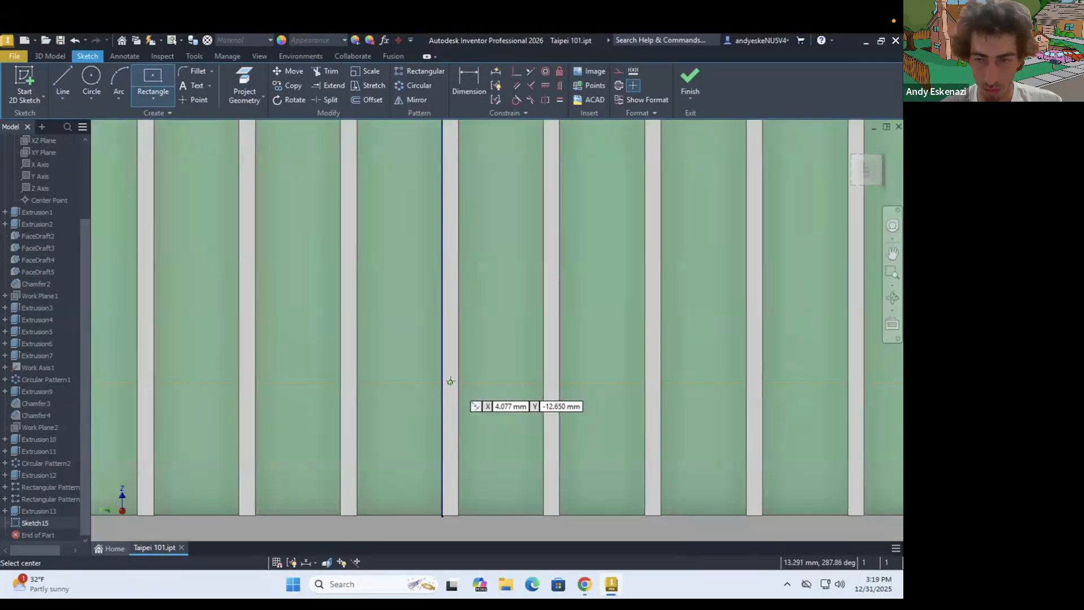
left_click(666, 389)
scroll(713, 353, "down", 4)
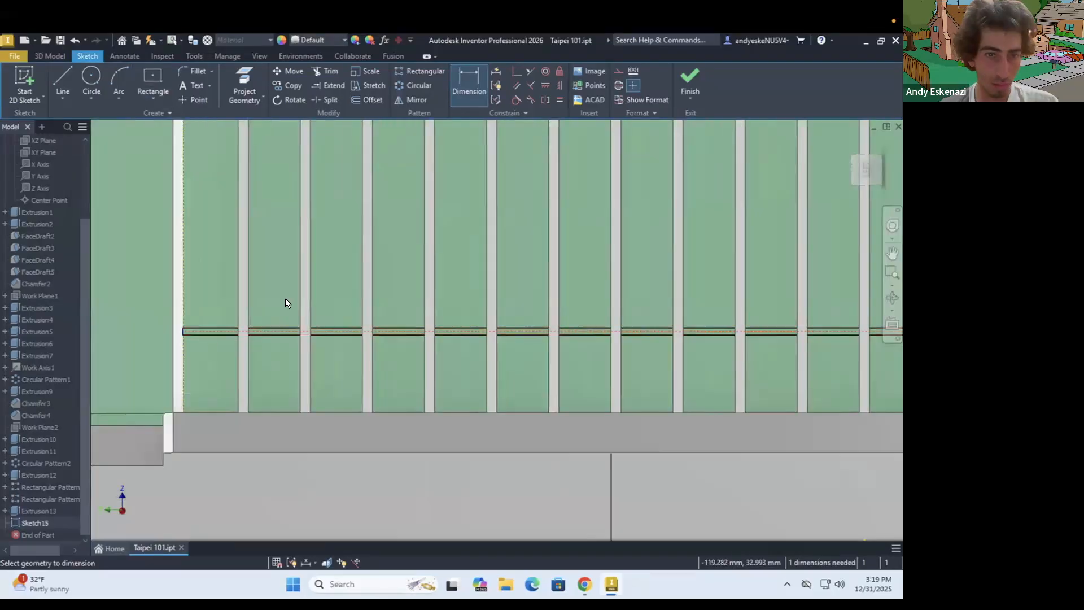
Dimension the thin horizontal rectangle to fully constrain the sketch
middle_click_drag(285, 298, 279, 342, "shift")
left_click(192, 230)
left_click(254, 398)
left_click(153, 327)
key("Return")
Extrude the thin horizontal rectangle 0.5 mm to form a horizontal band across the strips
scroll(243, 308, "up", 3)
left_click(50, 56)
key("e")
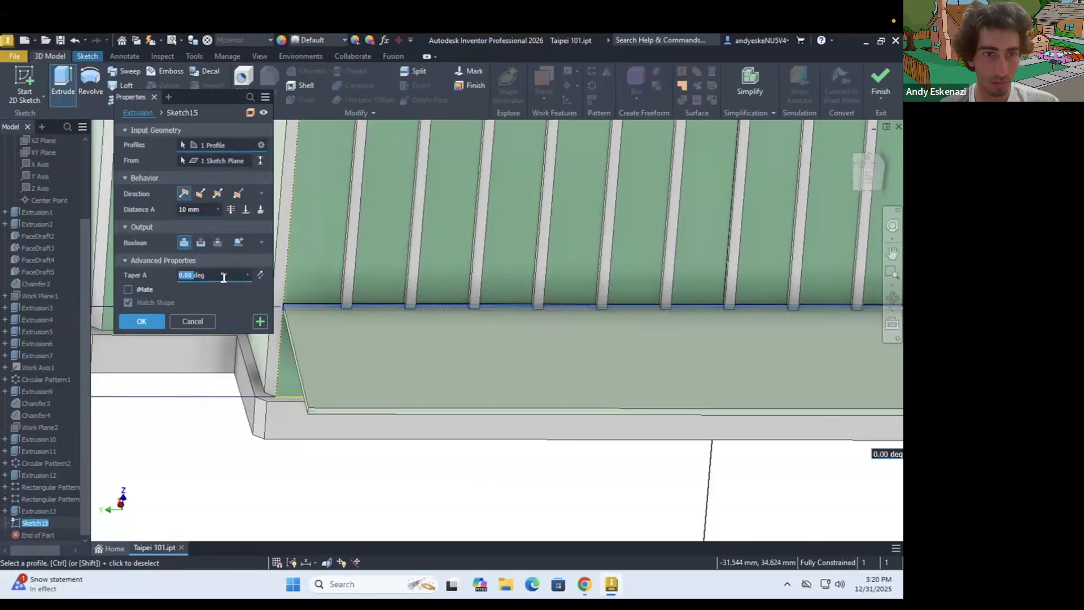
left_click_drag(201, 209, 149, 210)
type(".5")
key("Return")
scroll(340, 347, "up", 4)
Chamfer the outer edges at both ends of the horizontal band with a 0.3 mm distance
left_click(306, 72)
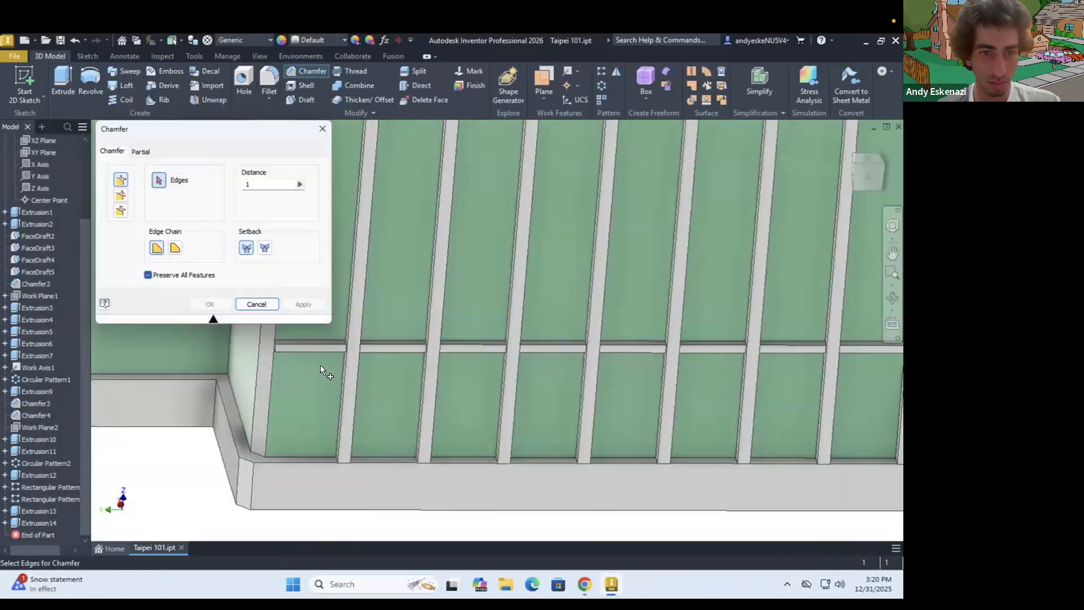
scroll(277, 348, "up", 6)
left_click(392, 390)
type(".3")
scroll(352, 246, "down", 6)
scroll(769, 324, "up", 6)
left_click(784, 305)
key("Return")
scroll(699, 324, "down", 8)
middle_click_drag(418, 316, 505, 302, "shift")
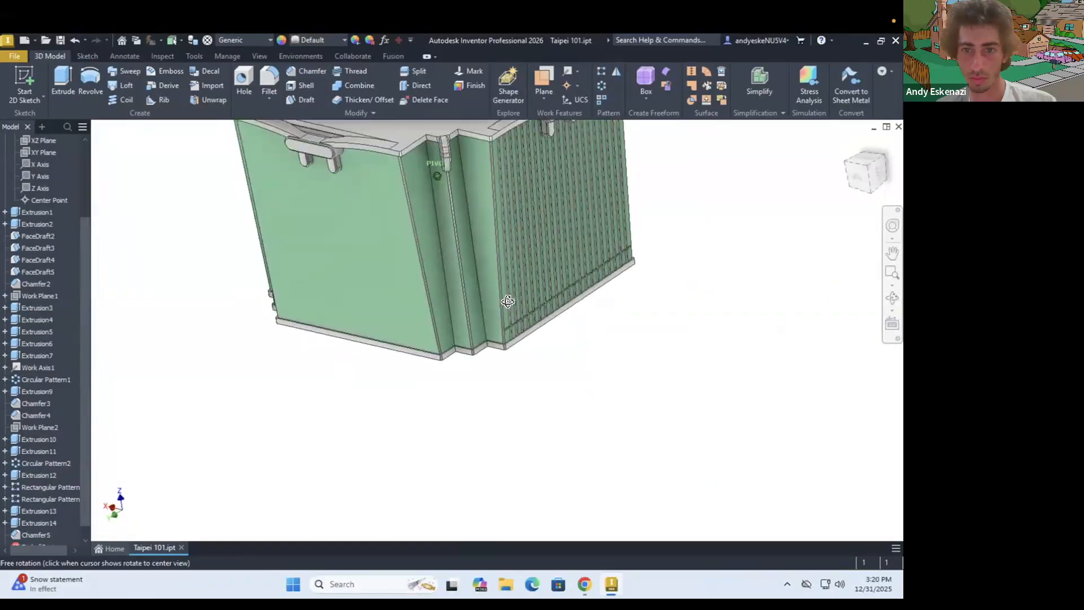
Pattern the horizontal band and its chamfer up the striped face as 15 occurrences spaced 5 mm apart
left_click(602, 71)
scroll(539, 339, "up", 4)
scroll(415, 322, "up", 7)
left_click(416, 317)
left_click(353, 326)
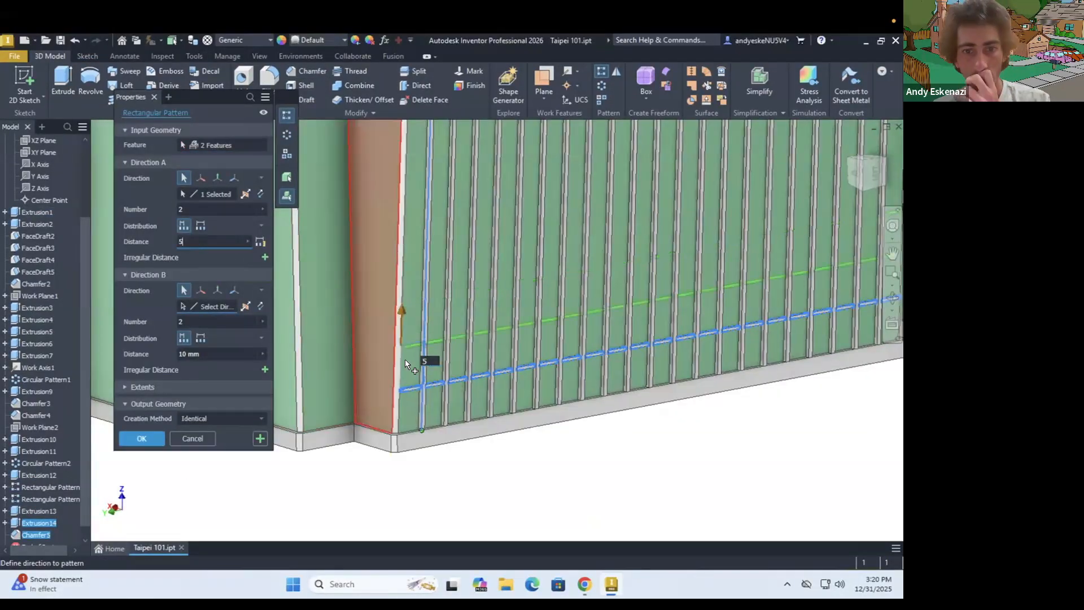
scroll(405, 360, "down", 5)
scroll(452, 282, "up", 6)
key("BackSpace")
type("5")
scroll(407, 282, "down", 5)
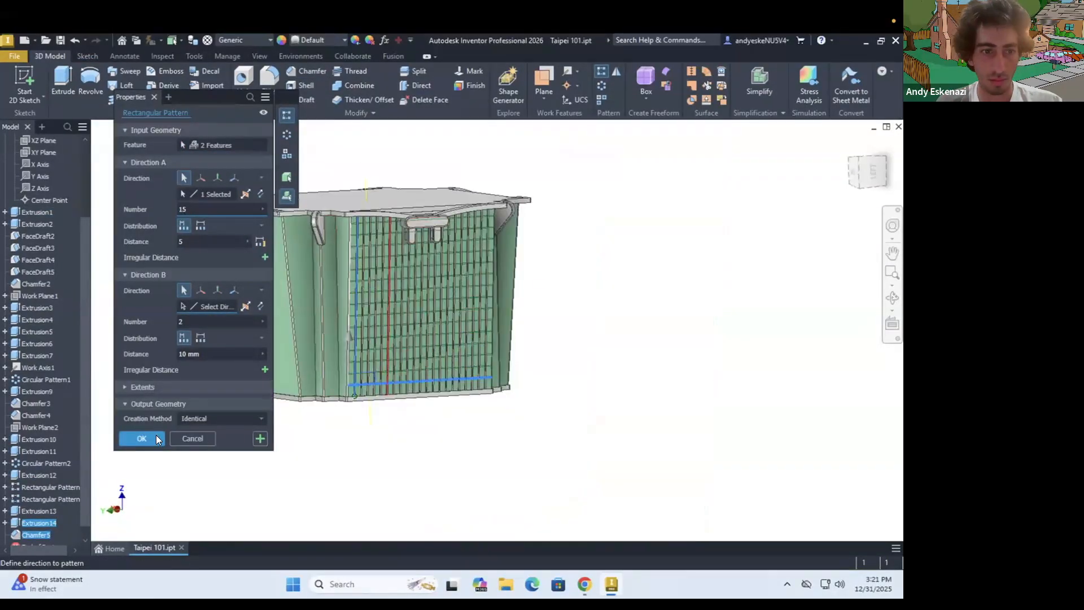
left_click(156, 439)
Start a sketch on the narrow green side face beside the gridded face and draw a straight line across its width
scroll(395, 249, "up", 6)
middle_click_drag(407, 243, 358, 249, "shift")
scroll(475, 316, "down", 8)
middle_click_drag(485, 330, 465, 337, "shift")
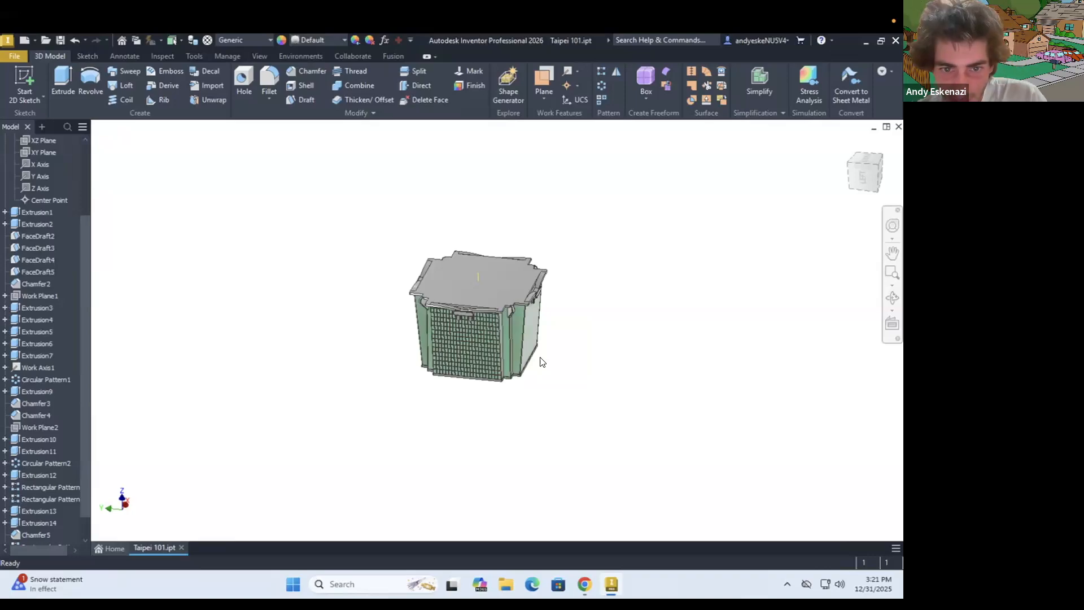
scroll(565, 406, "up", 5)
middle_click_drag(533, 387, 521, 361, "shift")
scroll(521, 350, "down", 5)
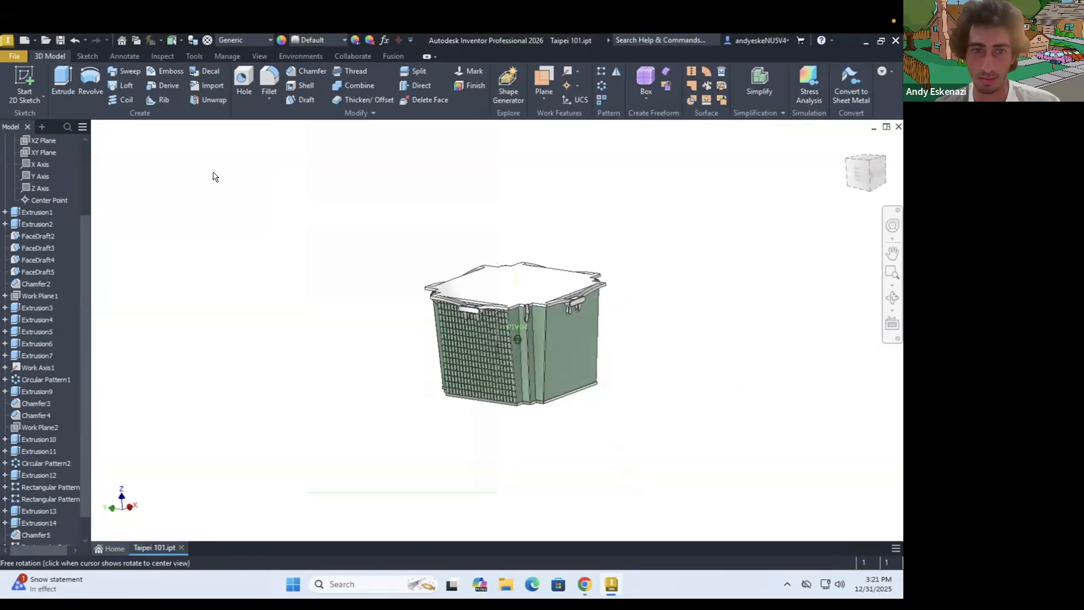
scroll(520, 344, "up", 6)
middle_click_drag(506, 311, 502, 285, "shift")
left_click(25, 85)
left_click(466, 331)
scroll(402, 353, "up", 5)
middle_click_drag(402, 353, 404, 373, "shift")
key("l")
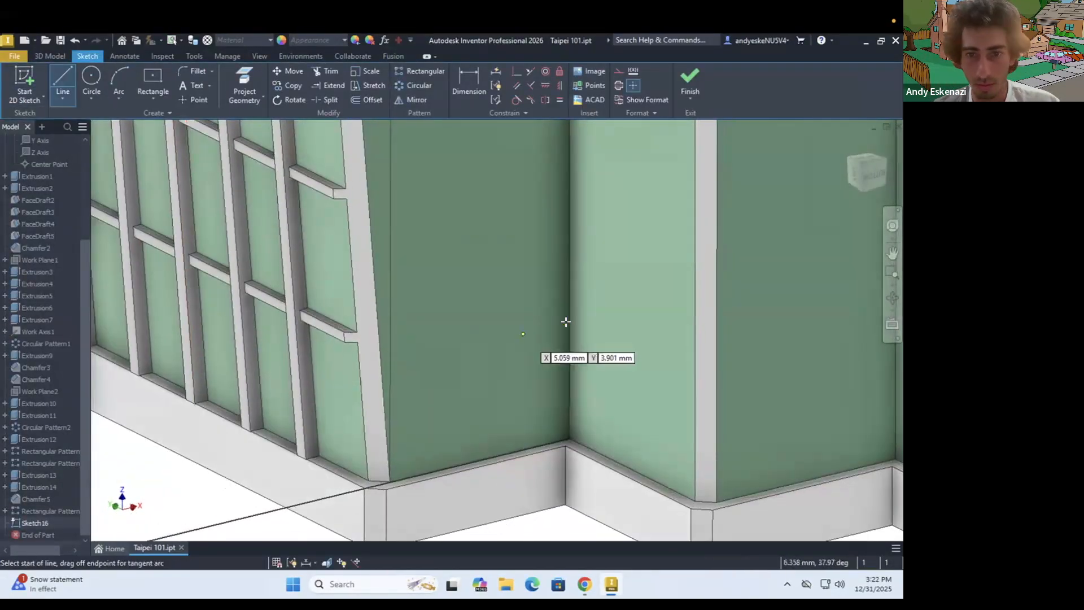
scroll(404, 363, "down", 8)
scroll(411, 357, "up", 5)
scroll(379, 409, "up", 5)
left_click(377, 412)
key("Escape")
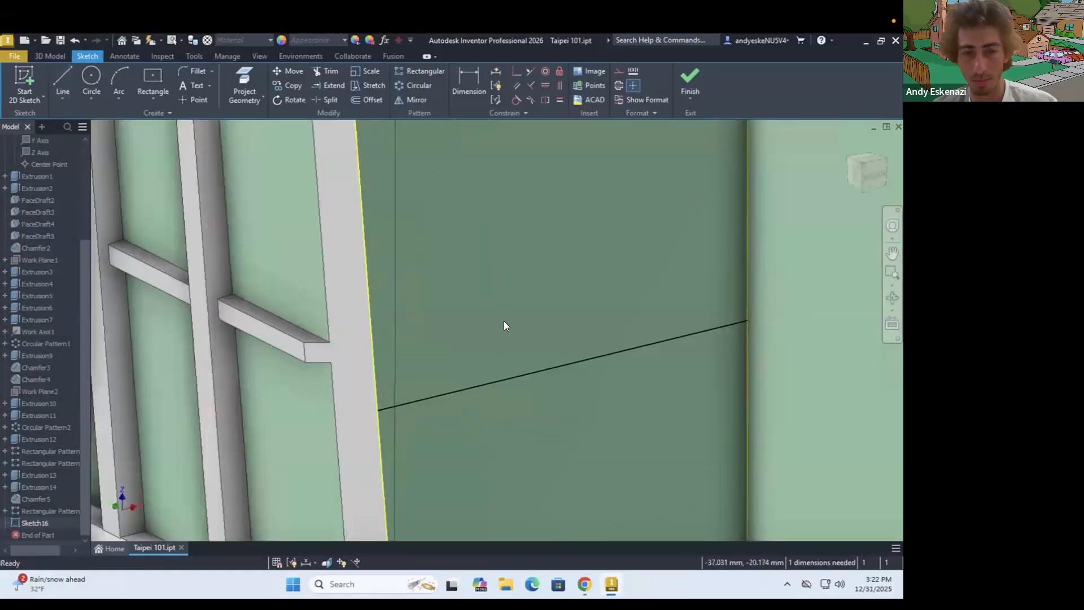
Dimension the line 5 mm above the side face's bottom edge and convert it to construction geometry
scroll(503, 321, "down", 2)
key("d")
left_click(513, 354)
left_click(556, 481)
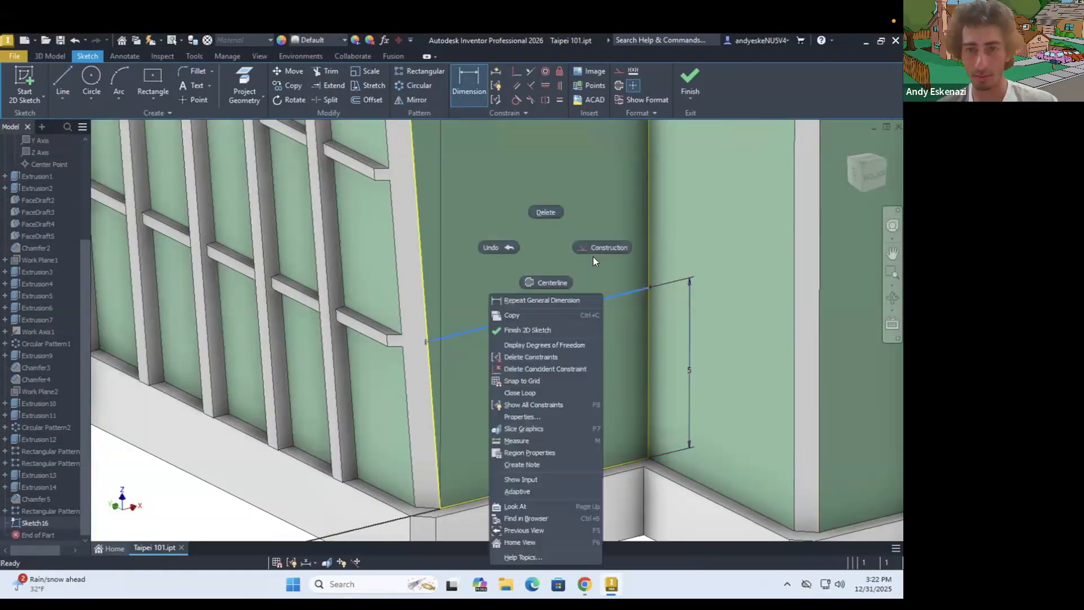
left_click(592, 257)
Outline a thin horizontal band with parallel lines above and below the construction line on the side face
key("l")
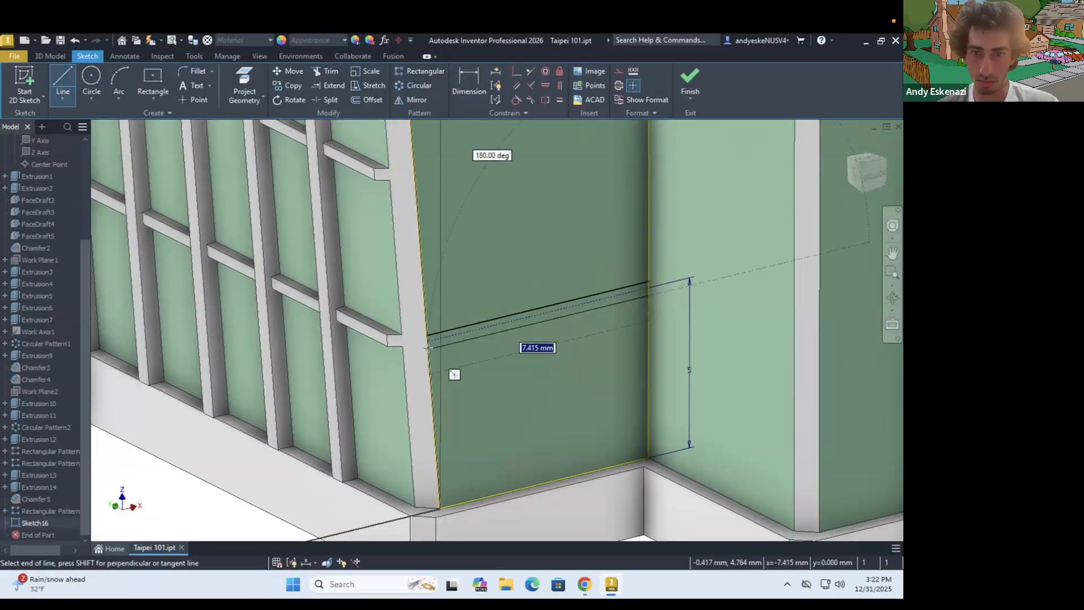
left_click(433, 335)
scroll(406, 341, "up", 4)
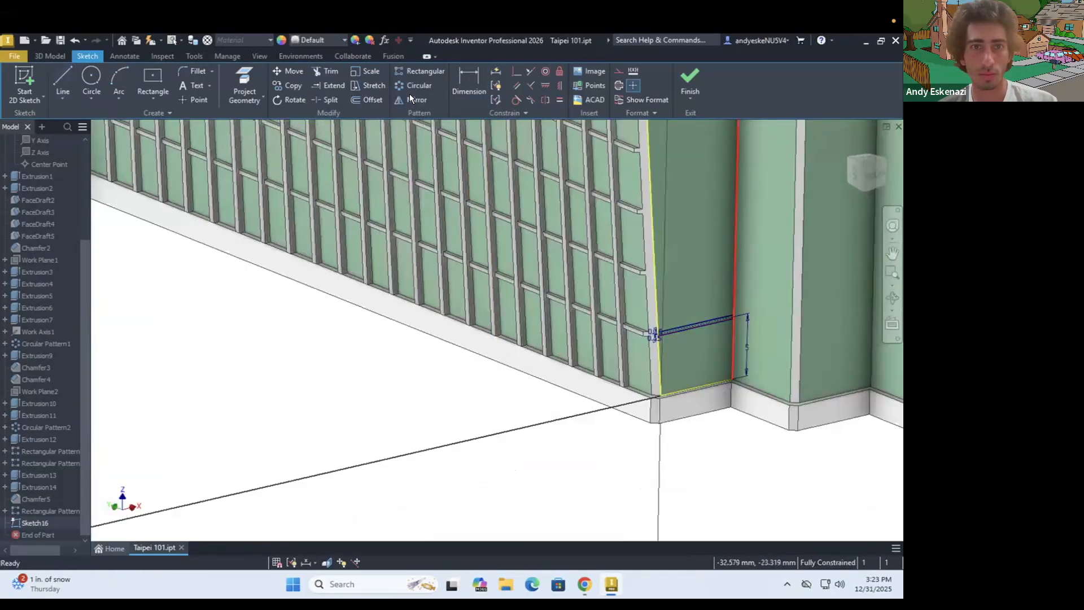
left_click(419, 71)
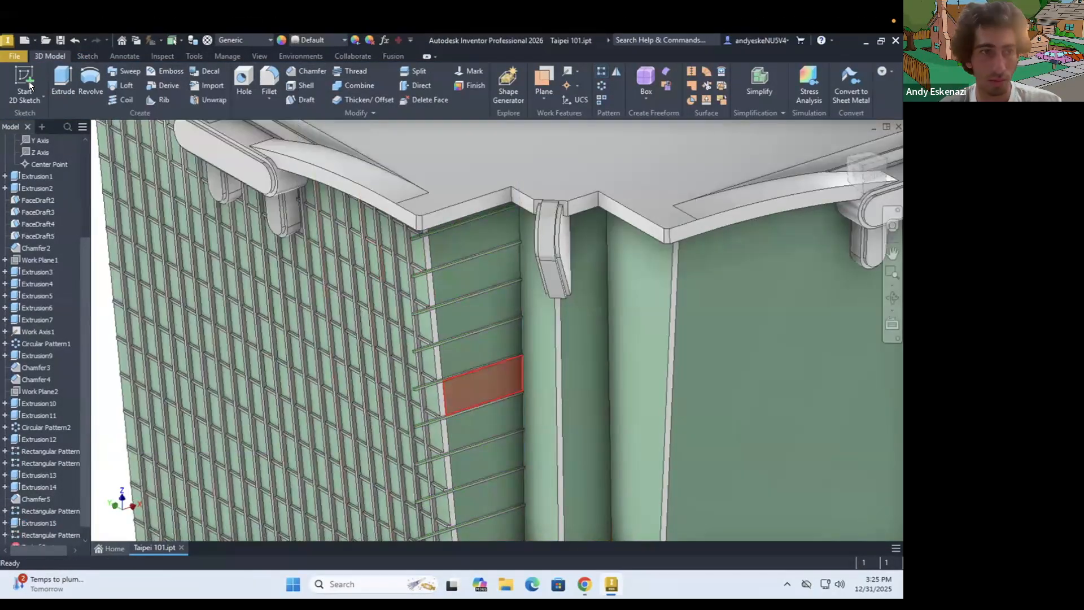
Start a sketch on the side face and draw lines enclosing the band ends that overhang the corner edge
left_click(24, 79)
left_click(451, 279)
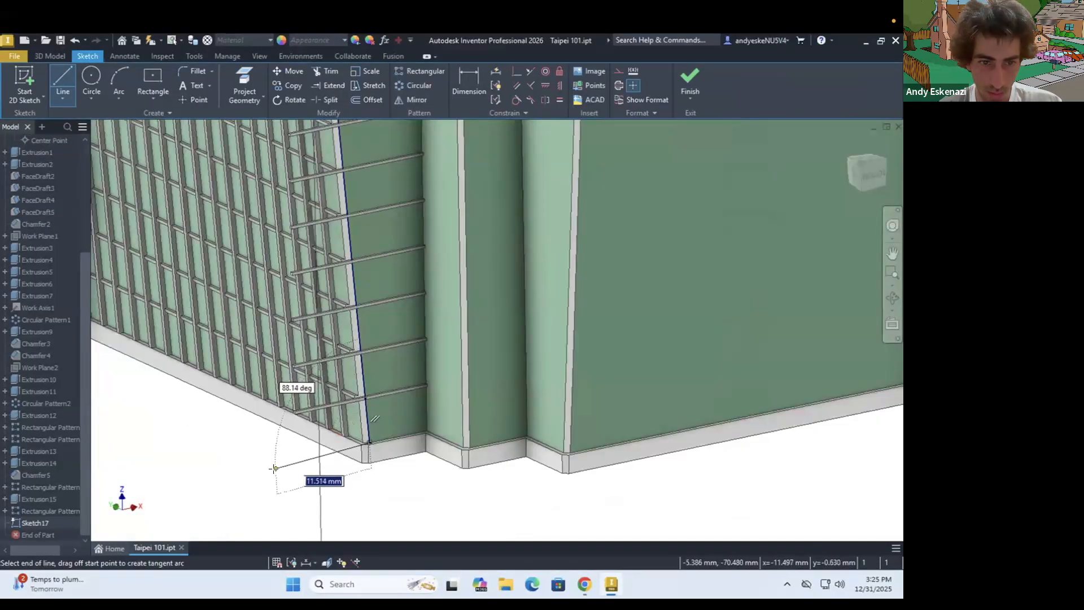
left_click(274, 468)
scroll(274, 468, "down", 6)
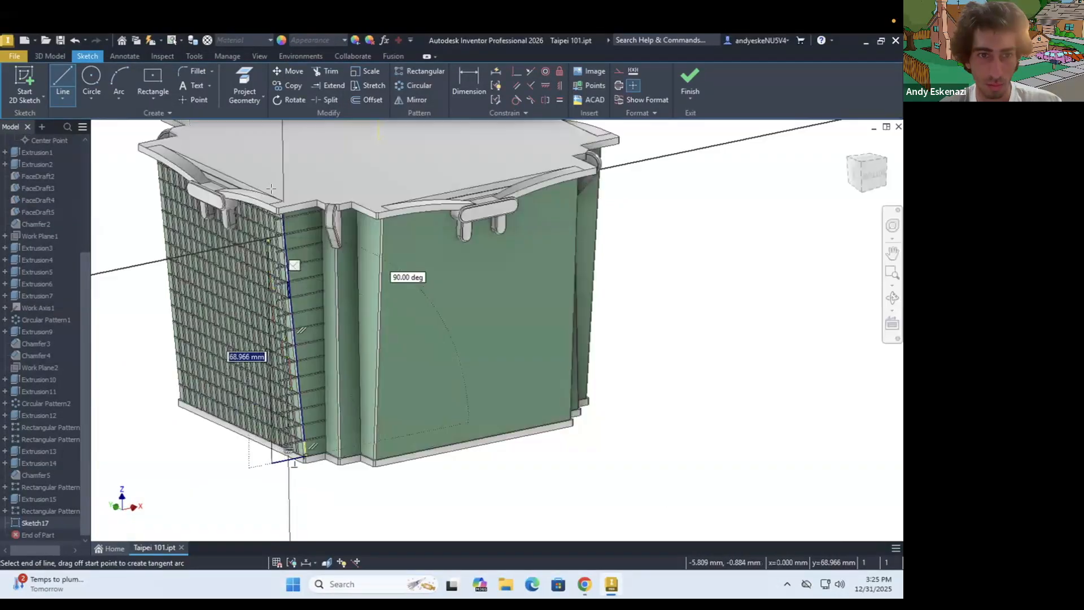
middle_click_drag(293, 266, 282, 164, "shift")
scroll(279, 159, "up", 10)
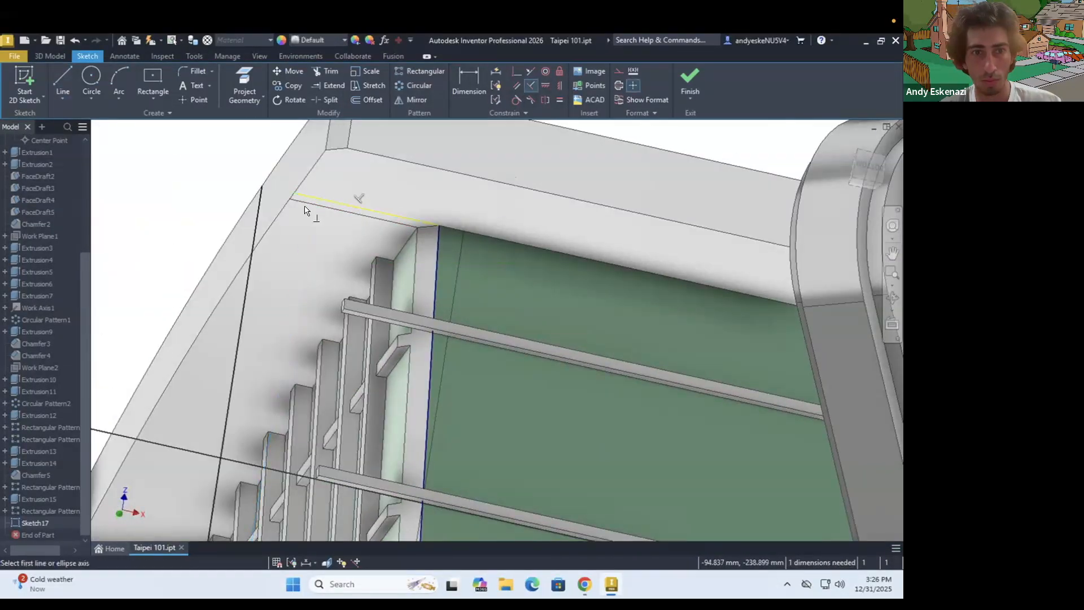
Extrude the enclosed profile as a cut to trim the overhanging side band ends near the corner
left_click(50, 56)
left_click(63, 82)
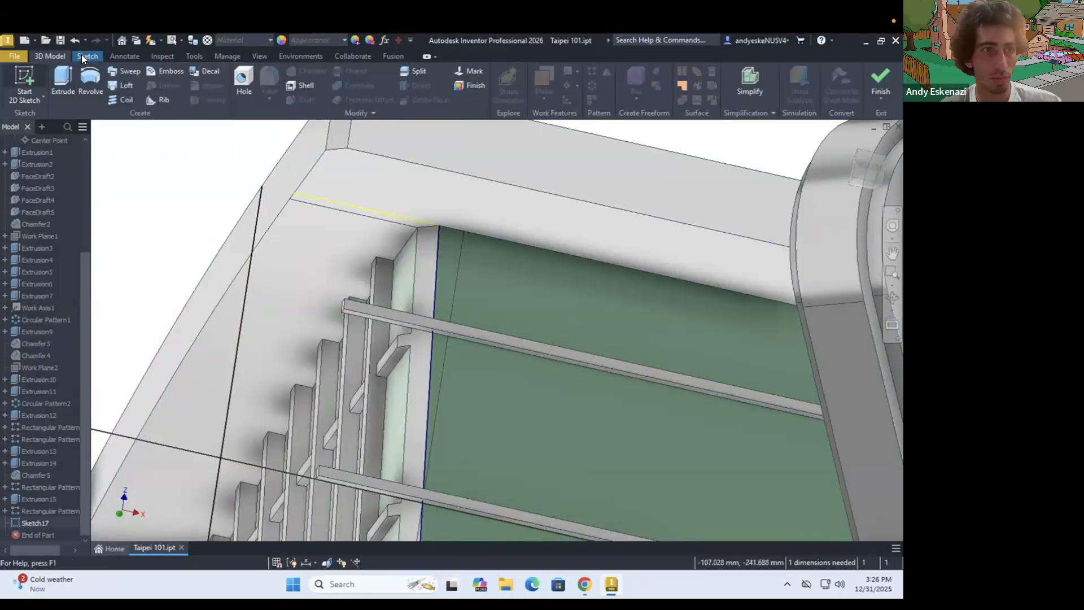
left_click(141, 321)
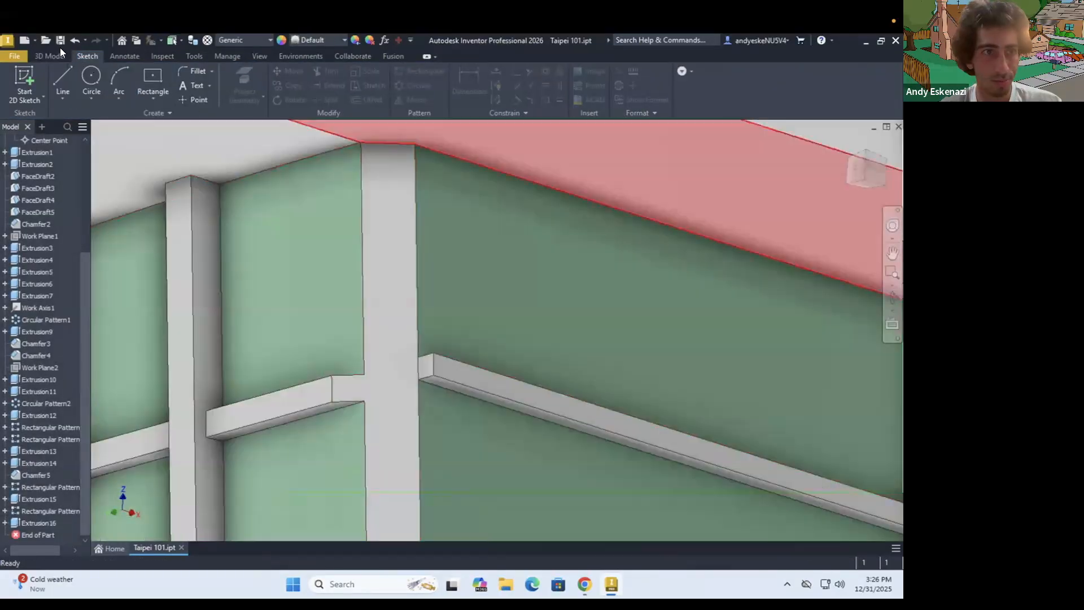
left_click(312, 71)
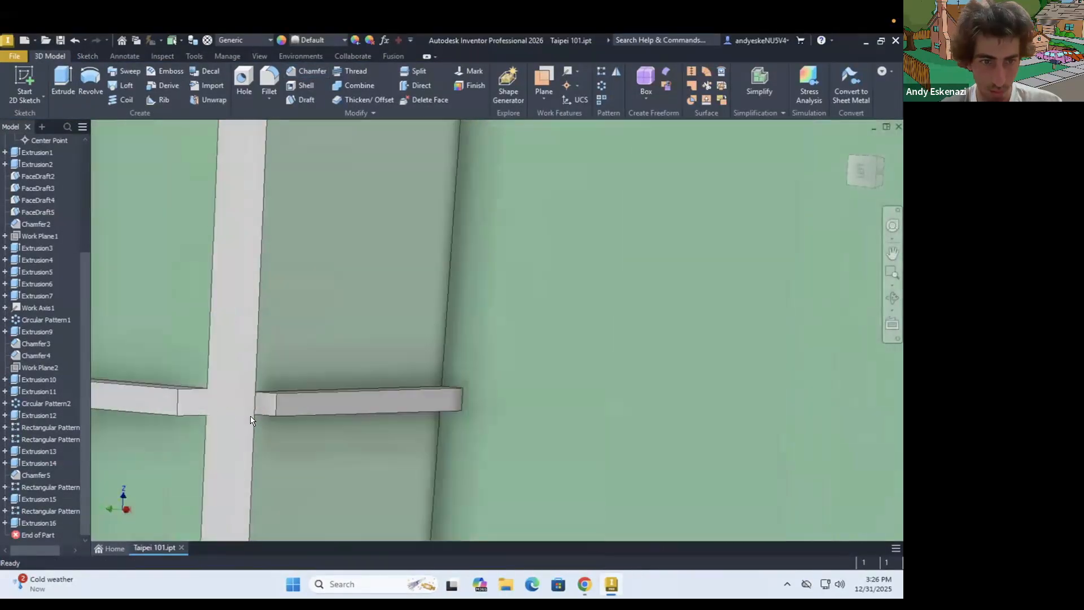
Edit the side band's sketch to adjust its edge dimensions, and open the gridded face band's sketch
right_click(41, 510)
left_click(81, 366)
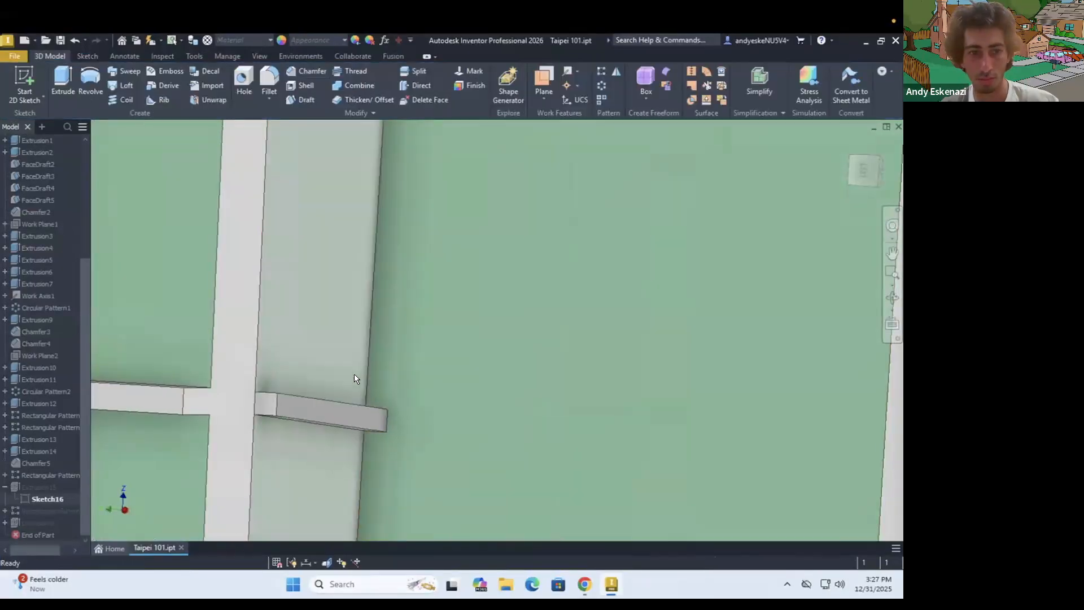
mouse_move(354, 373)
middle_mouse_down("shift")
mouse_move(238, 317)
mouse_move(263, 295)
mouse_move(288, 488)
middle_mouse_up("shift")
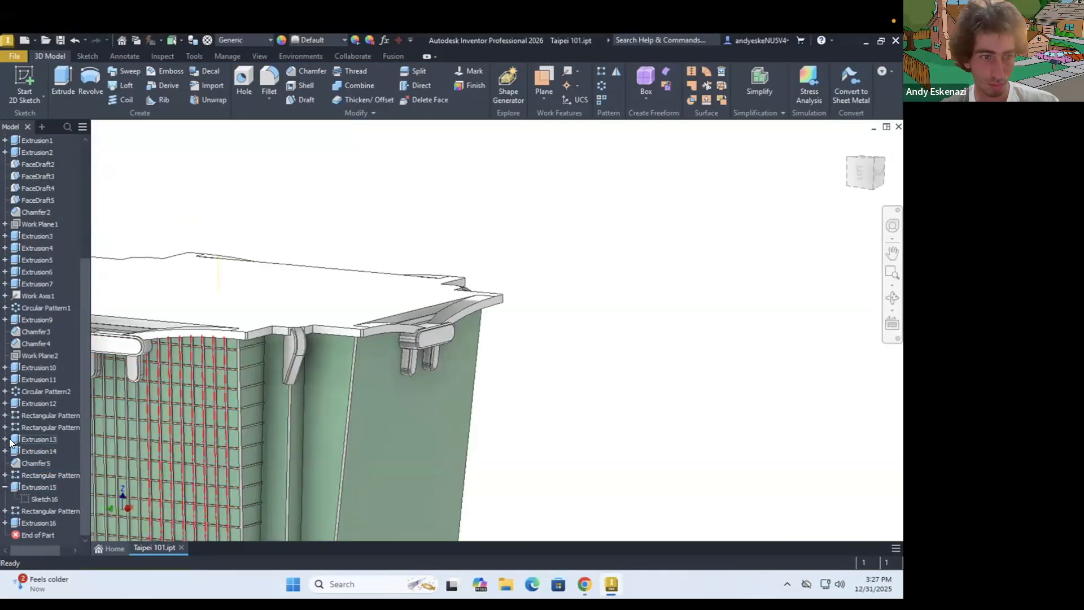
left_click(5, 451)
right_click(37, 463)
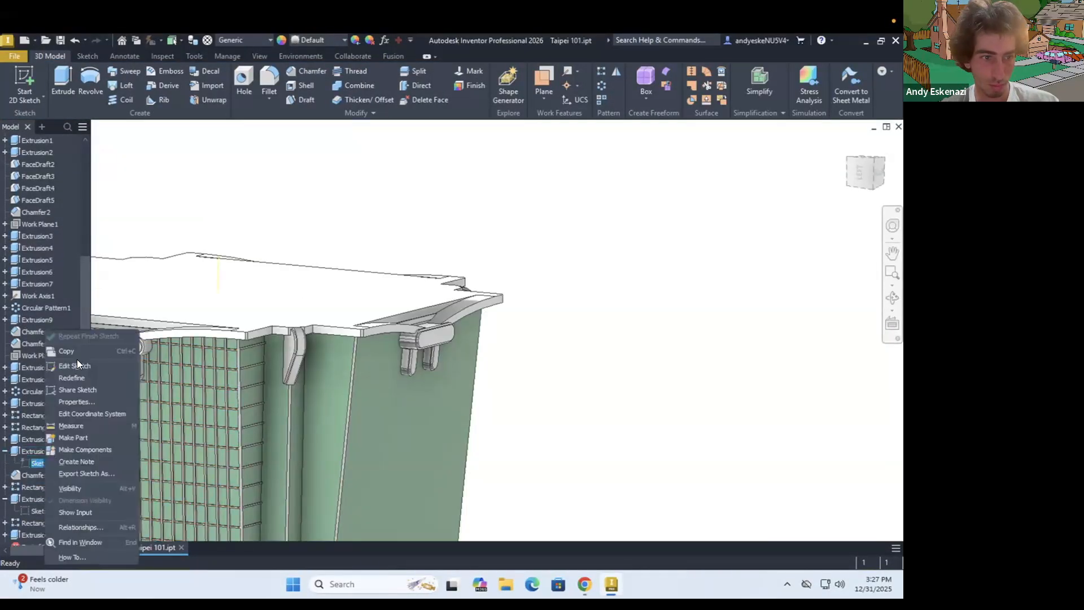
left_click(77, 364)
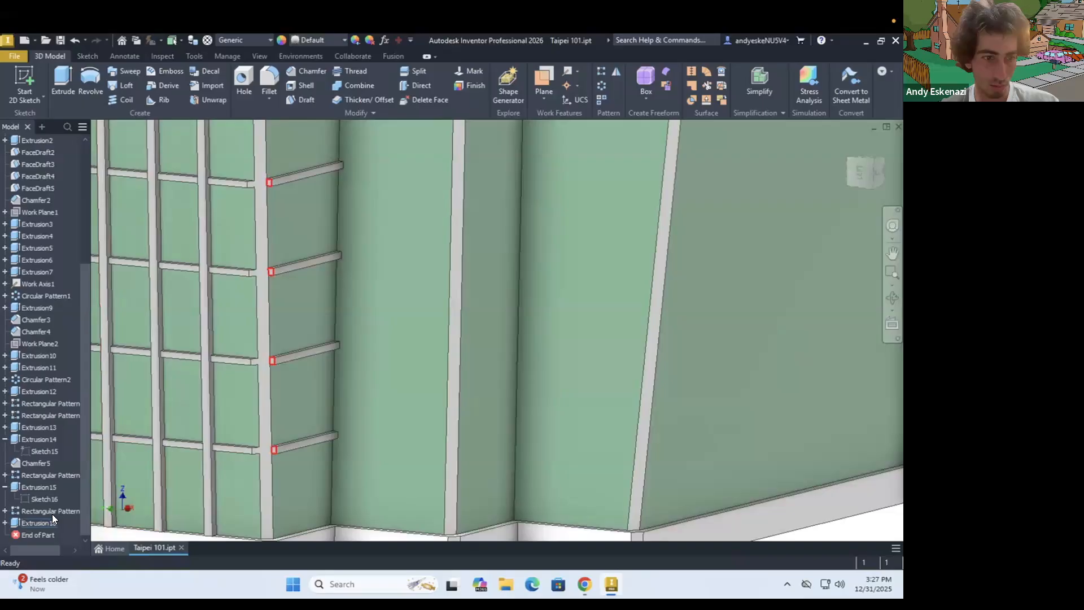
Edit the side band's rectangular pattern, keeping 15 occurrences and setting the spacing to 5 mm
double_click(51, 511)
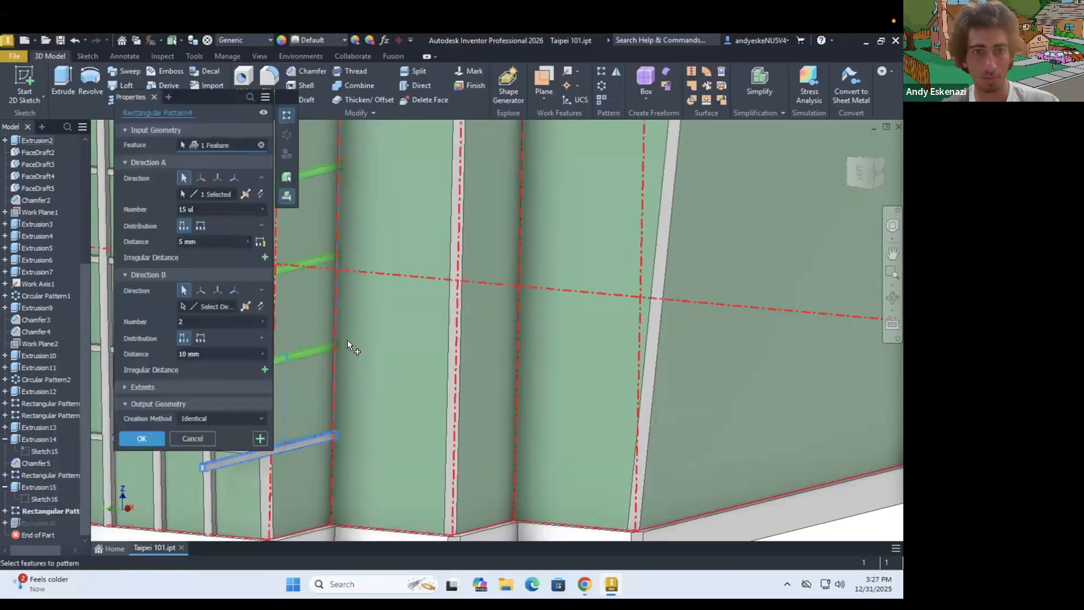
scroll(347, 340, "up", 5)
middle_click_drag(380, 237, 272, 222, "shift")
type("5")
mouse_move(362, 243)
middle_mouse_down("shift")
mouse_move(416, 235)
mouse_move(372, 240)
middle_mouse_up("shift")
left_click(141, 439)
Chamfer the corner-side end edges of all the side face bands with a 0.3 mm distance
left_click(306, 72)
left_click(459, 248)
scroll(436, 239, "down", 5)
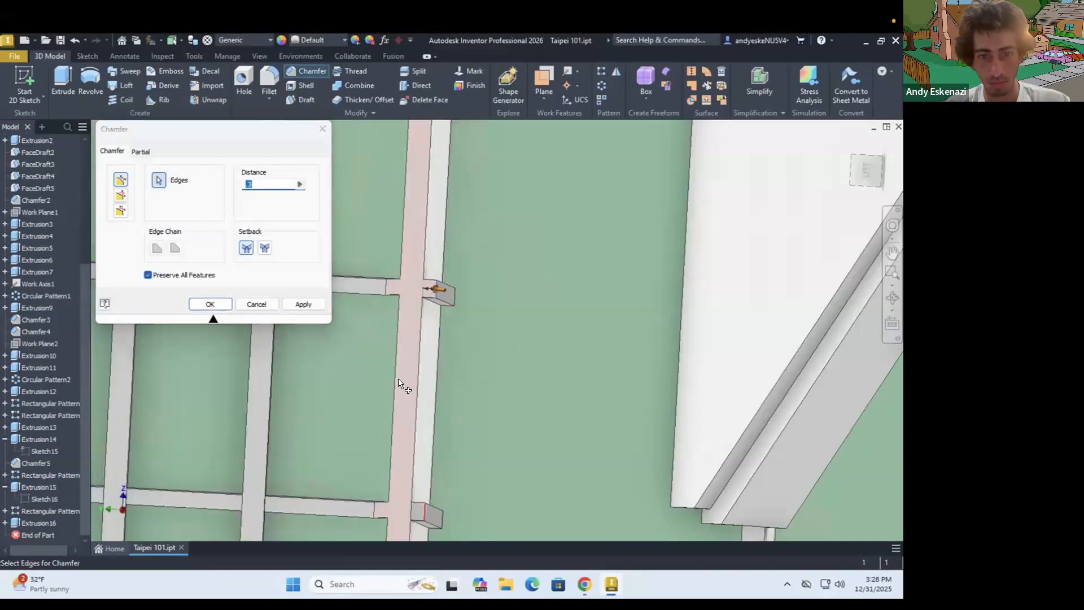
middle_click_drag(437, 287, 441, 248, "shift")
scroll(425, 395, "down", 5)
scroll(395, 401, "up", 8)
left_click(399, 401)
scroll(398, 350, "down", 6)
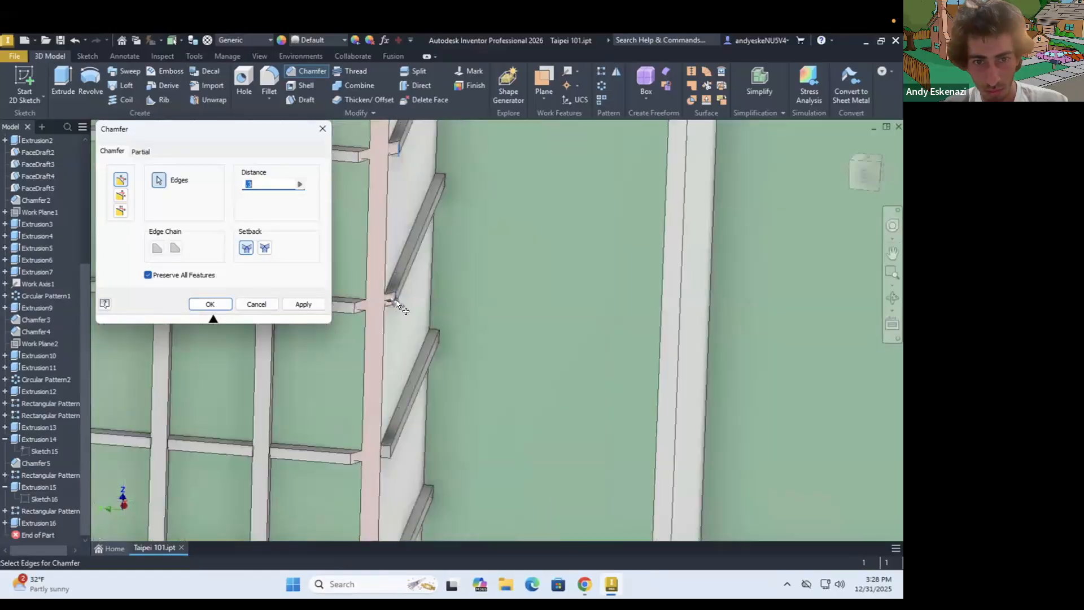
scroll(384, 345, "up", 5)
left_click(370, 341)
scroll(368, 362, "down", 6)
scroll(364, 460, "up", 5)
left_click(372, 294)
scroll(370, 339, "down", 5)
scroll(365, 456, "up", 5)
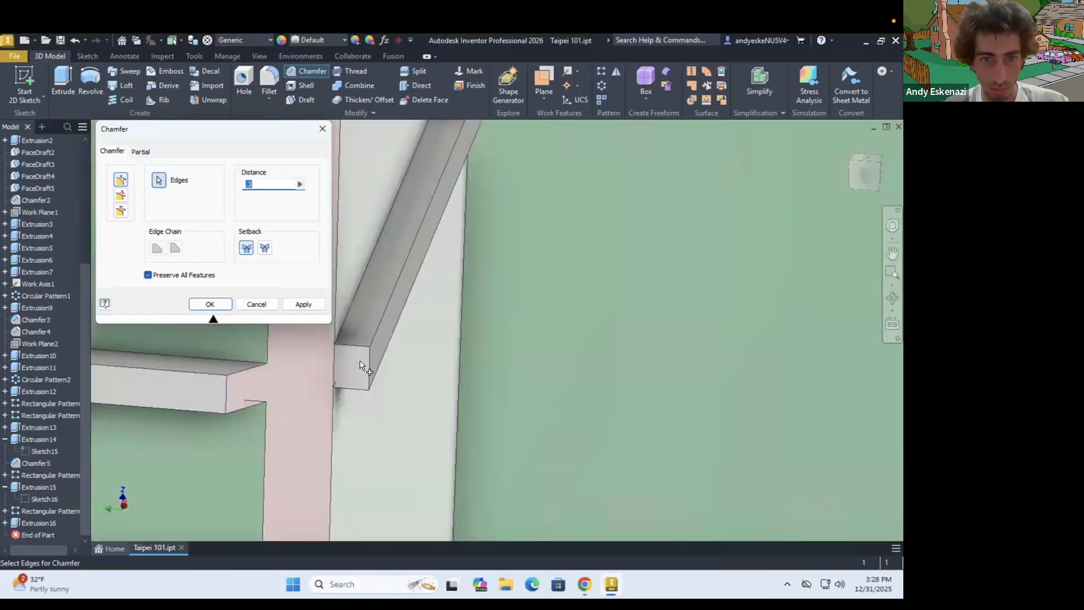
left_click(362, 367)
scroll(367, 375, "down", 5)
left_click(399, 432)
scroll(398, 427, "down", 5)
left_click(212, 305)
Start a sketch on the banded side face and draw a construction line running from its top to its bottom edge
scroll(415, 322, "down", 4)
middle_click_drag(418, 321, 356, 294, "shift")
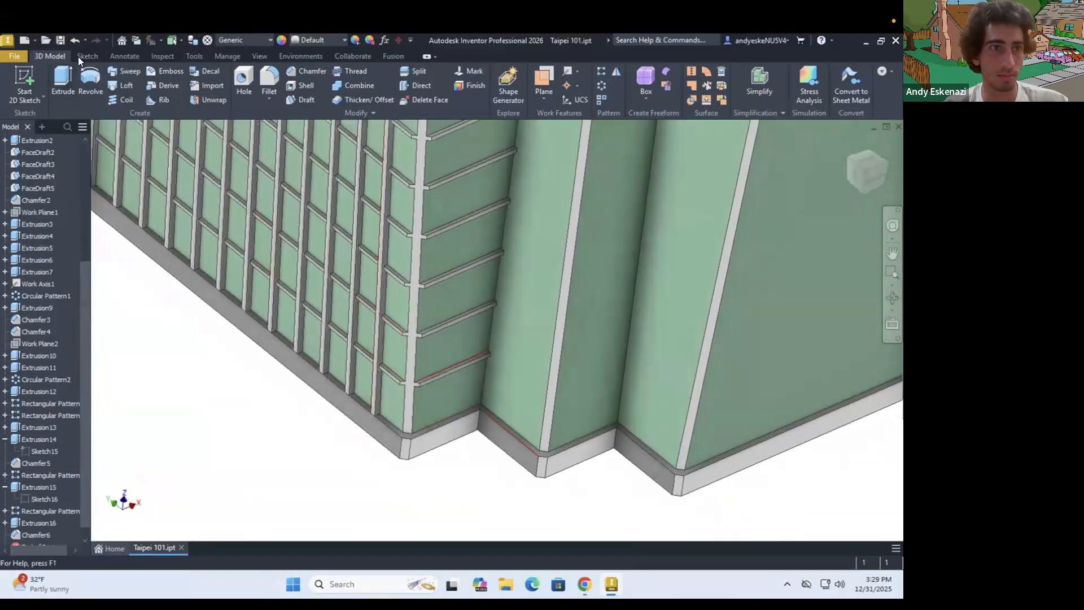
left_click(88, 56)
left_click(24, 84)
left_click(398, 325)
mouse_move(398, 325)
middle_mouse_down("shift")
mouse_move(426, 207)
mouse_move(455, 305)
middle_mouse_up("shift")
scroll(419, 217, "up", 6)
left_click(63, 82)
left_click(620, 71)
left_click(418, 203)
scroll(421, 208, "down", 8)
scroll(451, 395, "up", 6)
left_click(459, 420)
scroll(460, 407, "down", 5)
middle_click_drag(460, 262, 493, 243, "shift")
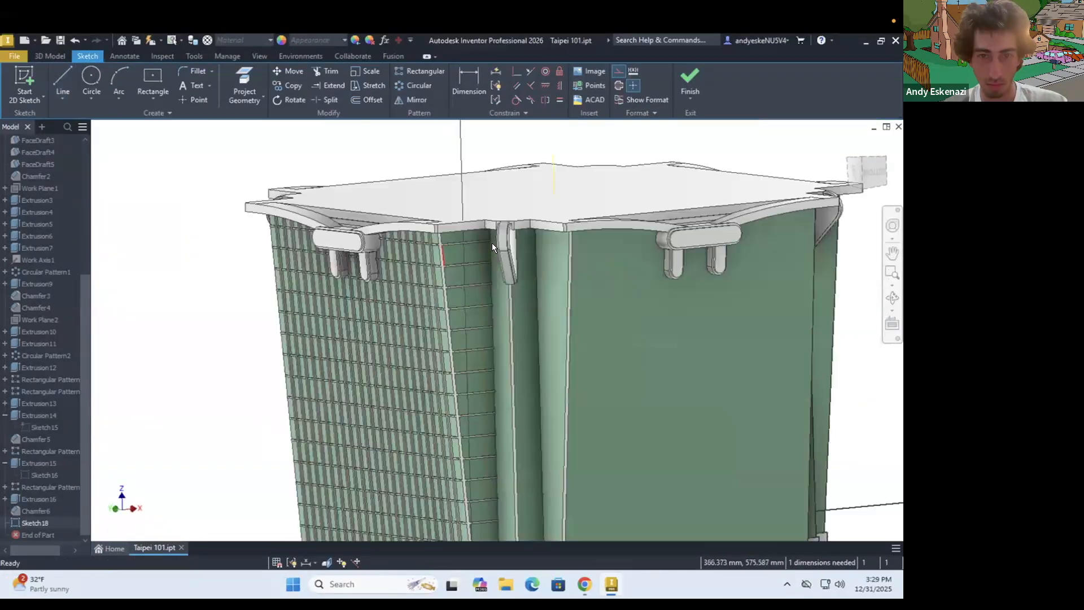
scroll(492, 243, "up", 5)
Dimension the construction line's position on the banded side face
left_click(469, 82)
left_click(430, 283)
left_click(471, 299)
left_click(449, 171)
scroll(451, 214, "down", 2)
key("Escape")
Draw a thin, full-height rectangle along the construction line on the side face using solid geometry
left_click(153, 82)
scroll(460, 271, "down", 4)
left_click(620, 71)
left_click(460, 329)
scroll(468, 339, "down", 5)
scroll(484, 457, "up", 8)
left_click(377, 479)
Set the thin vertical rectangle's width to 0.8 mm
left_click(469, 81)
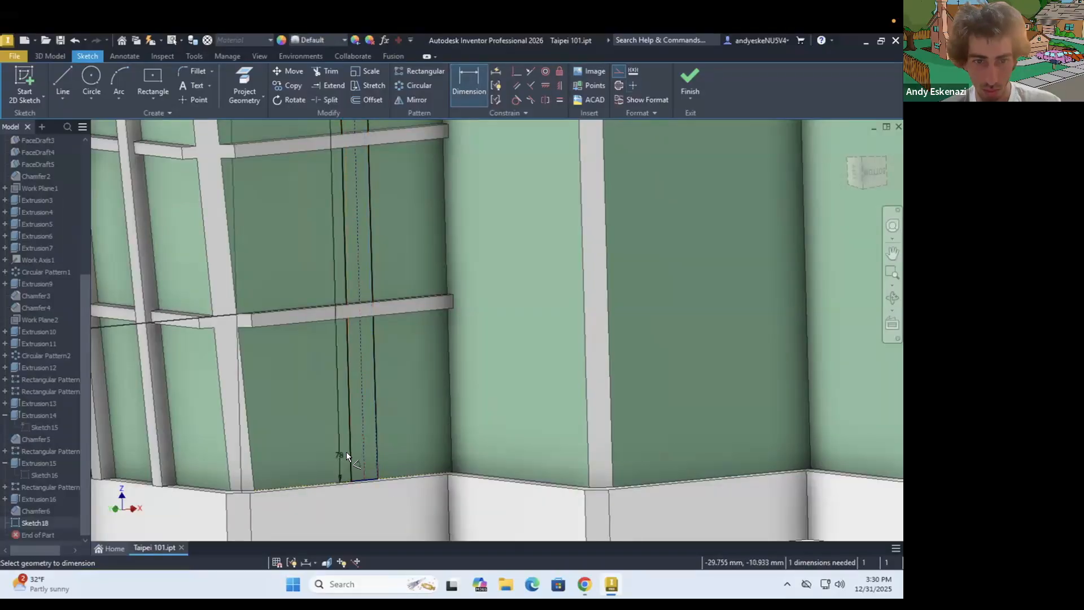
left_click(376, 452)
left_click(376, 522)
type("0.8")
key("Return")
Extrude the thin vertical rectangle 0.2 mm to form a vertical strip on the side face
left_click(50, 56)
left_click(66, 82)
type(".2")
key("Return")
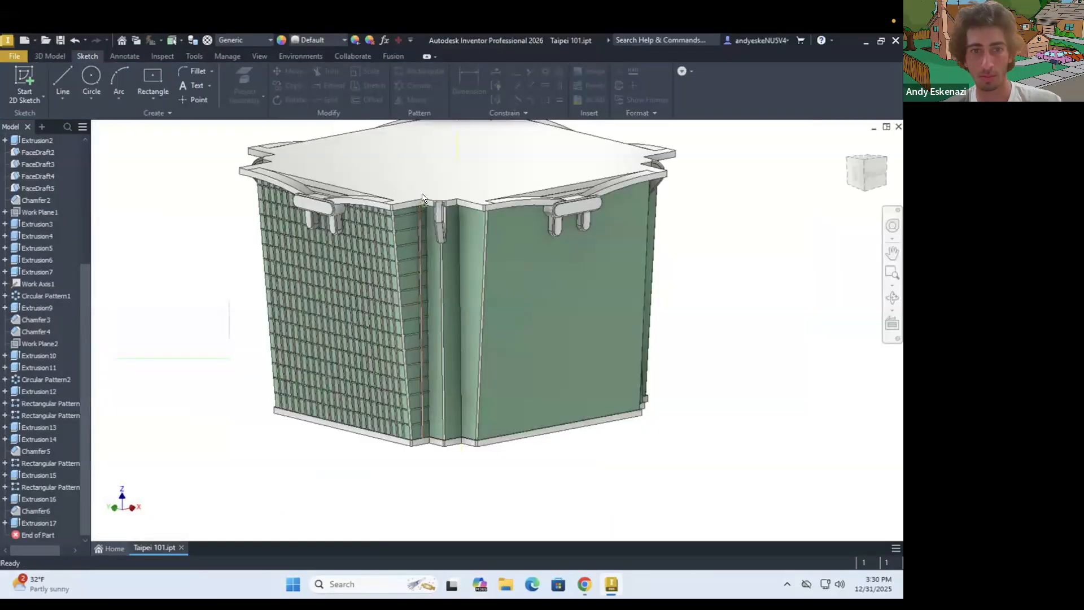
middle_click_drag(423, 199, 432, 237, "shift")
scroll(444, 421, "up", 6)
left_click(49, 56)
left_click(601, 71)
scroll(362, 505, "up", 6)
left_click(361, 485)
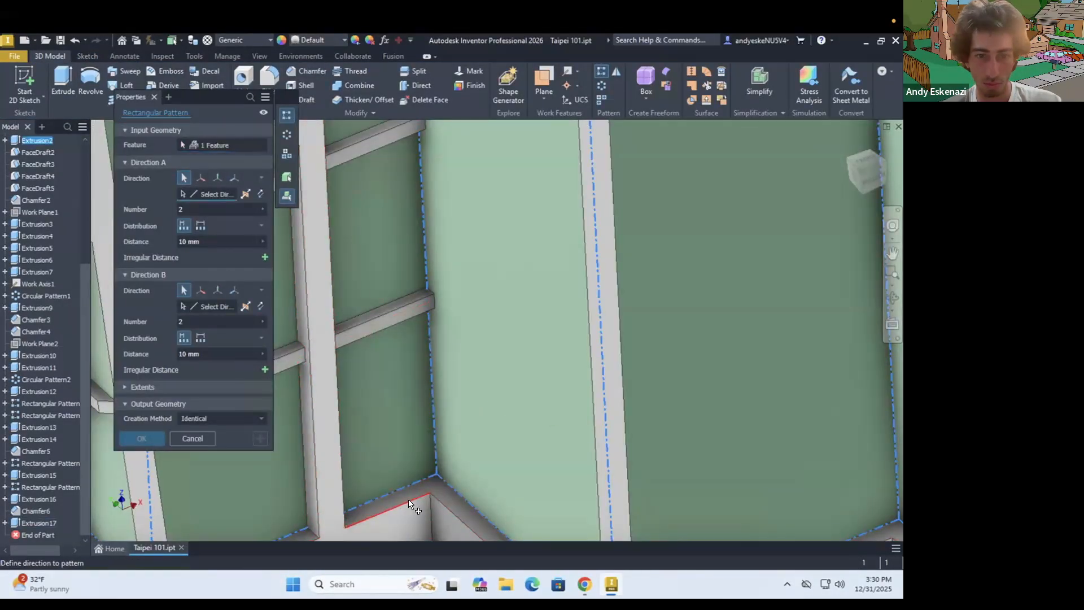
left_click(408, 502)
scroll(408, 452, "down", 8)
left_click(260, 193)
key("Escape")
Pattern the vertical strip across the banded side face with 4 instances spaced 3.1 mm apart
scroll(412, 440, "down", 4)
left_click(601, 71)
left_click(39, 522)
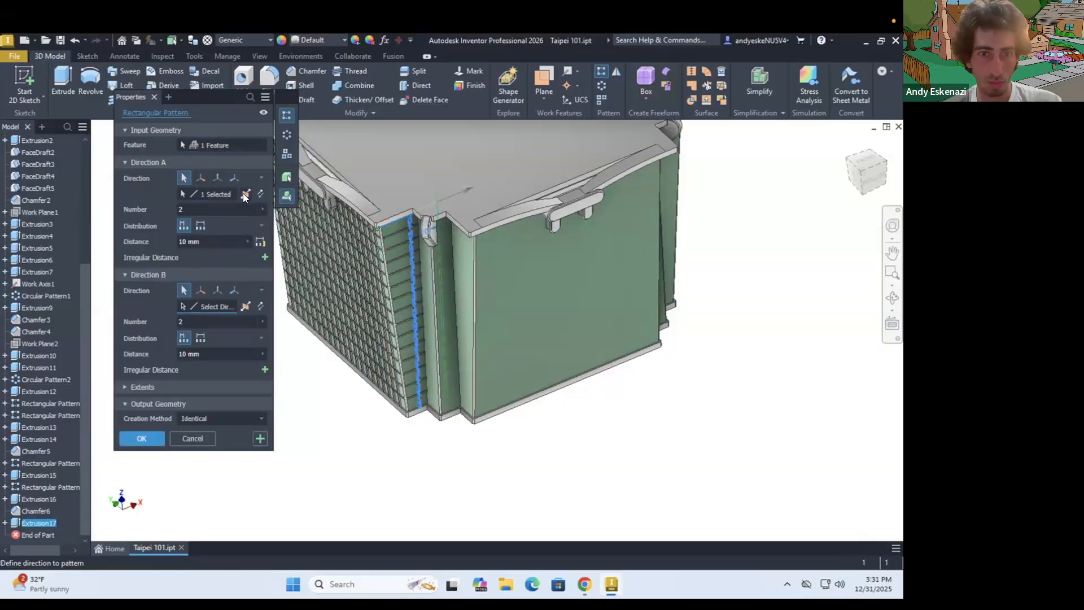
middle_click_drag(396, 227, 398, 234, "shift")
scroll(398, 231, "up", 2)
left_click_drag(189, 209, 175, 209)
type("3")
scroll(389, 220, "up", 5)
middle_click_drag(395, 226, 384, 215, "shift")
left_click_drag(189, 209, 158, 211)
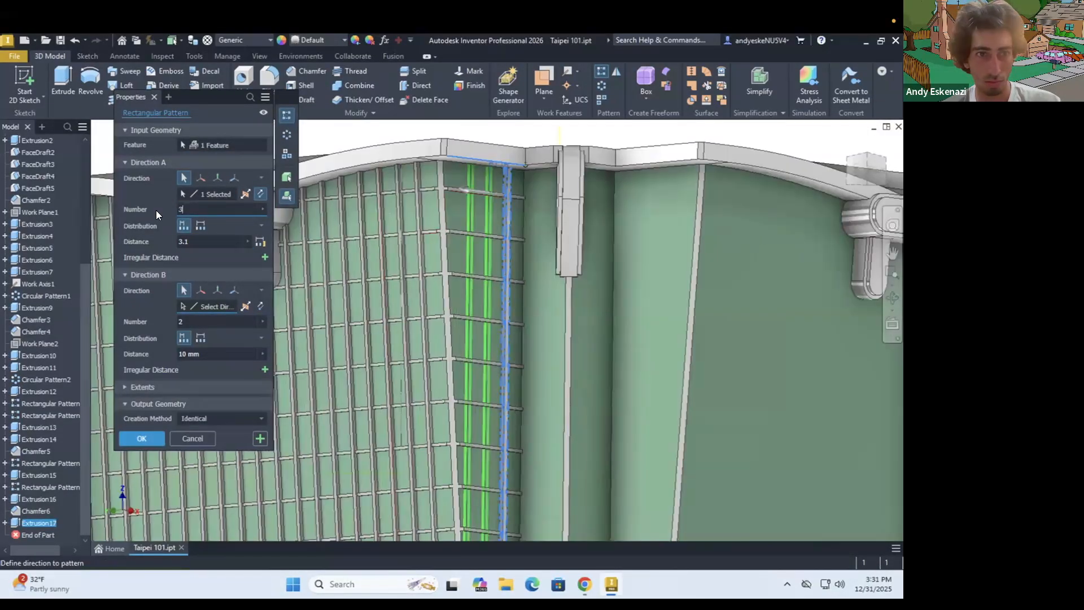
type("4")
key("Return")
Start a sketch on the banded side face and draw a full-height line along its corner edge
scroll(445, 350, "down", 5)
middle_click_drag(445, 350, 429, 316, "shift")
left_click(24, 82)
scroll(394, 355, "up", 8)
scroll(451, 349, "up", 4)
mouse_move(394, 355)
middle_mouse_down("shift")
mouse_move(440, 350)
mouse_move(354, 240)
mouse_move(345, 248)
middle_mouse_up("shift")
left_click(452, 349)
scroll(446, 339, "down", 5)
scroll(337, 272, "down", 5)
left_click(60, 80)
scroll(321, 175, "down", 4)
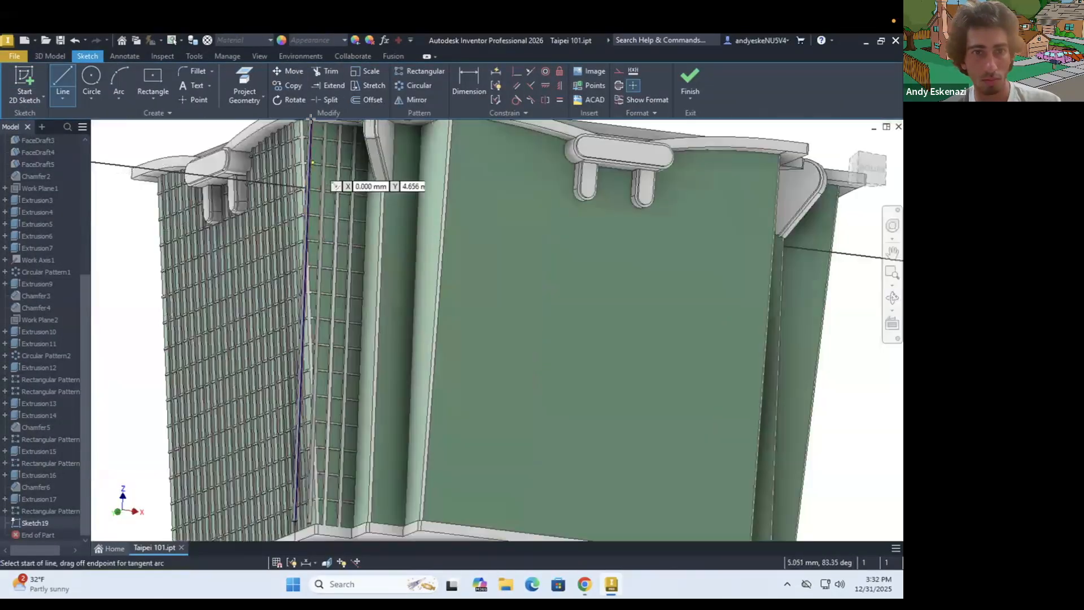
scroll(305, 152, "up", 6)
left_click(296, 136)
Continue the profile at the base with a line about 8.3 mm long running outwards from the corner
scroll(299, 169, "down", 3)
scroll(301, 207, "down", 5)
middle_click_drag(293, 225, 276, 361, "shift")
scroll(265, 452, "up", 5)
left_click(264, 480)
scroll(264, 452, "down", 4)
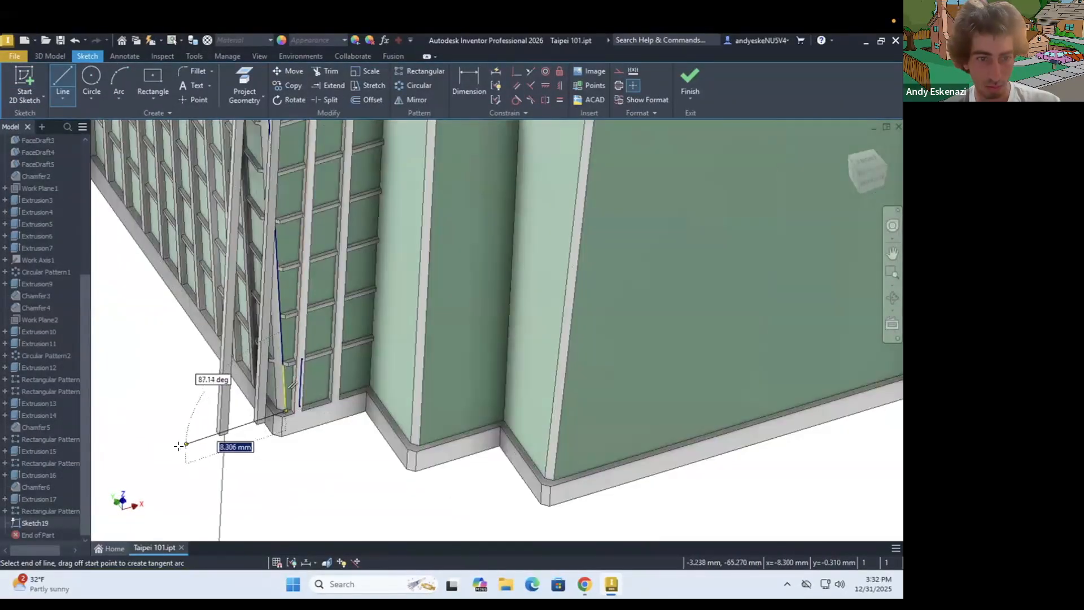
left_click(186, 445)
Close the profile beneath the ledge and extrude it to trim the strips that project beyond the corner
middle_click_drag(185, 316, 181, 164, "shift")
scroll(188, 181, "up", 8)
scroll(265, 216, "up", 4)
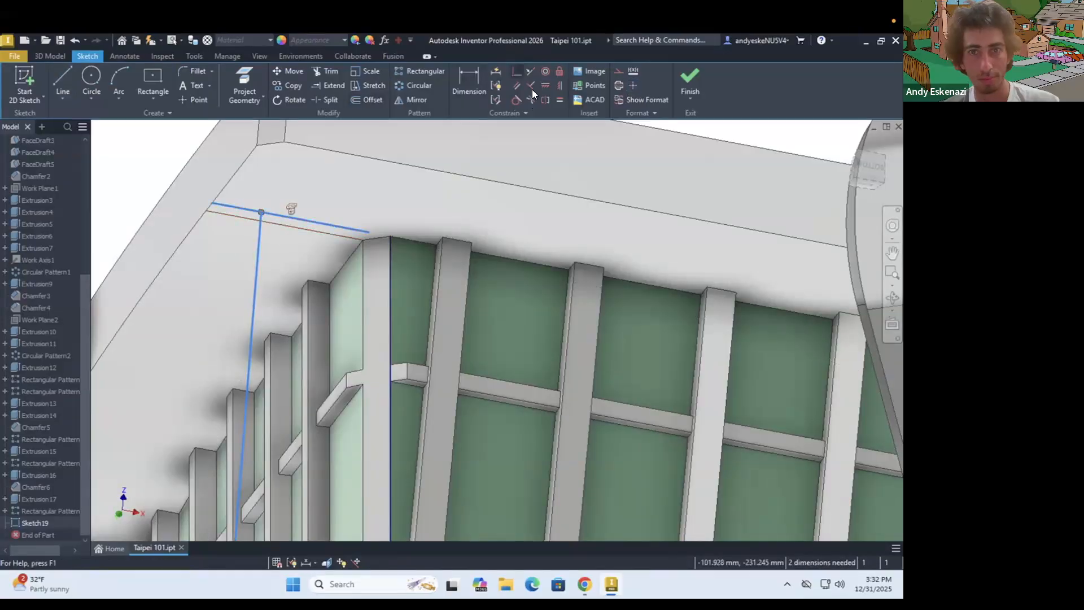
left_click(390, 236)
key("e")
key("Return")
scroll(384, 339, "down", 8)
scroll(384, 398, "up", 8)
Chamfer the trimmed strip's edge at the corner by 0.1 mm
left_click(306, 71)
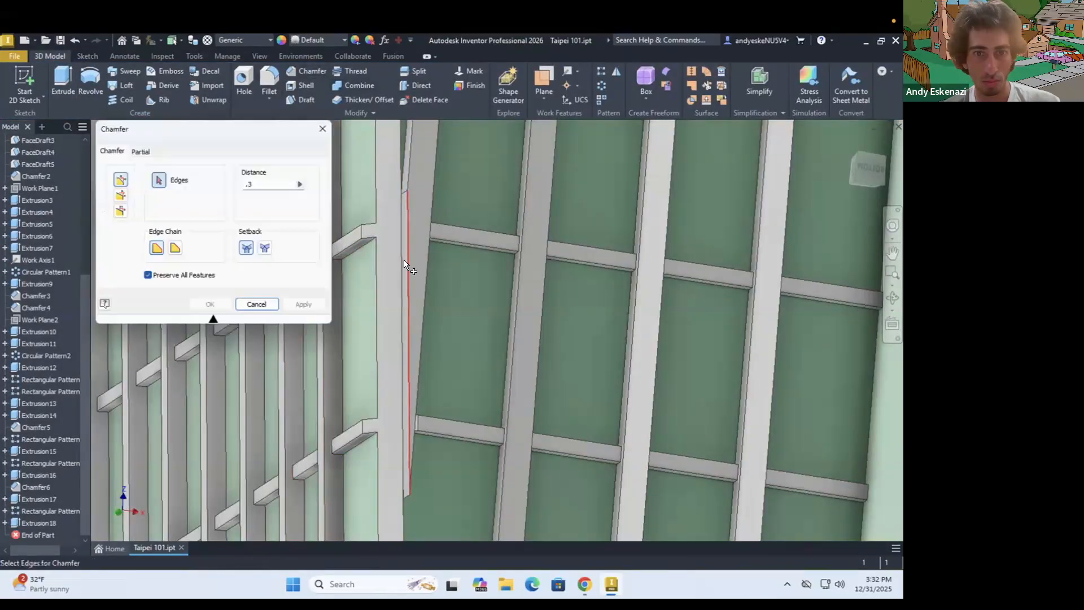
left_click(405, 261)
scroll(413, 293, "down", 7)
scroll(412, 237, "up", 5)
type(".1")
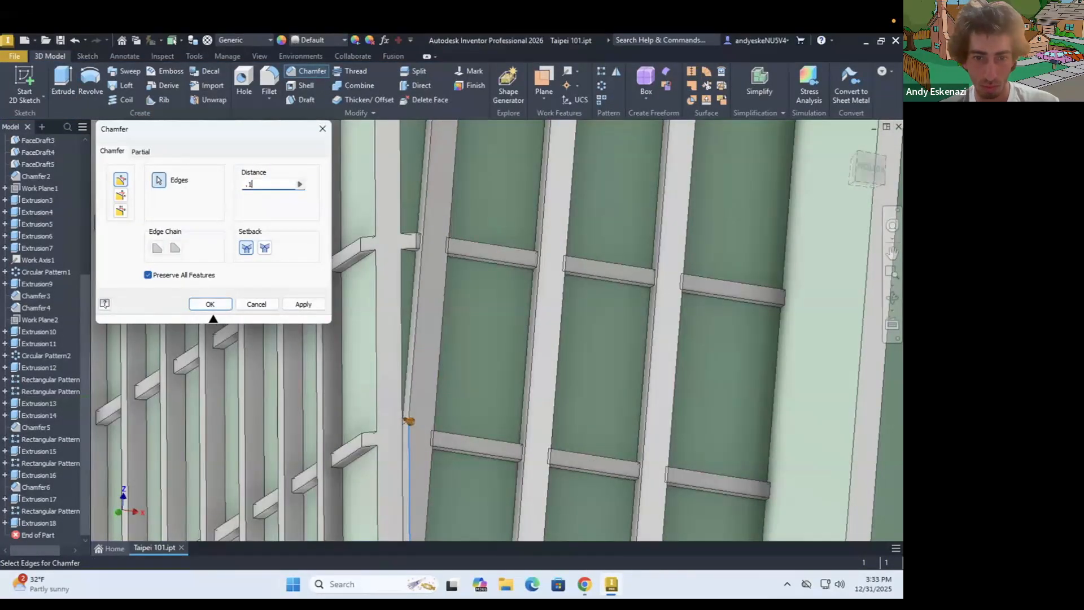
left_click(219, 306)
Reopen the trimmed strip's chamfer for editing and delete the chamfer
middle_click_drag(407, 425, 408, 377, "shift")
scroll(460, 313, "down", 6)
middle_click_drag(612, 400, 452, 299, "shift")
scroll(449, 302, "up", 8)
scroll(452, 297, "up", 4)
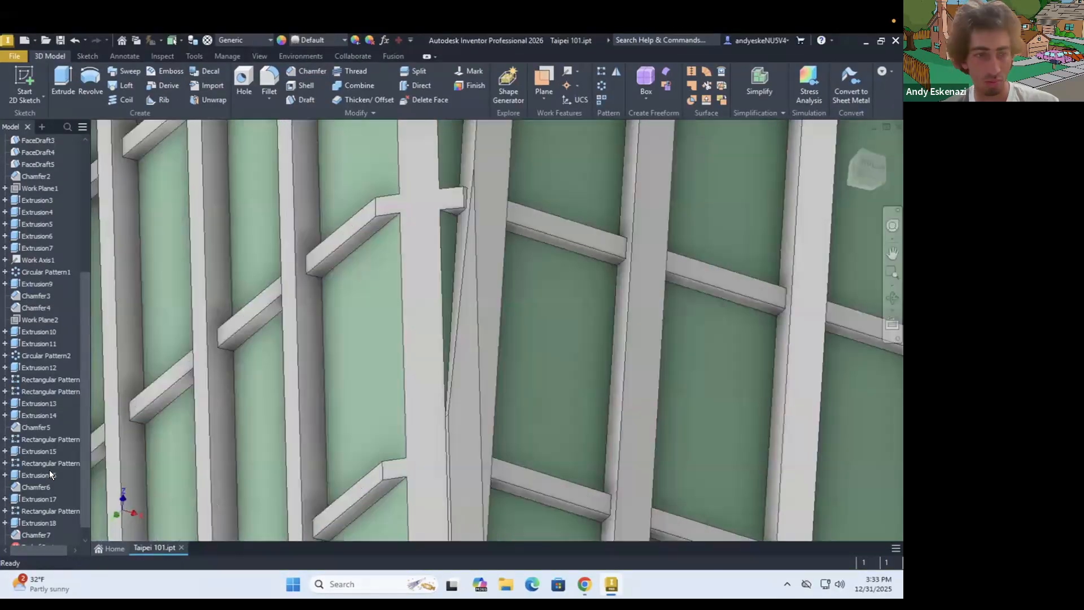
double_click(38, 535)
left_click(211, 307)
scroll(433, 320, "down", 7)
middle_click_drag(433, 319, 412, 361, "shift")
right_click(46, 535)
left_click(69, 419)
Delete the extrusion that trims the strips at the corner of the side face
scroll(275, 372, "up", 4)
middle_click_drag(274, 372, 236, 169, "shift")
scroll(235, 160, "down", 6)
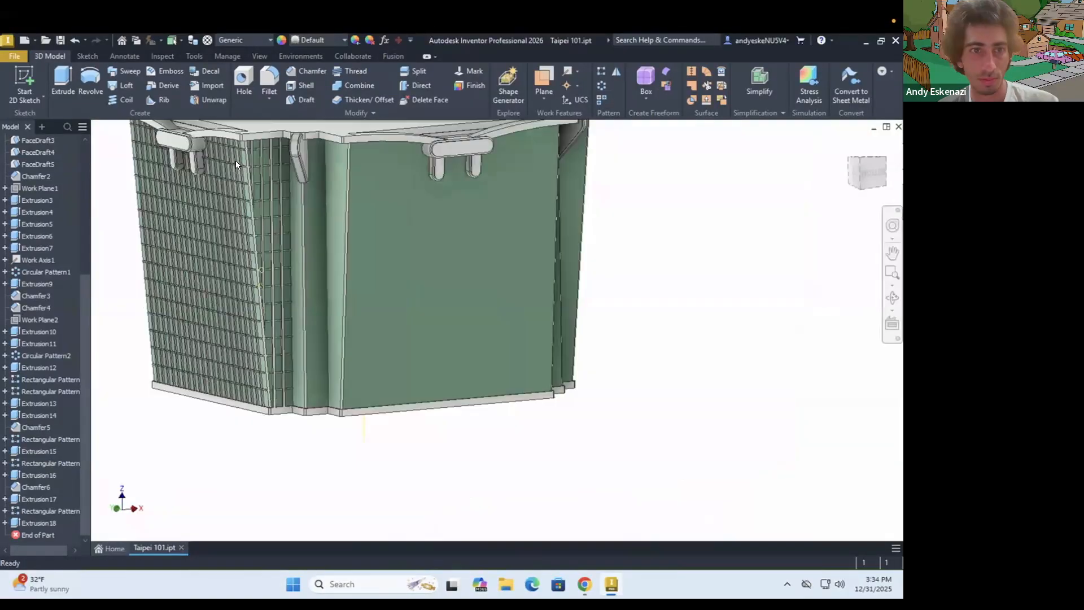
scroll(291, 226, "up", 6)
middle_click_drag(295, 227, 286, 225, "shift")
scroll(296, 227, "up", 3)
scroll(358, 312, "down", 4)
scroll(358, 313, "down", 8)
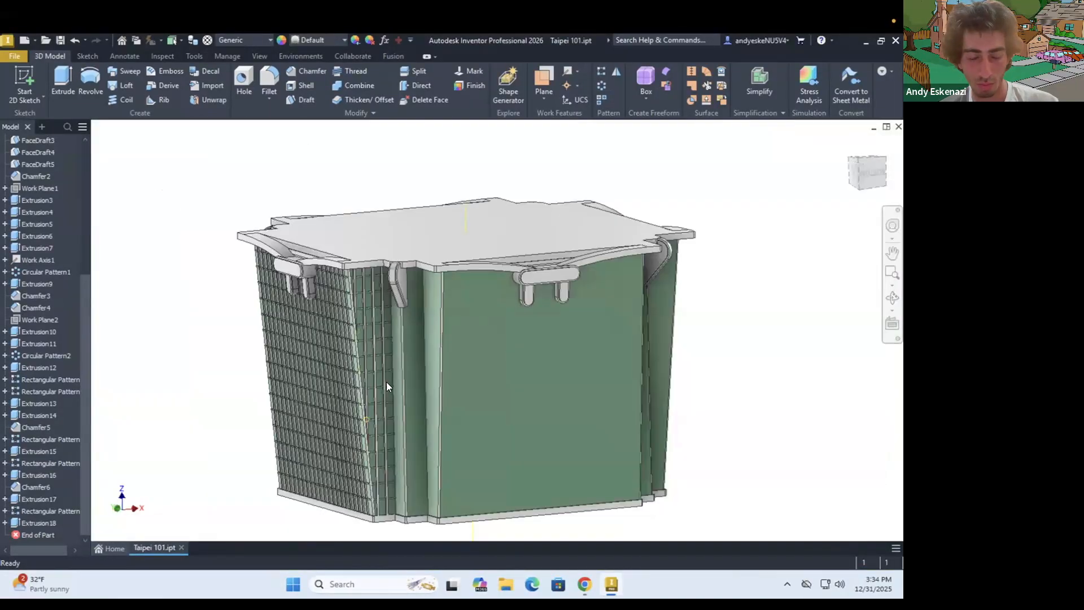
scroll(387, 383, "up", 3)
right_click(48, 523)
left_click(73, 370)
Set the vertical strip pattern on the banded side face to 3 instances
right_click(57, 523)
left_click(82, 435)
left_click(195, 209)
type("3")
key("Return")
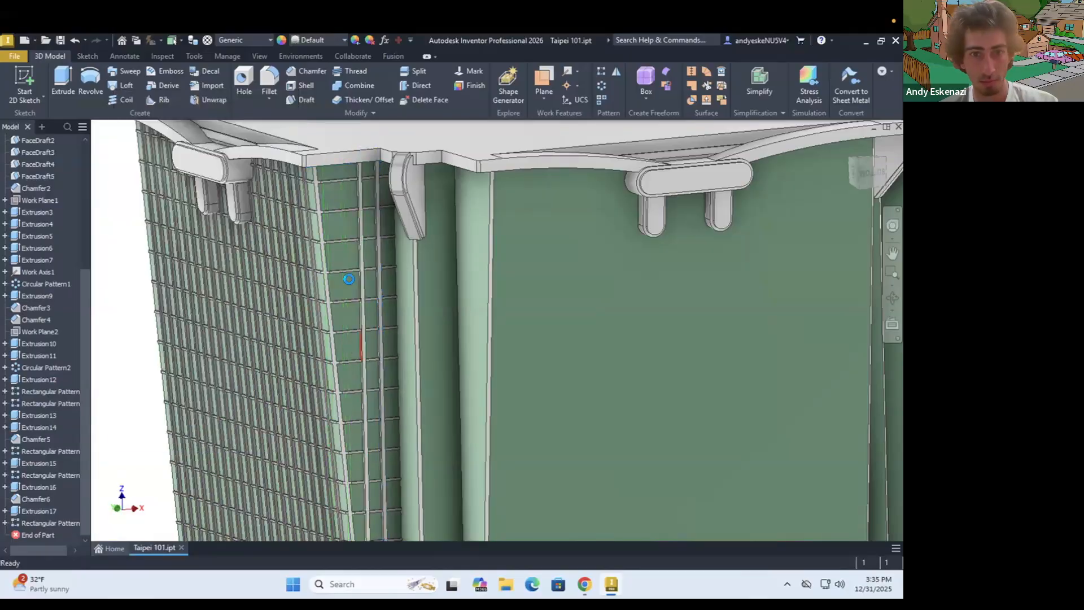
Sketch a thin horizontal rectangle on the adjacent narrow face, running from the existing band's end to the outer vertical edge
scroll(349, 279, "down", 5)
scroll(408, 367, "up", 4)
left_click(24, 82)
left_click(407, 404)
scroll(398, 451, "up", 8)
left_click(149, 79)
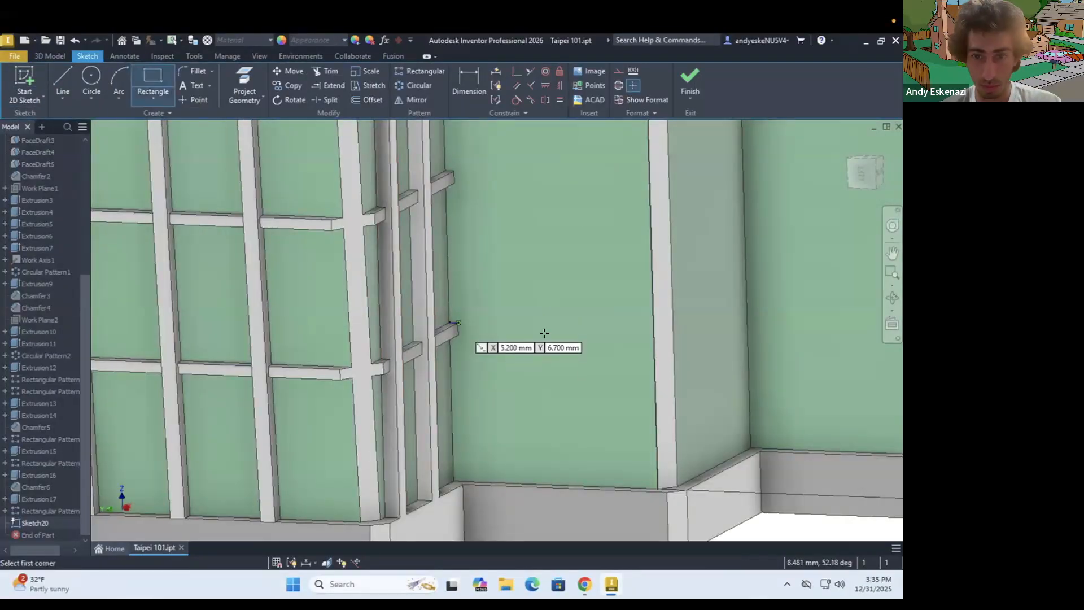
left_click(458, 324)
left_click(653, 341)
key("Escape")
Extrude the thin rectangle to form a horizontal band on the adjacent narrow face
scroll(460, 335, "up", 5)
scroll(495, 351, "up", 7)
left_click_drag(495, 305, 493, 329)
key("e")
left_click(141, 321)
scroll(553, 314, "down", 12)
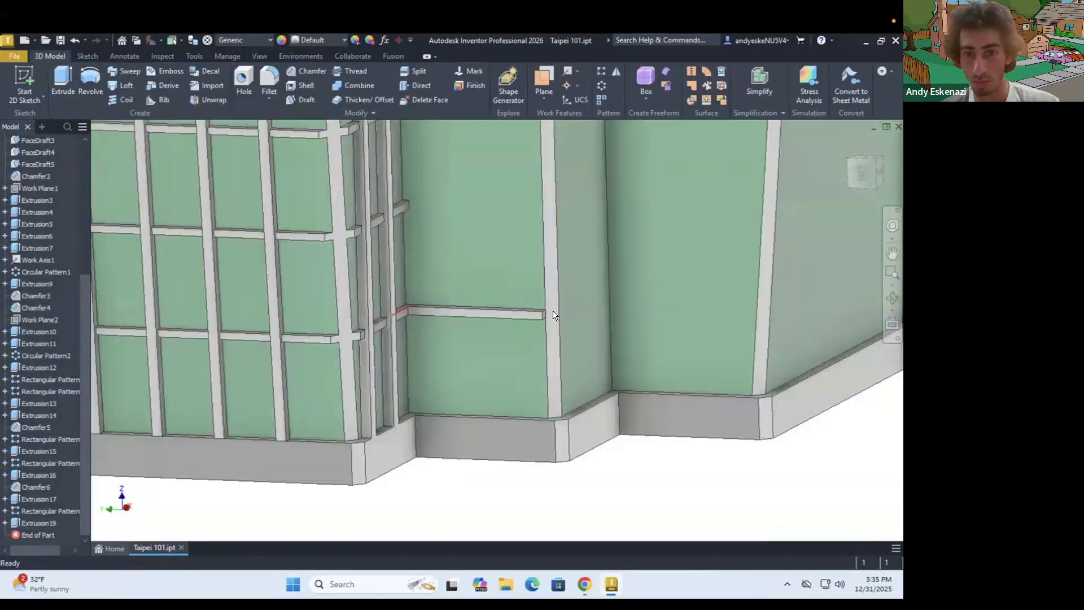
Chamfer the outer end edge of the new horizontal band
scroll(550, 314, "up", 6)
left_click(307, 72)
left_click(525, 318)
left_click(210, 303)
scroll(643, 322, "down", 6)
Reopen and reconfirm the settings of the new band's chamfer and extrusion
right_click(36, 535)
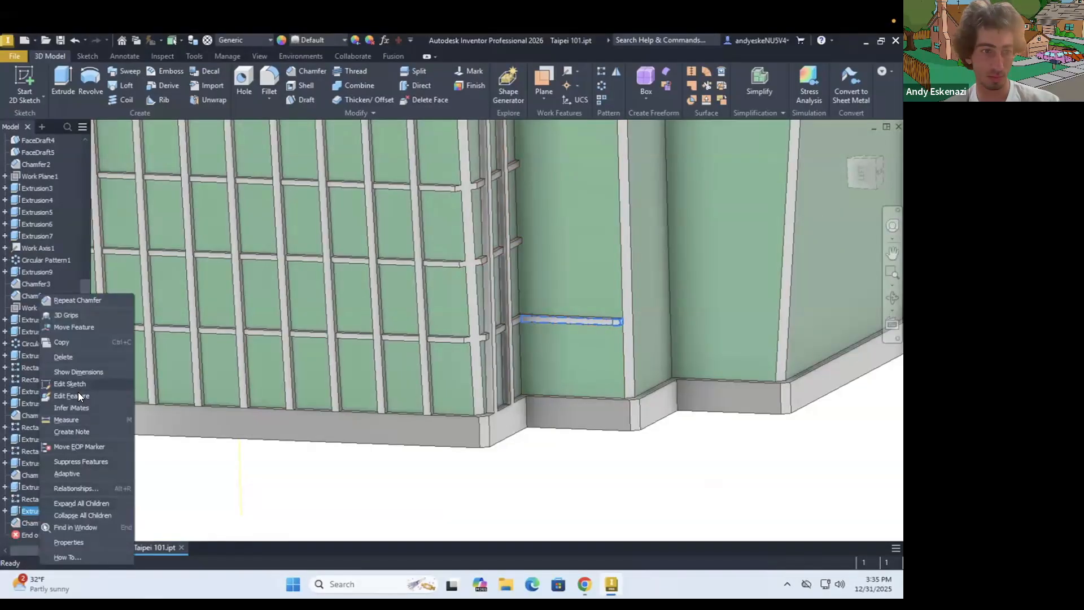
left_click(78, 392)
left_click(210, 304)
right_click(47, 511)
left_click(89, 394)
left_click(142, 309)
Pattern the chamfered horizontal band up the narrow face with 15 instances spaced 4.97 mm apart
scroll(623, 326, "up", 4)
left_click(602, 71)
left_click(43, 511)
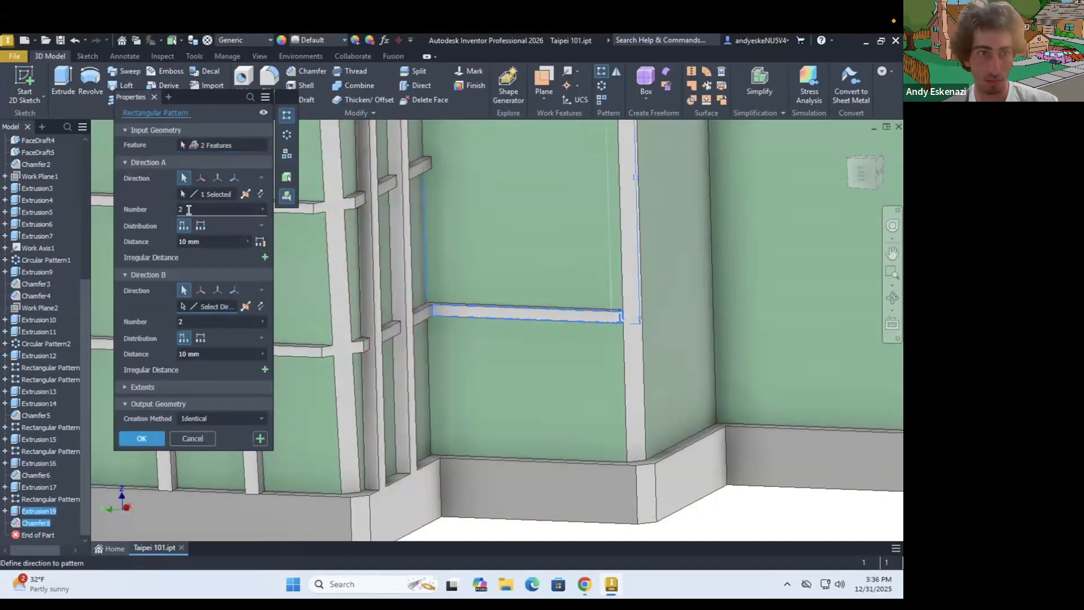
type("4.98")
scroll(436, 244, "down", 5)
scroll(448, 205, "up", 9)
double_click(215, 240)
type("4.95")
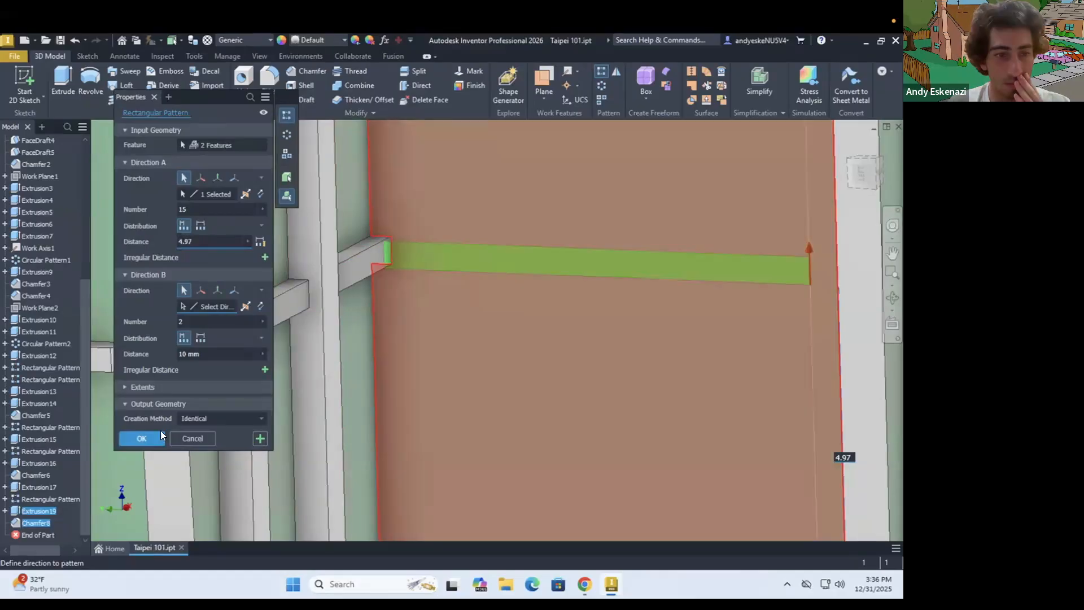
left_click(159, 436)
Check the settings of an earlier pattern and set the new band pattern's spacing to 4.955 mm
right_click(33, 451)
left_click(64, 410)
left_click(193, 438)
double_click(49, 534)
double_click(211, 239)
type("4.955")
left_click(148, 438)
Sketch a full-height vertical construction line on the newly banded narrow face, dimensioned 3.1 mm from its side edge
scroll(609, 284, "down", 8)
middle_click_drag(609, 285, 542, 333, "shift")
left_click(18, 80)
left_click(541, 372)
scroll(508, 342, "up", 5)
mouse_move(604, 344)
middle_mouse_down("shift")
mouse_move(501, 337)
mouse_move(564, 271)
middle_mouse_up("shift")
left_click(63, 82)
left_click(497, 391)
scroll(566, 395, "down", 6)
scroll(564, 225, "up", 5)
left_click(540, 218)
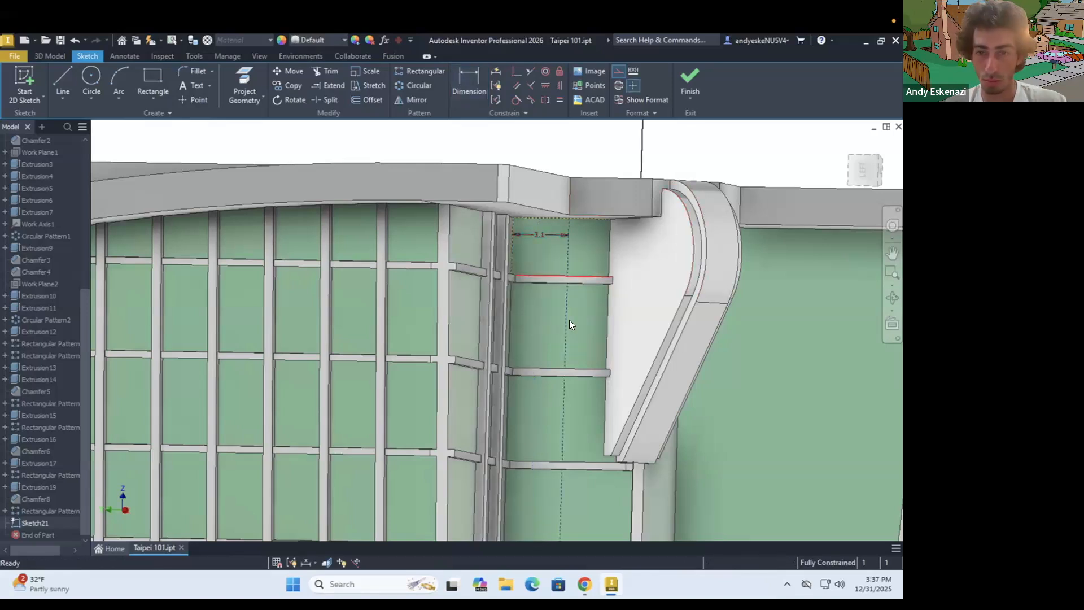
Draw a thin, full-height rectangle centred on the construction line of the narrow face
key("r")
scroll(569, 319, "down", 5)
scroll(490, 416, "up", 6)
key("r")
scroll(452, 271, "down", 6)
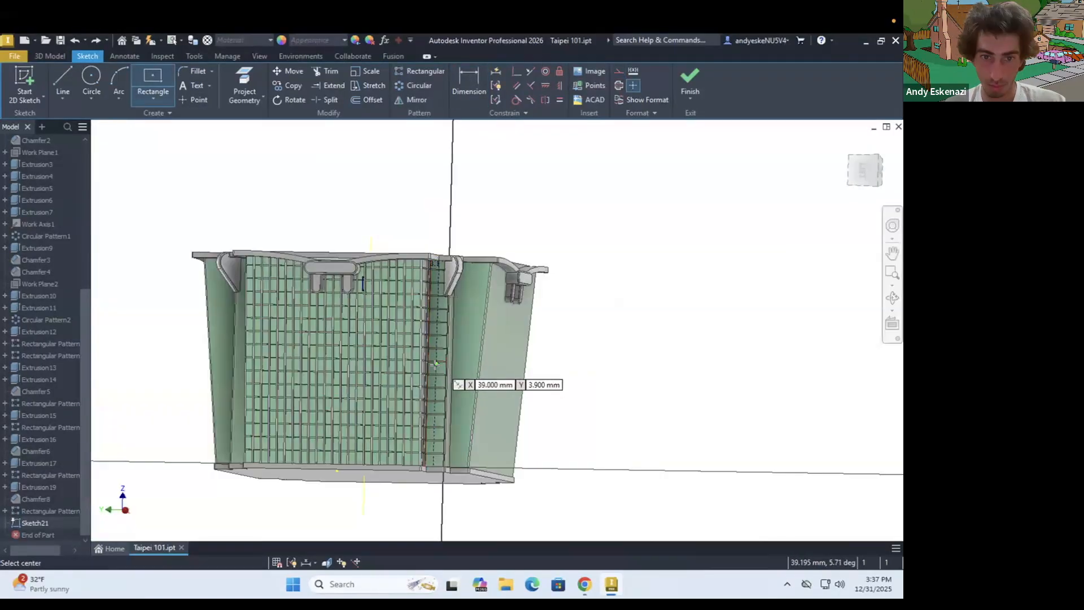
left_click(443, 465)
scroll(440, 260, "up", 5)
left_click(544, 238)
Set the thin vertical rectangle's width to 0.5 mm
key("d")
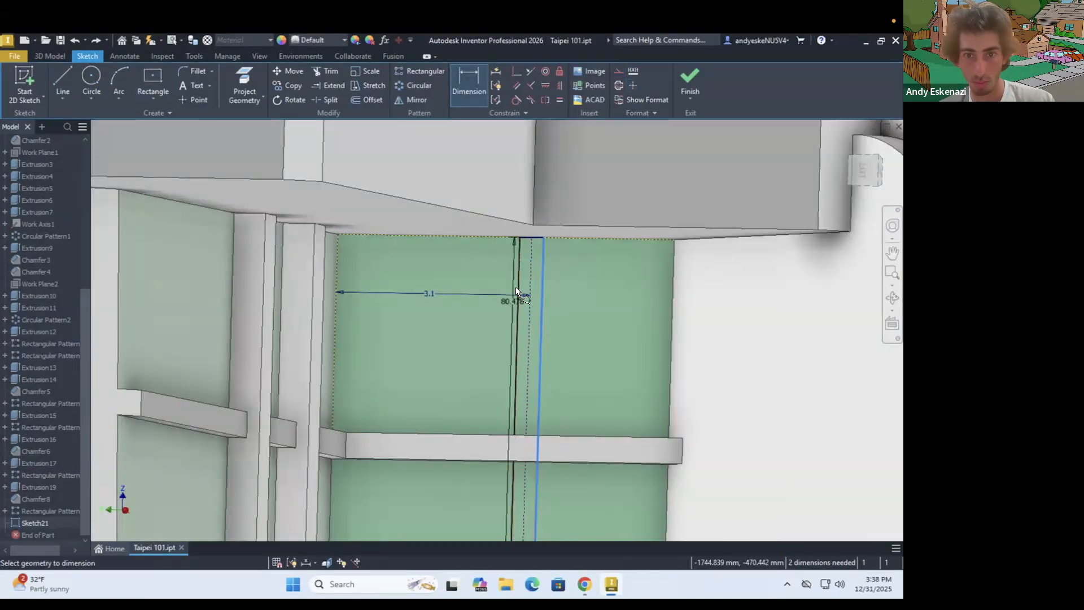
scroll(534, 231, "up", 5)
left_click(558, 255)
left_click(421, 308)
type("0.5")
key("Return")
Extrude the thin rectangle to form a vertical strip across the bands of the narrow face
key("e")
left_click(522, 316)
key("Return")
Try a rectangular pattern of the new vertical strip on the narrow face
left_click(600, 75)
left_click(141, 438)
scroll(452, 367, "down", 10)
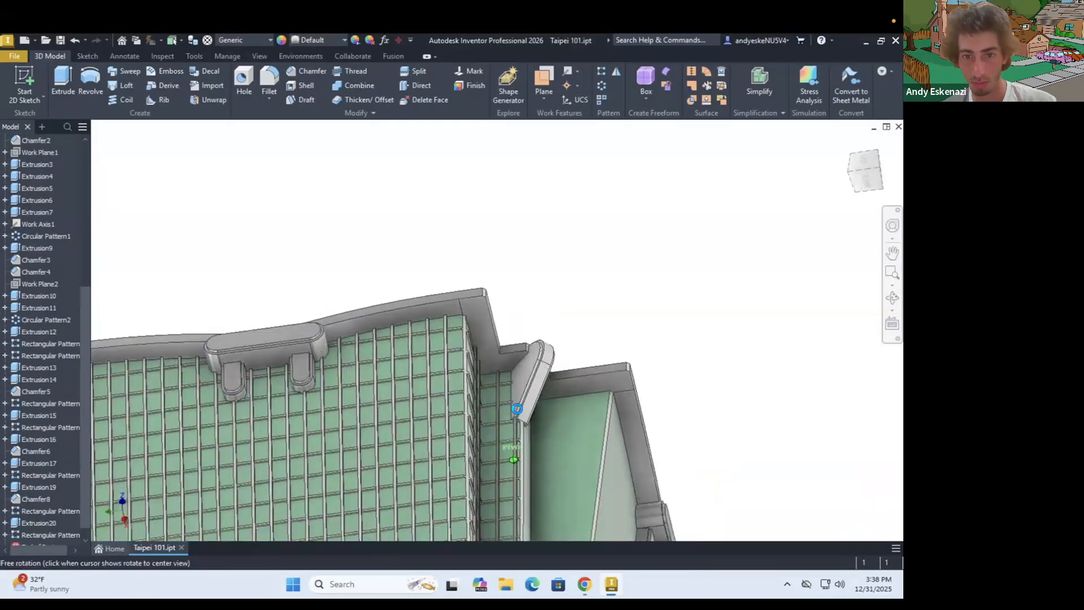
middle_click_drag(462, 394, 537, 417, "shift")
scroll(258, 254, "down", 3)
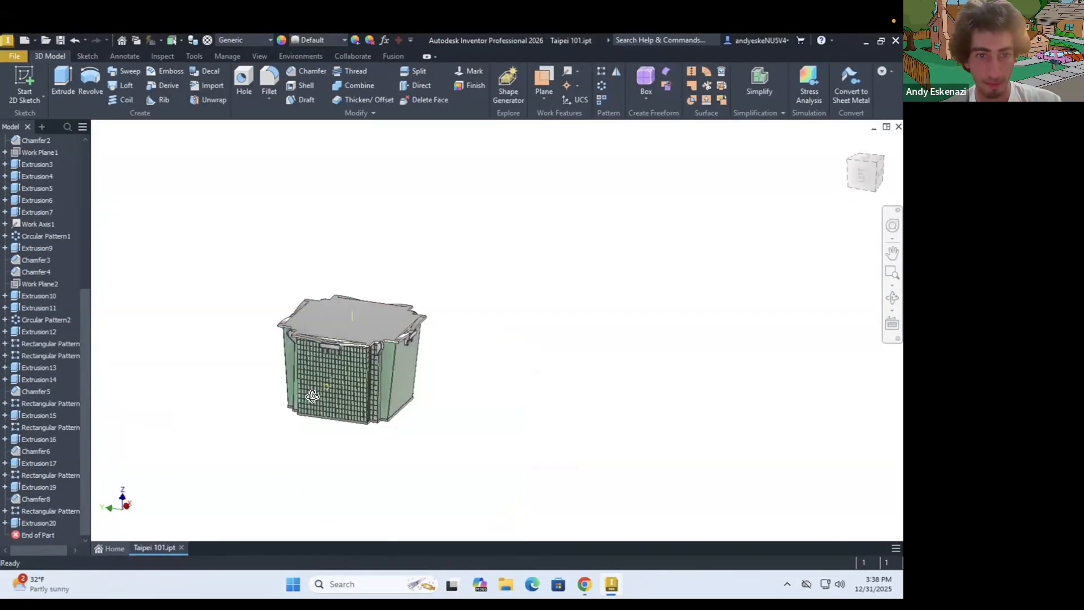
left_click(38, 332)
left_click(74, 542)
key("Escape")
Mirror the side-face strip and band features, Extrusion15 through Extrusion20 with their chamfers and patterns, about the XZ plane
scroll(226, 339, "up", 5)
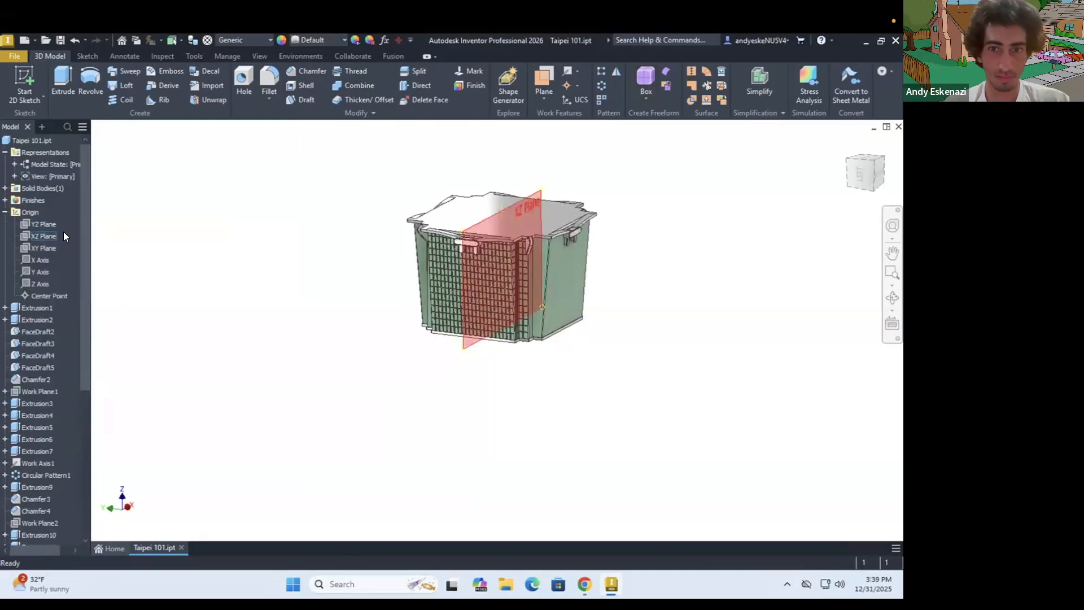
left_click(64, 233)
left_click(616, 72)
scroll(38, 481, "down", 7)
scroll(547, 322, "up", 6)
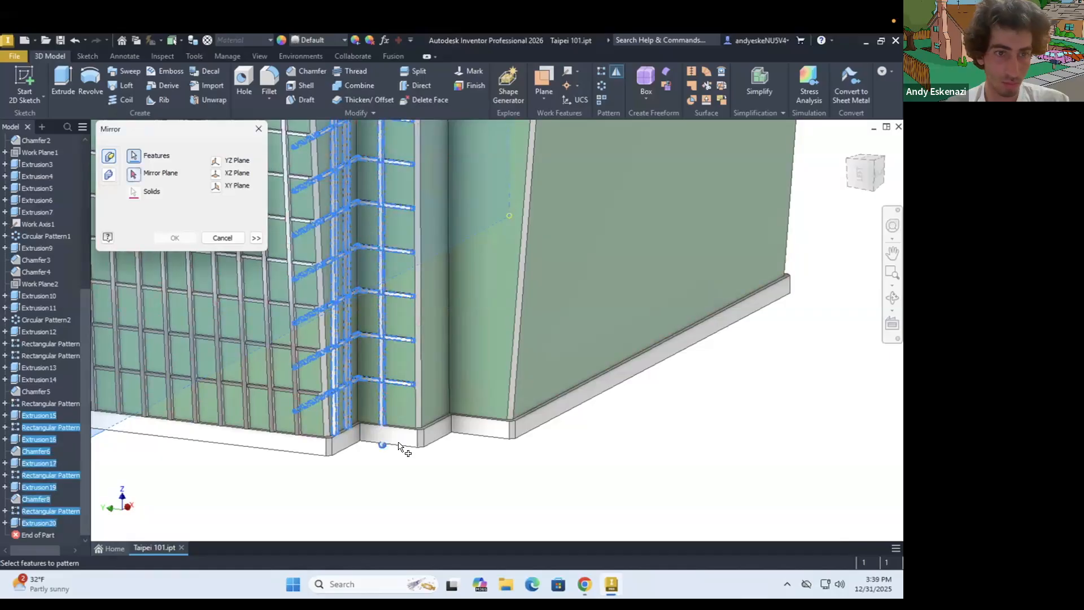
scroll(398, 446, "down", 8)
left_click(134, 174)
scroll(421, 236, "up", 4)
left_click(134, 175)
scroll(50, 252, "up", 7)
left_click(44, 236)
left_click(182, 238)
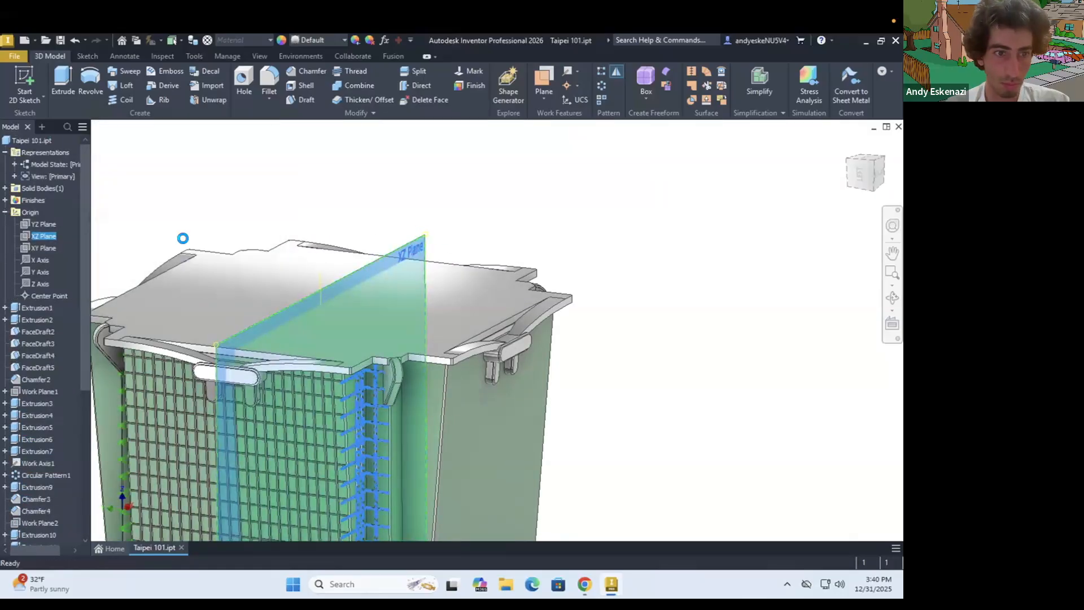
Turn off the visibility of the XZ plane used for the mirror
scroll(245, 362, "down", 5)
right_click(39, 234)
left_click(67, 309)
right_click(268, 345)
scroll(42, 489, "down", 6)
scroll(42, 488, "up", 5)
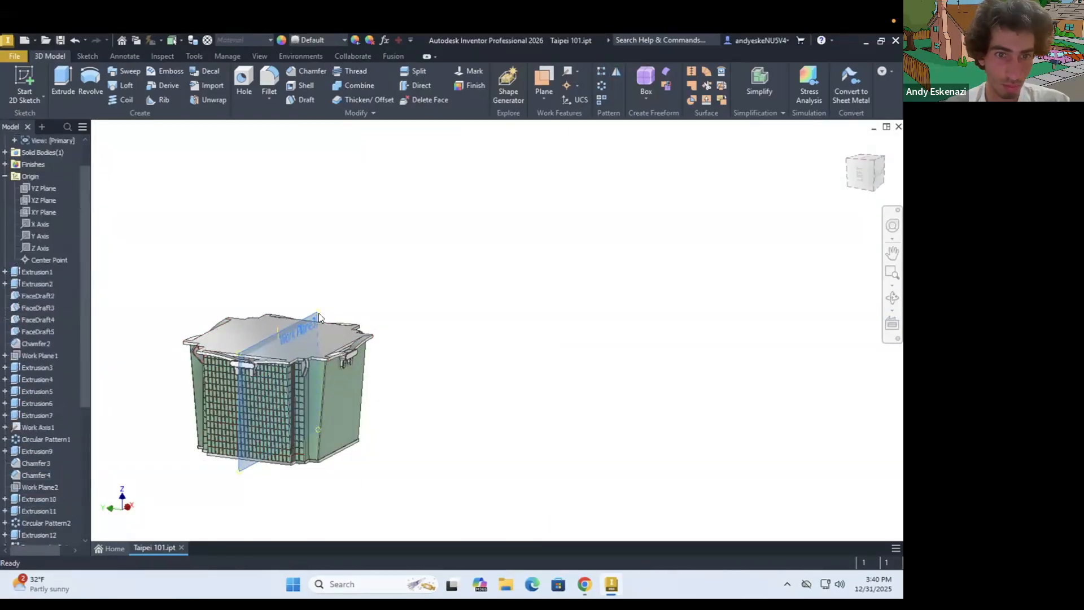
scroll(34, 423, "down", 6)
right_click(316, 313)
left_click(351, 327)
middle_click_drag(271, 404, 220, 339, "shift")
scroll(300, 384, "up", 4)
scroll(254, 350, "down", 5)
scroll(221, 339, "up", 5)
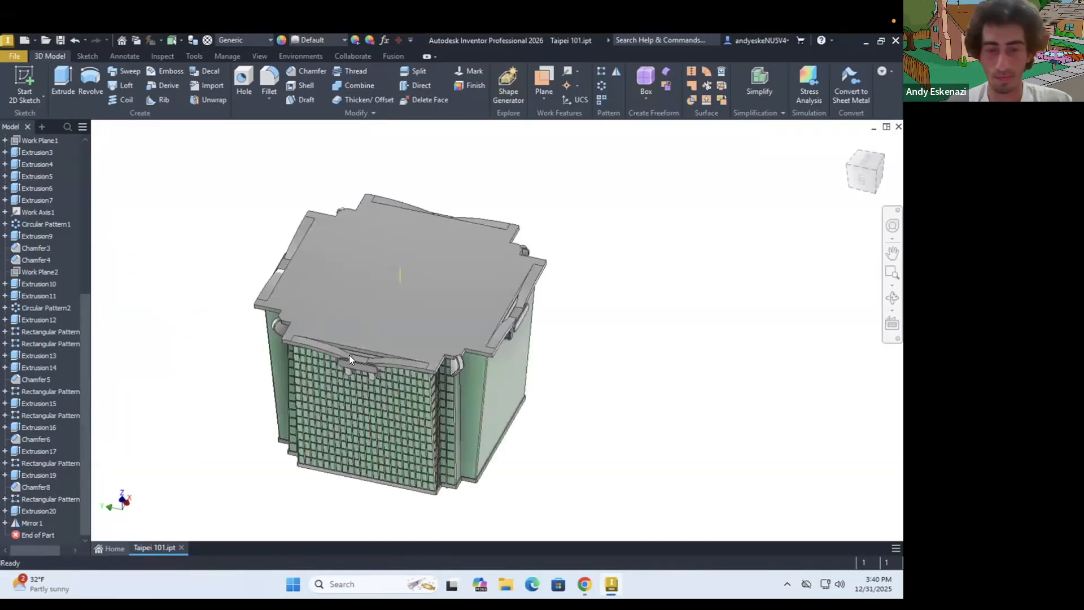
middle_click_drag(350, 359, 133, 198, "shift")
right_click(35, 523)
left_click(70, 505)
left_click(180, 289)
left_click(150, 562)
left_click(196, 339)
Circular-pattern all strip and band features from Extrusion12 through Mirror1 around the vertical work axis, with 4 instances over 360 degrees
left_click(601, 85)
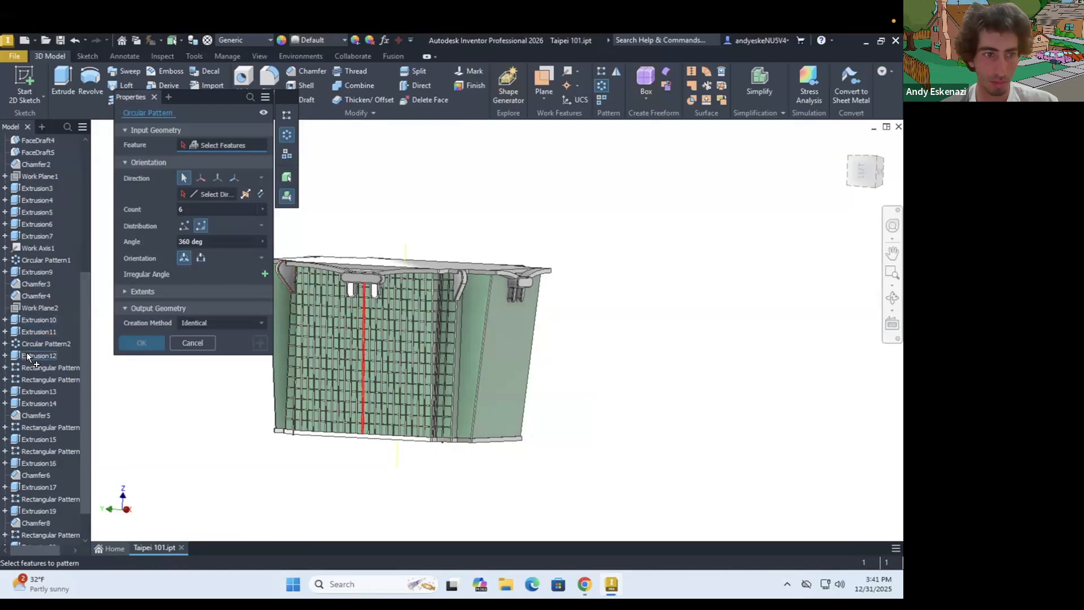
left_click(29, 356)
scroll(34, 333, "down", 1)
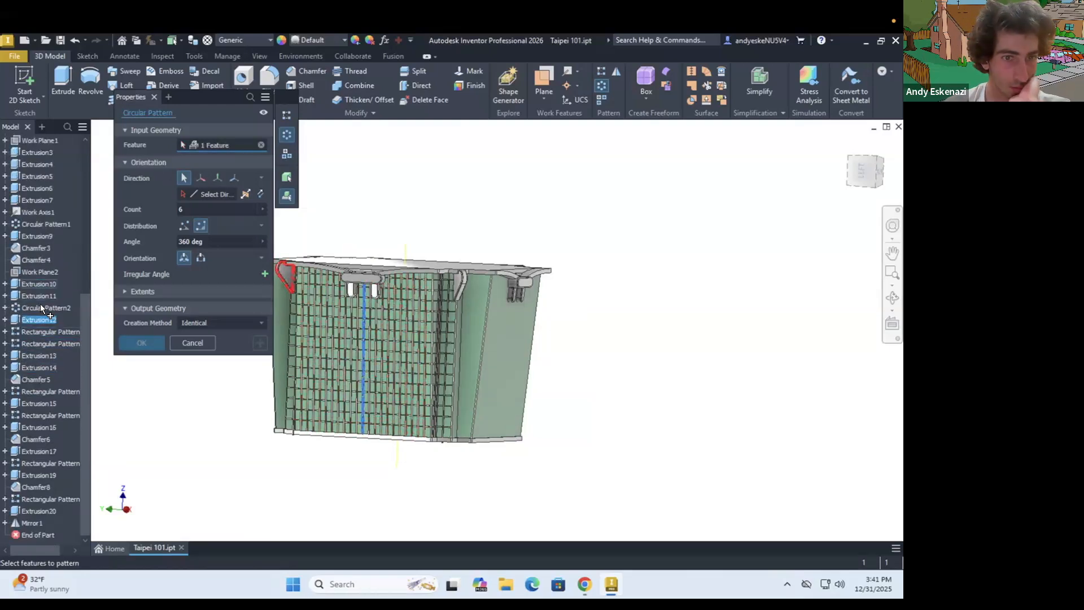
left_click(34, 524, "shift")
type("4")
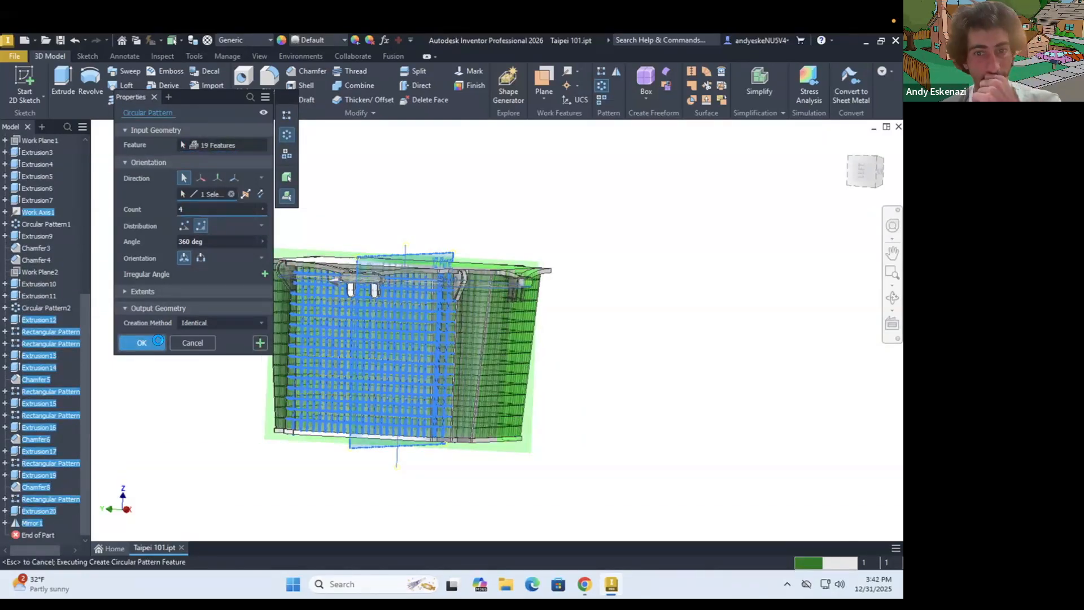
Hide the two vertical work planes crossing the tower segment
middle_click_drag(418, 237, 507, 302, "shift")
right_click(515, 455)
left_click(550, 471)
right_click(324, 482)
left_click(356, 500)
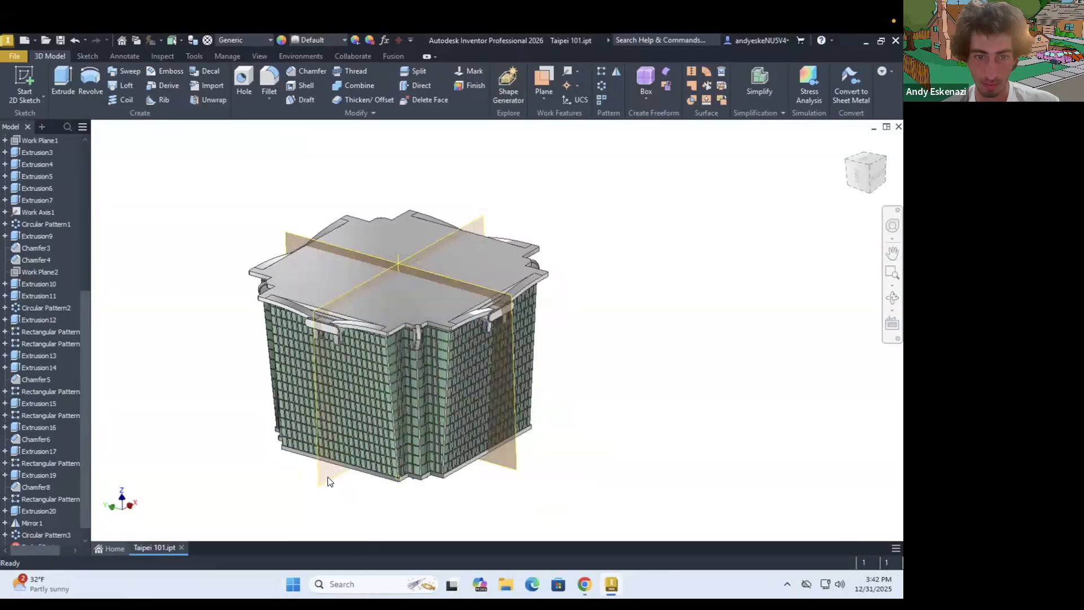
right_click(514, 455)
left_click(546, 473)
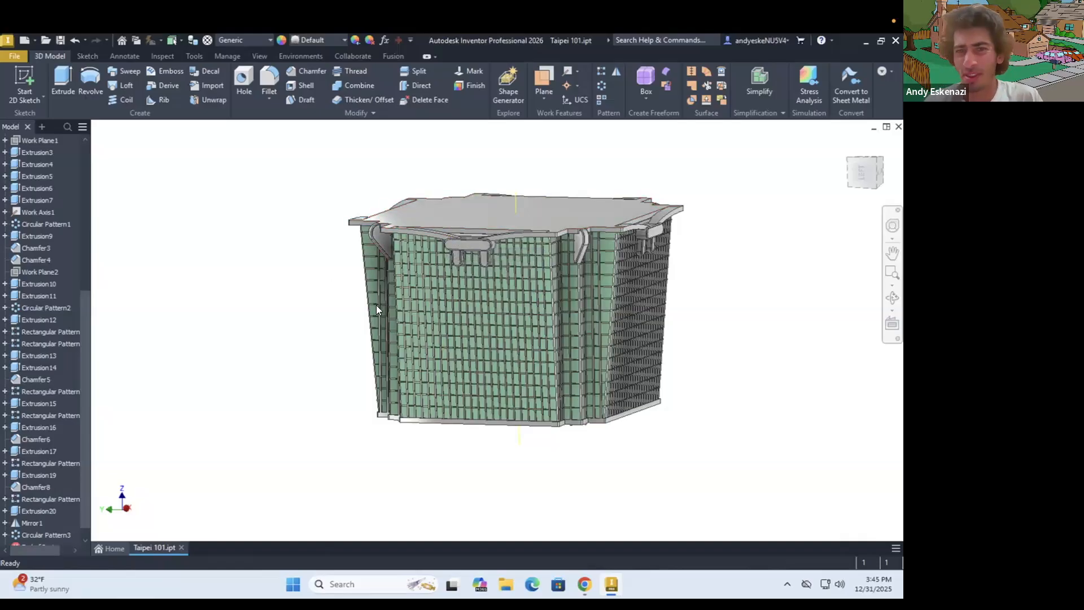
Examine the strips and bands around the segment and compare them with the Taipei 101 reference photo in the browser
middle_click_drag(553, 268, 450, 307, "shift")
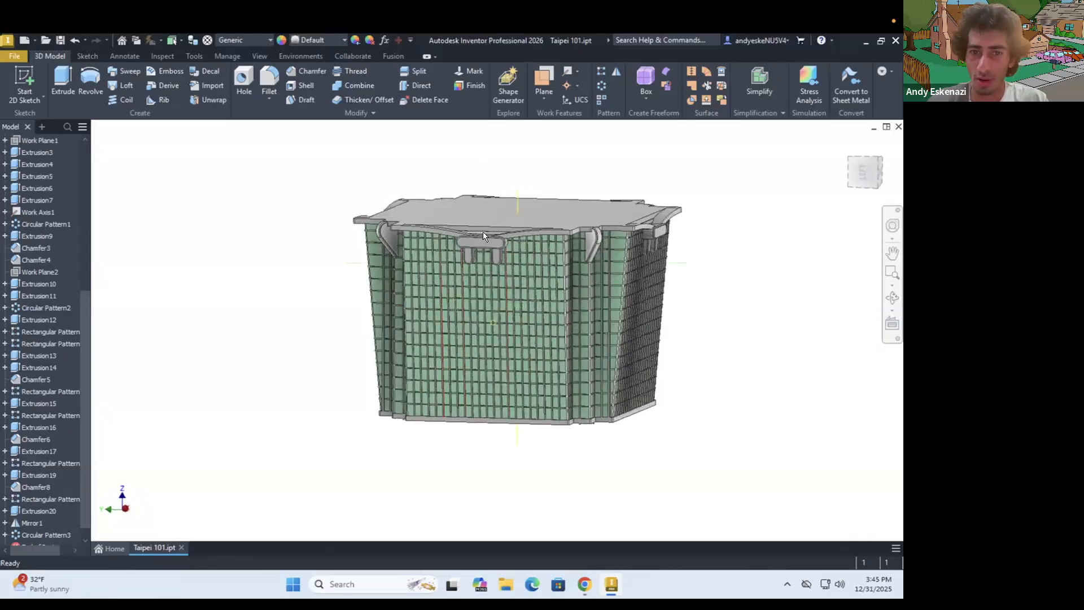
scroll(474, 234, "down", 5)
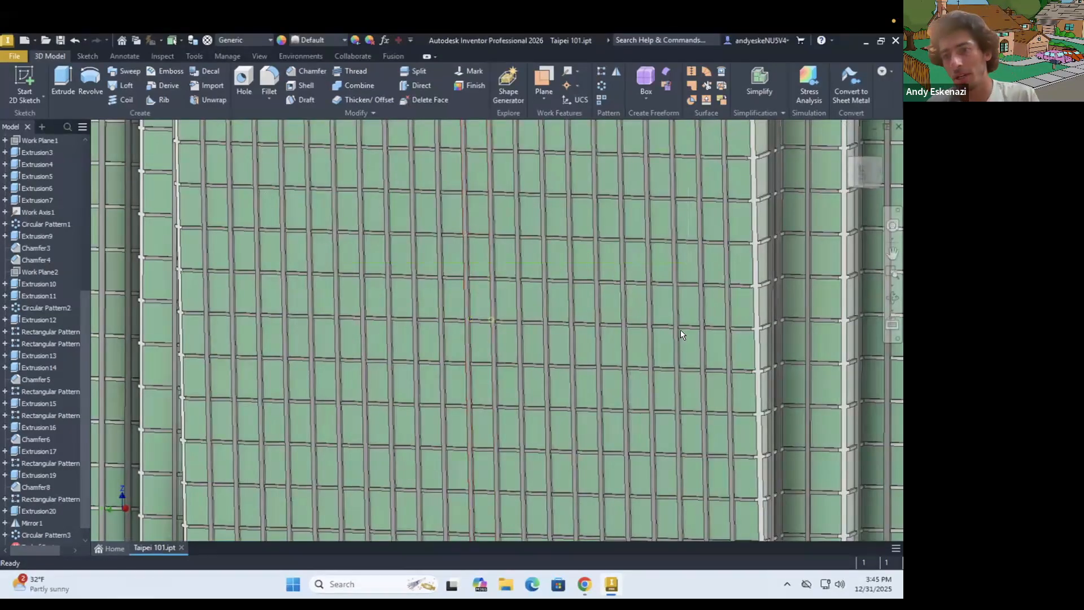
scroll(707, 317, "up", 5)
scroll(708, 315, "down", 5)
middle_click_drag(700, 314, 700, 318, "shift")
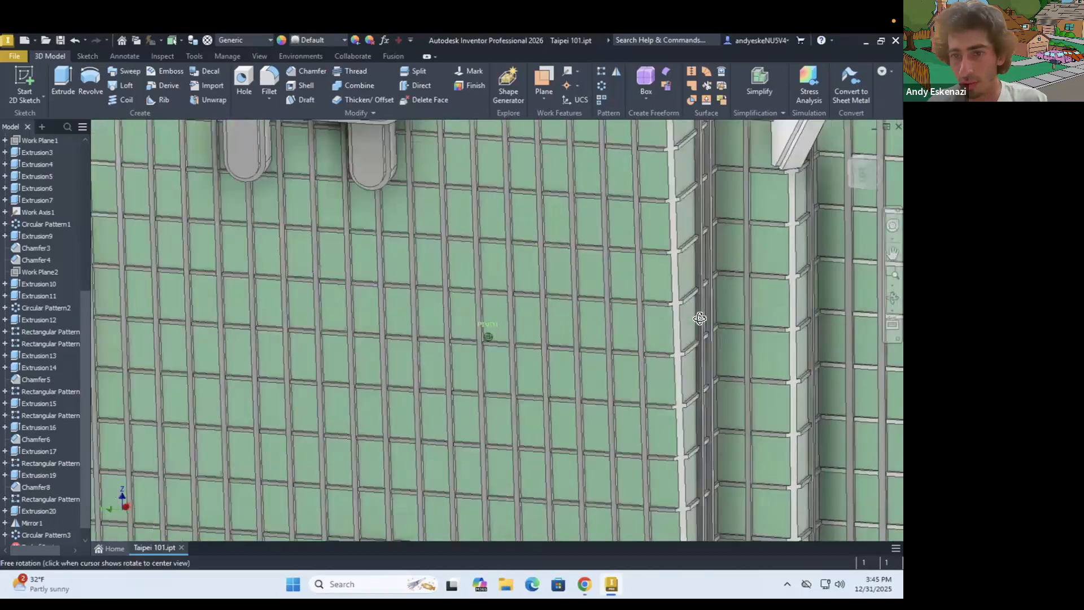
scroll(631, 306, "up", 8)
mouse_move(643, 347)
middle_mouse_down("shift")
mouse_move(624, 346)
mouse_move(635, 362)
middle_mouse_up("shift")
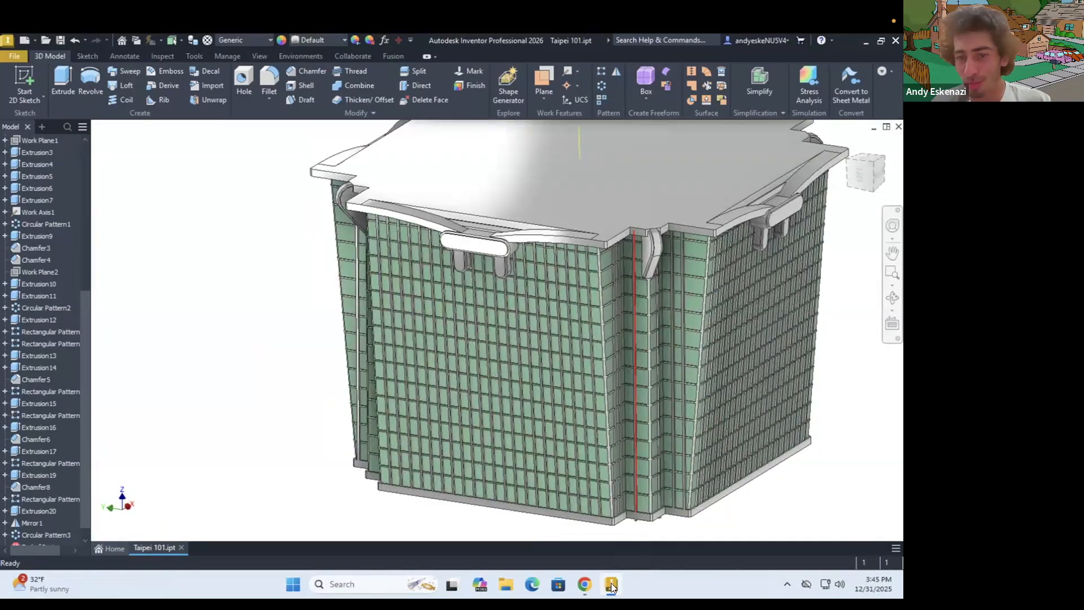
left_click(585, 584)
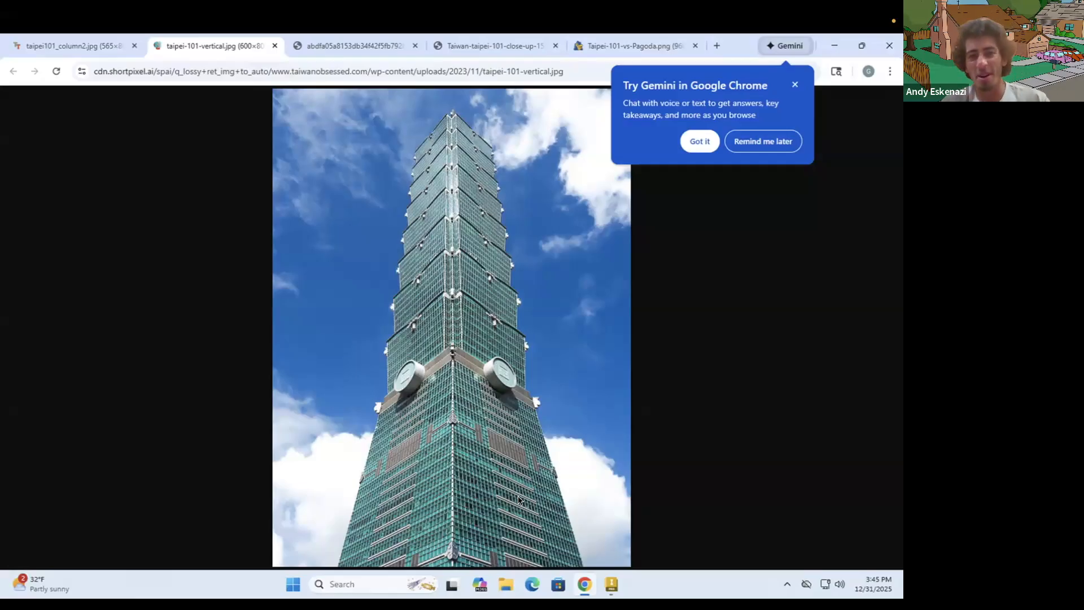
left_click(610, 584)
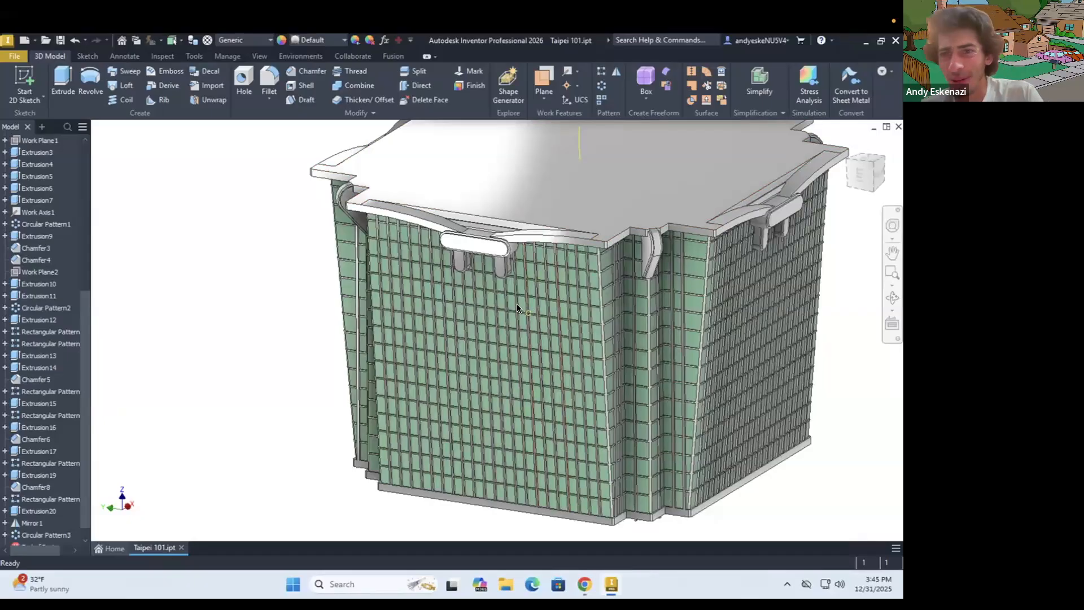
scroll(411, 287, "down", 3)
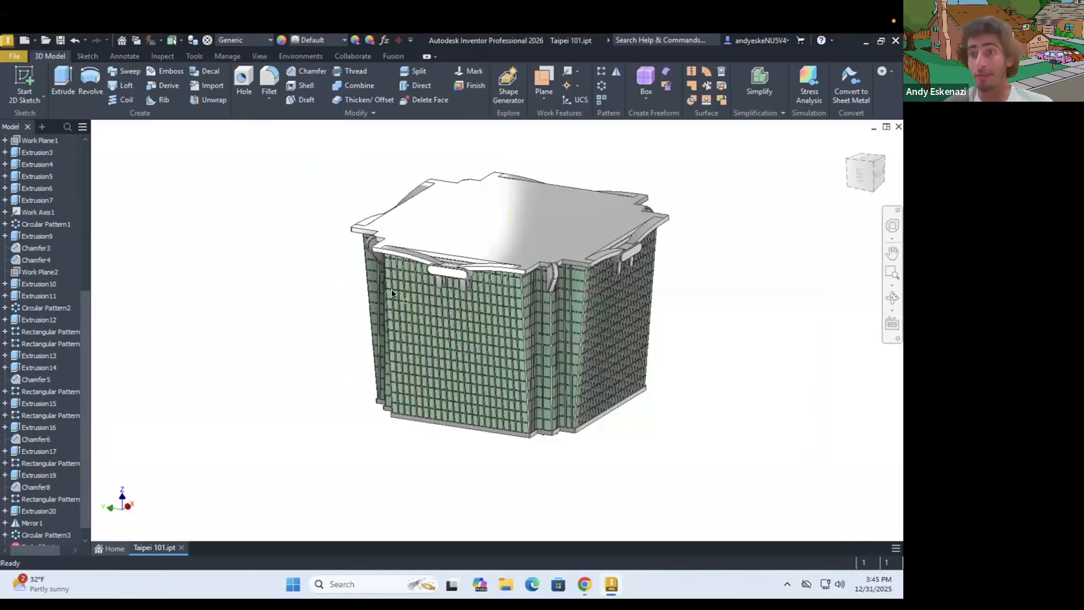
middle_click_drag(488, 289, 550, 298, "shift")
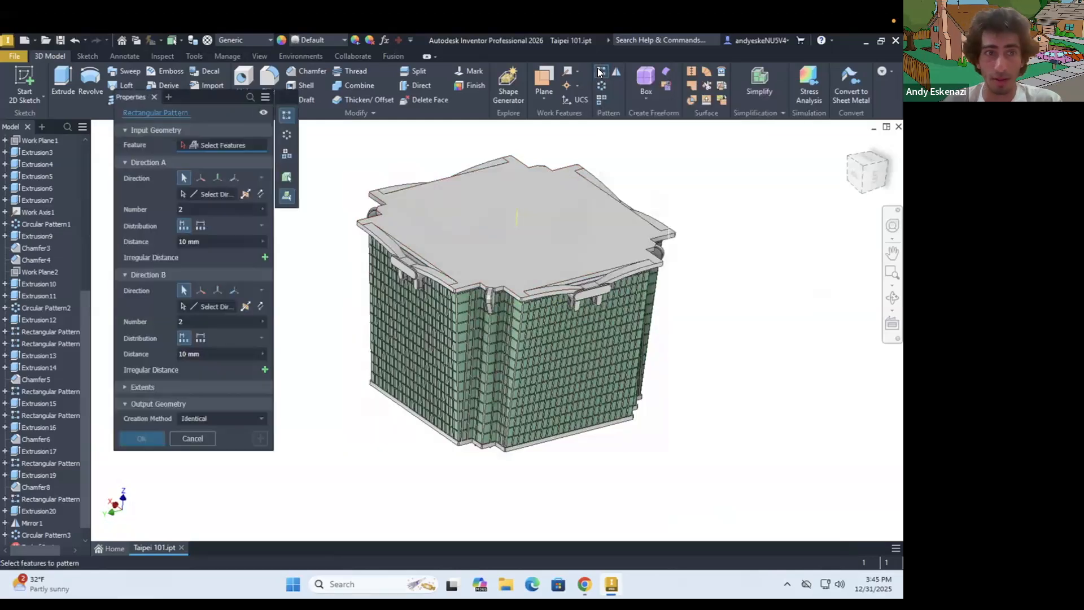
Set the rectangular pattern to repeat the whole segment solid together with its work features
scroll(508, 325, "down", 3)
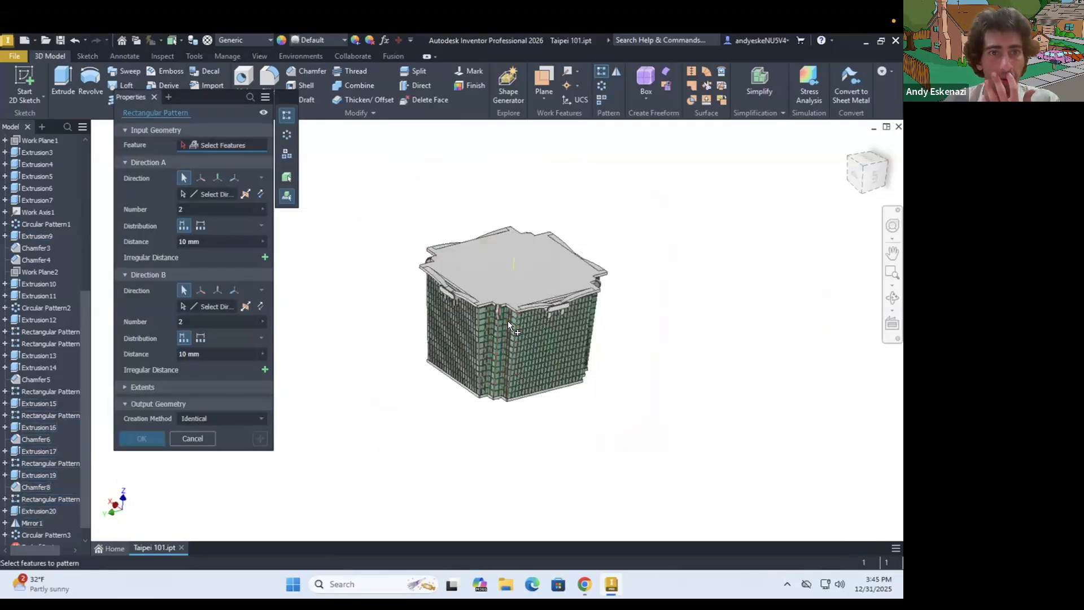
scroll(607, 194, "up", 3)
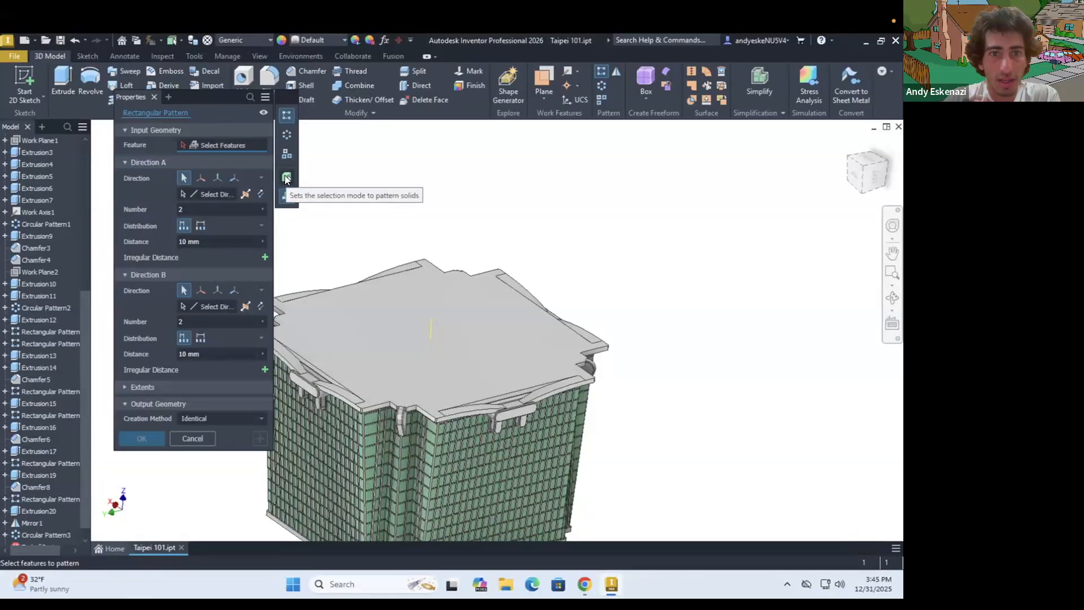
left_click(285, 179)
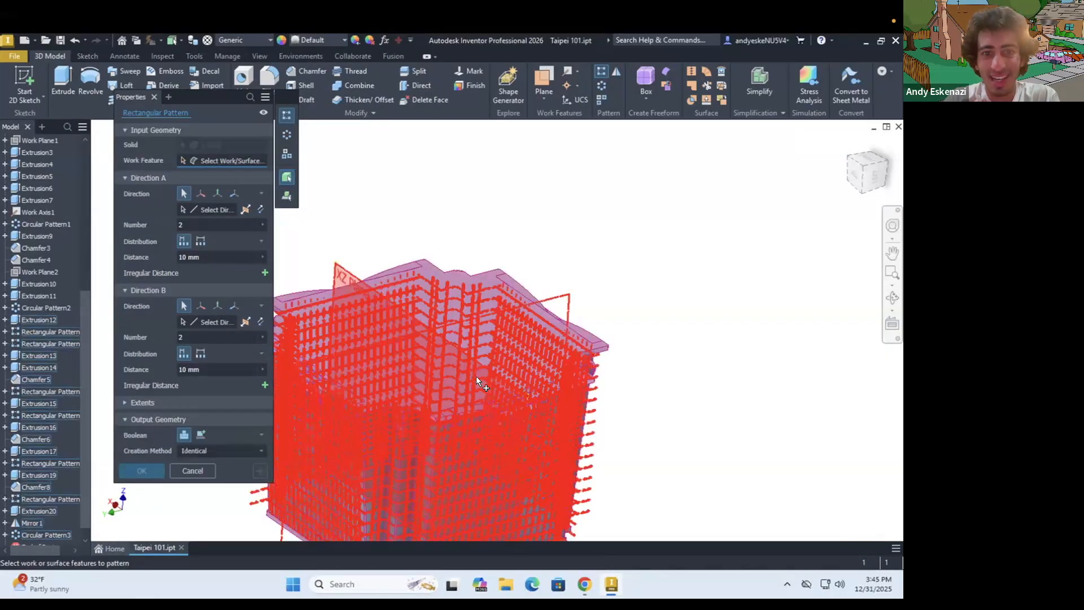
left_click(608, 331)
scroll(610, 324, "down", 3)
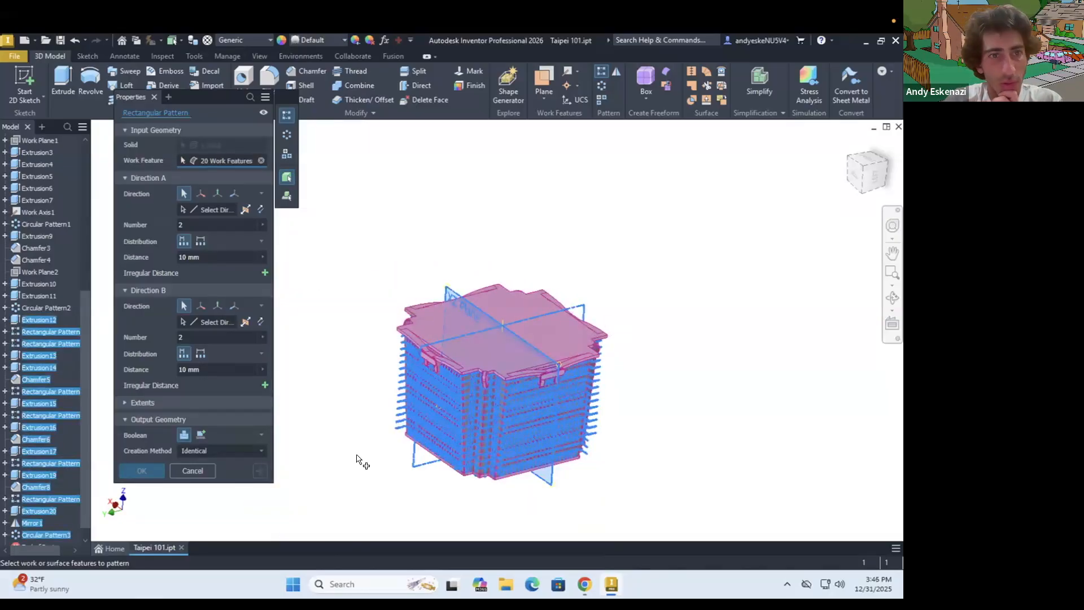
Pattern the segment downward along the vertical work axis with 8 instances spaced 82 mm apart
left_click(183, 193)
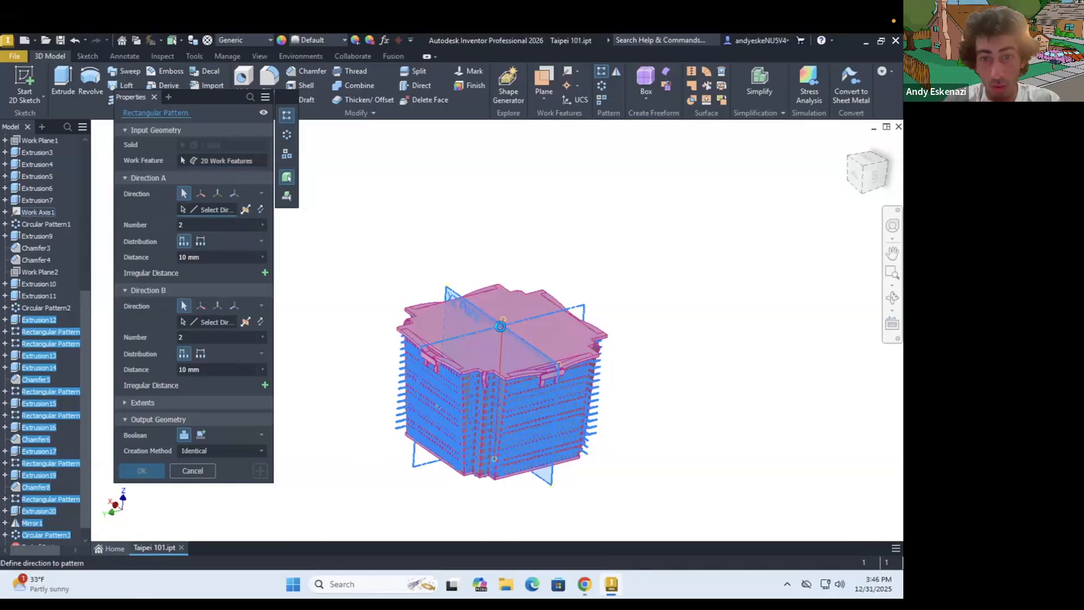
left_click(500, 327)
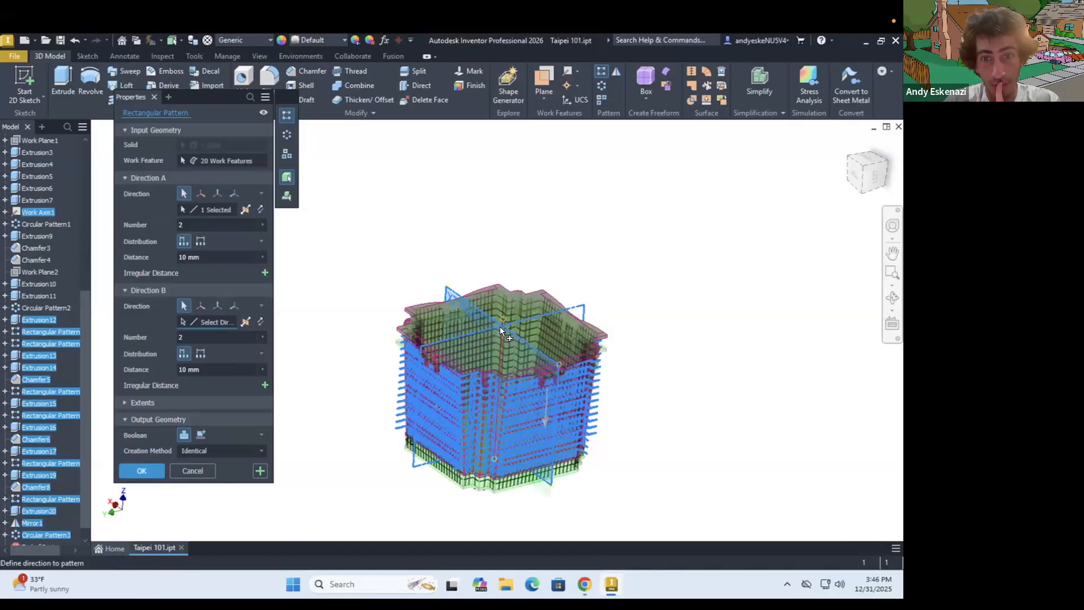
left_click(195, 258)
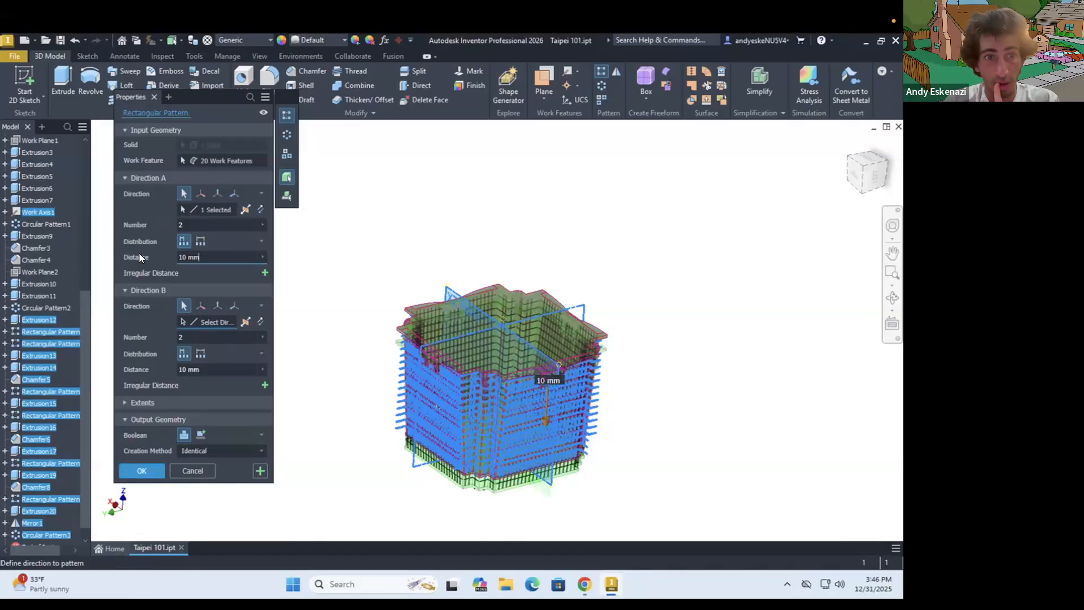
type("82")
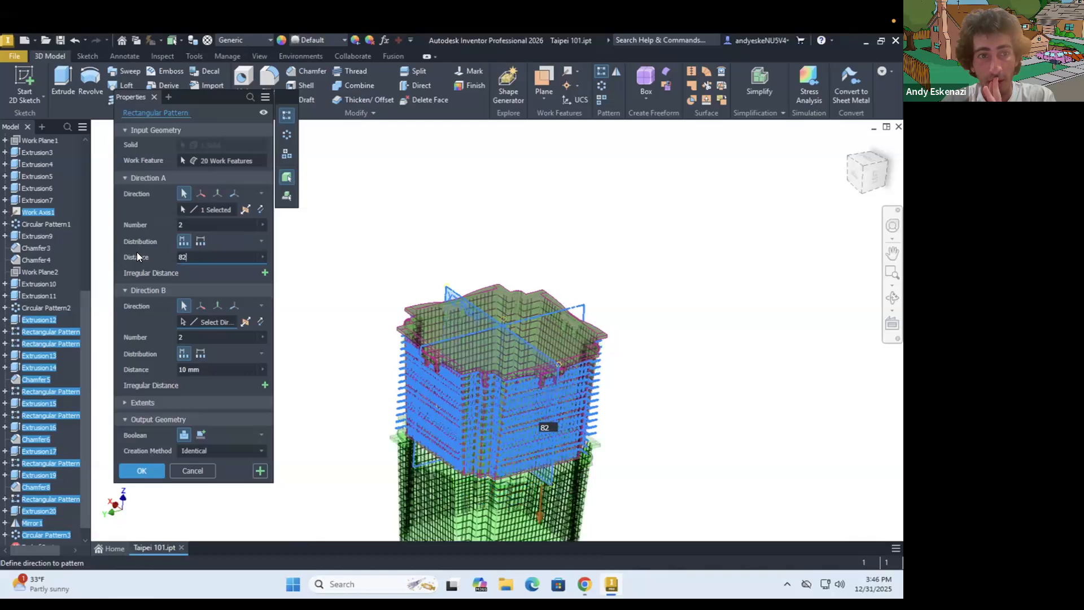
left_click(181, 223)
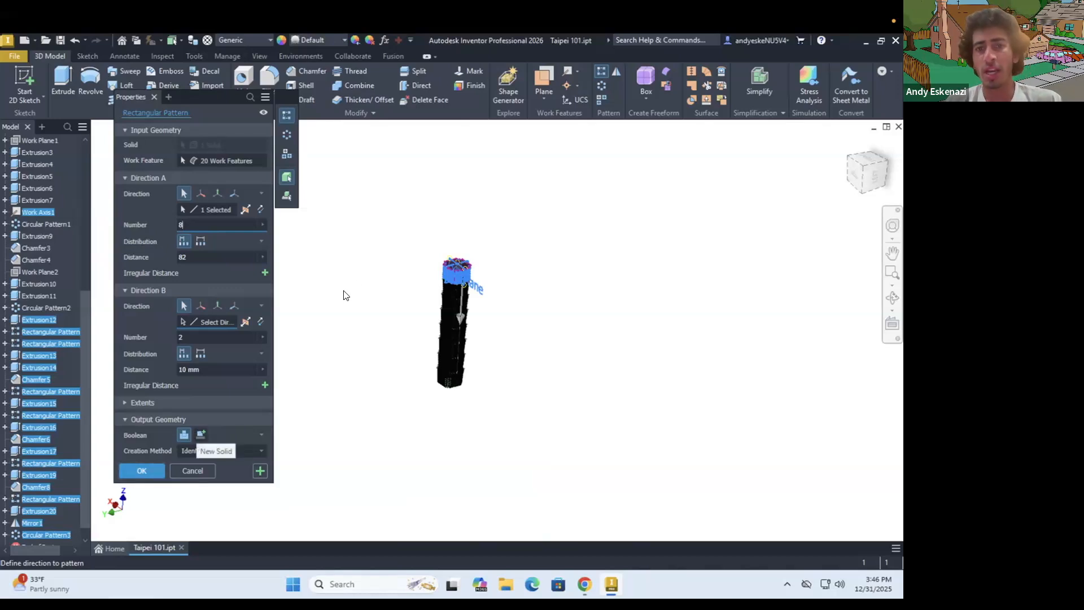
scroll(400, 268, "up", 5)
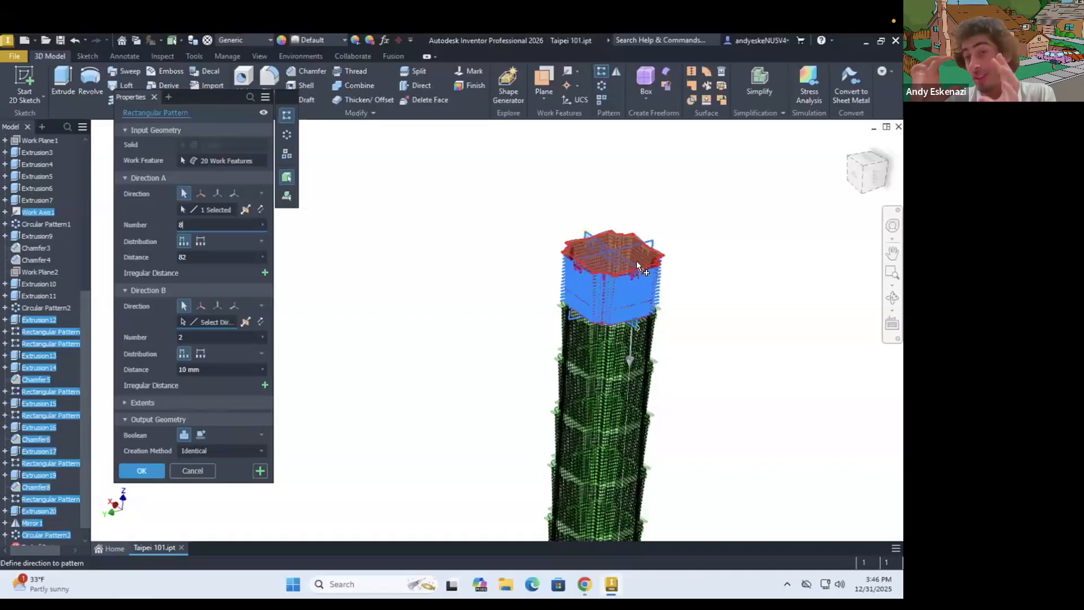
mouse_move(637, 263)
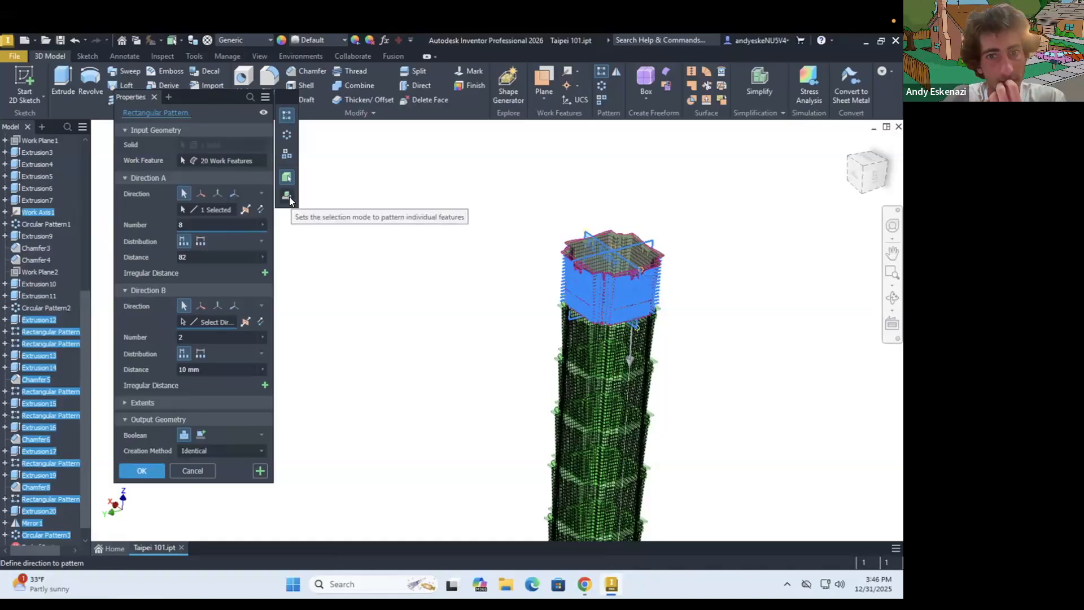
left_click(158, 474)
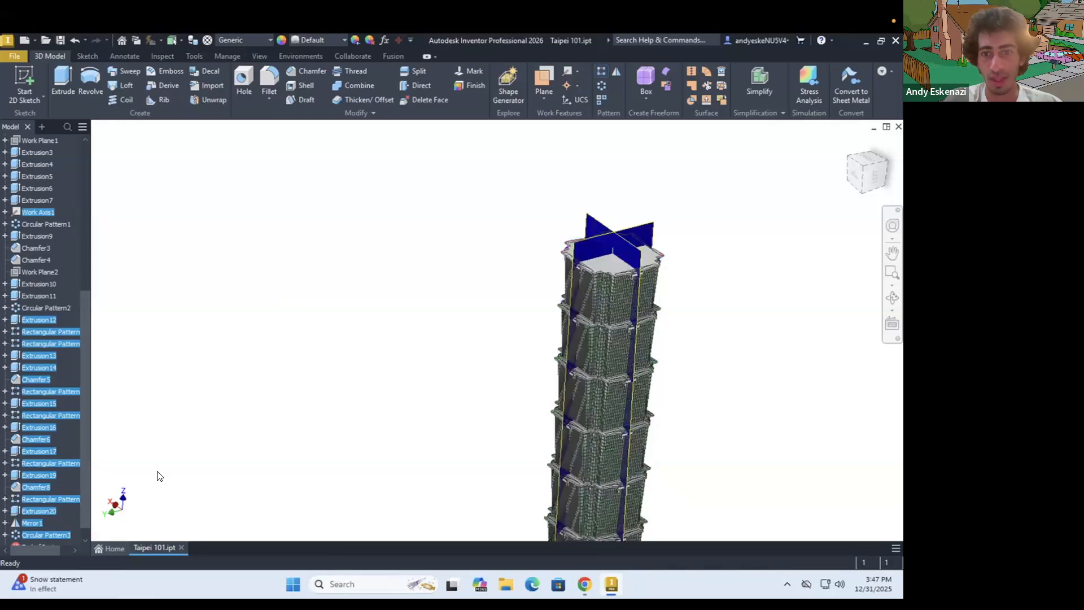
Examine the stacked tower segments, including the ledge and bracket junctions between them and the overall height
scroll(651, 300, "up", 5)
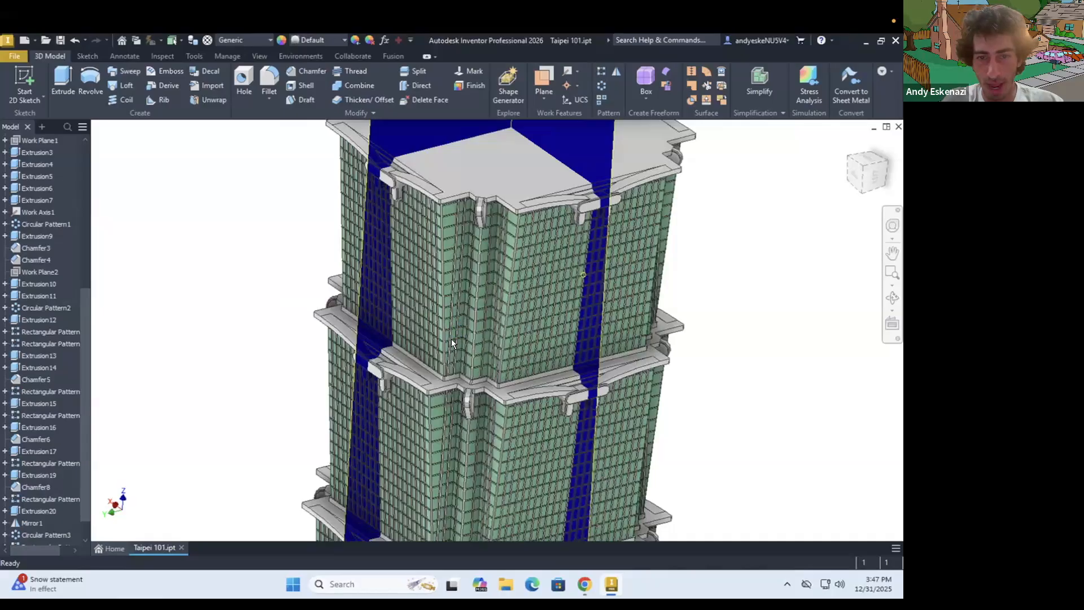
middle_click_drag(439, 348, 443, 439, "shift")
scroll(388, 387, "up", 5)
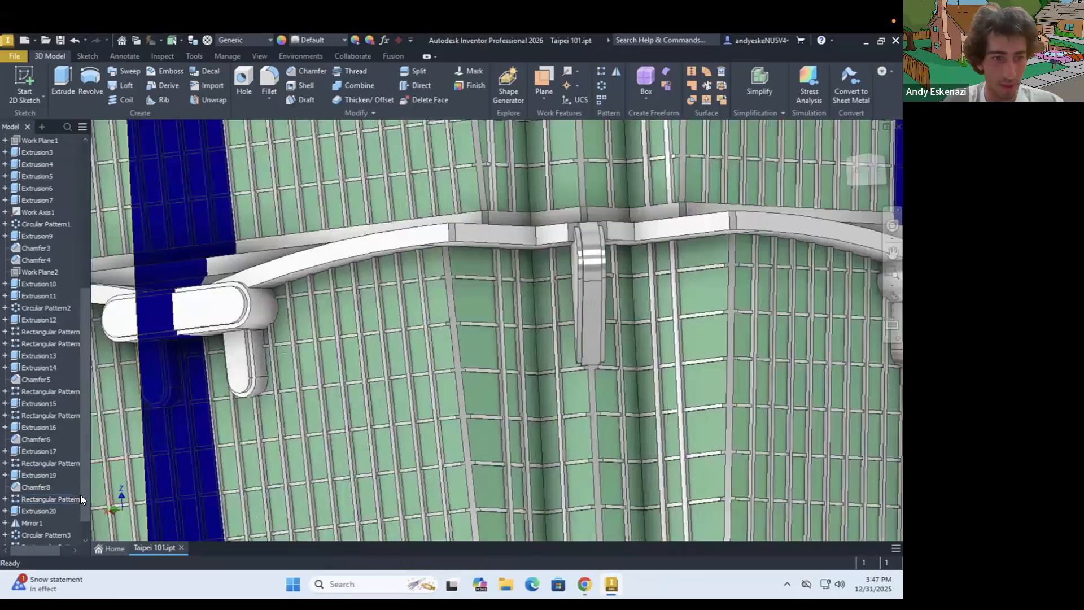
scroll(74, 525, "down", 2)
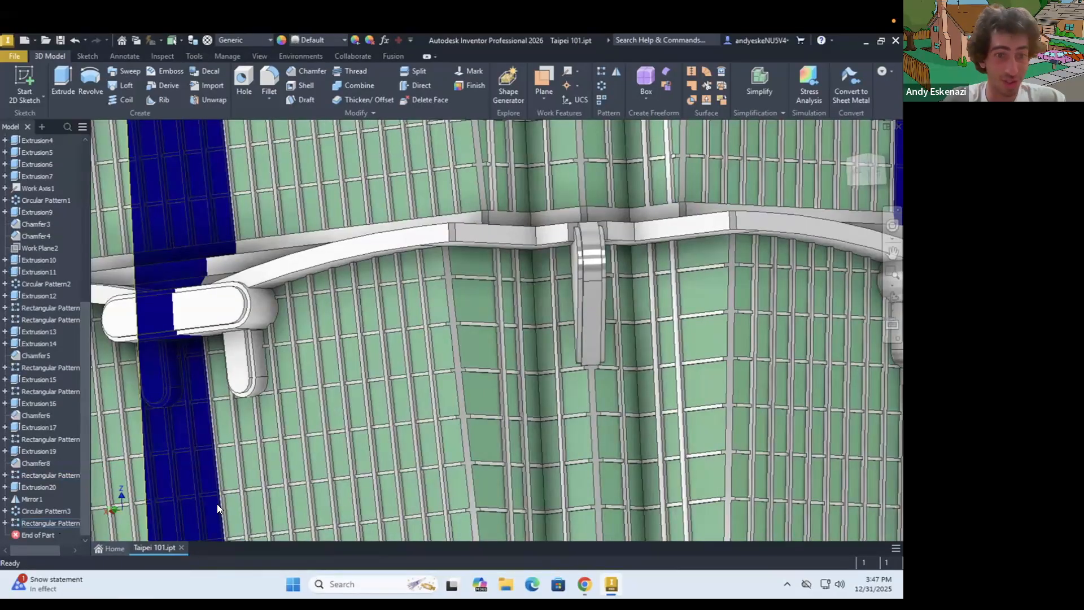
scroll(442, 347, "down", 6)
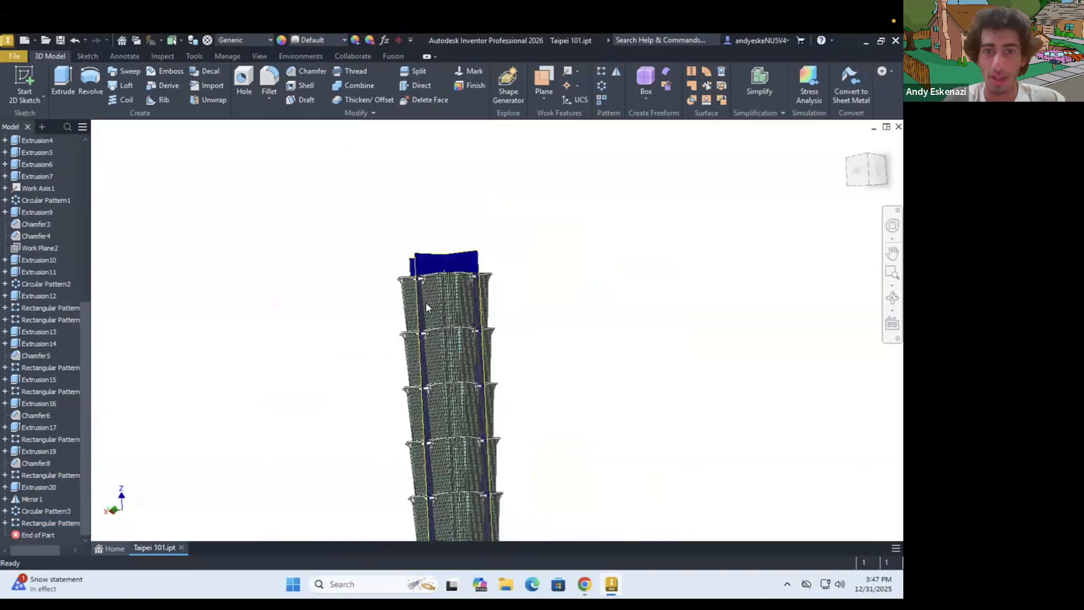
middle_click_drag(435, 327, 432, 285, "shift")
scroll(432, 284, "down", 3)
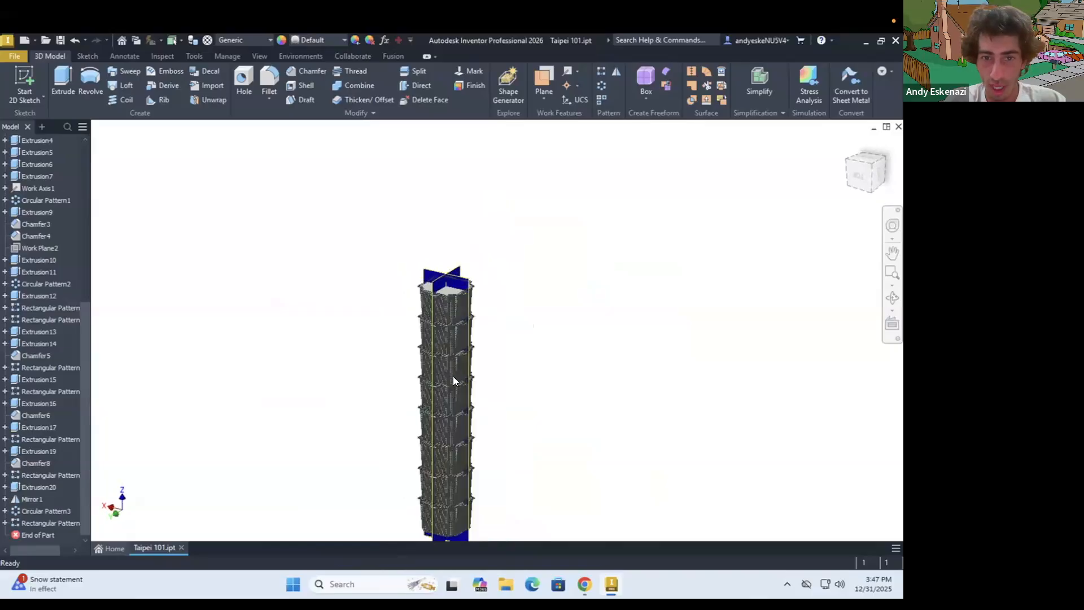
Examine the patterned tower from the stacked segment junctions up to the work planes crossing its top
scroll(445, 405, "up", 5)
mouse_move(443, 394)
middle_mouse_down("shift")
mouse_move(450, 382)
mouse_move(561, 382)
mouse_move(438, 402)
middle_mouse_up("shift")
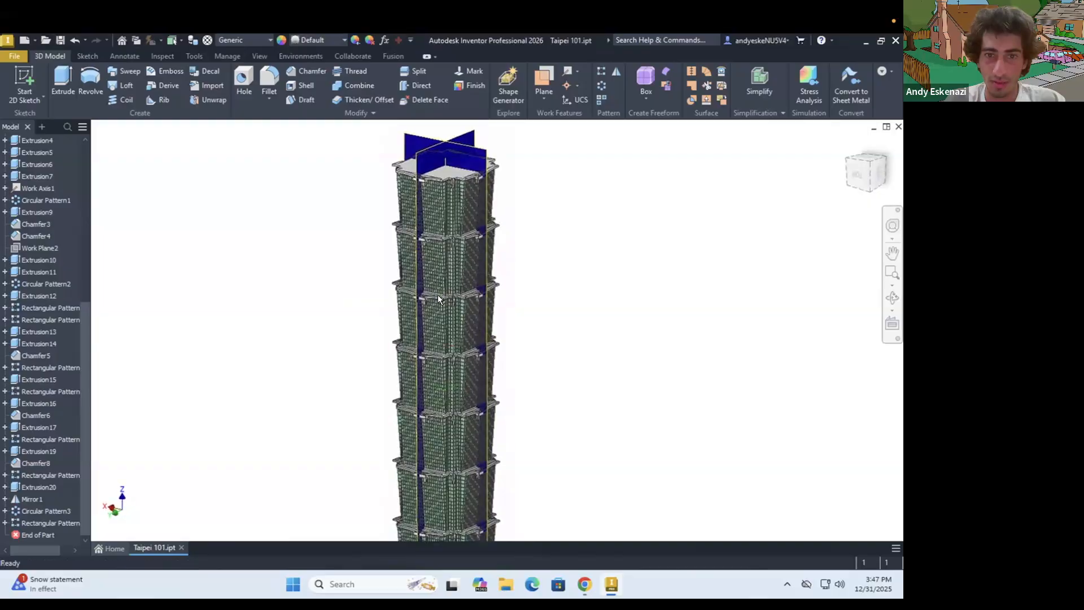
scroll(438, 295, "up", 5)
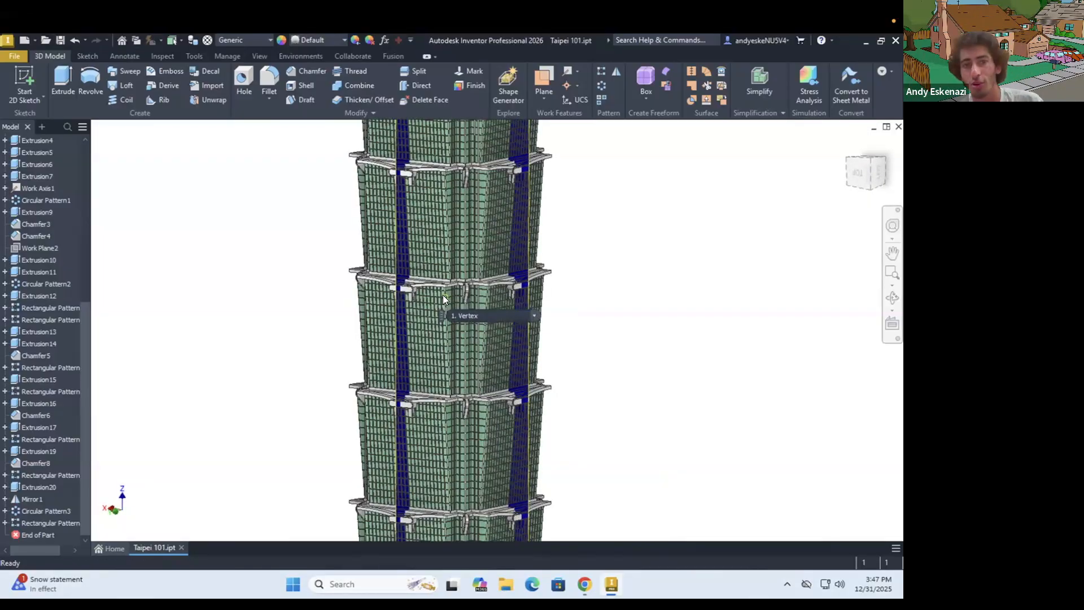
scroll(435, 269, "down", 3)
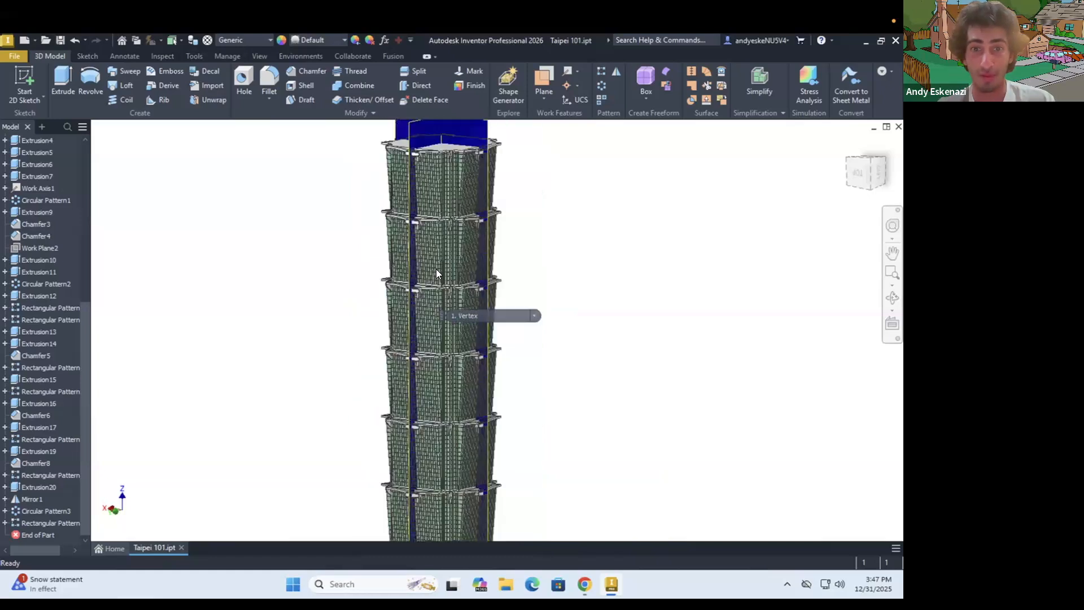
scroll(452, 347, "down", 3)
middle_click_drag(452, 345, 436, 166, "shift")
scroll(434, 192, "up", 5)
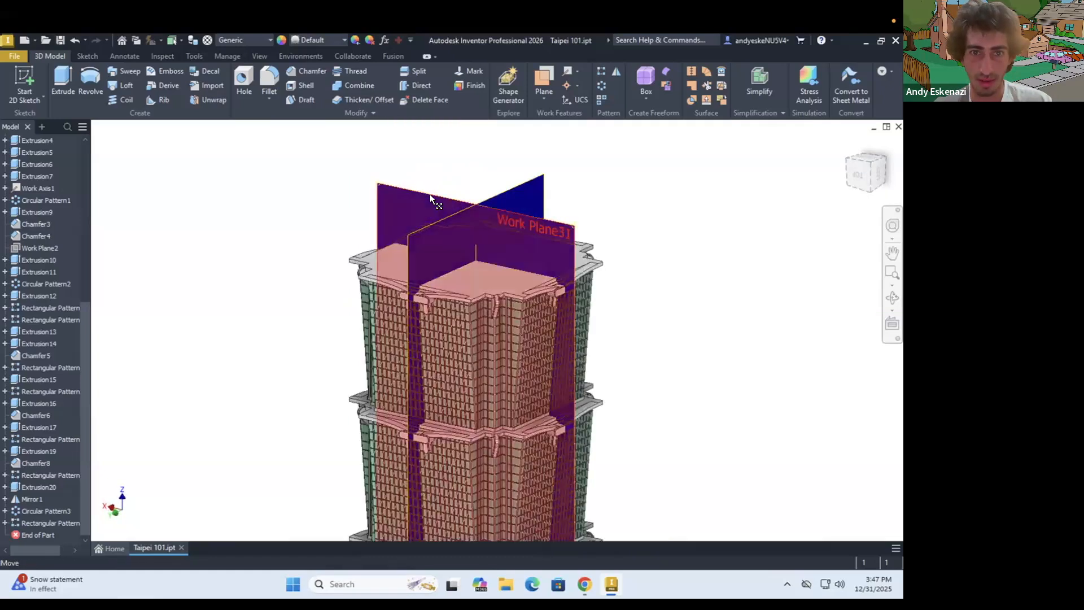
Hide the overlapping patterned work planes that cross the tower one at a time, starting with Work Plane31
right_click(430, 195)
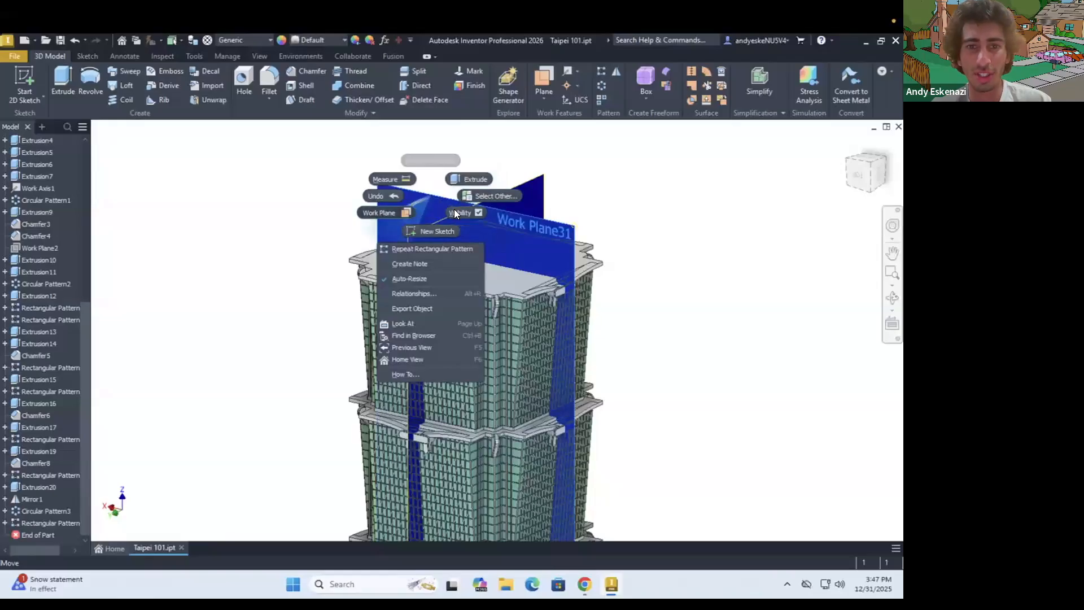
left_click(445, 209)
right_click(434, 196)
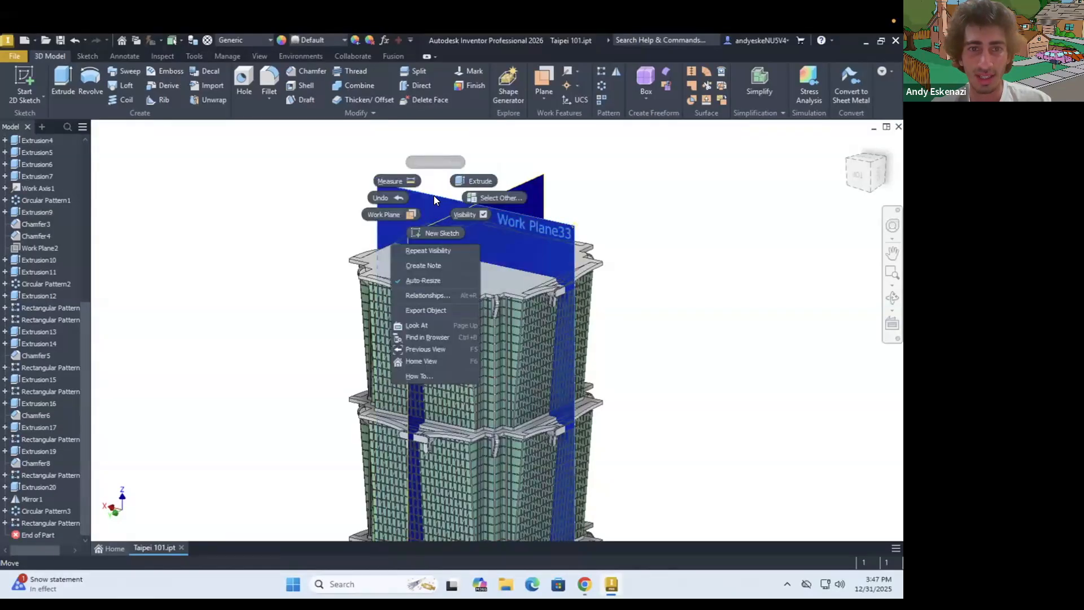
left_click(434, 197)
right_click(434, 195)
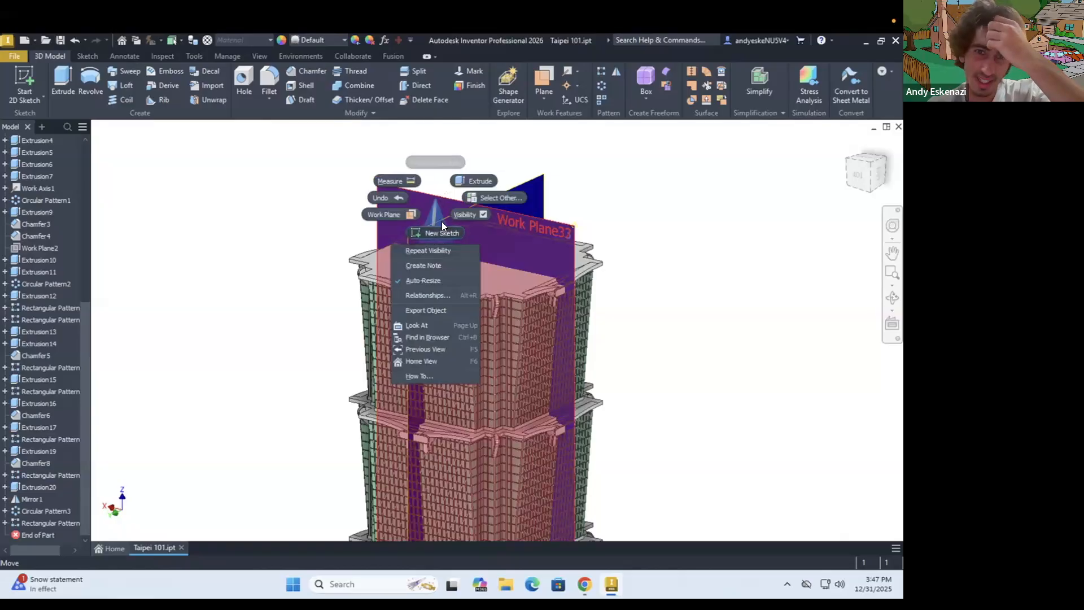
key("Escape")
right_click(423, 197)
key("Escape")
right_click(441, 201)
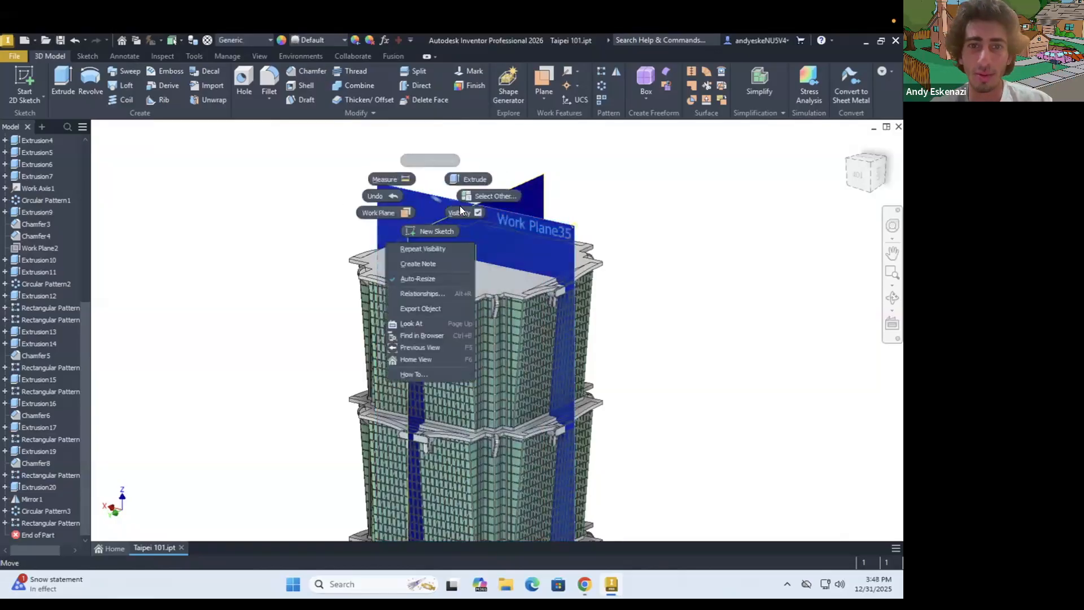
key("Escape")
right_click(435, 200)
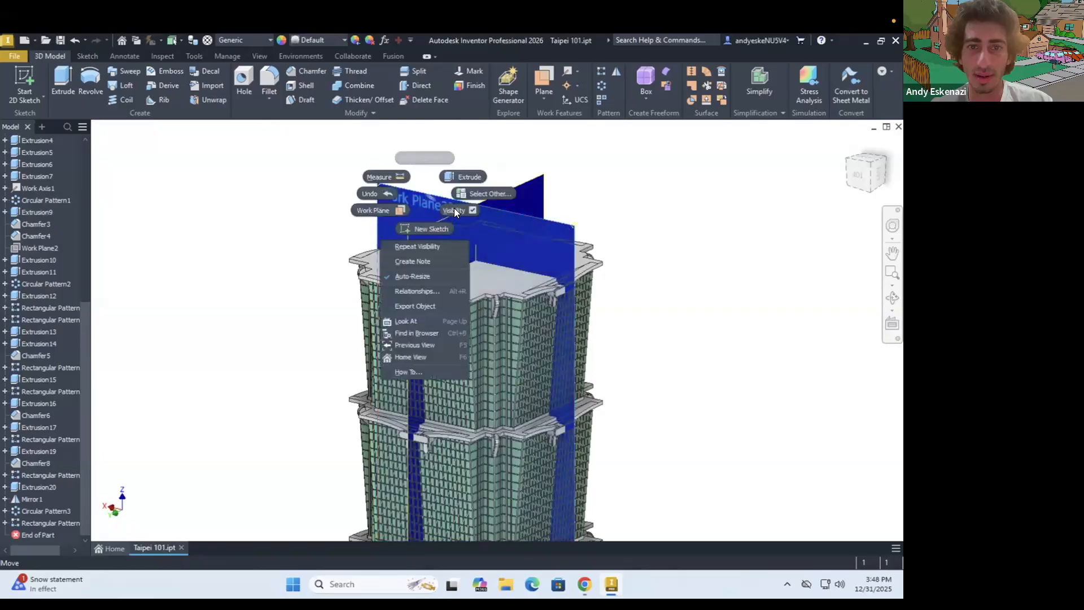
key("Escape")
right_click(432, 194)
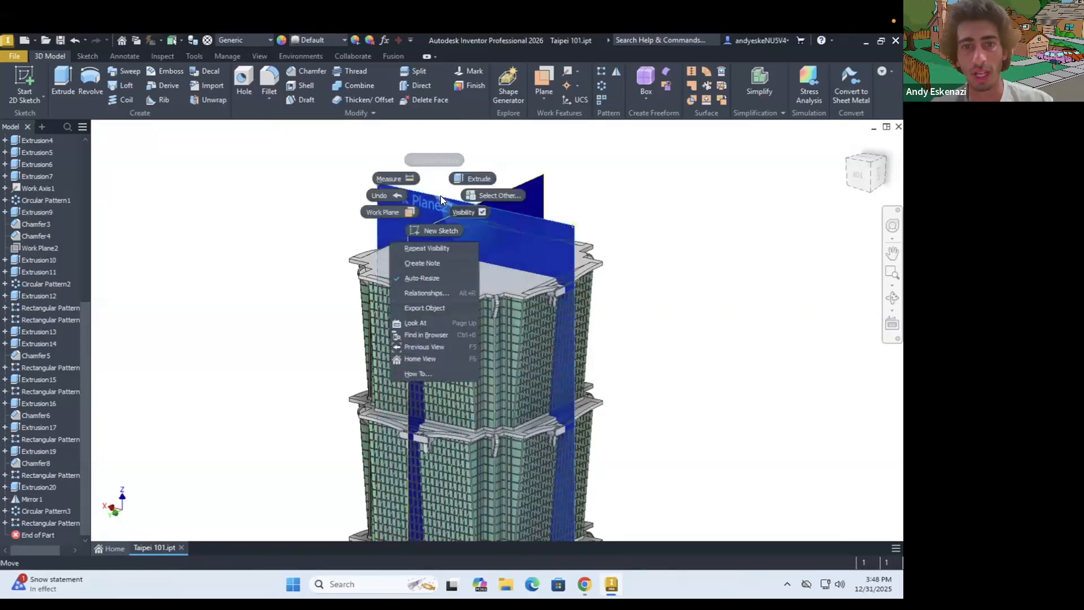
key("Escape")
right_click(436, 197)
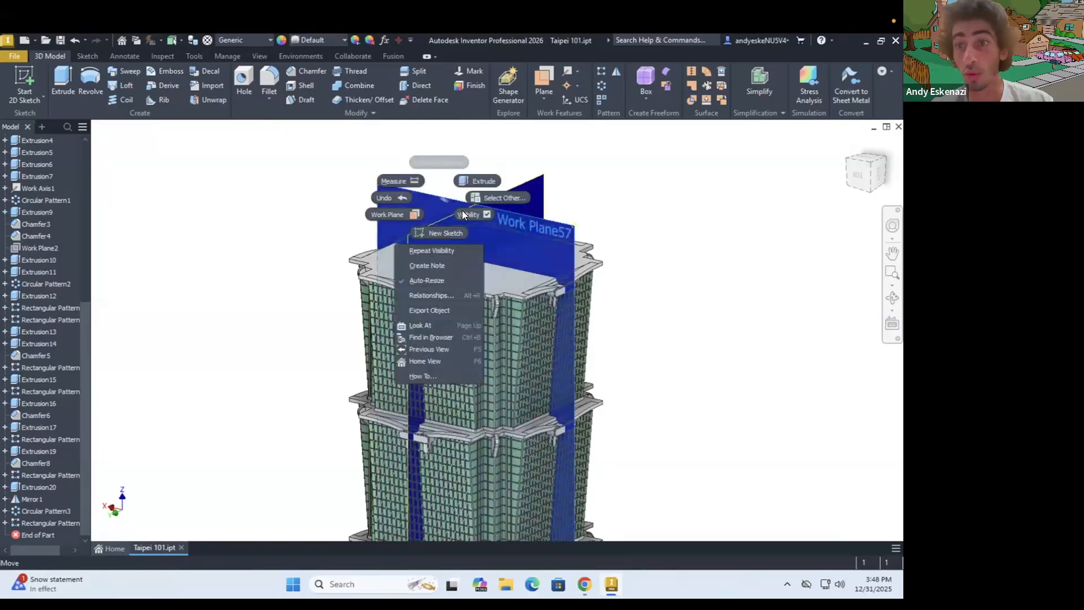
key("Escape")
right_click(428, 193)
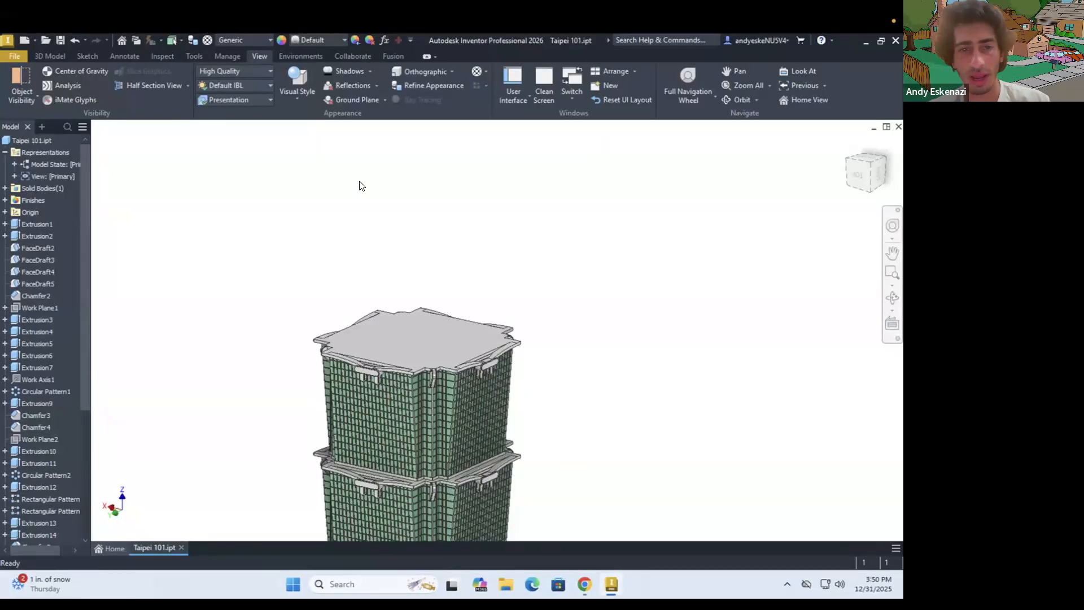
Check the object visibility setting for user work planes and examine the full stack of tower segments without the planes
left_click(31, 96)
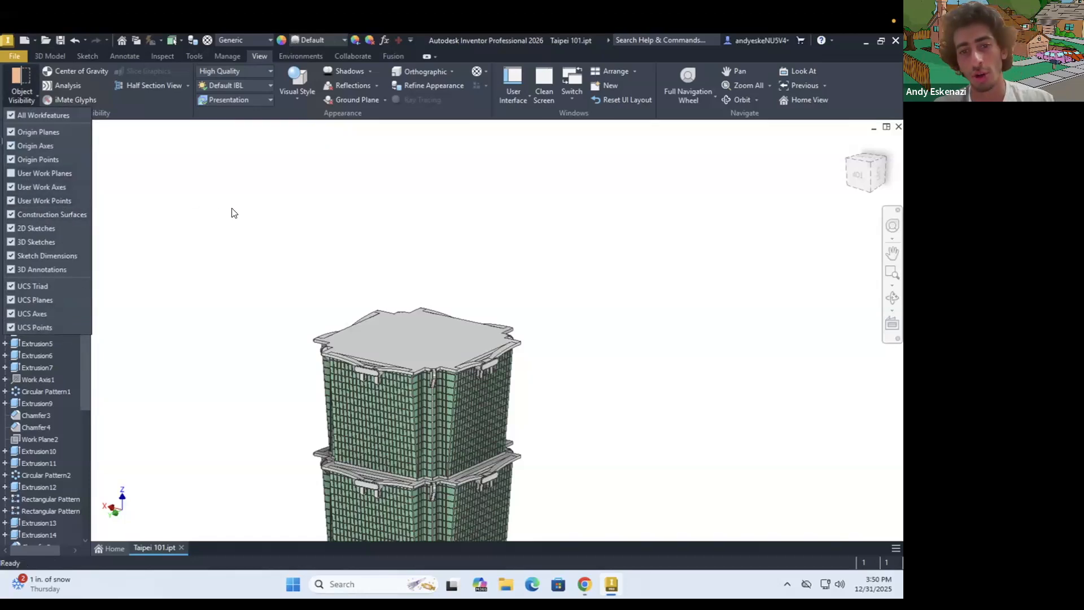
left_click(248, 217)
scroll(333, 228, "down", 3)
scroll(333, 229, "down", 5)
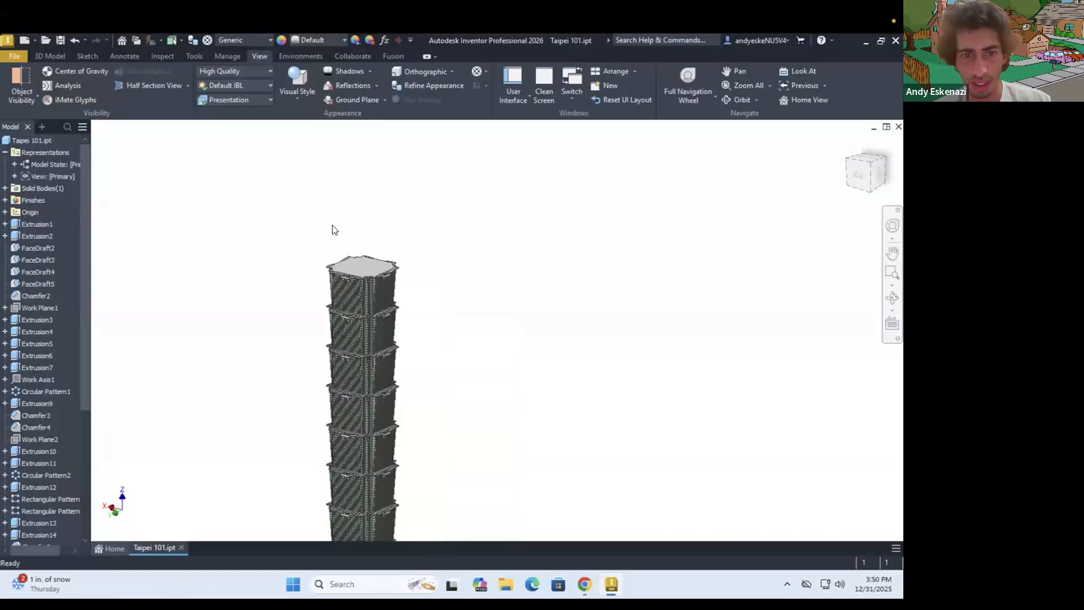
scroll(330, 336, "up", 3)
mouse_move(333, 323)
middle_mouse_down("shift")
mouse_move(358, 319)
mouse_move(358, 288)
mouse_move(386, 290)
middle_mouse_up("shift")
scroll(356, 320, "up", 1)
scroll(358, 285, "down", 3)
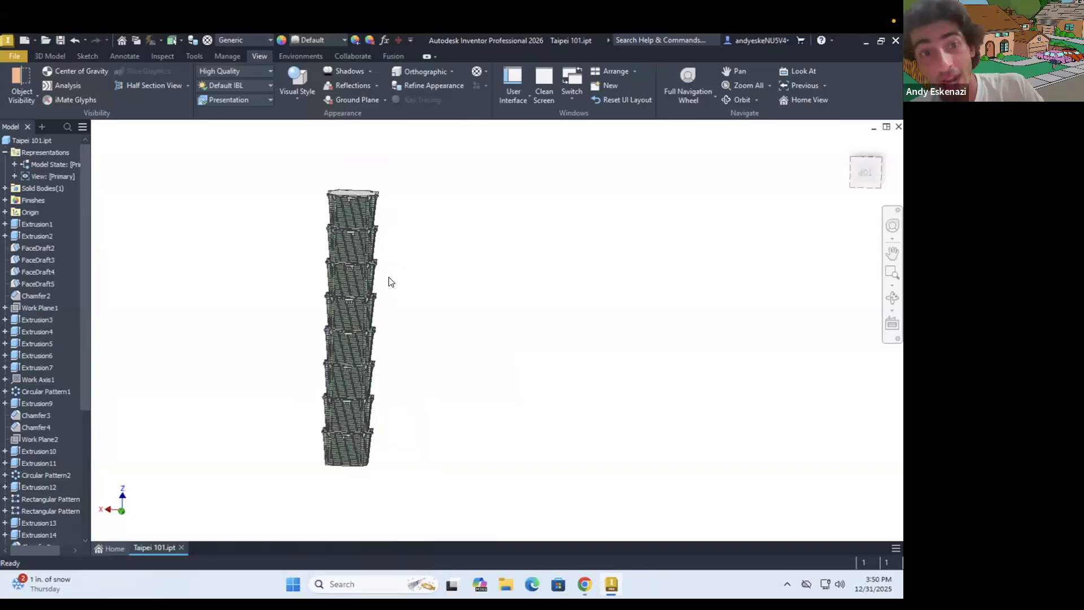
Save the Taipei 101 part and switch to the Taipei 101 reference photo in the Chrome browser
left_click(59, 40)
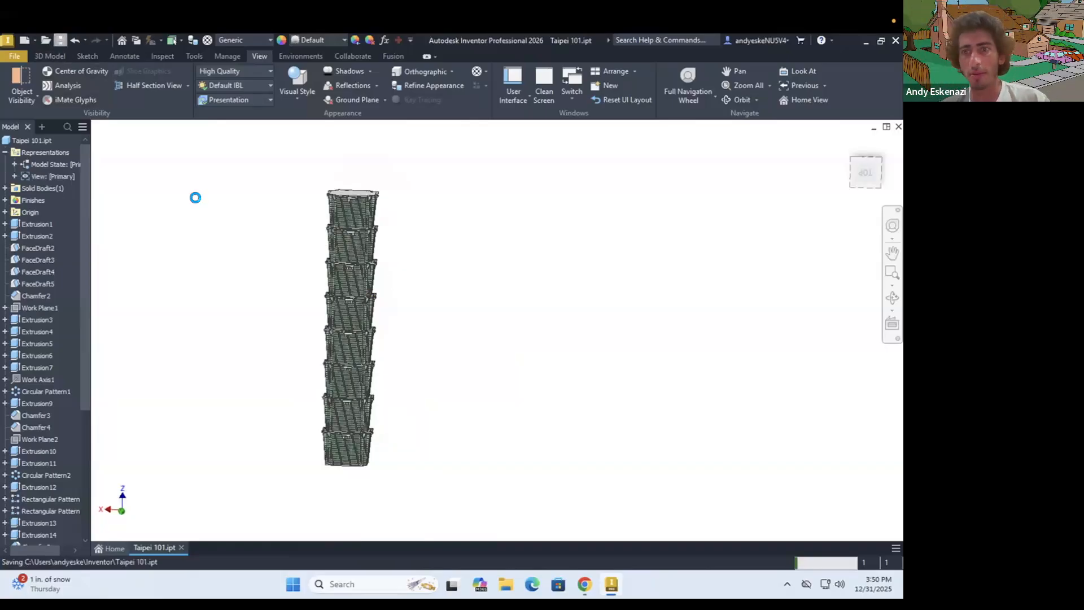
left_click(586, 584)
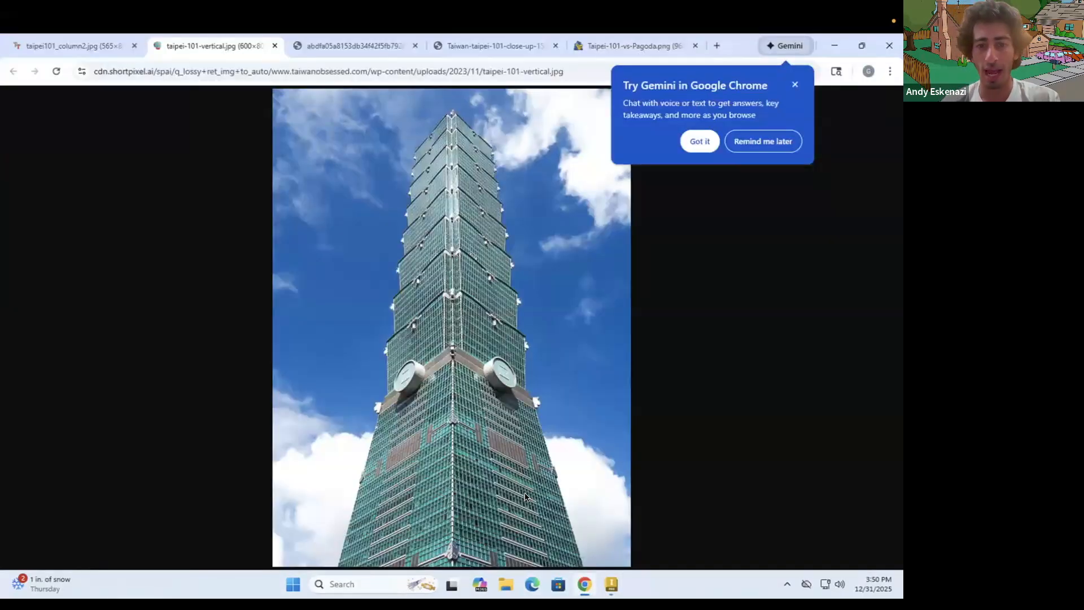
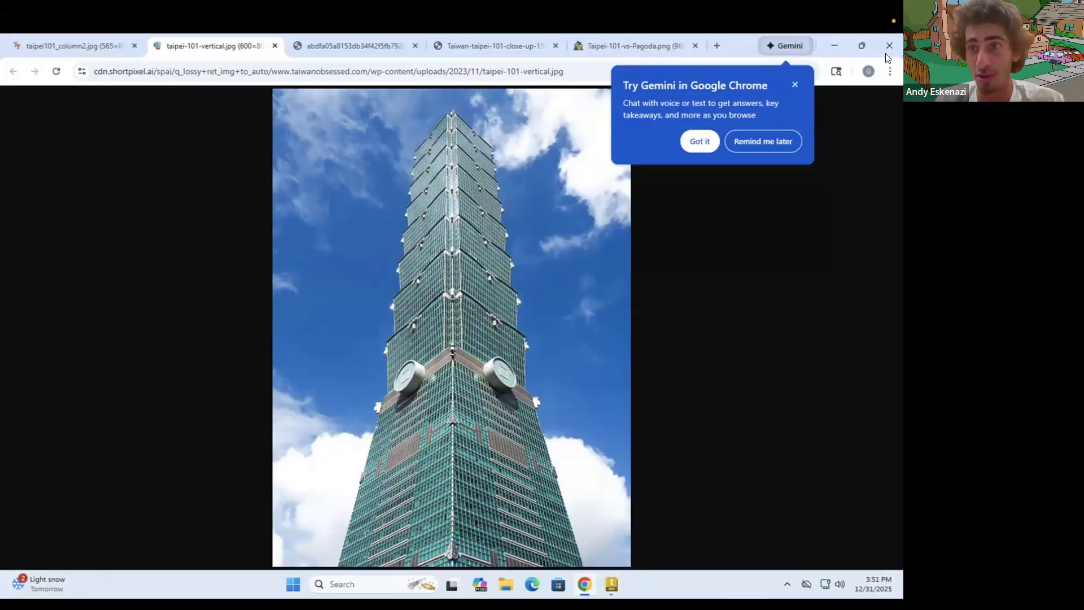
Switch back to Inventor and examine the full stack of tower segments from several angles
left_click(833, 45)
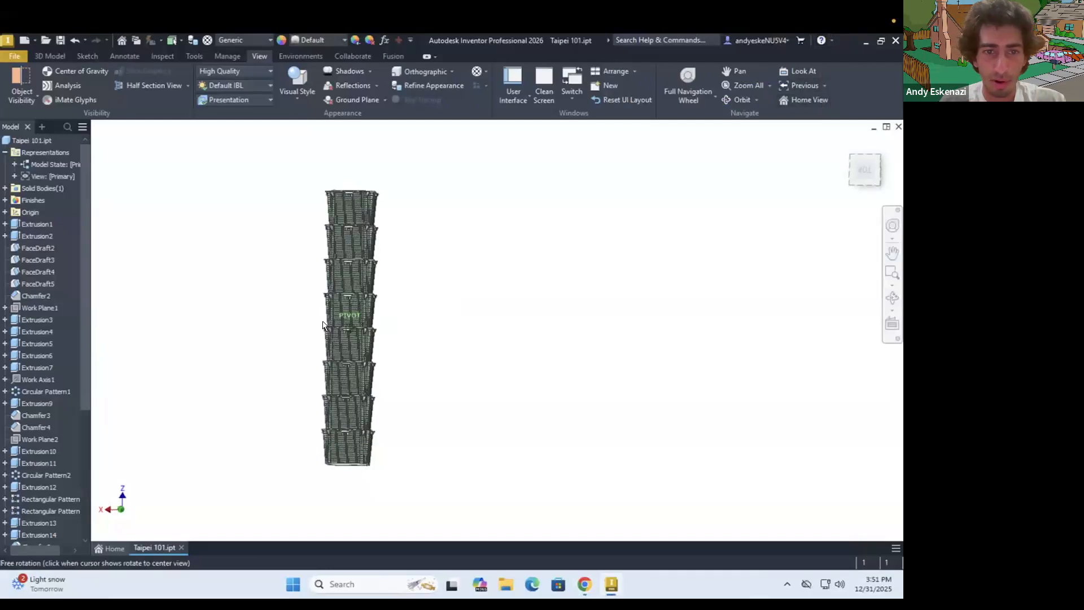
scroll(331, 347, "up", 3)
middle_click_drag(338, 336, 367, 322, "shift")
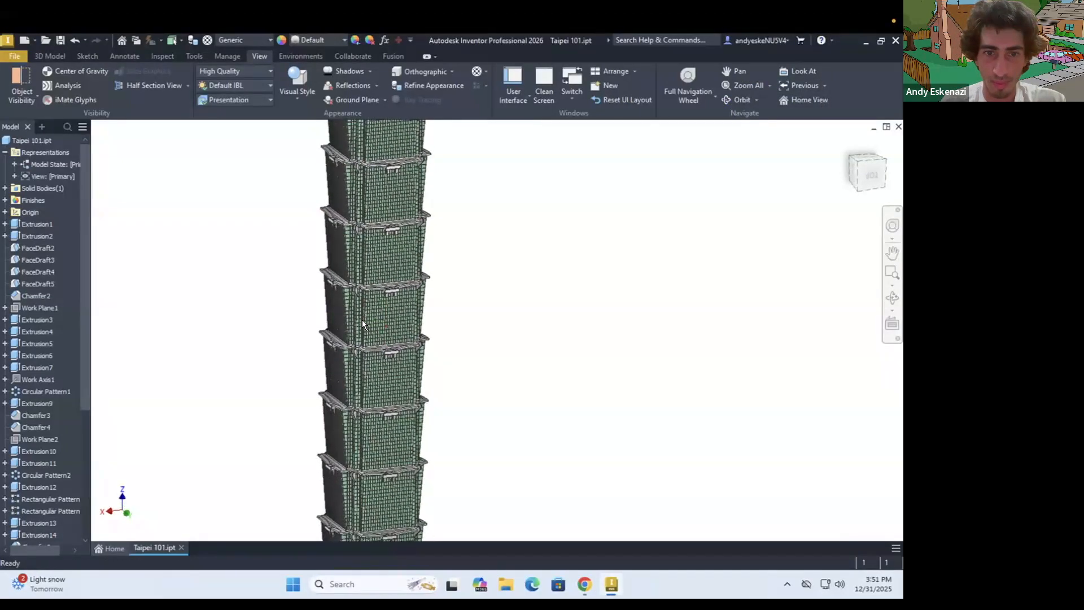
scroll(361, 319, "down", 3)
middle_click_drag(278, 316, 279, 314, "shift")
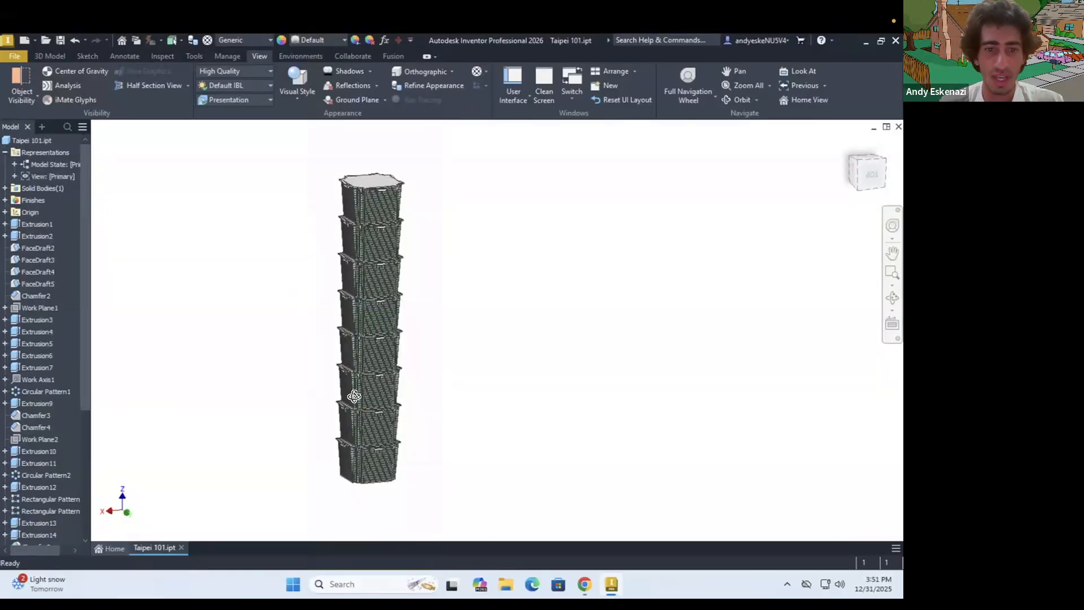
middle_click_drag(354, 396, 370, 503, "shift")
scroll(373, 487, "up", 5)
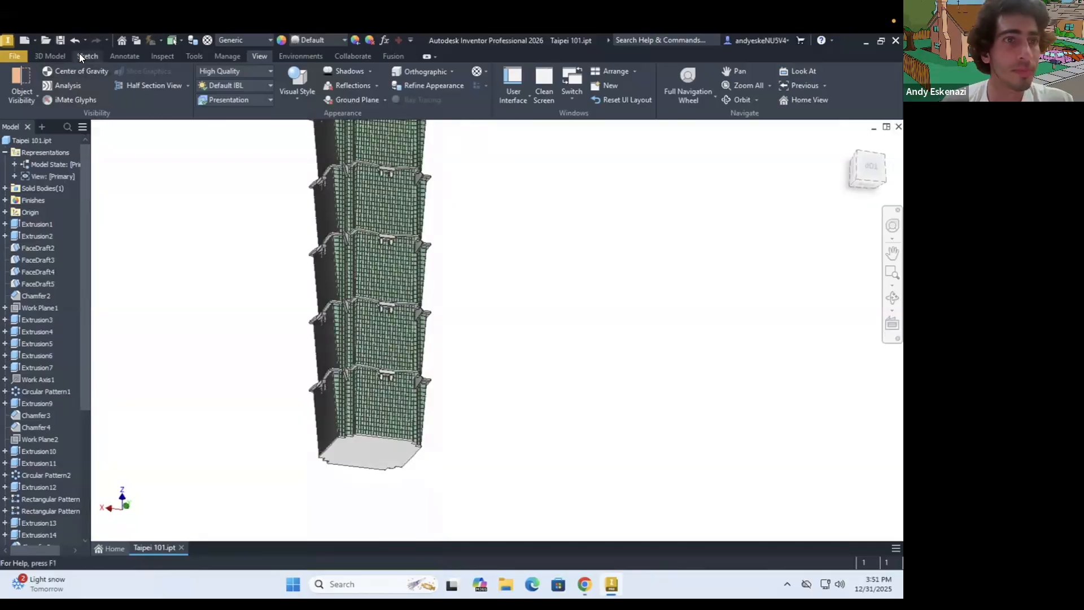
Start a sketch on the tower's bottom face and glance at the Taipei 101 reference photo
key("s")
left_click(495, 354)
middle_click_drag(496, 354, 477, 375, "shift")
scroll(476, 375, "down", 6)
key("alt+Tab")
key("alt+Tab")
scroll(484, 377, "up", 6)
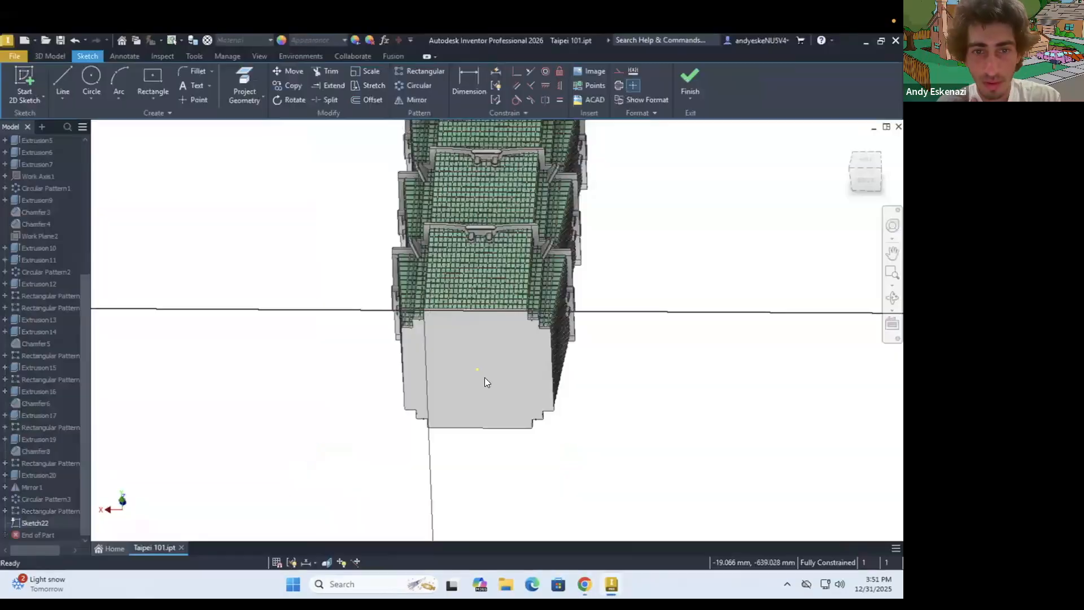
Project the notched outline of the tower's bottom face into the sketch
left_click(244, 85)
middle_click_drag(436, 322, 273, 186, "shift")
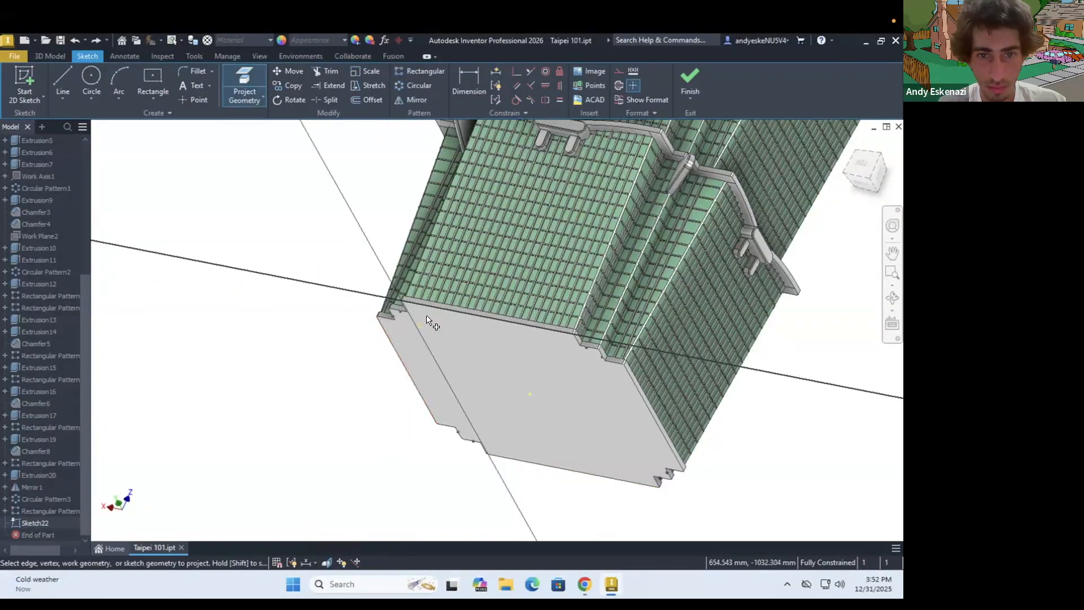
scroll(368, 315, "up", 4)
middle_click_drag(368, 315, 395, 265, "shift")
scroll(395, 266, "up", 4)
scroll(394, 259, "up", 1)
left_click(395, 260)
key("Escape")
scroll(306, 290, "up", 3)
scroll(257, 270, "up", 3)
left_click(257, 272)
scroll(274, 294, "down", 8)
Offset the projected bottom outline outward by about 0.85 mm
left_click(367, 100)
scroll(292, 257, "up", 5)
left_click(404, 255)
scroll(410, 246, "up", 5)
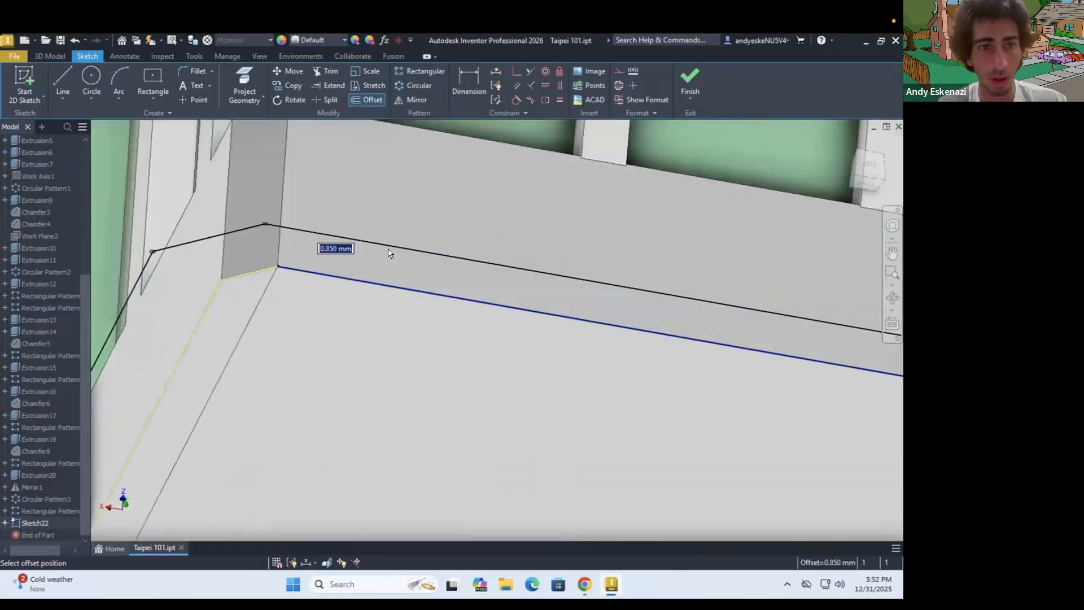
left_click(390, 249)
scroll(389, 249, "down", 6)
scroll(265, 316, "up", 3)
scroll(165, 303, "up", 3)
scroll(265, 320, "up", 6)
scroll(323, 289, "down", 10)
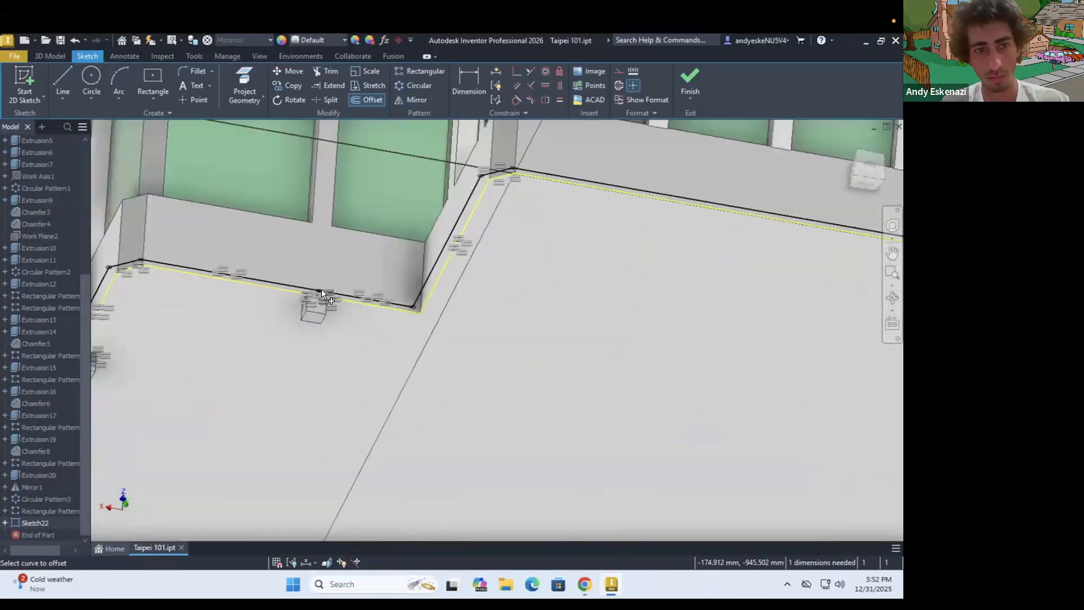
key("Escape")
Try an inward offset of the projected bottom outline with a dimension on it, and undo both
scroll(294, 292, "up", 7)
scroll(293, 291, "up", 3)
scroll(389, 252, "down", 8)
left_click(367, 100)
left_click(494, 210)
left_click(504, 205)
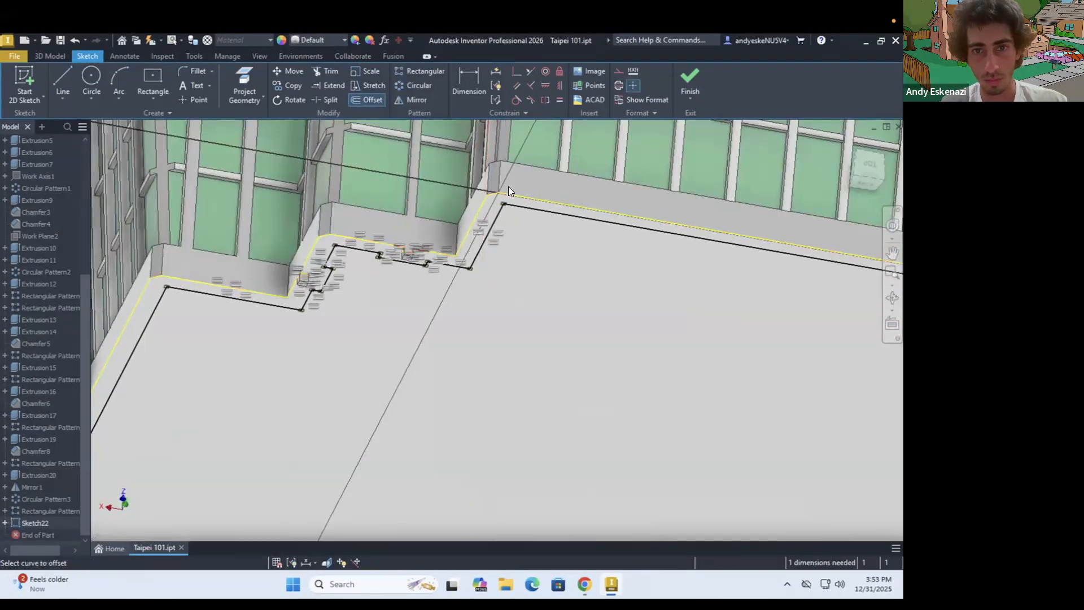
left_click(469, 82)
left_click(533, 252)
left_click(546, 219)
left_click(557, 196)
key("Escape")
key("ctrl+z")
key("ctrl+z")
scroll(594, 207, "down", 6)
scroll(32, 216, "up", 10)
Make Sketch1 of Extrusion1 visible on the tower
right_click(27, 235)
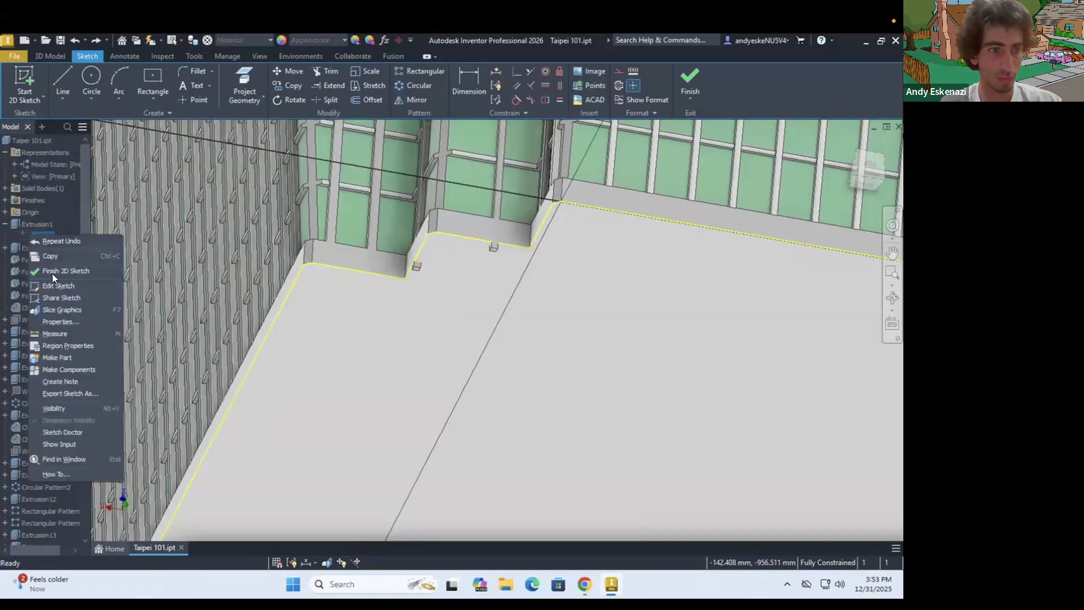
left_click(48, 407)
scroll(468, 299, "down", 8)
scroll(480, 164, "up", 8)
middle_click_drag(448, 247, 508, 338, "shift")
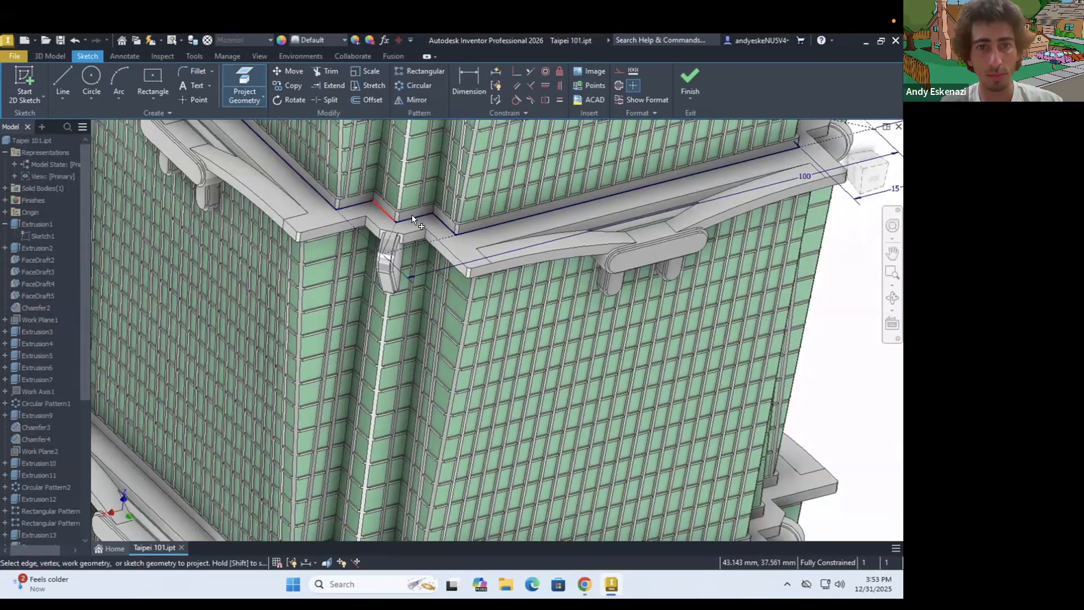
Project the edges of Sketch1's stepped outline into the bottom-face sketch, working around the tower's corners
scroll(412, 214, "down", 6)
scroll(211, 292, "up", 9)
scroll(337, 219, "down", 6)
middle_click_drag(337, 219, 201, 463, "shift")
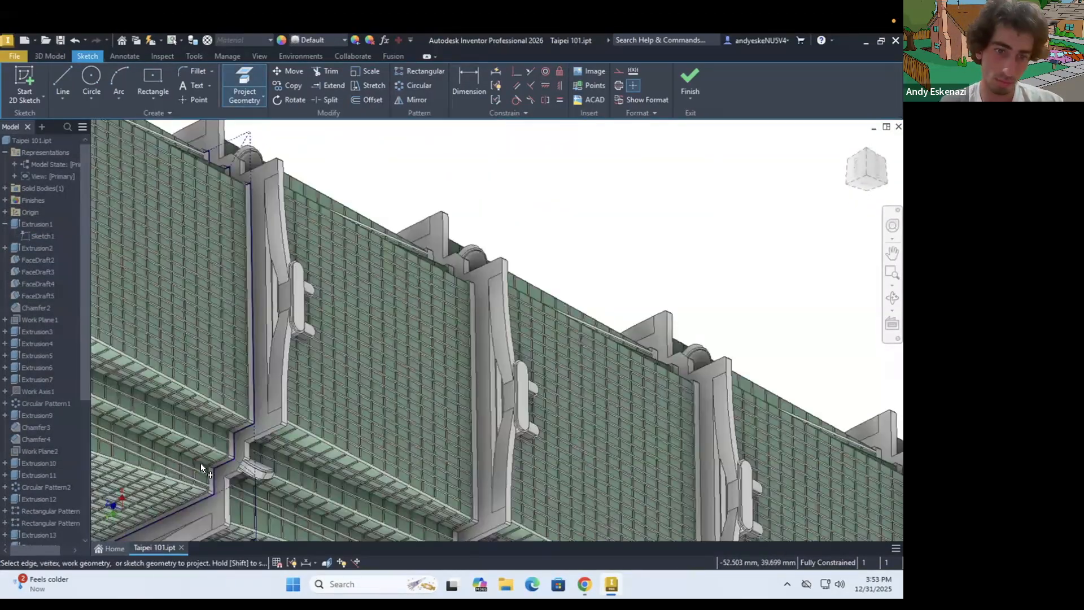
scroll(209, 461, "up", 8)
scroll(435, 173, "down", 2)
scroll(435, 173, "down", 8)
middle_click_drag(436, 173, 316, 484, "shift")
scroll(316, 485, "up", 5)
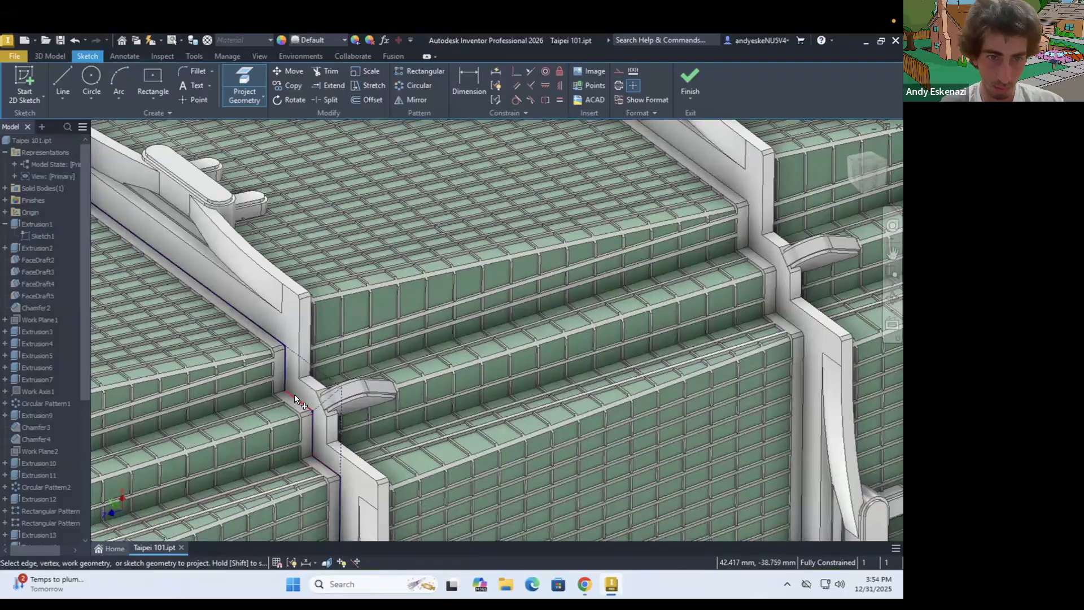
scroll(395, 305, "down", 10)
scroll(547, 263, "up", 7)
middle_click_drag(564, 240, 544, 258, "shift")
scroll(544, 294, "up", 8)
middle_click_drag(547, 314, 530, 311, "shift")
left_click(367, 100)
left_click(391, 197)
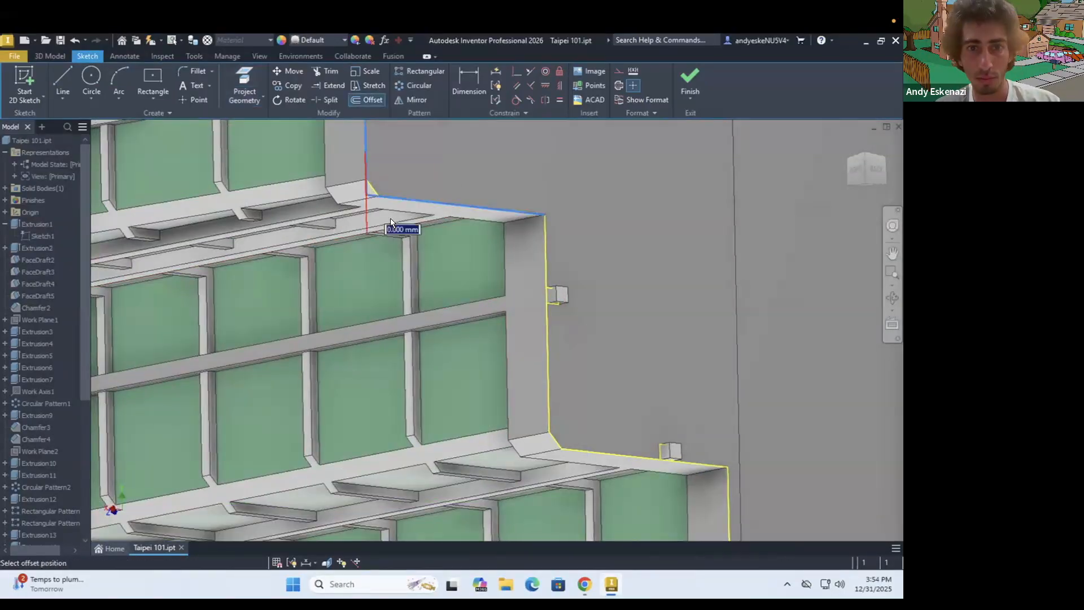
key("Escape")
scroll(577, 306, "down", 3)
scroll(608, 374, "down", 10)
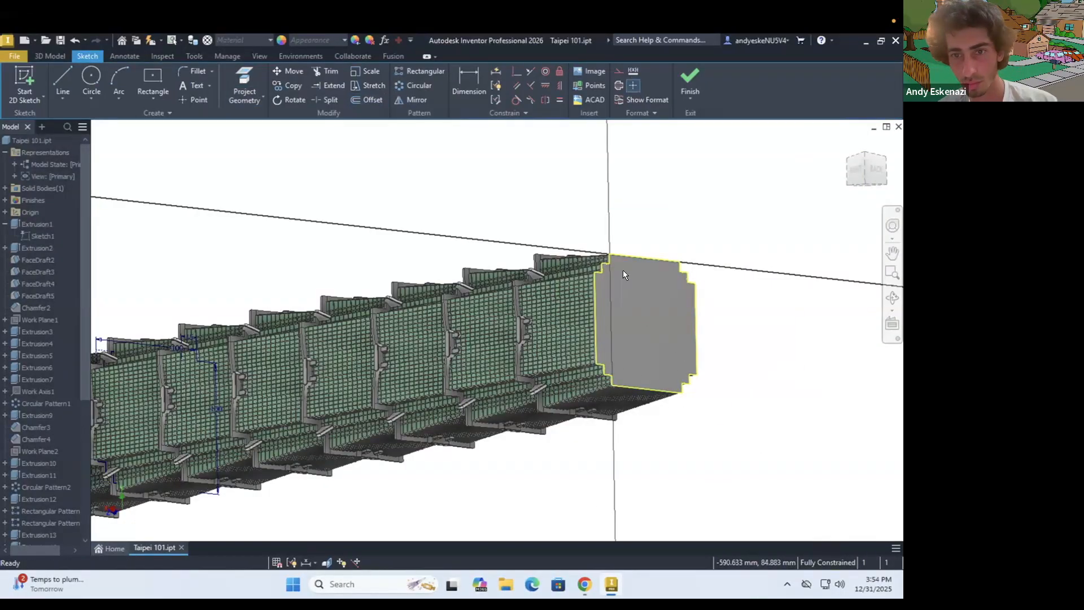
Exit and delete the abandoned bottom-face sketch, and start a fresh sketch on the tower's bottom face
left_click(623, 272)
right_click(750, 379)
scroll(69, 451, "down", 6)
left_click(690, 80)
right_click(45, 534)
right_click(38, 522)
left_click(79, 314)
left_click(24, 84)
left_click(610, 316)
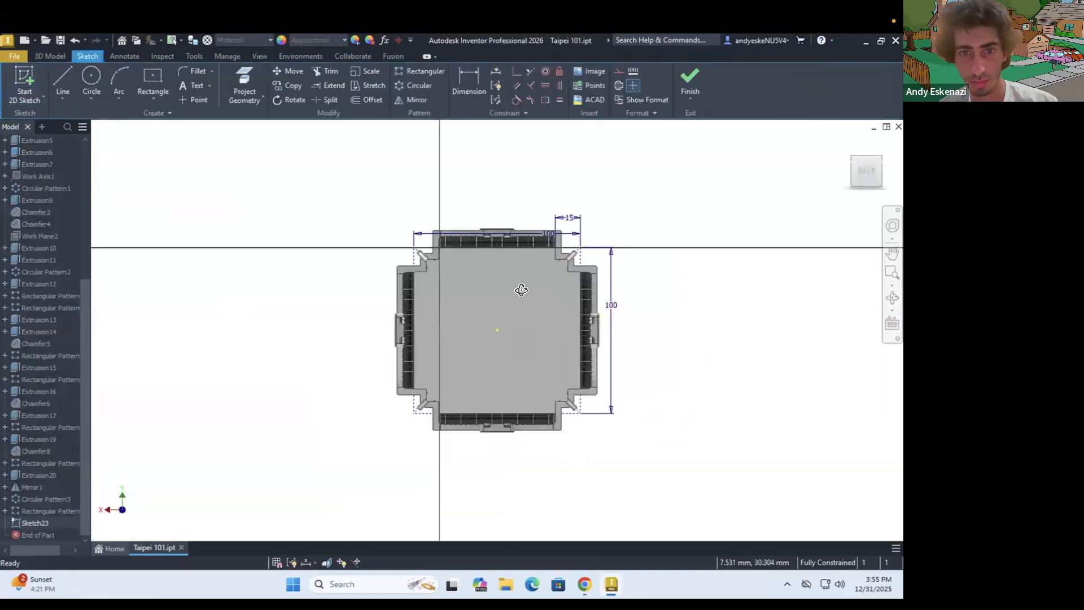
Project the first edges of Sketch1's stepped outline into the new bottom-face sketch
middle_click_drag(517, 288, 575, 329, "shift")
scroll(460, 315, "up", 5)
mouse_move(456, 317)
middle_mouse_down("shift")
mouse_move(440, 327)
mouse_move(454, 346)
middle_mouse_up("shift")
scroll(278, 221, "up", 3)
left_click(367, 100)
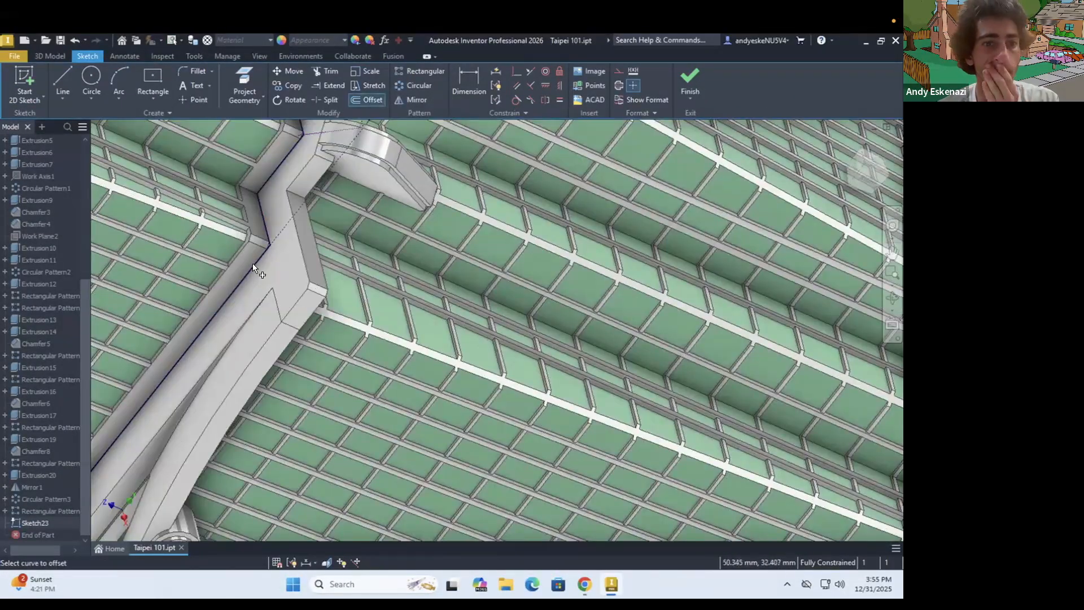
left_click(244, 82)
scroll(266, 238, "up", 5)
scroll(319, 261, "down", 6)
scroll(327, 195, "up", 6)
scroll(318, 199, "down", 8)
middle_click_drag(374, 198, 398, 193, "shift")
scroll(164, 451, "up", 8)
scroll(164, 451, "down", 4)
scroll(226, 399, "up", 5)
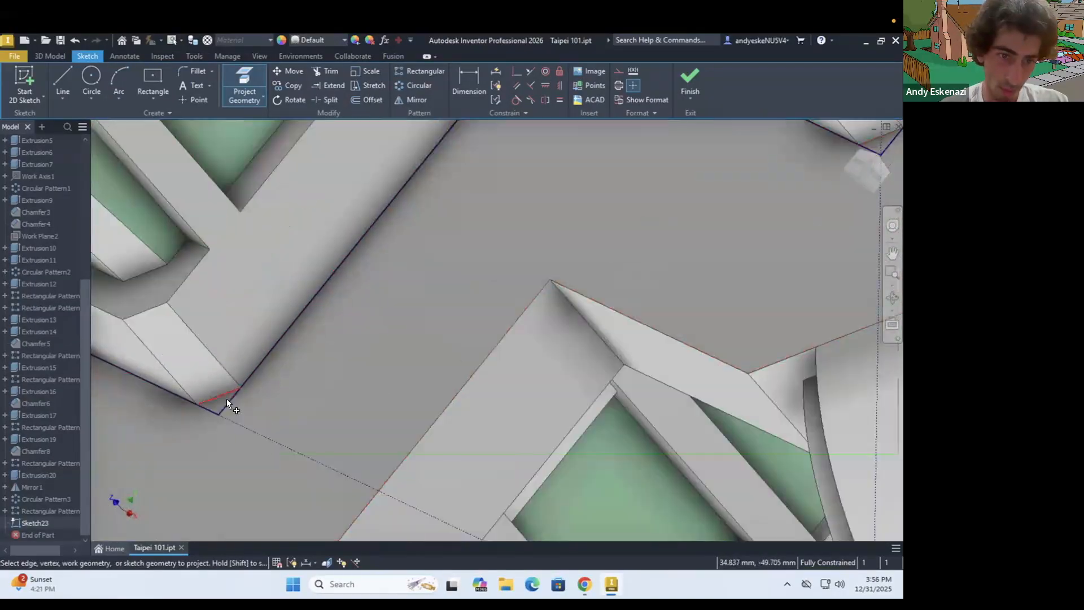
Project the remaining corner edges of Sketch1's stepped outline to complete the outline in the sketch
scroll(226, 399, "down", 8)
middle_click_drag(226, 361, 249, 284, "shift")
scroll(236, 262, "up", 8)
scroll(437, 505, "down", 3)
scroll(442, 373, "up", 5)
scroll(442, 363, "up", 3)
scroll(527, 374, "down", 10)
middle_click_drag(527, 374, 493, 168, "shift")
scroll(493, 168, "up", 10)
scroll(348, 349, "up", 4)
scroll(336, 416, "down", 4)
scroll(490, 217, "up", 4)
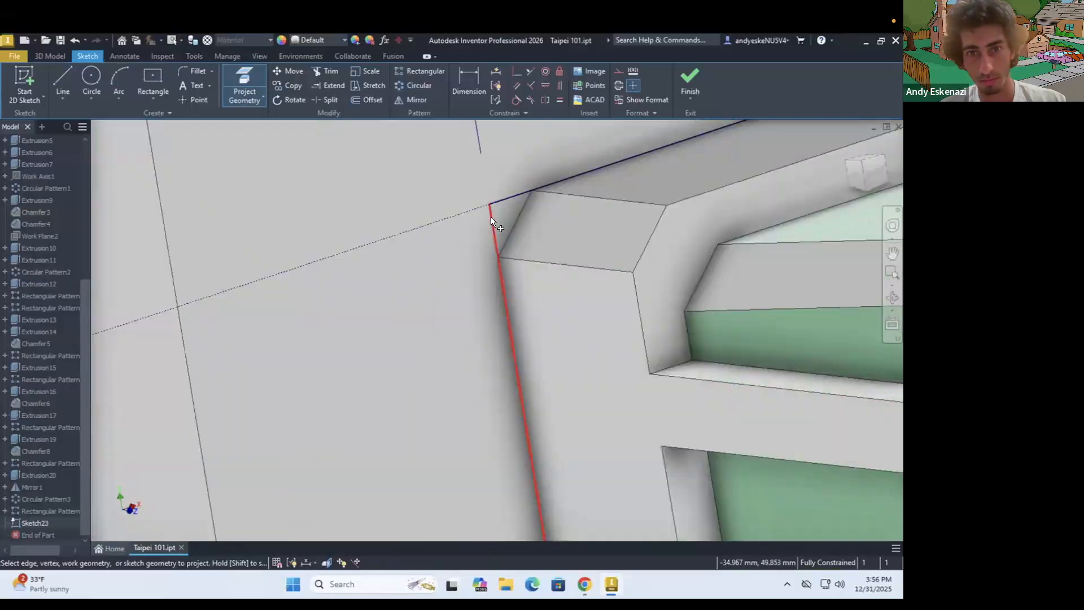
scroll(490, 217, "down", 10)
middle_click_drag(384, 257, 536, 255, "shift")
scroll(390, 237, "up", 6)
Draw connecting lines between the projected endpoints to close gaps in the base outline
left_click(63, 82)
scroll(417, 203, "up", 5)
left_click(439, 173)
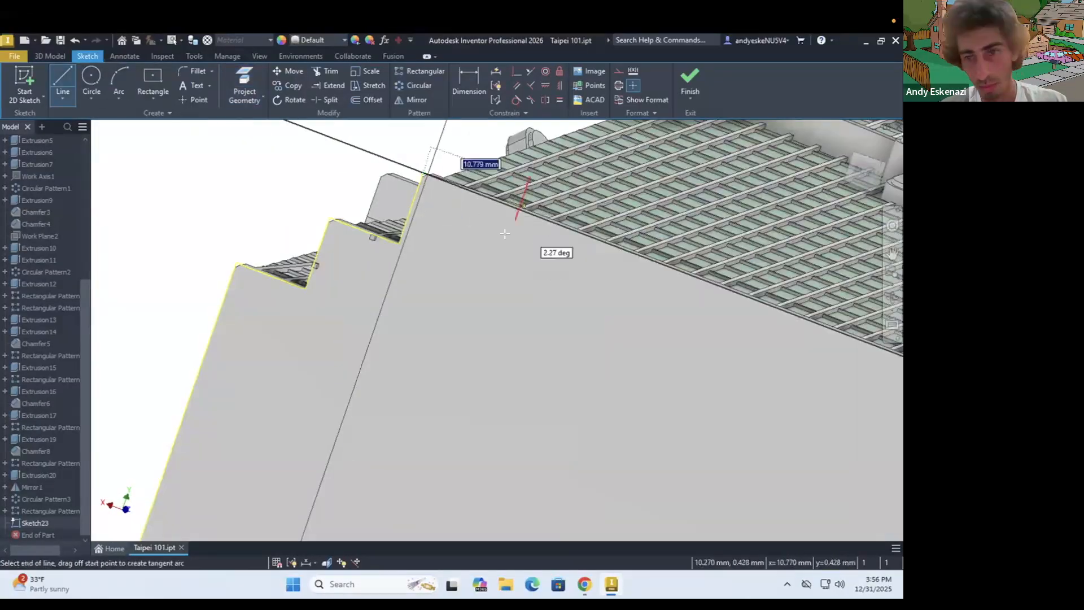
scroll(503, 235, "down", 5)
left_click(489, 177)
scroll(497, 322, "down", 2)
scroll(446, 270, "up", 5)
left_click(441, 263)
scroll(441, 271, "down", 6)
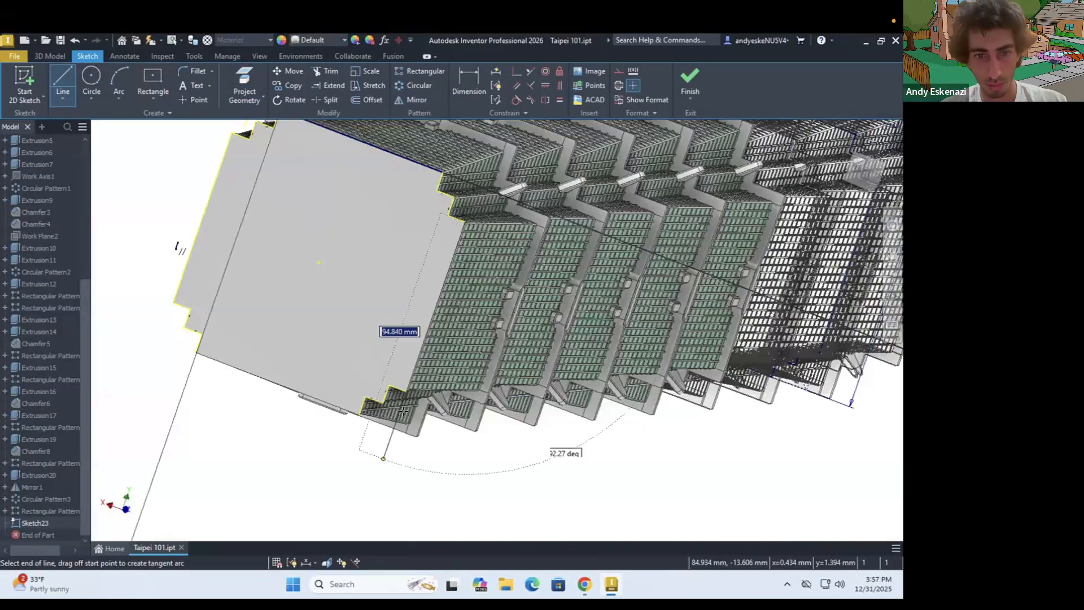
scroll(395, 339, "up", 6)
left_click(417, 246)
key("Escape")
Add another closing line, offset the base outline, and set the offset distance to 0.5 mm
left_click(63, 79)
left_click(264, 355)
left_click(527, 284)
left_click(367, 100)
left_click(551, 314)
left_click(469, 82)
left_click(445, 270)
type("0.5")
key("Return")
Extrude the two sketch profiles at the tower's base, consulting the reference photo in Chrome for proportions
left_click(50, 56)
key("e")
left_click(575, 283)
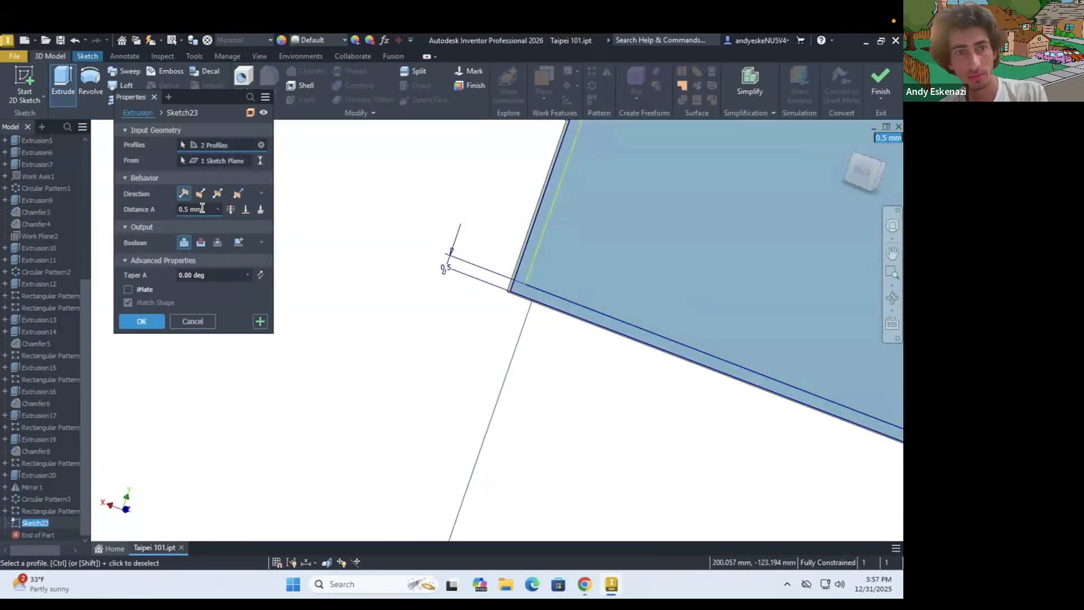
left_click(585, 584)
left_click(584, 583)
scroll(517, 456, "down", 5)
scroll(517, 456, "up", 5)
middle_click_drag(517, 456, 537, 428, "shift")
left_click(584, 584)
left_click(585, 584)
left_click(157, 323)
Start a sketch on the tower's bottom face, project its stepped outline and offset the outline inward
scroll(543, 452, "up", 3)
left_click_drag(543, 452, 568, 491, "shift")
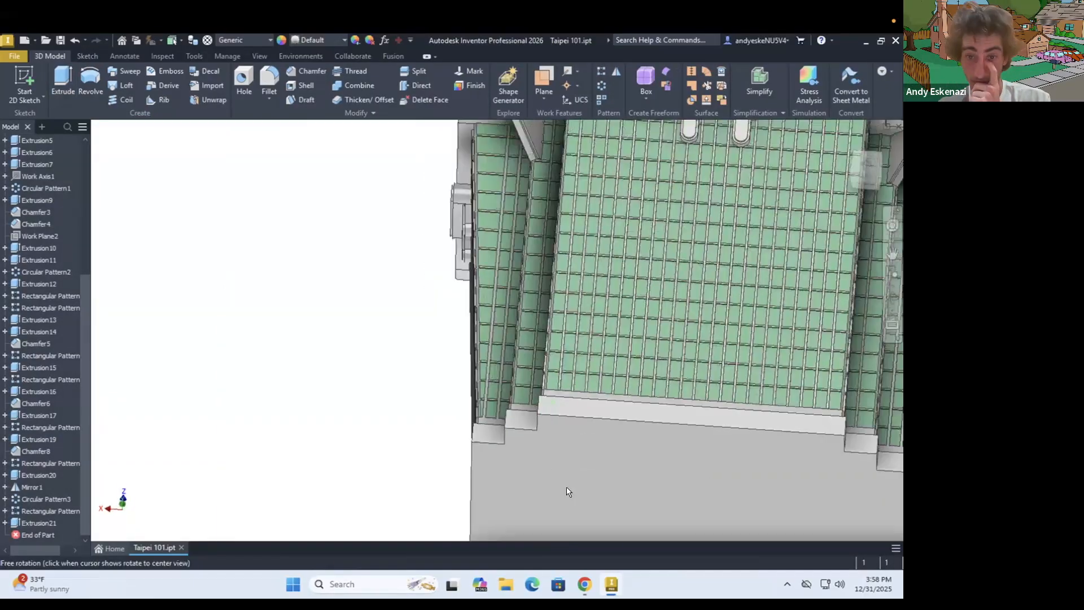
scroll(569, 491, "up", 5)
left_click(26, 84)
scroll(474, 314, "down", 2)
mouse_move(468, 316)
middle_mouse_down("shift")
mouse_move(459, 302)
mouse_move(484, 344)
middle_mouse_up("shift")
left_click(26, 84)
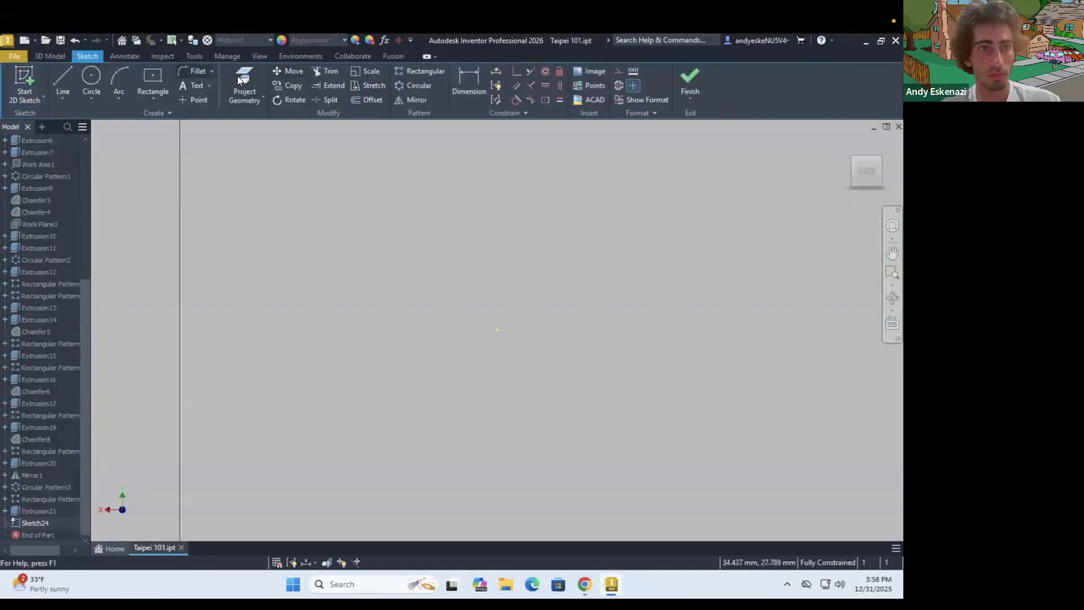
left_click(243, 82)
left_click(367, 100)
left_click(311, 237)
left_click(324, 240)
Dimension the gap between the stepped outline and its offset at 0.5 mm and finish the sketch
left_click(469, 84)
left_click(311, 271)
left_click(325, 276)
left_click(299, 385)
type("0.5")
key("Return")
left_click(689, 83)
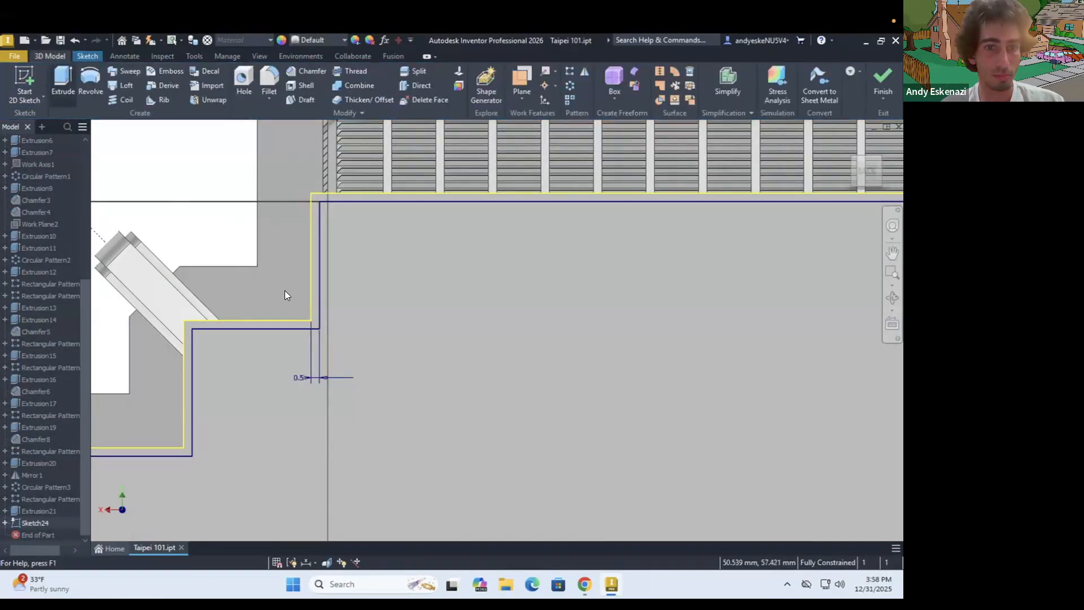
Extrude the inner offset profile on the tower's bottom face
left_click(62, 83)
left_click(371, 369)
left_click_drag(195, 209, 164, 210)
left_click(148, 321)
scroll(217, 344, "down", 5)
Start a sketch on the underside of the tower's base and consult the reference photo in Chrome
left_click(24, 84)
scroll(481, 366, "up", 5)
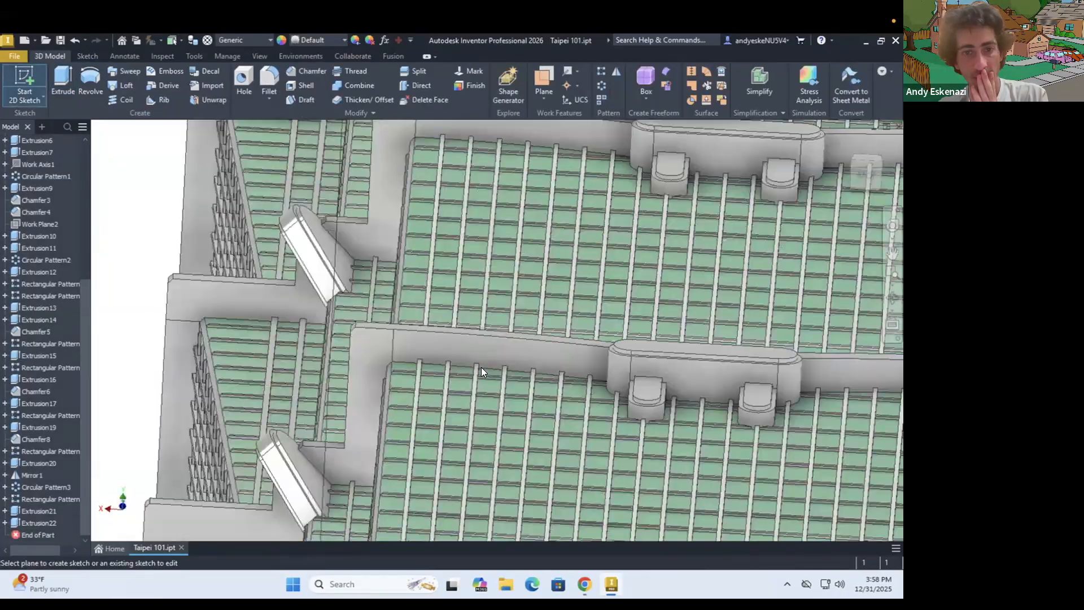
left_click(480, 367)
scroll(417, 301, "down", 5)
left_click(584, 584)
left_click(584, 585)
Project the long straight outer edges on the base's sides into the sketch
mouse_move(448, 336)
middle_mouse_down("shift")
mouse_move(470, 370)
mouse_move(540, 428)
middle_mouse_up("shift")
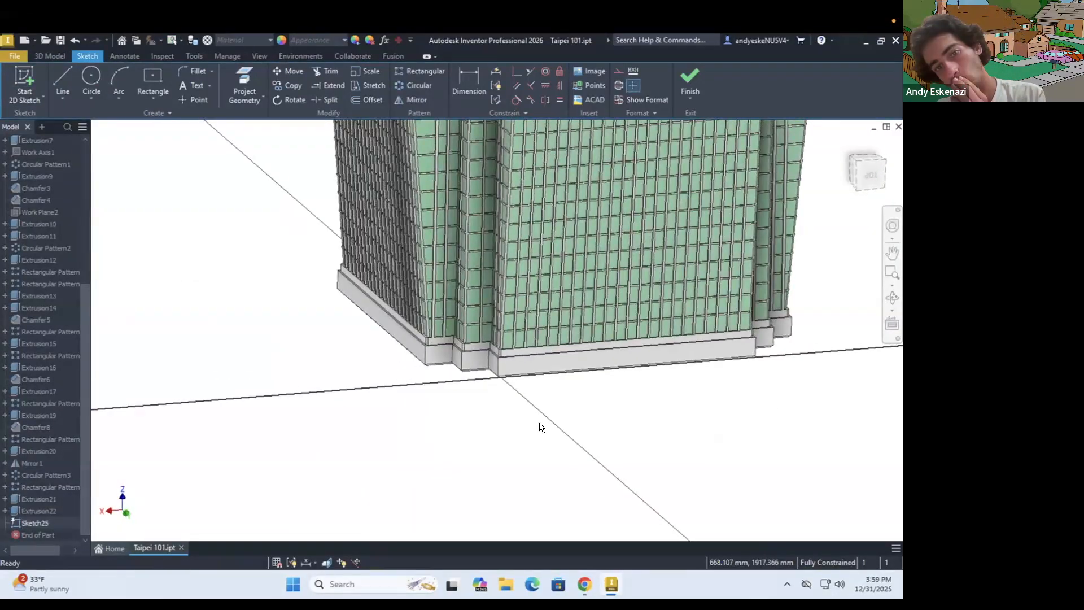
middle_click_drag(444, 359, 491, 283, "shift")
scroll(491, 339, "up", 4)
left_click(244, 83)
scroll(716, 447, "down", 4)
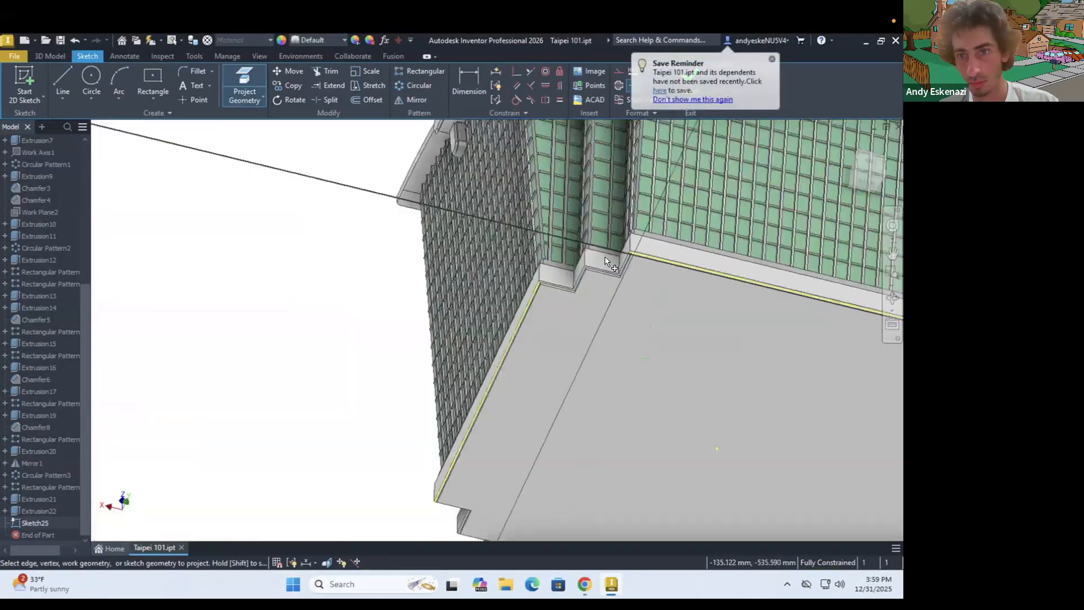
middle_click_drag(847, 350, 429, 339)
middle_click_drag(743, 286, 497, 373, "shift")
scroll(495, 375, "up", 5)
left_click(496, 376)
Draw straight lines between the ends of the projected edges at the first stepped corners
key("Escape")
key("l")
middle_click_drag(271, 186, 310, 407)
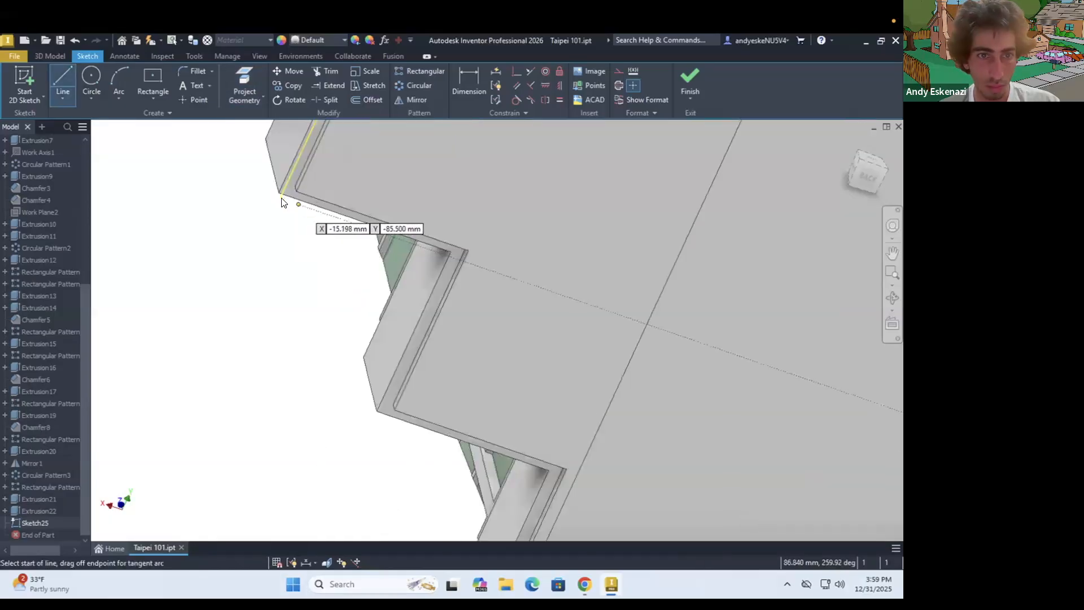
left_click(283, 198)
middle_click_drag(418, 480, 341, 226)
left_click(392, 331)
middle_click_drag(790, 451, 283, 282)
left_click(856, 469)
scroll(856, 469, "down", 3)
left_click(740, 412)
scroll(736, 268, "up", 4)
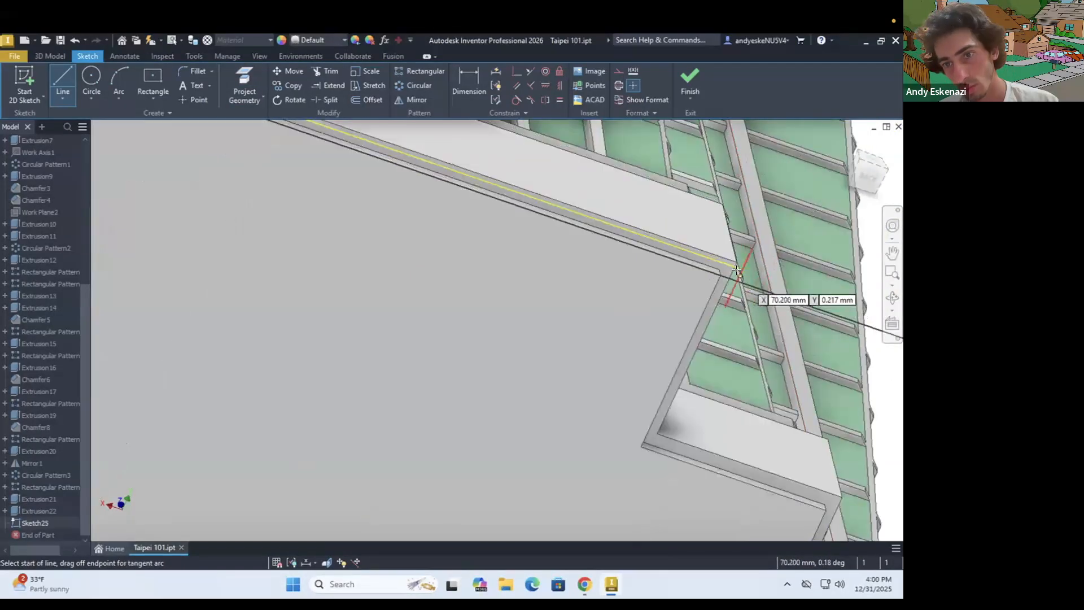
Close the octagonal outline with diagonal lines across the remaining stepped corners
left_click(735, 268)
scroll(737, 270, "down", 3)
left_click(825, 451)
scroll(792, 341, "down", 4)
scroll(574, 247, "up", 6)
left_click(604, 226)
scroll(616, 212, "down", 4)
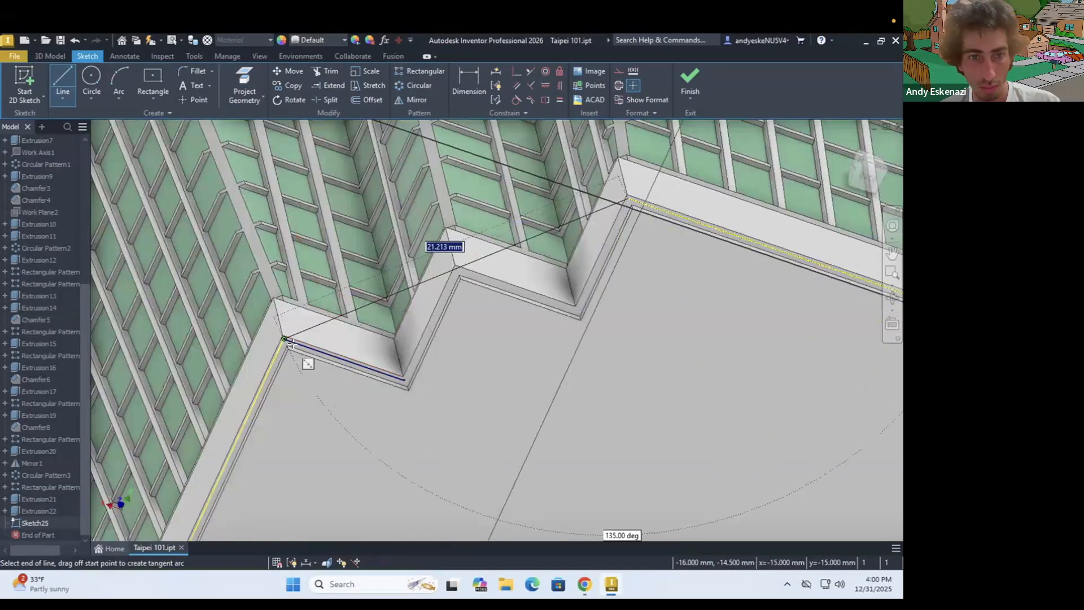
left_click(285, 339)
Extrude the octagonal profile beneath the stepped base
key("e")
left_click(489, 404)
left_click(142, 321)
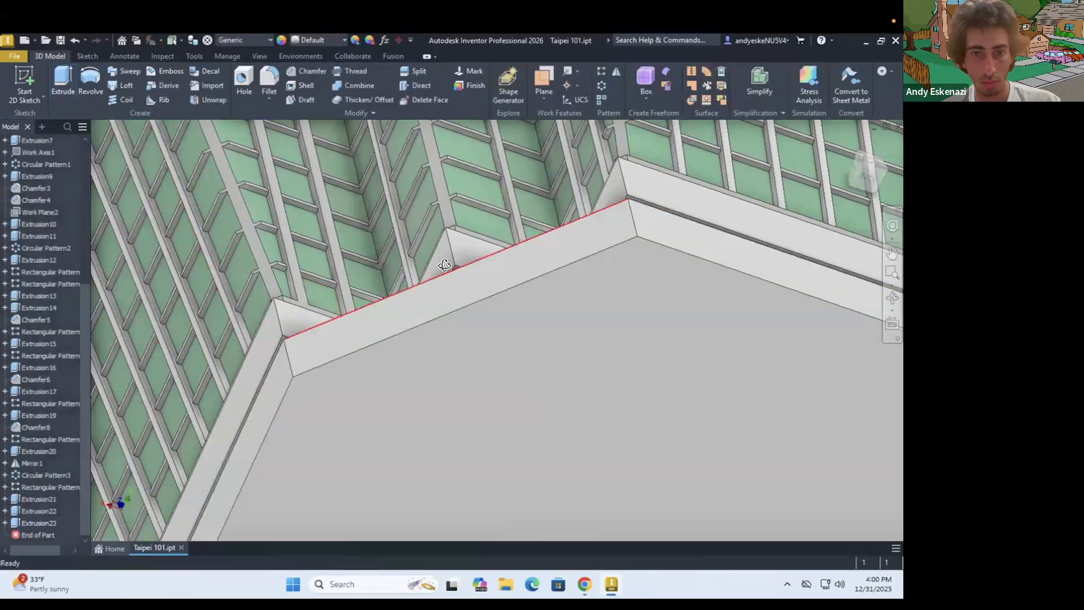
Chamfer the outer vertical edges of the base band's stepped corners by 0.5 mm on all sides
key("ctrl+shift+k")
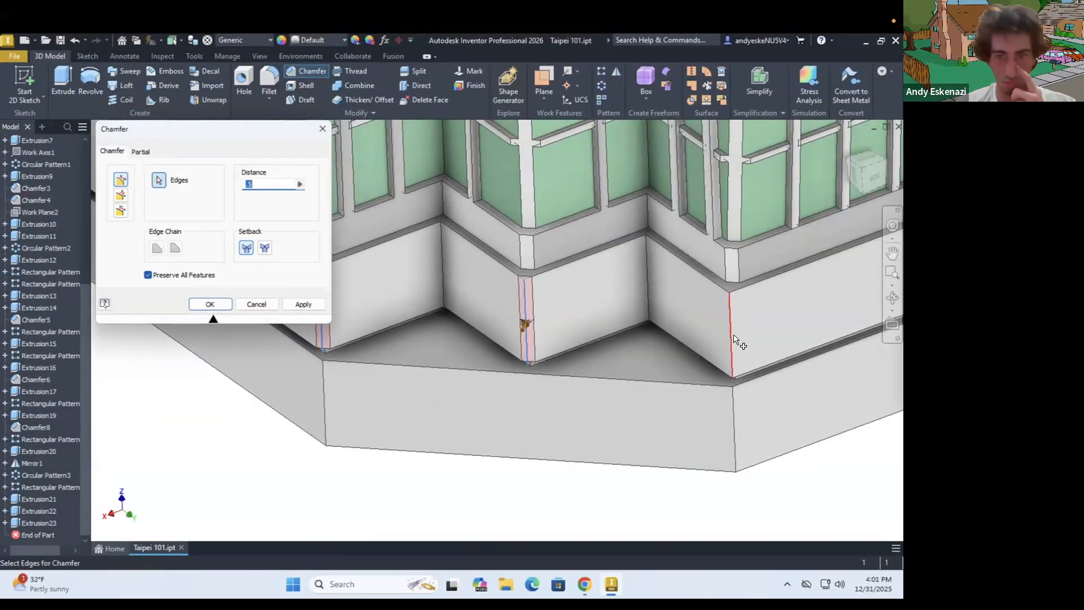
scroll(448, 308, "down", 5)
scroll(559, 353, "up", 5)
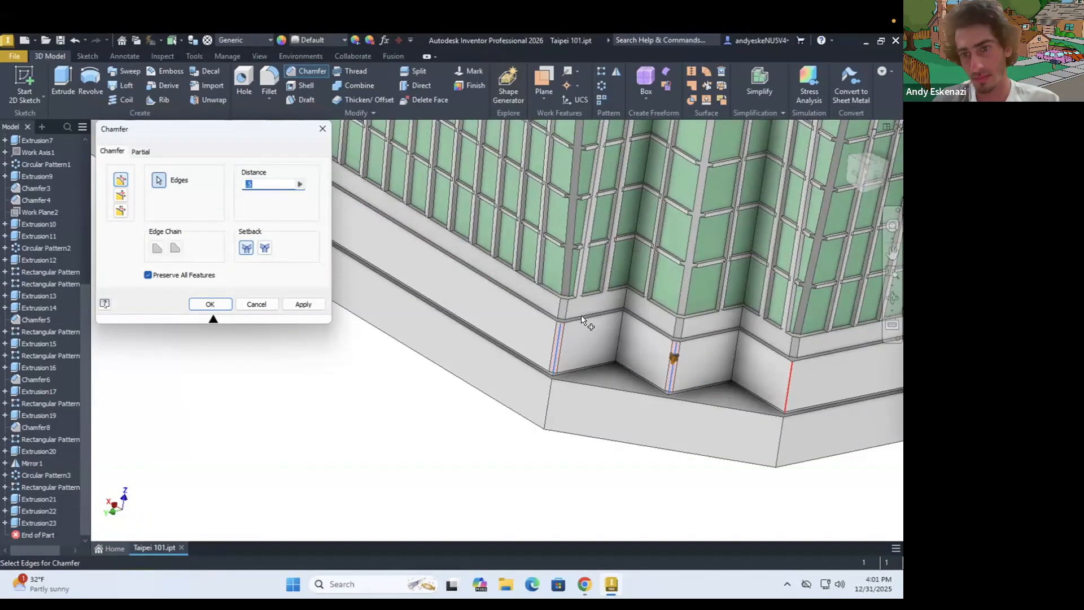
scroll(582, 320, "down", 4)
middle_click_drag(582, 320, 745, 306, "shift")
scroll(753, 304, "up", 4)
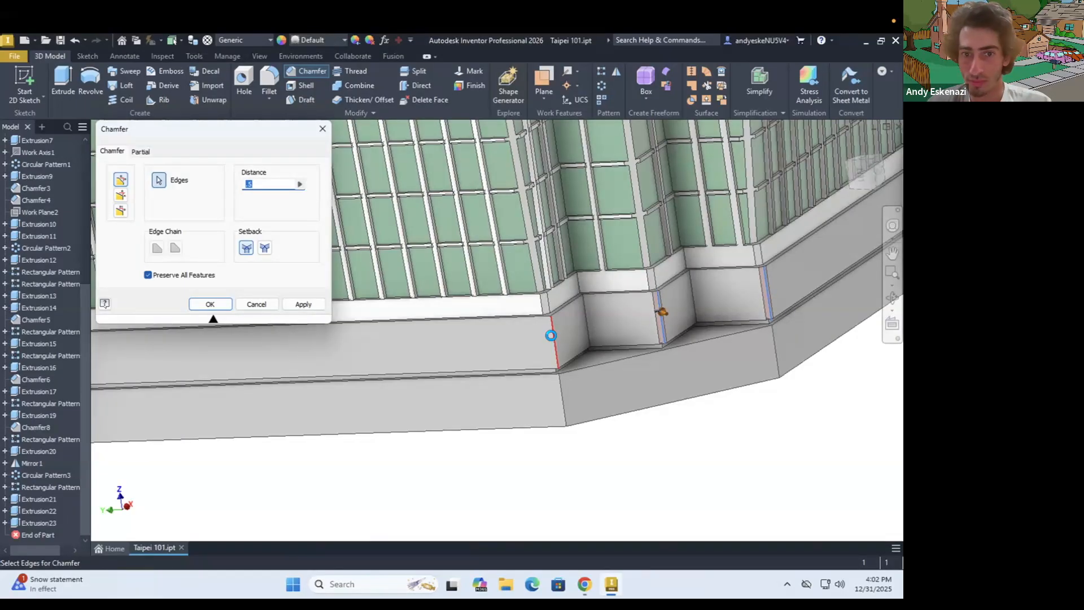
scroll(538, 331, "down", 4)
middle_click_drag(538, 331, 686, 287, "shift")
scroll(687, 286, "up", 4)
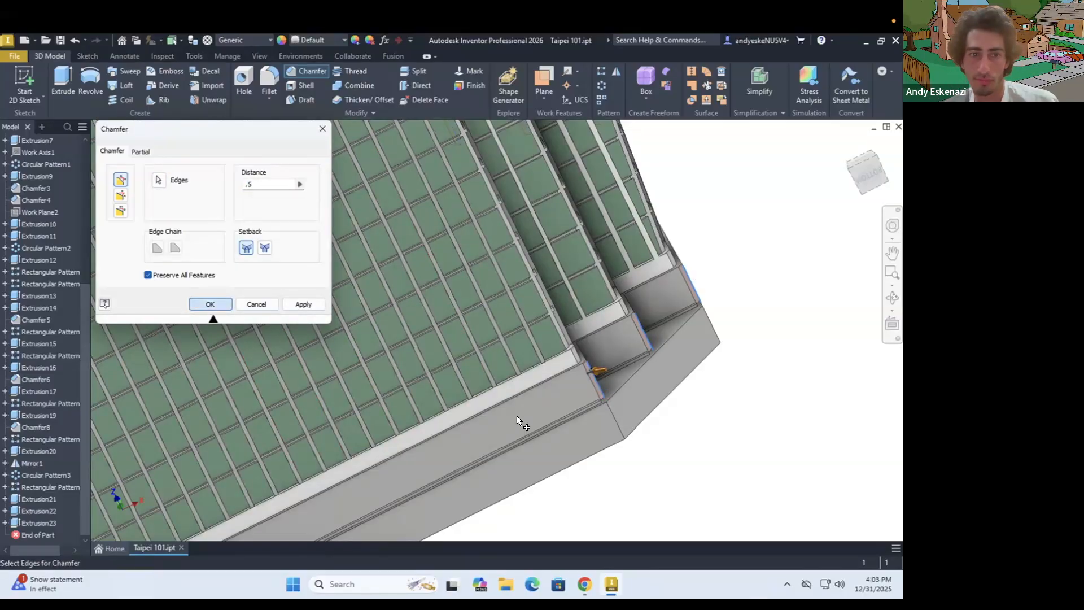
key("Return")
Start a sketch on the bottom face of the octagonal base
scroll(658, 319, "down", 3)
mouse_move(672, 350)
middle_mouse_down("shift")
mouse_move(575, 404)
mouse_move(384, 418)
middle_mouse_up("shift")
key("s")
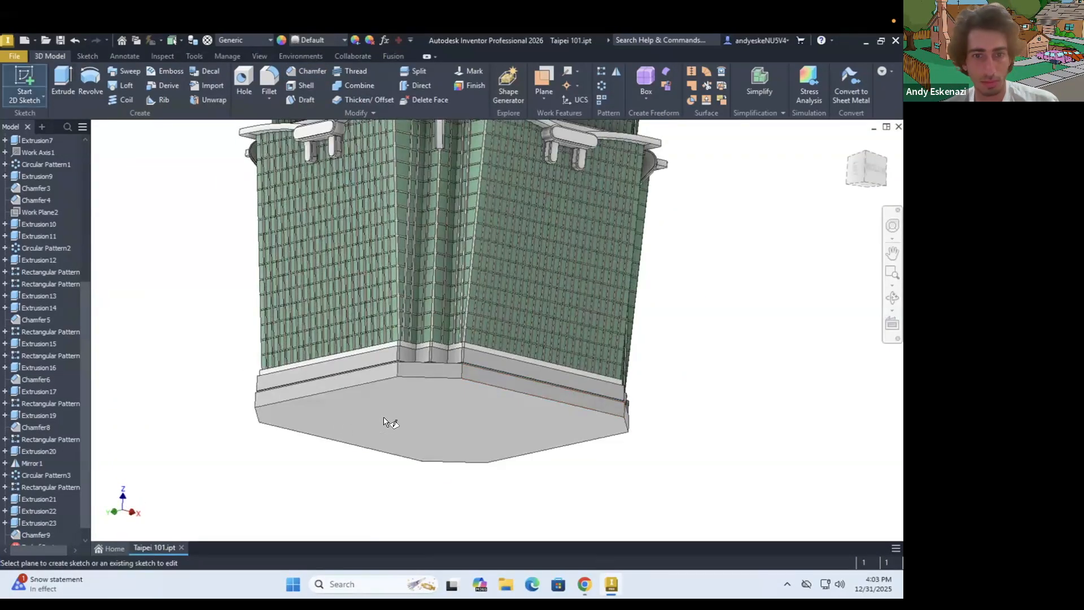
left_click(384, 423)
left_click(435, 245)
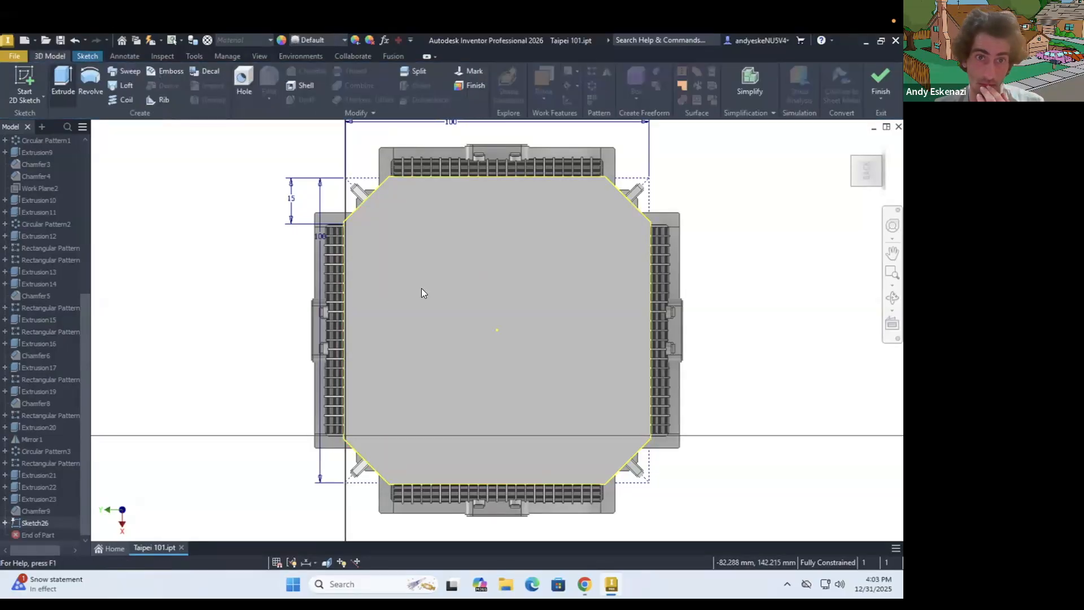
Extrude the octagonal profile downward 120 mm with a 5° taper
type("e120")
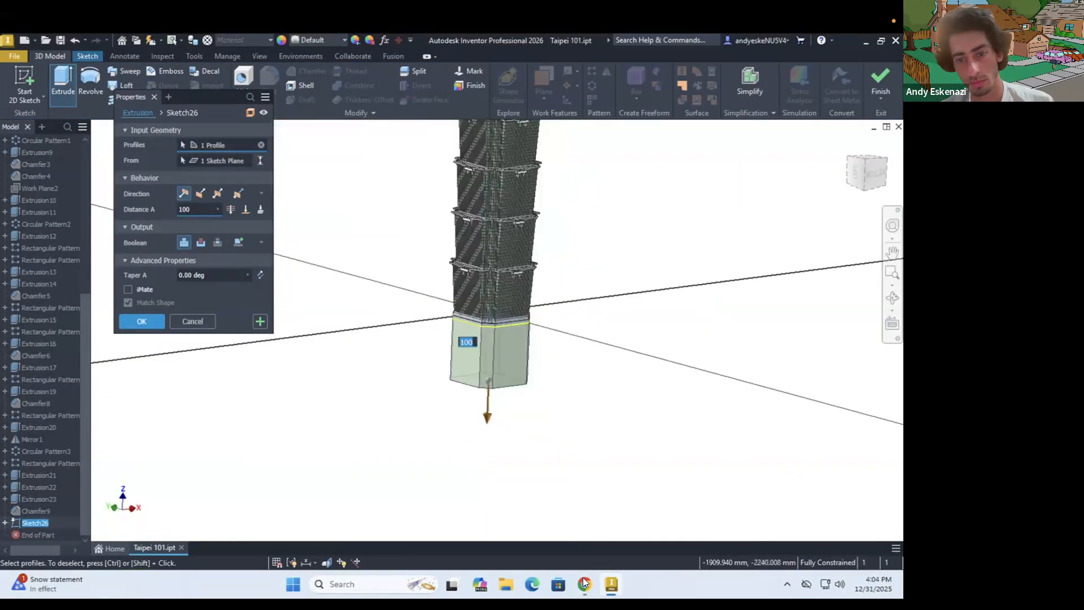
key("Tab")
type("5")
scroll(499, 403, "down", 3)
mouse_move(486, 384)
middle_mouse_down("shift")
mouse_move(513, 375)
mouse_move(511, 389)
mouse_move(471, 398)
middle_mouse_up("shift")
key("Return")
scroll(297, 404, "up", 5)
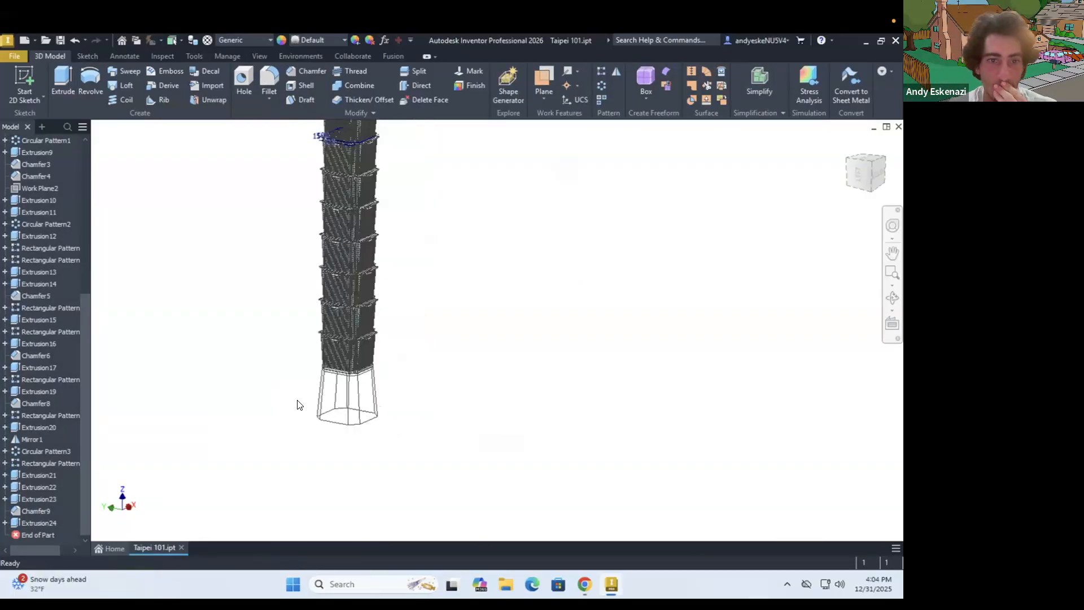
Edit the tapered base extrusion to a longer distance and decline increasing the undo file size
scroll(237, 361, "down", 2)
right_click(51, 523)
left_click(89, 408)
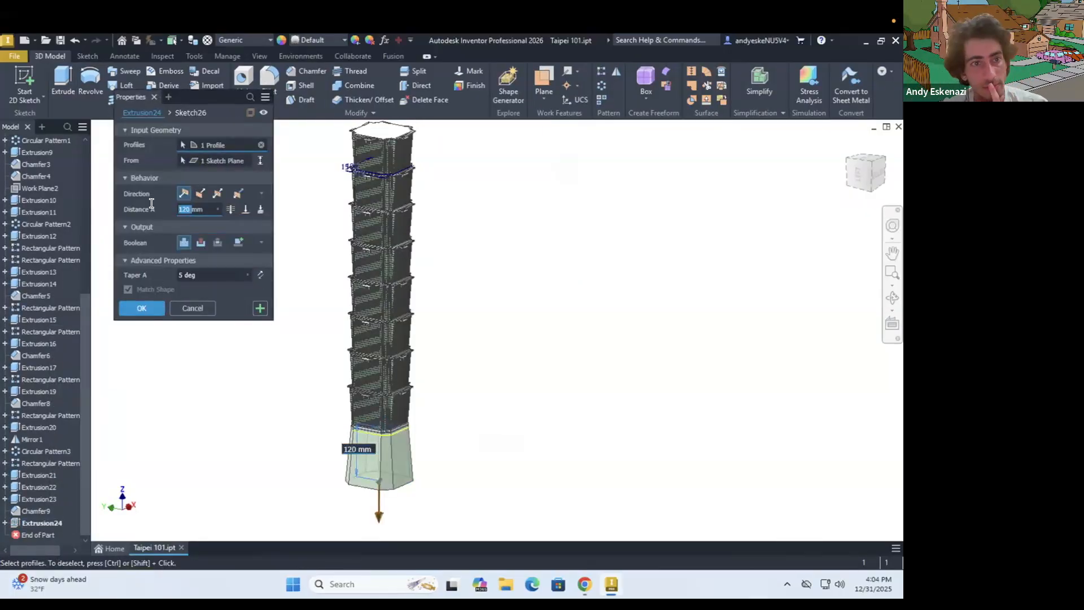
key("Return")
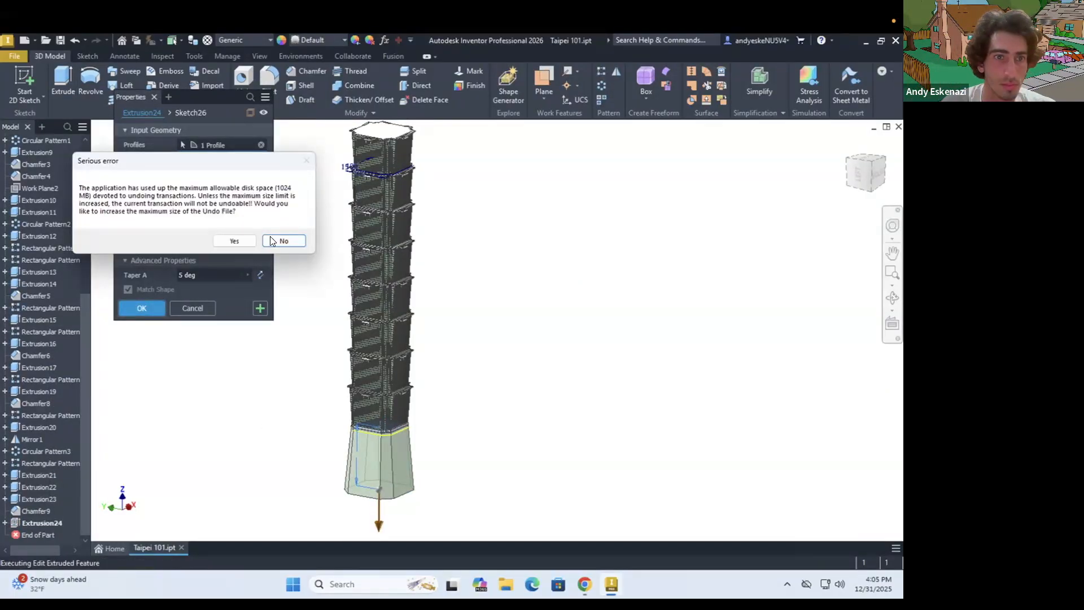
left_click(273, 240)
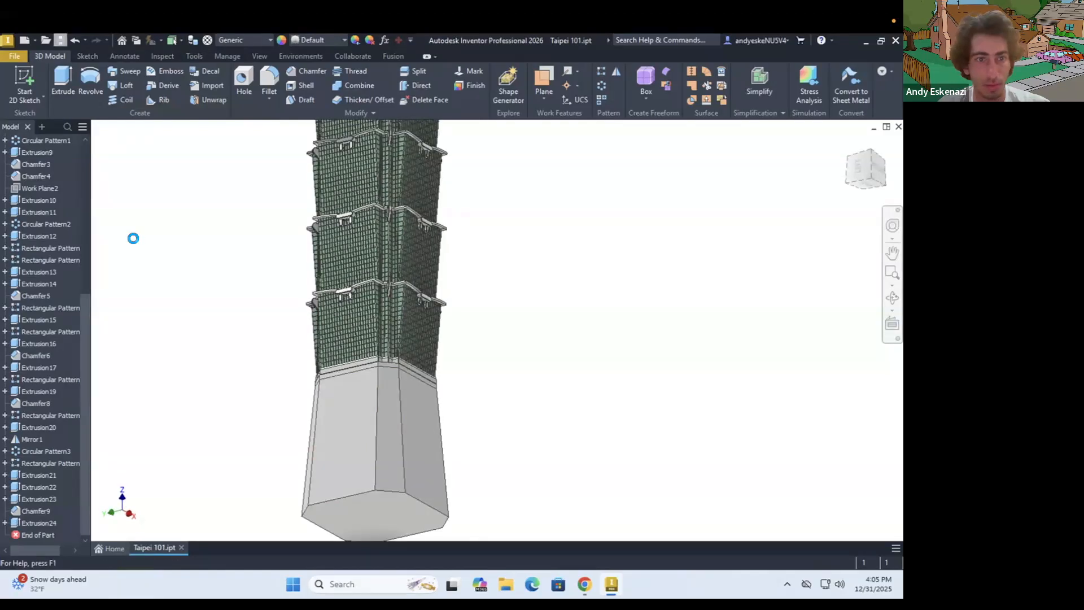
left_click(25, 83)
left_click(377, 517)
middle_click_drag(459, 313, 446, 333, "shift")
left_click(689, 81)
Sketch on the tapered base's bottom face and extrude its octagonal profile 1 mm
left_click(442, 405)
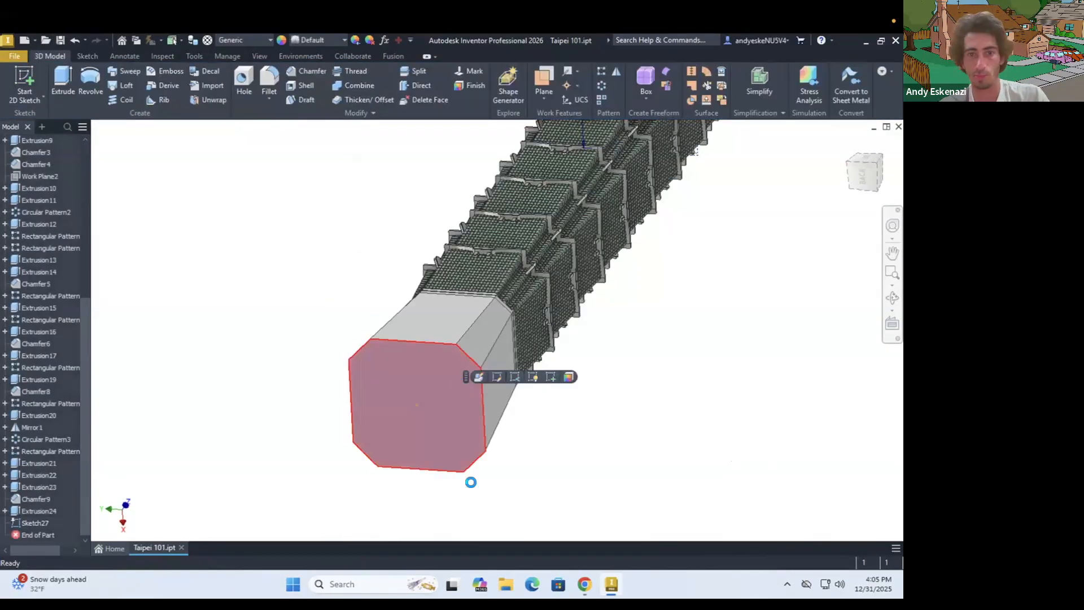
left_click(479, 376)
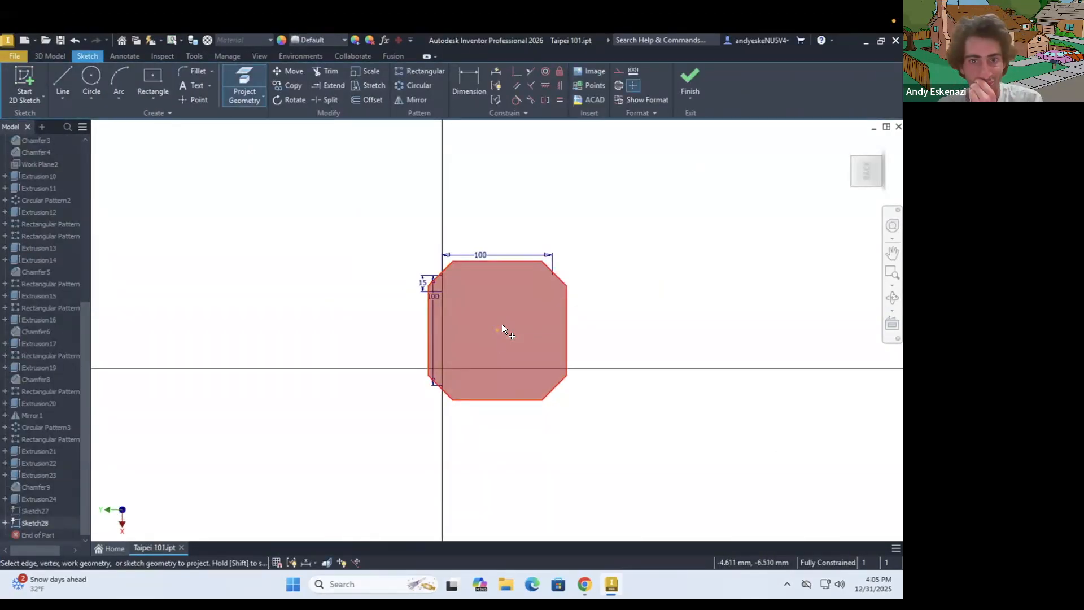
key("e")
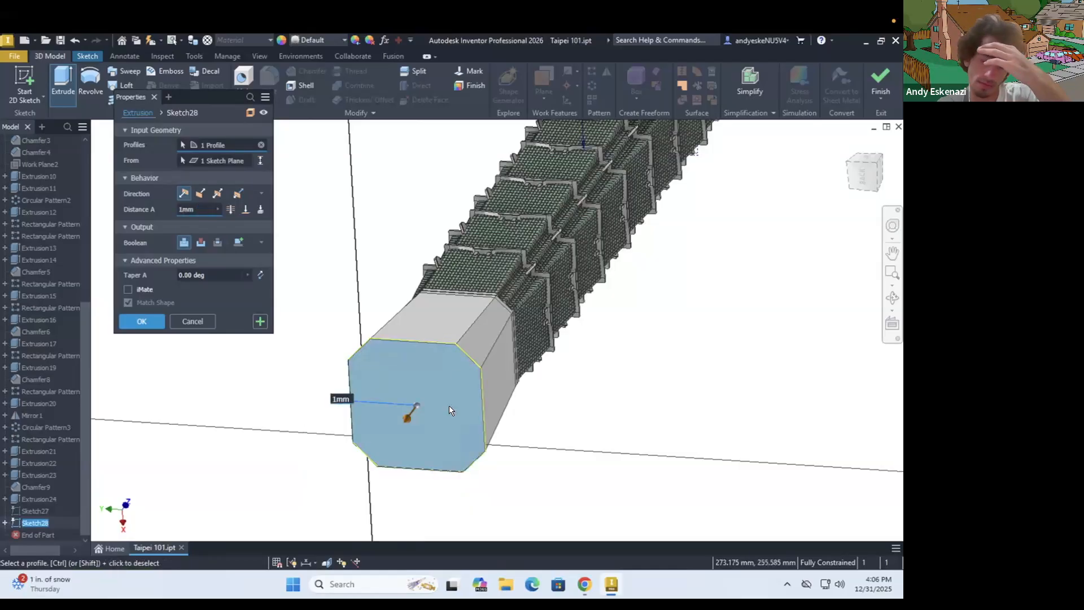
middle_click_drag(449, 405, 448, 499, "shift")
left_click(146, 320)
middle_click_drag(380, 340, 436, 346, "shift")
left_click(40, 453)
right_click(45, 524)
left_click(73, 510)
left_click(170, 169)
left_click(138, 428)
left_click(206, 221)
Start a 0.5 mm chamfer on the upper band, tapered block and bottom rim edges at the first beveled corner
scroll(473, 332, "up", 5)
scroll(452, 314, "up", 4)
left_click(50, 55)
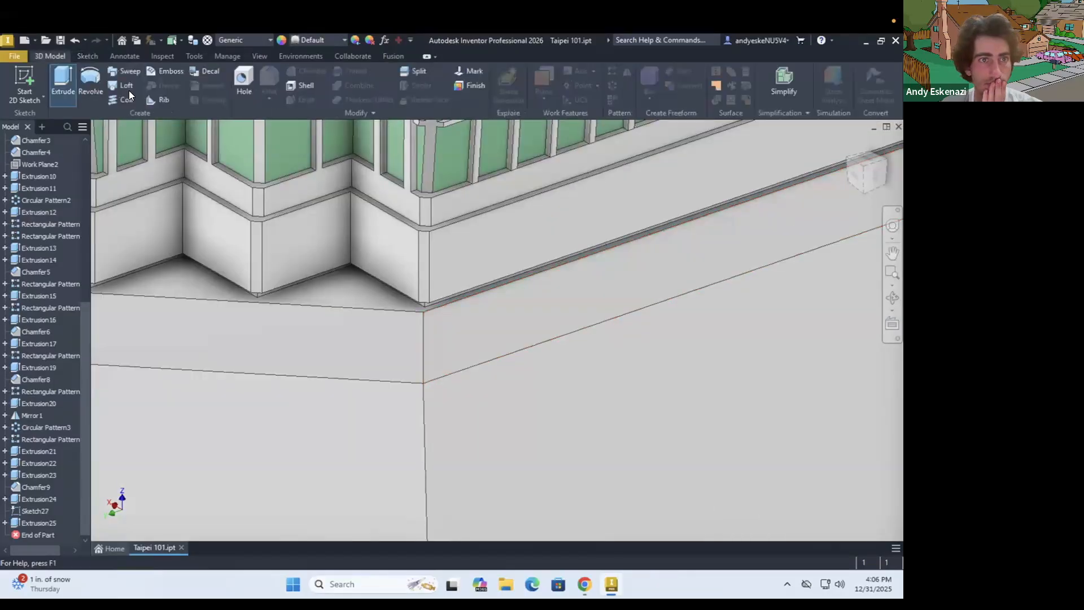
left_click(306, 71)
left_click(422, 394)
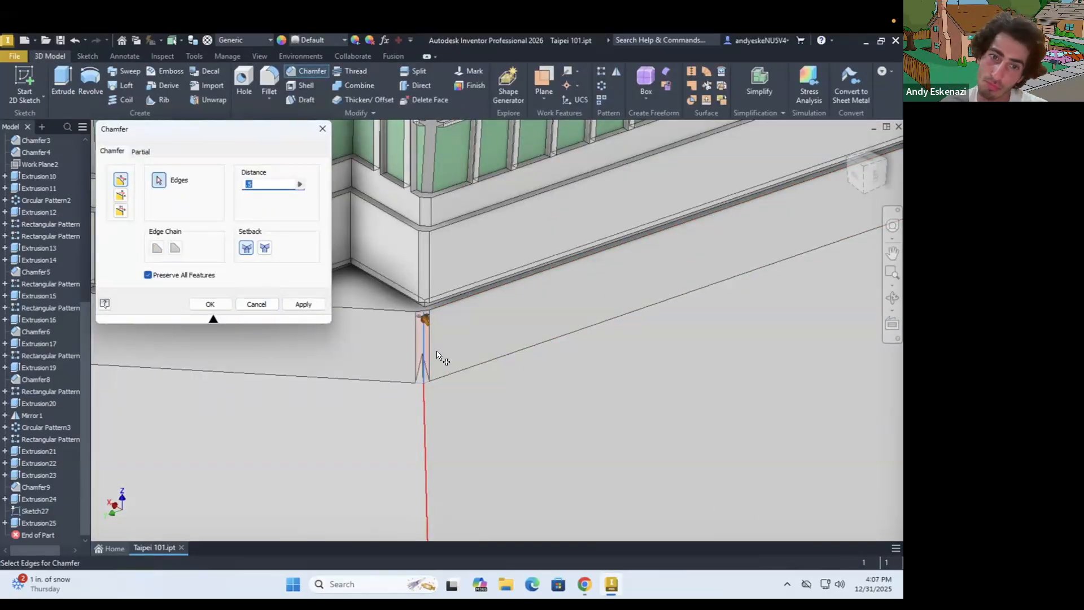
scroll(438, 298, "down", 4)
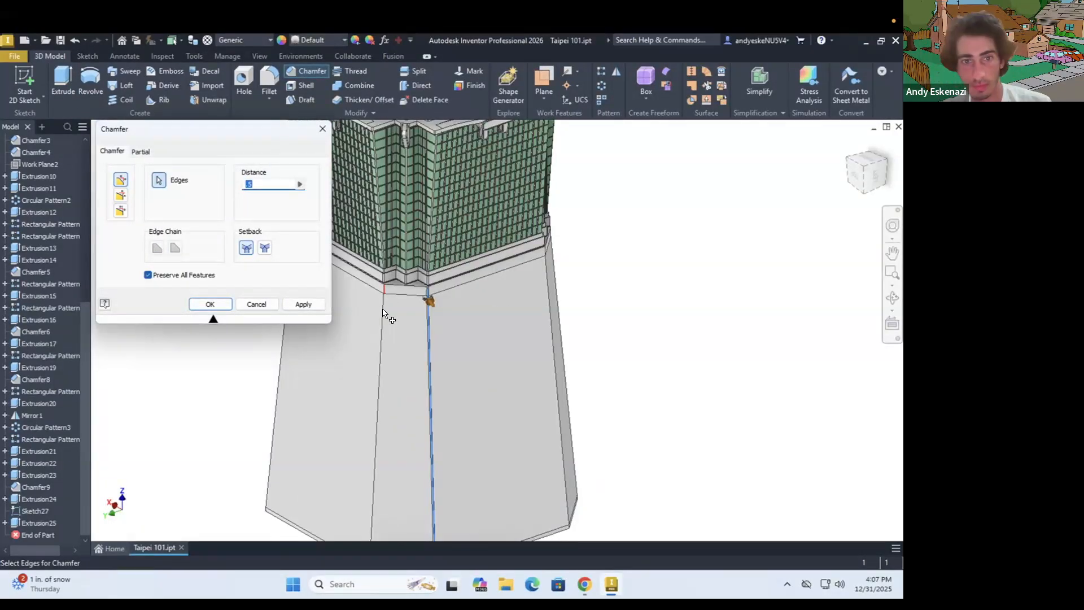
scroll(445, 334, "up", 5)
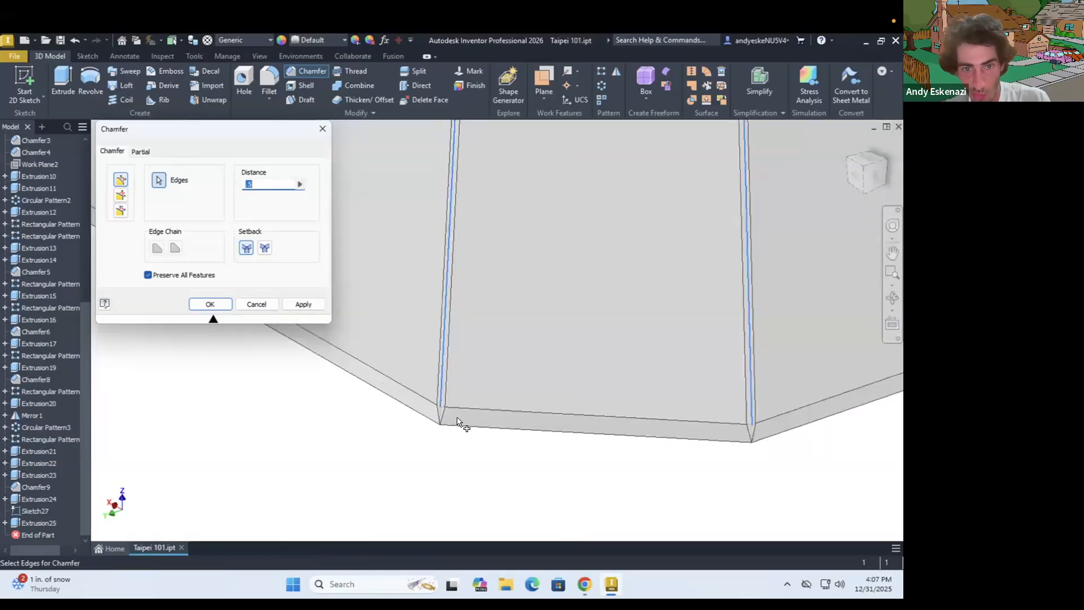
scroll(434, 363, "down", 3)
left_click(837, 391)
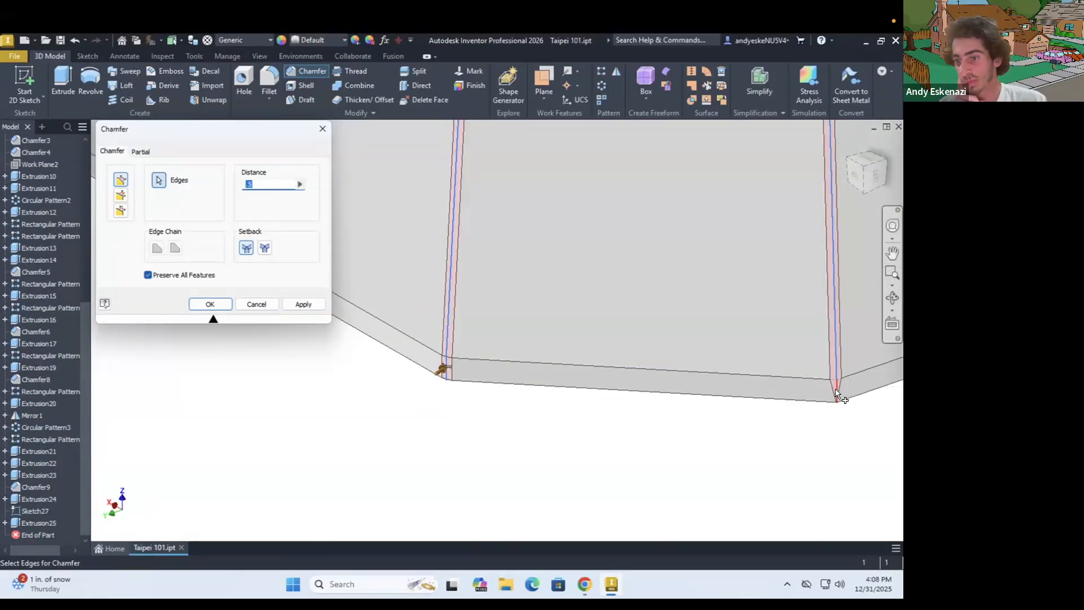
Add the matching rim, tapered block and band edges at the second beveled corner to the chamfer
scroll(808, 422, "down", 5)
scroll(816, 402, "up", 8)
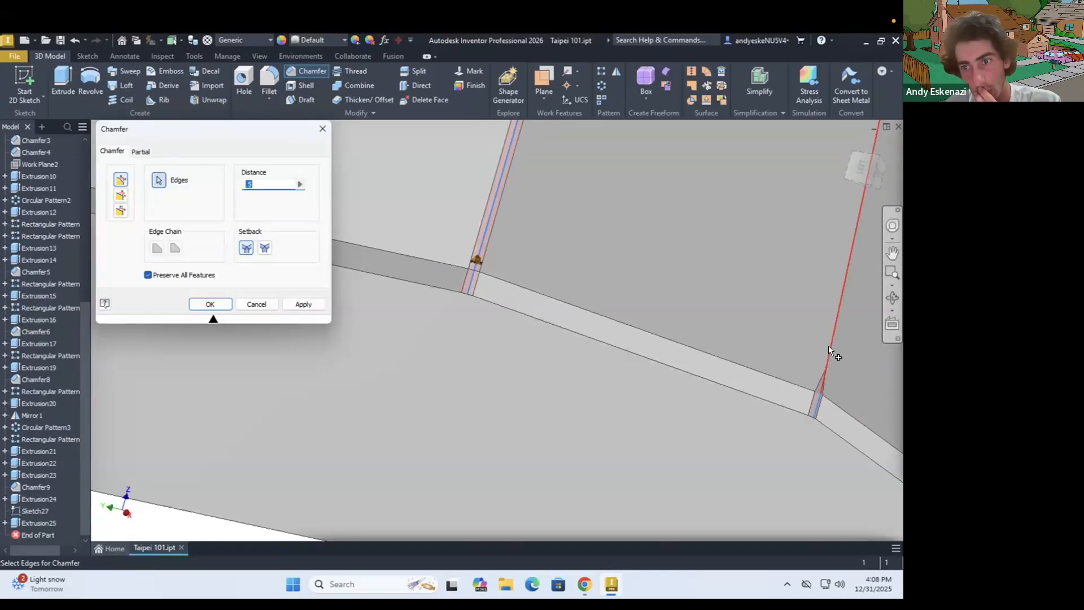
scroll(648, 380, "down", 5)
scroll(768, 255, "up", 6)
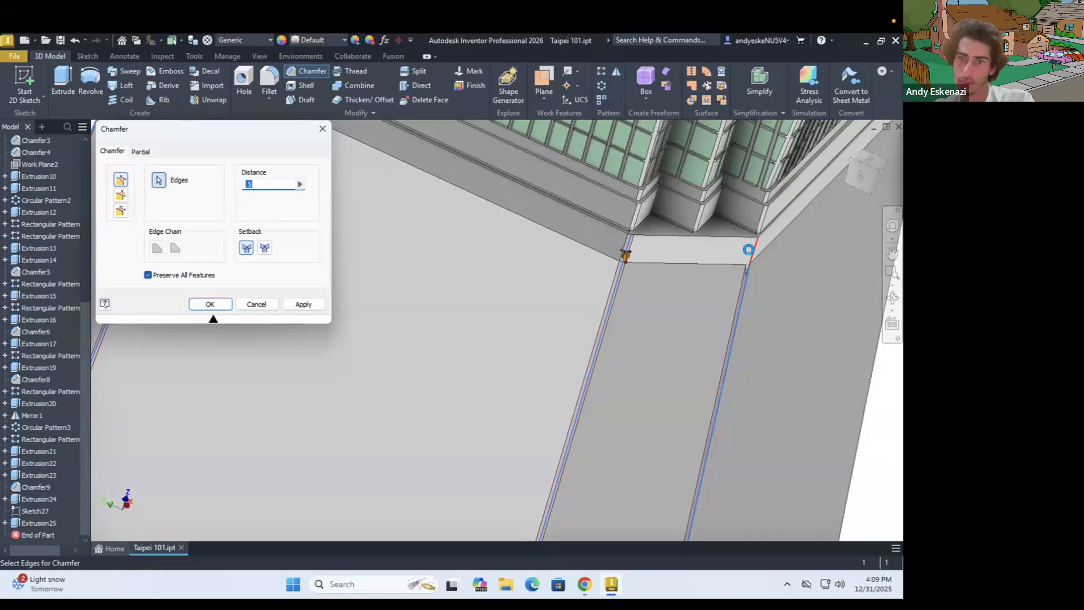
Add the band, tapered block and bottom rim edges at the third beveled corner to the 0.5 mm chamfer
scroll(713, 332, "down", 4)
scroll(628, 270, "up", 6)
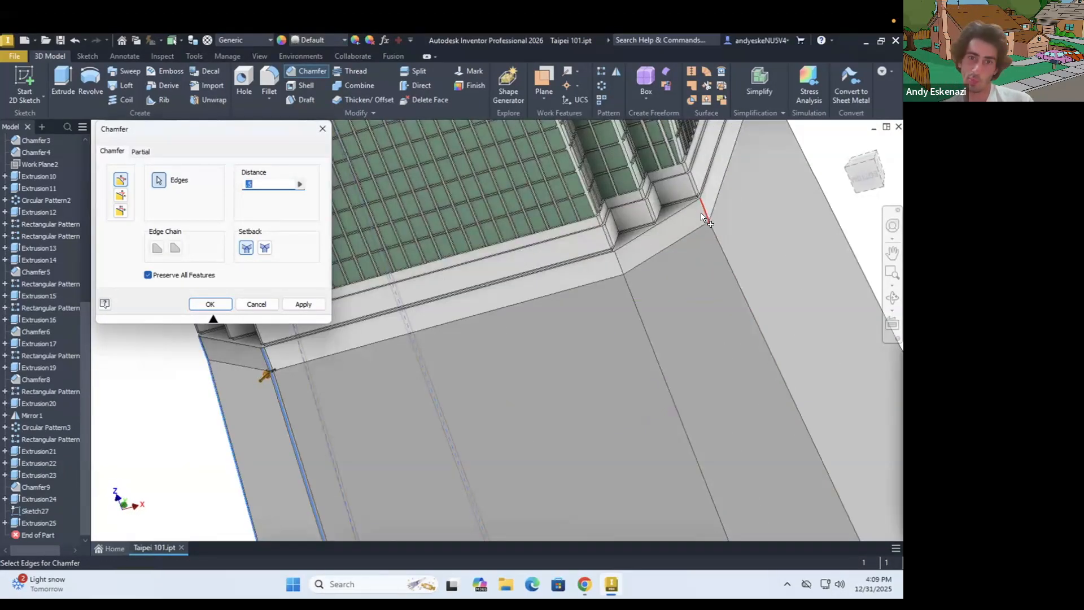
left_click(651, 285)
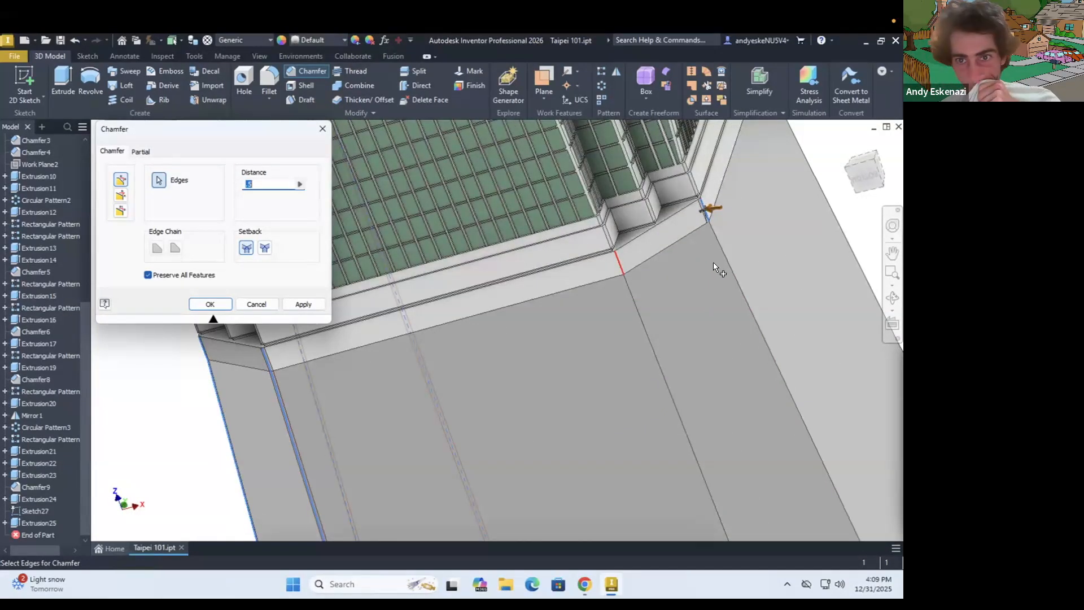
left_click(645, 344)
scroll(666, 328, "down", 4)
scroll(716, 435, "up", 6)
left_click(572, 470)
scroll(585, 463, "down", 4)
scroll(668, 415, "up", 4)
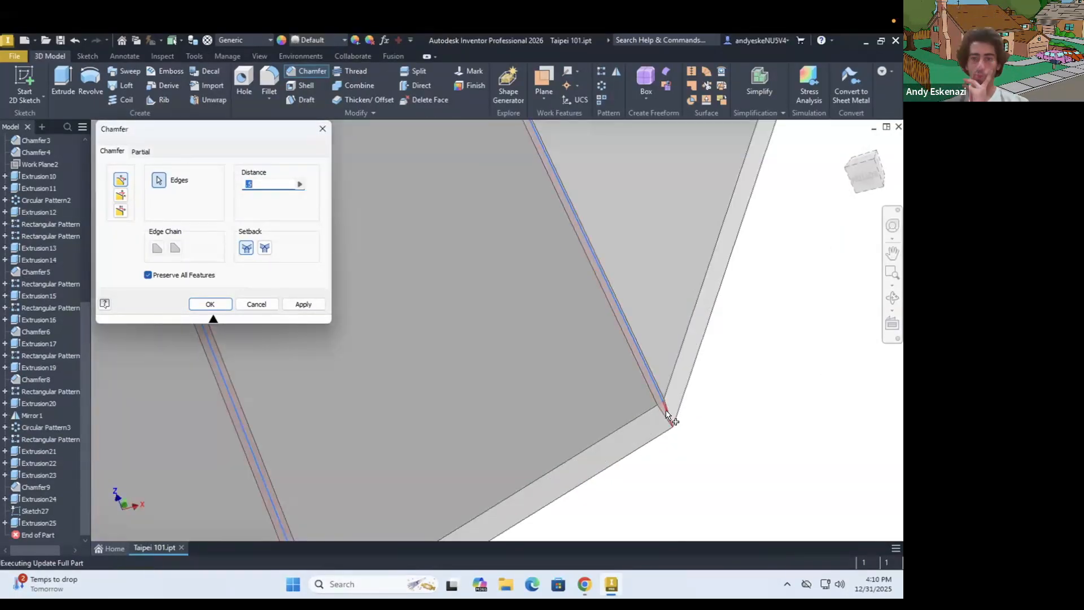
Add the bottom rim, tapered block and band edges at the fourth beveled corner, and apply the 0.5 mm chamfer
scroll(692, 410, "down", 4)
scroll(535, 423, "up", 5)
left_click(533, 419)
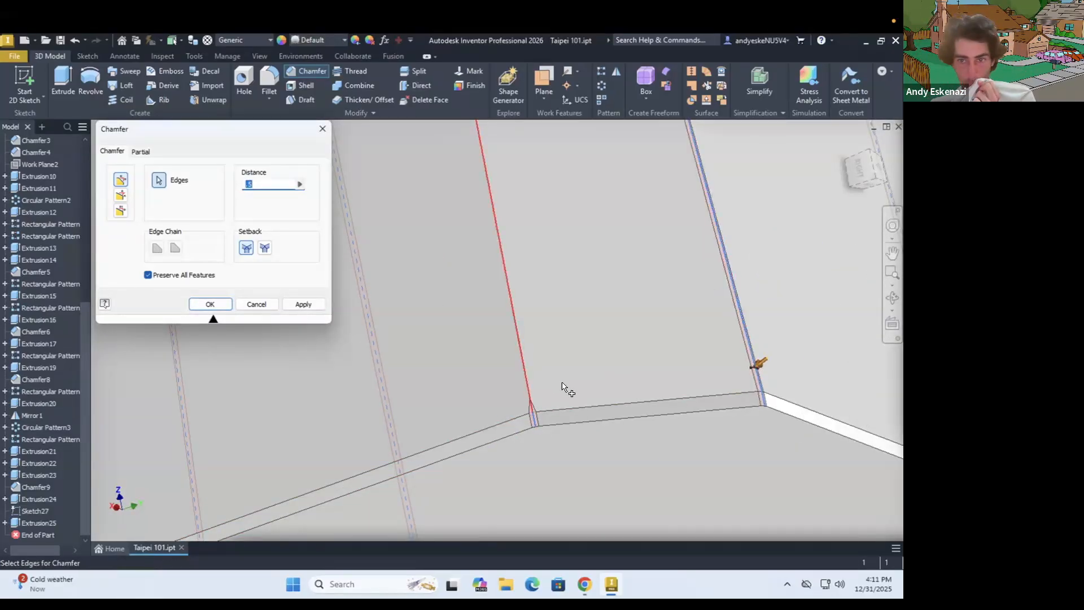
scroll(629, 370, "down", 4)
scroll(505, 228, "up", 4)
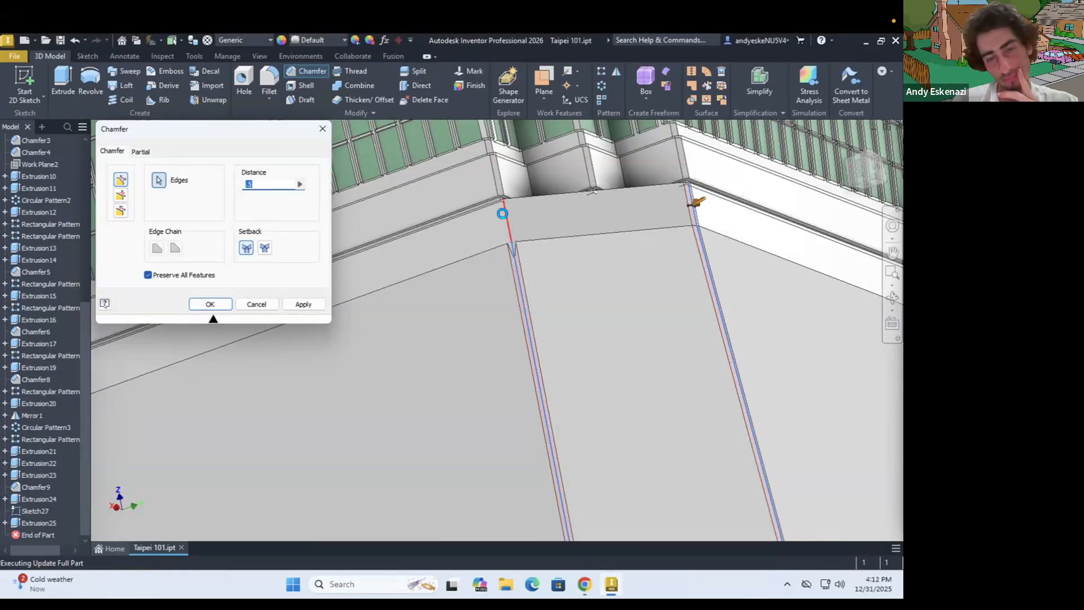
left_click(220, 305)
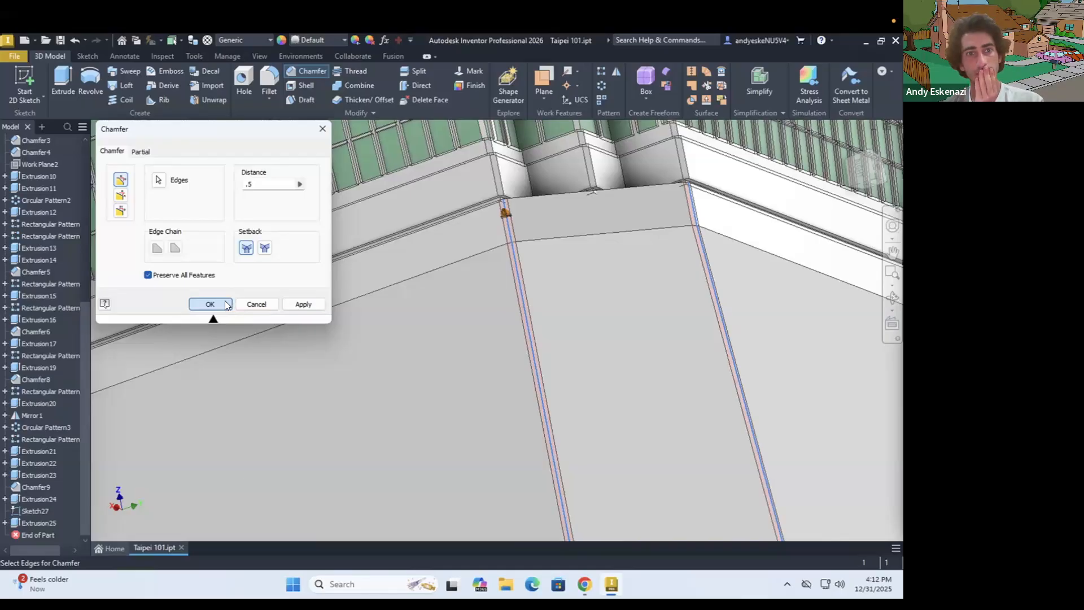
left_click(542, 337)
scroll(521, 360, "down", 5)
middle_click_drag(521, 360, 619, 336, "shift")
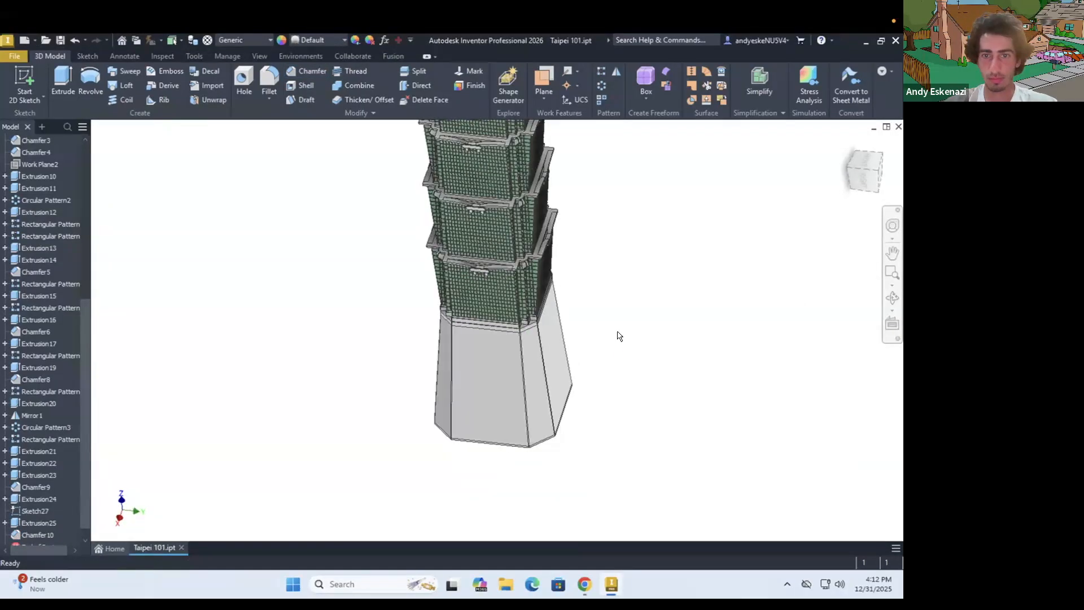
Sketch on the band face above the tapered base and draw a circle centred on the midpoint of the band's upper edge
scroll(483, 358, "up", 5)
key("s")
left_click(465, 361)
left_click(60, 75)
scroll(466, 360, "up", 6)
left_click(93, 82)
left_click(461, 356)
scroll(463, 356, "down", 6)
scroll(468, 316, "up", 3)
scroll(467, 273, "down", 5)
left_click(468, 269)
Check the reference photo in Chrome and set the circle's diameter to 20 mm
left_click(581, 582)
left_click(580, 582)
key("d")
left_click(415, 348)
left_click(354, 275)
type("20")
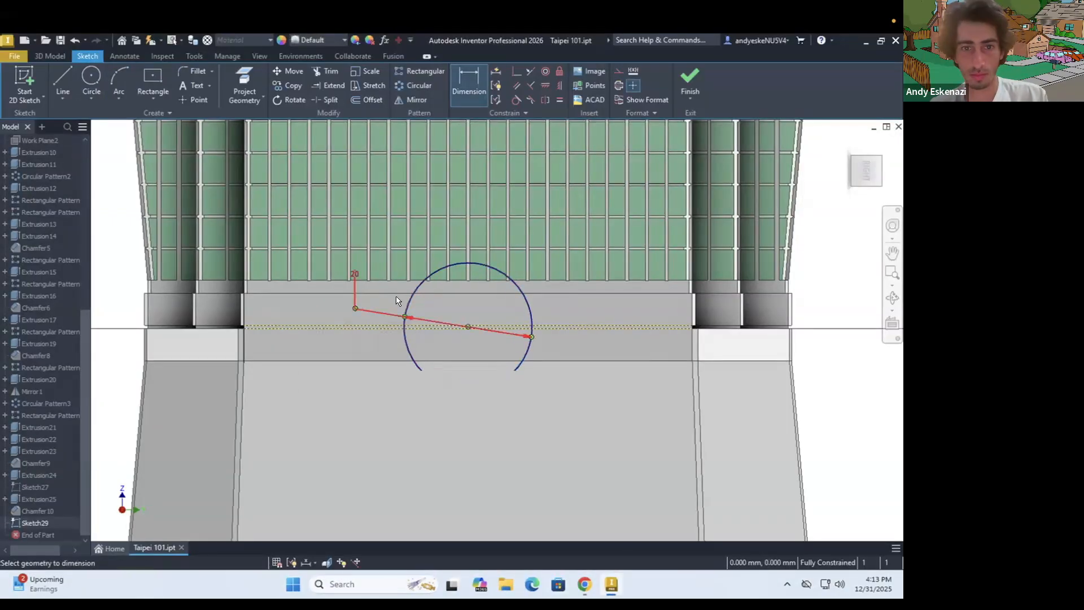
type("e")
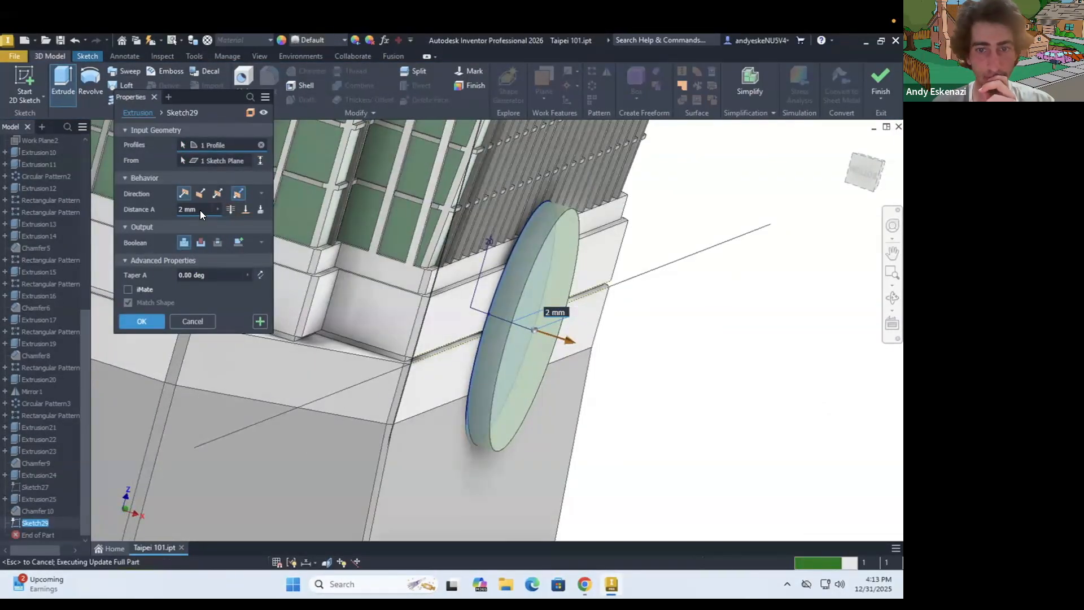
Extrude the circle 1 mm to each side of the sketch plane, joined to the tower
double_click(200, 210)
type("1")
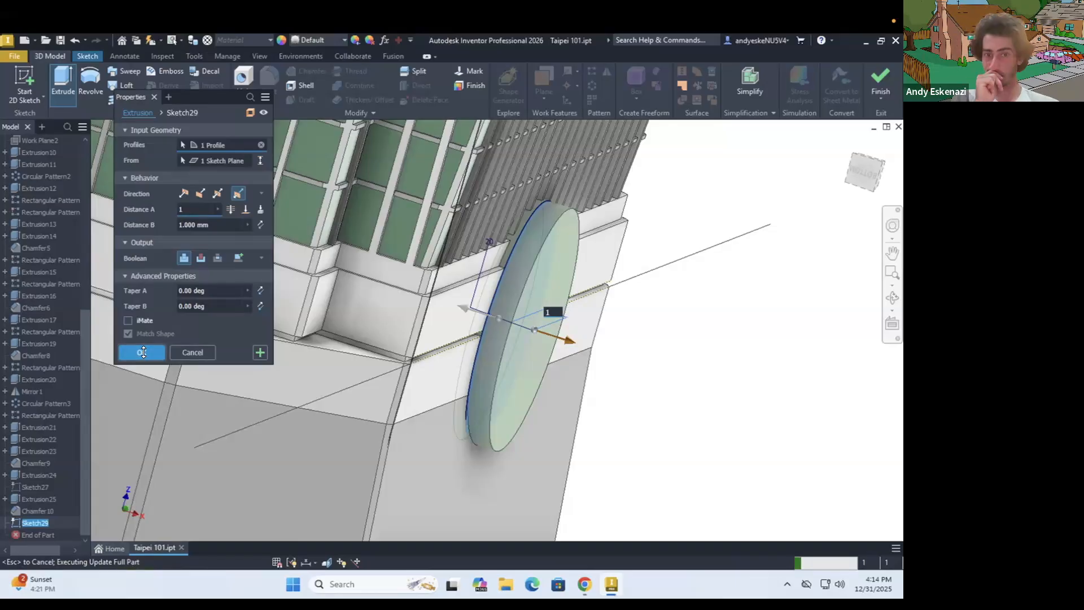
left_click(142, 352)
Sketch on the disc's front face, offset its rim 0.5 mm inward and cut the inner circle into the disc
key("s")
left_click(145, 352)
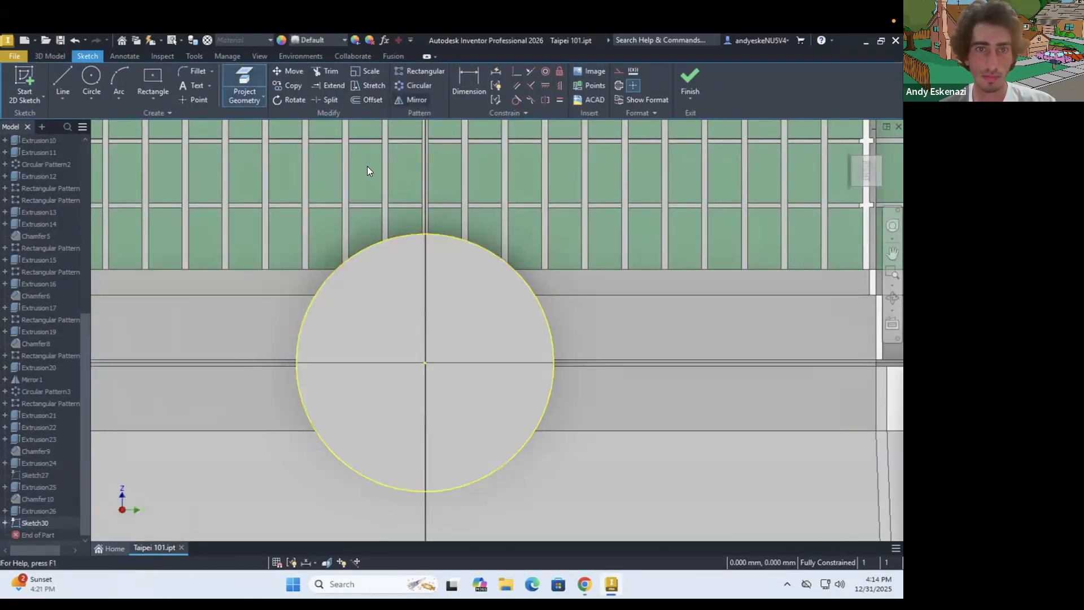
key("d")
left_click(305, 394)
left_click(433, 384)
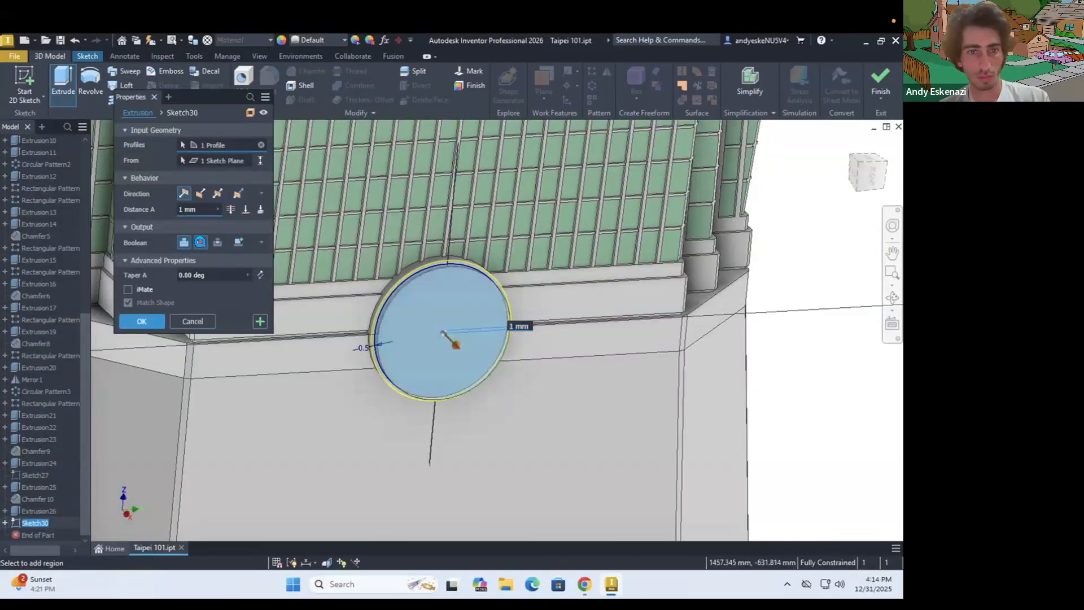
Check the reference photo, start a sketch on the tapered face below the disc and draw a vertical centre line from its bottom edge into the disc
left_click(584, 585)
left_click(583, 586)
mouse_move(463, 361)
middle_mouse_down("shift")
mouse_move(515, 355)
mouse_move(492, 361)
middle_mouse_up("shift")
left_click(24, 82)
left_click(422, 431)
scroll(430, 451, "up", 10)
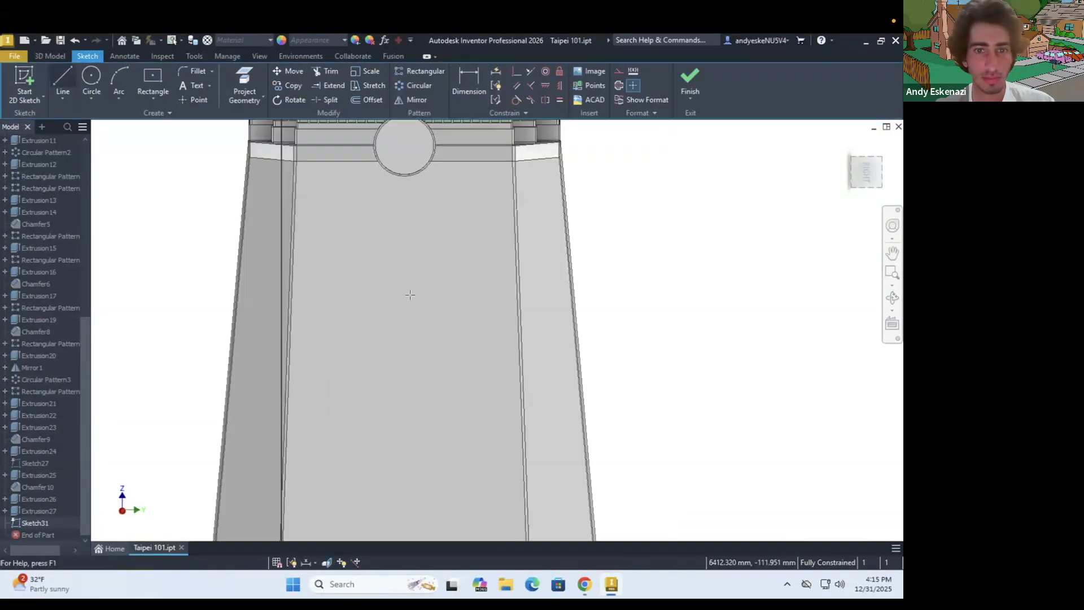
left_click(62, 79)
scroll(411, 327, "down", 4)
middle_click_drag(411, 361, 411, 341, "shift")
left_click(412, 399)
scroll(411, 254, "up", 8)
left_click(388, 215)
key("Escape")
left_click(620, 73)
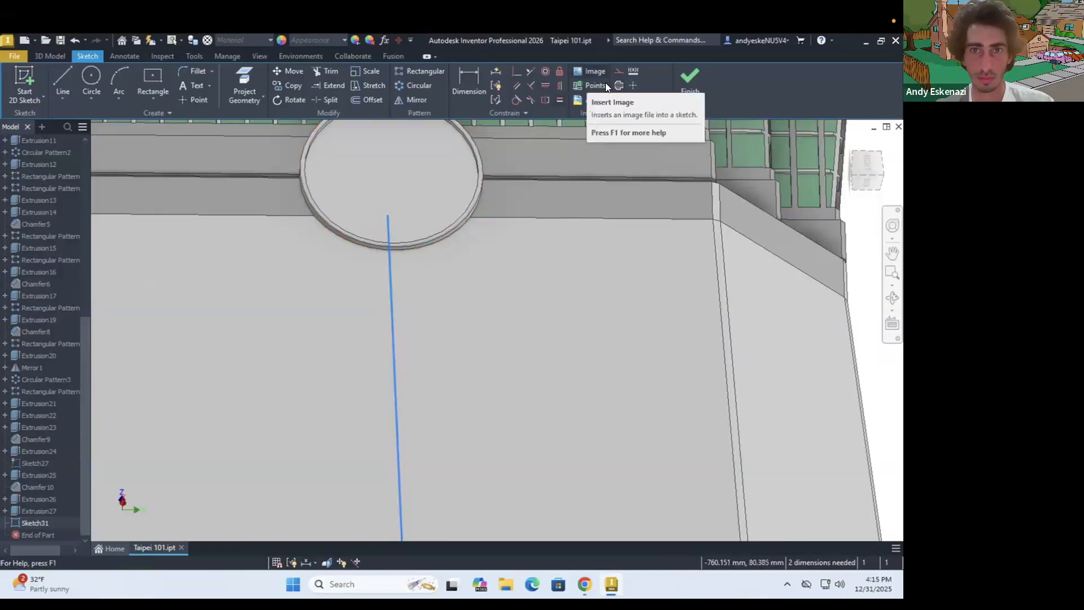
Draw a 0.5 mm wide rectangle centred on the vertical line, from the face's bottom edge into the disc, and extrude it as a rib
left_click(153, 82)
scroll(387, 361, "down", 9)
left_click(392, 419)
scroll(399, 372, "up", 8)
left_click(407, 325)
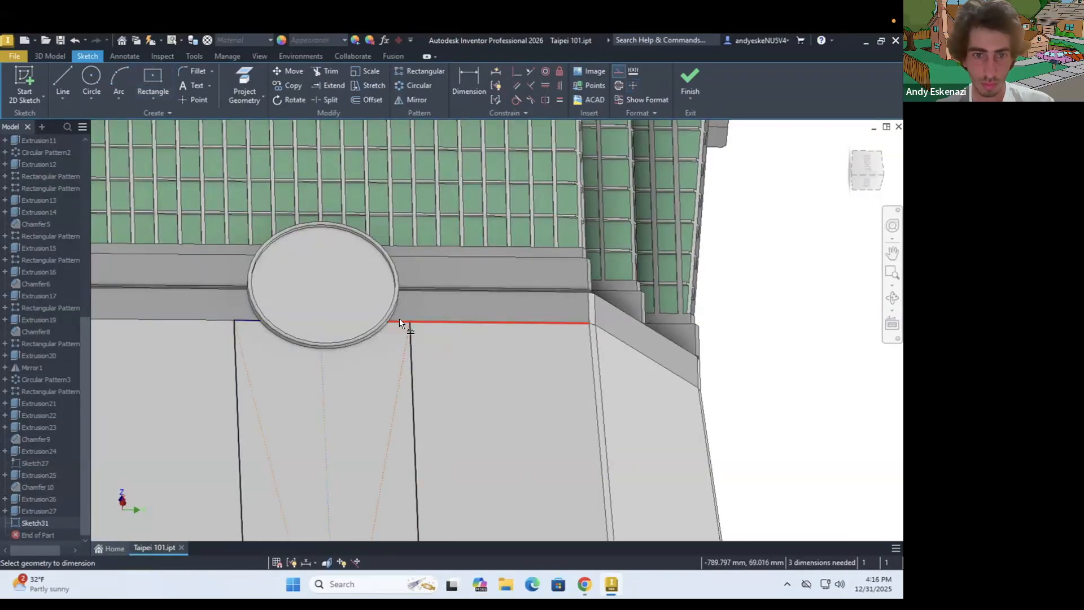
key("d")
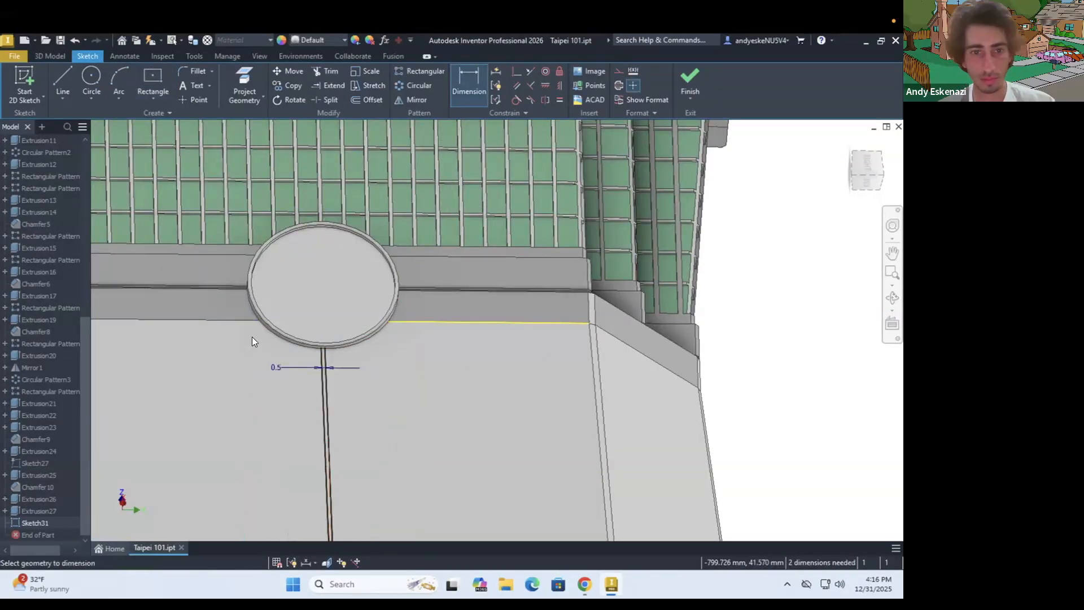
key("e")
scroll(350, 354, "up", 6)
scroll(350, 350, "down", 8)
middle_click_drag(362, 350, 412, 361, "shift")
left_click(601, 71)
scroll(373, 350, "up", 6)
left_click(382, 365)
scroll(388, 288, "down", 5)
scroll(483, 502, "up", 5)
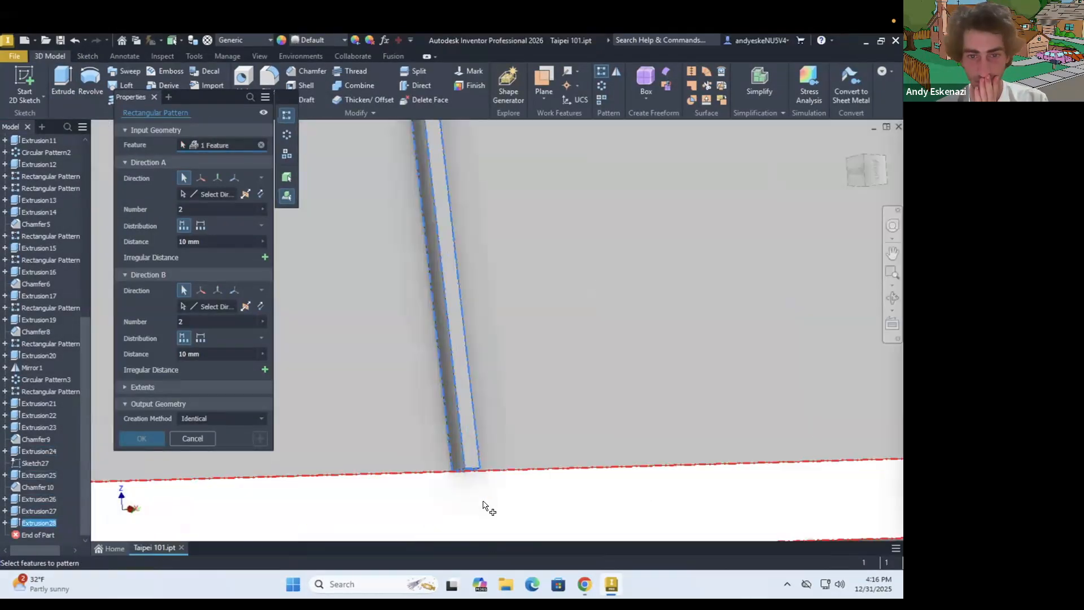
middle_click_drag(484, 503, 459, 483, "shift")
key("Escape")
left_click(307, 71)
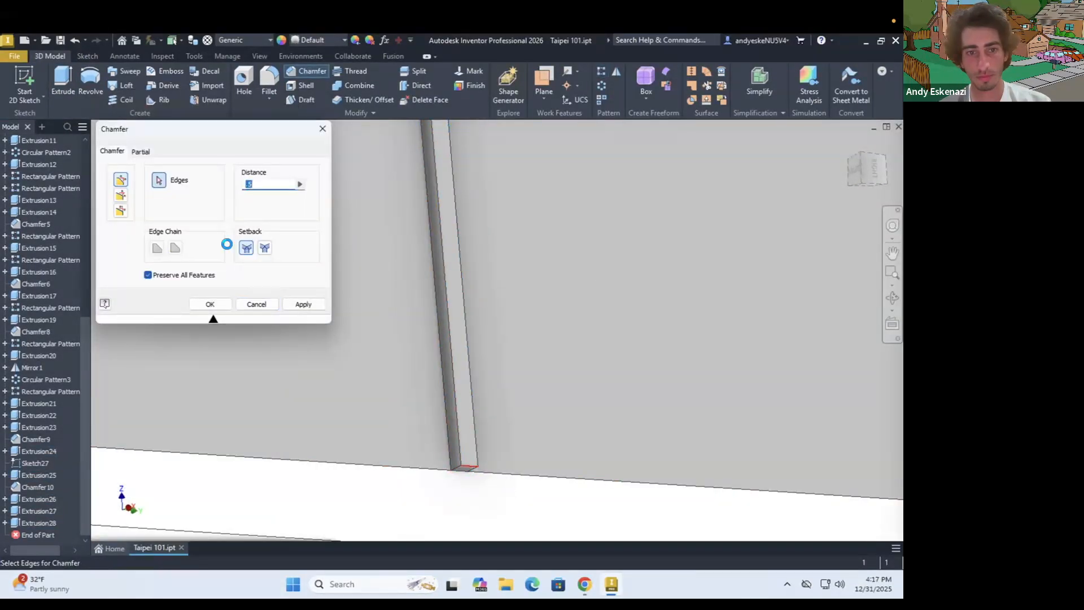
left_click(260, 306)
scroll(420, 338, "down", 2)
mouse_move(455, 420)
middle_mouse_down("shift")
mouse_move(476, 426)
mouse_move(446, 415)
middle_mouse_up("shift")
Start a rectangular pattern of the rib along the base's bottom edge with midplane distribution and 3.1 mm spacing
left_click(601, 72)
left_click(438, 344)
left_click(203, 194)
left_click(508, 427)
left_click(243, 195)
scroll(486, 333, "down", 10)
left_click(205, 241)
type("3.1mm")
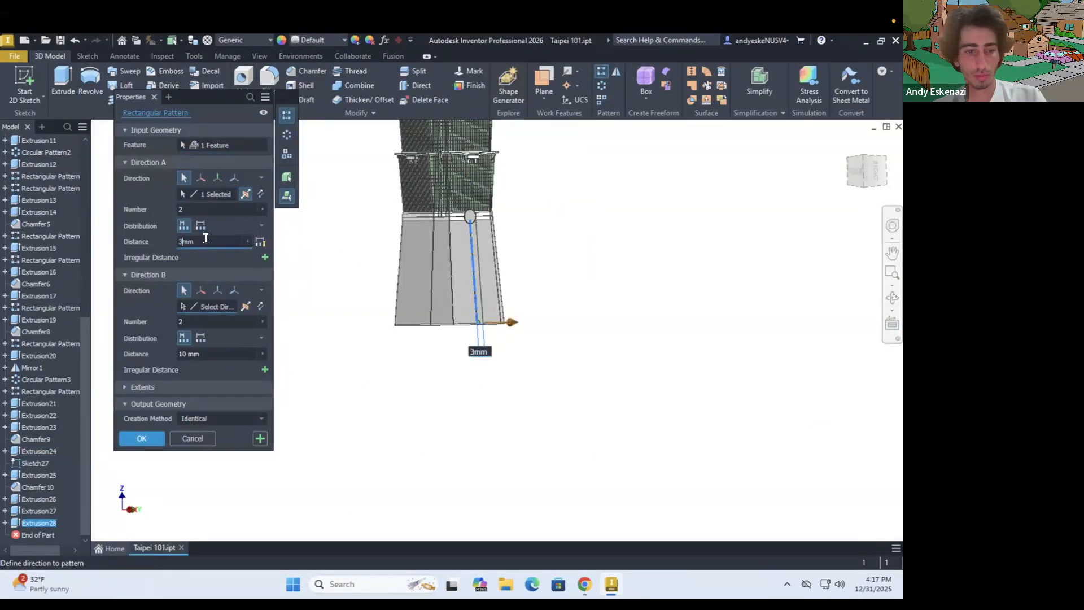
scroll(478, 197, "up", 6)
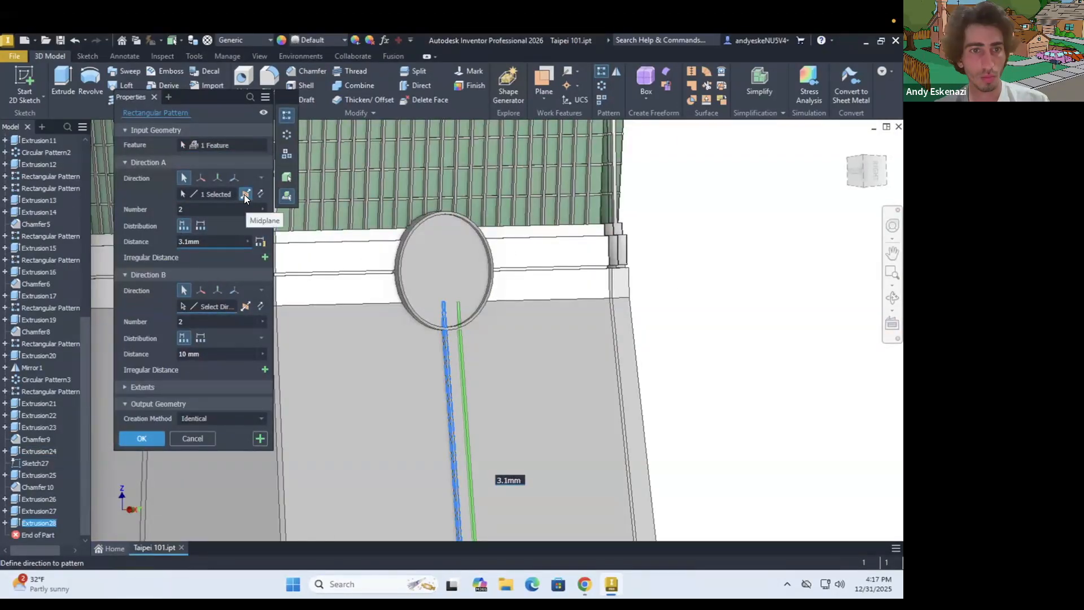
Add the tapered face's upper edge as the second pattern direction with 3.1 mm spacing, and set the first direction's count to 4
left_click(202, 307)
left_click(358, 304)
middle_click_drag(355, 356, 477, 312, "shift")
scroll(476, 310, "up", 3)
left_click(205, 208)
type("4")
type("3.1")
Increase the rib count in the first pattern direction to 22 to span the tapered face
scroll(309, 296, "down", 4)
left_click(202, 210)
type("5")
double_click(197, 209)
type("21")
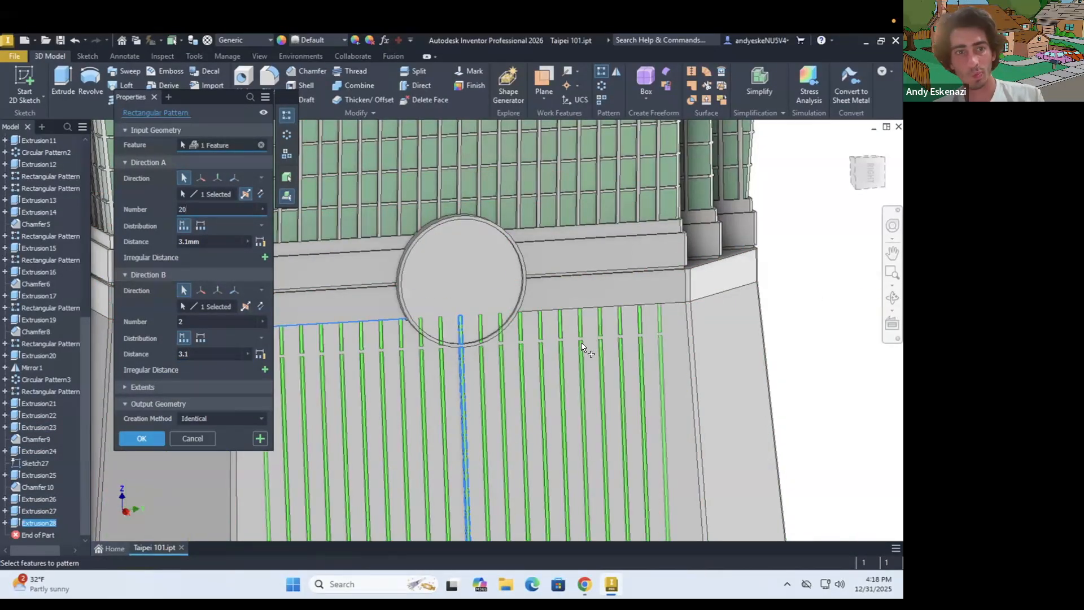
scroll(621, 356, "down", 2)
key("BackSpace")
type("2")
scroll(586, 377, "down", 6)
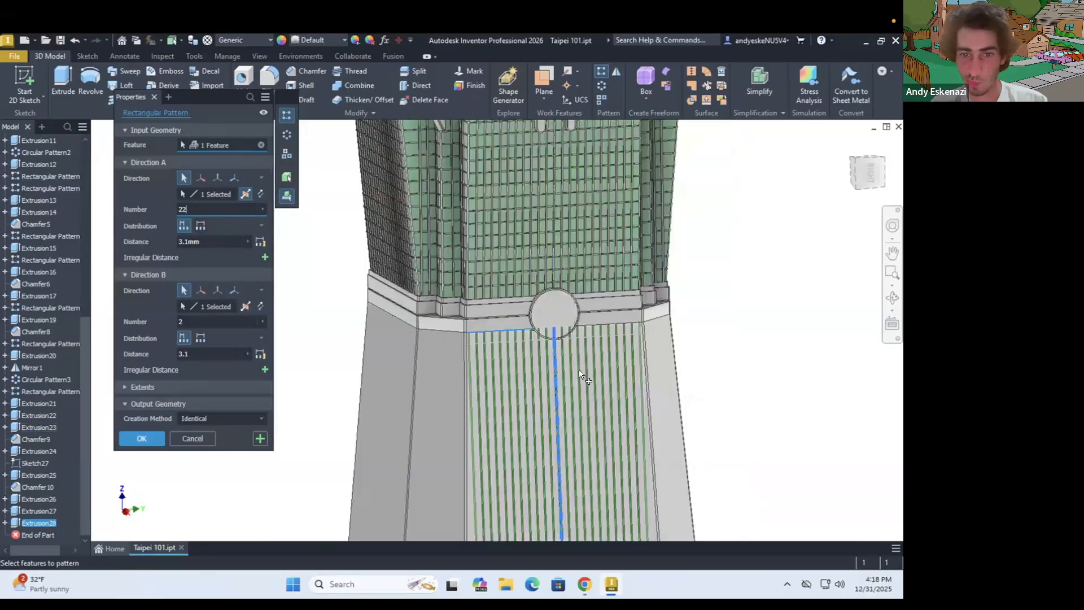
middle_click_drag(586, 377, 588, 418, "shift")
scroll(587, 510, "up", 3)
Cancel the rib pattern and delete the rib extrusion together with its sketch
left_click(202, 434)
right_click(50, 524)
left_click(79, 362)
left_click(248, 254)
Circular-pattern the disc extrusion and its recess cut around the tower's work axis with 4 instances over 360 degrees
scroll(595, 251, "up", 8)
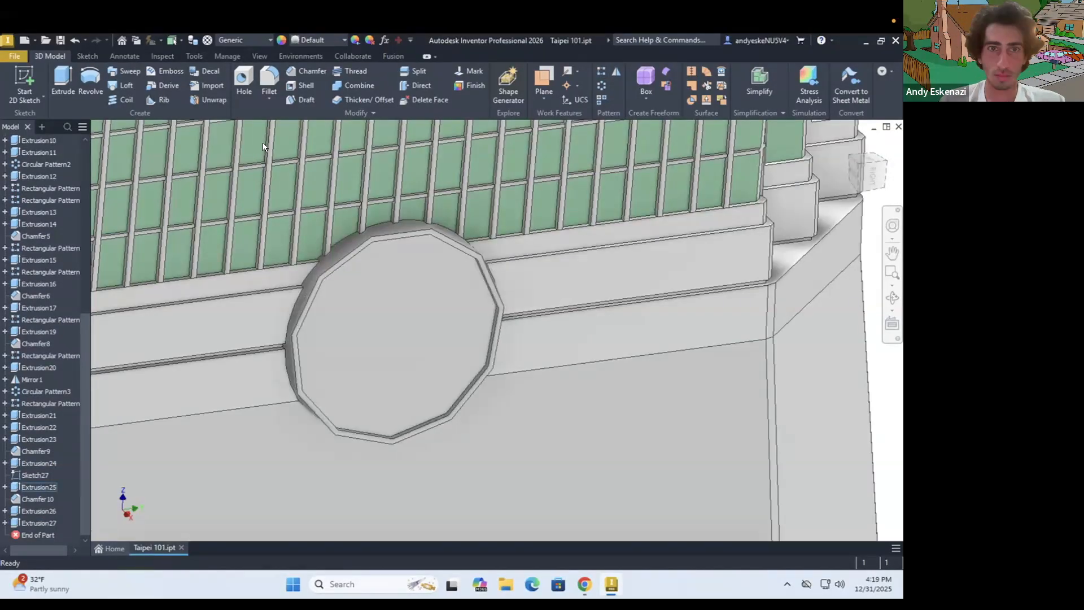
left_click(601, 86)
left_click(39, 511)
left_click(39, 522)
left_click(193, 194)
scroll(48, 226, "up", 3)
left_click(38, 176)
left_click_drag(189, 208, 161, 206)
type("4")
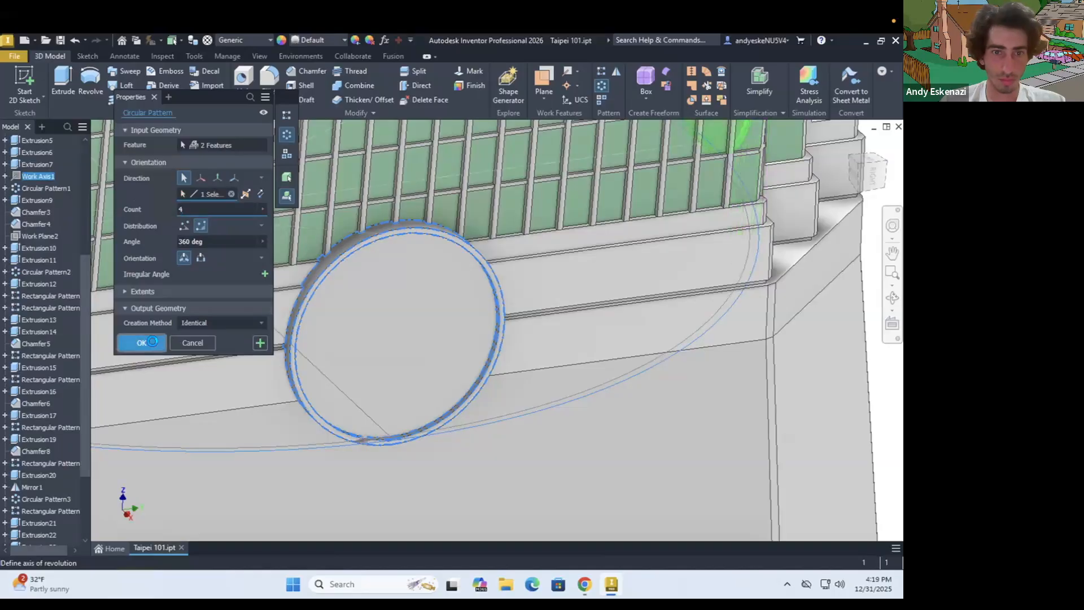
left_click(151, 341)
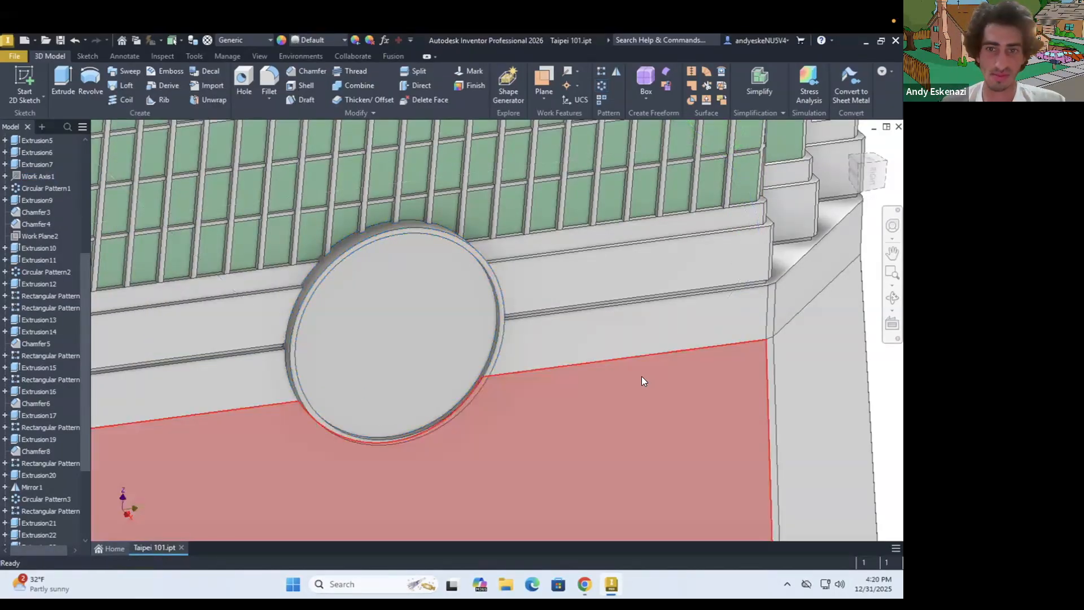
Change the feature appearance of the base's corner chamfer, both disc extrusions and the disc circular pattern through their properties
scroll(642, 376, "down", 8)
left_click(41, 487)
left_click(59, 523, "shift")
right_click(60, 523)
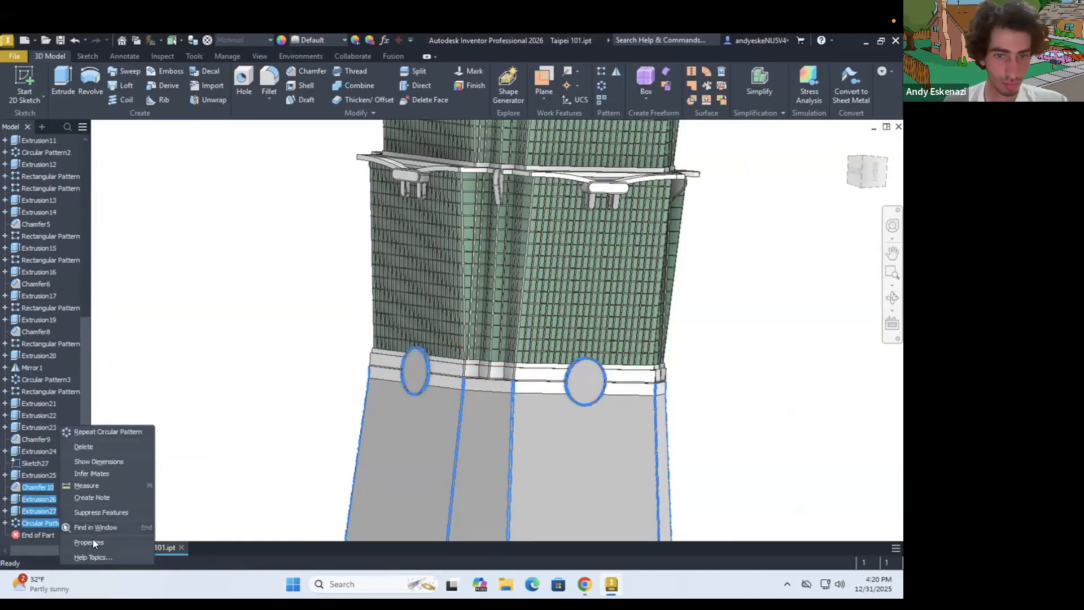
left_click(92, 541)
left_click(169, 170)
left_click(142, 428)
left_click(206, 222)
Change the feature appearance of Extrusion24 through its properties
right_click(33, 451)
left_click(79, 542)
left_click(170, 343)
left_click(150, 287)
left_click(186, 361)
Examine the stacked segments, the discs and the tapered base from several distances and angles
scroll(464, 314, "down", 10)
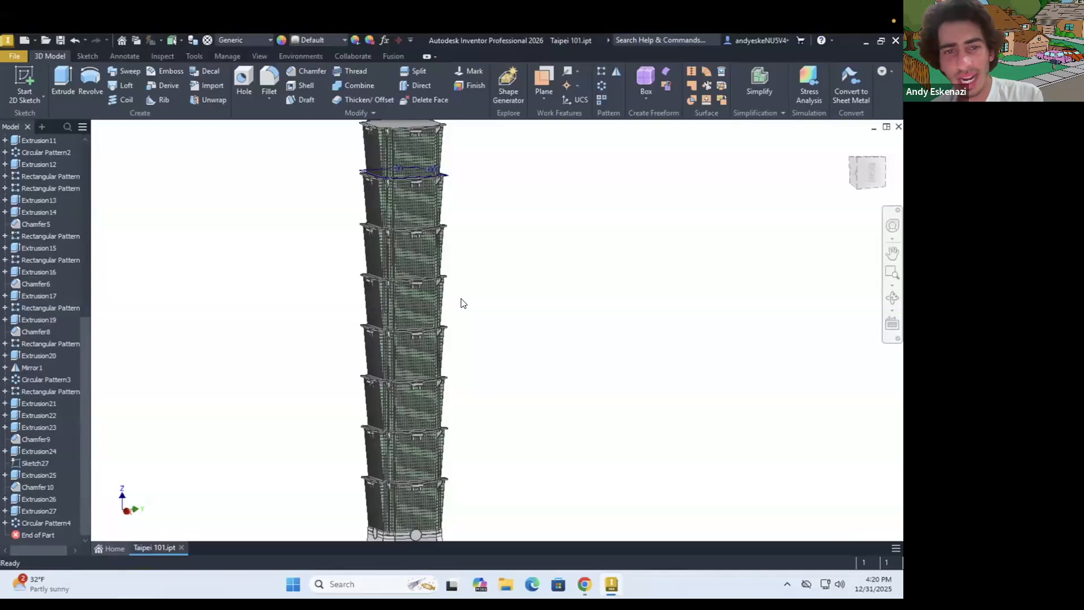
scroll(453, 425, "down", 5)
scroll(444, 462, "up", 4)
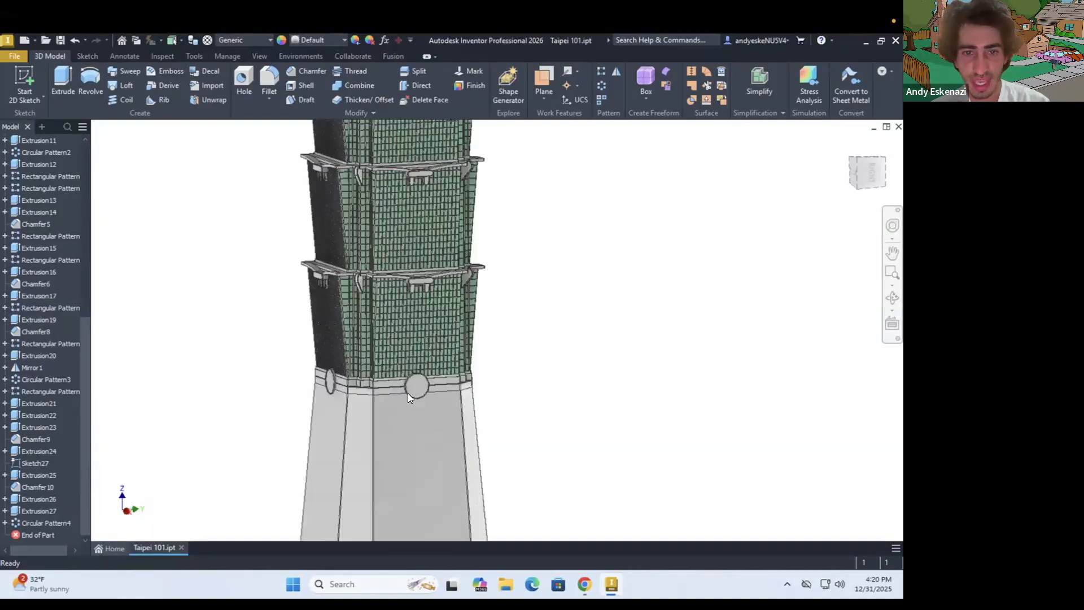
scroll(462, 477, "up", 3)
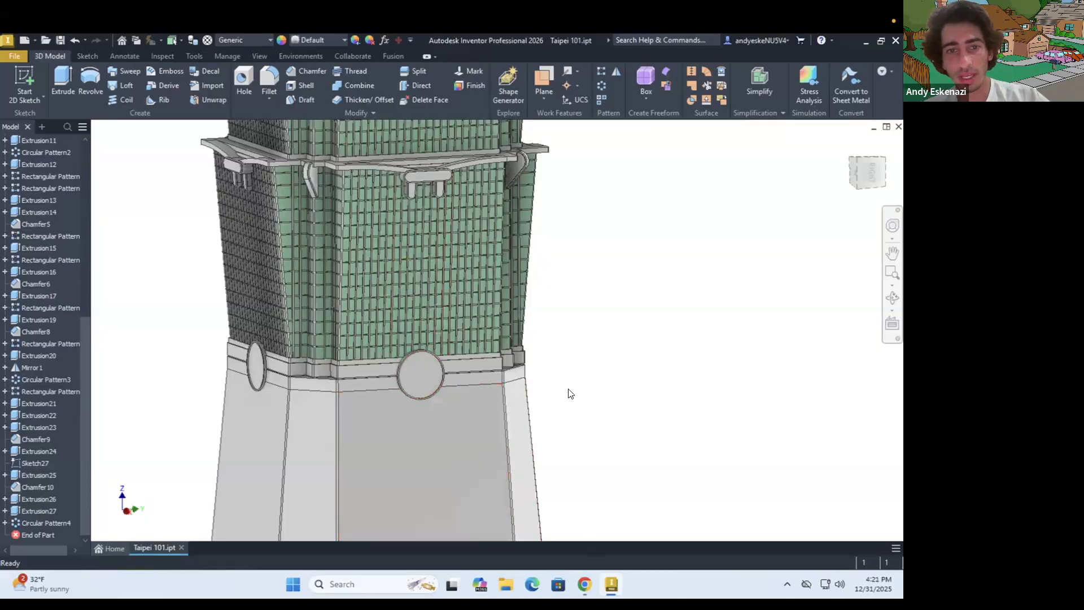
scroll(570, 393, "down", 2)
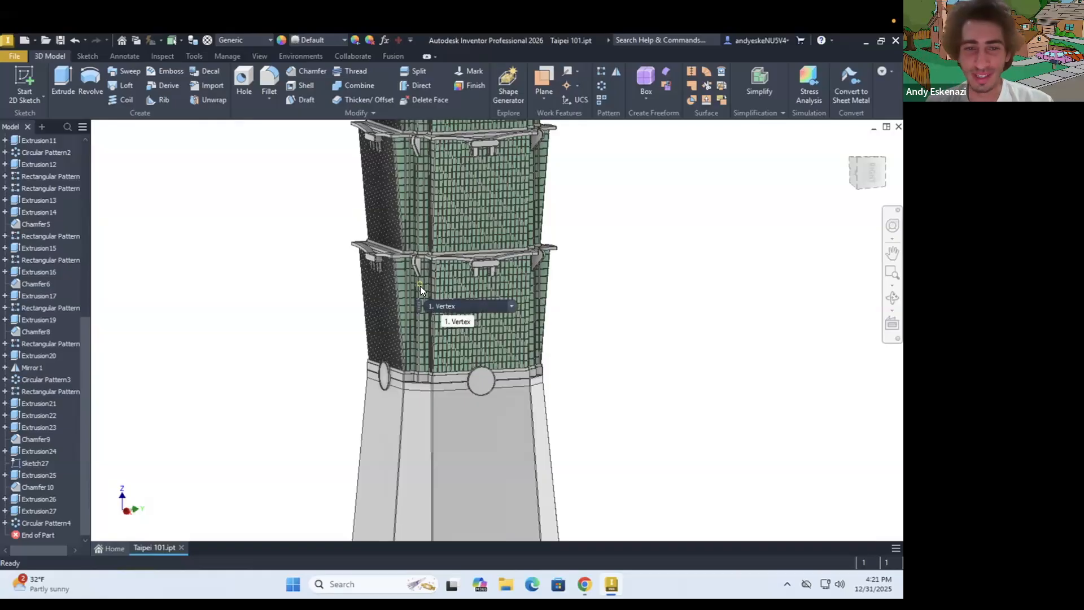
scroll(468, 338, "up", 2)
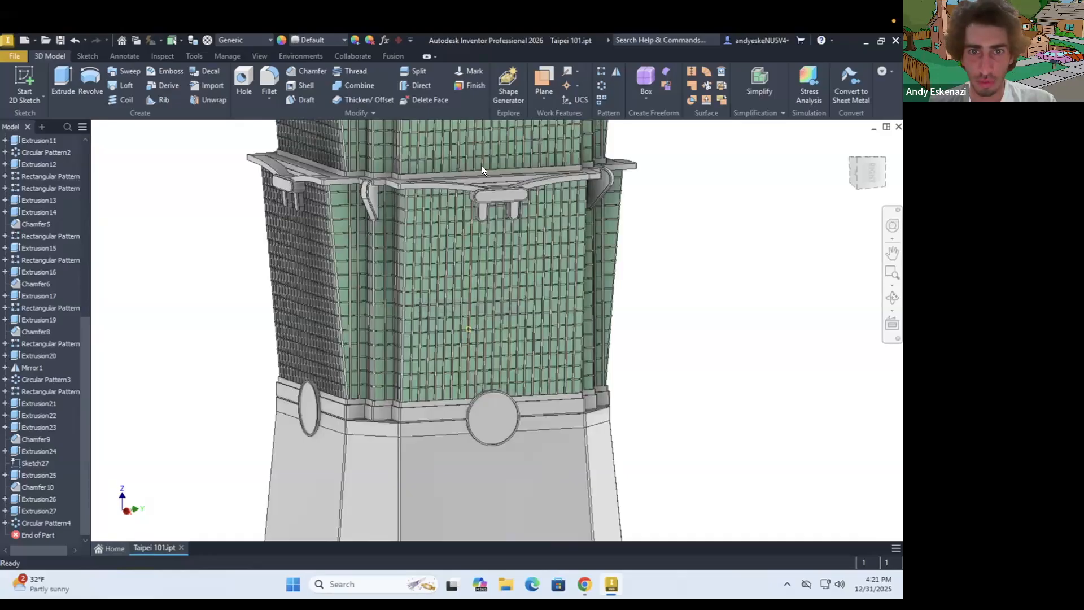
middle_click_drag(459, 203, 422, 225, "shift")
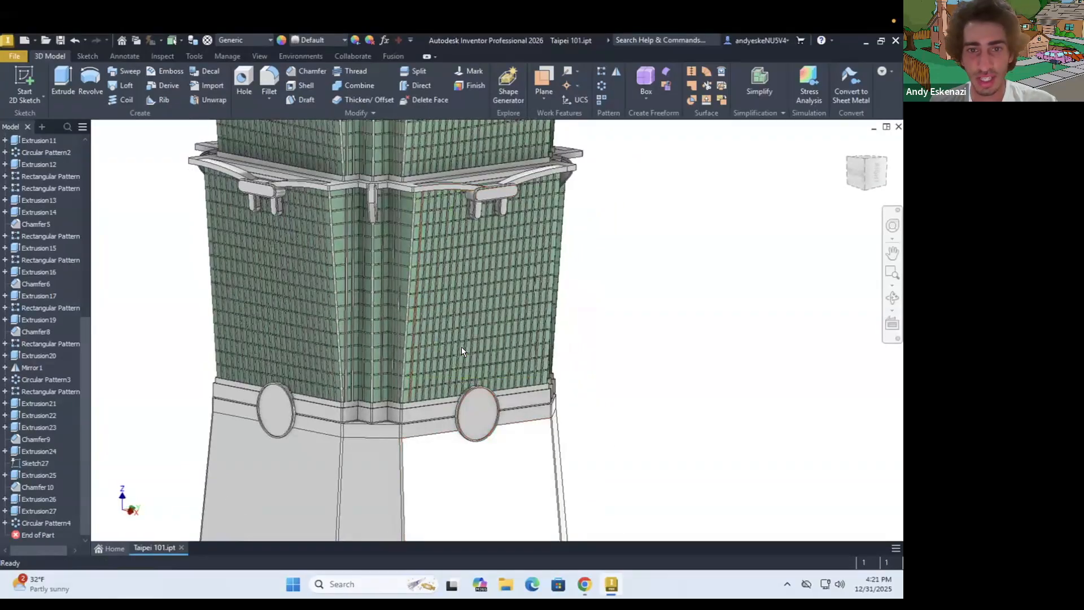
scroll(460, 453, "down", 2)
scroll(460, 452, "up", 4)
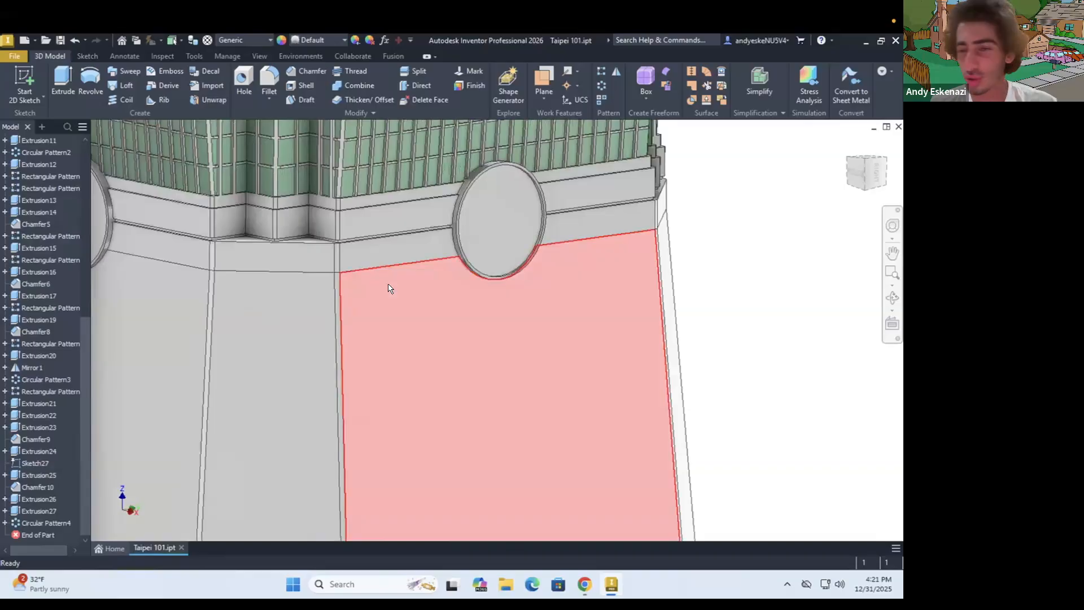
scroll(618, 391, "down", 6)
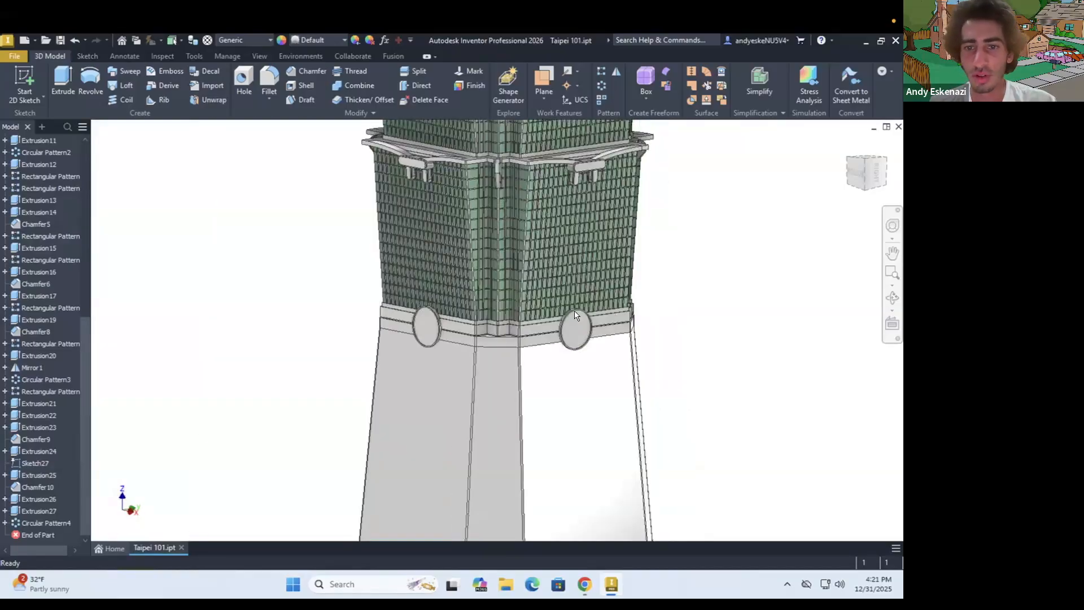
scroll(591, 362, "up", 3)
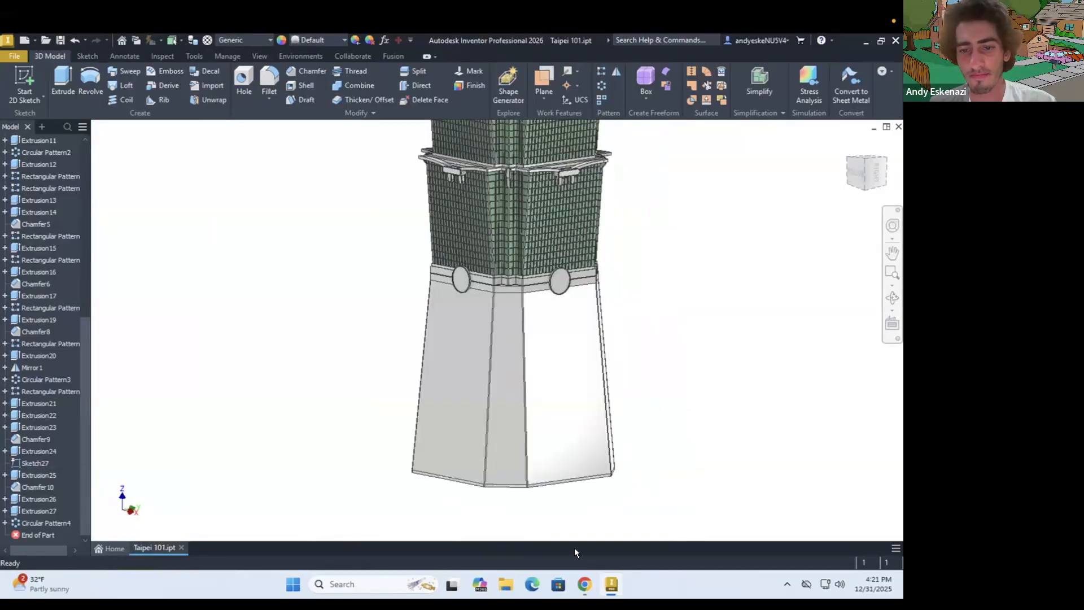
Switch to Chrome, close the taipei-101-vertical.jpg reference photo, view the full-tower photo and return to Inventor
left_click(584, 583)
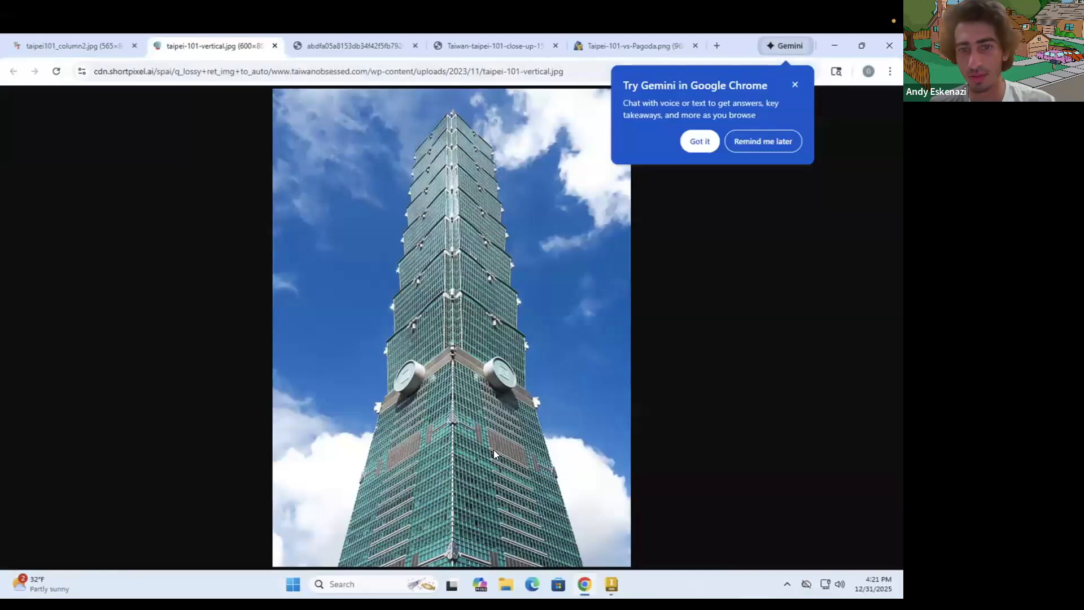
left_click(274, 46)
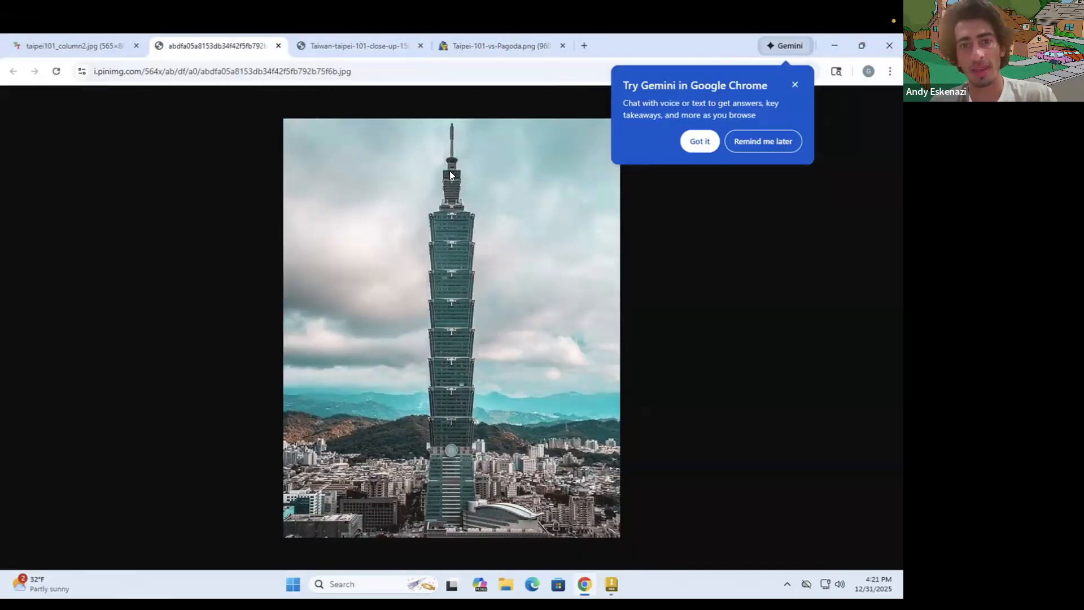
left_click(831, 45)
scroll(612, 346, "down", 5)
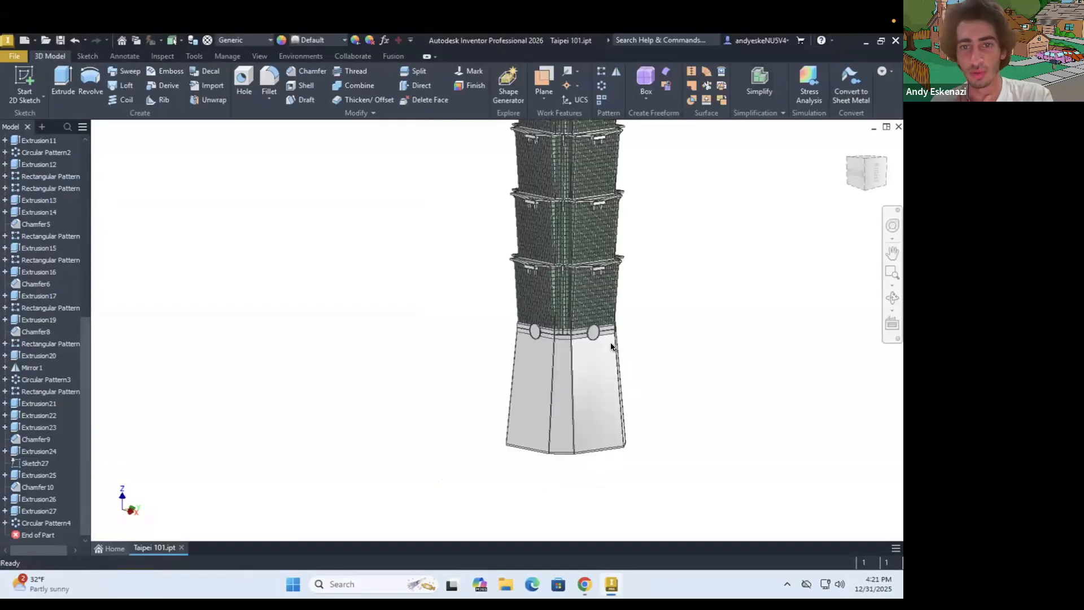
Start a new 2D sketch on the flat roof face of the uppermost window-grid segment
scroll(611, 345, "down", 3)
scroll(608, 222, "up", 8)
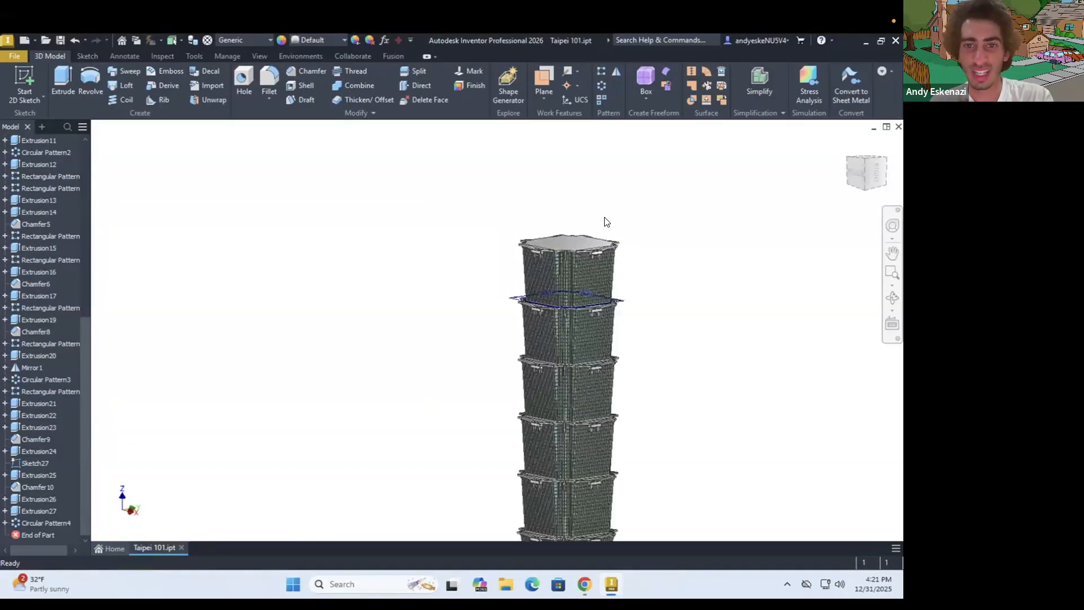
left_click(85, 57)
left_click(25, 82)
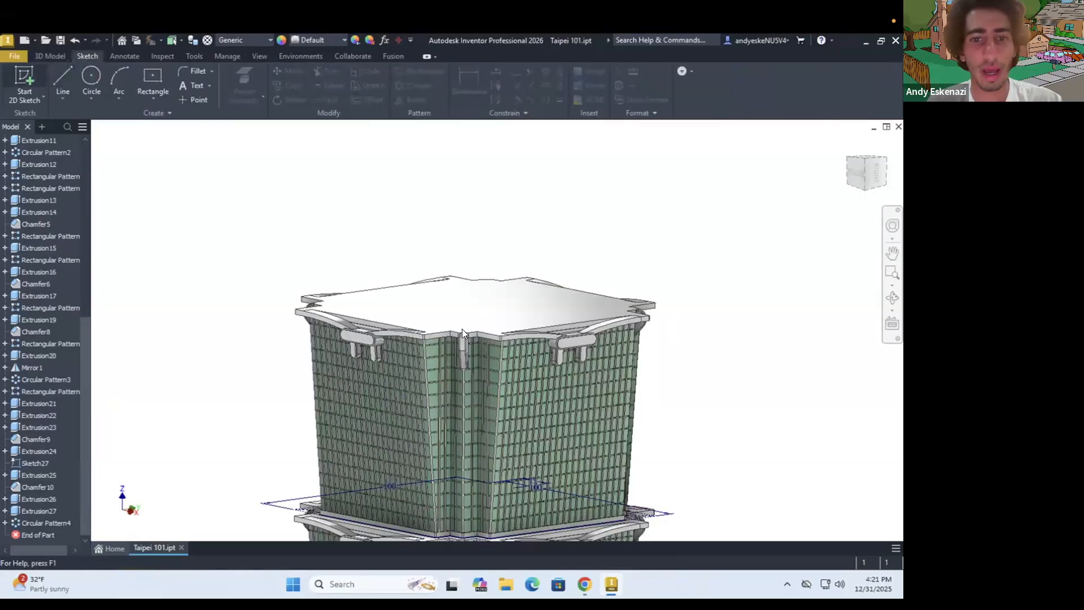
left_click(491, 319)
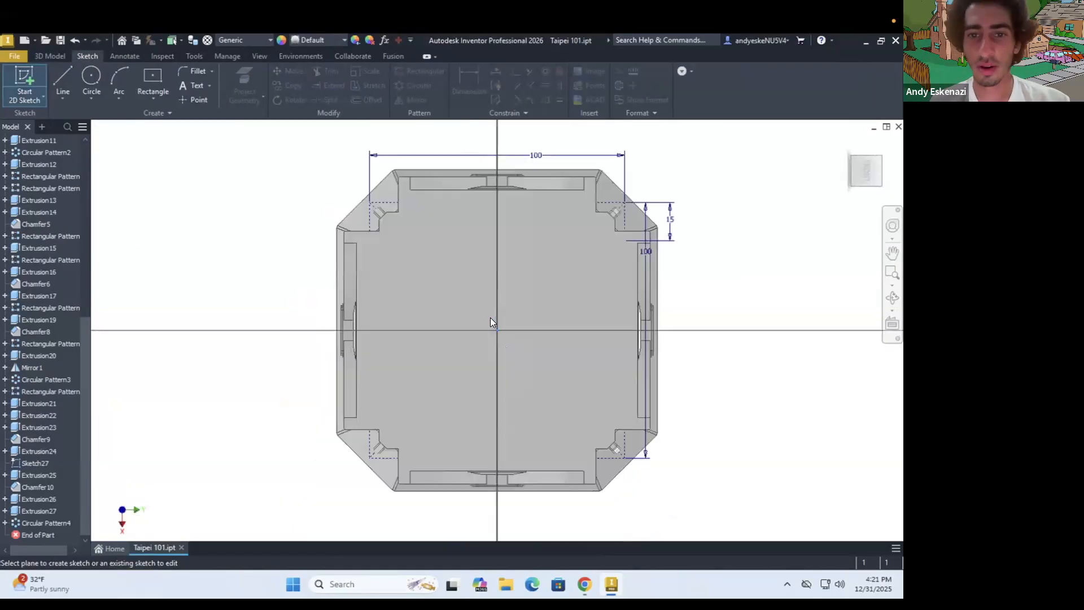
Draw a diagonal construction line across the roof between the edge midpoints of two opposite corner brackets
left_click(57, 78)
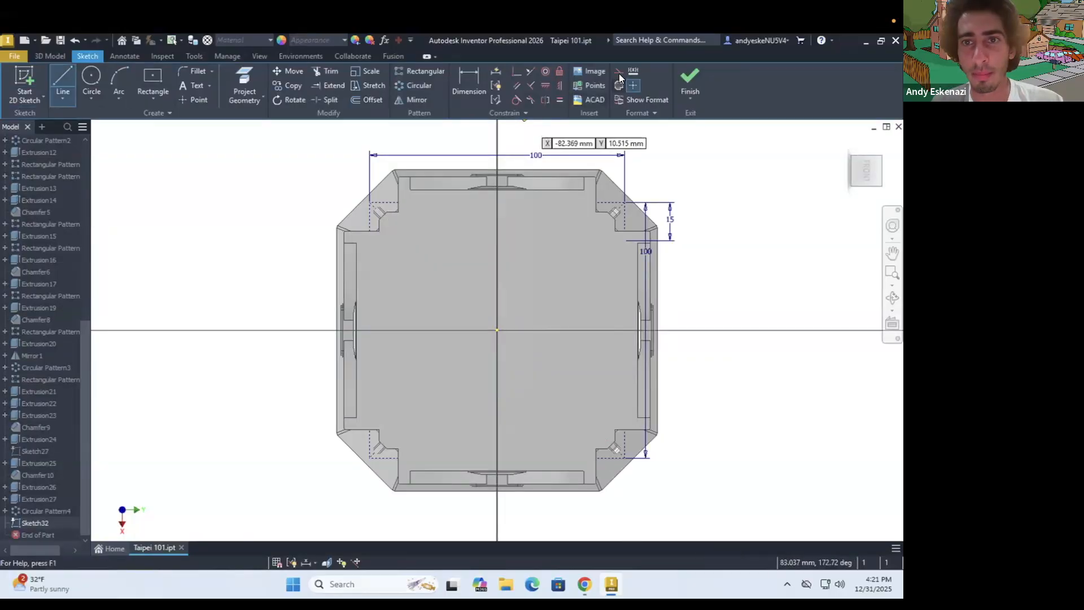
mouse_move(480, 254)
middle_mouse_down("shift")
mouse_move(506, 320)
mouse_move(598, 339)
mouse_move(612, 319)
middle_mouse_up("shift")
scroll(631, 304, "up", 3)
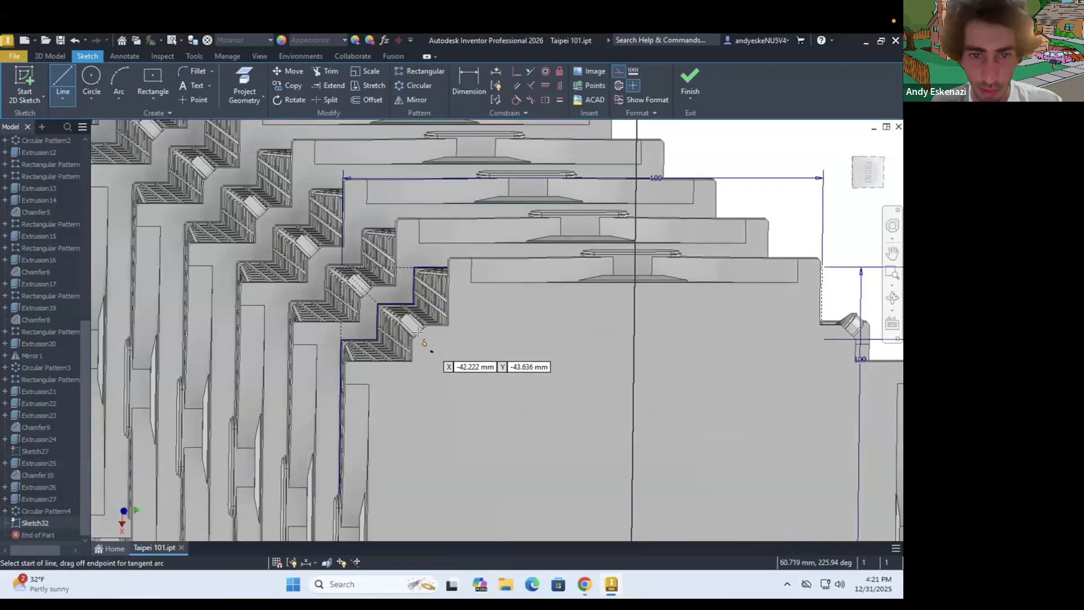
scroll(417, 333, "up", 5)
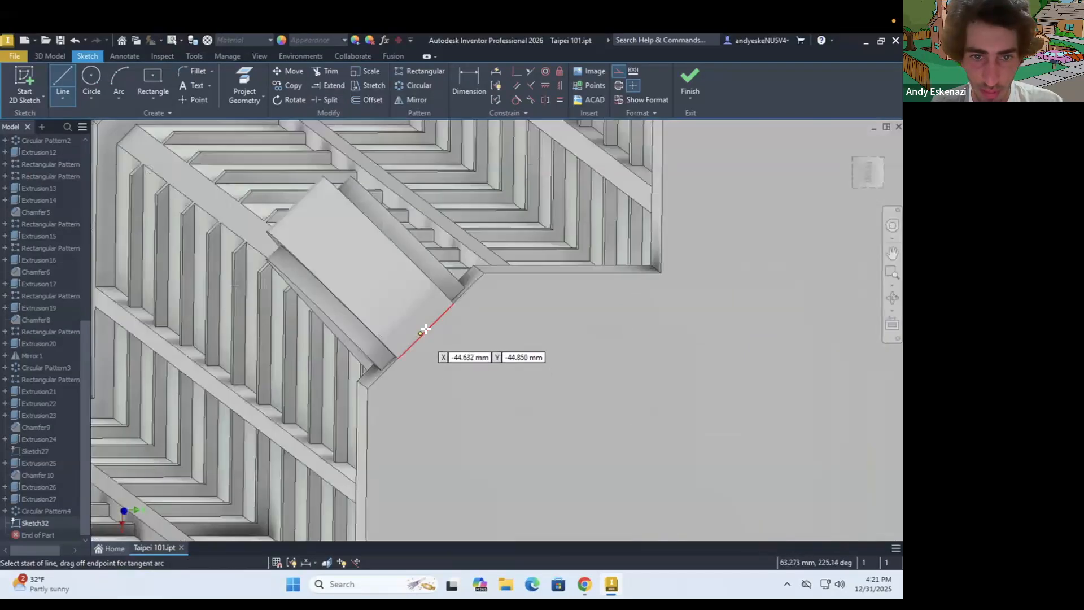
left_click(426, 329)
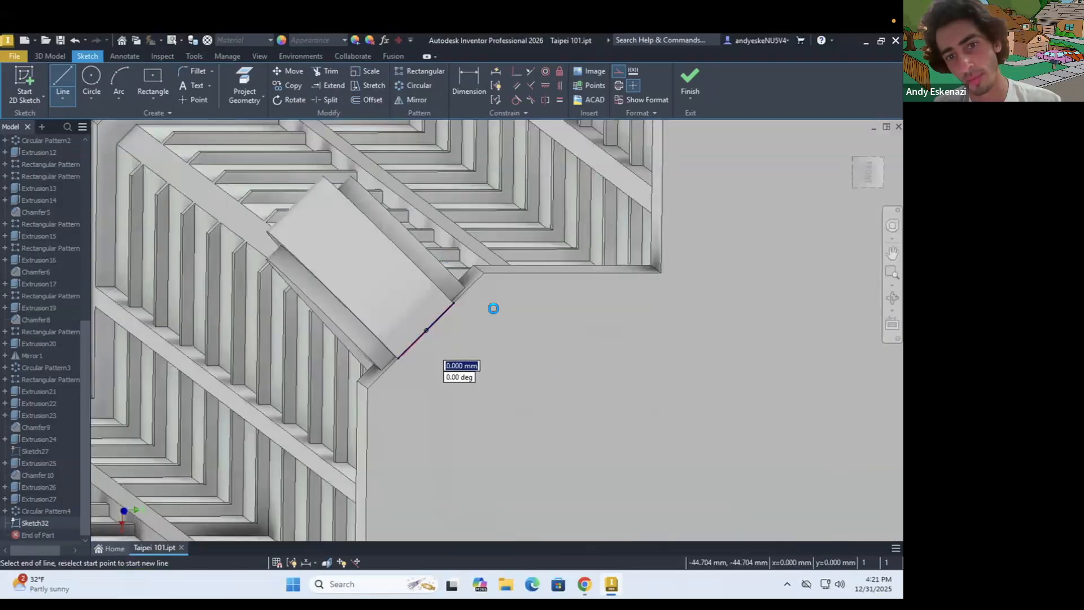
scroll(493, 307, "down", 6)
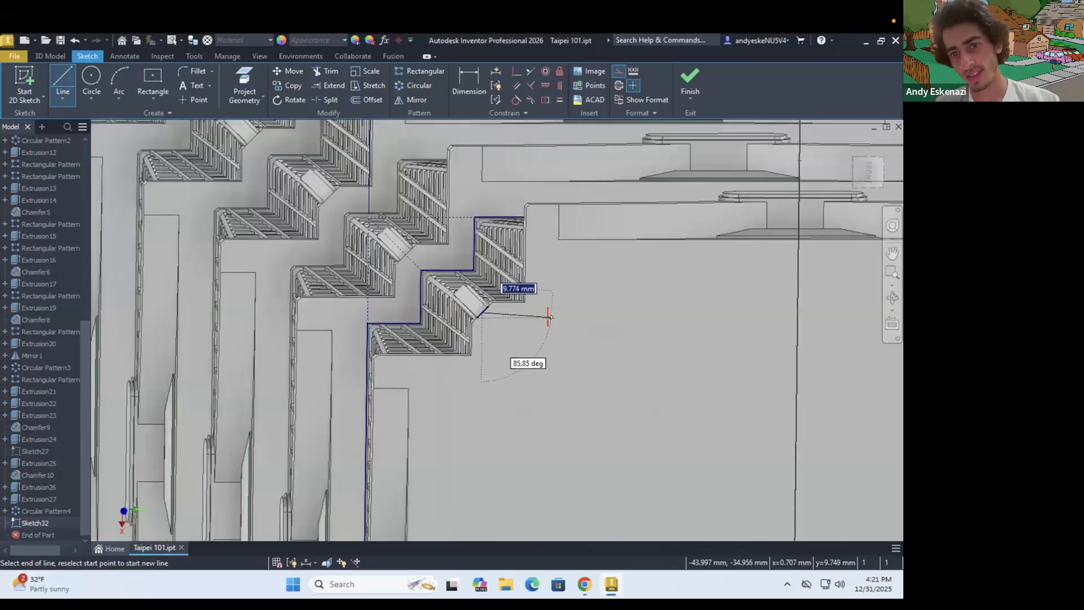
scroll(548, 318, "down", 5)
scroll(700, 486, "down", 2)
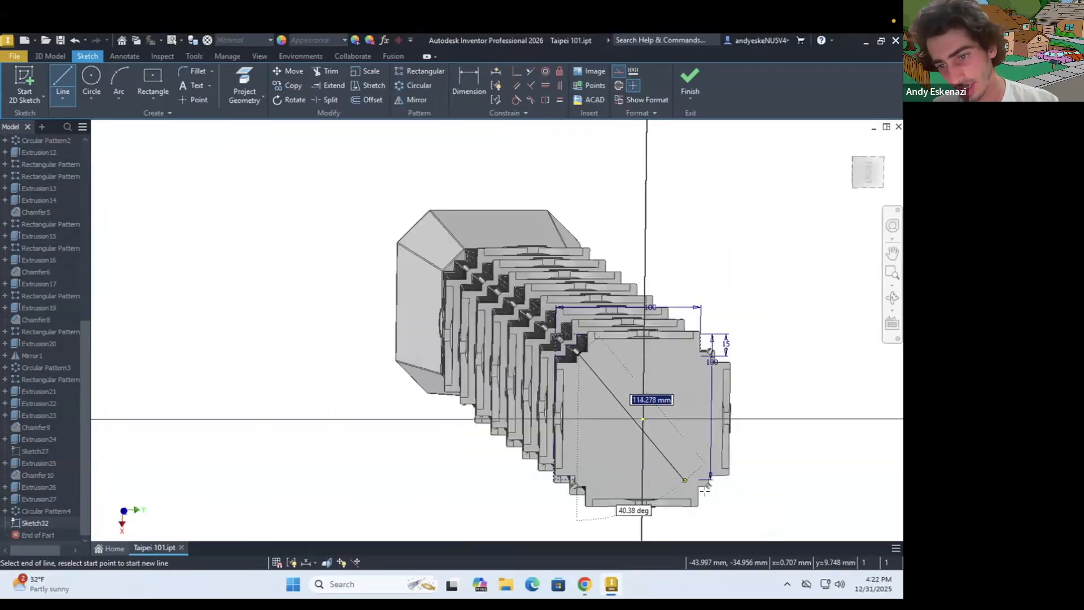
scroll(705, 491, "up", 4)
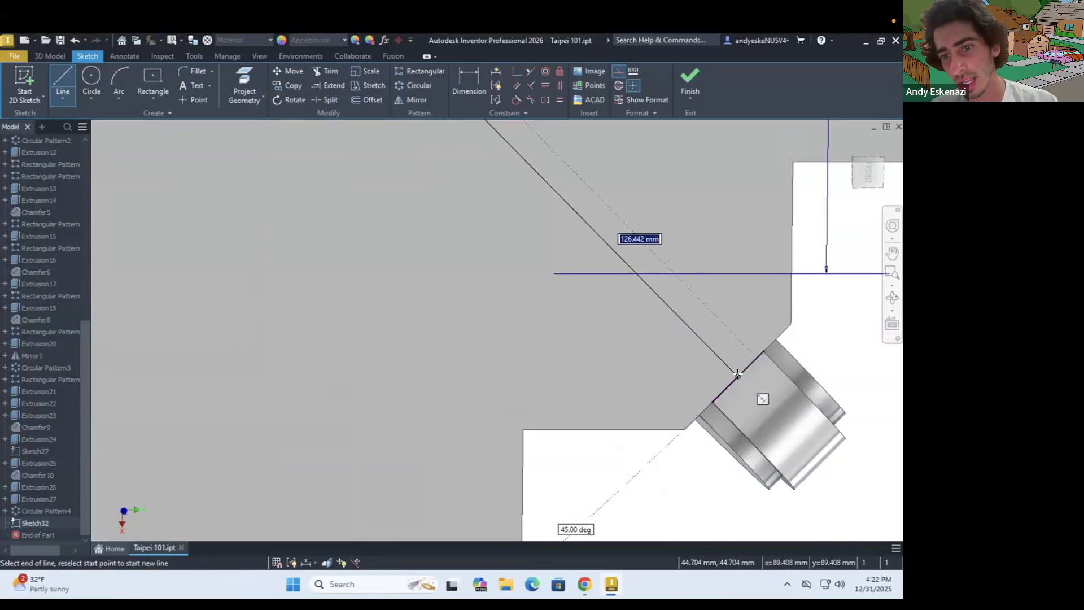
left_click(737, 375)
key("Escape")
scroll(720, 397, "down", 5)
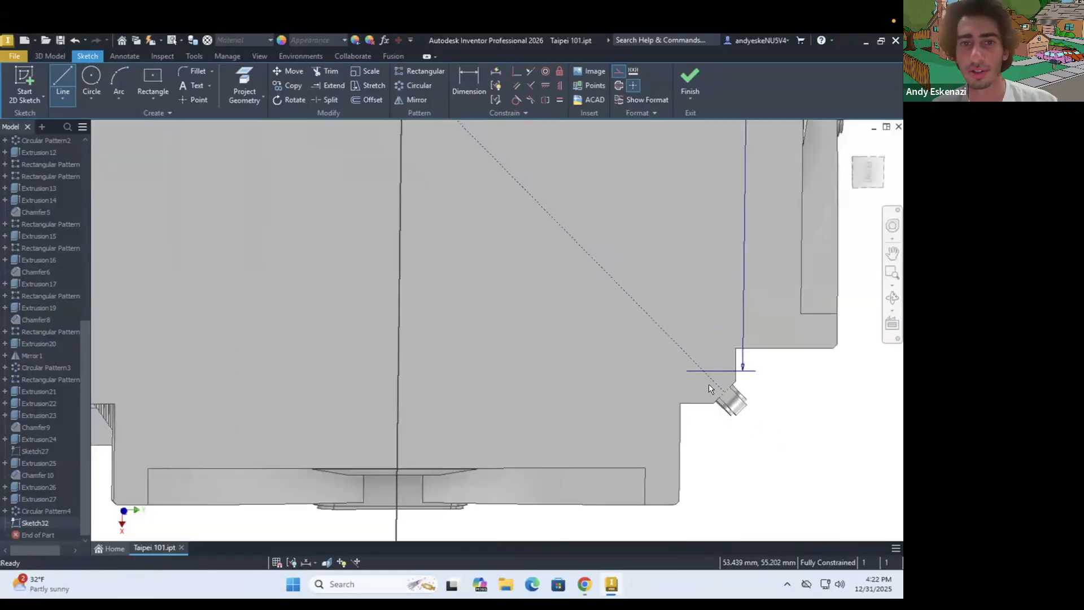
Draw a centre rectangle from the roof's centre point with its corner on the diagonal construction line
scroll(710, 388, "down", 5)
middle_click_drag(596, 299, 591, 299, "shift")
scroll(571, 248, "down", 5)
scroll(576, 247, "up", 5)
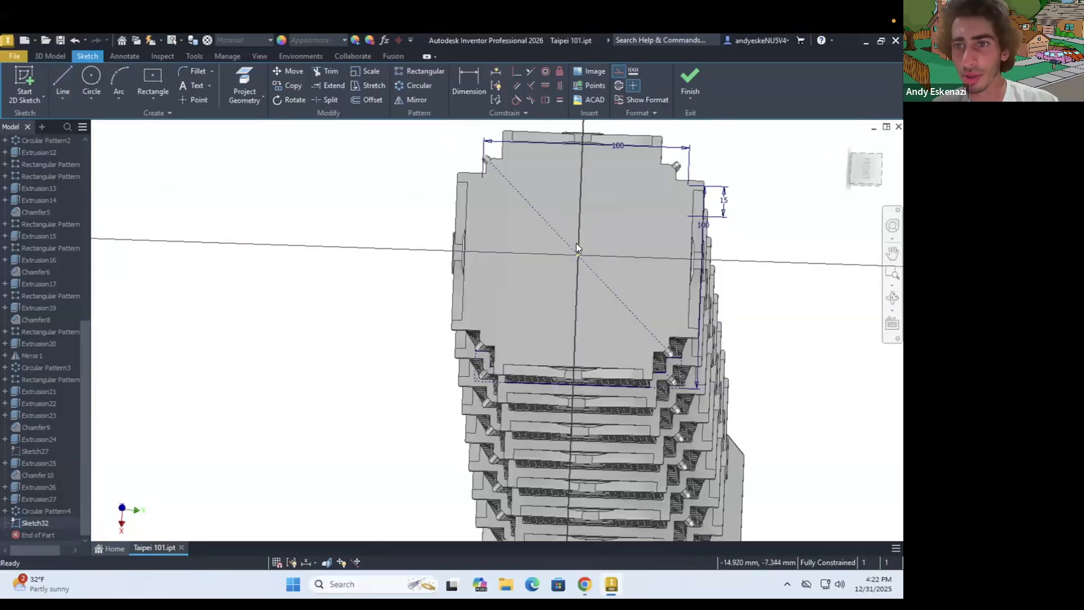
scroll(580, 233, "up", 3)
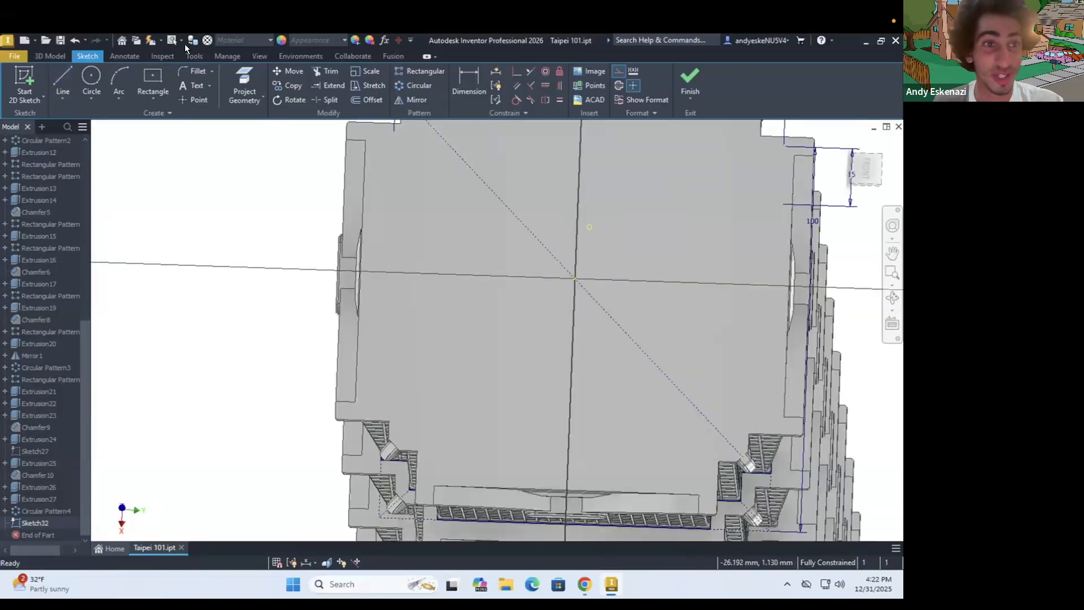
left_click(158, 78)
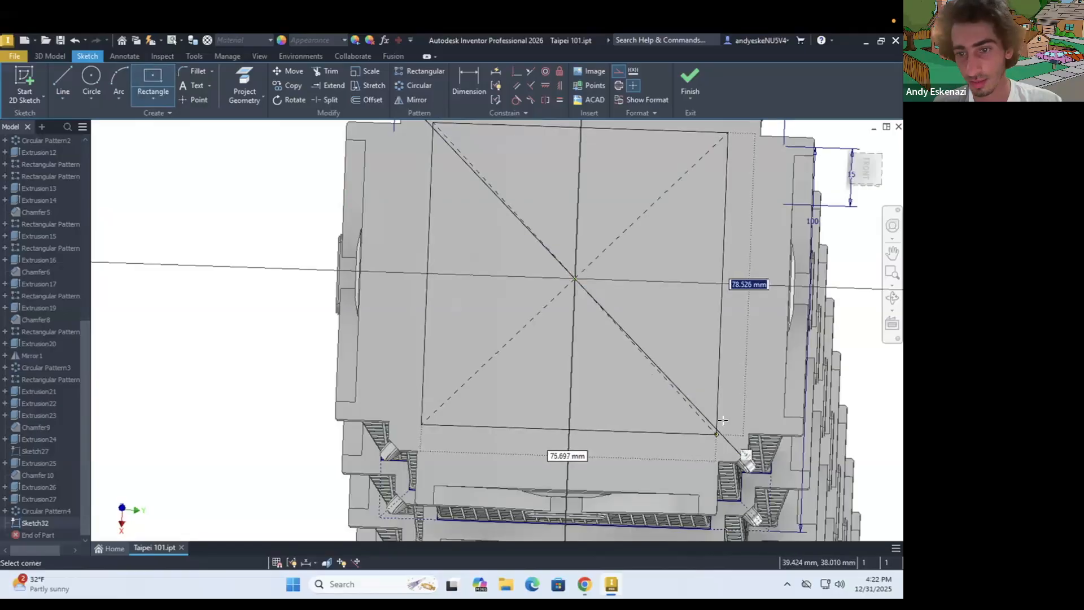
key("Escape")
left_click(153, 79)
left_click(575, 278)
scroll(726, 436, "up", 5)
left_click(716, 438)
Set the side length of the roof's centre square to 70 mm
scroll(646, 422, "down", 2)
left_click(469, 83)
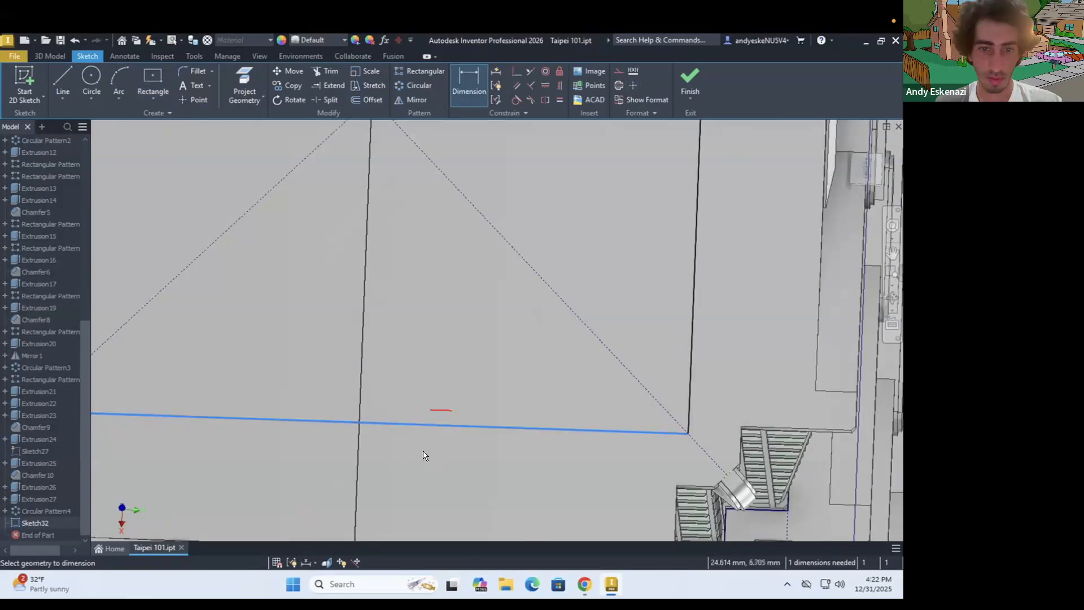
scroll(487, 430, "down", 6)
left_click(488, 430)
left_click(659, 416)
type("70")
key("Return")
Extrude the 70 mm square upward into a low block on the roof
middle_click_drag(437, 361, 449, 333, "shift")
left_click(50, 56)
left_click(62, 82)
scroll(483, 309, "down", 3)
left_click(462, 298)
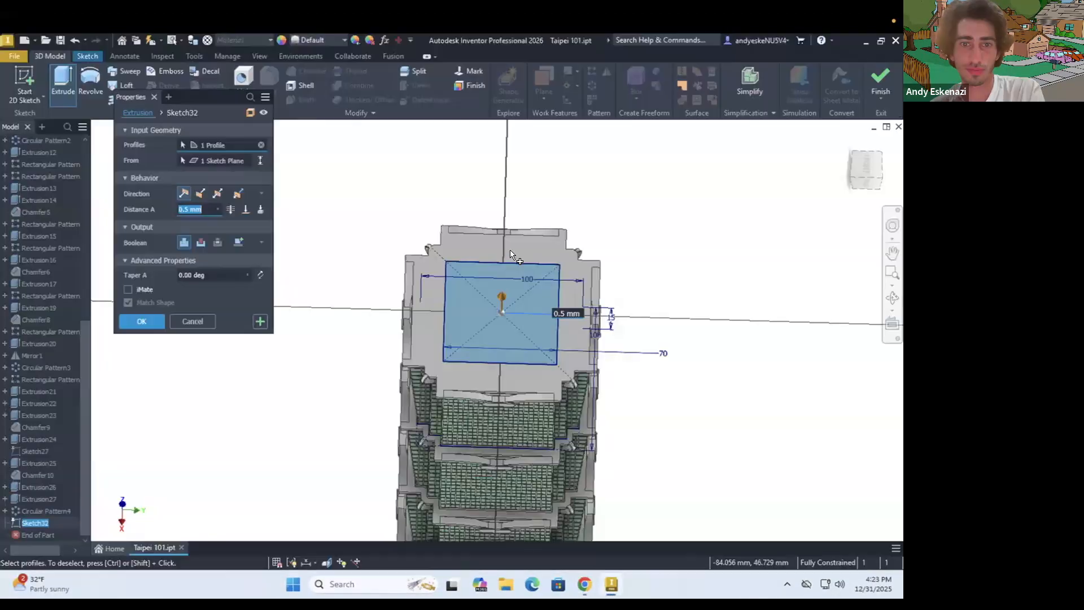
middle_click_drag(518, 224, 540, 261, "shift")
left_click(141, 321)
Chamfer the four vertical corner edges of the roof block by 5 mm
left_click(56, 58)
left_click(306, 71)
scroll(463, 274, "down", 3)
left_click(426, 282)
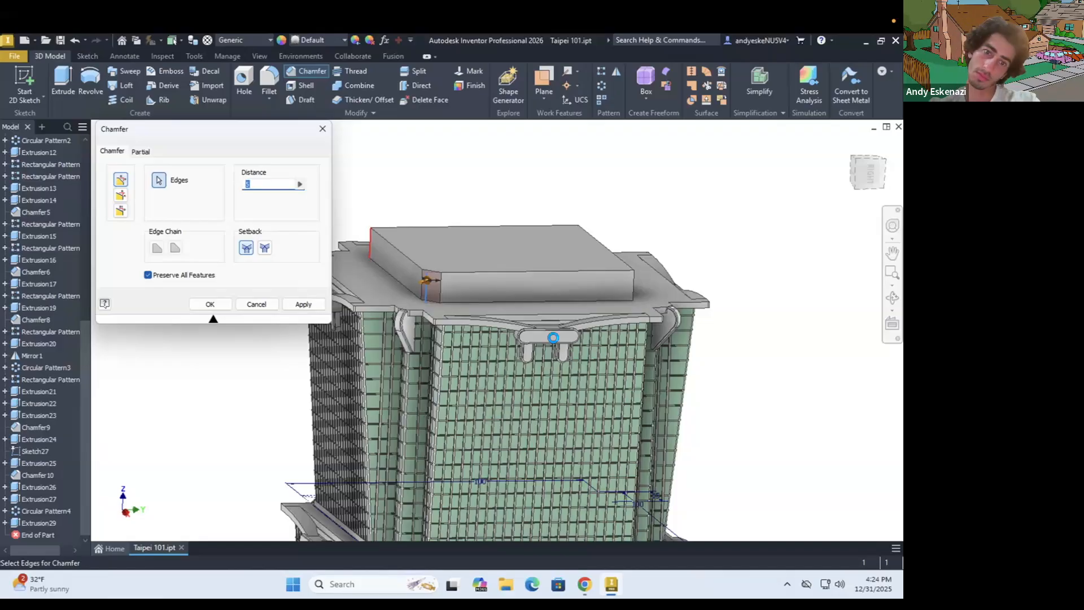
left_click(633, 281)
middle_click_drag(633, 279, 595, 223, "shift")
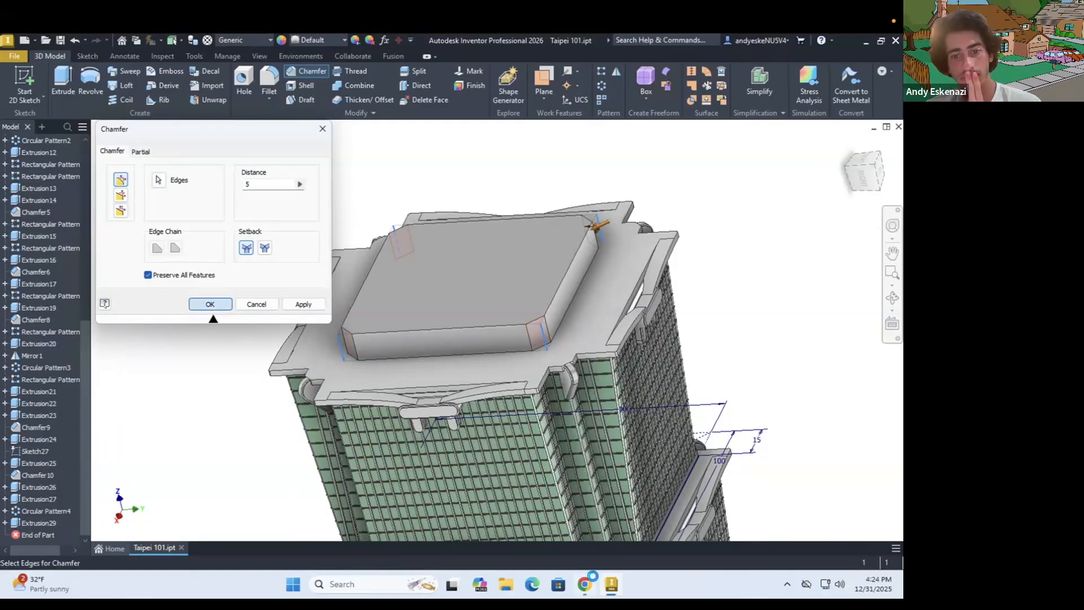
Switch to Chrome, view the taipei101_column2.jpg tower photo and return to Inventor
left_click(584, 583)
left_click(87, 48)
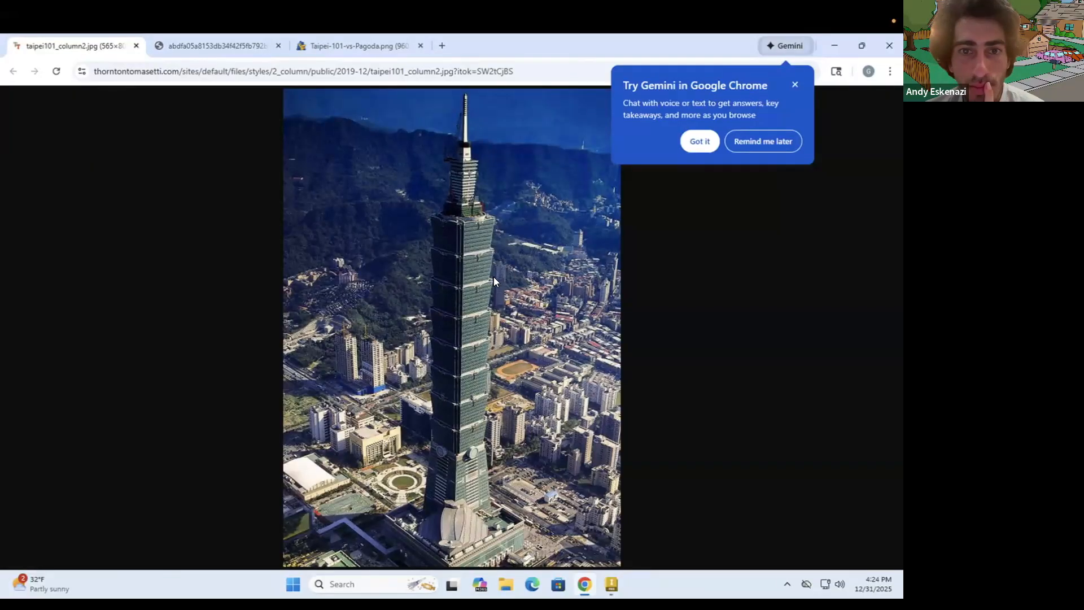
left_click(832, 49)
Sketch a 100 mm diameter circle centred on the roof face around the chamfered block
middle_click_drag(525, 271, 491, 361, "shift")
left_click(24, 82)
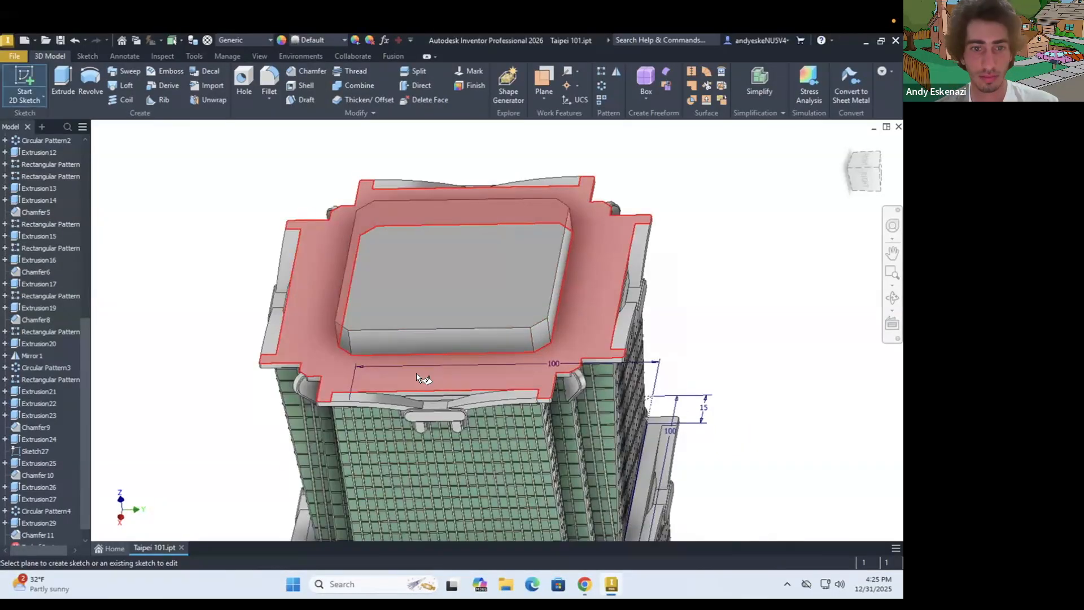
left_click(424, 377)
left_click(88, 83)
left_click(436, 404)
left_click(603, 382)
Extrude the circular profile around the roof block 2 mm
type("e")
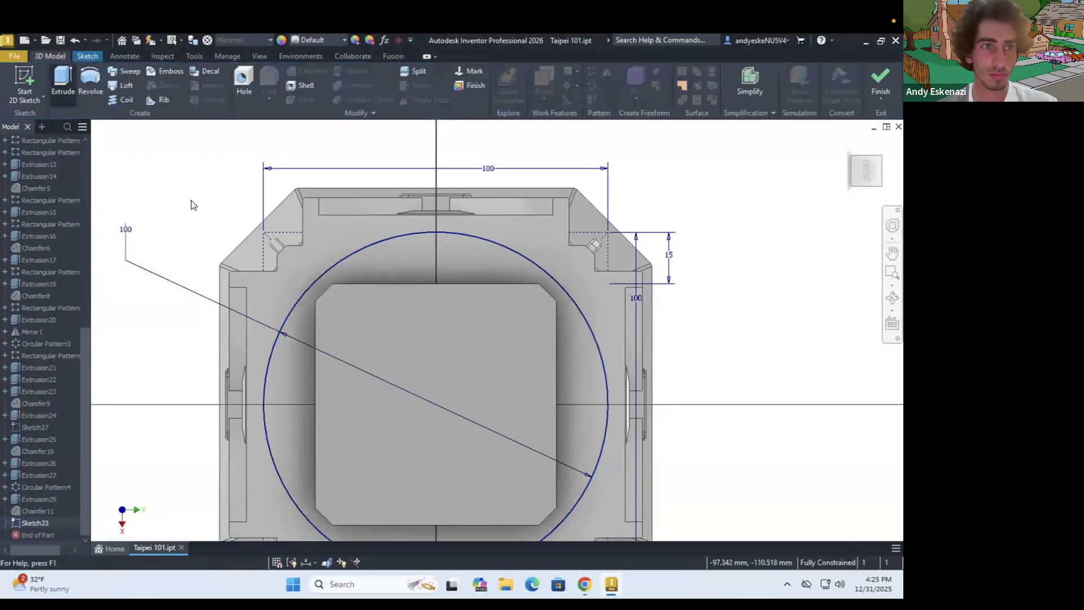
type("2")
left_click(149, 321)
scroll(236, 333, "down", 5)
middle_click_drag(236, 333, 249, 295, "shift")
scroll(249, 294, "up", 3)
Check the tower photo in Chrome, return to Inventor and set the roof block's extrusion distance to 13 mm
left_click(584, 584)
left_click(611, 584)
left_click(5, 498)
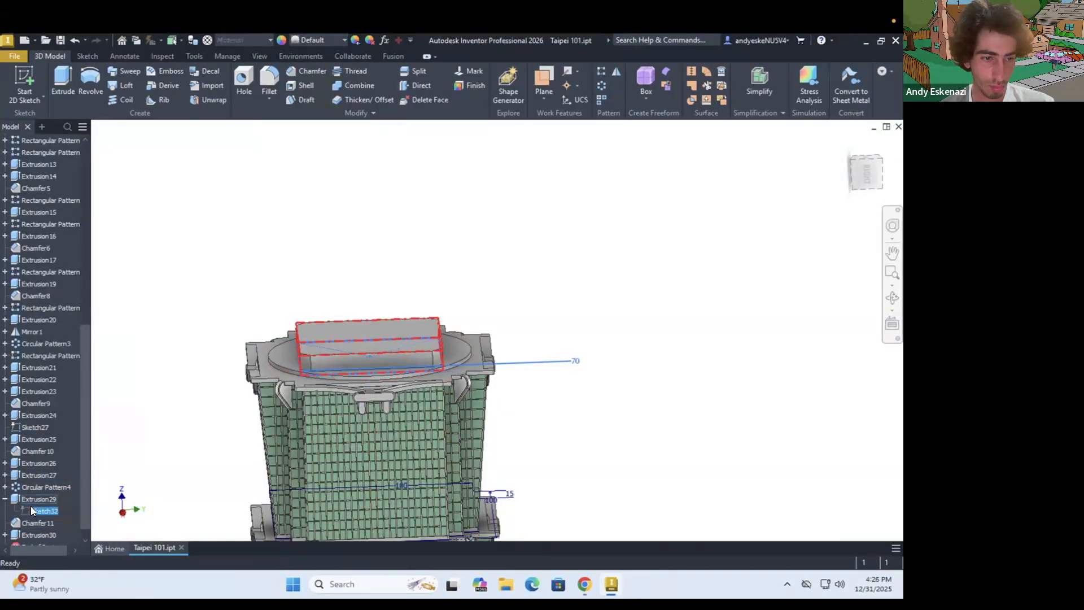
double_click(31, 499)
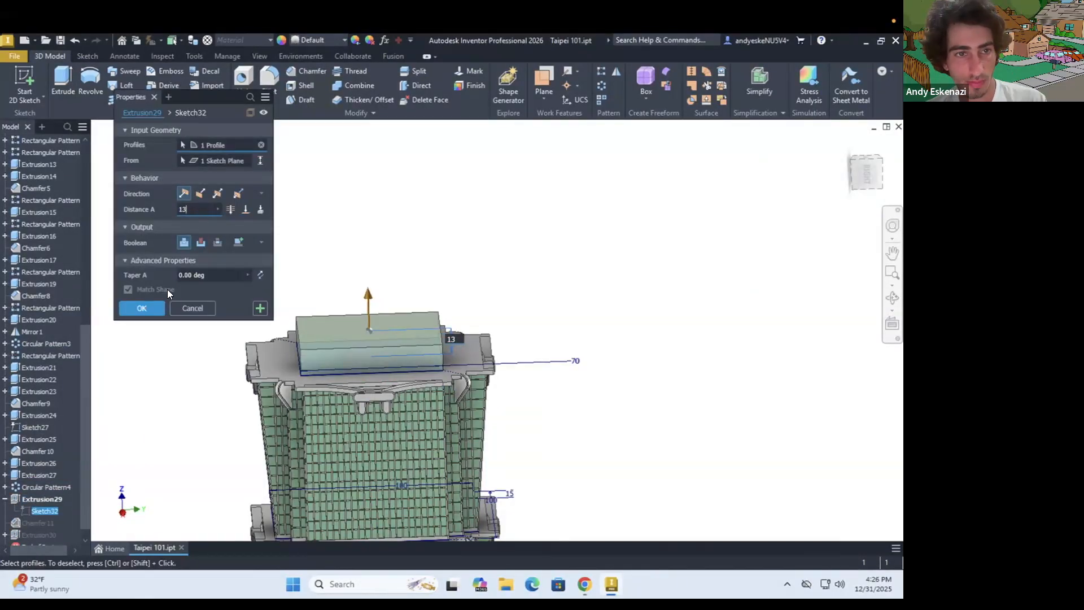
left_click(154, 308)
Hide Sketch1 belonging to Extrusion1
mouse_move(333, 316)
middle_mouse_down("shift")
mouse_move(358, 367)
mouse_move(338, 308)
middle_mouse_up("shift")
scroll(338, 308, "down", 6)
scroll(316, 299, "up", 3)
scroll(317, 300, "up", 5)
Start a sketch on the chamfered roof block's top face and check the tower photo in Chrome
scroll(40, 254, "up", 12)
left_click(5, 225)
right_click(34, 236)
left_click(56, 389)
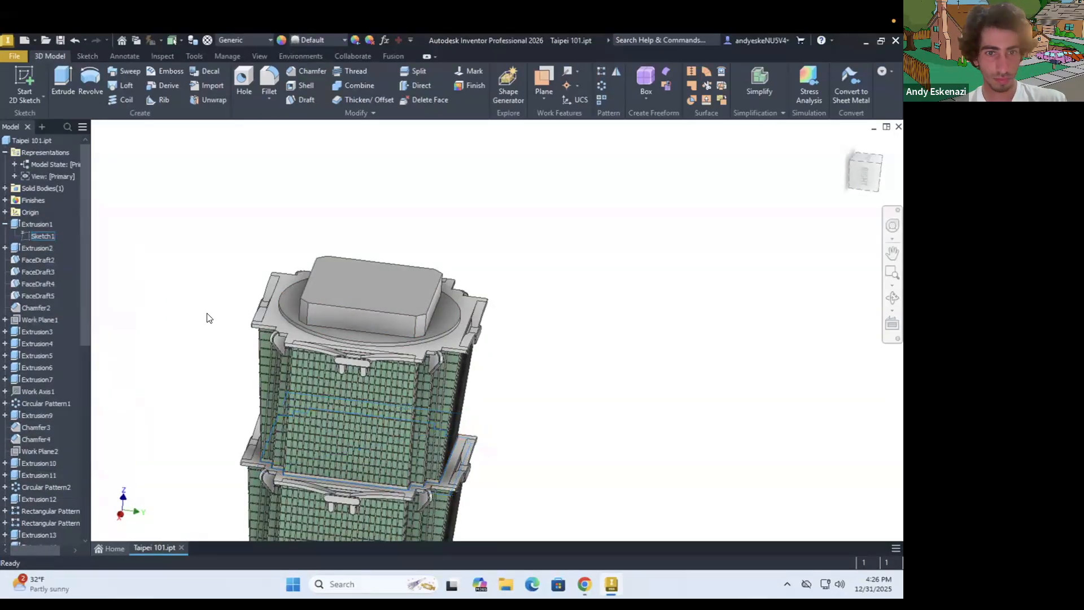
scroll(508, 254, "up", 1)
left_click(25, 85)
left_click(350, 290)
scroll(559, 334, "up", 3)
left_click(582, 587)
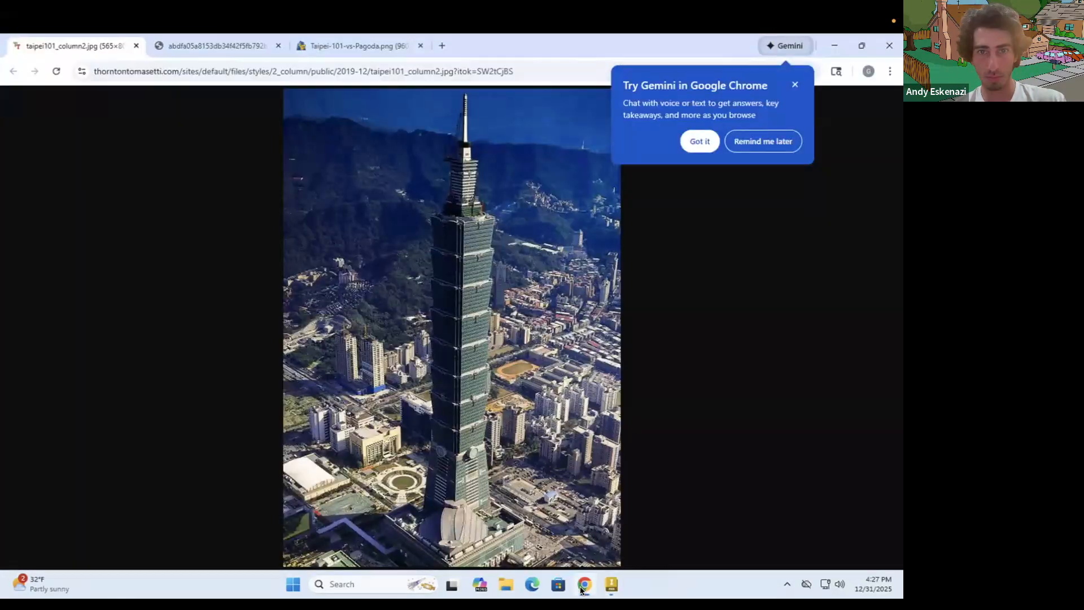
left_click(582, 588)
Project the outline of the block's top face and offset it inward by 5 mm
left_click(244, 80)
left_click(260, 274)
left_click(367, 99)
left_click(240, 244)
left_click(248, 256)
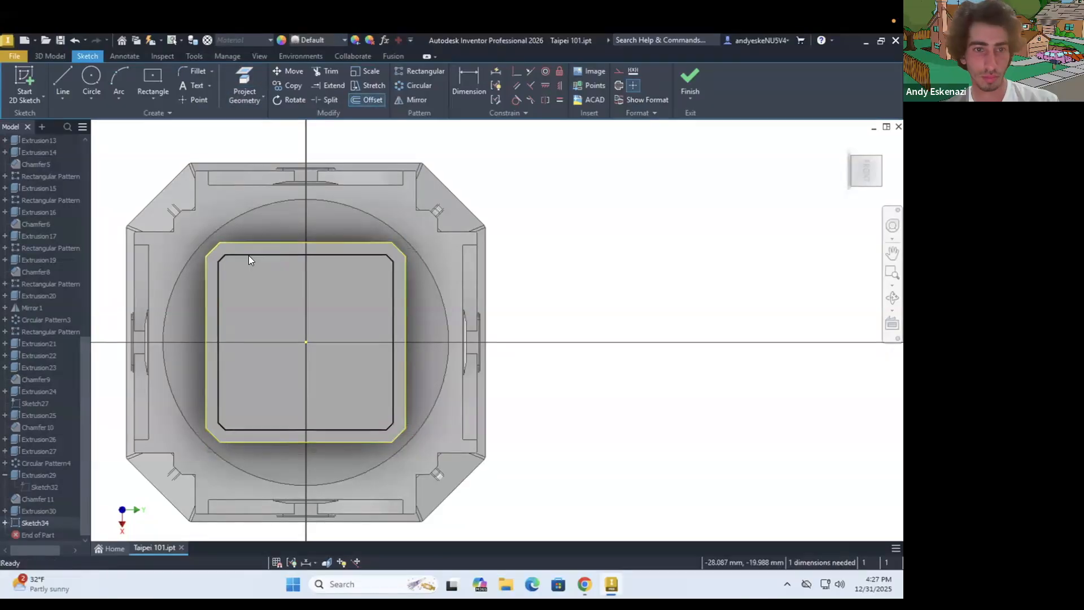
left_click(469, 84)
type("5")
Extrude the inner offset profile on the roof block 1 mm
left_click(50, 56)
left_click(63, 86)
left_click(279, 293)
type("1")
left_click(157, 322)
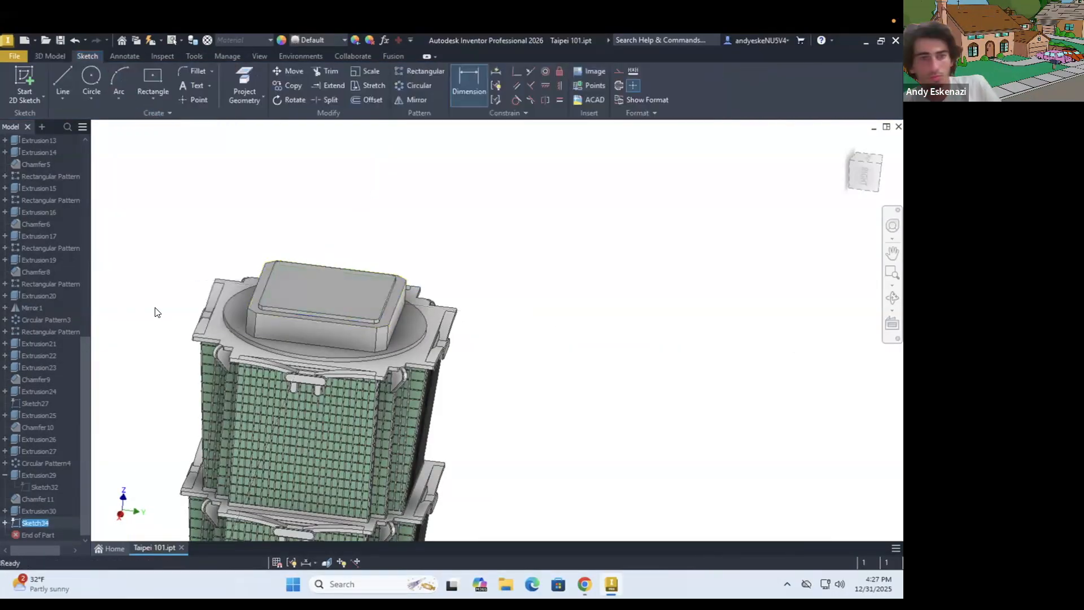
Sketch a centre rectangle on the inner top face of the roof block
middle_click_drag(261, 304, 283, 273, "shift")
scroll(316, 248, "up", 4)
left_click(25, 85)
left_click(365, 378)
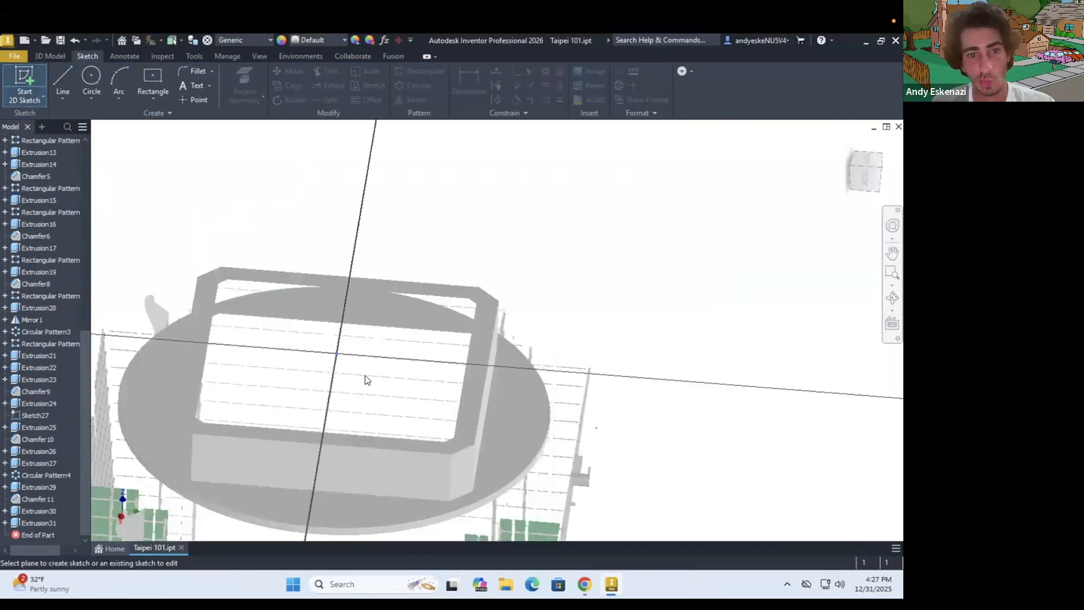
scroll(271, 294, "down", 3)
left_click(151, 77)
left_click(274, 374)
left_click(307, 341)
Dimension the sides of the small centre rectangle, entering 25 mm
key("d")
left_click(307, 360)
left_click(331, 363)
type("20")
left_click(329, 365)
type("25")
key("Return")
Extrude the small centre rectangle upward 80 mm as a column
key("e")
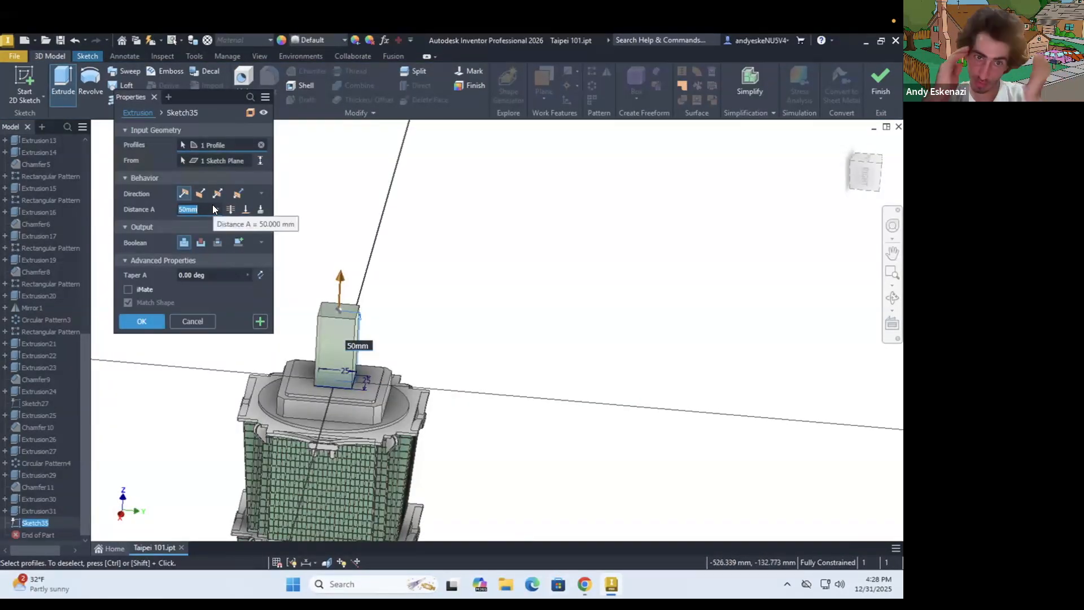
type("80")
key("Return")
Edit the column's extrusion so it widens toward its top, and save the part
right_click(46, 523)
left_click(75, 400)
key("Tab")
left_click(141, 307)
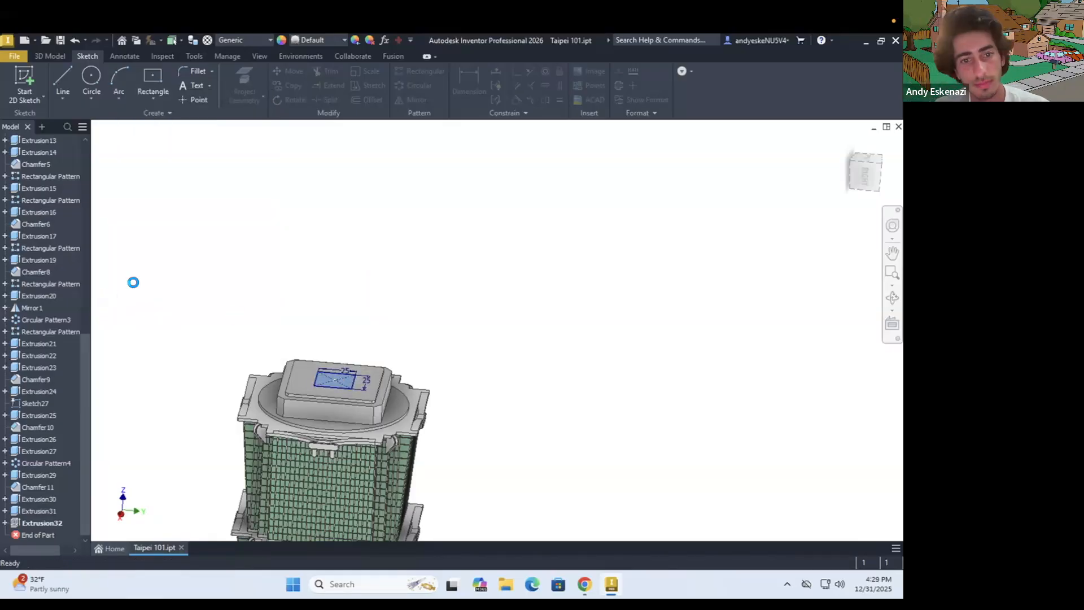
scroll(310, 356, "up", 5)
middle_click_drag(316, 354, 346, 339, "shift")
scroll(311, 356, "down", 5)
middle_click_drag(348, 380, 351, 389, "shift")
left_click(61, 40)
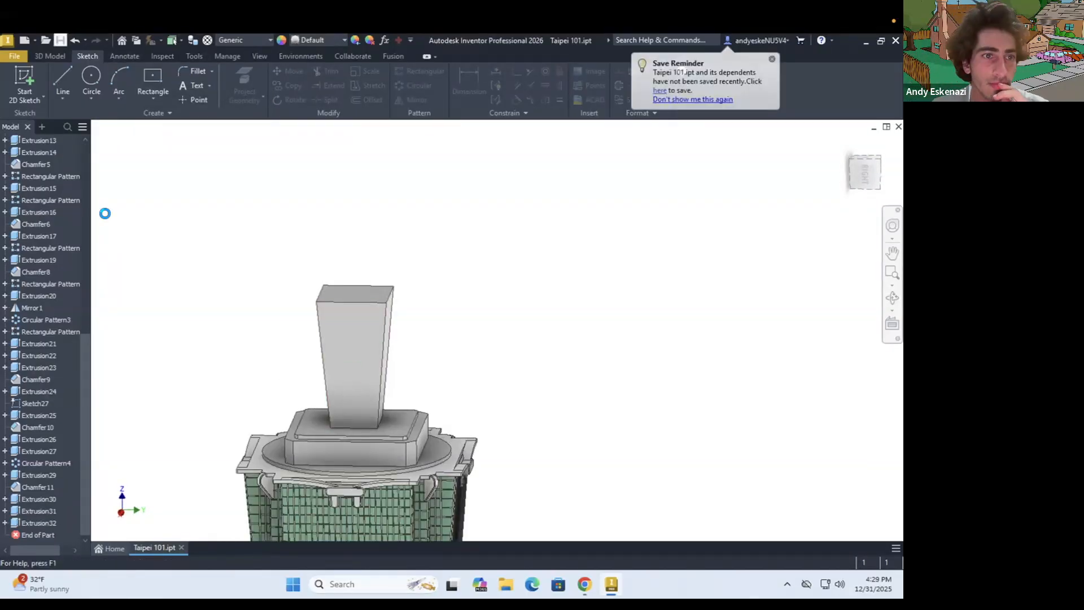
Chamfer the four long corner edges of the tapered column by 0.5 mm
scroll(348, 324, "down", 3)
middle_click_drag(350, 333, 339, 332, "shift")
left_click(49, 56)
left_click(306, 72)
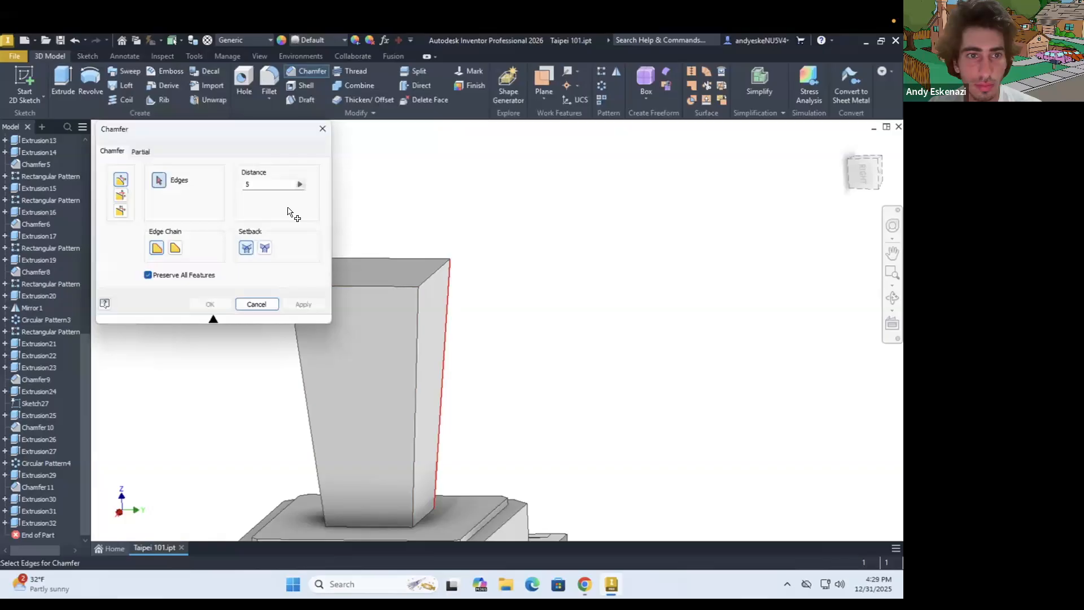
type(".5")
left_click(444, 399)
left_click(440, 395)
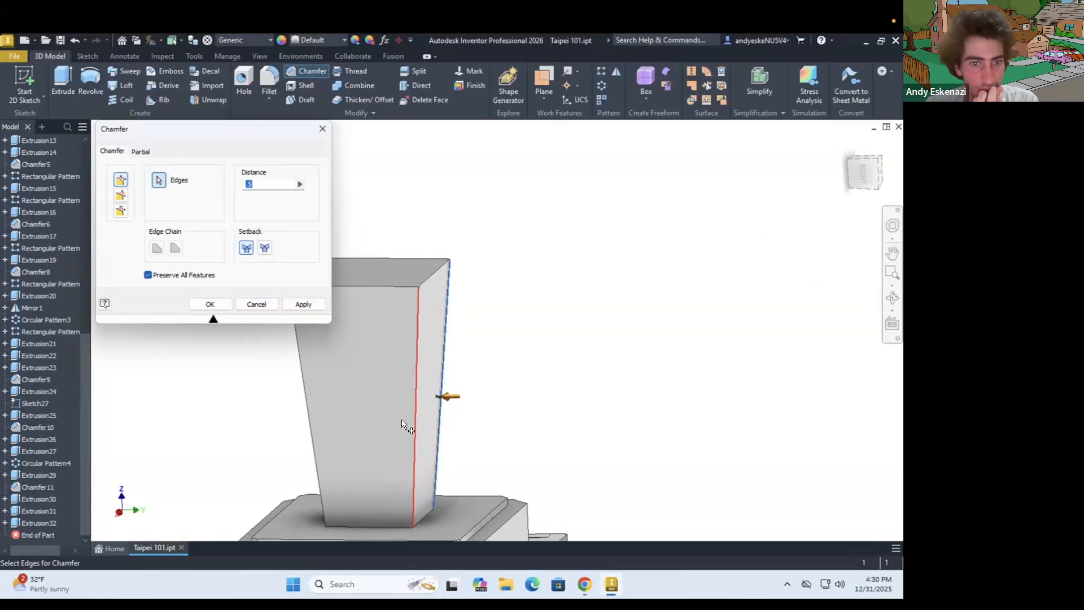
left_click(402, 427)
left_click(311, 445)
middle_click_drag(302, 418, 273, 371, "shift")
left_click(273, 370)
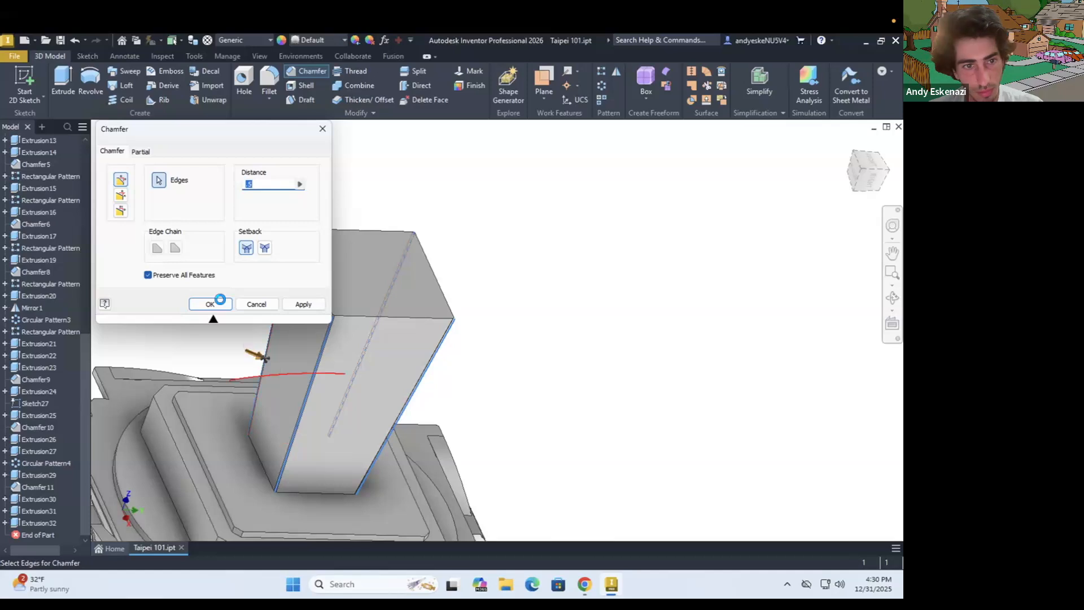
left_click(210, 304)
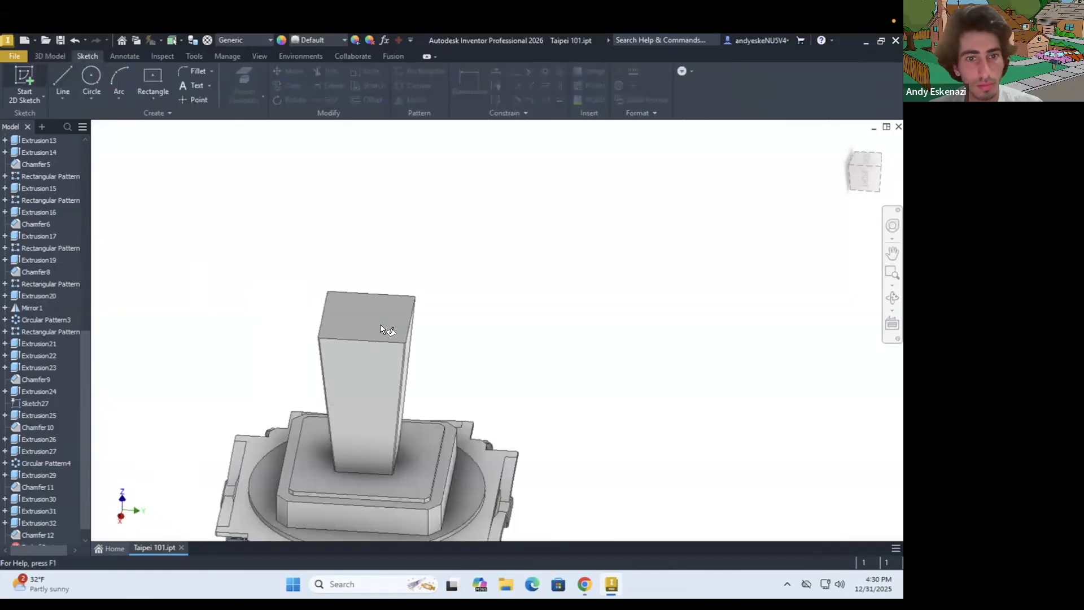
Sketch a centre-point square on the column's top face, centred on the origin and dimensioned 20 by 20 mm
left_click(585, 583)
key("alt+Tab")
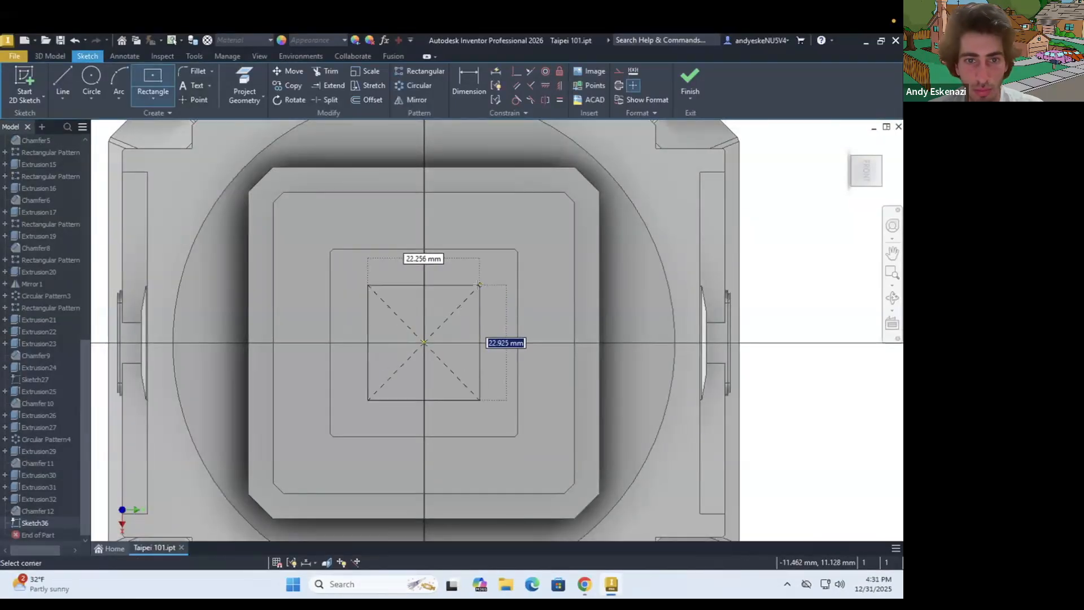
left_click(478, 284)
left_click(469, 83)
type("2020")
Extrude the 20 mm square upward 10 mm with the taper direction flipped, checking the tower reference photos before confirming
left_click(52, 55)
left_click(62, 82)
left_click(204, 209)
type("10")
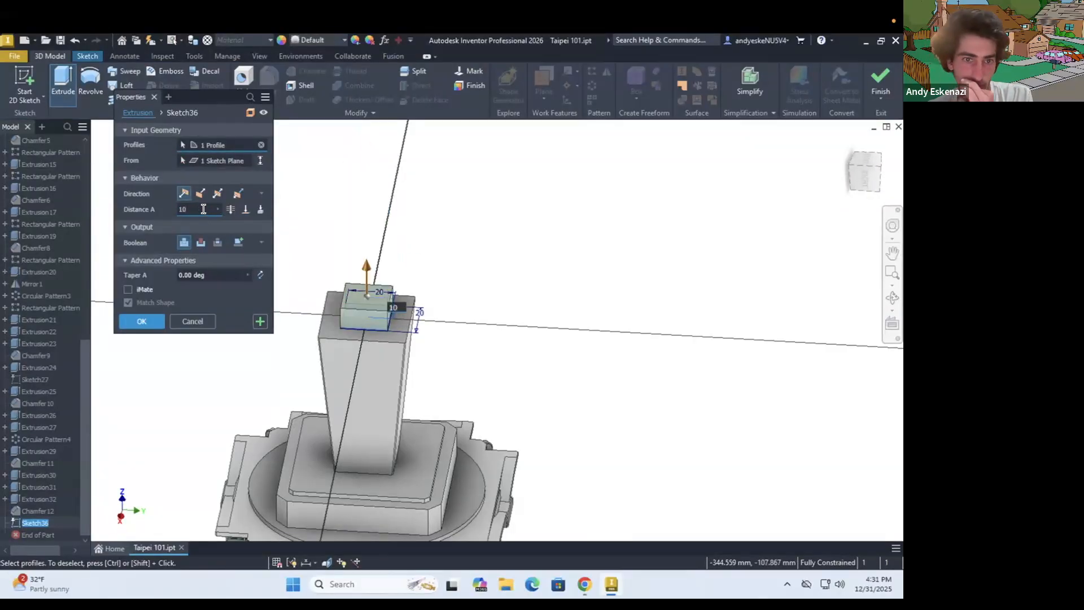
left_click(260, 275)
left_click(585, 584)
left_click(84, 45)
left_click(841, 44)
left_click(141, 320)
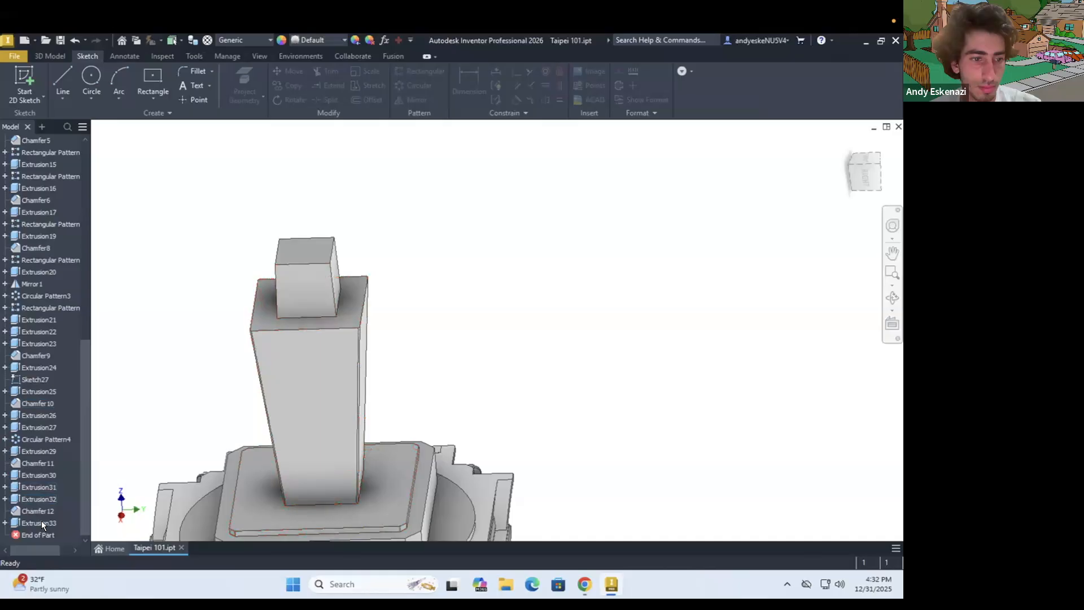
Edit the small top block's extrusion to lower its height to 2 mm
double_click(42, 522)
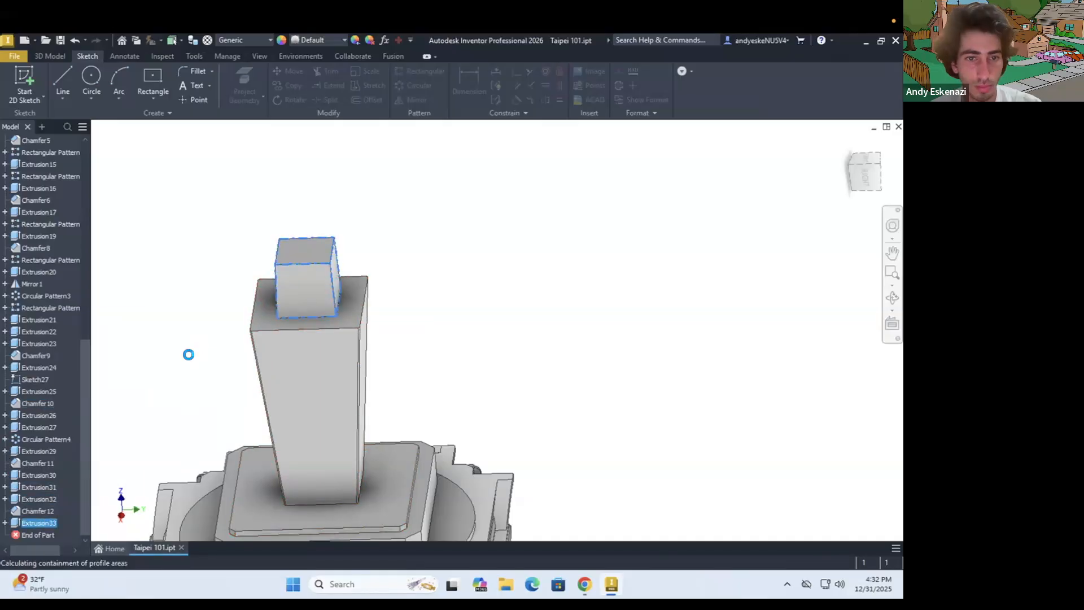
left_click(141, 308)
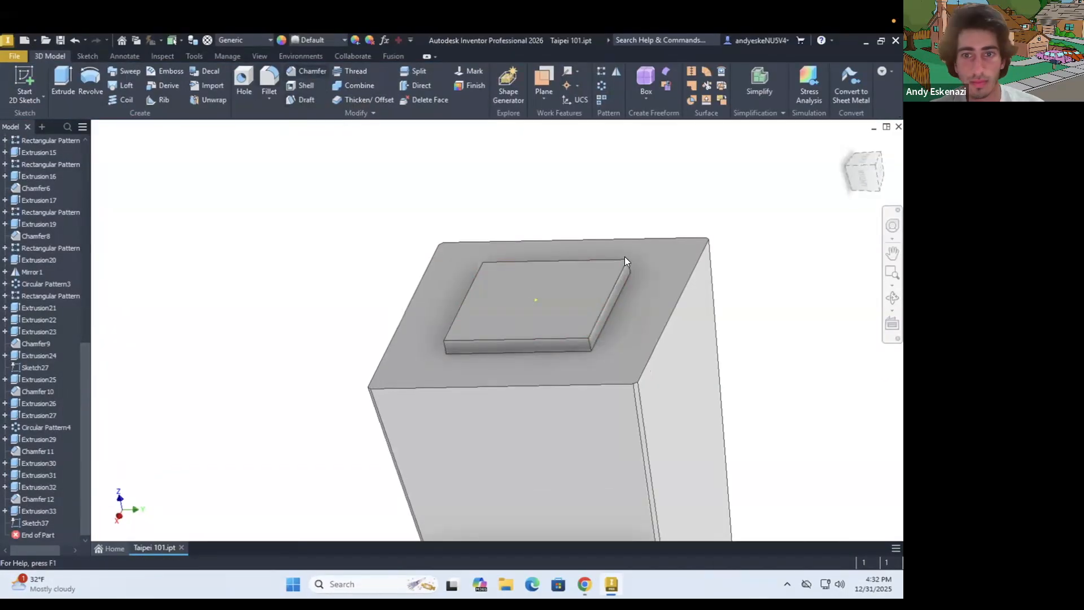
key("ctrl+shift+k")
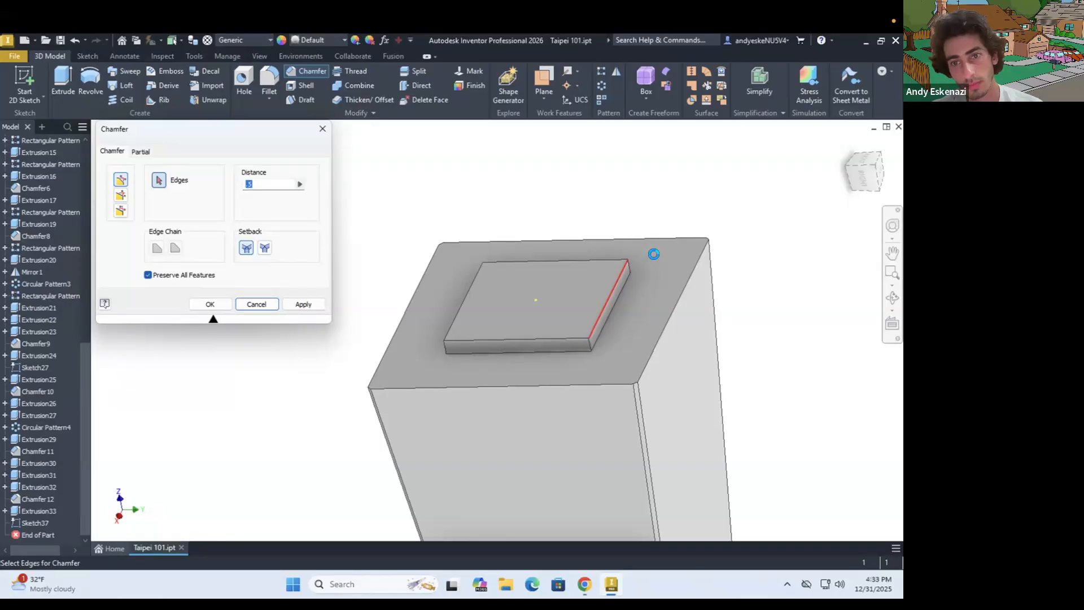
left_click(654, 254)
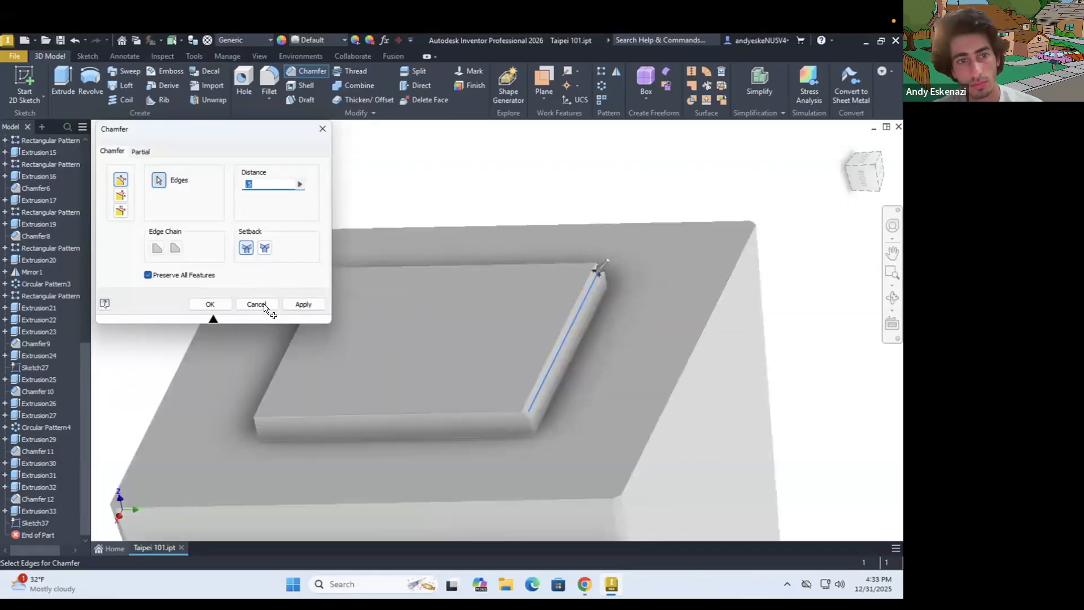
left_click(256, 304)
Chamfer the vertical corner edges of the thin block on the column's top by 0.5 mm
left_click(305, 71)
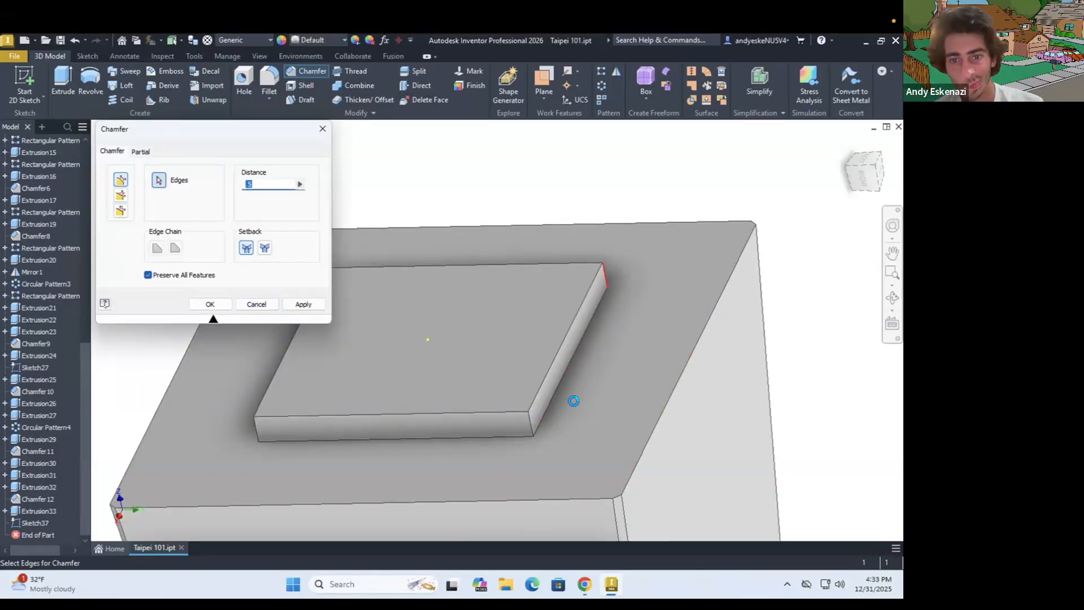
left_click(252, 425)
scroll(285, 376, "up", 6)
middle_click_drag(286, 376, 292, 377, "shift")
scroll(293, 377, "down", 6)
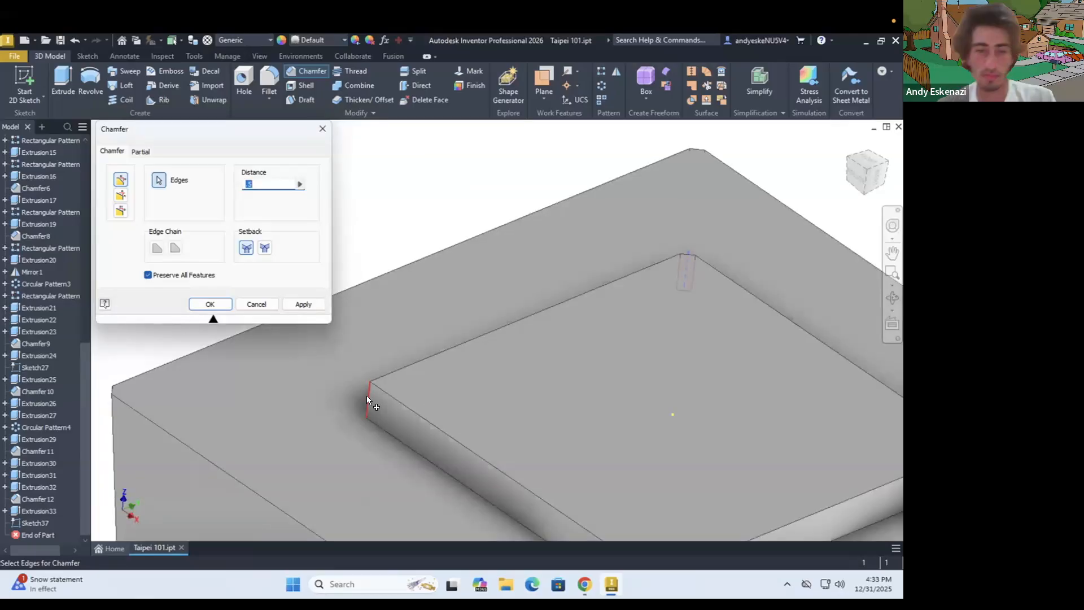
left_click(367, 398)
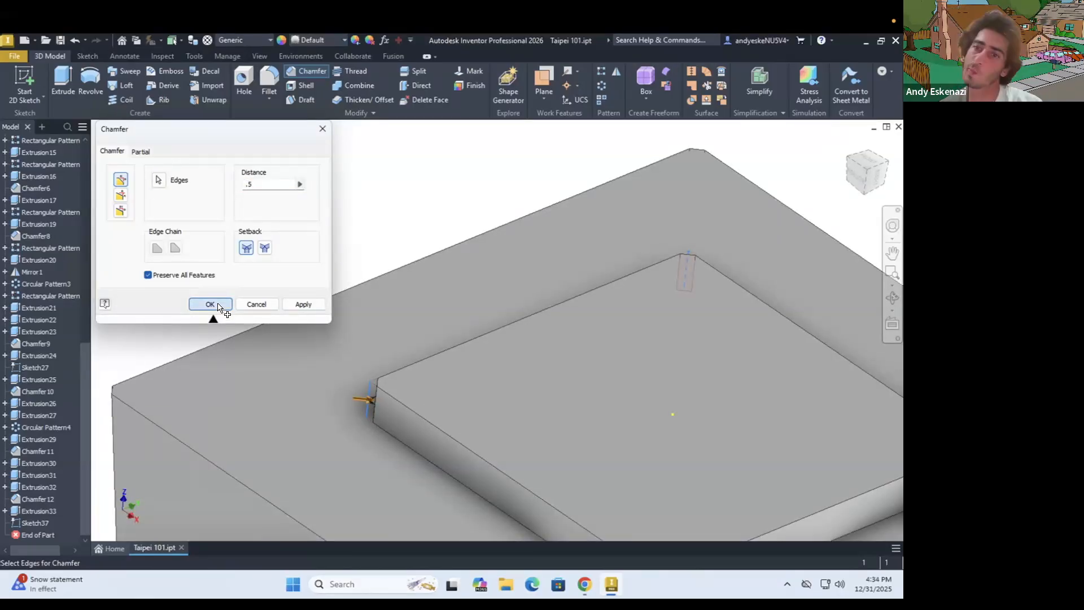
left_click(217, 305)
Start a sketch on the thin block's top face and project the face outline into it
scroll(316, 301, "up", 5)
middle_click_drag(497, 373, 479, 338, "shift")
key("s")
left_click(480, 339)
left_click(245, 80)
left_click(432, 290)
Extrude the projected outline of the thin block upward 20 mm with a -2 degree taper
key("e")
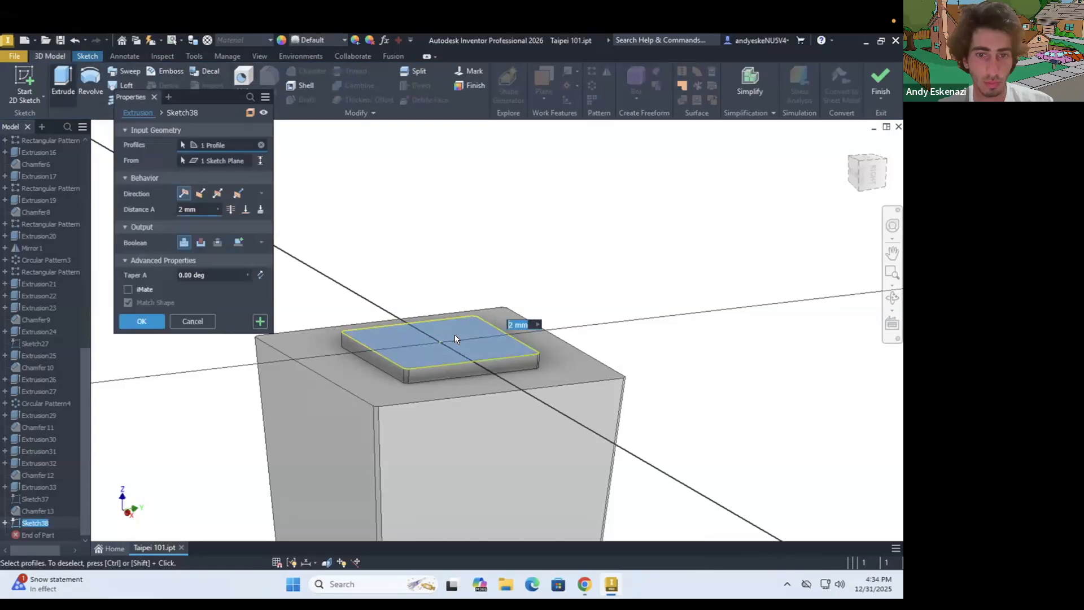
type("20")
key("Tab")
type("-2deg")
left_click(141, 321)
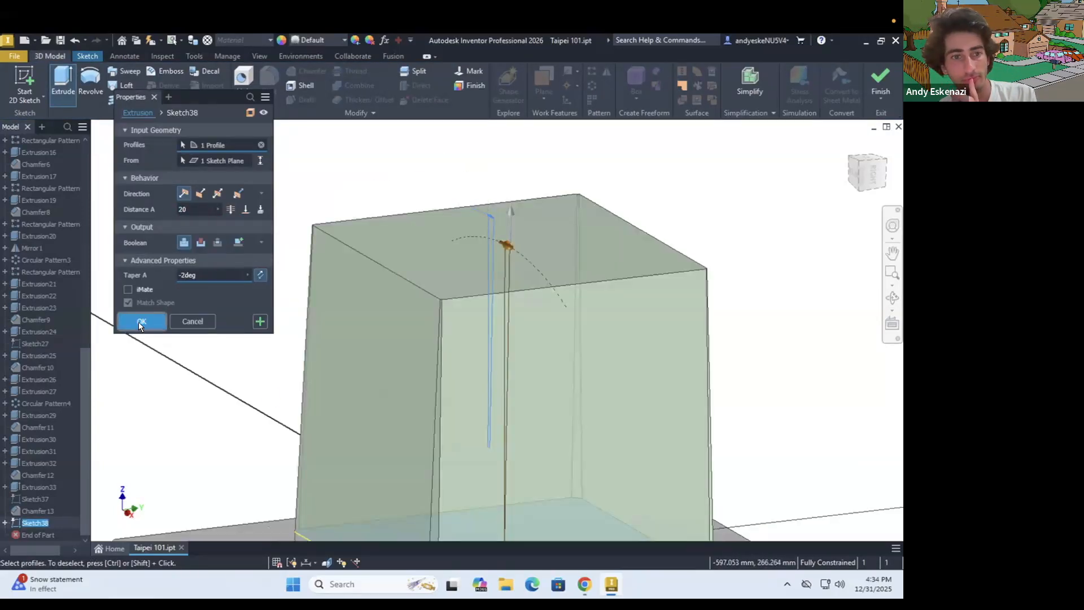
Sketch a circle at the centre of the new block's top face and dimension its diameter as 10 mm
scroll(425, 334, "up", 5)
key("s")
left_click(432, 312)
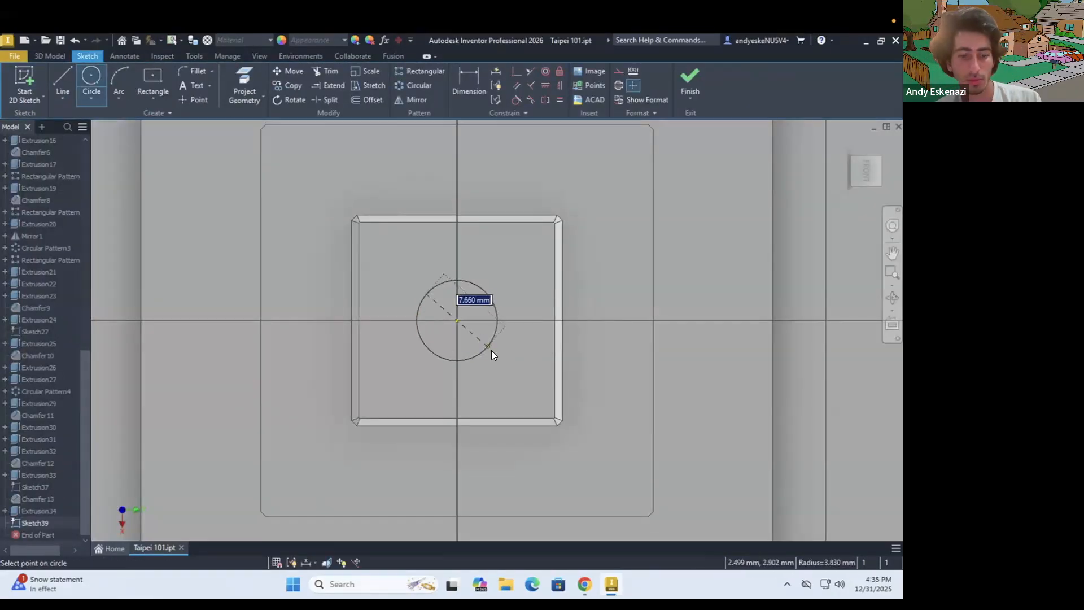
left_click(491, 350)
key("d")
left_click(491, 345)
left_click(615, 413)
type("10")
key("Return")
Extrude the circle upward 100 mm with a -1 degree taper as a spire and fillet its top edge by 1 mm
key("e")
left_click_drag(202, 210, 172, 210)
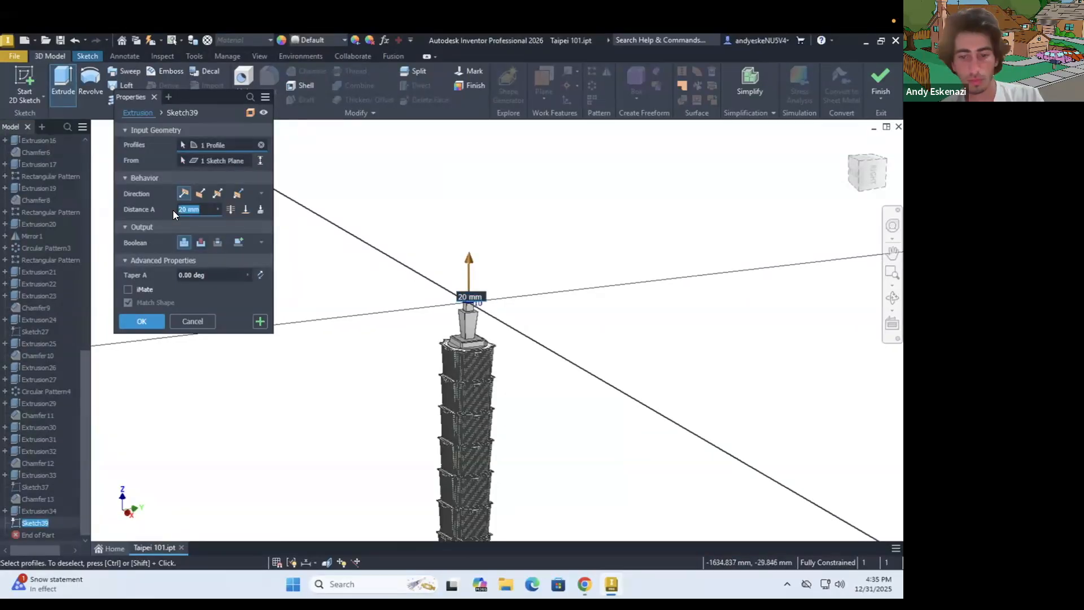
scroll(464, 233, "down", 7)
left_click(260, 274)
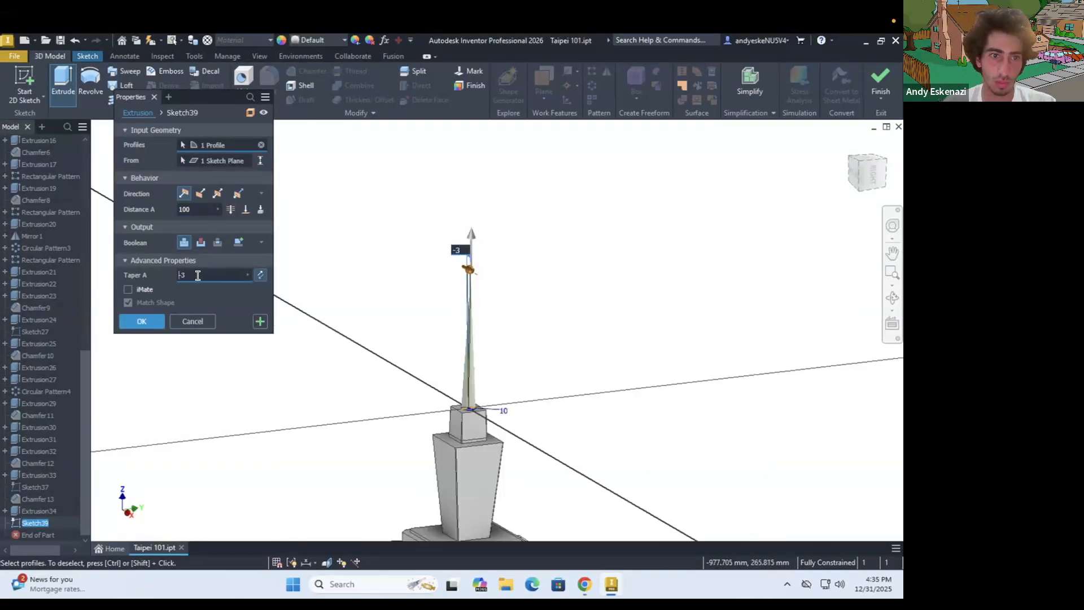
scroll(461, 280, "down", 6)
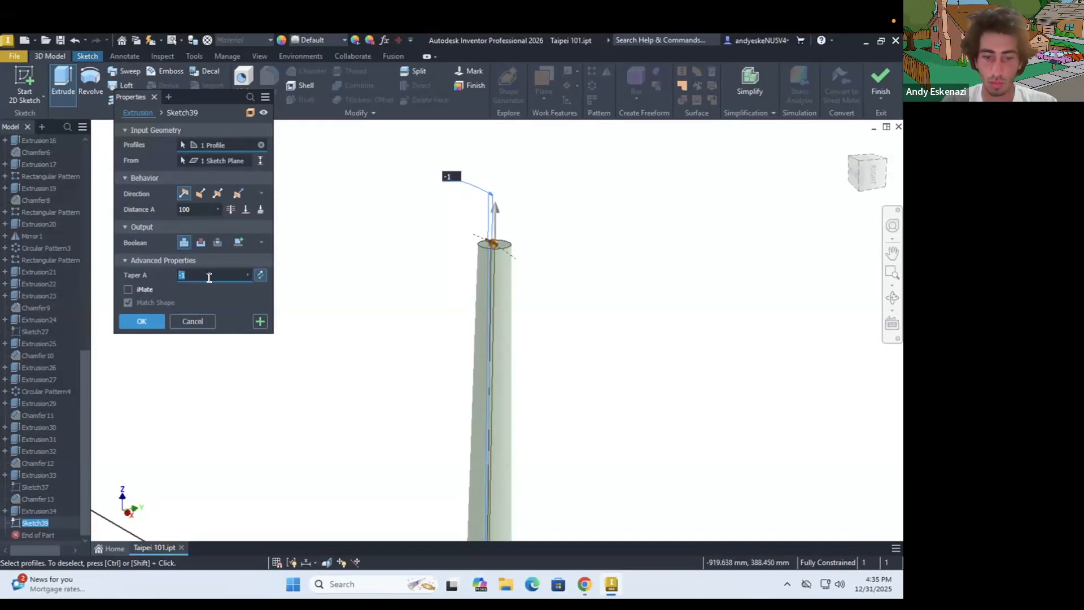
left_click(144, 322)
key("f")
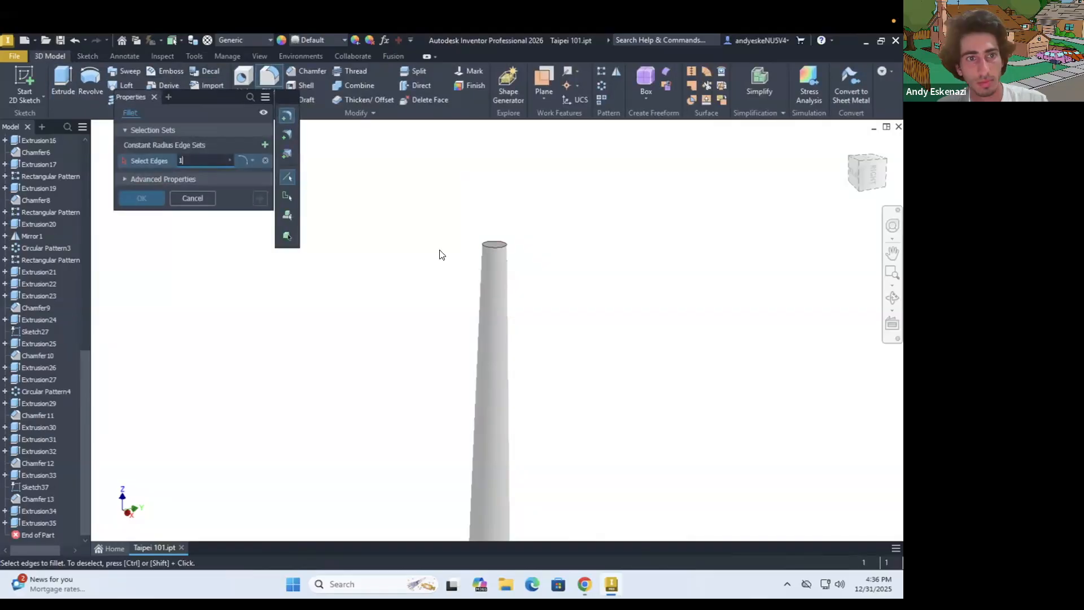
scroll(334, 295, "up", 8)
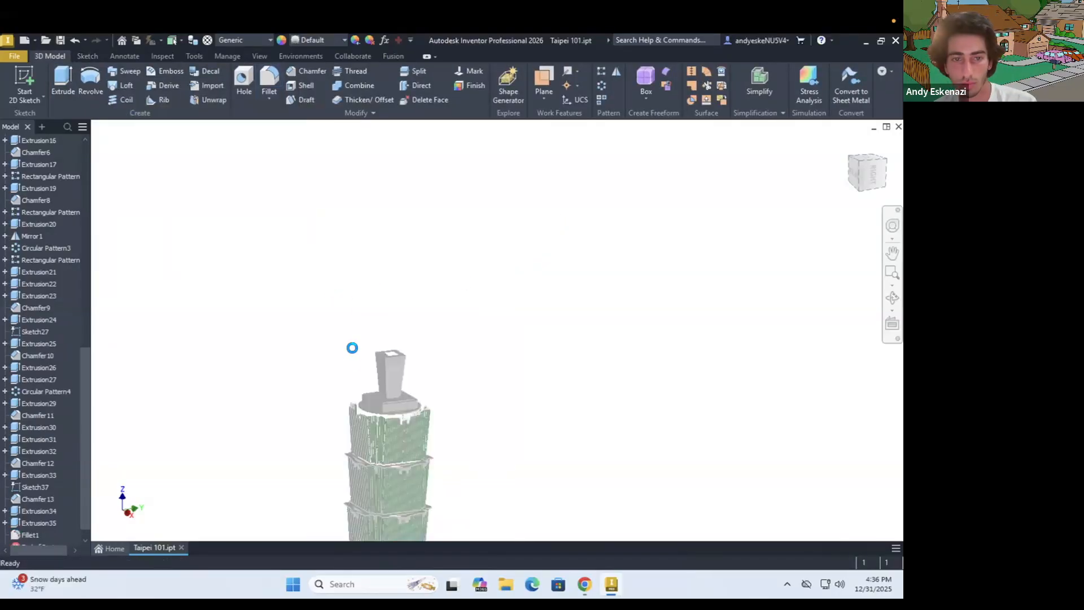
Sketch on the tower base's narrow corner face and offset the face outline inward by 2 mm
scroll(387, 455, "down", 7)
key("s")
left_click(351, 351)
scroll(367, 363, "down", 5)
key("o")
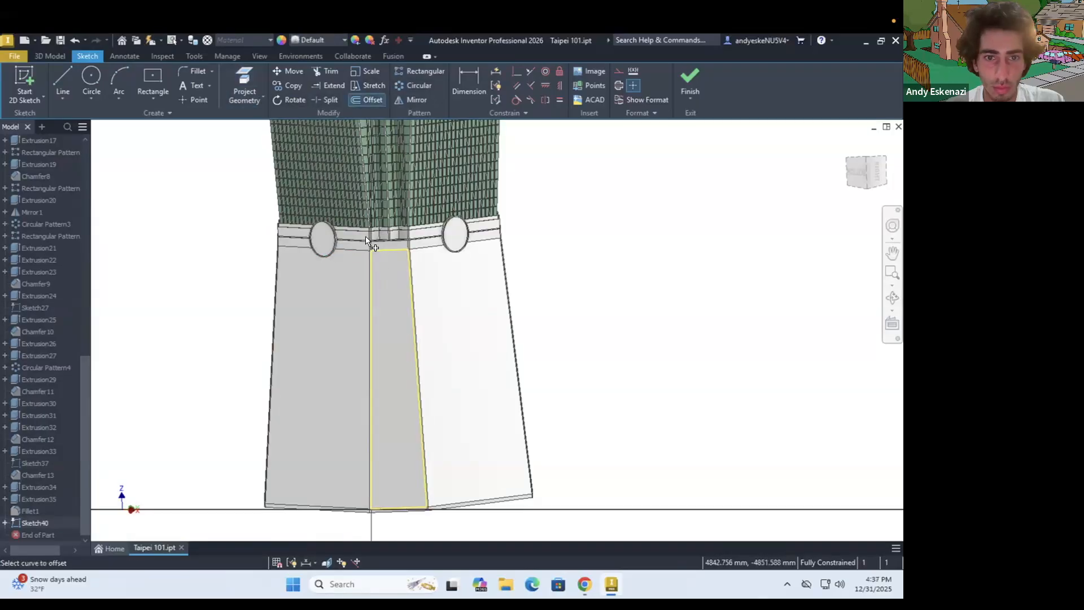
scroll(371, 245, "down", 7)
left_click(404, 275)
left_click(405, 302)
key("d")
left_click(406, 301)
Cut the offset outline into the base's narrow corner face as a recessed panel
key("e")
scroll(368, 305, "up", 7)
left_click(367, 305)
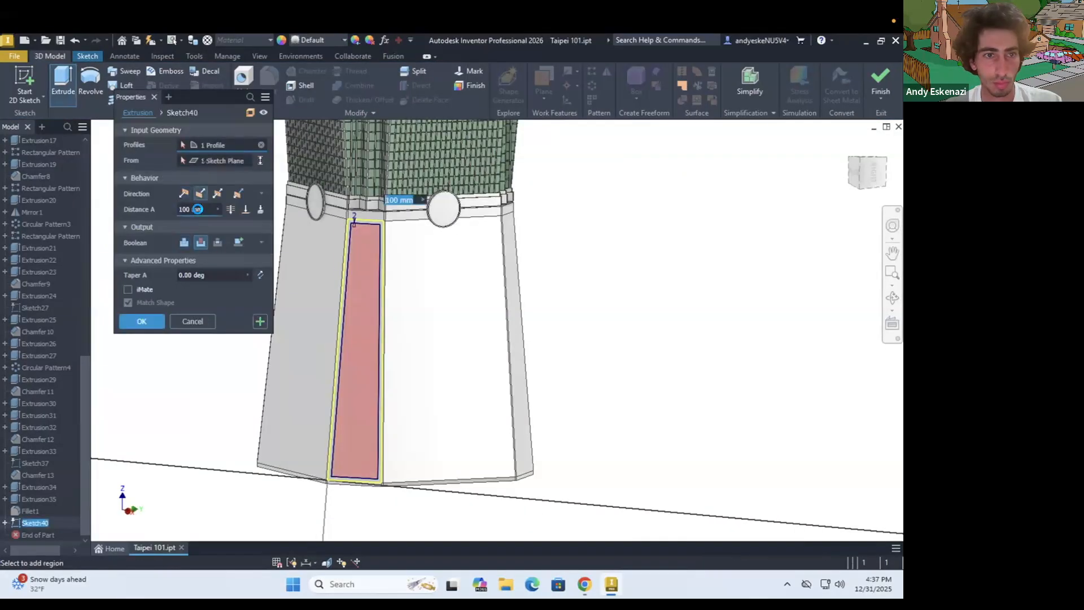
left_click(142, 321)
Start a sketch on the base's wide face beside the recess and draw a vertical centreline below the disc
middle_click_drag(378, 384, 390, 310, "shift")
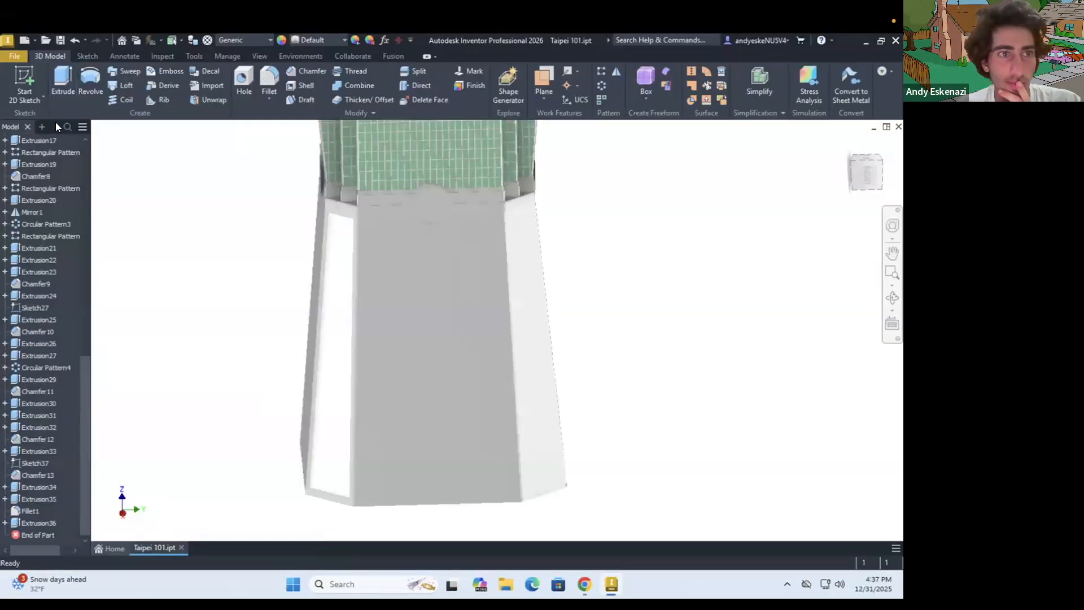
key("s")
left_click(444, 346)
scroll(444, 460, "down", 5)
key("l")
left_click(446, 251)
scroll(447, 252, "down", 5)
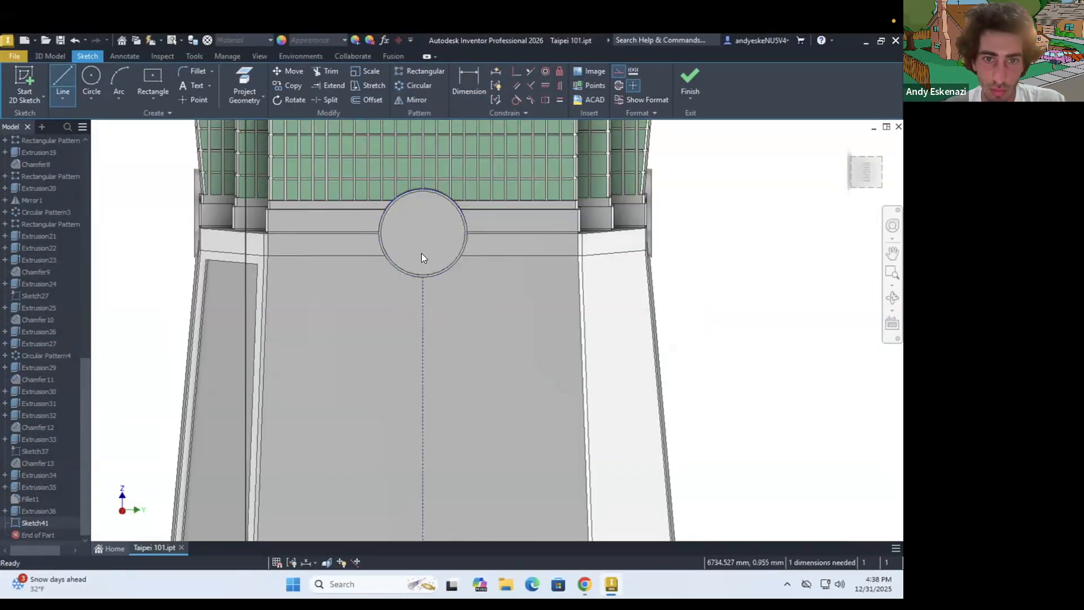
Draw a horizontal construction line across the vertical centreline and dimension its half-length as 20 mm
scroll(412, 339, "up", 5)
key("l")
left_click(438, 416)
key("Escape")
scroll(423, 422, "down", 5)
key("l")
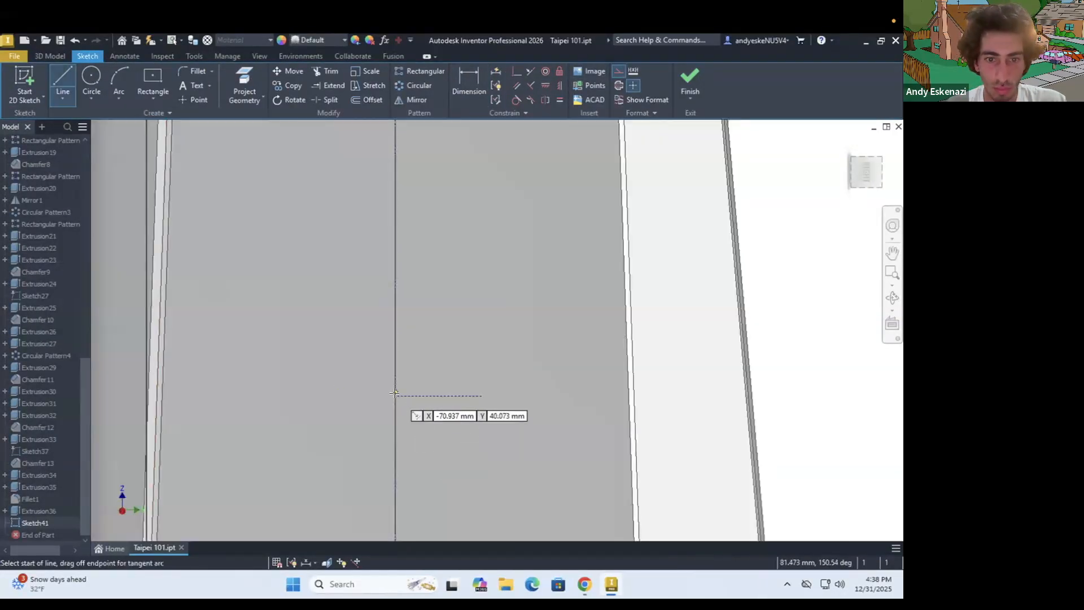
left_click(441, 435)
type("20")
key("Return")
Set the horizontal construction line's half-length to 30 mm
double_click(458, 438)
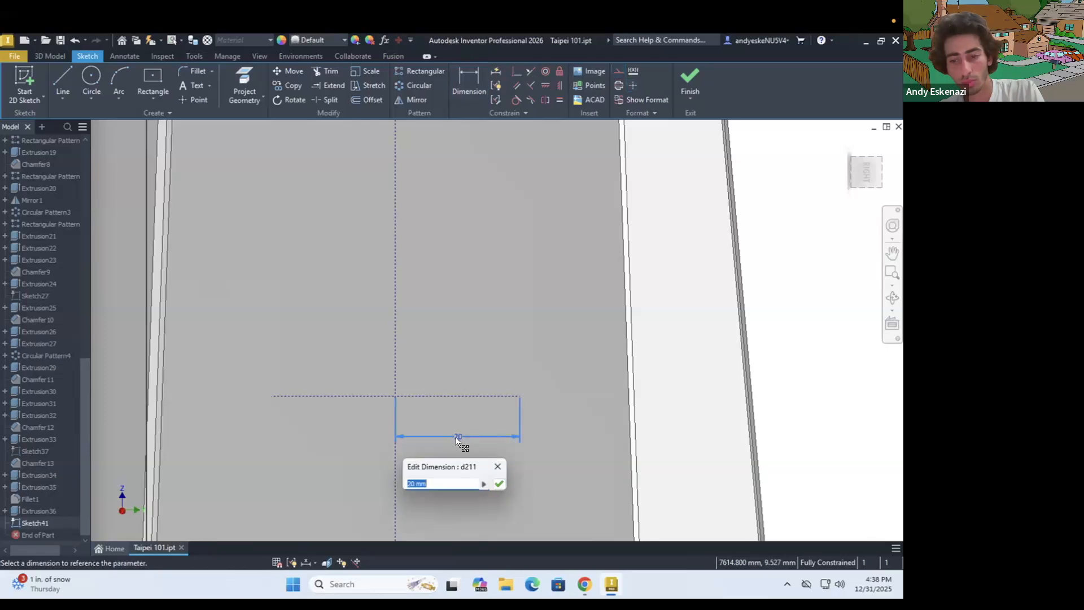
type("30")
key("Return")
Draw a slot along the horizontal construction line and dimension its width as 2 mm
left_click(153, 98)
left_click(177, 213)
left_click(565, 344)
left_click(566, 351)
key("d")
left_click(328, 351)
type("2")
key("Return")
Cut the slot profile into the base's wide face with Extrude
key("e")
scroll(375, 378, "down", 8)
key("Return")
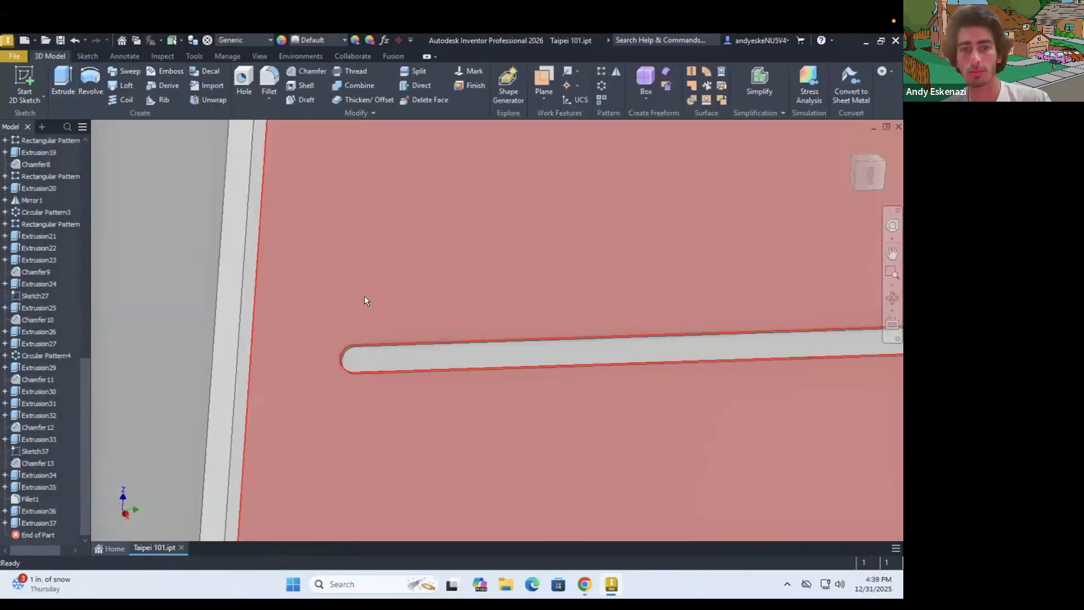
scroll(364, 296, "up", 8)
left_click(602, 71)
scroll(378, 306, "down", 6)
left_click(379, 305)
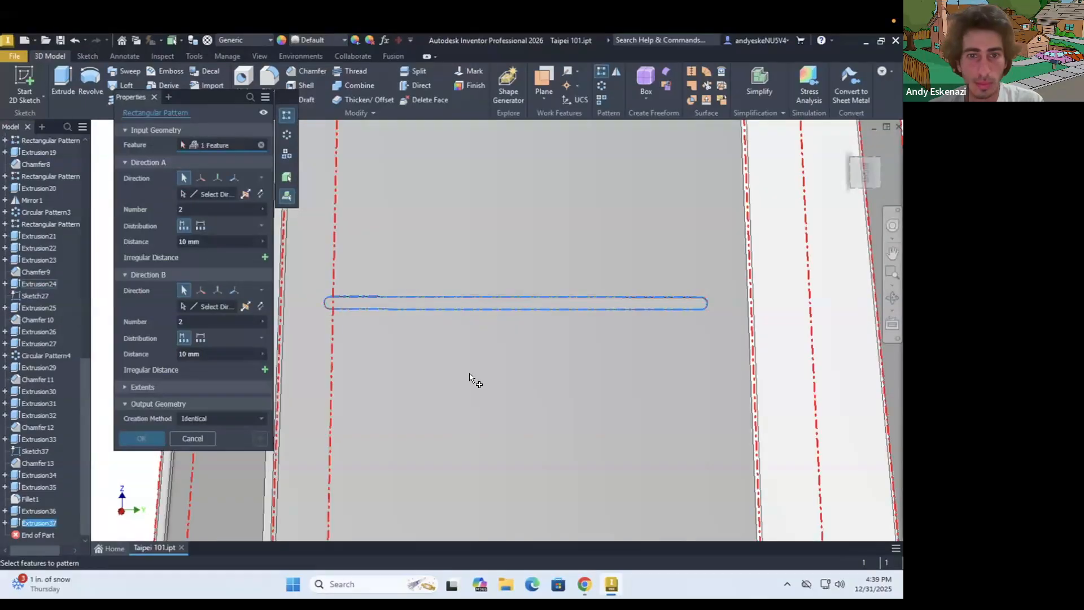
scroll(513, 371, "up", 5)
Make the slot's sketch visible and leave the active command
right_click(45, 532)
key("Escape")
key("Escape")
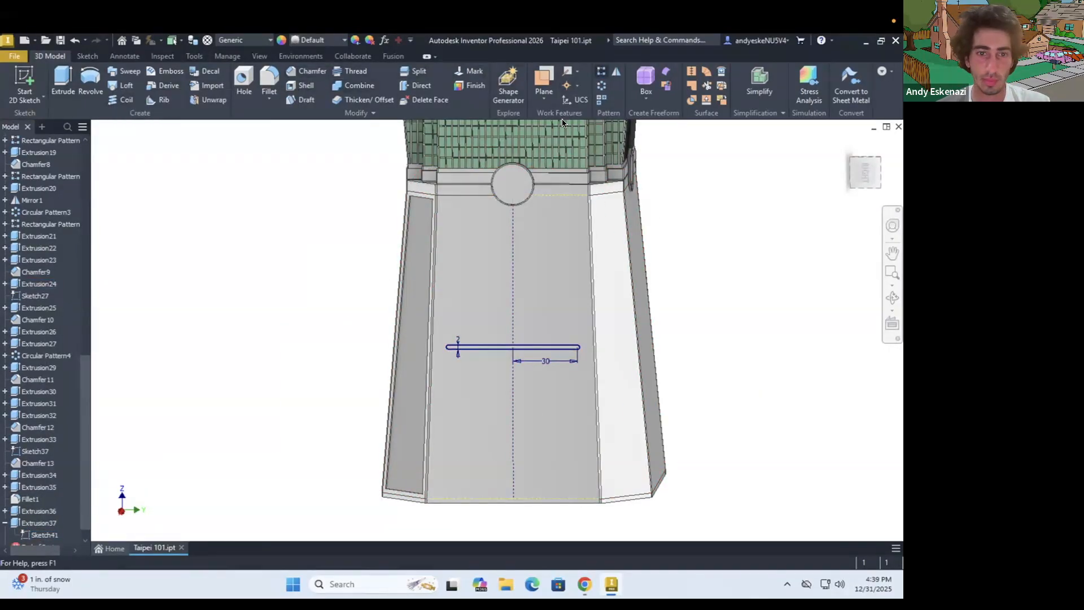
left_click(474, 346)
scroll(518, 334, "down", 6)
key("Escape")
Create a work axis along the slot sketch's vertical centreline and hide the sketch
left_click(566, 74)
left_click(497, 271)
scroll(614, 257, "up", 8)
right_click(48, 534)
left_click(76, 487)
Pattern the slot along the work axis in both directions with 13 instances spaced 10 mm, checking the reference photos
scroll(620, 215, "down", 4)
left_click(601, 71)
left_click(480, 348)
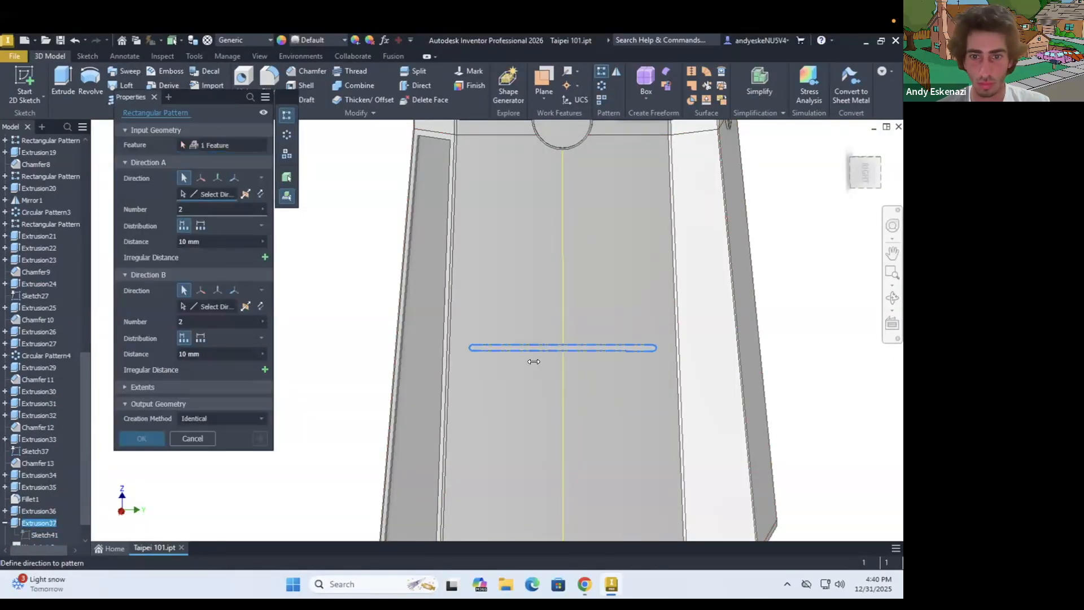
left_click(563, 362)
scroll(435, 357, "up", 4)
scroll(548, 295, "down", 4)
left_click(199, 306)
scroll(456, 396, "up", 3)
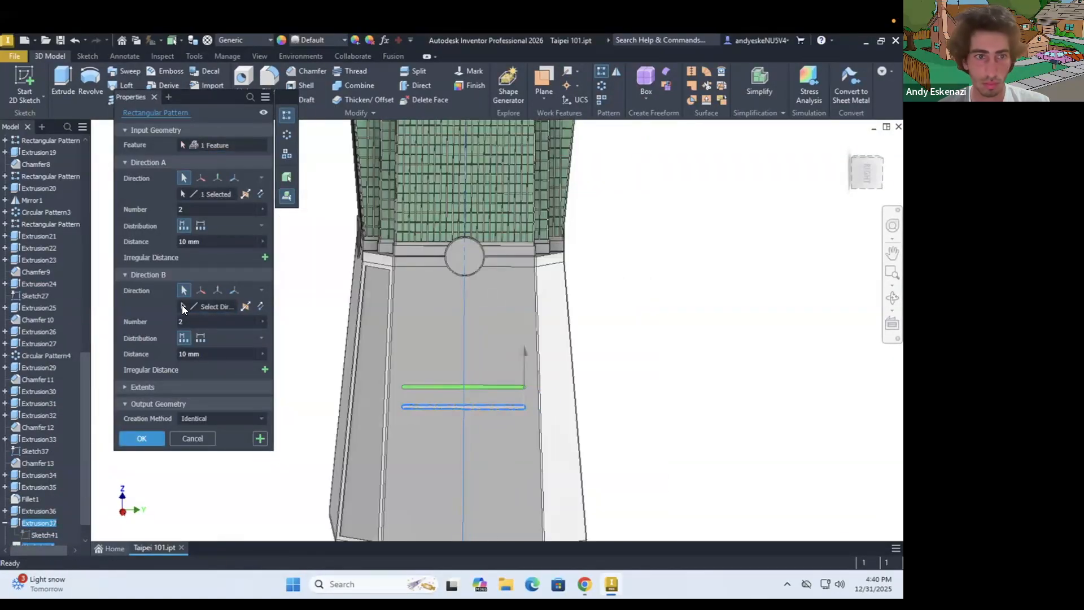
scroll(415, 314, "up", 3)
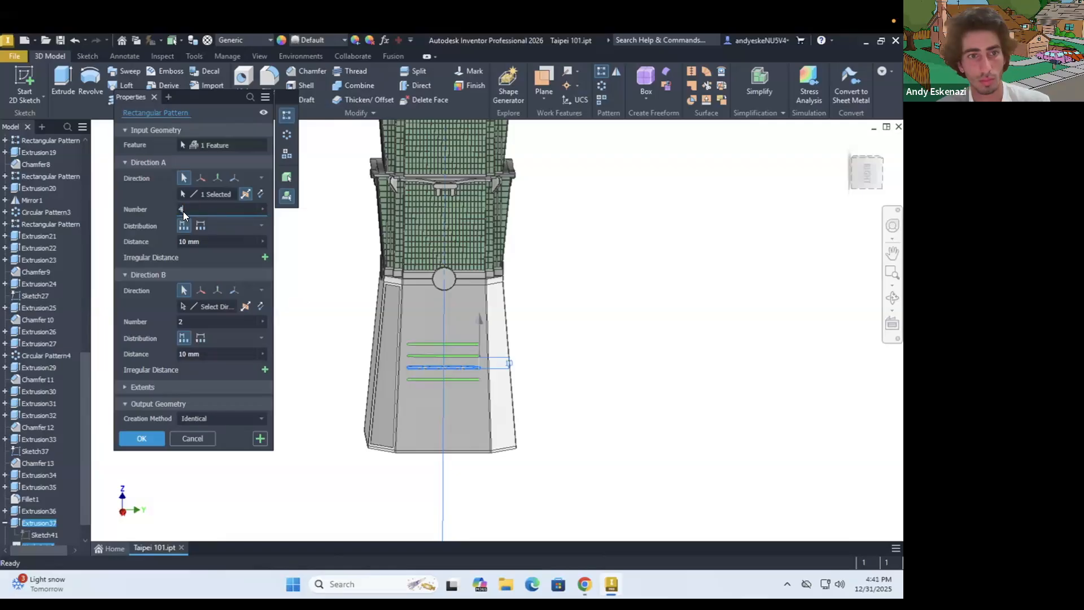
type("22")
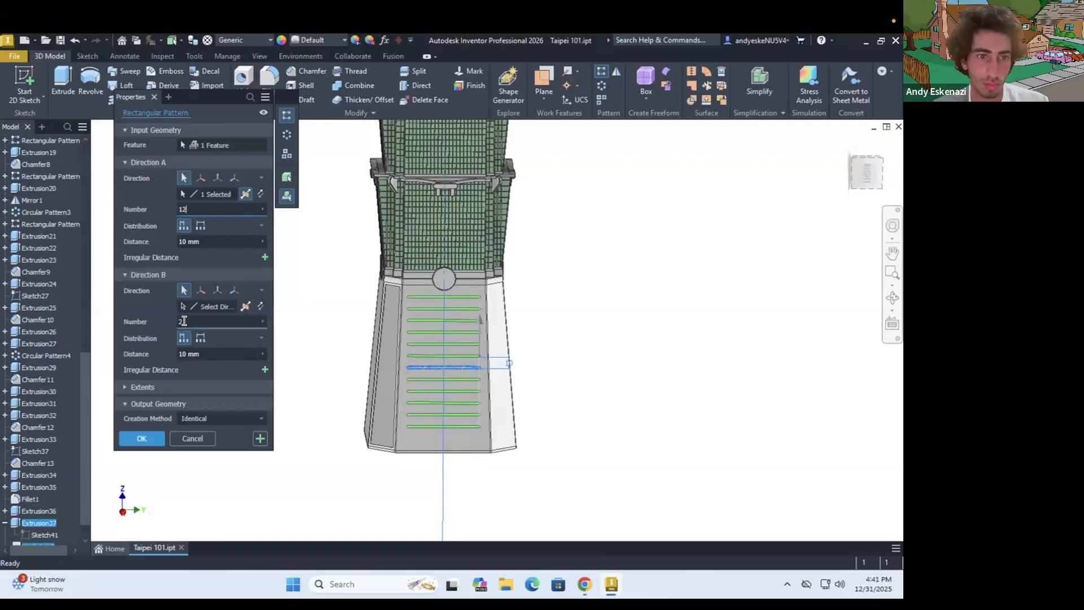
left_click(587, 584)
left_click(587, 584)
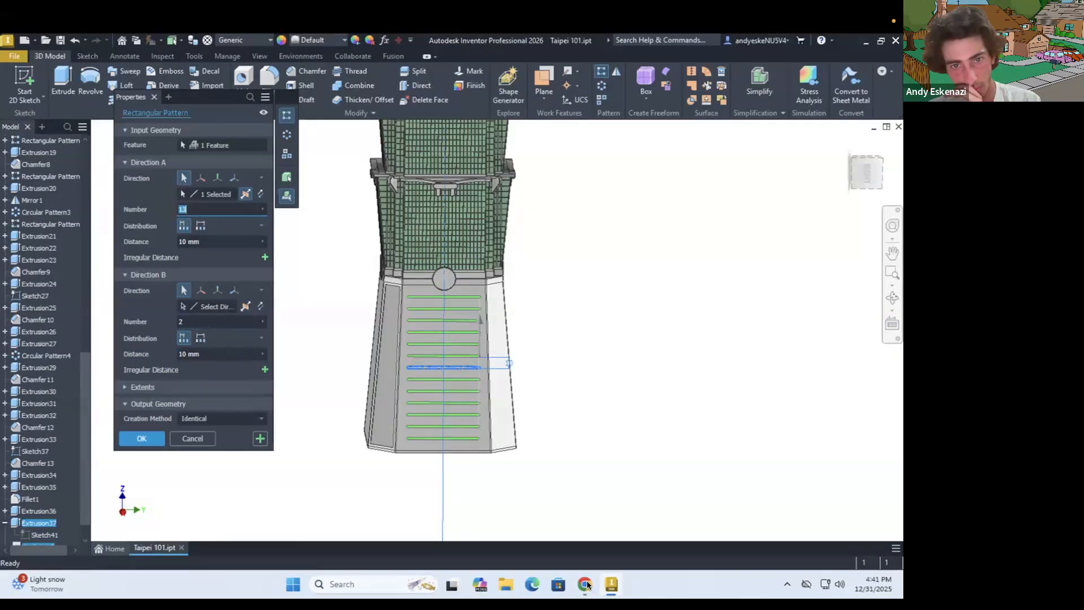
Edit the slot's sketch to set its half-length to 20 mm, and finish the sketch
double_click(38, 534)
scroll(418, 366, "up", 2)
double_click(440, 346)
type("20")
key("Return")
left_click(670, 78)
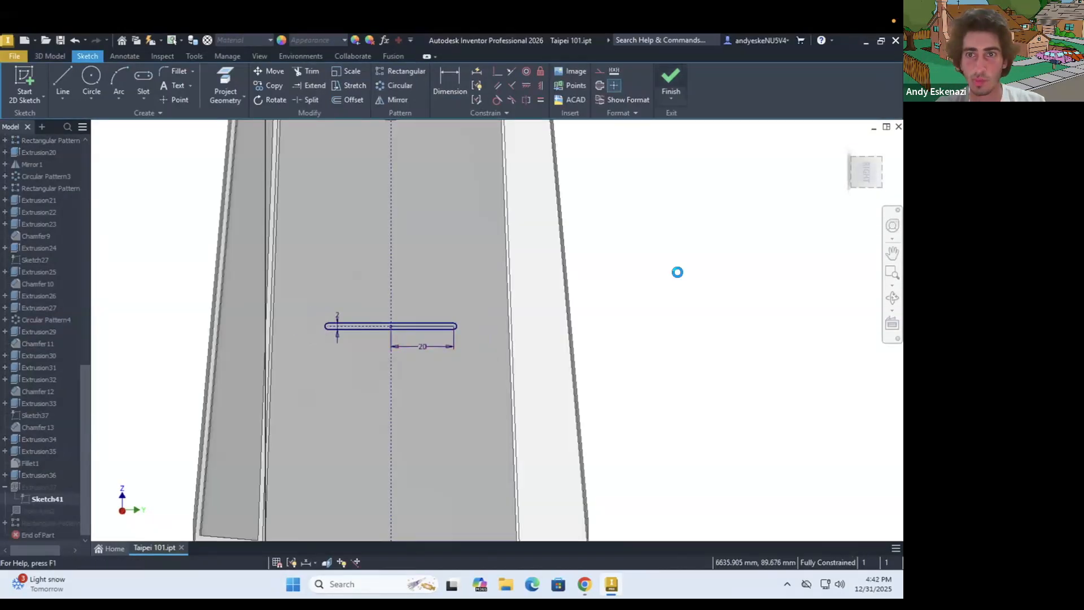
Sketch a centre-point square on the disc above the slots and dimension its side as 9 mm
mouse_move(486, 344)
middle_mouse_down("shift")
mouse_move(542, 351)
mouse_move(491, 338)
middle_mouse_up("shift")
scroll(451, 295, "up", 6)
key("s")
left_click(373, 278)
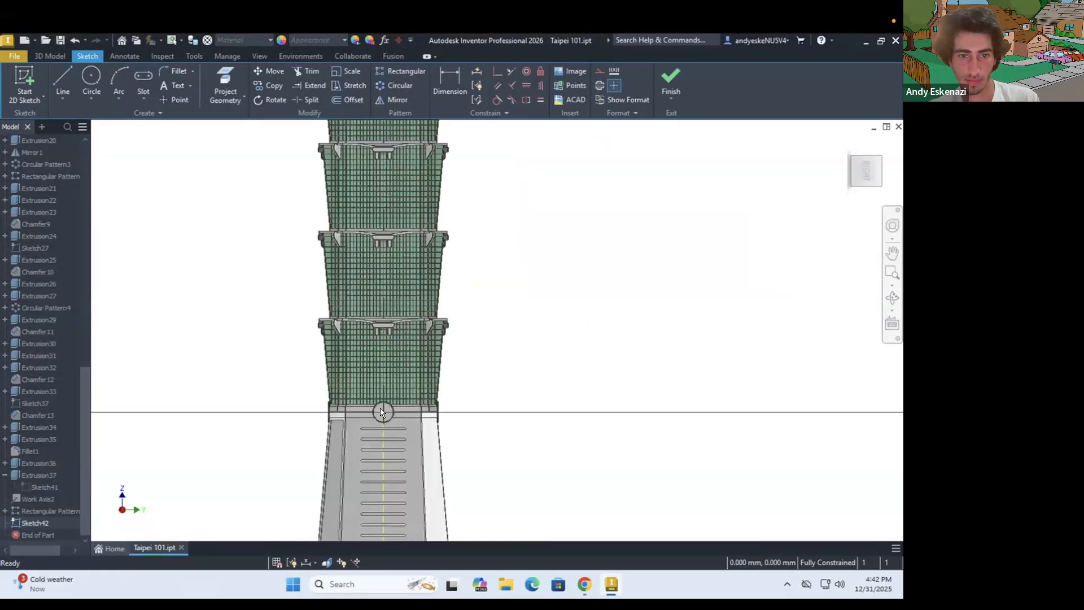
left_click(153, 99)
left_click(169, 169)
left_click(416, 399)
left_click(451, 364)
left_click(520, 385)
type("9")
Extrude the 9 mm square on the disc and inspect the base's details
left_click(49, 56)
left_click(63, 81)
left_click(141, 321)
scroll(314, 284, "down", 5)
middle_click_drag(401, 271, 434, 309, "shift")
scroll(340, 278, "down", 5)
scroll(347, 415, "up", 1)
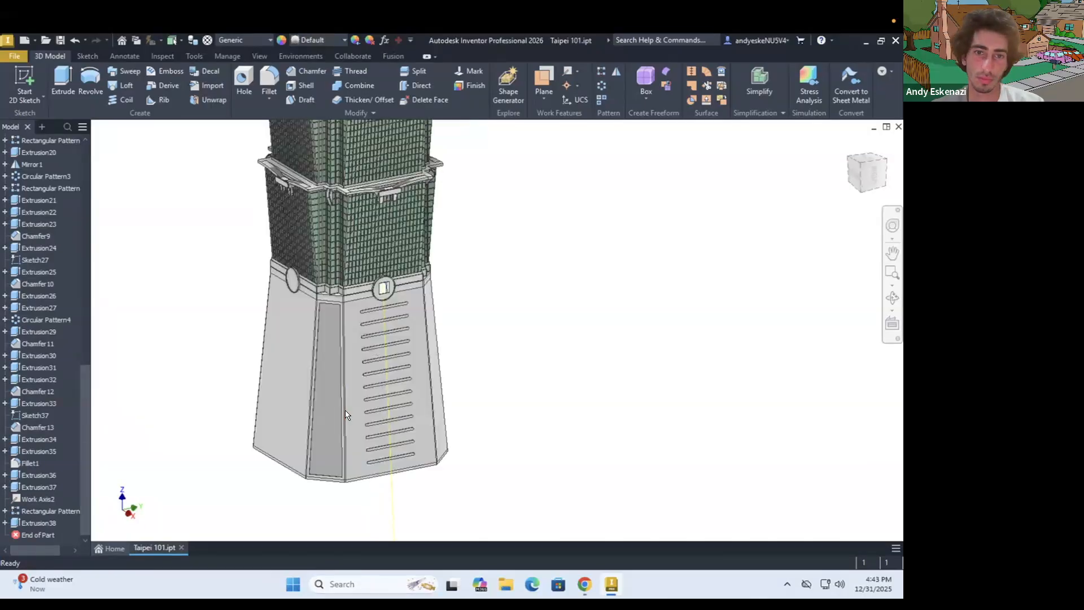
Sketch a 0.3 mm offset of the square's outline on the base's front disc and extrude it
scroll(405, 325, "up", 6)
left_click(25, 77)
left_click(346, 216)
key("o")
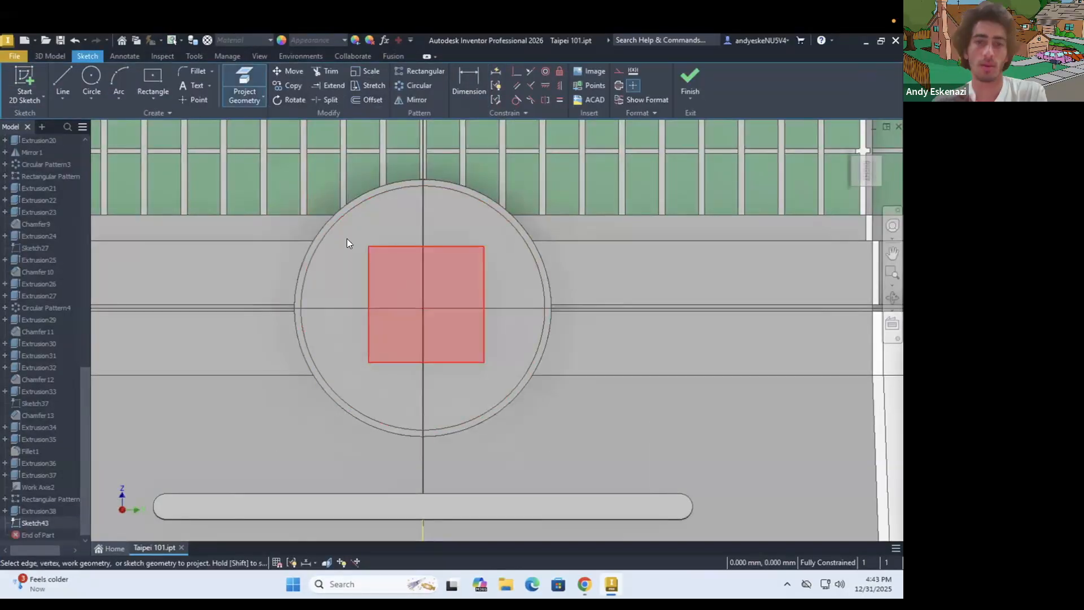
left_click(689, 79)
left_click(35, 523)
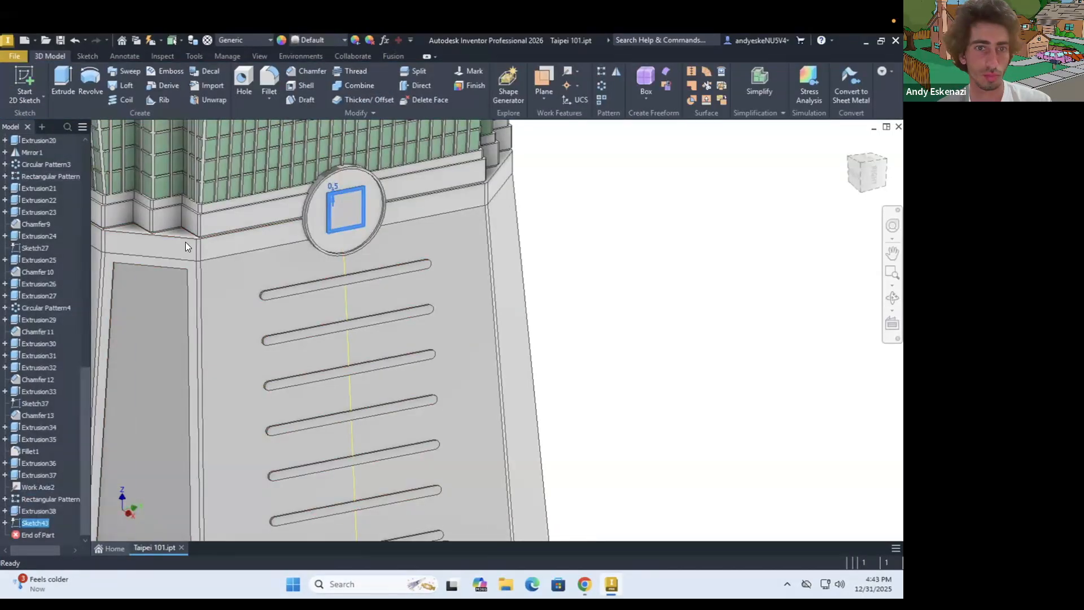
key("e")
left_click(345, 208)
left_click(152, 320)
Start a sketch on the recessed floor of the uppermost base slot, offset its outline inward and dimension the offset as 0.5 mm
scroll(418, 232, "down", 4)
scroll(394, 249, "up", 5)
left_click(24, 79)
left_click(370, 331)
scroll(368, 355, "up", 10)
left_click(244, 84)
left_click(327, 370)
left_click(367, 101)
left_click(218, 362)
left_click(204, 367)
scroll(201, 368, "up", 3)
key("d")
left_click(232, 307)
type("0.5")
key("Return")
Extrude the inner slot profile of the uppermost base slot by 0.5 mm
key("e")
middle_click_drag(171, 225, 338, 320, "shift")
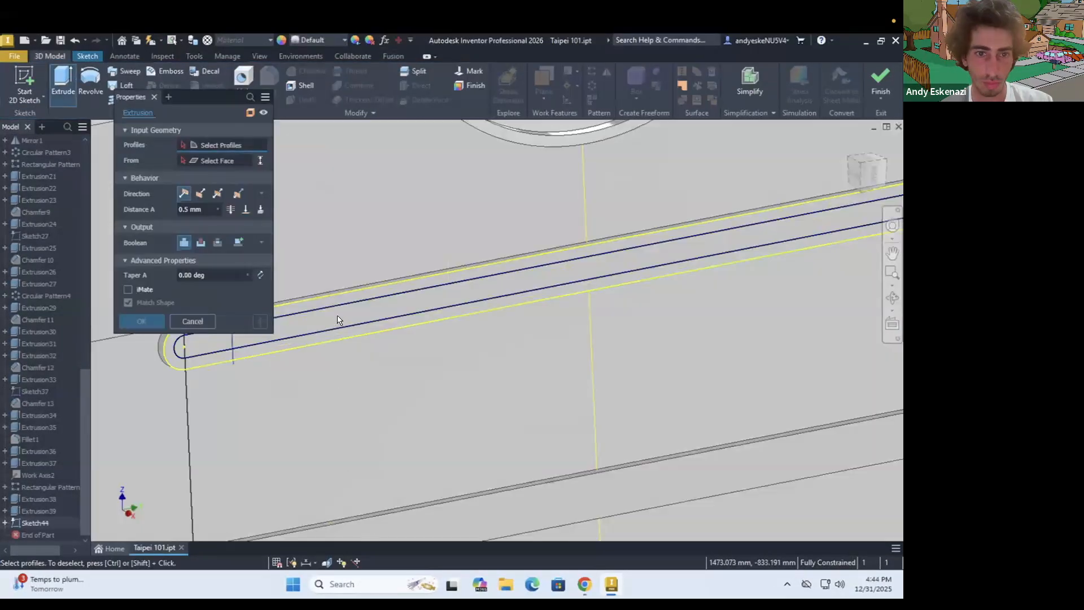
left_click(340, 321)
left_click(144, 320)
Pattern the inner slot extrusion down the base along the work axis with 13 instances spaced 10 mm
left_click(601, 70)
left_click(208, 210)
type("12")
scroll(613, 305, "down", 10)
left_click(260, 194)
left_click(208, 209)
type("13")
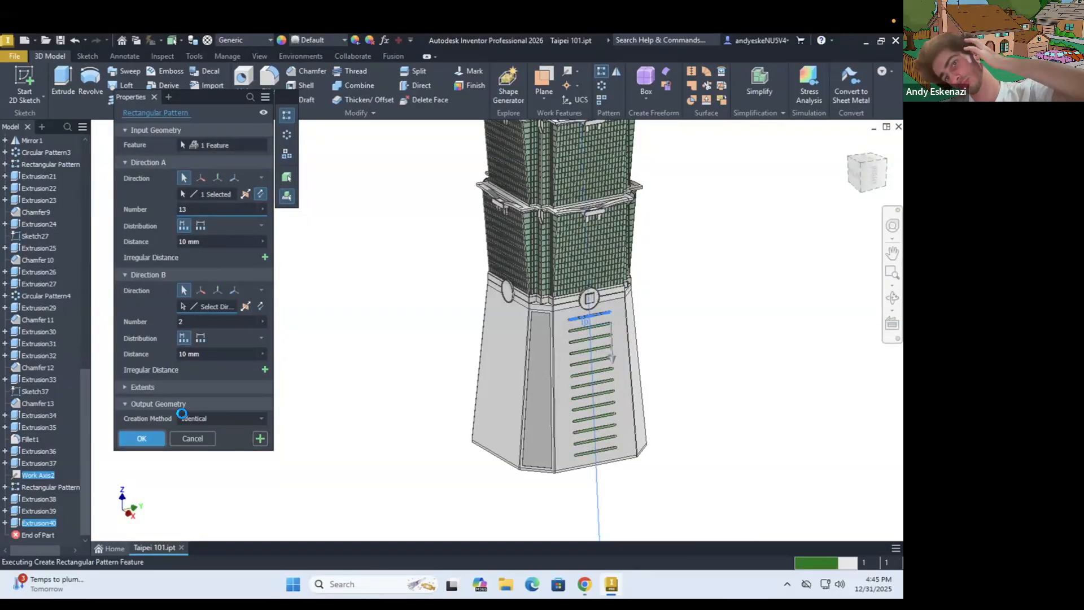
scroll(652, 404, "up", 5)
left_click(601, 85)
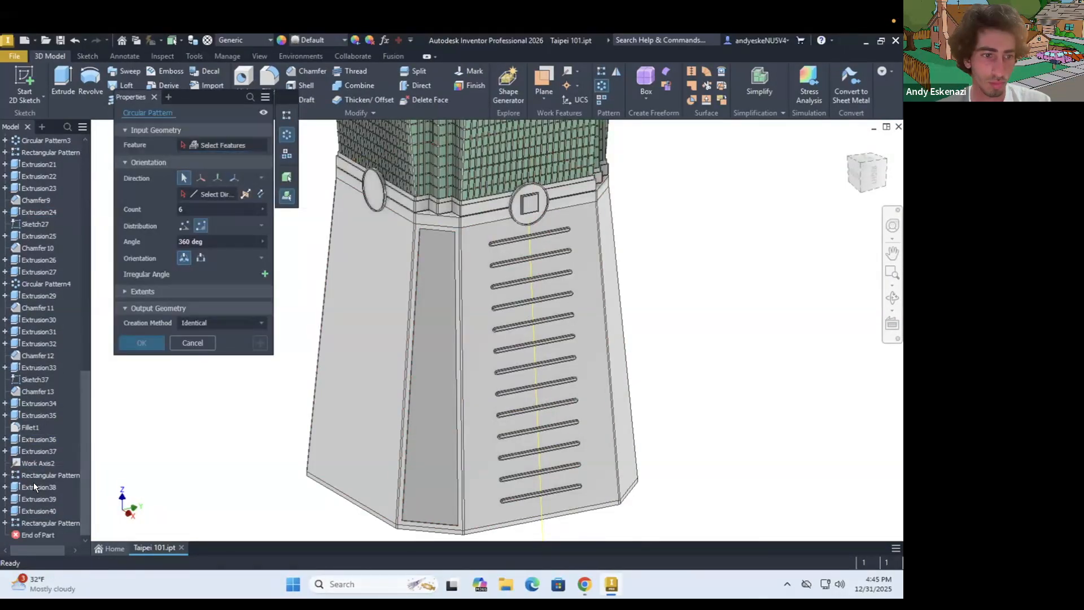
left_click(192, 343)
left_click(601, 71)
left_click(39, 487)
left_click(38, 499)
scroll(43, 361, "up", 12)
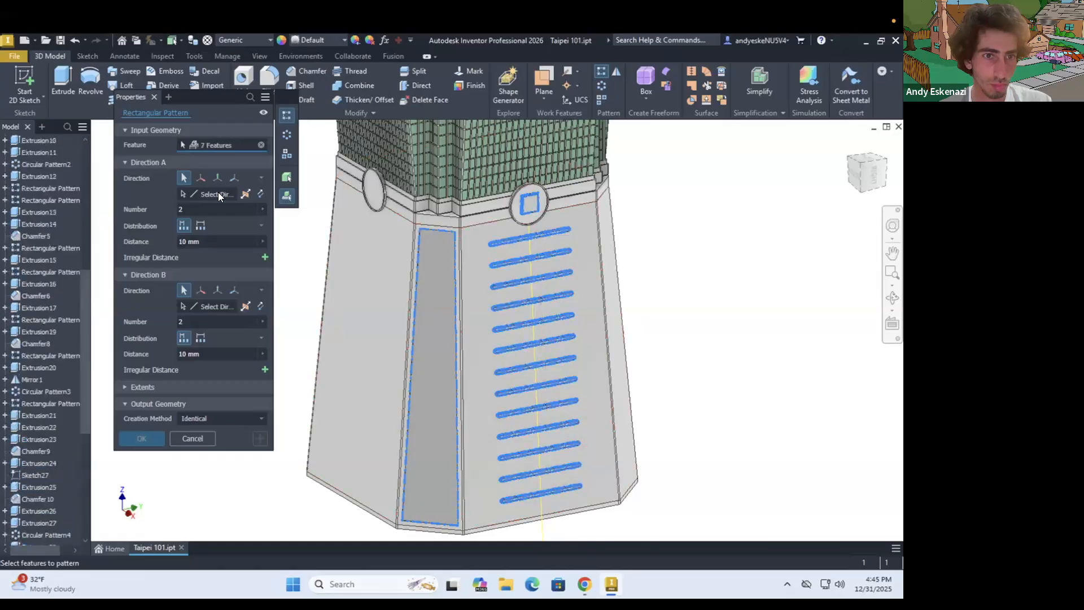
left_click(217, 194)
left_click(41, 247)
left_click(192, 439)
Circular-pattern the base's recessed panel, slots and disc squares around the tower's vertical work axis with a count of 4
left_click(601, 85)
scroll(50, 396, "down", 12)
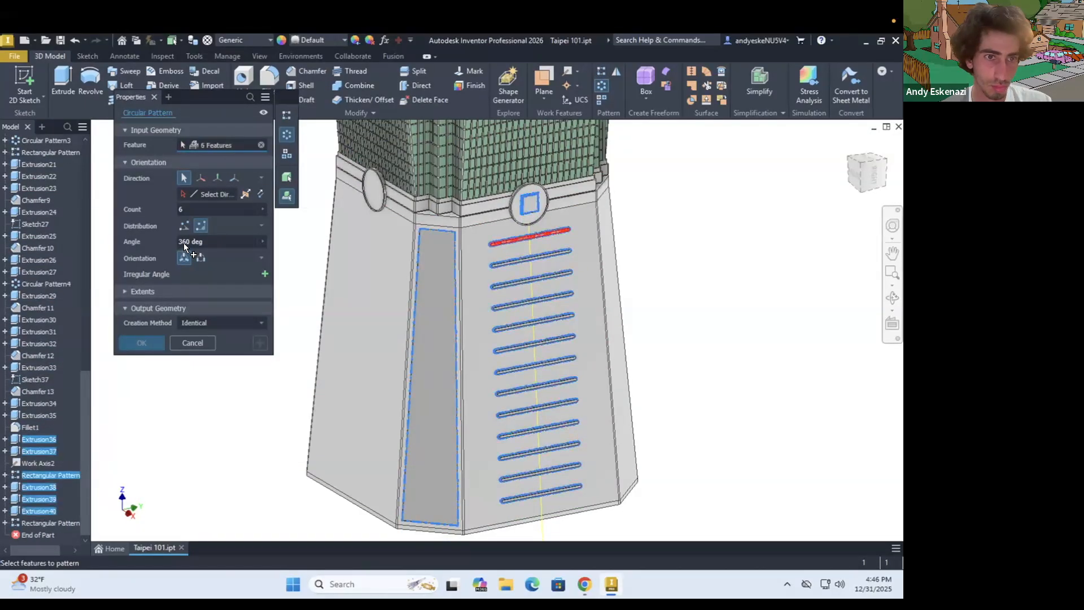
left_click(50, 522)
left_click(217, 194)
scroll(44, 305, "up", 12)
left_click(38, 284)
left_click(216, 209)
type("4")
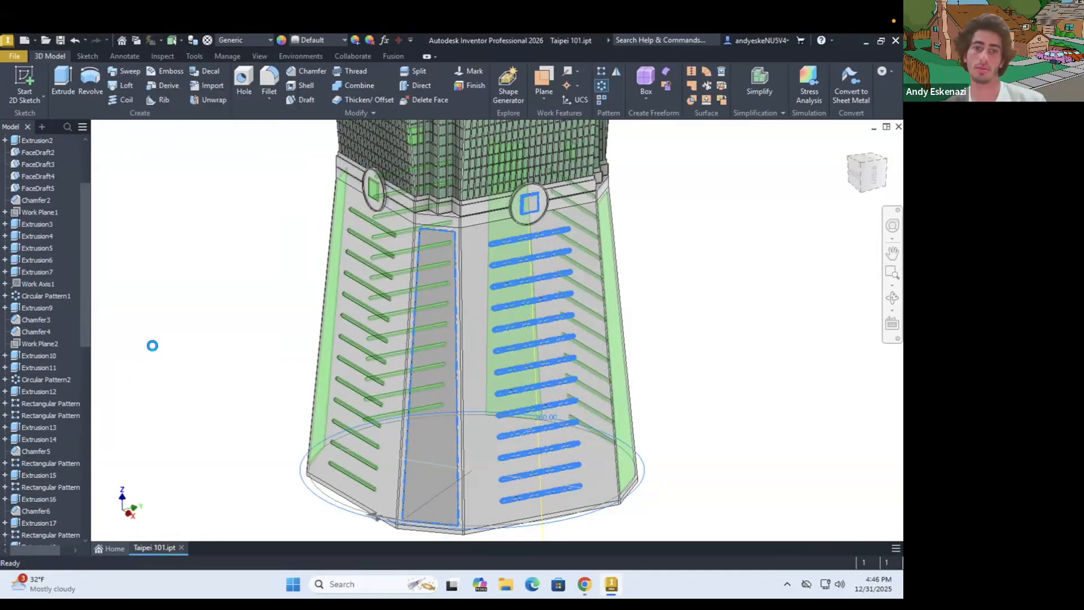
Select the base's extrusions, chamfers, fillet and patterns together and assign them a new feature appearance
left_click(38, 439, "ctrl")
left_click(37, 463, "ctrl")
left_click(38, 475, "ctrl")
left_click(39, 488, "ctrl")
left_click(38, 499, "ctrl")
left_click(40, 510, "ctrl")
left_click(39, 523, "ctrl")
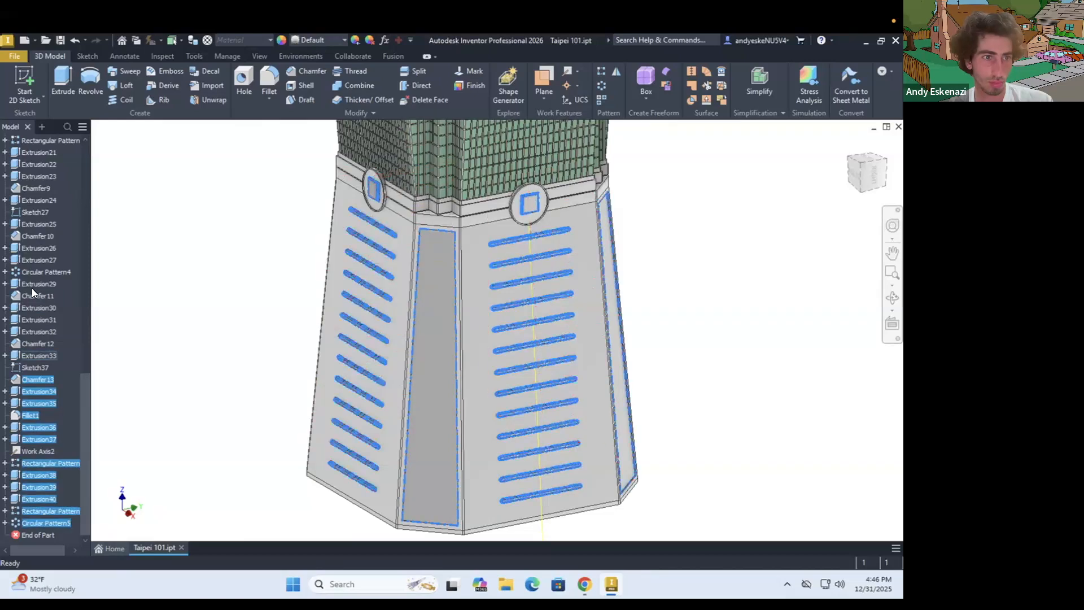
left_click(37, 332, "ctrl")
left_click(36, 344, "ctrl")
left_click(36, 355, "ctrl")
right_click(36, 353)
left_click(77, 469)
left_click(180, 170)
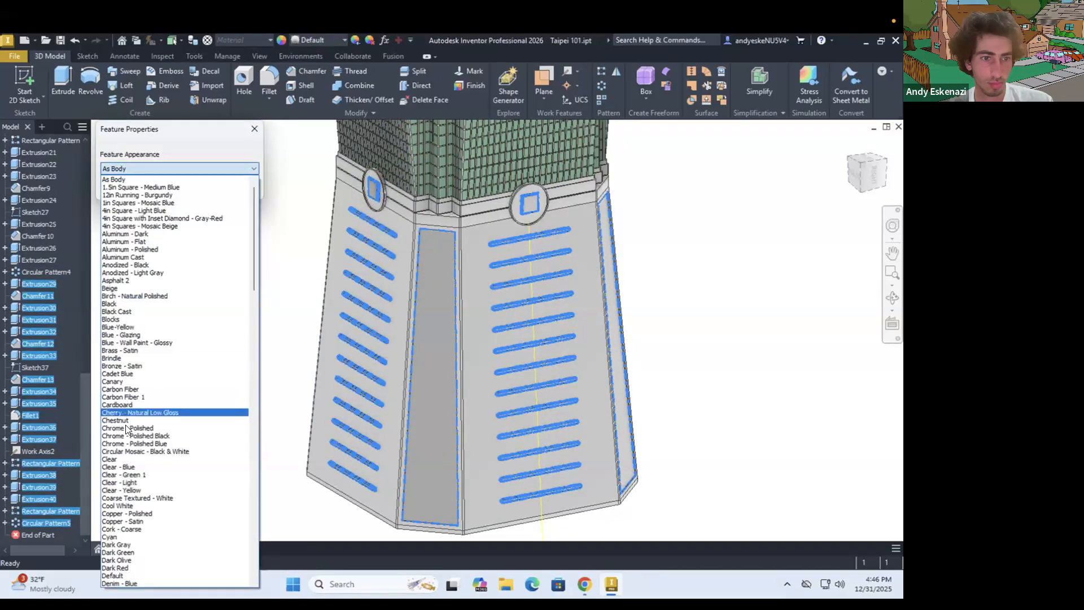
left_click(127, 413)
left_click(181, 188)
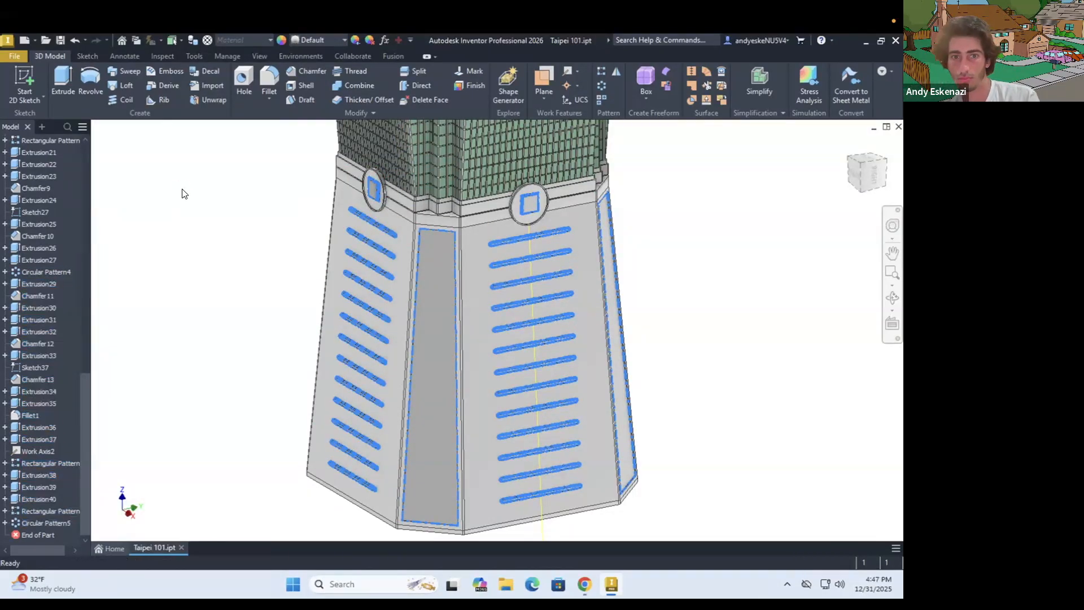
Start a sketch on the front face of the chamfered block under the crown's tapered shaft and offset its outline inward
left_click(182, 193)
scroll(220, 180, "down", 10)
scroll(235, 198, "up", 10)
middle_click_drag(327, 236, 357, 221, "shift")
key("s")
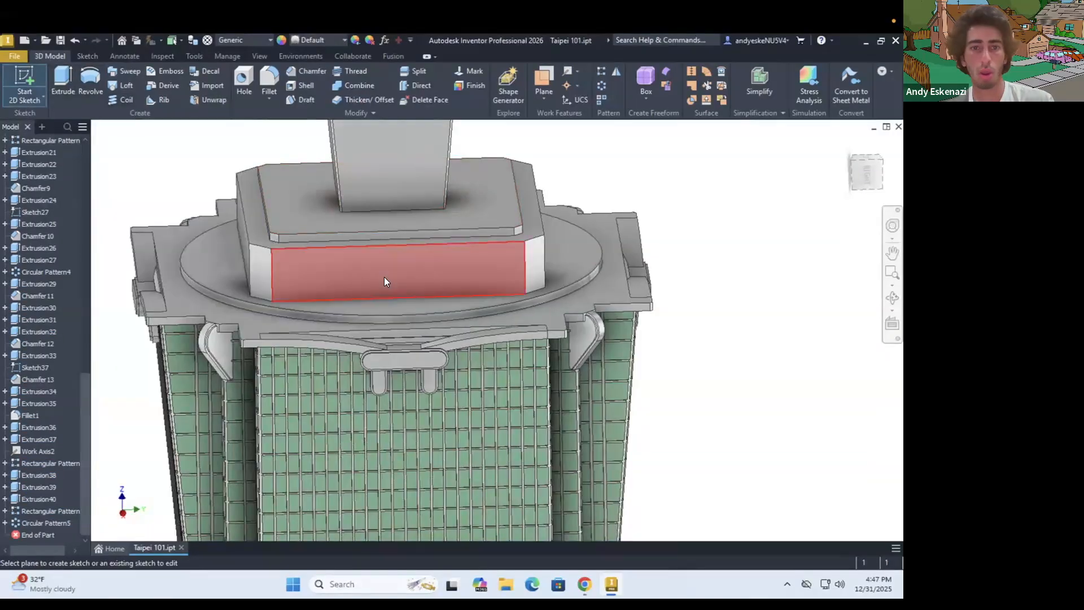
left_click(383, 277)
scroll(432, 304, "up", 5)
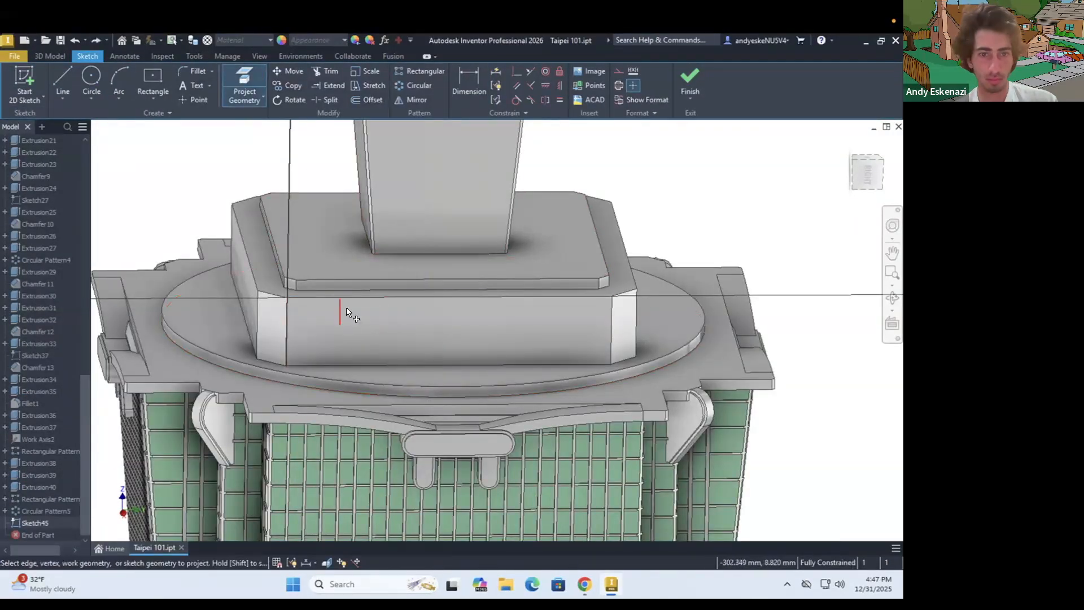
left_click(301, 352)
scroll(310, 288, "up", 5)
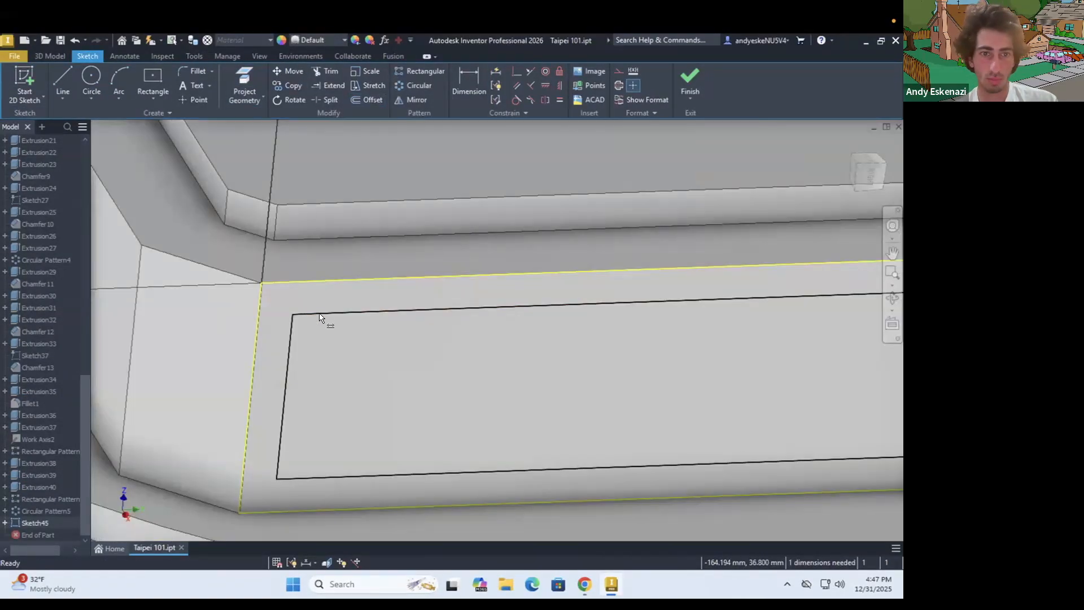
Dimension the block panel's offset as 2 mm and extrude the inner rectangle 0.5 mm
key("d")
left_click(330, 261)
type("0.5")
left_click(330, 261)
type("2")
key("Return")
key("e")
left_click(452, 344)
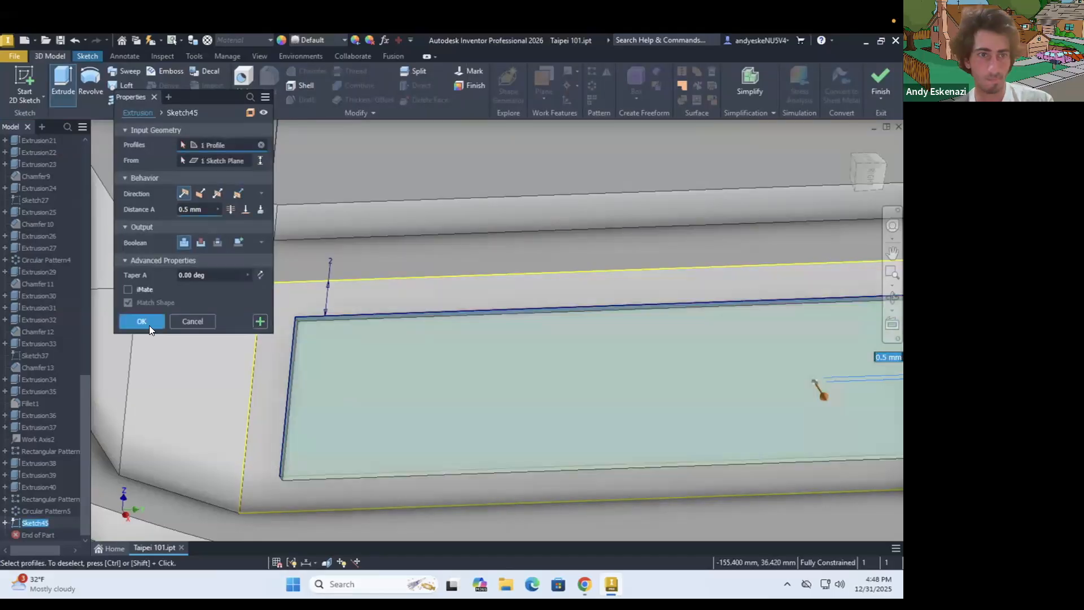
left_click(141, 321)
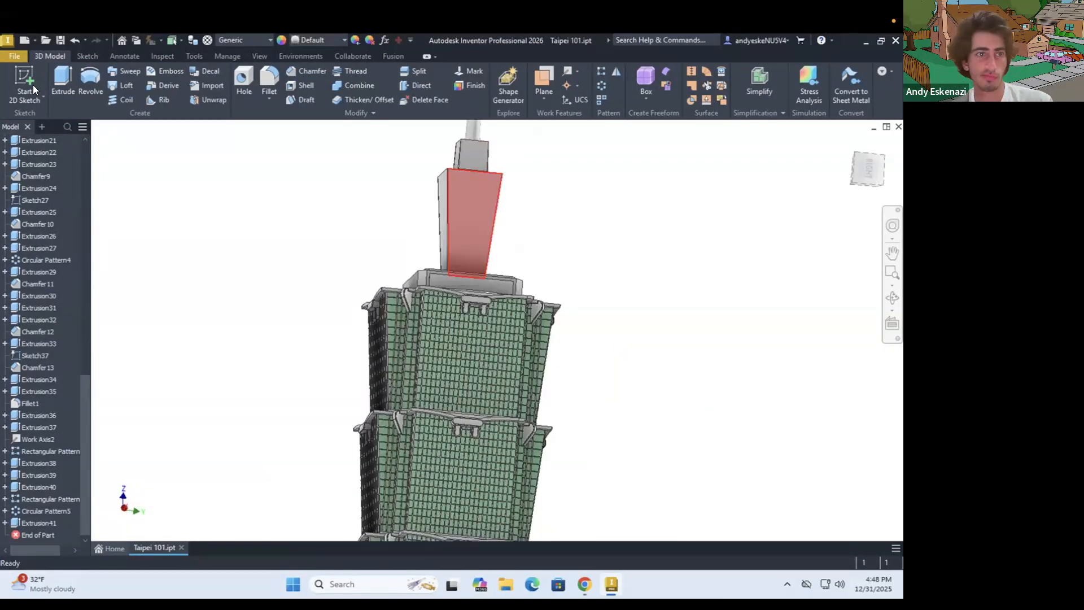
On the tapered shaft's front face, sketch a vertical construction centreline and horizontal construction lines outward from its middle
left_click(34, 88)
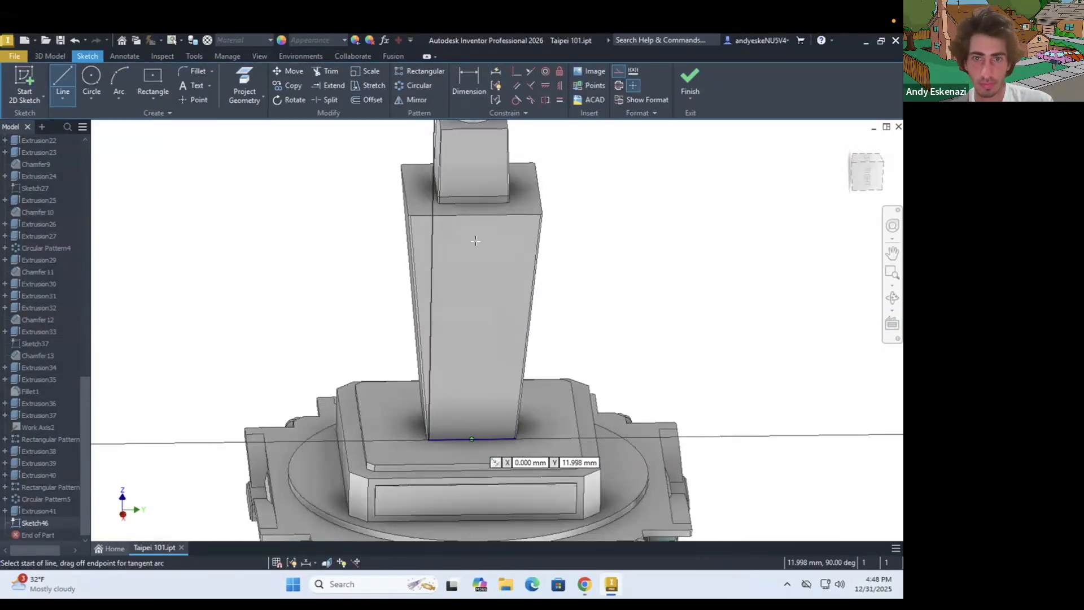
left_click(482, 325)
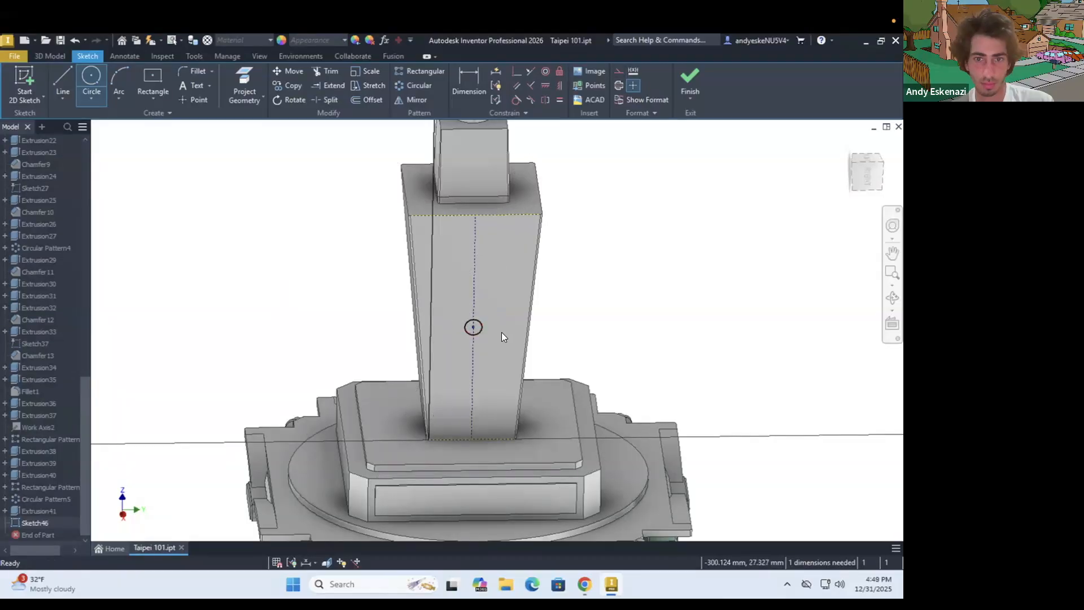
key("ctrl+z")
key("l")
scroll(502, 333, "up", 4)
scroll(446, 320, "down", 5)
scroll(446, 320, "up", 3)
left_click(449, 326)
left_click(488, 325)
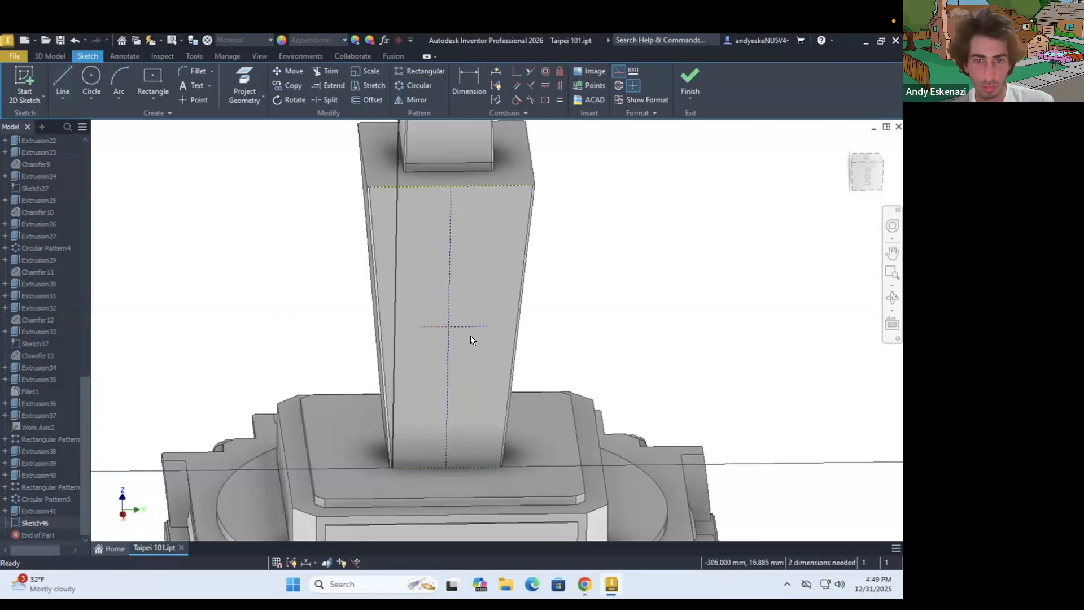
Make the two horizontal construction lines equal and dimension one as 6 mm
scroll(450, 320, "up", 5)
key("equal")
left_click(415, 350)
left_click(480, 349)
key("d")
left_click(480, 349)
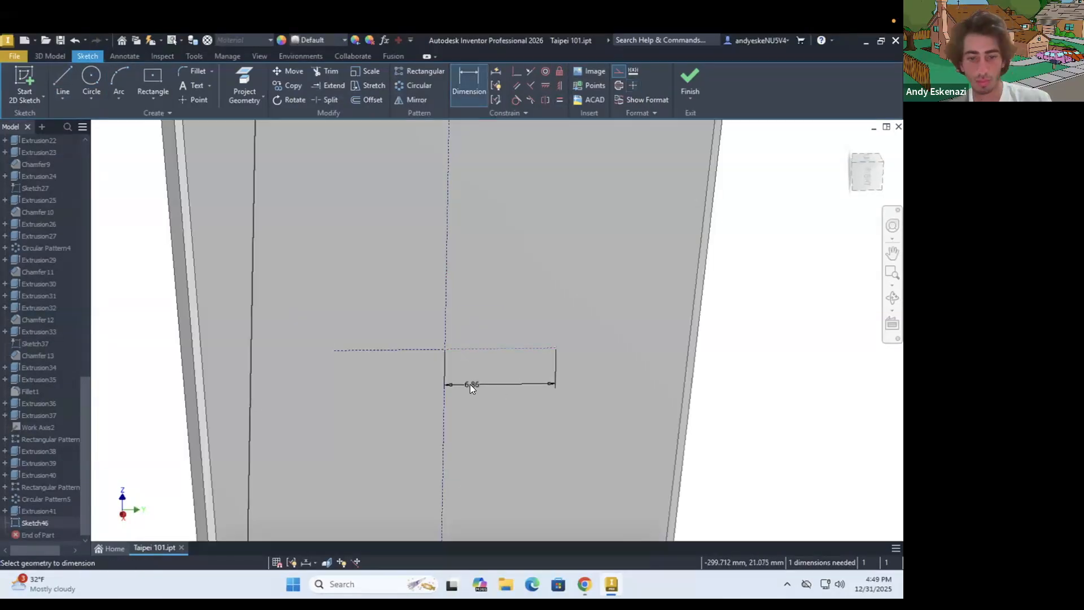
Sketch a 2 mm wide slot along the horizontal construction lines on the shaft face and extrude it
left_click(155, 100)
left_click(169, 218)
left_click(600, 72)
left_click(534, 331)
key("d")
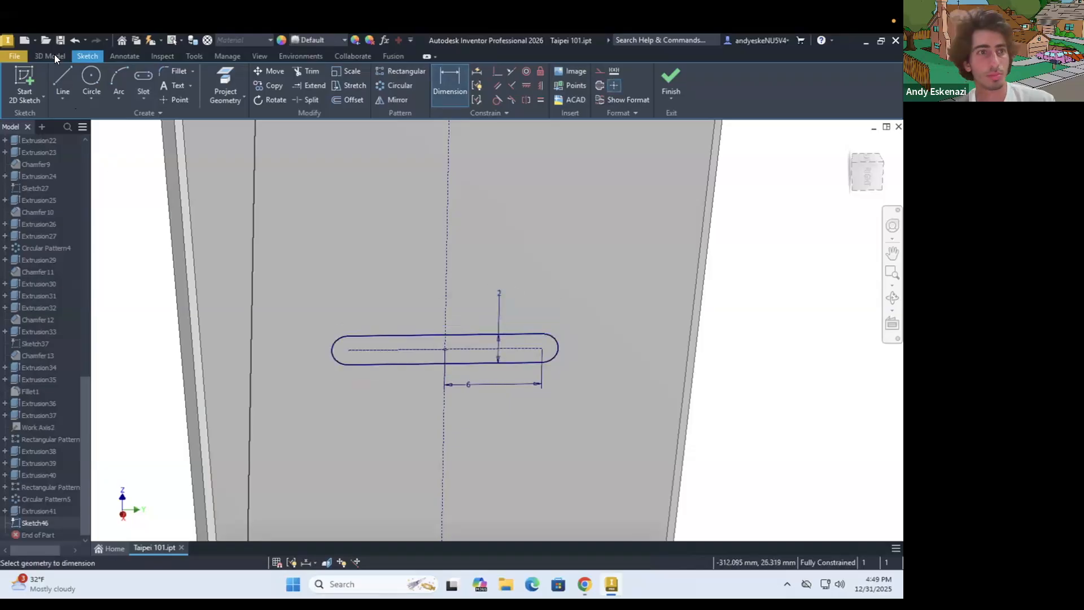
left_click(55, 59)
left_click(63, 82)
left_click(143, 320)
scroll(428, 310, "down", 8)
middle_click_drag(428, 309, 484, 346, "shift")
scroll(484, 346, "down", 4)
scroll(390, 379, "down", 5)
scroll(405, 393, "up", 10)
middle_click_drag(273, 315, 304, 271, "shift")
scroll(305, 271, "down", 6)
middle_click_drag(329, 210, 324, 256, "shift")
scroll(324, 259, "up", 8)
key("s")
left_click(317, 251)
key("s")
right_click(33, 523)
left_click(56, 350)
Sketch an inward offset of the outline inside the tapered shaft's slot and extrude the inner profile
key("s")
left_click(274, 244)
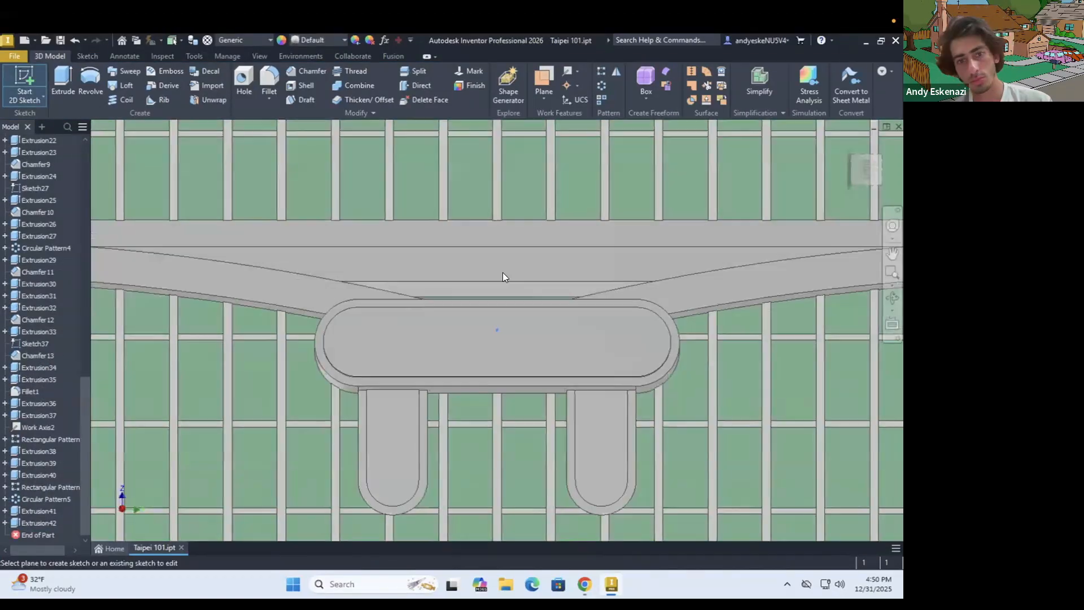
key("e")
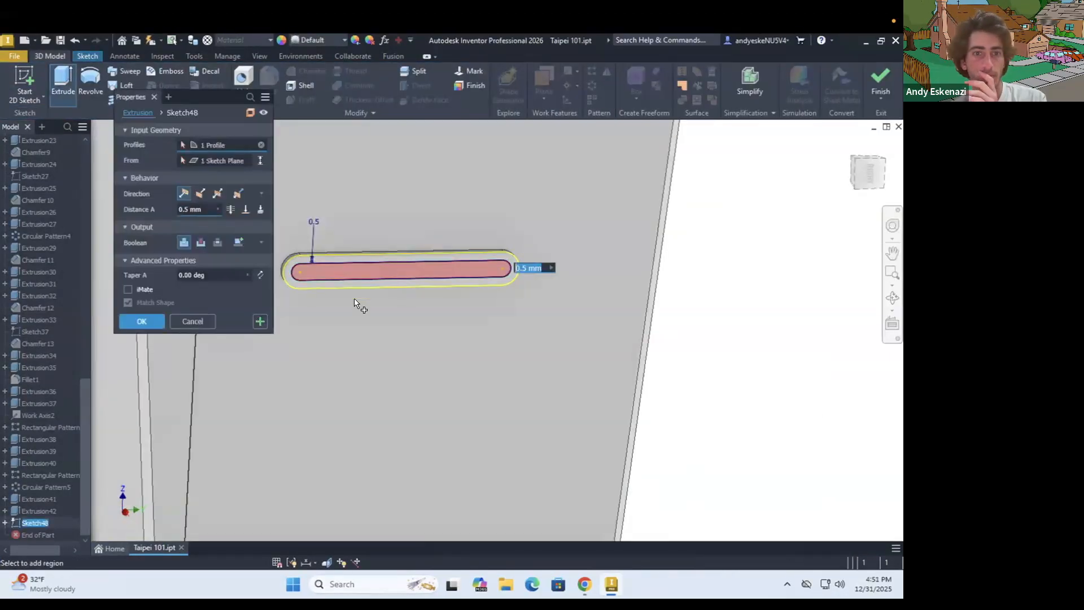
key("Return")
left_click(601, 72)
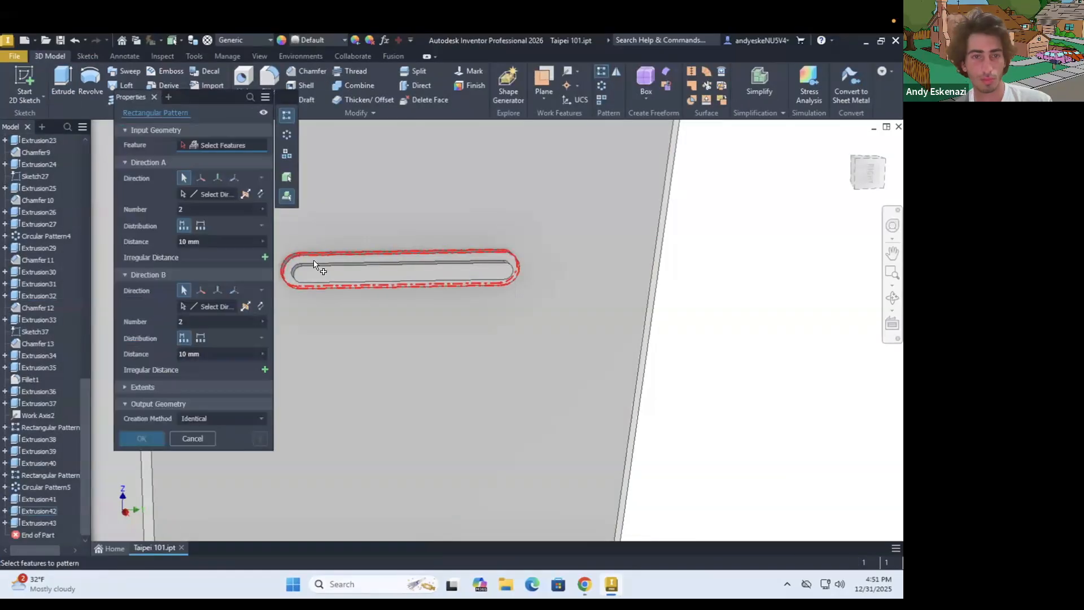
scroll(547, 319, "down", 7)
key("Escape")
Show the shaft slot's sketch and create a work axis along its vertical construction centreline
left_click(5, 511)
right_click(43, 523)
left_click(70, 488)
left_click(568, 72)
left_click(517, 271)
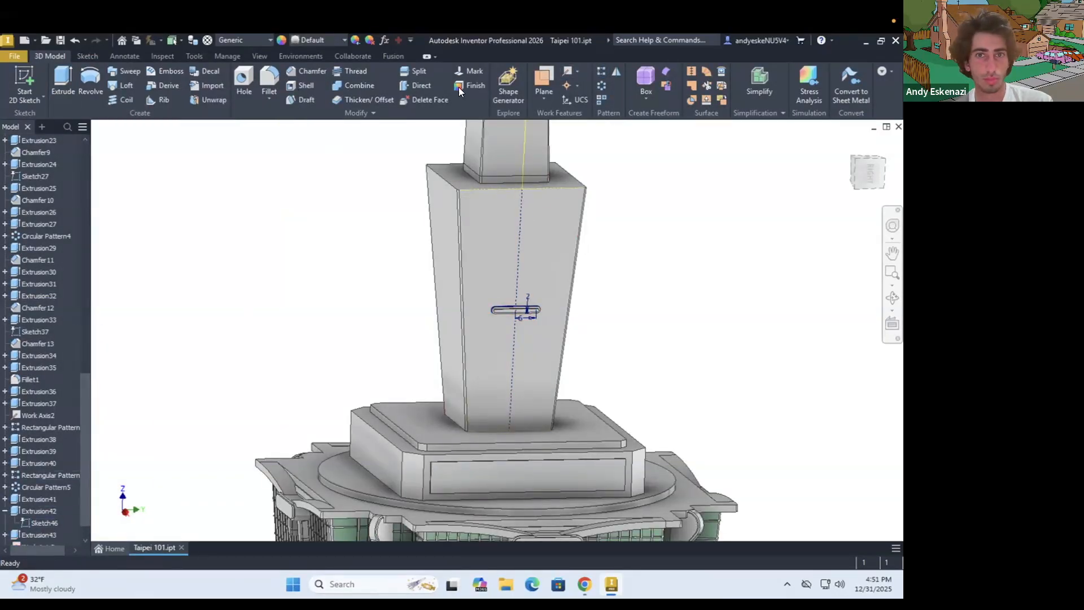
Pattern both slot extrusions along the shaft's work axis in both directions with 13 instances spaced 5 mm
left_click(602, 71)
scroll(525, 303, "up", 8)
left_click(463, 348)
left_click(486, 333)
left_click(216, 195)
scroll(493, 320, "down", 8)
left_click(492, 258)
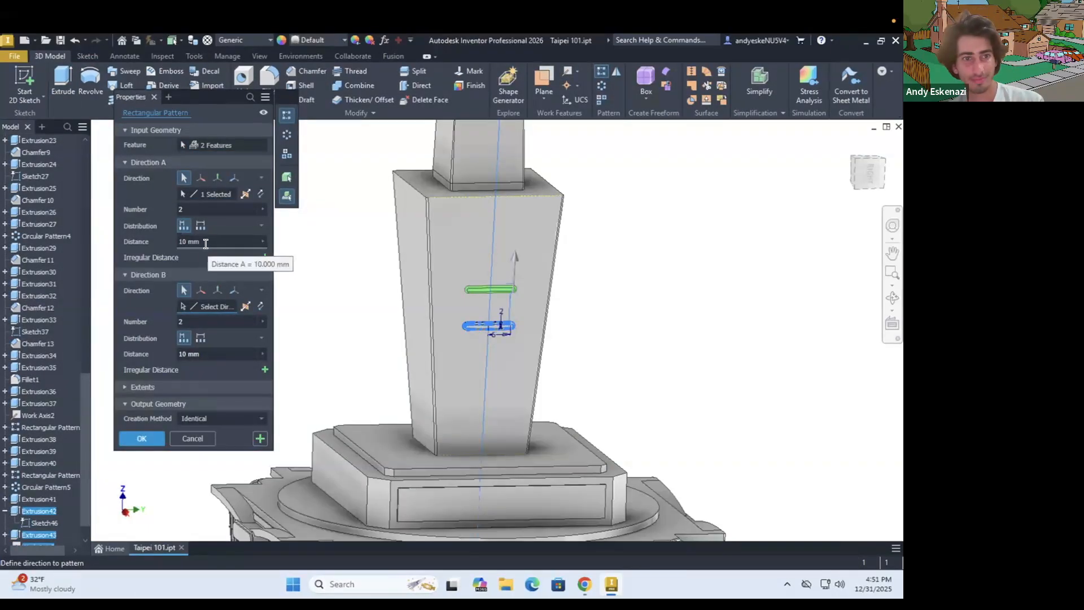
left_click(172, 210)
type("8")
left_click(172, 244)
type("5")
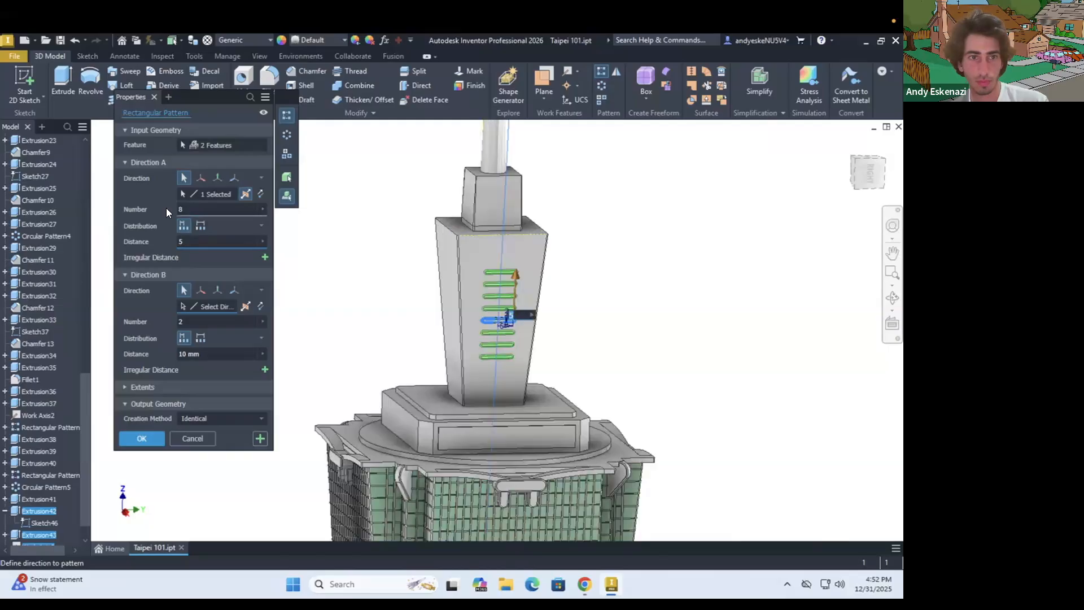
left_click(141, 438)
Circular-pattern the block's panel and the shaft's slots around the tower's vertical work axis with a count of 4
scroll(401, 406, "down", 8)
scroll(411, 358, "up", 10)
middle_click_drag(404, 231, 406, 258, "shift")
scroll(407, 258, "up", 1)
left_click(602, 85)
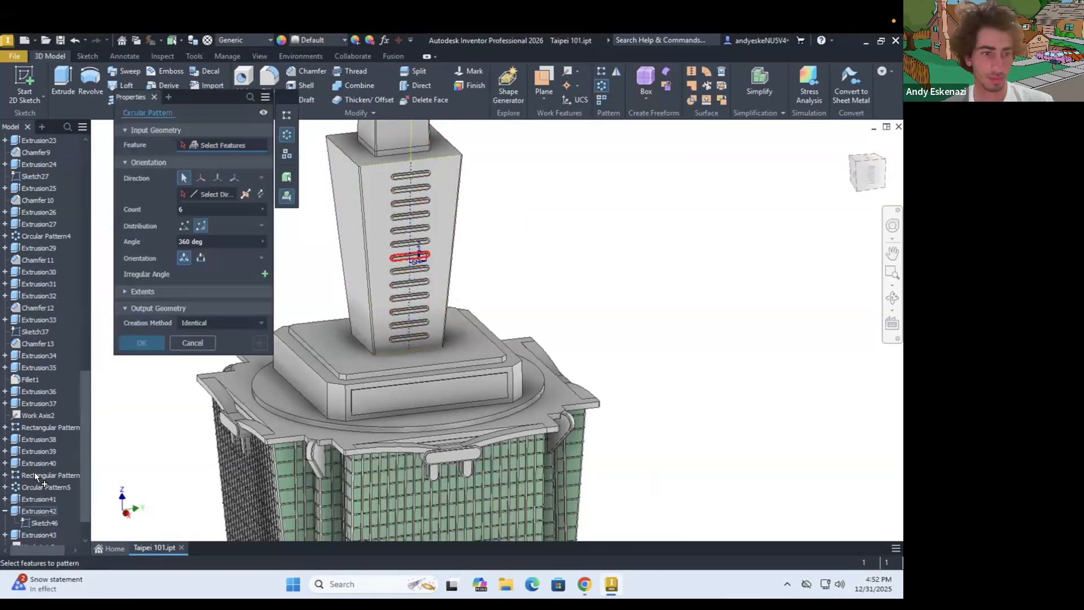
scroll(38, 476, "down", 2)
left_click(41, 463)
left_click(42, 475)
scroll(43, 247, "up", 15)
left_click(38, 380)
double_click(183, 208)
type("4")
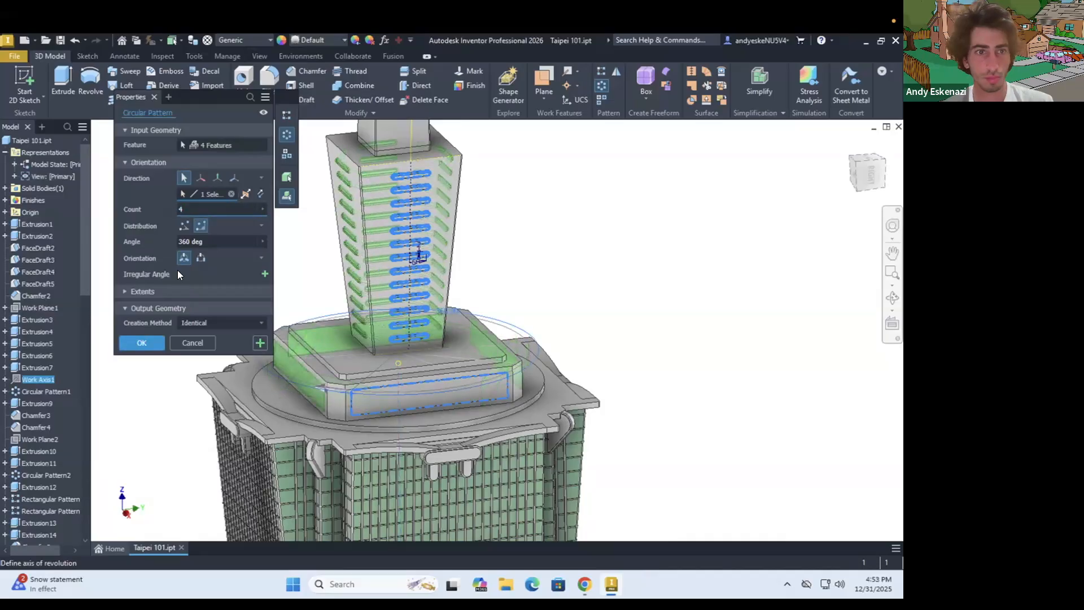
left_click(142, 342)
scroll(83, 403, "down", 15)
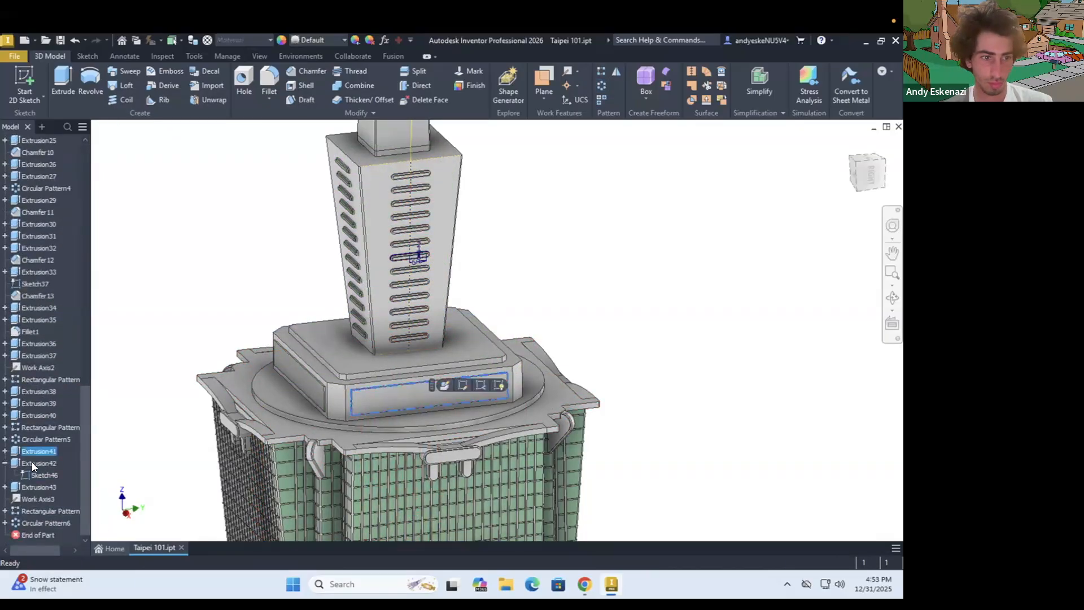
Edit the circular pattern that repeats the block's panel and the shaft's slots around the tower's vertical axis
right_click(48, 522)
left_click(77, 542)
left_click(170, 170)
left_click(158, 430)
left_click(184, 189)
left_click(257, 243)
Chamfer the tapered shaft's four top edges and the spire's circular base edge with a distance of 0.5
scroll(248, 257, "up", 3)
scroll(259, 215, "down", 1)
middle_click_drag(304, 147, 245, 191)
scroll(245, 191, "down", 6)
left_click(306, 72)
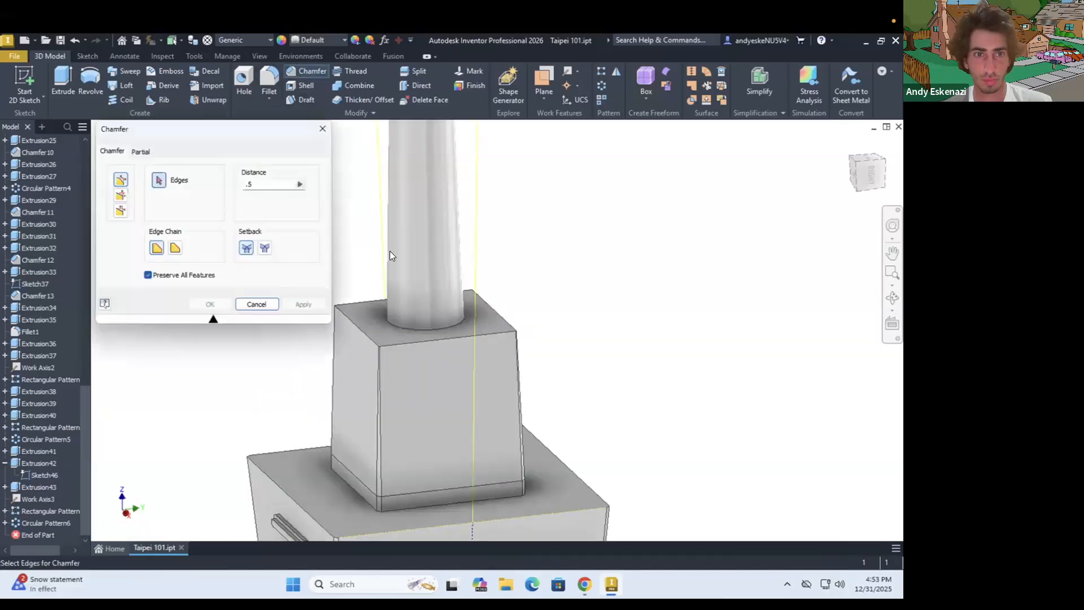
scroll(390, 251, "up", 2)
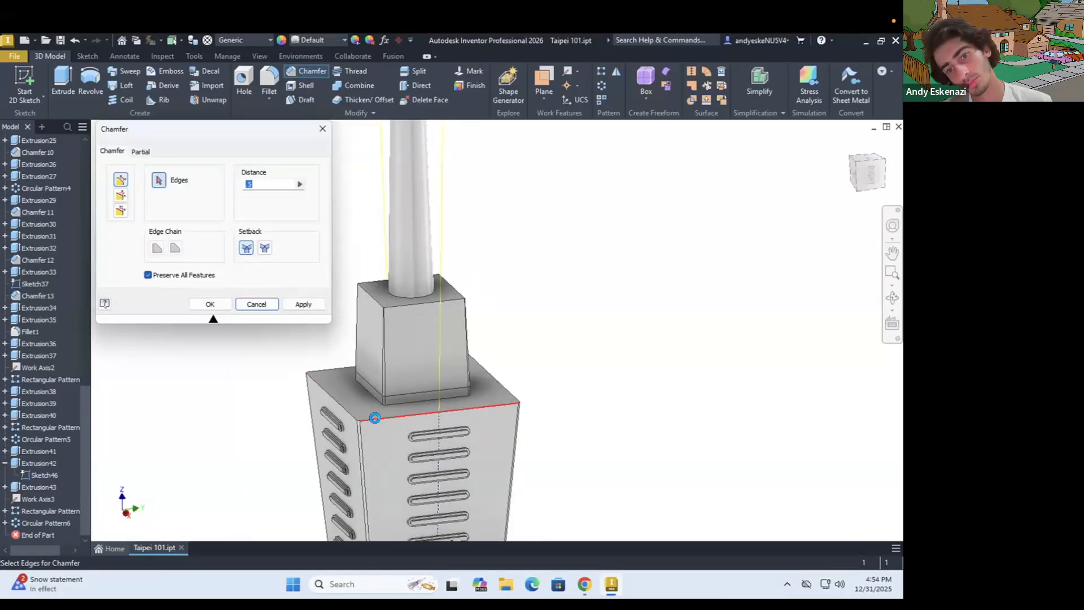
scroll(357, 422, "down", 4)
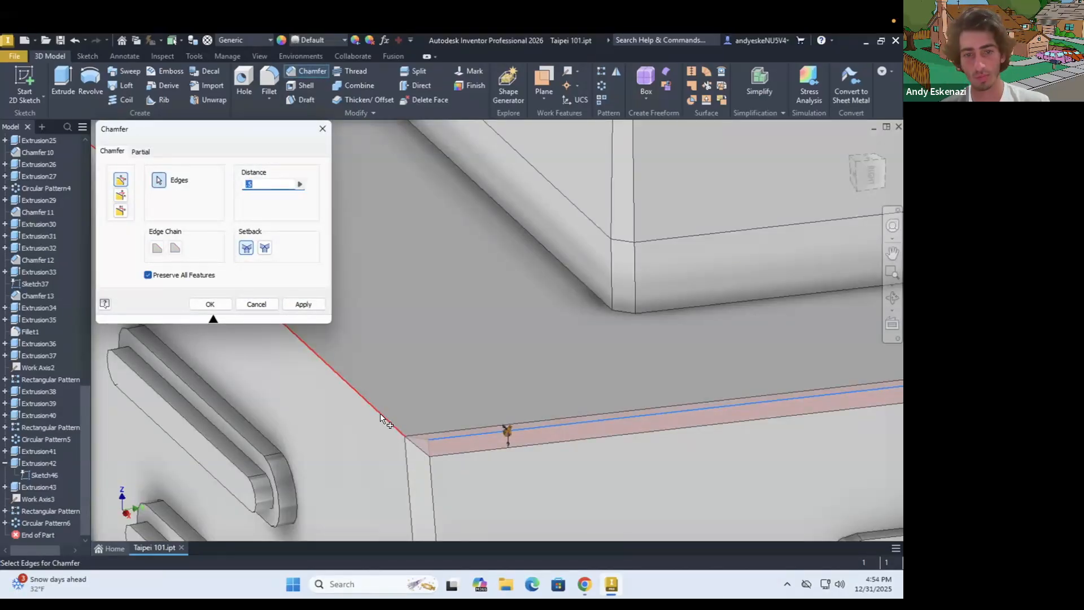
left_click(381, 418)
scroll(381, 417, "up", 4)
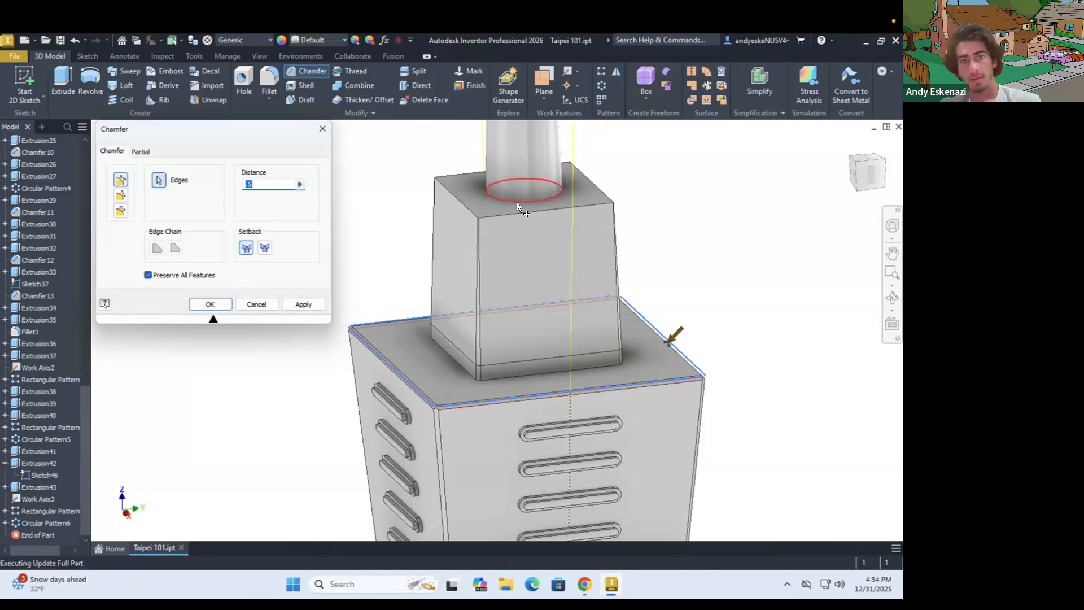
left_click(207, 305)
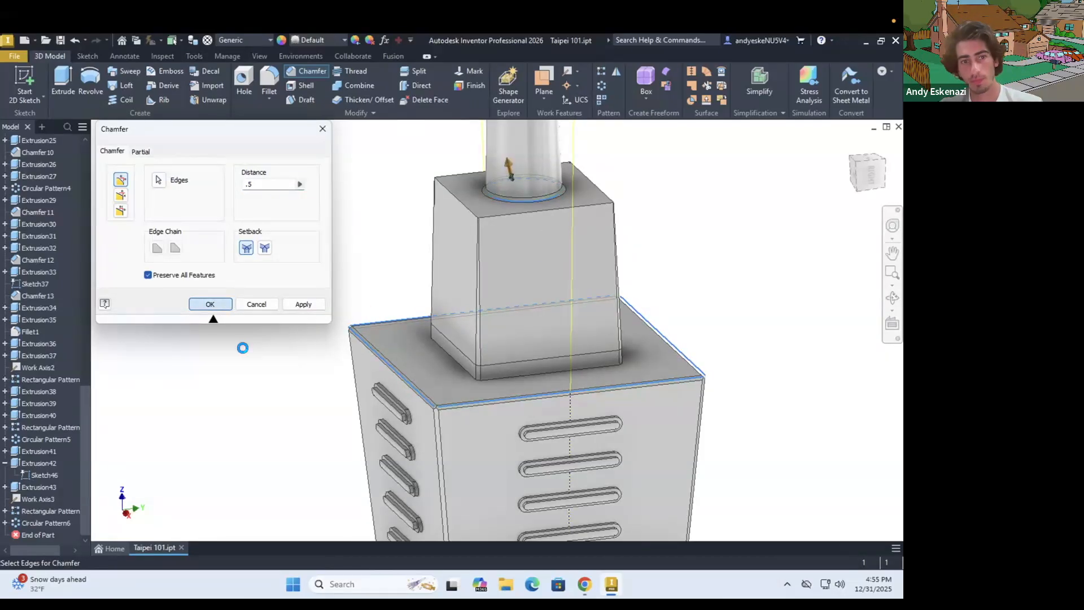
Hide the work axis that runs along the tapered shaft's slotted face
scroll(280, 266, "up", 8)
right_click(34, 498)
left_click(73, 431)
scroll(316, 305, "down", 6)
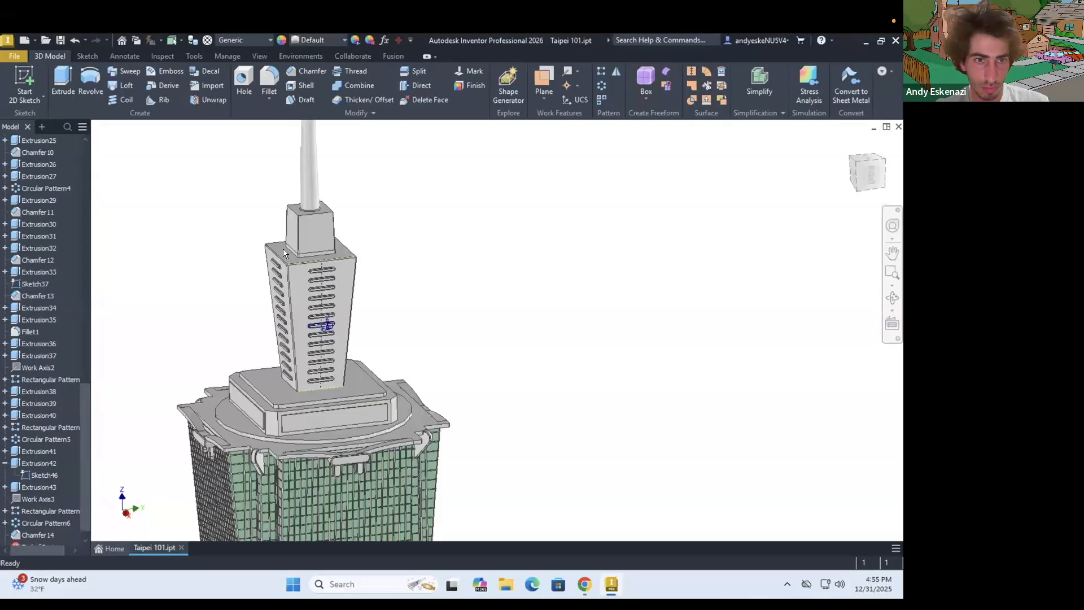
Examine the complete tower from several angles and frame the tilted model with a zoom window
scroll(477, 293, "up", 8)
middle_click_drag(508, 397, 510, 441, "shift")
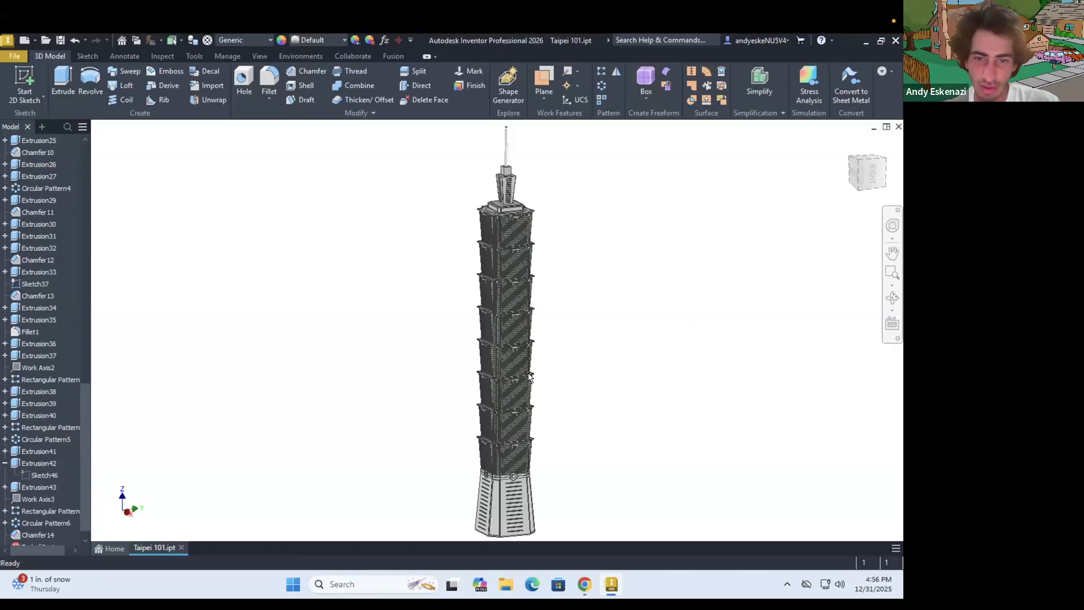
mouse_move(513, 345)
middle_mouse_down("shift")
mouse_move(462, 361)
mouse_move(442, 337)
mouse_move(396, 344)
middle_mouse_up("shift")
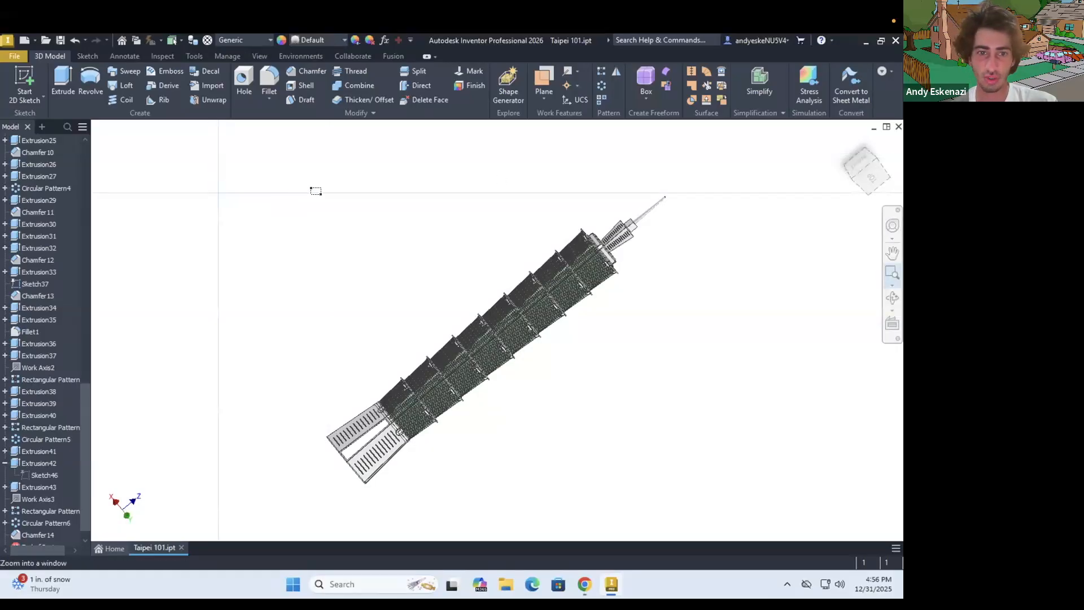
left_click_drag(319, 189, 668, 492)
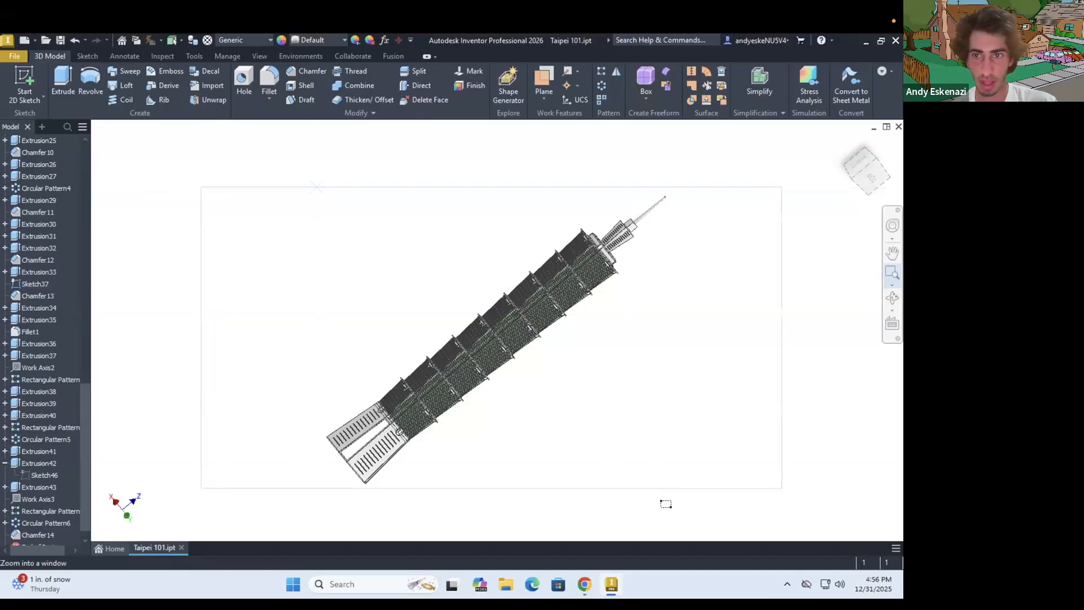